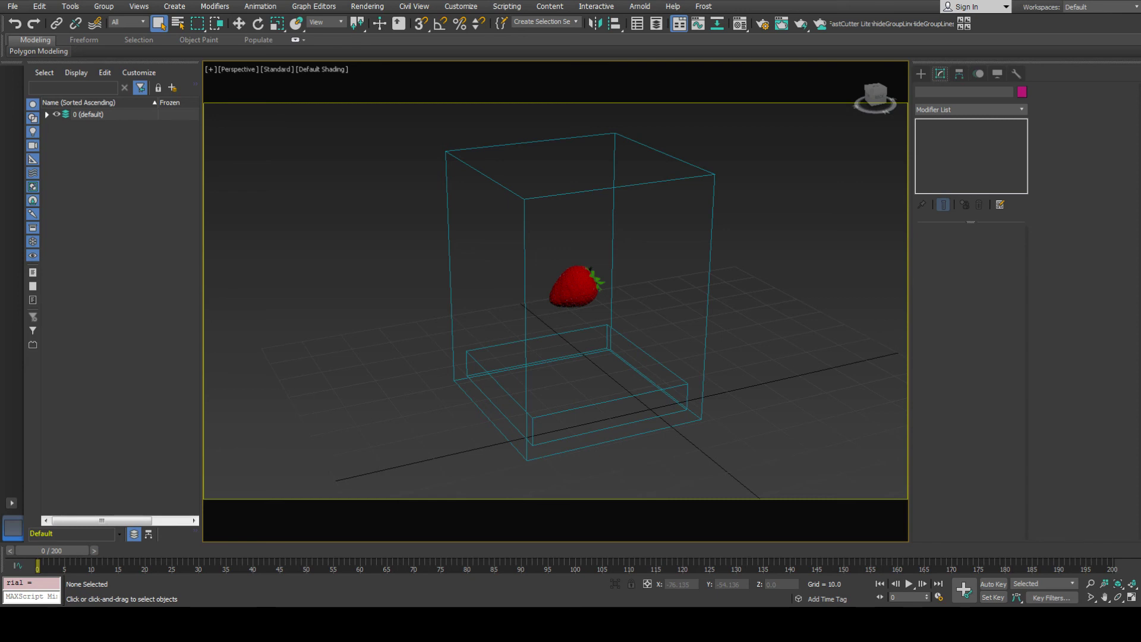
# Inspect the strawberry, Cylinder001 and Cylinder002 by selecting each one and viewing its modifier stack.
pyautogui.moveTo(722, 285); pyautogui.dragTo(722, 298, button='middle')
pyautogui.click(588, 302)
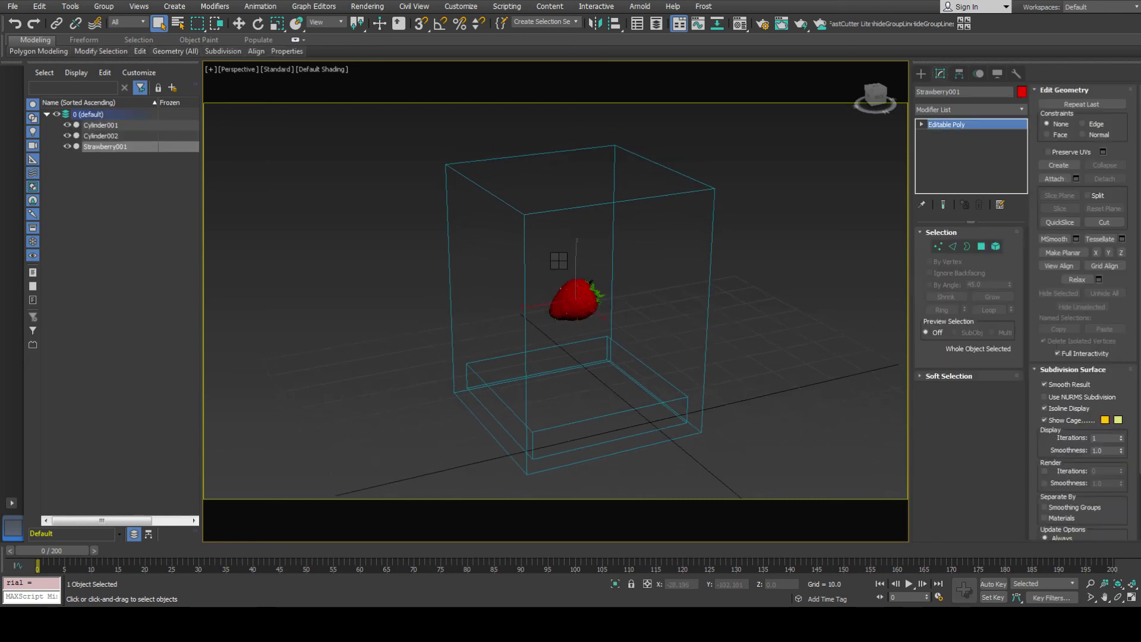
pyautogui.press('w')
pyautogui.moveTo(574, 297); pyautogui.dragTo(575, 261)
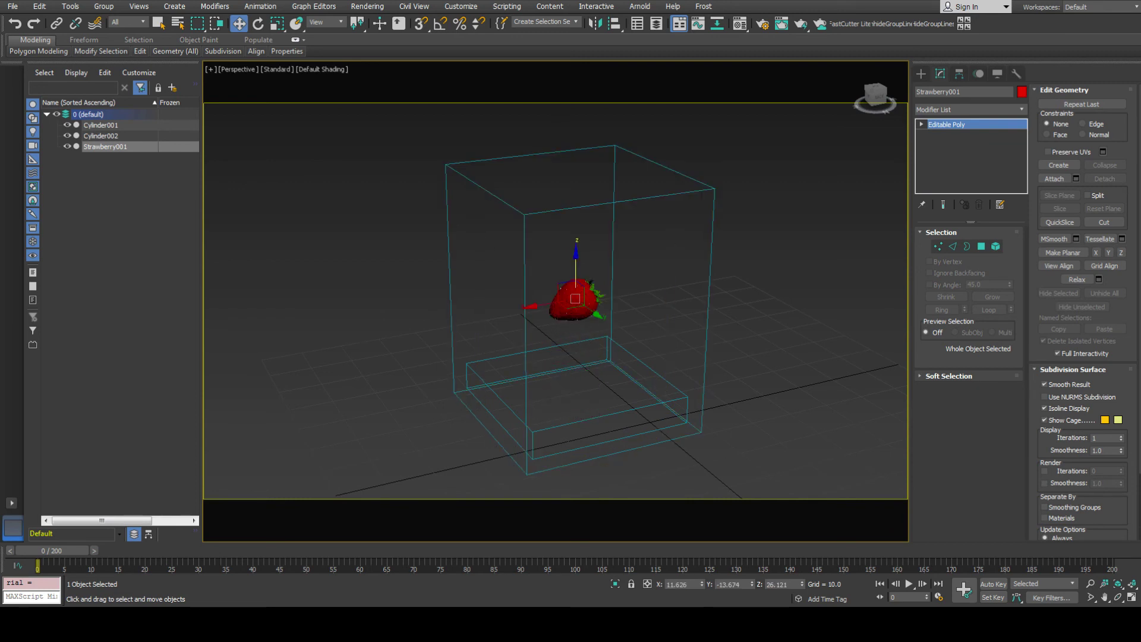
pyautogui.keyDown('alt'); pyautogui.moveTo(575, 261); pyautogui.dragTo(550, 250, button='middle'); pyautogui.keyUp('alt')
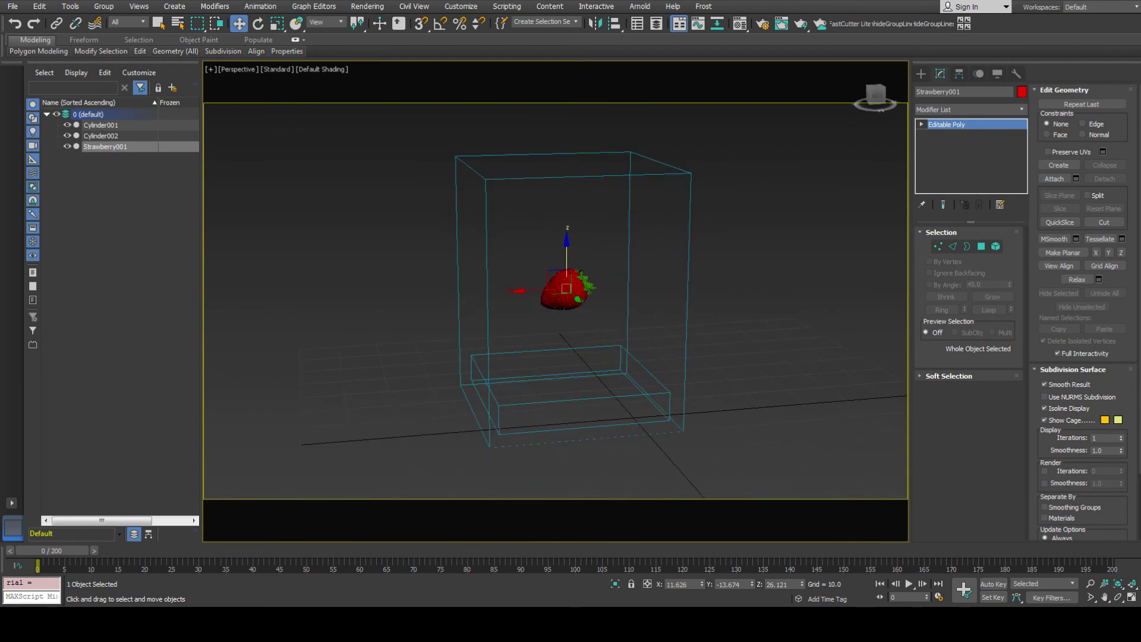
pyautogui.click(100, 125)
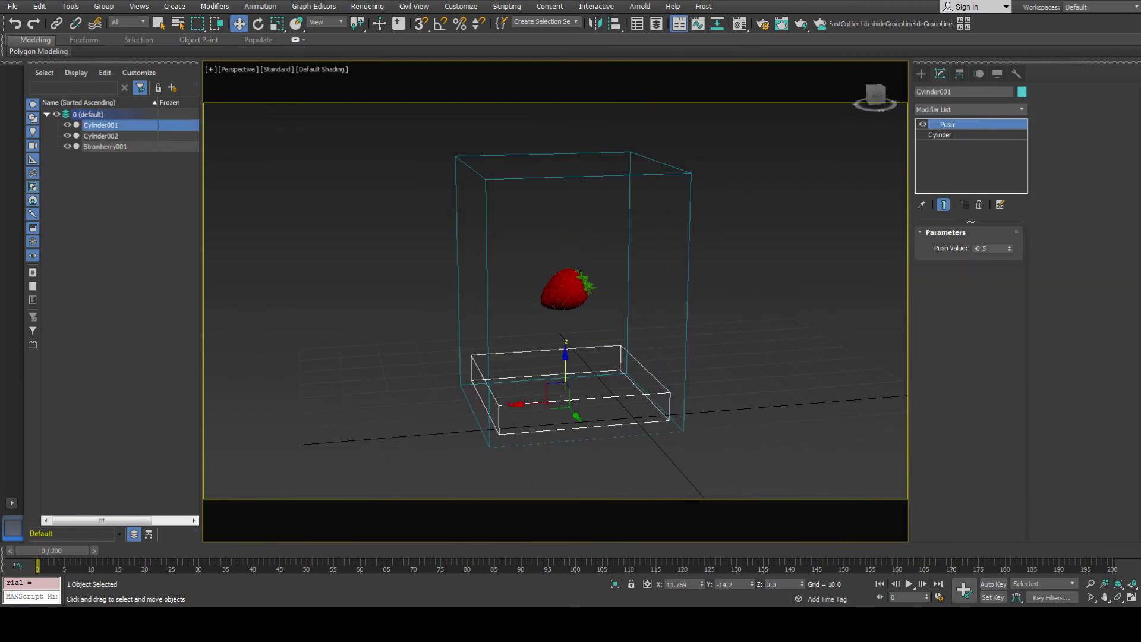
pyautogui.click(100, 136)
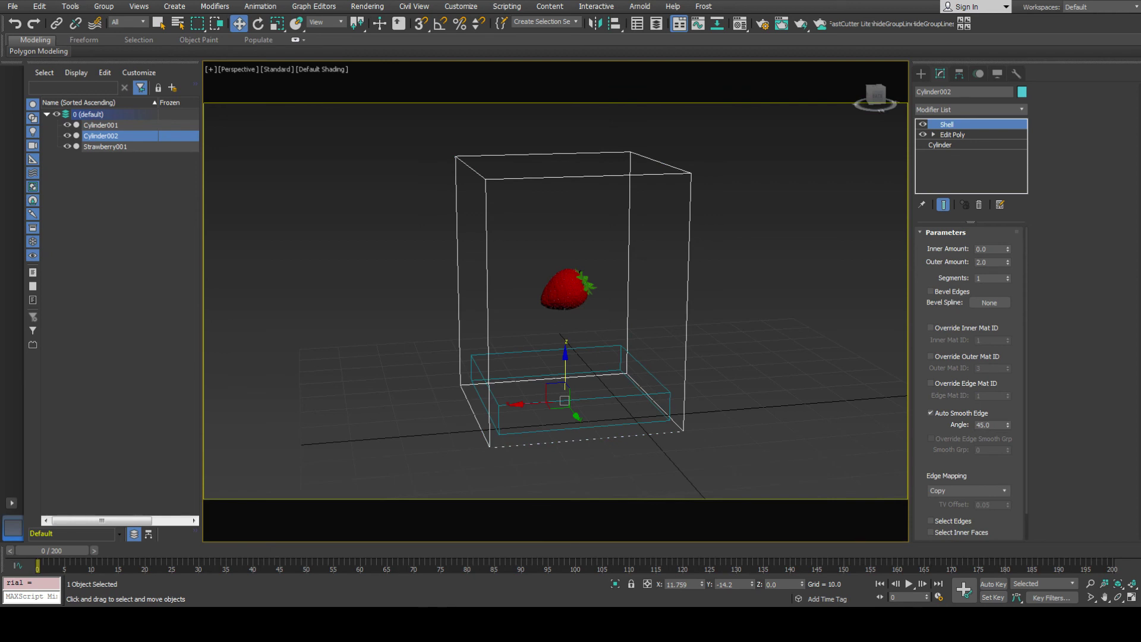
# Turn off Display as Box for Cylinder001 in its object properties.
pyautogui.click(649, 326)
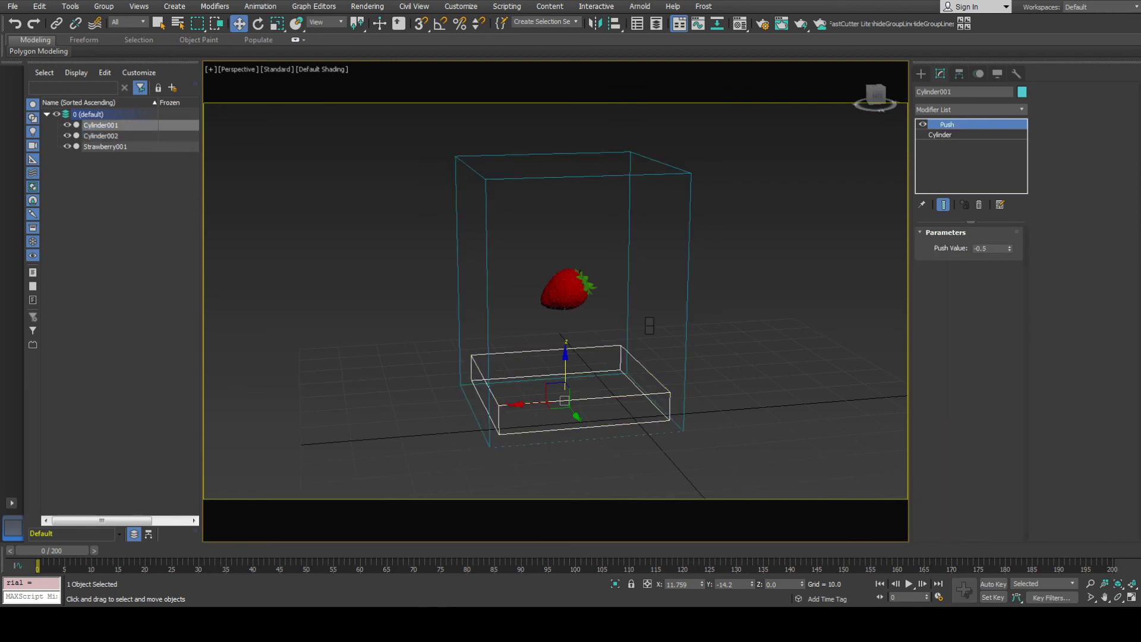
pyautogui.click(467, 323)
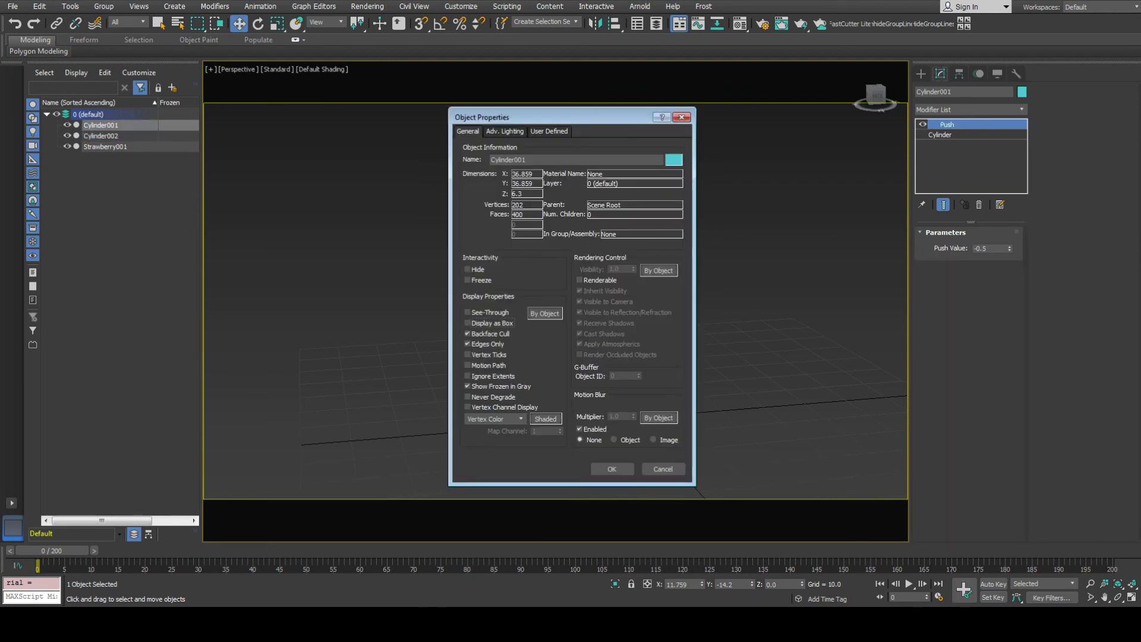
pyautogui.click(611, 469)
pyautogui.press('Return')
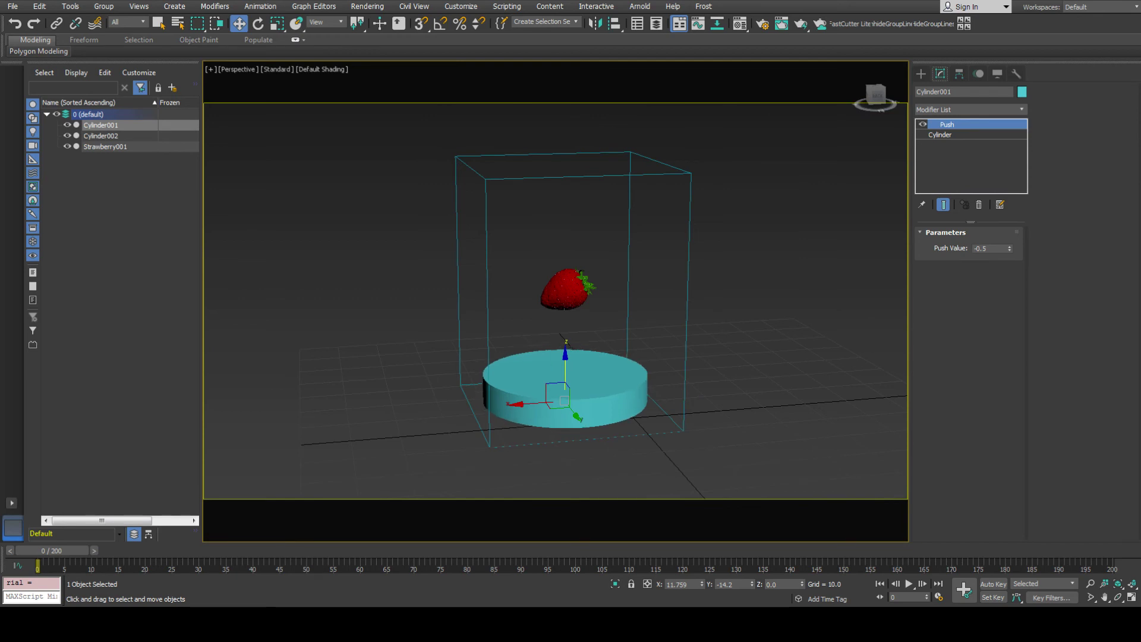
# Turn off Display as Box for the tall outer Cylinder002 in its object properties.
pyautogui.moveTo(724, 194); pyautogui.dragTo(725, 194)
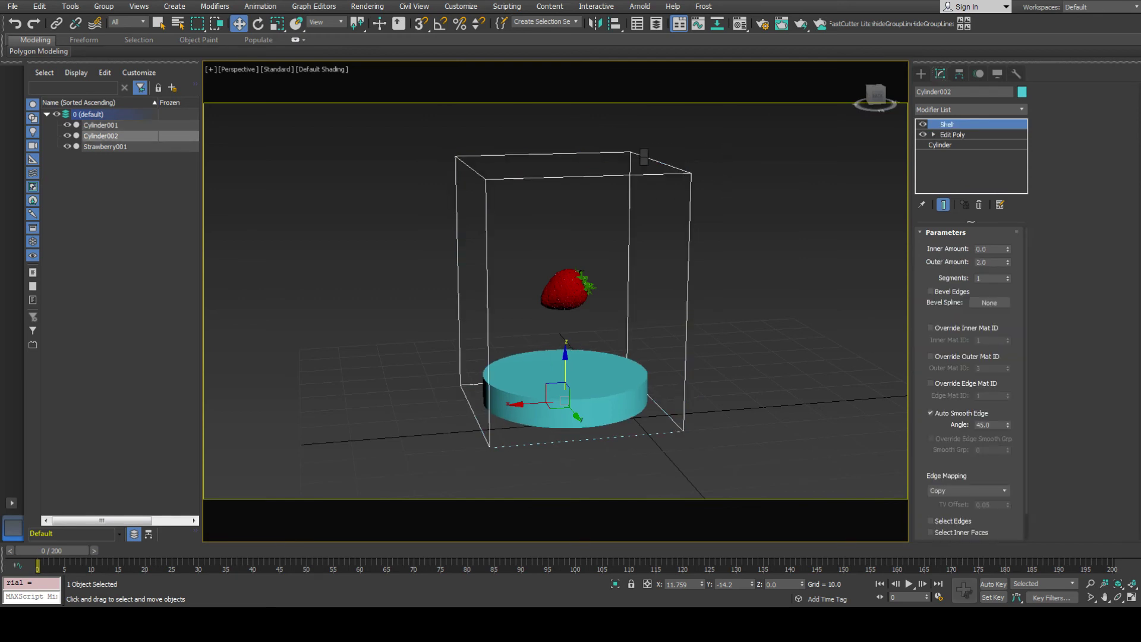
pyautogui.click(678, 241)
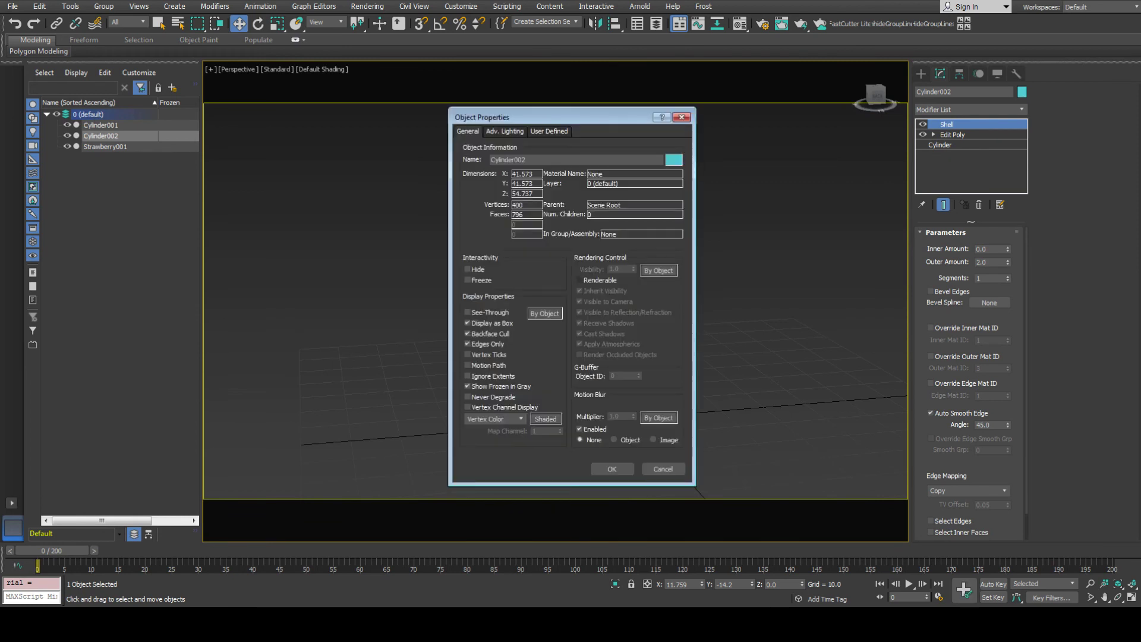
pyautogui.click(468, 323)
pyautogui.click(611, 469)
pyautogui.press('Return')
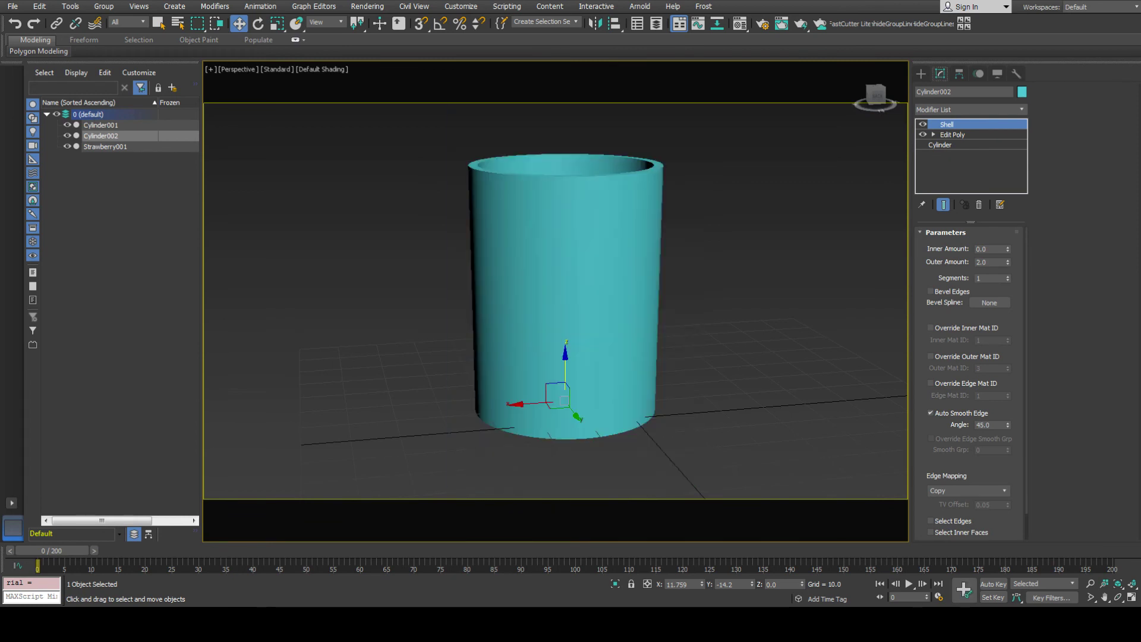
# Switch Cylinder002's Edit Poly and Shell modifiers off and back on to examine how each builds the glass.
pyautogui.click(922, 134)
pyautogui.click(922, 125)
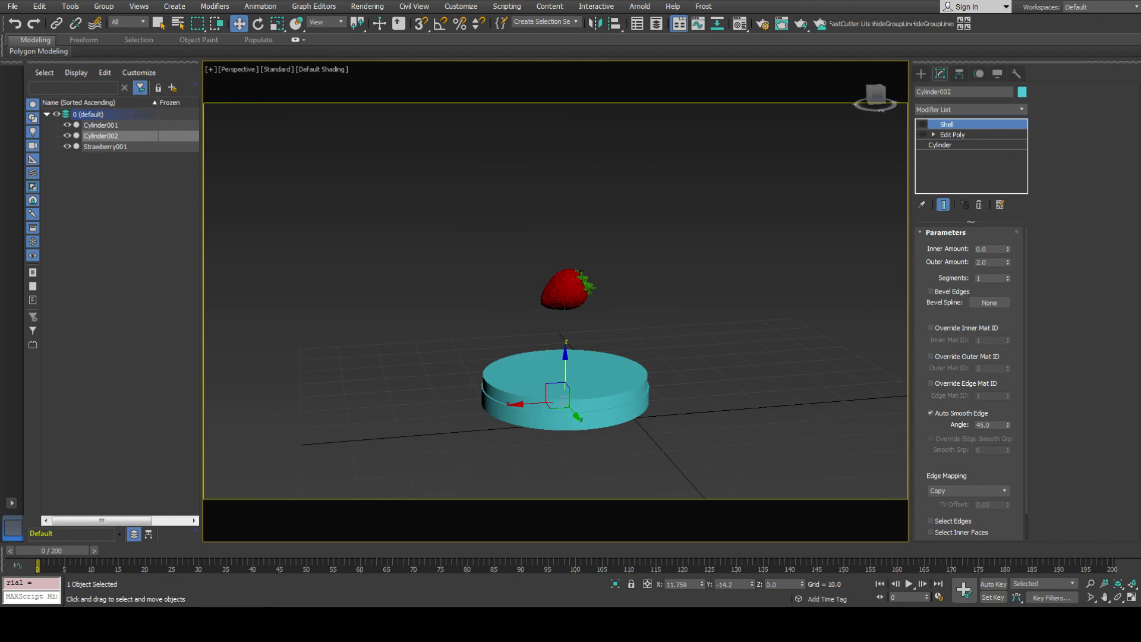
pyautogui.click(952, 134)
pyautogui.click(923, 134)
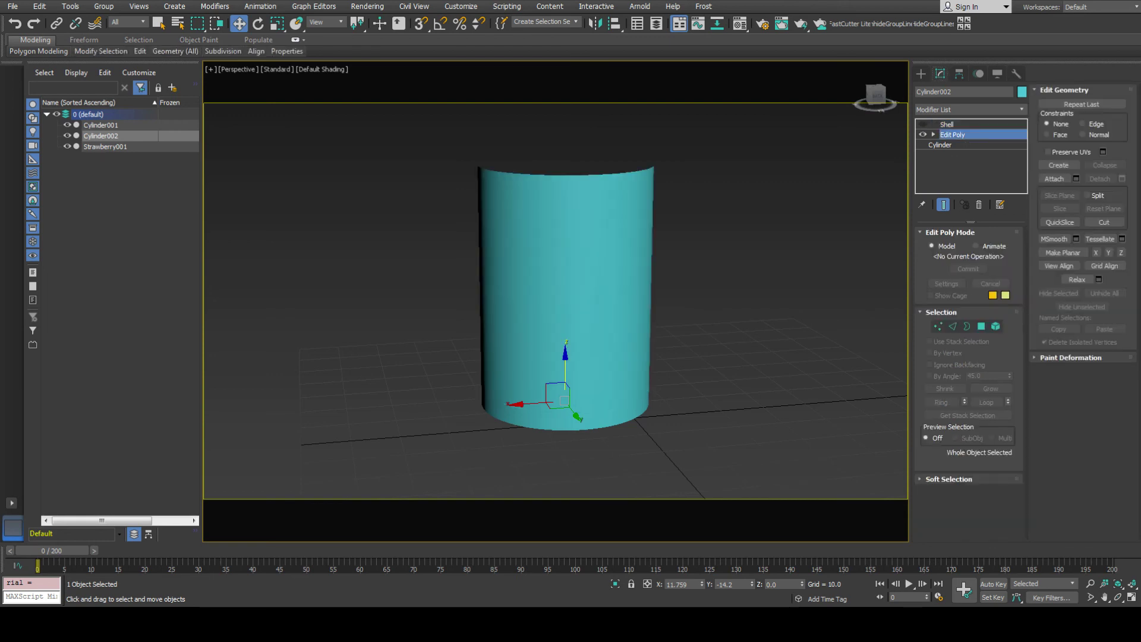
pyautogui.keyDown('alt'); pyautogui.moveTo(650, 279); pyautogui.dragTo(644, 362, button='middle'); pyautogui.keyUp('alt')
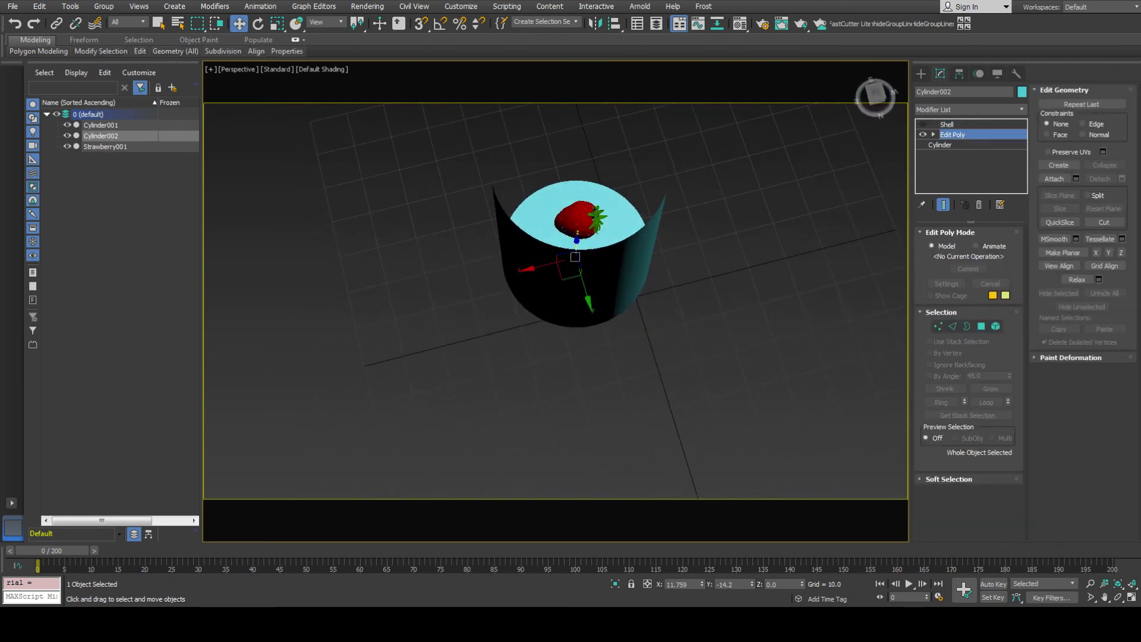
pyautogui.click(923, 124)
pyautogui.click(950, 124)
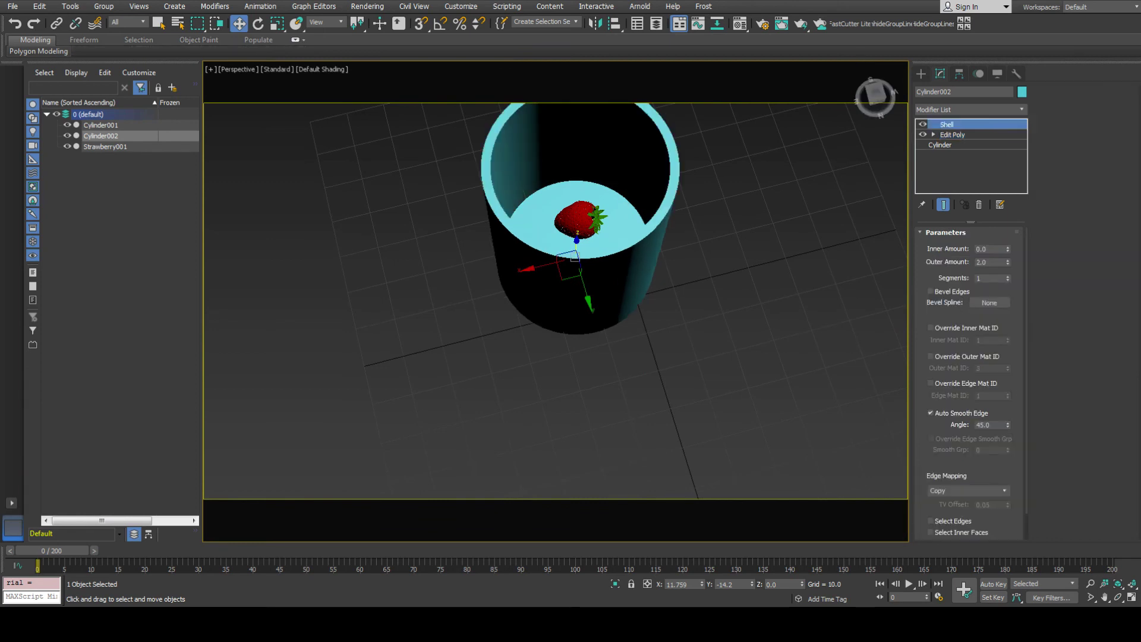
# Select the inner Cylinder001 and toggle its Push modifier off and on to examine its effect up close.
pyautogui.scroll(3, 555, 279)
pyautogui.click(590, 199)
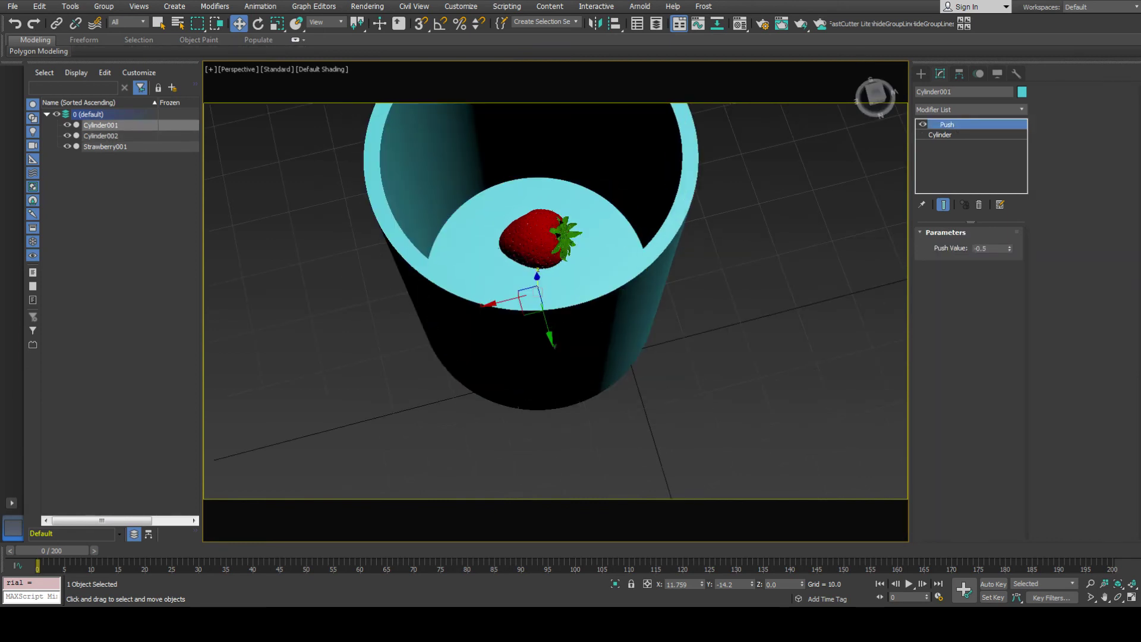
pyautogui.scroll(5, 590, 193)
pyautogui.keyDown('alt'); pyautogui.moveTo(567, 208); pyautogui.dragTo(597, 219, button='middle'); pyautogui.keyUp('alt')
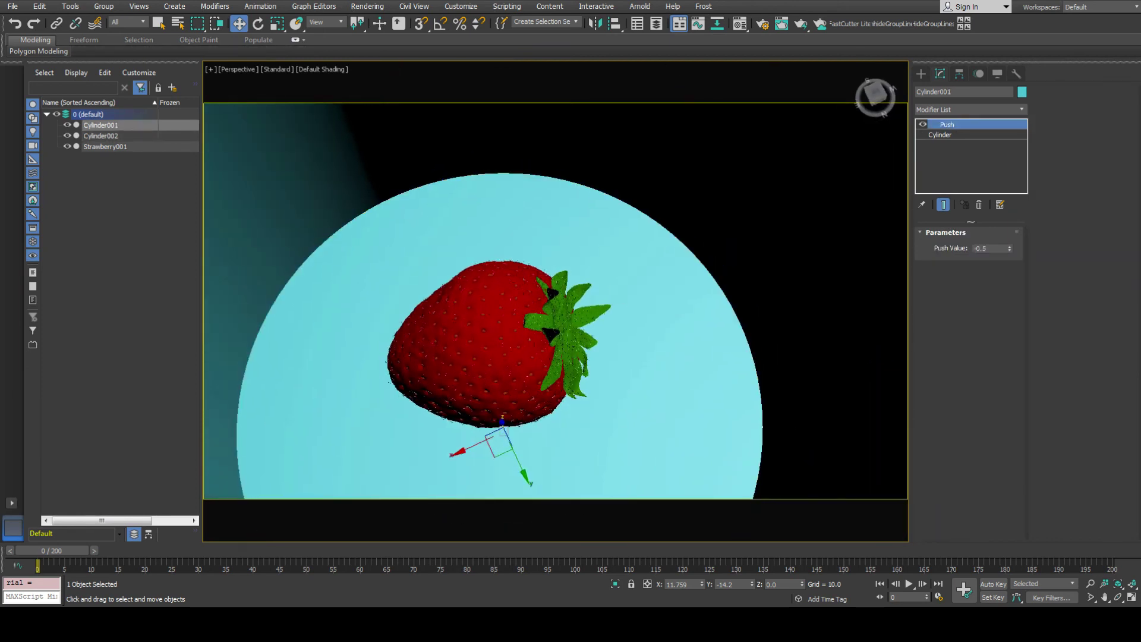
pyautogui.click(922, 124)
pyautogui.click(922, 124)
# Show edged faces, try a Push Value of -0.79 and a positive one on Cylinder001, and undo the last change.
pyautogui.moveTo(1009, 248)
pyautogui.mouseDown()
pyautogui.moveTo(1009, 214)
pyautogui.moveTo(1009, 264)
pyautogui.mouseUp()
pyautogui.press('F3')
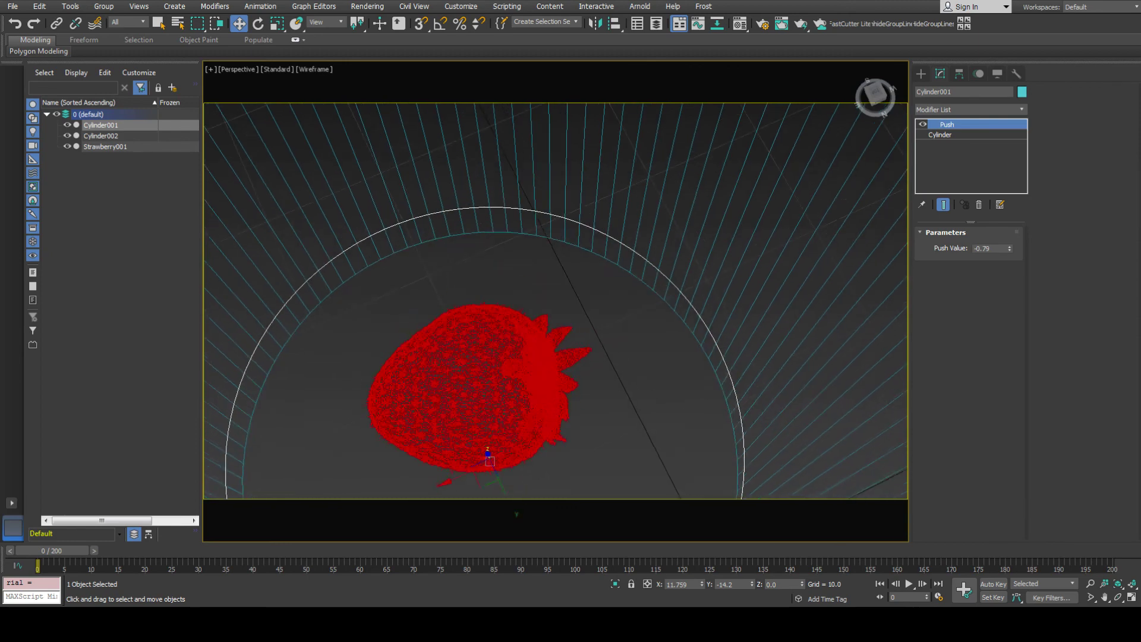
pyautogui.press('F4')
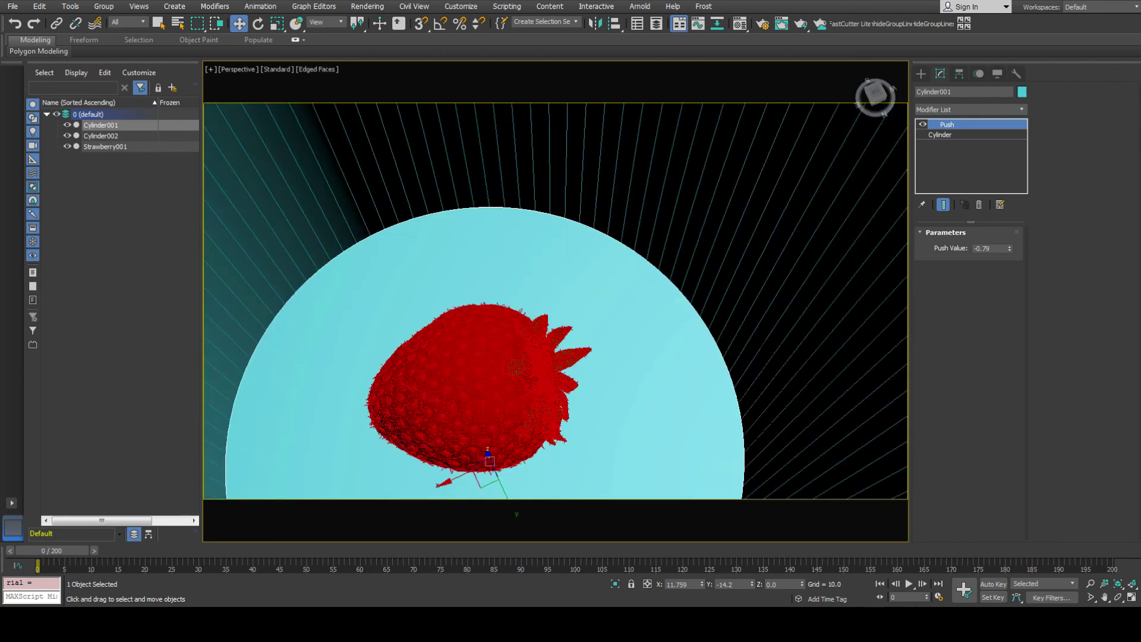
pyautogui.moveTo(1008, 248); pyautogui.dragTo(1009, 227)
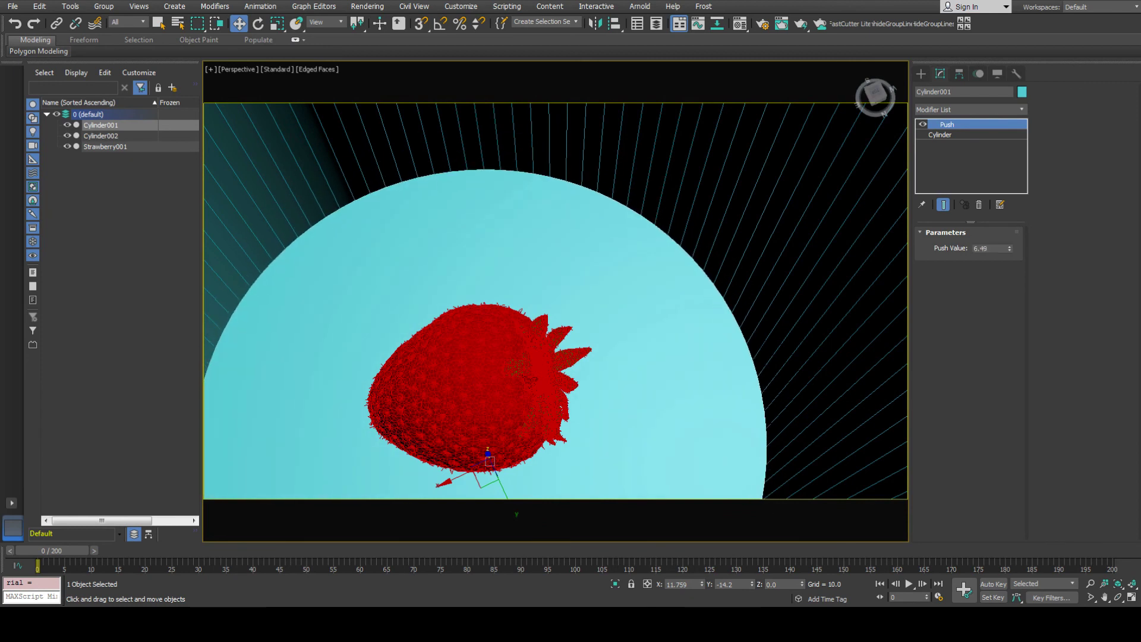
pyautogui.hotkey('ctrl', 'z')
# Set Cylinder001's Push Value to 0 for comparison and finally to -0.5.
pyautogui.doubleClick(984, 248)
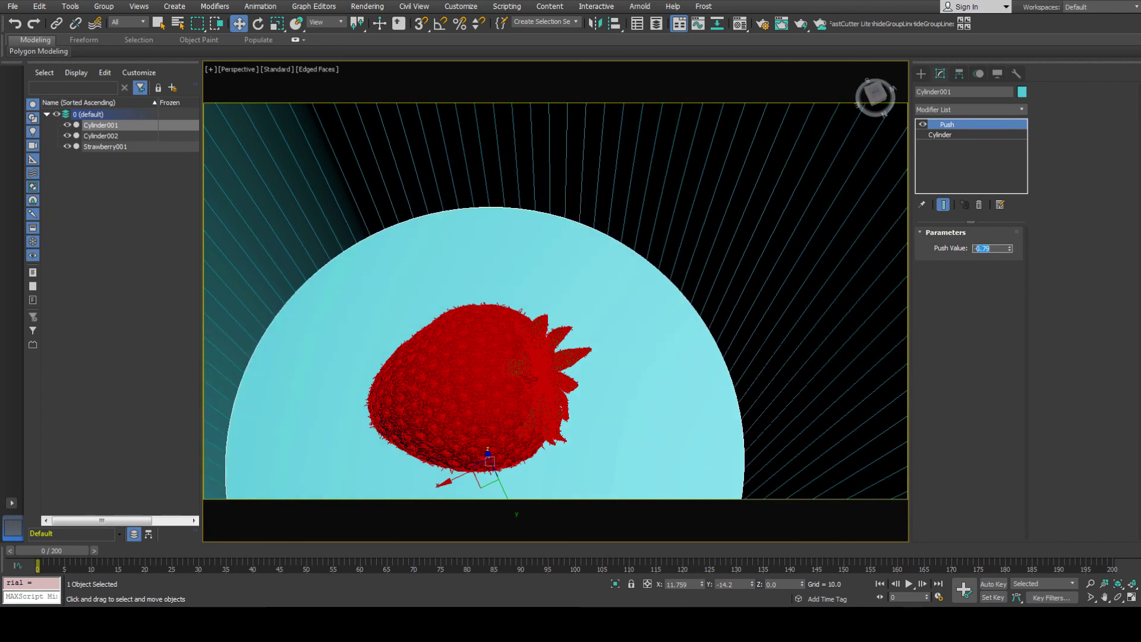
pyautogui.write('0')
pyautogui.press('Return')
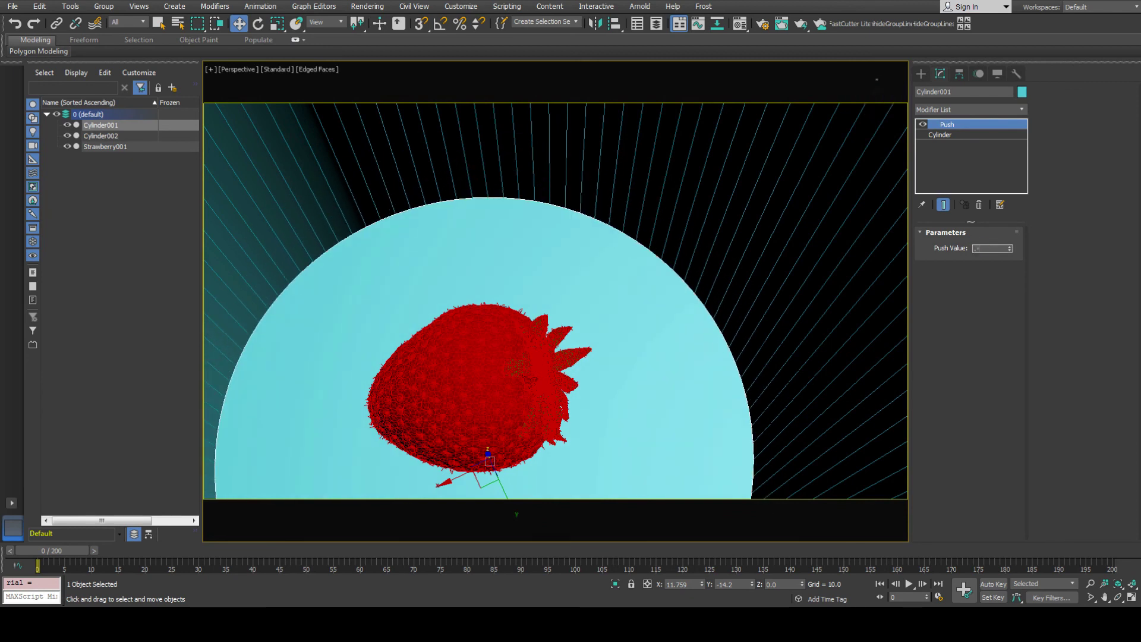
pyautogui.write('-0.5')
pyautogui.press('Return')
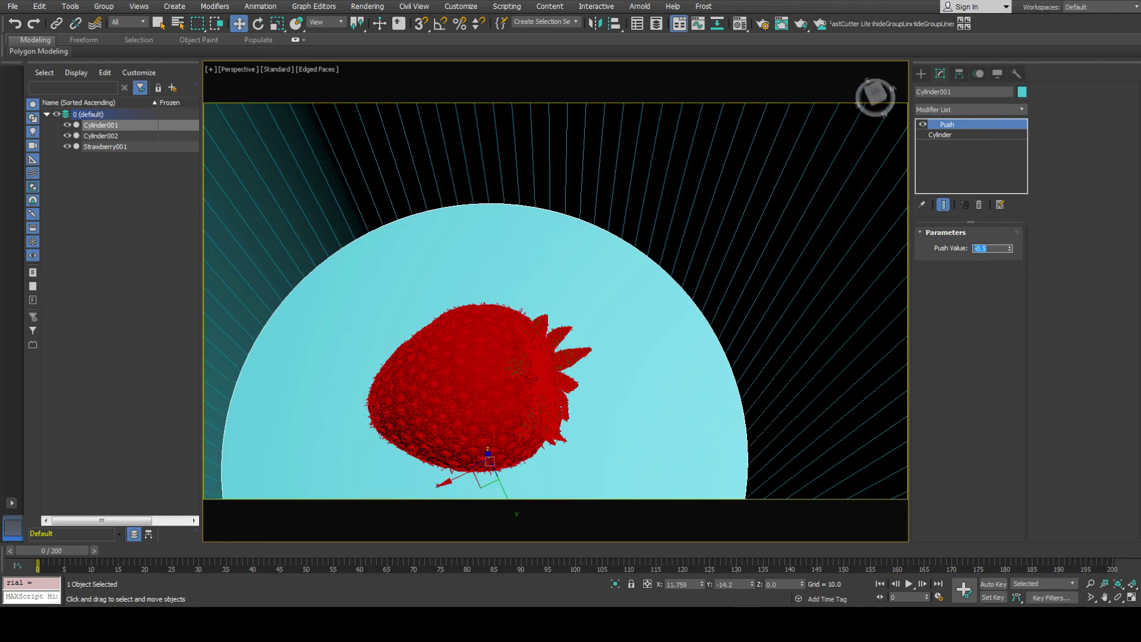
# Save the scene as Flowsolver_Tut_Start_01.max, replacing the existing file.
pyautogui.scroll(-5, 554, 300)
pyautogui.moveTo(555, 300)
pyautogui.keyDown('alt'); pyautogui.mouseDown(button='middle')
pyautogui.moveTo(535, 255)
pyautogui.moveTo(550, 296)
pyautogui.mouseUp(button='middle'); pyautogui.keyUp('alt')
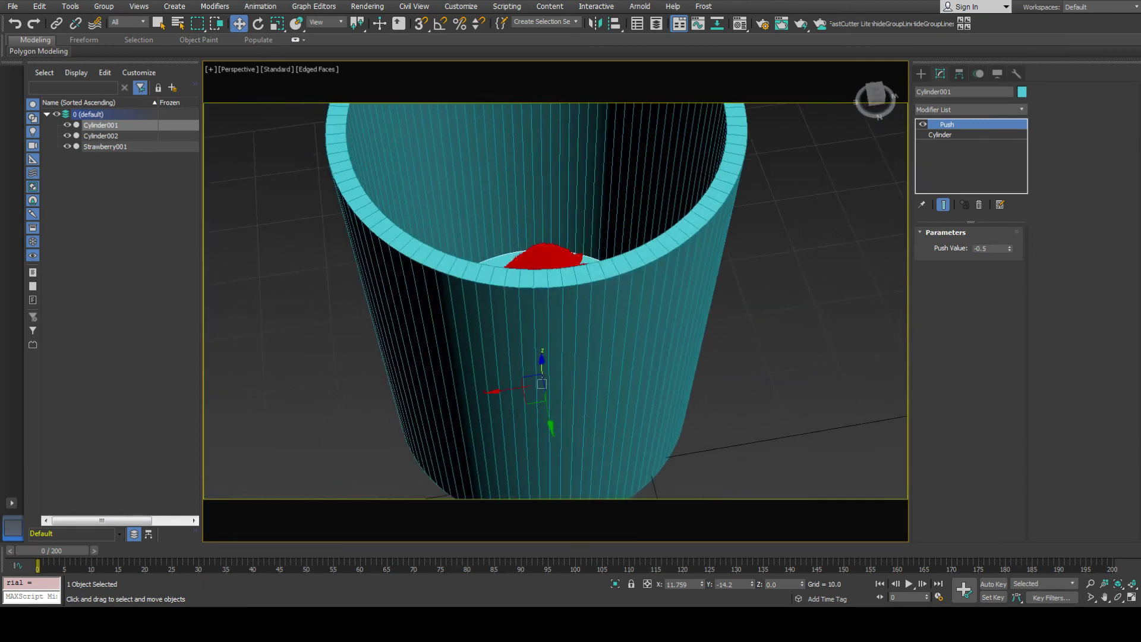
pyautogui.click(11, 6)
pyautogui.click(35, 112)
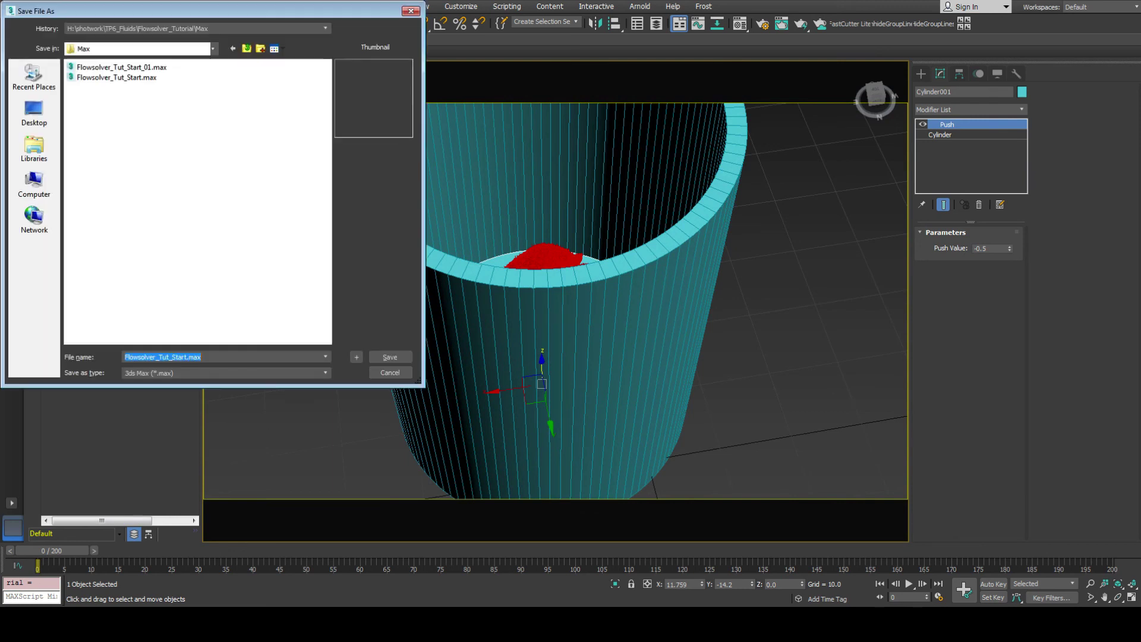
pyautogui.click(120, 67)
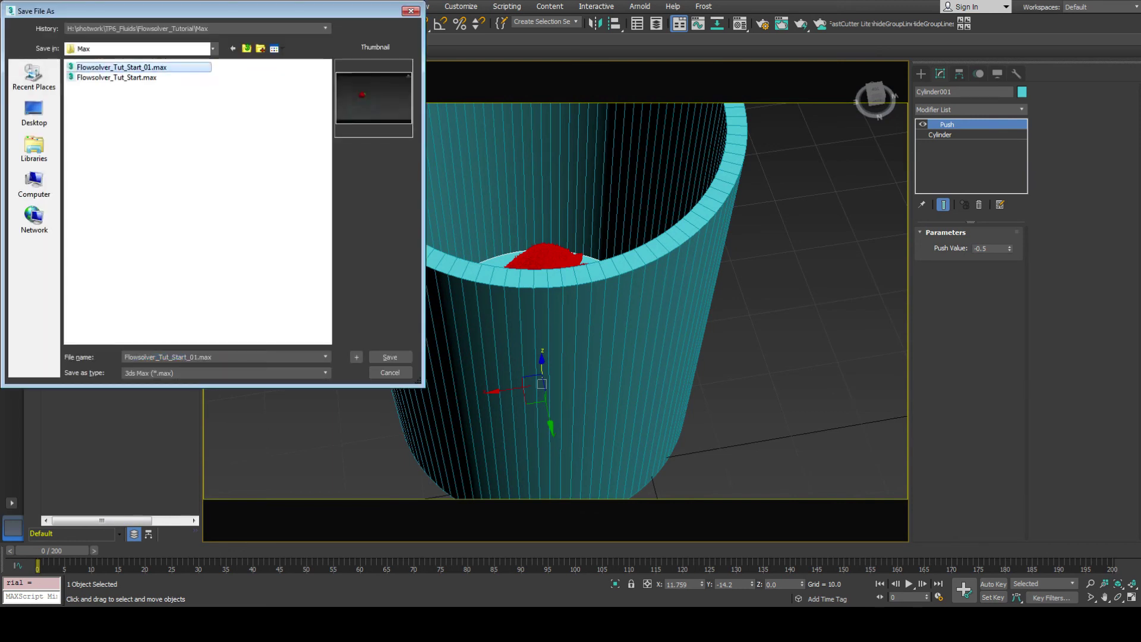
pyautogui.click(390, 356)
pyautogui.press('Return')
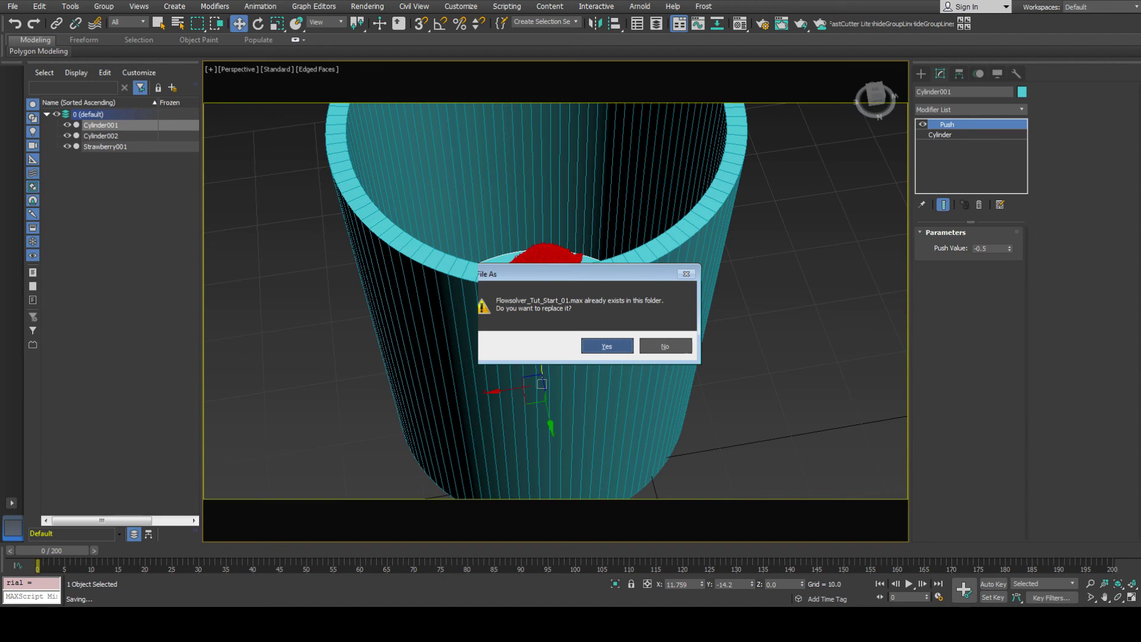
# Hide the edged faces, select the strawberry, and inspect its Multi/Sub-Object material and the render setup, closing both windows.
pyautogui.keyDown('alt'); pyautogui.moveTo(523, 252); pyautogui.dragTo(583, 311, button='middle'); pyautogui.keyUp('alt')
pyautogui.press('F4')
pyautogui.click(522, 297)
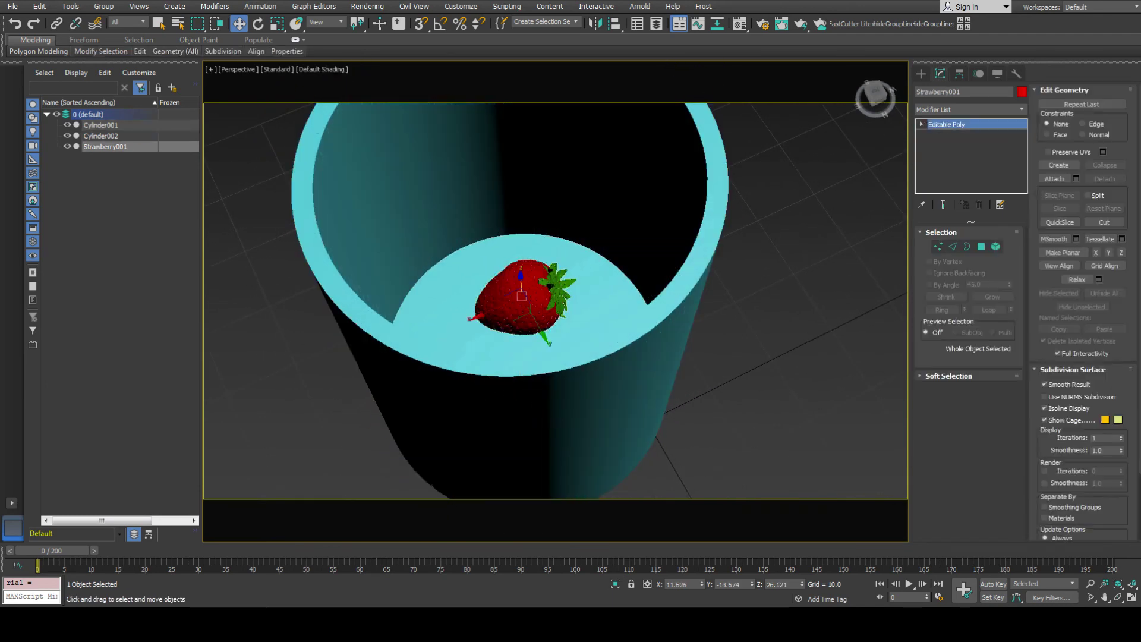
pyautogui.press('m')
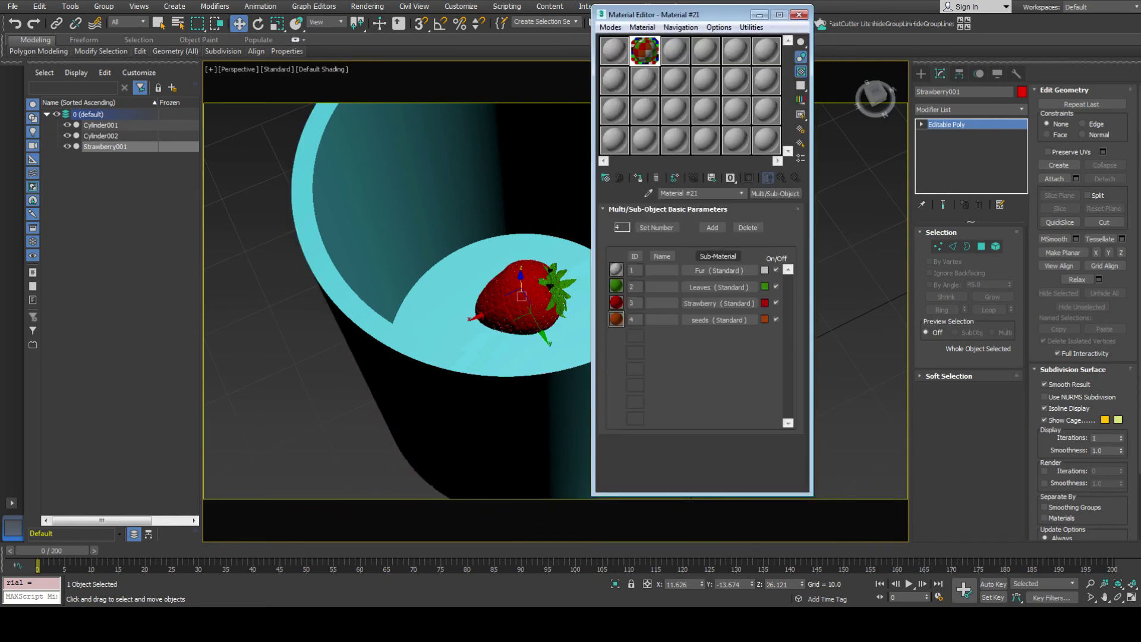
pyautogui.press('F10')
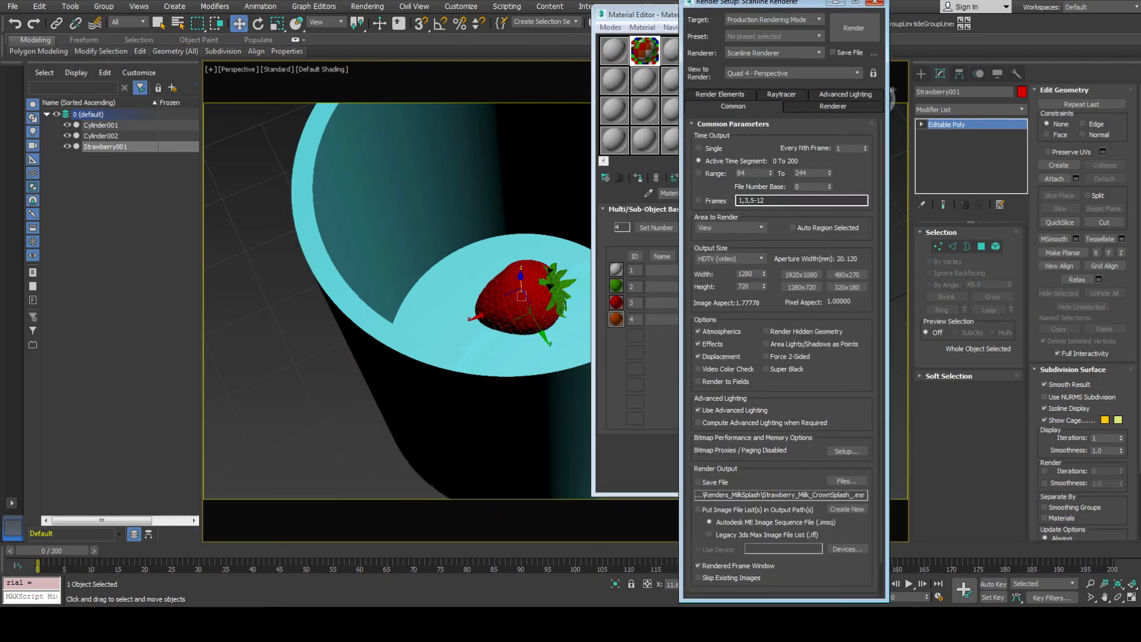
pyautogui.click(875, 2)
pyautogui.press('m')
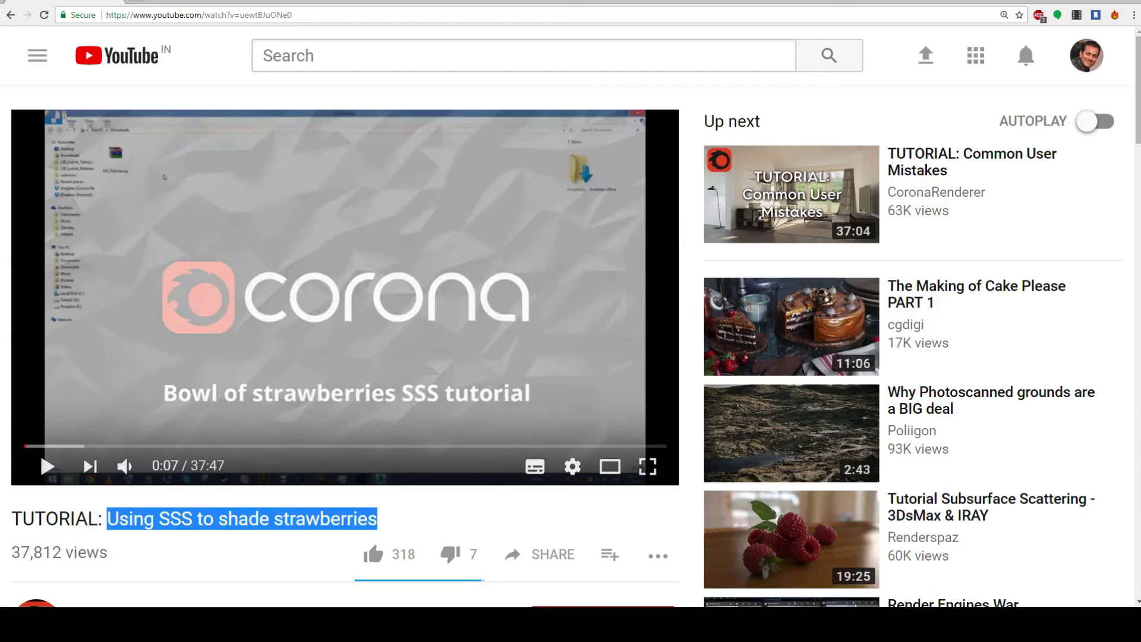
# Look over the YouTube page of Corona's tutorial "Using SSS to shade strawberries" in the browser, including its description.
pyautogui.scroll(-2, 40, 450)
pyautogui.click(39, 351)
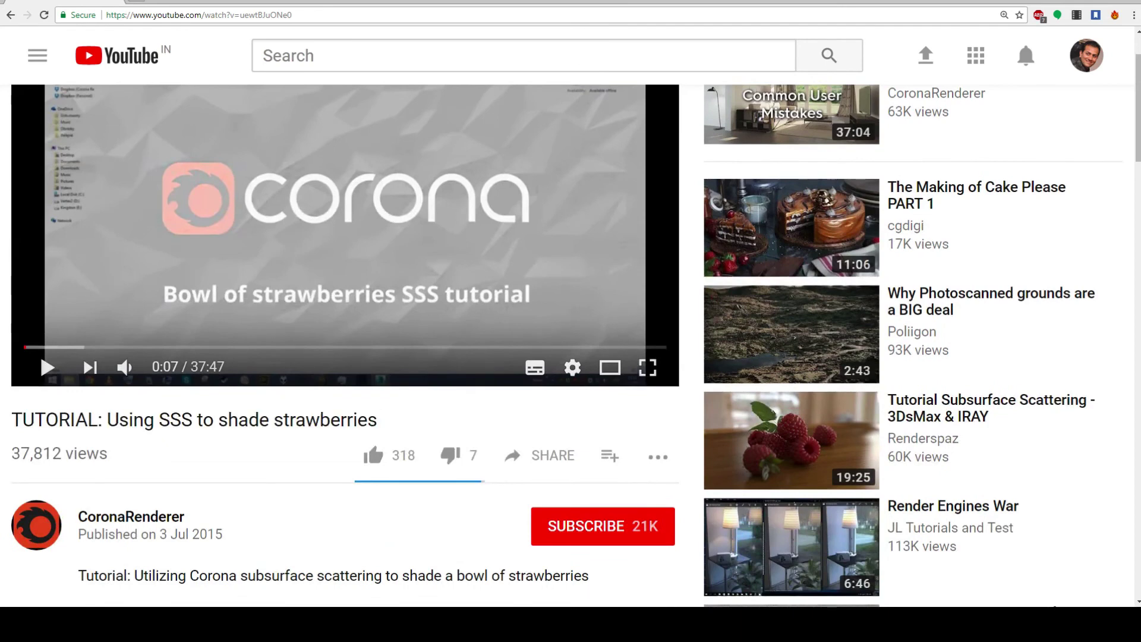
pyautogui.moveTo(108, 419); pyautogui.dragTo(377, 419)
pyautogui.click(40, 351)
pyautogui.scroll(-5, 40, 351)
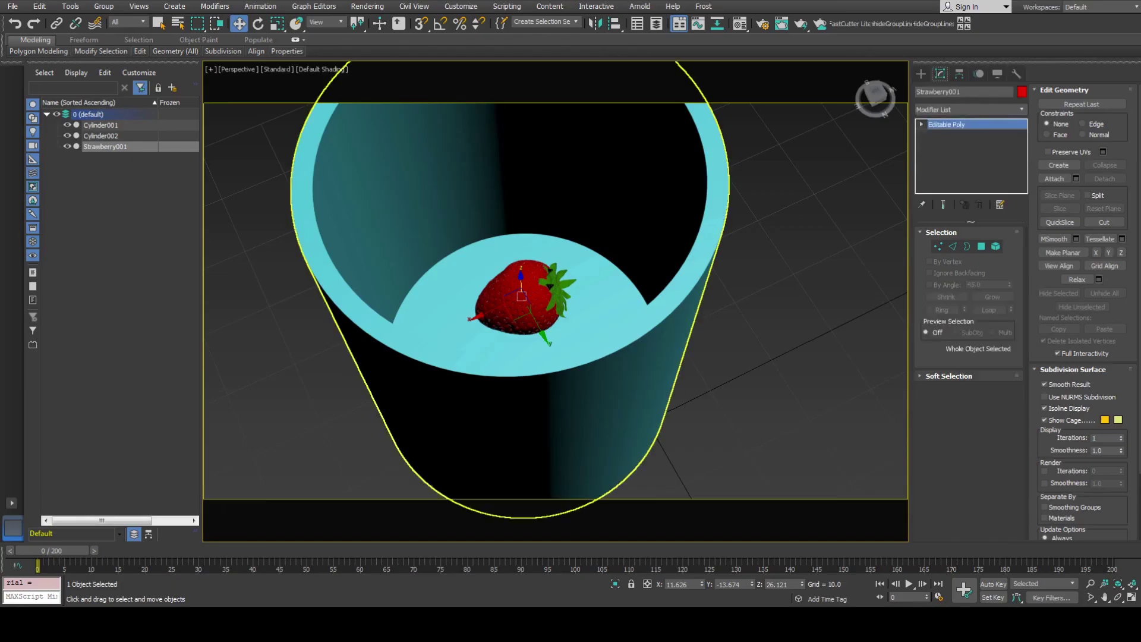
pyautogui.moveTo(521, 297); pyautogui.dragTo(514, 351, button='middle')
pyautogui.scroll(-2, 514, 350)
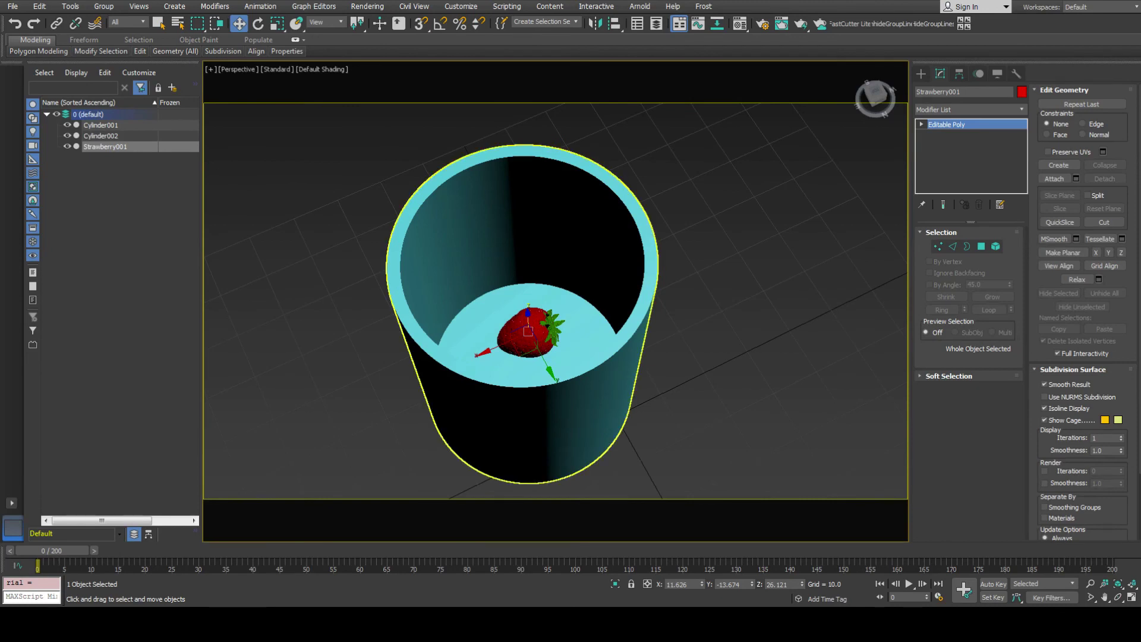
pyautogui.keyDown('alt'); pyautogui.moveTo(528, 331); pyautogui.dragTo(565, 240, button='middle'); pyautogui.keyUp('alt')
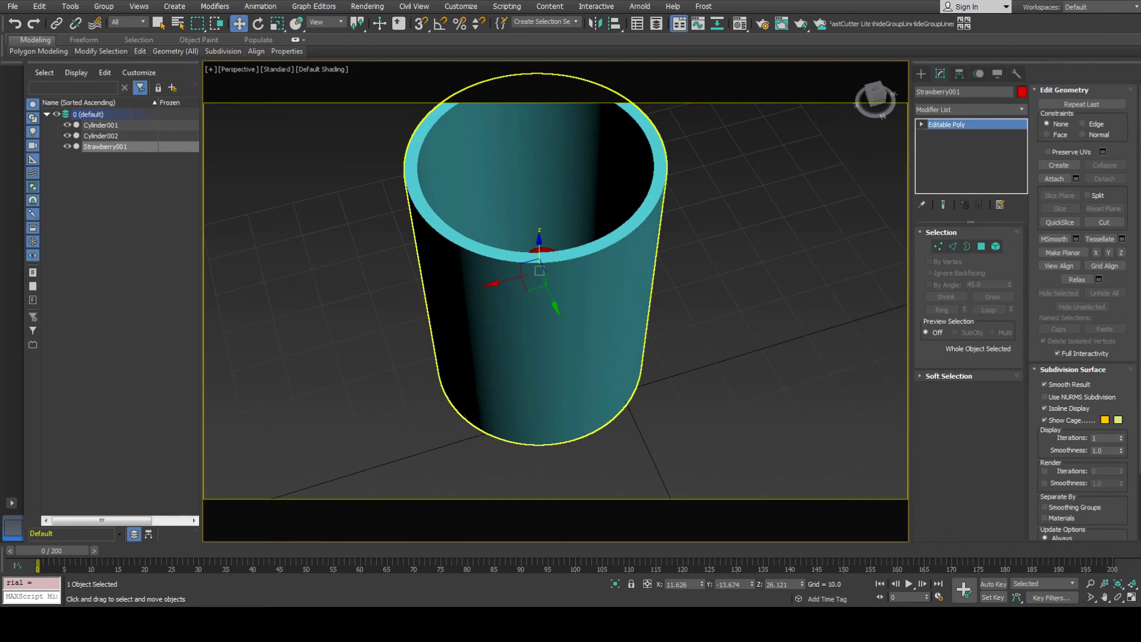
# Set the glass Cylinder002 to Display as Box in its object properties.
pyautogui.click(640, 161)
pyautogui.rightClick(640, 162)
pyautogui.click(665, 245)
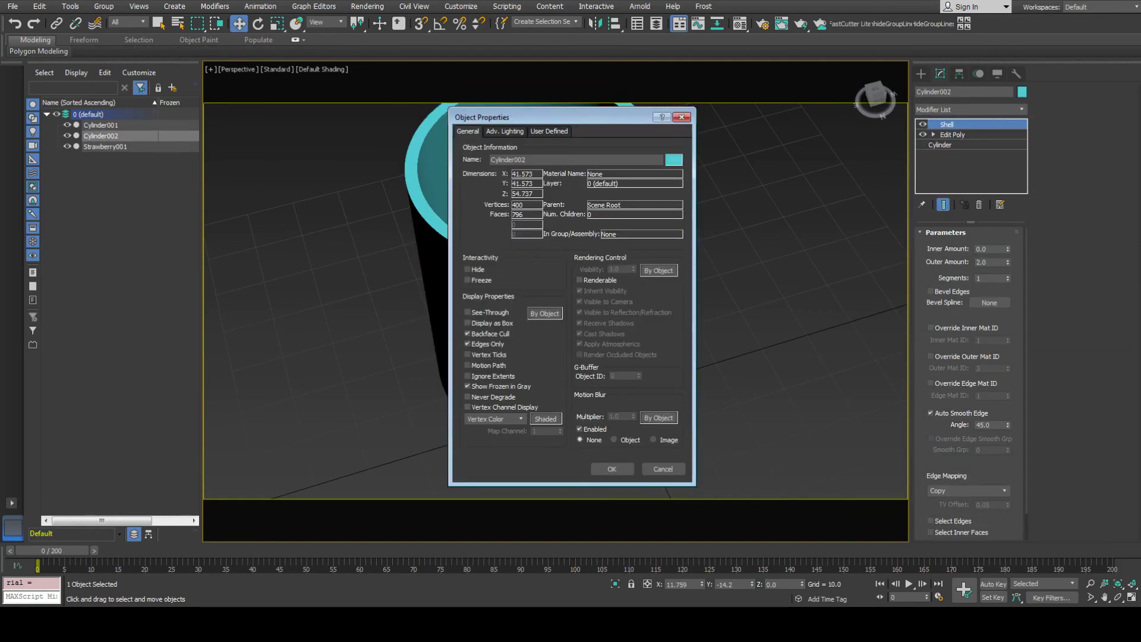
pyautogui.click(467, 322)
pyautogui.click(612, 469)
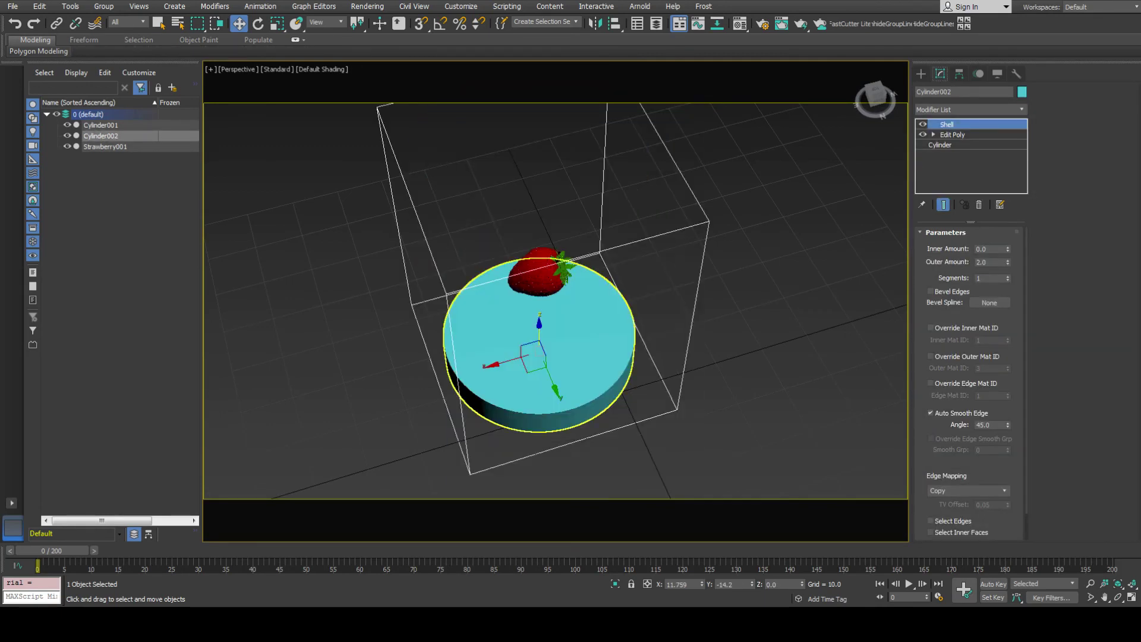
# Set the inner liquid Cylinder001 to Display as Box in its object properties and deselect it.
pyautogui.click(614, 290)
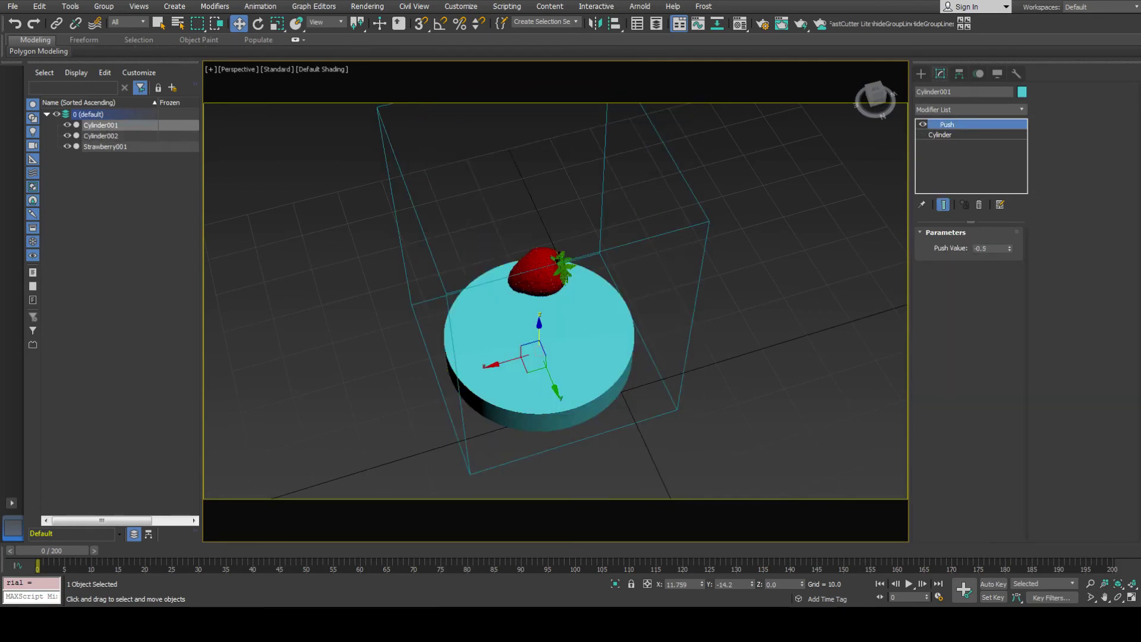
pyautogui.rightClick(615, 285)
pyautogui.click(641, 369)
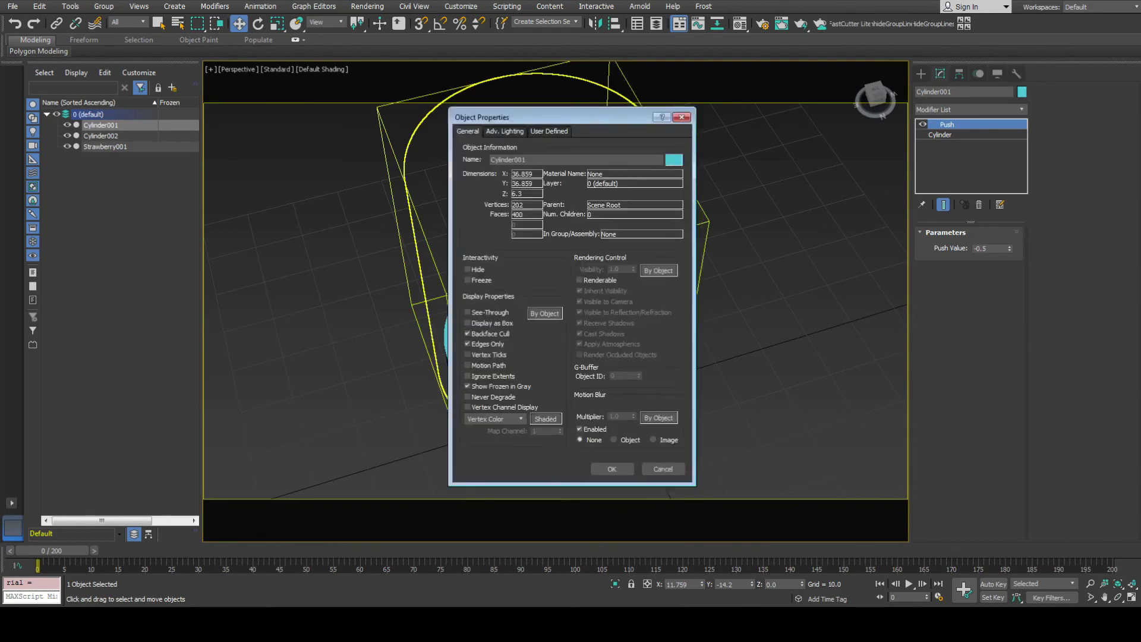
pyautogui.click(467, 323)
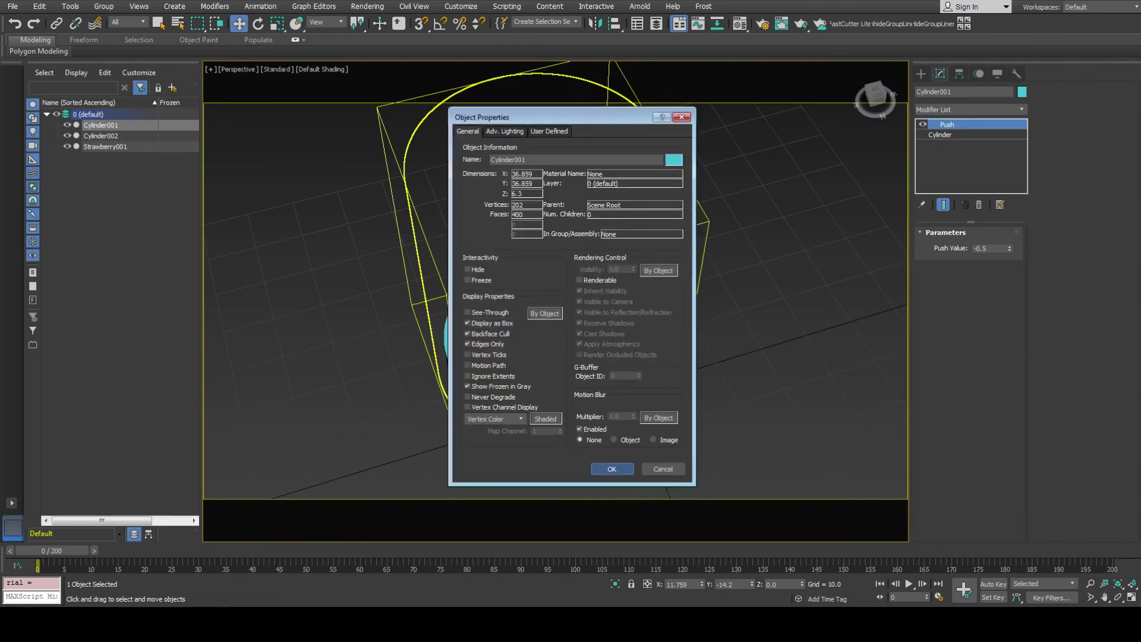
pyautogui.click(612, 469)
pyautogui.keyDown('alt'); pyautogui.moveTo(683, 416); pyautogui.dragTo(692, 461, button='middle'); pyautogui.keyUp('alt')
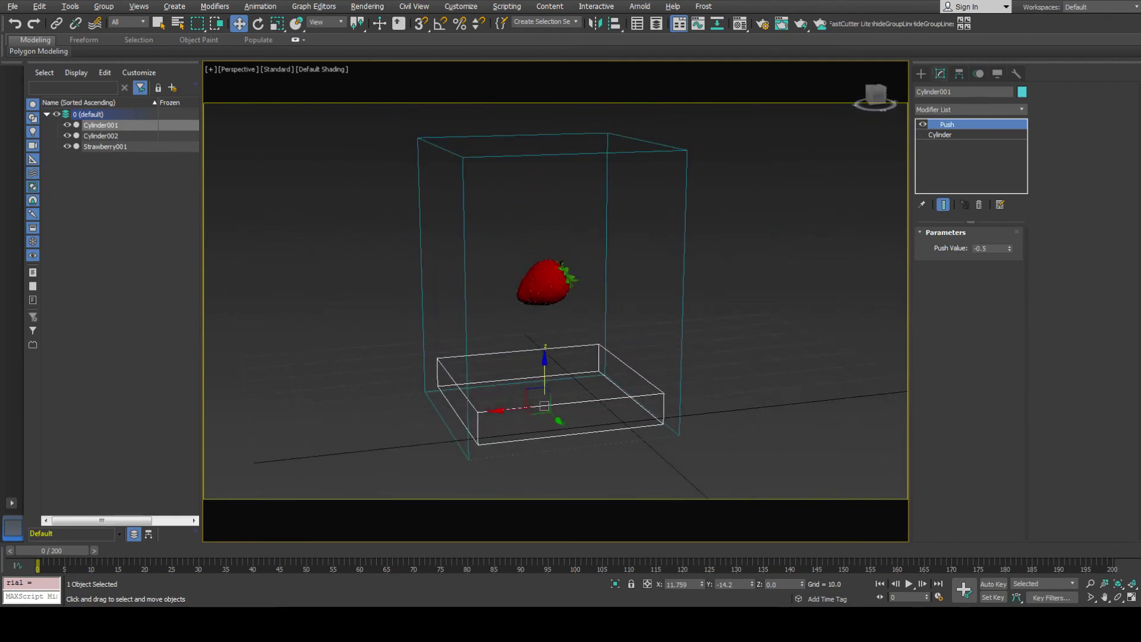
pyautogui.click(664, 294)
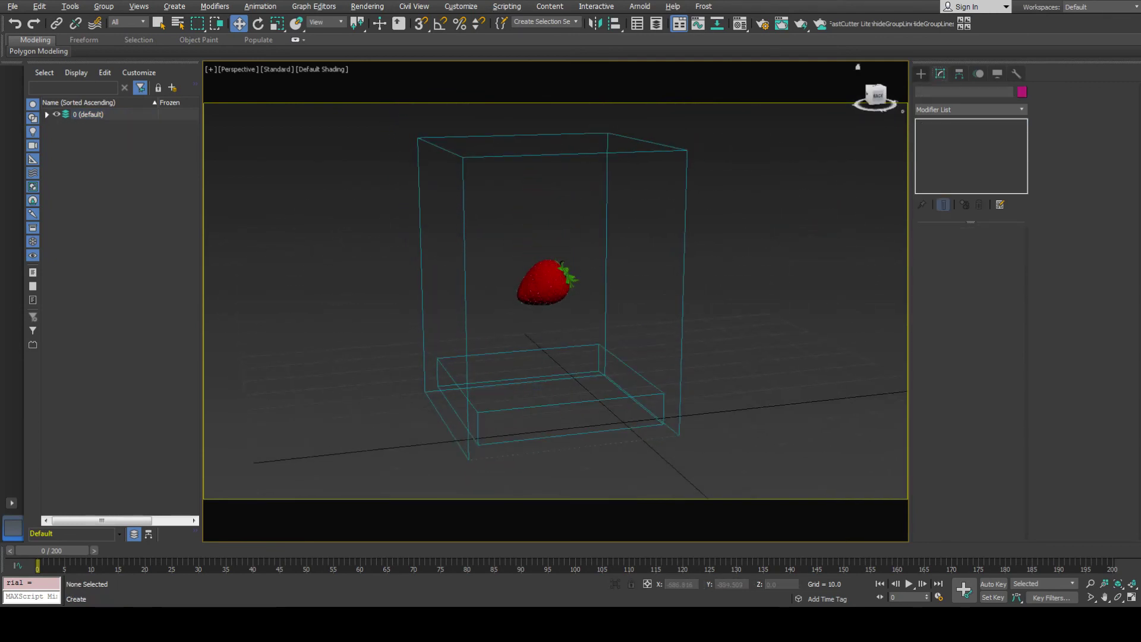
# Create a Thinking particle system on the ground grid beside the glass.
pyautogui.click(920, 73)
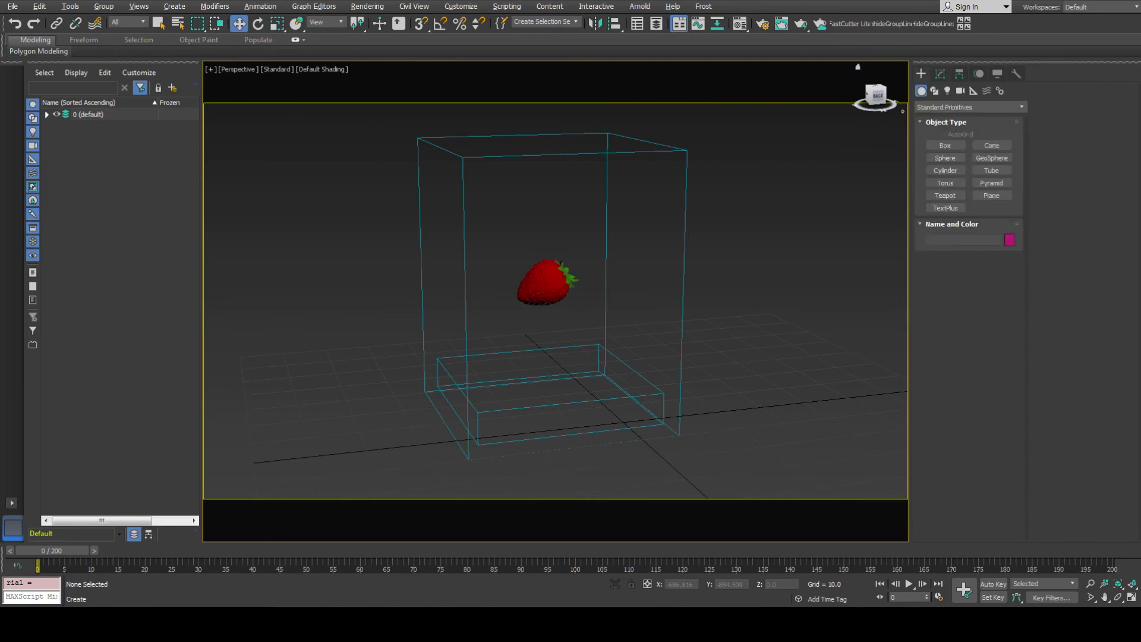
pyautogui.click(969, 107)
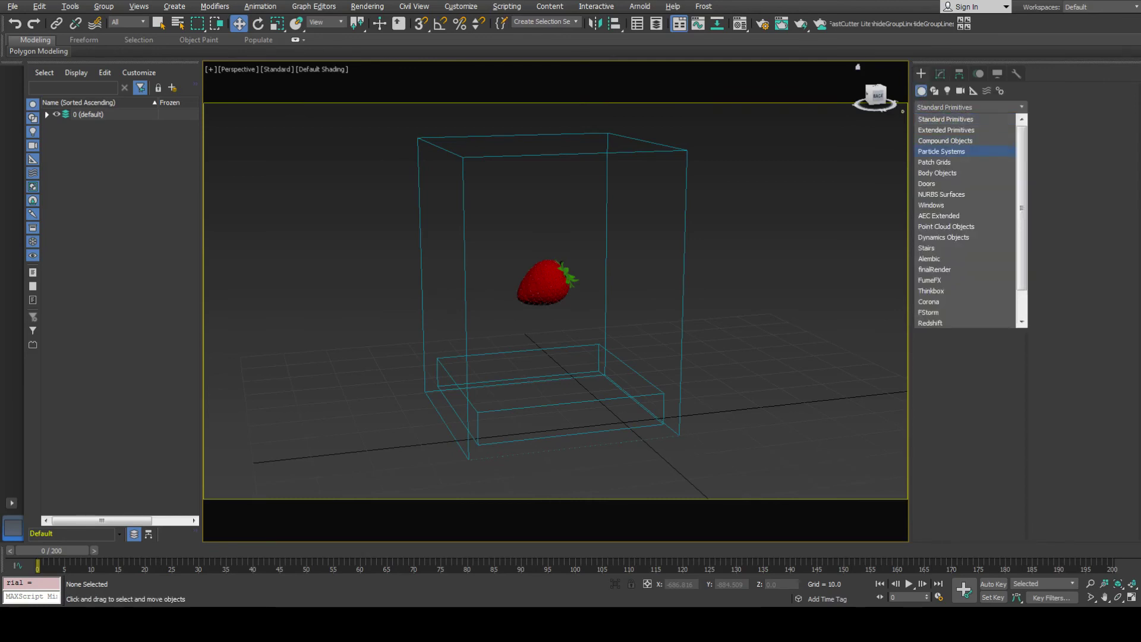
pyautogui.click(941, 151)
pyautogui.click(991, 182)
pyautogui.click(736, 369)
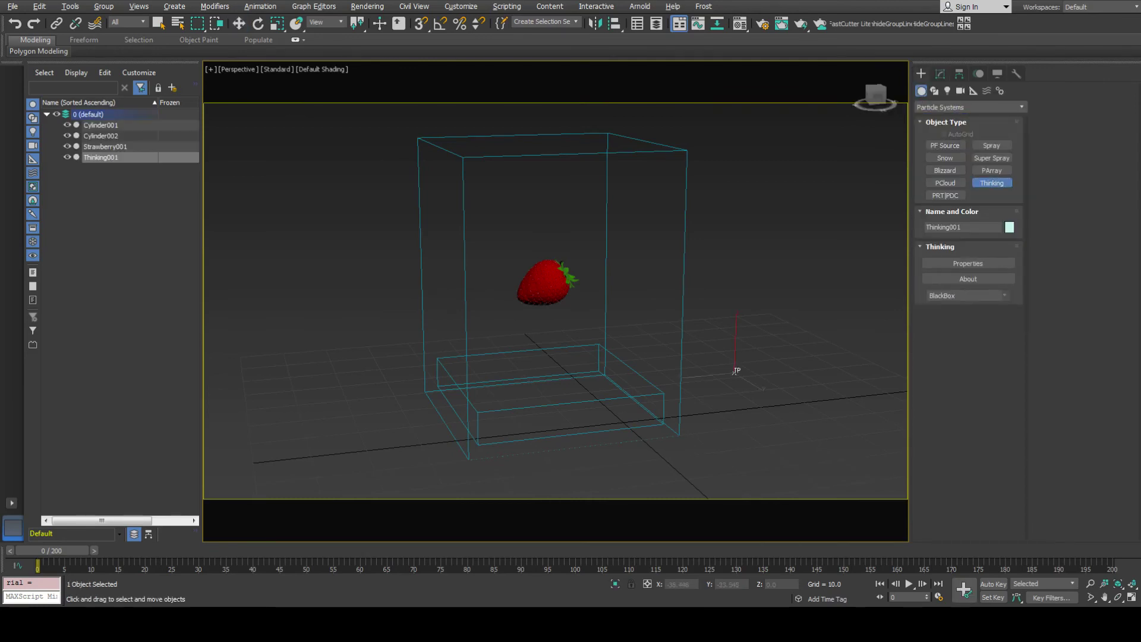
pyautogui.press('w')
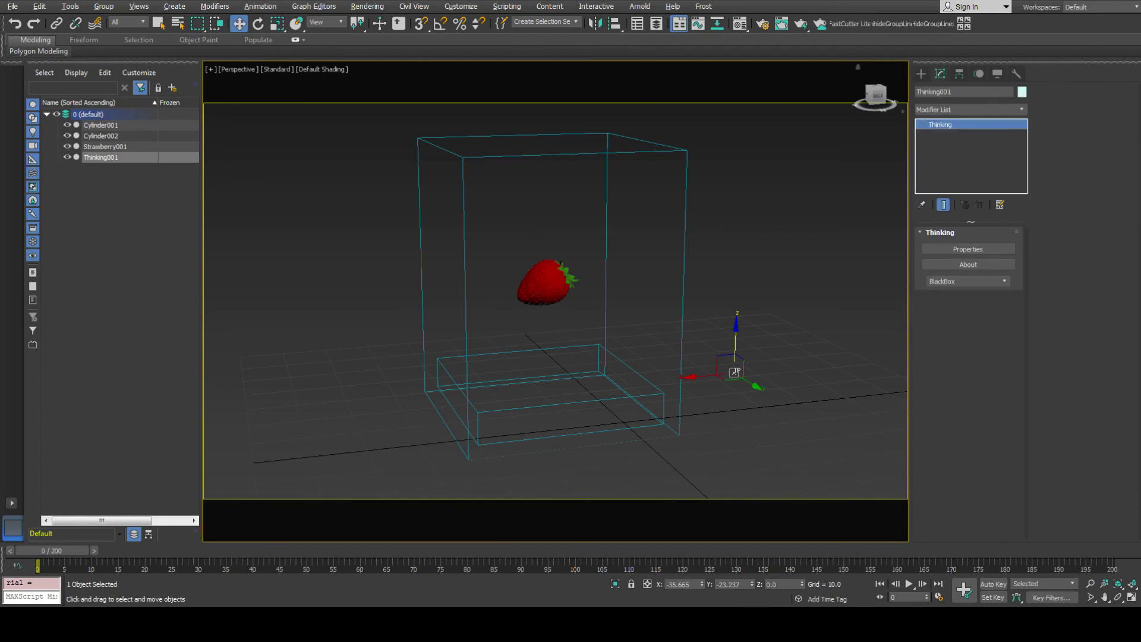
# In the Thinking system's properties, turn off Edit on the fly, display particles as Dots, and set viewport/render subsampling to Per Half Frame.
pyautogui.click(967, 248)
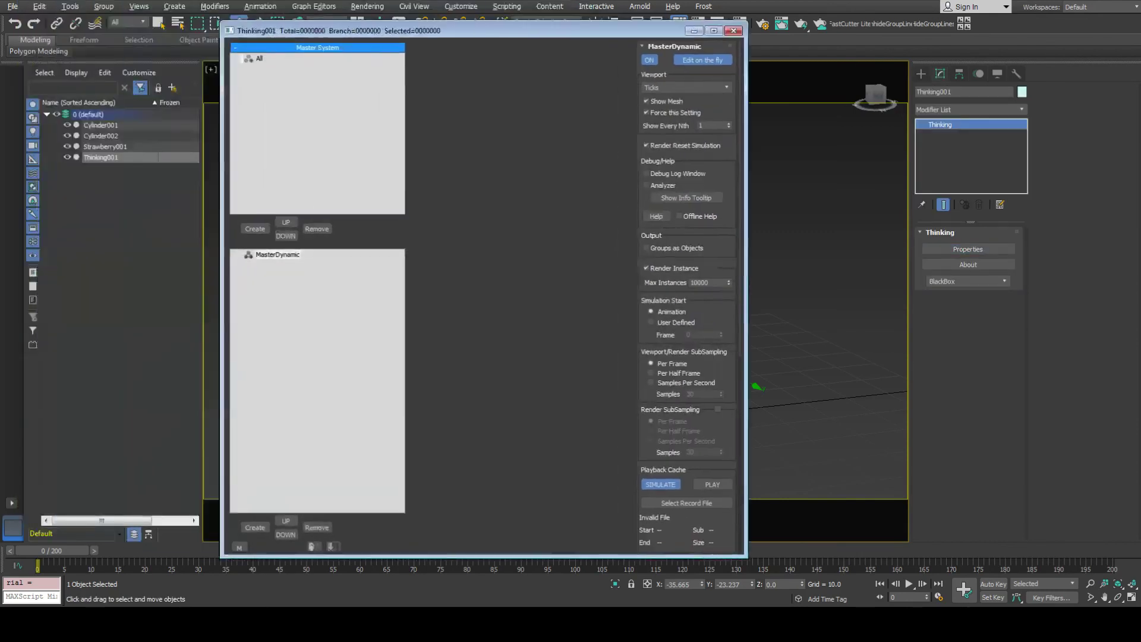
pyautogui.moveTo(535, 30); pyautogui.dragTo(542, 16)
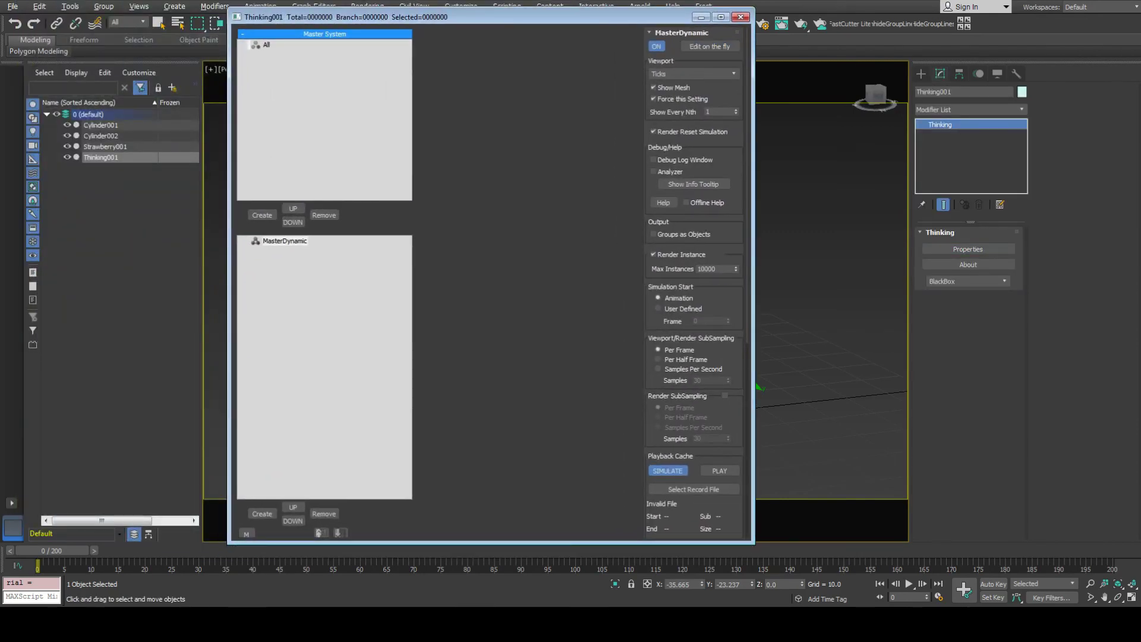
pyautogui.click(693, 74)
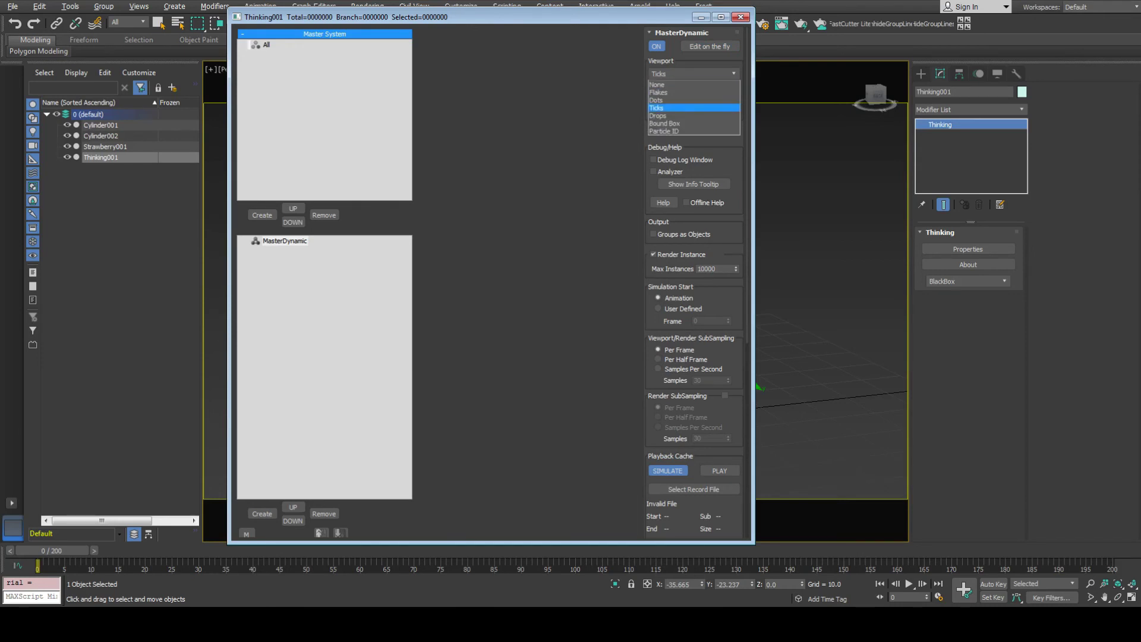
pyautogui.click(693, 99)
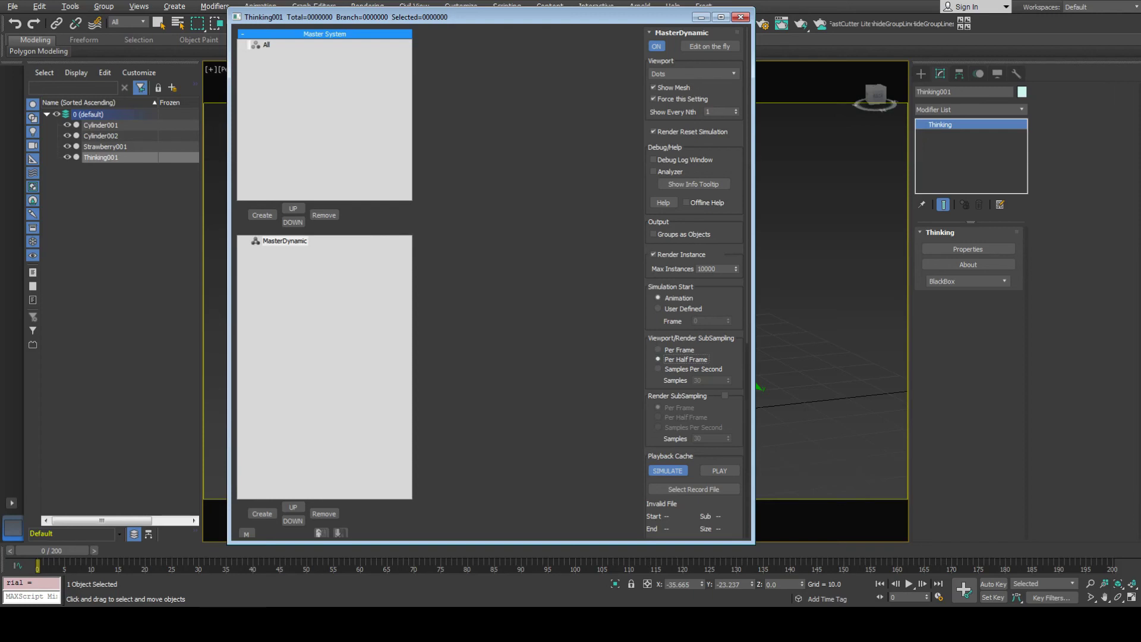
# Configure the scene time to the PAL frame rate with an end time of 1000.
pyautogui.click(938, 597)
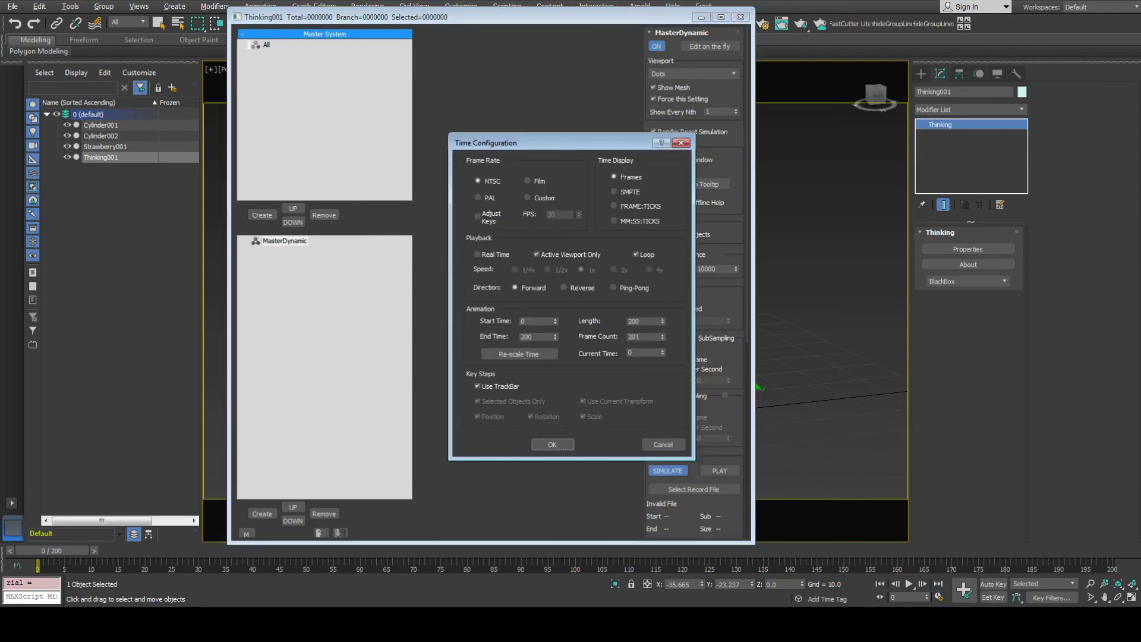
pyautogui.click(479, 197)
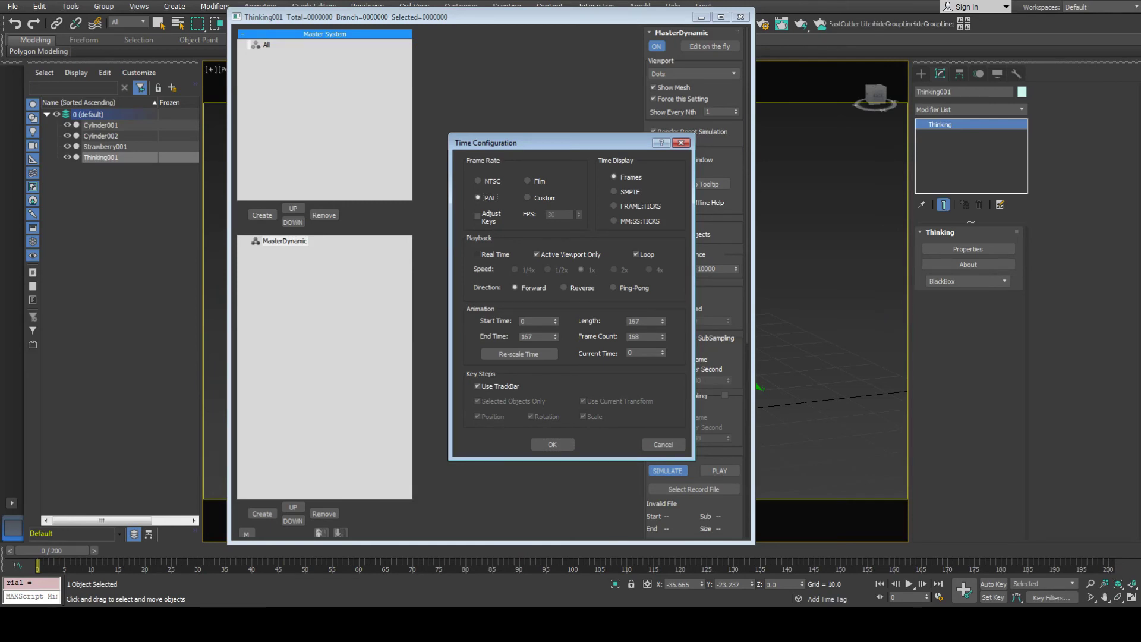
pyautogui.doubleClick(532, 336)
pyautogui.write('1000')
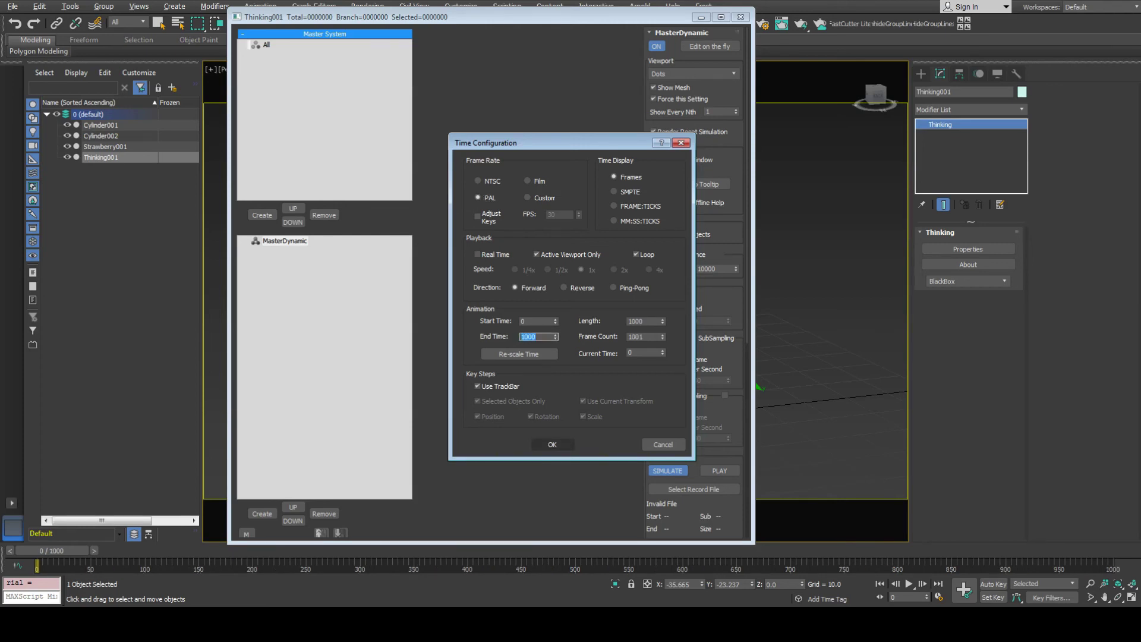
pyautogui.click(552, 444)
# Create a particle group under All and name it Strawberry_Splash.
pyautogui.doubleClick(266, 45)
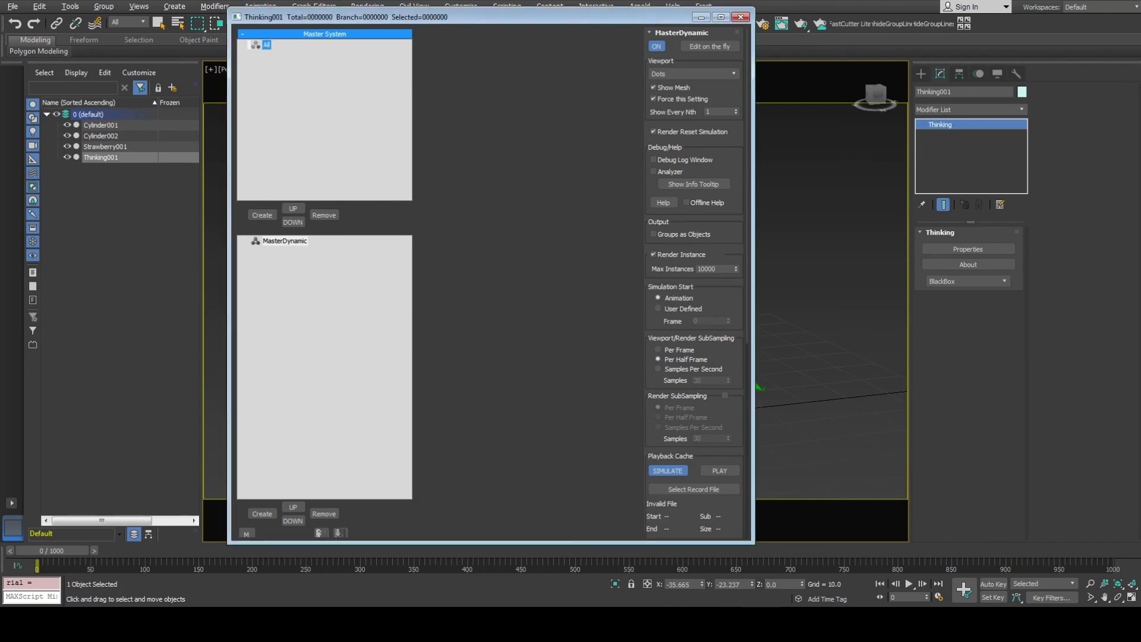
pyautogui.click(515, 182)
pyautogui.click(262, 215)
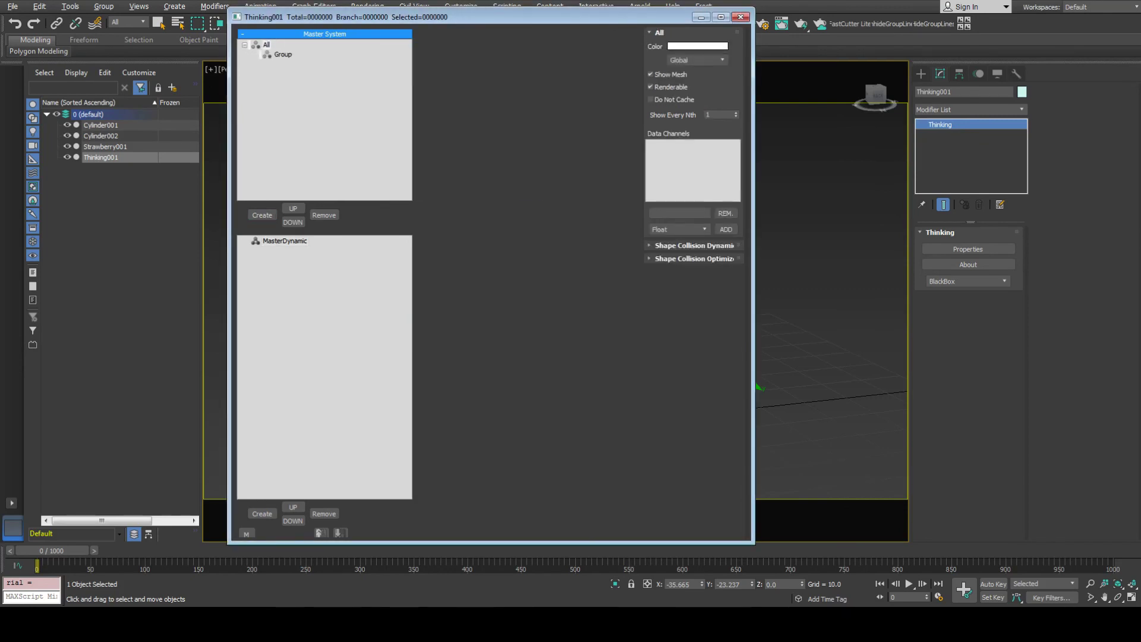
pyautogui.click(266, 45)
pyautogui.click(283, 54)
pyautogui.click(282, 54)
pyautogui.write('Strawberry_Splash')
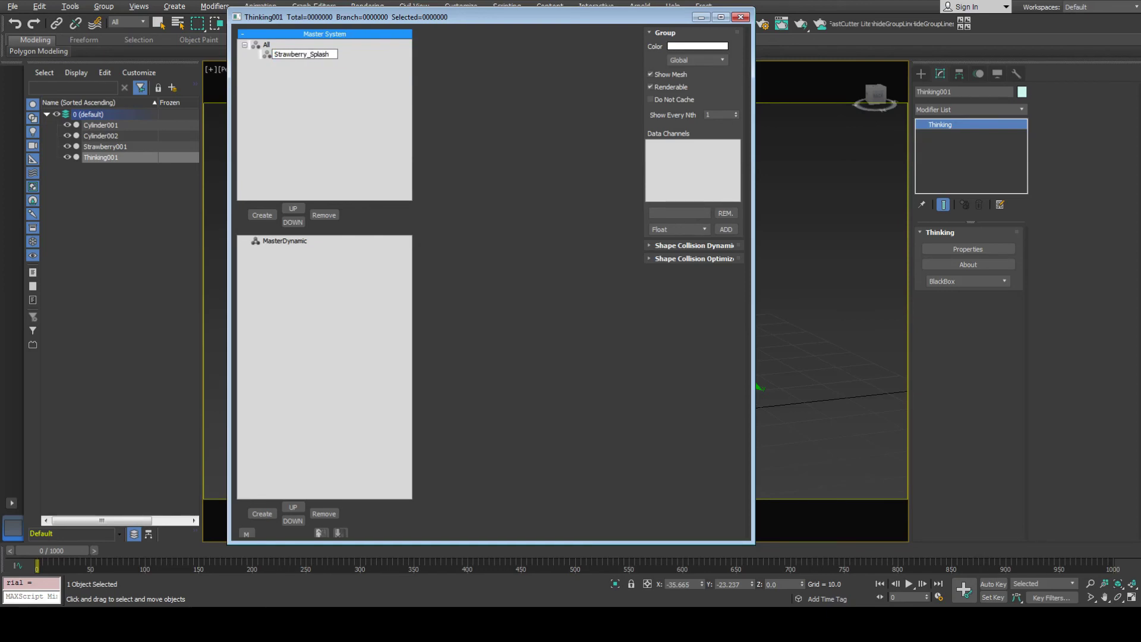
pyautogui.press('Return')
# Create a subgroup named Strawberry under the Strawberry_Splash group and make its color red.
pyautogui.click(262, 215)
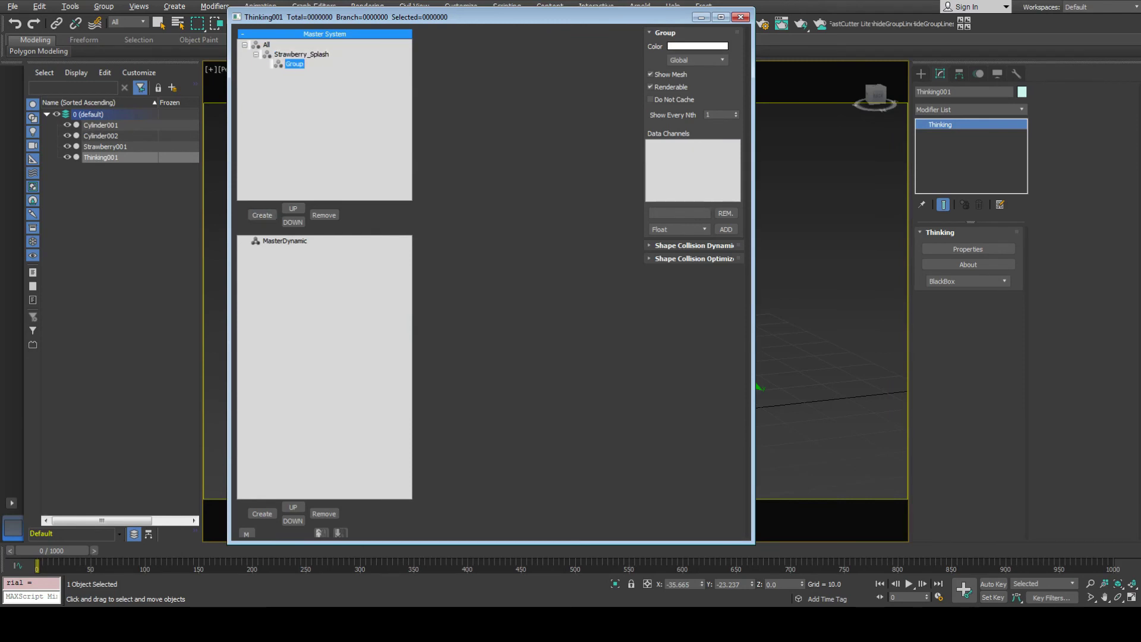
pyautogui.click(294, 64)
pyautogui.write('Strawberry')
pyautogui.press('Return')
pyautogui.click(697, 46)
pyautogui.click(295, 107)
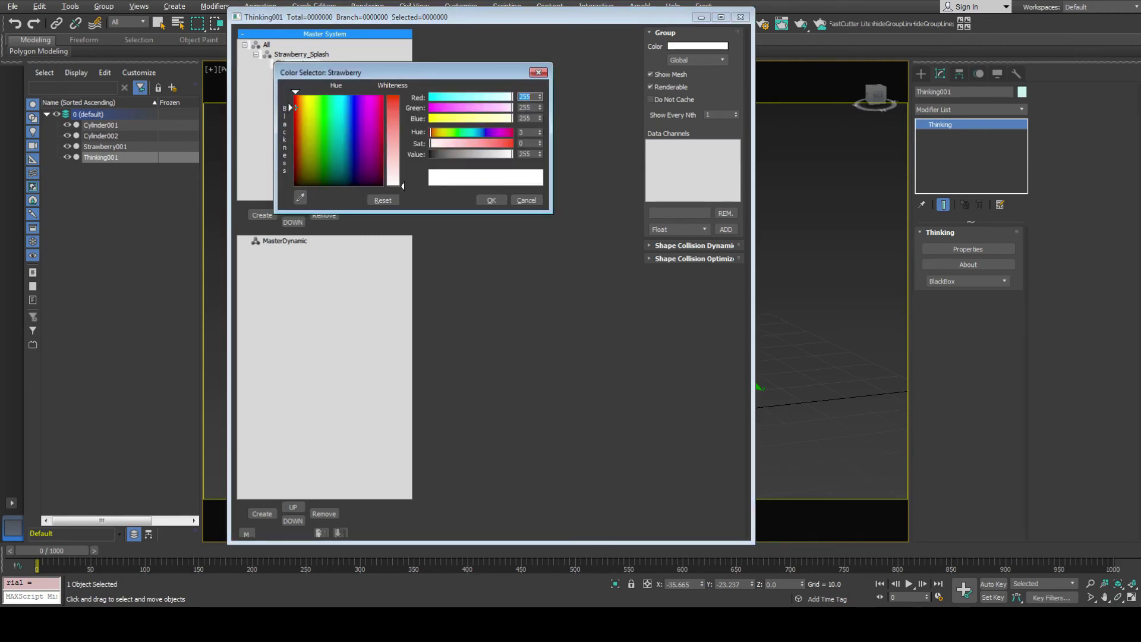
pyautogui.moveTo(402, 184); pyautogui.dragTo(403, 96)
pyautogui.click(491, 199)
# Create a second subgroup named Fluid under the Strawberry_Splash group and make its color blue.
pyautogui.click(301, 54)
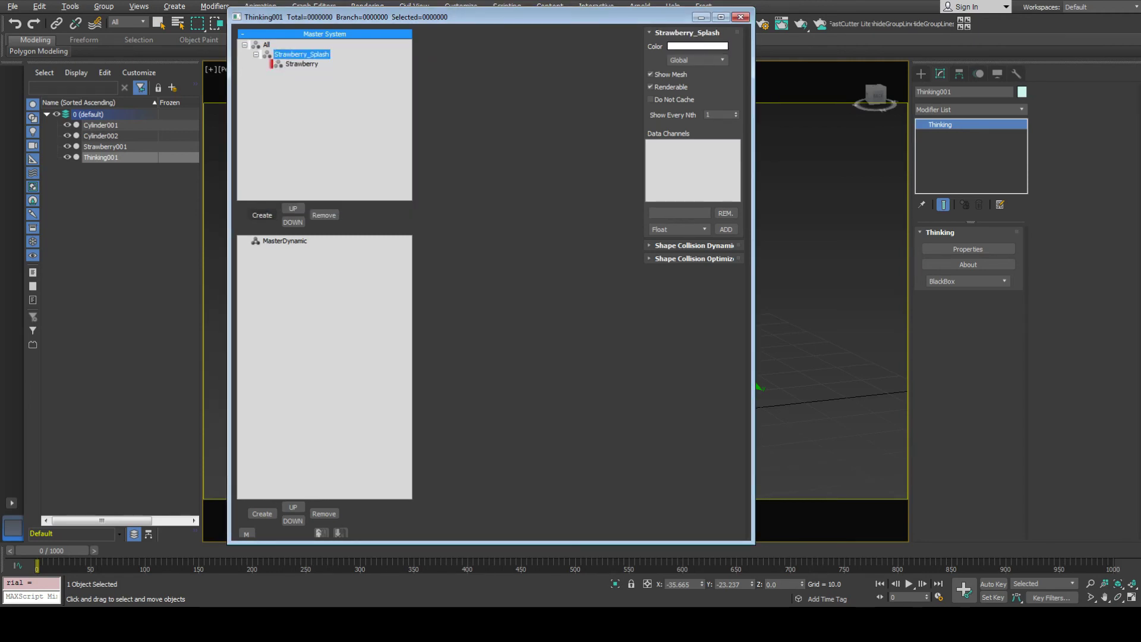
pyautogui.click(262, 215)
pyautogui.click(294, 73)
pyautogui.click(294, 73)
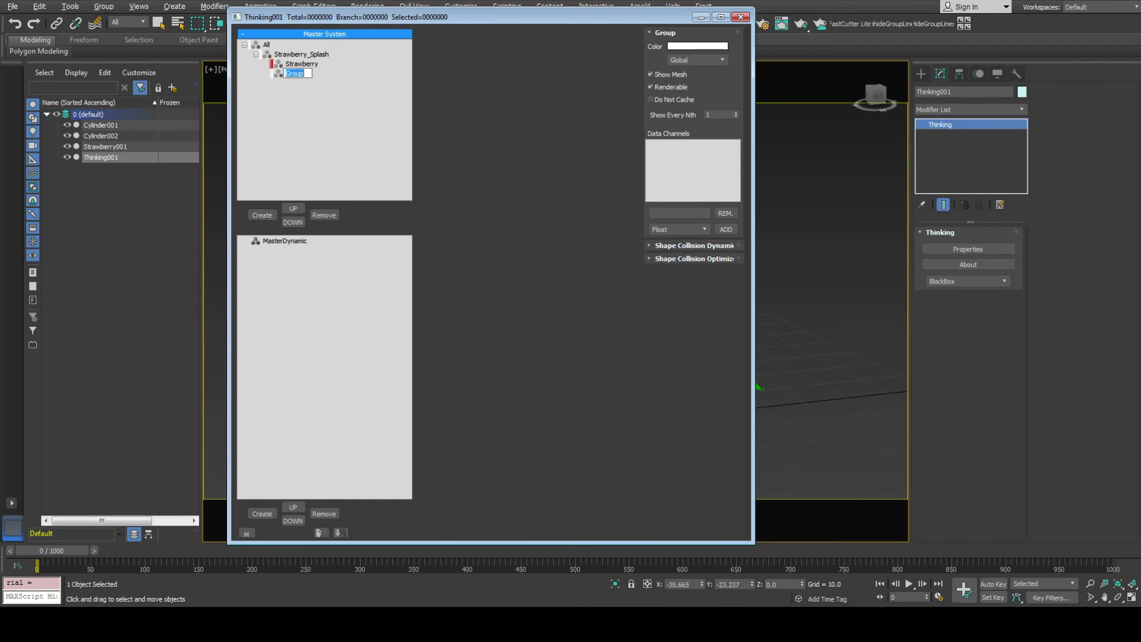
pyautogui.write('Fluid')
pyautogui.press('Return')
pyautogui.click(697, 46)
pyautogui.moveTo(344, 112); pyautogui.dragTo(348, 112)
pyautogui.click(389, 110)
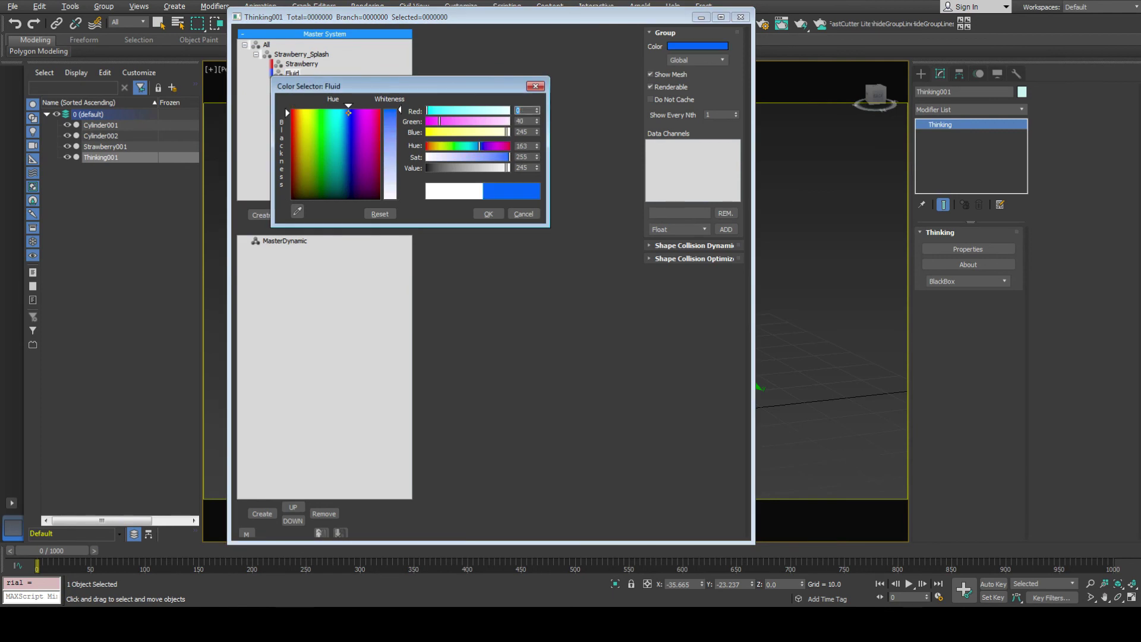
pyautogui.click(488, 214)
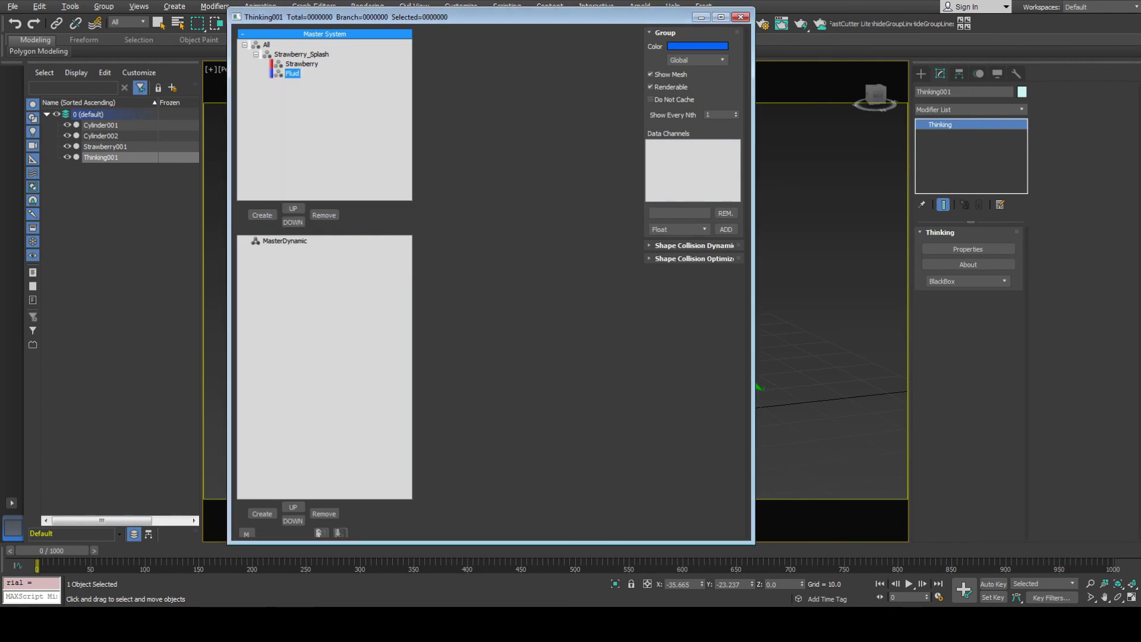
# Create a dynamic set under MasterDynamic and name it Strawberry_Splash.
pyautogui.click(285, 241)
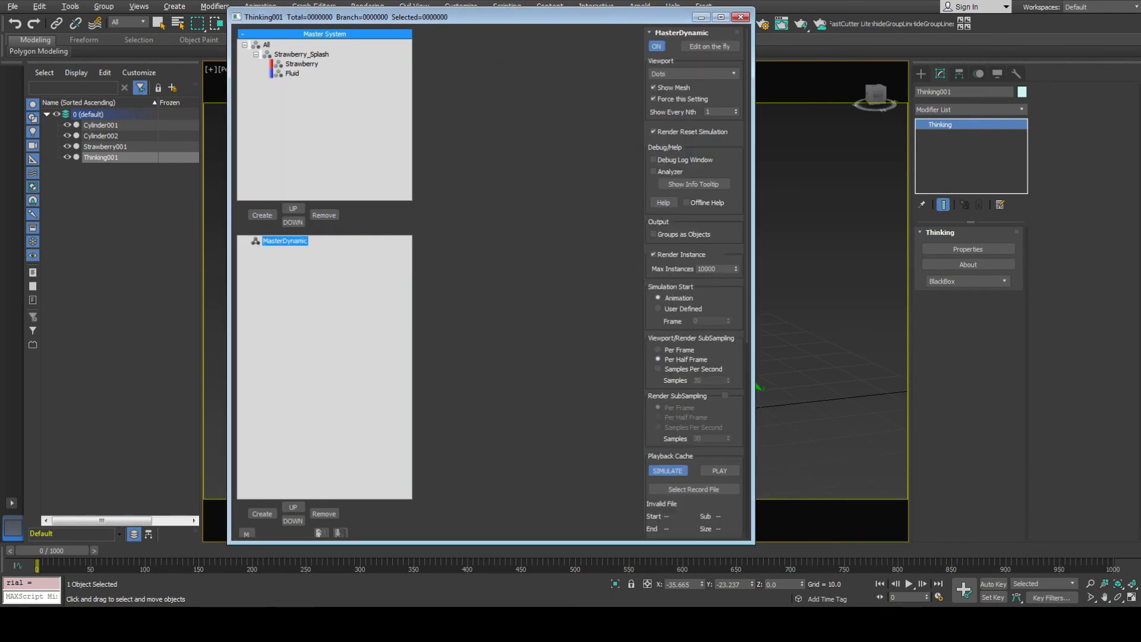
pyautogui.click(262, 514)
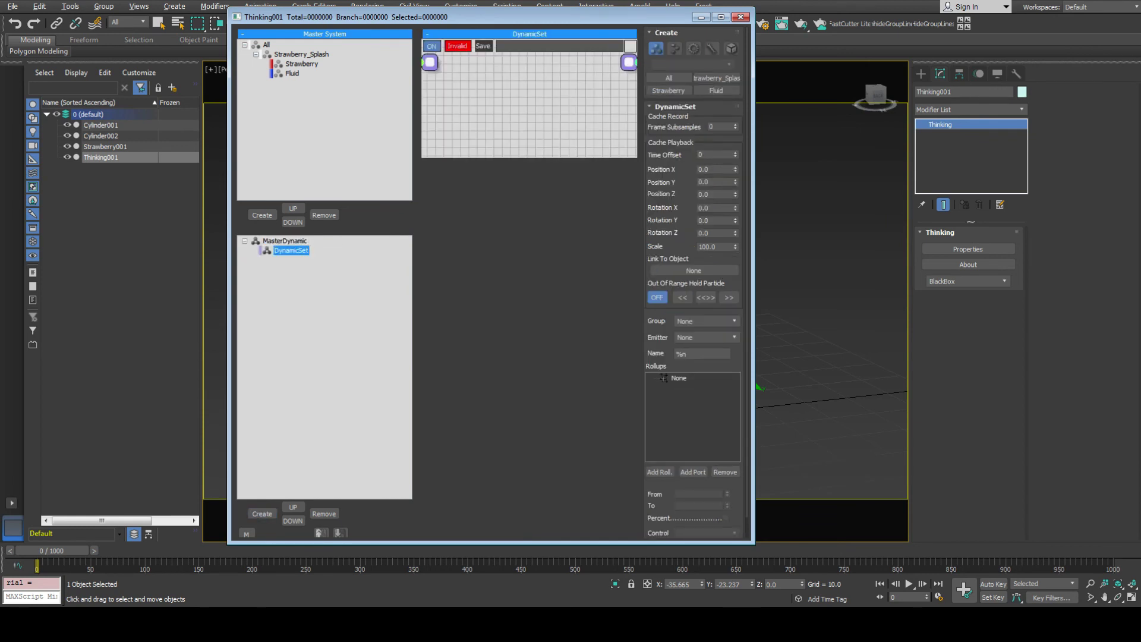
pyautogui.click(290, 250)
pyautogui.write('Strawberry_Splash')
pyautogui.press('Return')
# Create a child dynamic set named Cache under the Strawberry_Splash dynamic set.
pyautogui.click(262, 513)
pyautogui.click(302, 259)
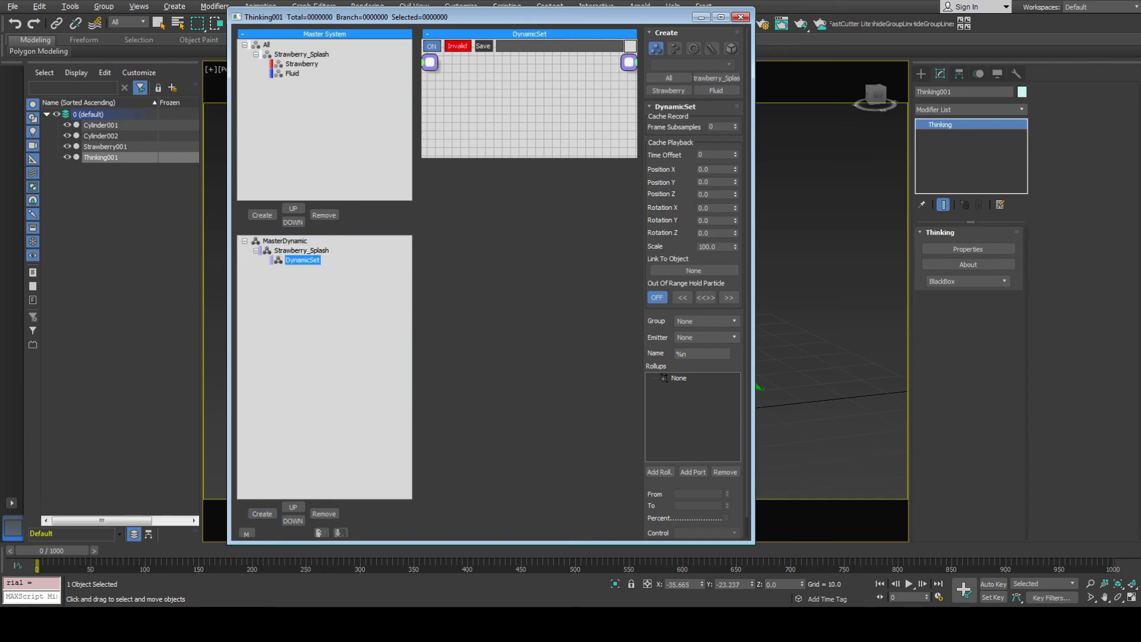
pyautogui.write('Cache')
pyautogui.press('Return')
# Add a Cache Time input to the Cache node in the Strawberry_Splash dynamic set and reposition the node within its graph.
pyautogui.click(301, 250)
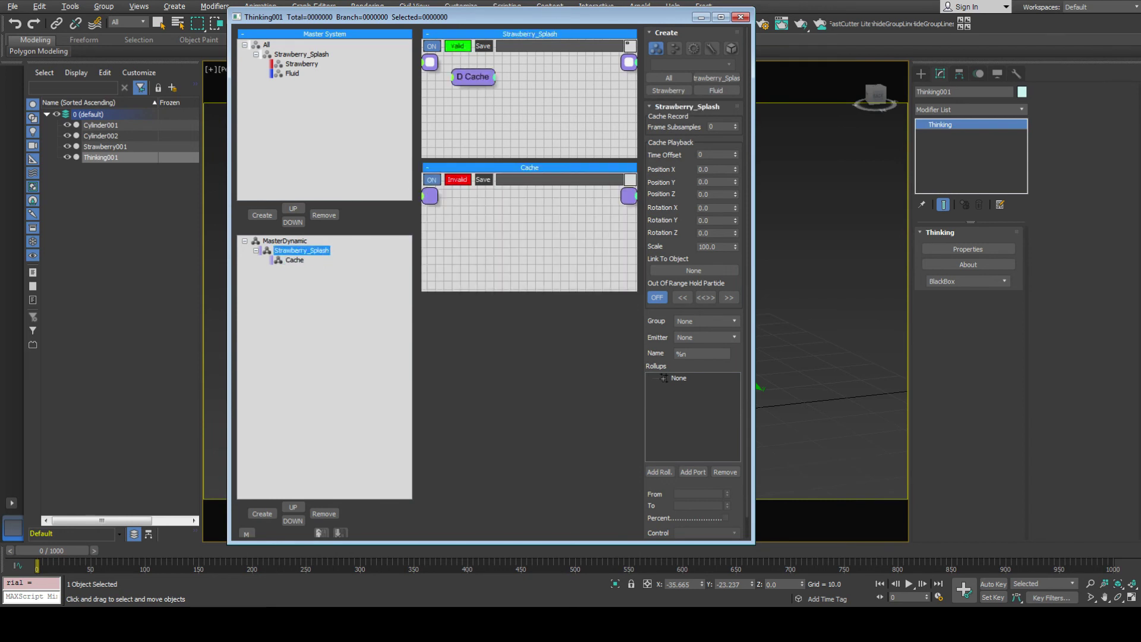
pyautogui.moveTo(473, 76); pyautogui.dragTo(557, 89)
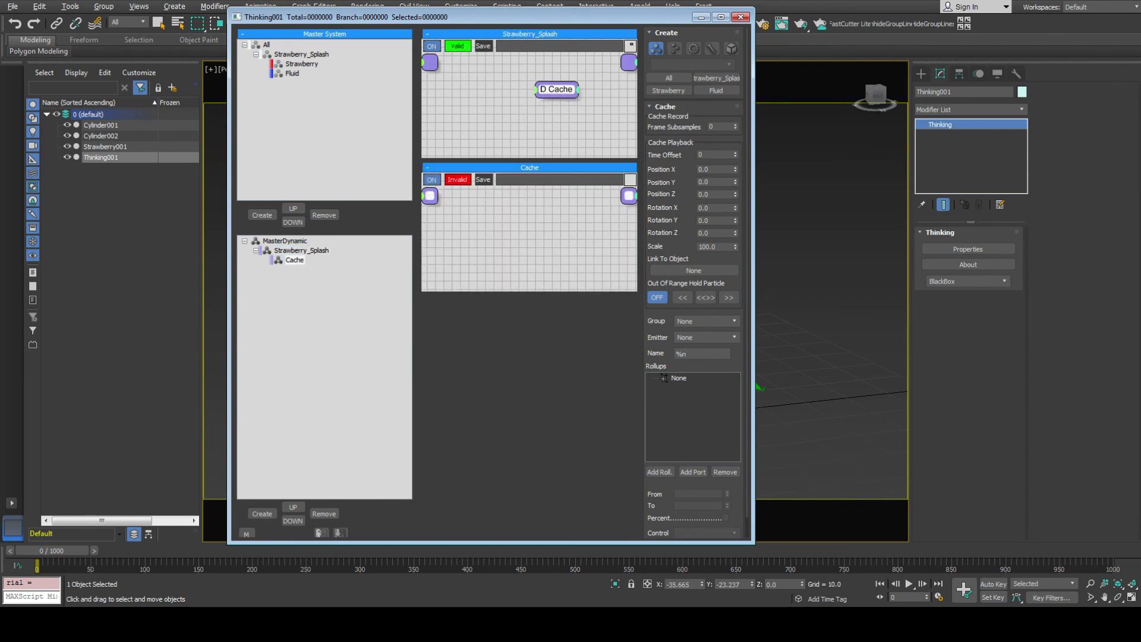
pyautogui.click(536, 89)
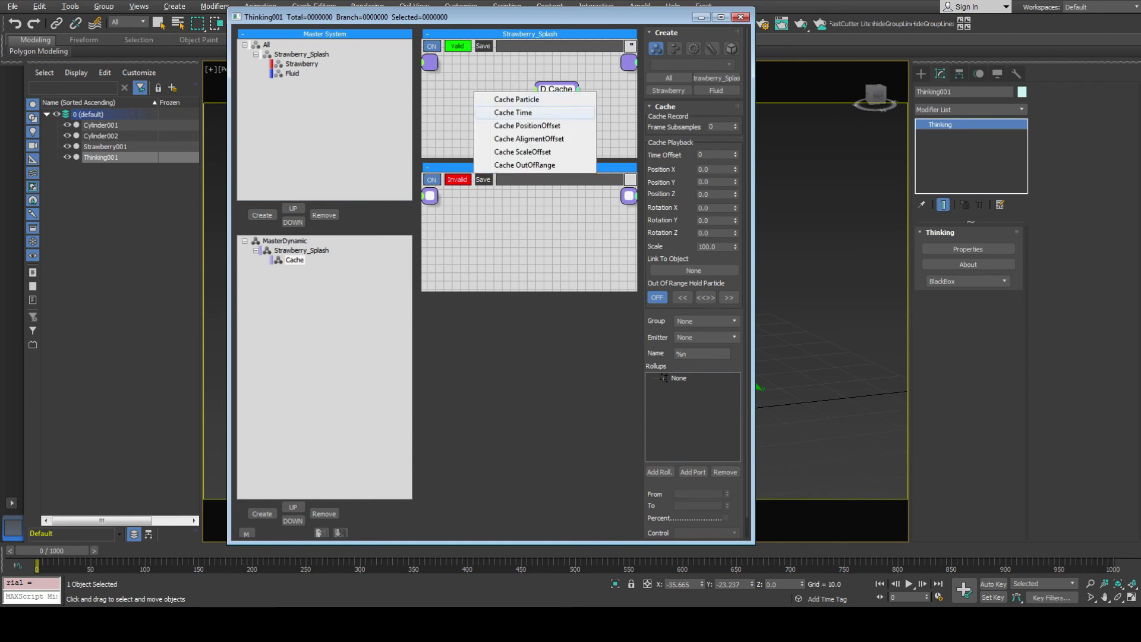
pyautogui.click(533, 113)
pyautogui.moveTo(557, 90); pyautogui.dragTo(572, 90)
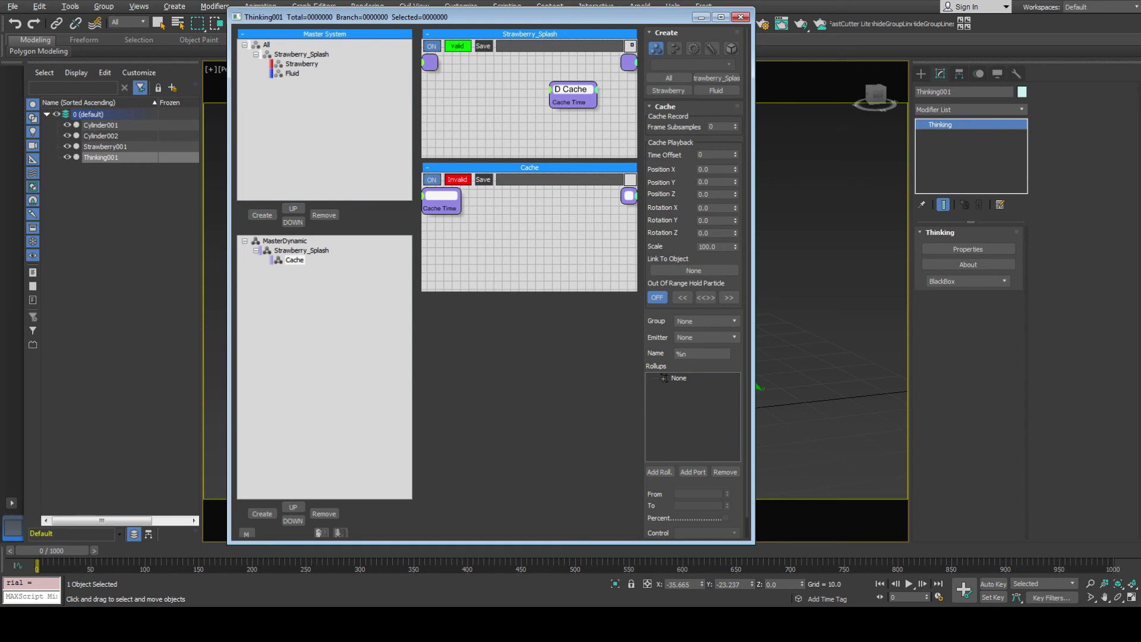
pyautogui.click(300, 250)
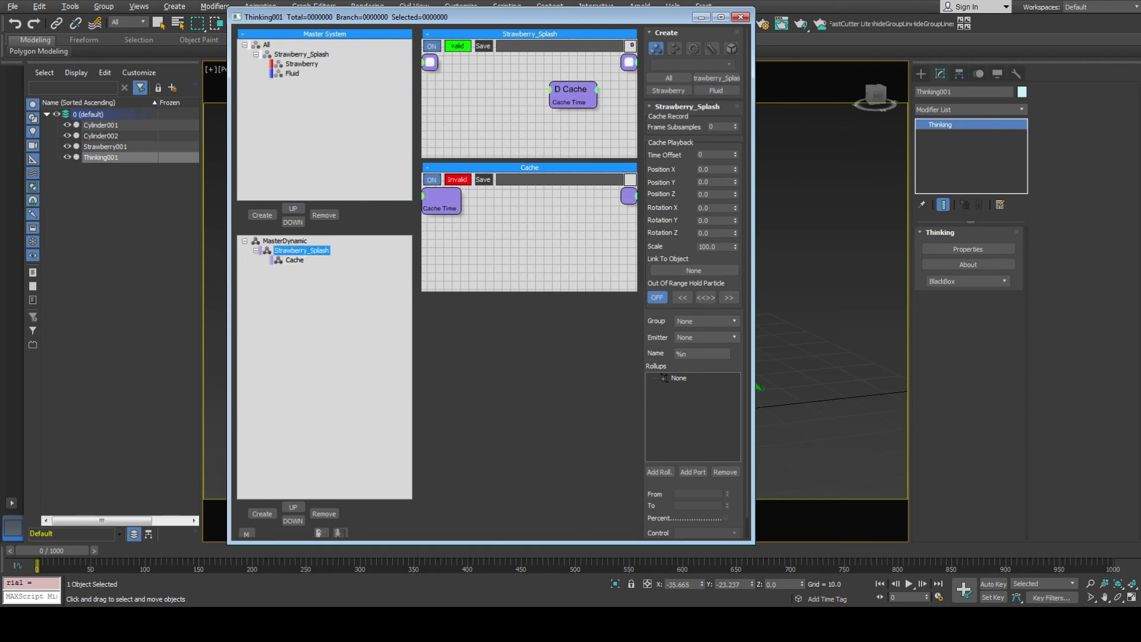
# Try driving the Cache node's Cache Time input with a TimeBase helper in Strawberry_Splash, and remove the helper.
pyautogui.rightClick(456, 83)
pyautogui.moveTo(455, 130)
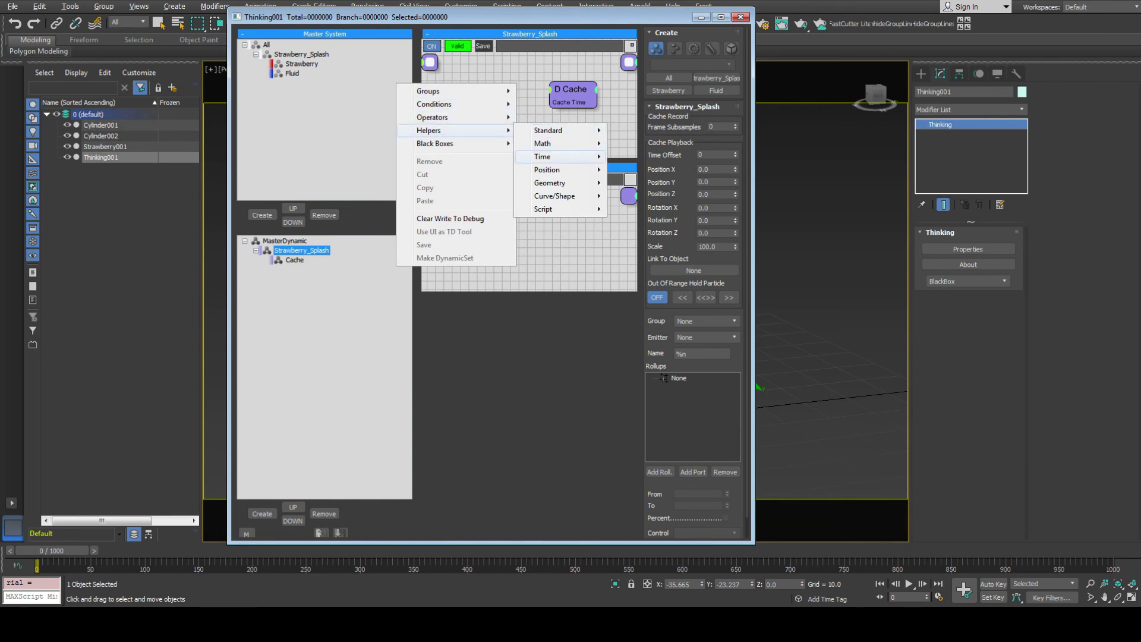
pyautogui.moveTo(542, 156)
pyautogui.click(641, 182)
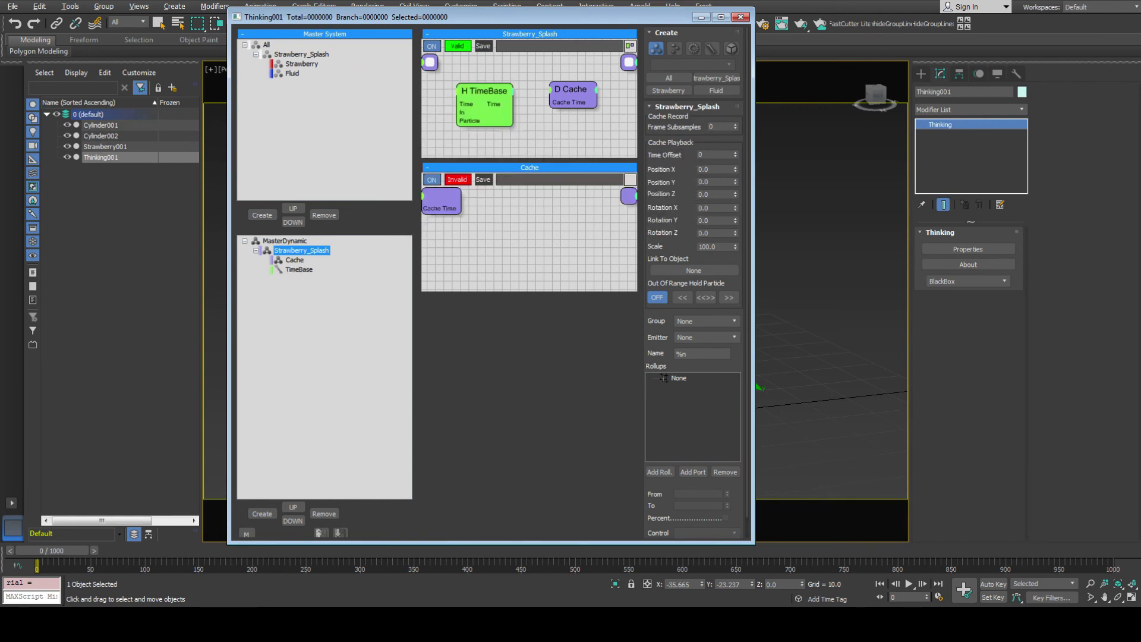
pyautogui.moveTo(514, 104); pyautogui.dragTo(548, 102)
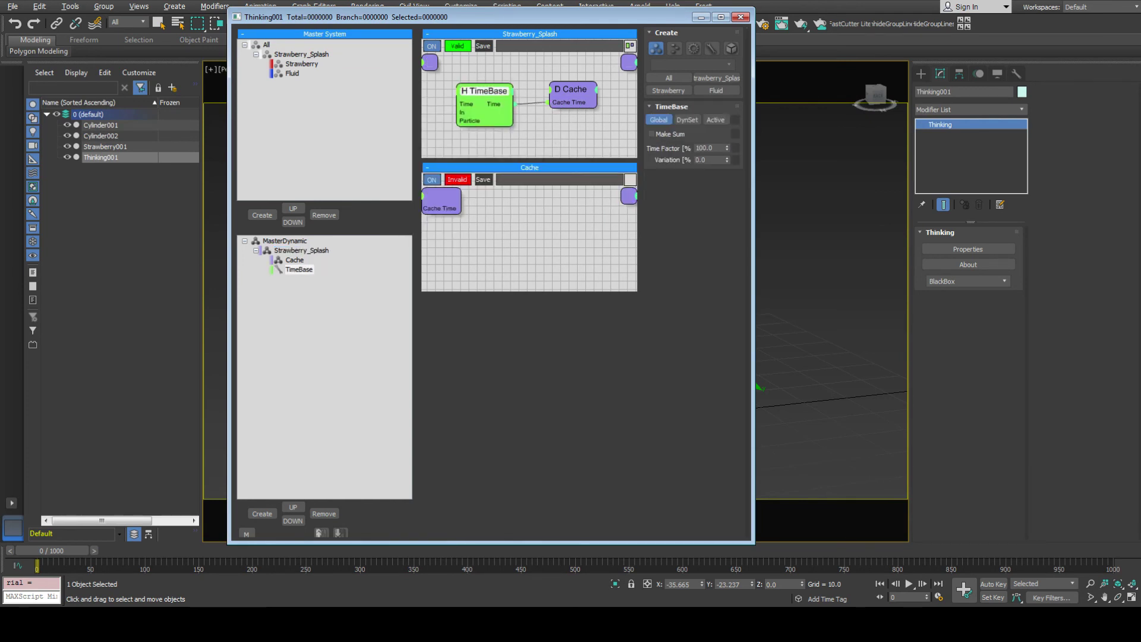
pyautogui.doubleClick(709, 147)
pyautogui.rightClick(487, 94)
pyautogui.click(461, 329)
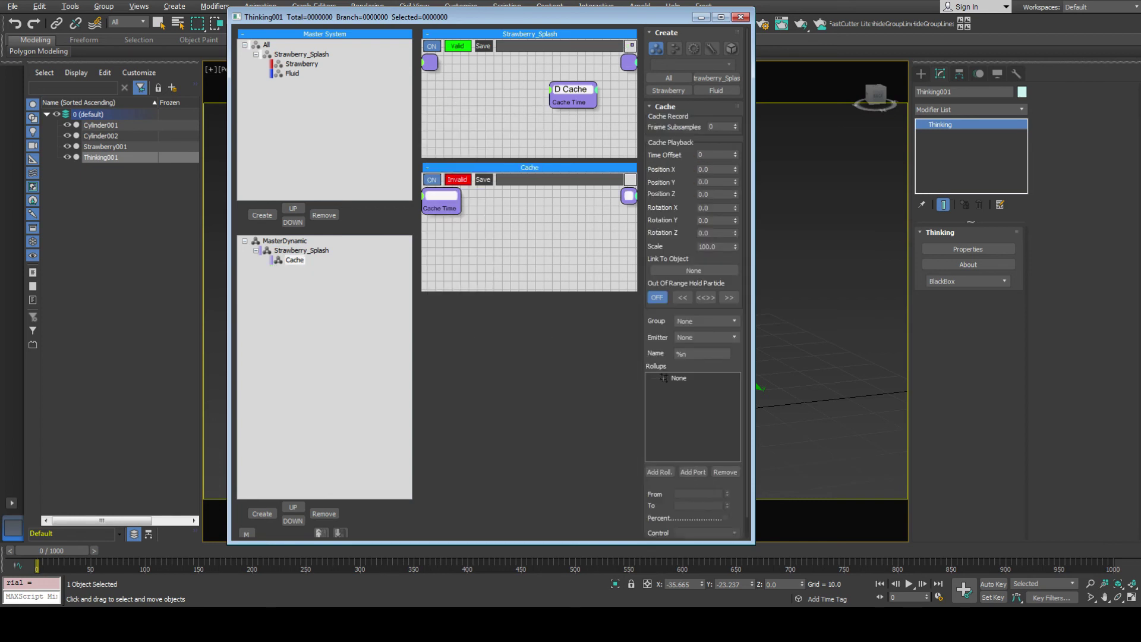
# Create a child dynamic set under the Cache dynamic set and open its empty graph.
pyautogui.click(294, 260)
pyautogui.click(262, 513)
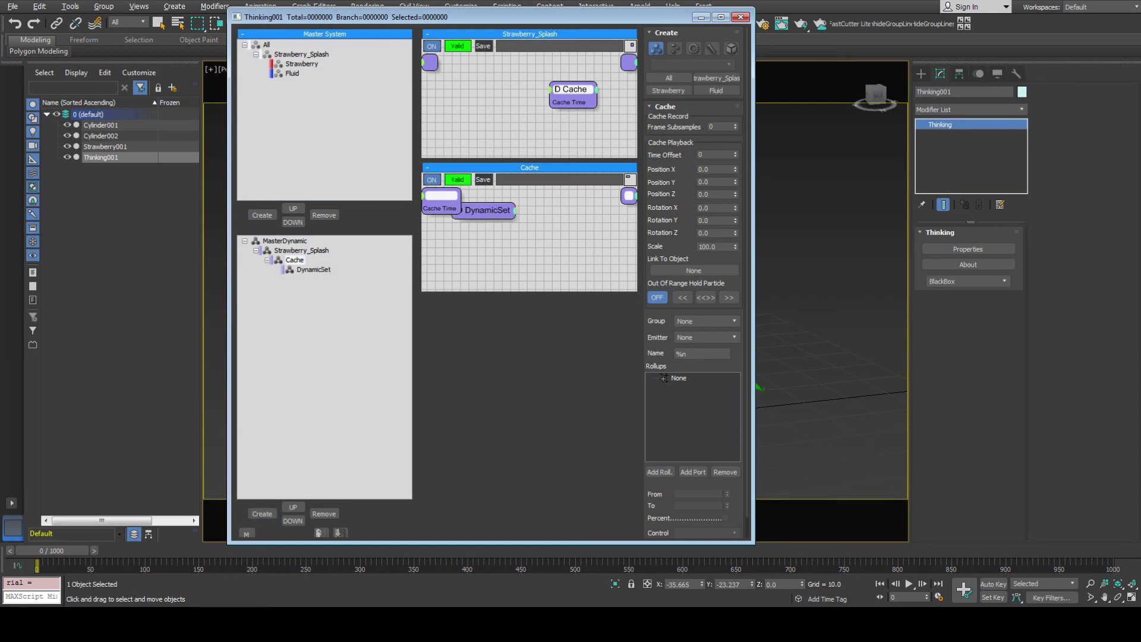
pyautogui.click(314, 269)
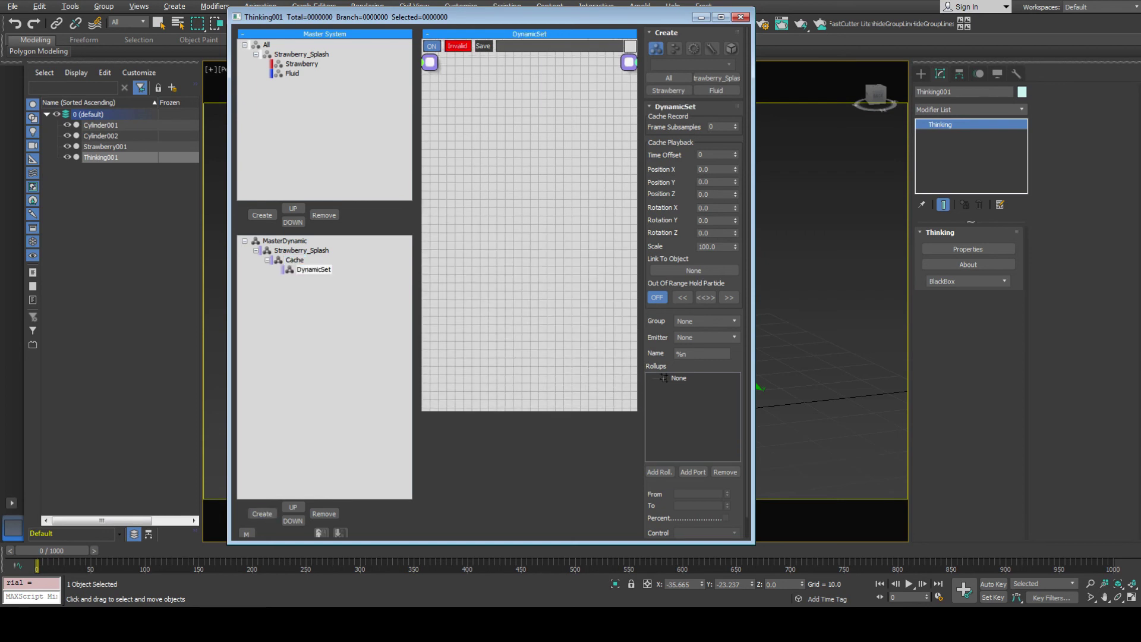
# Add an ObjToParticle generator operator to the new dynamic set's graph, keeping the strawberry in view beside the editor.
pyautogui.moveTo(534, 16); pyautogui.dragTo(276, 15)
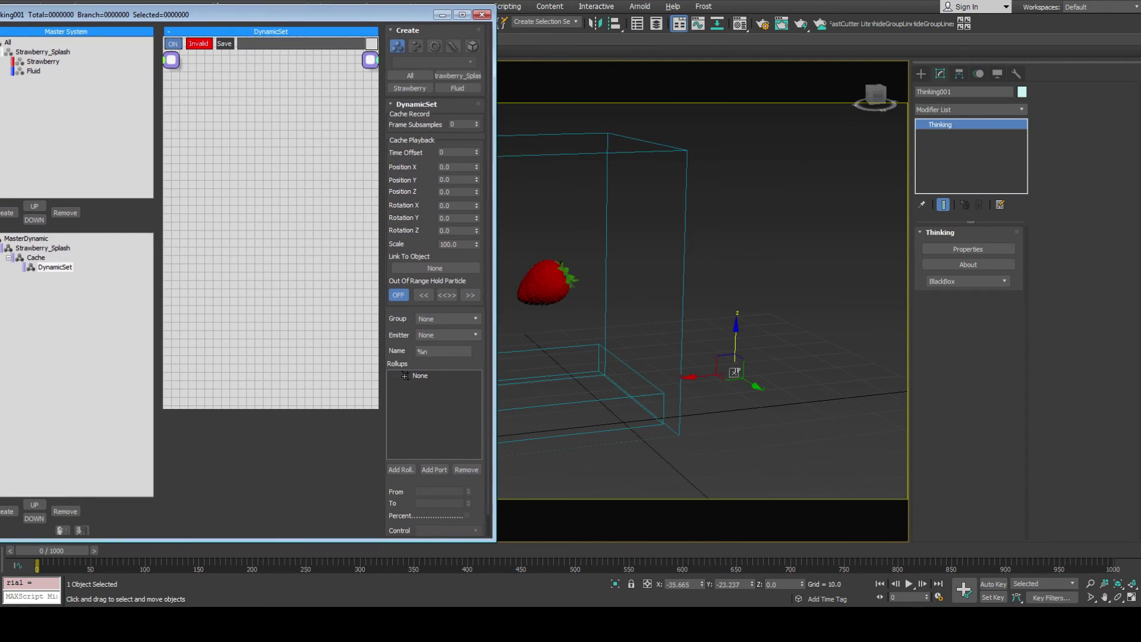
pyautogui.moveTo(701, 356); pyautogui.dragTo(832, 363, button='middle')
pyautogui.rightClick(165, 128)
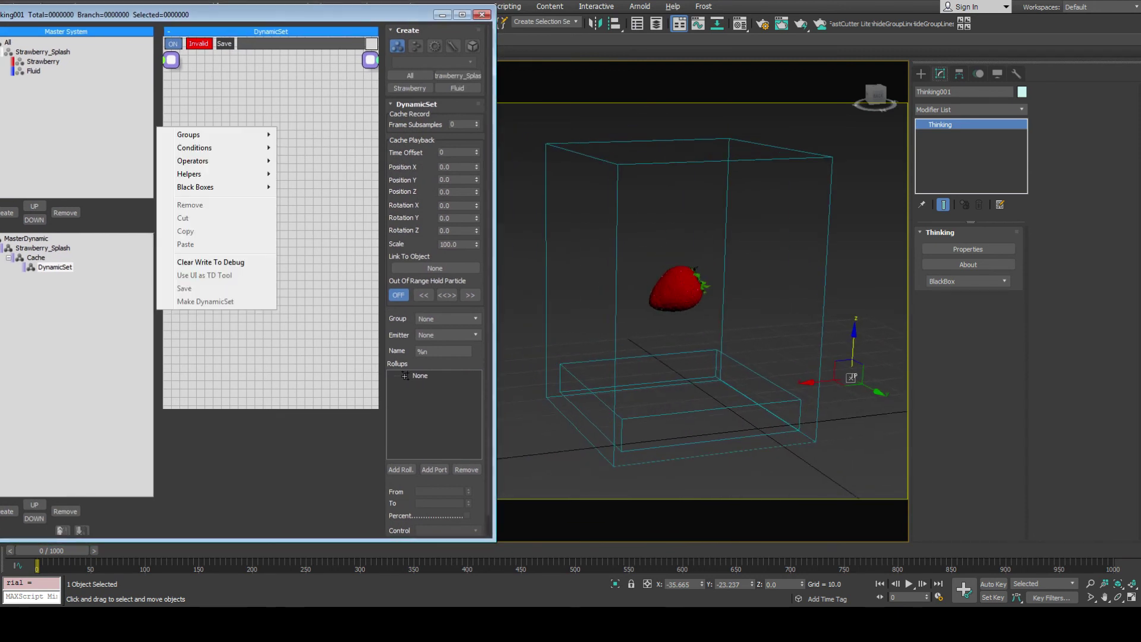
pyautogui.moveTo(196, 160)
pyautogui.moveTo(321, 186)
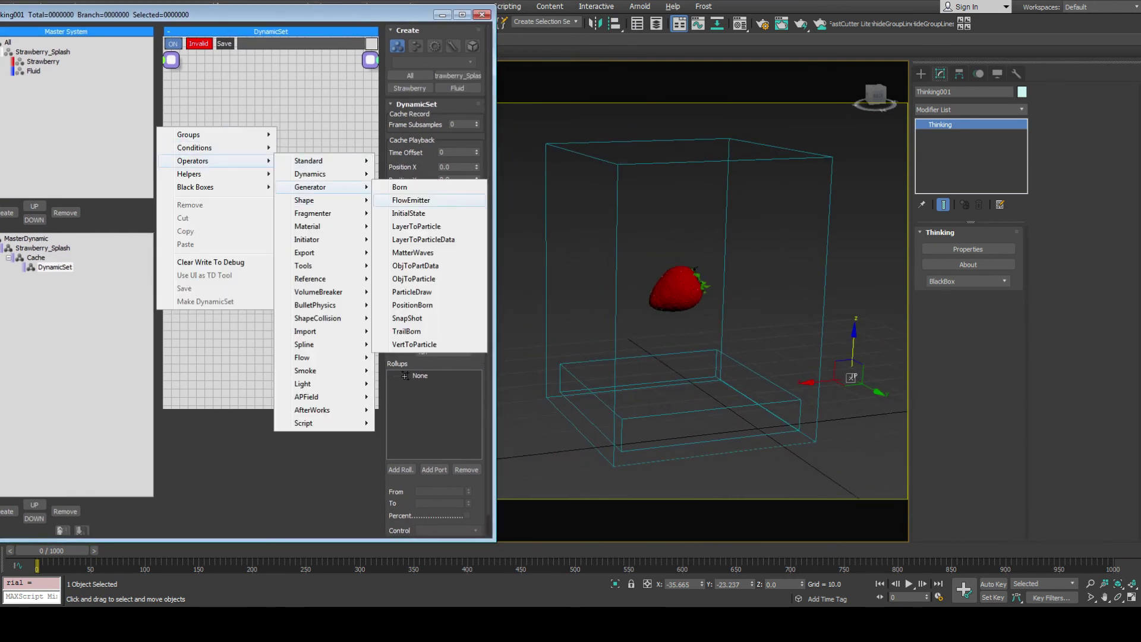
pyautogui.click(415, 279)
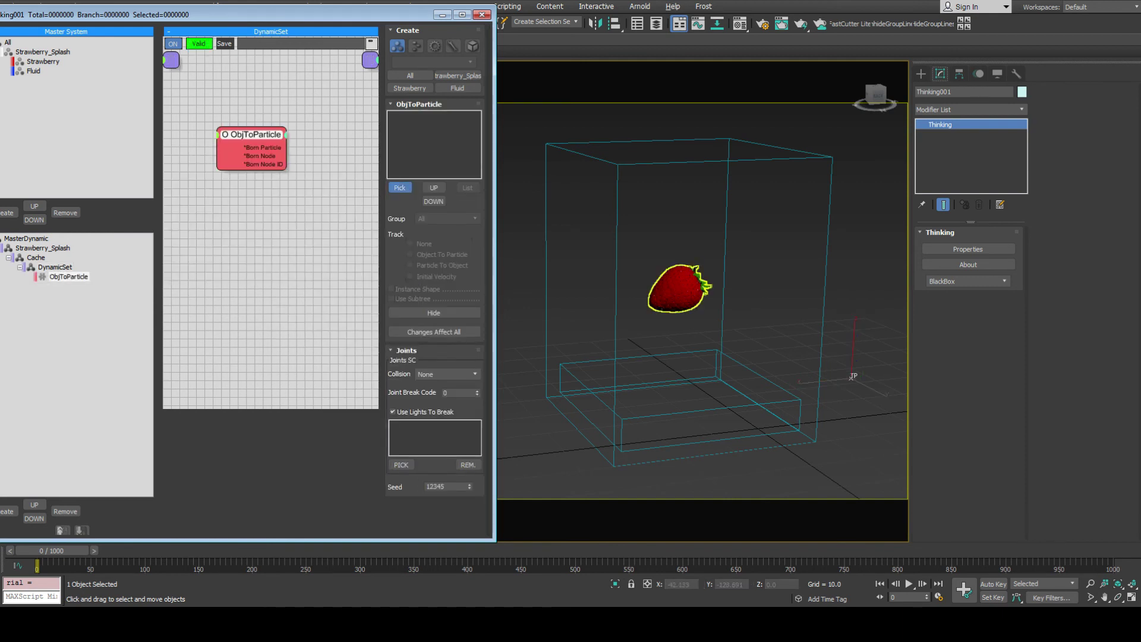
# Pick the strawberry mesh as the ObjToParticle source object and assign it to the Strawberry group.
pyautogui.click(677, 288)
pyautogui.click(434, 115)
pyautogui.click(446, 218)
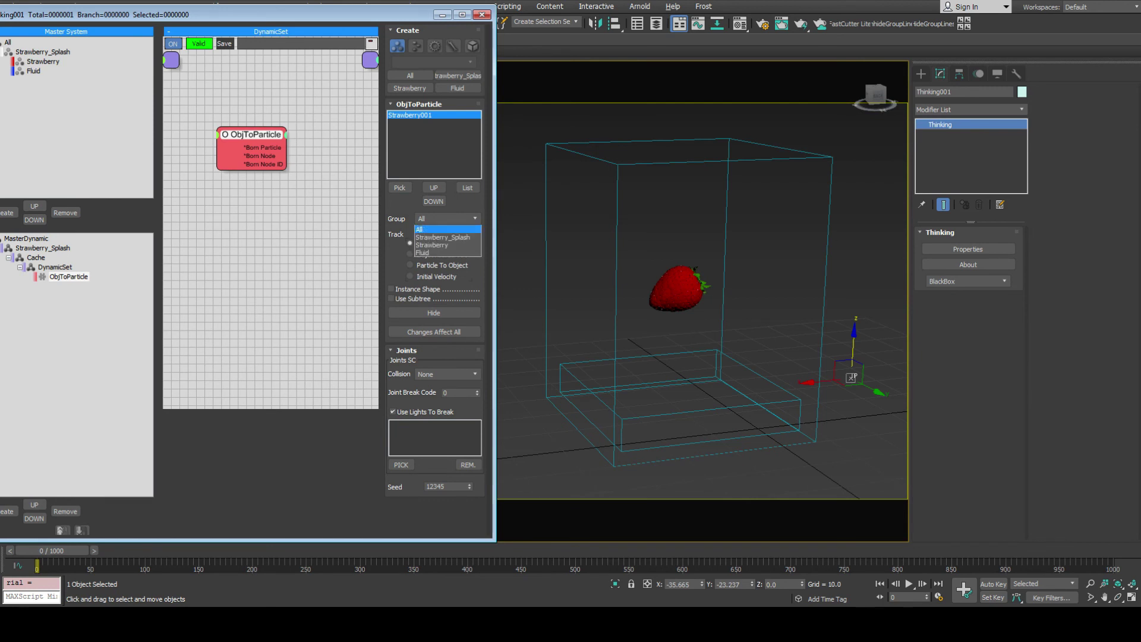
pyautogui.click(434, 245)
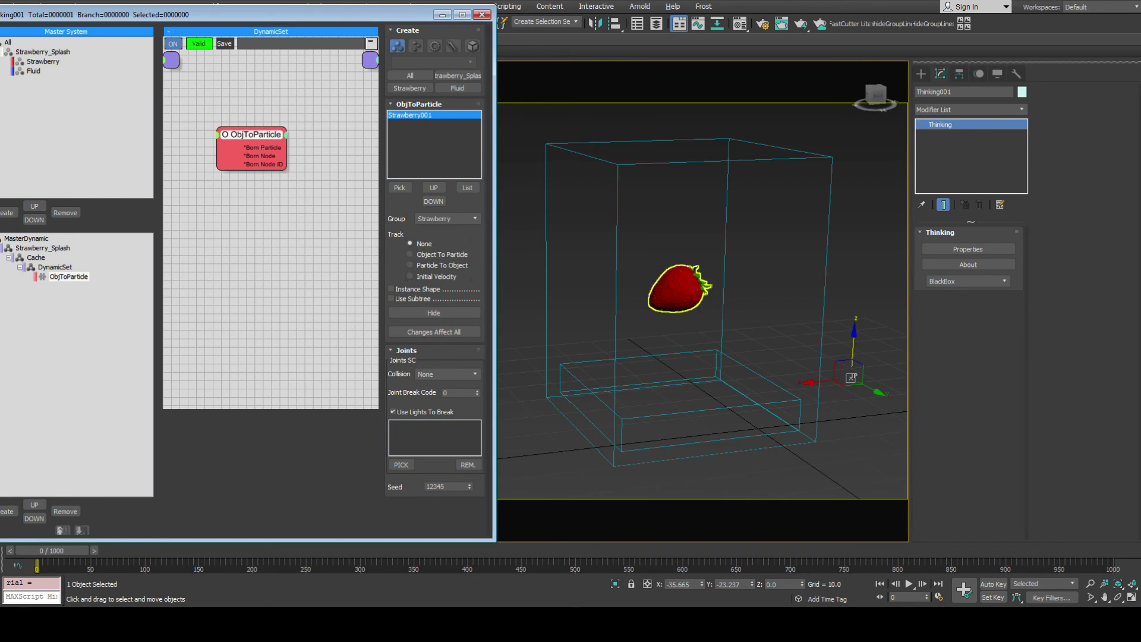
# Enable Instance Shape for the picked strawberry in ObjToParticle and clear the scene selection.
pyautogui.click(677, 288)
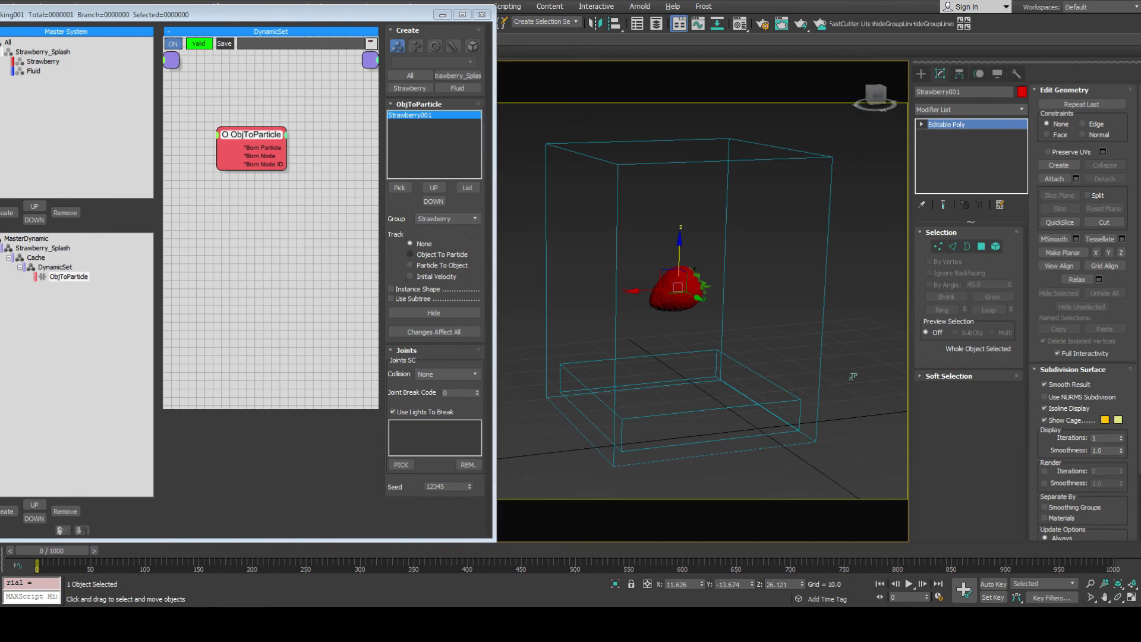
pyautogui.click(391, 288)
pyautogui.moveTo(852, 376); pyautogui.dragTo(838, 397, button='middle')
pyautogui.click(839, 396)
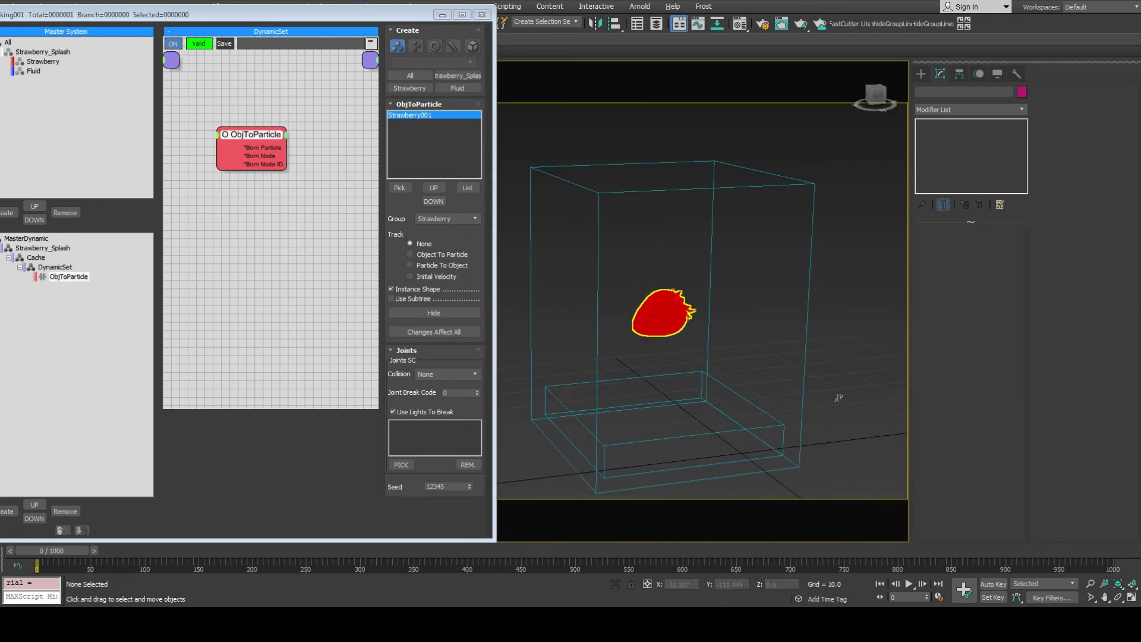
pyautogui.scroll(5, 839, 396)
pyautogui.scroll(-6, 802, 404)
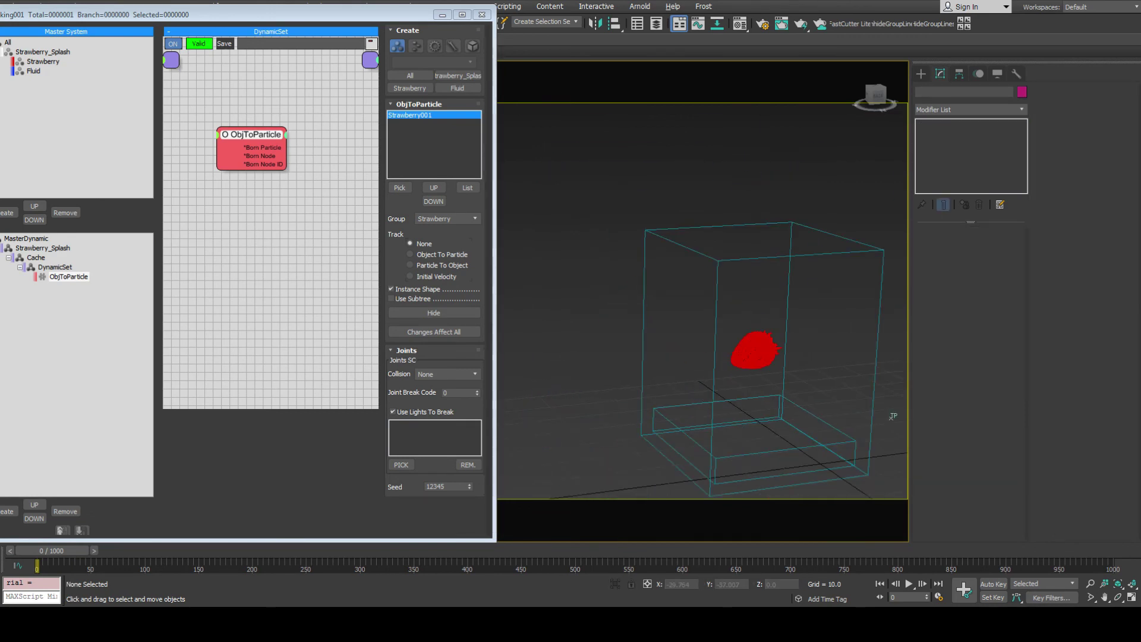
# Hide the original strawberry mesh through ObjToParticle and check its visibility in the scene list.
pyautogui.click(800, 409)
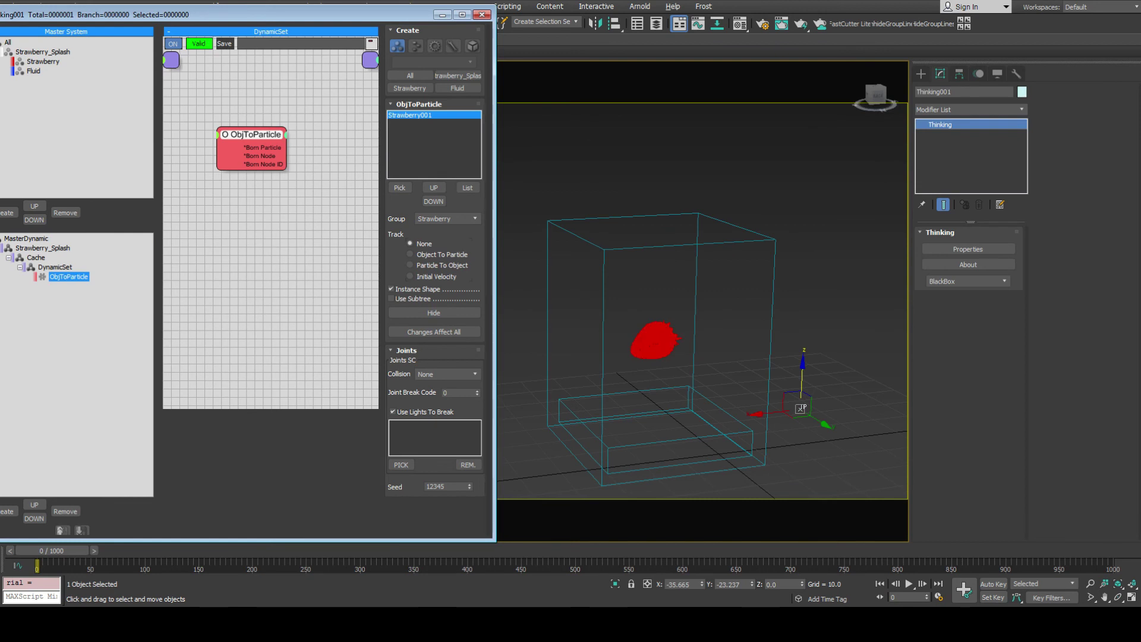
pyautogui.click(433, 312)
pyautogui.click(442, 14)
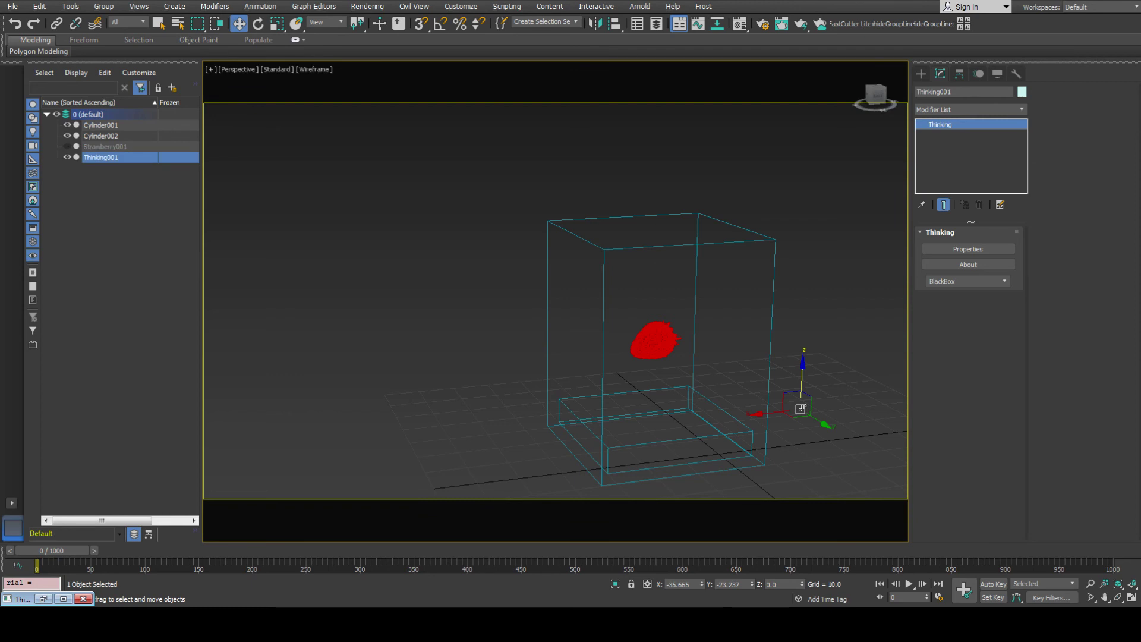
pyautogui.scroll(5, 820, 440)
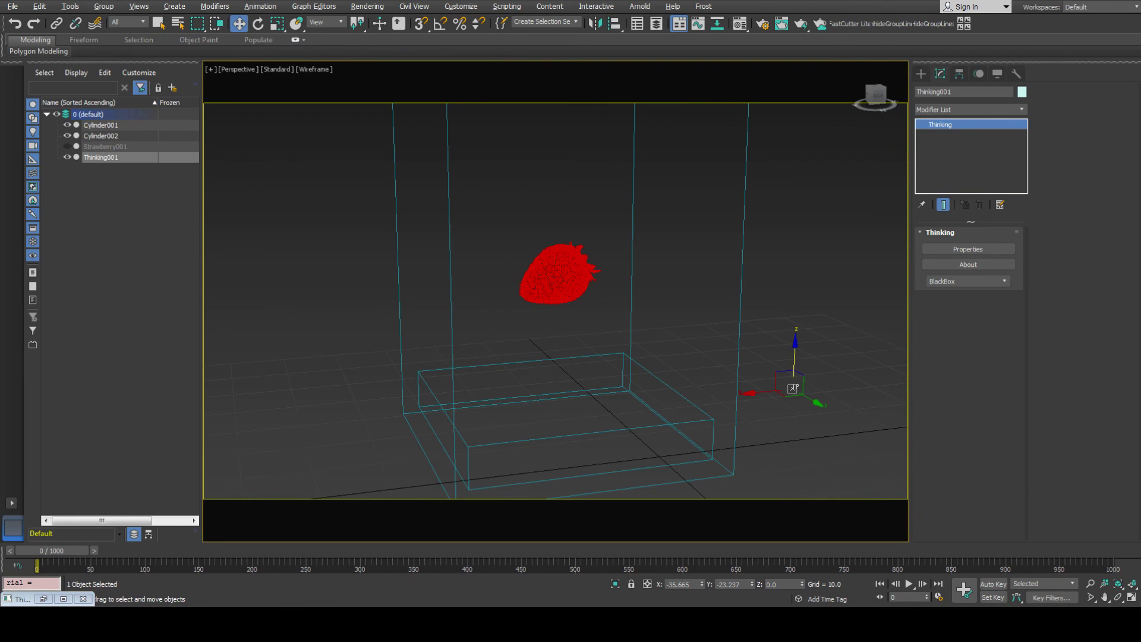
pyautogui.click(105, 146)
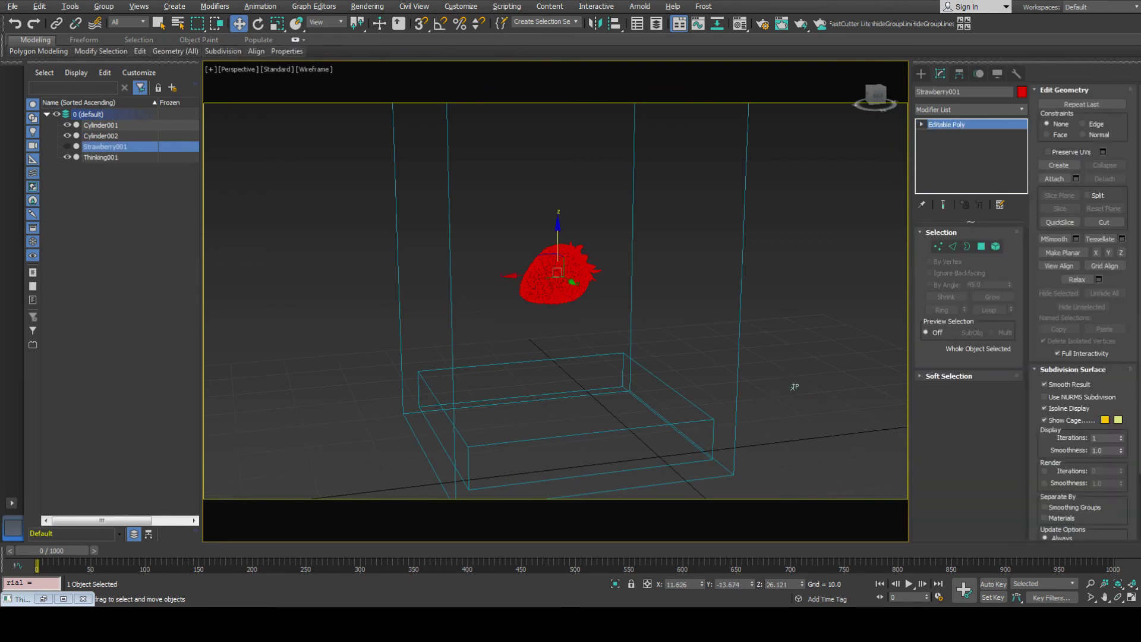
pyautogui.click(43, 598)
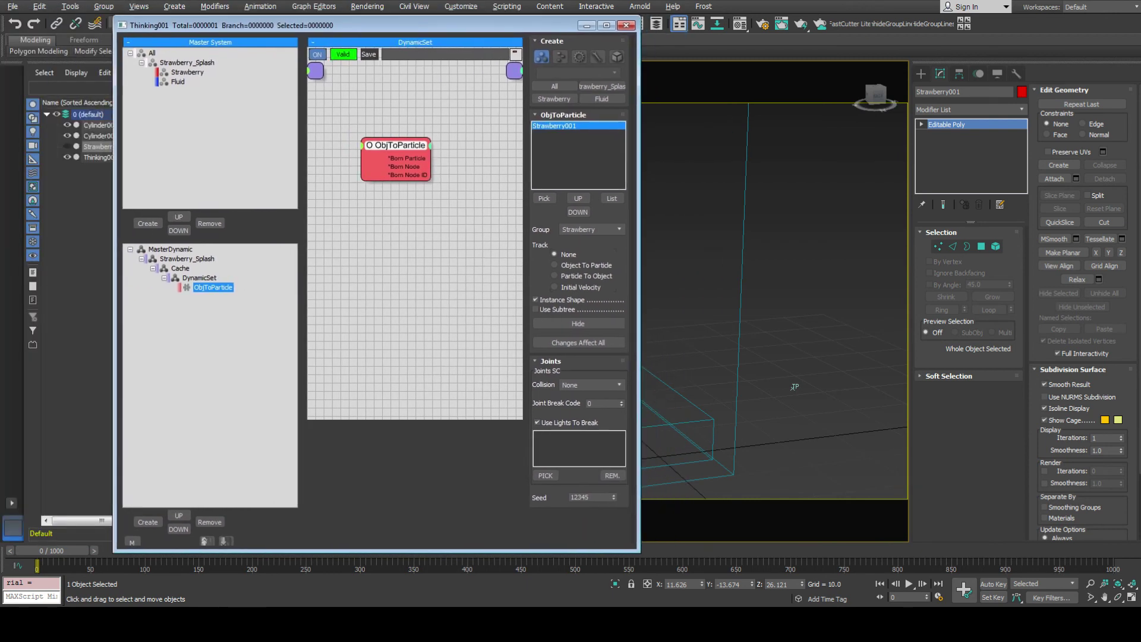
# Add a Node helper to the DynamicSet graph and pick Cylinder001, the liquid volume, as its node.
pyautogui.moveTo(651, 415); pyautogui.dragTo(851, 381, button='middle')
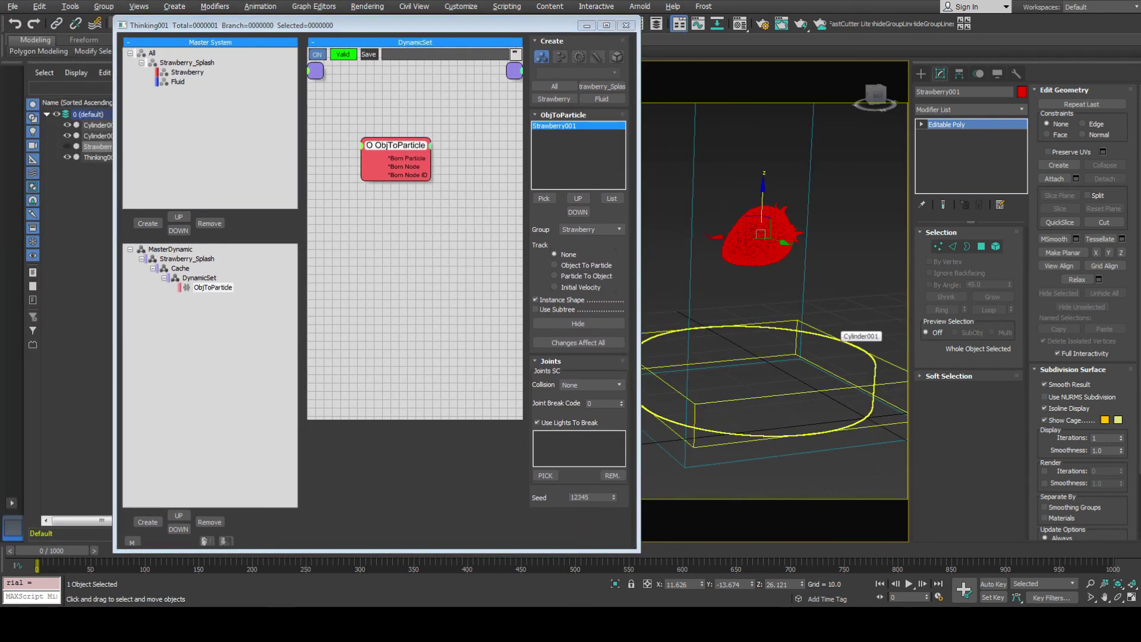
pyautogui.click(837, 340)
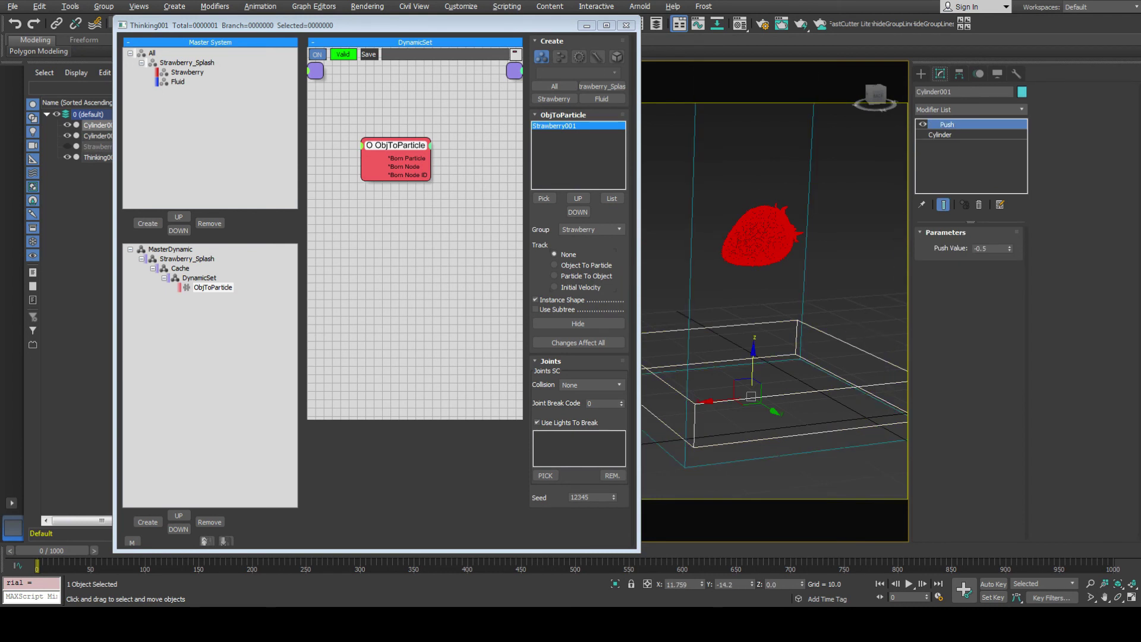
pyautogui.moveTo(837, 340); pyautogui.dragTo(794, 354, button='middle')
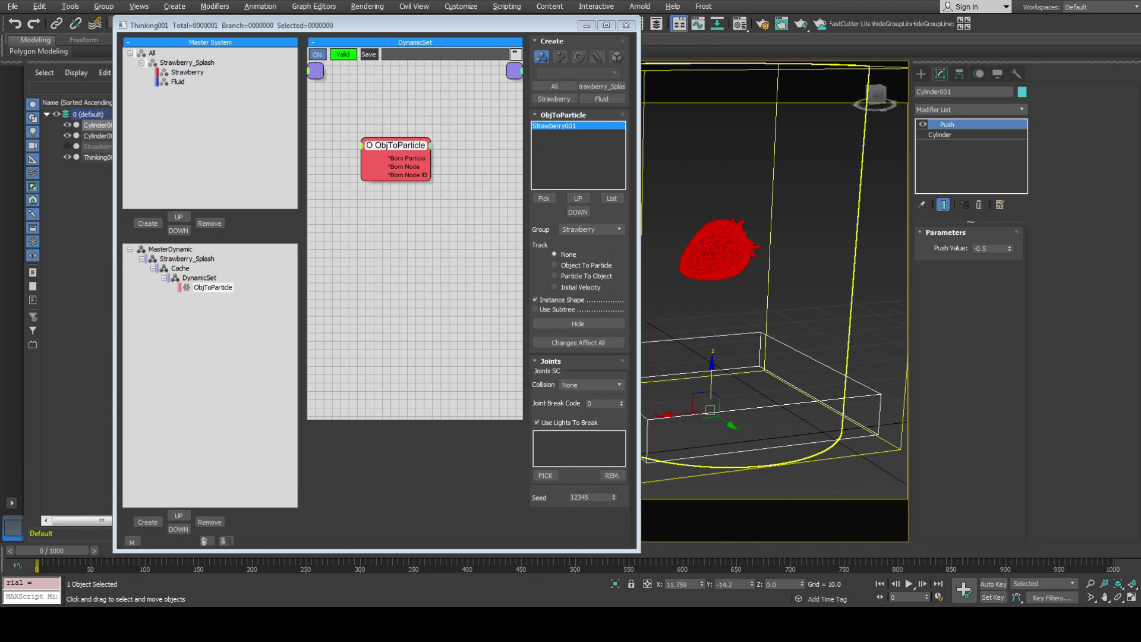
pyautogui.rightClick(331, 227)
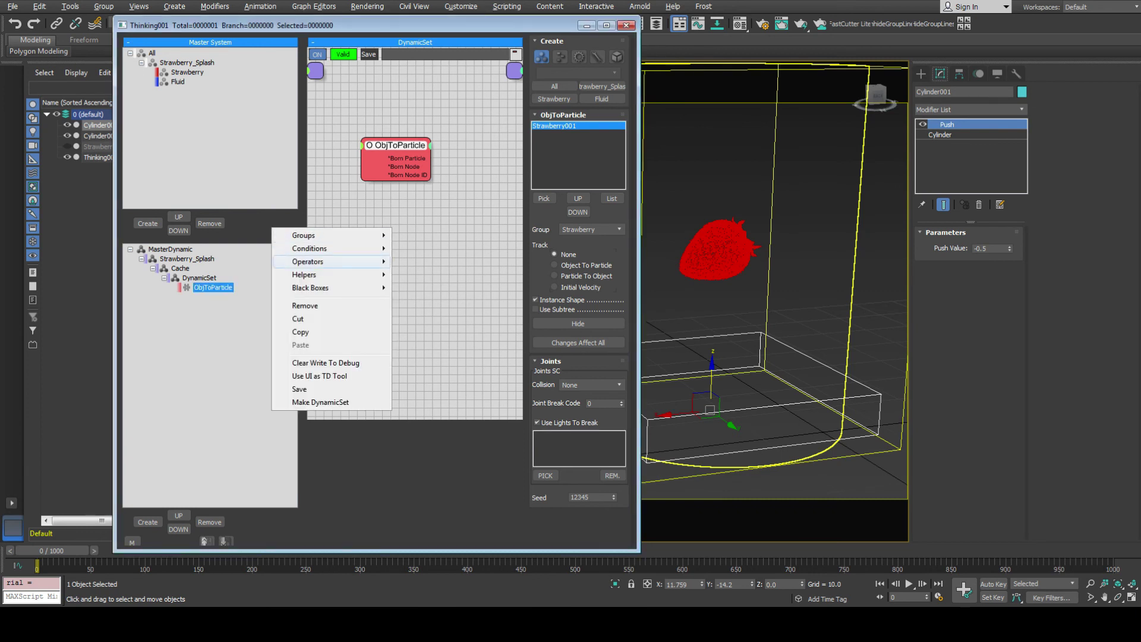
pyautogui.moveTo(332, 274)
pyautogui.moveTo(434, 275)
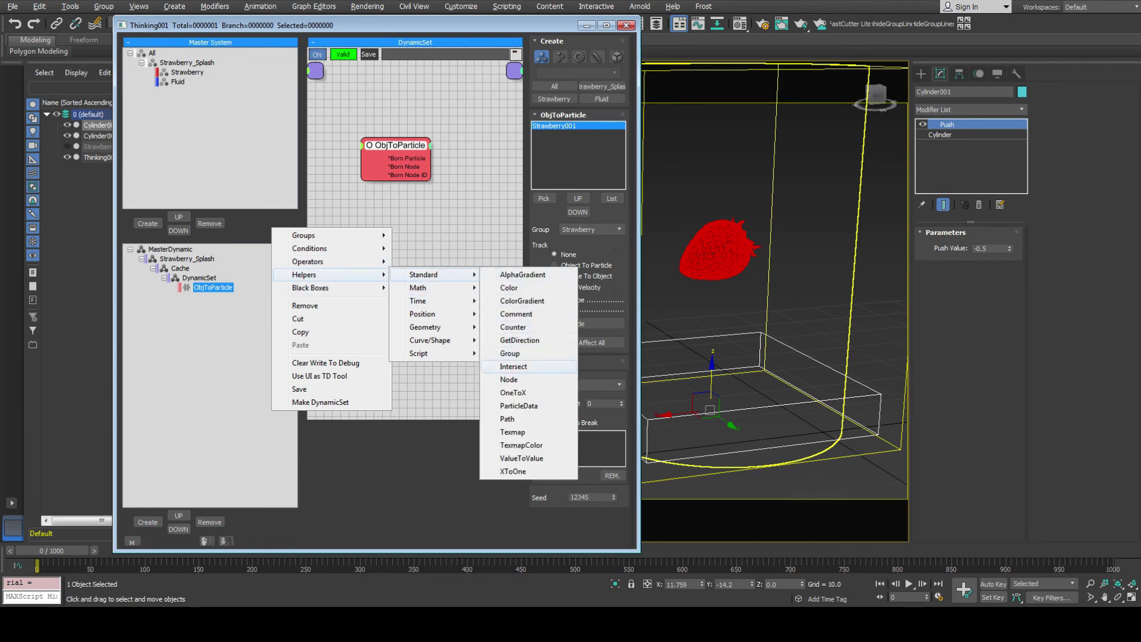
pyautogui.click(508, 379)
pyautogui.click(578, 131)
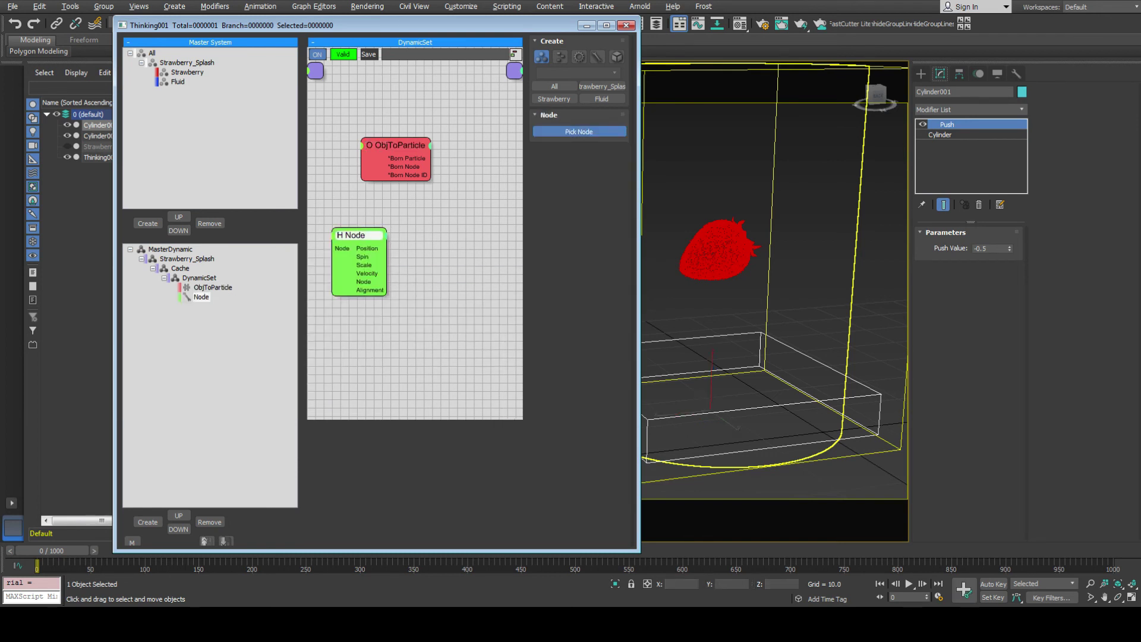
pyautogui.click(805, 354)
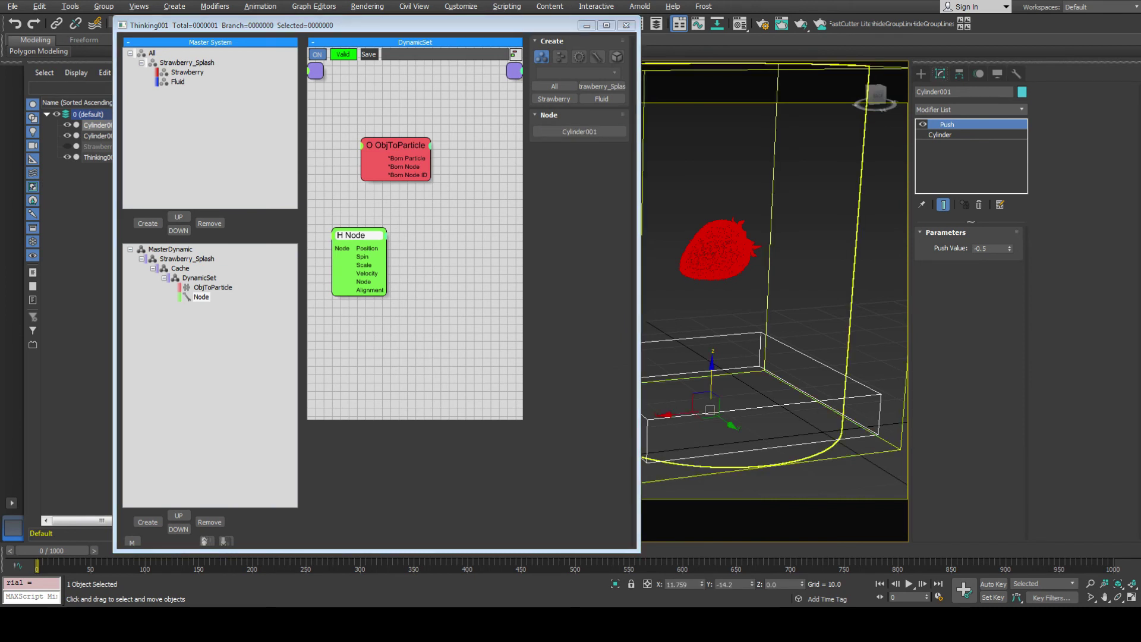
# Add a VolumePos helper beside the Node helper in the DynamicSet graph.
pyautogui.rightClick(353, 228)
pyautogui.moveTo(416, 273)
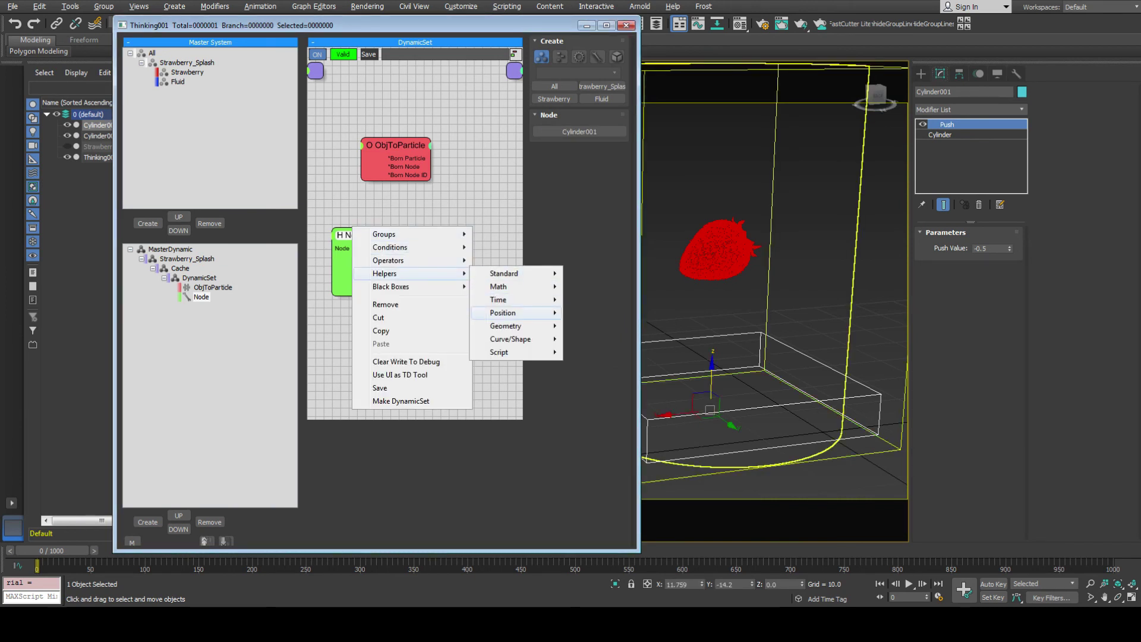
pyautogui.moveTo(502, 313)
pyautogui.click(598, 351)
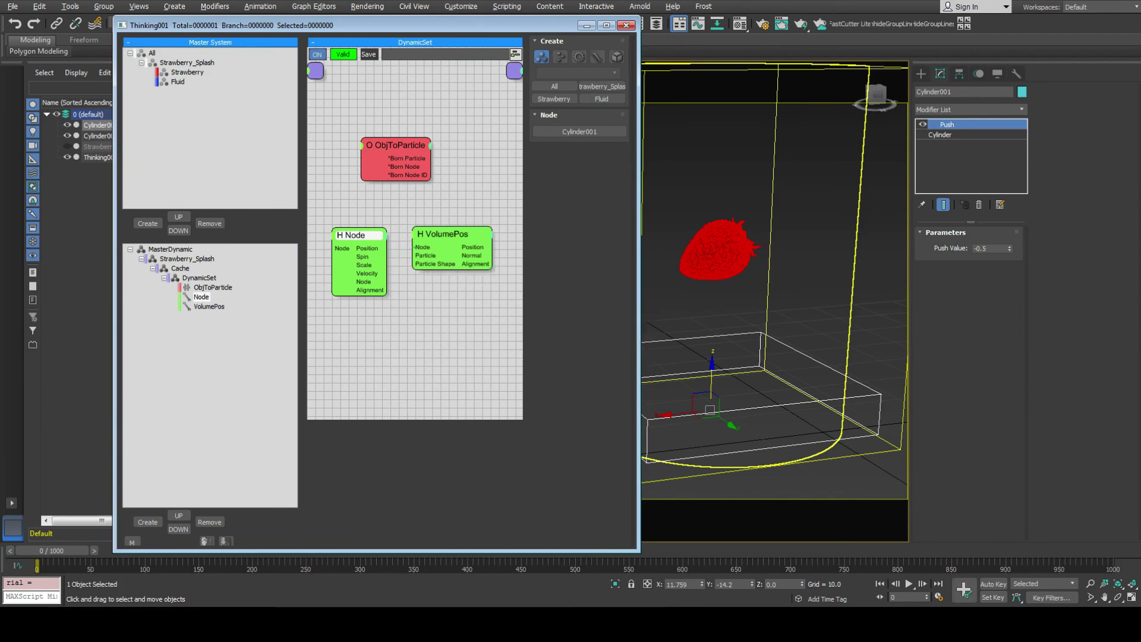
# Add a PositionBorn generator operator after the VolumePos helper and place it slightly higher in the graph.
pyautogui.moveTo(390, 265); pyautogui.dragTo(250, 276, button='middle')
pyautogui.rightClick(353, 234)
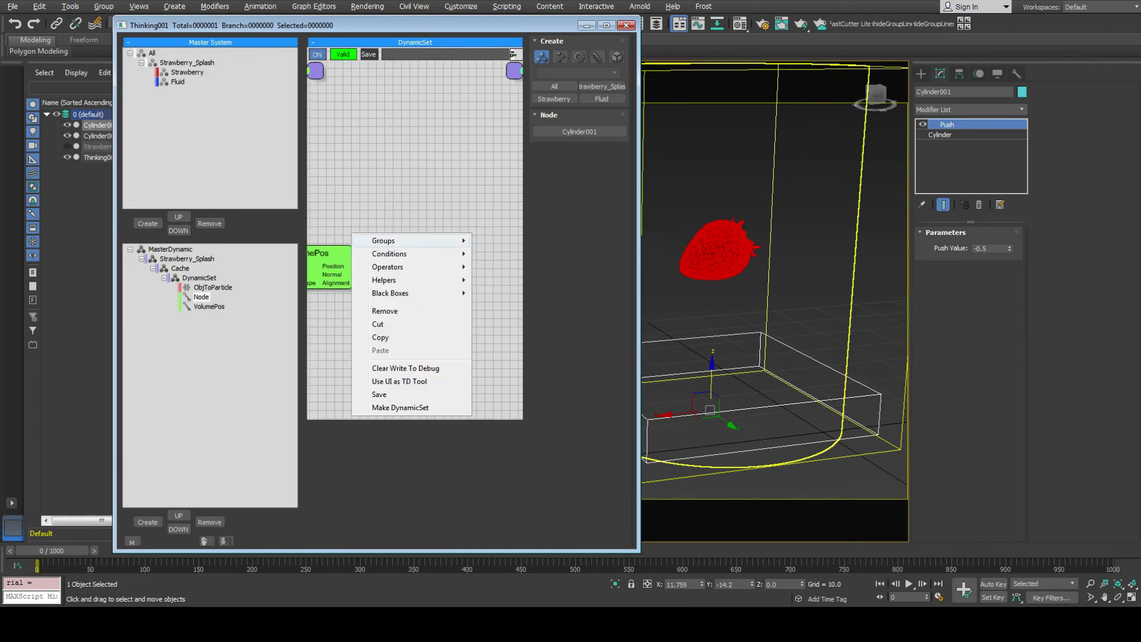
pyautogui.moveTo(416, 267)
pyautogui.moveTo(505, 293)
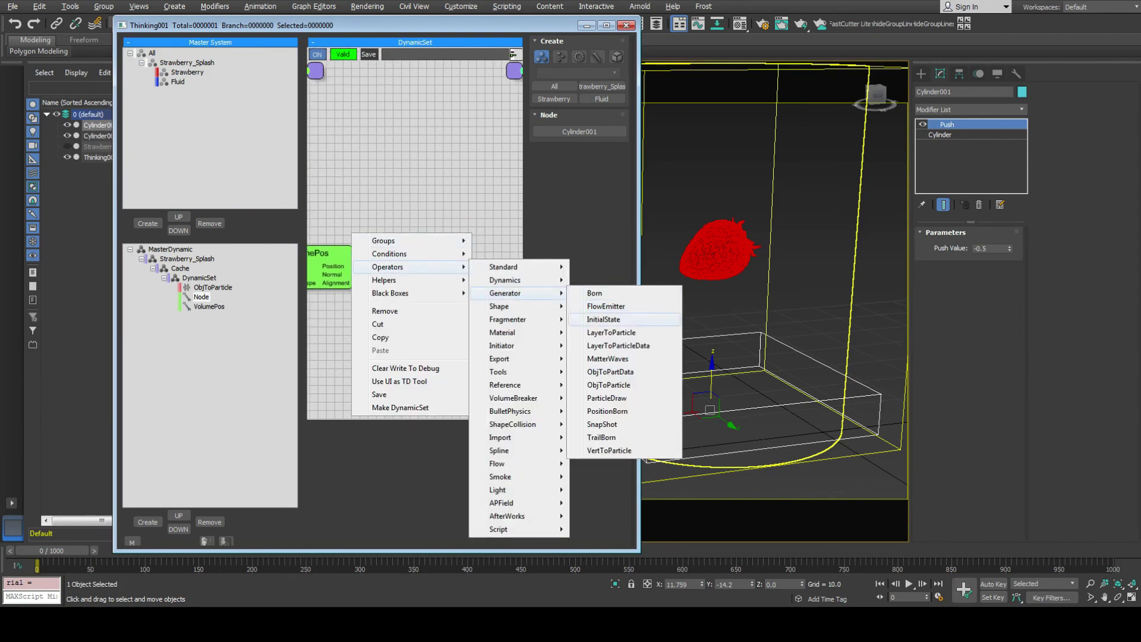
pyautogui.click(607, 411)
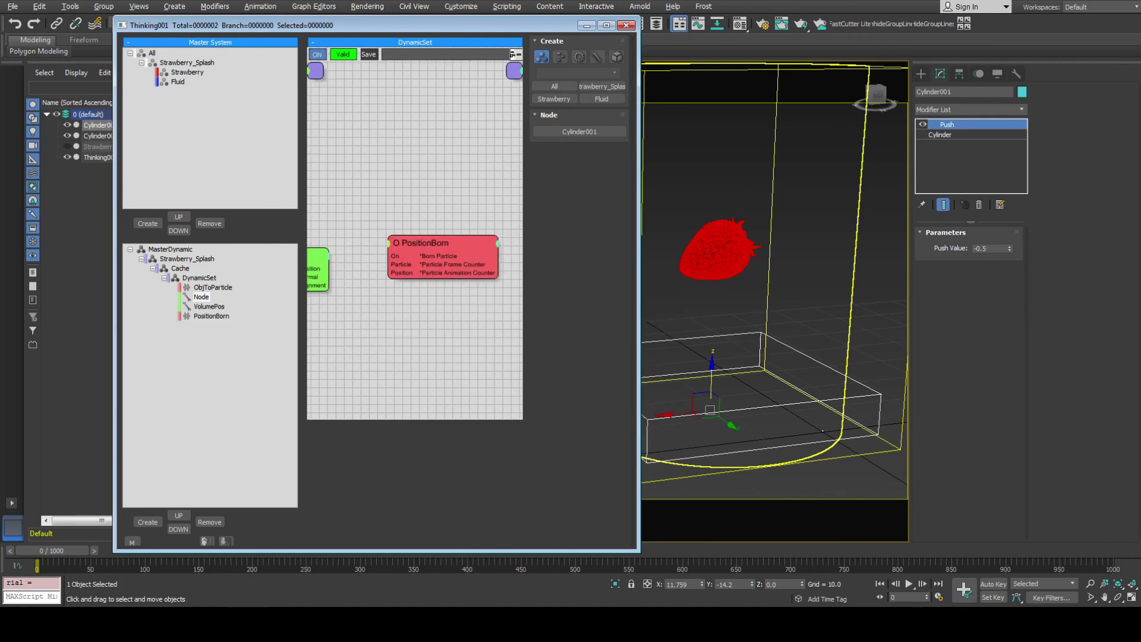
pyautogui.moveTo(443, 242); pyautogui.dragTo(443, 215)
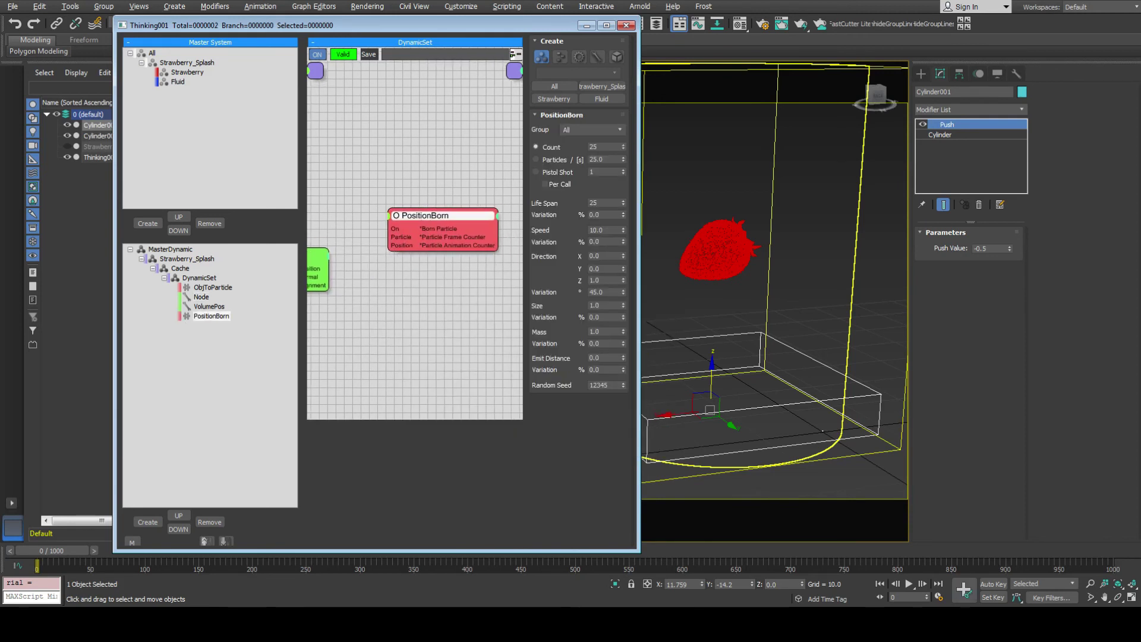
# Connect the VolumePos Position output to the PositionBorn Position input and adjust the operator's placement.
pyautogui.moveTo(329, 268); pyautogui.dragTo(391, 245)
pyautogui.moveTo(395, 255); pyautogui.dragTo(402, 283, button='middle')
pyautogui.moveTo(442, 242); pyautogui.dragTo(446, 252)
# Set PositionBorn to emit into the Fluid group as a Pistol Shot of 100000 particles.
pyautogui.click(591, 130)
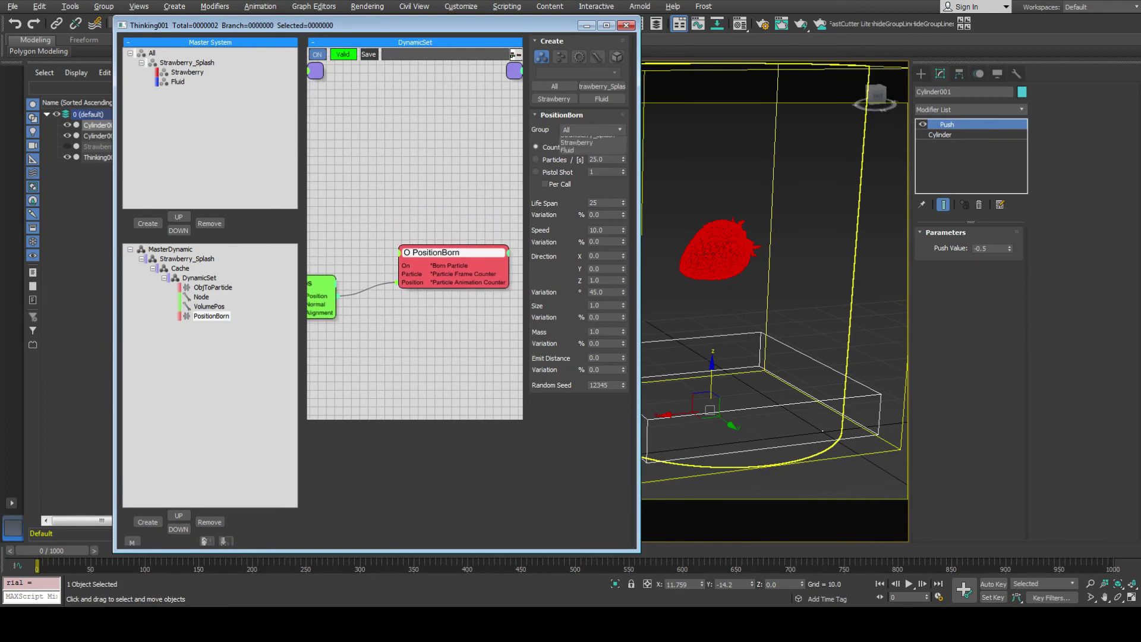
pyautogui.click(591, 163)
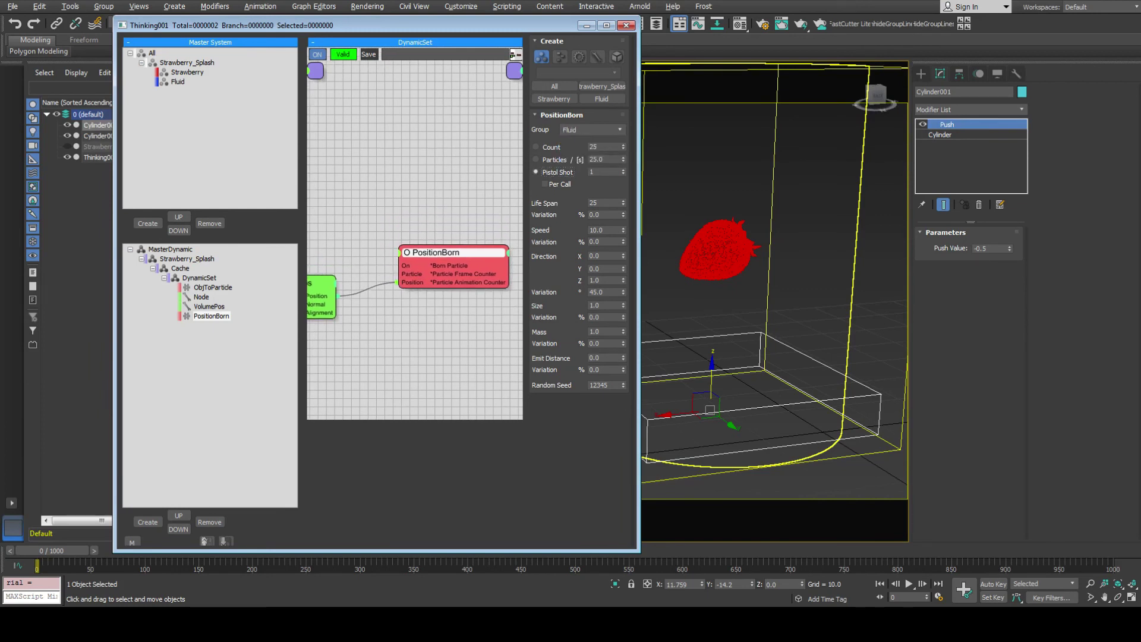
pyautogui.doubleClick(603, 172)
pyautogui.write('100000')
pyautogui.press('Return')
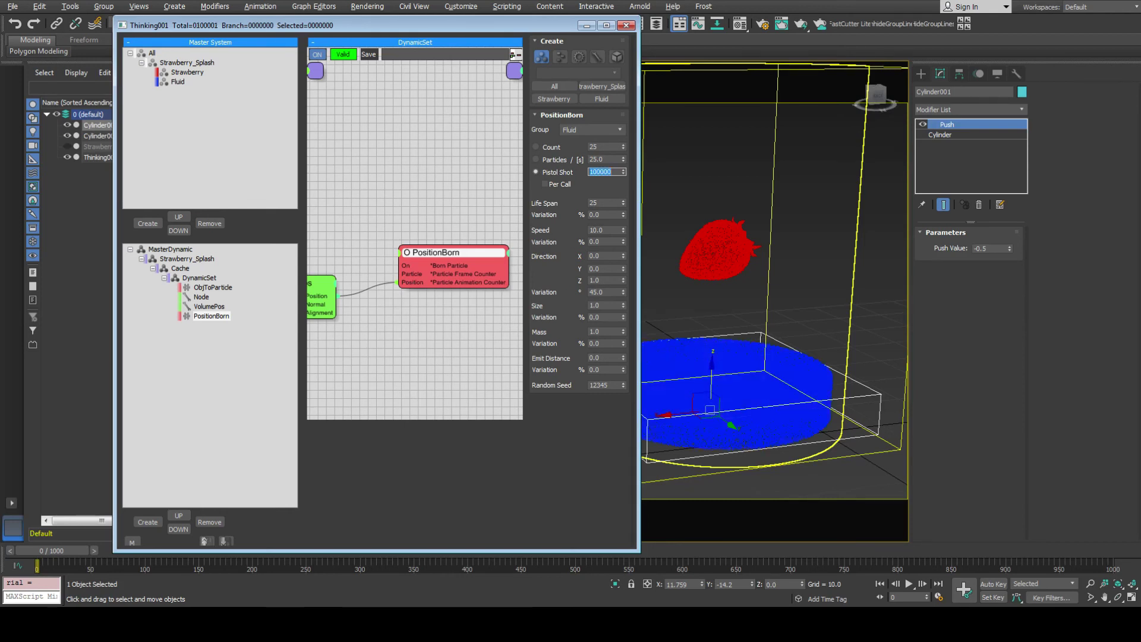
# Examine how the fluid particles fill the liquid volume in the perspective and front views.
pyautogui.moveTo(773, 297); pyautogui.dragTo(798, 292, button='middle')
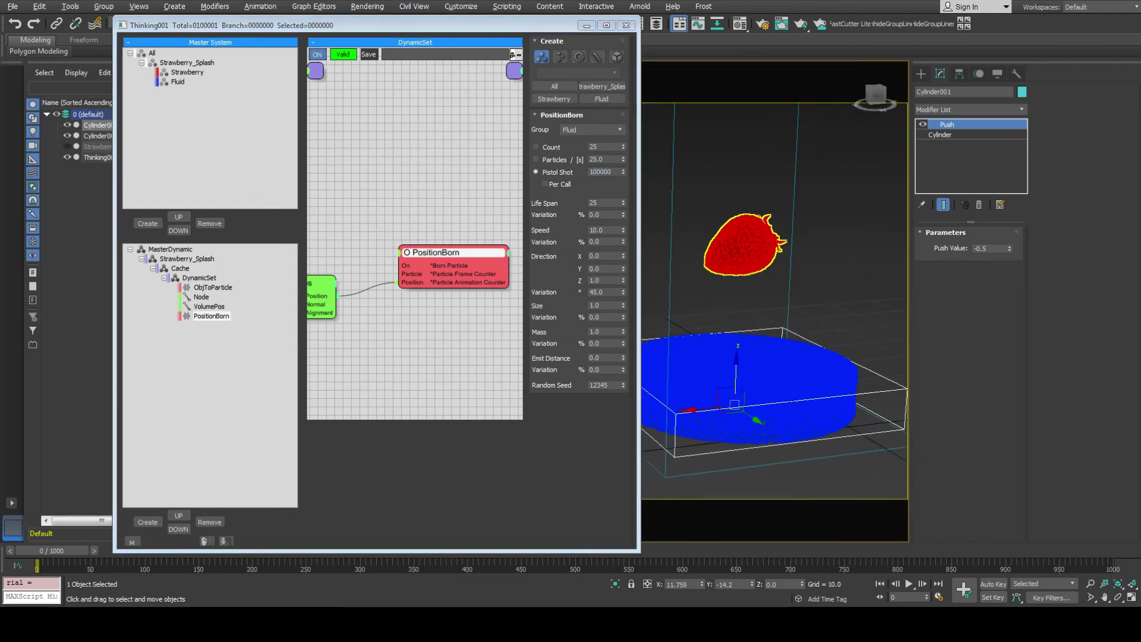
pyautogui.moveTo(953, 362); pyautogui.dragTo(903, 362, button='middle')
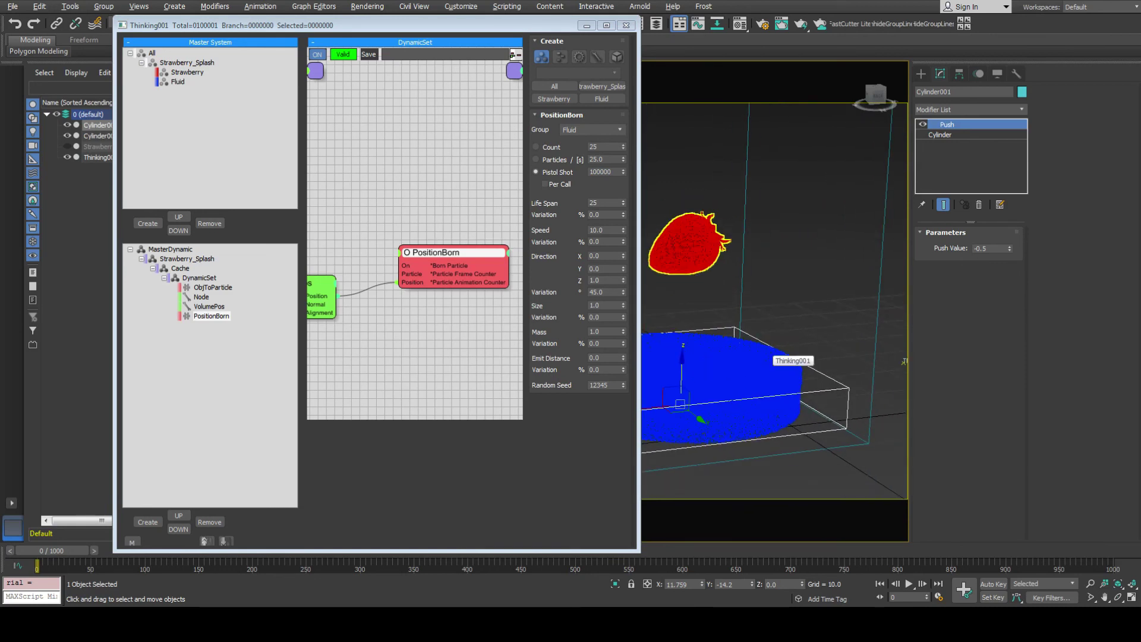
pyautogui.moveTo(380, 339); pyautogui.dragTo(429, 332, button='middle')
pyautogui.moveTo(757, 363); pyautogui.dragTo(823, 335, button='middle')
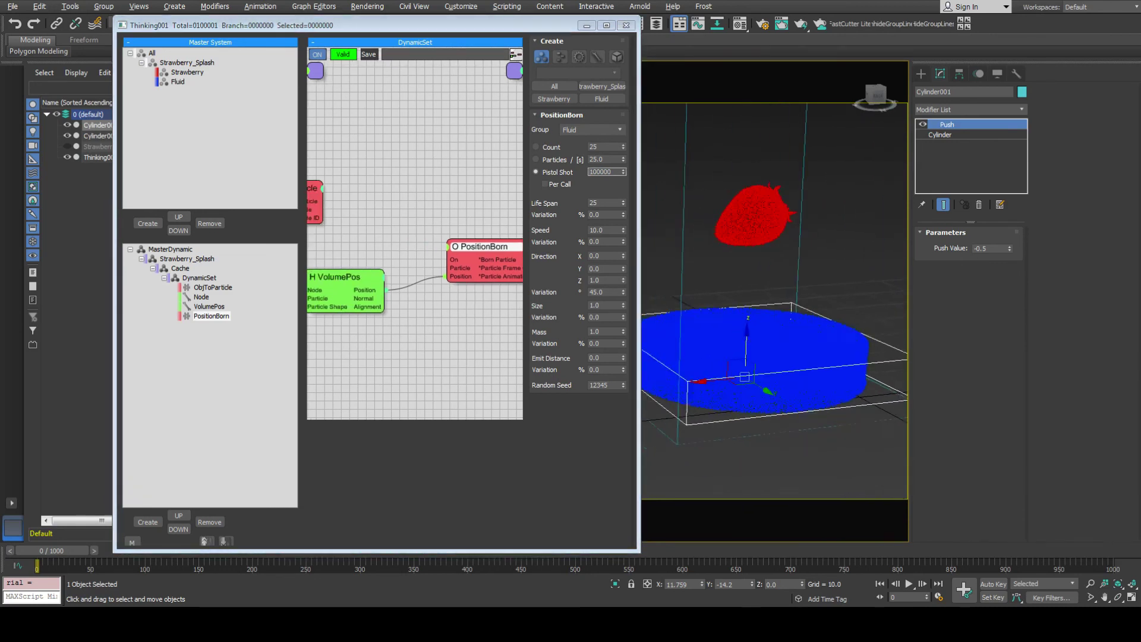
pyautogui.press('f')
pyautogui.scroll(-4, 847, 178)
pyautogui.scroll(3, 847, 178)
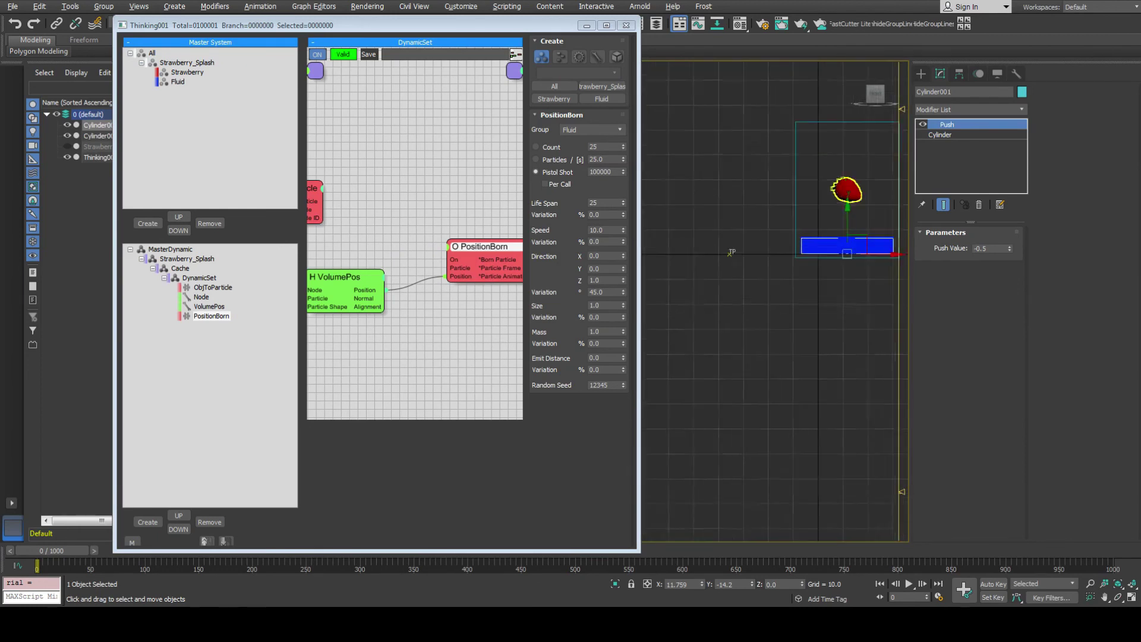
pyautogui.press('z')
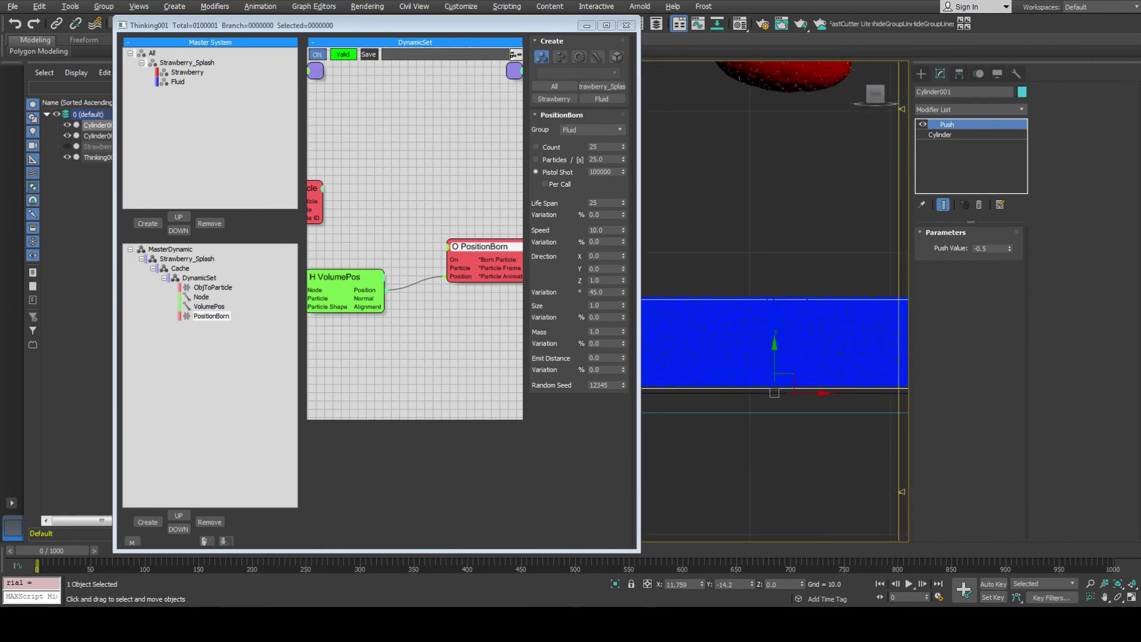
# Try Raster values of 1, 0.5 and 10 on the VolumePos helper and enable Use Raster.
pyautogui.click(344, 276)
pyautogui.moveTo(416, 25); pyautogui.dragTo(186, 10)
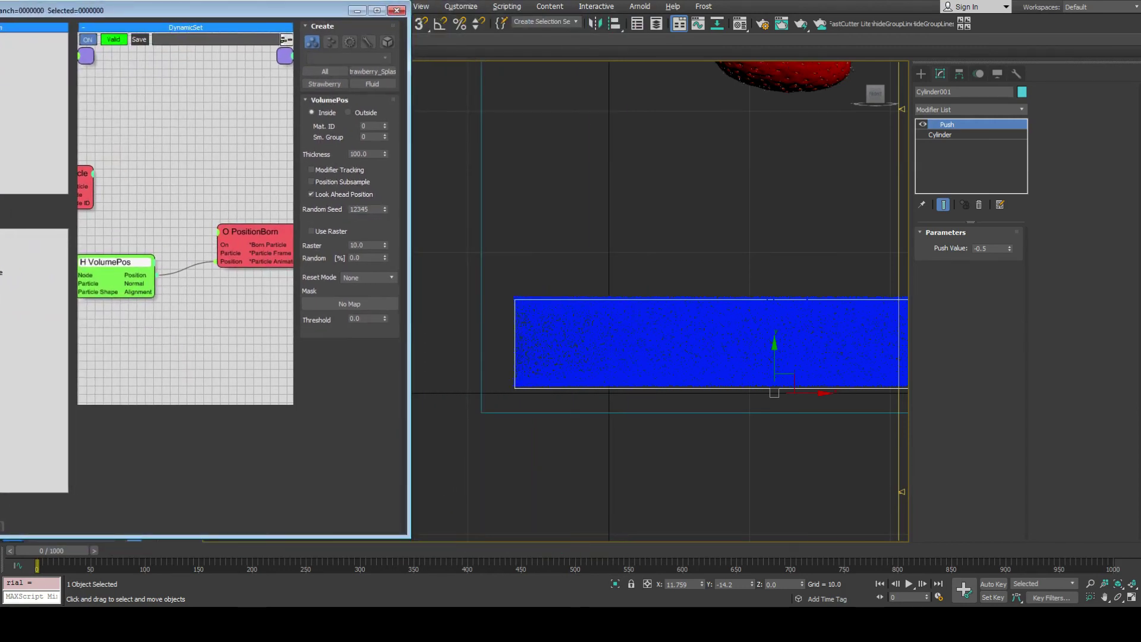
pyautogui.doubleClick(364, 245)
pyautogui.write('1')
pyautogui.press('Return')
pyautogui.write('0.5')
pyautogui.press('Return')
pyautogui.write('10')
pyautogui.press('Return')
pyautogui.click(311, 231)
# Try a VolumePos Raster value of 5 and settle on 1.
pyautogui.doubleClick(360, 245)
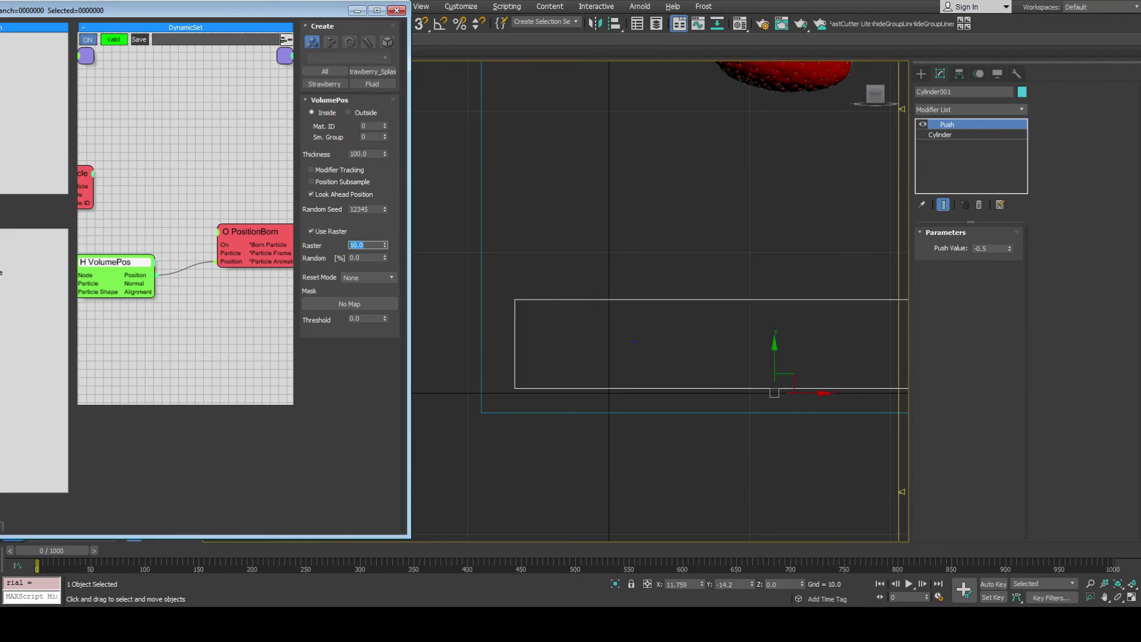
pyautogui.write('5')
pyautogui.press('Return')
pyautogui.write('1')
pyautogui.press('Return')
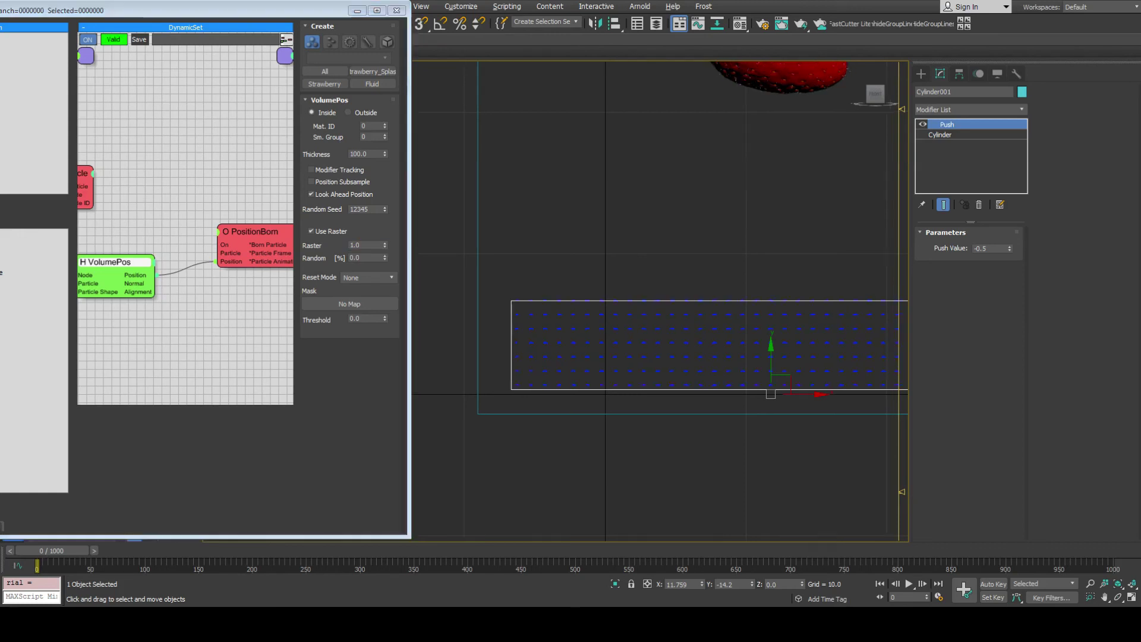
# Inspect the rastered fluid particle grid up close in the front view and from several perspective angles.
pyautogui.scroll(5, 588, 306)
pyautogui.scroll(4, 520, 344)
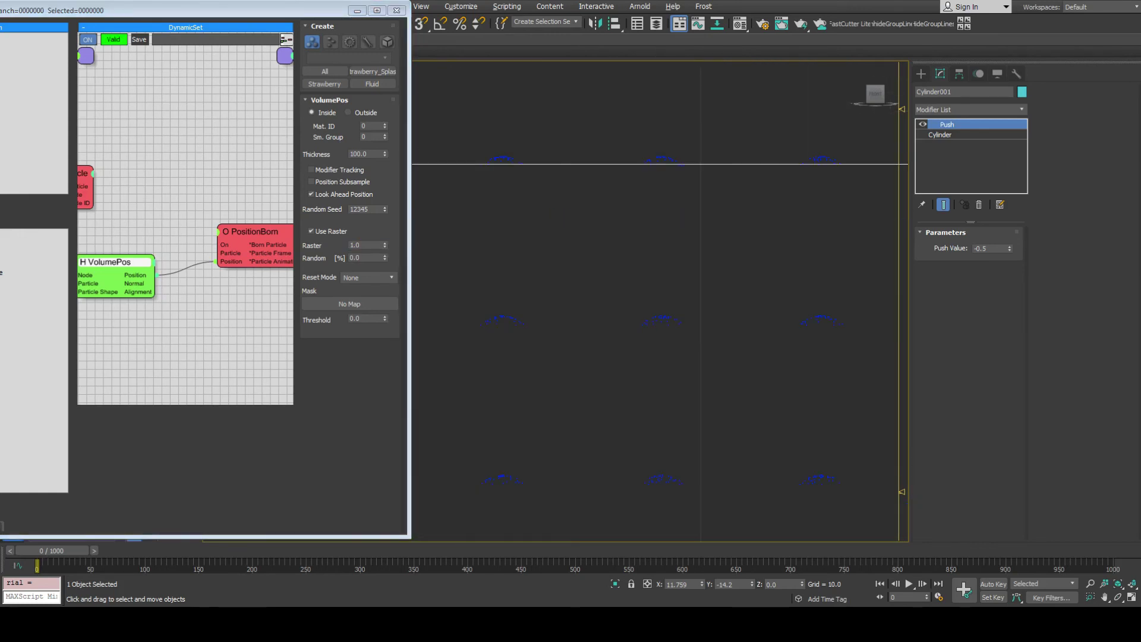
pyautogui.scroll(-5, 659, 300)
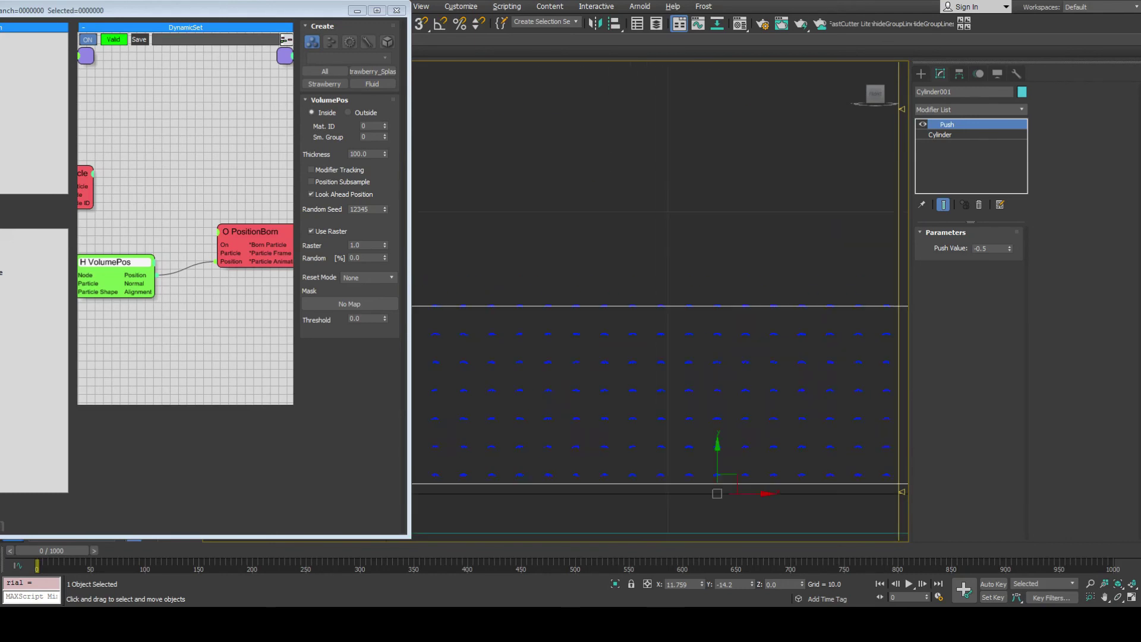
pyautogui.scroll(-5, 492, 309)
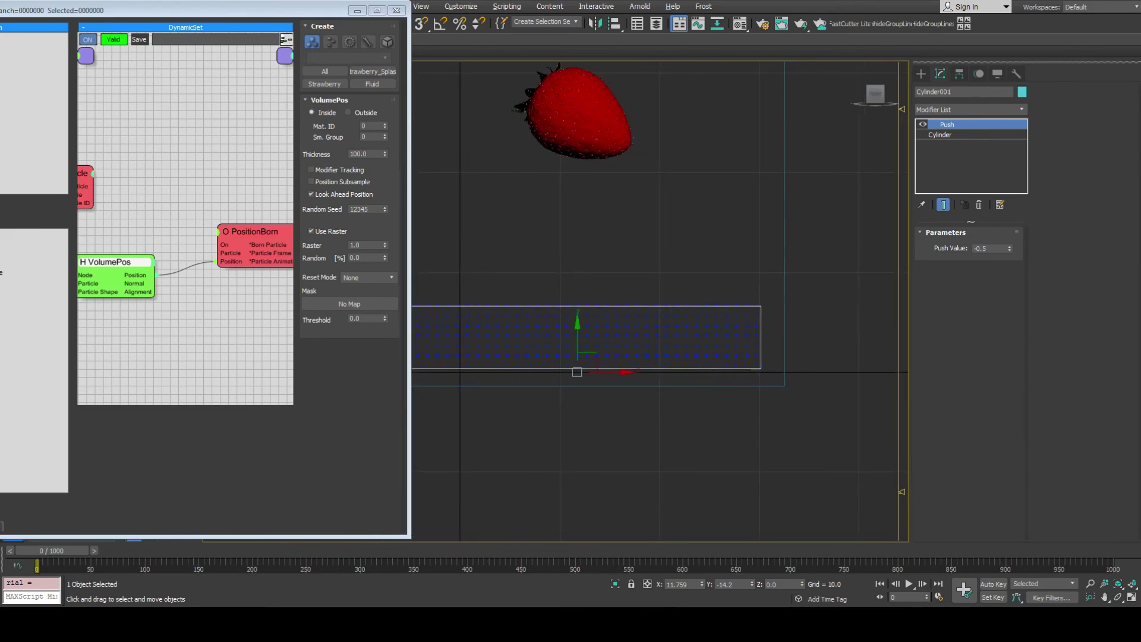
pyautogui.press('p')
pyautogui.moveTo(751, 209); pyautogui.dragTo(571, 208, button='middle')
pyautogui.scroll(4, 659, 301)
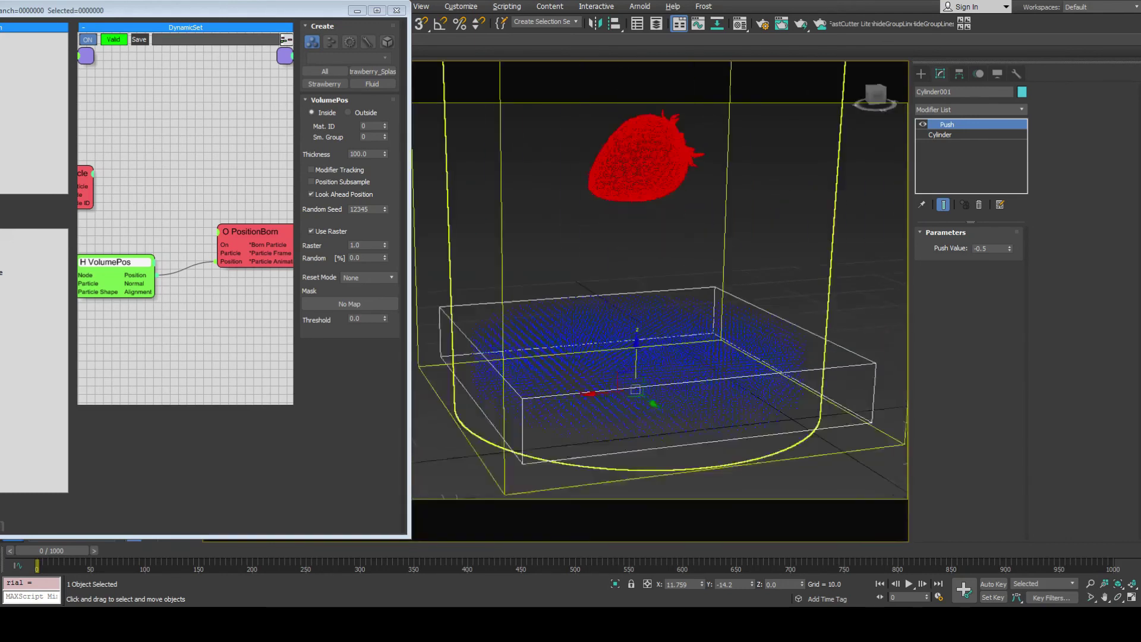
pyautogui.moveTo(660, 249); pyautogui.dragTo(612, 297, button='middle')
pyautogui.moveTo(637, 196); pyautogui.dragTo(683, 86, button='middle')
pyautogui.scroll(-4, 684, 154)
pyautogui.scroll(5, 689, 273)
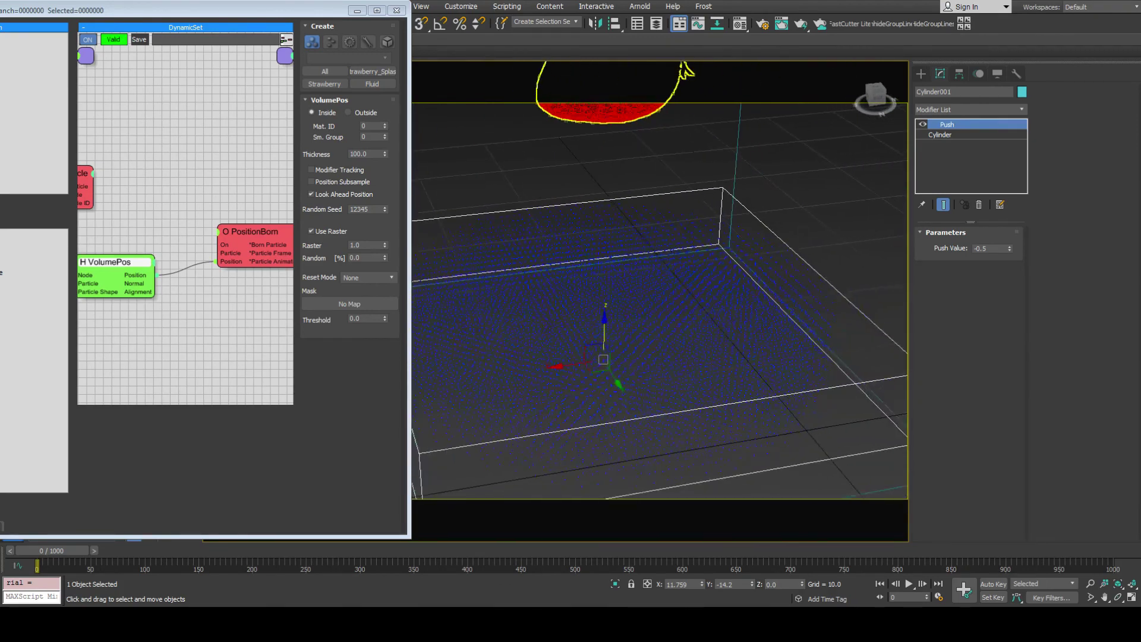
pyautogui.moveTo(238, 10); pyautogui.dragTo(347, 19)
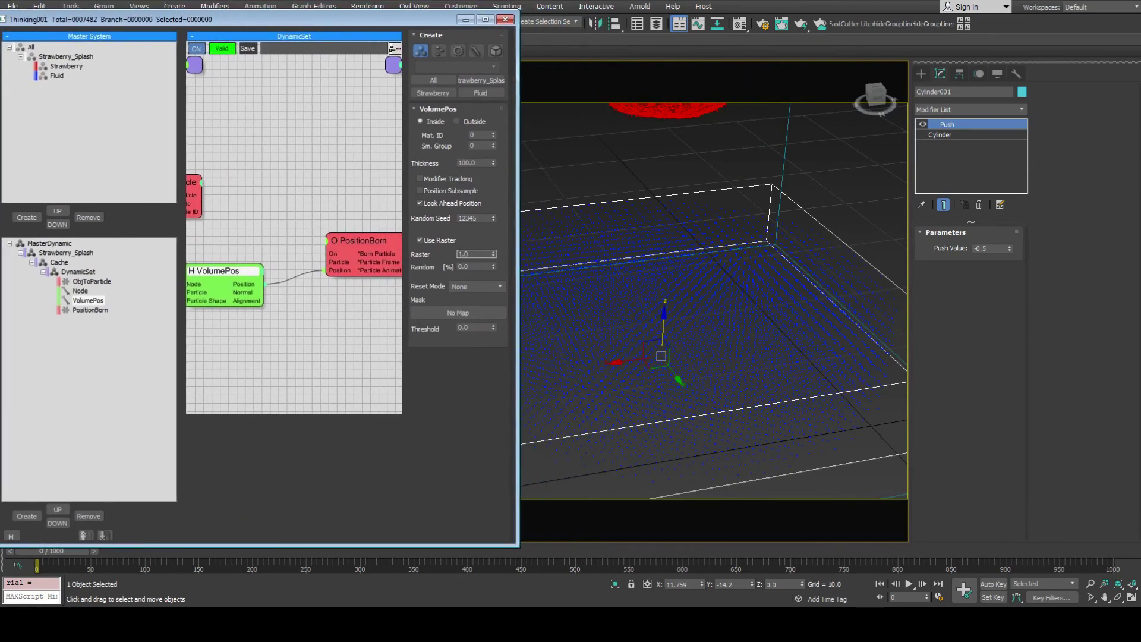
pyautogui.scroll(-5, 679, 207)
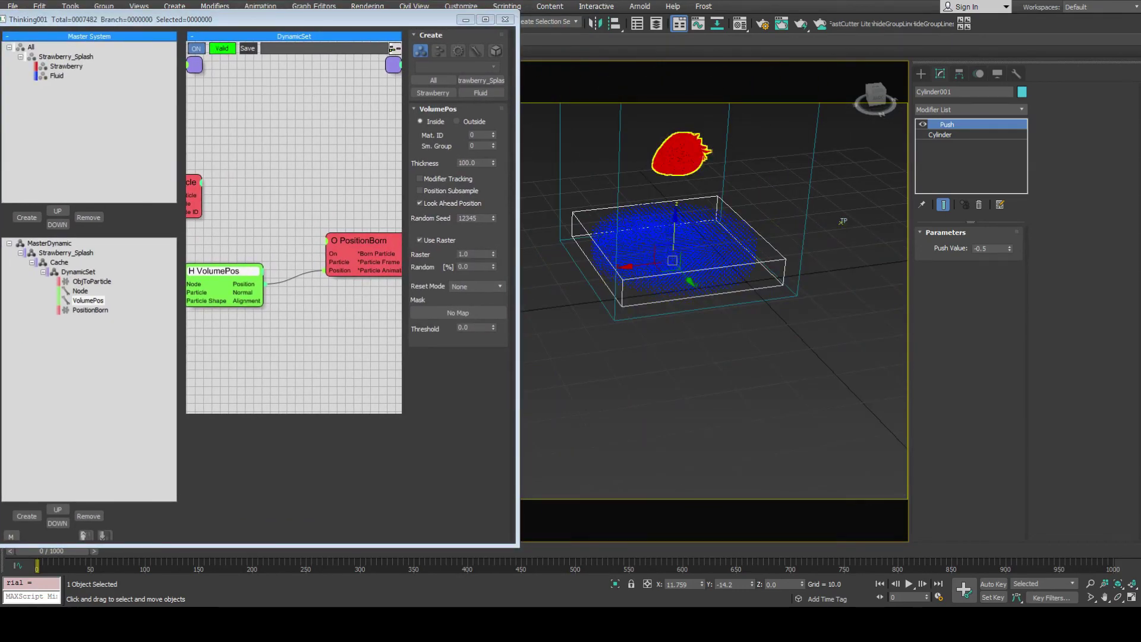
pyautogui.moveTo(842, 221); pyautogui.dragTo(807, 323, button='middle')
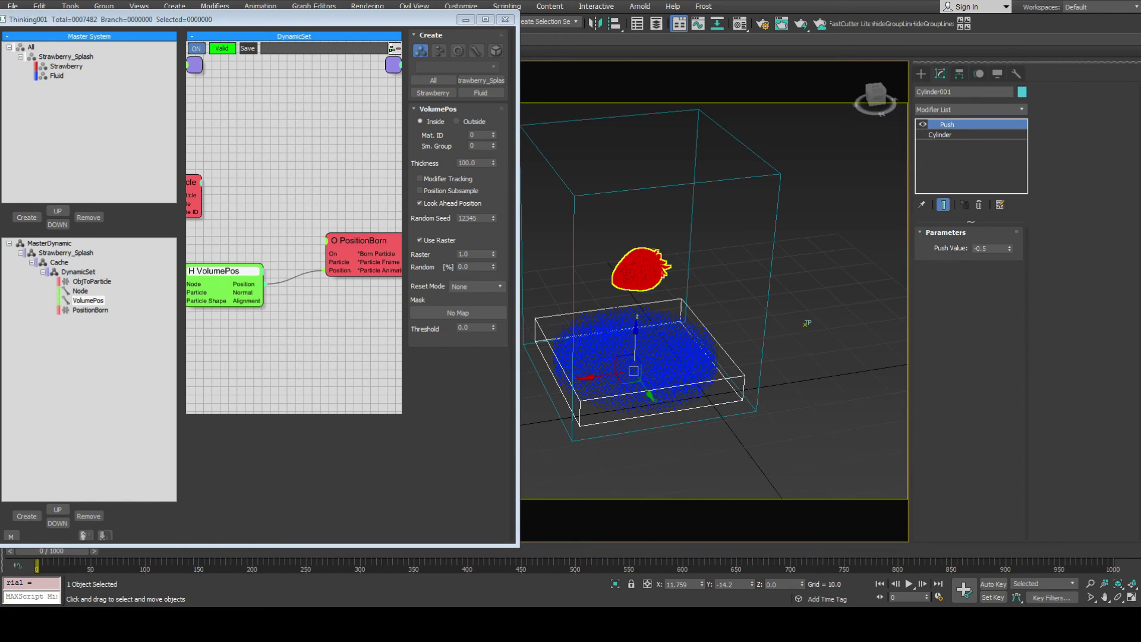
# Create a second DynamicSet under Cache and disable the first DynamicSet.
pyautogui.click(59, 262)
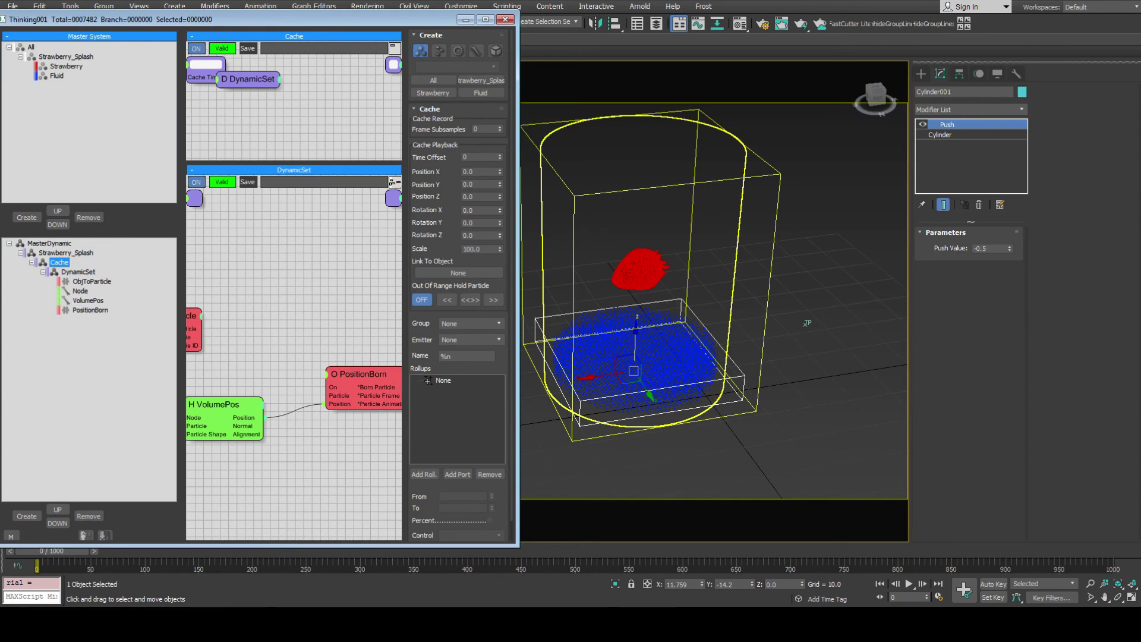
pyautogui.click(27, 516)
pyautogui.click(78, 272)
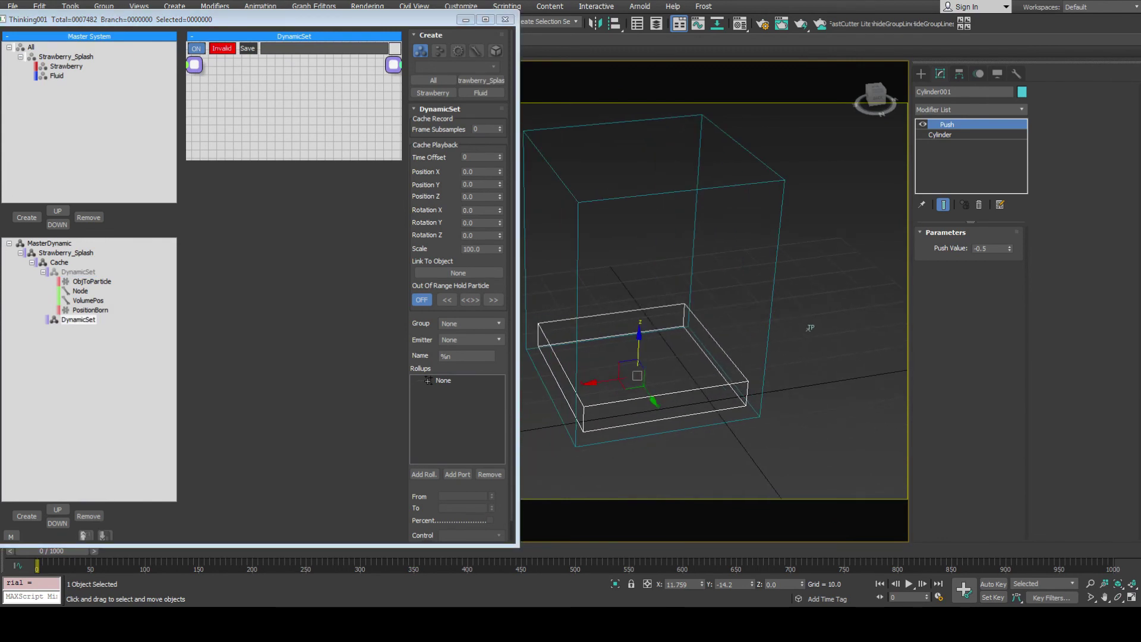
# Turn off Display as Box for the Cylinder002 container and show the viewport objects shaded.
pyautogui.moveTo(801, 198); pyautogui.dragTo(773, 159)
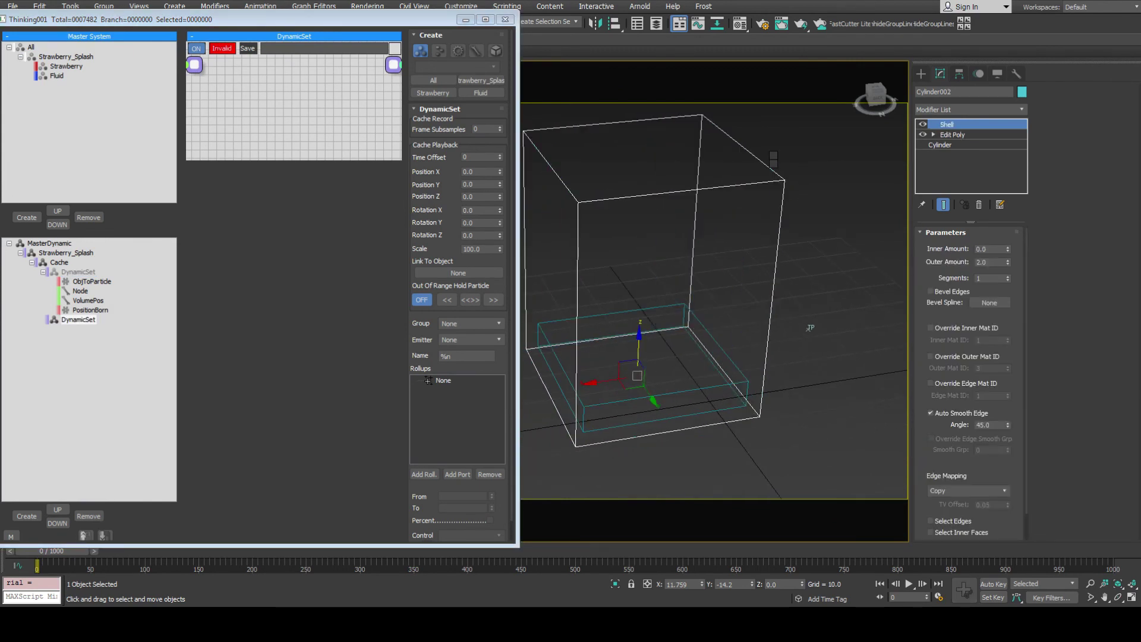
pyautogui.hotkey('alt', 'Return')
pyautogui.click(467, 323)
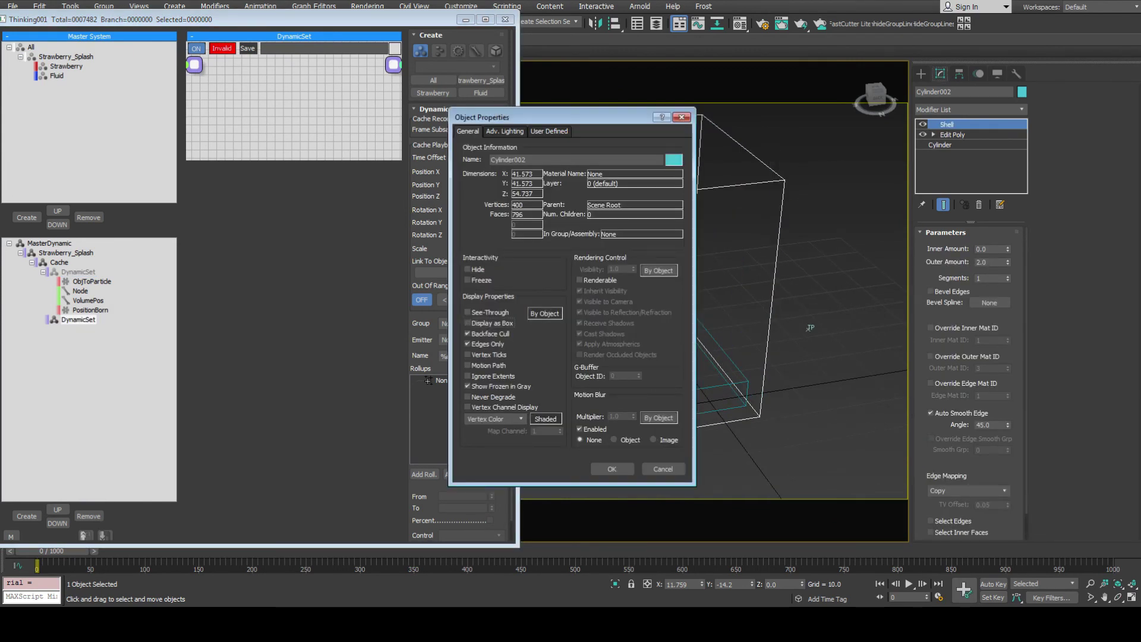
pyautogui.click(612, 469)
pyautogui.keyDown('alt'); pyautogui.moveTo(665, 249); pyautogui.dragTo(689, 352, button='middle'); pyautogui.keyUp('alt')
pyautogui.moveTo(860, 199)
pyautogui.keyDown('alt'); pyautogui.mouseDown(button='middle')
pyautogui.moveTo(844, 262)
pyautogui.moveTo(805, 252)
pyautogui.moveTo(852, 255)
pyautogui.moveTo(874, 312)
pyautogui.moveTo(804, 255)
pyautogui.moveTo(823, 286)
pyautogui.mouseUp(button='middle'); pyautogui.keyUp('alt')
pyautogui.press('F3')
# Create a Standard Primitives plane about 9 by 10 units at the container's upper rim.
pyautogui.click(920, 73)
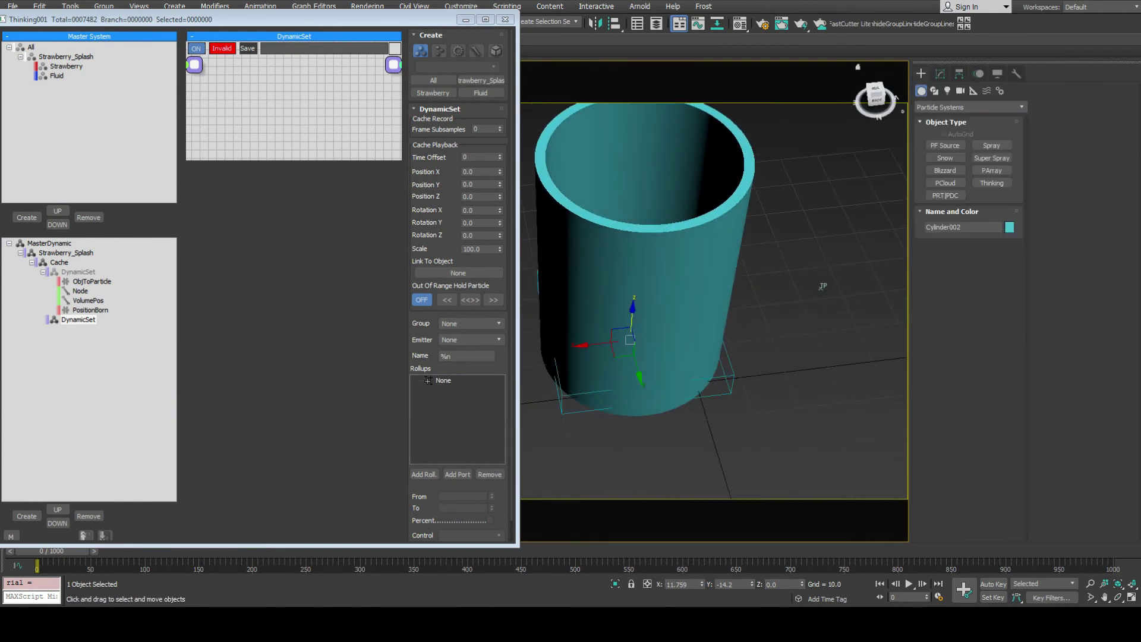
pyautogui.click(969, 107)
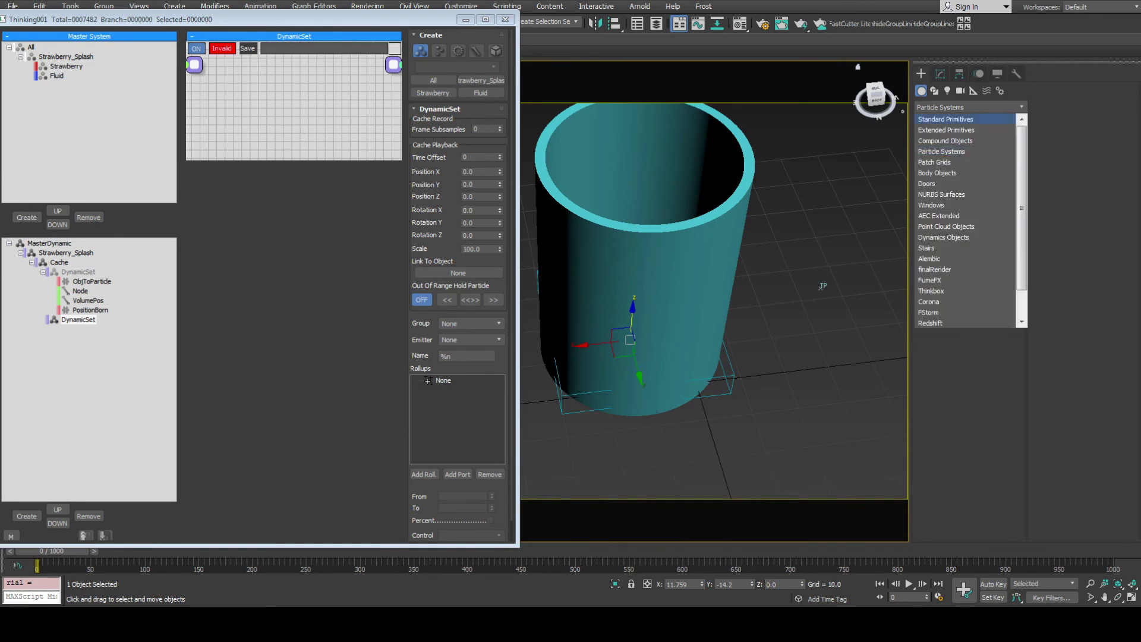
pyautogui.click(944, 119)
pyautogui.click(991, 195)
pyautogui.moveTo(751, 313)
pyautogui.mouseDown(button='middle')
pyautogui.moveTo(707, 330)
pyautogui.moveTo(745, 336)
pyautogui.mouseUp(button='middle')
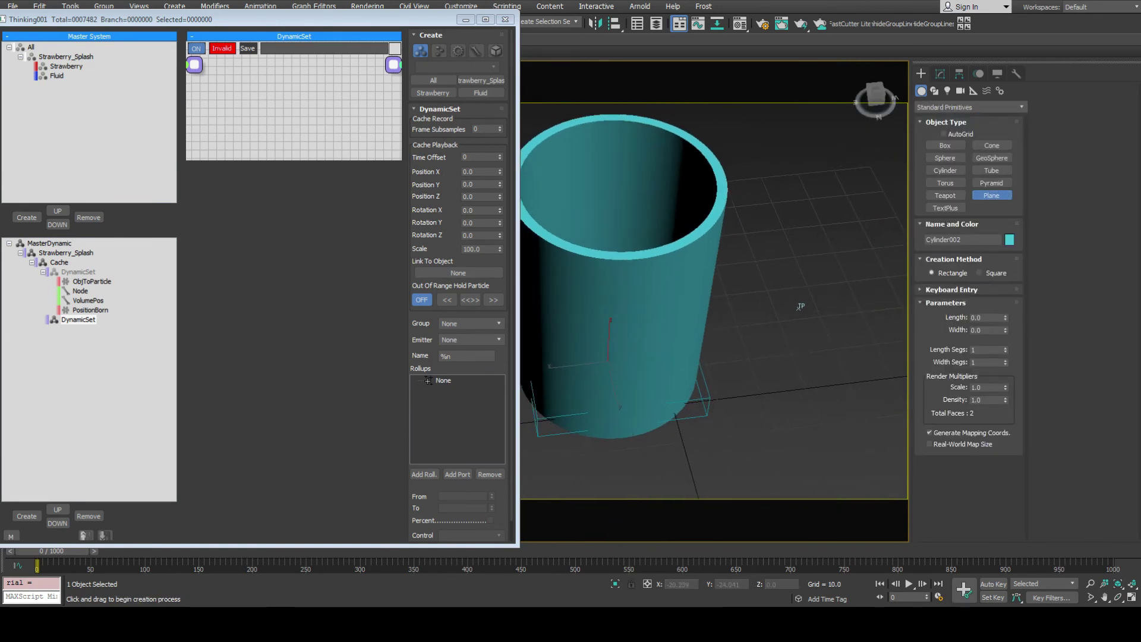
pyautogui.moveTo(745, 336)
pyautogui.mouseDown()
pyautogui.moveTo(742, 361)
pyautogui.moveTo(712, 375)
pyautogui.moveTo(757, 205)
pyautogui.moveTo(647, 213)
pyautogui.moveTo(646, 183)
pyautogui.mouseUp()
pyautogui.rightClick(717, 373)
pyautogui.keyDown('alt'); pyautogui.moveTo(647, 183); pyautogui.dragTo(683, 229, button='middle'); pyautogui.keyUp('alt')
pyautogui.keyDown('alt'); pyautogui.moveTo(769, 171); pyautogui.dragTo(838, 380, button='middle'); pyautogui.keyUp('alt')
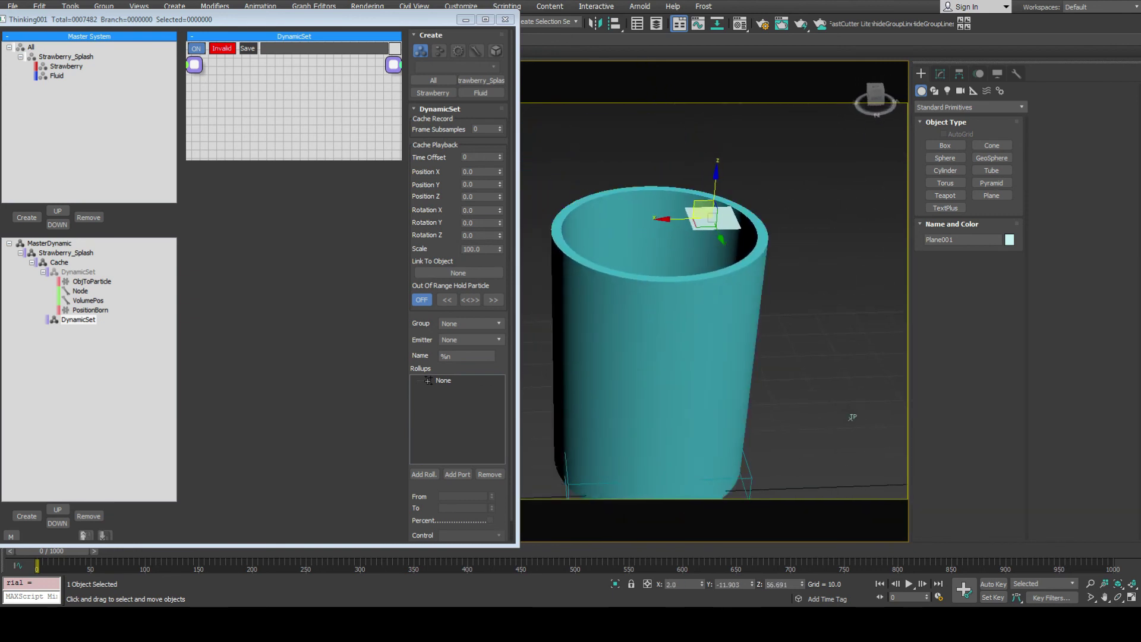
# Rotate the plane so it tilts over the container opening, and check its object properties.
pyautogui.press('e')
pyautogui.moveTo(736, 181); pyautogui.dragTo(672, 187)
pyautogui.press('w')
pyautogui.keyDown('alt'); pyautogui.moveTo(852, 418); pyautogui.dragTo(880, 455, button='middle'); pyautogui.keyUp('alt')
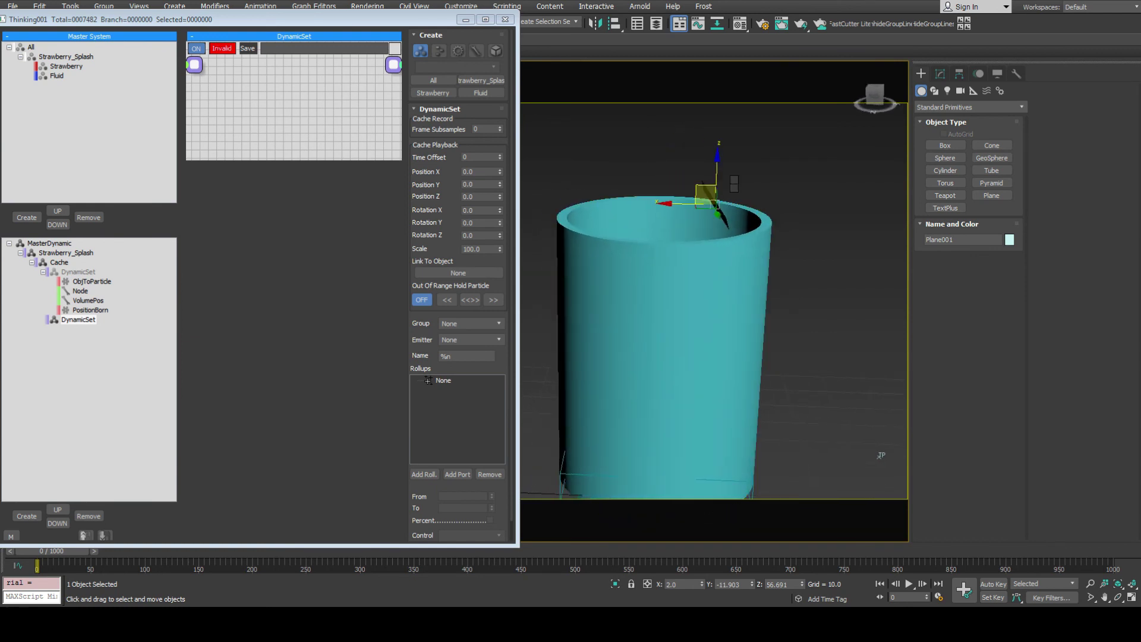
pyautogui.hotkey('alt', 'Return')
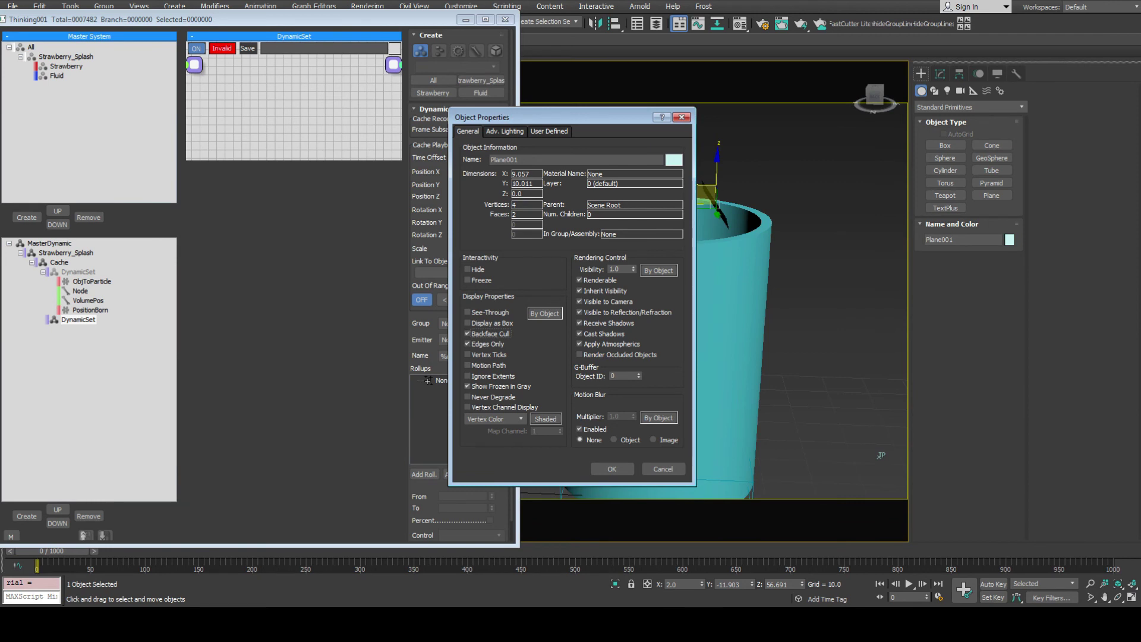
pyautogui.press('Return')
# Shift the tilted plane horizontally to about X 2.2, Y -12.7 above the container opening.
pyautogui.keyDown('alt'); pyautogui.moveTo(881, 455); pyautogui.dragTo(820, 269, button='middle'); pyautogui.keyUp('alt')
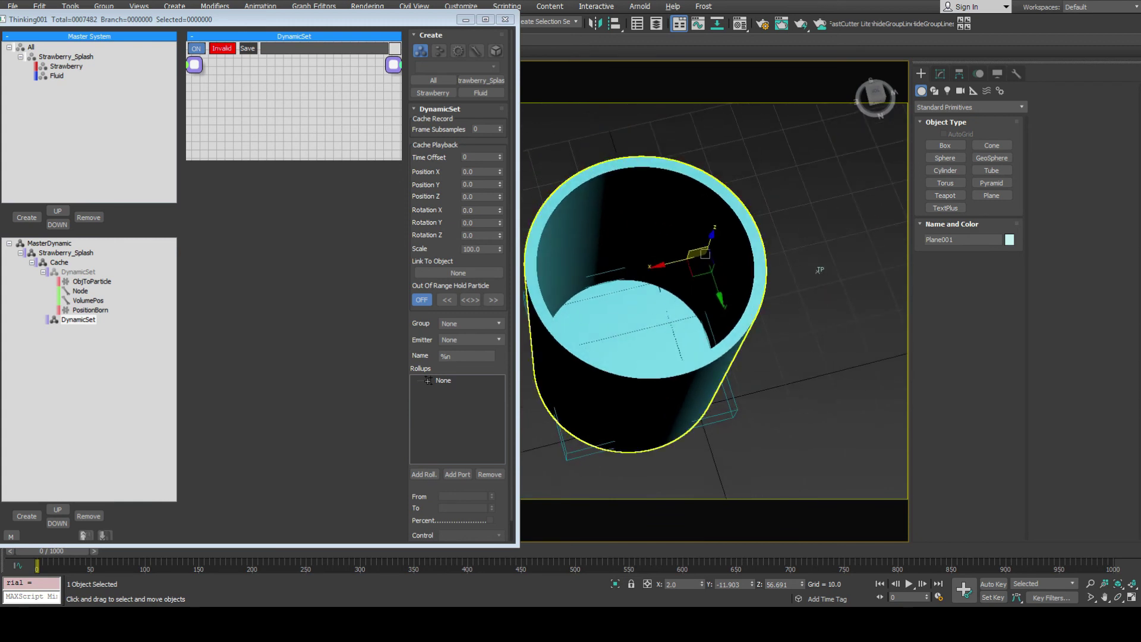
pyautogui.keyDown('alt'); pyautogui.moveTo(695, 297); pyautogui.dragTo(665, 322, button='middle'); pyautogui.keyUp('alt')
pyautogui.moveTo(675, 302); pyautogui.dragTo(674, 297)
pyautogui.keyDown('alt'); pyautogui.moveTo(670, 380); pyautogui.dragTo(719, 473, button='middle'); pyautogui.keyUp('alt')
# Reposition the tilted plane in the front view to about X -1.2, Z 57.1, with the scene in wireframe.
pyautogui.press('f')
pyautogui.scroll(-3, 697, 413)
pyautogui.press('F3')
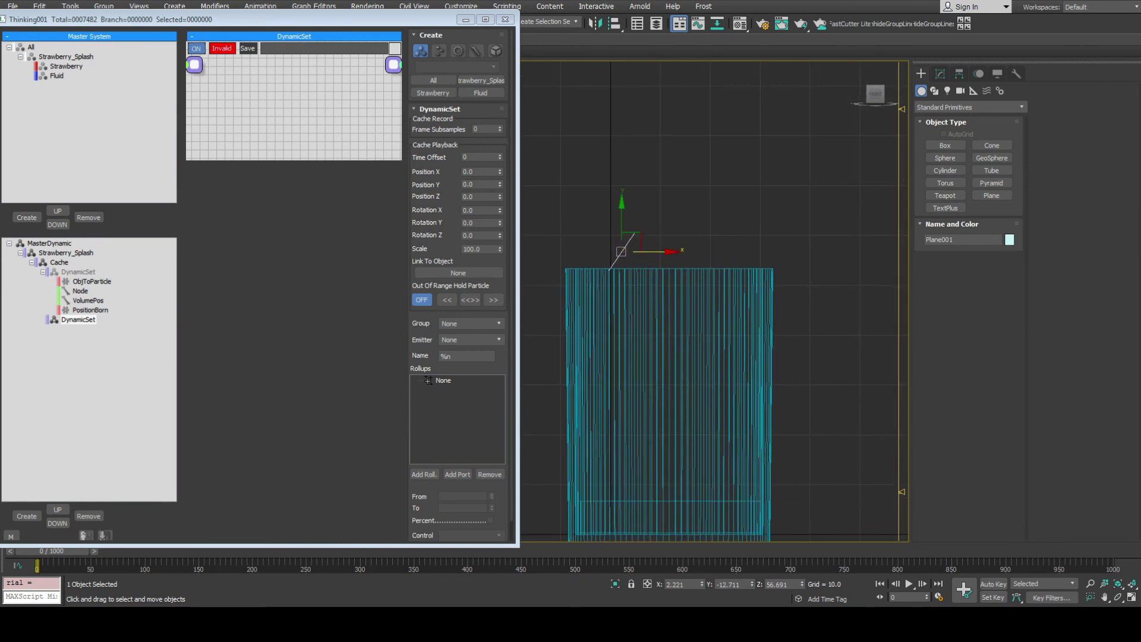
pyautogui.scroll(3, 643, 259)
pyautogui.moveTo(642, 259); pyautogui.dragTo(659, 211, button='middle')
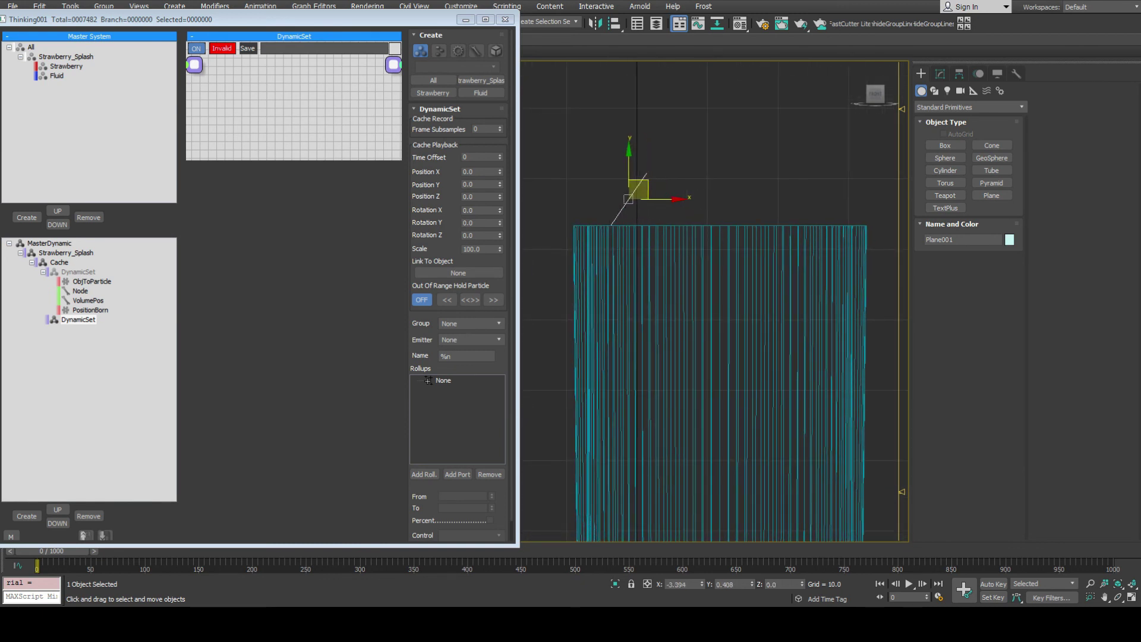
pyautogui.moveTo(729, 396)
pyautogui.mouseDown(button='middle')
pyautogui.moveTo(695, 375)
pyautogui.moveTo(713, 407)
pyautogui.moveTo(707, 362)
pyautogui.moveTo(712, 408)
pyautogui.moveTo(731, 403)
pyautogui.mouseUp(button='middle')
pyautogui.press('p')
pyautogui.press('F3')
pyautogui.press('F3')
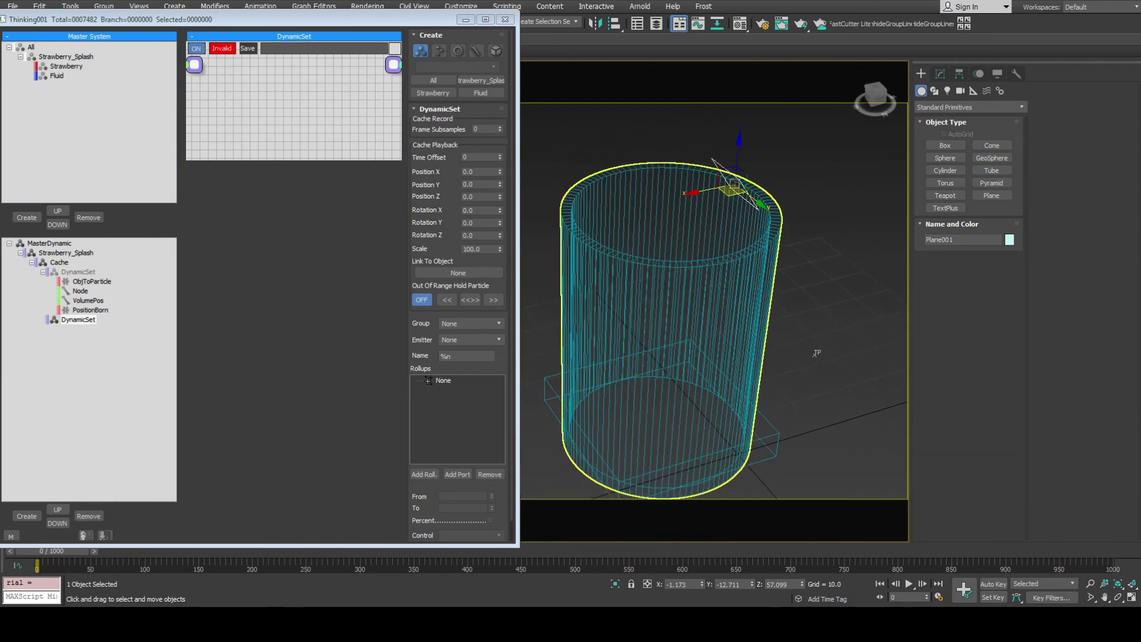
pyautogui.keyDown('alt'); pyautogui.moveTo(817, 353); pyautogui.dragTo(819, 371, button='middle'); pyautogui.keyUp('alt')
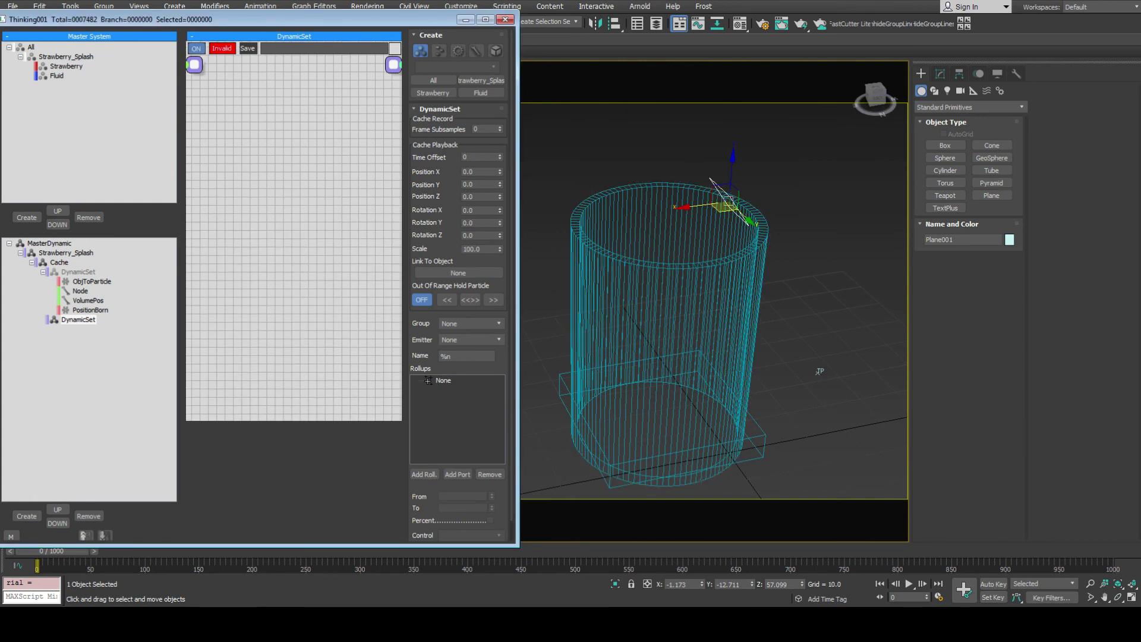
# Add a Node helper to the second DynamicSet and assign the tilted plane, Plane001, to it.
pyautogui.rightClick(209, 160)
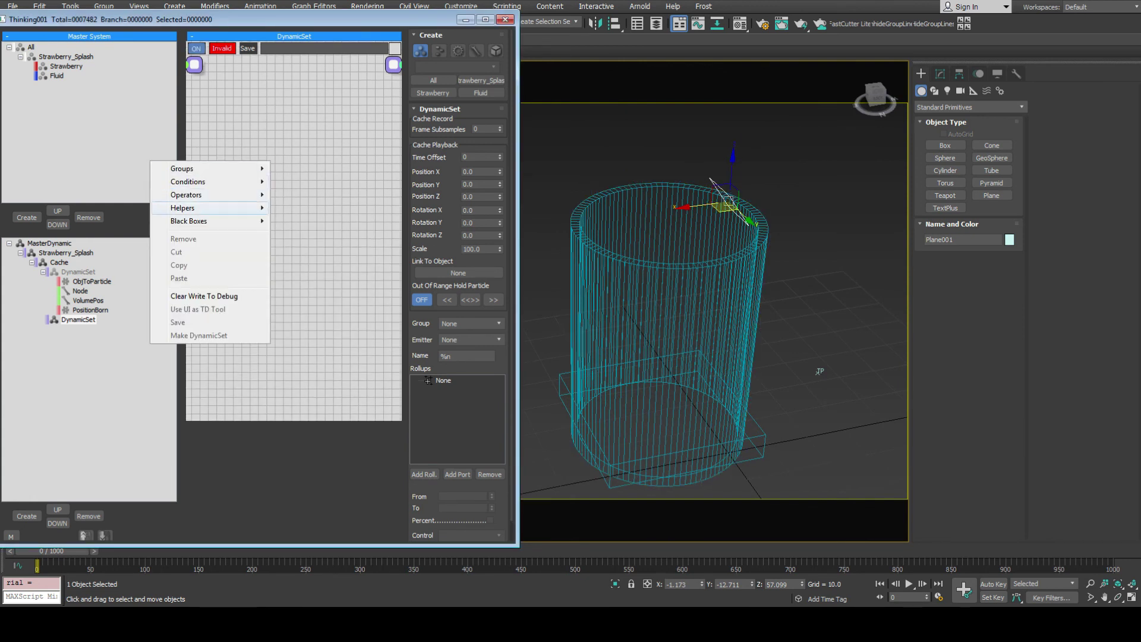
pyautogui.moveTo(210, 208)
pyautogui.moveTo(311, 207)
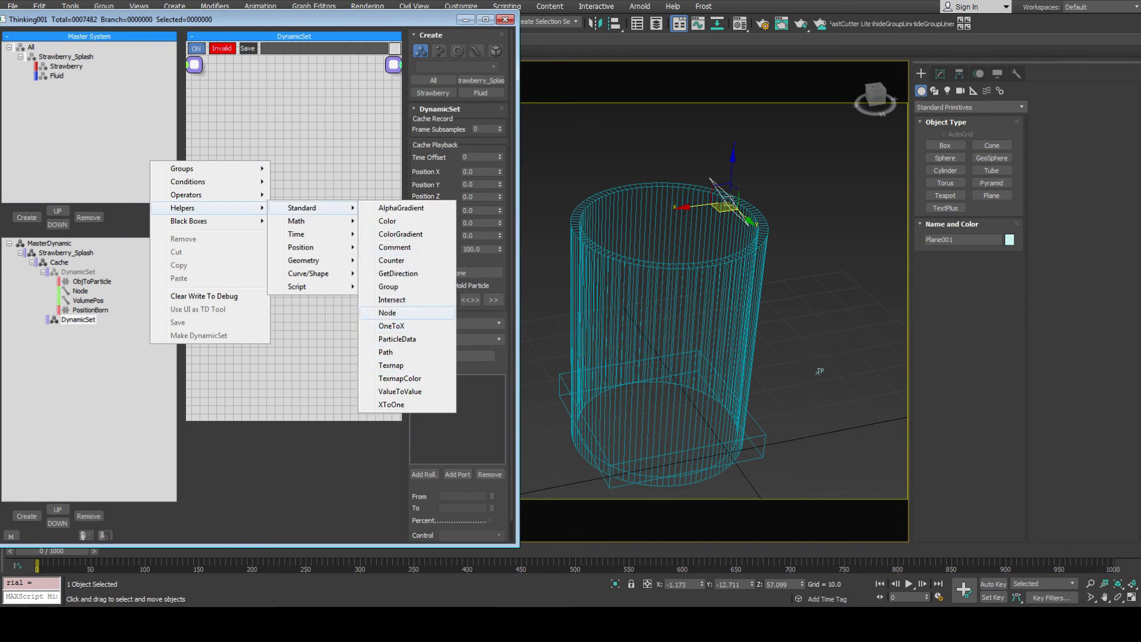
pyautogui.click(387, 312)
pyautogui.click(819, 371)
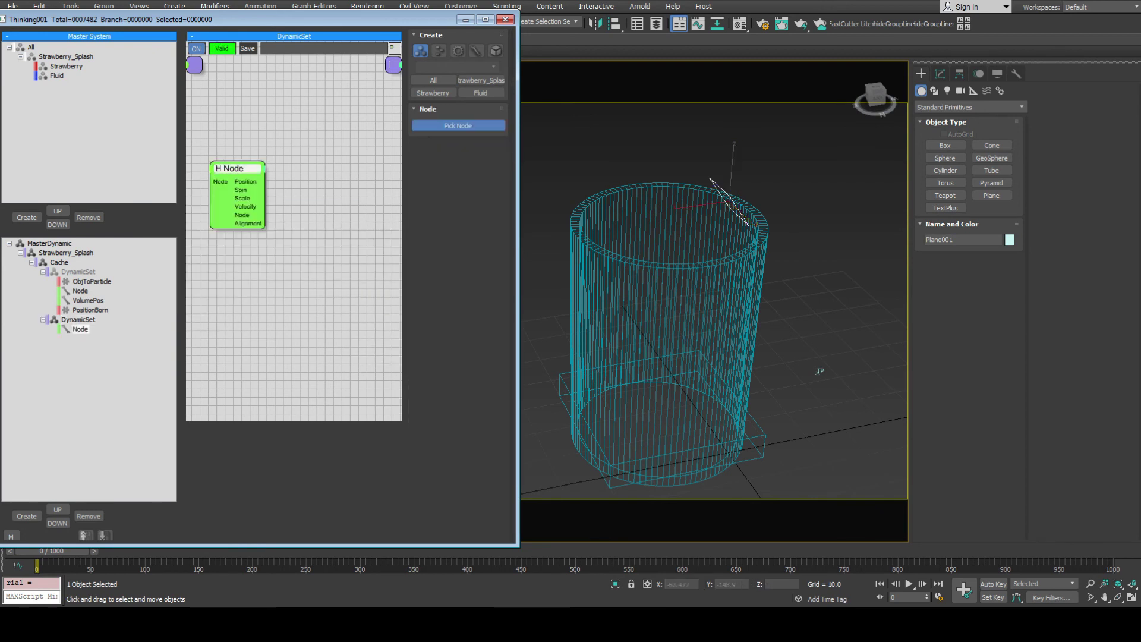
pyautogui.moveTo(231, 169); pyautogui.dragTo(198, 186)
pyautogui.doubleClick(199, 186)
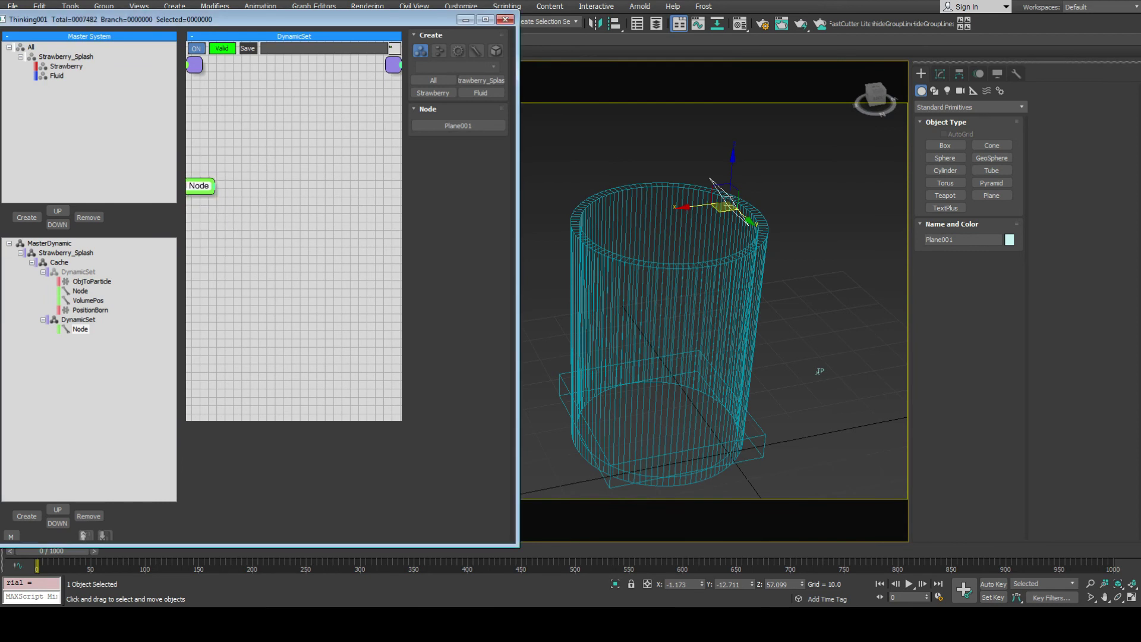
# Add a SurfacePos position helper and connect the Node helper's Node output to its Node input.
pyautogui.click(211, 186)
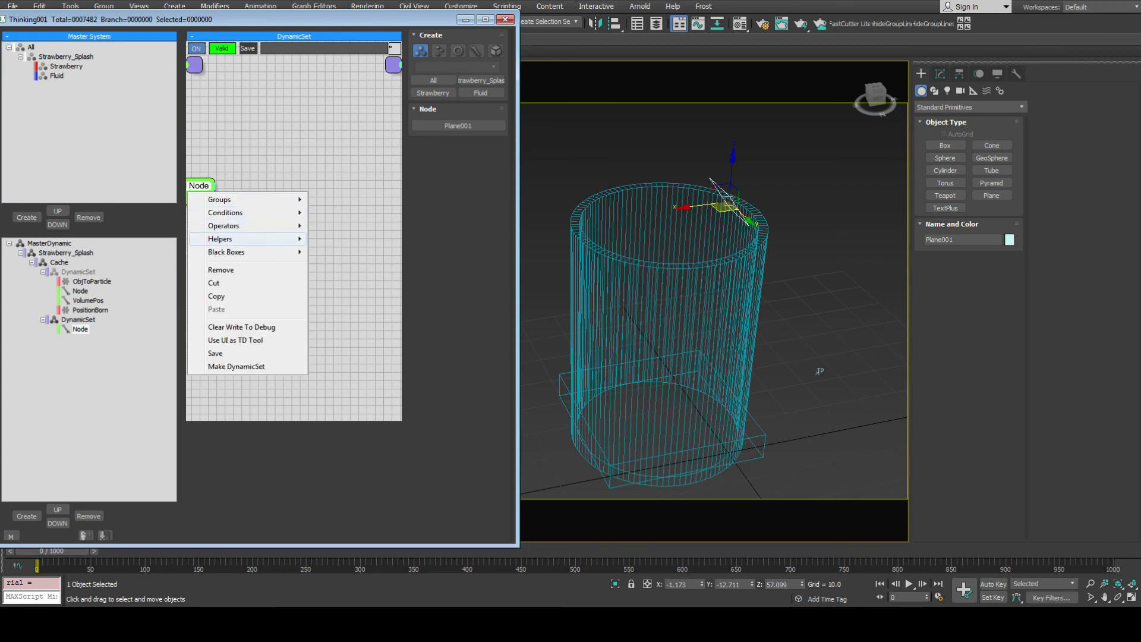
pyautogui.moveTo(248, 238)
pyautogui.moveTo(351, 278)
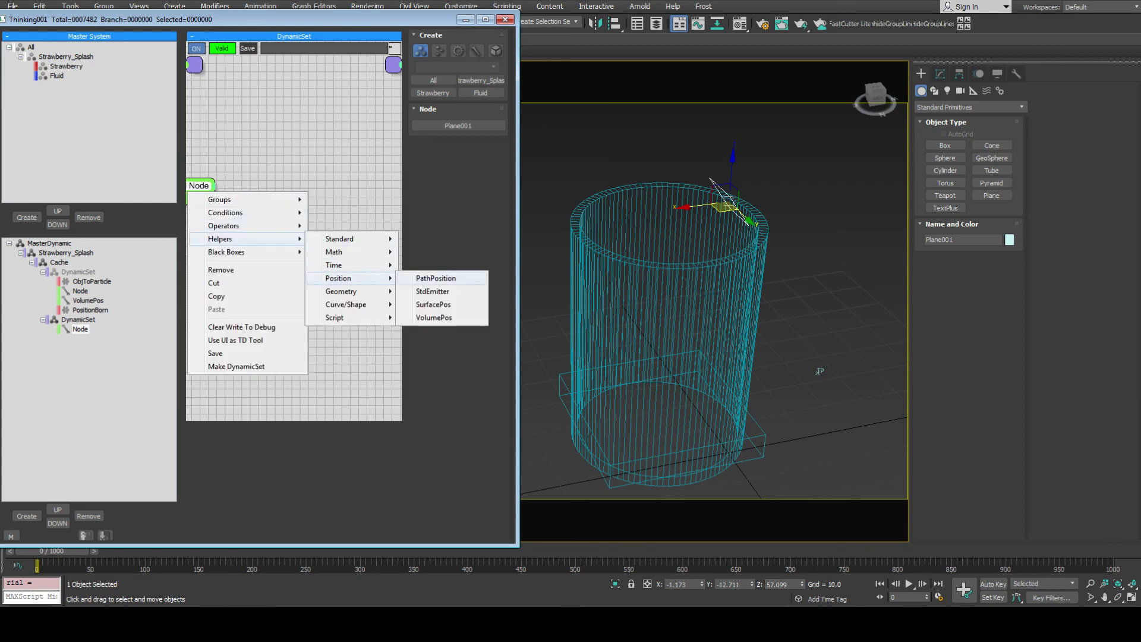
pyautogui.press('Down')
pyautogui.press('Down')
pyautogui.press('Return')
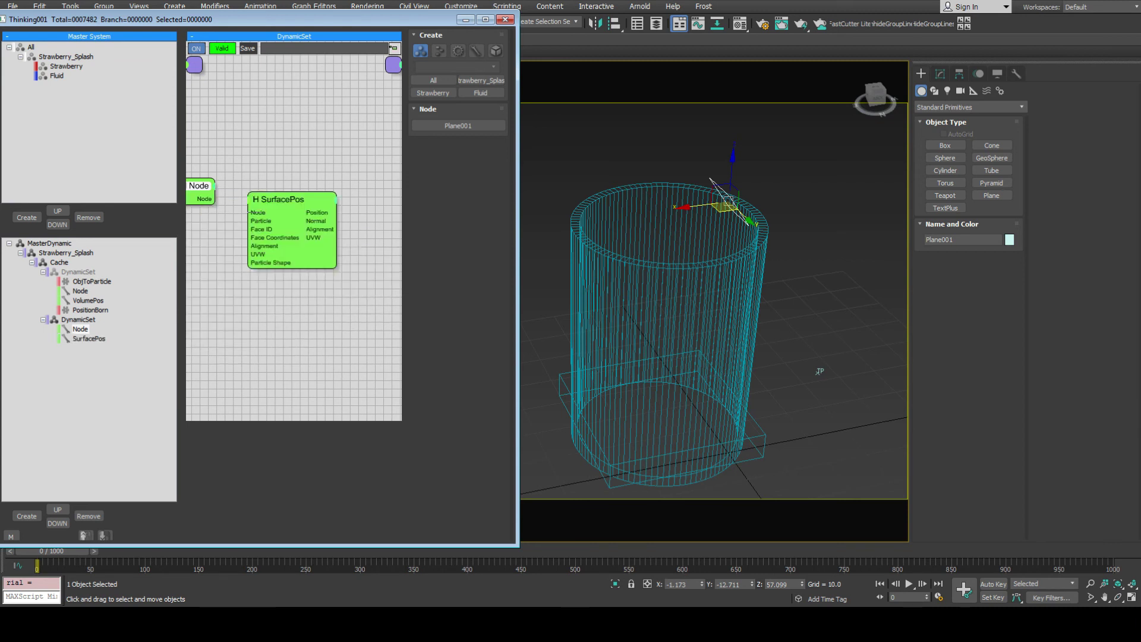
pyautogui.moveTo(250, 212); pyautogui.dragTo(205, 198)
# Add a PositionBorn generator operator and connect the SurfacePos Position output to its Position input.
pyautogui.moveTo(305, 154); pyautogui.dragTo(189, 176, button='middle')
pyautogui.rightClick(190, 176)
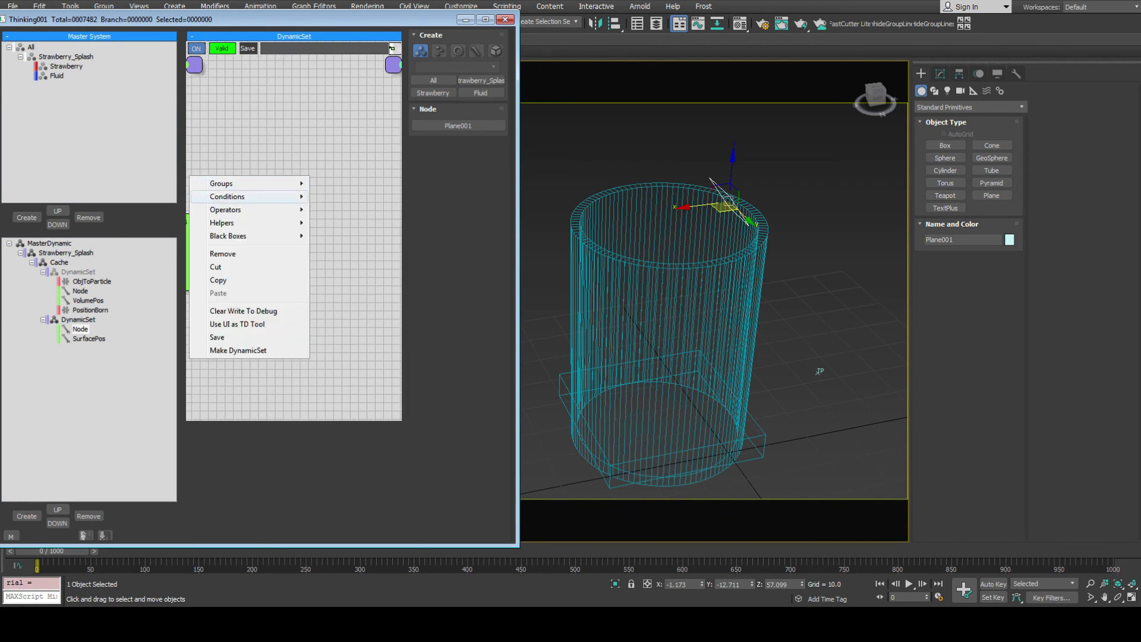
pyautogui.press('Down')
pyautogui.press('Right')
pyautogui.press('Down')
pyautogui.press('Down')
pyautogui.press('Right')
pyautogui.press('Down')
pyautogui.press('Down')
pyautogui.press('Down')
pyautogui.press('Down')
pyautogui.press('Down')
pyautogui.press('Down')
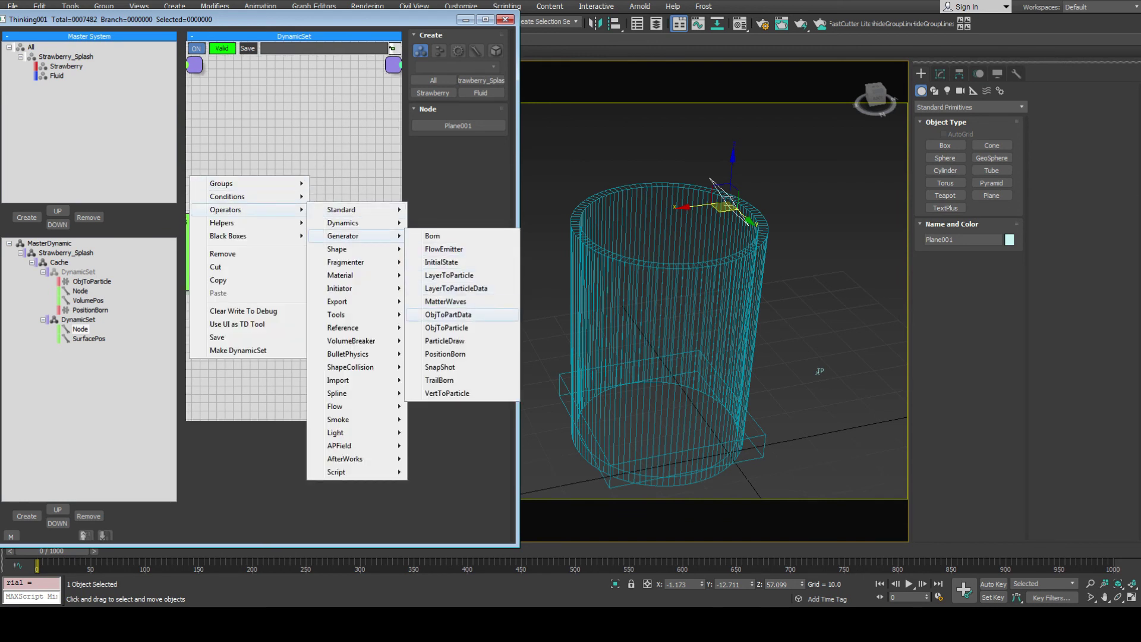
pyautogui.press('Up')
pyautogui.press('Up')
pyautogui.press('Up')
pyautogui.press('Up')
pyautogui.press('Up')
pyautogui.press('Down')
pyautogui.press('Down')
pyautogui.press('Down')
pyautogui.press('Down')
pyautogui.press('Down')
pyautogui.press('Down')
pyautogui.press('Down')
pyautogui.press('Down')
pyautogui.press('Return')
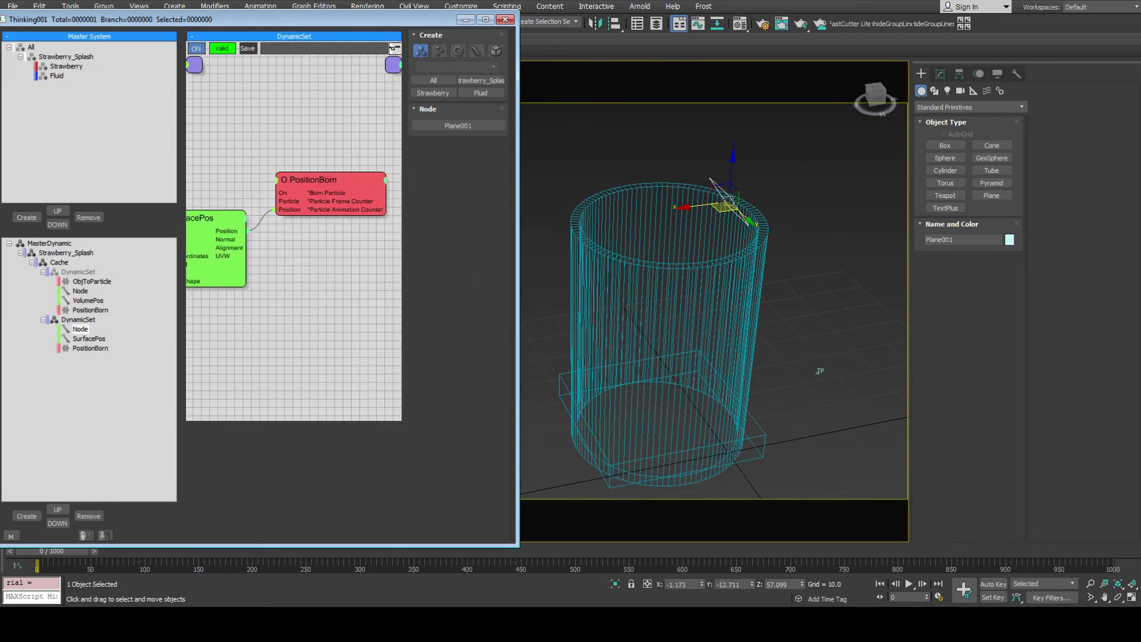
# Assign PositionBorn to the Fluid group and have it emit 5000 particles per second.
pyautogui.moveTo(330, 180); pyautogui.dragTo(343, 184)
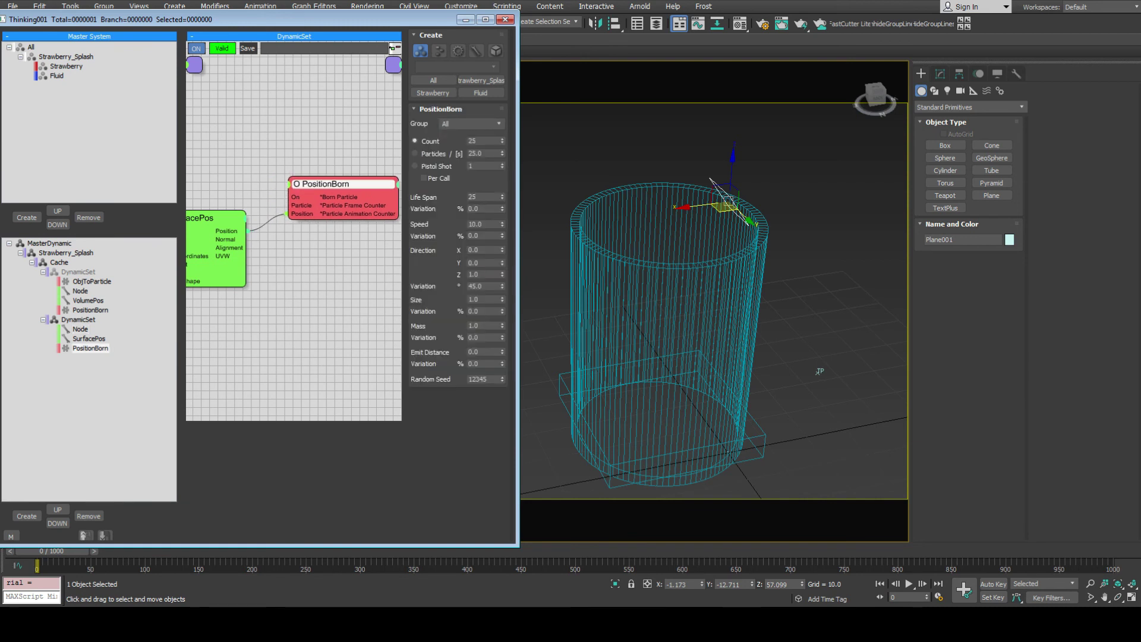
pyautogui.click(471, 124)
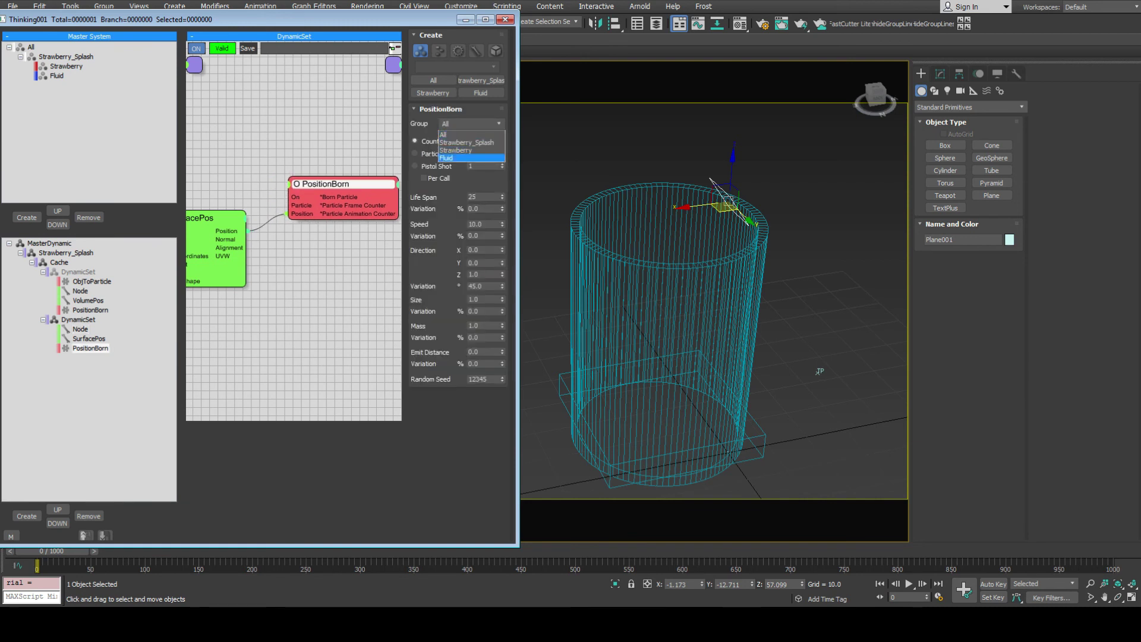
pyautogui.click(452, 158)
pyautogui.click(415, 154)
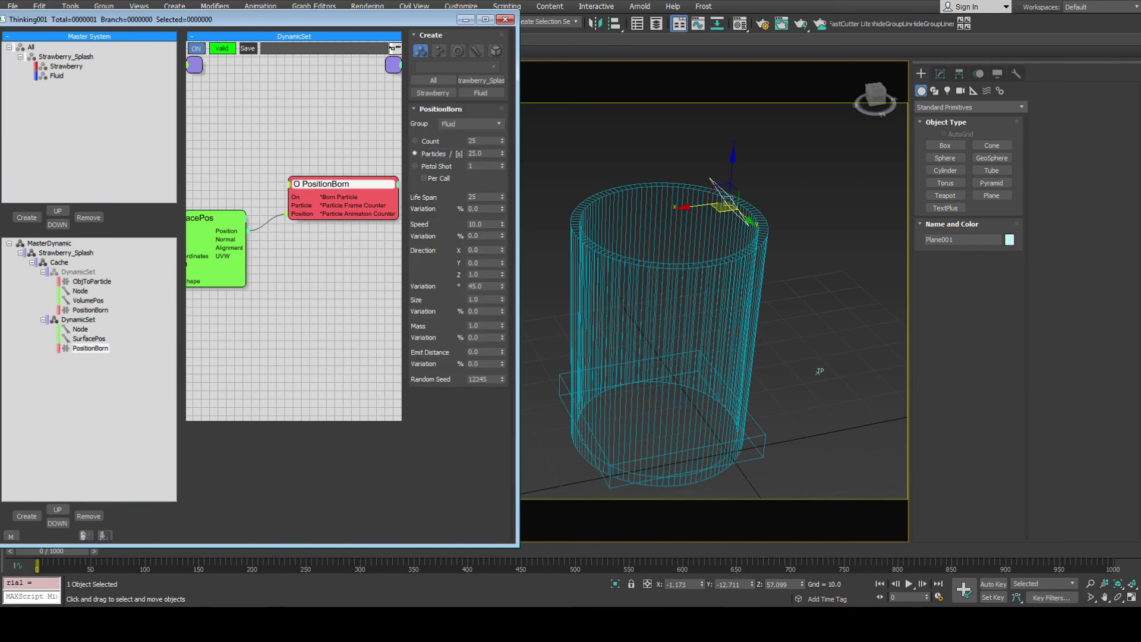
pyautogui.doubleClick(484, 154)
pyautogui.write('50')
pyautogui.press('Return')
# Set the PositionBorn life span to 5000 and the speed to 40.
pyautogui.doubleClick(483, 197)
pyautogui.write('5000')
pyautogui.press('Return')
pyautogui.doubleClick(483, 224)
pyautogui.write('40')
pyautogui.press('Return')
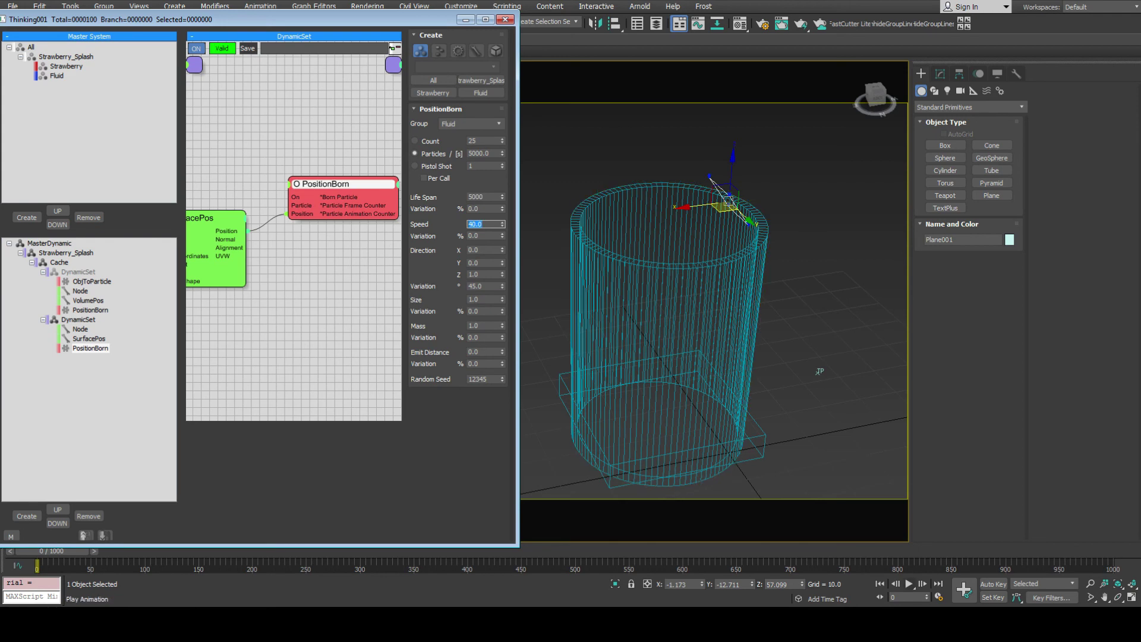
# Preview the fluid emission above the container and set the PositionBorn direction variation to 0.
pyautogui.click(908, 583)
pyautogui.click(908, 583)
pyautogui.moveTo(819, 371); pyautogui.dragTo(783, 523, button='middle')
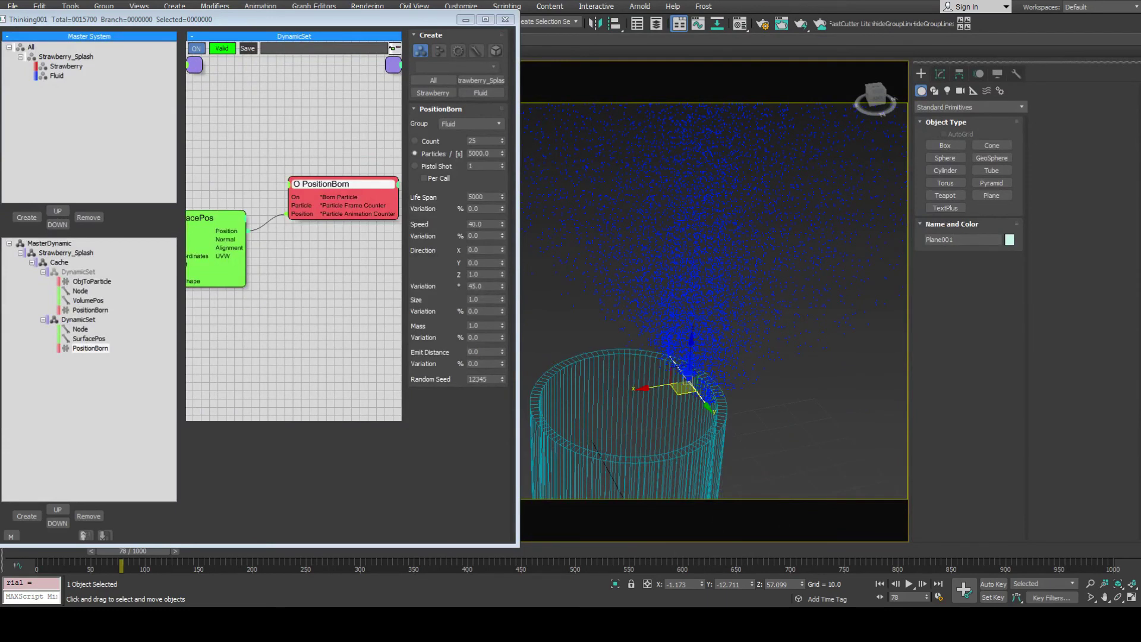
pyautogui.doubleClick(484, 286)
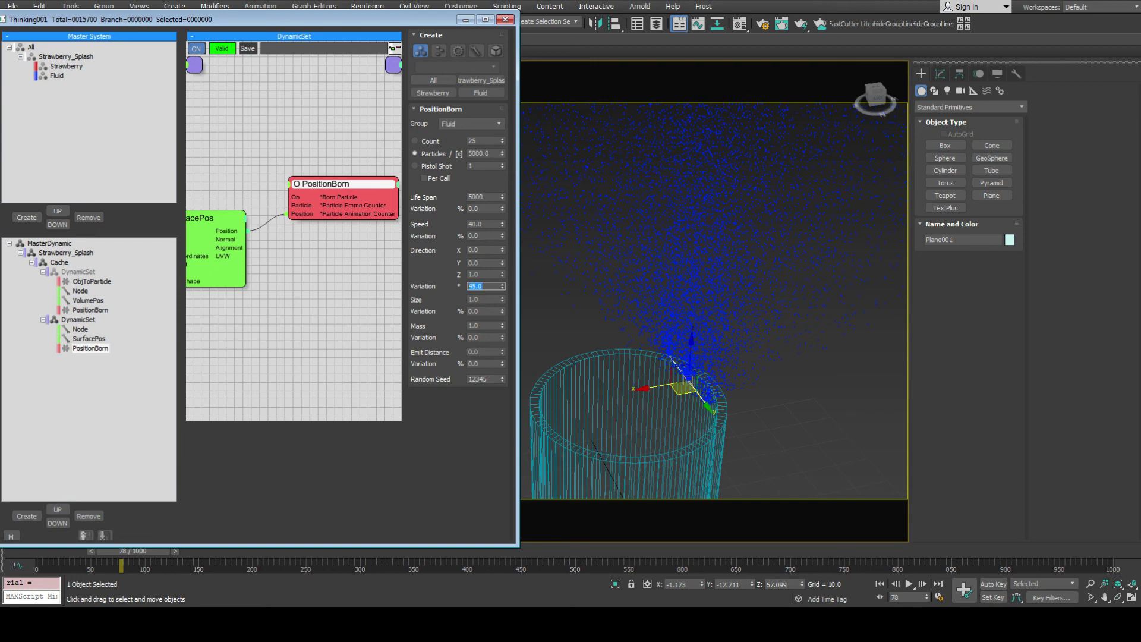
pyautogui.write('0')
pyautogui.press('Return')
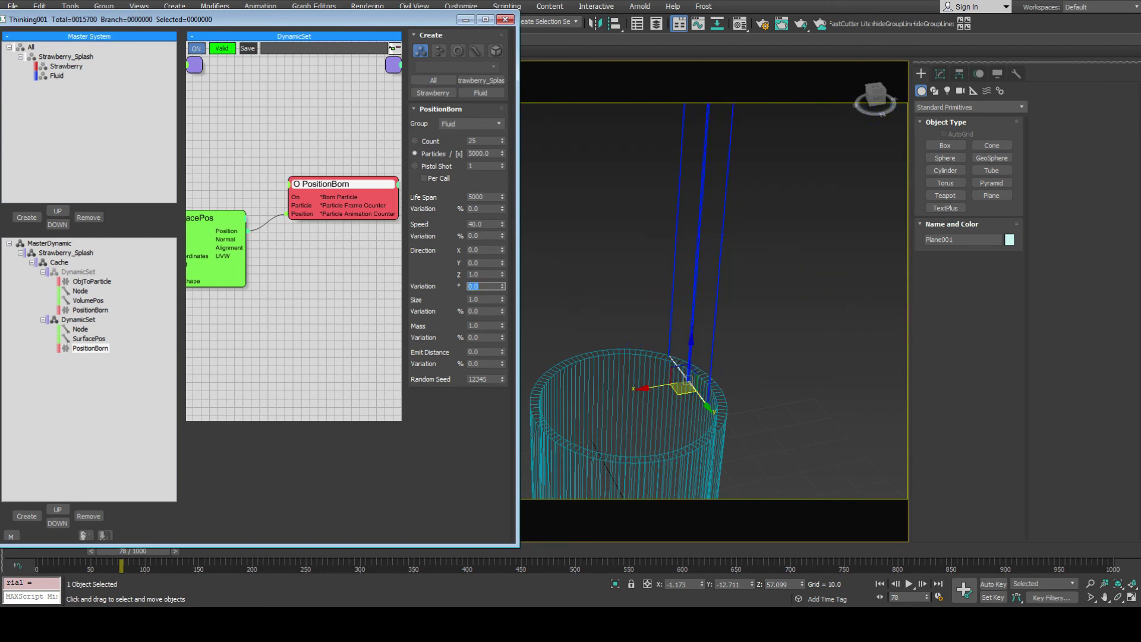
# Switch the SurfacePos emission mode from Vertex to Face.
pyautogui.moveTo(724, 362); pyautogui.dragTo(642, 315, button='middle')
pyautogui.keyDown('alt'); pyautogui.moveTo(754, 311); pyautogui.dragTo(742, 281, button='middle'); pyautogui.keyUp('alt')
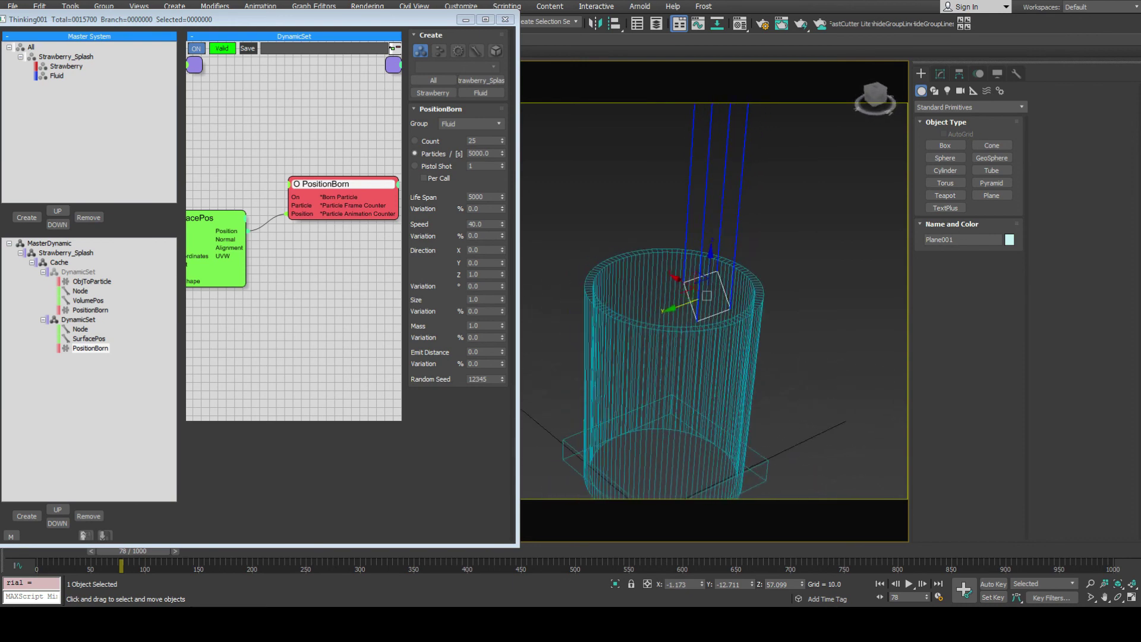
pyautogui.scroll(3, 742, 281)
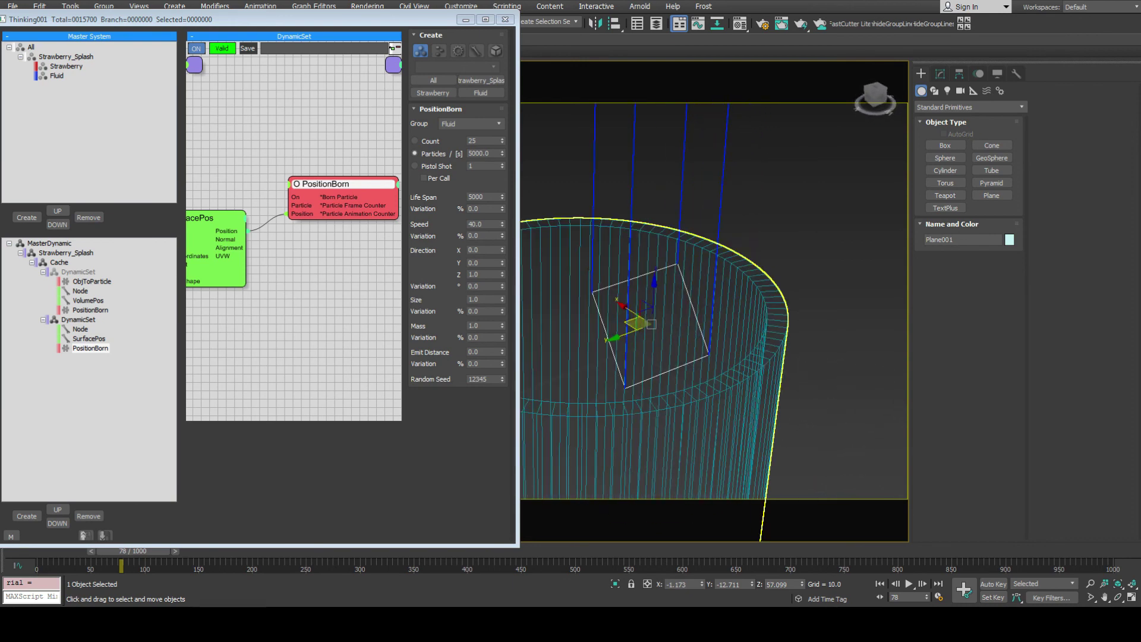
pyautogui.moveTo(564, 487); pyautogui.dragTo(687, 488, button='middle')
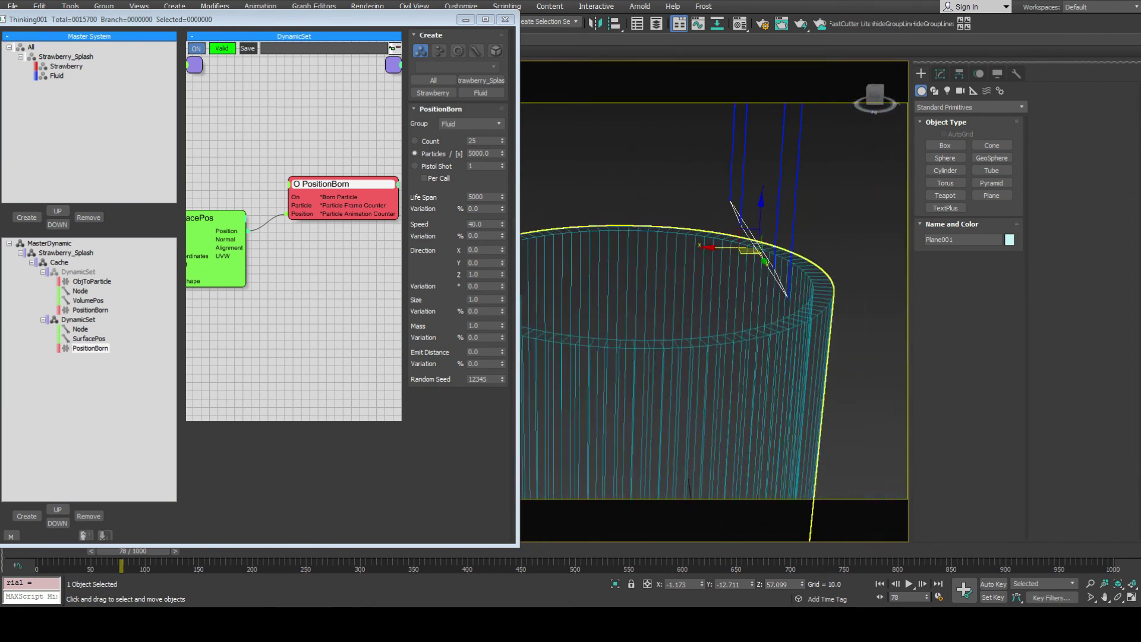
pyautogui.click(215, 249)
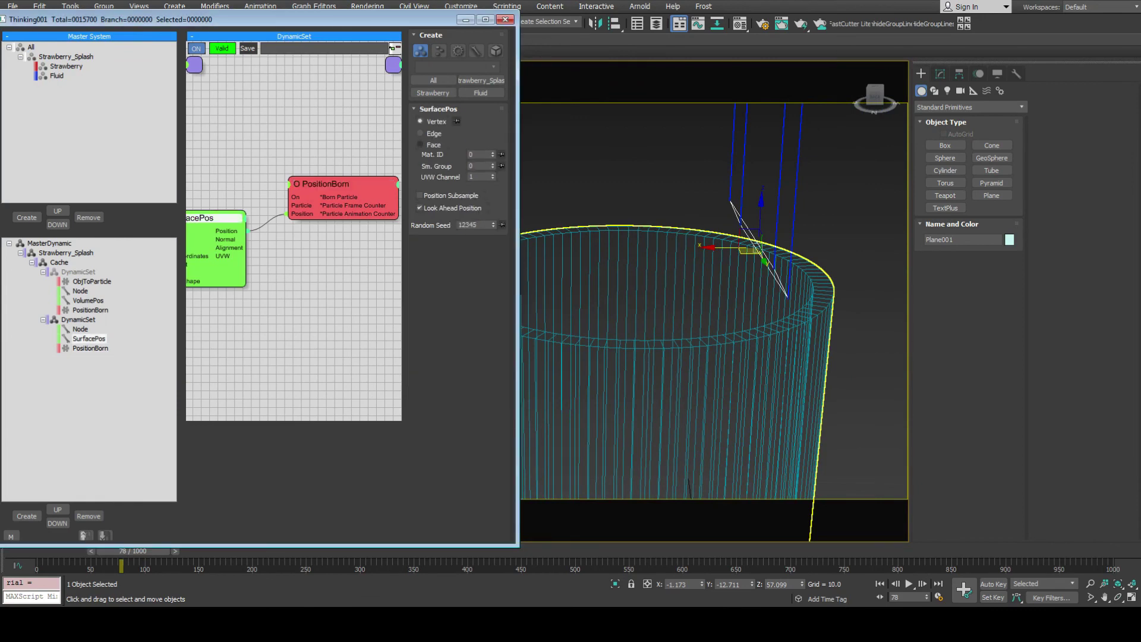
pyautogui.moveTo(701, 356); pyautogui.dragTo(613, 502, button='middle')
pyautogui.scroll(-3, 653, 387)
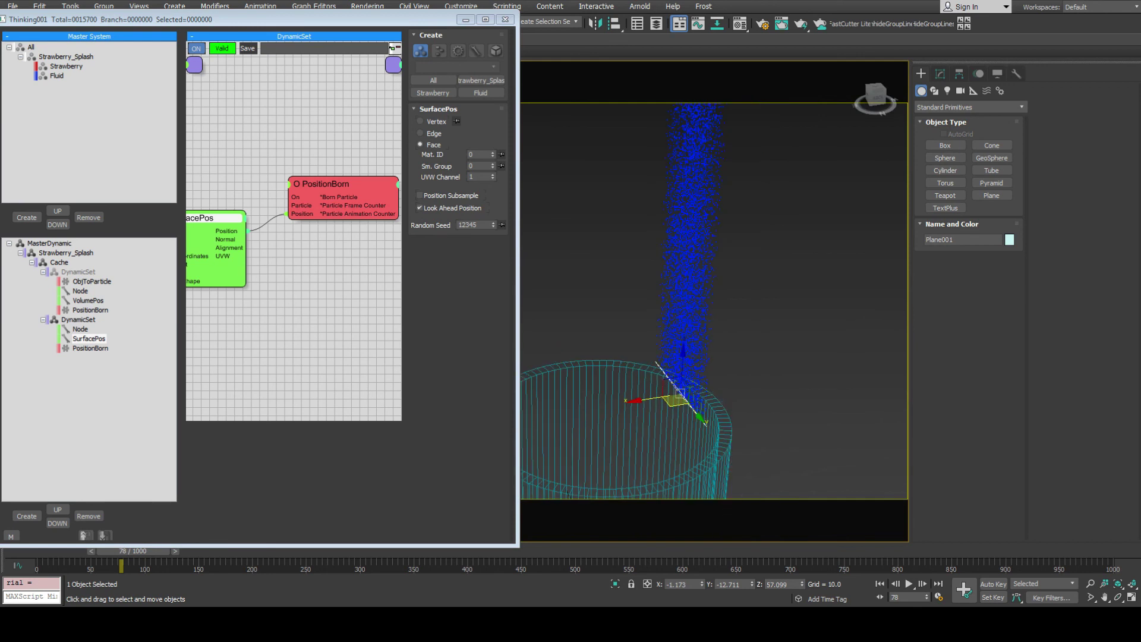
# Review the MasterDynamic and PositionBorn settings and replay the fluid emission from frame 0.
pyautogui.click(49, 243)
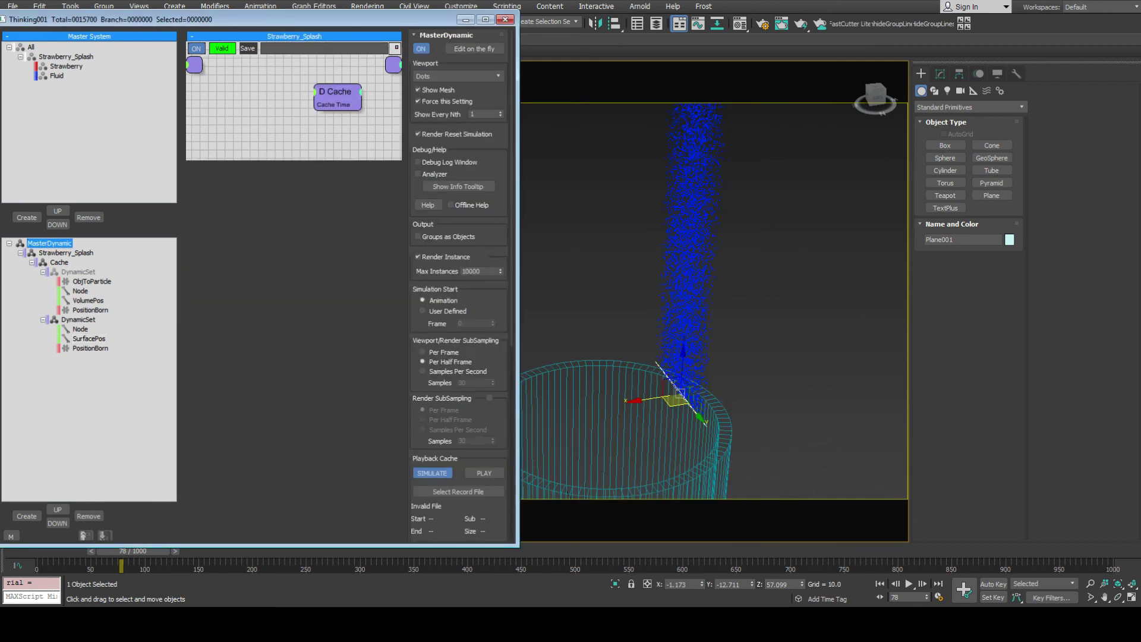
pyautogui.moveTo(713, 297); pyautogui.dragTo(711, 277, button='middle')
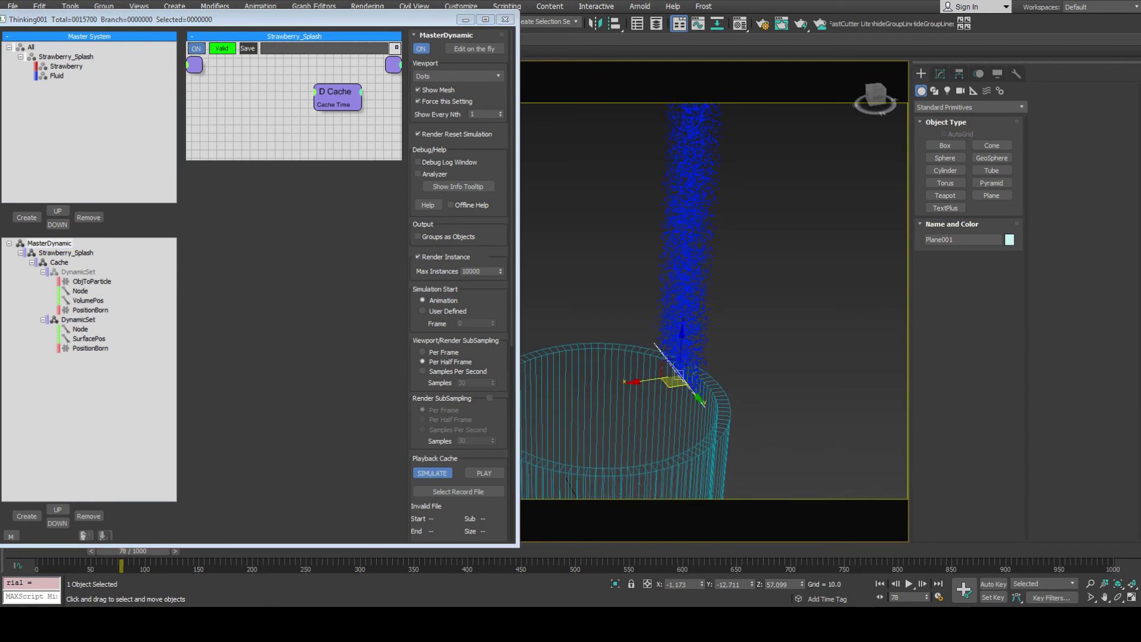
pyautogui.click(89, 348)
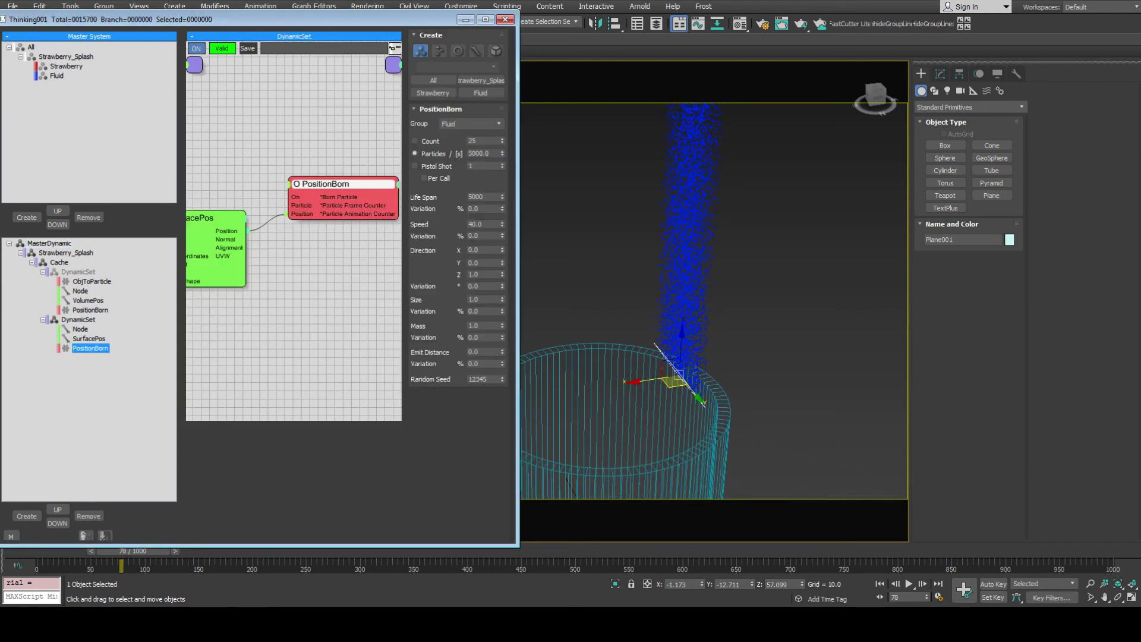
pyautogui.doubleClick(470, 154)
pyautogui.moveTo(713, 297); pyautogui.dragTo(714, 334, button='middle')
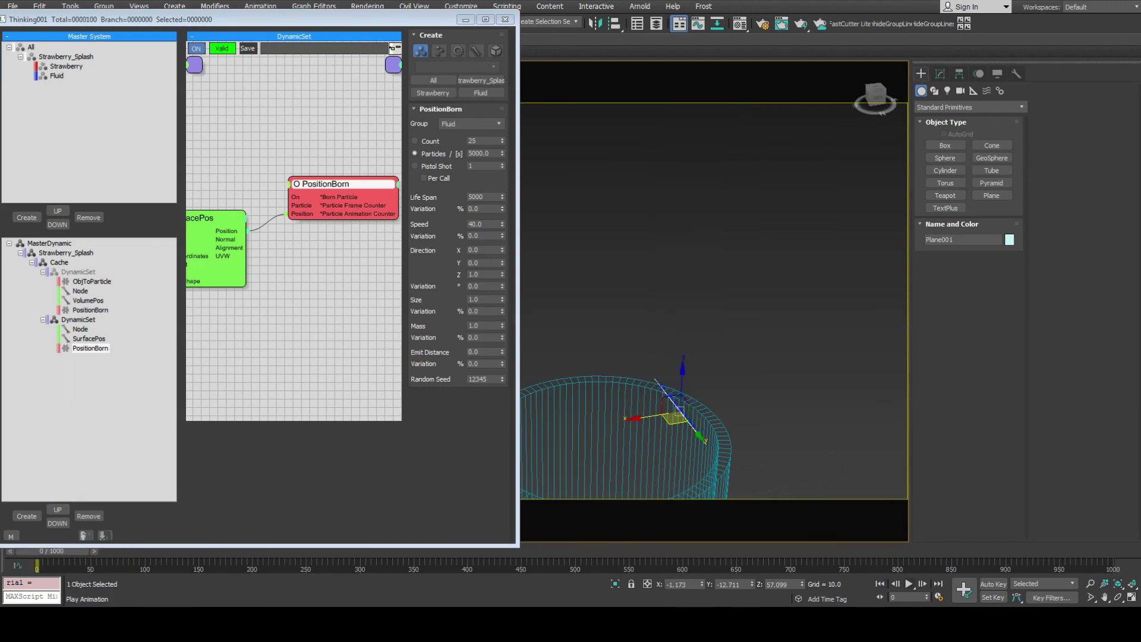
pyautogui.keyDown('alt'); pyautogui.moveTo(761, 450); pyautogui.dragTo(796, 420, button='middle'); pyautogui.keyUp('alt')
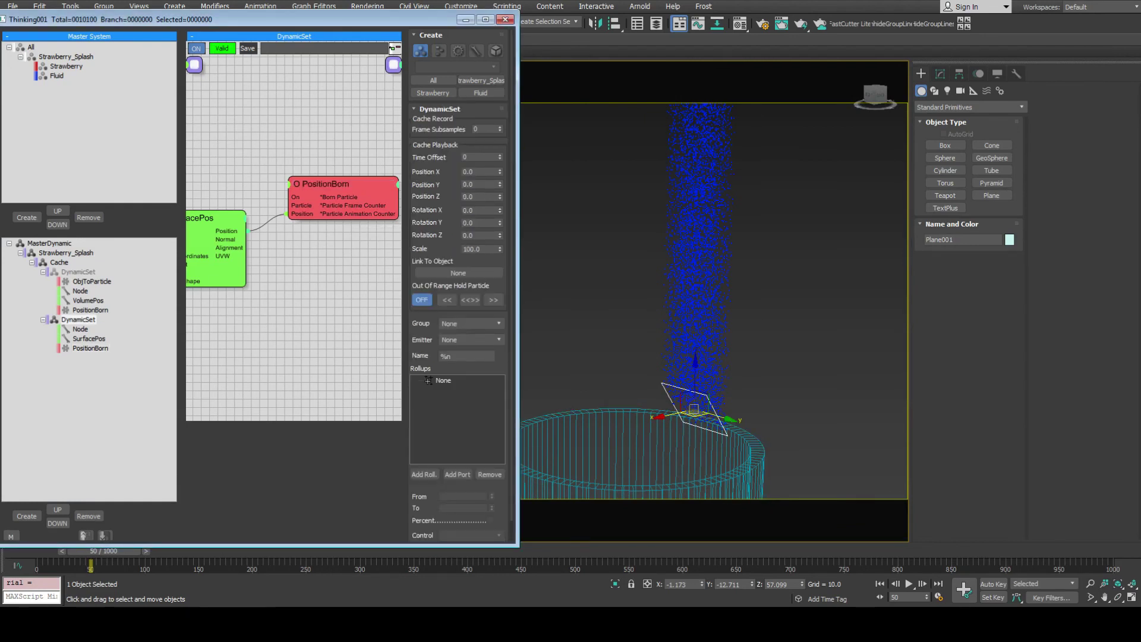
# Add a Direction input to PositionBorn and connect the SurfacePos Normal output to it.
pyautogui.click(288, 184)
pyautogui.click(285, 257)
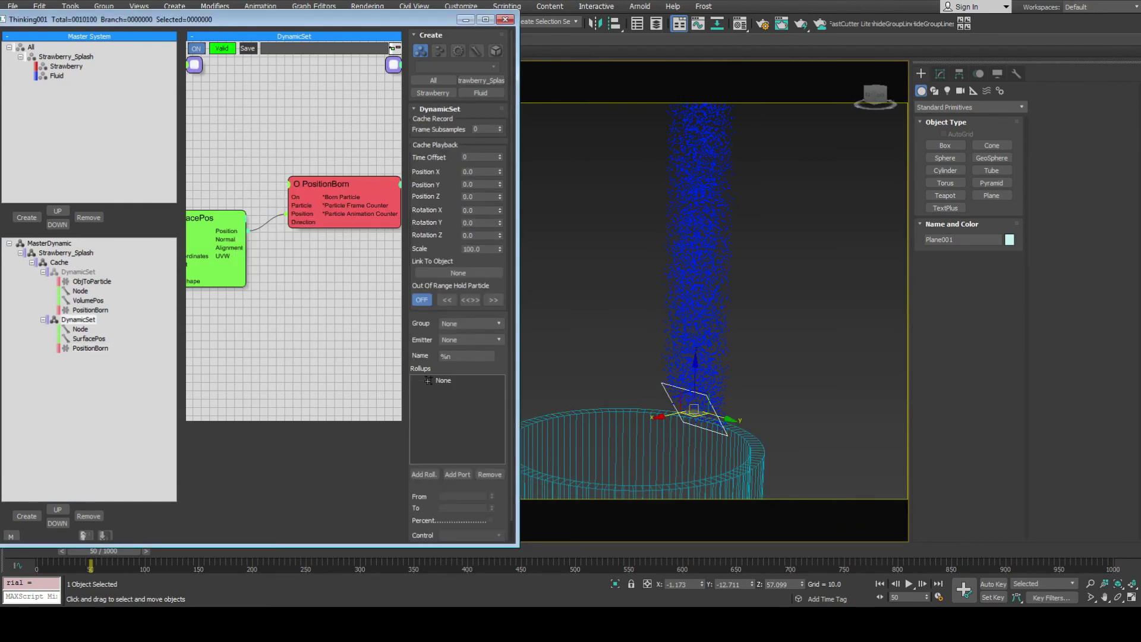
pyautogui.moveTo(247, 239); pyautogui.dragTo(287, 222)
# Play the simulation from frame 0 and examine the fluid stream's direction against the container in perspective and front views.
pyautogui.click(879, 583)
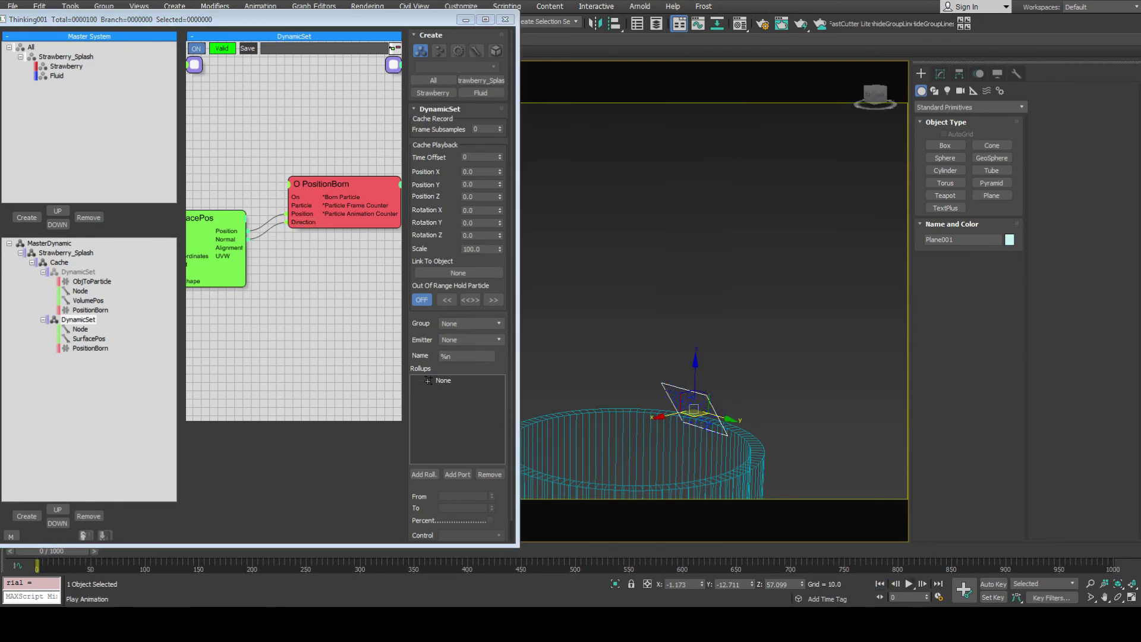
pyautogui.click(909, 583)
pyautogui.click(908, 583)
pyautogui.keyDown('alt'); pyautogui.moveTo(701, 356); pyautogui.dragTo(760, 344, button='middle'); pyautogui.keyUp('alt')
pyautogui.scroll(-5, 707, 371)
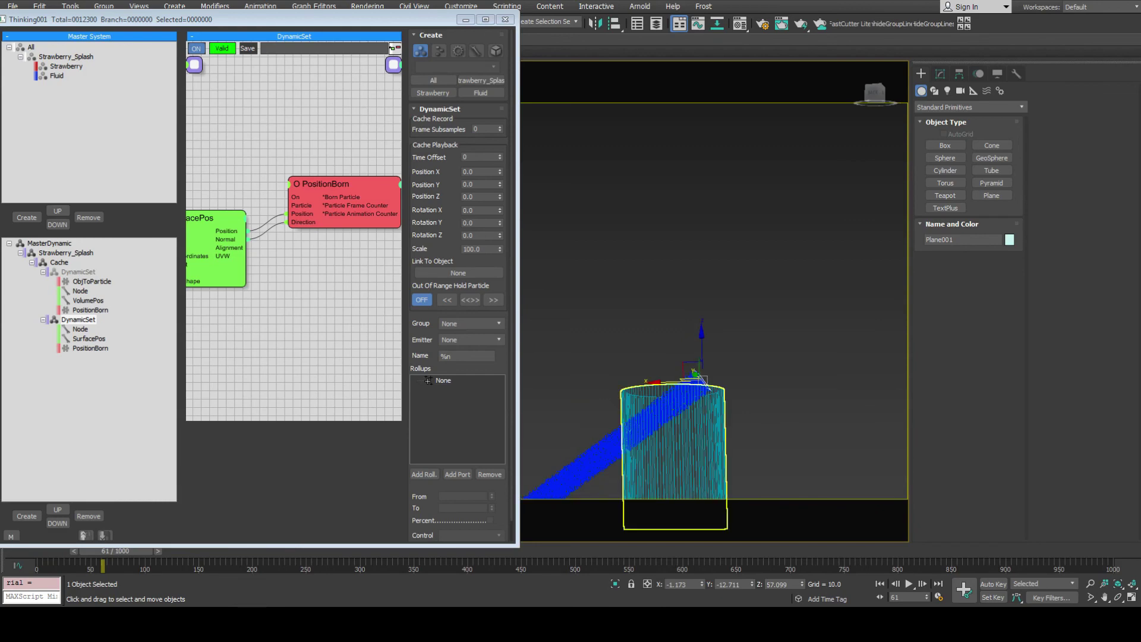
pyautogui.keyDown('alt'); pyautogui.moveTo(713, 381); pyautogui.dragTo(822, 419, button='middle'); pyautogui.keyUp('alt')
pyautogui.press('f')
pyautogui.scroll(-6, 711, 355)
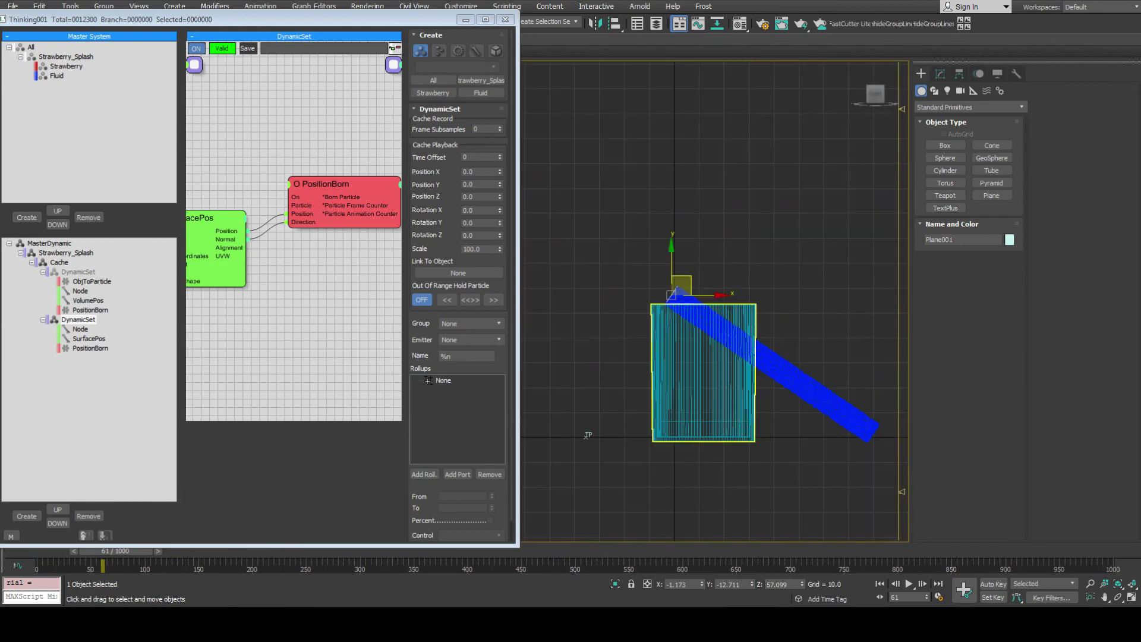
pyautogui.scroll(4, 733, 355)
pyautogui.moveTo(734, 355); pyautogui.dragTo(687, 357, button='middle')
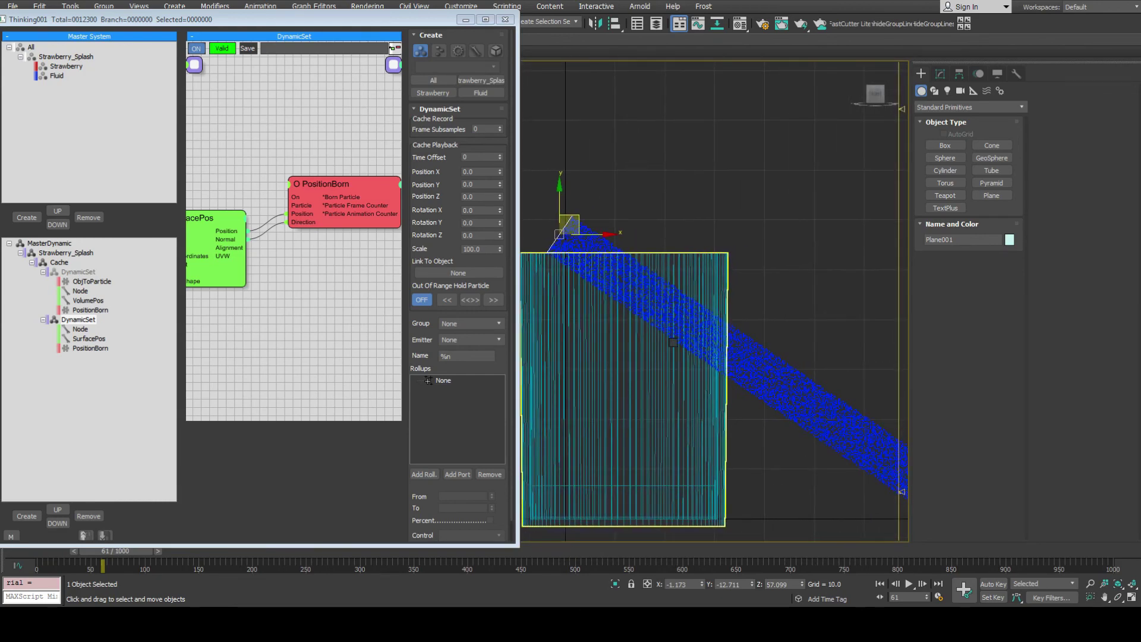
# Replay the fluid stream in the back view, then return the timeline to frame 0.
pyautogui.press('k')
pyautogui.scroll(-2, 725, 515)
pyautogui.moveTo(725, 515); pyautogui.dragTo(857, 454, button='middle')
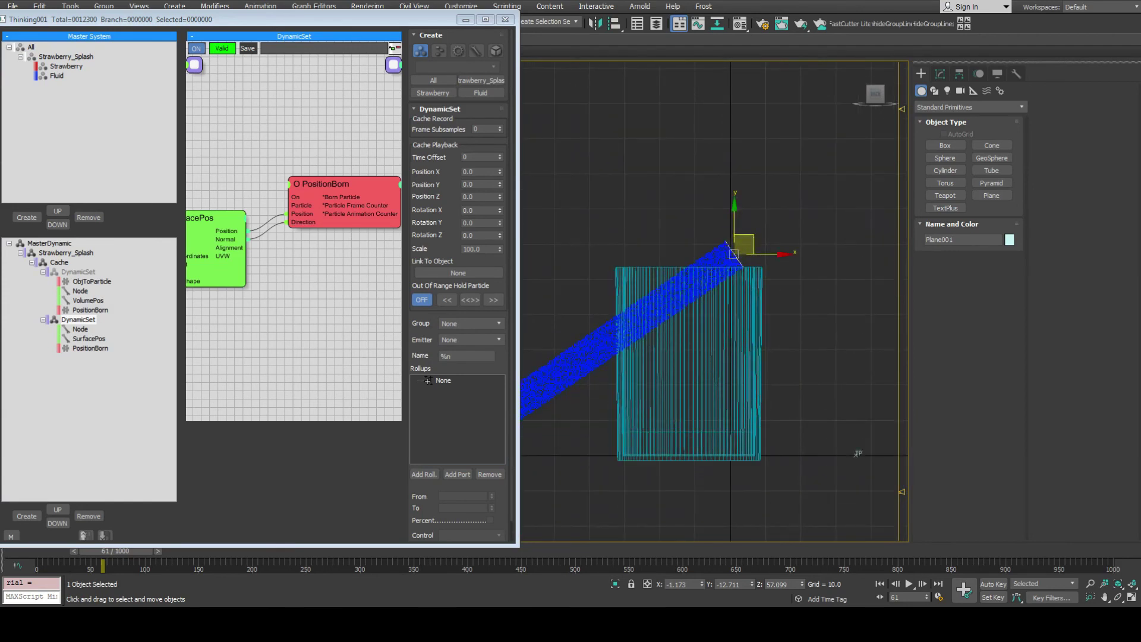
pyautogui.press('Home')
pyautogui.press('/')
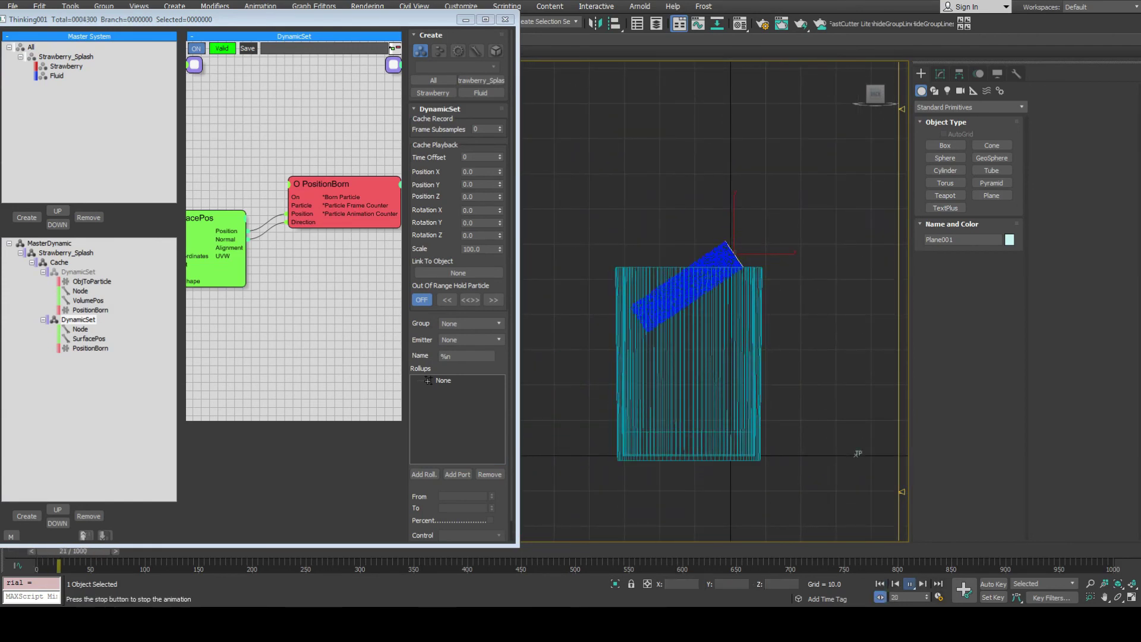
pyautogui.press('/')
pyautogui.press('Home')
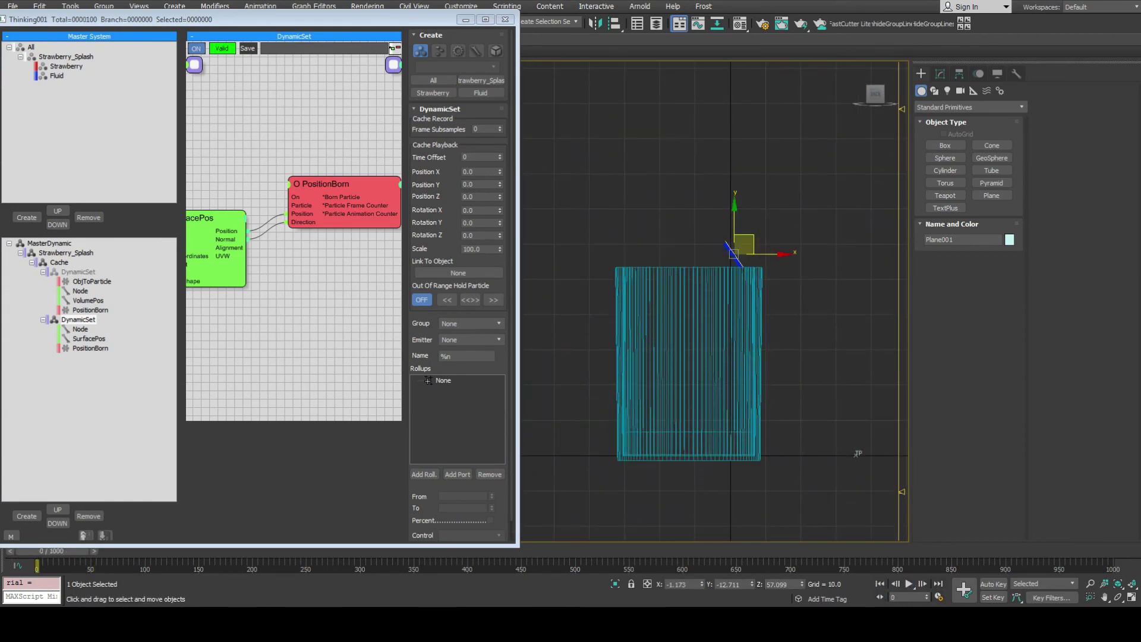
# Create a new DynamicSet under Cache and place the Fluid group node in it.
pyautogui.click(59, 262)
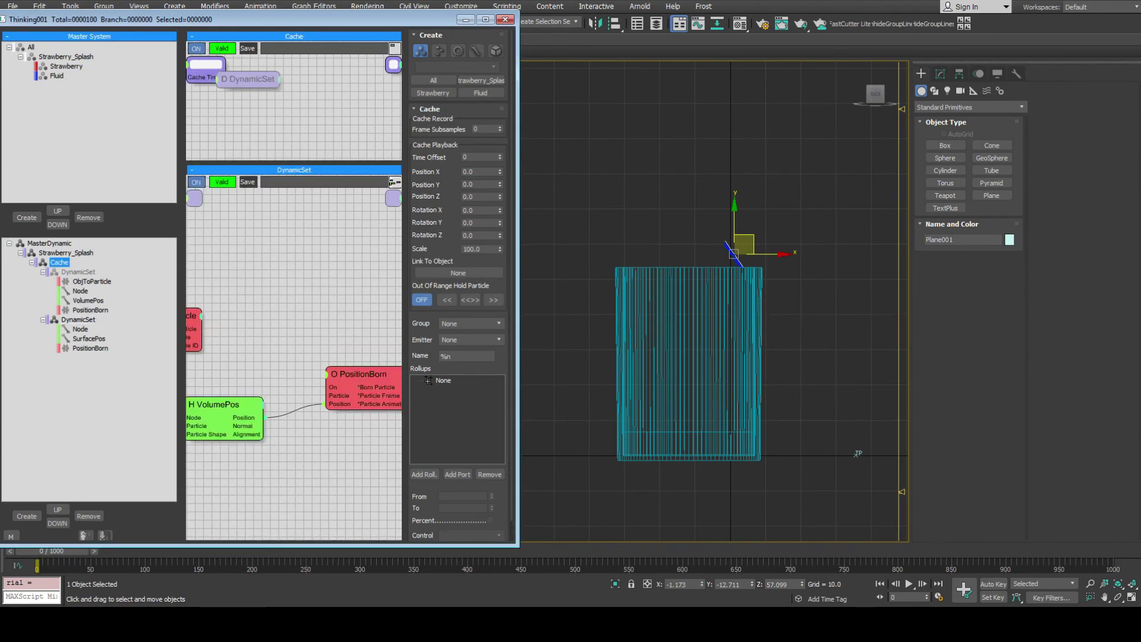
pyautogui.click(26, 515)
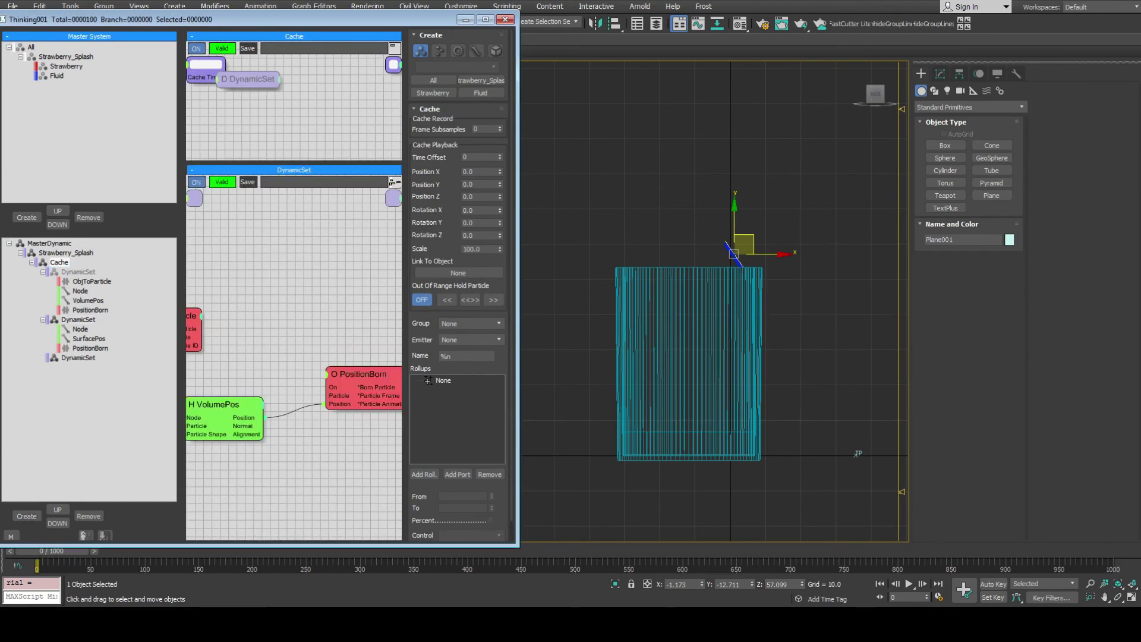
pyautogui.click(78, 357)
pyautogui.moveTo(293, 160); pyautogui.dragTo(293, 348)
pyautogui.click(481, 93)
pyautogui.click(202, 152)
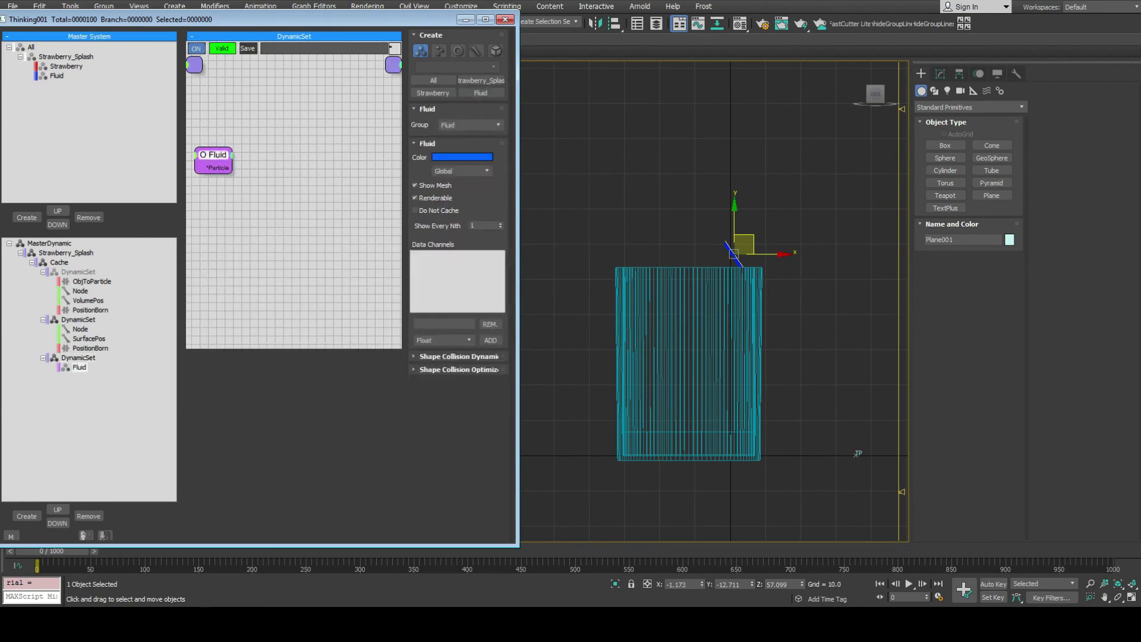
# Add a Force operator beside the Fluid node and connect Fluid's Particle output to Force's Particle input.
pyautogui.rightClick(219, 154)
pyautogui.moveTo(280, 187)
pyautogui.moveTo(371, 201)
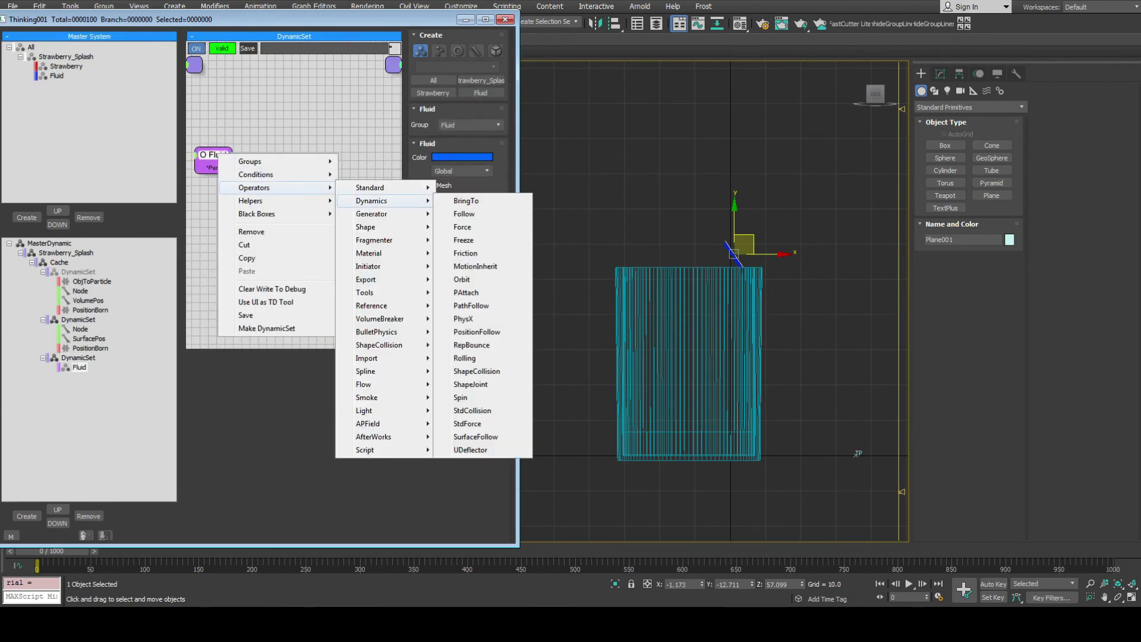
pyautogui.click(462, 227)
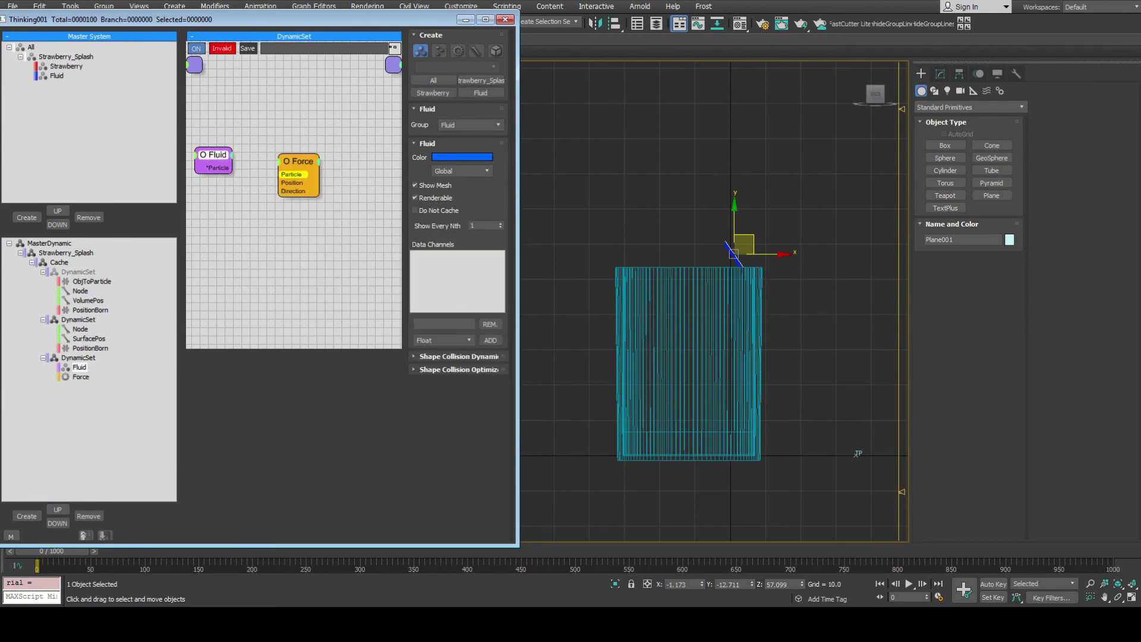
pyautogui.moveTo(291, 175)
pyautogui.mouseDown()
pyautogui.moveTo(217, 168)
pyautogui.moveTo(300, 153)
pyautogui.mouseUp()
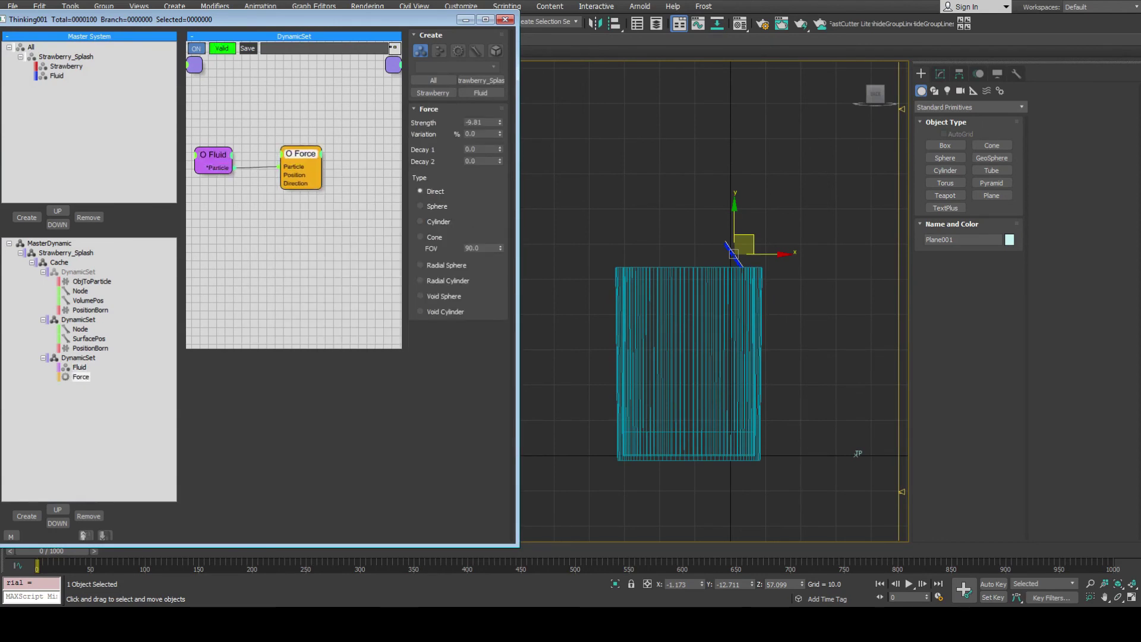
# Set the Force strength to -100 and play the simulation to check how the fluid falls.
pyautogui.doubleClick(476, 122)
pyautogui.write('-100')
pyautogui.press('Return')
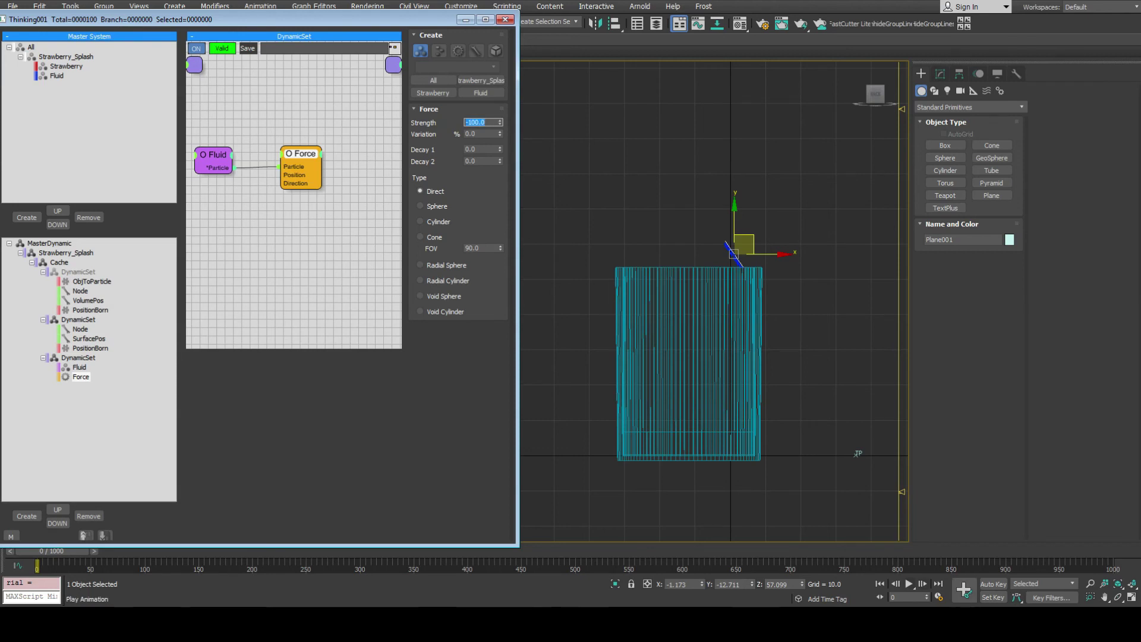
pyautogui.click(908, 583)
pyautogui.press('/')
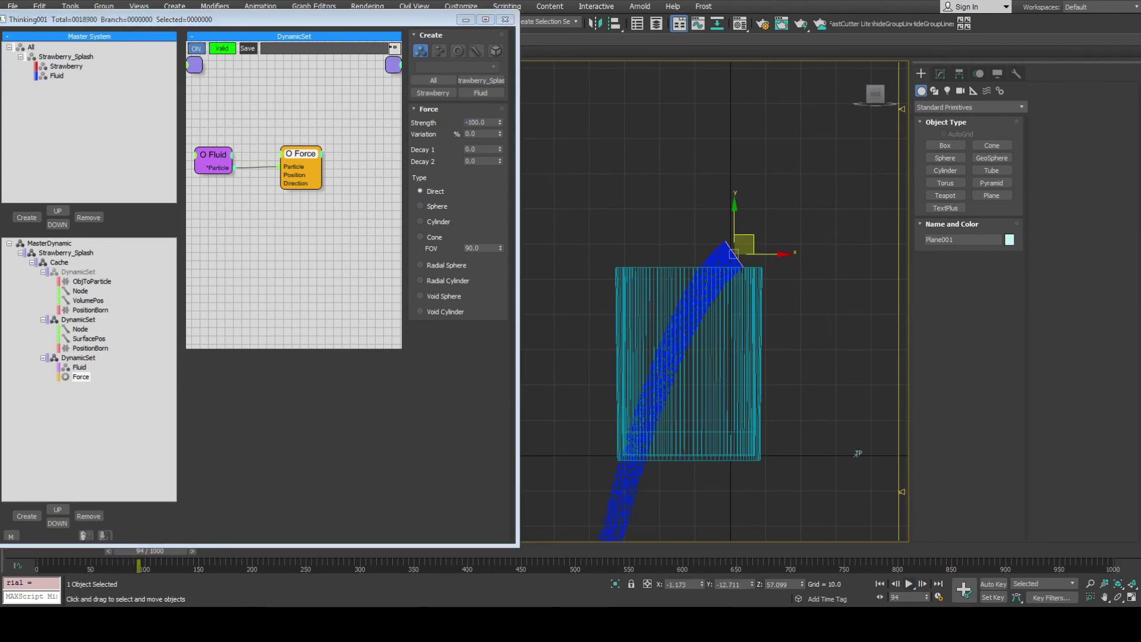
# Move the emitter plane Plane001 slightly outward toward the container's rim, to about X -3.334 and Z 57.425.
pyautogui.click(728, 250)
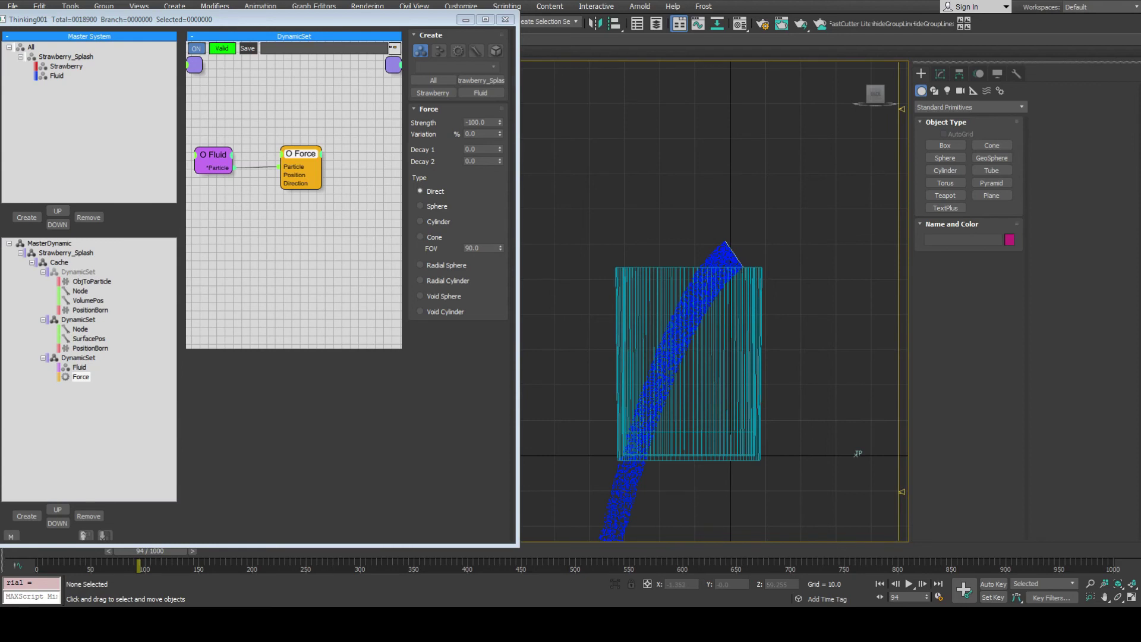
pyautogui.click(730, 251)
pyautogui.hotkey('ctrl', 'z')
pyautogui.hotkey('ctrl', 'z')
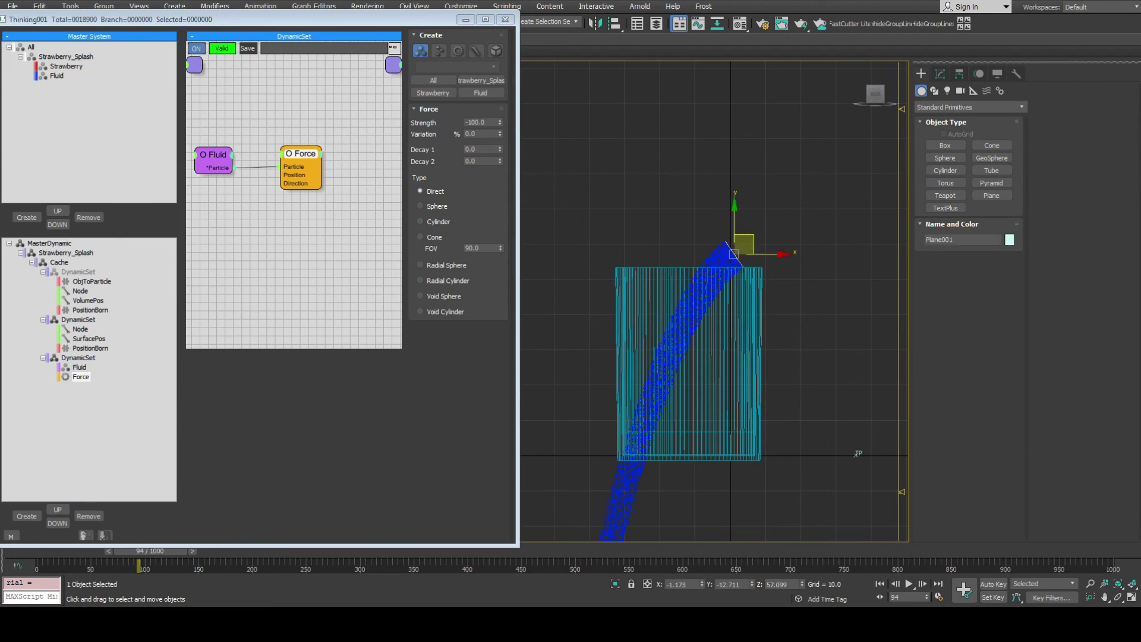
pyautogui.moveTo(744, 244); pyautogui.dragTo(752, 242)
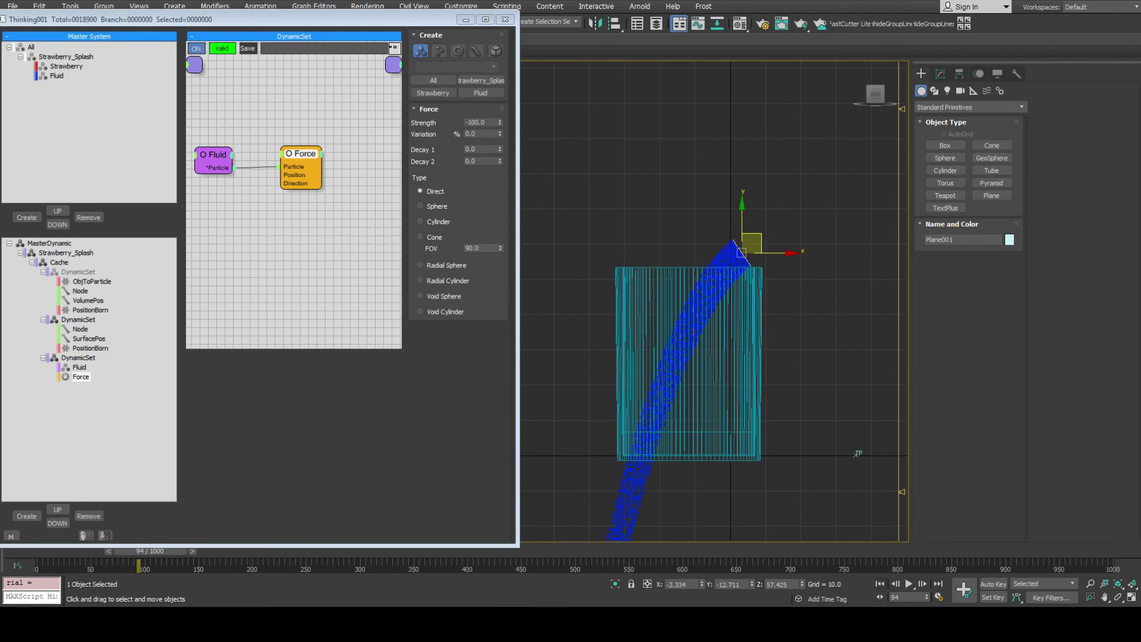
# Replay the fluid stream from frame 0 to check its fall into the container, and return to frame 0.
pyautogui.press('Home')
pyautogui.press('/')
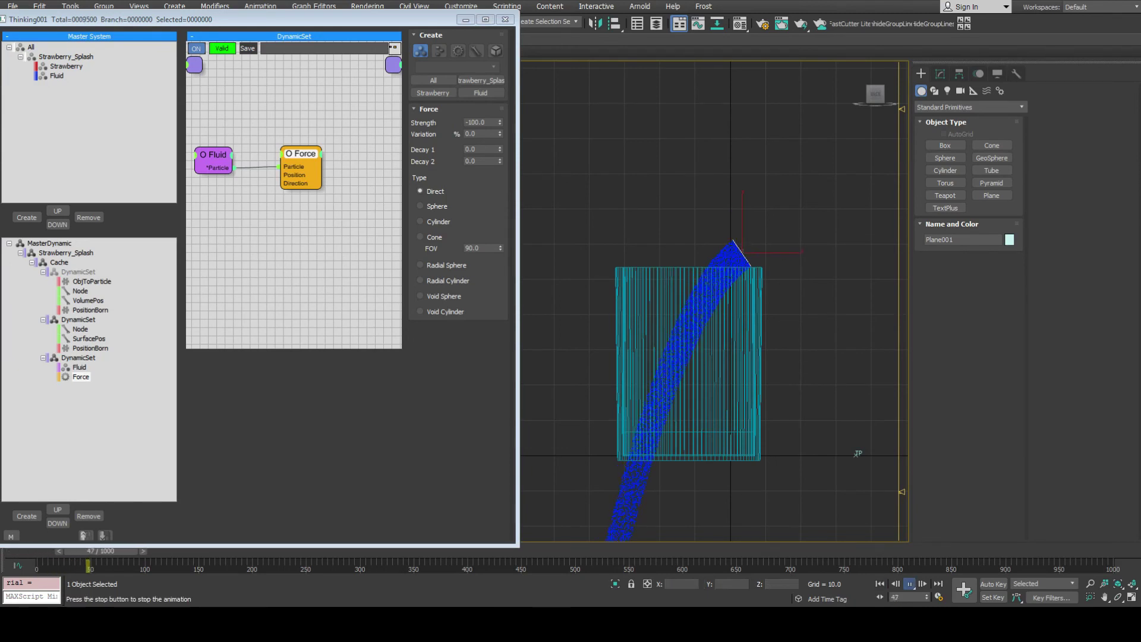
pyautogui.press('/')
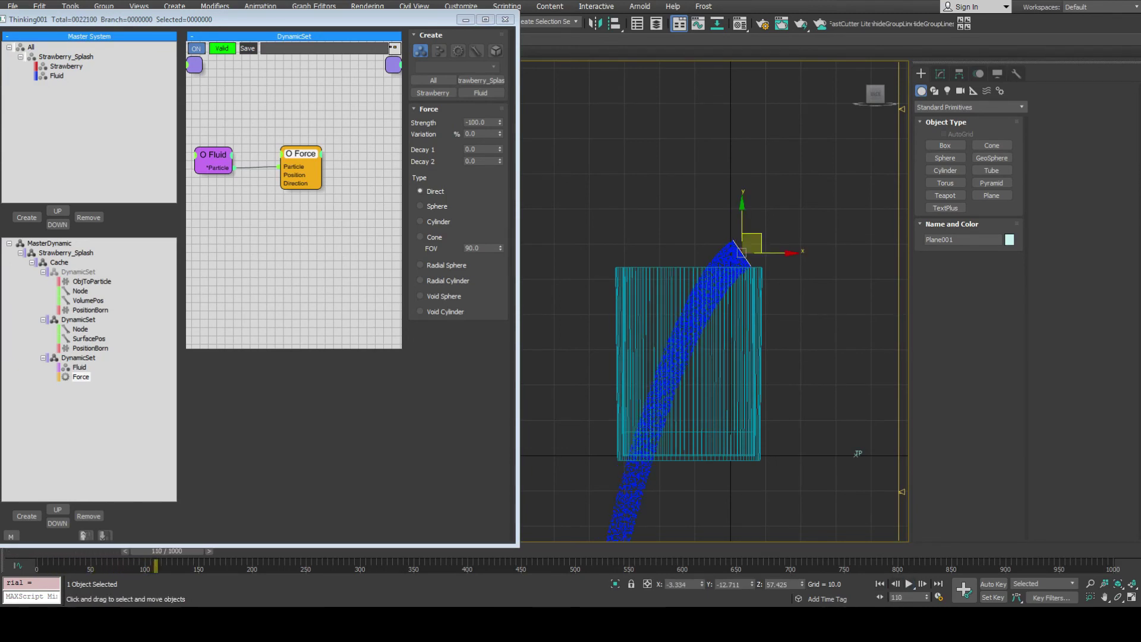
pyautogui.press('Home')
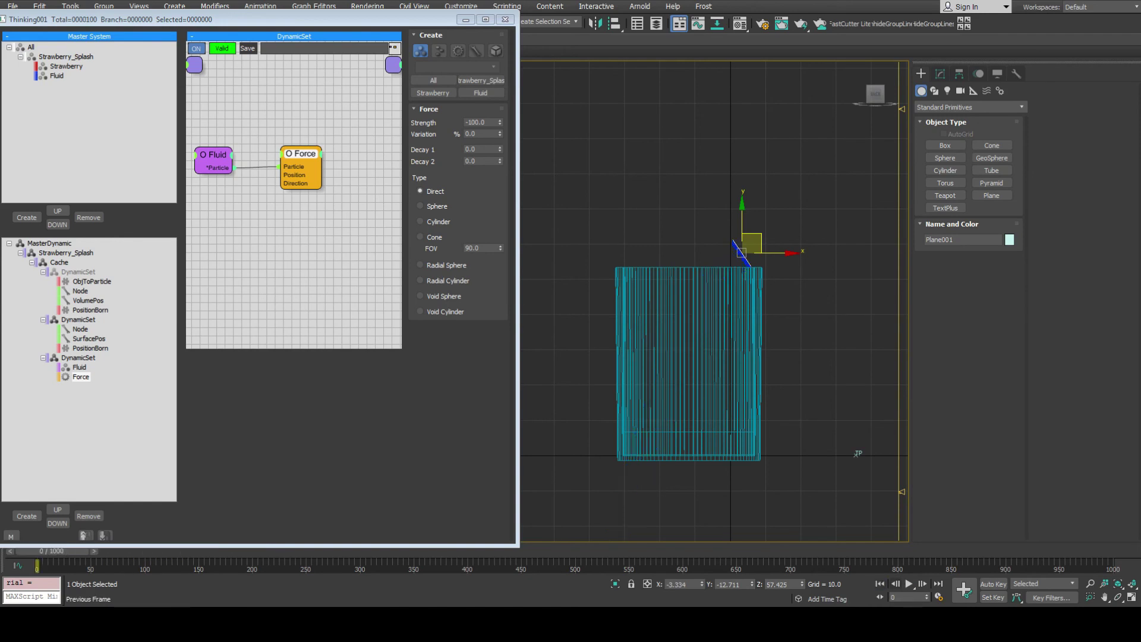
pyautogui.press('/')
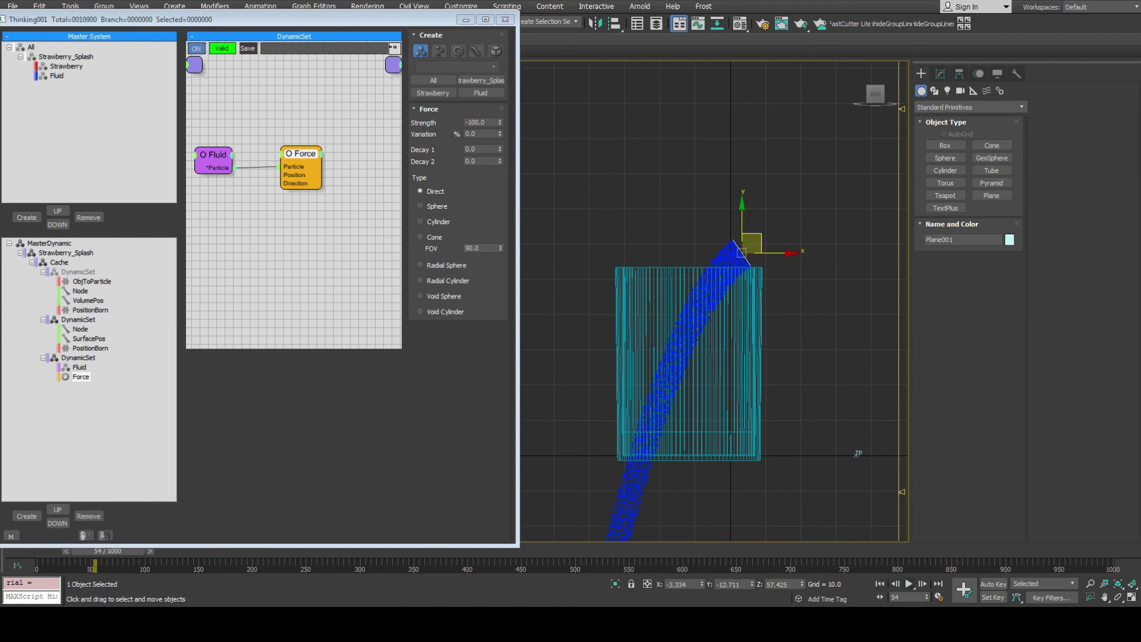
pyautogui.scroll(2, 768, 265)
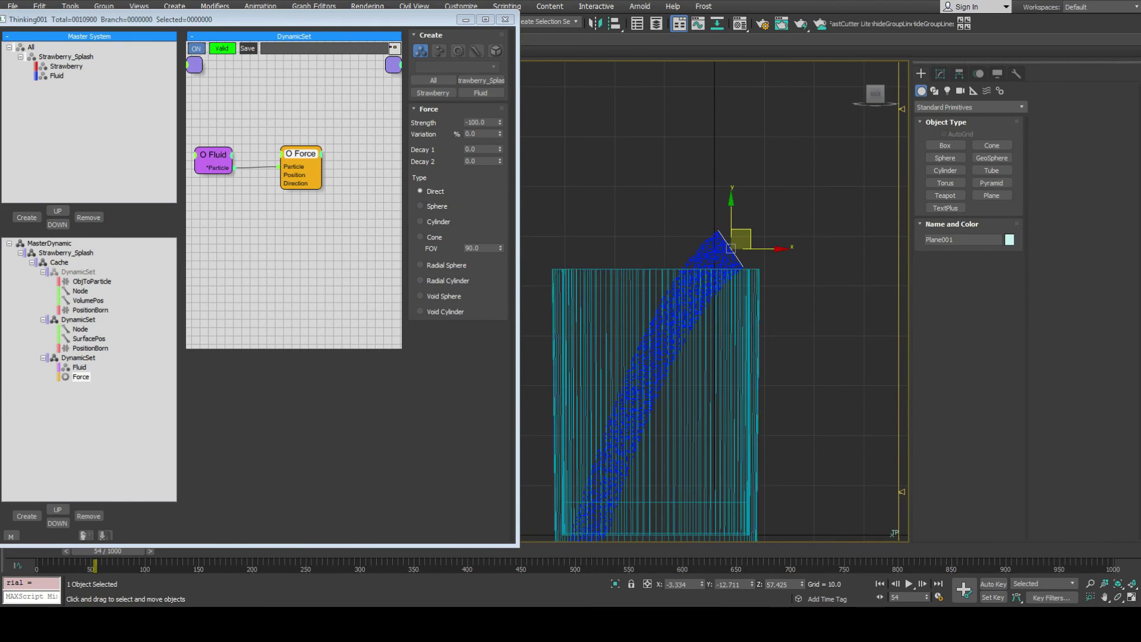
pyautogui.press('Home')
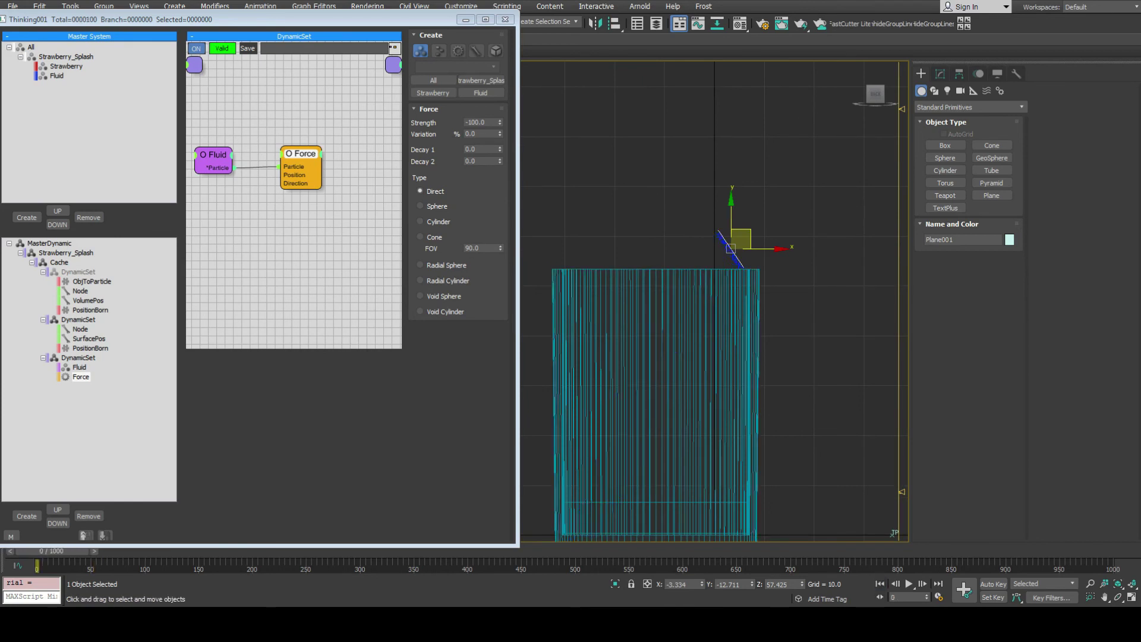
# Create another DynamicSet under Cache and add a FlowGroup operator to it.
pyautogui.click(59, 262)
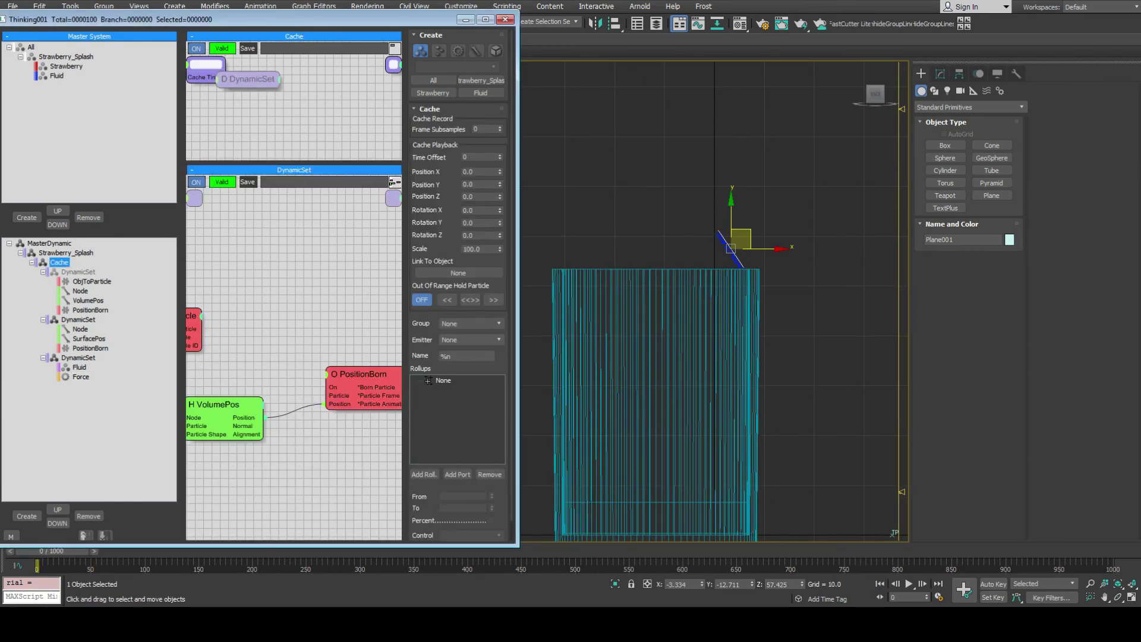
pyautogui.click(26, 516)
pyautogui.click(80, 376)
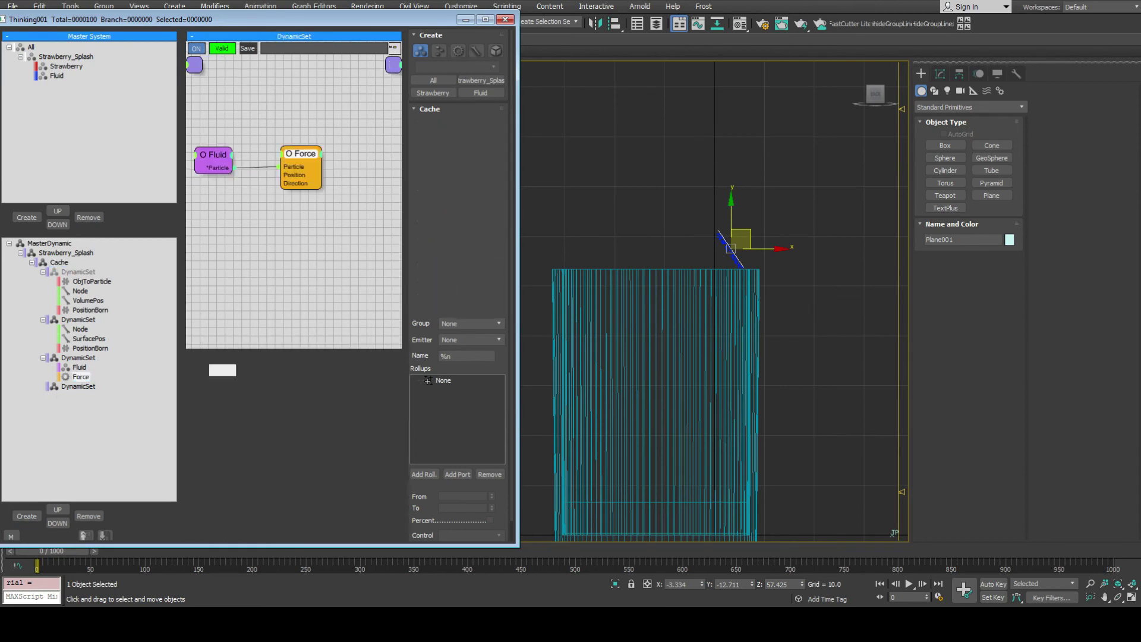
pyautogui.click(78, 387)
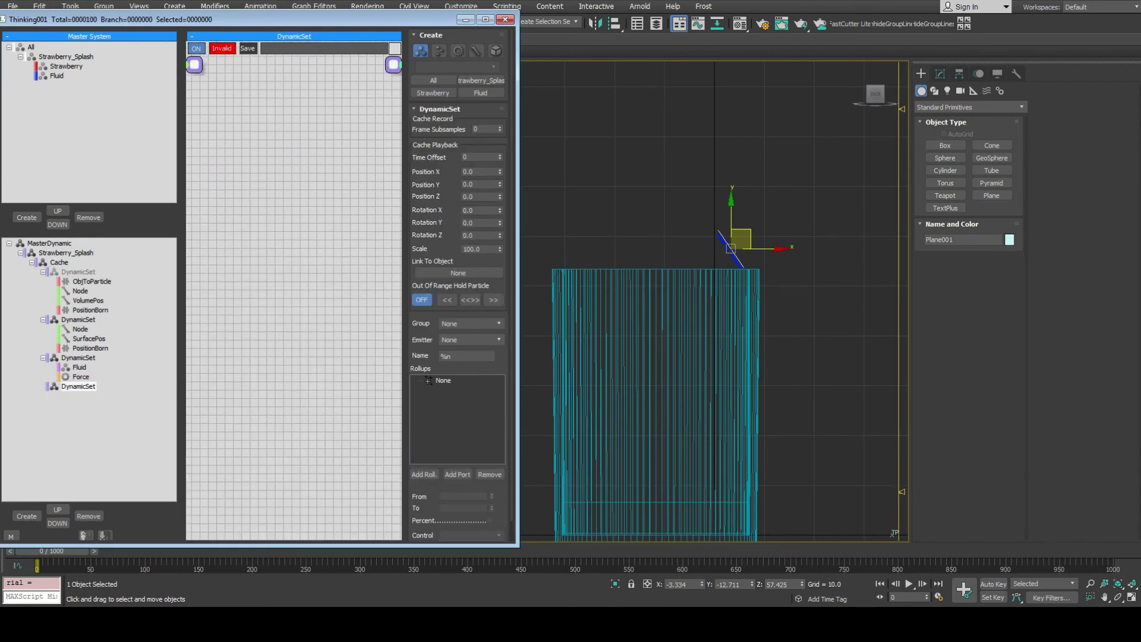
pyautogui.rightClick(221, 154)
pyautogui.moveTo(221, 187)
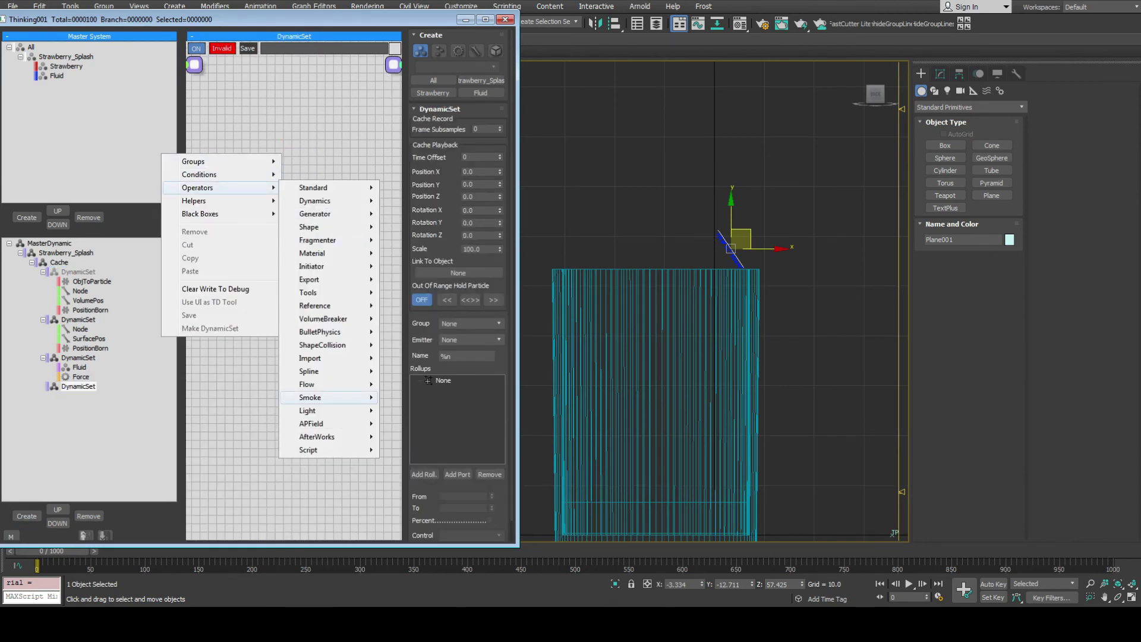
pyautogui.moveTo(307, 383)
pyautogui.click(414, 397)
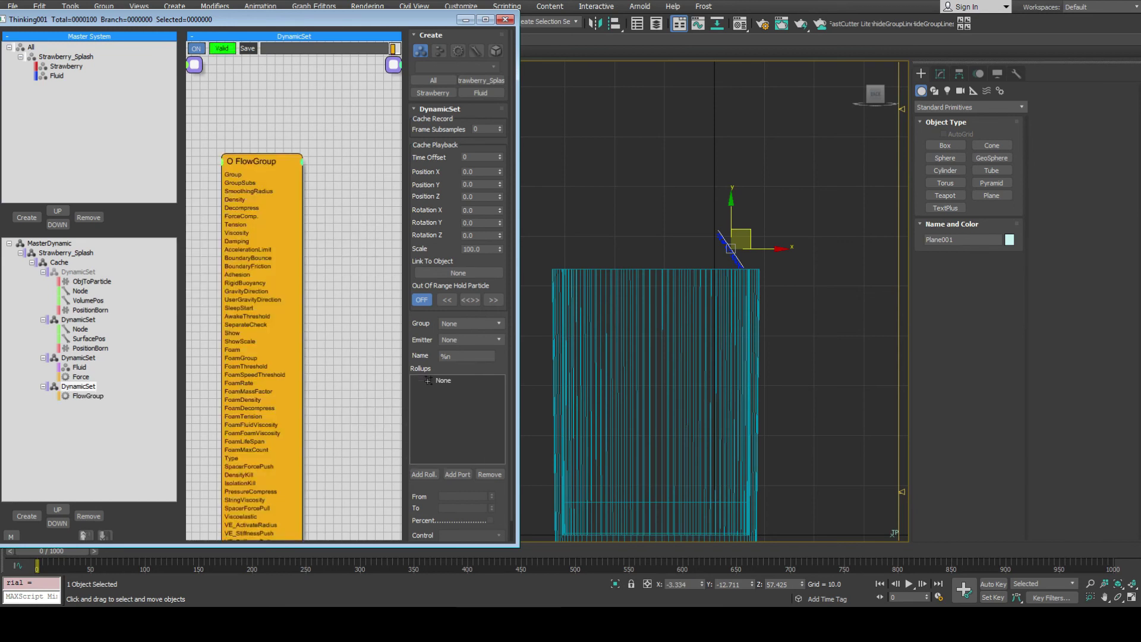
# Add a FlowBoundary operator to the DynamicSet and place it collapsed below FlowGroup.
pyautogui.rightClick(161, 204)
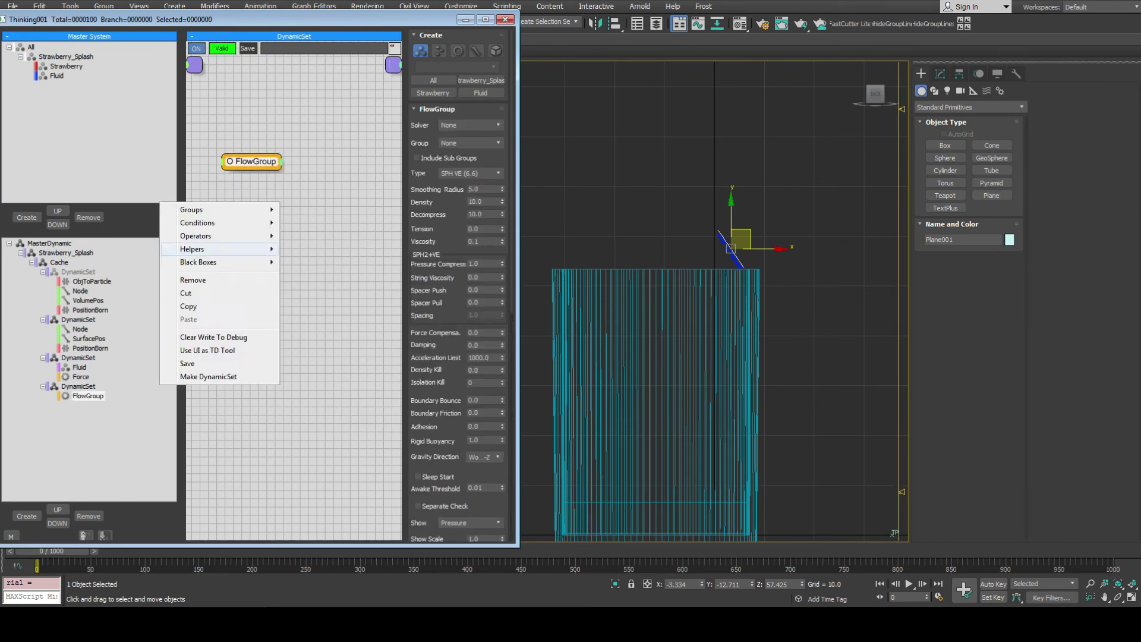
pyautogui.moveTo(196, 236)
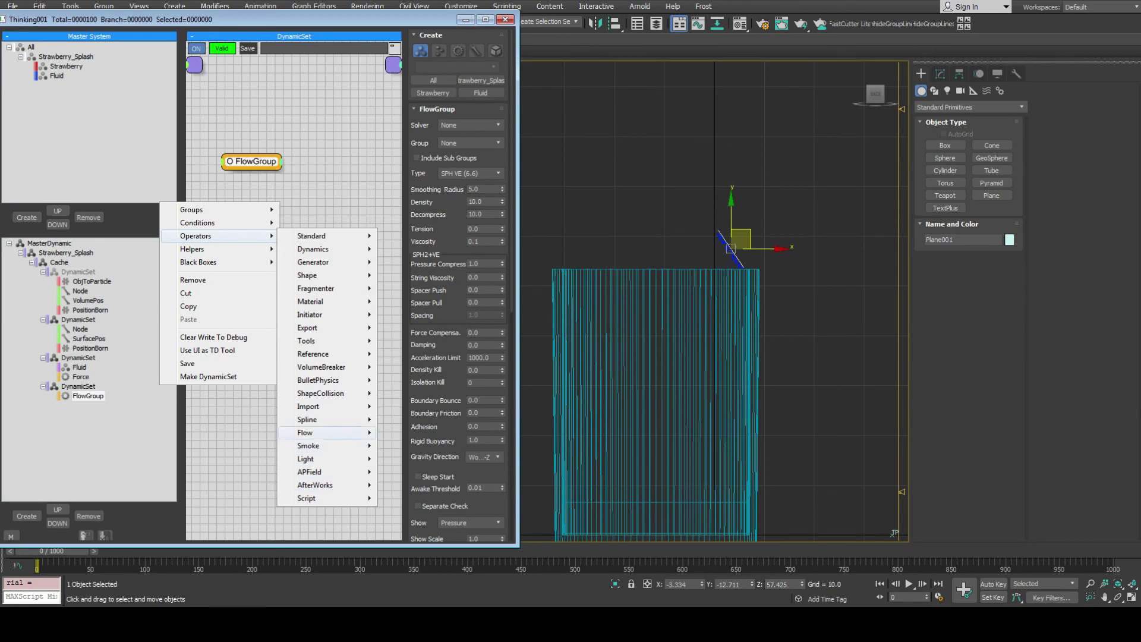
pyautogui.moveTo(304, 432)
pyautogui.click(417, 432)
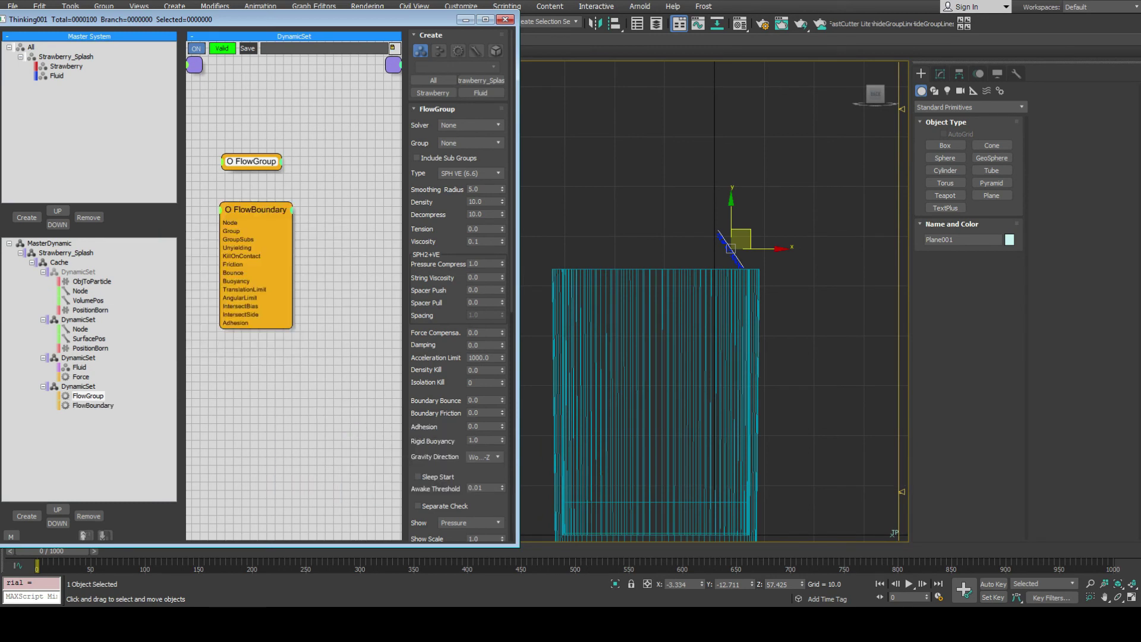
pyautogui.doubleClick(256, 209)
pyautogui.moveTo(255, 209); pyautogui.dragTo(256, 231)
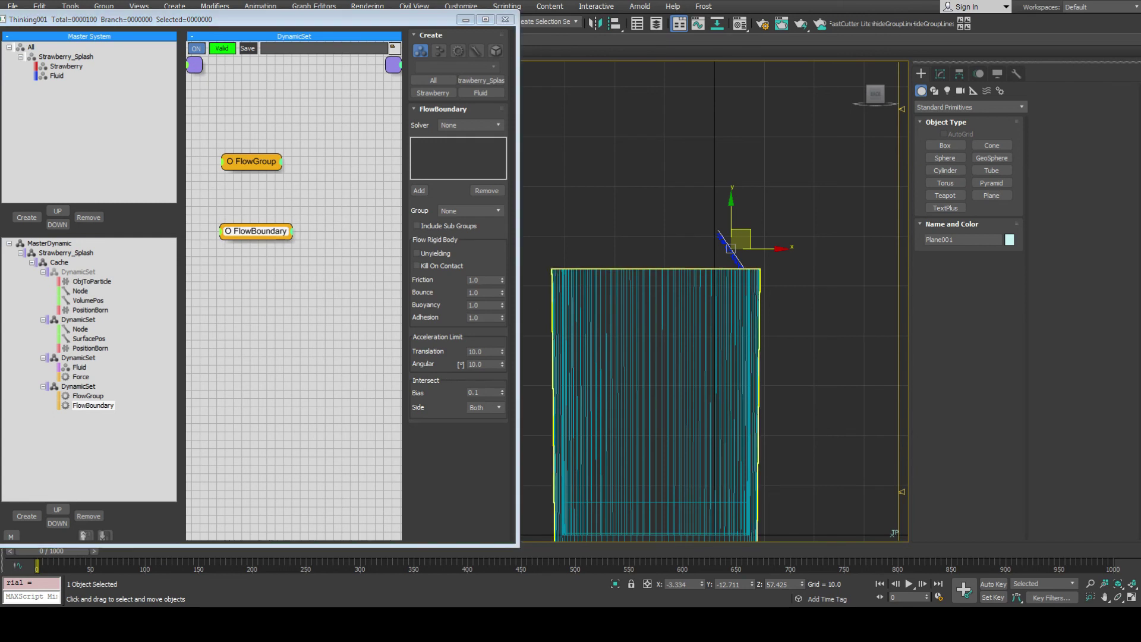
# Add a FlowSolver operator below FlowBoundary in the same DynamicSet.
pyautogui.moveTo(713, 356); pyautogui.dragTo(736, 327, button='middle')
pyautogui.moveTo(904, 504); pyautogui.dragTo(889, 513, button='middle')
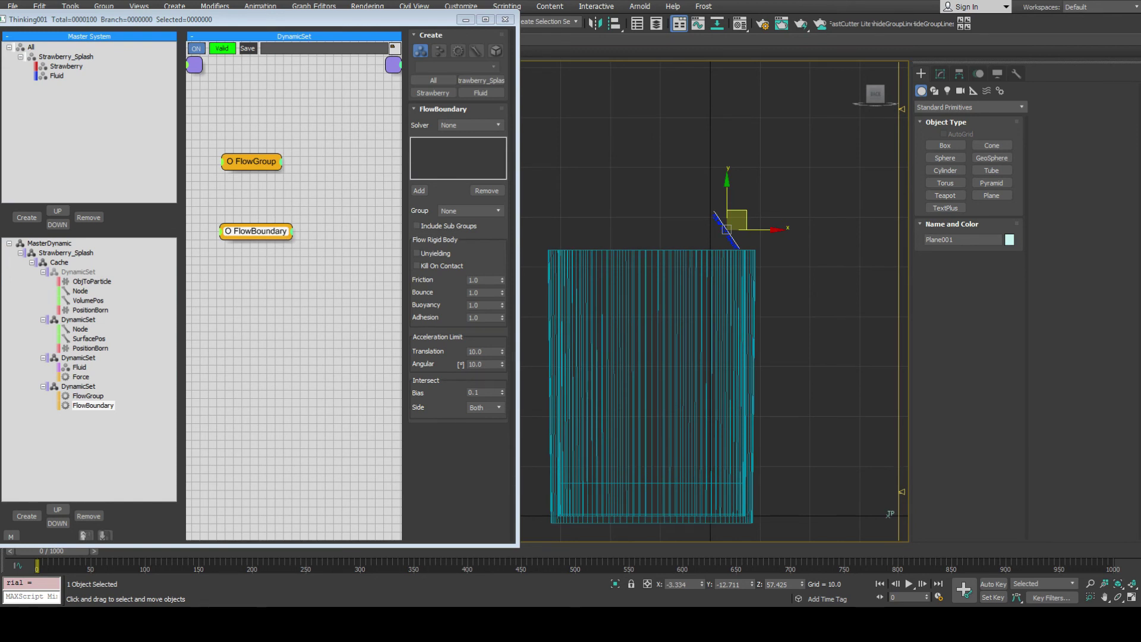
pyautogui.click(594, 250)
pyautogui.click(526, 218)
pyautogui.rightClick(292, 274)
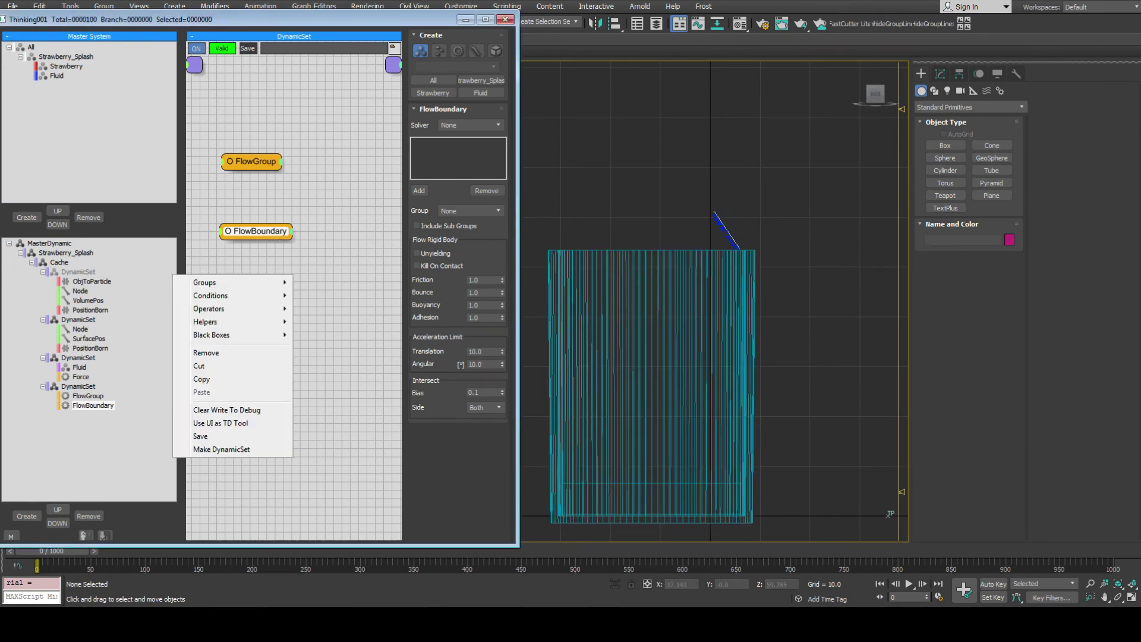
pyautogui.moveTo(208, 308)
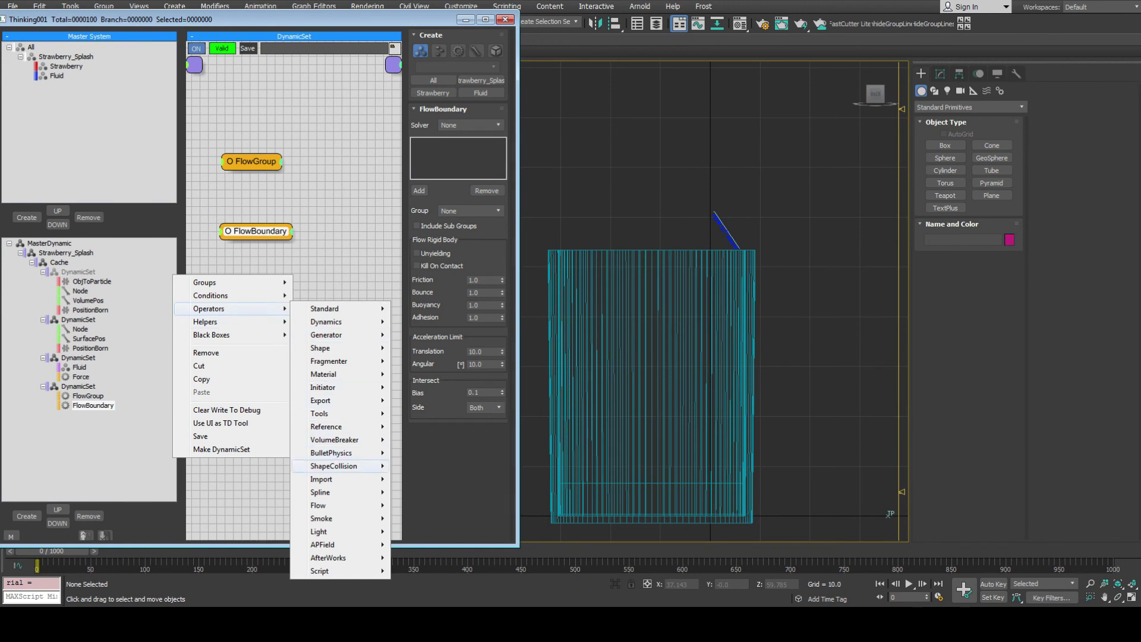
pyautogui.moveTo(321, 505)
pyautogui.click(425, 531)
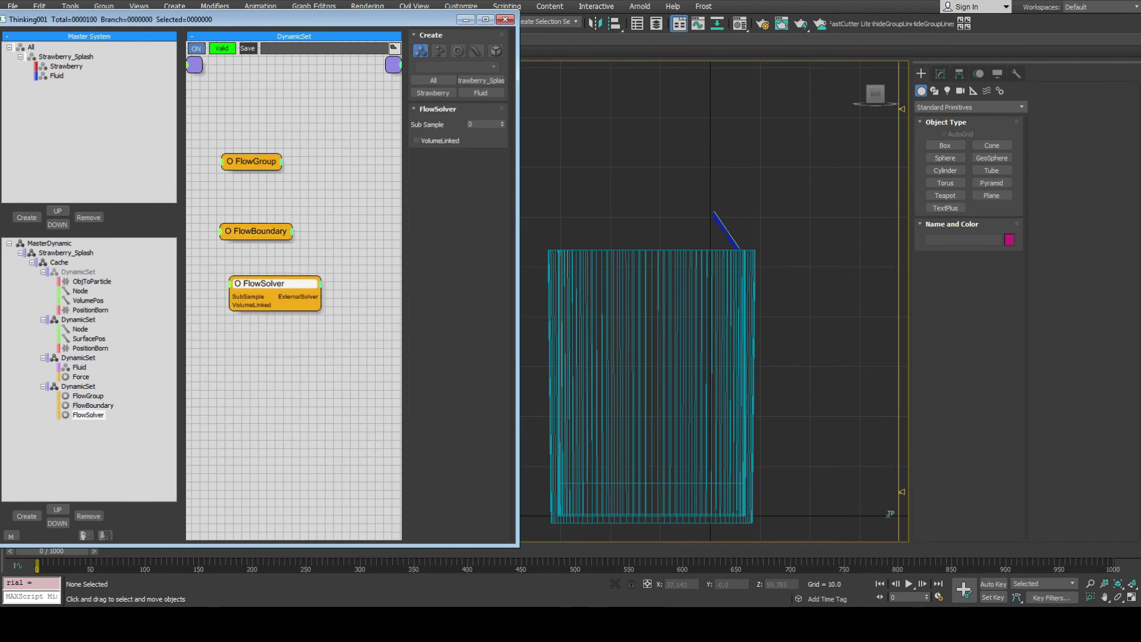
# View the container in perspective and review the FlowGroup, FlowSolver and FlowBoundary settings.
pyautogui.moveTo(628, 243); pyautogui.dragTo(597, 254, button='middle')
pyautogui.press('p')
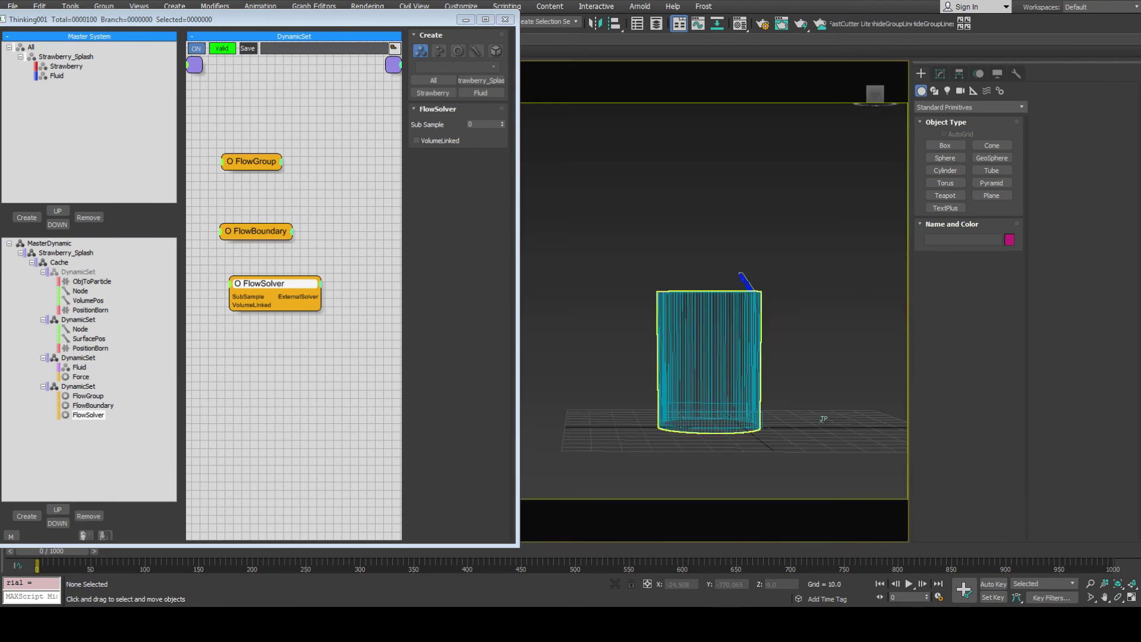
pyautogui.moveTo(670, 330)
pyautogui.keyDown('alt'); pyautogui.mouseDown(button='middle')
pyautogui.moveTo(692, 351)
pyautogui.moveTo(674, 341)
pyautogui.mouseUp(button='middle'); pyautogui.keyUp('alt')
pyautogui.scroll(3, 820, 409)
pyautogui.keyDown('alt'); pyautogui.moveTo(820, 409); pyautogui.dragTo(792, 383, button='middle'); pyautogui.keyUp('alt')
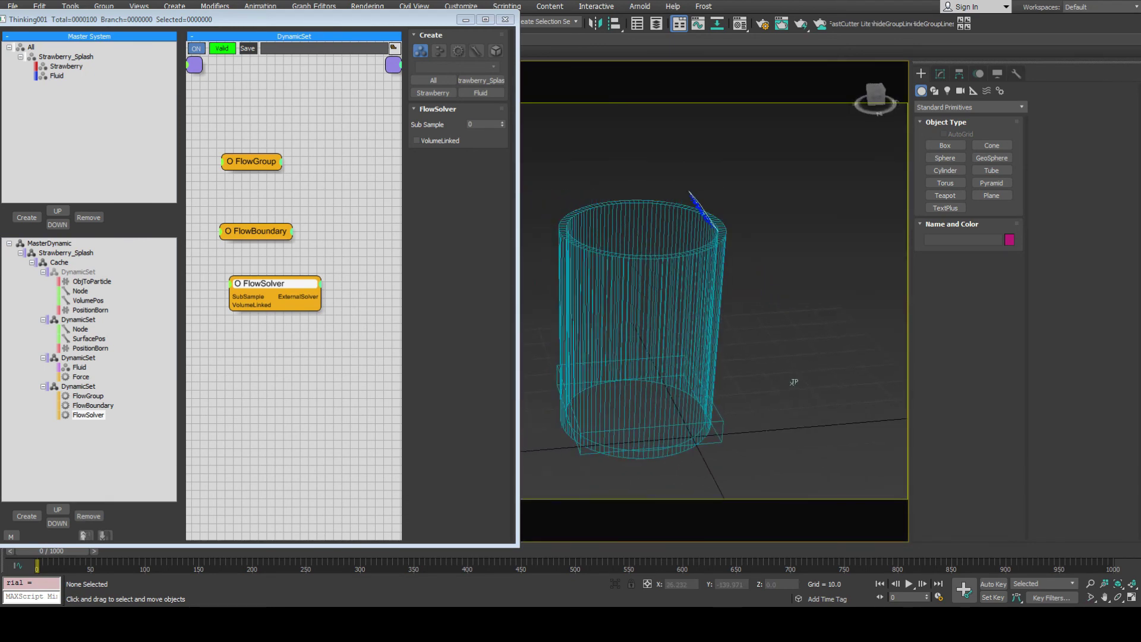
pyautogui.click(250, 161)
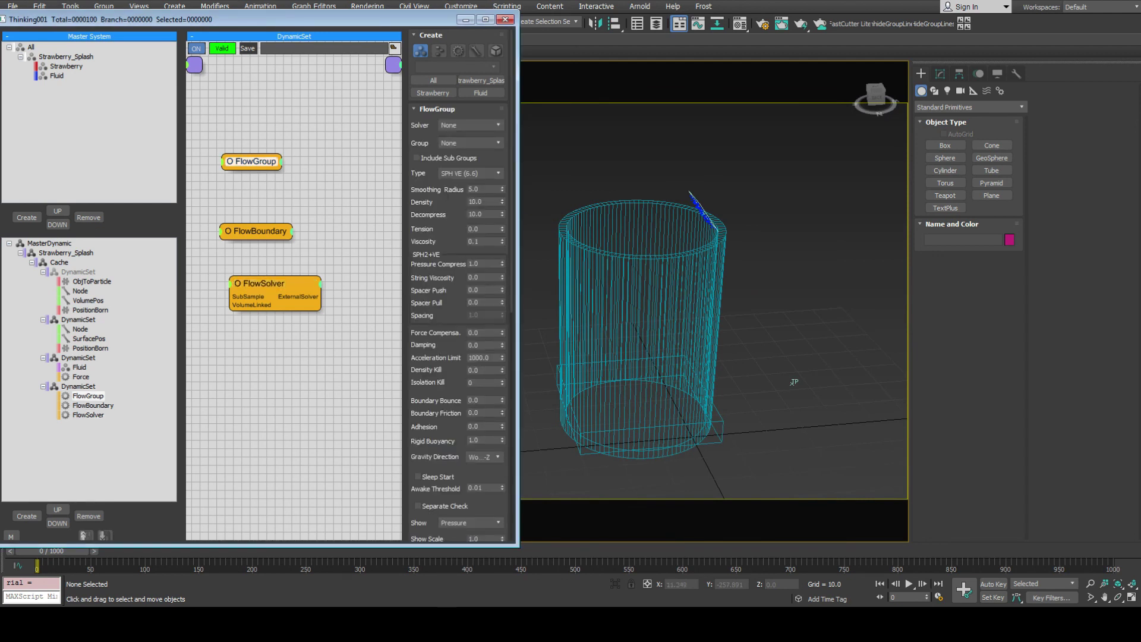
pyautogui.click(470, 125)
pyautogui.click(463, 144)
pyautogui.click(88, 415)
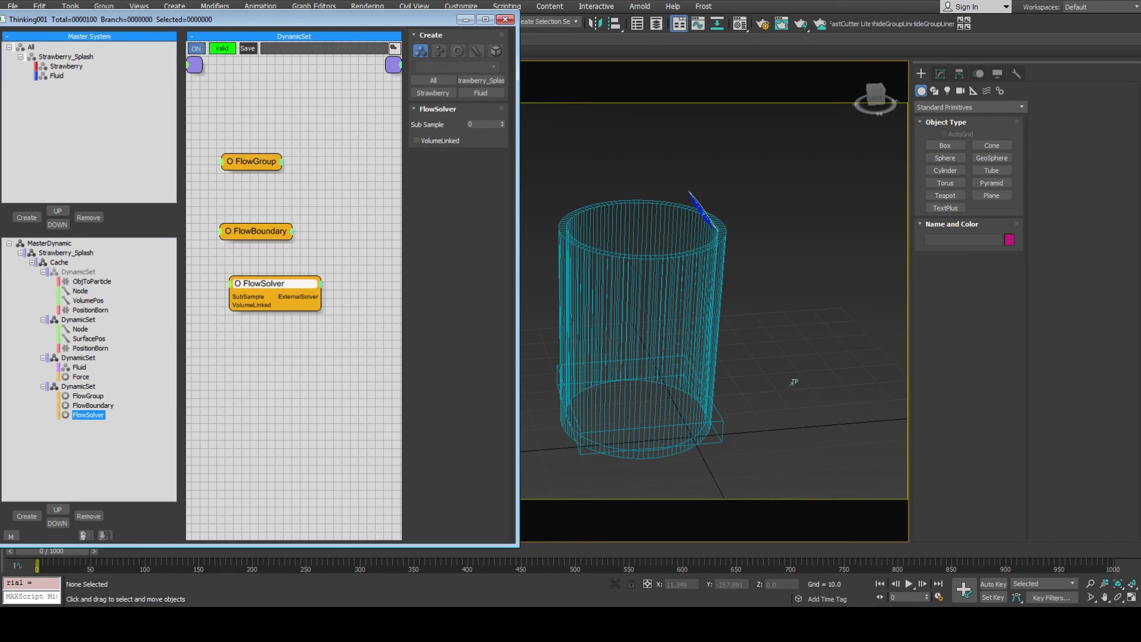
pyautogui.click(88, 395)
pyautogui.click(93, 405)
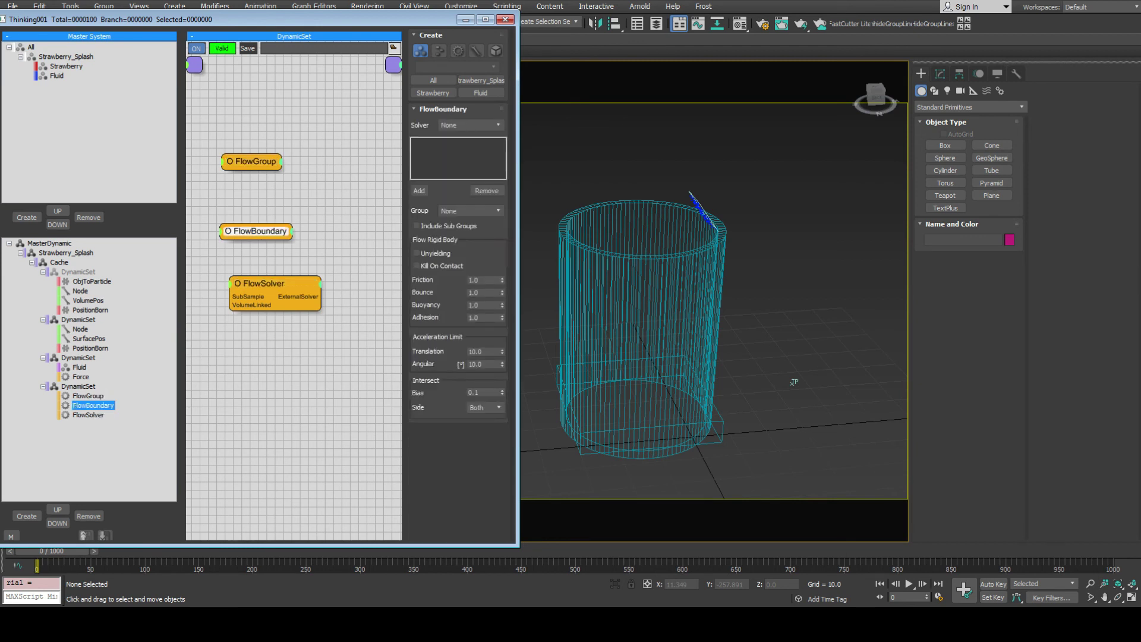
# Check the FlowSolver settings and set FlowGroup's simulation type to SPH1 (6.0).
pyautogui.click(88, 414)
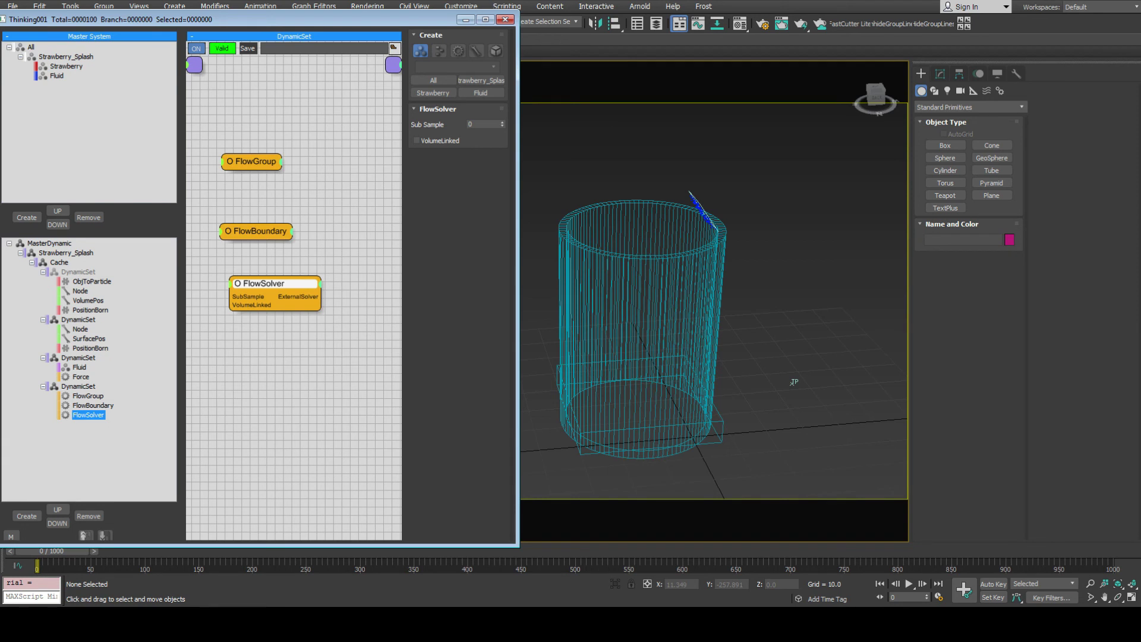
pyautogui.click(251, 161)
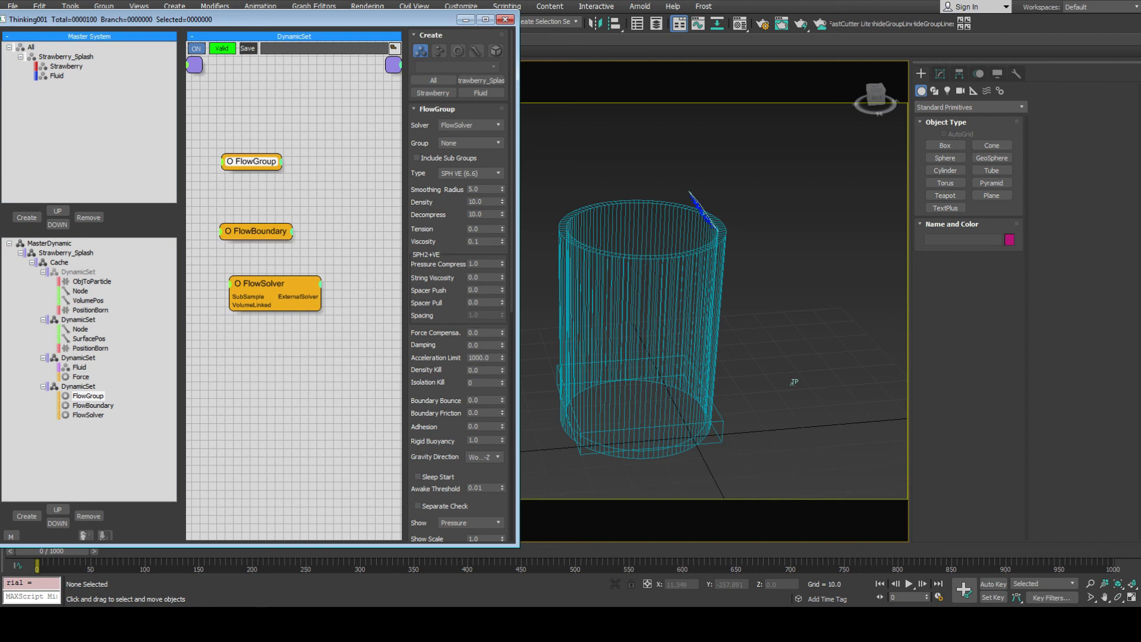
pyautogui.click(470, 173)
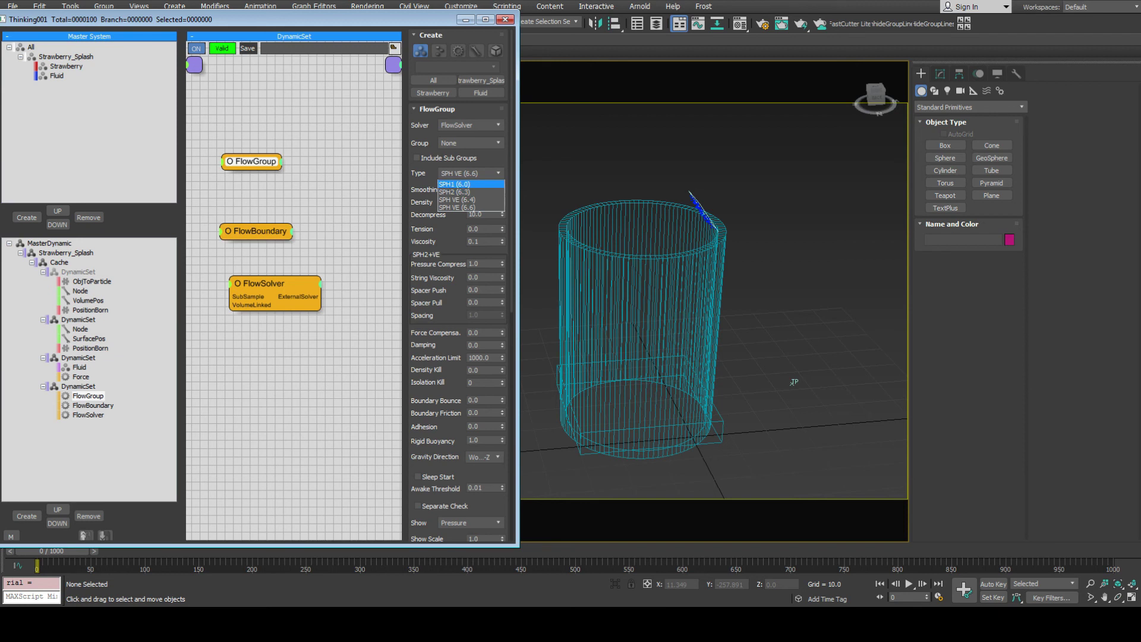
pyautogui.click(454, 183)
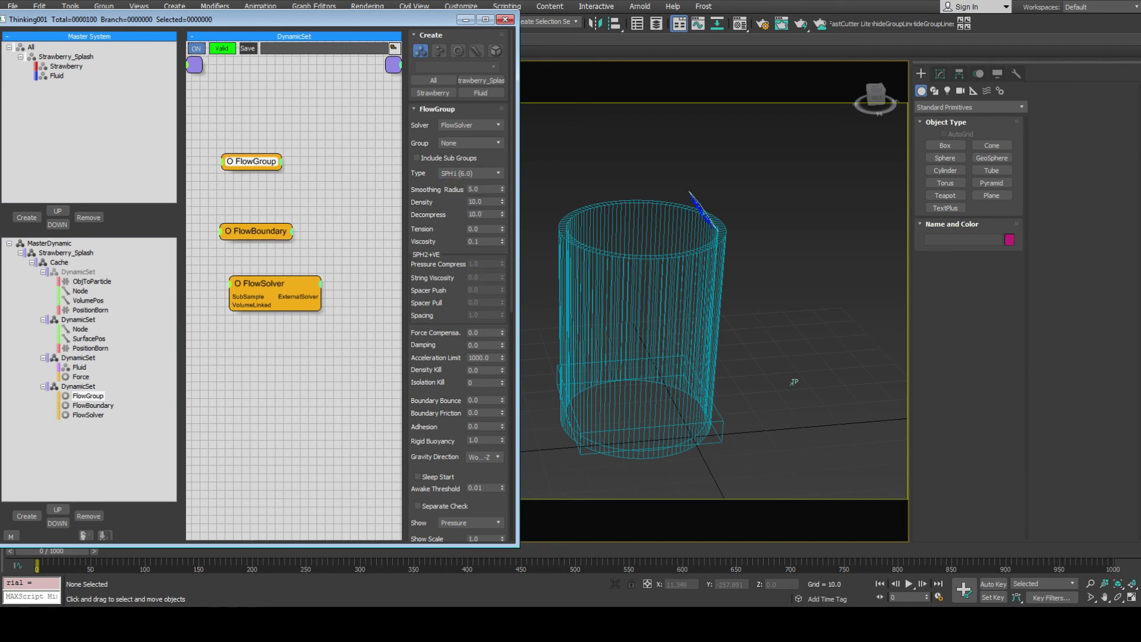
# Assign FlowBoundary to FlowSolver and add the container cylinder as its boundary object.
pyautogui.click(256, 231)
pyautogui.click(470, 124)
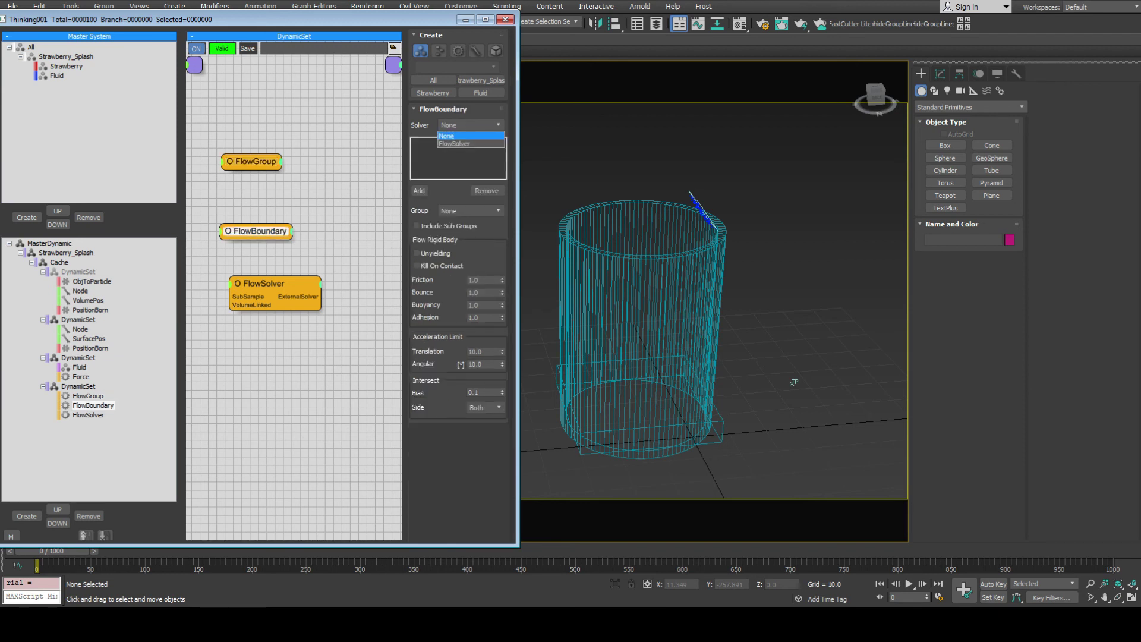
pyautogui.click(454, 144)
pyautogui.click(419, 190)
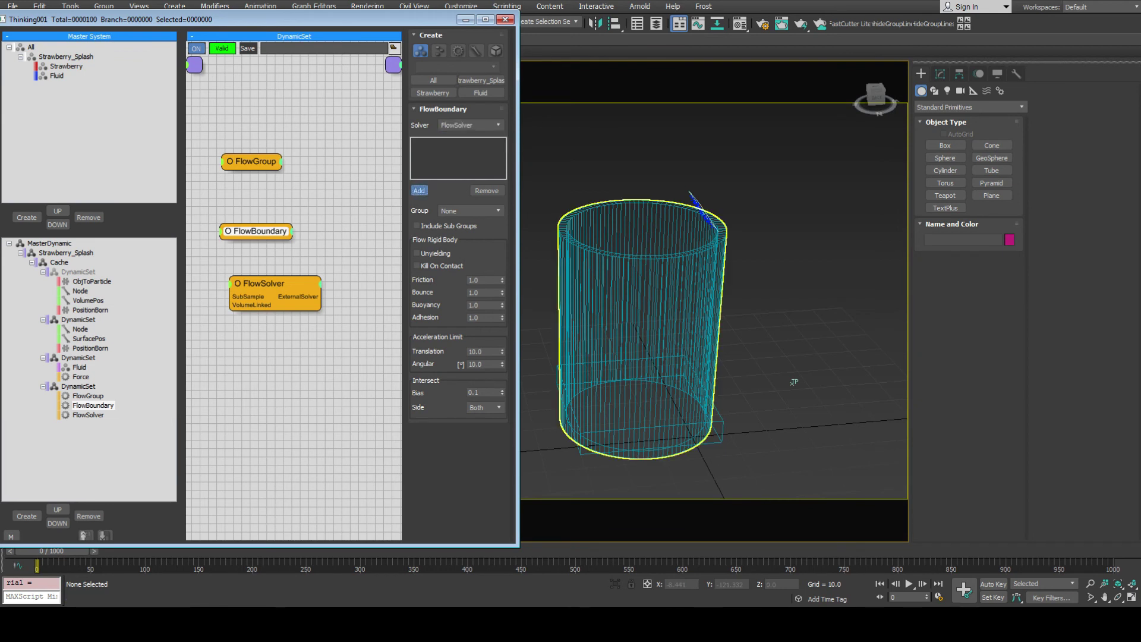
pyautogui.click(638, 256)
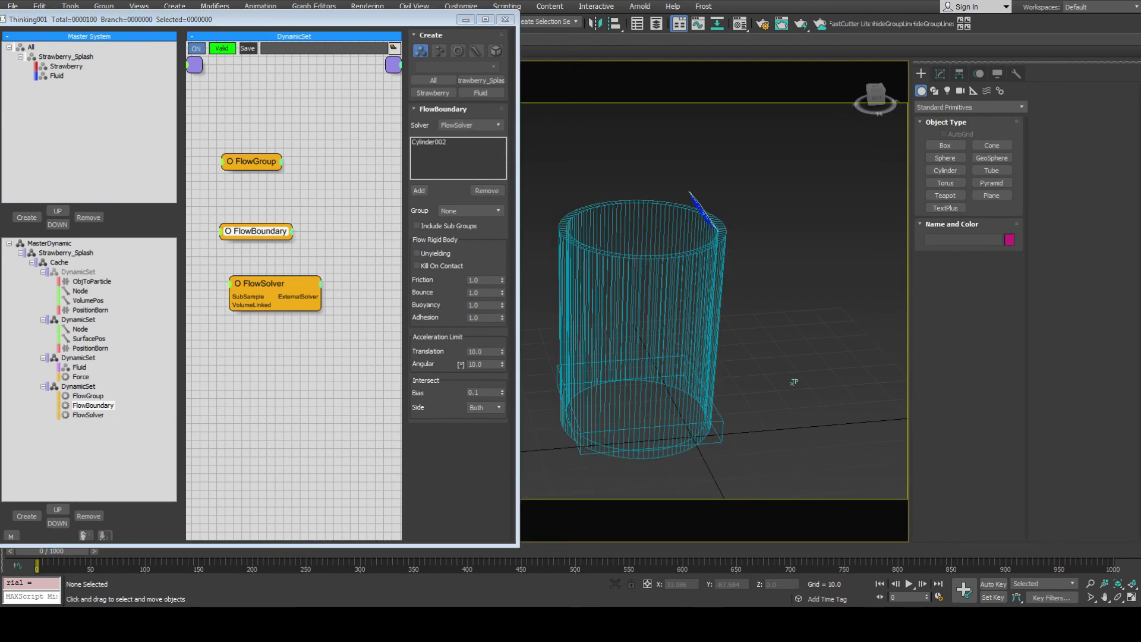
# Play the particle simulation briefly to check the container boundary and rewind to the first frame.
pyautogui.press('/')
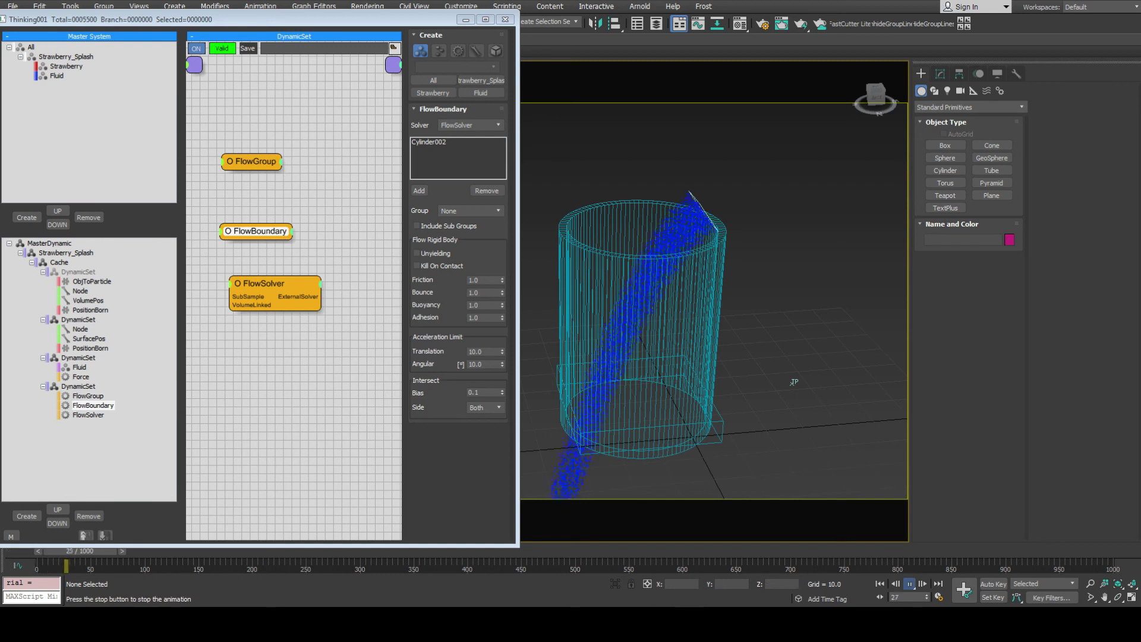
pyautogui.press('/')
pyautogui.press('Home')
# Assign the Fluid particle group to the FlowGroup operator.
pyautogui.click(251, 161)
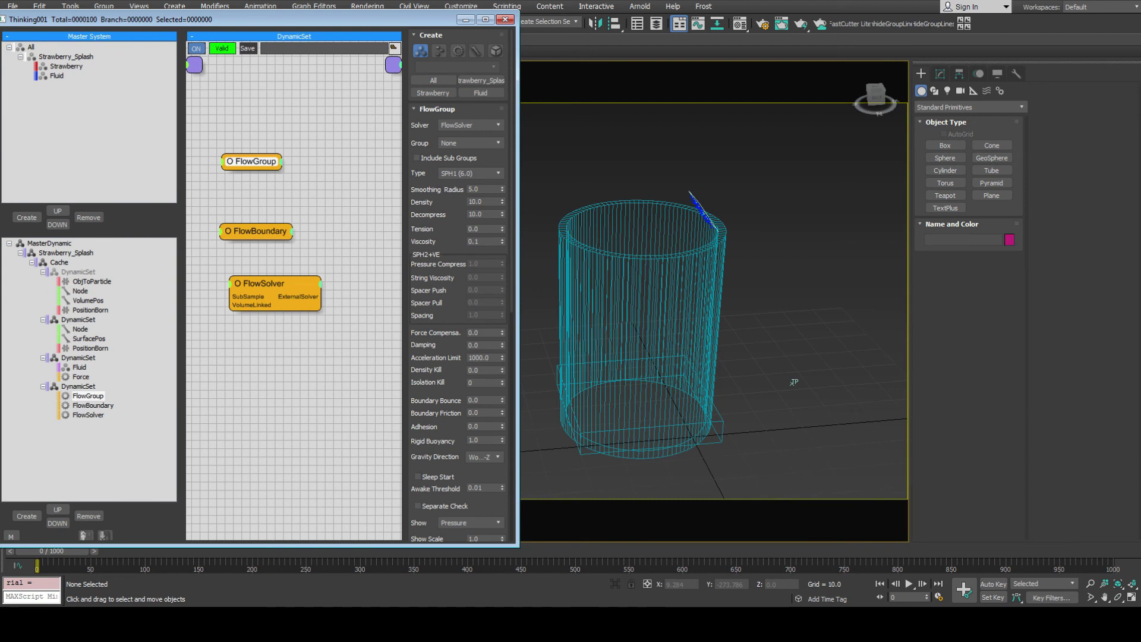
pyautogui.click(470, 143)
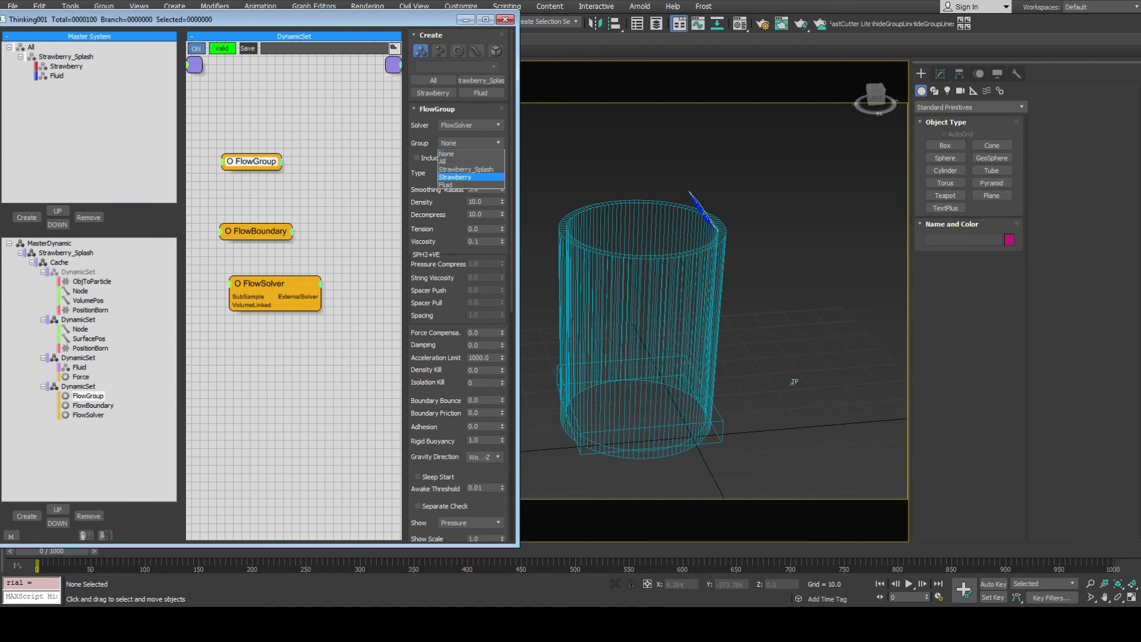
pyautogui.click(452, 186)
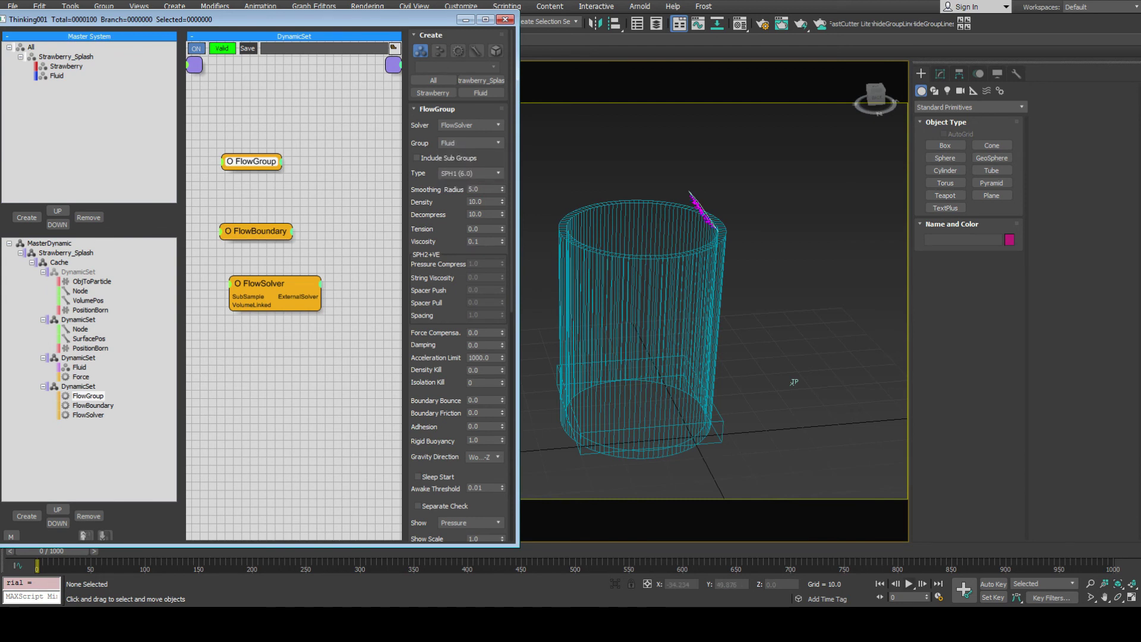
# Replay the fluid simulation several times from the start and inspect how the particles behave in the container.
pyautogui.press('/')
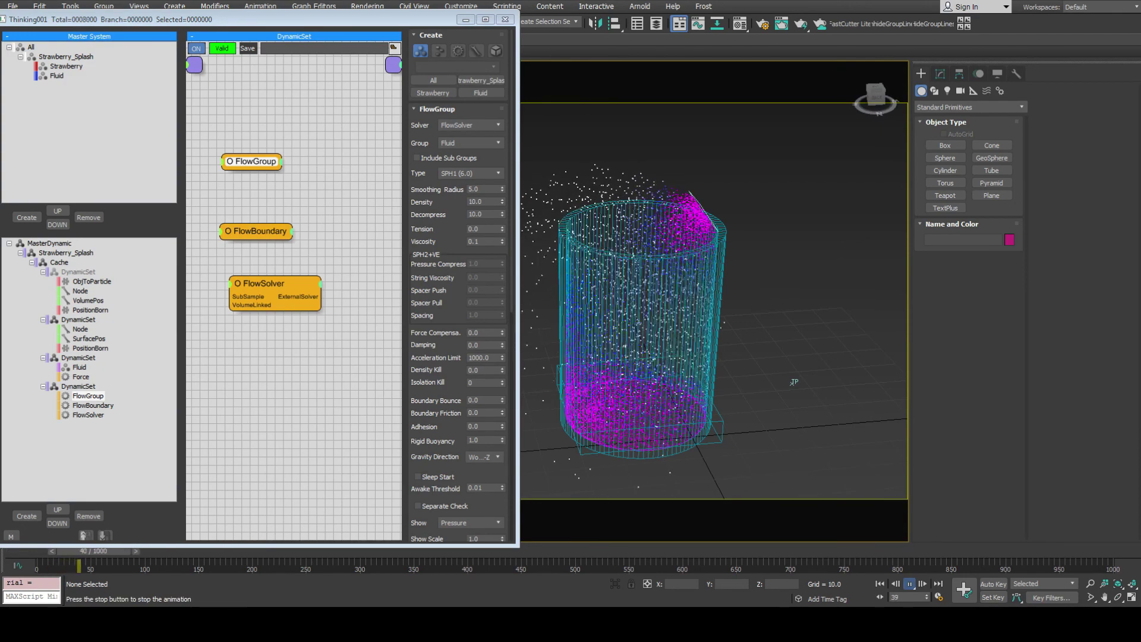
pyautogui.press('/')
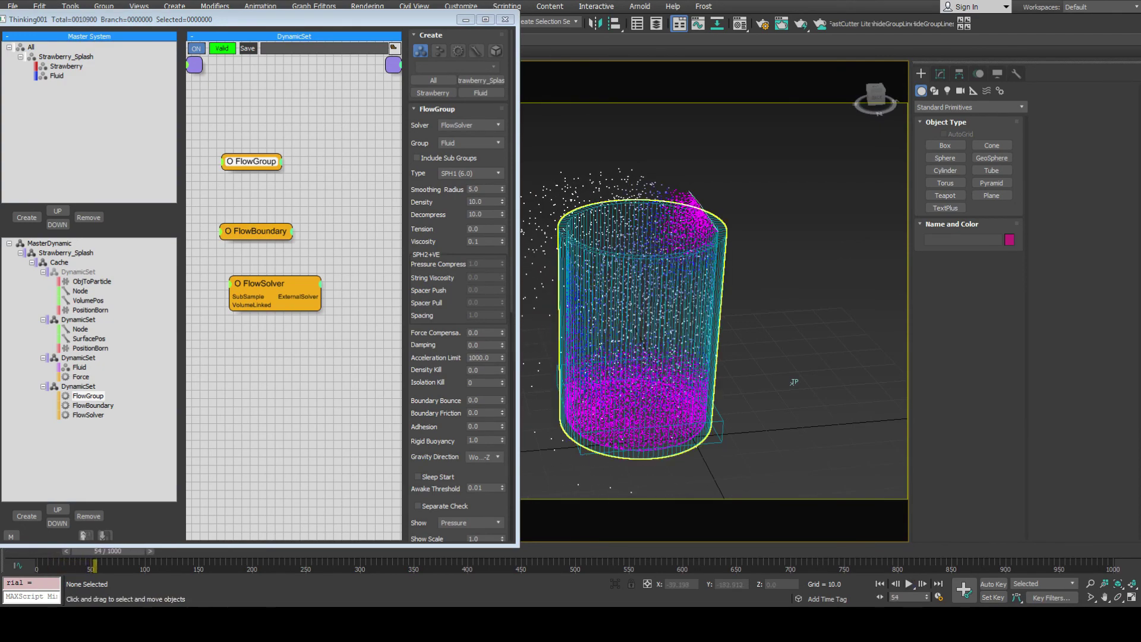
pyautogui.moveTo(794, 382); pyautogui.dragTo(837, 406, button='middle')
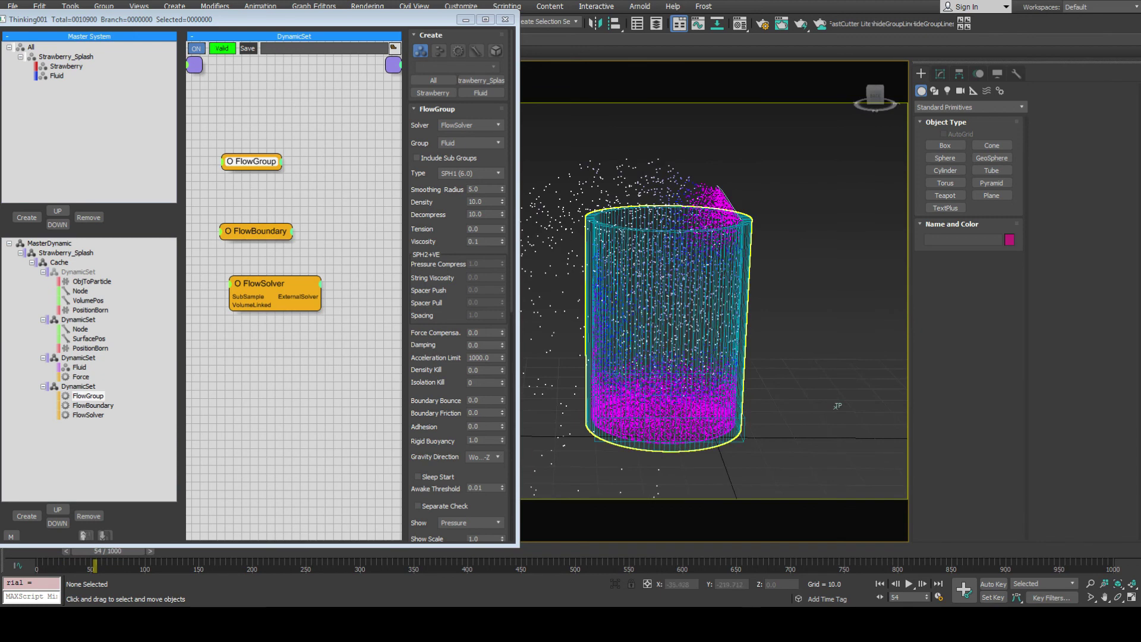
pyautogui.press('Home')
pyautogui.press('/')
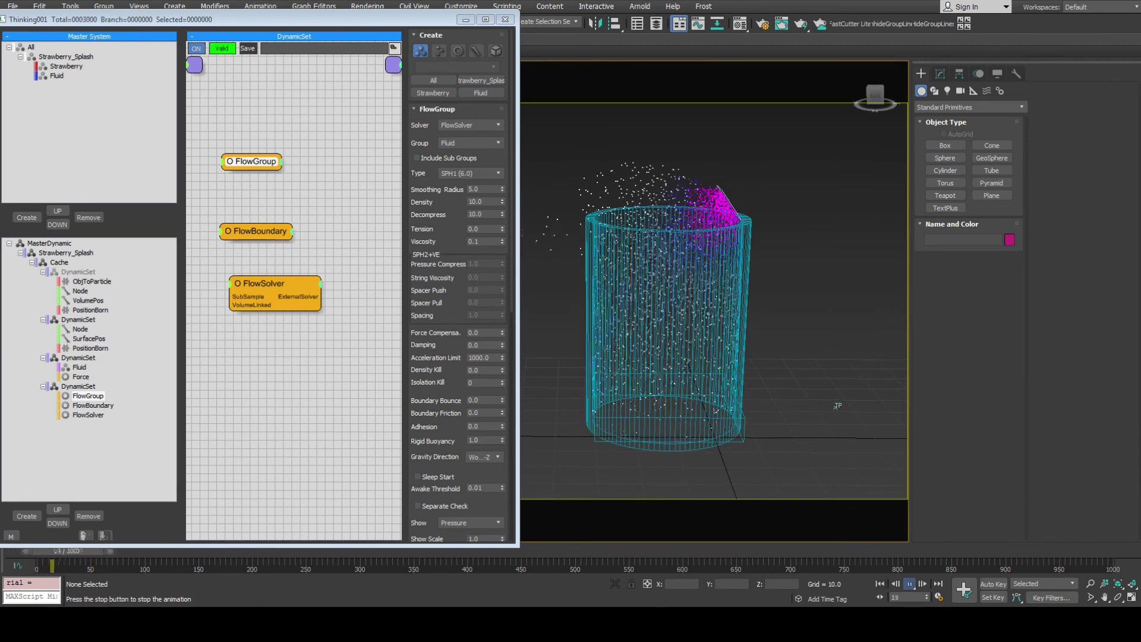
pyautogui.press('/')
pyautogui.press('Home')
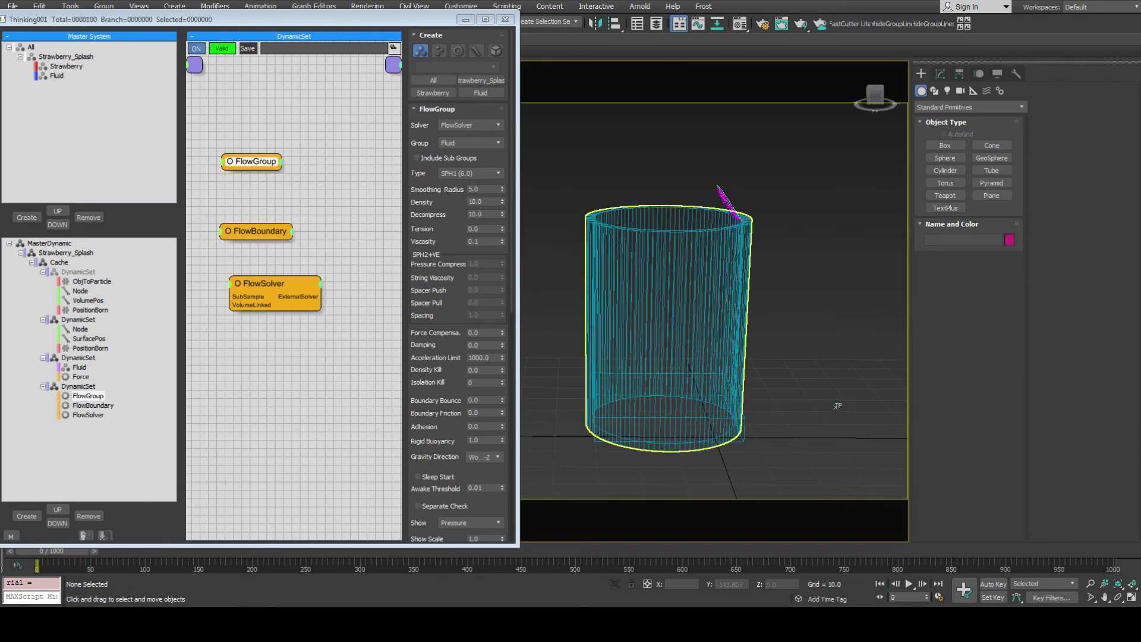
pyautogui.press('/')
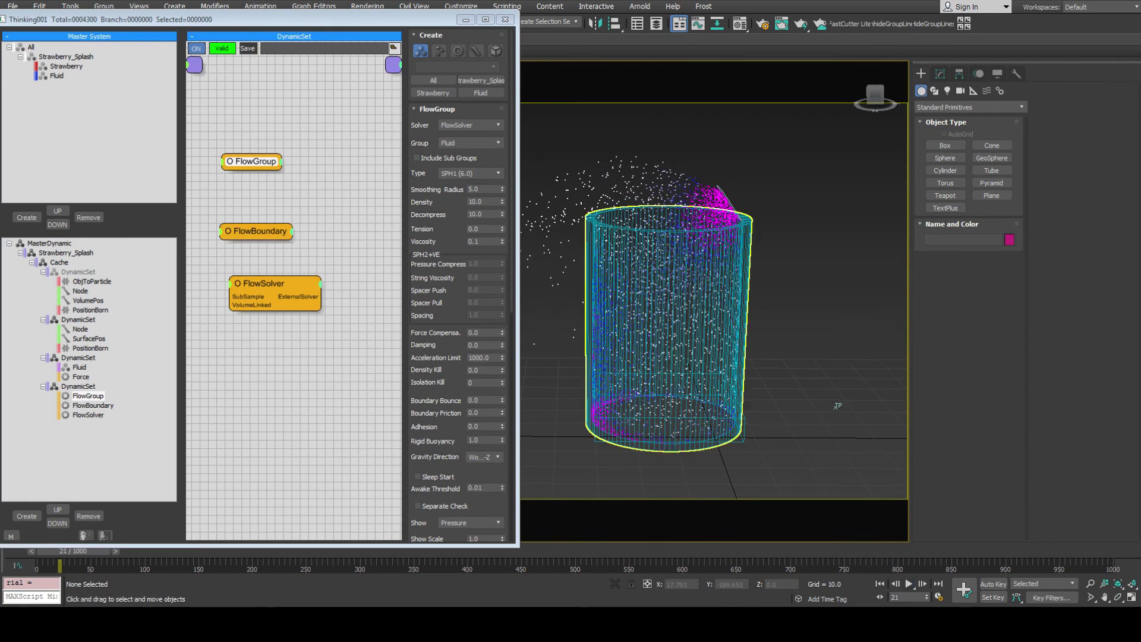
pyautogui.keyDown('alt'); pyautogui.moveTo(837, 405); pyautogui.dragTo(821, 384, button='middle'); pyautogui.keyUp('alt')
# Try a particle mass of 0.1 in the fluid's PositionBorn operator and restore it to 1.0.
pyautogui.click(89, 348)
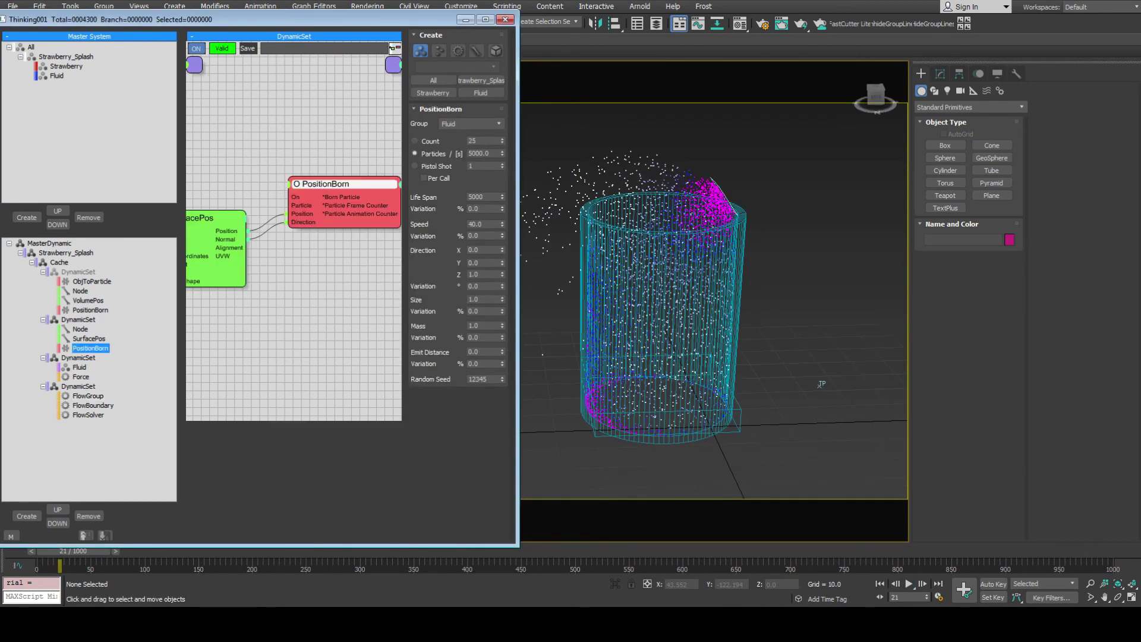
pyautogui.doubleClick(473, 326)
pyautogui.write('0.1')
pyautogui.press('Return')
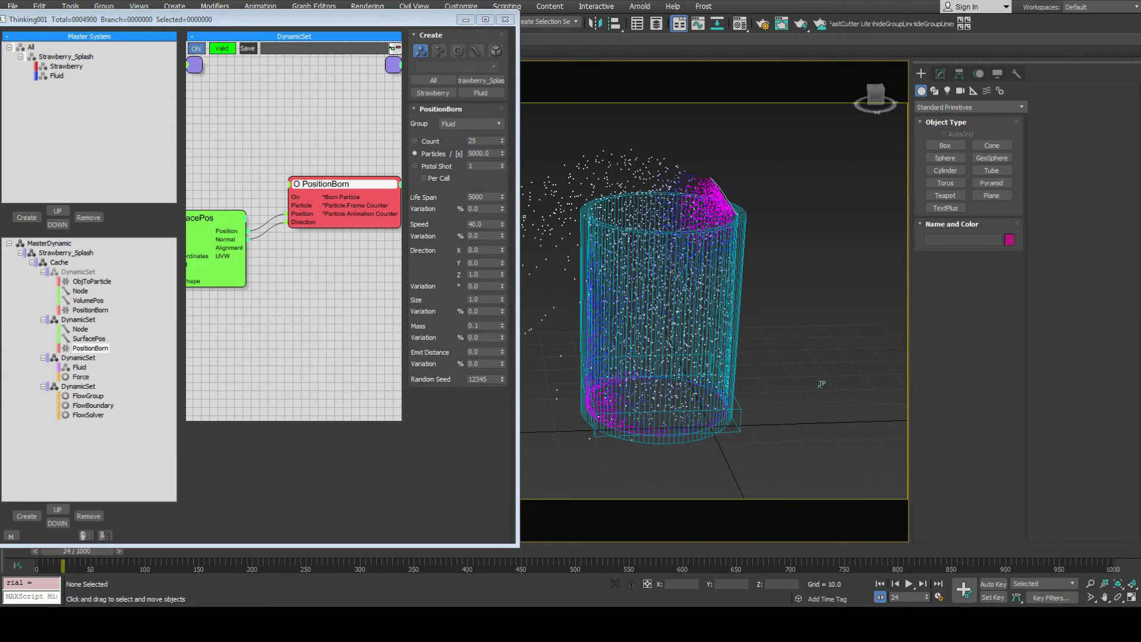
pyautogui.doubleClick(474, 326)
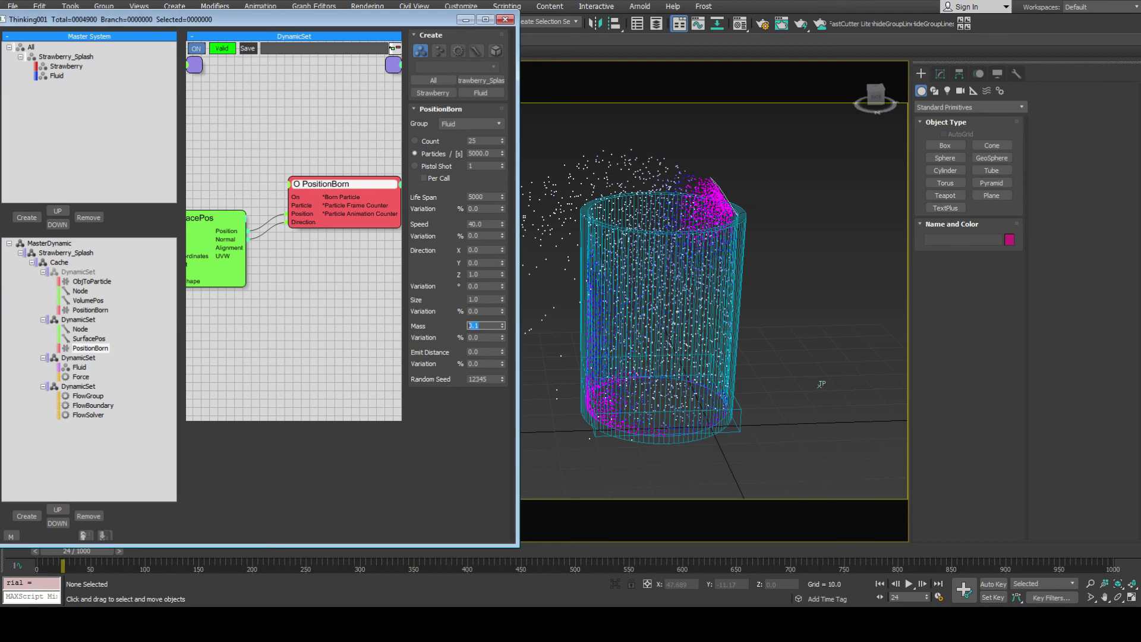
pyautogui.write('1')
pyautogui.press('Return')
pyautogui.moveTo(821, 384); pyautogui.dragTo(836, 407, button='middle')
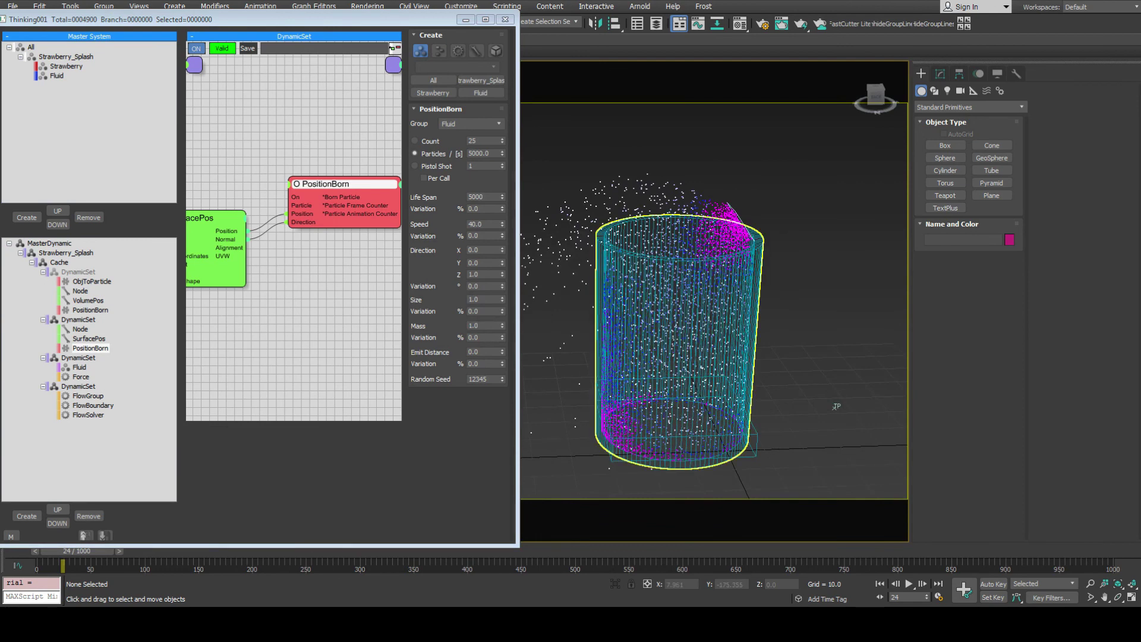
# Reselect FlowGroup and replay the opening frames of the fluid simulation from frame 0.
pyautogui.click(87, 396)
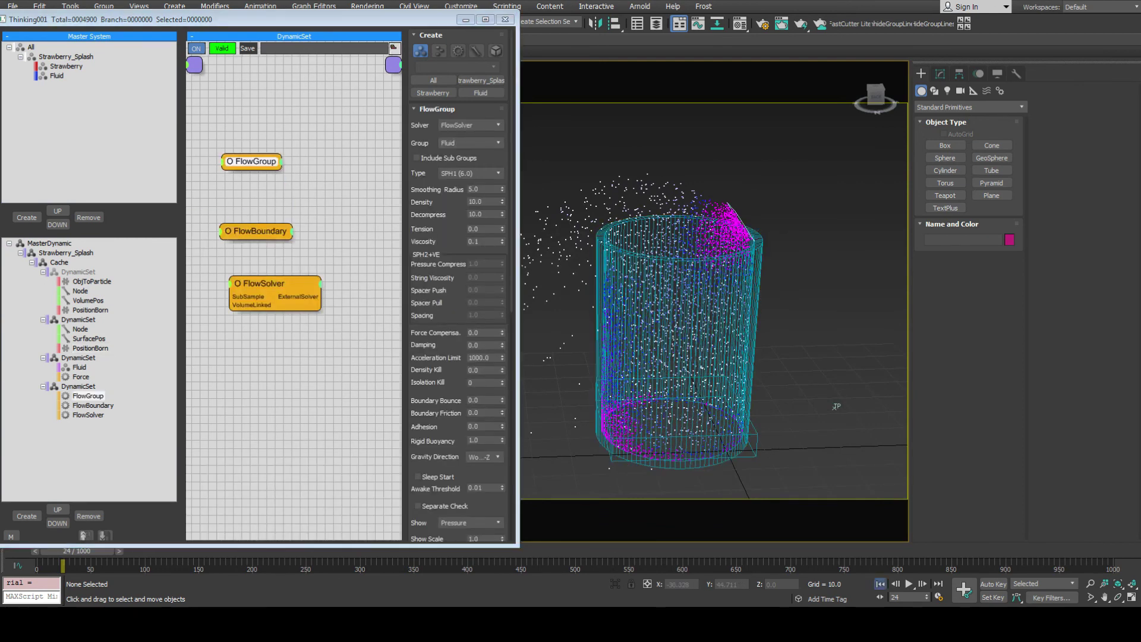
pyautogui.press('Home')
pyautogui.press('/')
pyautogui.press('/')
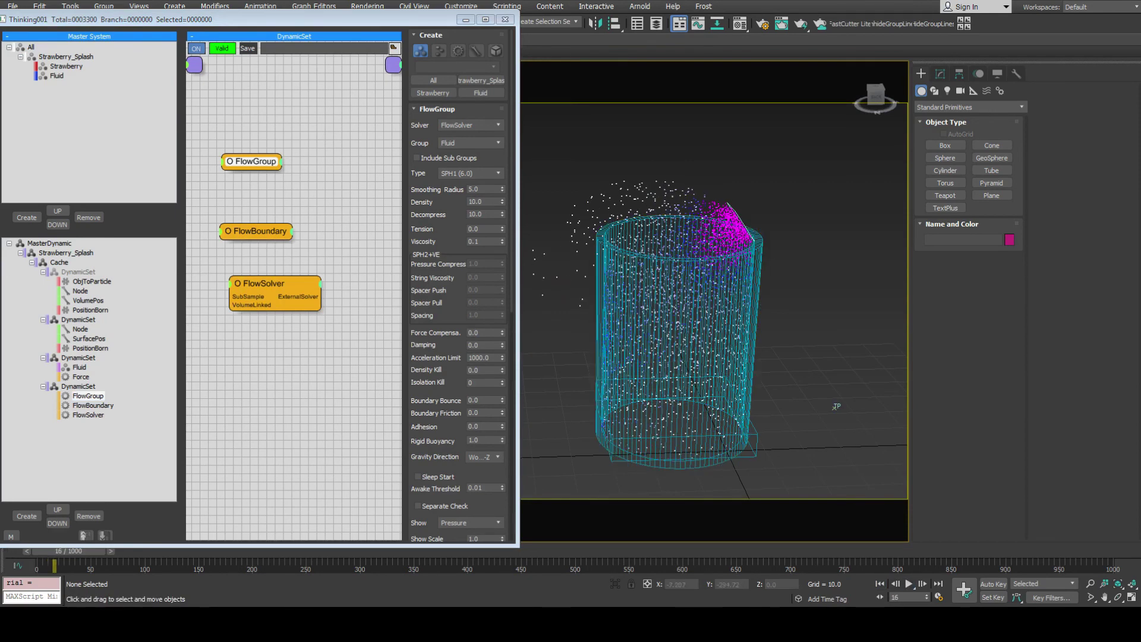
# Try a FlowGroup smoothing radius of 1, settle on 2, and inspect the fluid stream up close.
pyautogui.doubleClick(482, 189)
pyautogui.write('1')
pyautogui.press('Return')
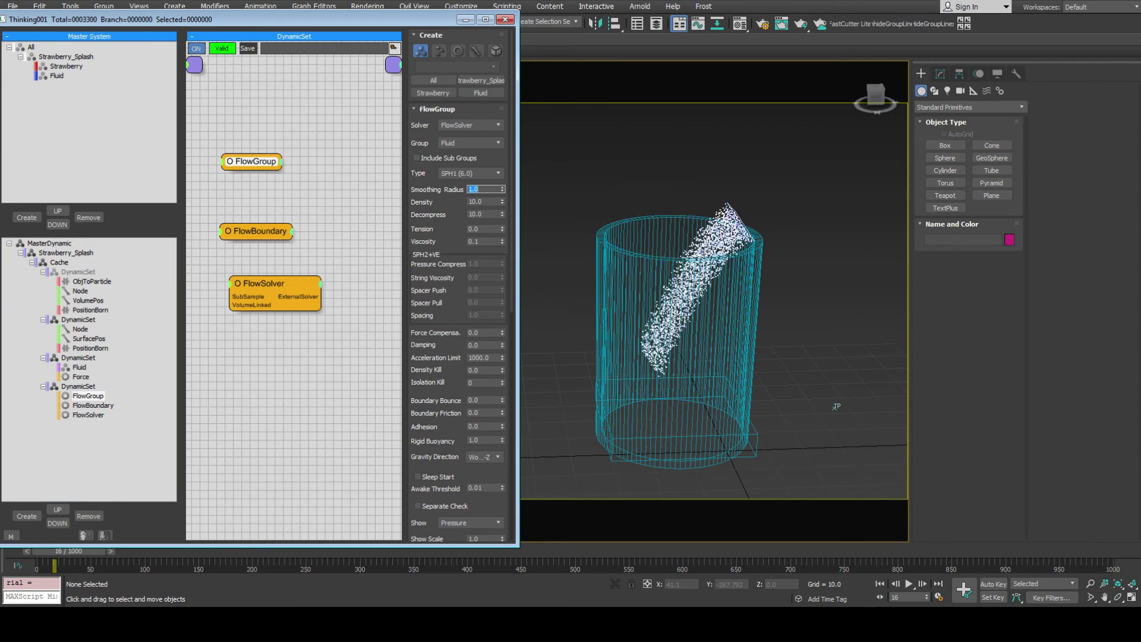
pyautogui.write('2')
pyautogui.press('Return')
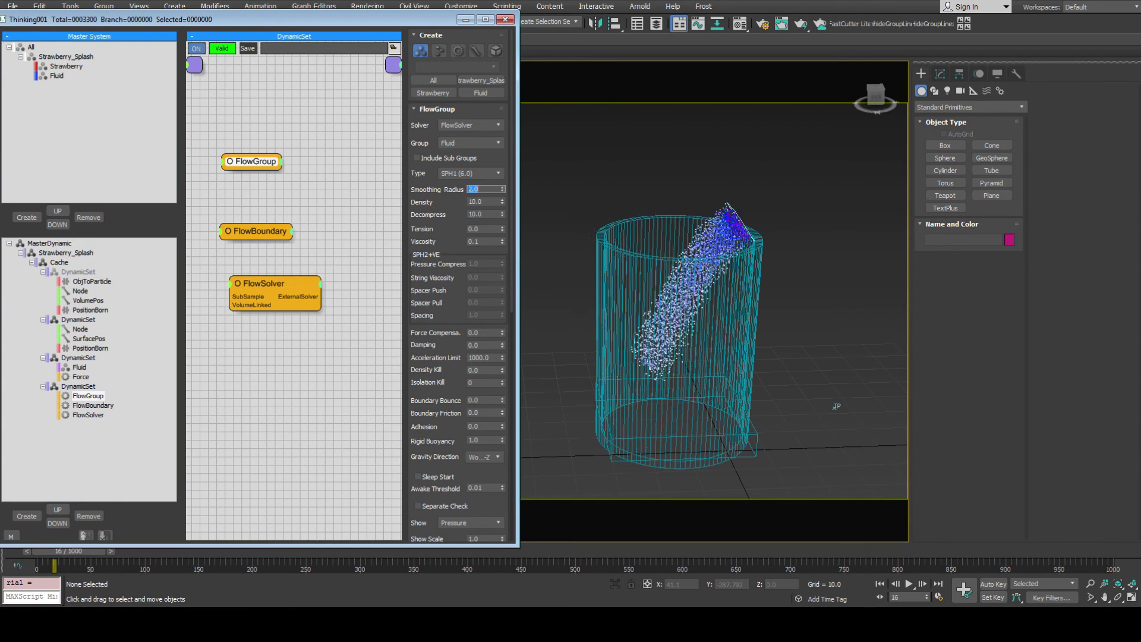
pyautogui.scroll(3, 836, 407)
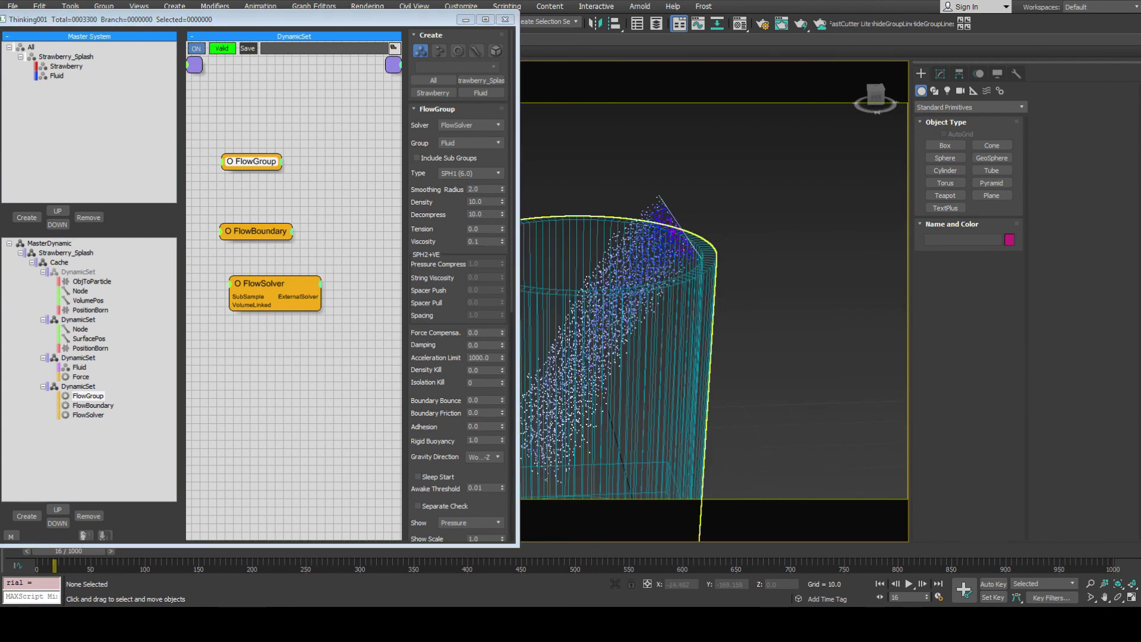
pyautogui.scroll(-4, 886, 417)
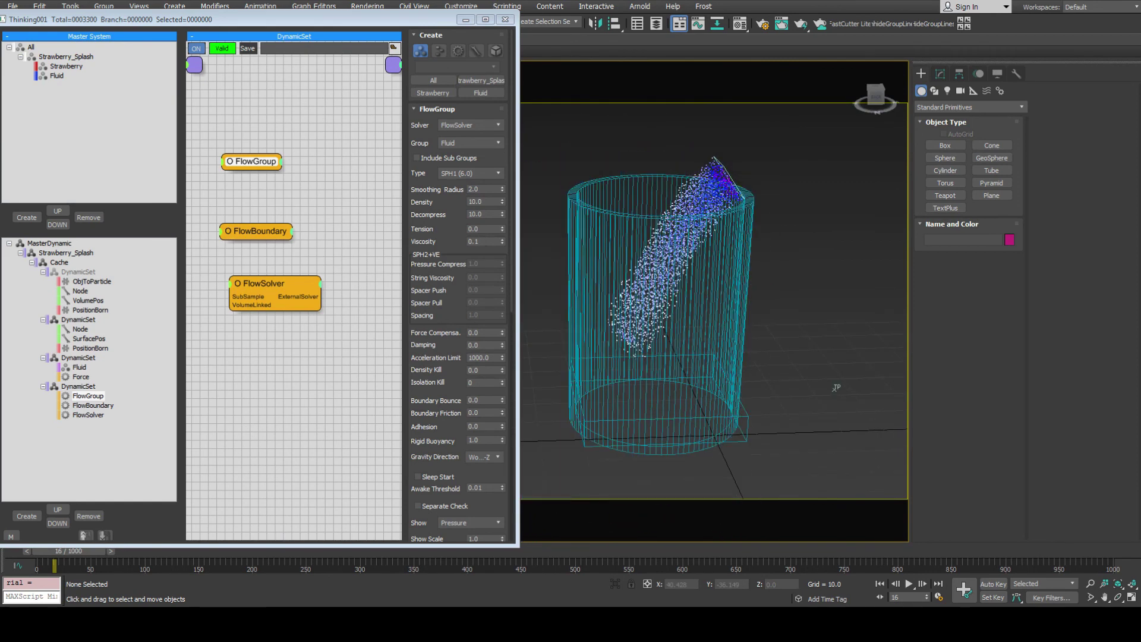
# Set the Fluid group's display color to blue with RGB 0, 42, 255.
pyautogui.click(30, 47)
pyautogui.click(36, 76)
pyautogui.moveTo(72, 112); pyautogui.dragTo(114, 108)
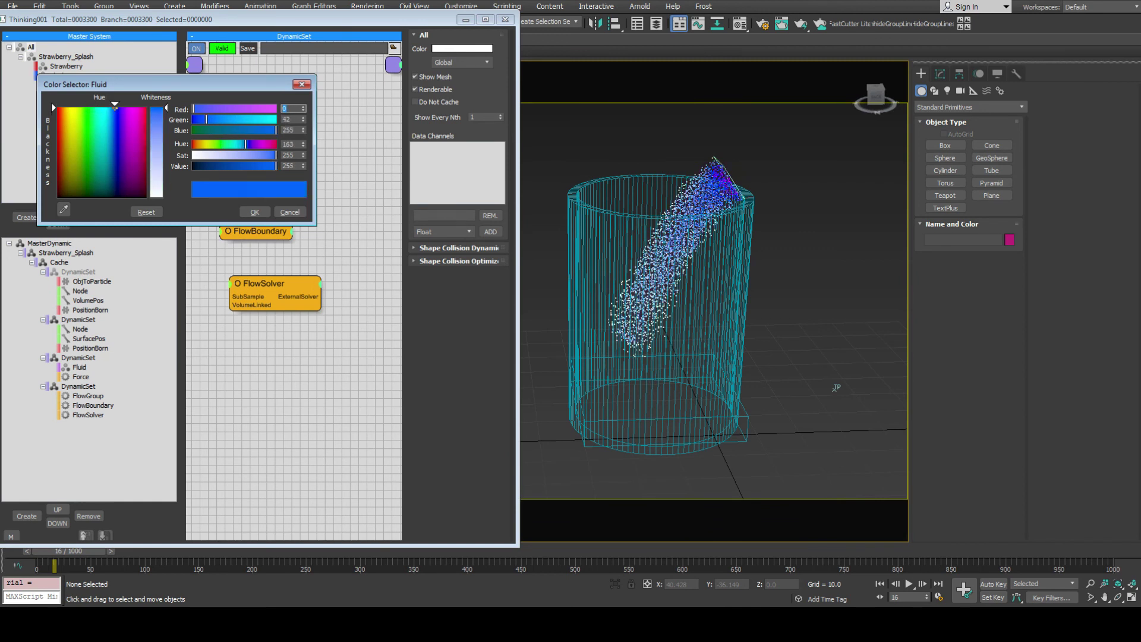
pyautogui.press('Return')
# Play the simulation until the fluid collects at the container's base, and rewind to the first frame.
pyautogui.press('/')
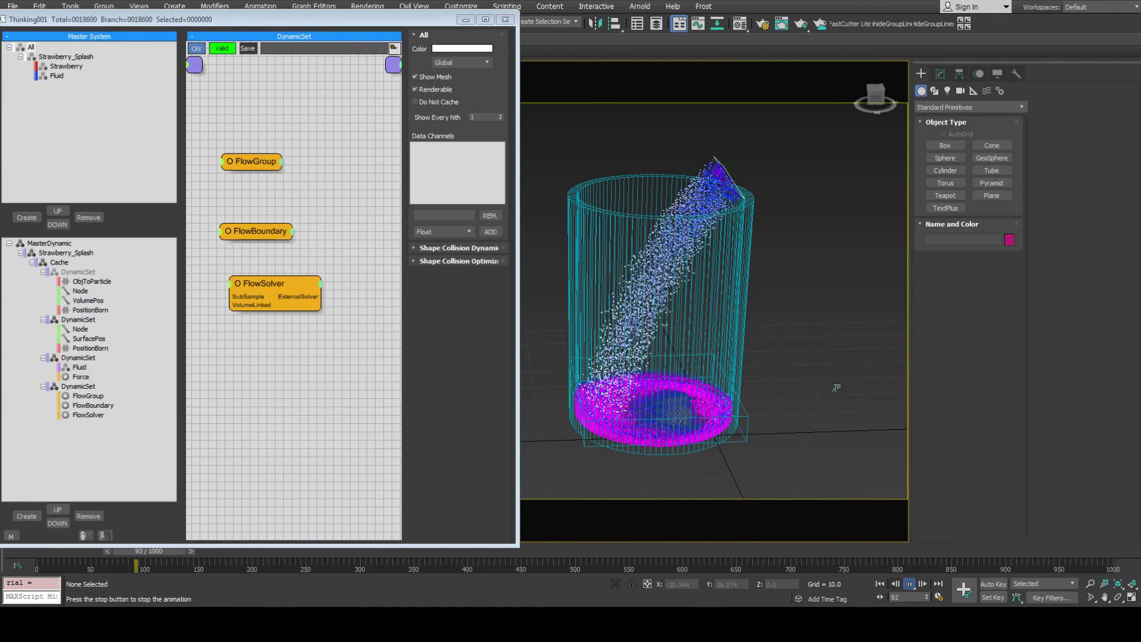
pyautogui.press('/')
pyautogui.press('Home')
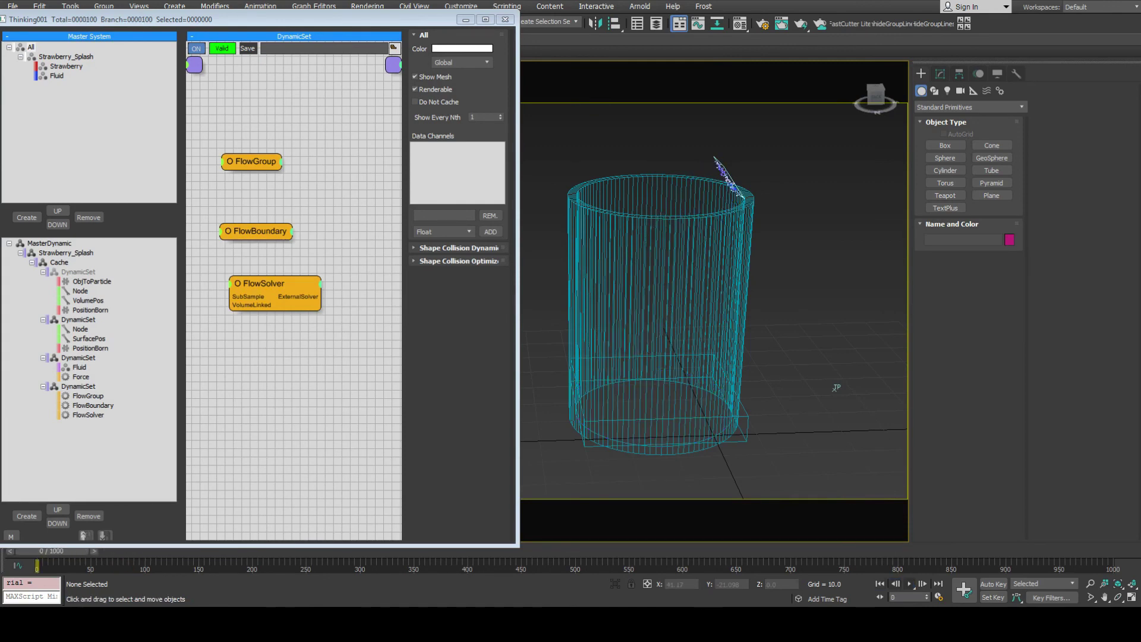
# Set FlowGroup's Decompress value to 100 and test it by playing the simulation from the start.
pyautogui.click(256, 231)
pyautogui.click(251, 161)
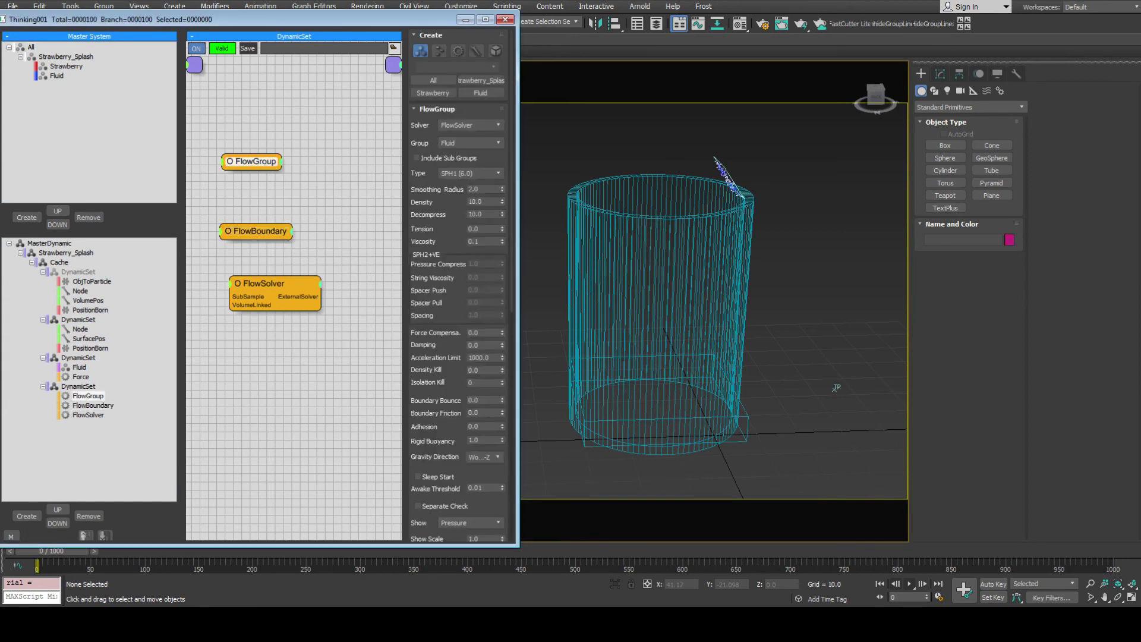
pyautogui.doubleClick(478, 213)
pyautogui.write('100')
pyautogui.press('Return')
pyautogui.press('/')
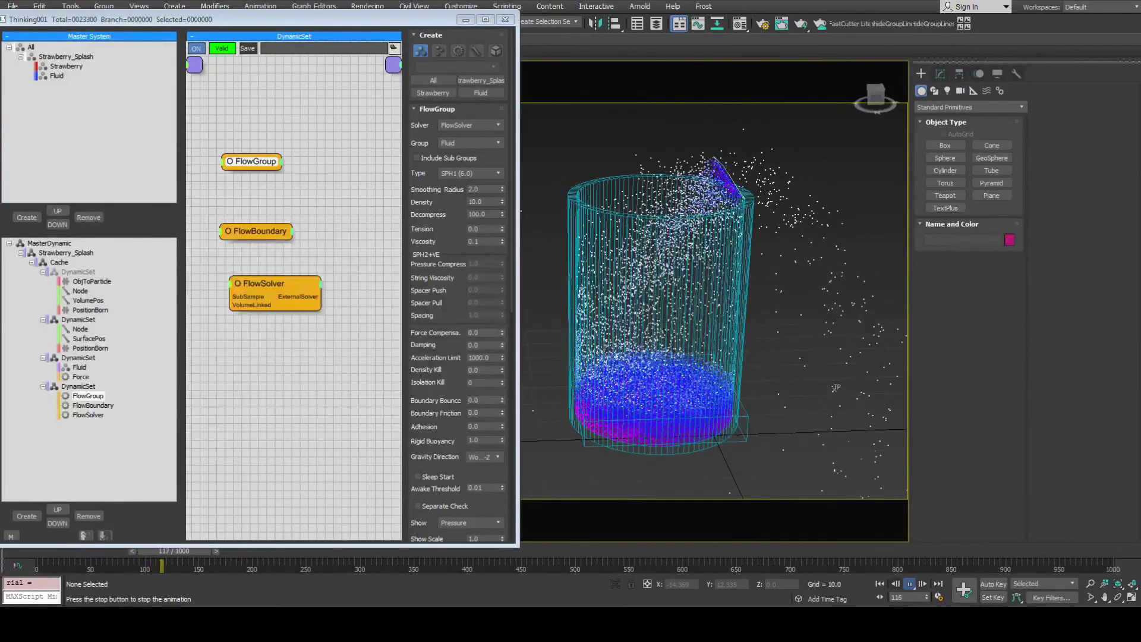
pyautogui.press('Home')
# Set FlowSolver's Sub Sample to 2 and play the simulation again.
pyautogui.click(263, 283)
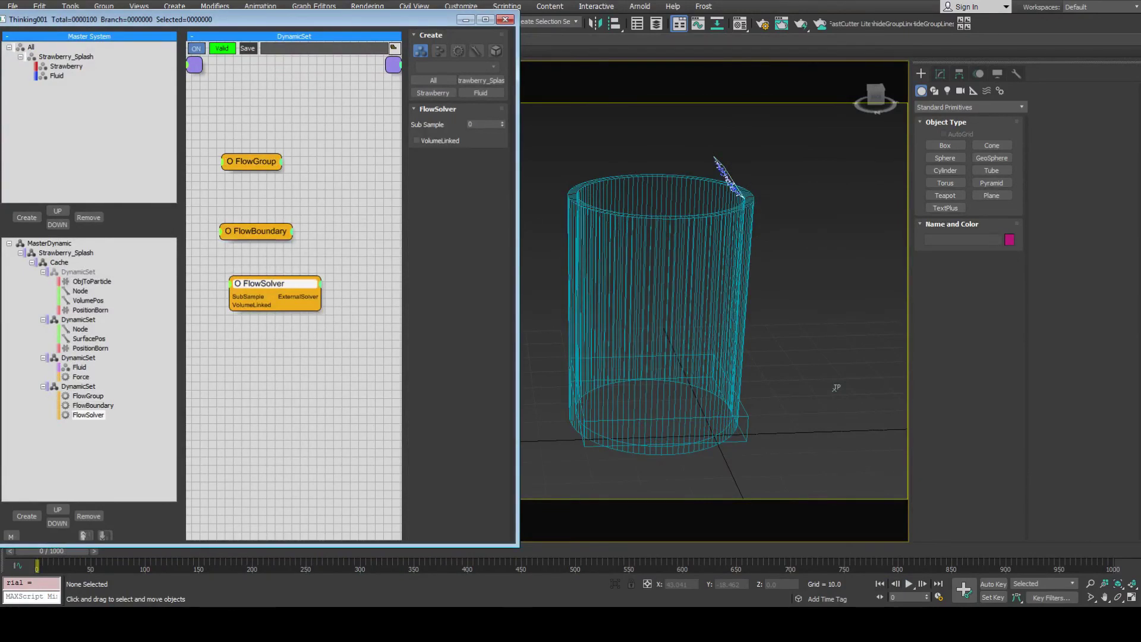
pyautogui.click(501, 121)
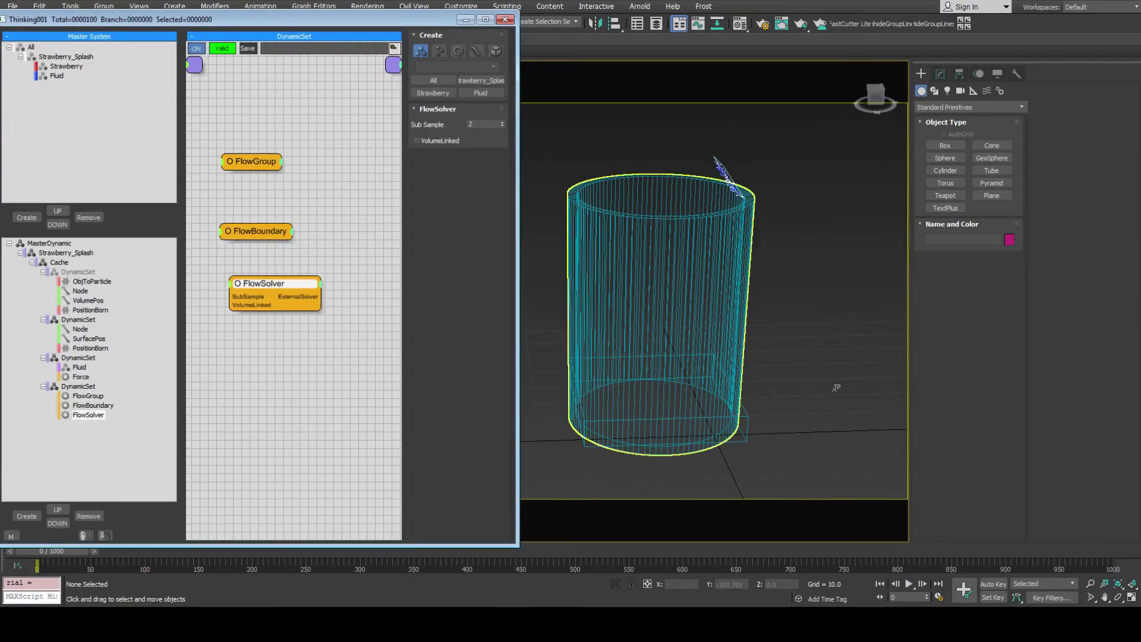
pyautogui.click(909, 583)
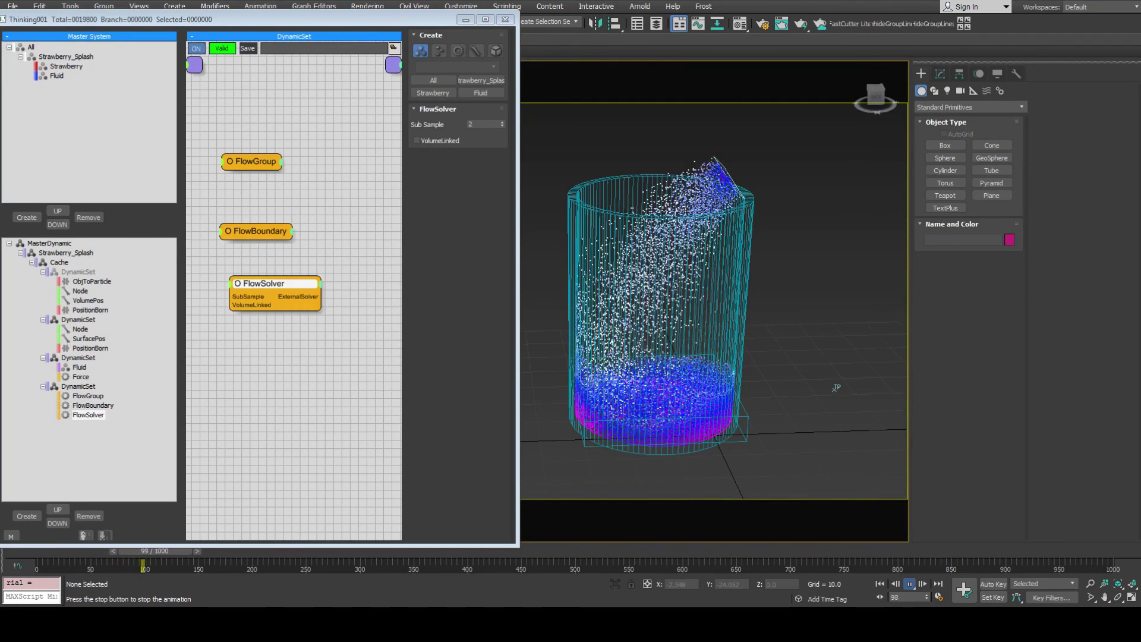
# Inspect the paused fluid from the front, play a few more frames, and rewind to the first frame in a perspective view.
pyautogui.press('/')
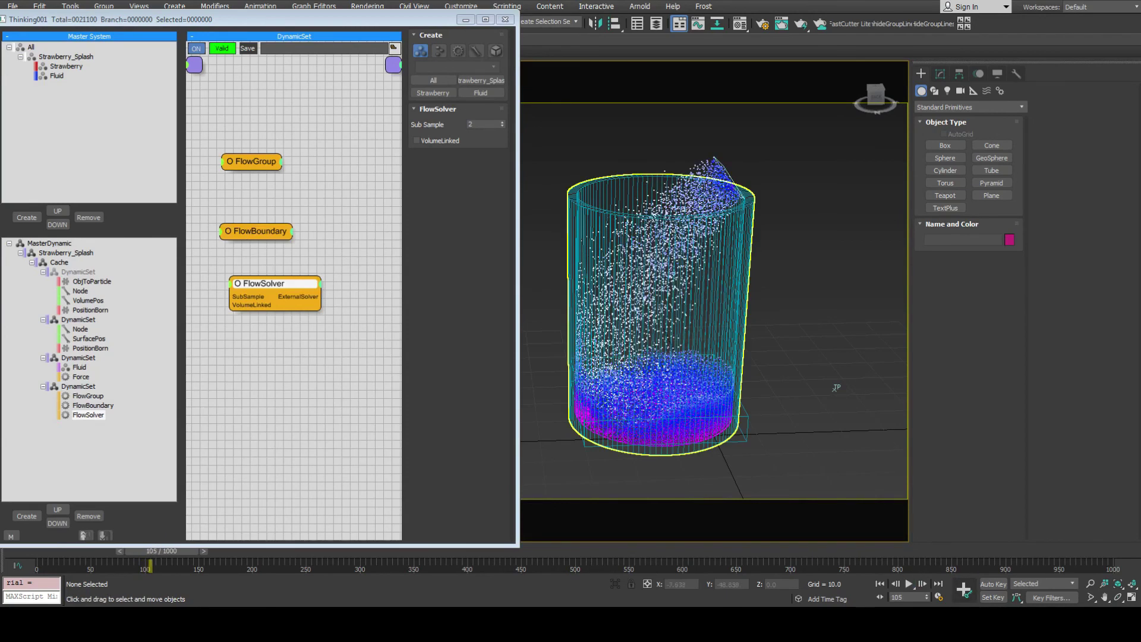
pyautogui.keyDown('alt'); pyautogui.moveTo(705, 385); pyautogui.dragTo(693, 383, button='middle'); pyautogui.keyUp('alt')
pyautogui.press('f')
pyautogui.scroll(5, 555, 258)
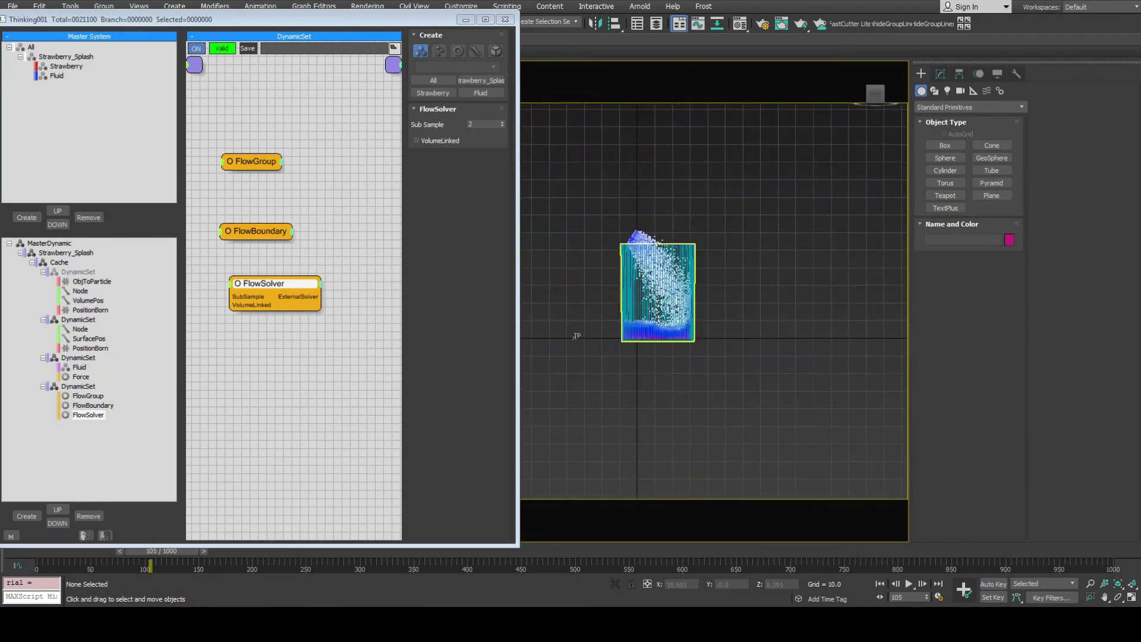
pyautogui.moveTo(732, 346); pyautogui.dragTo(784, 445, button='middle')
pyautogui.scroll(-2, 784, 445)
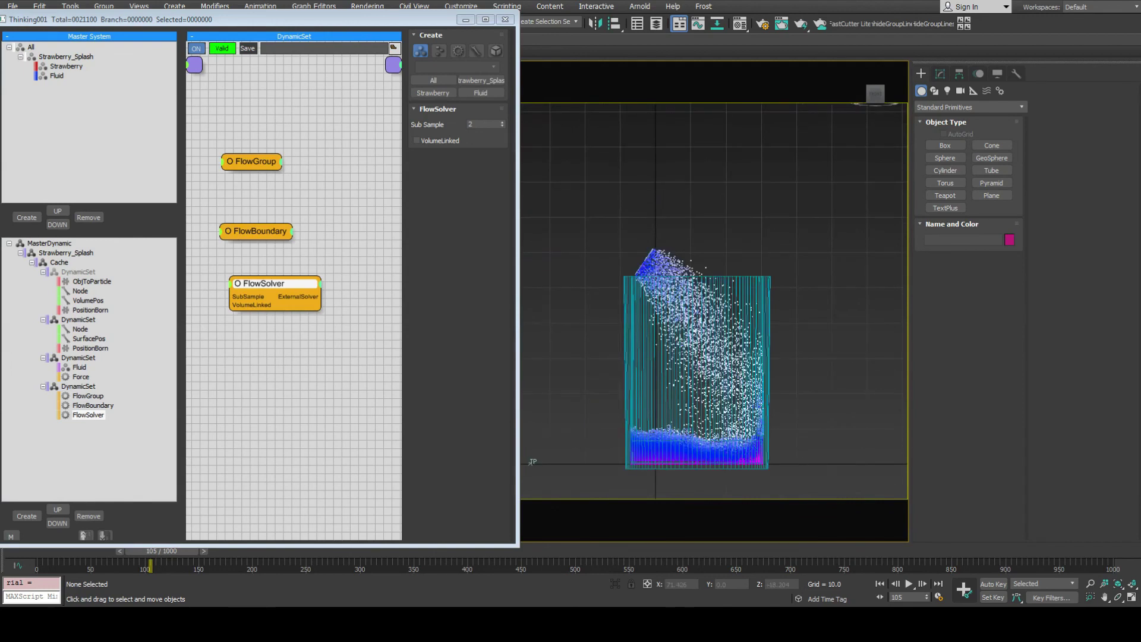
pyautogui.press('/')
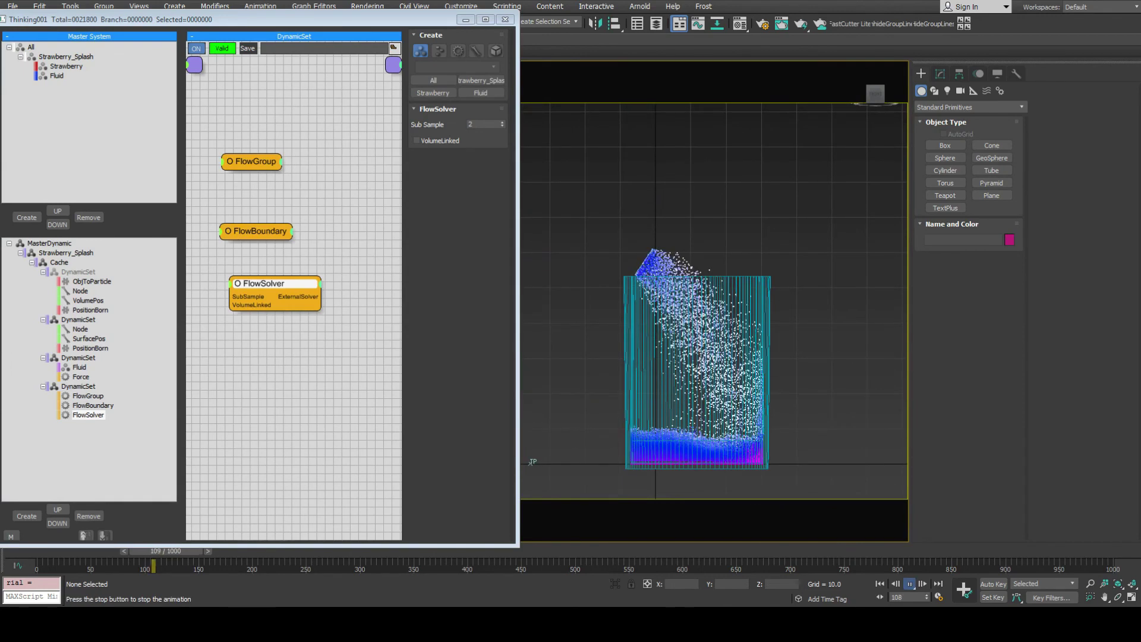
pyautogui.press('/')
pyautogui.press('Home')
pyautogui.press('p')
pyautogui.scroll(-2, 710, 390)
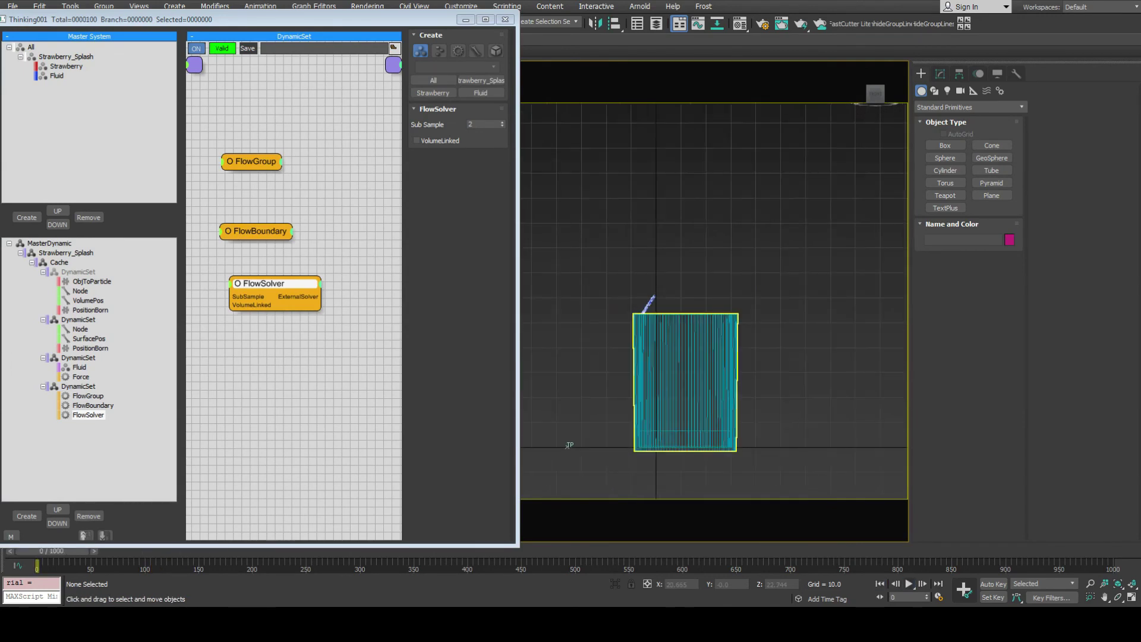
pyautogui.scroll(2, 712, 383)
pyautogui.keyDown('alt'); pyautogui.moveTo(713, 383); pyautogui.dragTo(618, 404, button='middle'); pyautogui.keyUp('alt')
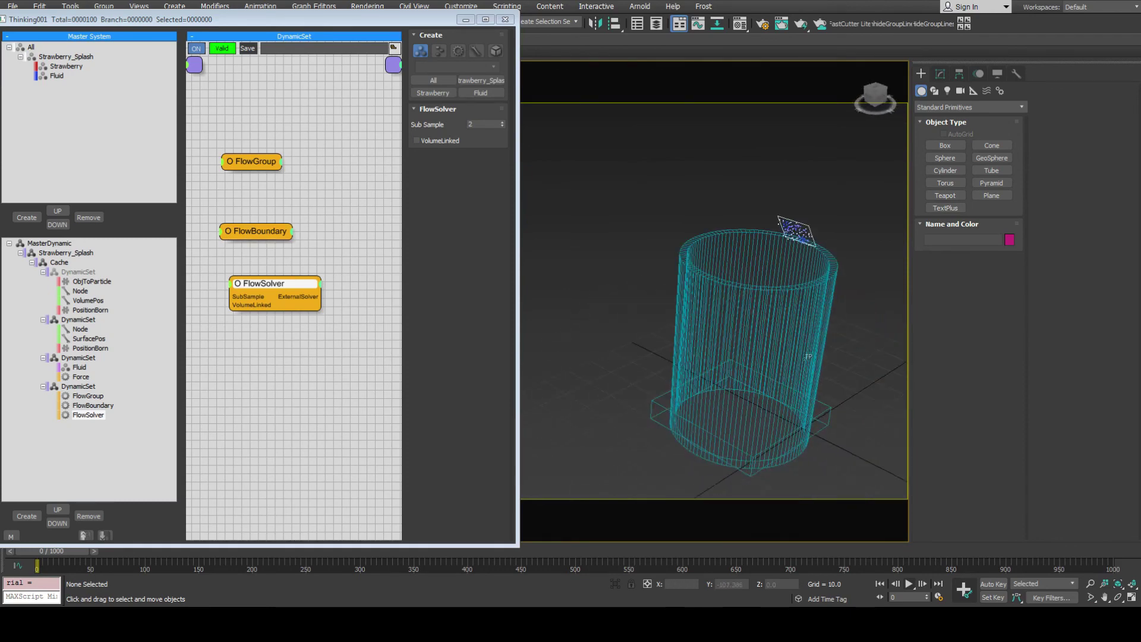
# Set FlowGroup's Type to SPH VE (6.6) and test it by playing the simulation until fluid covers the container's base.
pyautogui.rightClick(257, 179)
pyautogui.click(256, 163)
pyautogui.click(469, 172)
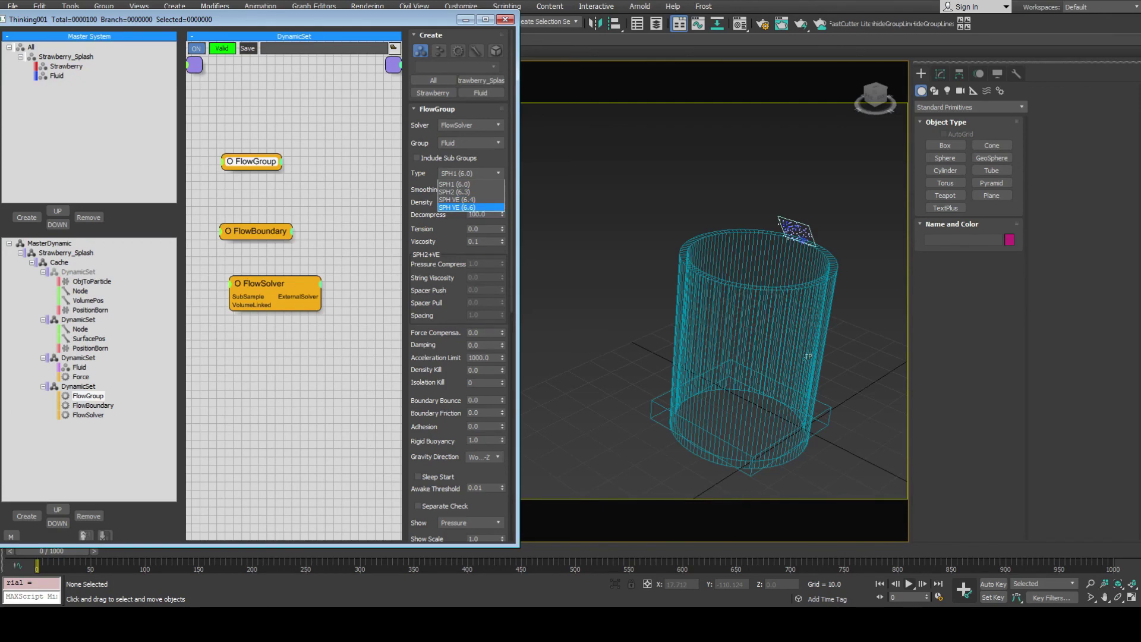
pyautogui.click(469, 208)
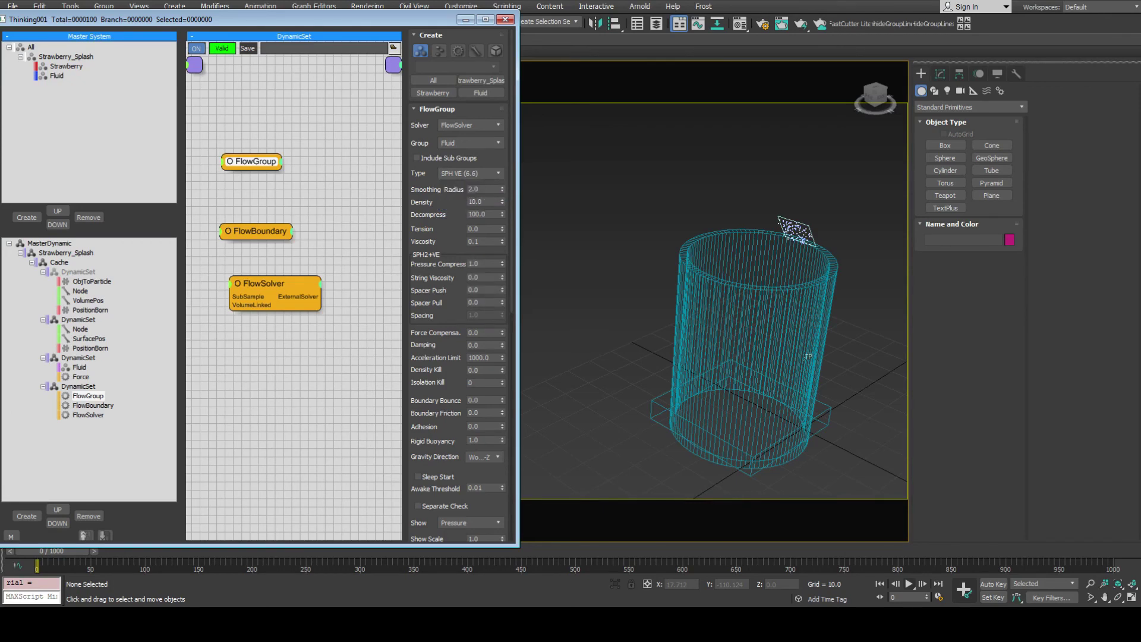
pyautogui.moveTo(791, 350); pyautogui.dragTo(742, 330, button='middle')
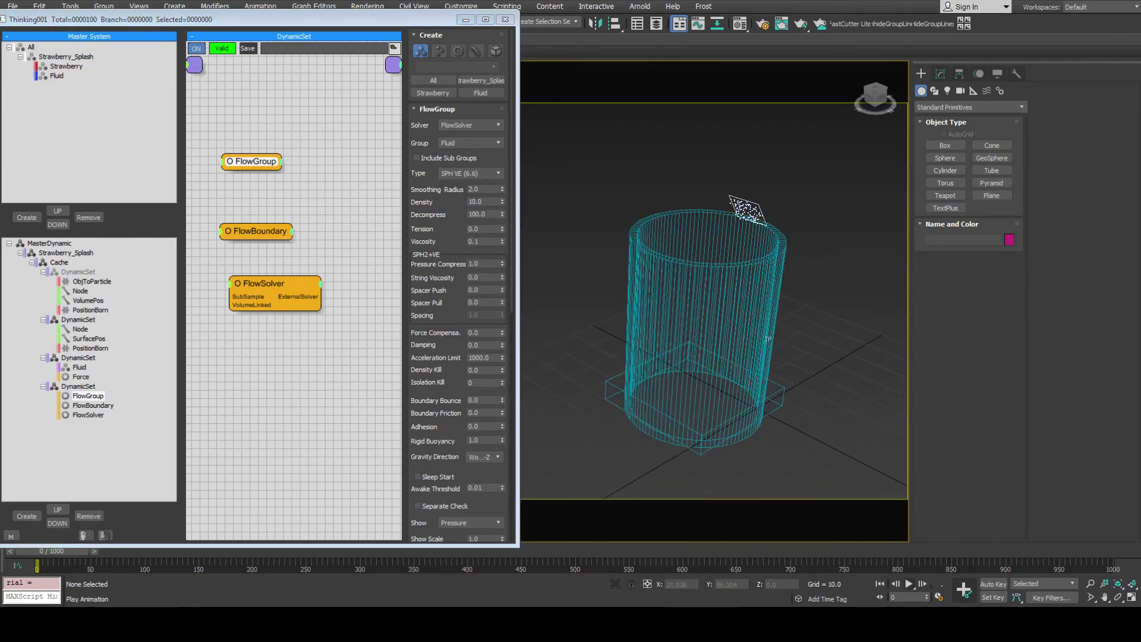
pyautogui.press('/')
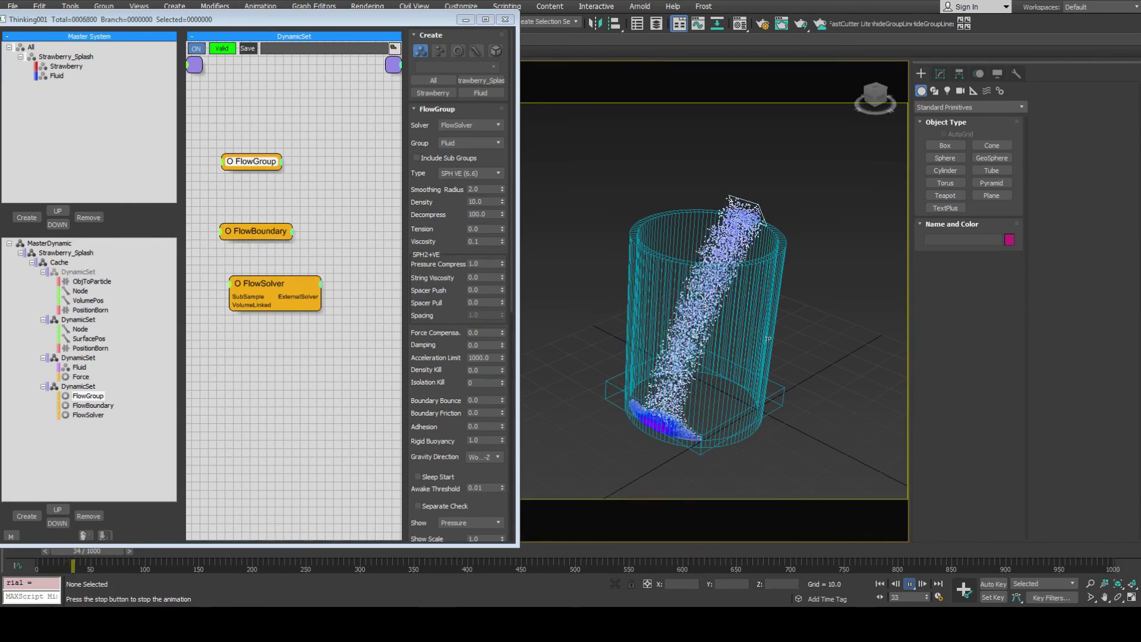
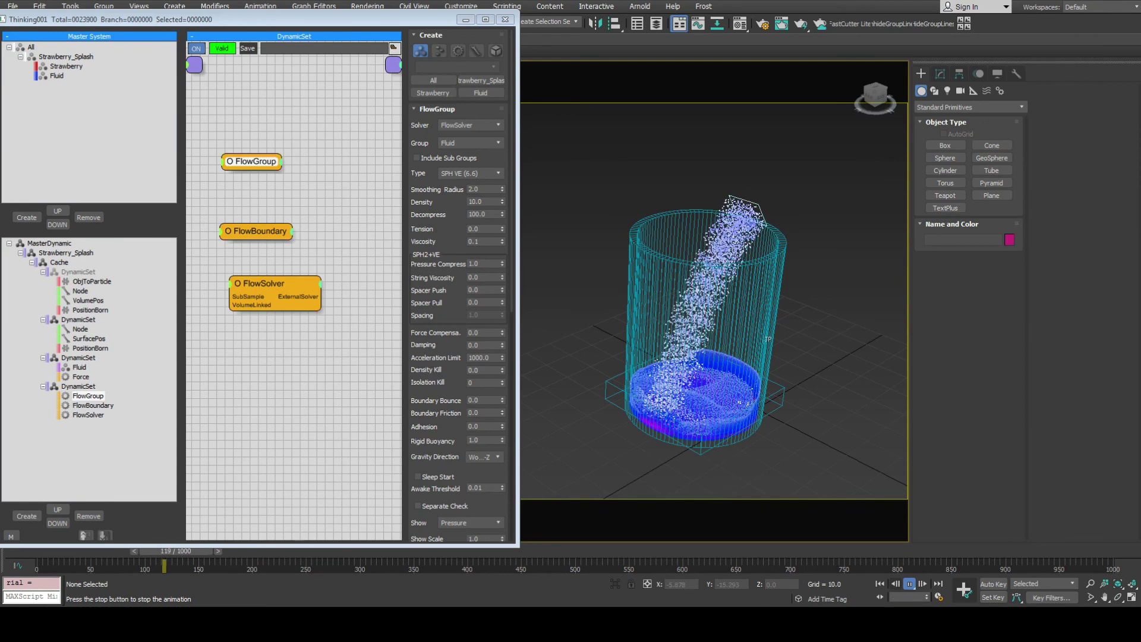
pyautogui.press('/')
# Show FlowSolver's Sub Sample setting and rewind the simulation to the first frame.
pyautogui.click(275, 283)
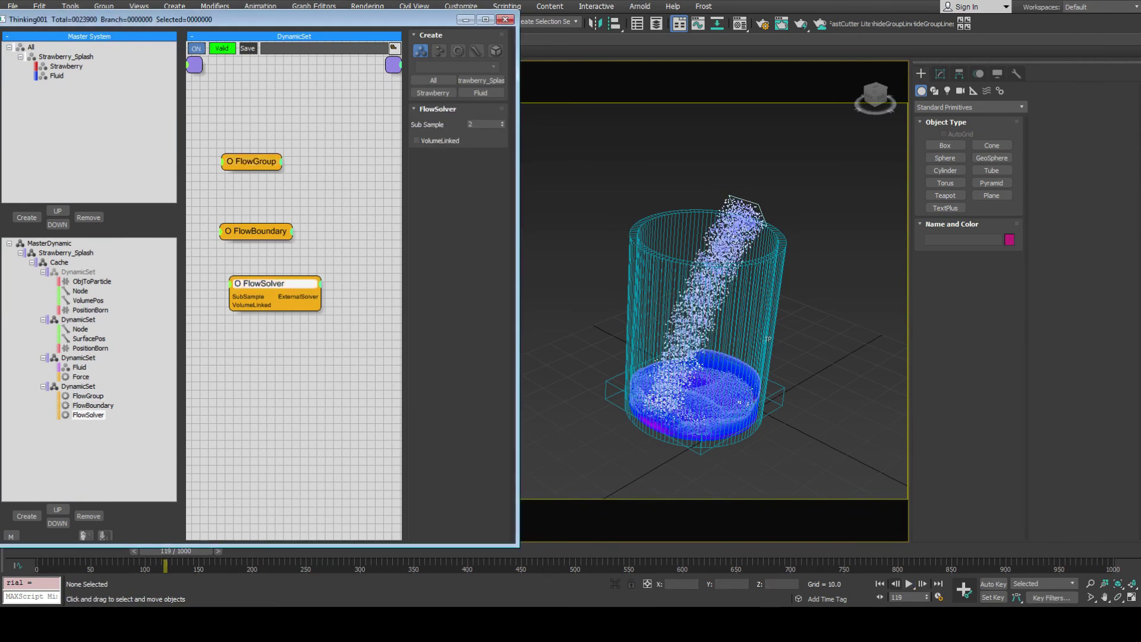
pyautogui.doubleClick(482, 124)
pyautogui.click(880, 584)
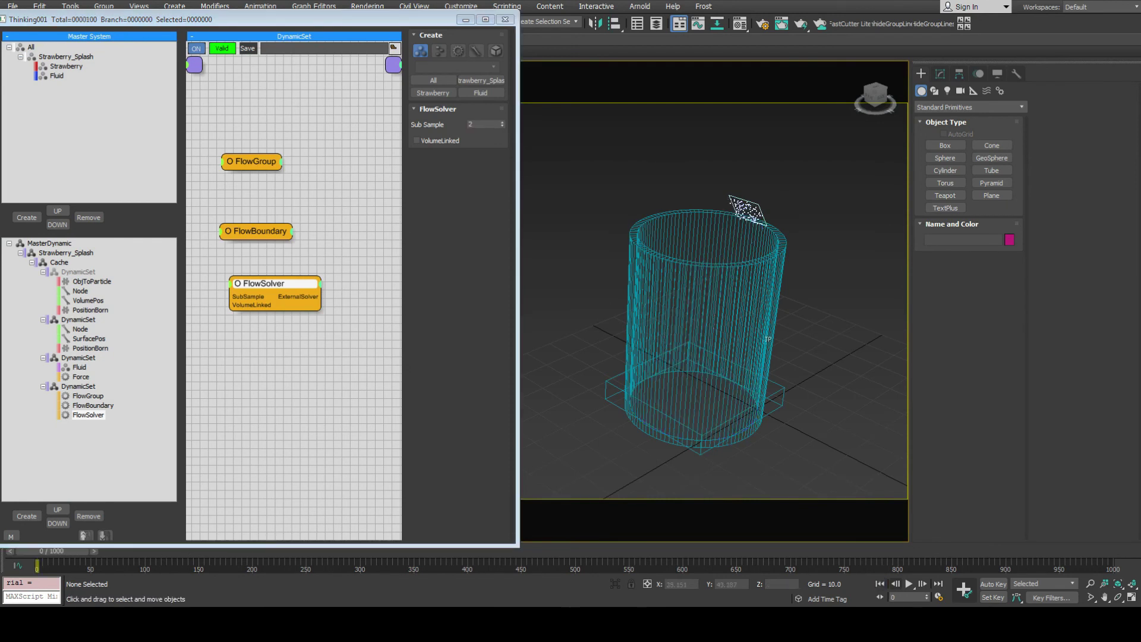
# Try MasterDynamic's viewport subsampling at 75 Samples Per Second in a short playback, rewind, and restore Per Half Frame.
pyautogui.click(49, 243)
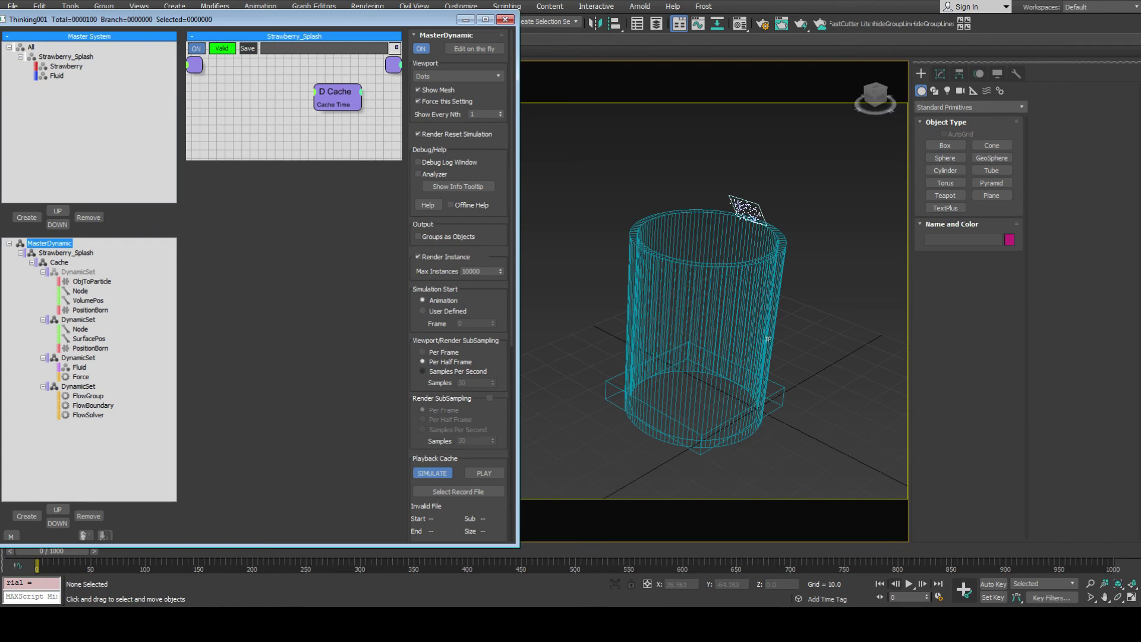
pyautogui.click(422, 370)
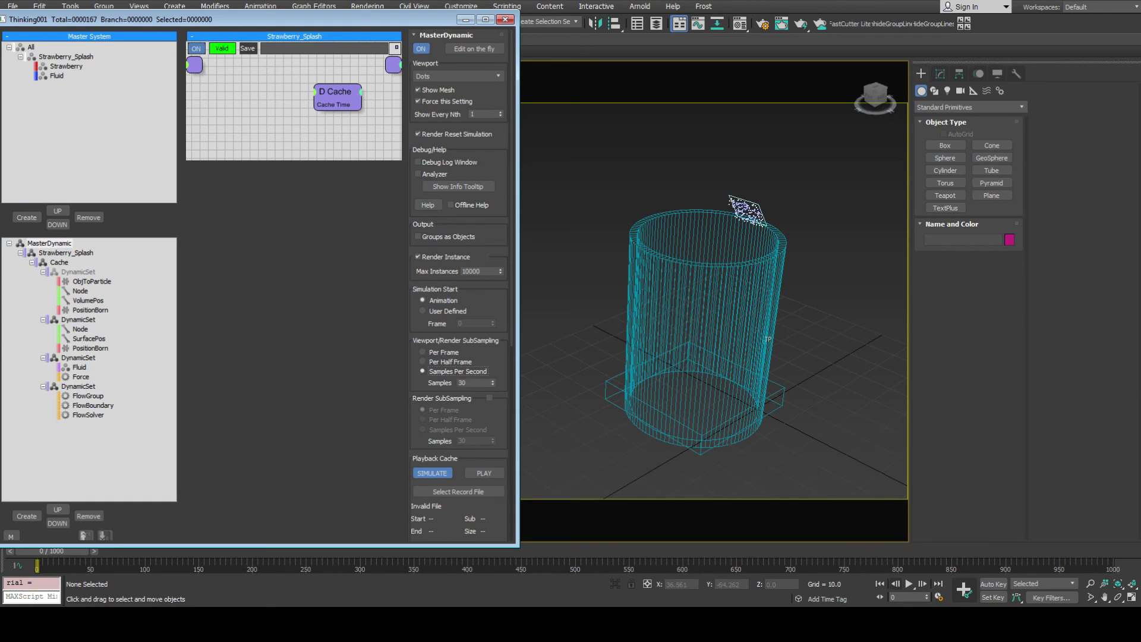
pyautogui.doubleClick(469, 383)
pyautogui.write('75')
pyautogui.click(908, 583)
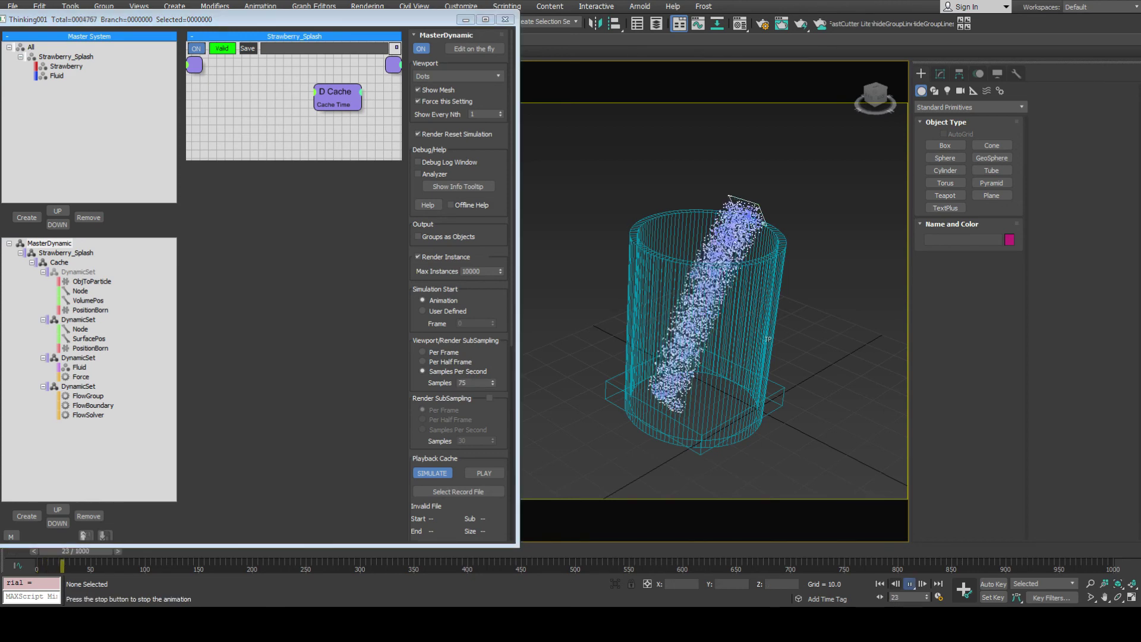
pyautogui.press('/')
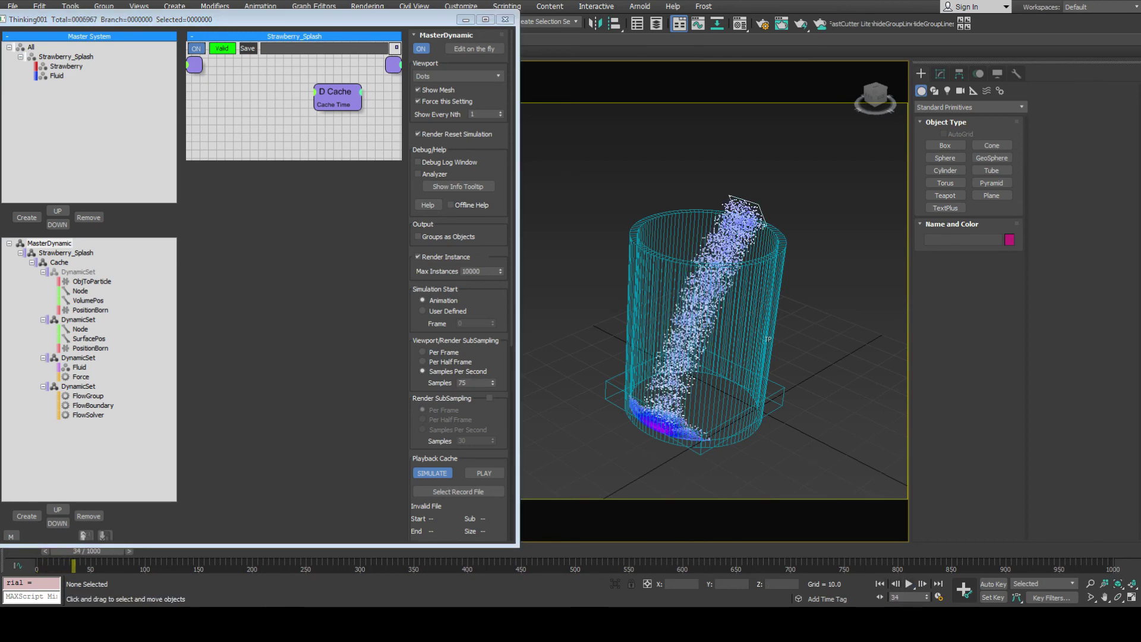
pyautogui.press('Home')
pyautogui.click(422, 361)
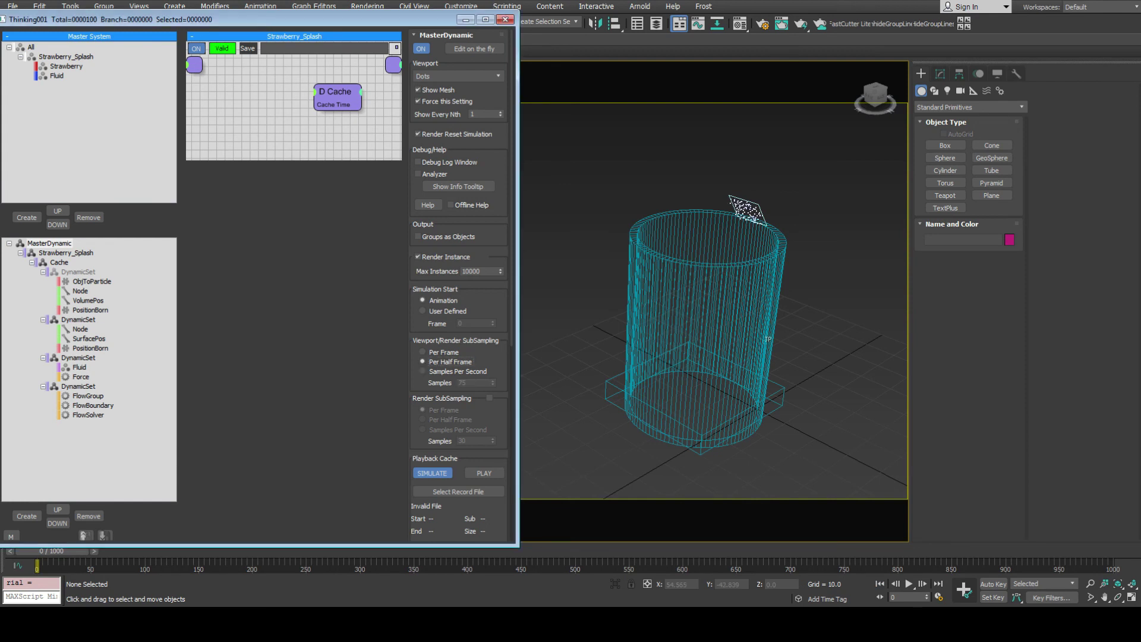
# Set FlowGroup's Decompress value to 400, test it by playing the simulation, and rewind to the first frame.
pyautogui.click(88, 414)
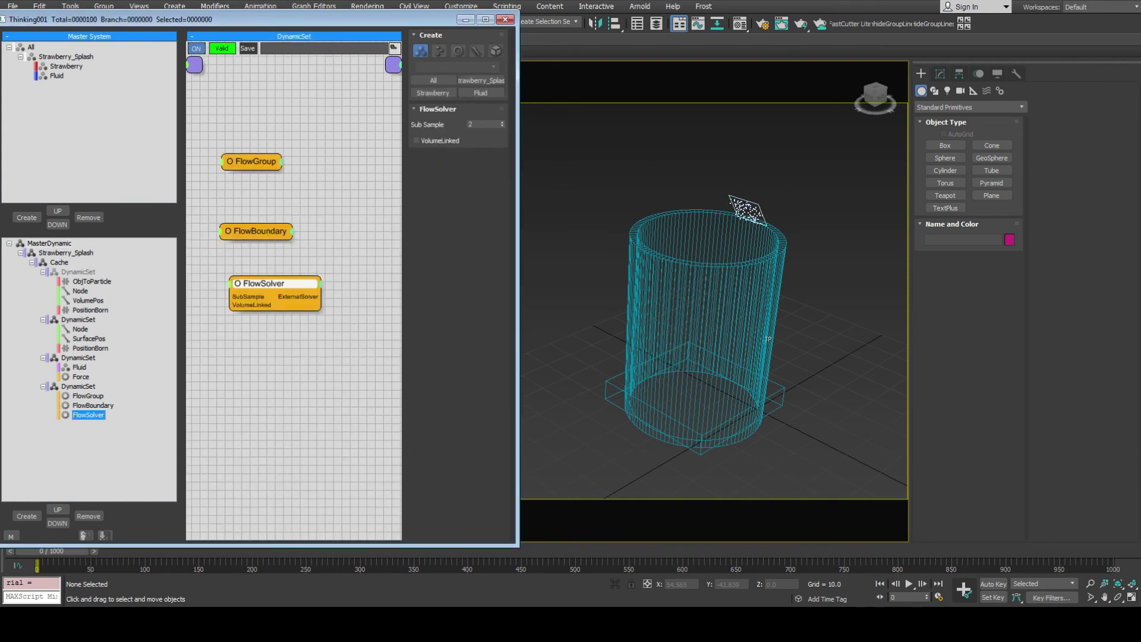
pyautogui.doubleClick(482, 124)
pyautogui.click(251, 161)
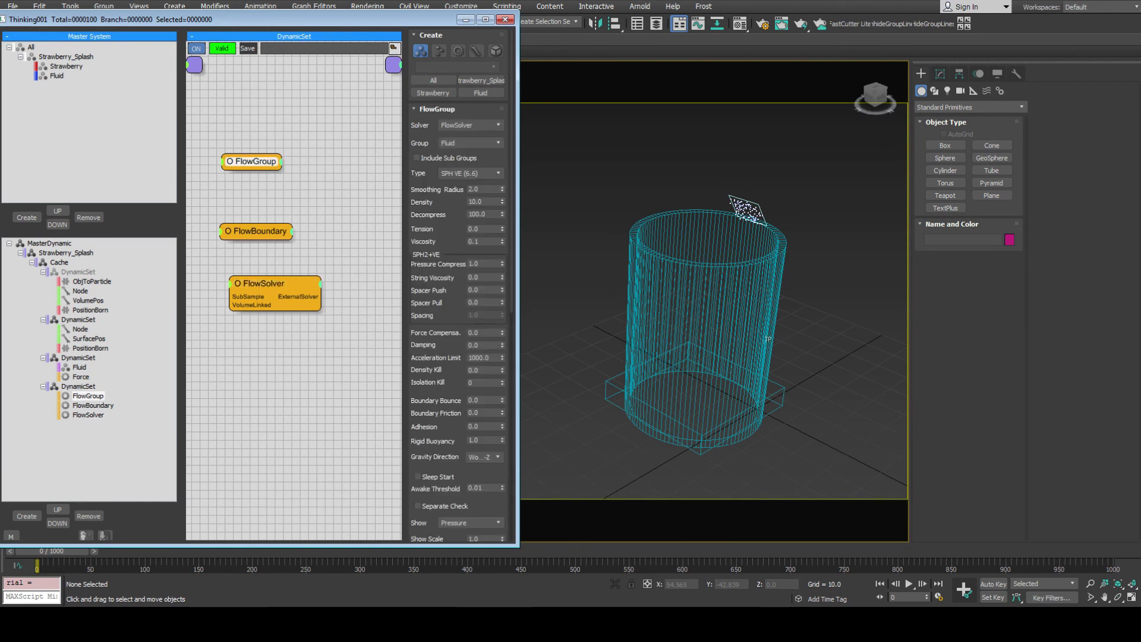
pyautogui.doubleClick(483, 214)
pyautogui.write('400')
pyautogui.press('Return')
pyautogui.click(274, 283)
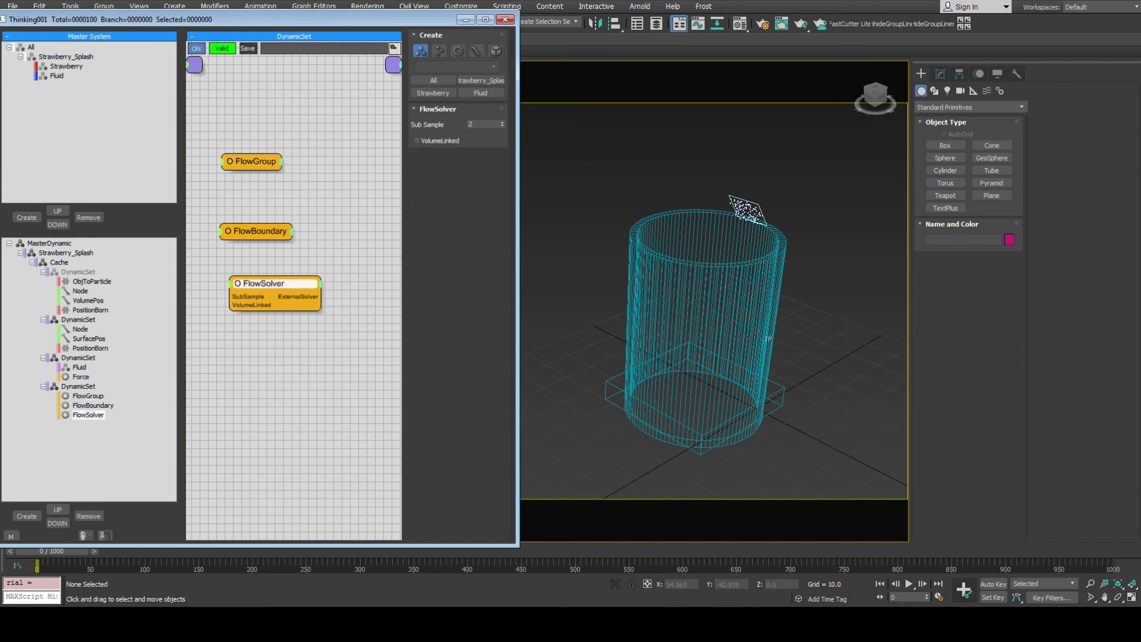
pyautogui.click(909, 583)
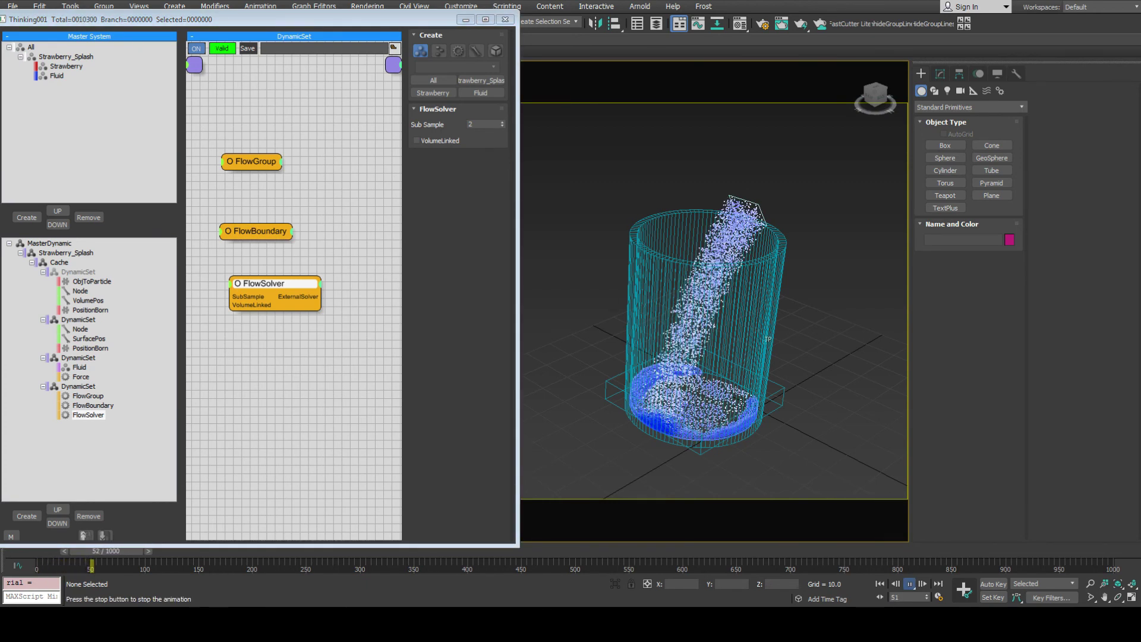
pyautogui.click(909, 583)
pyautogui.click(880, 583)
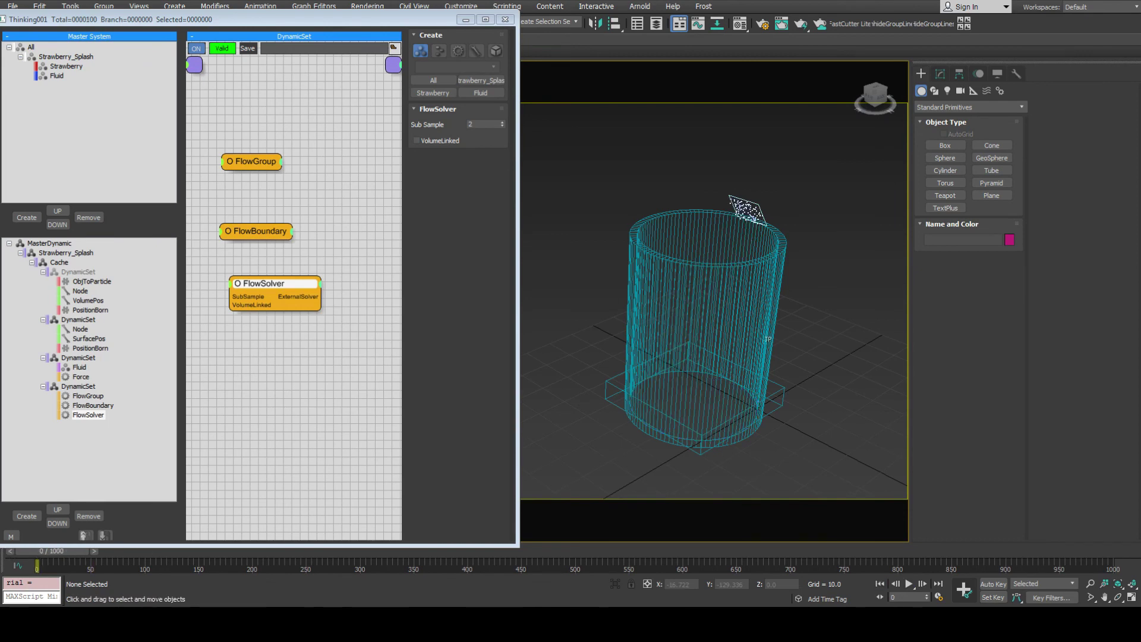
# Try FlowSolver's Sub Sample at 0 in a playback, rewind, and restore it to 2.
pyautogui.rightClick(501, 124)
pyautogui.click(909, 584)
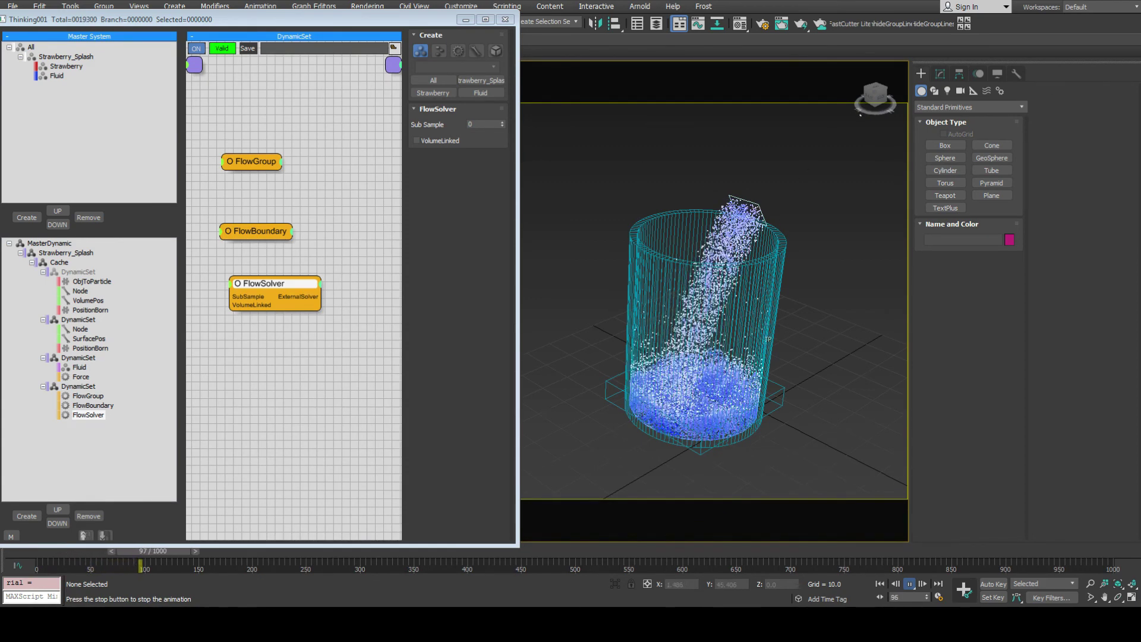
pyautogui.click(879, 583)
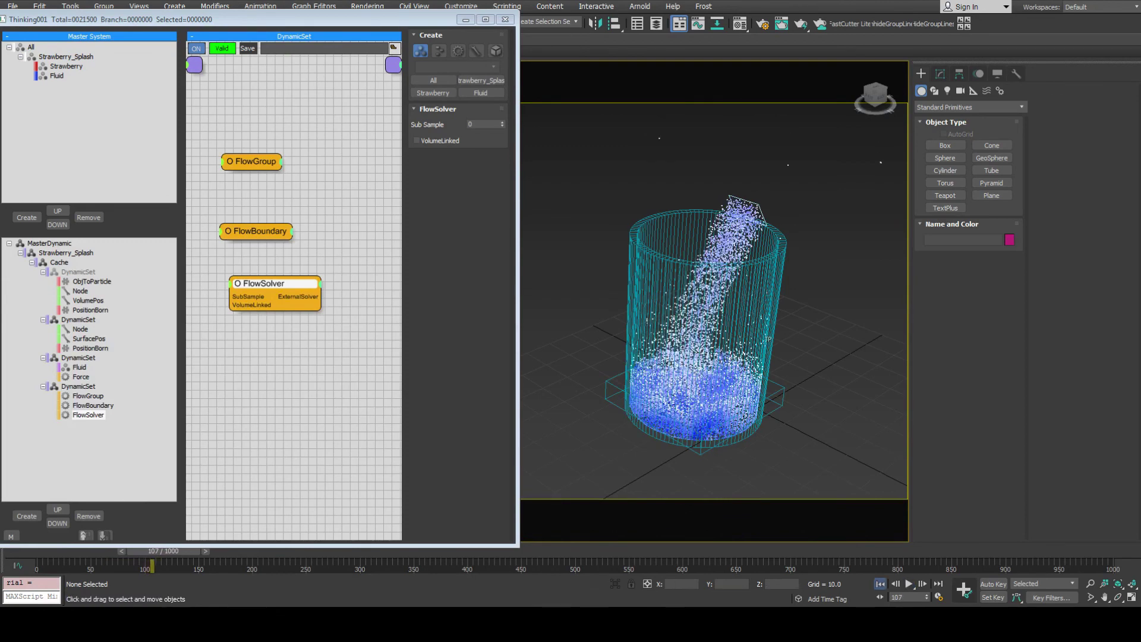
pyautogui.click(502, 121)
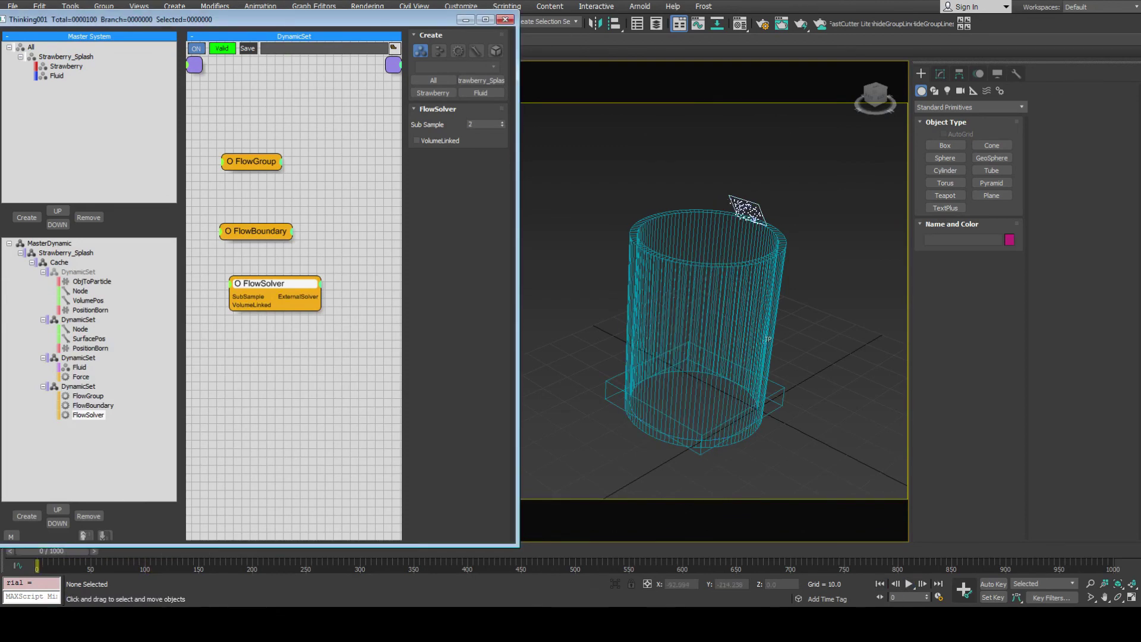
# Play the simulation from the start, pausing to check FlowGroup's Decompress value, and rewind to the first frame.
pyautogui.click(909, 584)
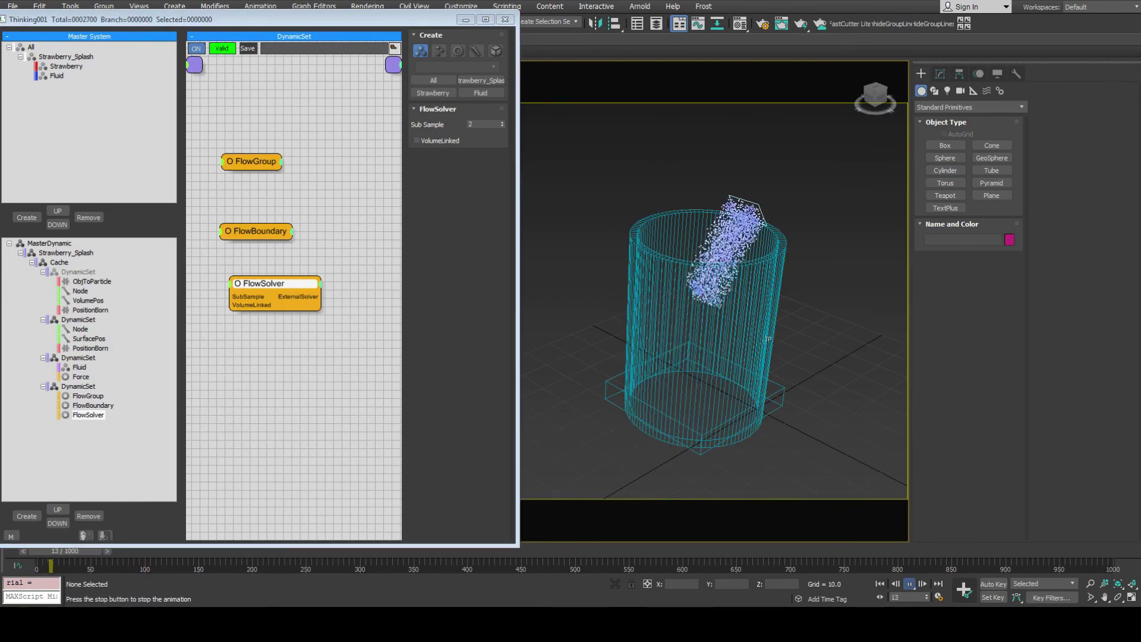
pyautogui.press('/')
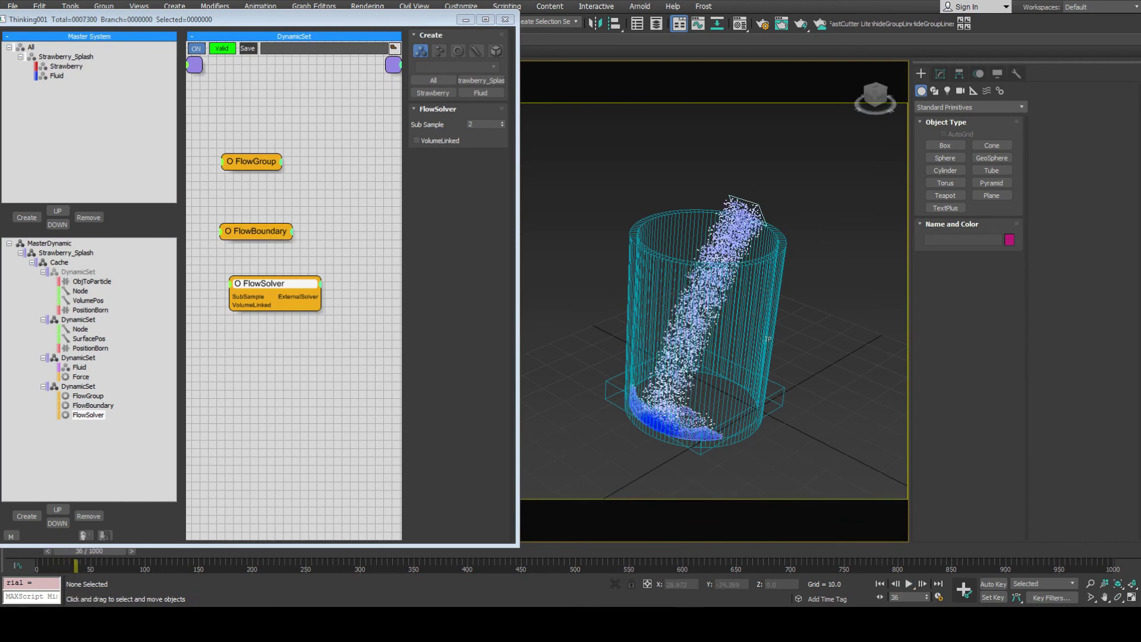
pyautogui.click(251, 161)
pyautogui.doubleClick(477, 214)
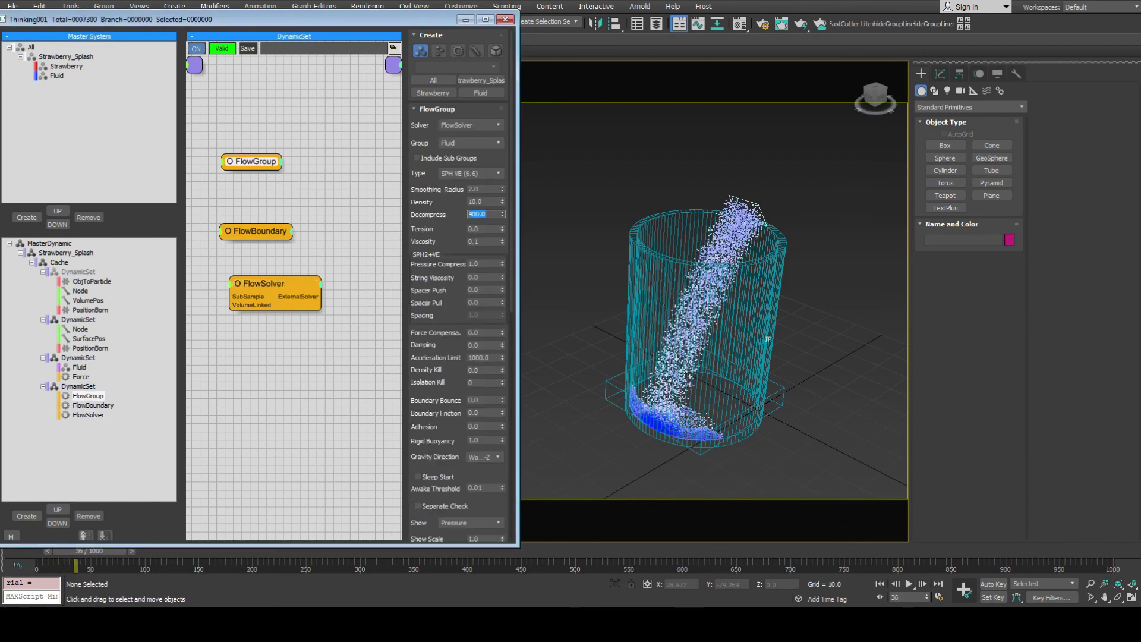
pyautogui.press('Return')
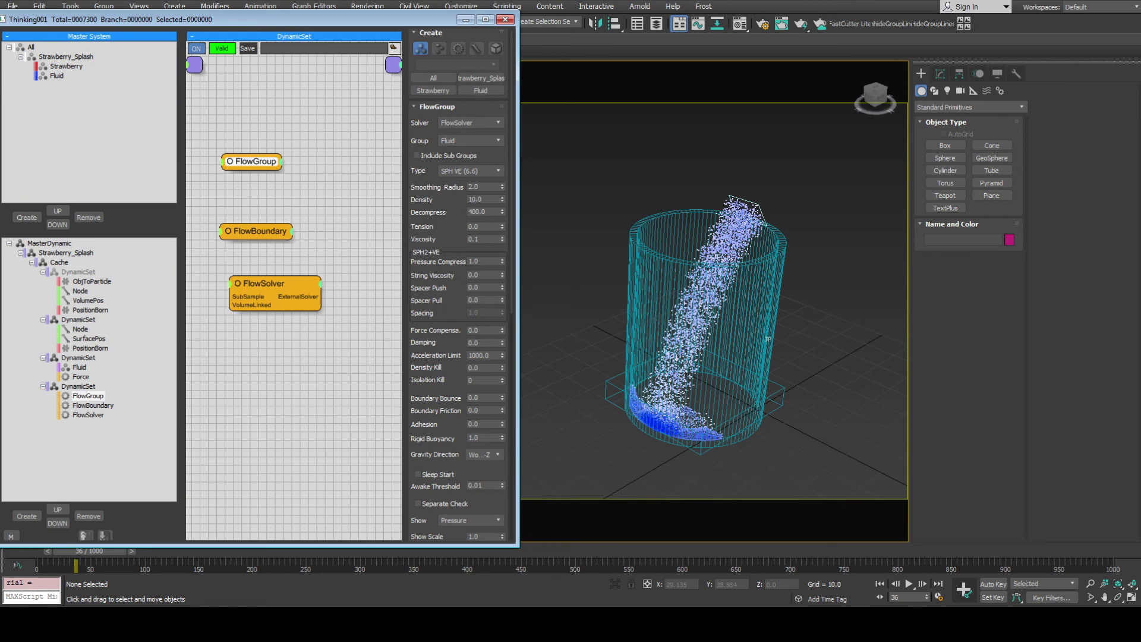
pyautogui.press('/')
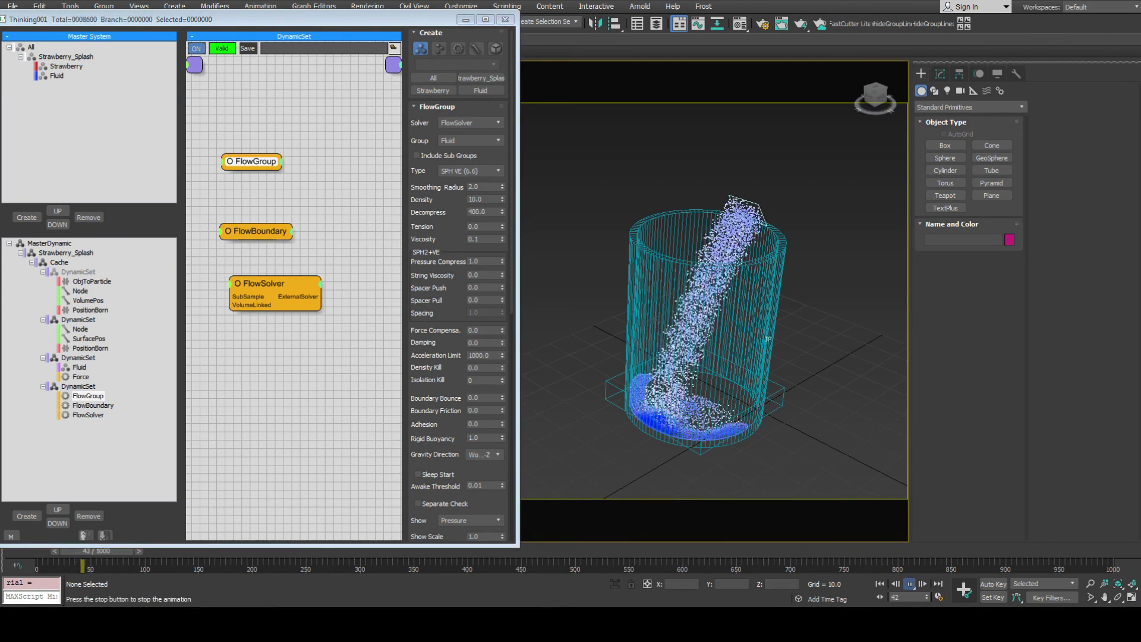
pyautogui.press('/')
pyautogui.press('Home')
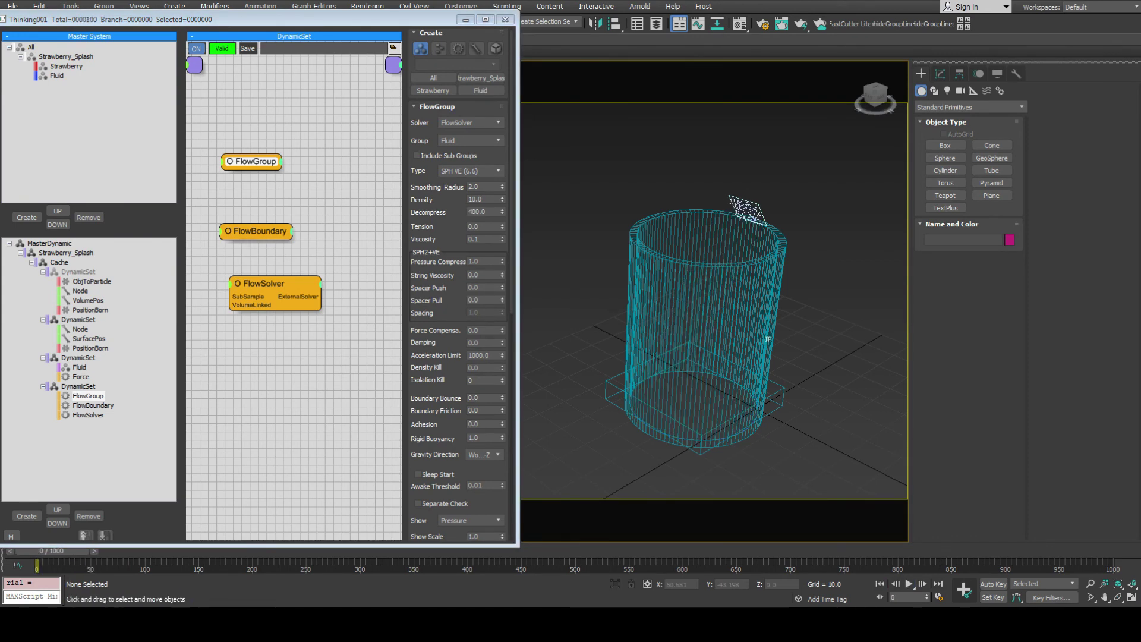
# Show the Mass setting of the Fluid group's surface-based PositionBorn operator and play the simulation until fluid collects at the base.
pyautogui.click(89, 348)
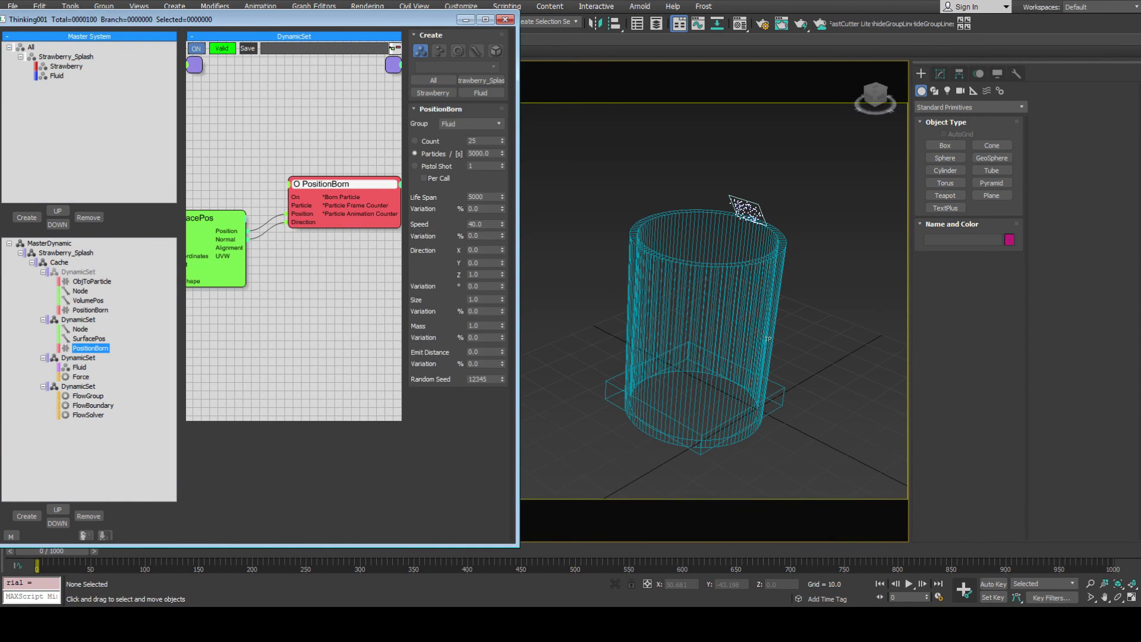
pyautogui.doubleClick(479, 326)
pyautogui.press('/')
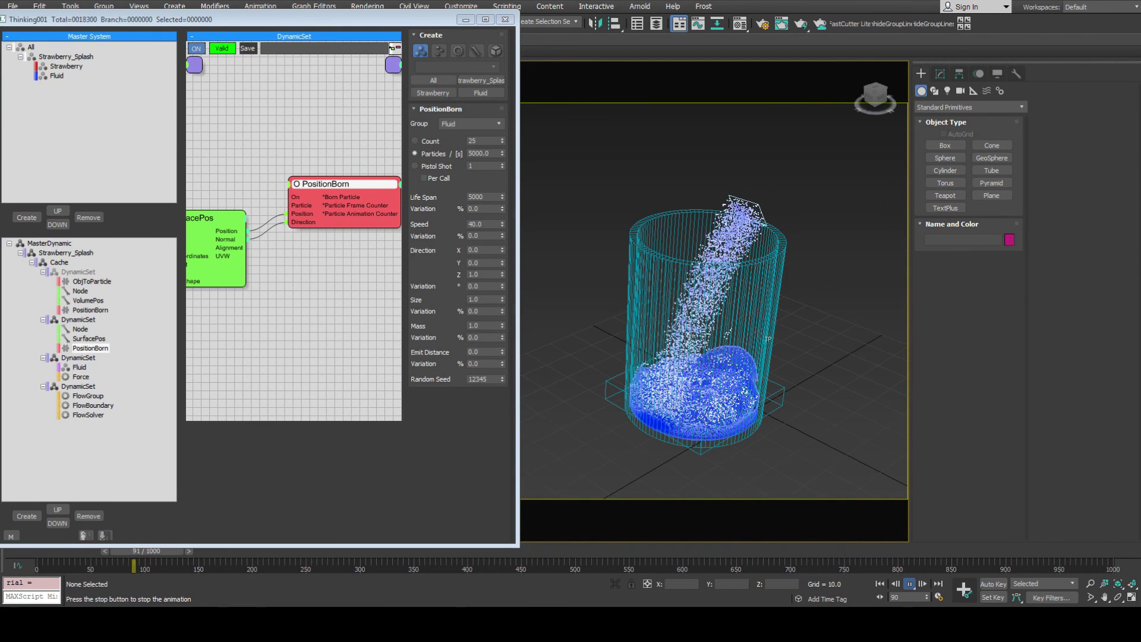
pyautogui.click(909, 583)
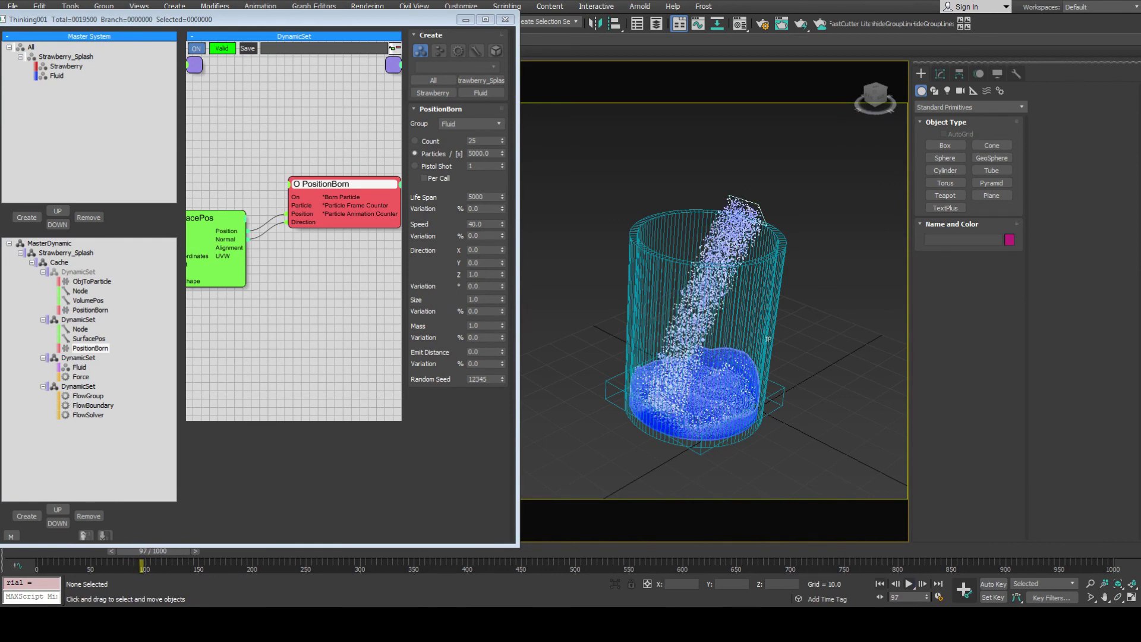
# Rewind the simulation and try Mass values of 0.01 and 0.02 on the Fluid group's surface-based PositionBorn operator.
pyautogui.click(879, 583)
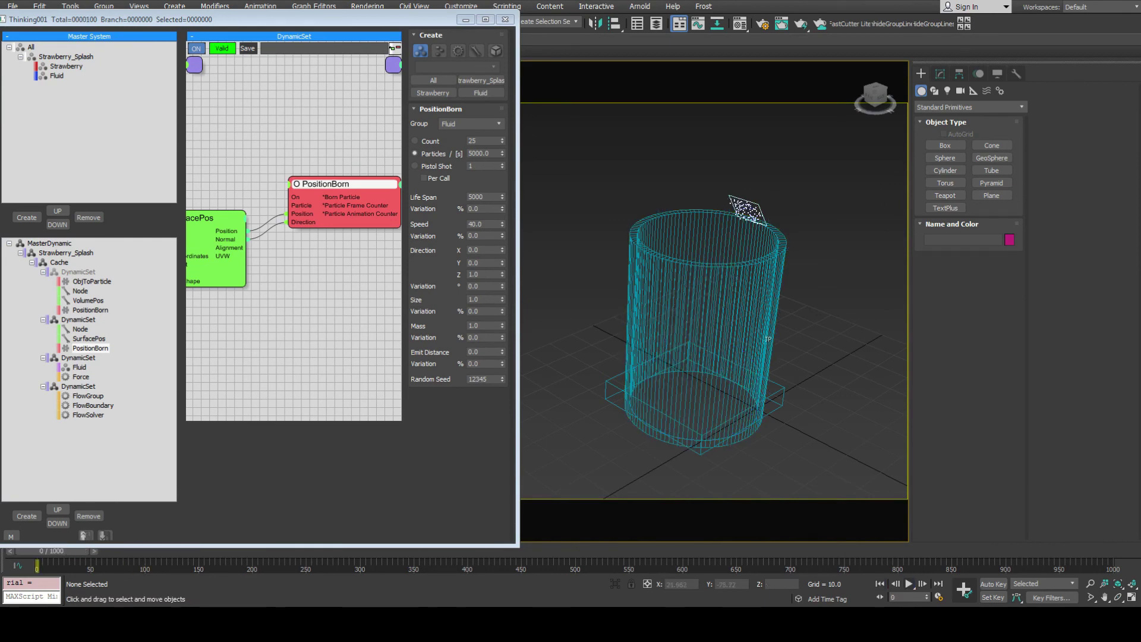
pyautogui.doubleClick(474, 325)
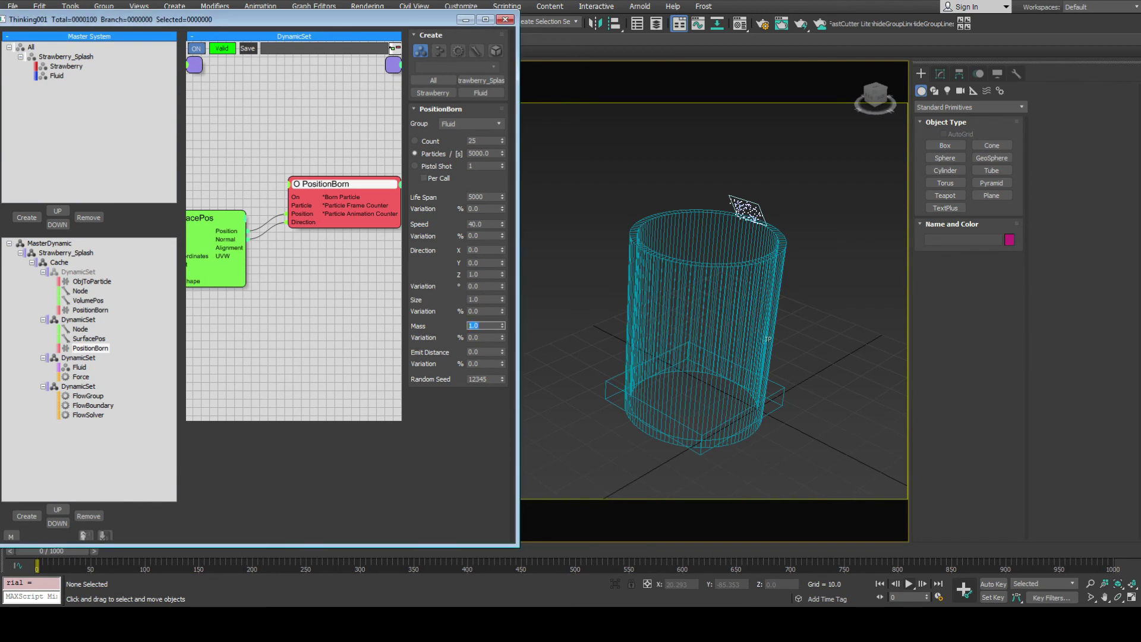
pyautogui.write('.01')
pyautogui.press('Return')
pyautogui.write('.')
pyautogui.press('Return')
pyautogui.write('.02')
pyautogui.press('Return')
# Restore the Fluid PositionBorn operator's Mass to 1 and play the simulation briefly.
pyautogui.write('1')
pyautogui.press('Return')
pyautogui.click(908, 583)
pyautogui.click(907, 584)
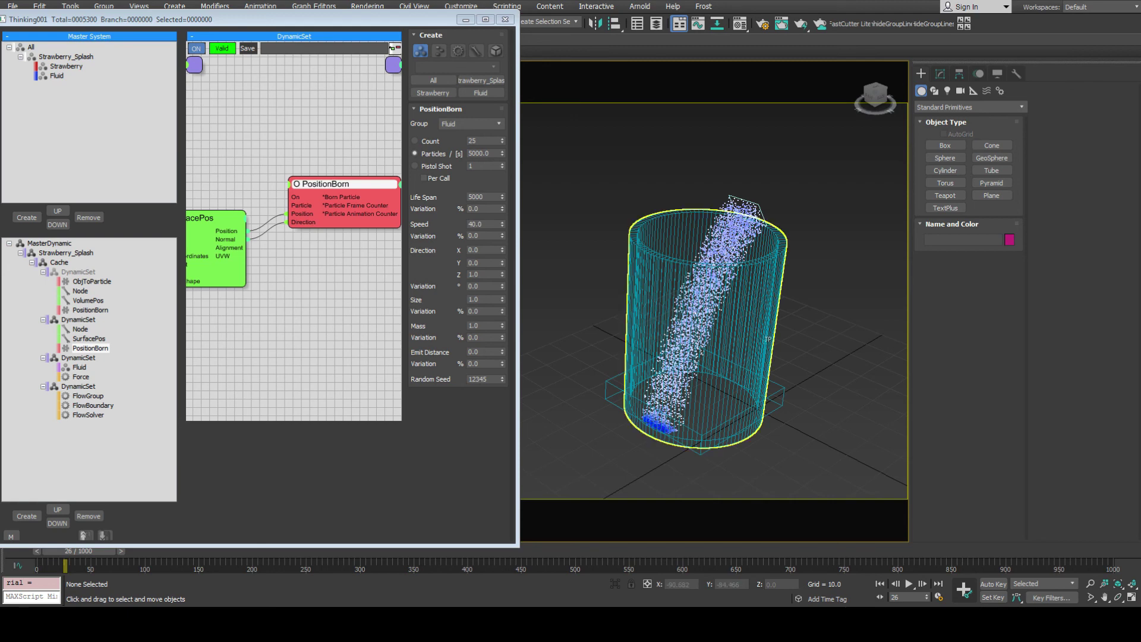
pyautogui.moveTo(760, 279); pyautogui.dragTo(710, 283, button='middle')
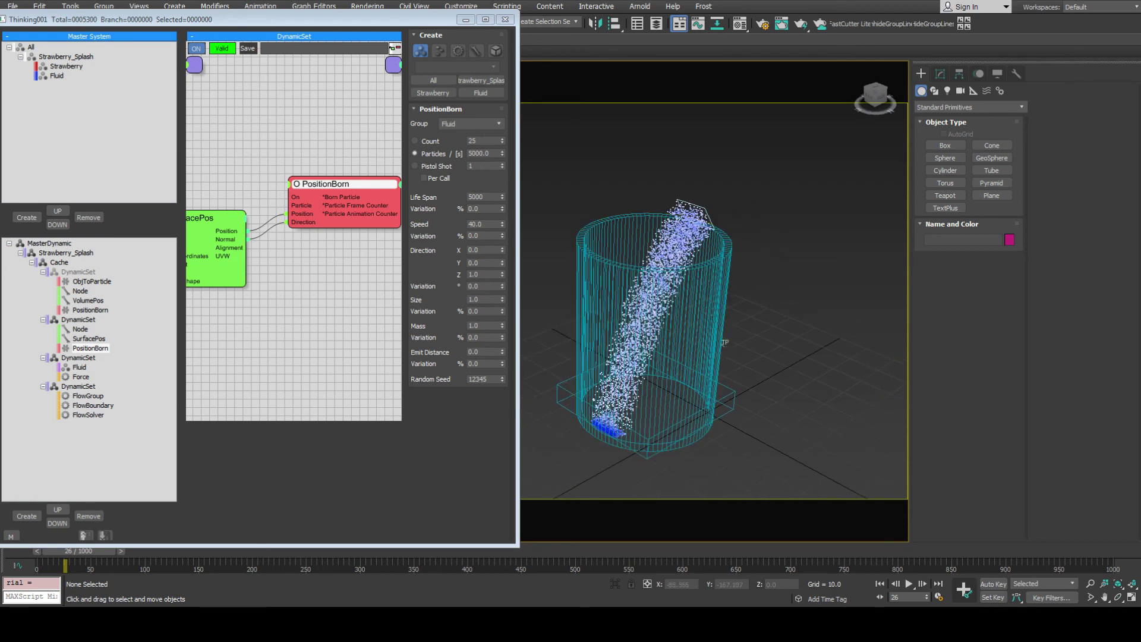
# Set the Fluid PositionBorn operator's Mass to 0.02, rewind, and test it in two short playbacks from the first frame.
pyautogui.doubleClick(474, 326)
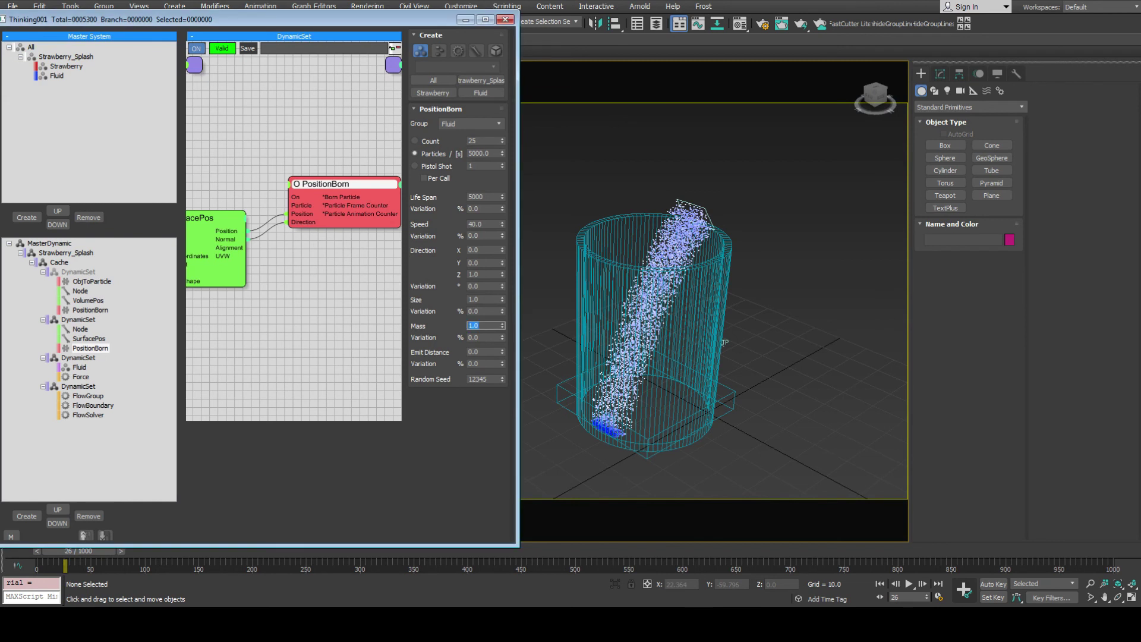
pyautogui.write('.02')
pyautogui.press('Return')
pyautogui.press('Home')
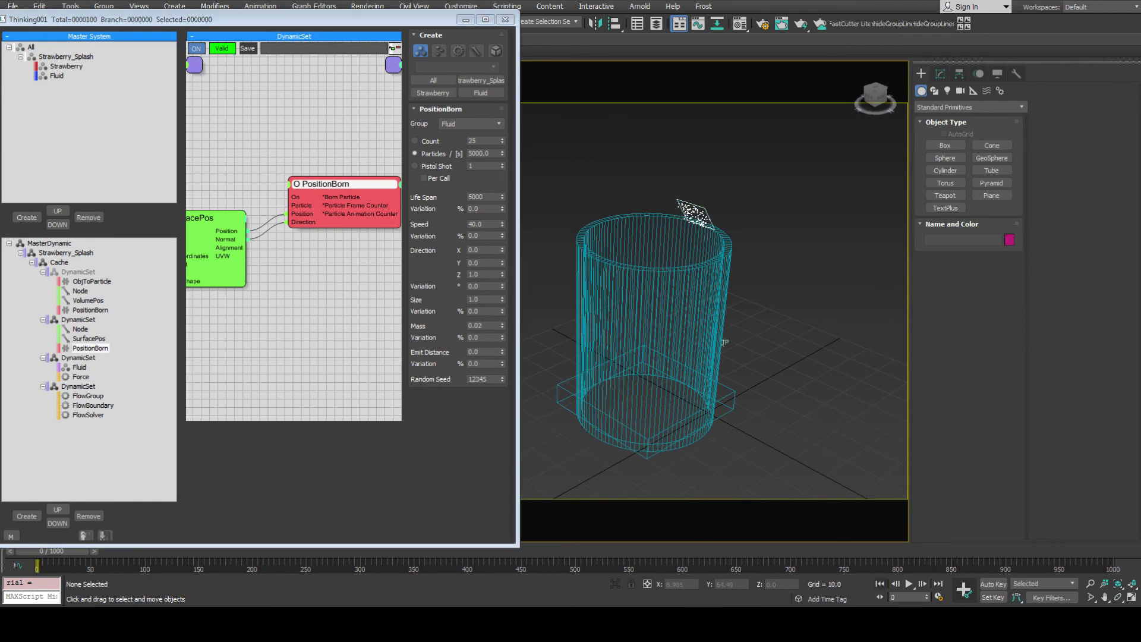
pyautogui.press('/')
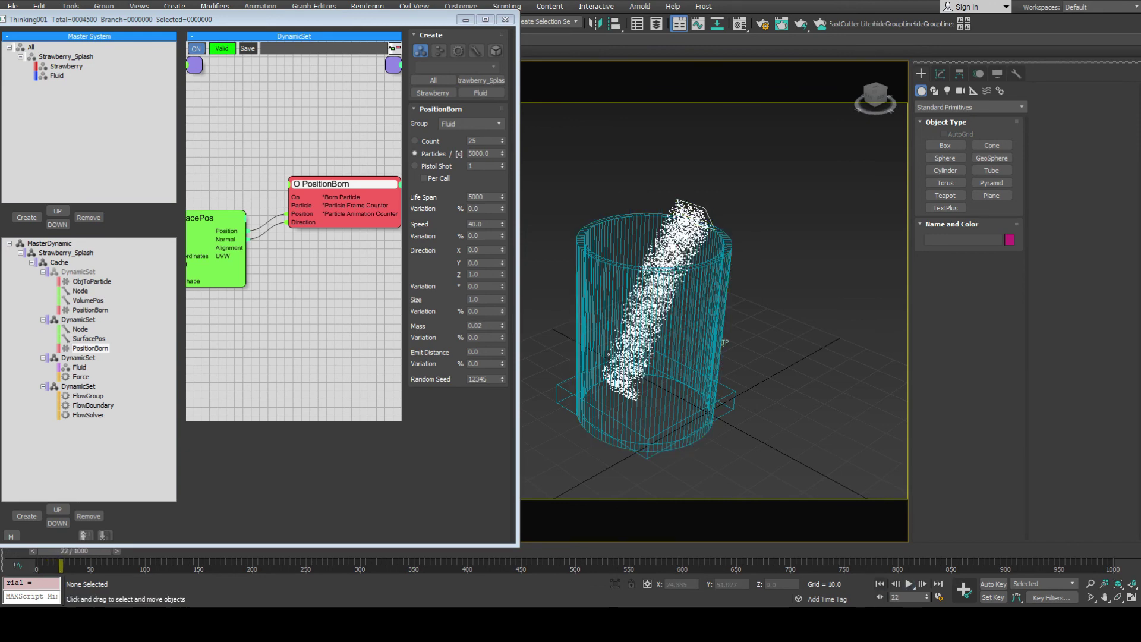
pyautogui.press('Home')
pyautogui.press('/')
pyautogui.press('/')
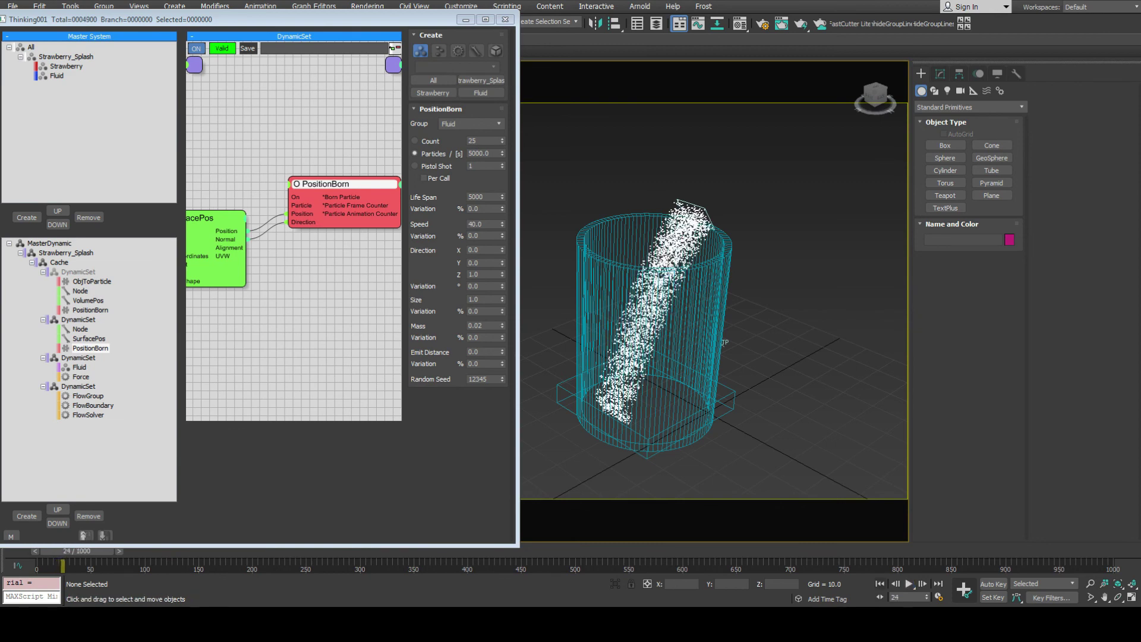
# Rewind the simulation, show FlowGroup's settings, and try Smoothing Radius values of 5 and 2.
pyautogui.click(880, 583)
pyautogui.click(88, 396)
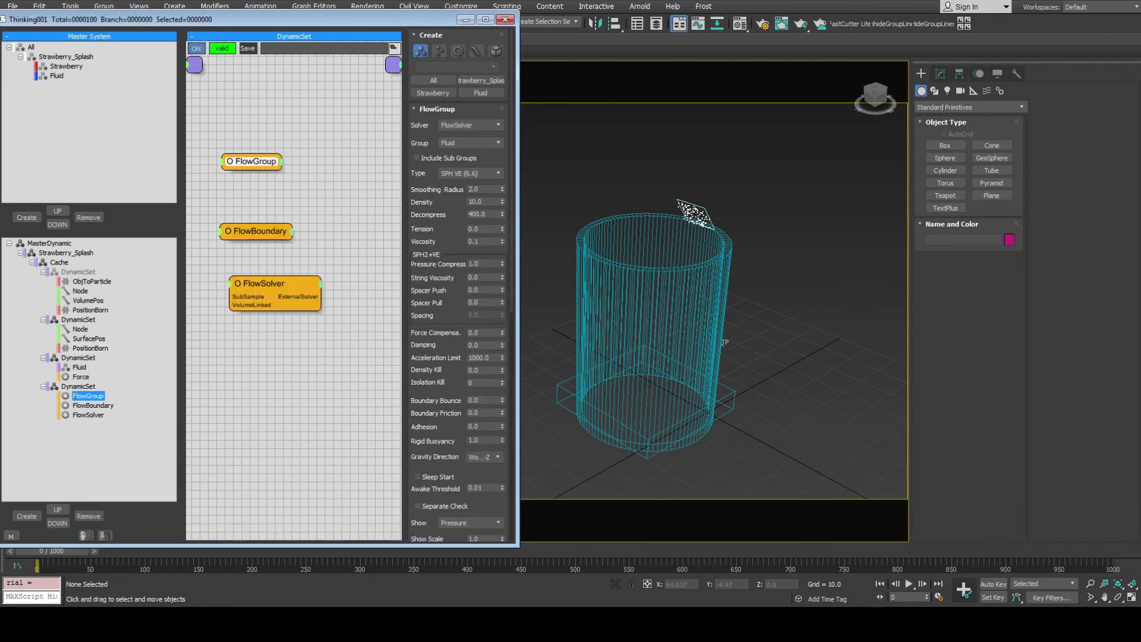
pyautogui.doubleClick(475, 189)
pyautogui.write('5')
pyautogui.press('Return')
pyautogui.write('2')
pyautogui.press('Return')
pyautogui.write('5')
pyautogui.press('Return')
# Set FlowGroup's Smoothing Radius to 10 after trying 8, play the simulation briefly, and rewind to the first frame.
pyautogui.write('10')
pyautogui.press('Return')
pyautogui.write('8')
pyautogui.press('Return')
pyautogui.write('10')
pyautogui.press('Return')
pyautogui.press('/')
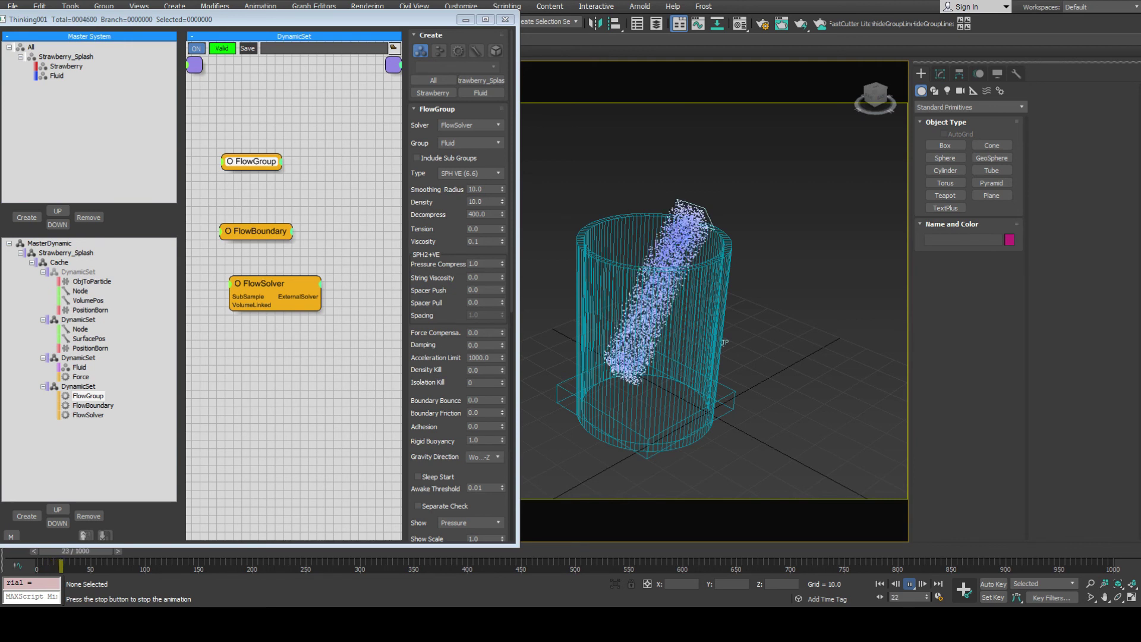
pyautogui.press('/')
pyautogui.press('Home')
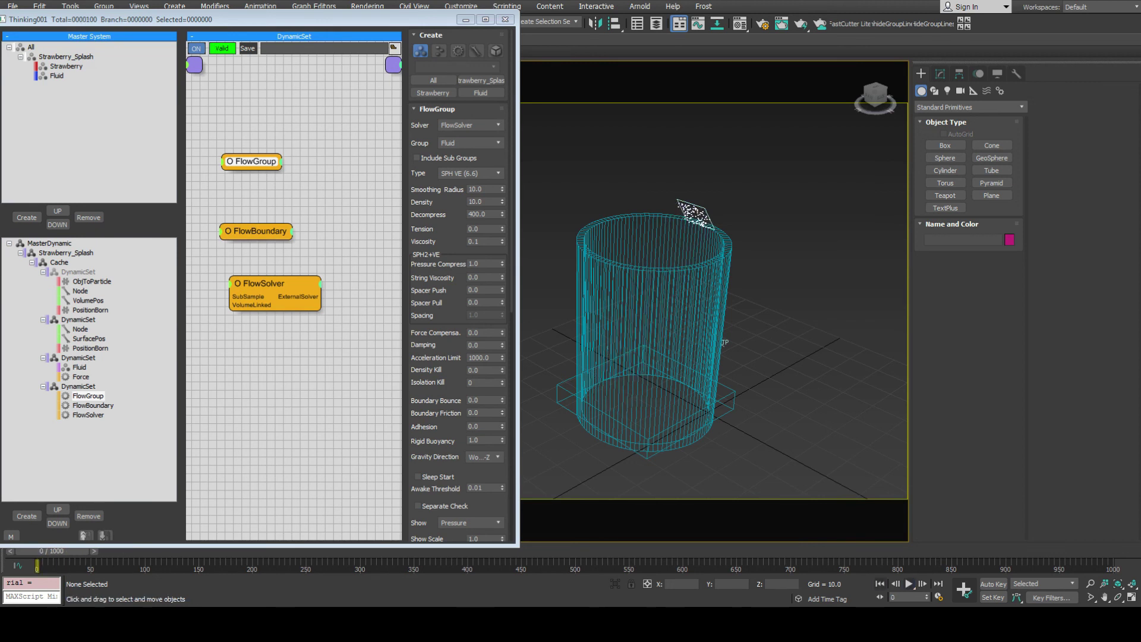
# Set FlowGroup's Density to 100, test it in a short playback, and rewind to the first frame.
pyautogui.doubleClick(476, 201)
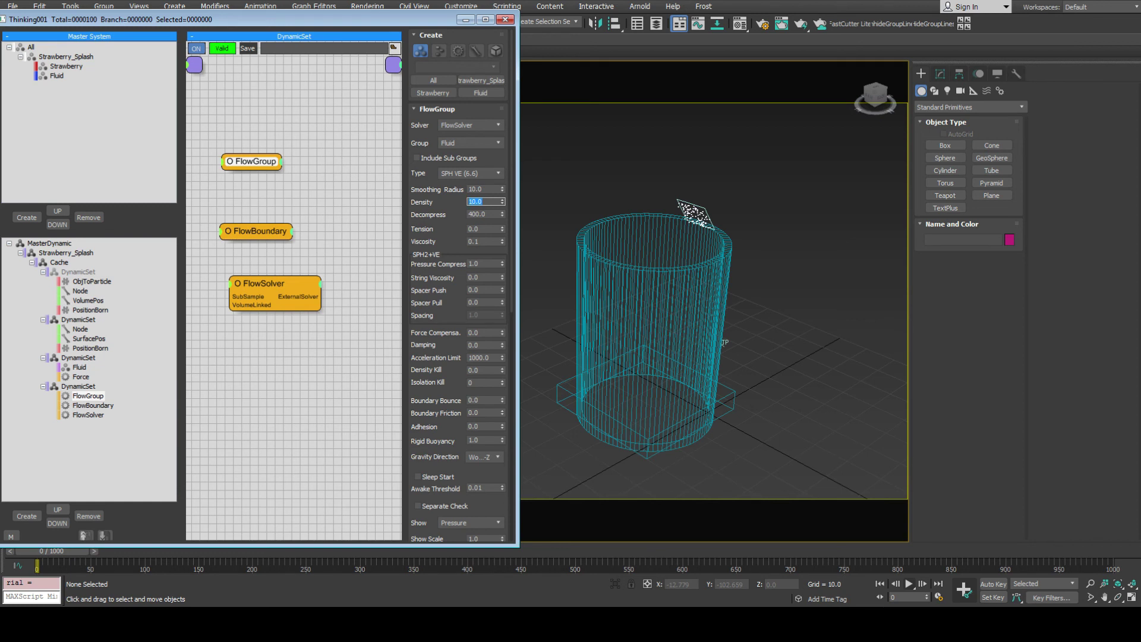
pyautogui.write('100')
pyautogui.press('Return')
pyautogui.press('/')
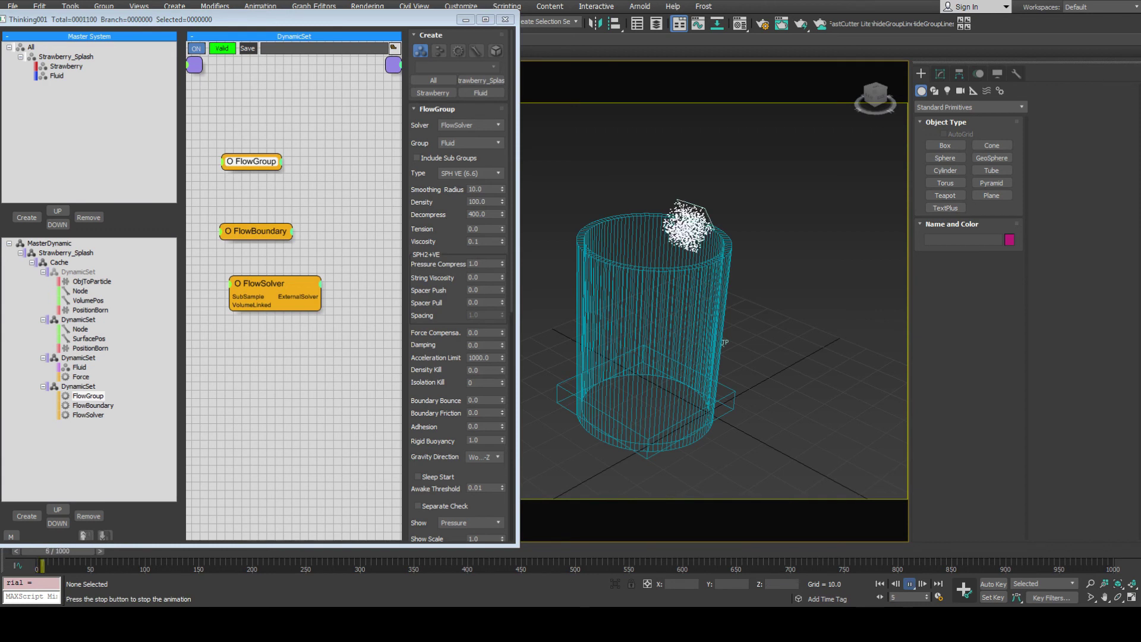
pyautogui.press('/')
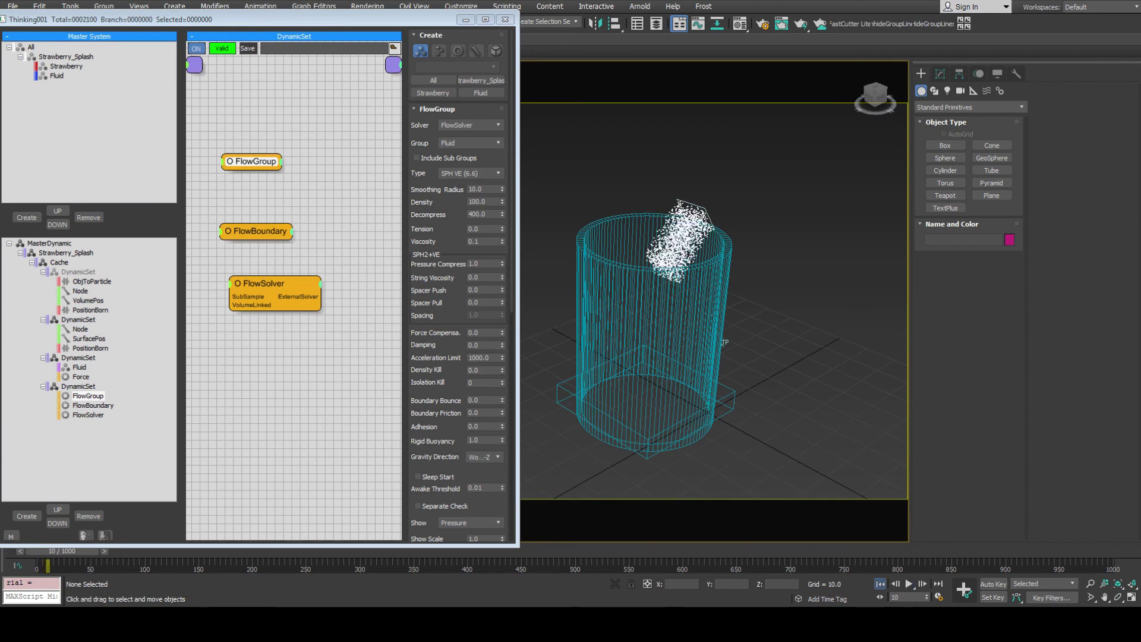
pyautogui.press('Home')
# Set FlowGroup's Density to 1 and play the simulation for a few frames to test it.
pyautogui.click(484, 202)
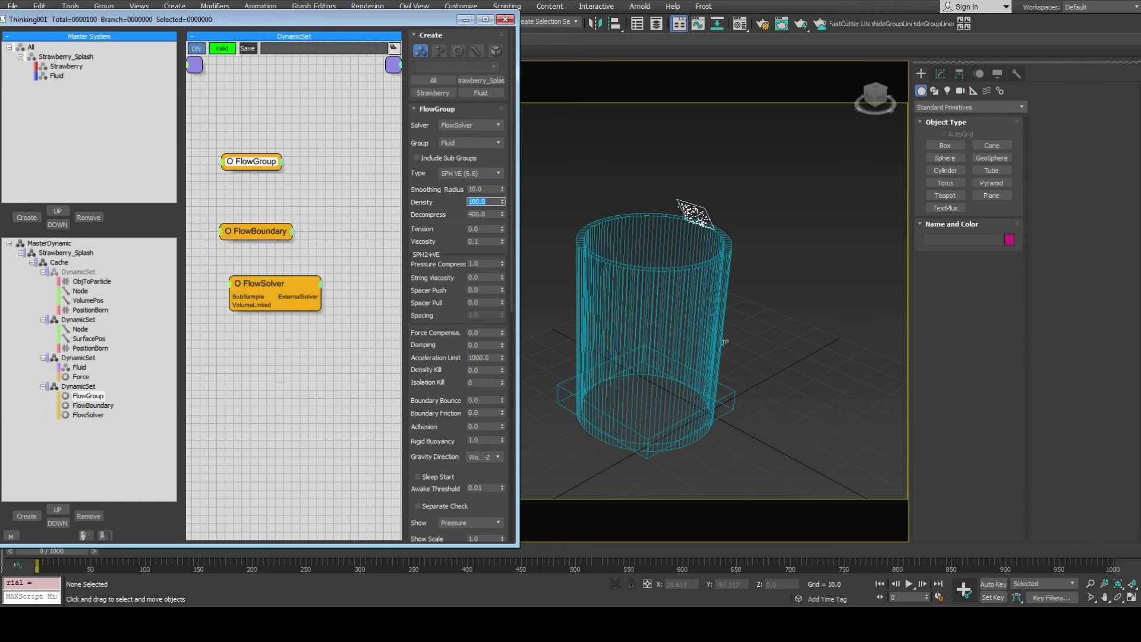
pyautogui.write('1')
pyautogui.press('Return')
pyautogui.write('.0')
pyautogui.press('Return')
pyautogui.write('1')
pyautogui.press('Return')
pyautogui.click(909, 584)
pyautogui.click(909, 583)
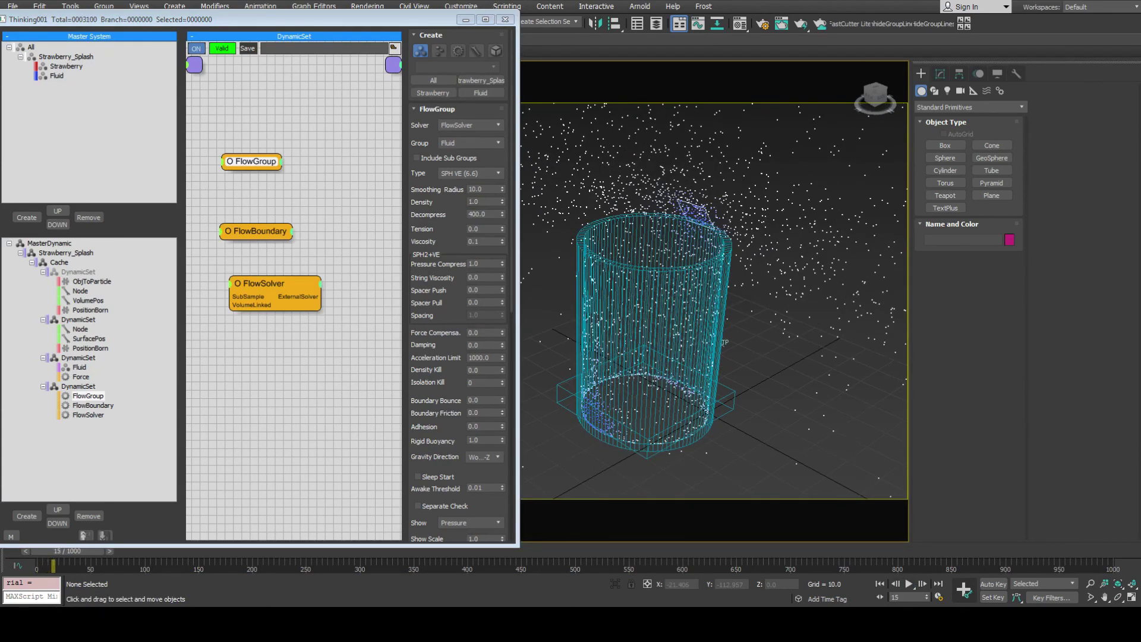
# Try FlowGroup Smoothing Radius values of 2 and 4, settle on 3.5, play the simulation, and rewind to the first frame.
pyautogui.doubleClick(476, 189)
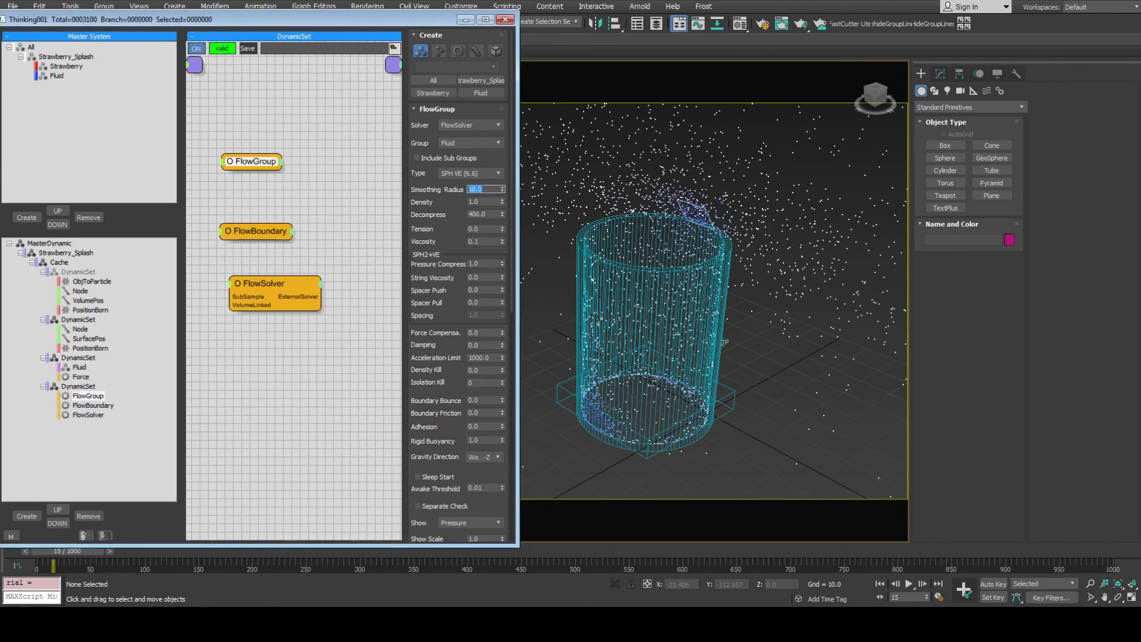
pyautogui.write('2')
pyautogui.press('Return')
pyautogui.write('3')
pyautogui.press('Return')
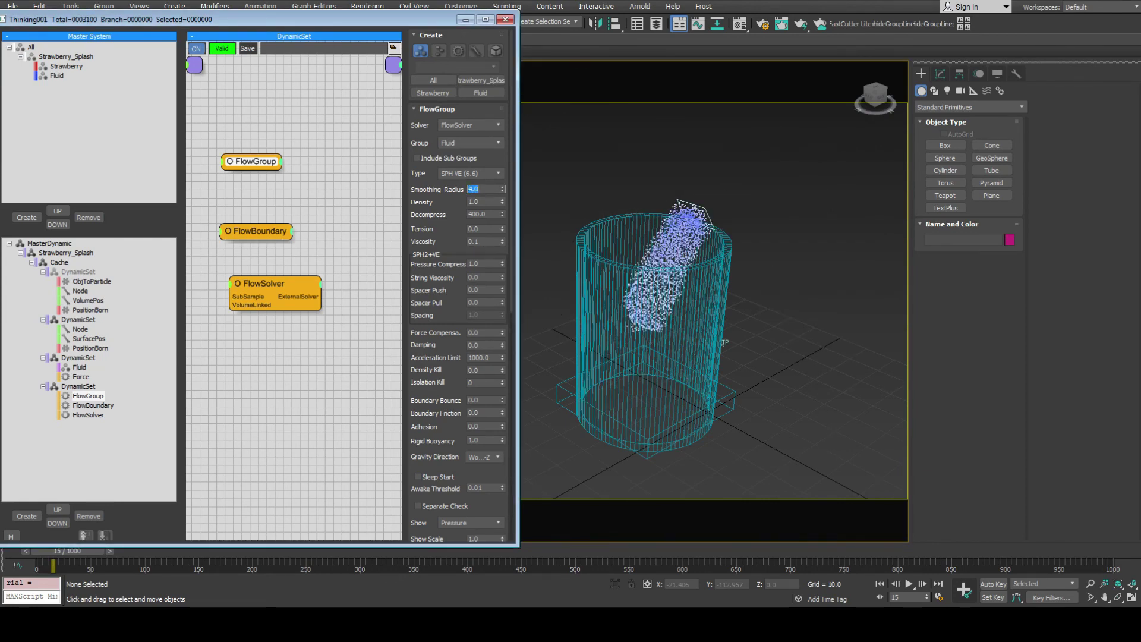
pyautogui.write('3.5')
pyautogui.press('Return')
pyautogui.press('/')
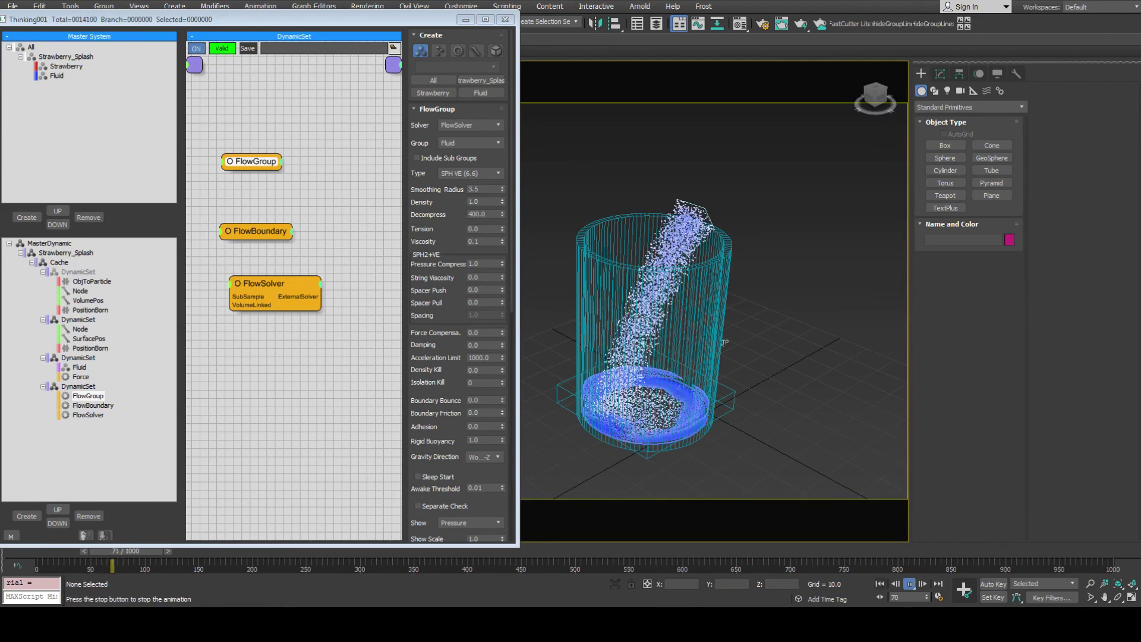
pyautogui.press('Home')
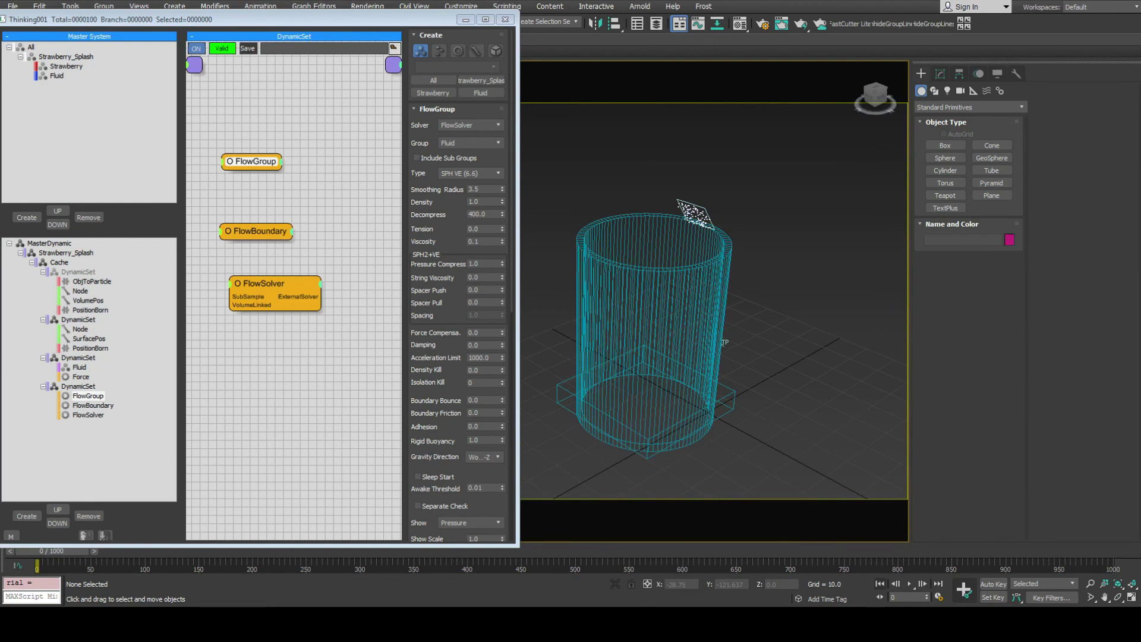
# Set FlowGroup's Density to 0.05 and Smoothing Radius to 1, play until fluid collects at the base, and rewind.
pyautogui.doubleClick(478, 202)
pyautogui.write('.')
pyautogui.write('.05')
pyautogui.press('Return')
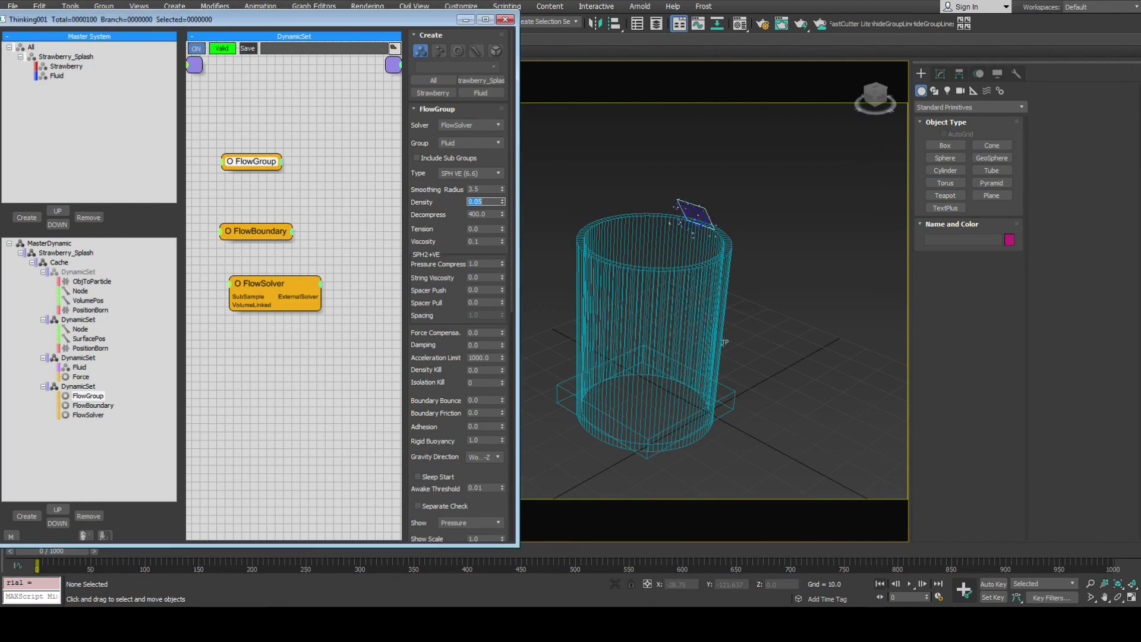
pyautogui.hotkey('shift', 'Tab')
pyautogui.write('1')
pyautogui.press('Return')
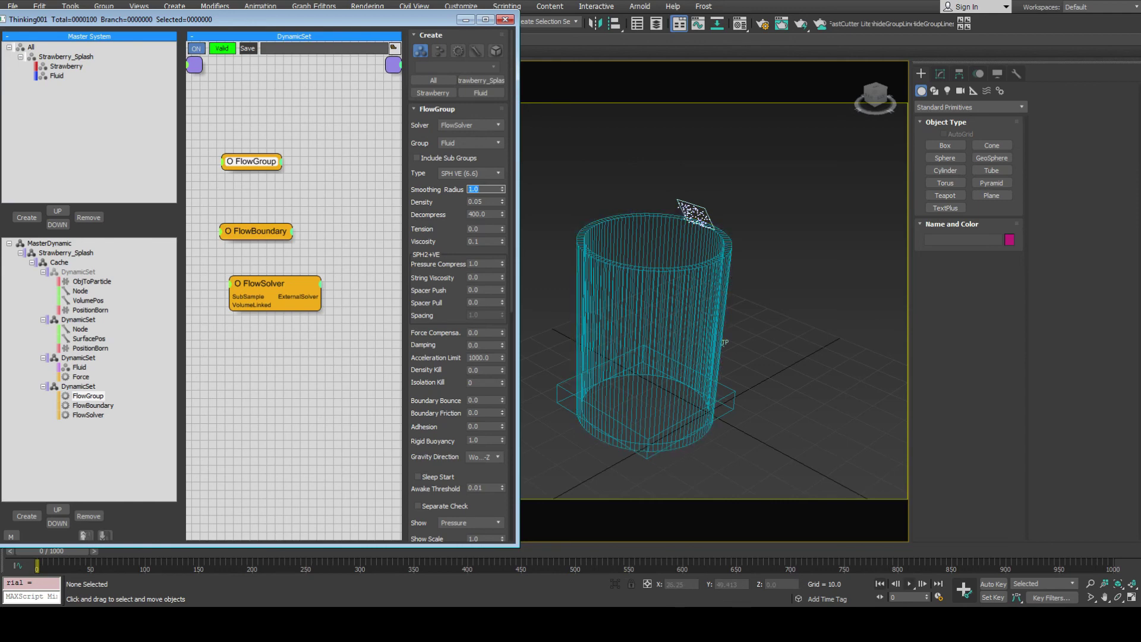
pyautogui.press('/')
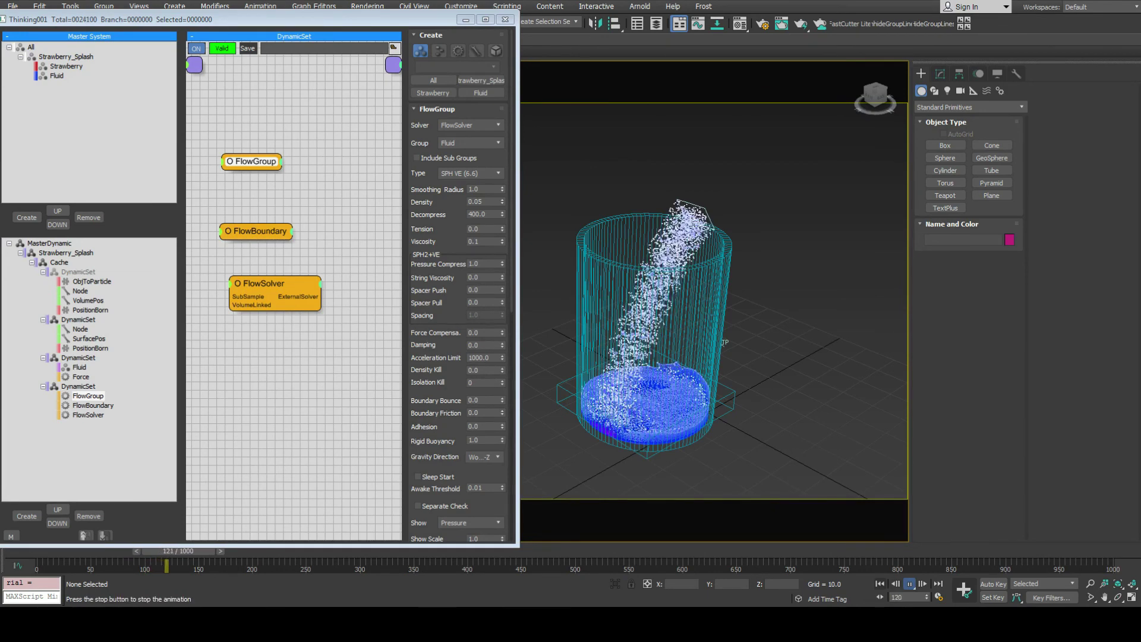
pyautogui.press('/')
pyautogui.press('Home')
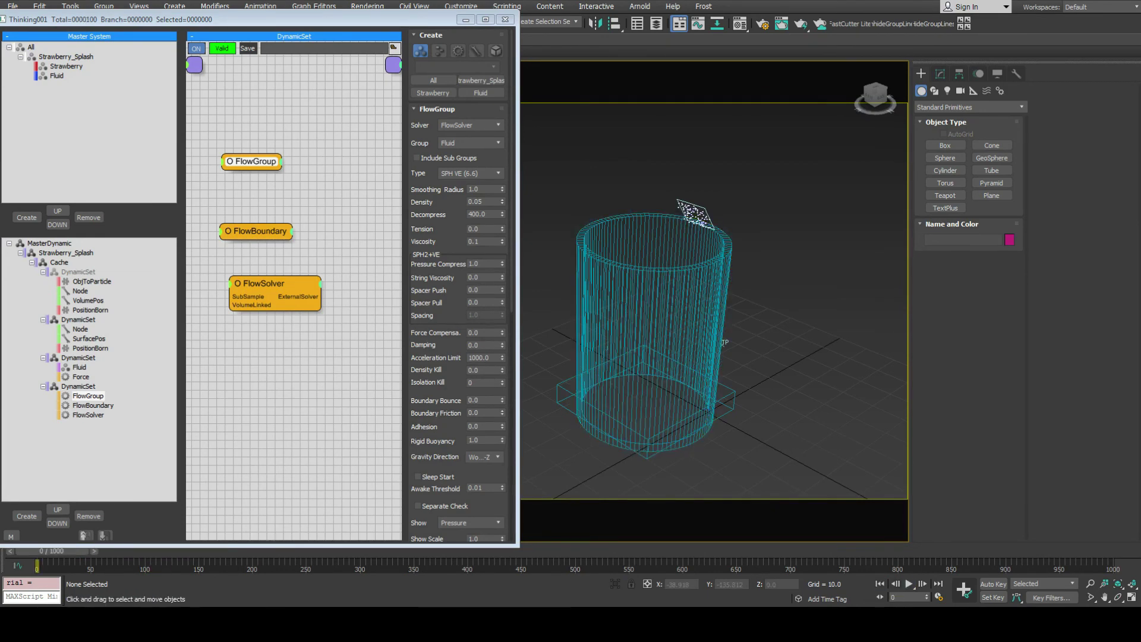
# Set FlowGroup's Tension to 5 and test it in a short playback from the first frame.
pyautogui.doubleClick(473, 229)
pyautogui.write('5')
pyautogui.press('Return')
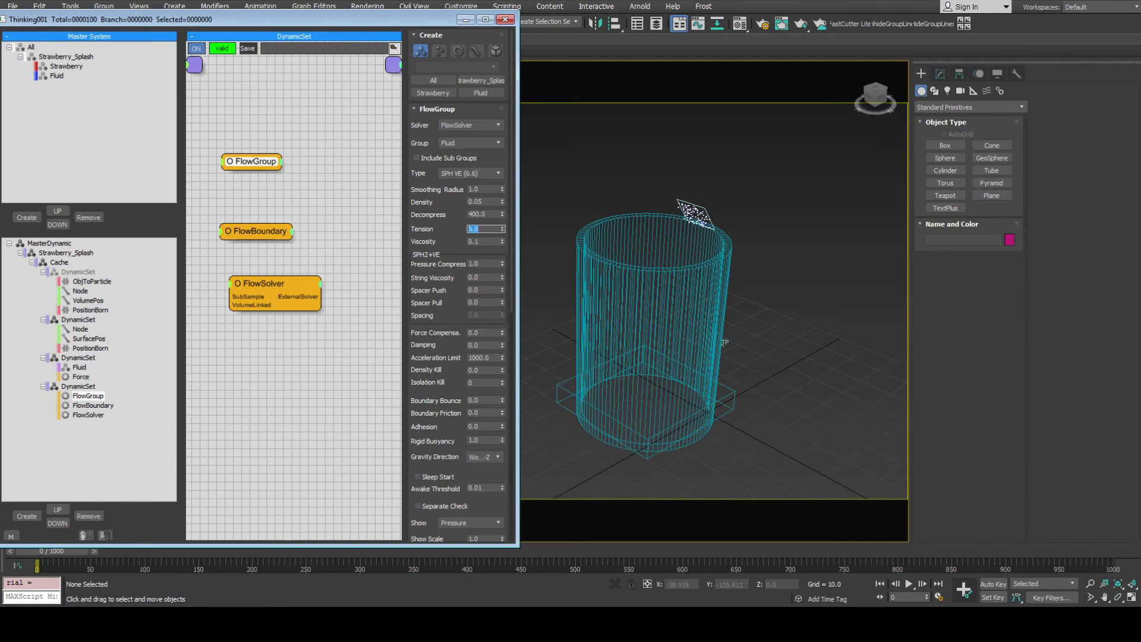
pyautogui.press('/')
pyautogui.press('/')
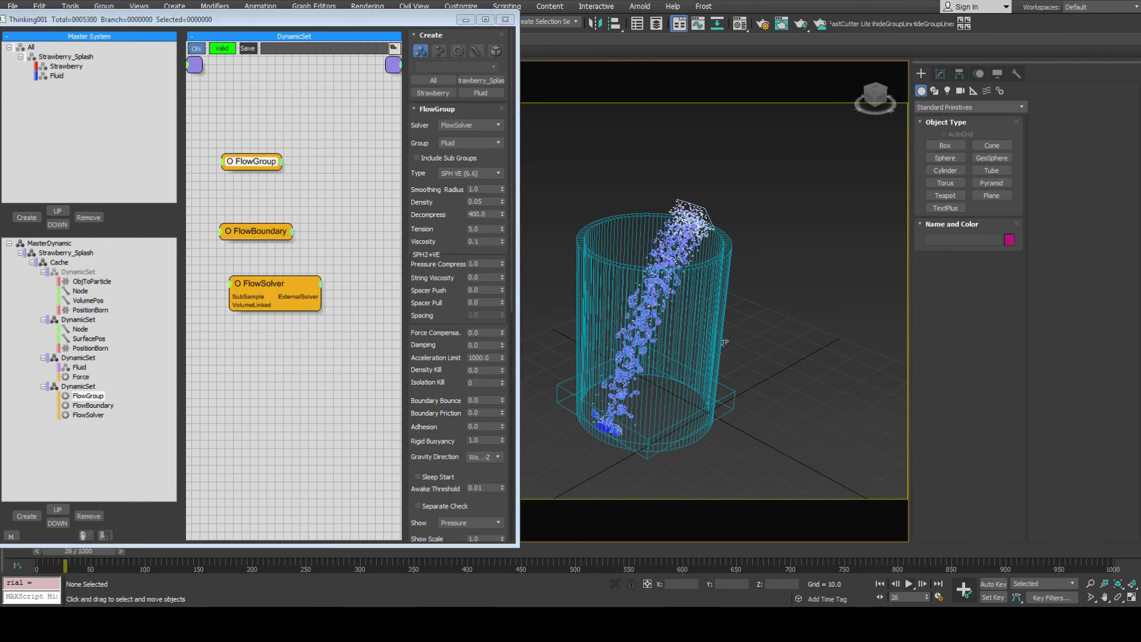
# Examine the fluid stream inside the container up close, continue the playback until fluid spreads over the base, and rewind.
pyautogui.keyDown('alt'); pyautogui.moveTo(680, 344); pyautogui.dragTo(826, 422, button='middle'); pyautogui.keyUp('alt')
pyautogui.scroll(4, 680, 344)
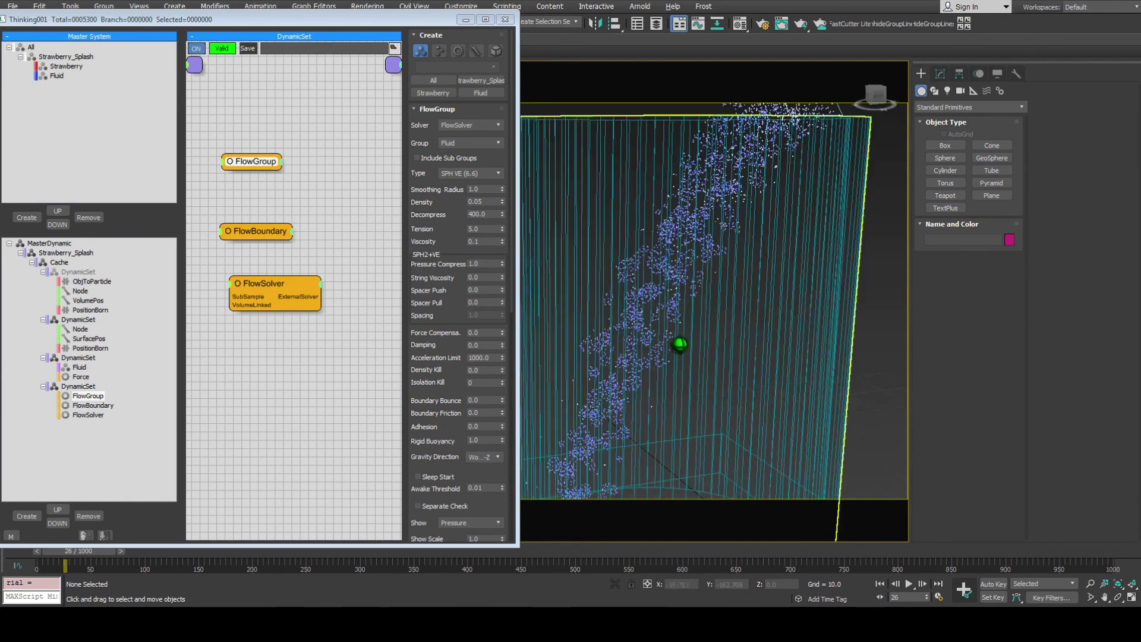
pyautogui.scroll(-5, 679, 343)
pyautogui.scroll(1, 680, 343)
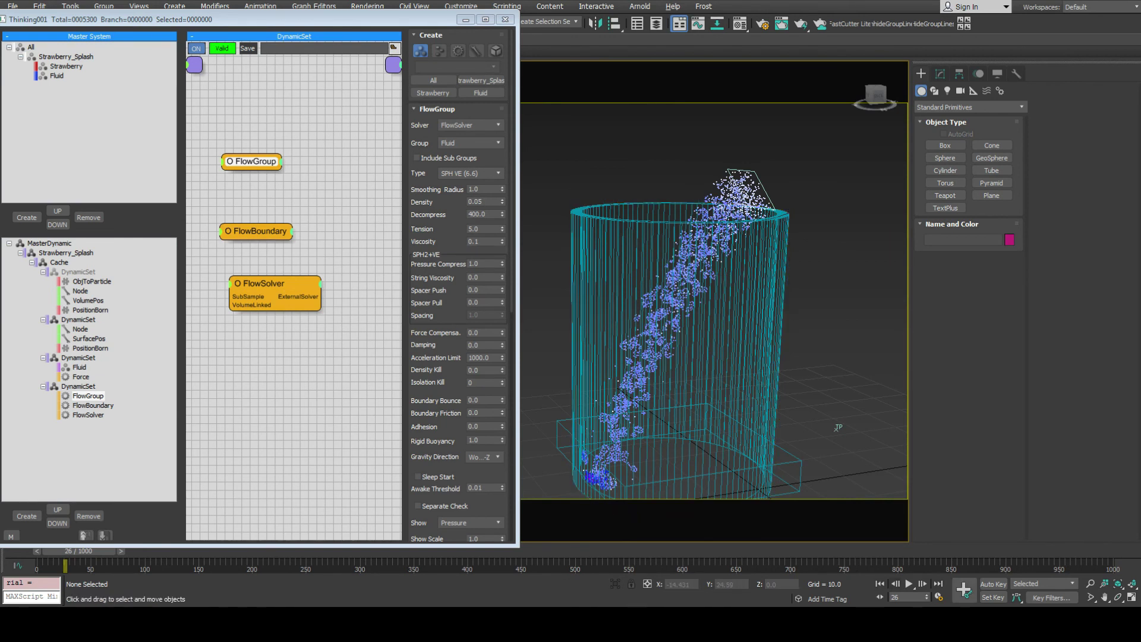
pyautogui.press('/')
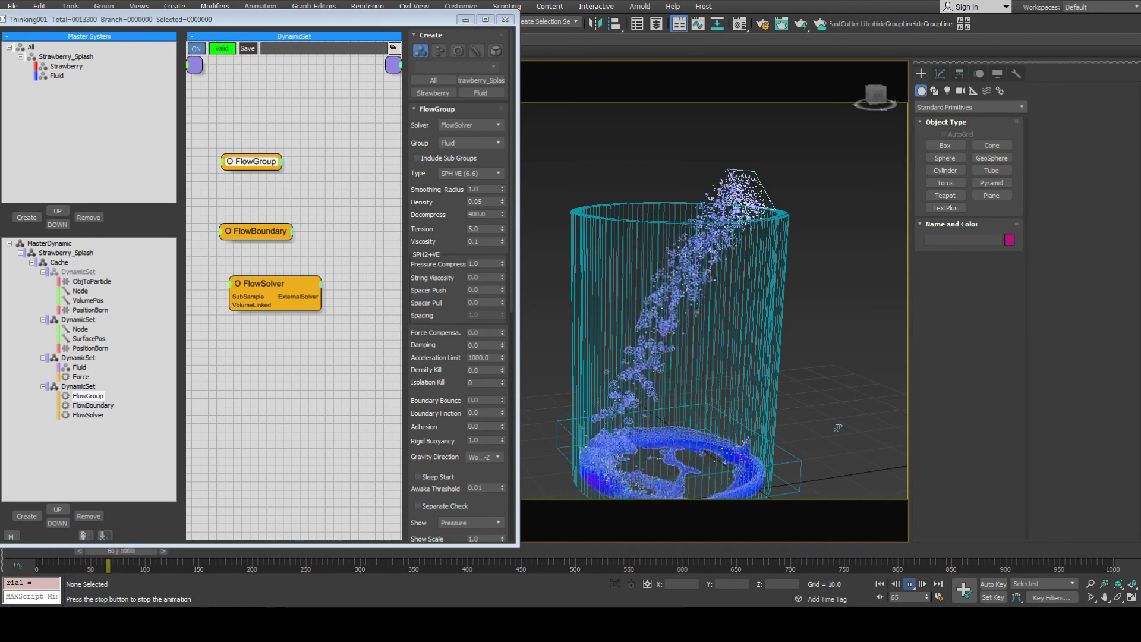
pyautogui.press('Home')
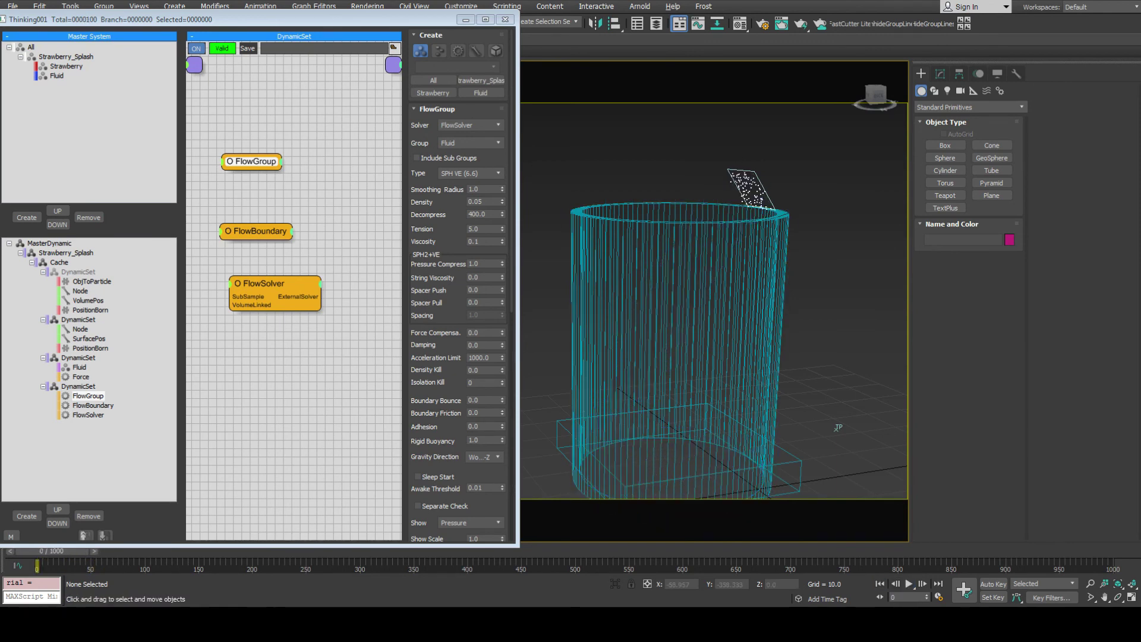
# Set FlowGroup's Density to 0.5 and play the simulation until the stream reaches the container's base.
pyautogui.doubleClick(479, 201)
pyautogui.write('0.5')
pyautogui.press('Return')
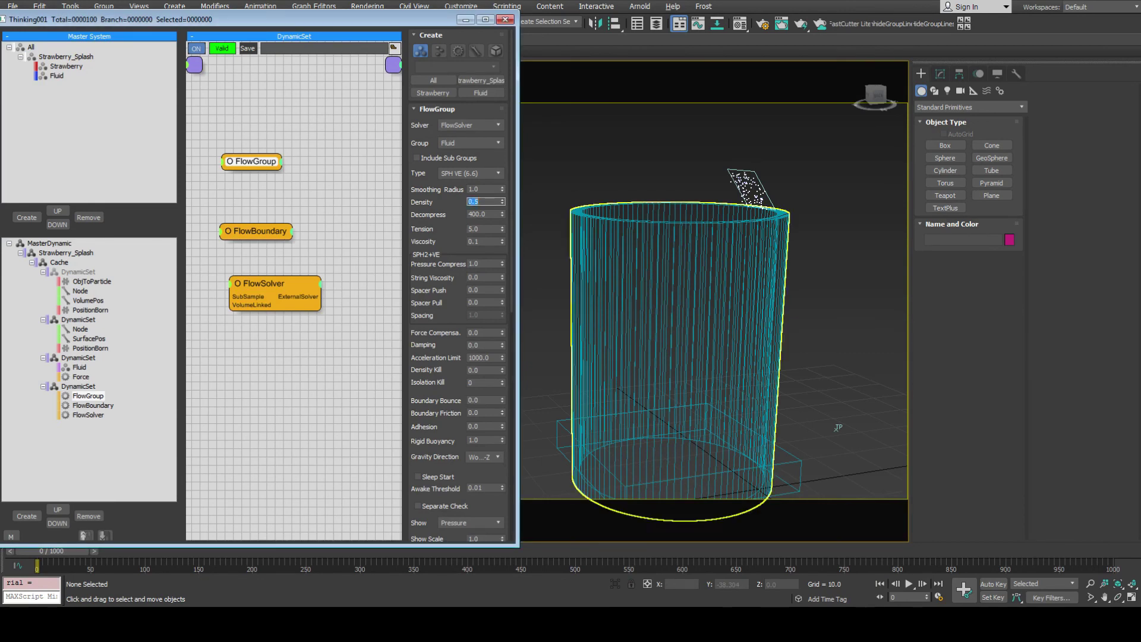
pyautogui.click(837, 427)
pyautogui.press('/')
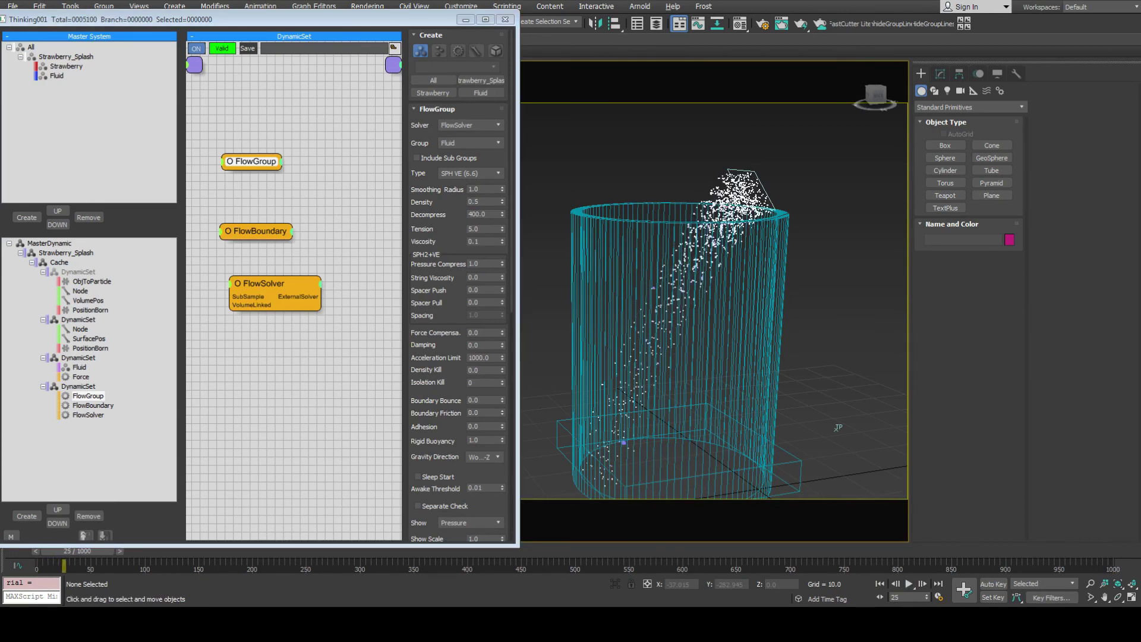
# Try a FlowGroup Smoothing Radius of 2.5, then set it to 2.0.
pyautogui.doubleClick(479, 189)
pyautogui.write('2.5')
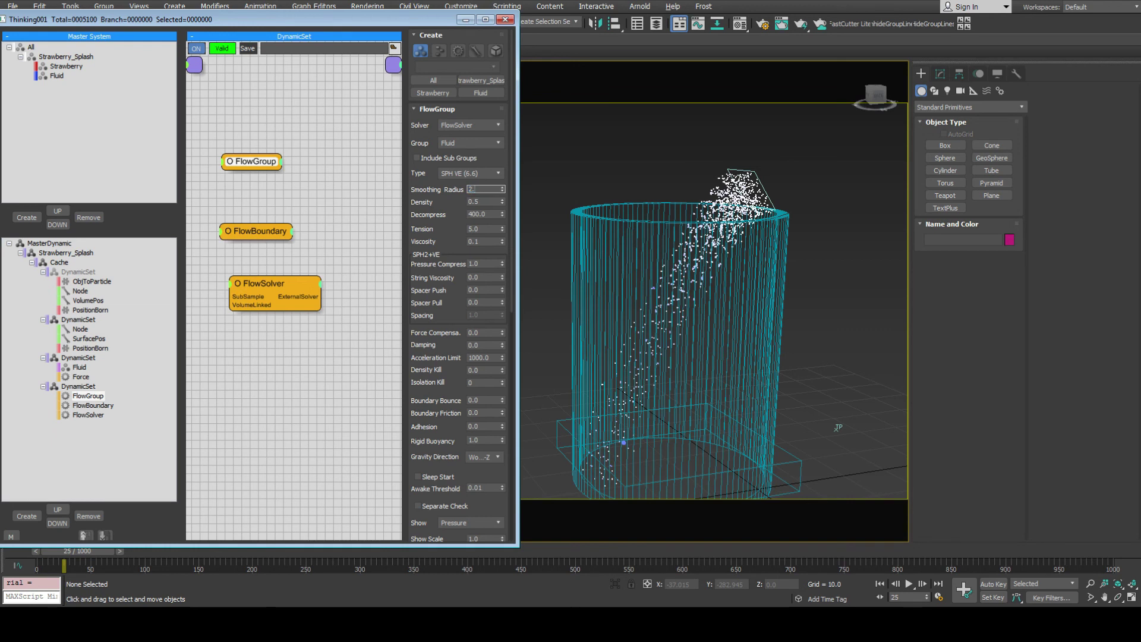
pyautogui.press('Return')
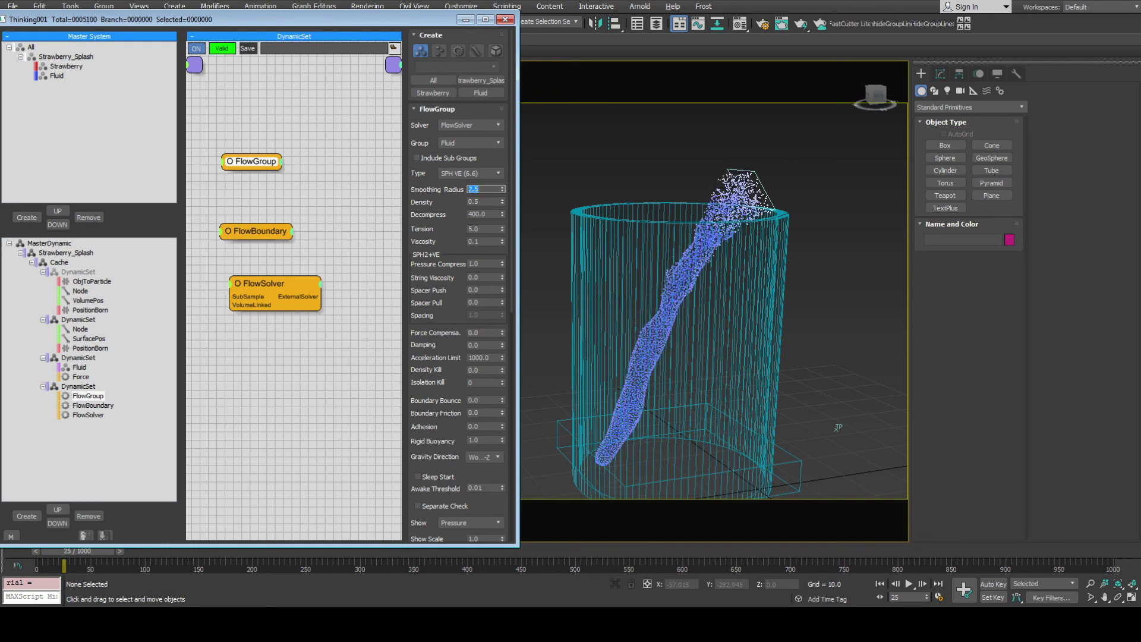
pyautogui.write('2.0')
pyautogui.press('Return')
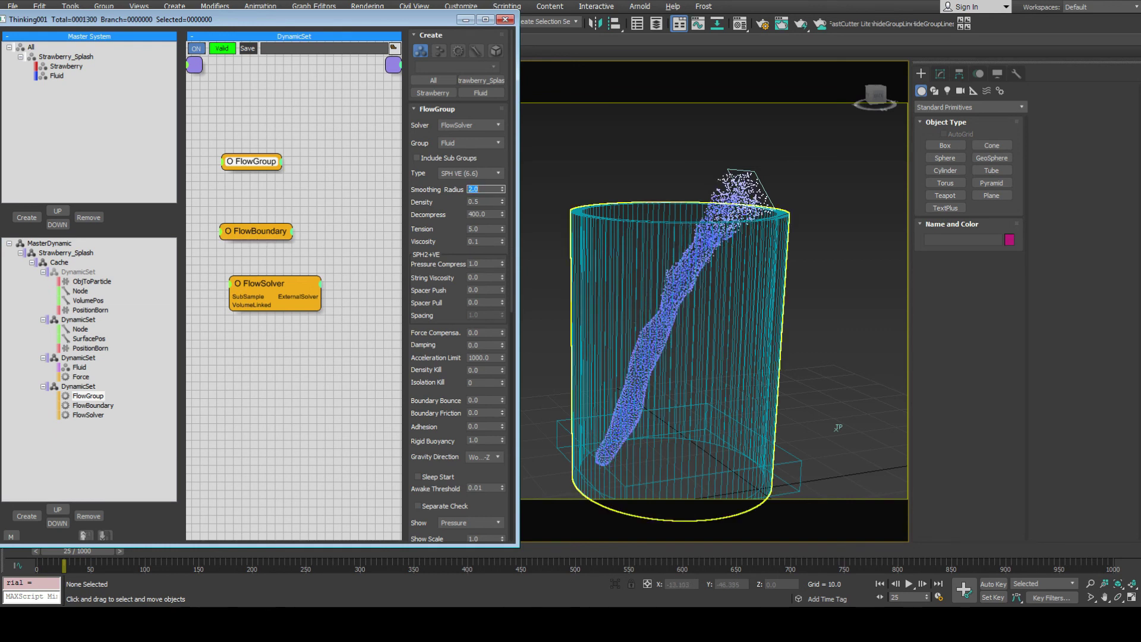
# Set FlowGroup's Smoothing Radius to 2.5 and play the simulation until the fluid spreads over the container's base.
pyautogui.write('2.5')
pyautogui.press('Return')
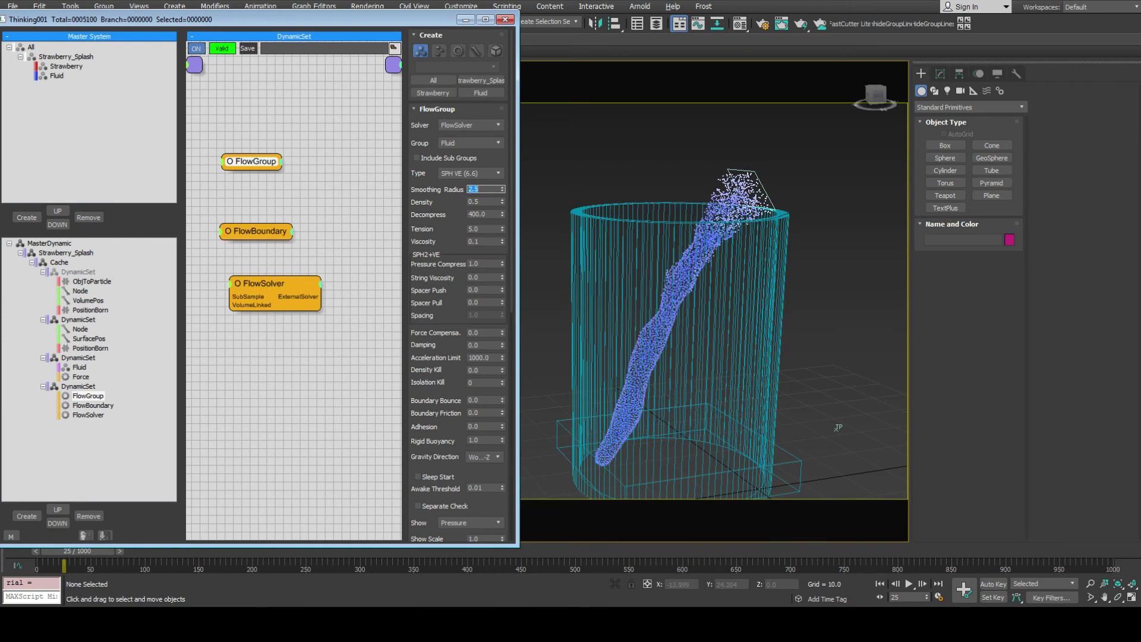
pyautogui.click(838, 427)
pyautogui.press('/')
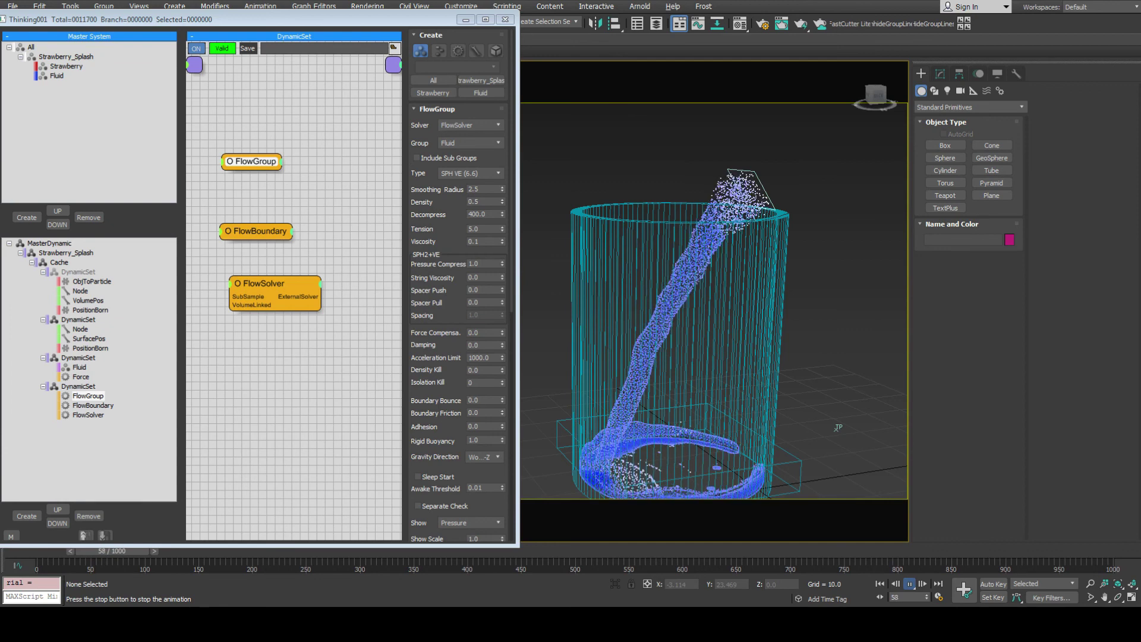
pyautogui.click(909, 583)
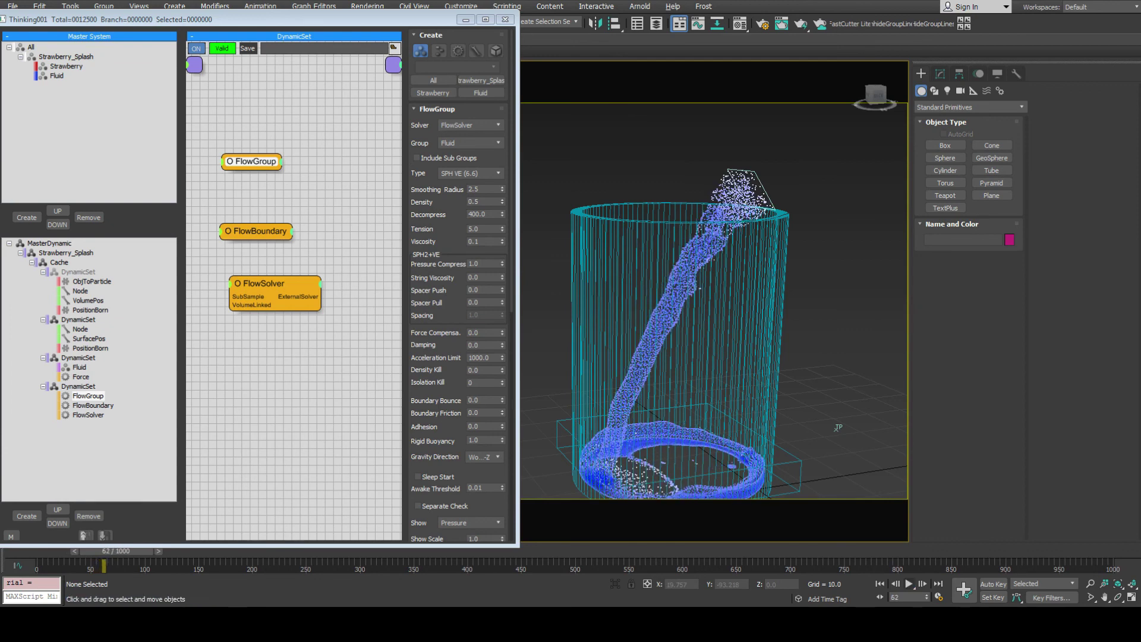
# Review FlowGroup's parameters, examine the fluid at the container's base up close, and inspect the FlowSolver settings.
pyautogui.doubleClick(483, 214)
pyautogui.scroll(-4, 482, 214)
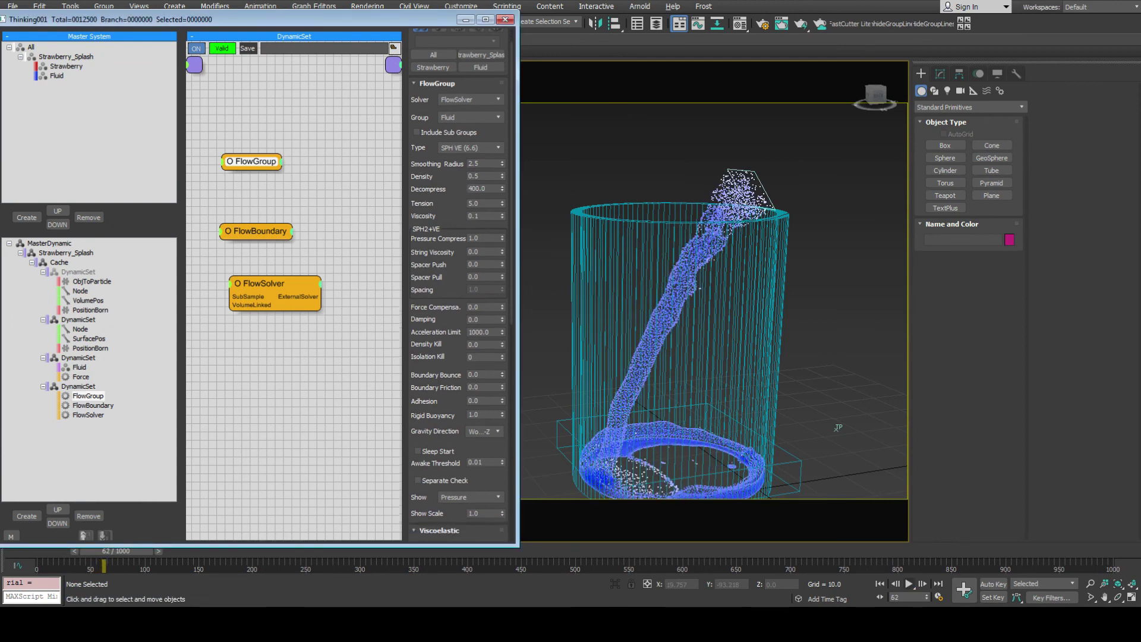
pyautogui.moveTo(722, 446); pyautogui.dragTo(696, 355, button='middle')
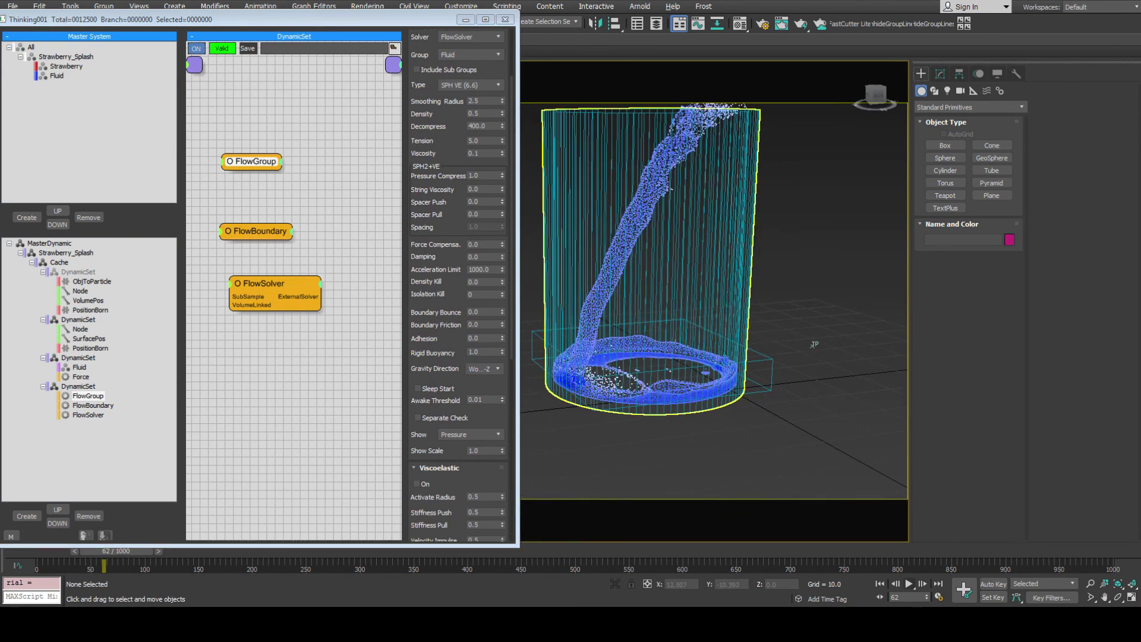
pyautogui.scroll(3, 624, 356)
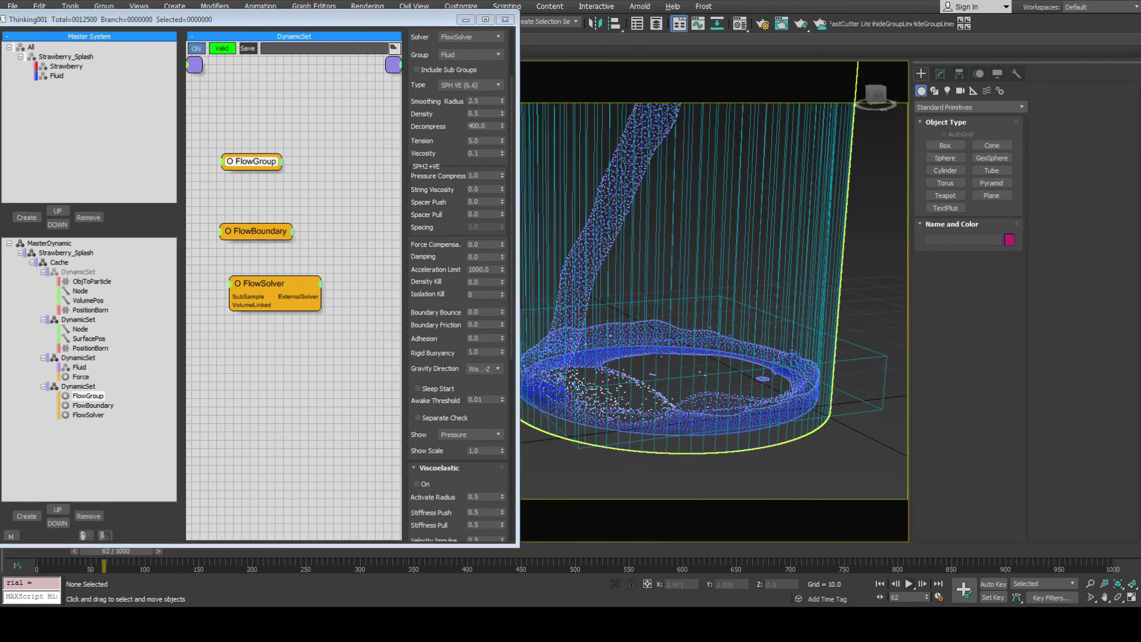
pyautogui.moveTo(713, 392); pyautogui.dragTo(717, 426, button='middle')
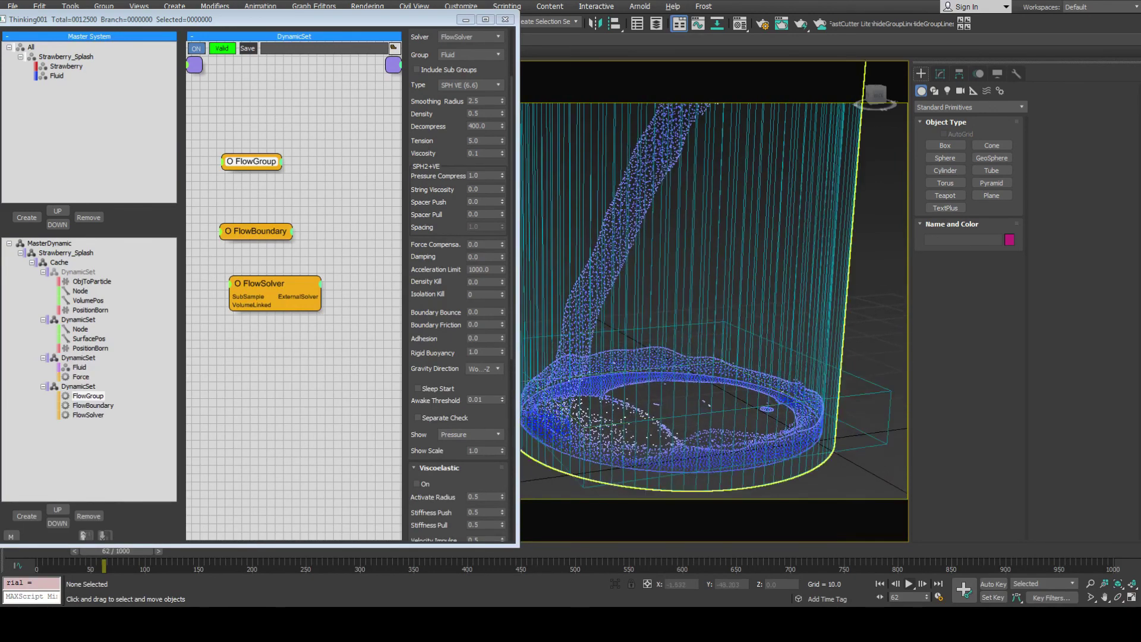
pyautogui.click(274, 283)
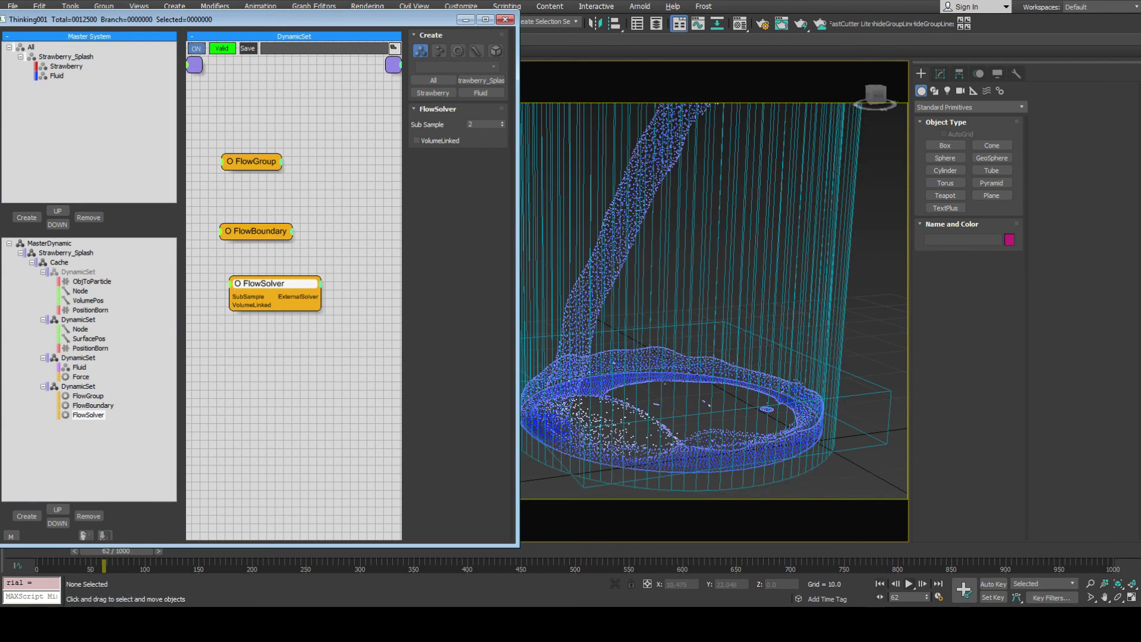
# Replay the simulation from the first frame until the stream reaches the container's base, and rewind.
pyautogui.press('Home')
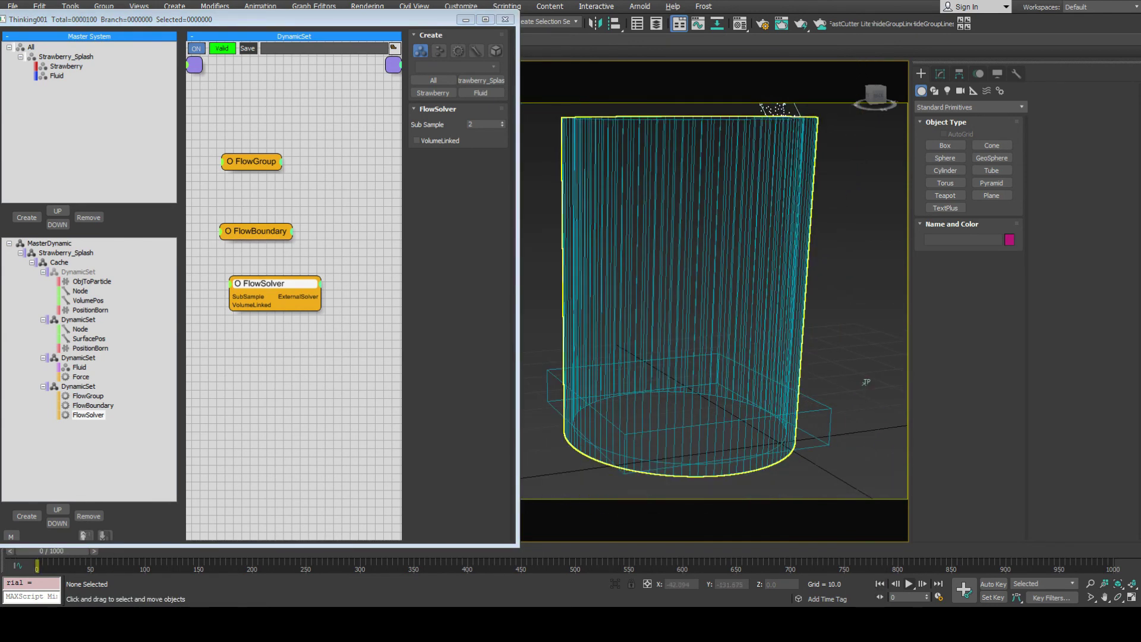
pyautogui.moveTo(737, 137); pyautogui.dragTo(711, 176, button='middle')
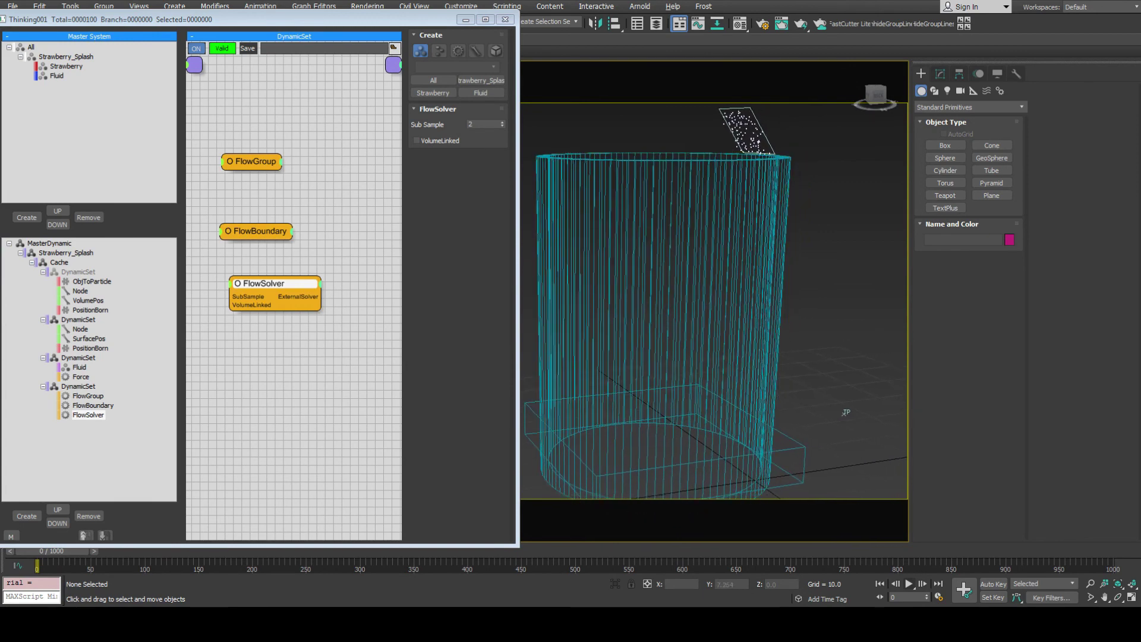
pyautogui.press('/')
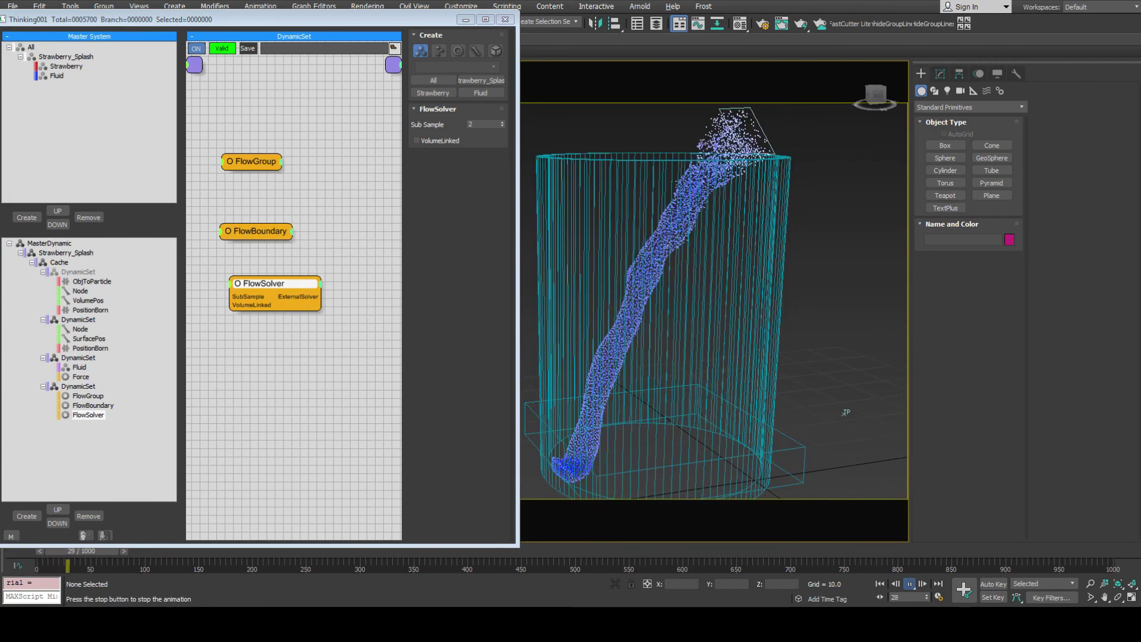
pyautogui.press('/')
pyautogui.press('Home')
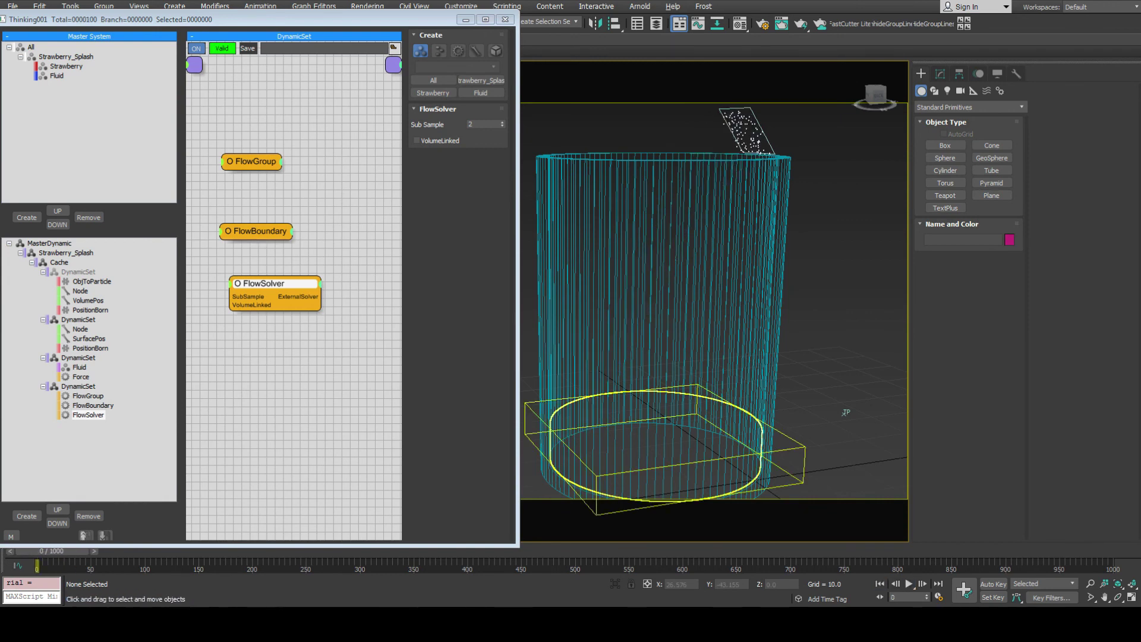
# Try a FlowGroup Decompress value of 10, test it in a short playback, and rewind to the first frame.
pyautogui.click(252, 161)
pyautogui.doubleClick(477, 214)
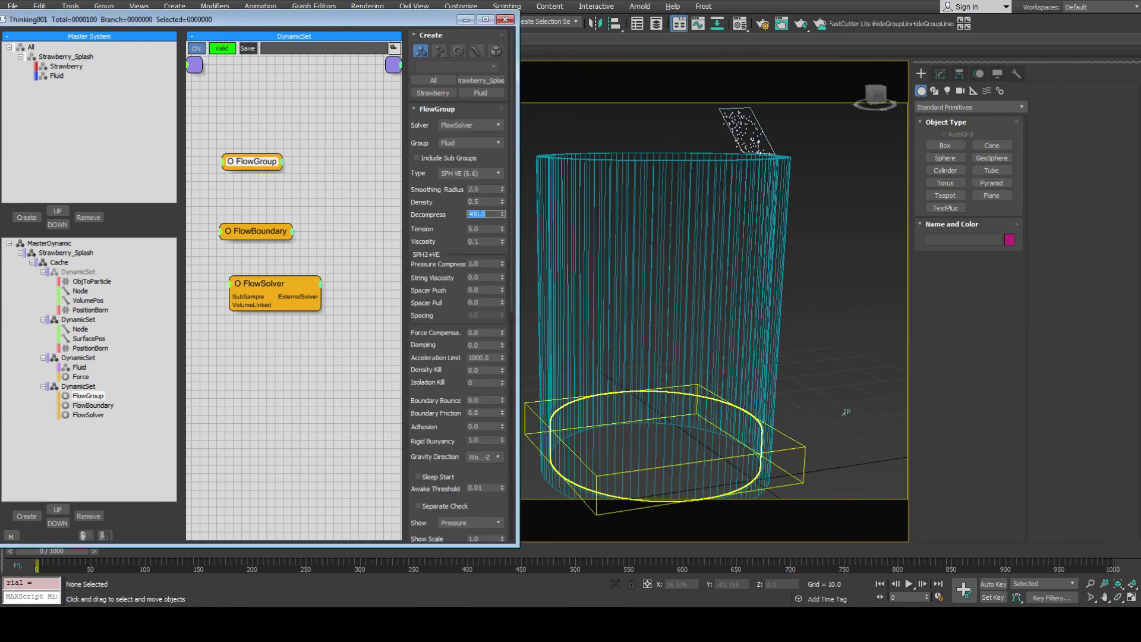
pyautogui.write('10')
pyautogui.press('Return')
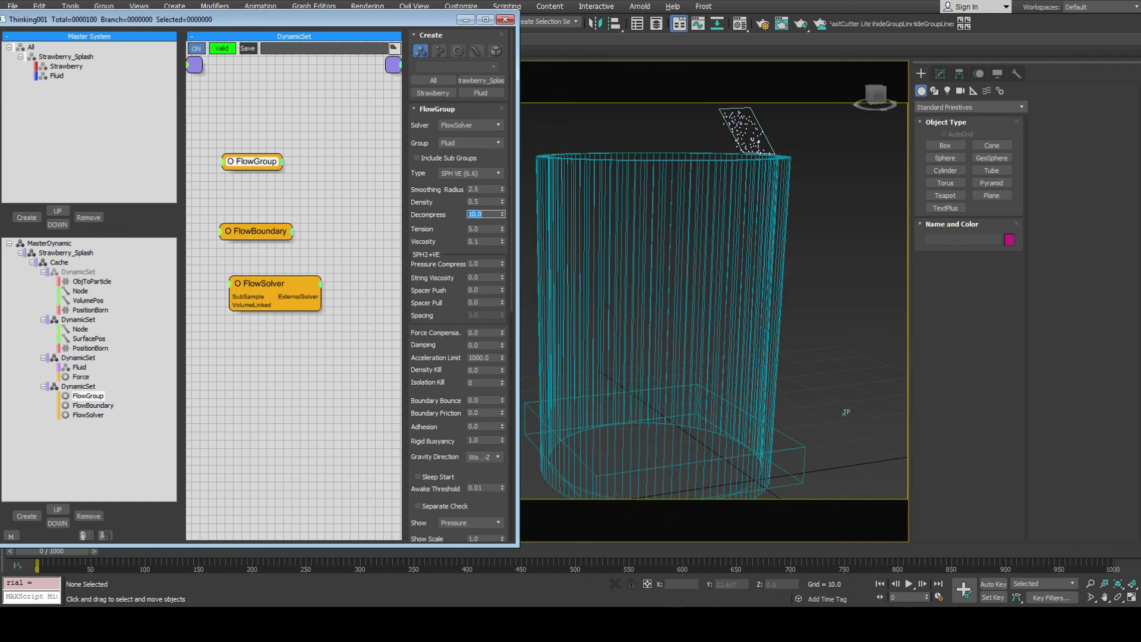
pyautogui.press('/')
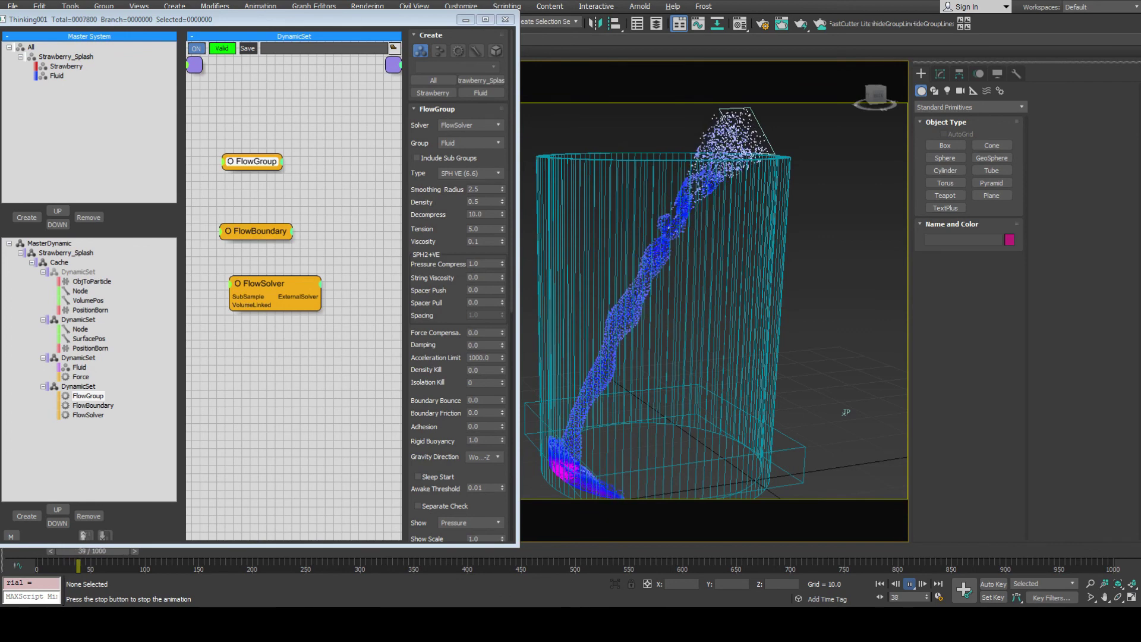
pyautogui.press('/')
pyautogui.click(879, 583)
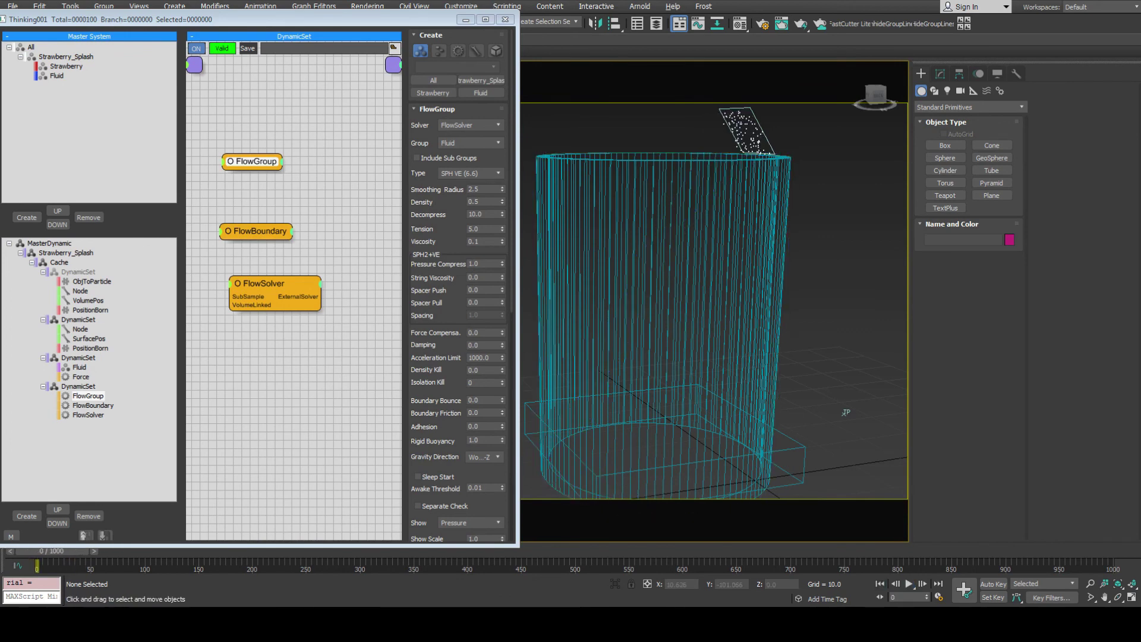
# Set FlowGroup's Decompress to 400, play the simulation until the fluid swirls around the container's base, and rewind.
pyautogui.doubleClick(484, 214)
pyautogui.write('400')
pyautogui.press('Return')
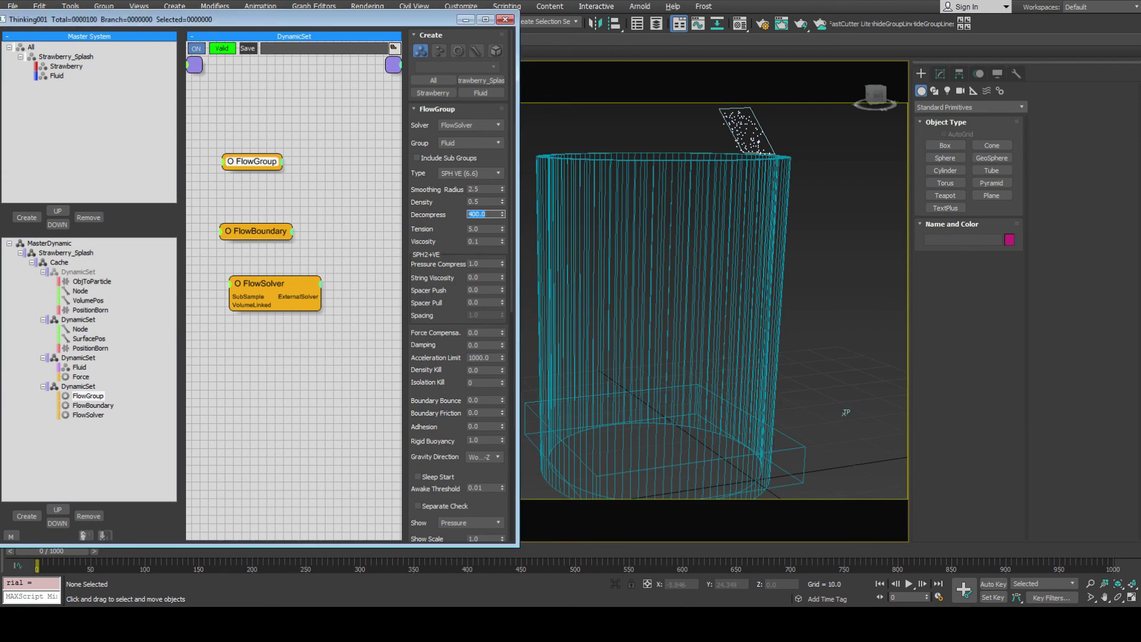
pyautogui.press('/')
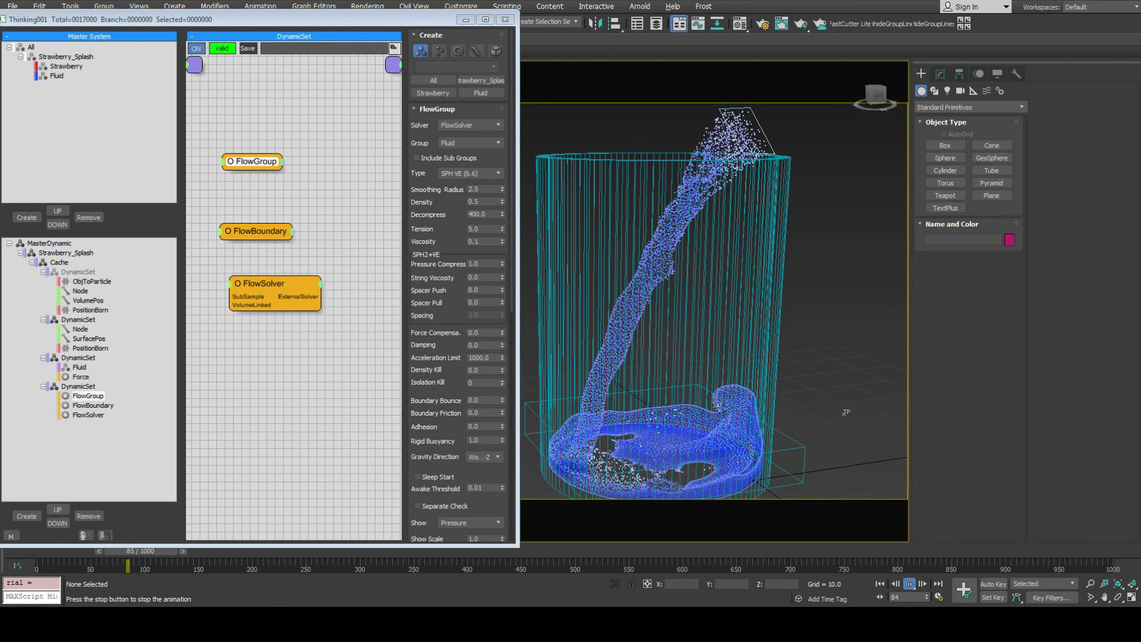
pyautogui.click(879, 583)
# Set the Mass to 1.0 in the PositionBorn operator that emits the Fluid particles from the surface.
pyautogui.click(90, 348)
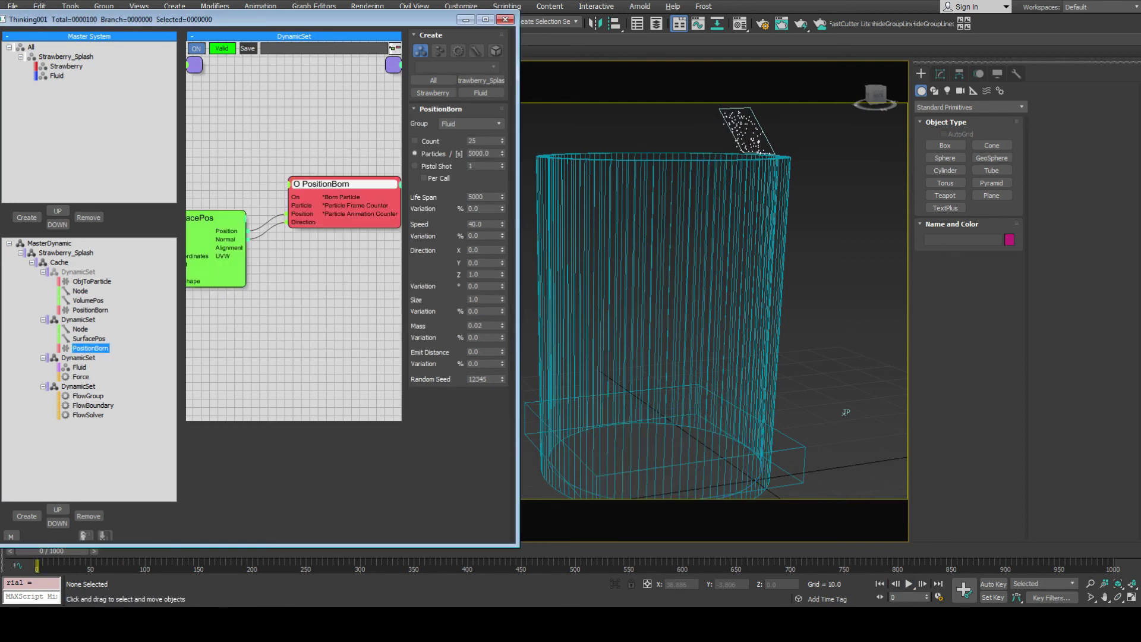
pyautogui.doubleClick(483, 326)
pyautogui.write('11')
pyautogui.press('Return')
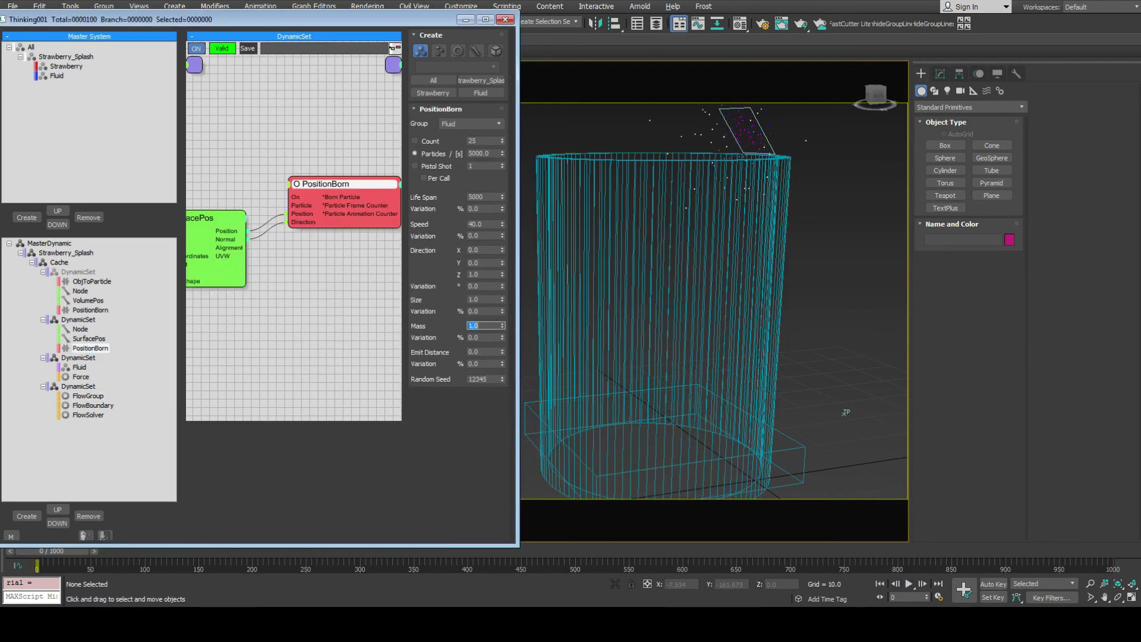
# Try a FlowGroup Density of 10, set it to 100, and test it in a short playback.
pyautogui.click(88, 396)
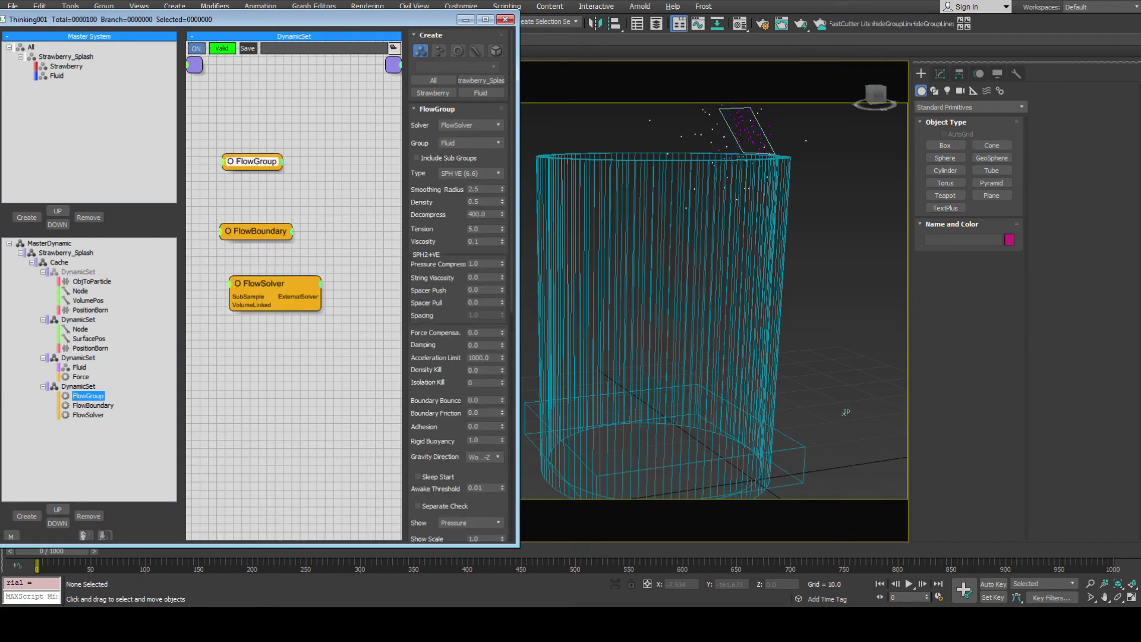
pyautogui.doubleClick(484, 201)
pyautogui.write('10')
pyautogui.press('Return')
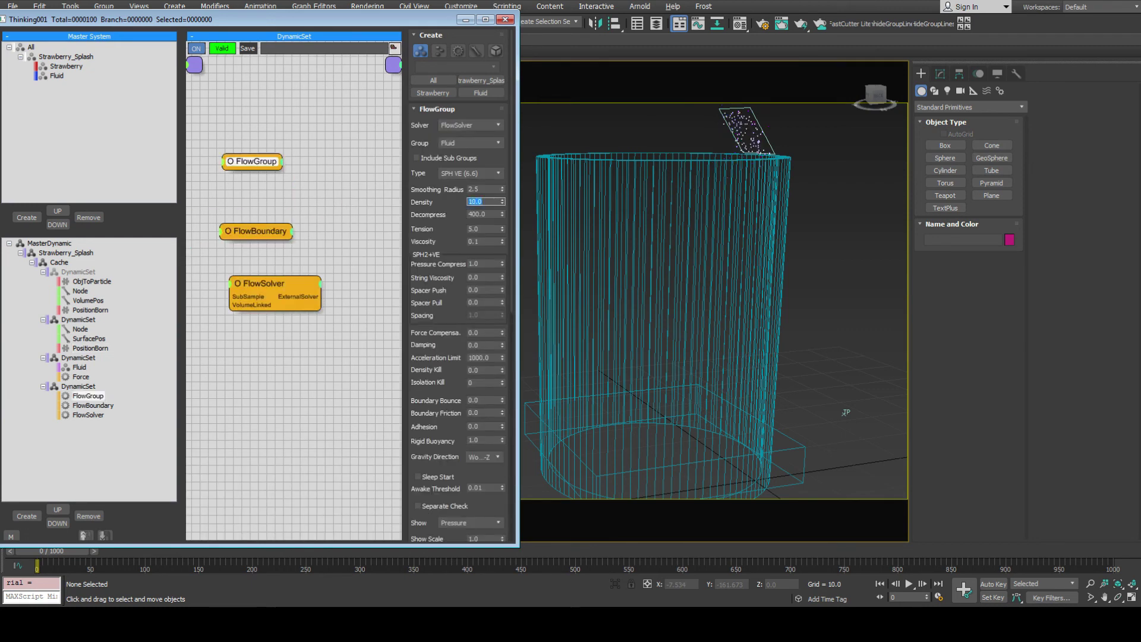
pyautogui.write('100')
pyautogui.press('Return')
pyautogui.press('/')
pyautogui.press('/')
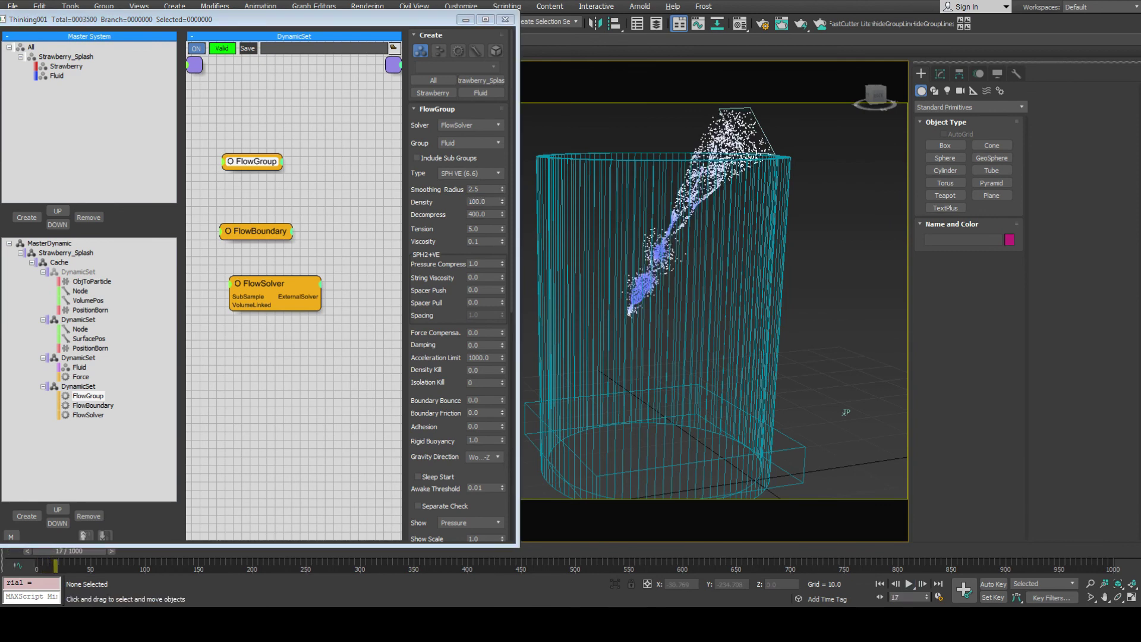
# Try FlowGroup Smoothing Radius values of 5 and 3, then set the radius to 4.0.
pyautogui.doubleClick(480, 189)
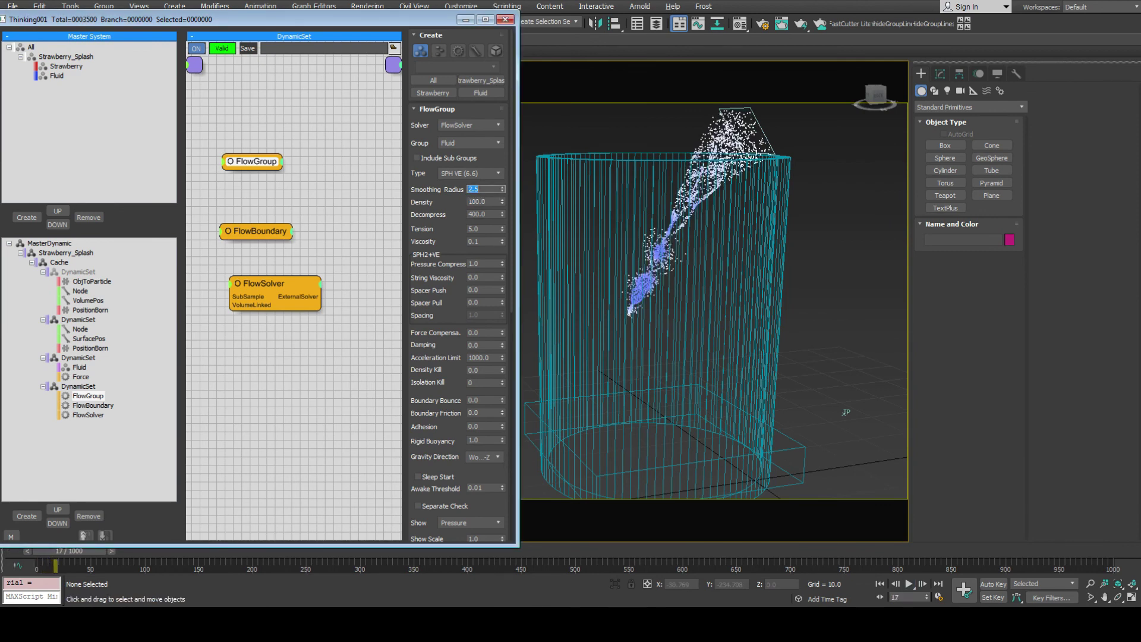
pyautogui.write('5')
pyautogui.press('Return')
pyautogui.write('3')
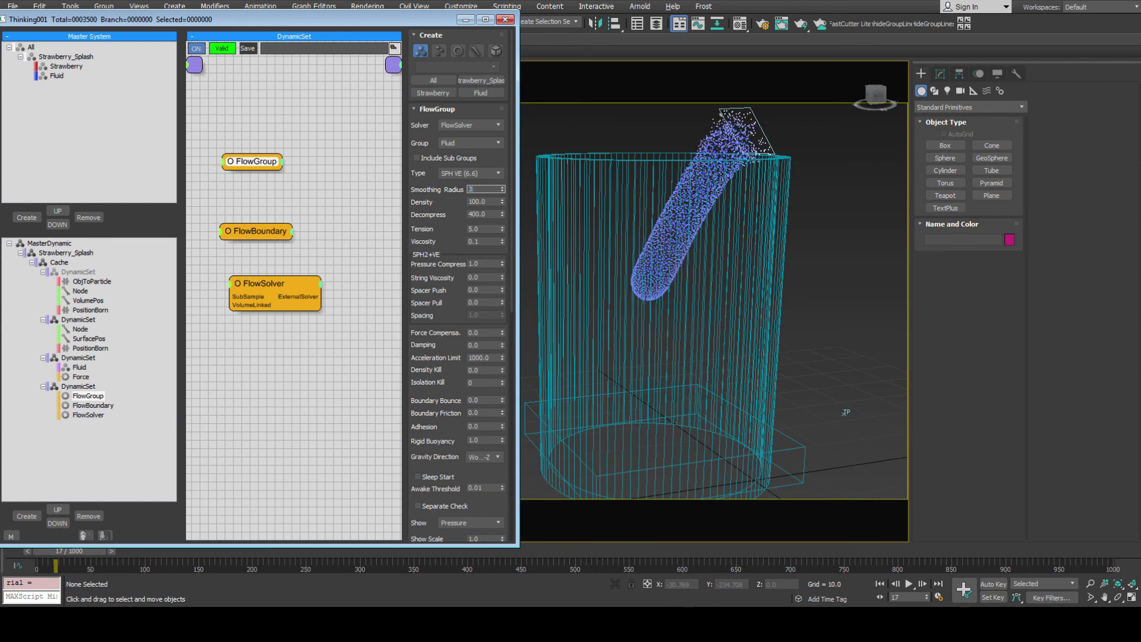
pyautogui.press('Return')
pyautogui.write('4')
pyautogui.press('Return')
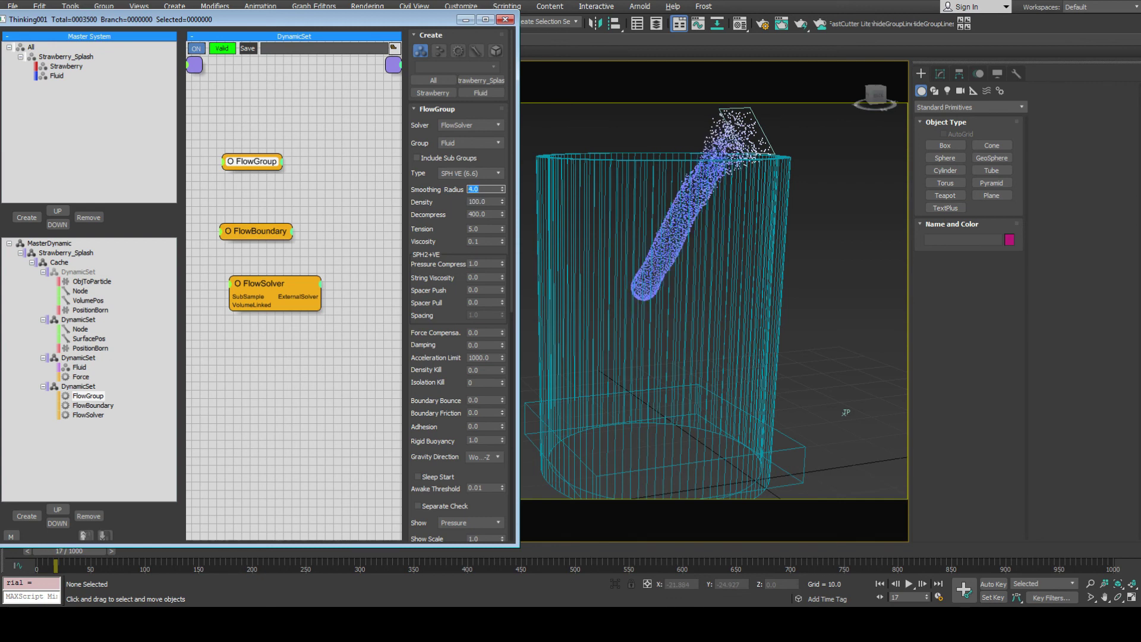
# Continue the playback until the stream hits the container's base, and return to the first frame.
pyautogui.press('/')
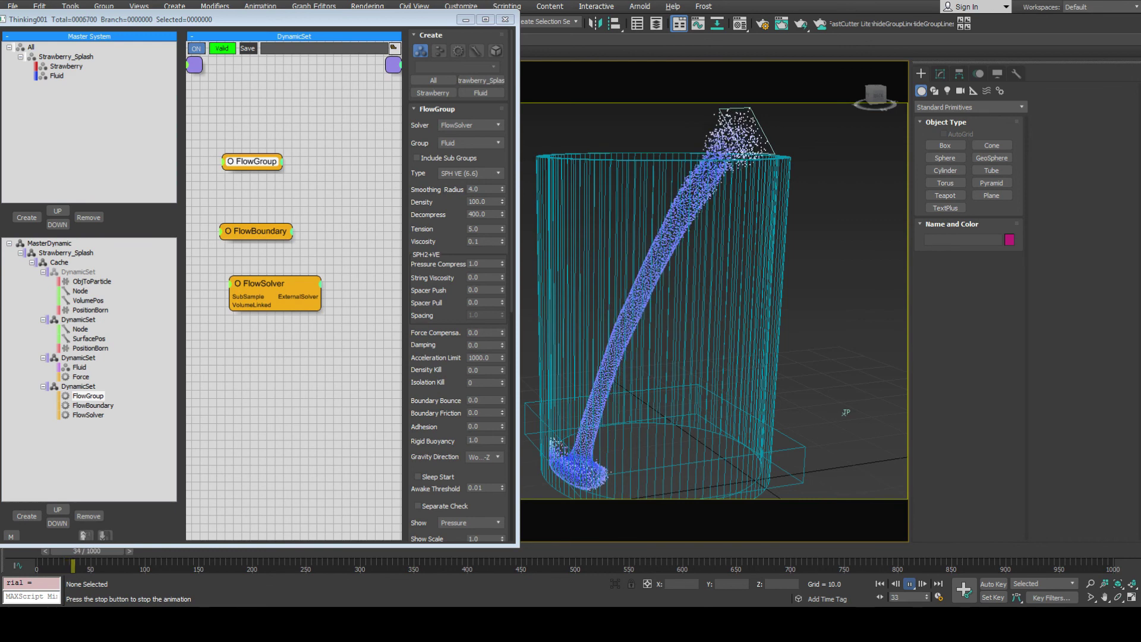
pyautogui.press('/')
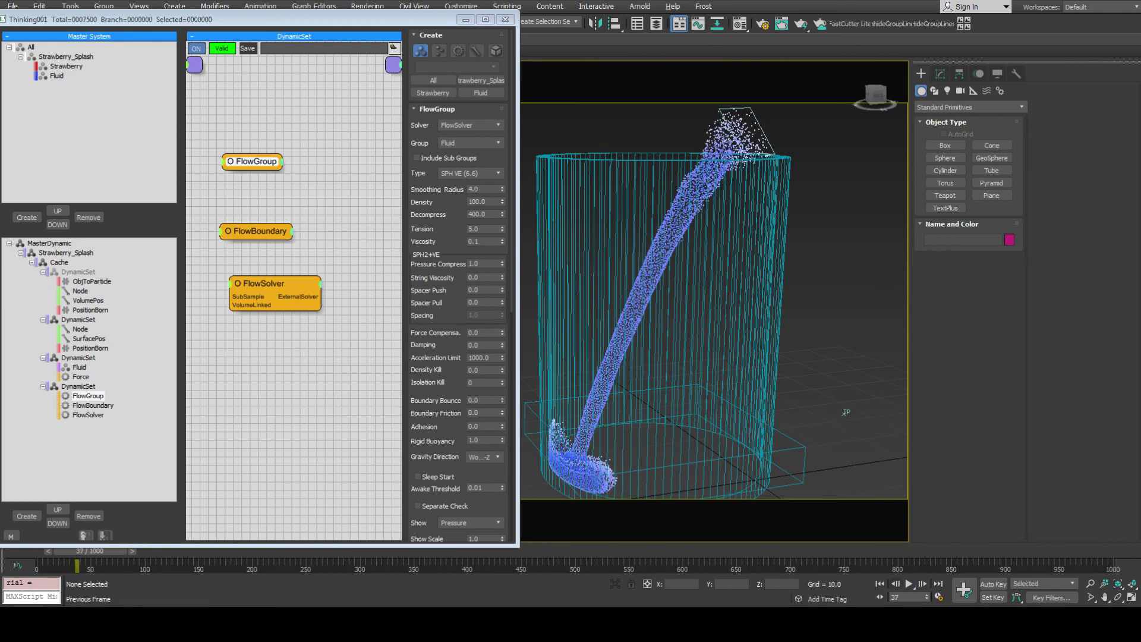
pyautogui.press('Home')
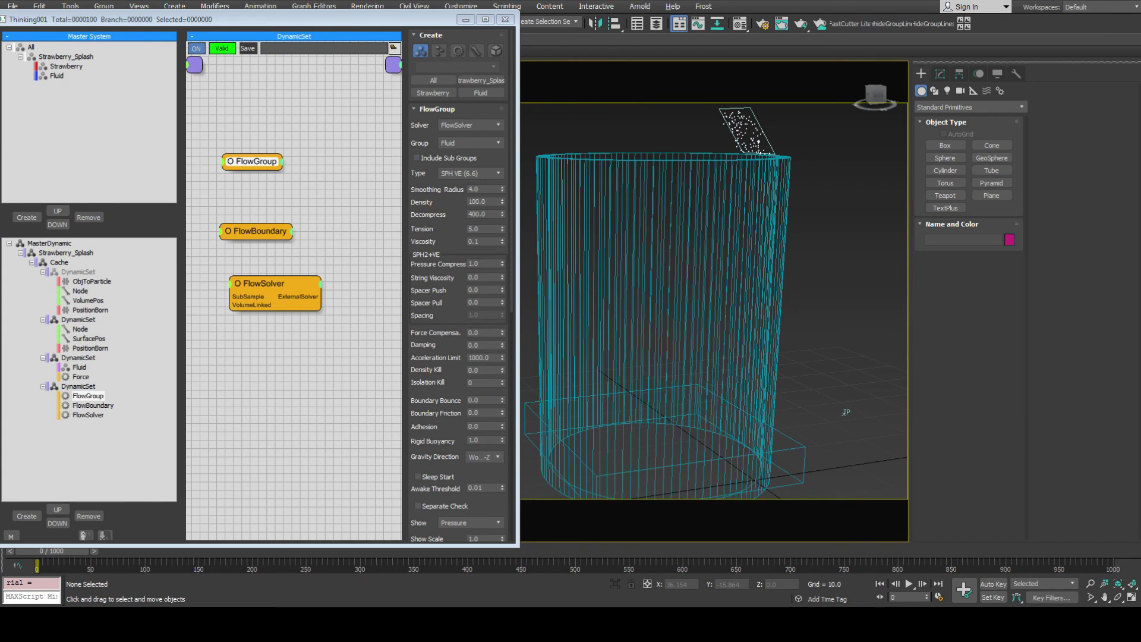
# Try a Mass of 0.01 in the Fluid PositionBorn operator, set it to 0.02, and reopen FlowGroup's settings.
pyautogui.click(90, 348)
pyautogui.doubleClick(484, 325)
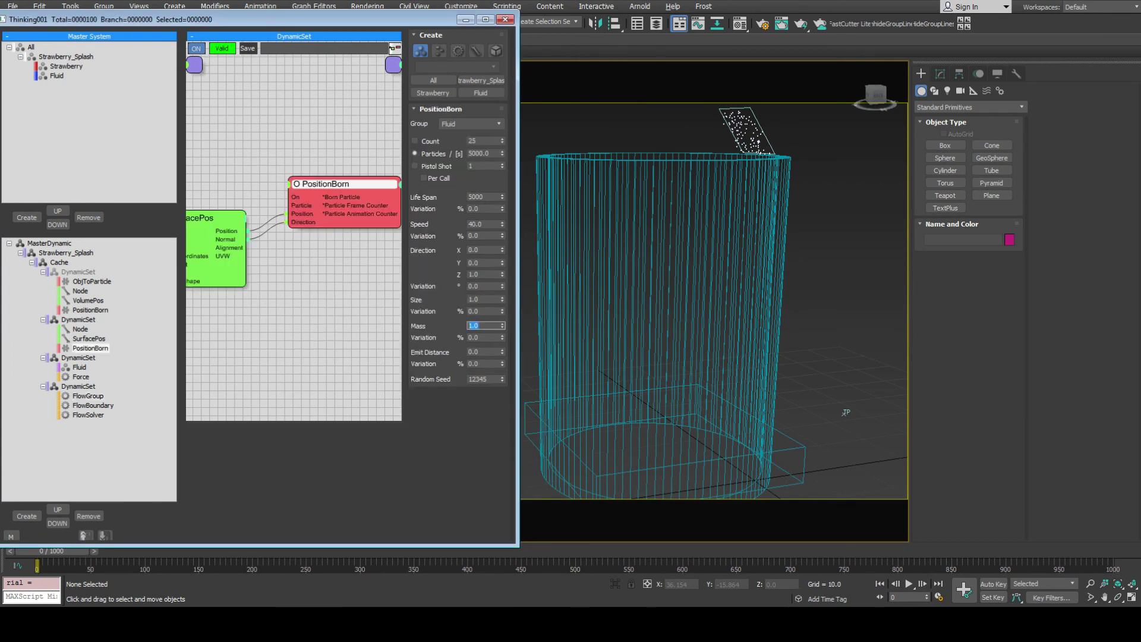
pyautogui.write('.')
pyautogui.press('Return')
pyautogui.write('.01')
pyautogui.press('Return')
pyautogui.write('.02')
pyautogui.press('Return')
pyautogui.click(87, 396)
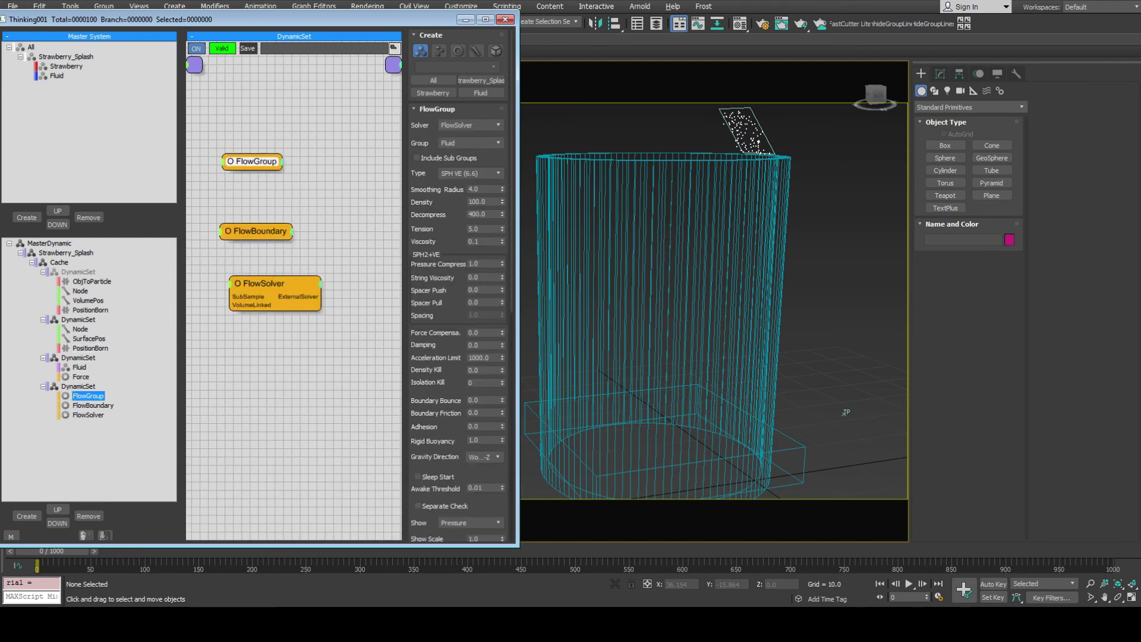
# Try different densities for the FlowGroup fluid, settling on a Density of 0.5.
pyautogui.doubleClick(484, 201)
pyautogui.write('1')
pyautogui.press('Return')
pyautogui.write('1')
pyautogui.press('Return')
pyautogui.write('0.05')
pyautogui.press('Return')
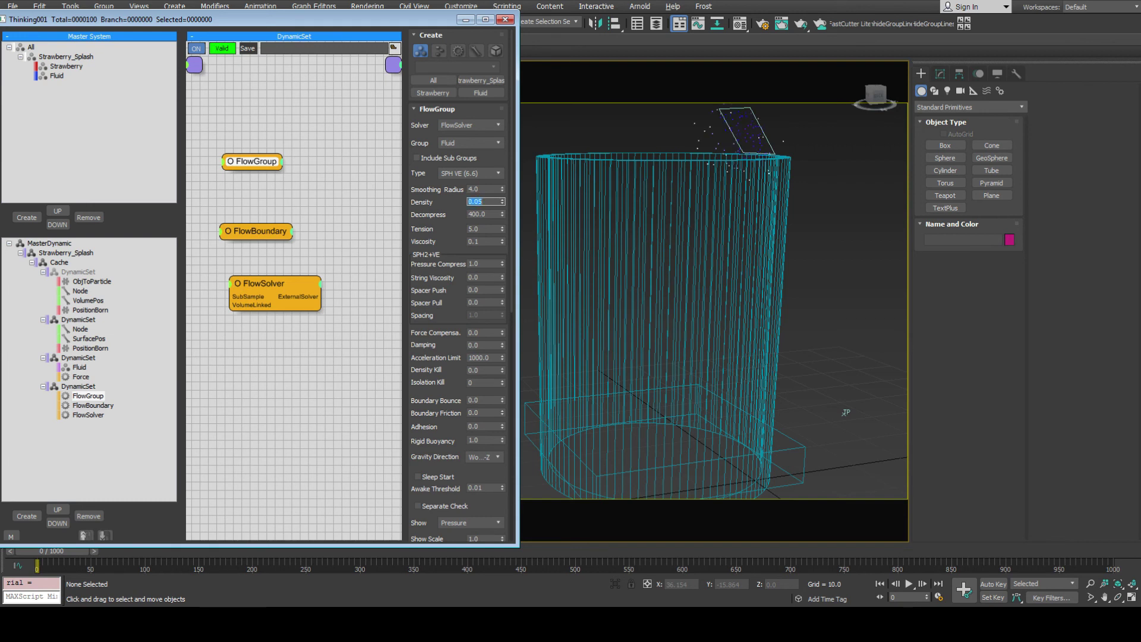
pyautogui.write('0.5')
pyautogui.press('Return')
# Try smaller Smoothing Radius values of 1 and 2 on the FlowGroup and preview the first frames of the simulation.
pyautogui.doubleClick(484, 189)
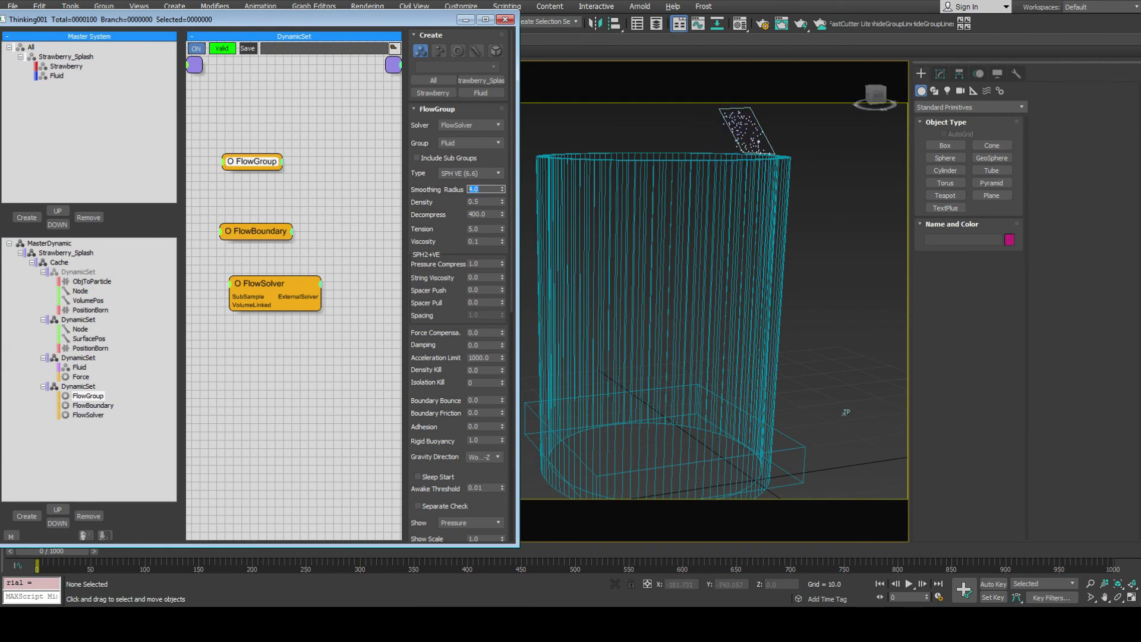
pyautogui.write('1')
pyautogui.press('Return')
pyautogui.write('2')
pyautogui.press('Return')
pyautogui.press('/')
pyautogui.press('/')
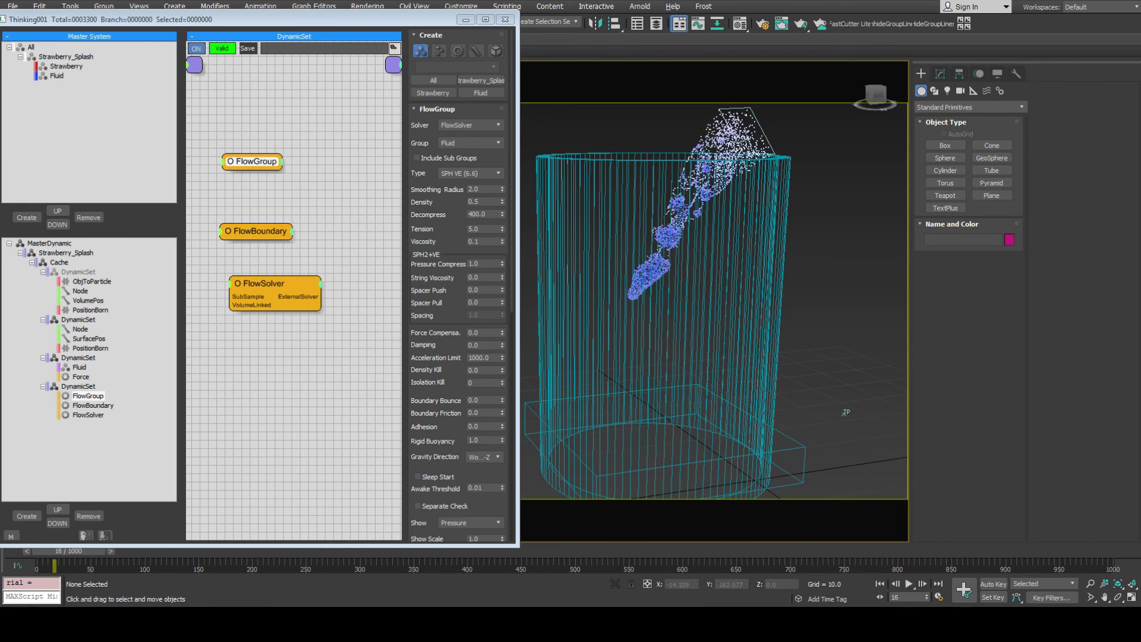
# Set the FlowGroup's Smoothing Radius to 2.5 and play the simulation until the fluid spreads across the container floor.
pyautogui.doubleClick(485, 188)
pyautogui.write('2.5')
pyautogui.press('Return')
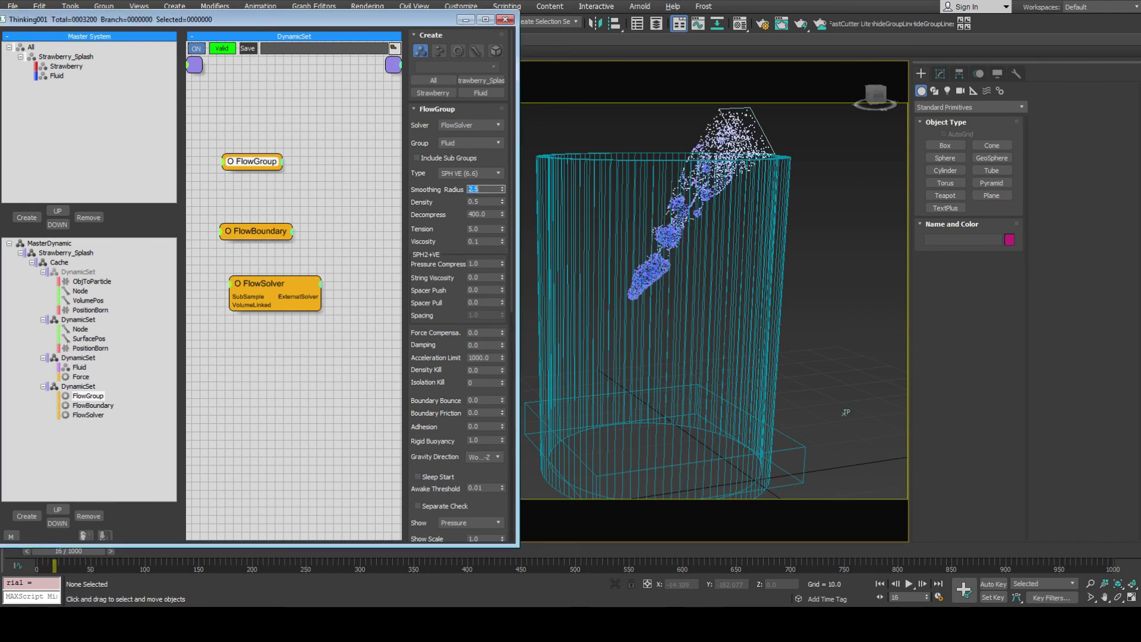
pyautogui.press('/')
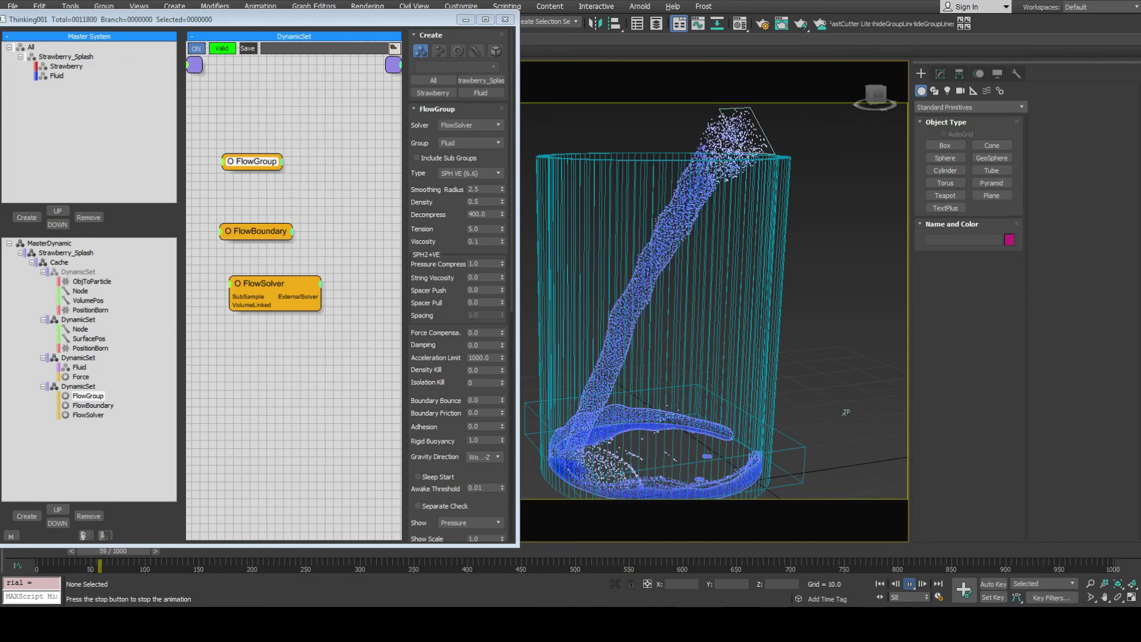
pyautogui.press('/')
# Rewind to frame 0, set Pressure Compress to 3 and play the simulation to test it.
pyautogui.doubleClick(480, 264)
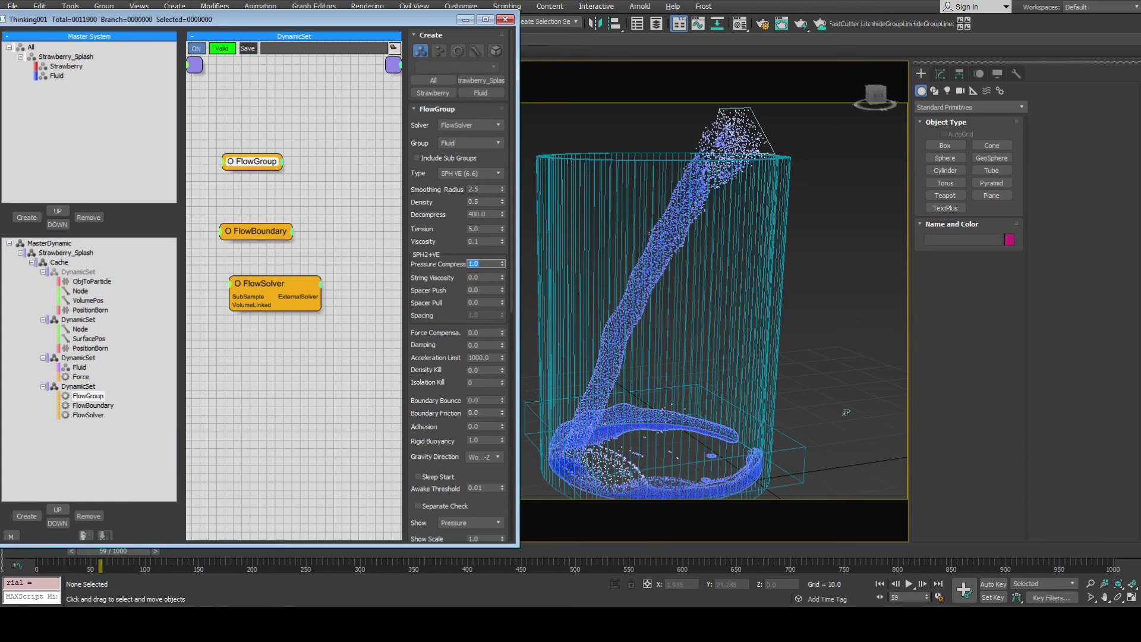
pyautogui.press('Home')
pyautogui.doubleClick(480, 263)
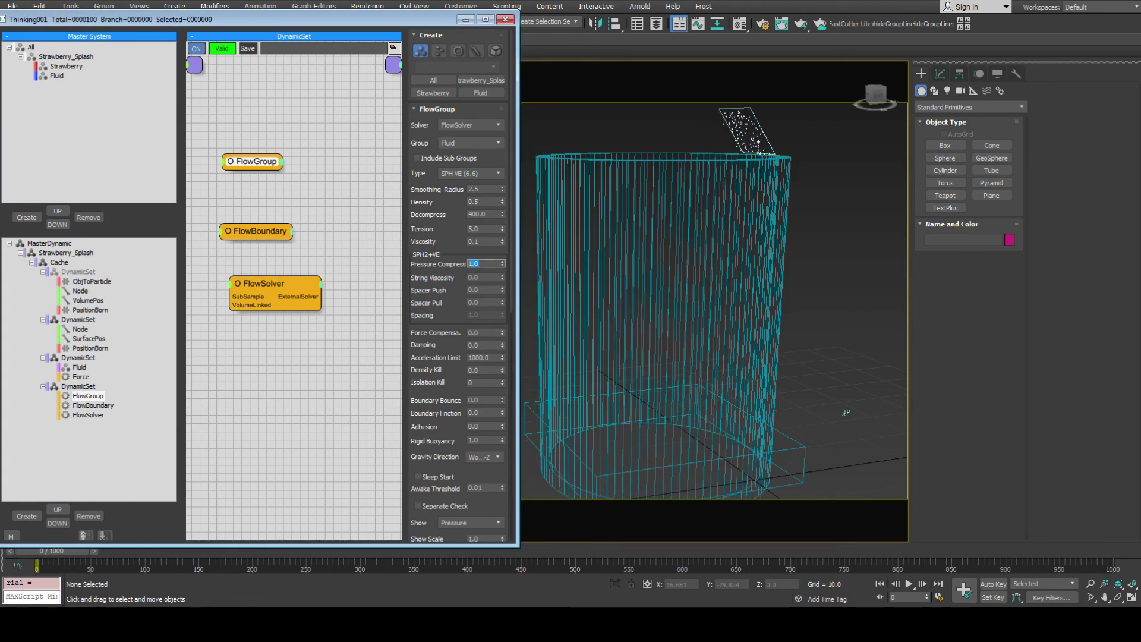
pyautogui.write('3')
pyautogui.press('Return')
pyautogui.press('/')
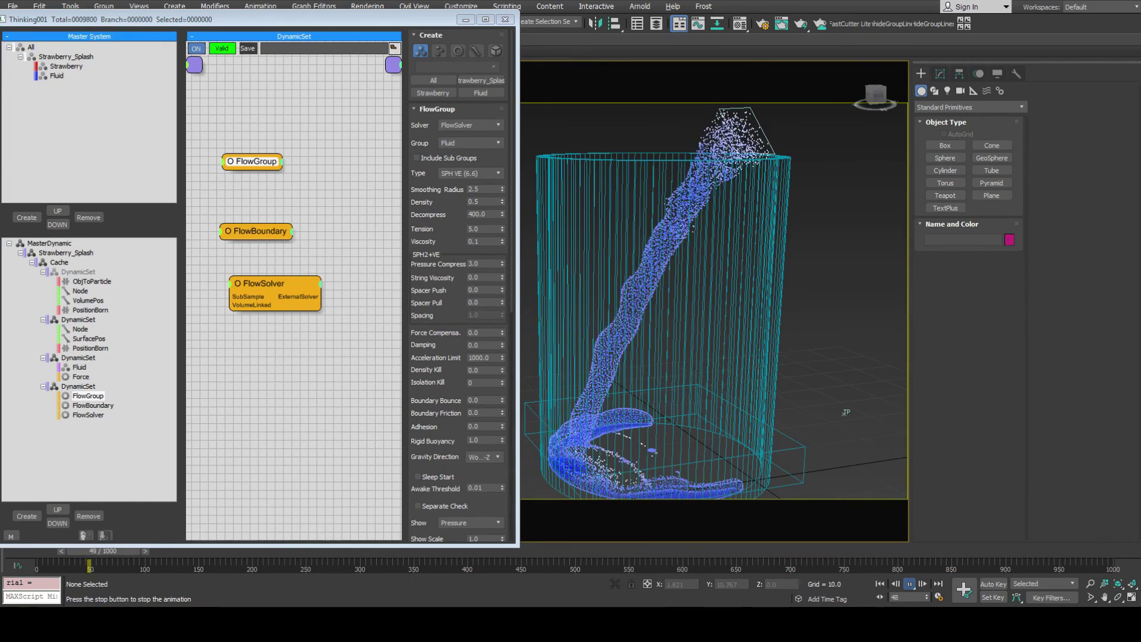
pyautogui.press('/')
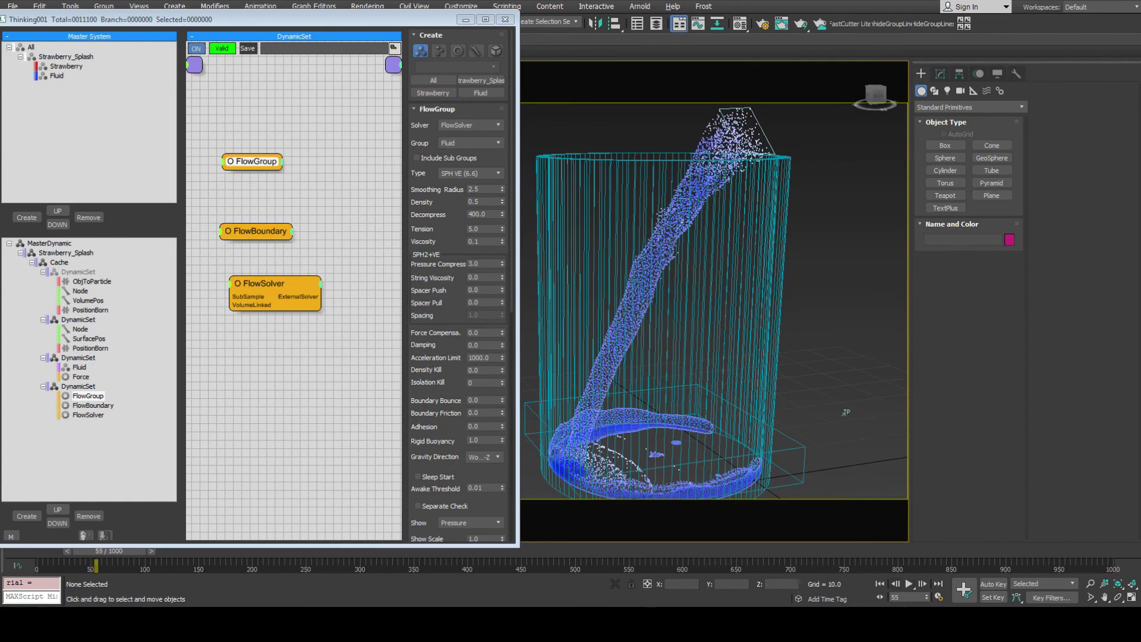
# Lower Pressure Compress to 0.5 and replay the simulation from frame 0.
pyautogui.press('Home')
pyautogui.doubleClick(482, 263)
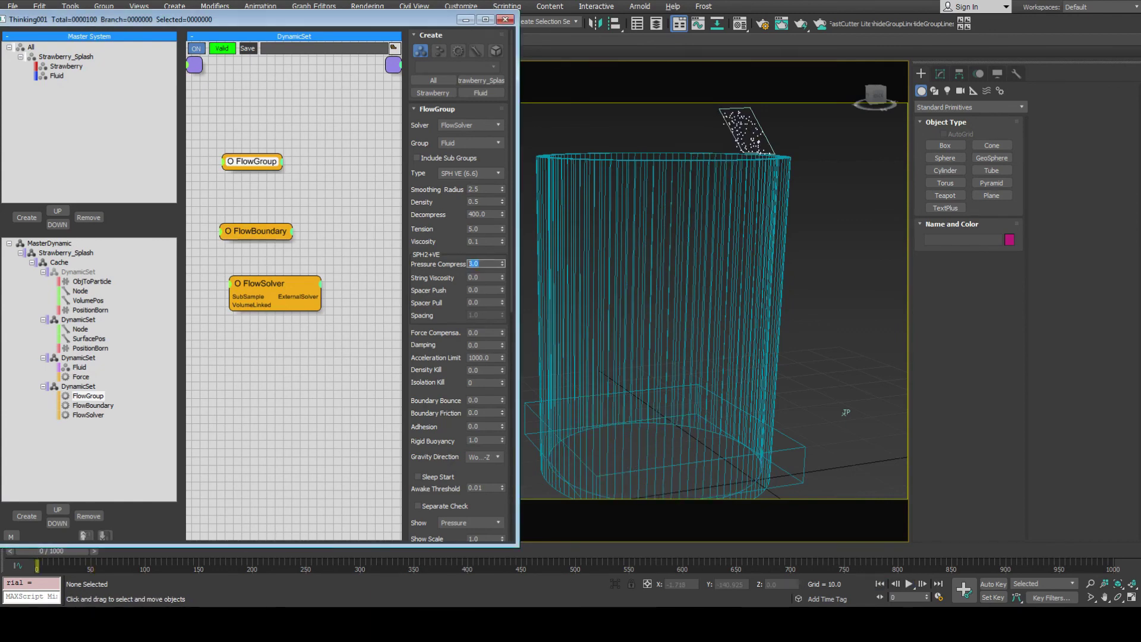
pyautogui.write('0.5')
pyautogui.press('Return')
pyautogui.press('/')
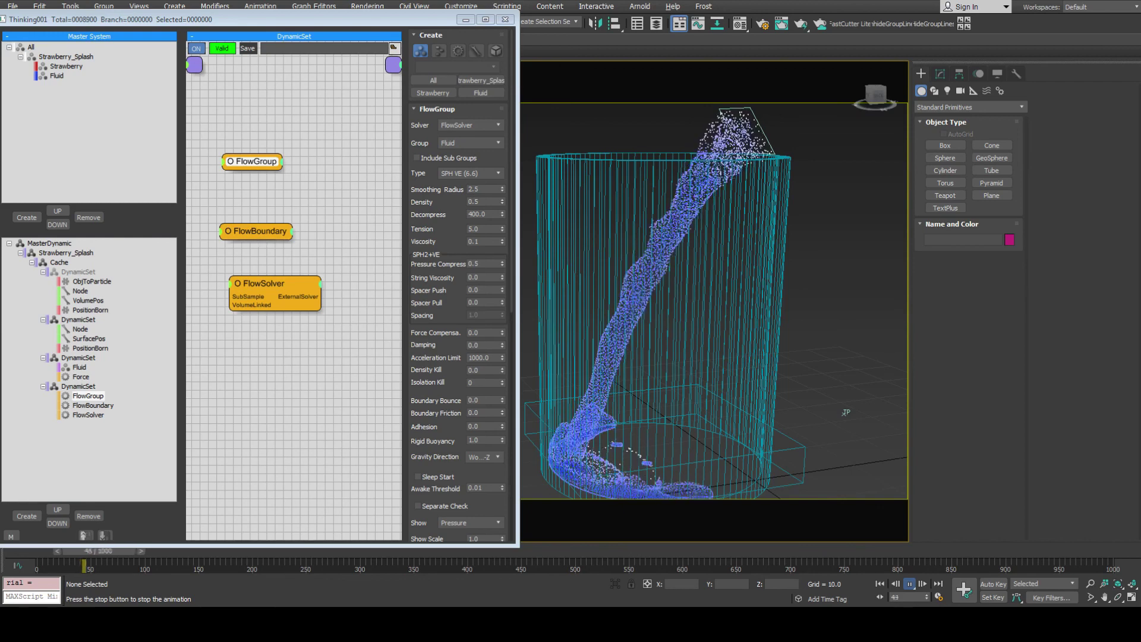
pyautogui.press('/')
# Test the simulation from frame 0 with Pressure Compress at 0.1.
pyautogui.press('Home')
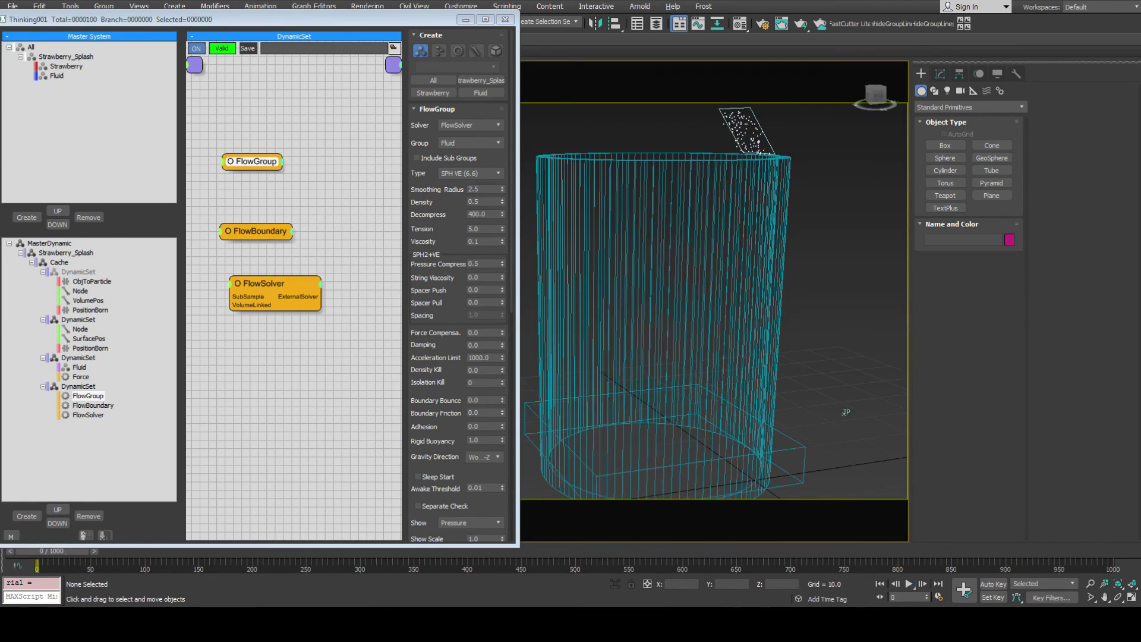
pyautogui.doubleClick(473, 263)
pyautogui.write('0.1')
pyautogui.press('Return')
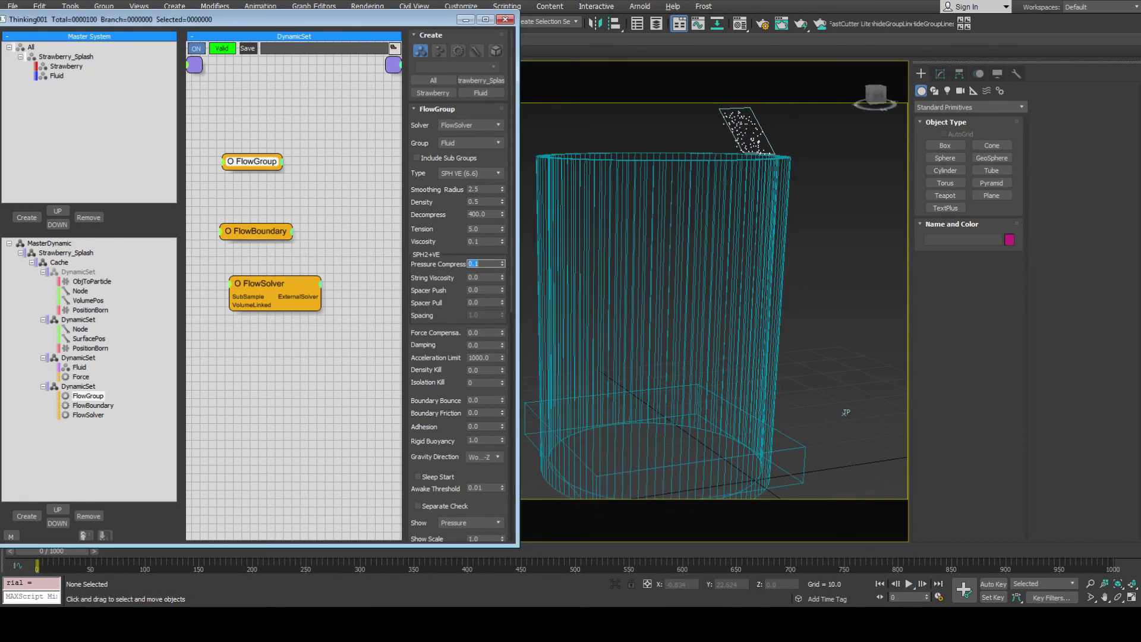
pyautogui.press('/')
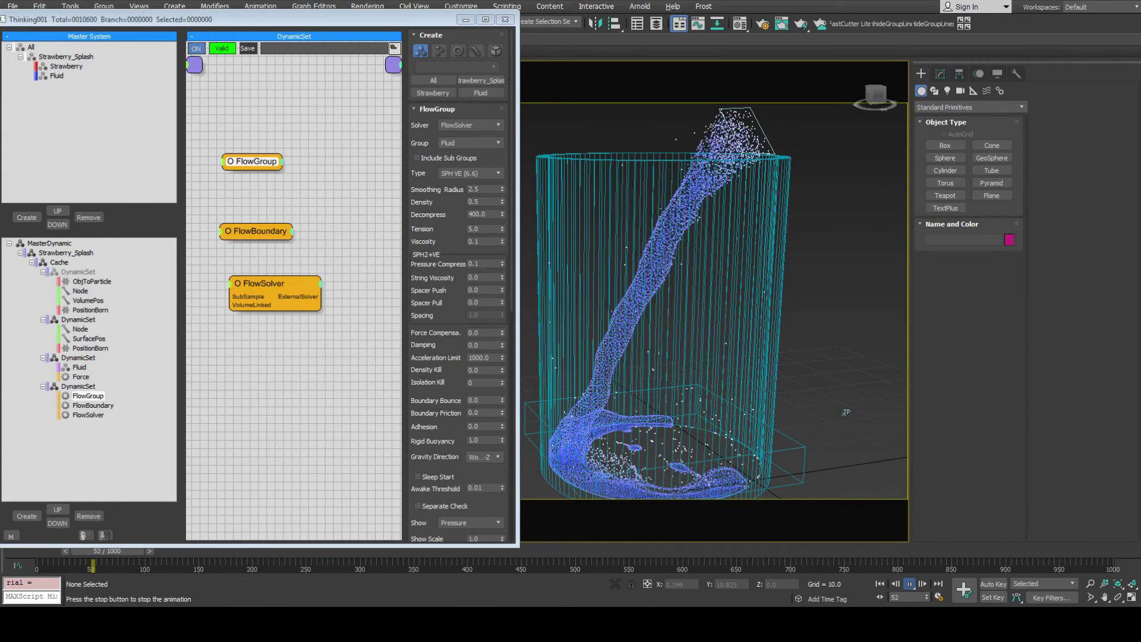
pyautogui.press('/')
# Return to frame 0 and set Pressure Compress back to 1.
pyautogui.press('Home')
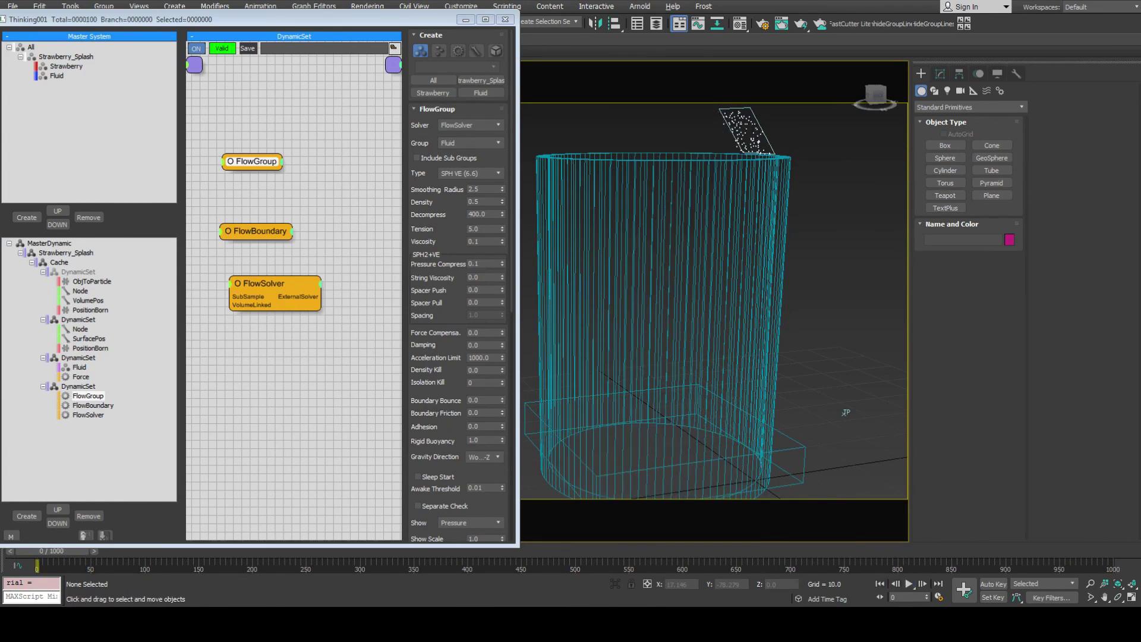
pyautogui.doubleClick(483, 263)
pyautogui.write('1')
pyautogui.press('Return')
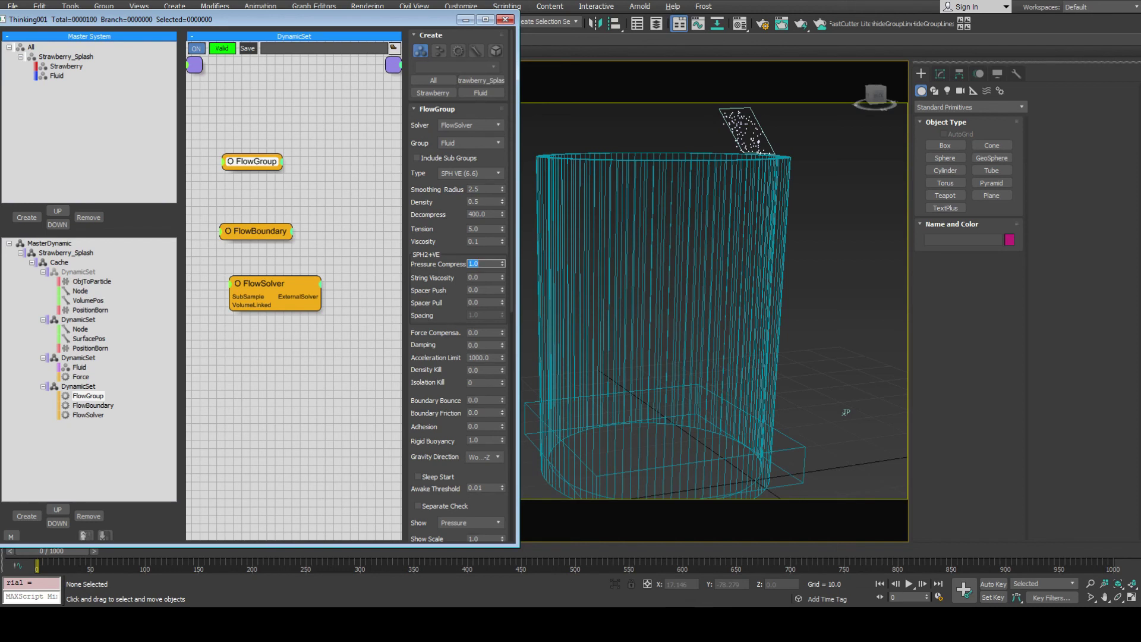
# Raise the FlowGroup's Viscosity to 1.0 and play the simulation to see the thicker fluid.
pyautogui.press('Tab')
pyautogui.click(485, 241)
pyautogui.write('1.0')
pyautogui.press('Return')
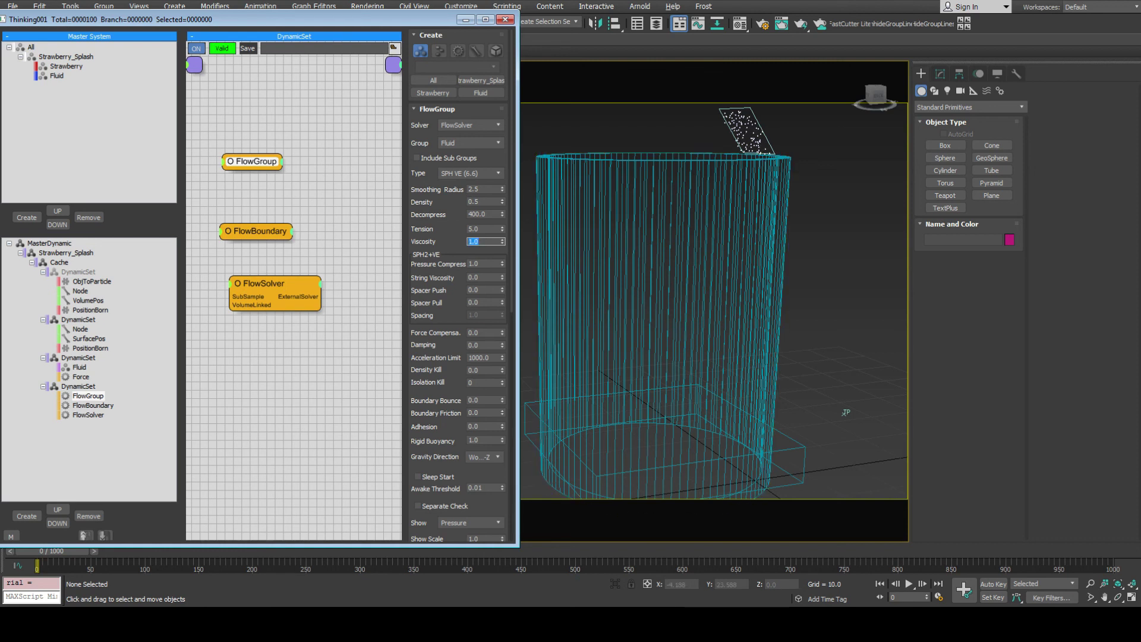
pyautogui.press('/')
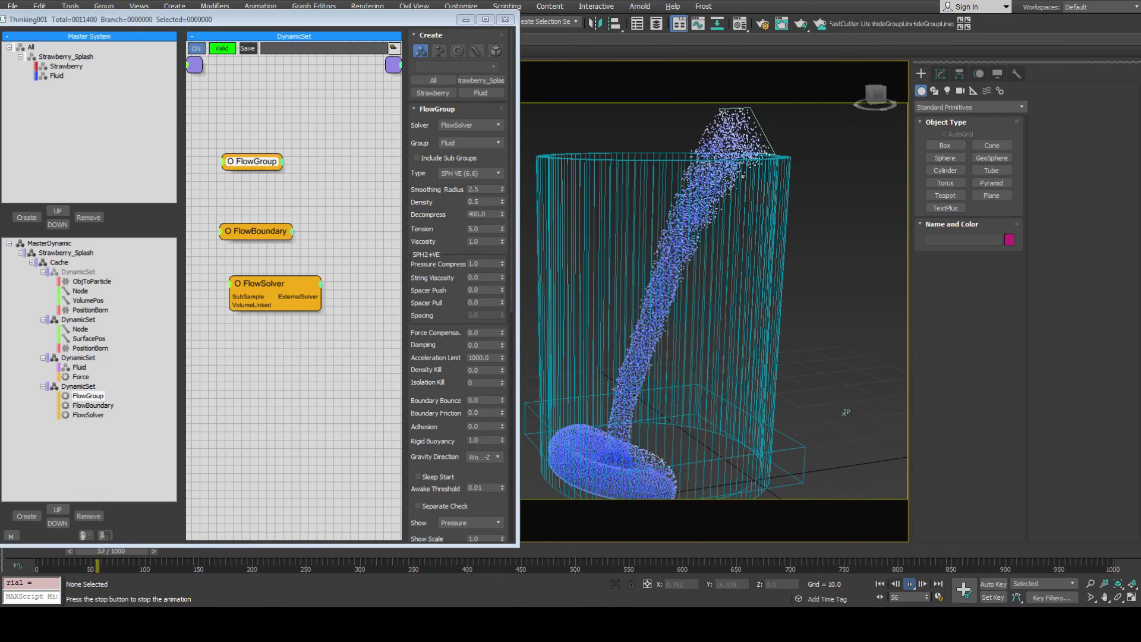
# From frame 0, set Viscosity to 0.1 and String Viscosity to 0.5, and inspect the replayed fluid at the container floor.
pyautogui.click(879, 583)
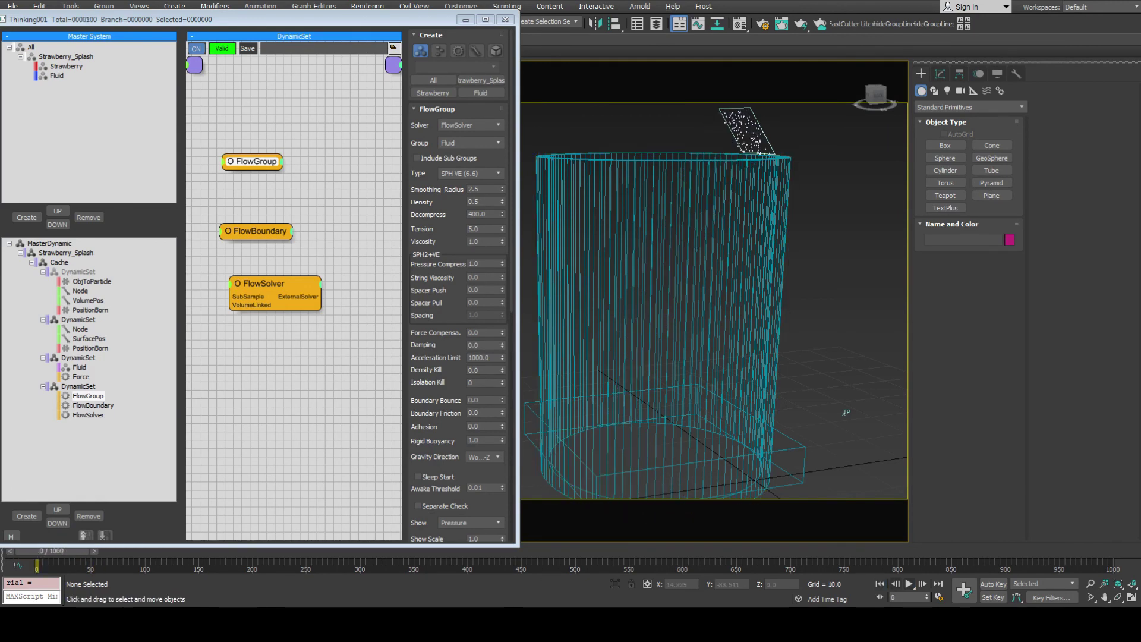
pyautogui.doubleClick(474, 241)
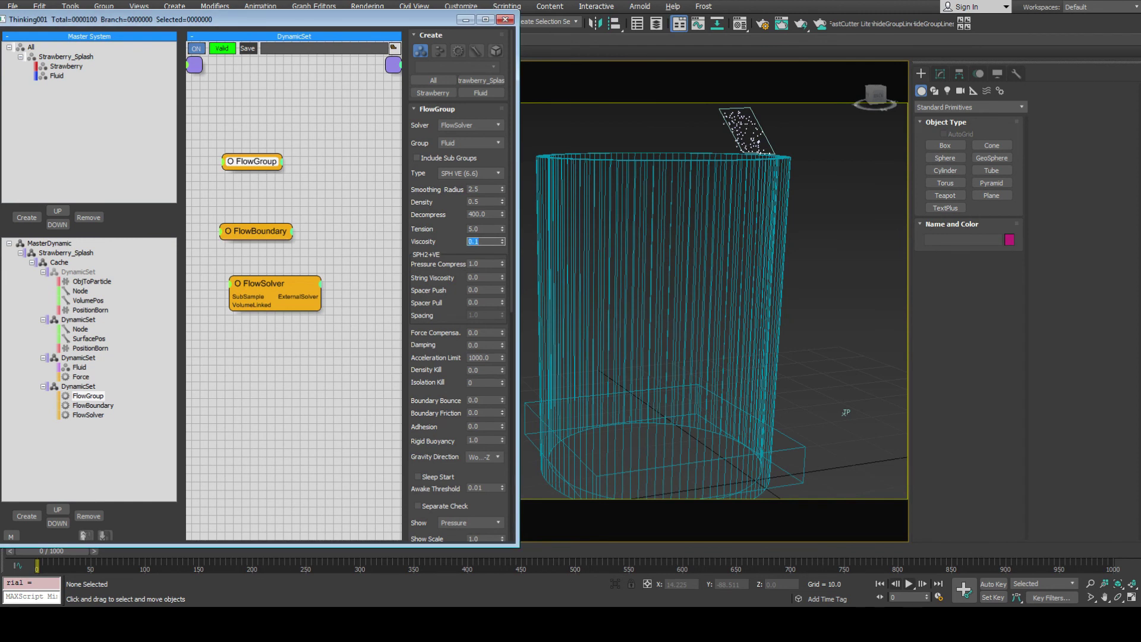
pyautogui.doubleClick(474, 277)
pyautogui.write('.5')
pyautogui.press('Return')
pyautogui.press('/')
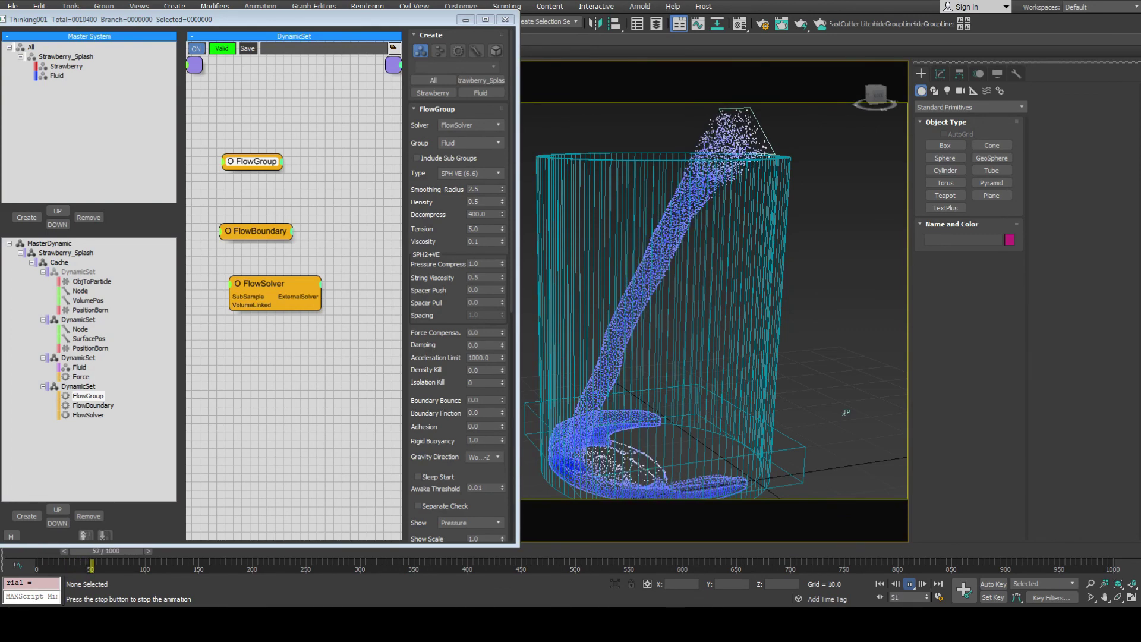
pyautogui.press('/')
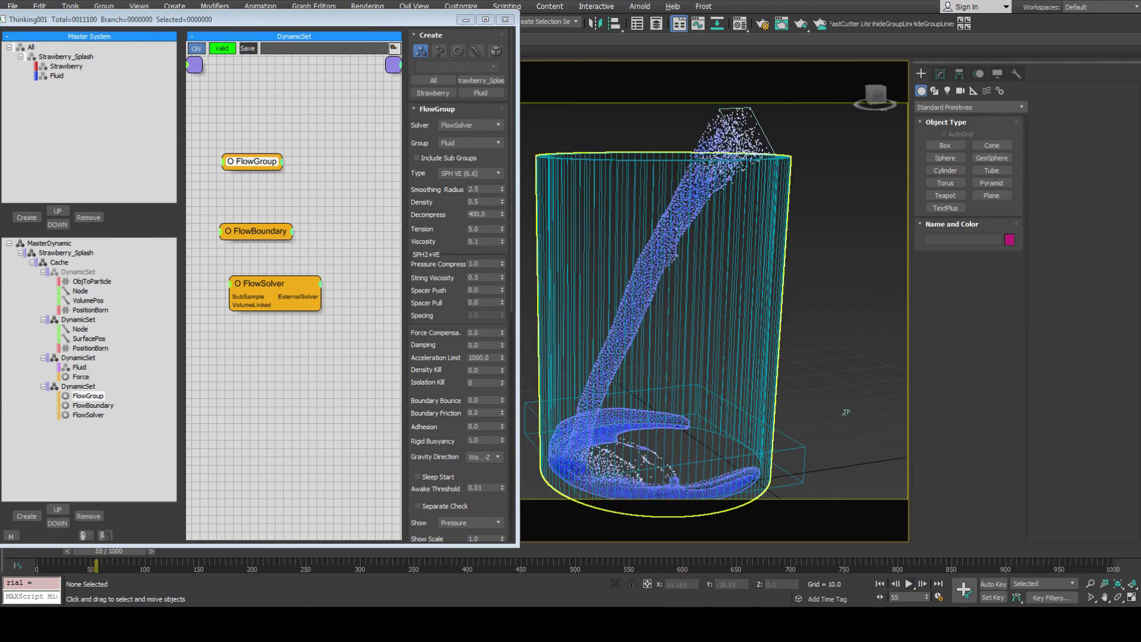
pyautogui.scroll(5, 845, 411)
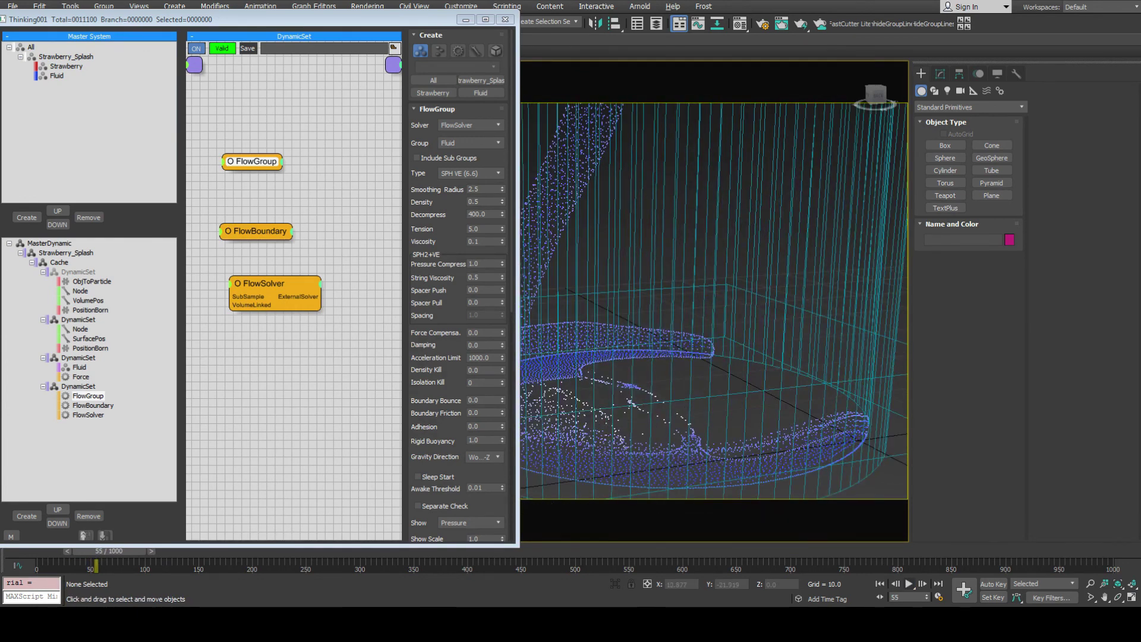
# Reset String Viscosity to 0 and replay the simulation from frame 0 for comparison.
pyautogui.press('Home')
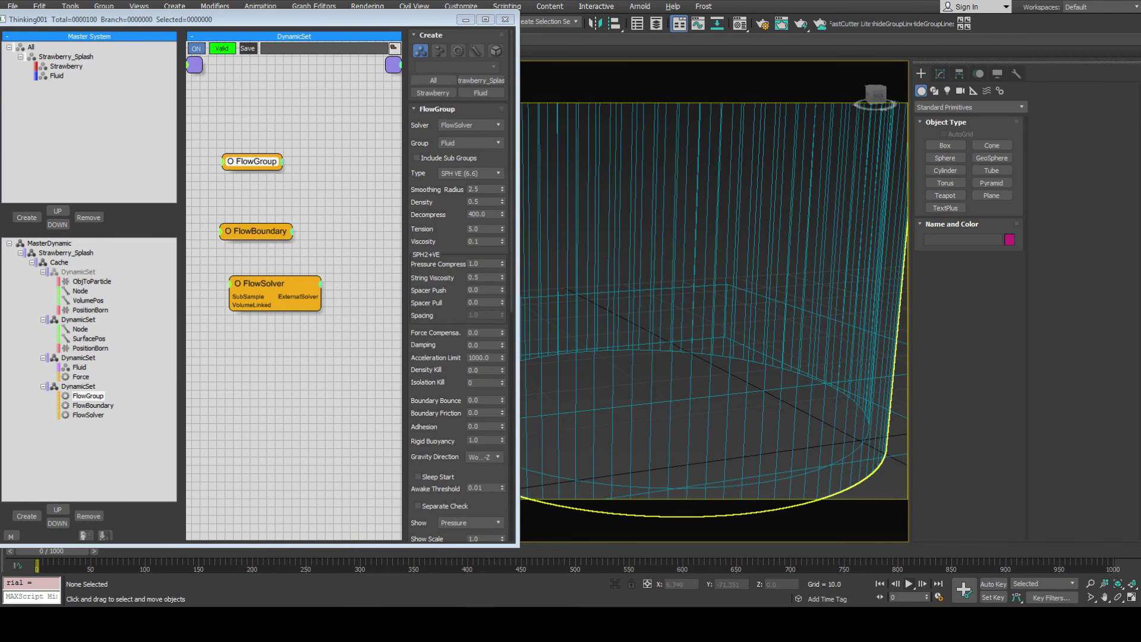
pyautogui.rightClick(502, 278)
pyautogui.press('/')
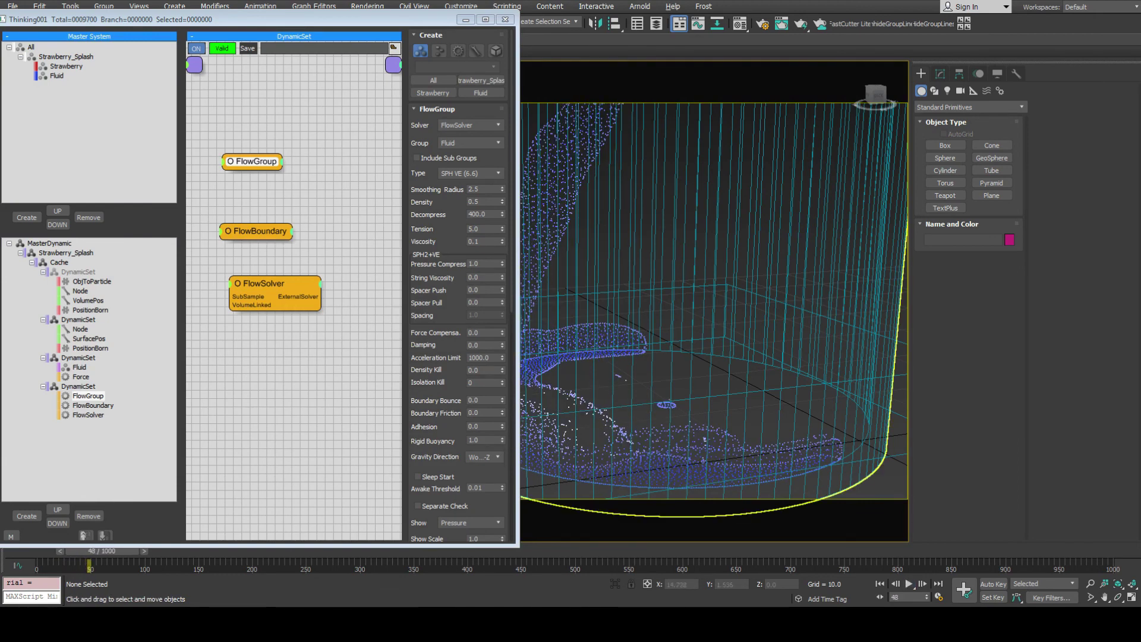
pyautogui.press('/')
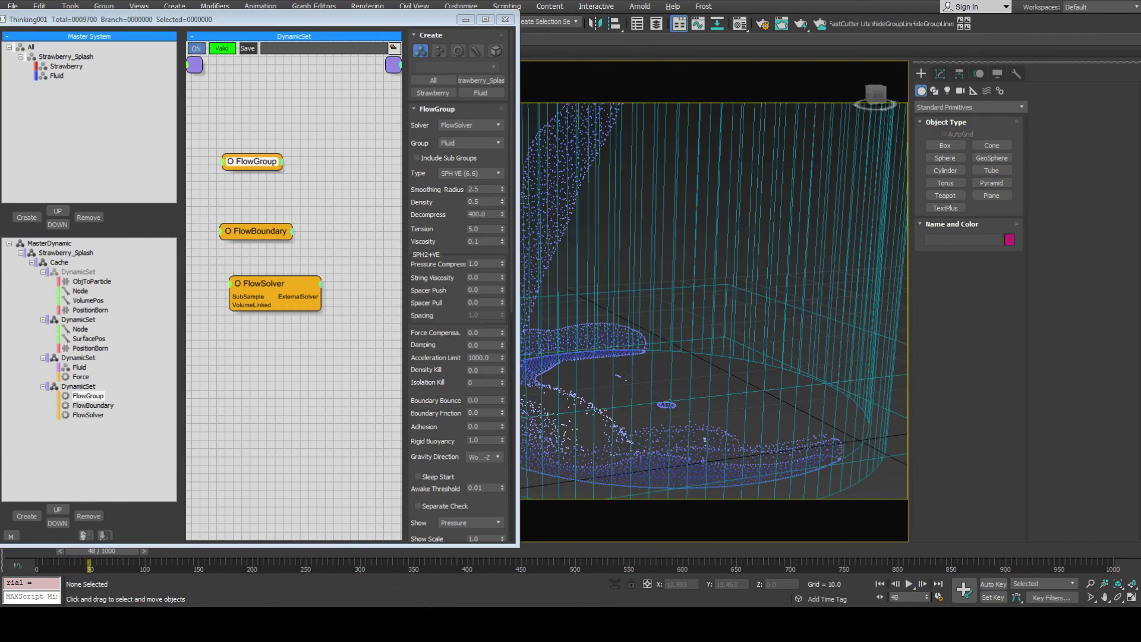
# Set String Viscosity back to 0.5 and play the simulation from frame 0 to about frame 63.
pyautogui.press('Home')
pyautogui.doubleClick(473, 277)
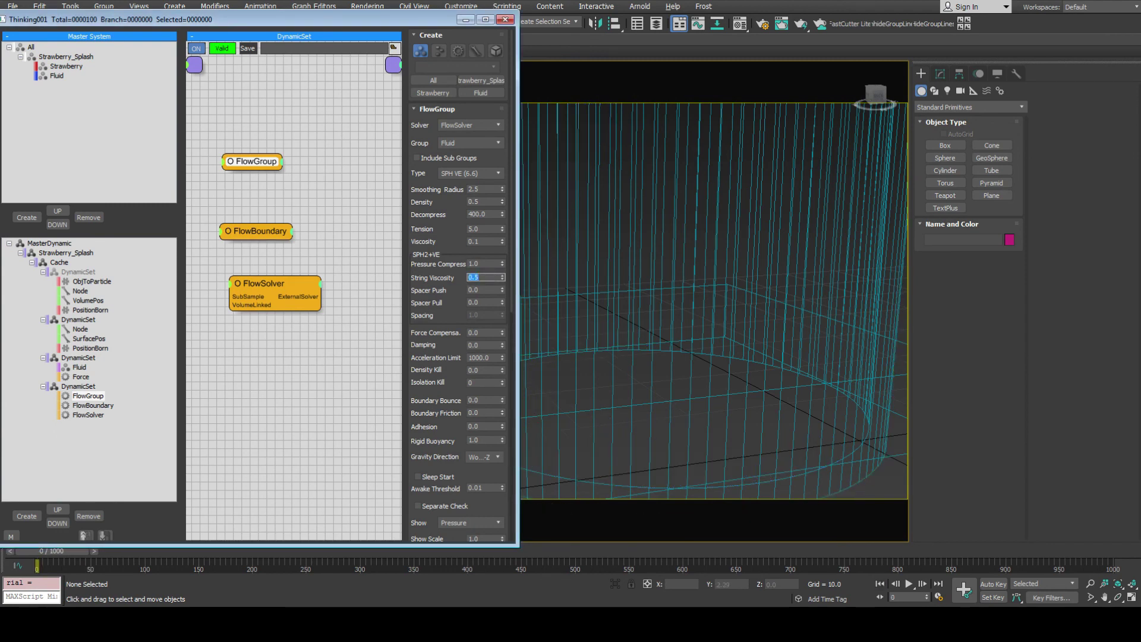
pyautogui.click(908, 583)
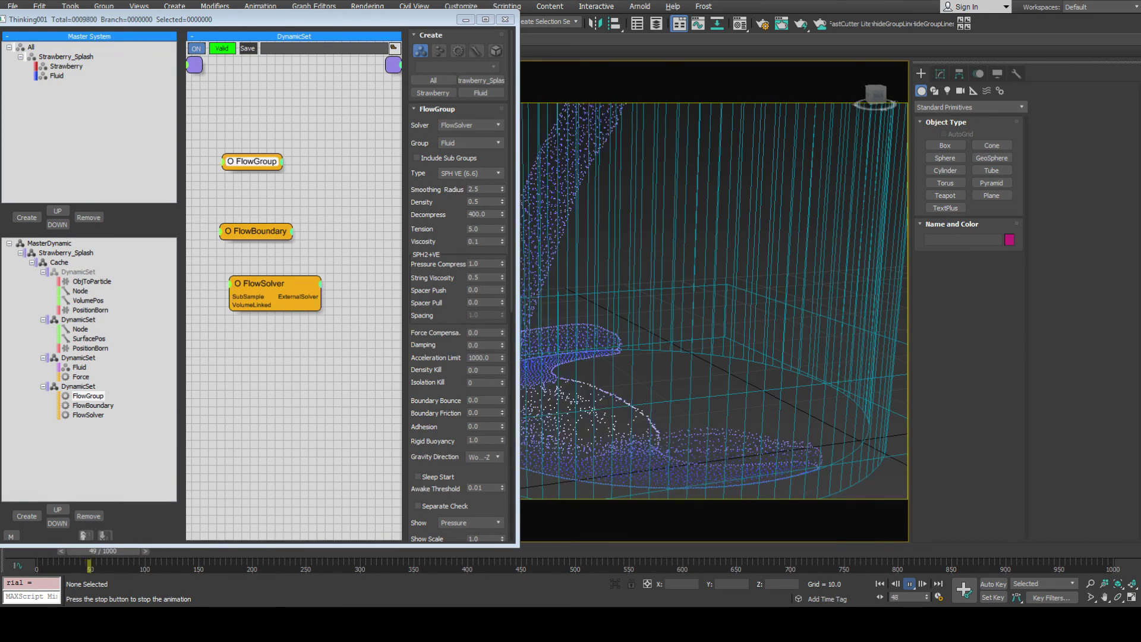
pyautogui.press('/')
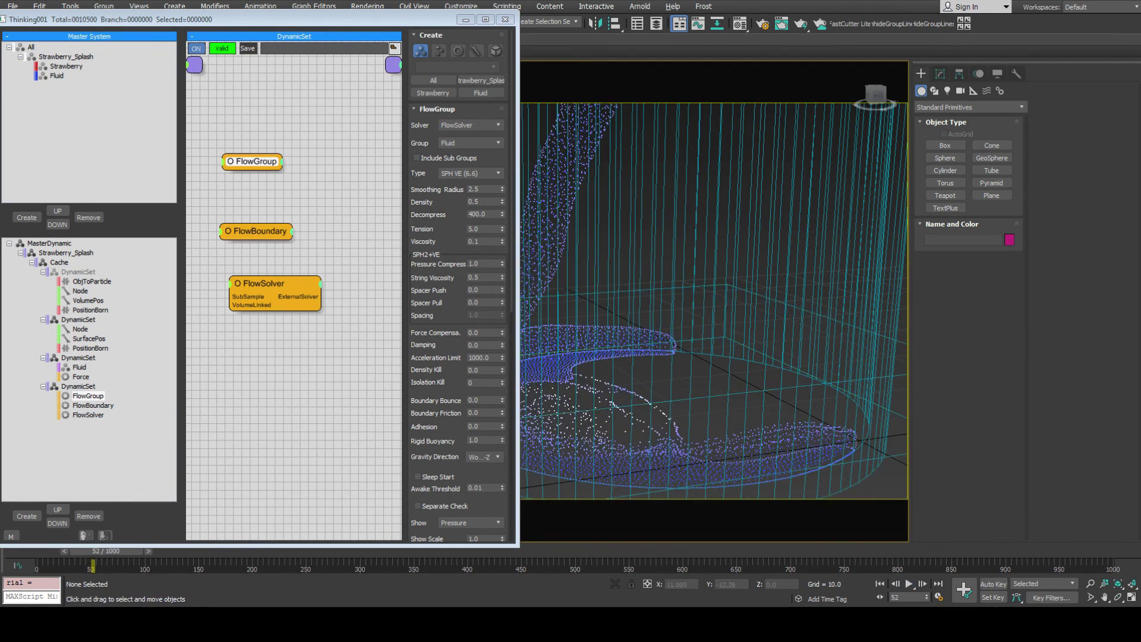
pyautogui.press('/')
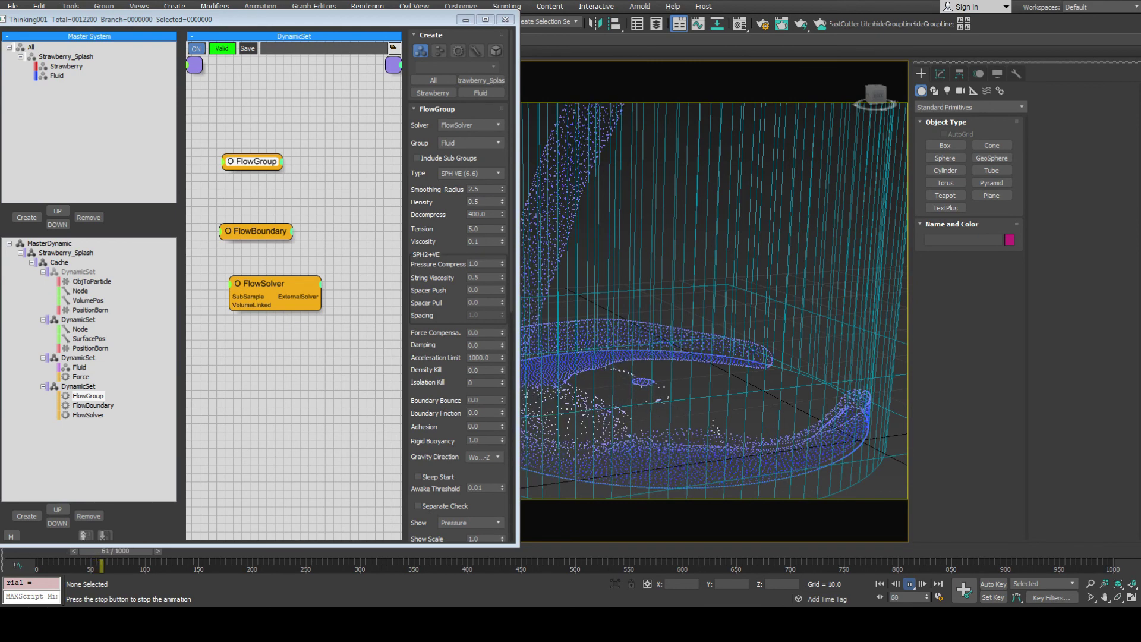
pyautogui.press('/')
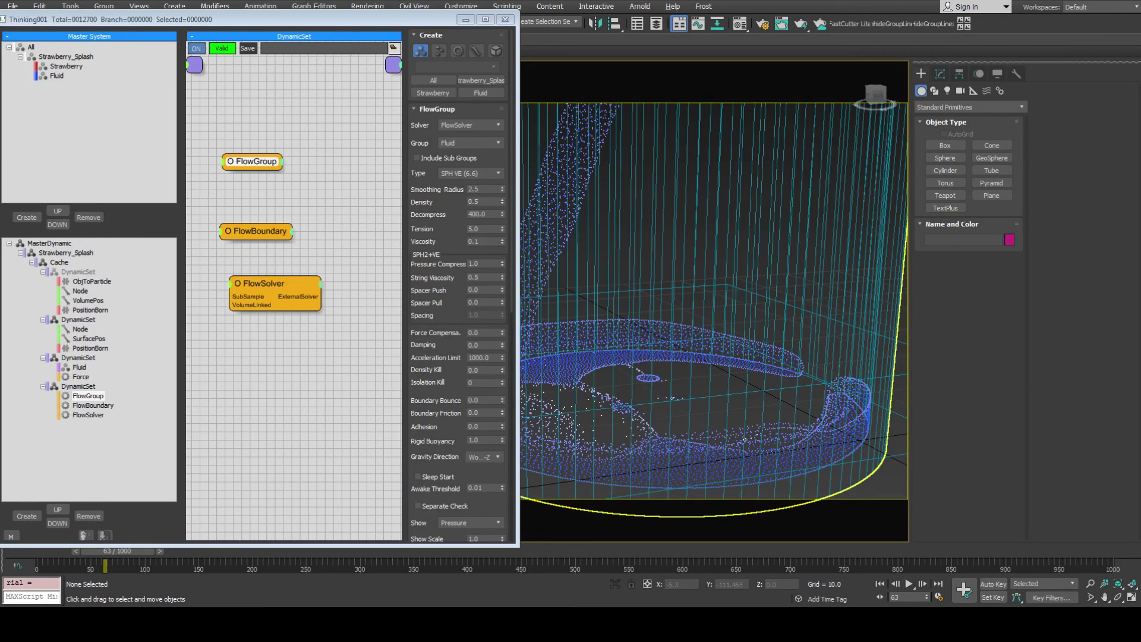
# Look over the fluid stream, rewind the simulation to frame 0 and bring the whole container back into view.
pyautogui.doubleClick(475, 229)
pyautogui.scroll(-2, 758, 467)
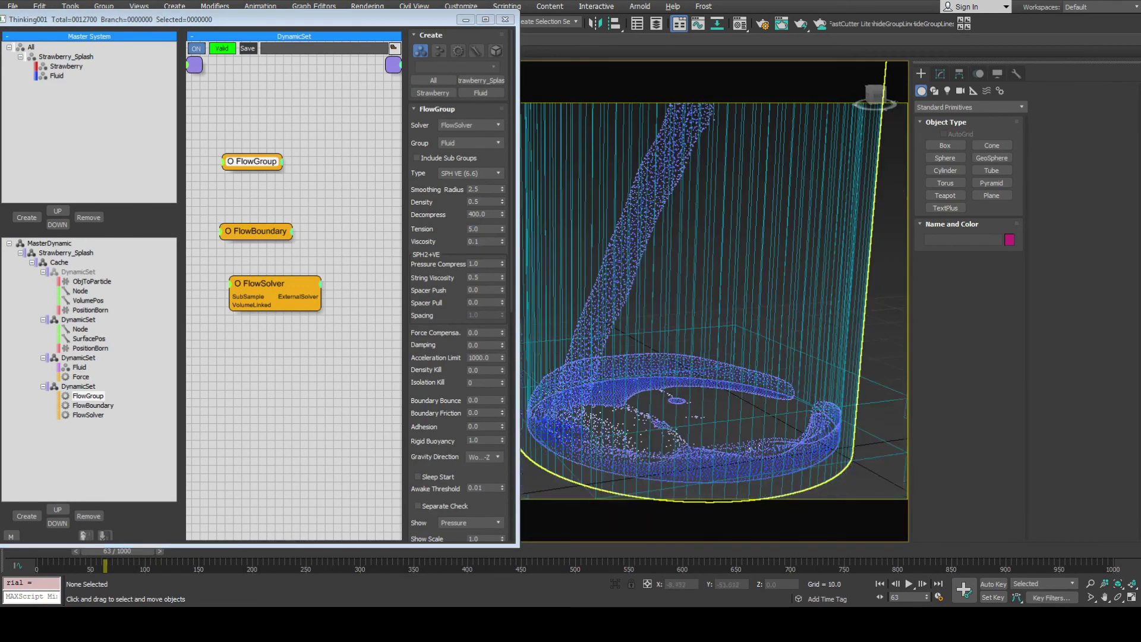
pyautogui.moveTo(750, 447); pyautogui.dragTo(740, 502, button='middle')
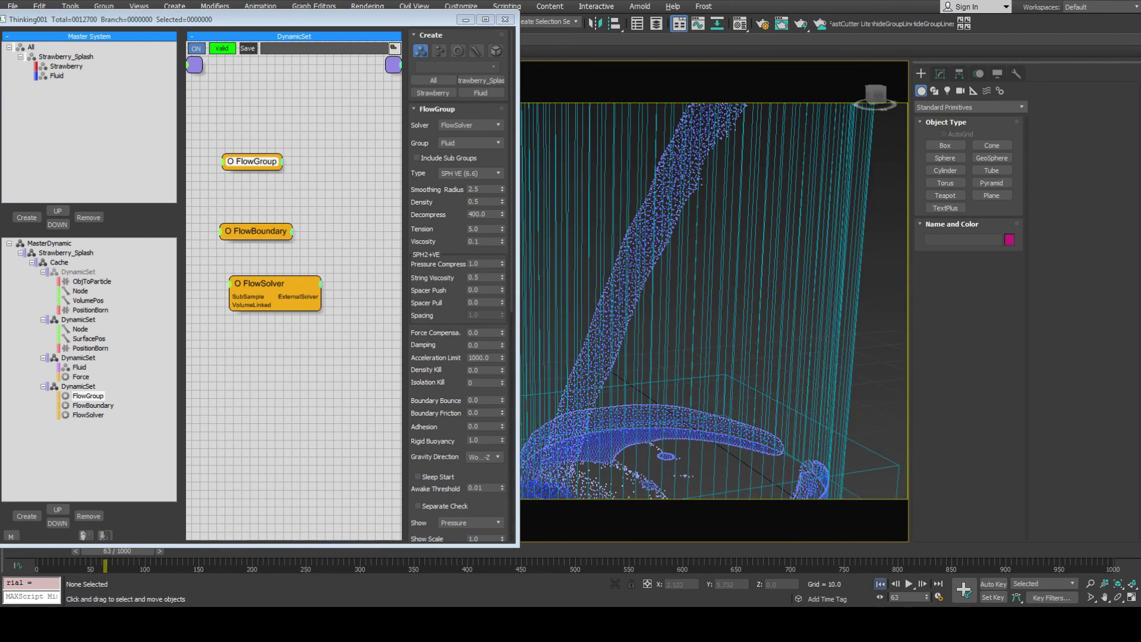
pyautogui.press('Home')
pyautogui.scroll(-2, 713, 300)
pyautogui.moveTo(751, 415); pyautogui.dragTo(753, 456, button='middle')
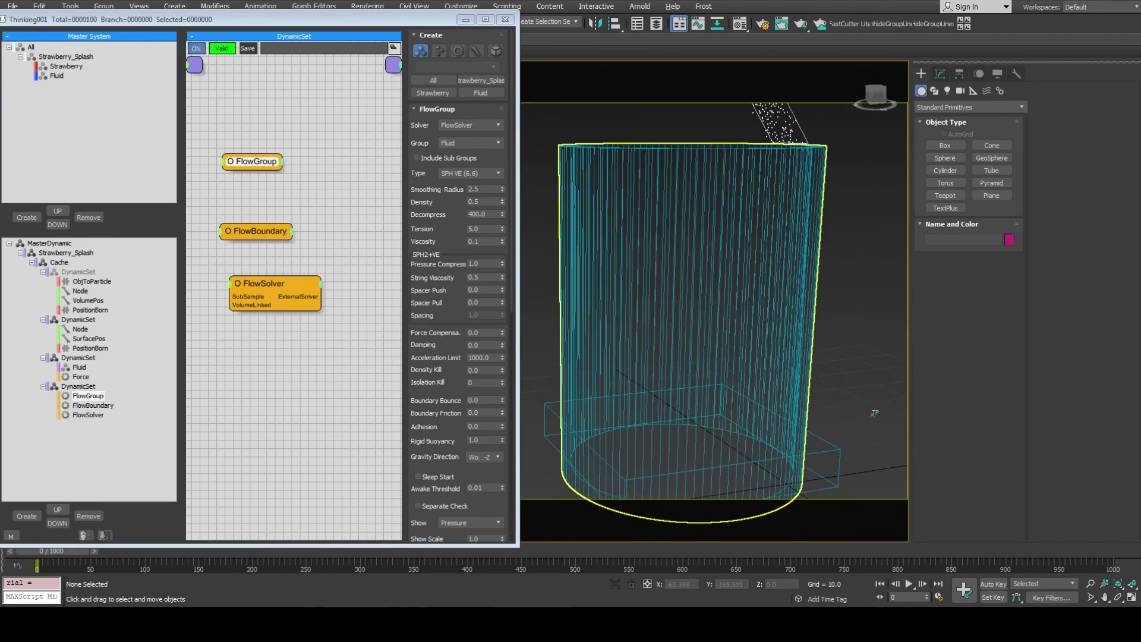
pyautogui.moveTo(873, 412); pyautogui.dragTo(858, 367, button='middle')
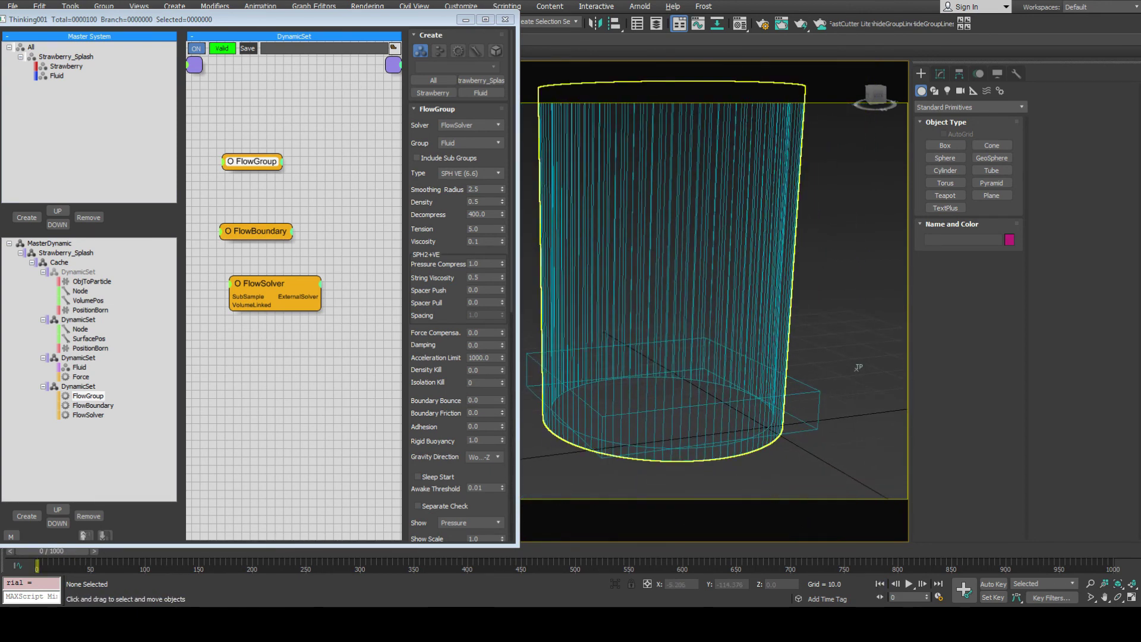
# Set Spacer Push to 200, play the simulation to about frame 77 and rewind to frame 0.
pyautogui.doubleClick(473, 290)
pyautogui.write('2')
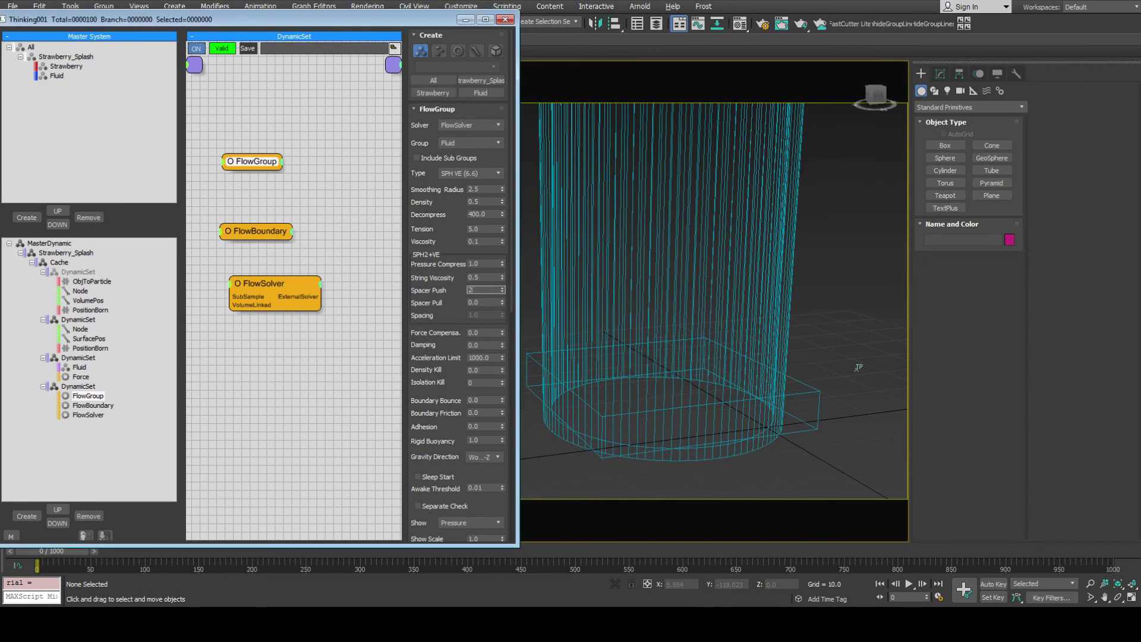
pyautogui.write('00')
pyautogui.press('Return')
pyautogui.click(858, 367)
pyautogui.press('/')
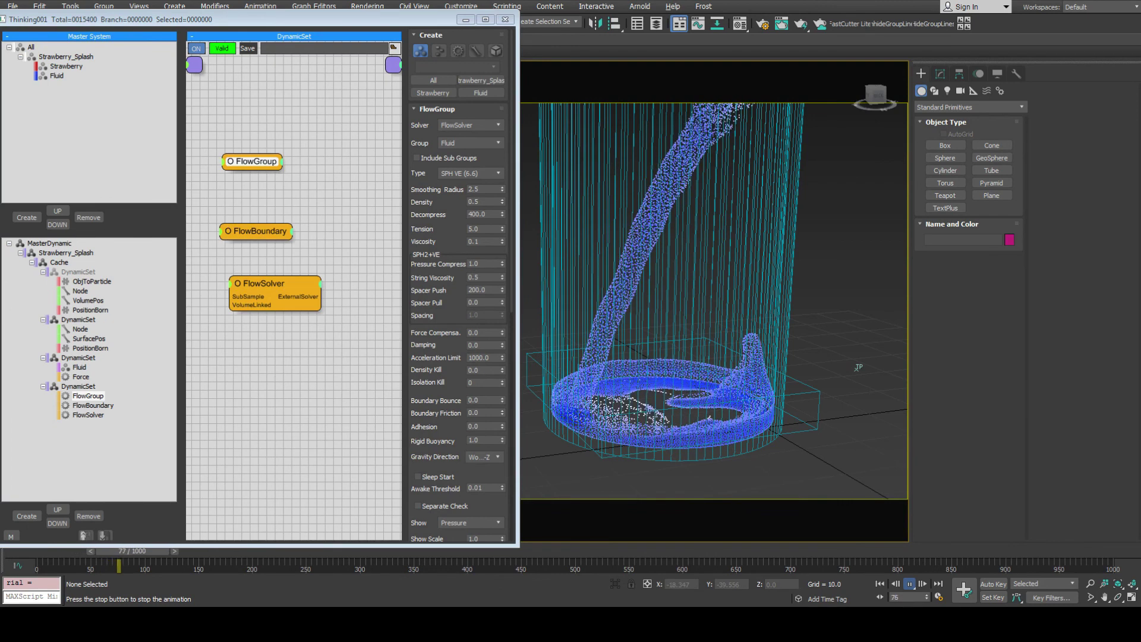
pyautogui.press('/')
pyautogui.press('Home')
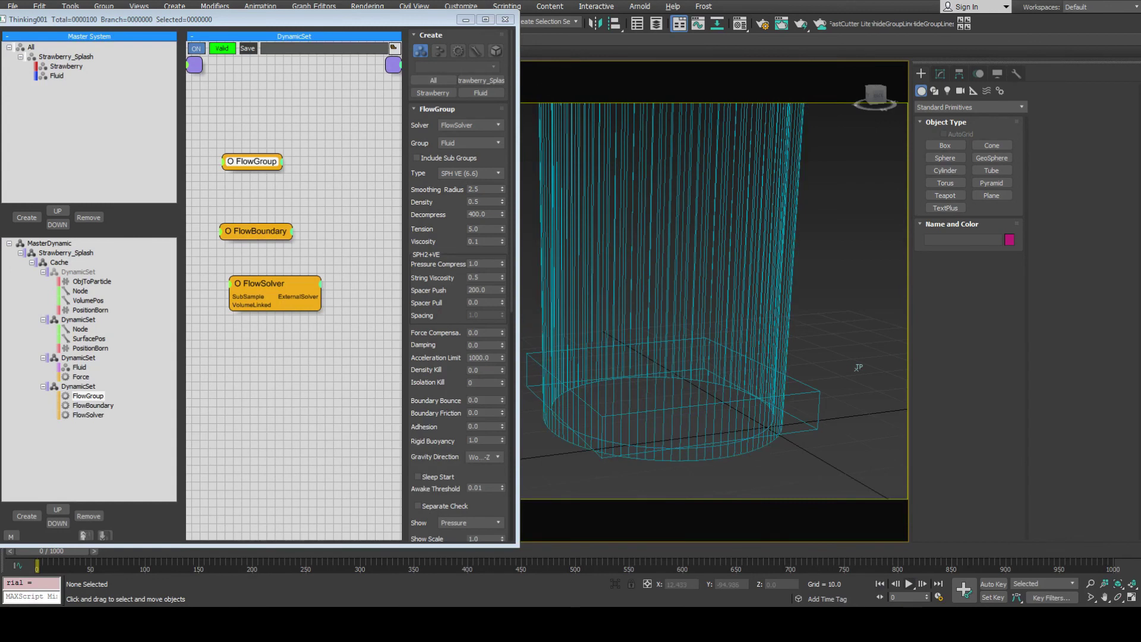
# Reset the FlowGroup's Spacer Push to 0 and look through its remaining parameters.
pyautogui.doubleClick(477, 289)
pyautogui.write('0')
pyautogui.press('Return')
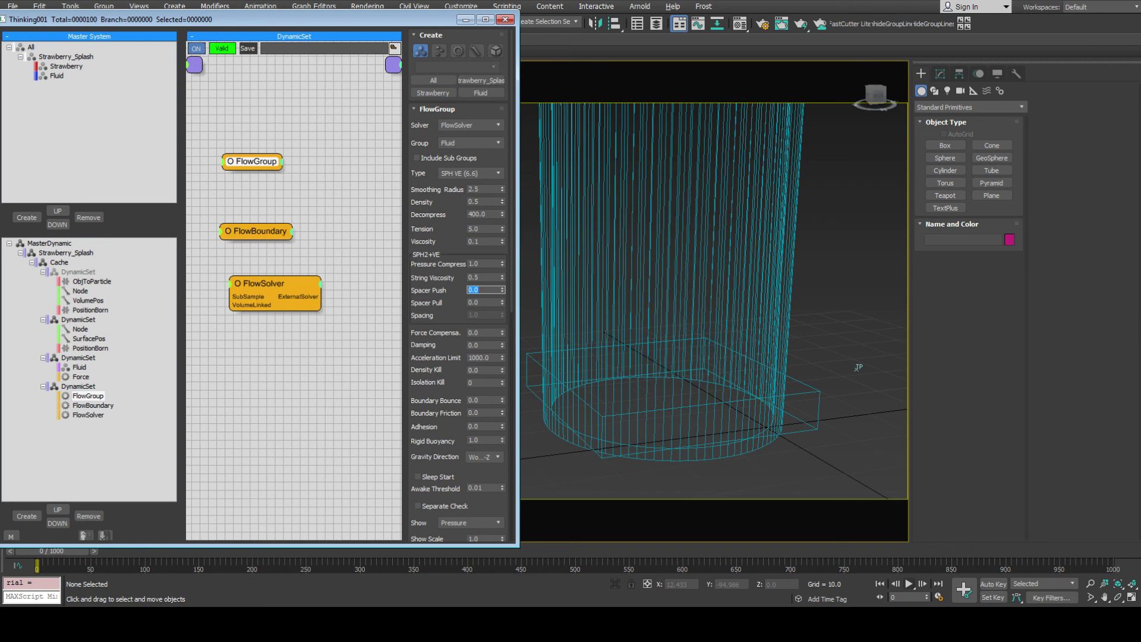
pyautogui.scroll(-5, 458, 285)
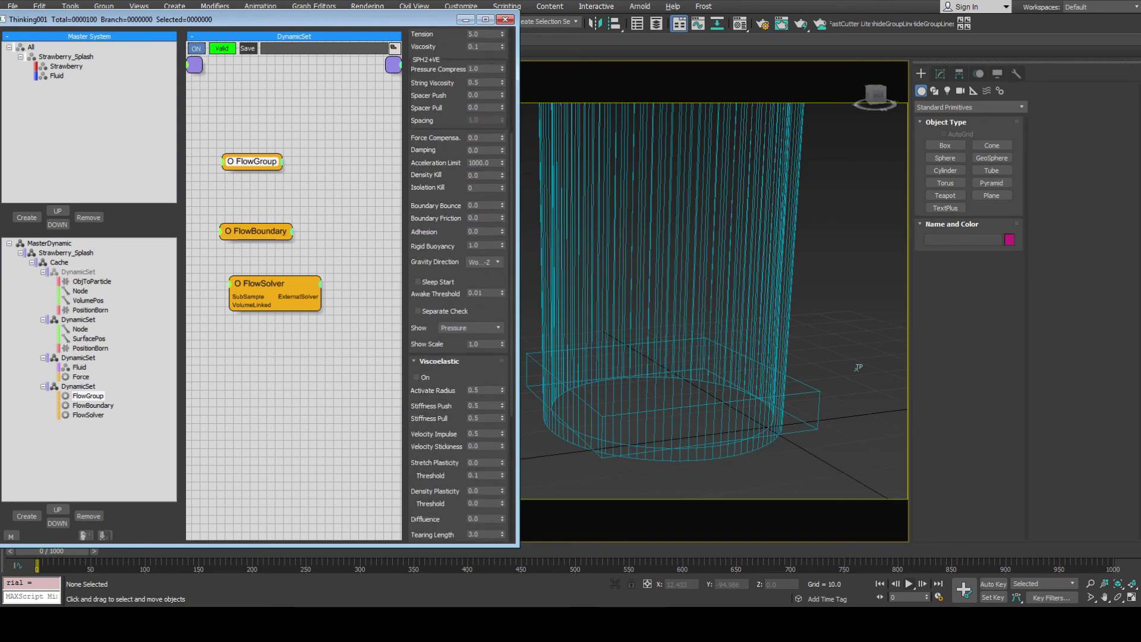
pyautogui.scroll(5, 459, 285)
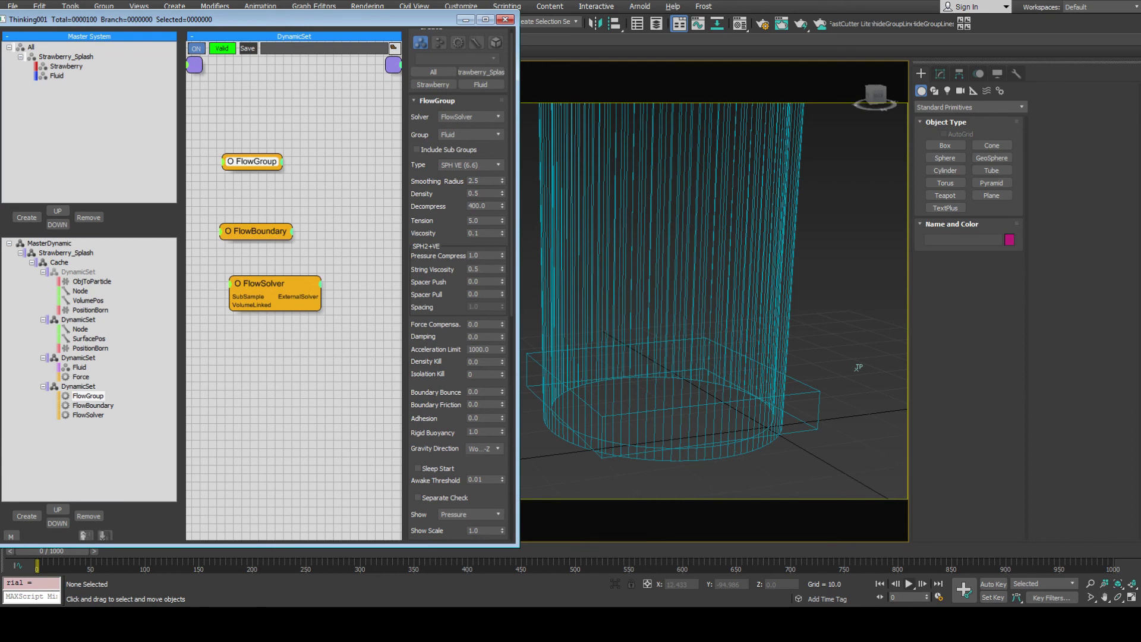
# Set Force Compensation to 5 and play the simulation from frame 0 to about frame 38.
pyautogui.doubleClick(473, 324)
pyautogui.moveTo(850, 356); pyautogui.dragTo(830, 389, button='middle')
pyautogui.press('/')
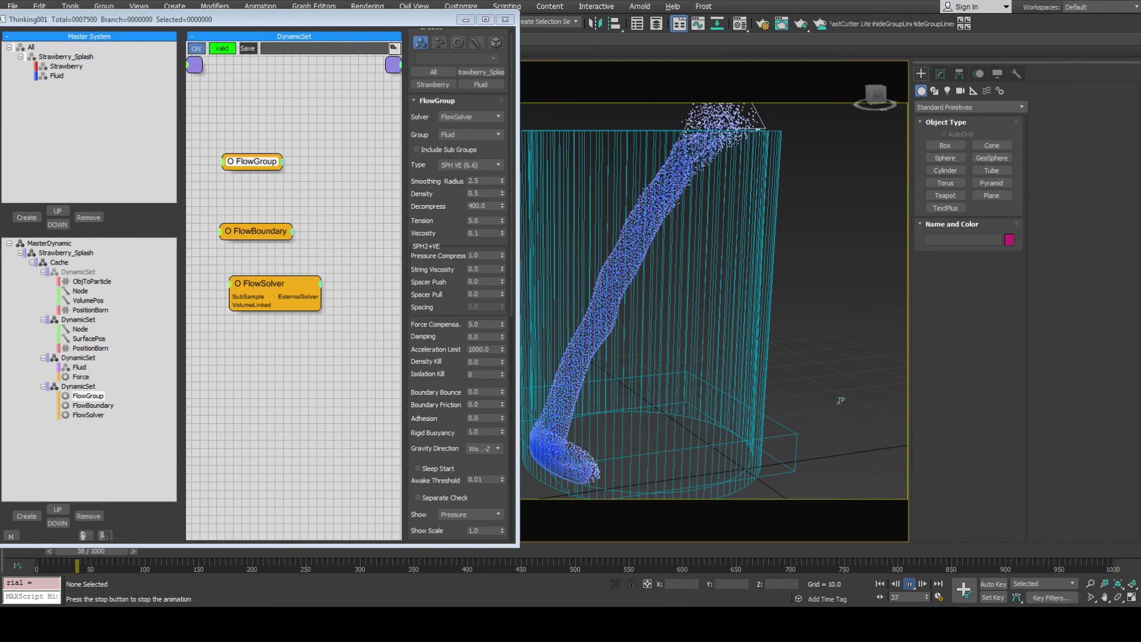
pyautogui.press('/')
# Raise Force Compensation to 30, simulate the fluid to about frame 64 and rewind to frame 0.
pyautogui.click(478, 324)
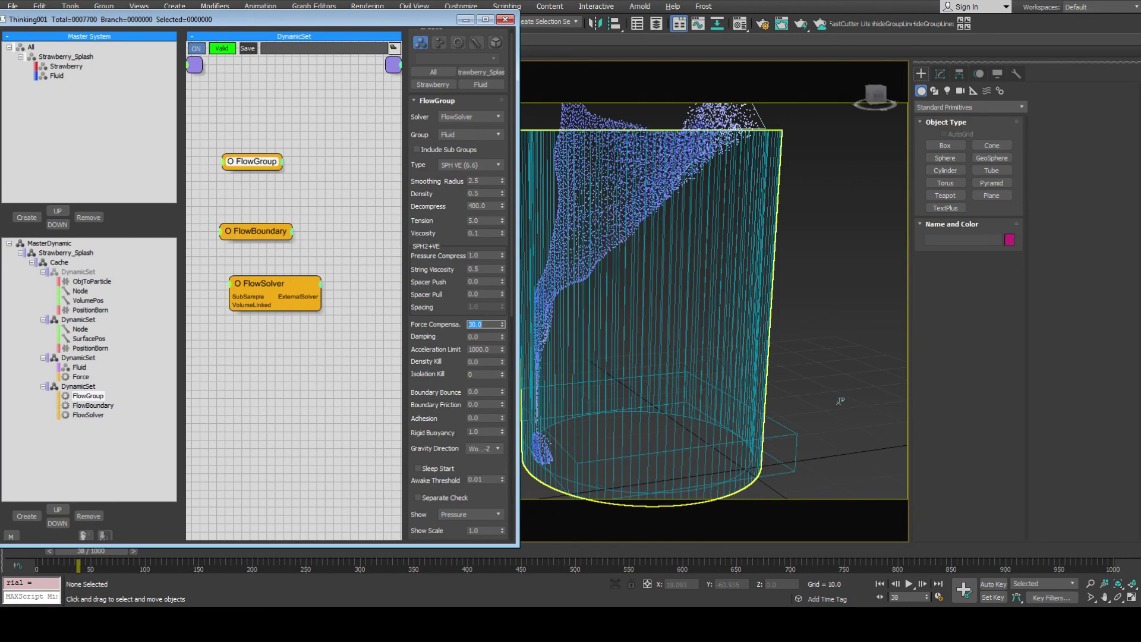
pyautogui.press('/')
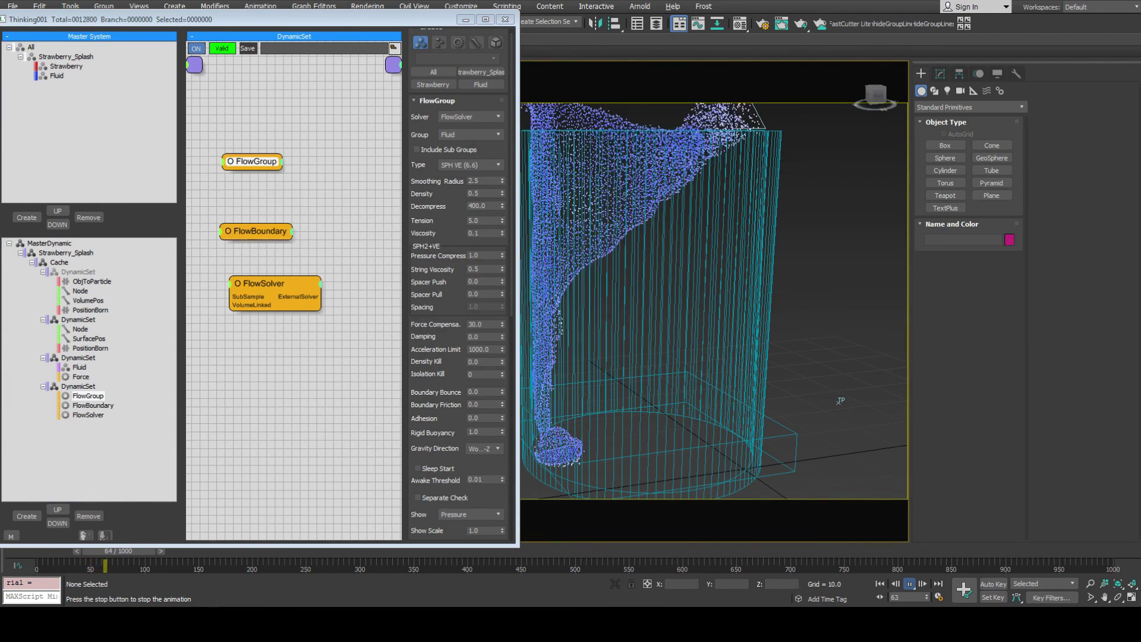
pyautogui.press('/')
pyautogui.press('Home')
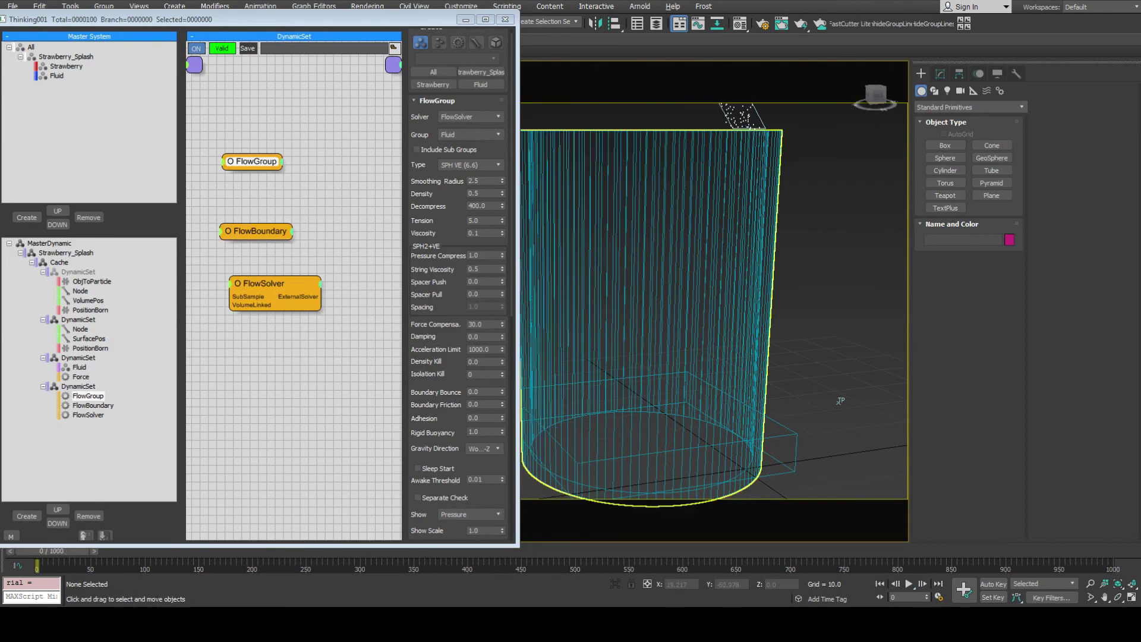
# Lower Force Compensation to 5, replay the simulation to about frame 66 and rewind to frame 0.
pyautogui.scroll(-1, 457, 297)
pyautogui.doubleClick(482, 309)
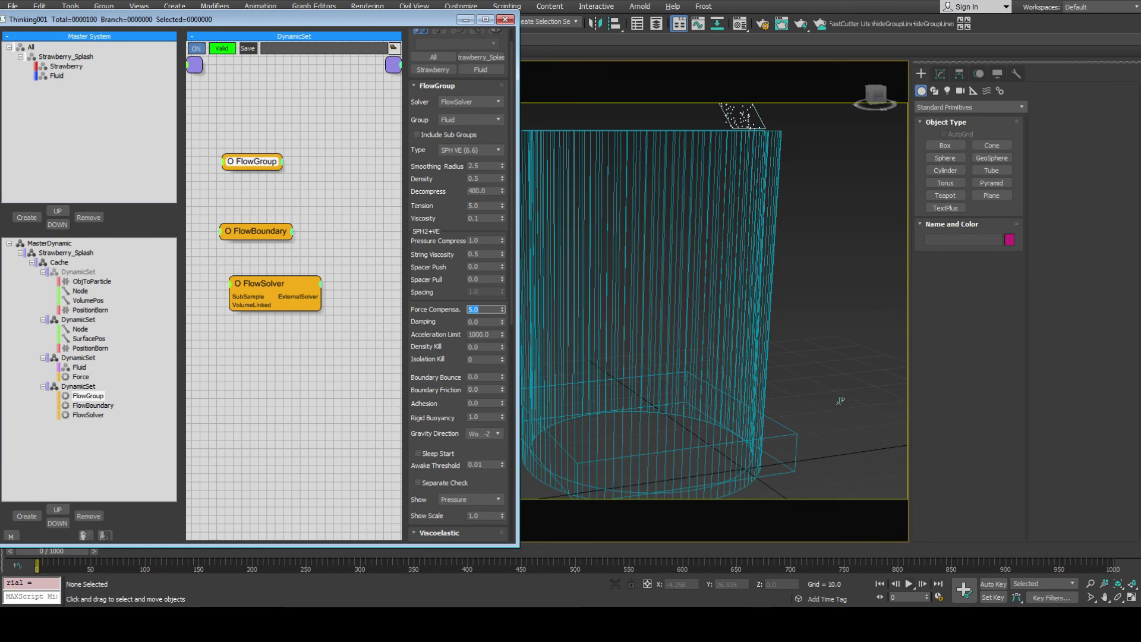
pyautogui.press('/')
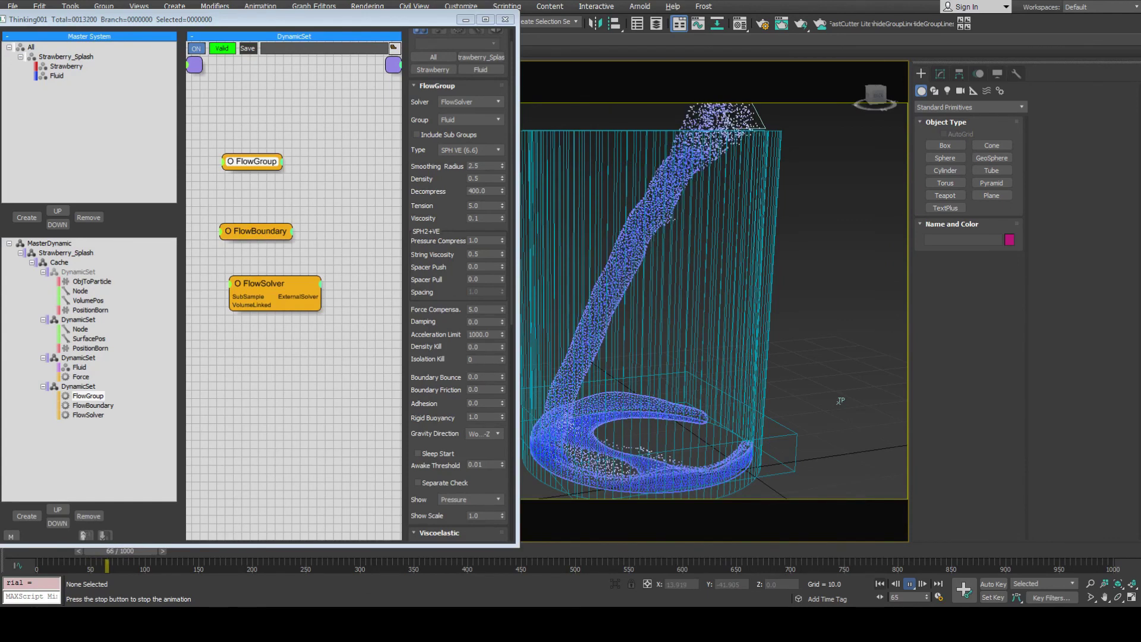
pyautogui.press('/')
pyautogui.press('Home')
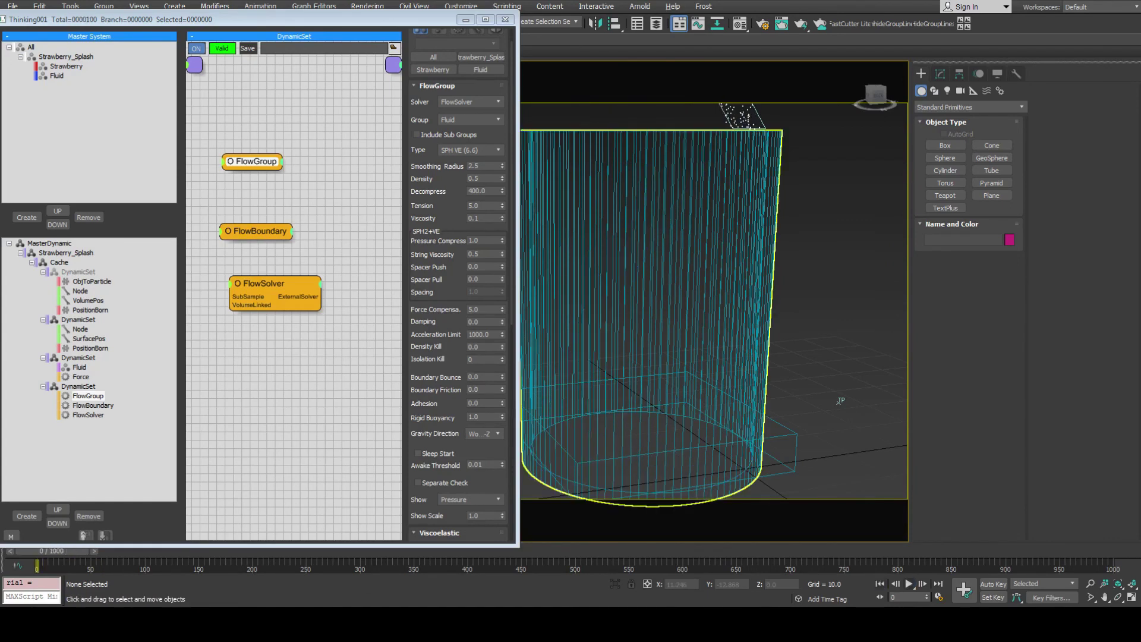
# Reset Force Compensation to 0, set Damping to 20 and play the simulation from frame 0.
pyautogui.rightClick(501, 309)
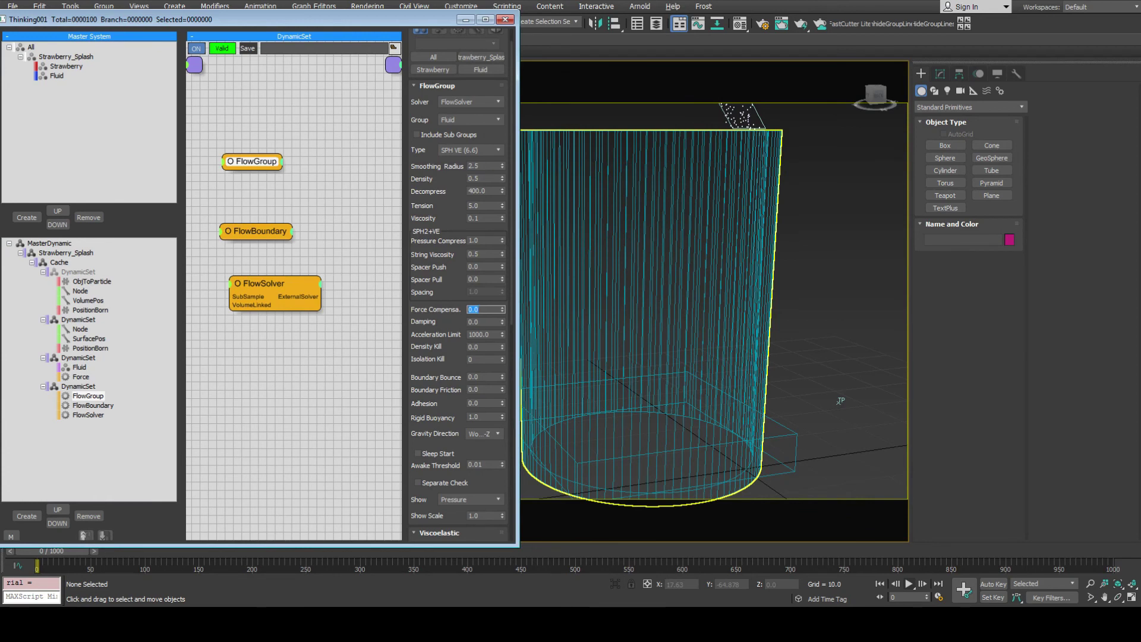
pyautogui.scroll(-1, 469, 301)
pyautogui.doubleClick(469, 301)
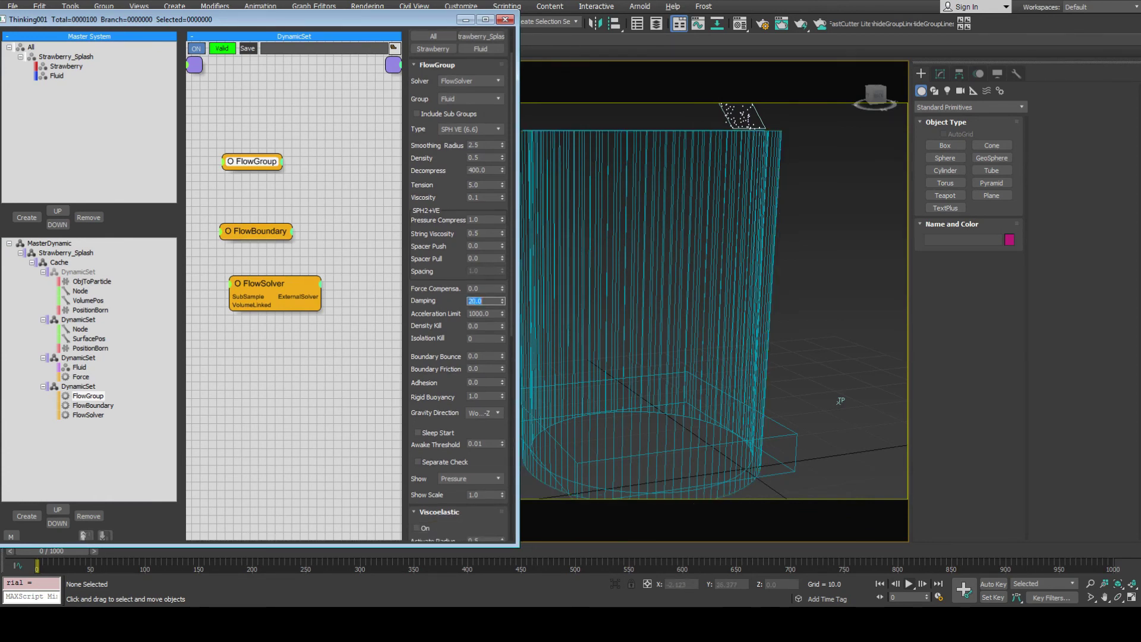
pyautogui.press('/')
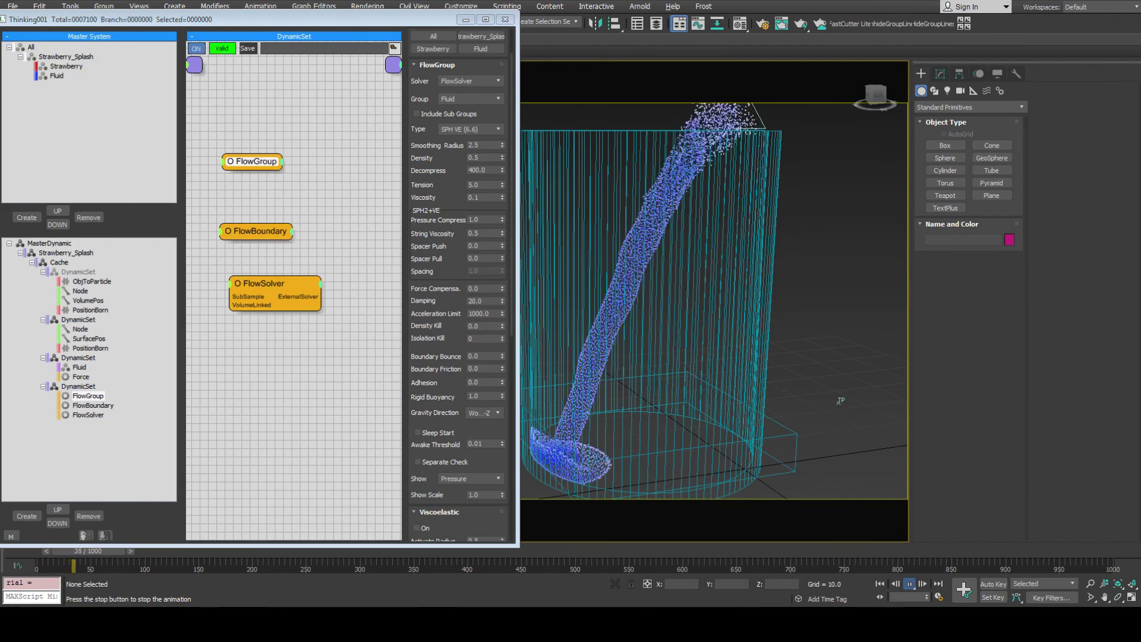
# Raise Damping to 100, simulate the fluid to about frame 47 and rewind to frame 0.
pyautogui.press('/')
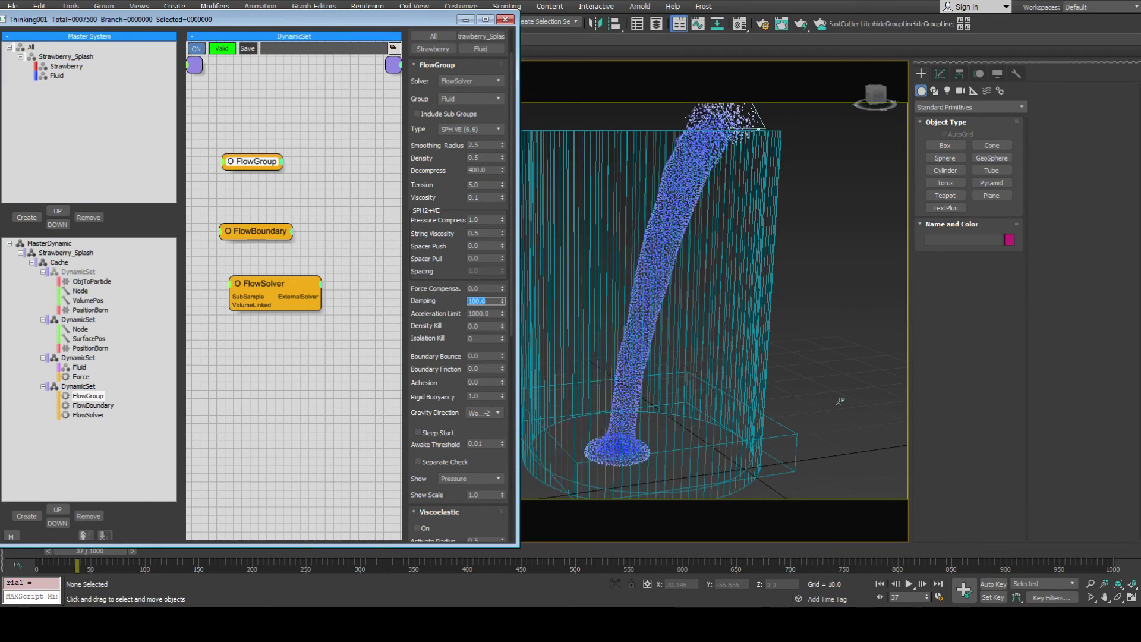
pyautogui.click(908, 584)
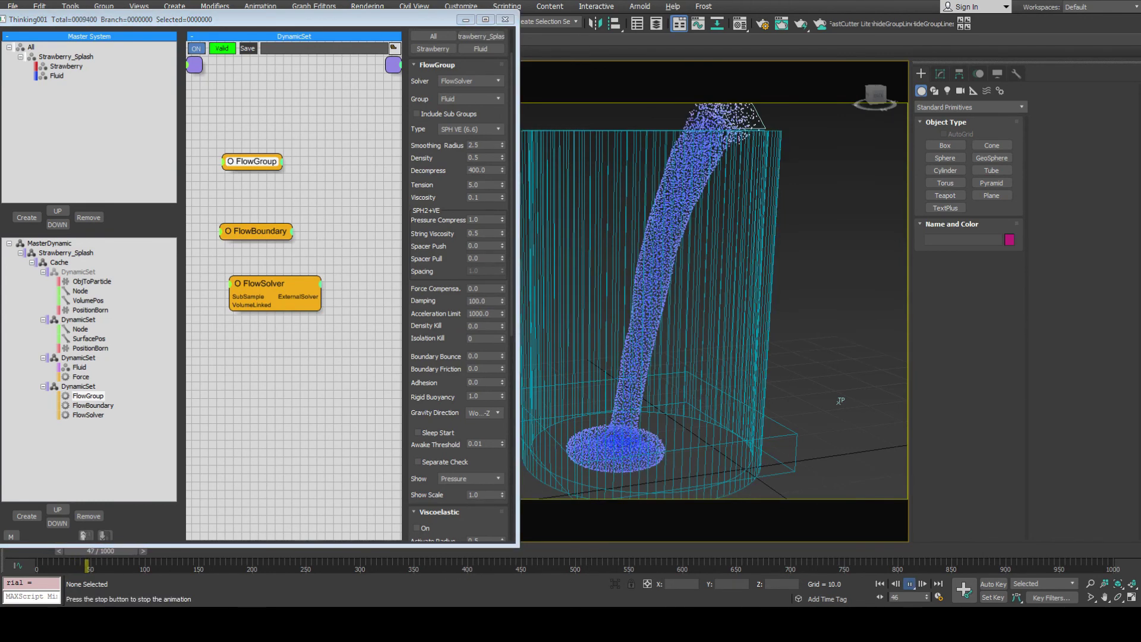
pyautogui.press('/')
pyautogui.press('Home')
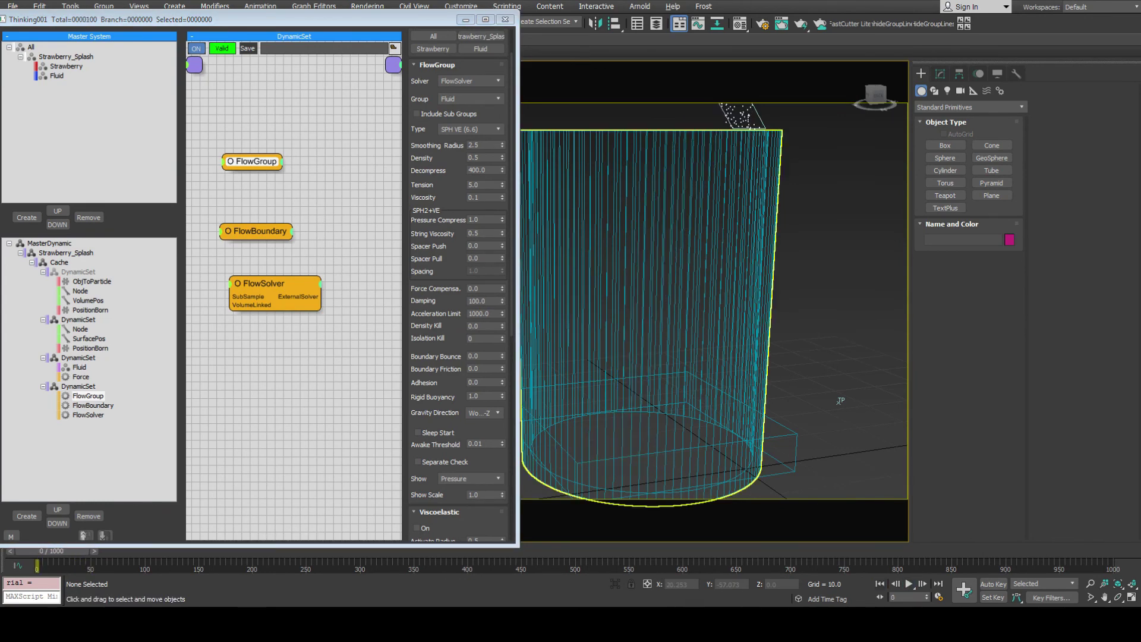
# Reset Damping to 0, set Acceleration Limit to 100 and simulate to about frame 22.
pyautogui.rightClick(501, 300)
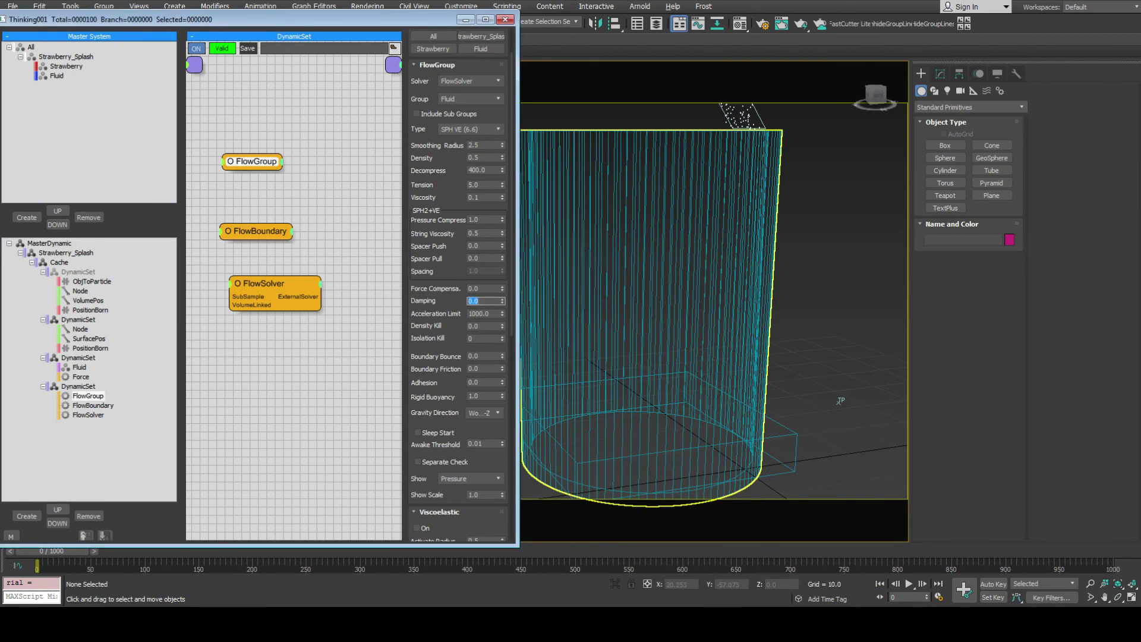
pyautogui.press('Tab')
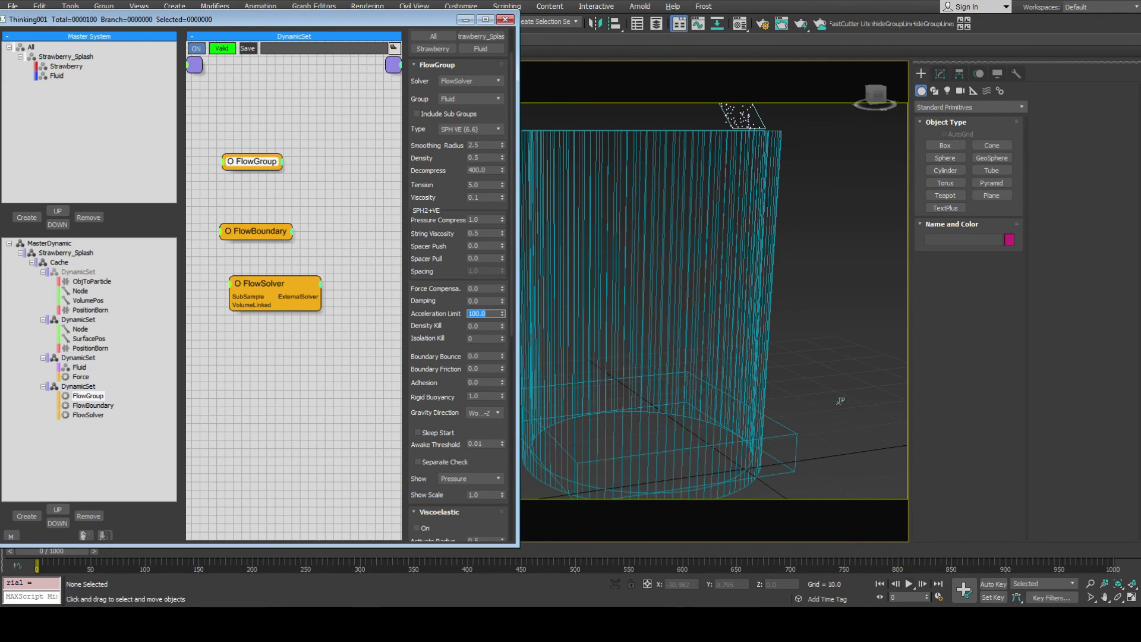
pyautogui.press('/')
pyautogui.press('/')
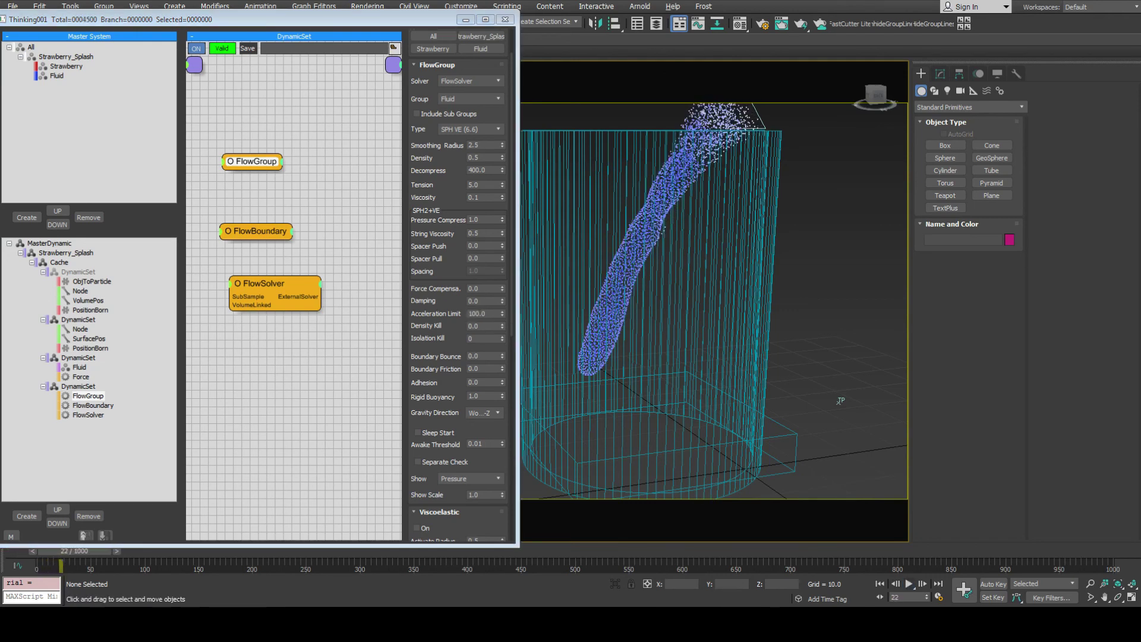
# Temporarily enable the MasterDynamic's info tooltip, choose Velocity as the particle data to inspect, and turn the tooltip off again.
pyautogui.scroll(2, 837, 416)
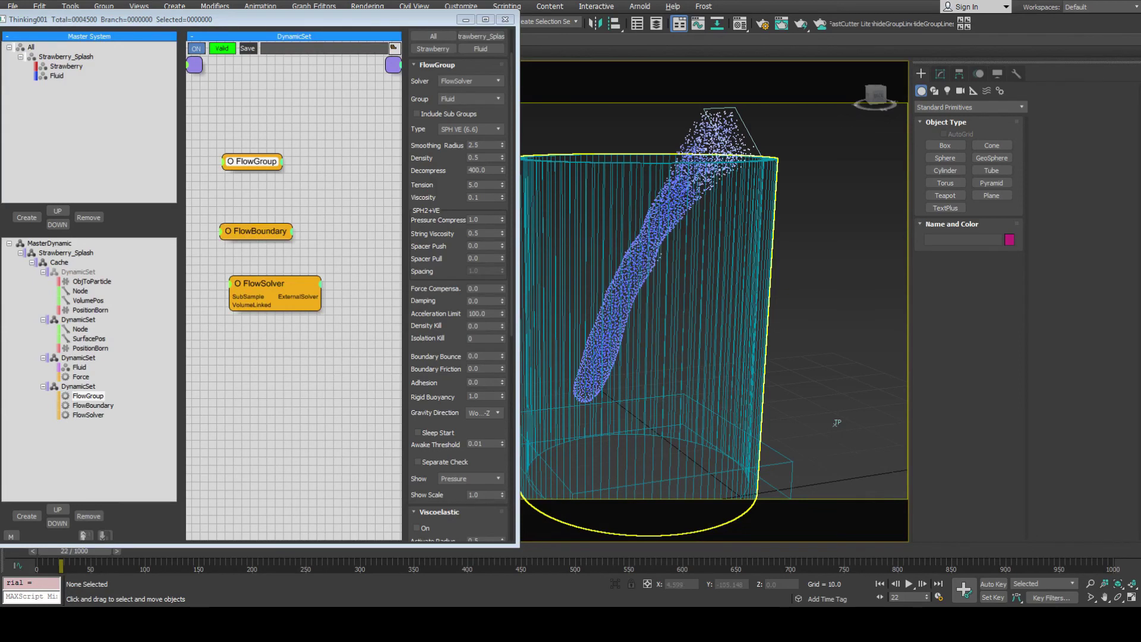
pyautogui.click(48, 243)
pyautogui.click(458, 142)
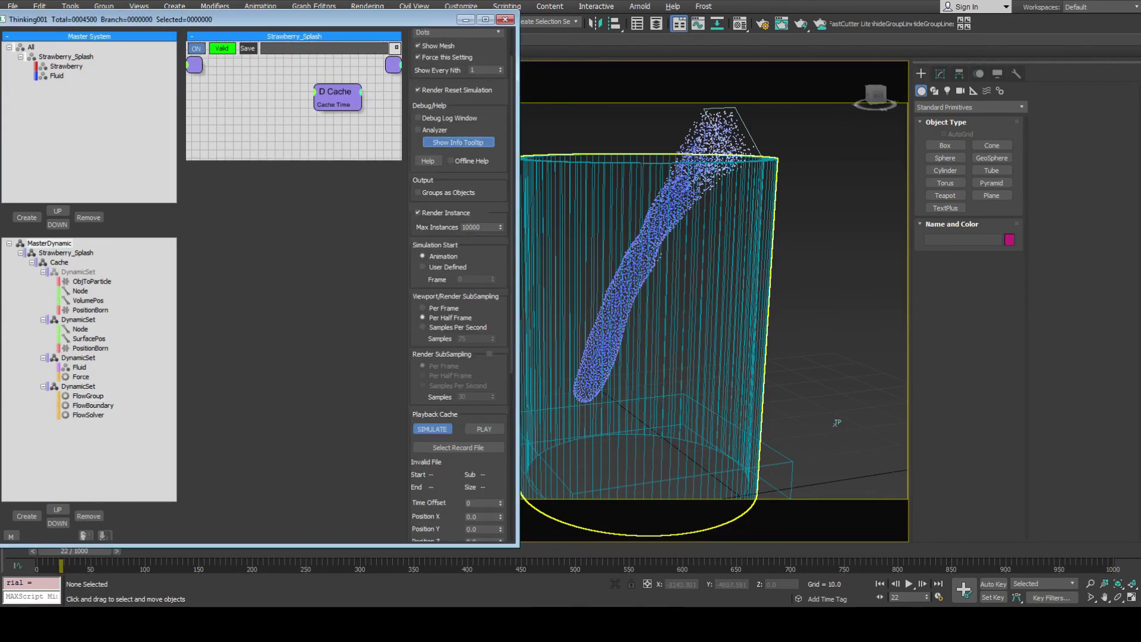
pyautogui.rightClick(702, 138)
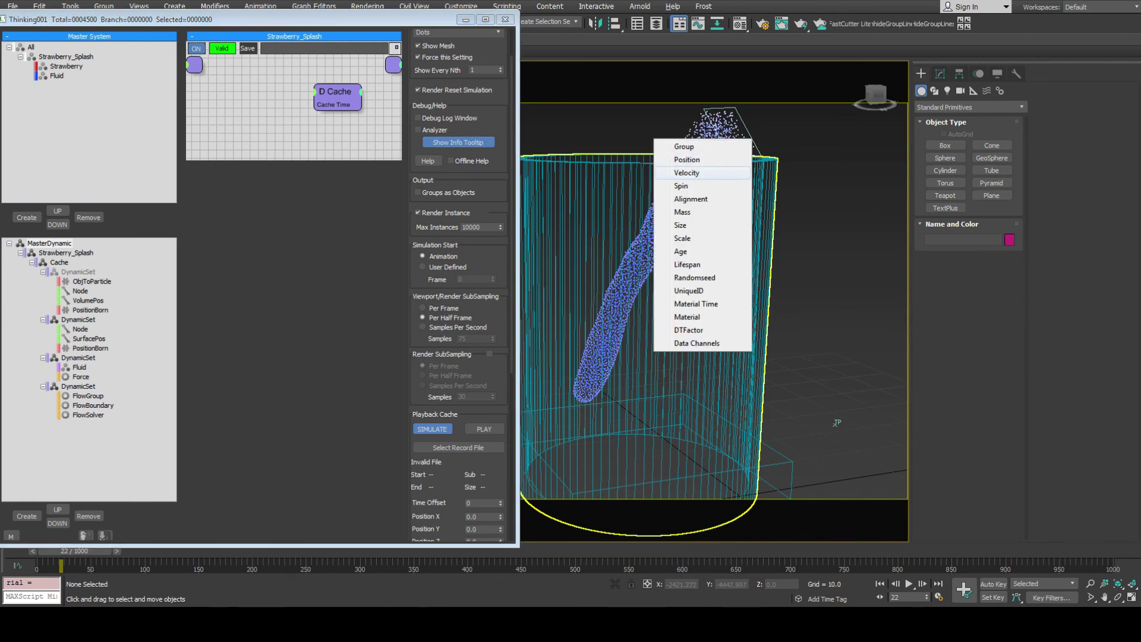
pyautogui.click(686, 172)
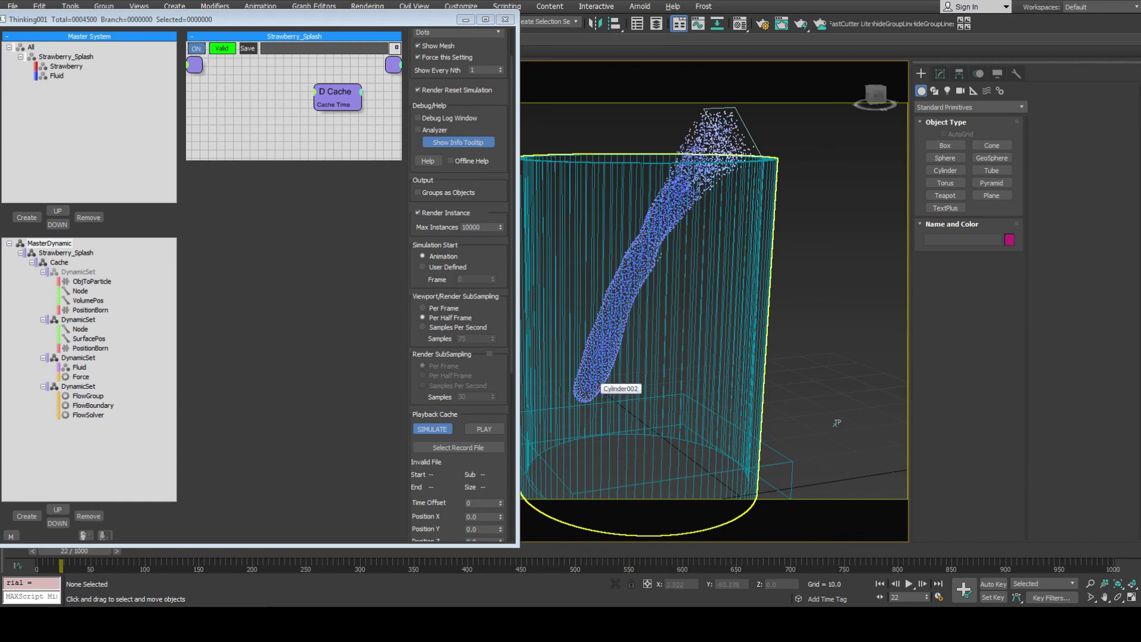
pyautogui.click(458, 142)
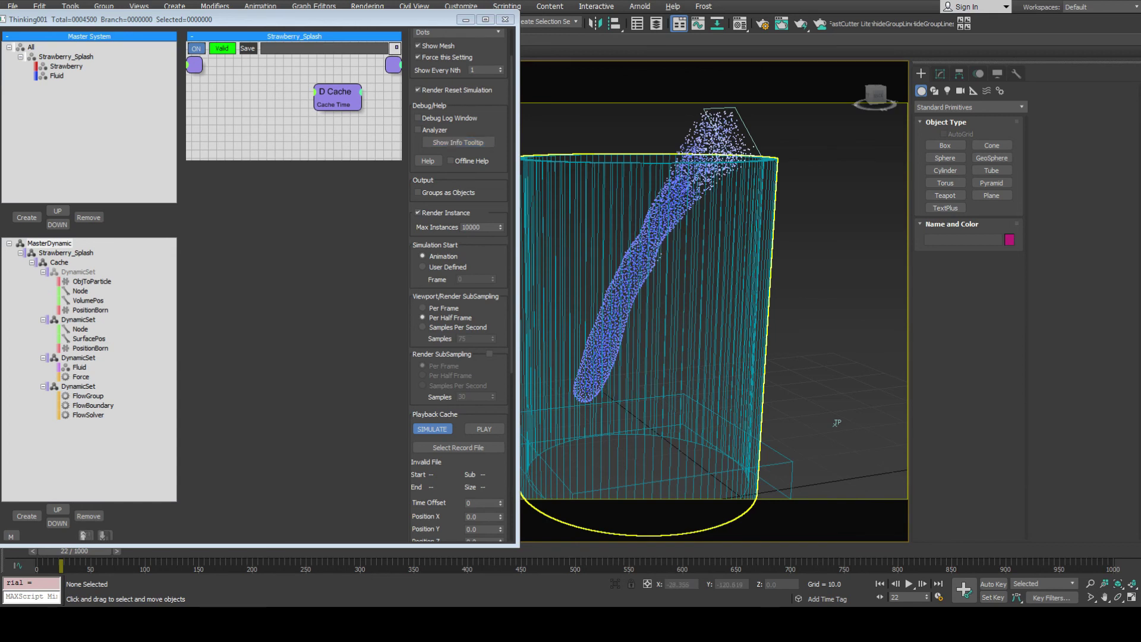
# From frame 0, set the FlowGroup's Acceleration Limit to 1 and simulate until the fluid hits the container floor, about frame 36.
pyautogui.click(88, 395)
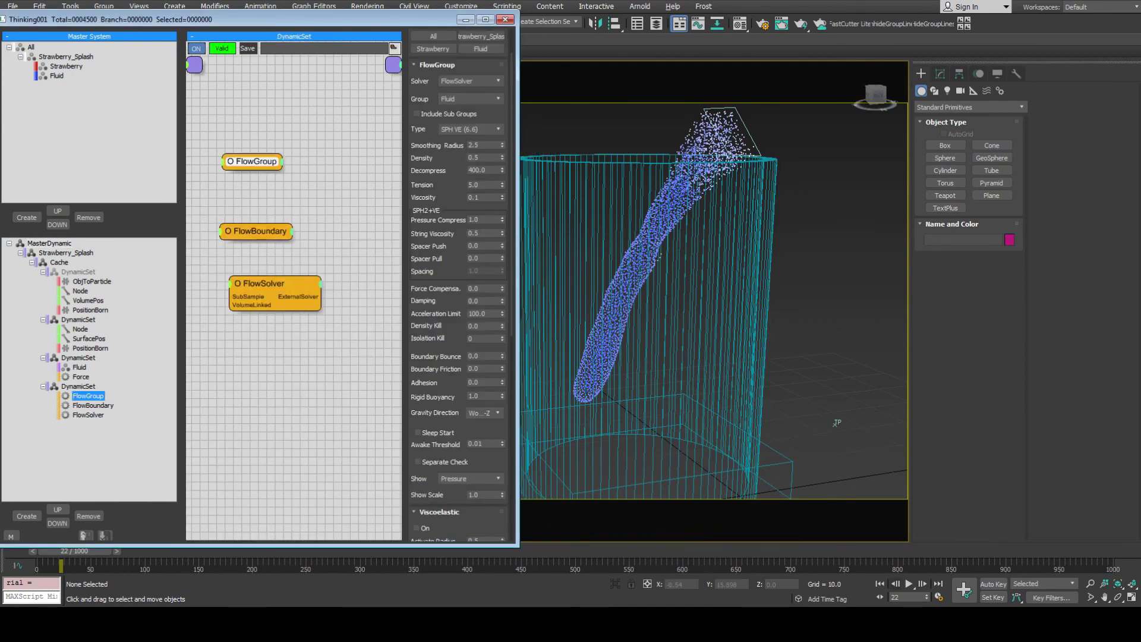
pyautogui.press('Home')
pyautogui.doubleClick(483, 313)
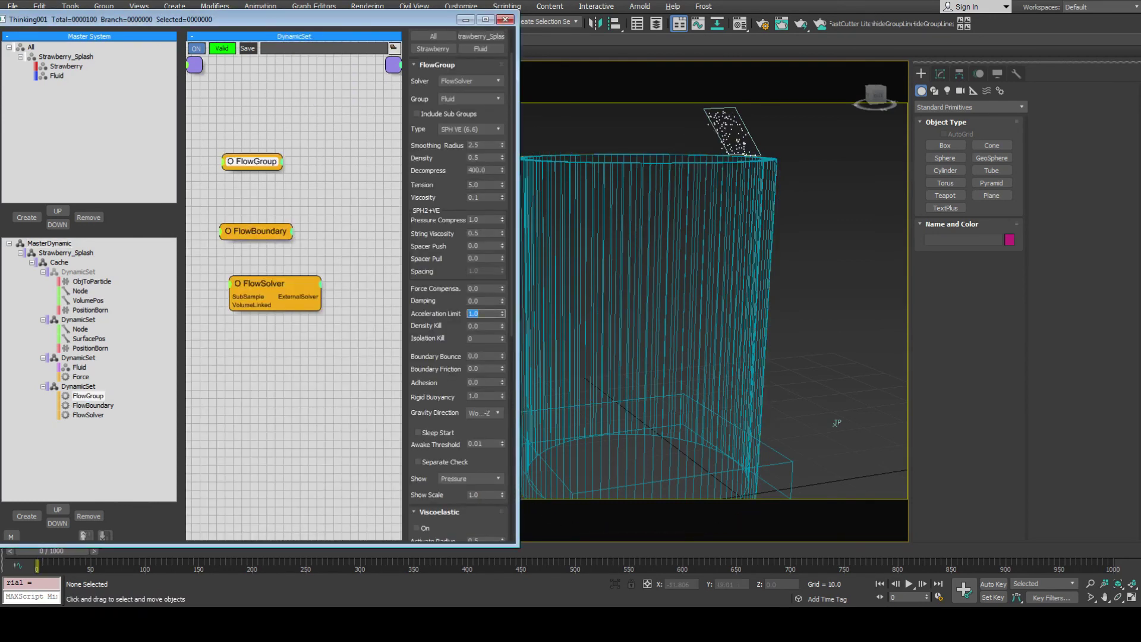
pyautogui.press('Return')
pyautogui.press('/')
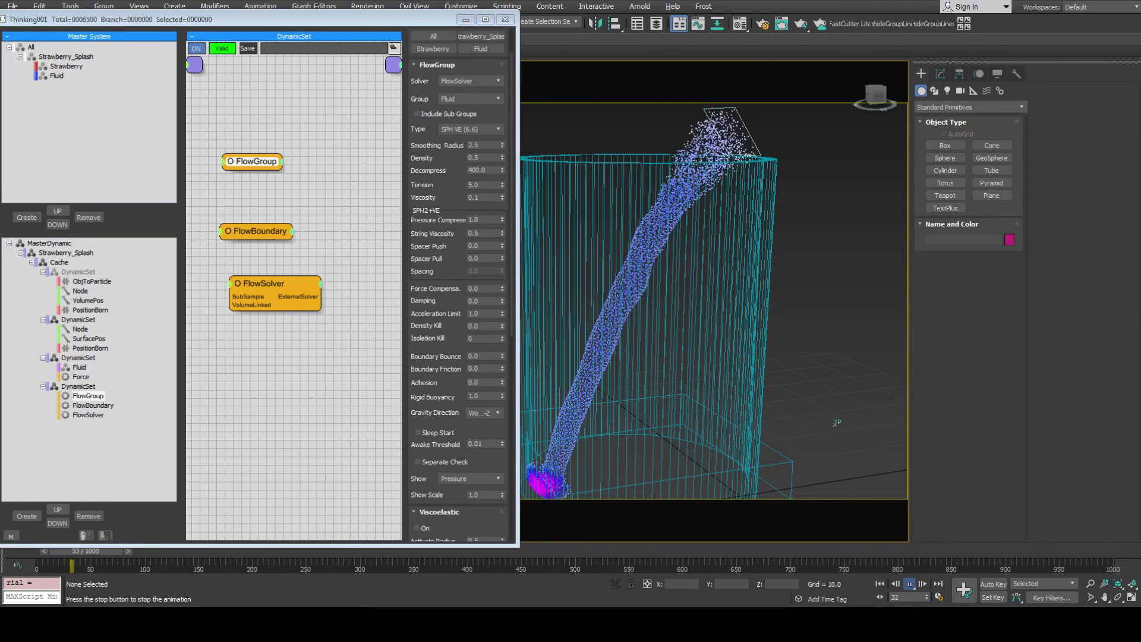
pyautogui.press('/')
pyautogui.moveTo(640, 430); pyautogui.dragTo(661, 363, button='middle')
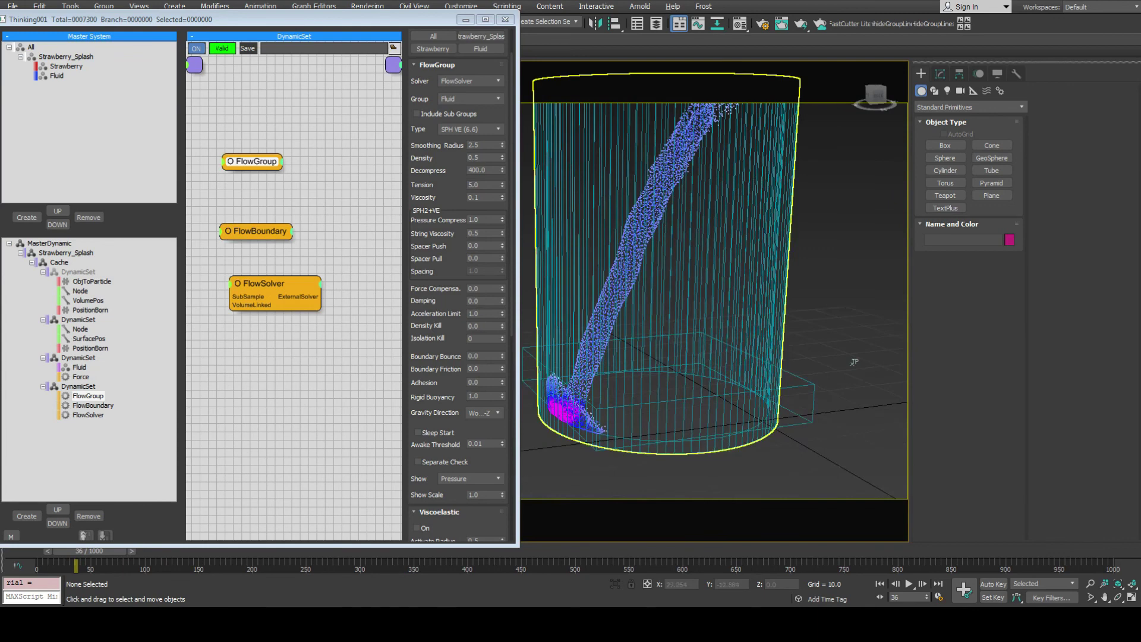
# Continue the simulation to about frame 69 to examine how the fluid spreads across the container floor.
pyautogui.press('/')
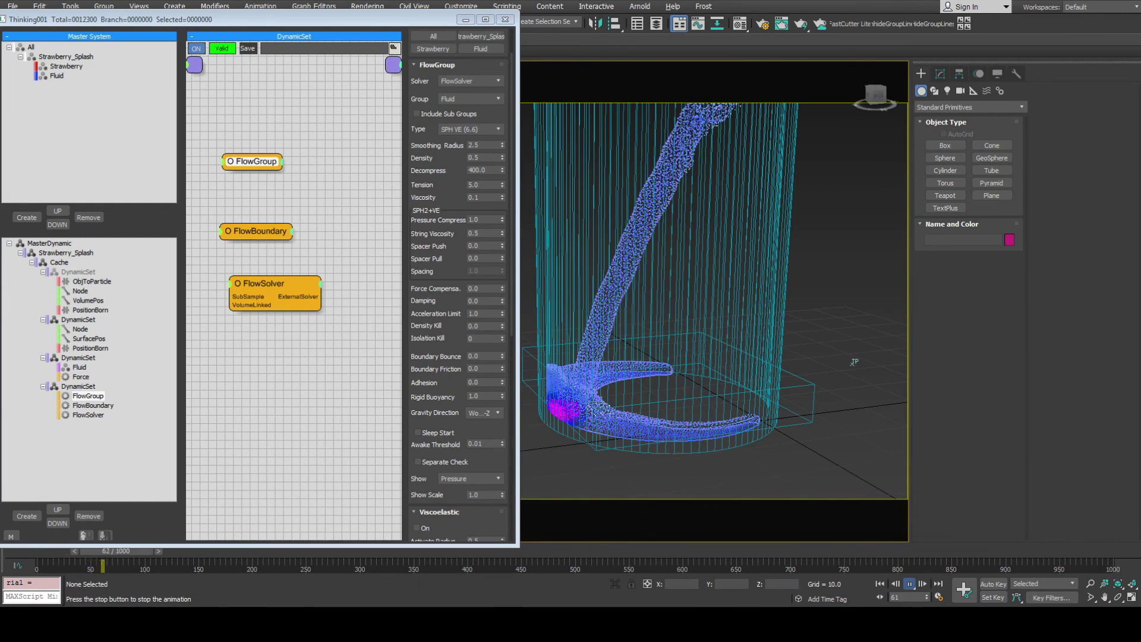
pyautogui.press('/')
pyautogui.press('/')
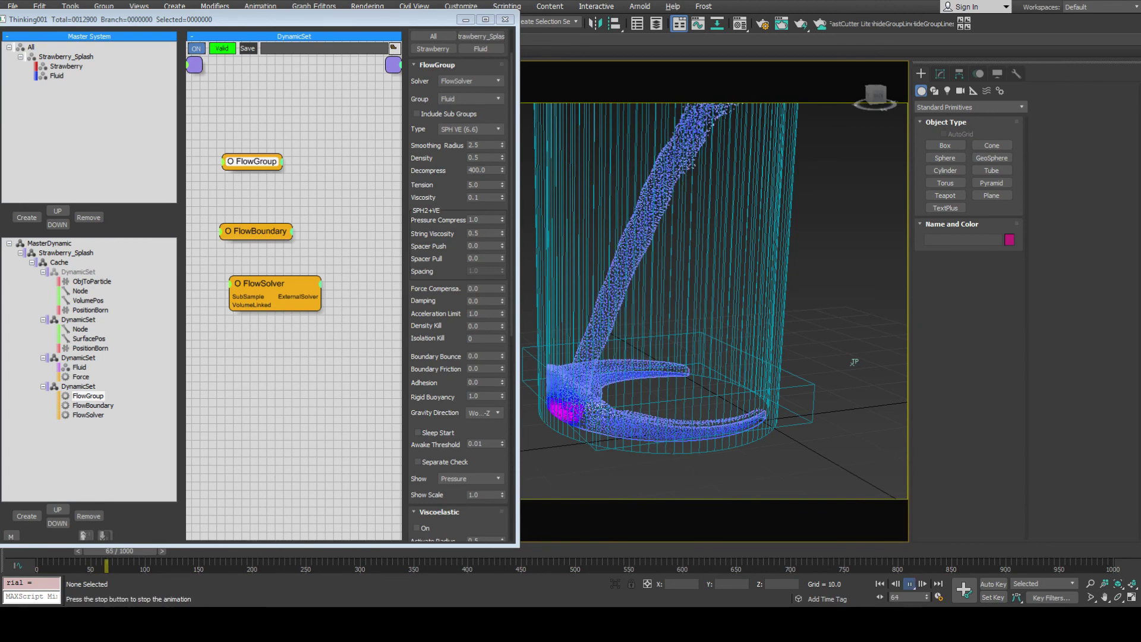
pyautogui.press('/')
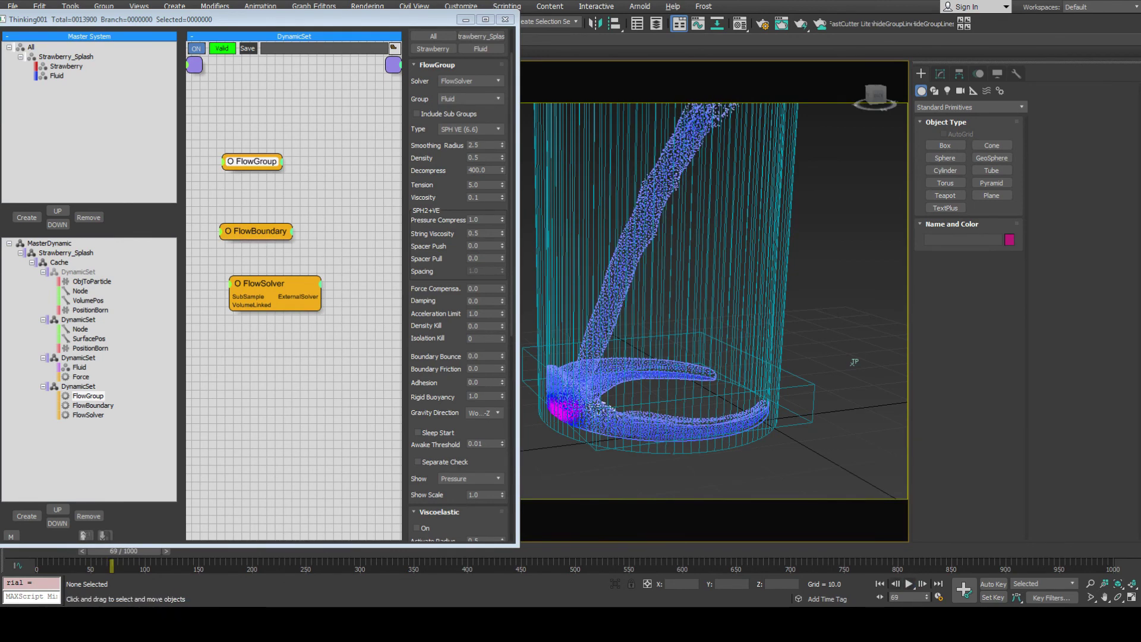
# From frame 0, set the FlowGroup's Acceleration Limit to 100 and simulate to about frame 49.
pyautogui.press('Home')
pyautogui.doubleClick(479, 313)
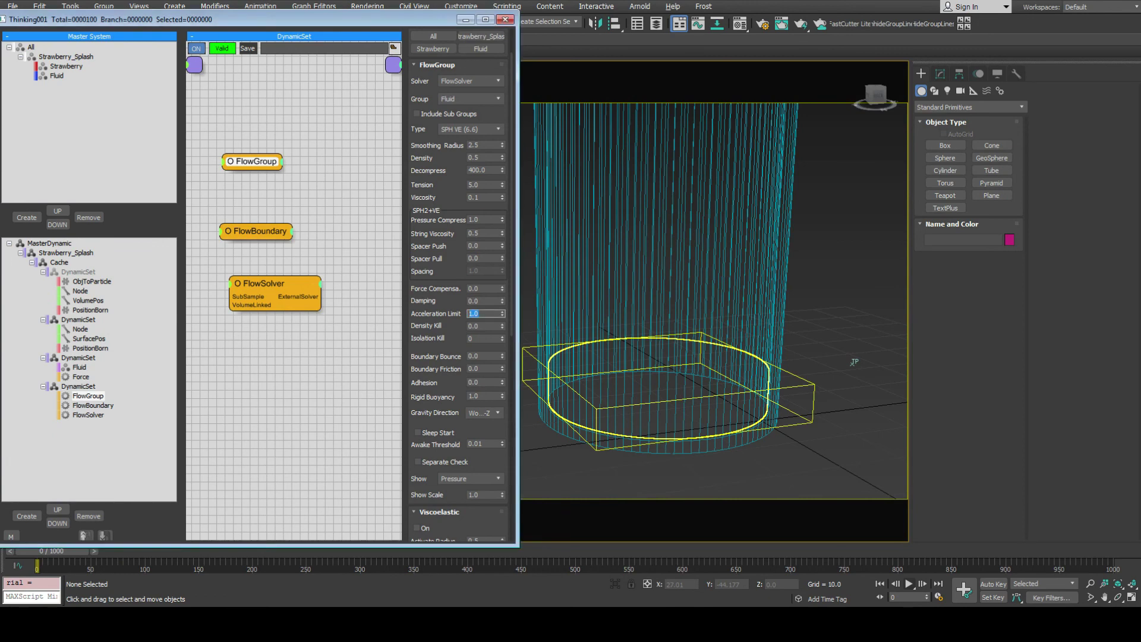
pyautogui.write('100')
pyautogui.press('Return')
pyautogui.press('/')
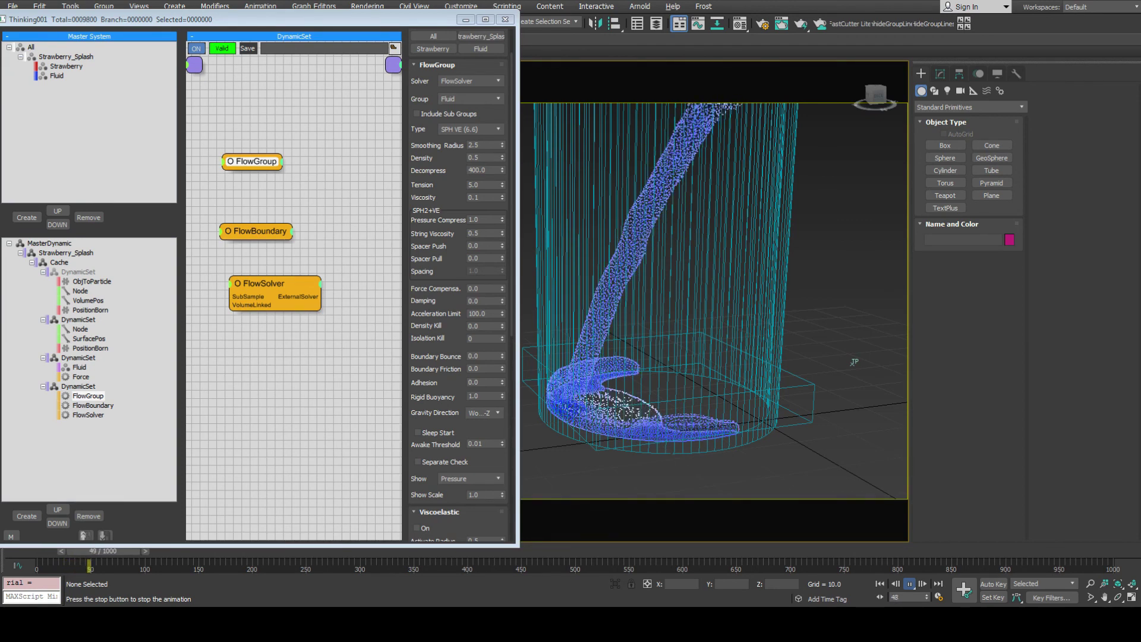
pyautogui.press('/')
# From frame 0, set the FlowGroup's Boundary Bounce to 0.5 and simulate to about frame 45.
pyautogui.press('Home')
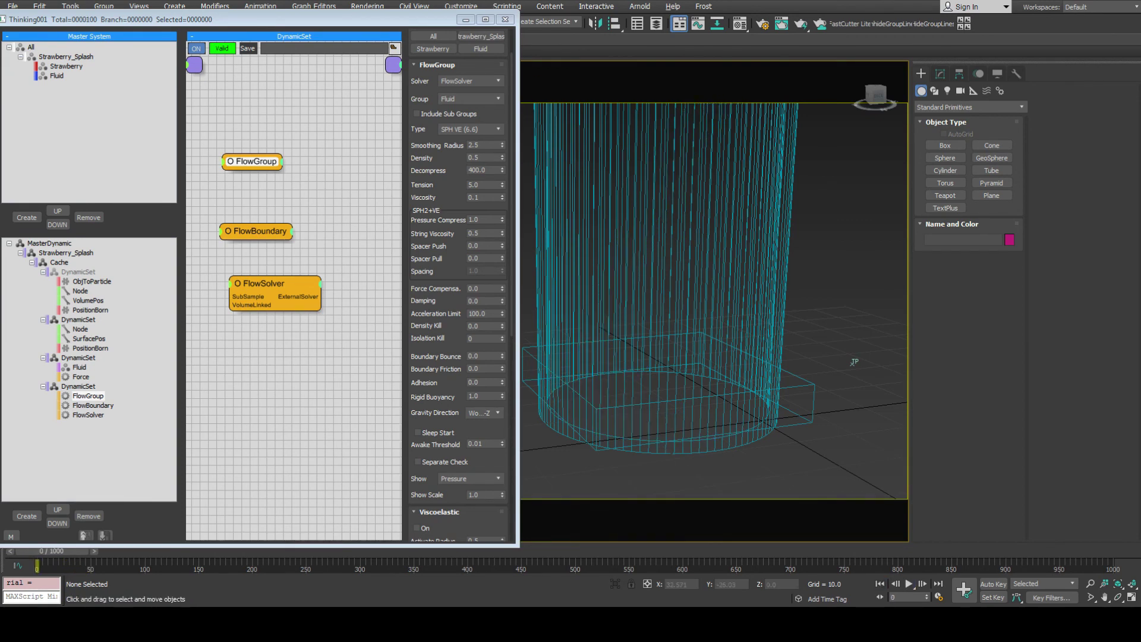
pyautogui.doubleClick(471, 356)
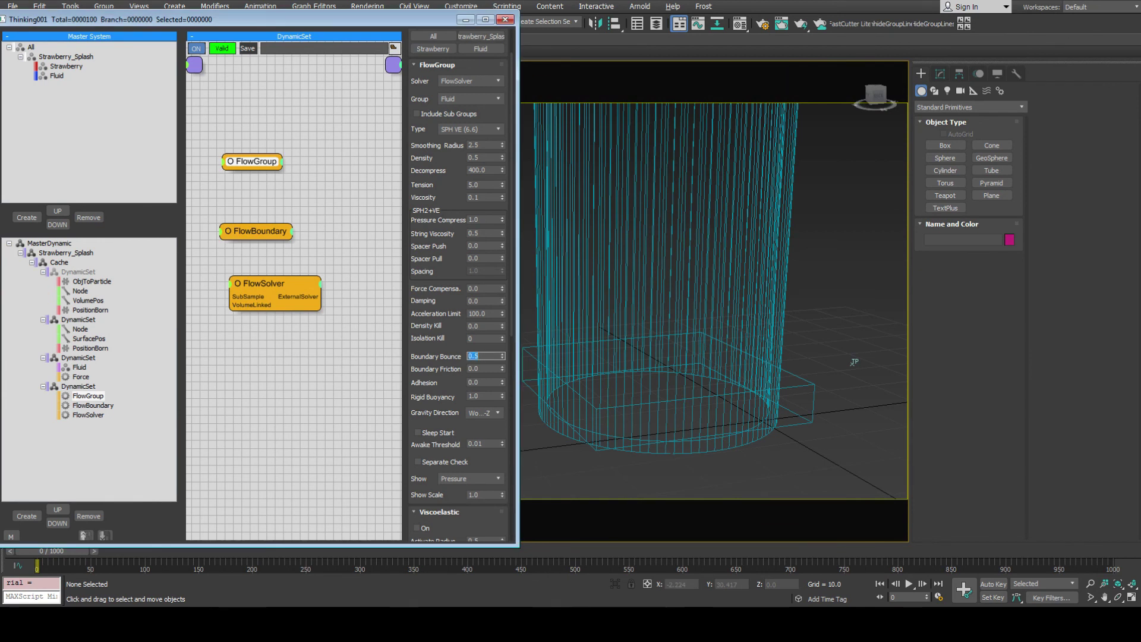
pyautogui.click(908, 583)
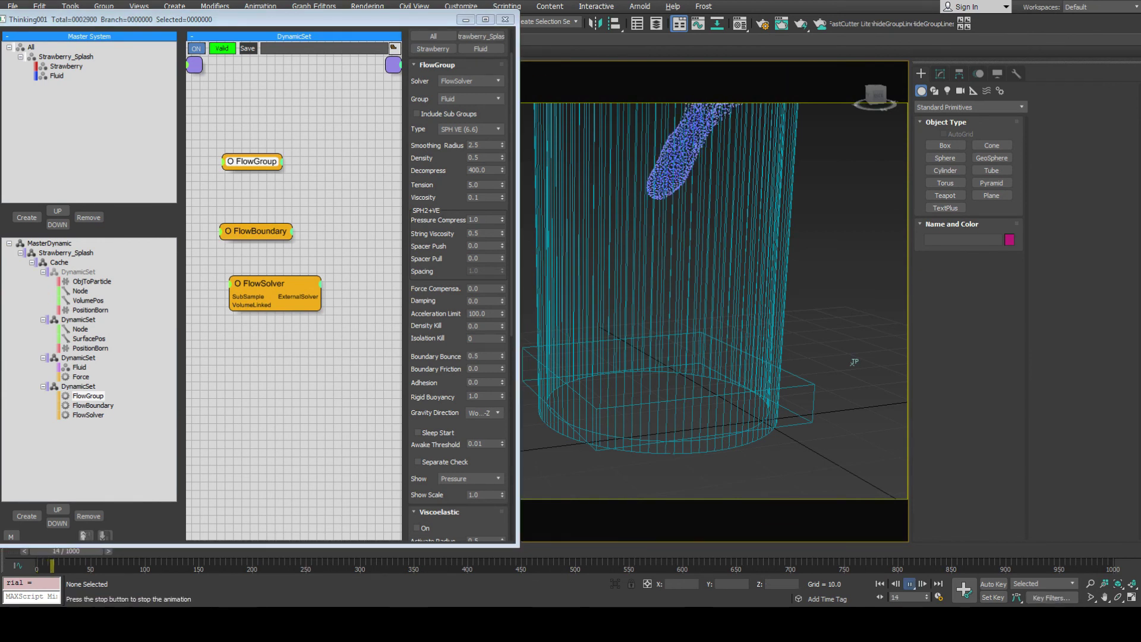
pyautogui.click(908, 583)
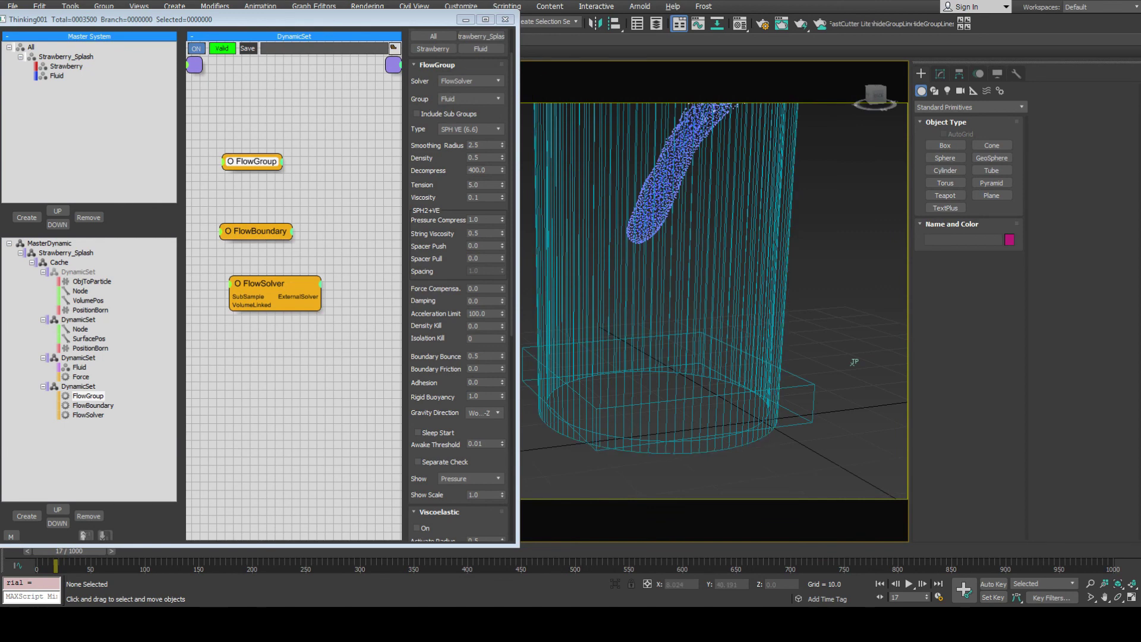
pyautogui.press('/')
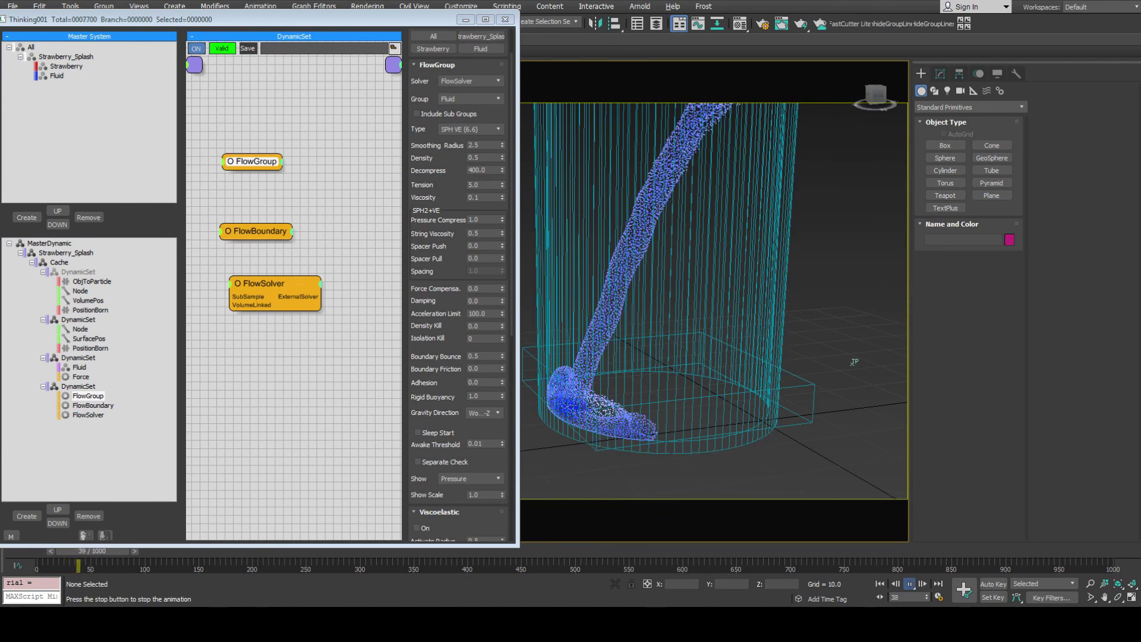
pyautogui.press('/')
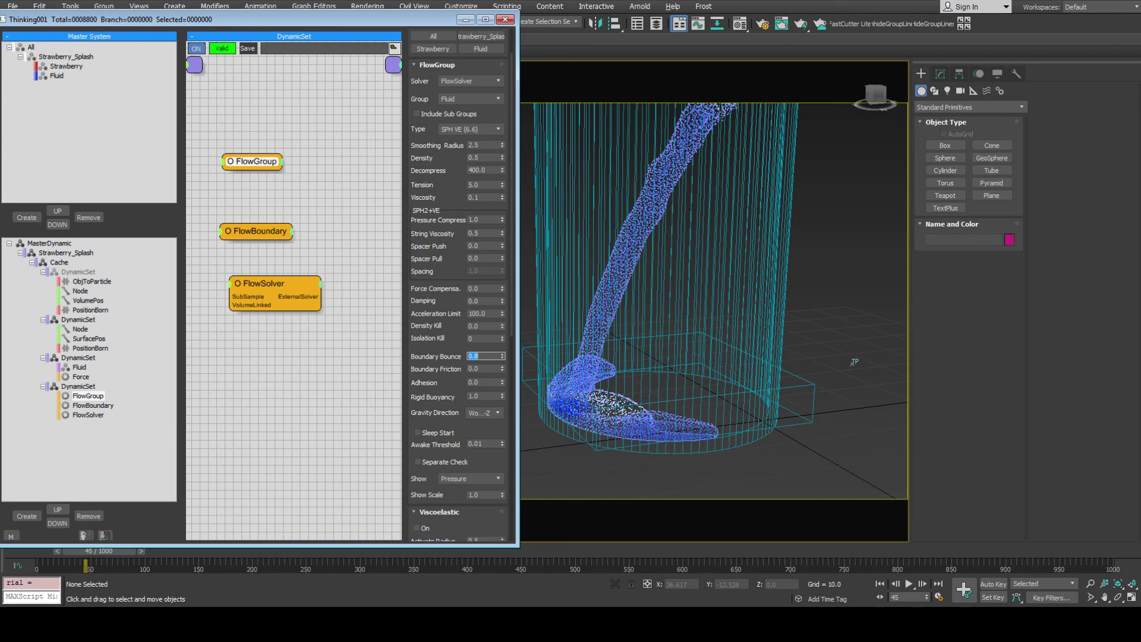
# Raise Boundary Bounce to 1 at frame 45 and compare the splash in perspective and straight-on side views.
pyautogui.scroll(2, 581, 446)
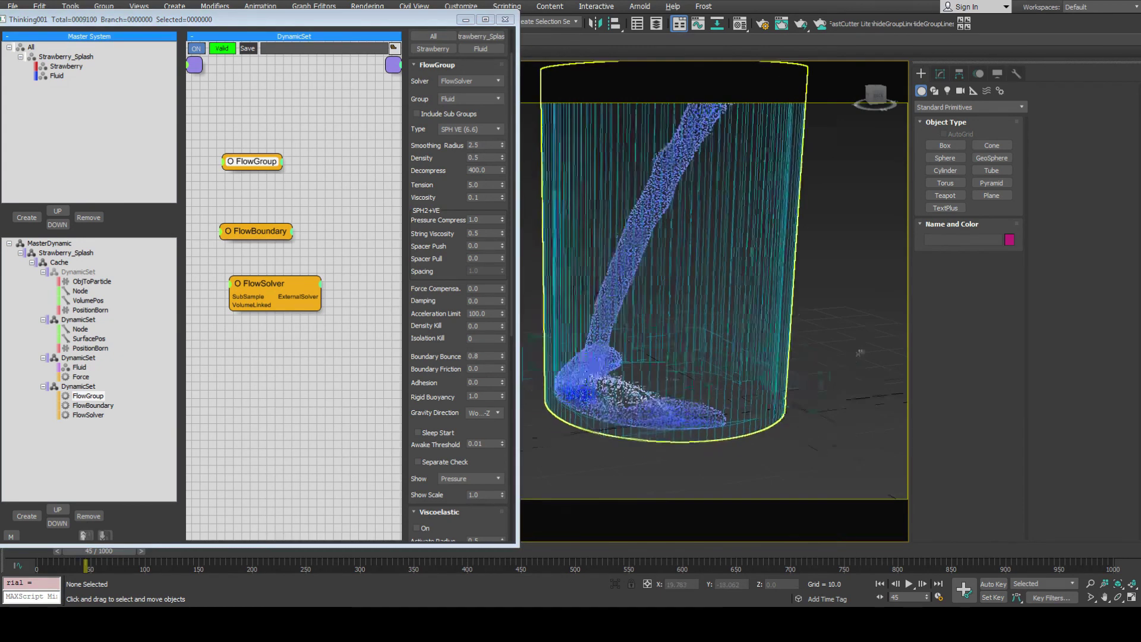
pyautogui.doubleClick(474, 355)
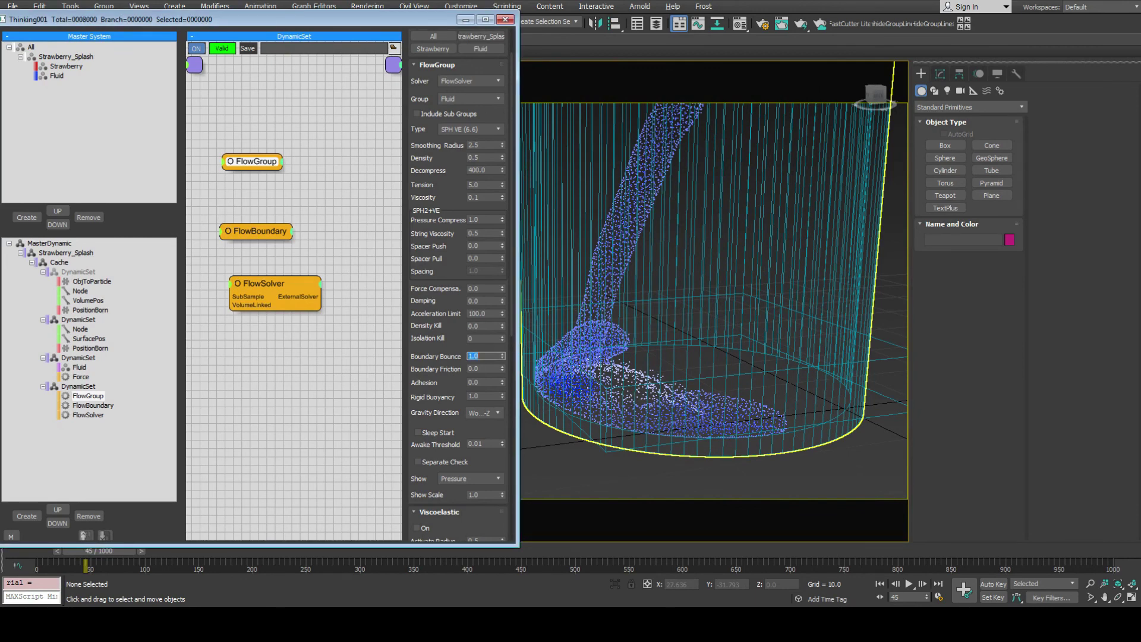
pyautogui.scroll(-2, 750, 303)
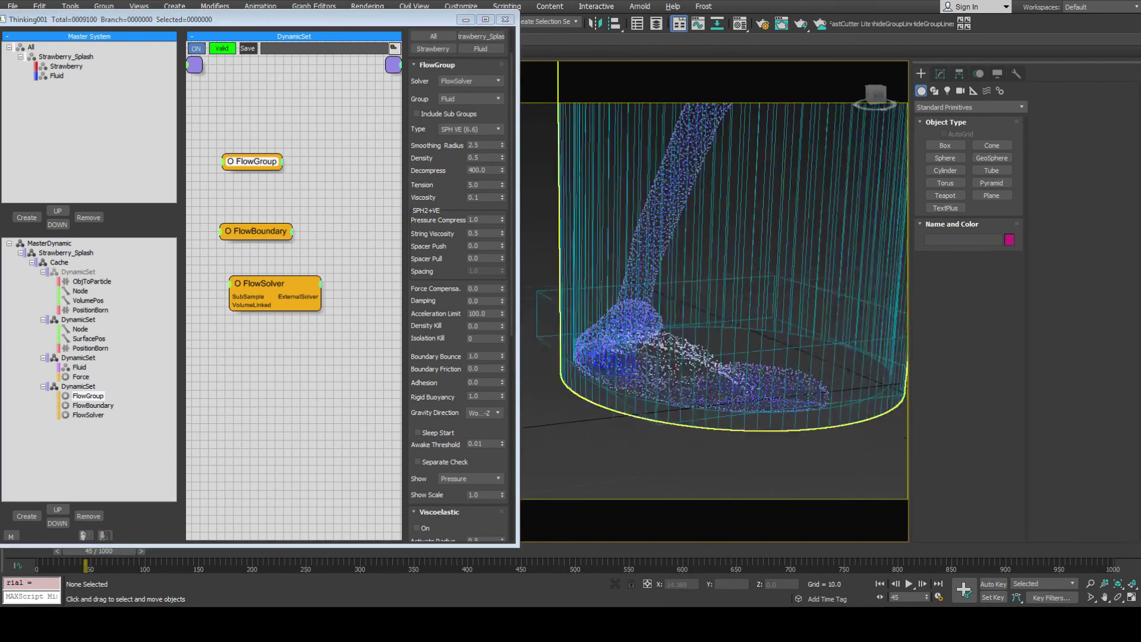
pyautogui.press('f')
pyautogui.moveTo(716, 350); pyautogui.dragTo(772, 290, button='middle')
pyautogui.scroll(3, 770, 392)
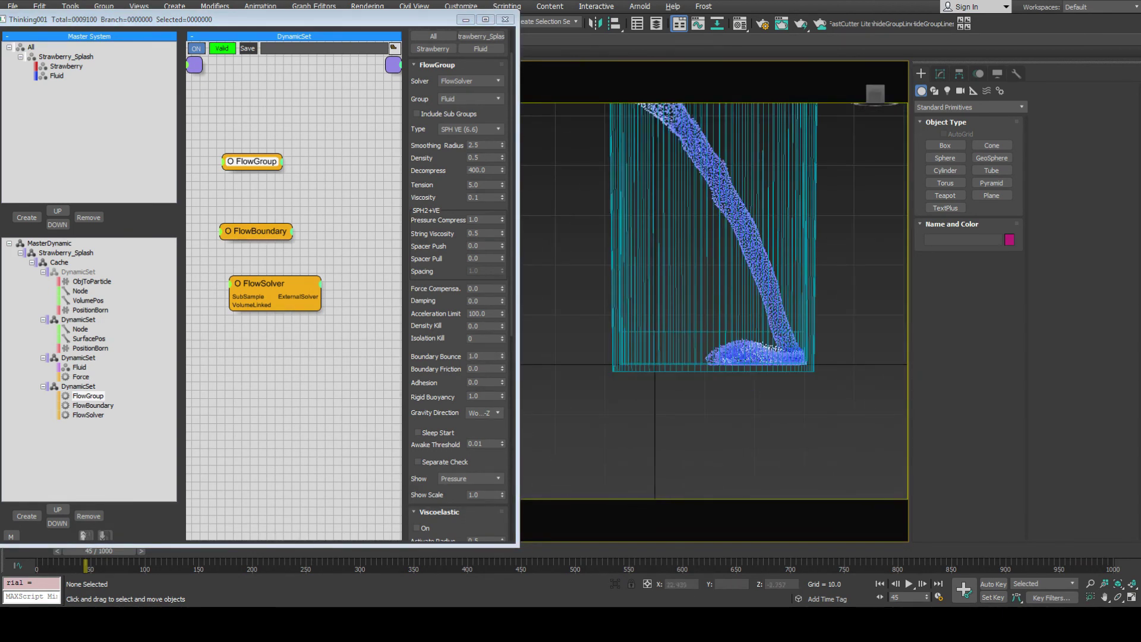
pyautogui.press('l')
pyautogui.press('k')
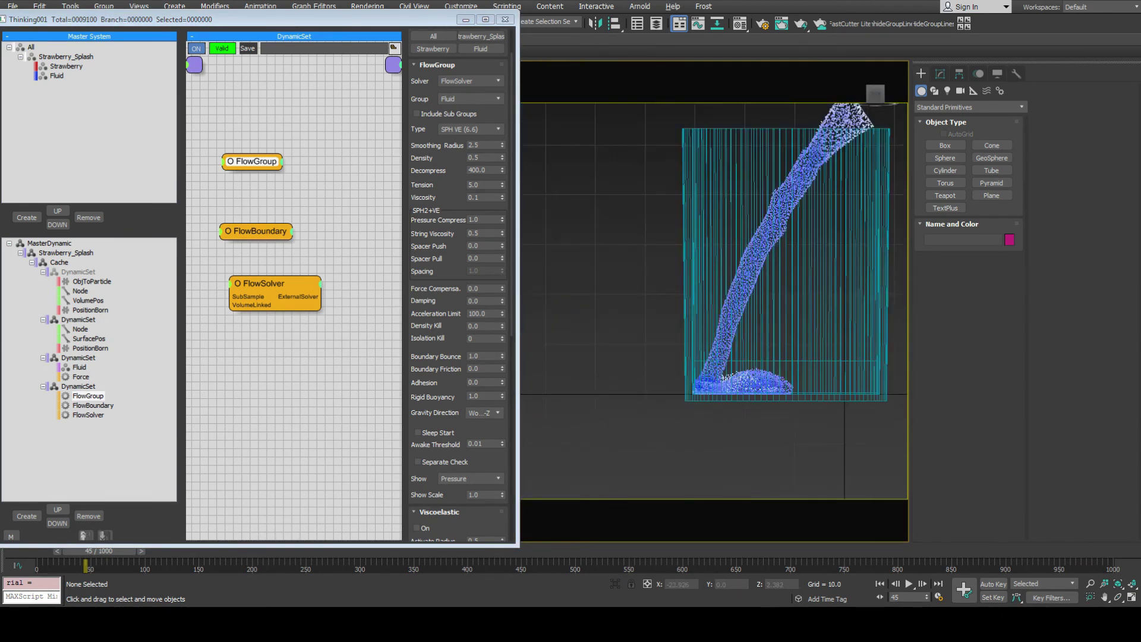
# Continue the simulation to about frame 72 to examine how the fluid bounces off the container floor.
pyautogui.scroll(3, 734, 386)
pyautogui.click(909, 583)
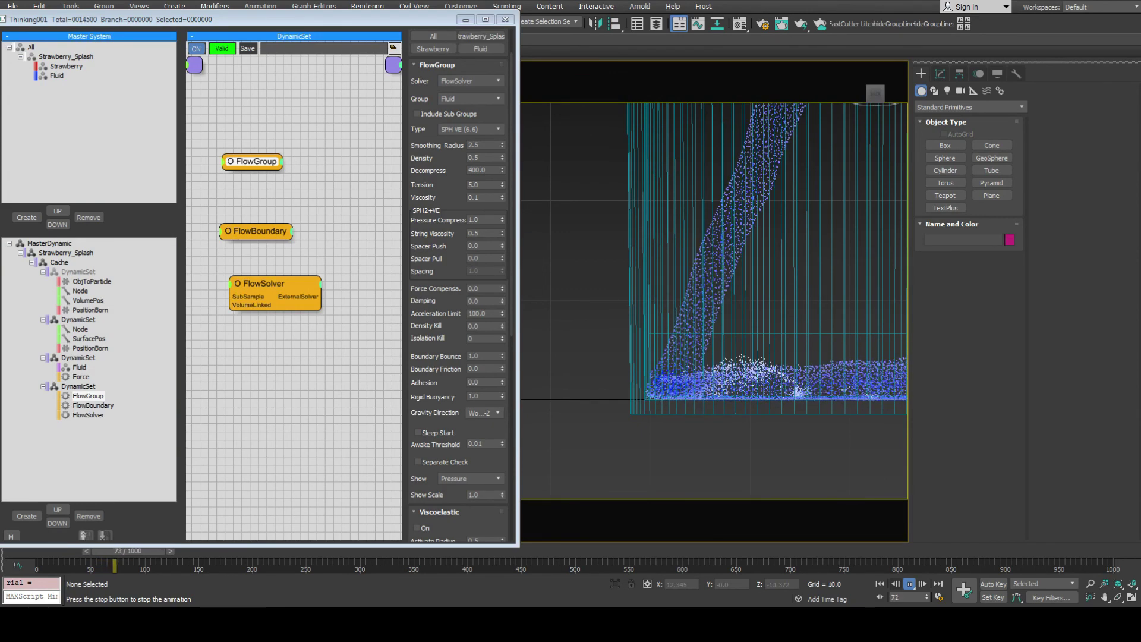
pyautogui.press('/')
# From frame 0, reset Boundary Bounce to 0, set Adhesion to 1 and simulate to about frame 68.
pyautogui.press('Home')
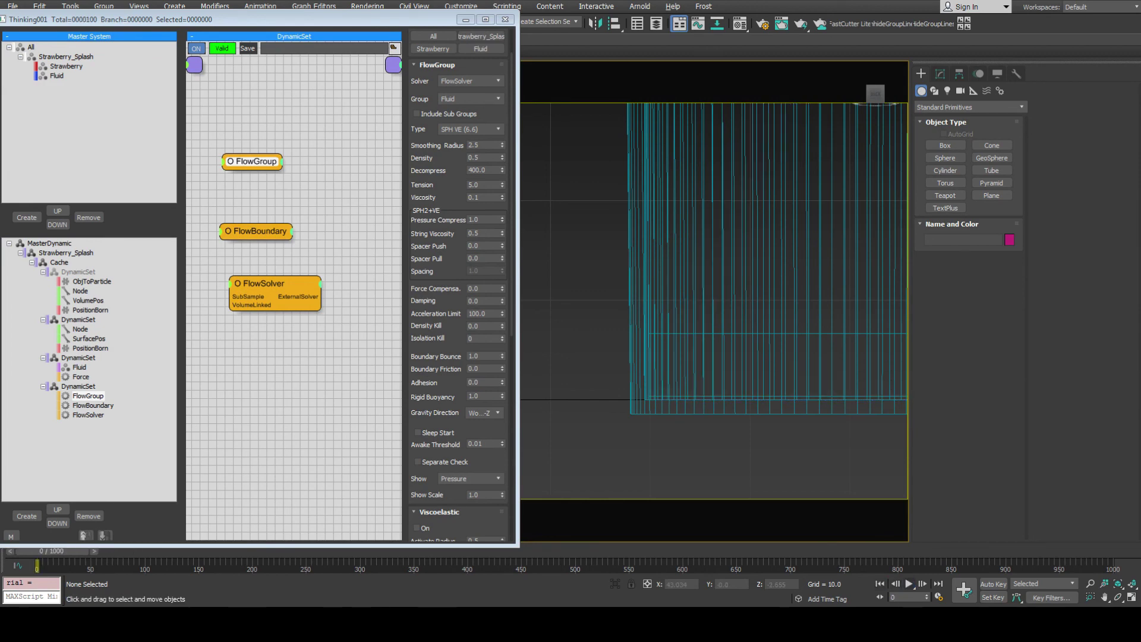
pyautogui.click(485, 356)
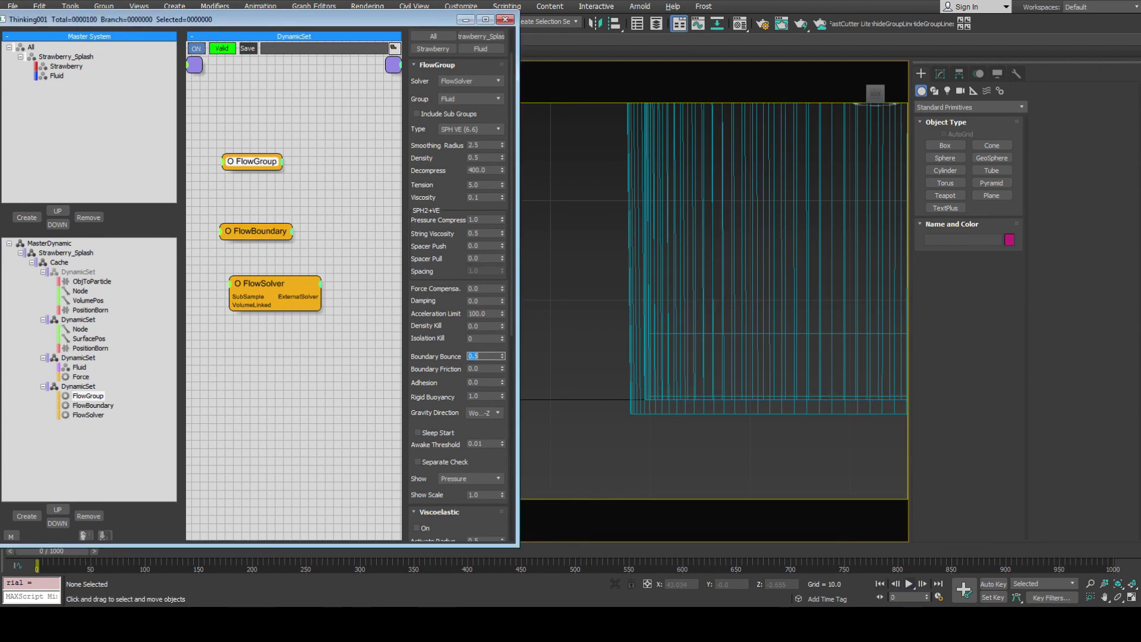
pyautogui.moveTo(679, 367); pyautogui.dragTo(603, 396, button='middle')
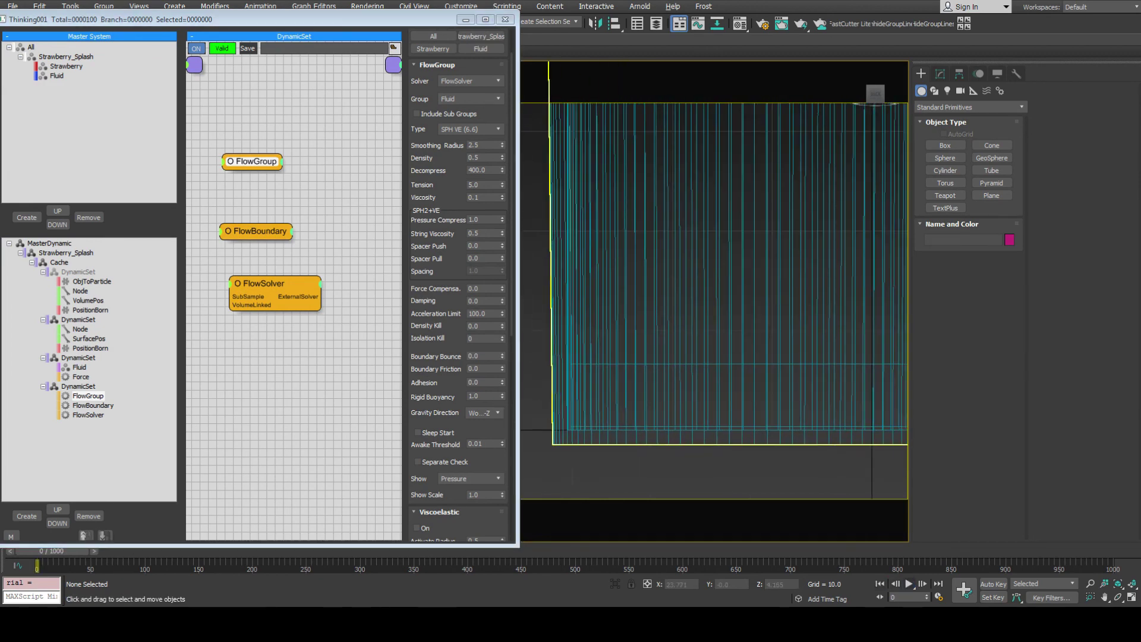
pyautogui.scroll(-3, 603, 397)
pyautogui.click(479, 382)
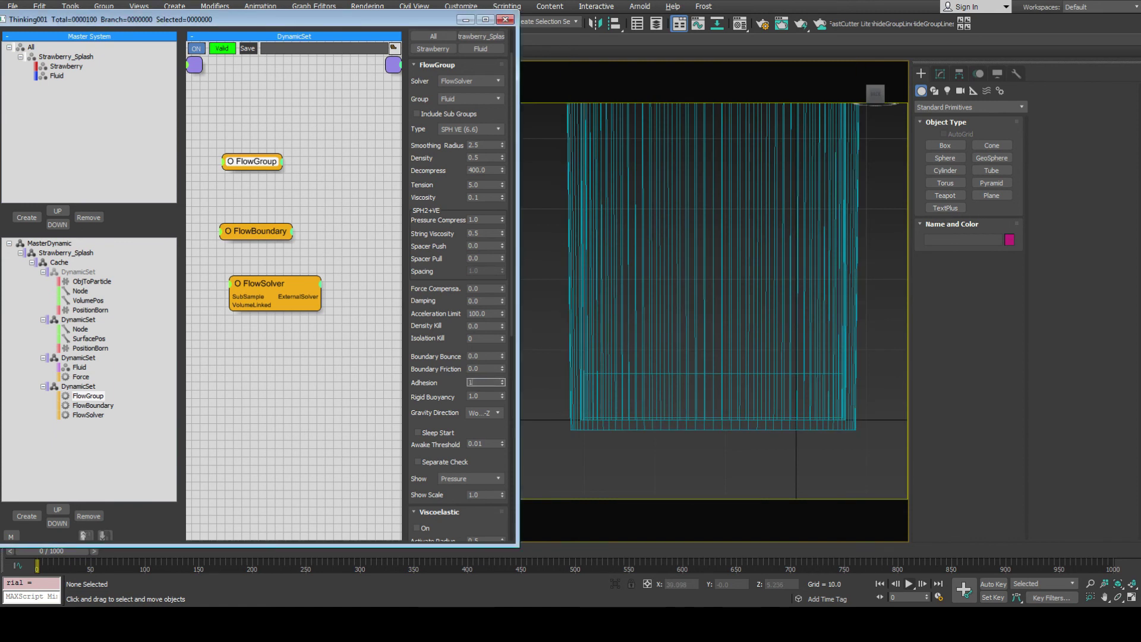
pyautogui.click(643, 384)
pyautogui.press('/')
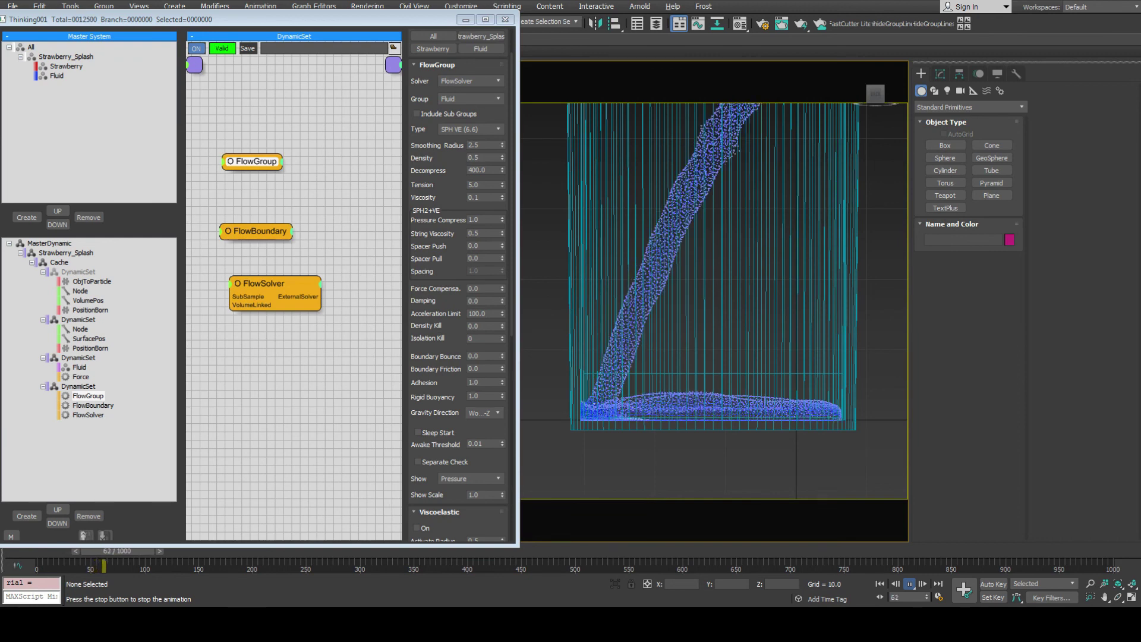
pyautogui.press('/')
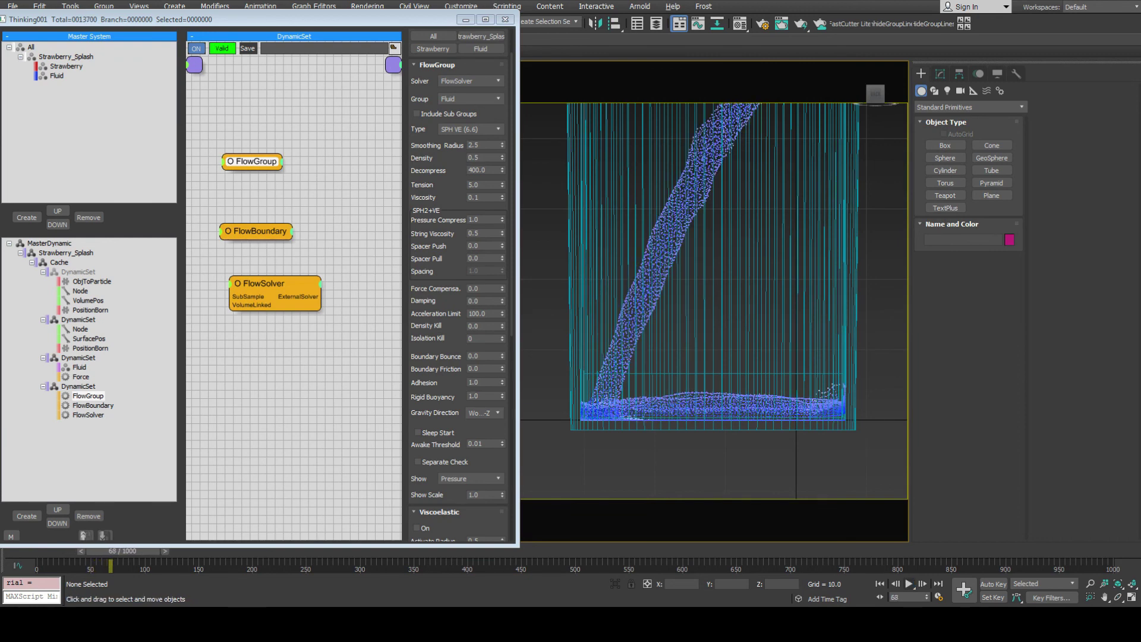
# Return to frame 0 and create a sphere of about 11.8 radius inside the container in the top view.
pyautogui.press('Home')
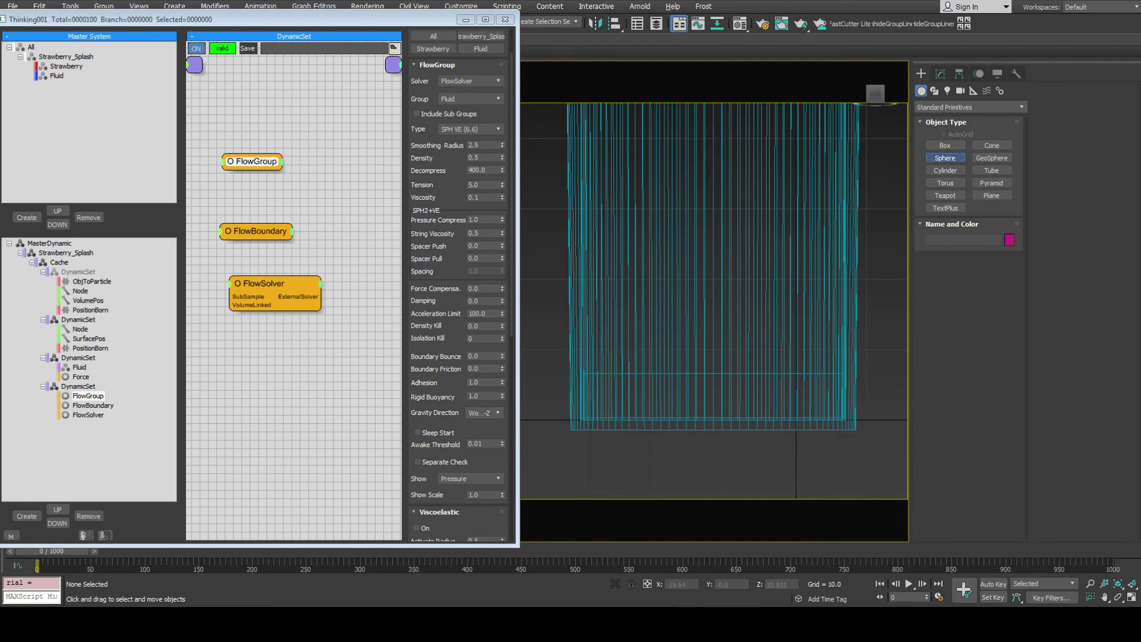
pyautogui.scroll(-3, 728, 258)
pyautogui.moveTo(721, 161); pyautogui.dragTo(728, 258, button='middle')
pyautogui.press('t')
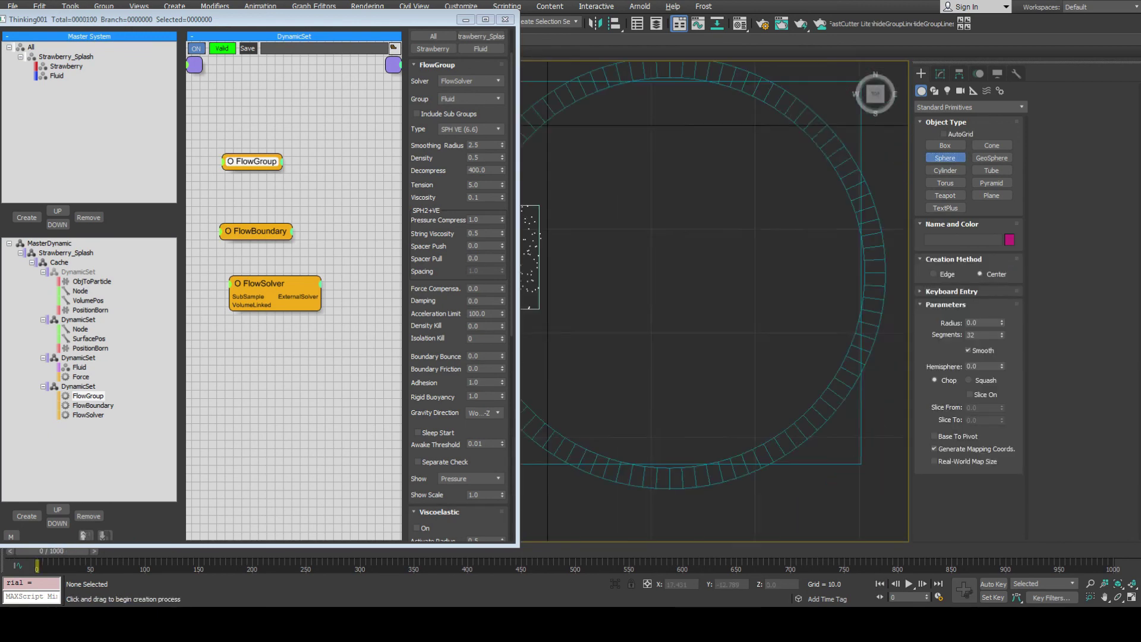
pyautogui.press('z')
pyautogui.moveTo(742, 272); pyautogui.dragTo(658, 273)
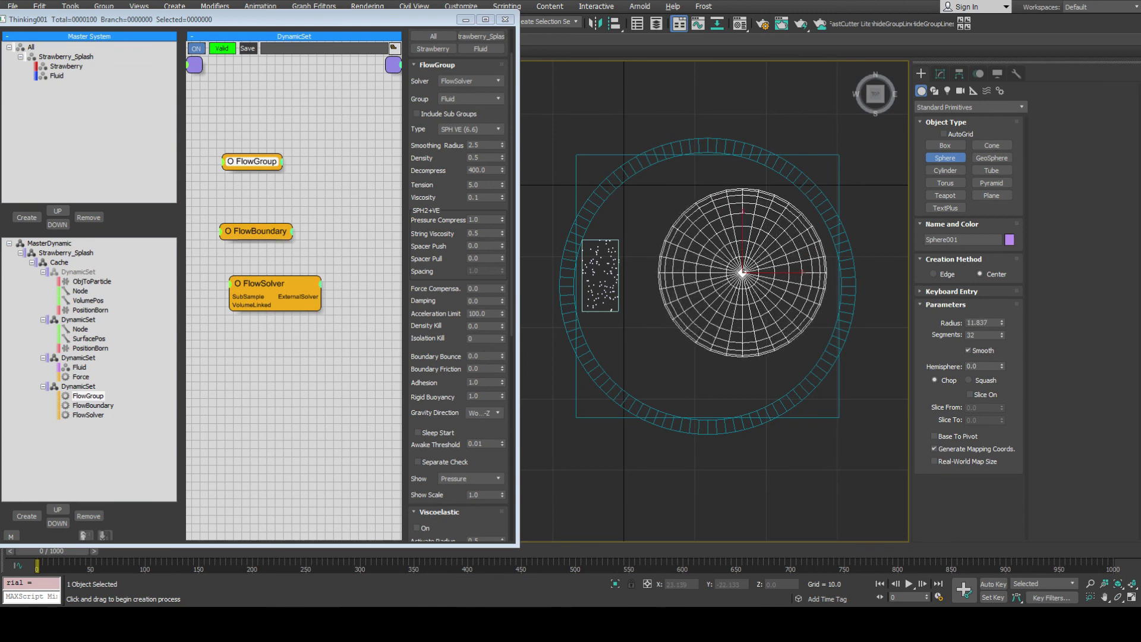
pyautogui.rightClick(658, 273)
# Raise the sphere to about Z 32.5 inside the container and view it in perspective.
pyautogui.press('f')
pyautogui.scroll(-5, 781, 347)
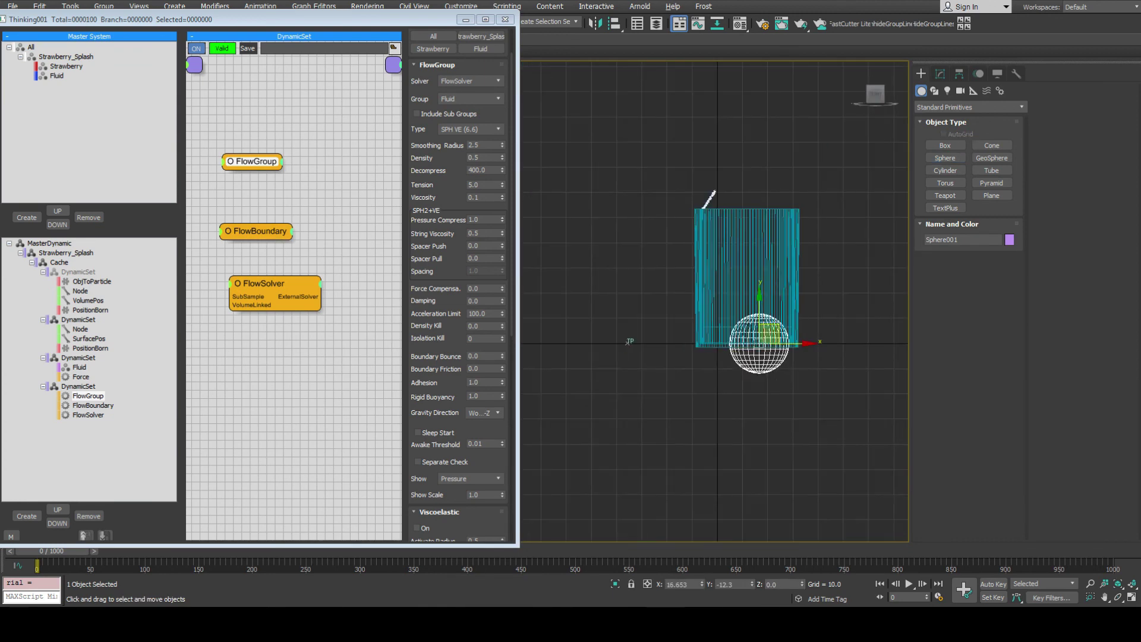
pyautogui.moveTo(769, 333); pyautogui.dragTo(764, 253)
pyautogui.press('p')
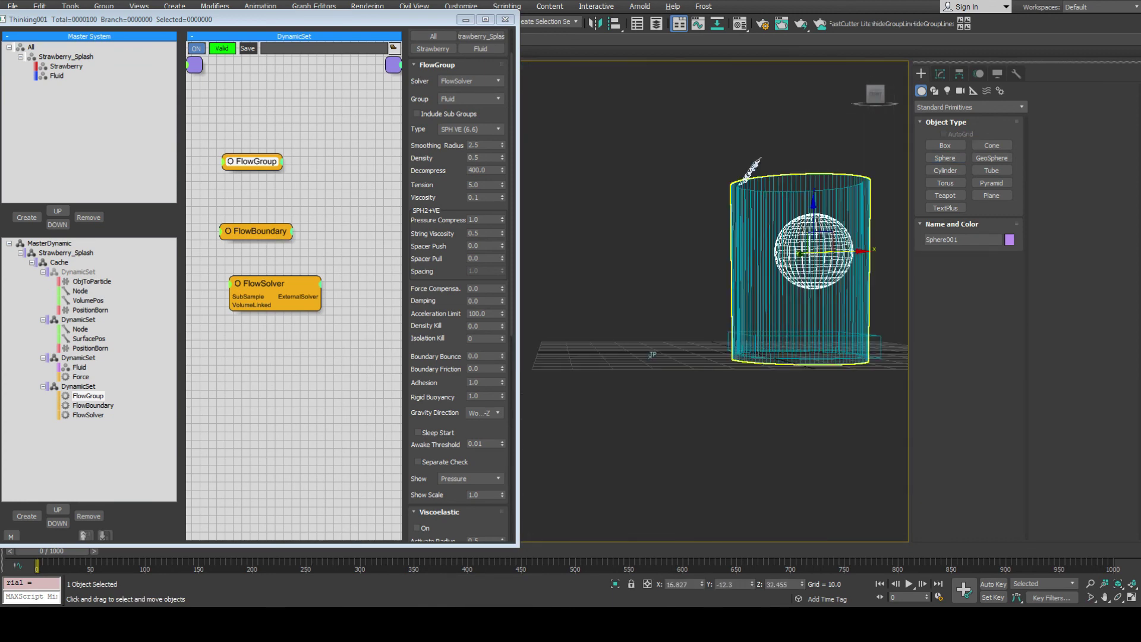
pyautogui.keyDown('alt'); pyautogui.moveTo(652, 354); pyautogui.dragTo(852, 327, button='middle'); pyautogui.keyUp('alt')
# Add the sphere to the FlowBoundary's collision objects and show the scene shaded.
pyautogui.click(255, 231)
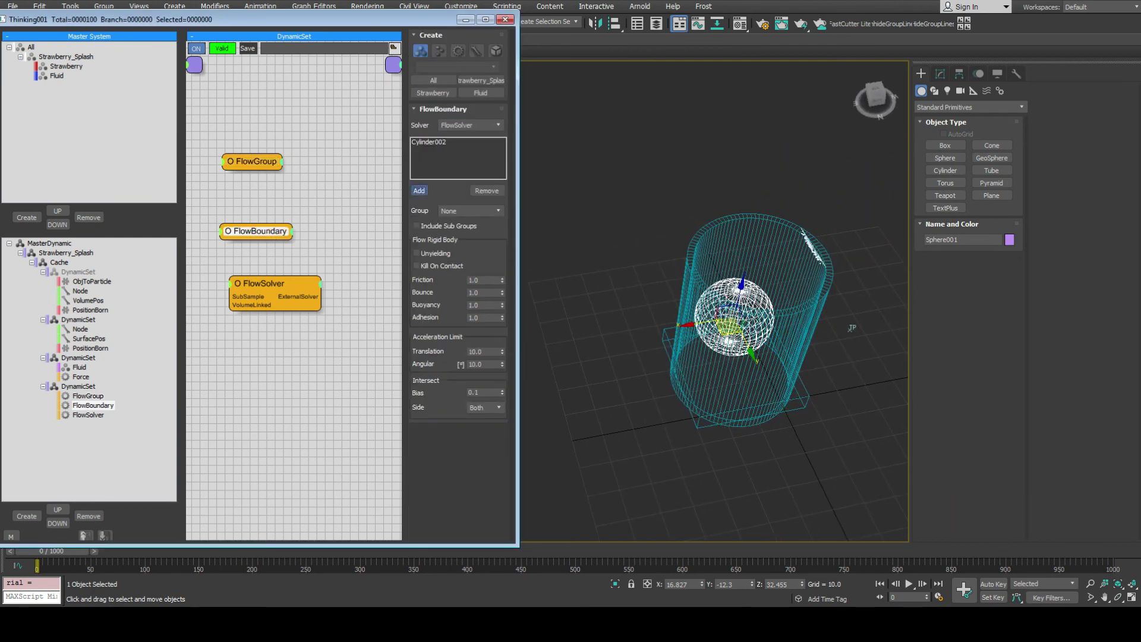
pyautogui.click(743, 315)
pyautogui.scroll(3, 743, 314)
pyautogui.press('F3')
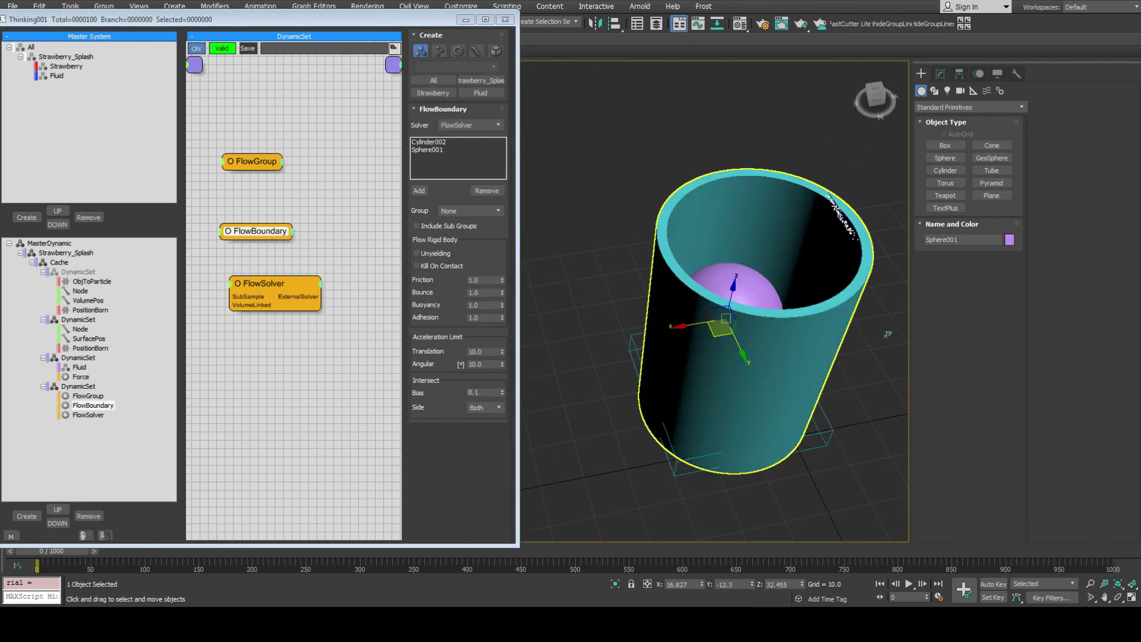
# Return to wireframe display and simulate the fluid pouring over the sphere to about frame 31.
pyautogui.moveTo(742, 350)
pyautogui.keyDown('alt'); pyautogui.mouseDown(button='middle')
pyautogui.moveTo(752, 330)
pyautogui.moveTo(698, 309)
pyautogui.mouseUp(button='middle'); pyautogui.keyUp('alt')
pyautogui.press('F3')
pyautogui.scroll(3, 698, 309)
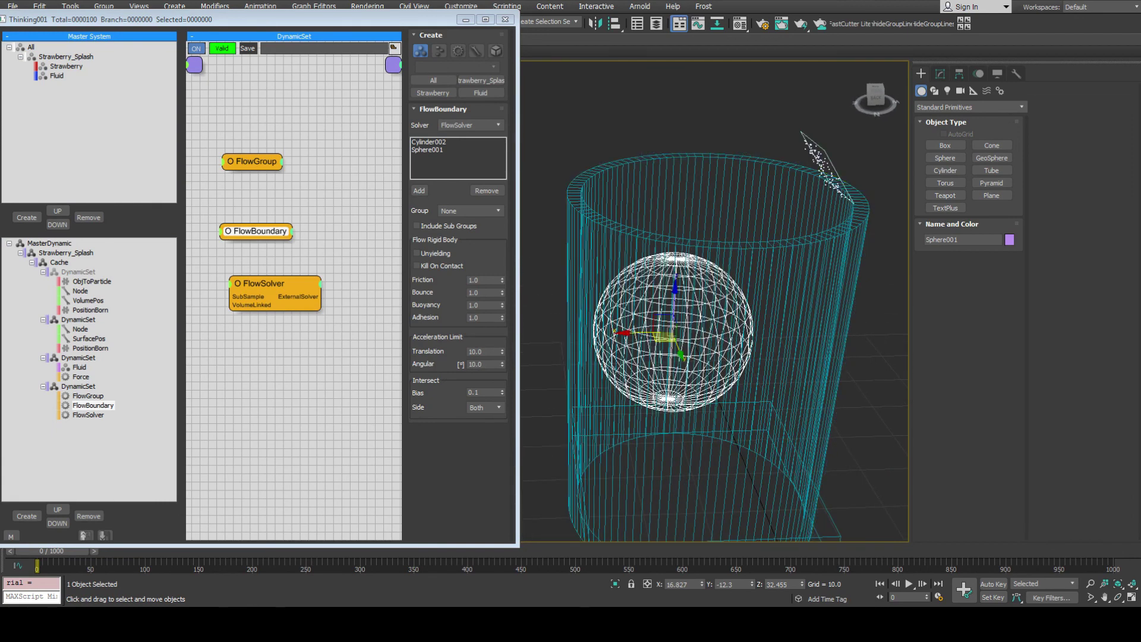
pyautogui.press('/')
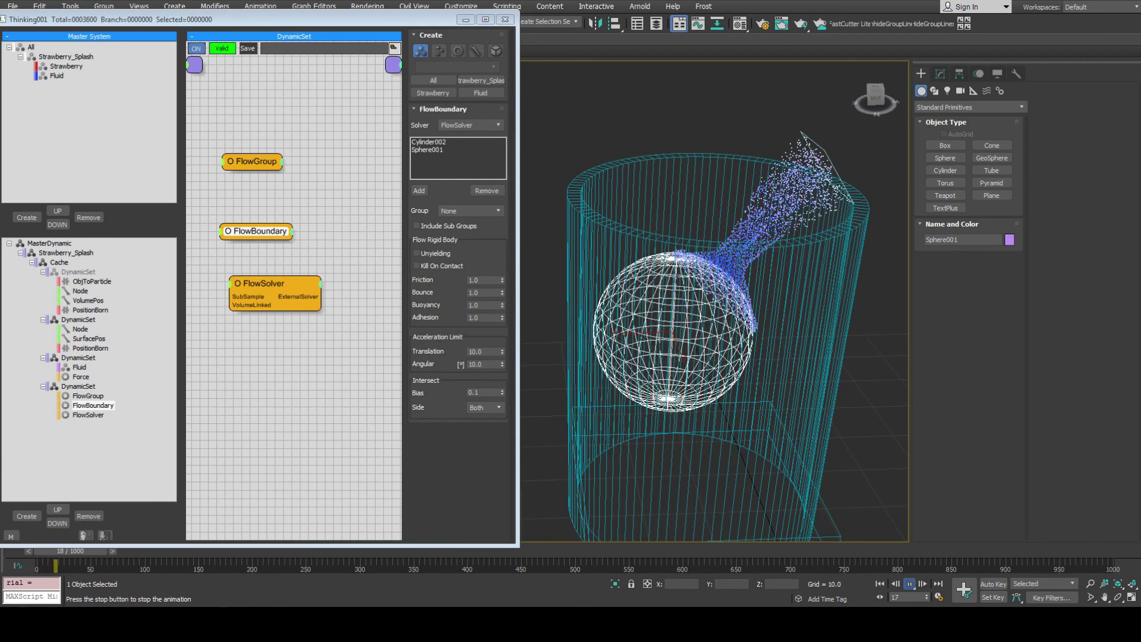
pyautogui.press('/')
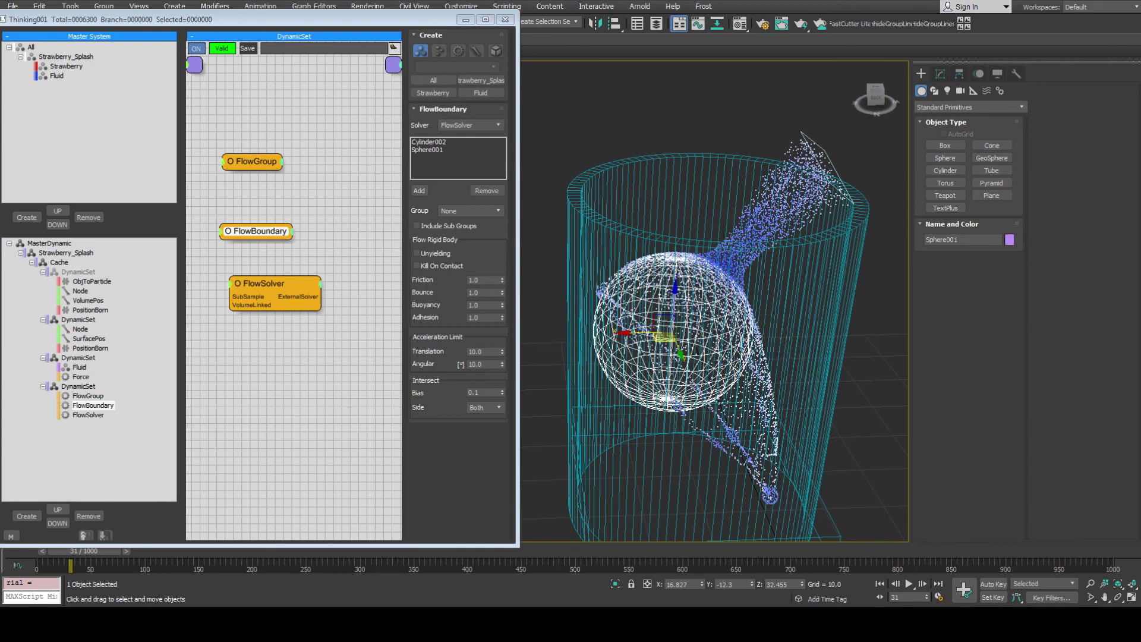
# Raise the FlowGroup's Adhesion to 20 and then 50 at frame 31 to compare how the fluid clings.
pyautogui.click(252, 162)
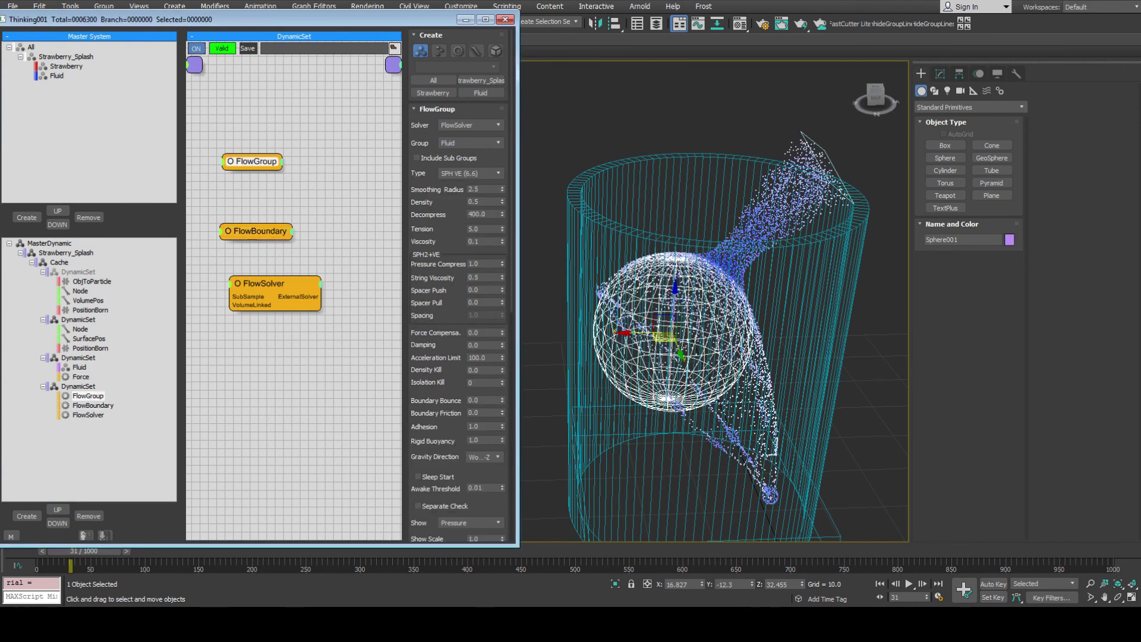
pyautogui.doubleClick(480, 426)
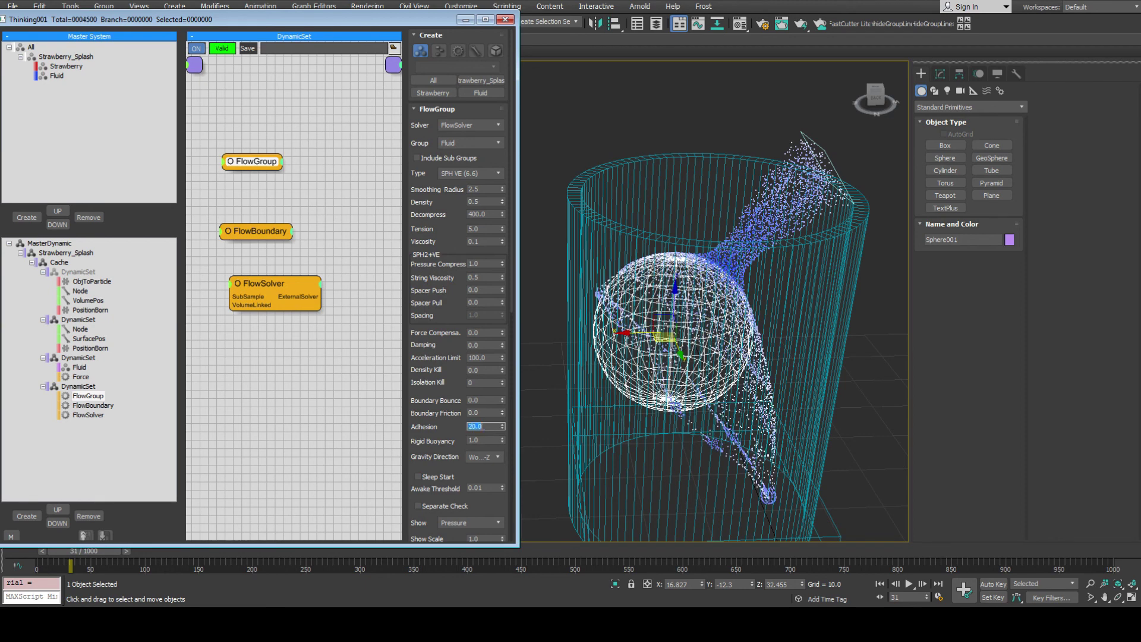
pyautogui.write('5')
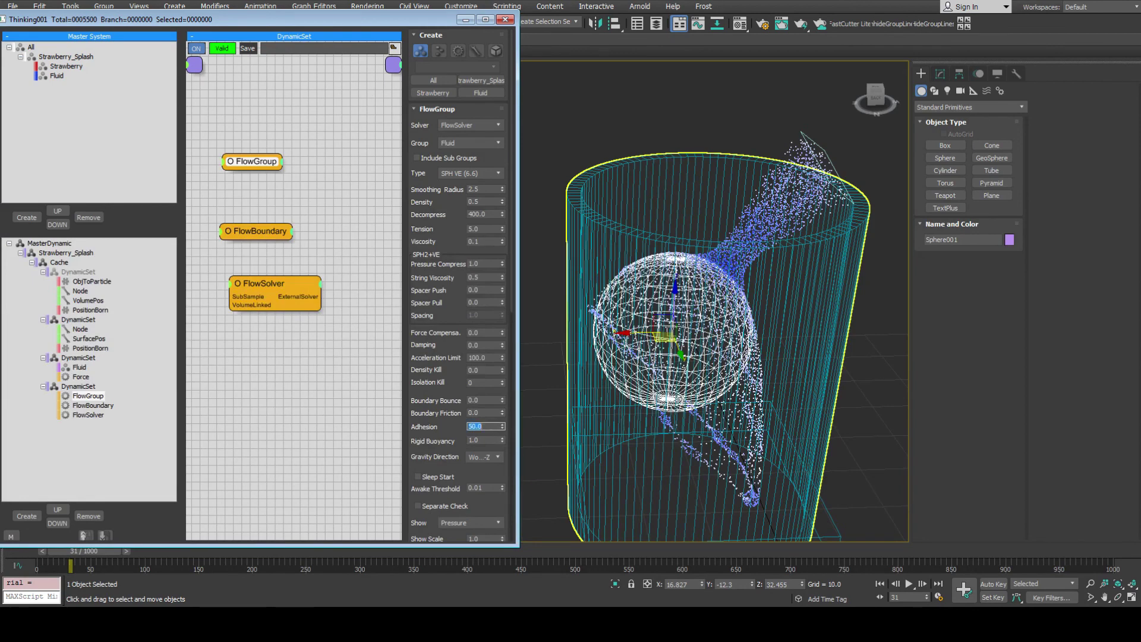
# Simulate the fluid over the sphere to about frame 47 with the current Adhesion setting.
pyautogui.moveTo(609, 407); pyautogui.dragTo(590, 316, button='middle')
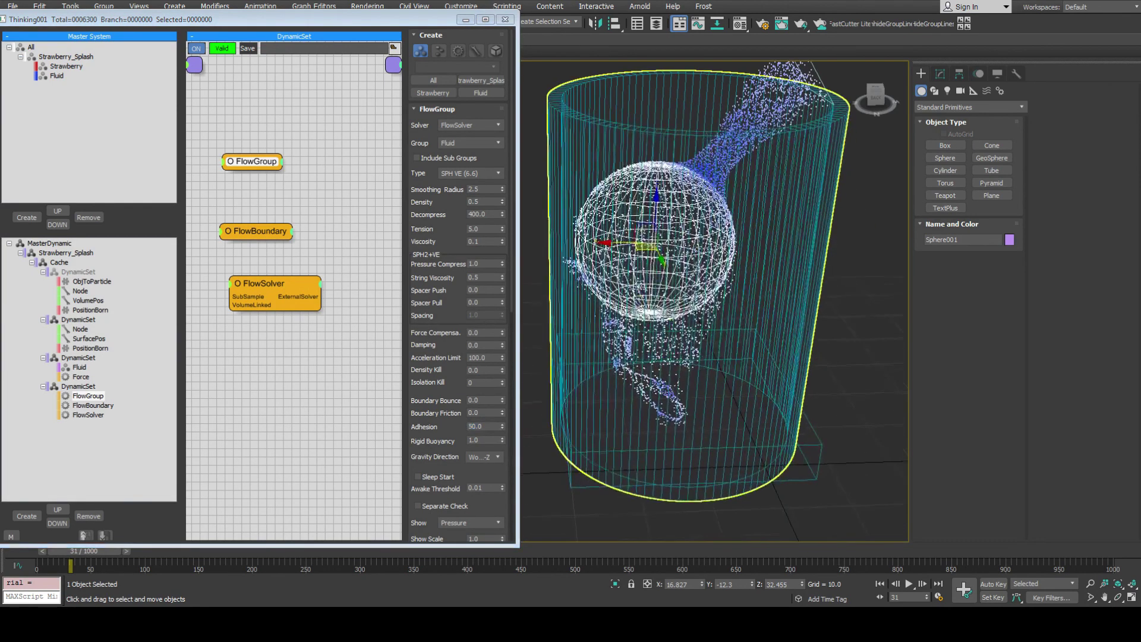
pyautogui.press('Home')
pyautogui.press('/')
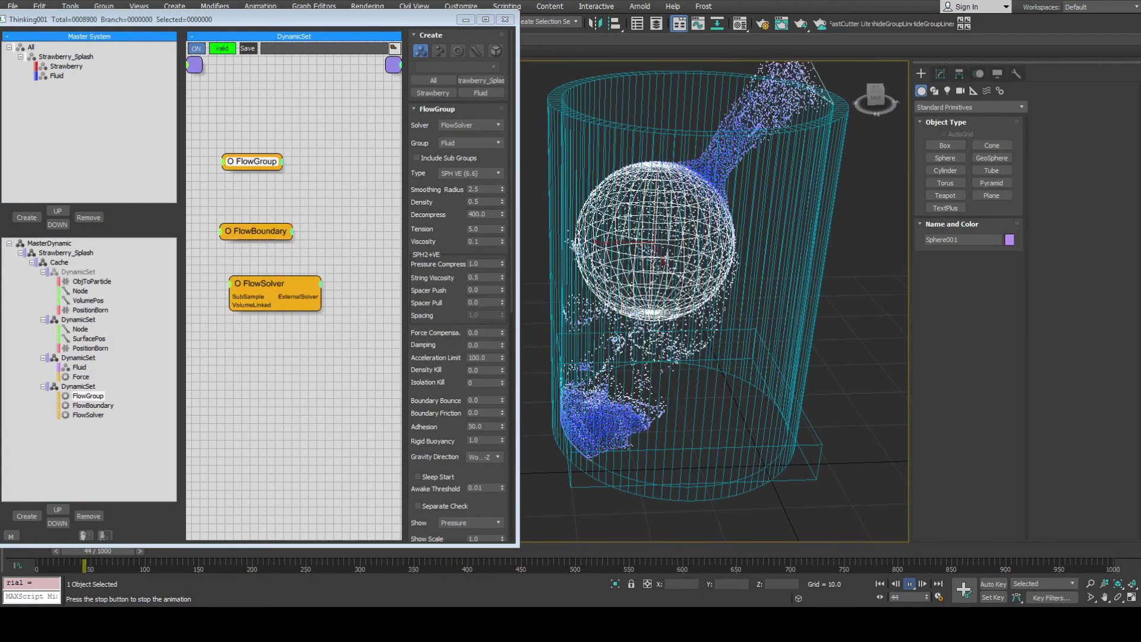
pyautogui.press('/')
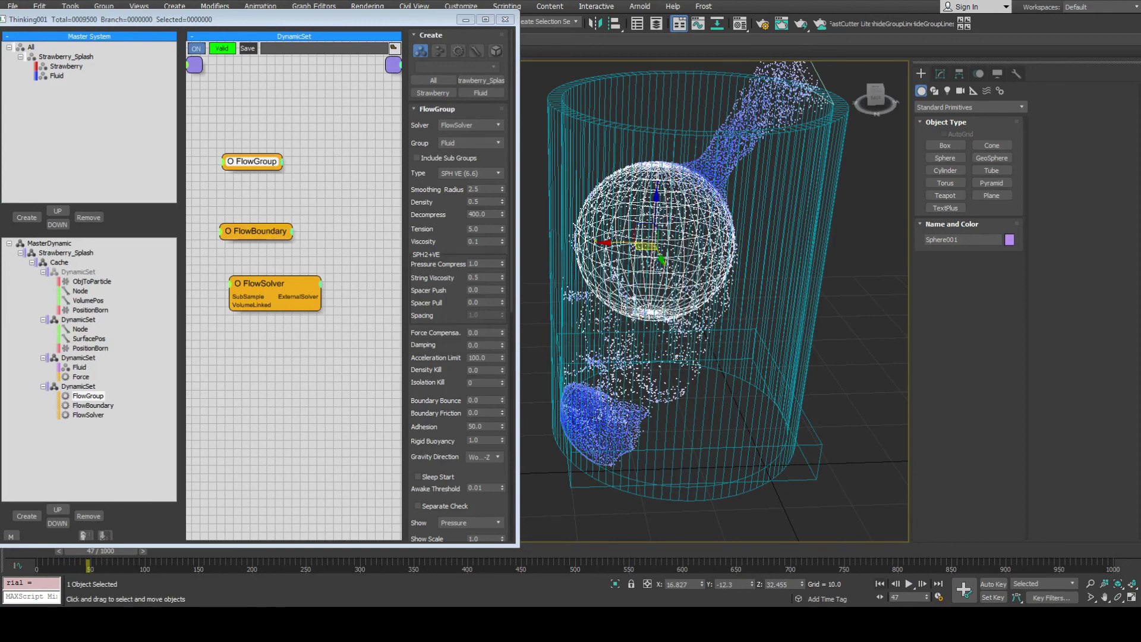
# Set the FlowGroup's Boundary Friction to 0.5, simulate the pour from frame 0 to about frame 137, and rewind.
pyautogui.press('Home')
pyautogui.doubleClick(472, 412)
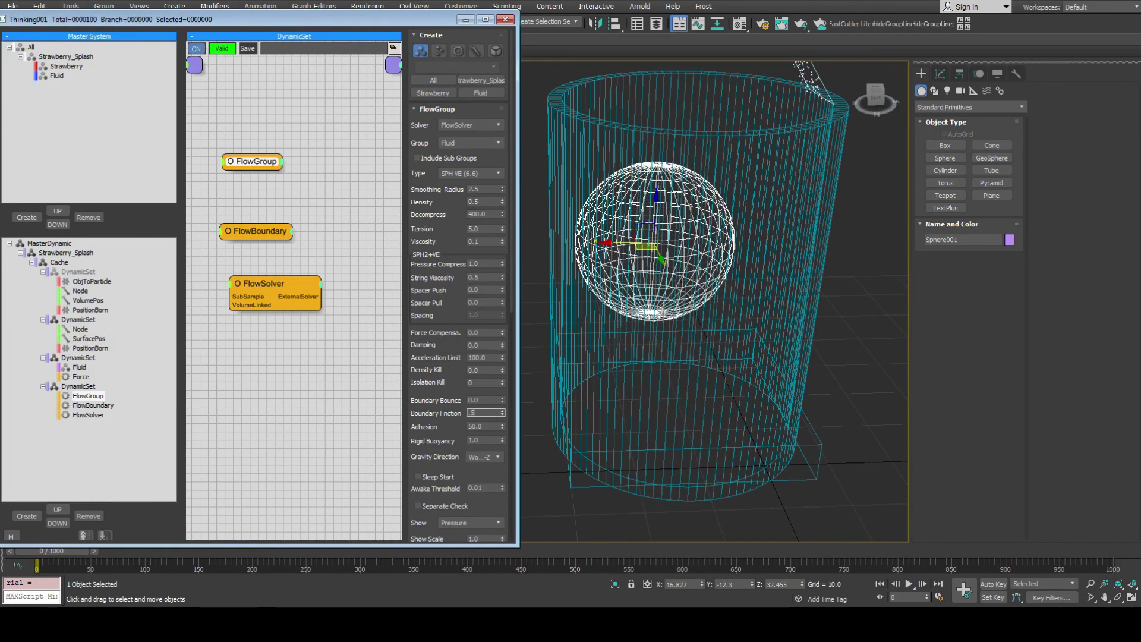
pyautogui.press('/')
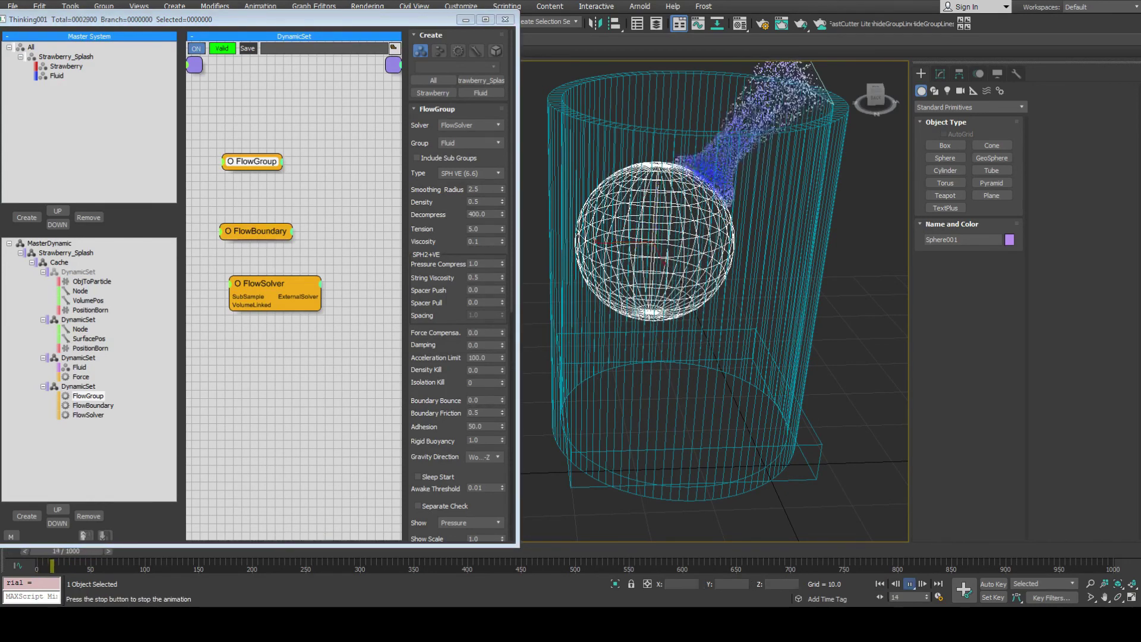
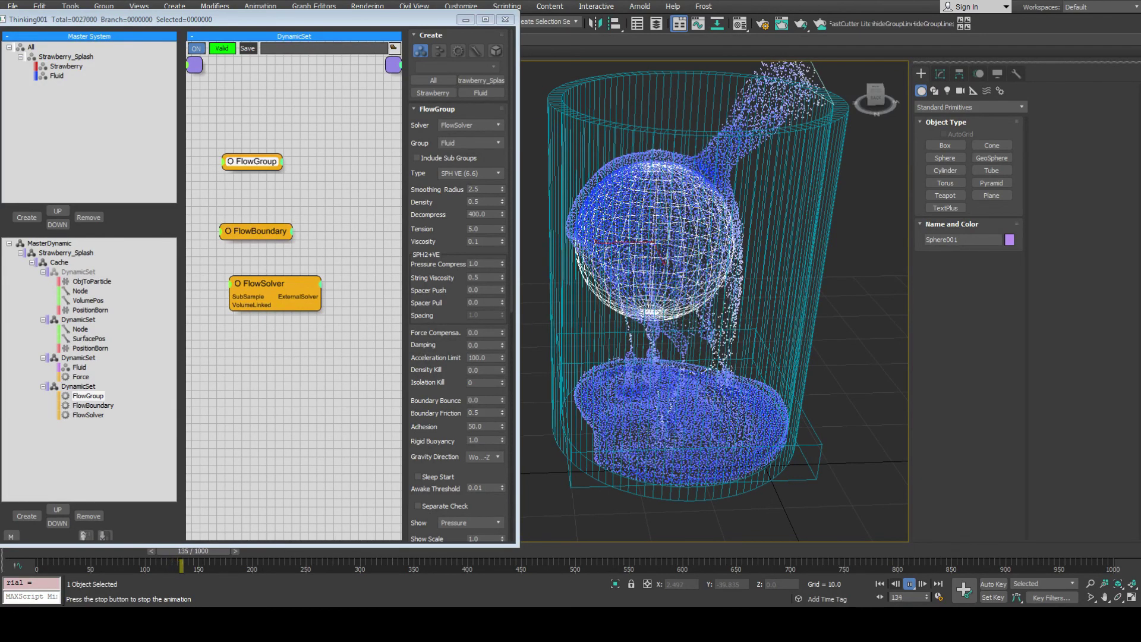
pyautogui.press('/')
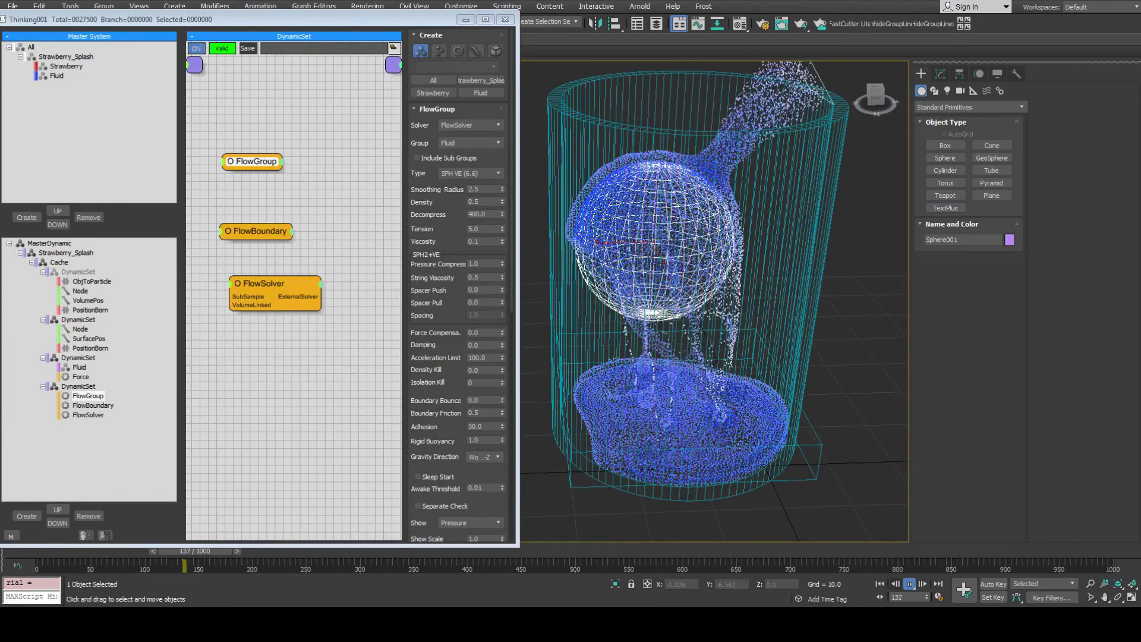
pyautogui.press('Home')
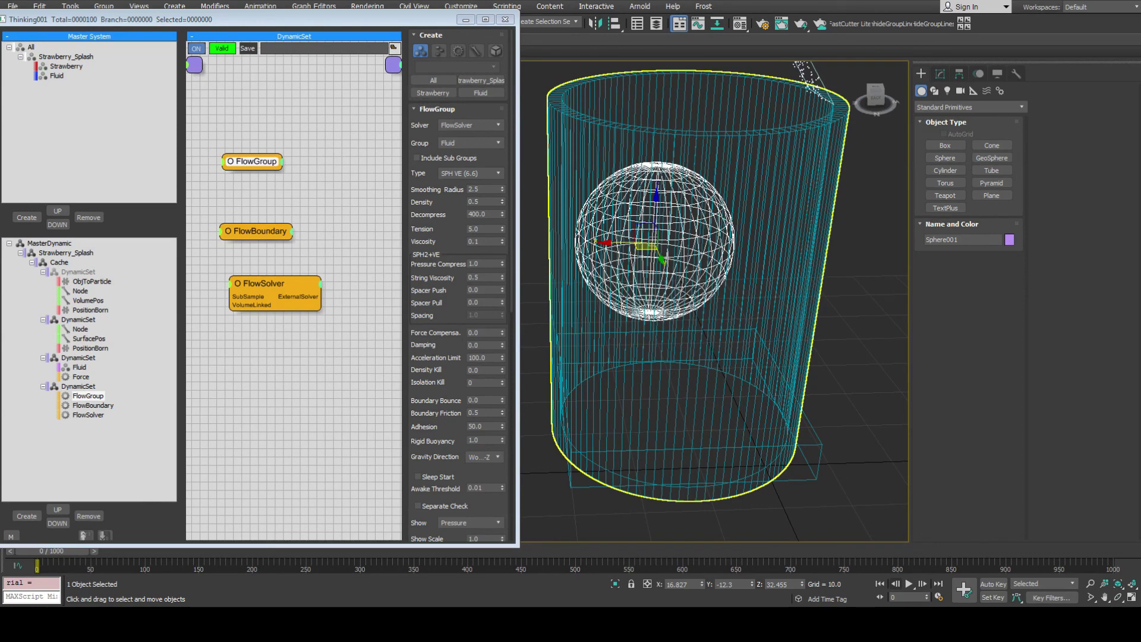
# Reset the FlowGroup's Adhesion and Boundary Friction to 0.
pyautogui.scroll(-5, 457, 285)
pyautogui.scroll(3, 457, 285)
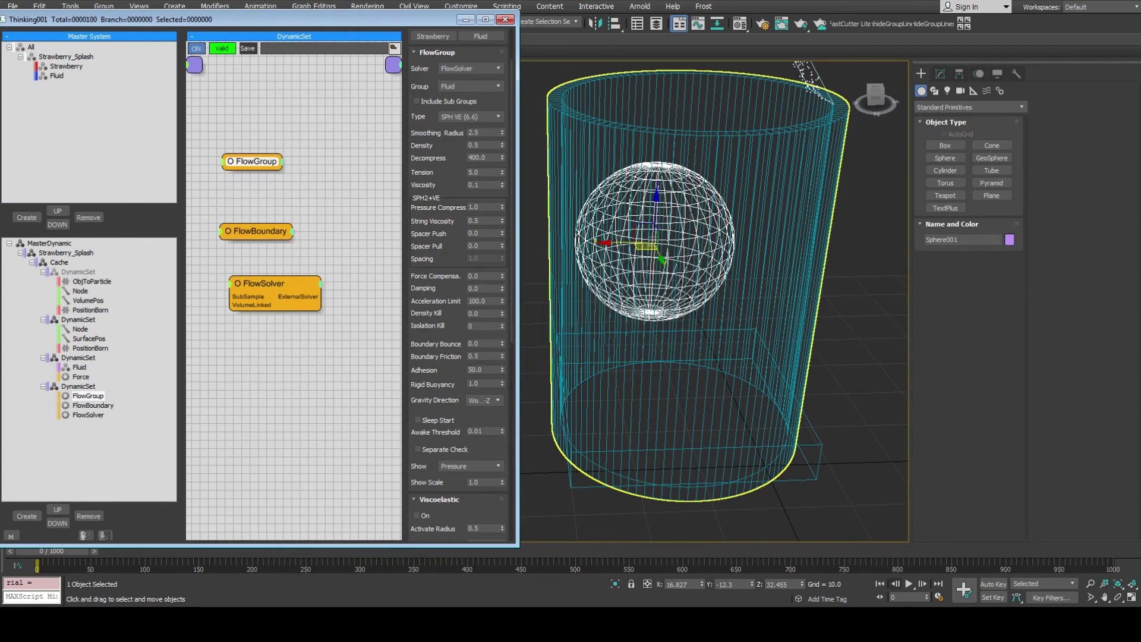
pyautogui.rightClick(502, 369)
pyautogui.scroll(-2, 457, 286)
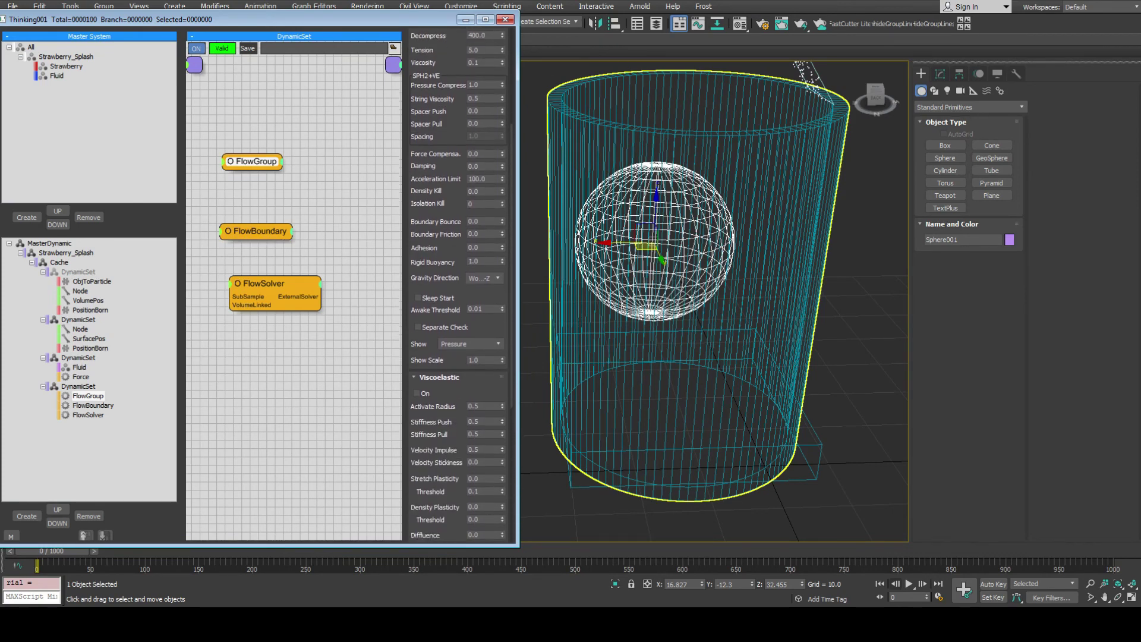
pyautogui.scroll(3, 458, 285)
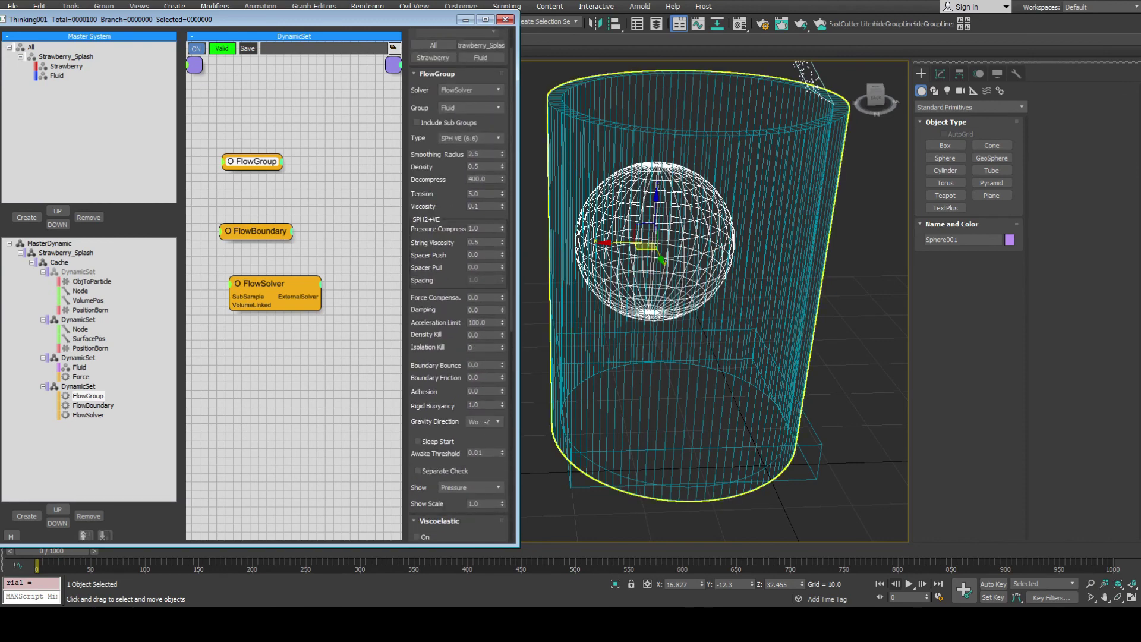
# Delete the test sphere from inside the container.
pyautogui.rightClick(711, 213)
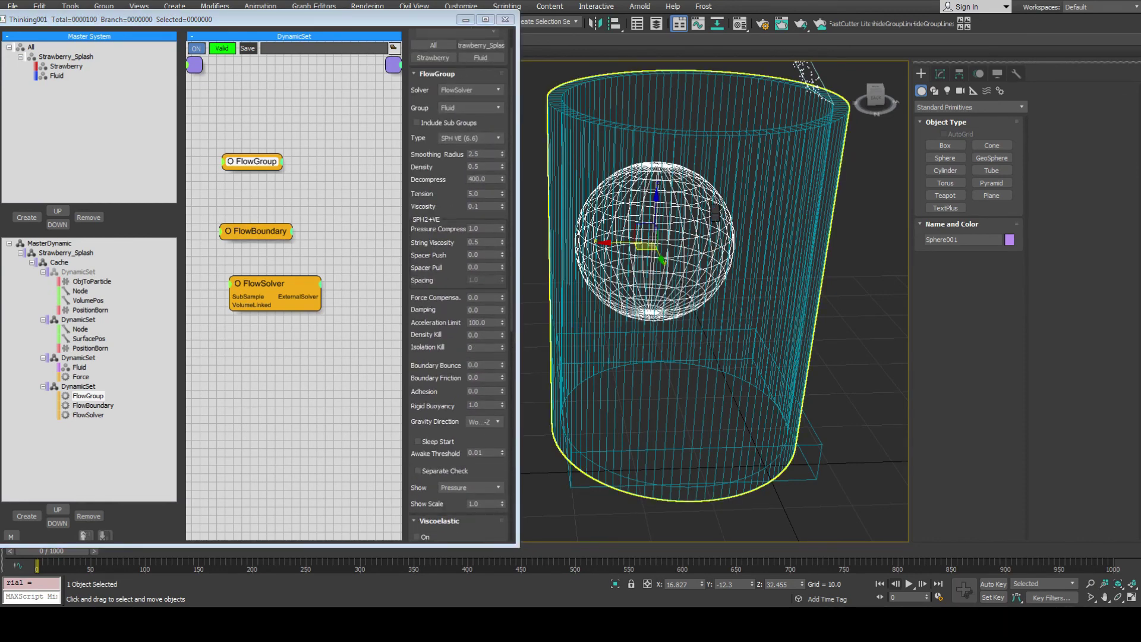
pyautogui.rightClick(715, 212)
pyautogui.click(743, 274)
pyautogui.click(662, 469)
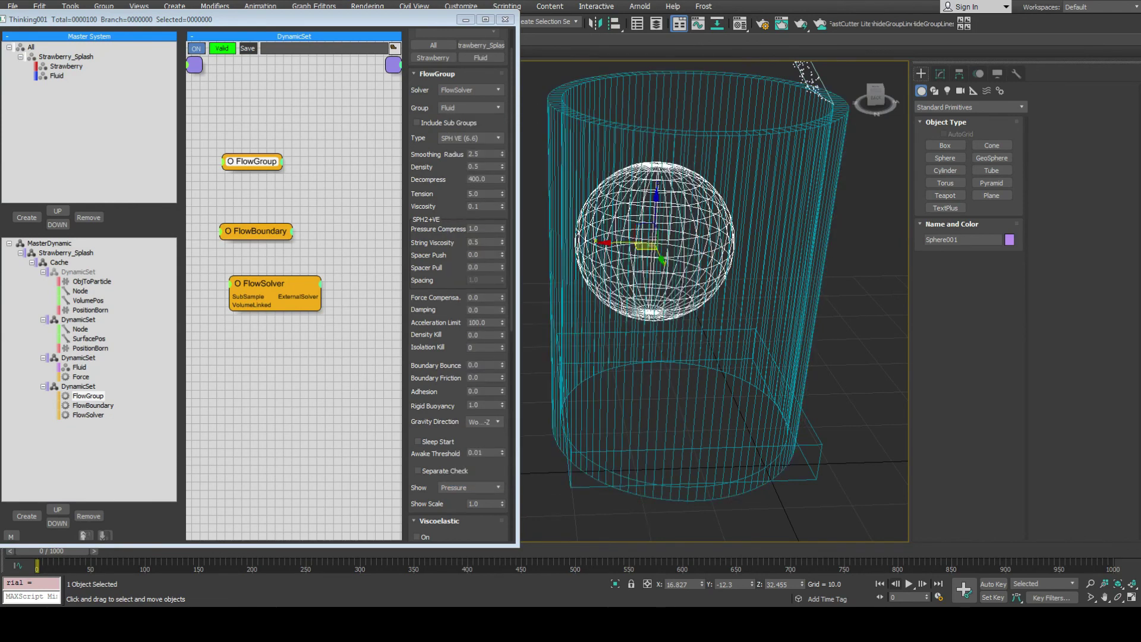
pyautogui.press('Delete')
# Set the container Cylinder002 to Display as Box in its object properties.
pyautogui.click(743, 357)
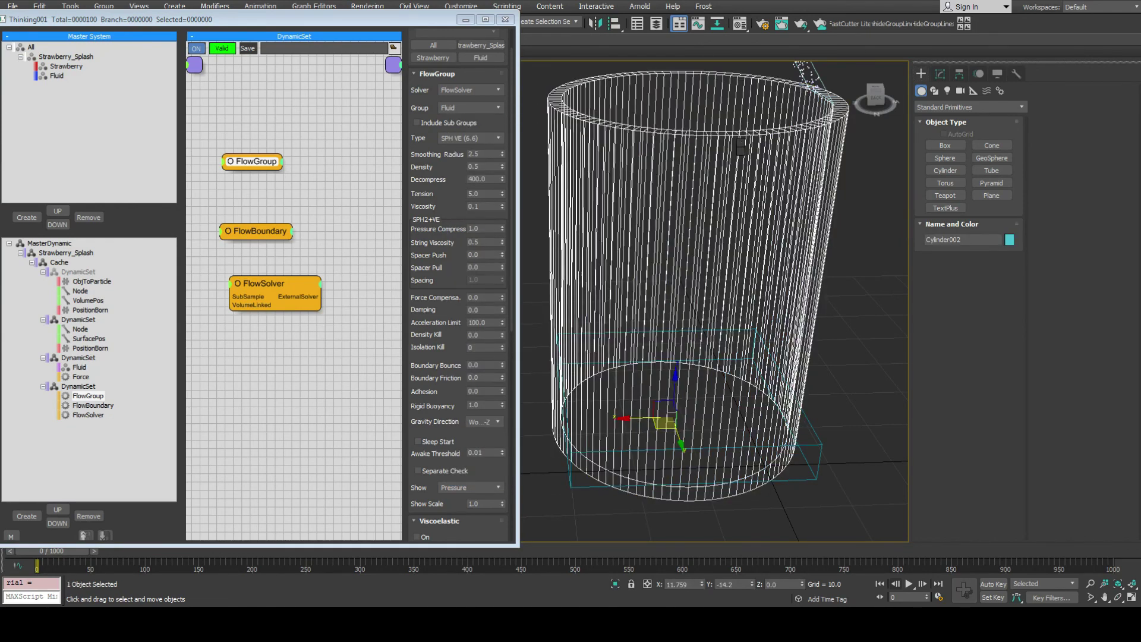
pyautogui.click(772, 236)
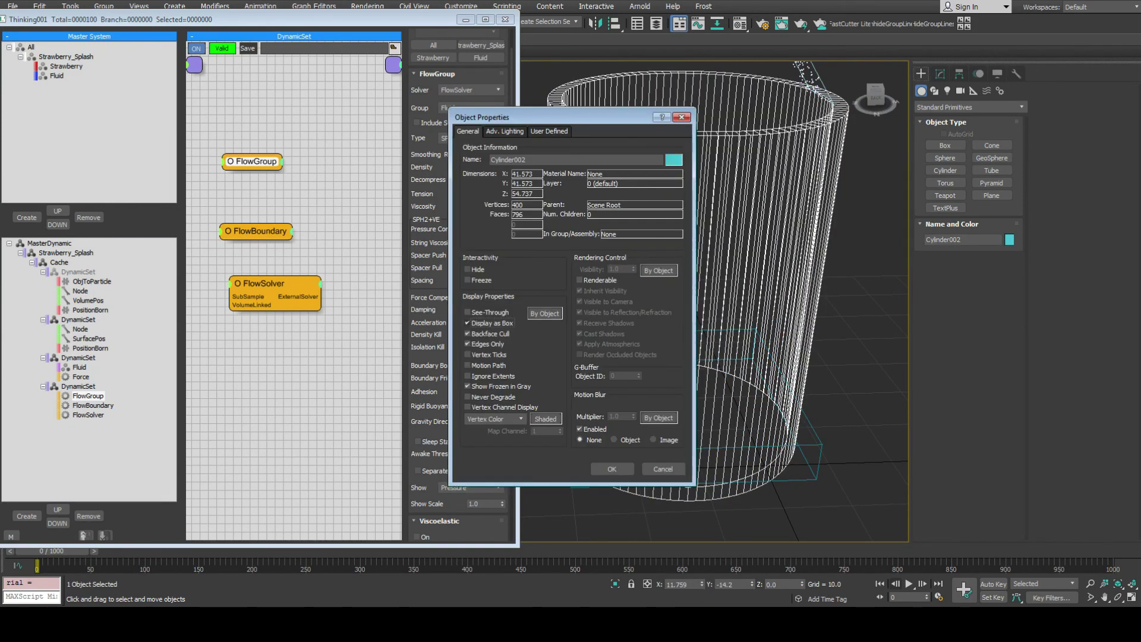
pyautogui.click(467, 322)
pyautogui.click(612, 469)
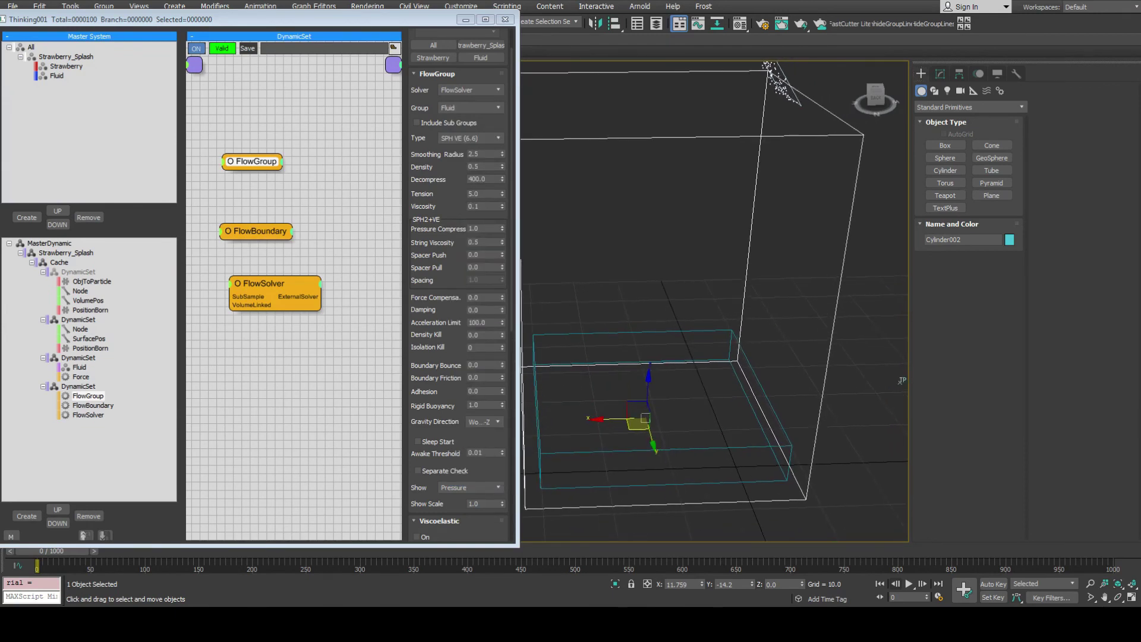
# Turn off the SurfacePos DynamicSet and delete the emitter plane Plane001 above the container.
pyautogui.click(743, 448)
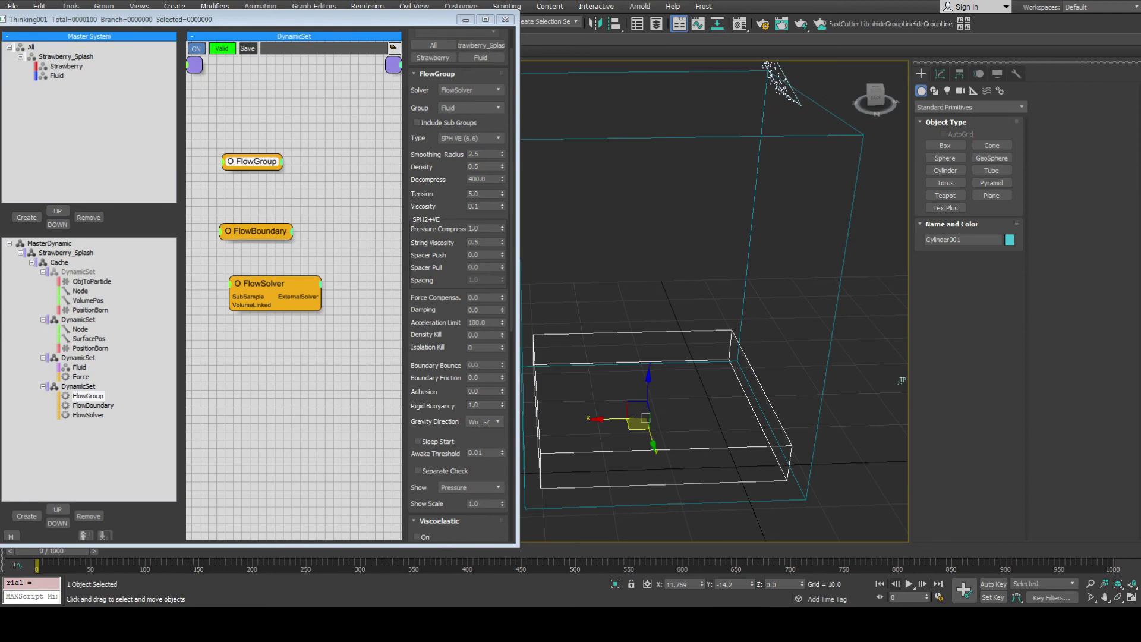
pyautogui.moveTo(902, 380); pyautogui.dragTo(889, 462, button='middle')
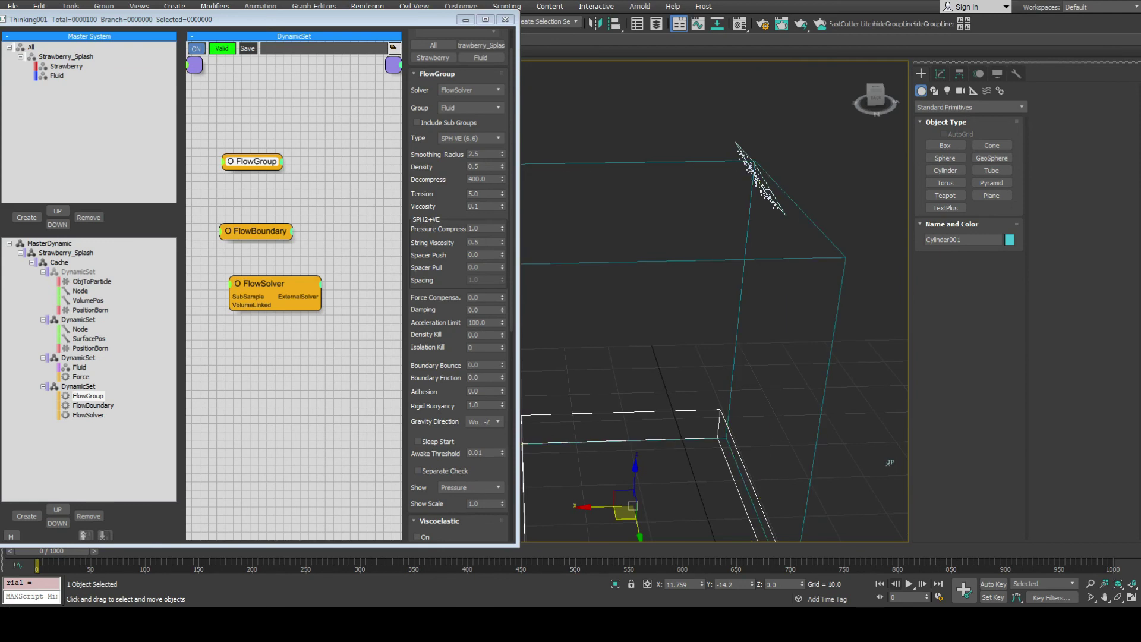
pyautogui.click(78, 319)
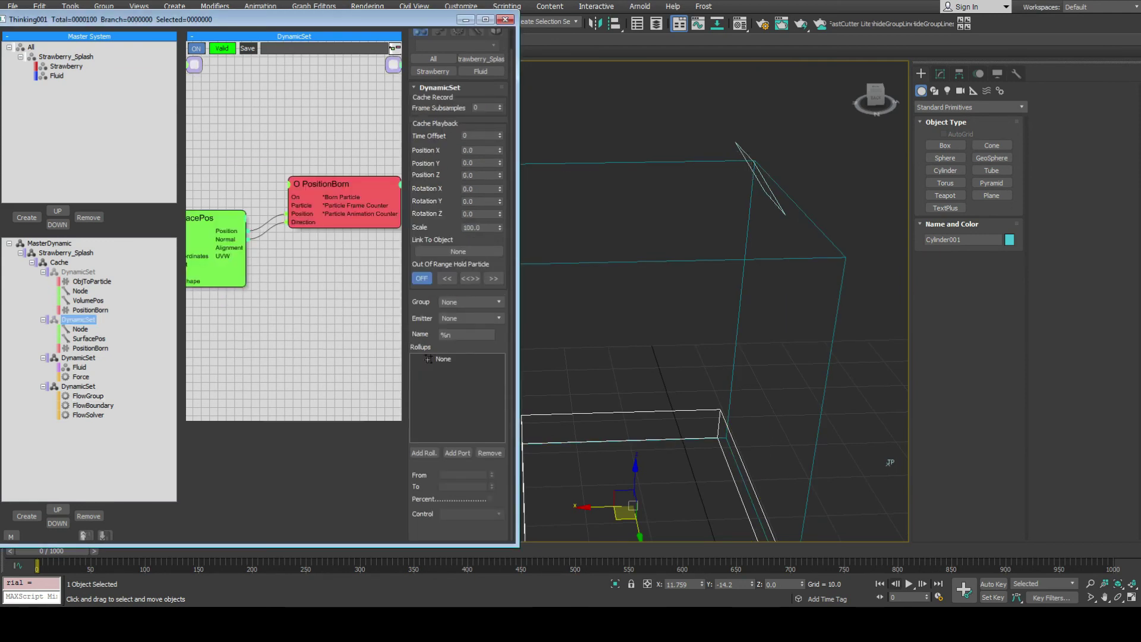
pyautogui.click(741, 143)
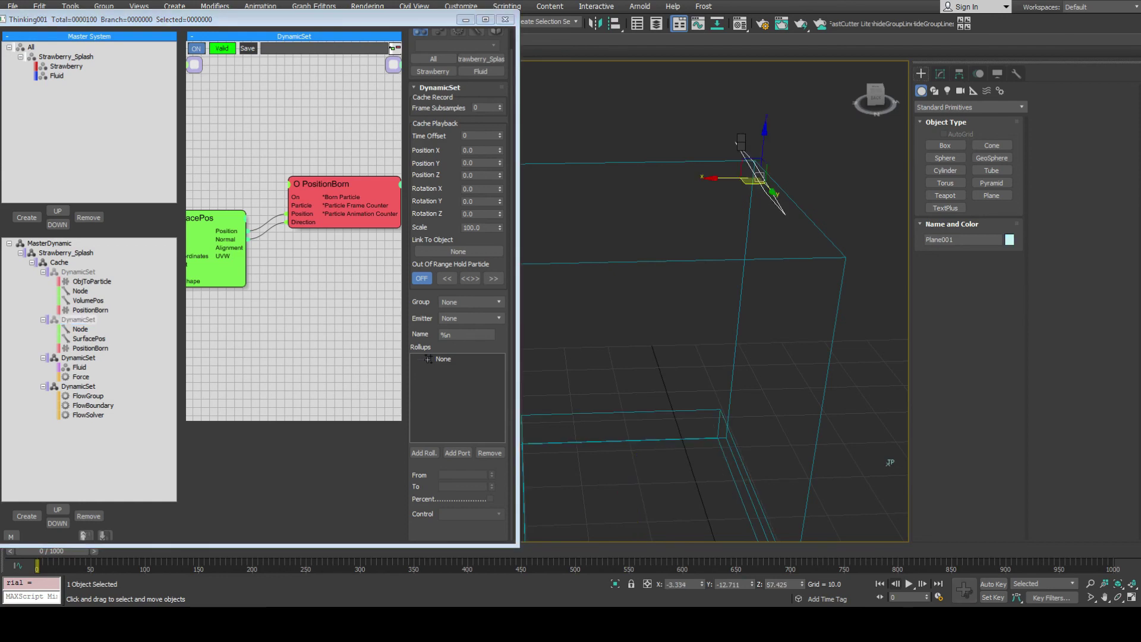
pyautogui.press('Delete')
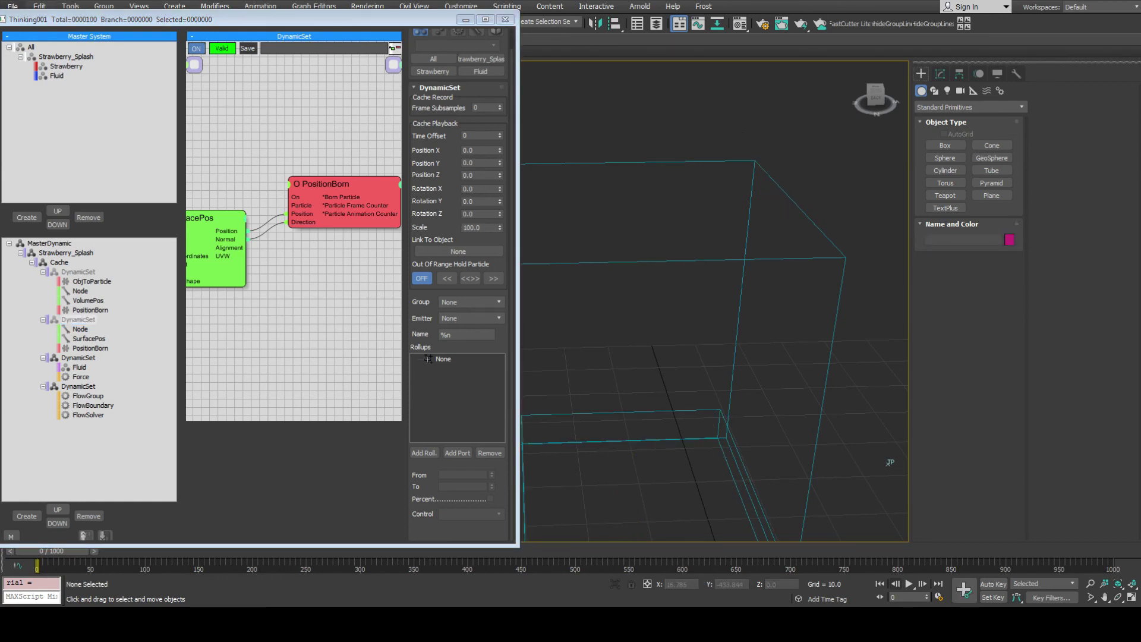
# Save the scene with Save As in the Flowsolver_Tutorial Max folder.
pyautogui.click(13, 6)
pyautogui.click(29, 112)
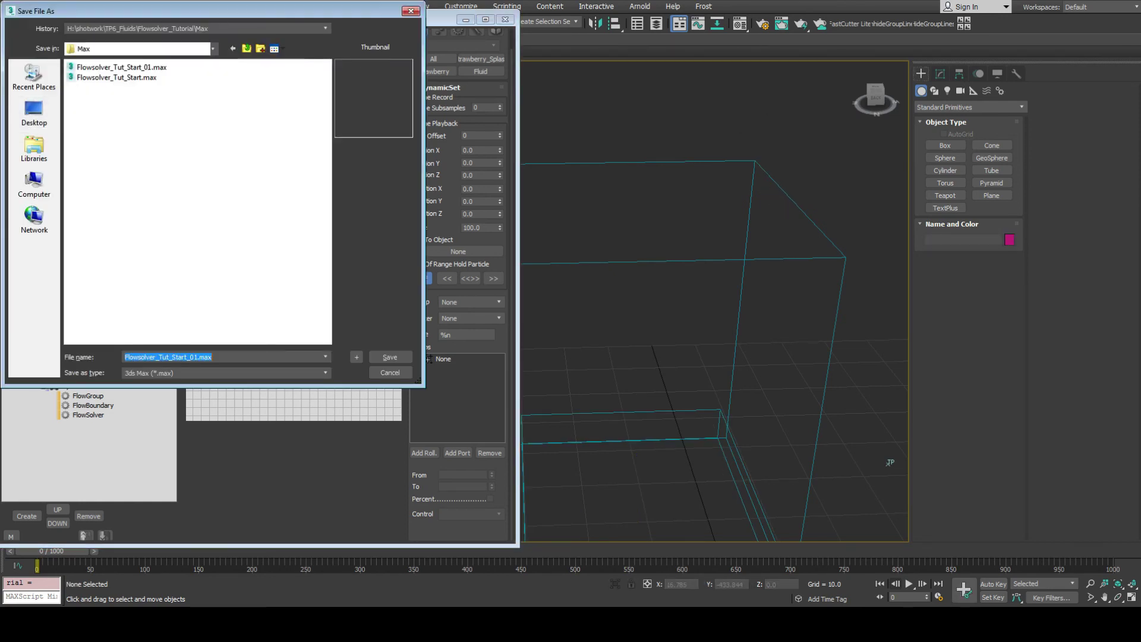
pyautogui.click(195, 356)
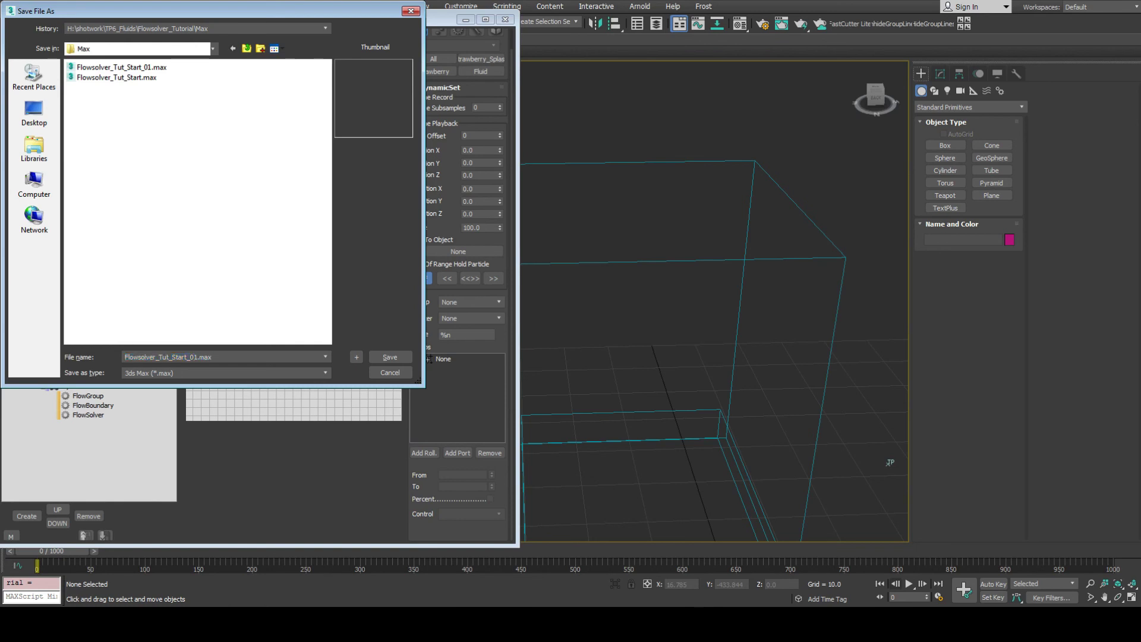
pyautogui.press('Return')
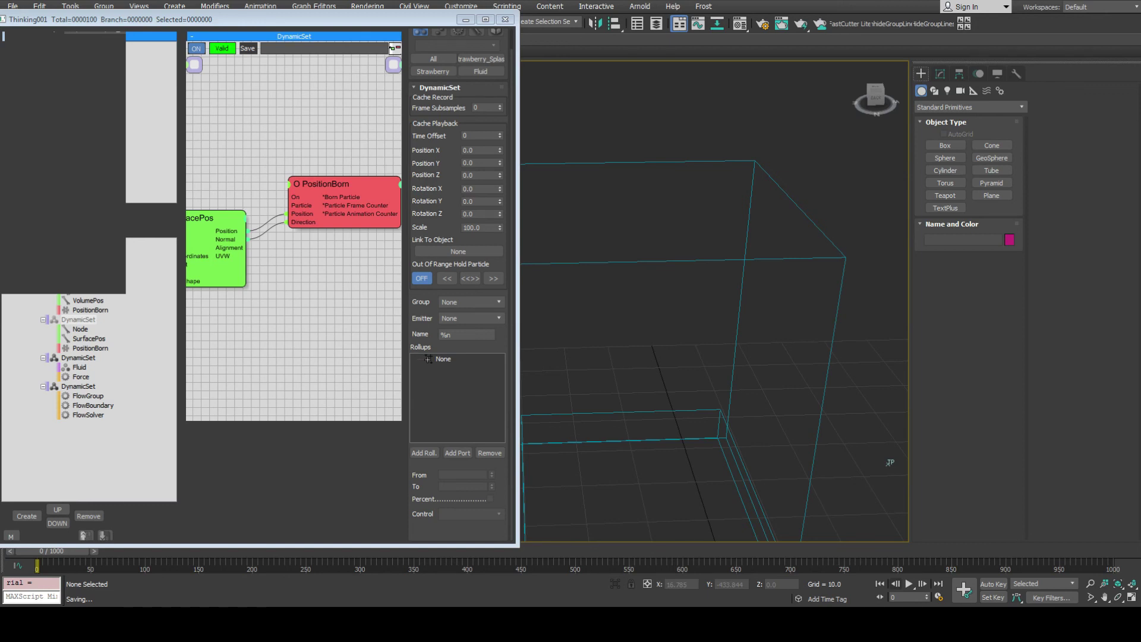
# Turn on the DynamicSet with ObjToParticle and VolumePos, and view the strawberry and fluid volume from a low angle.
pyautogui.scroll(-5, 889, 462)
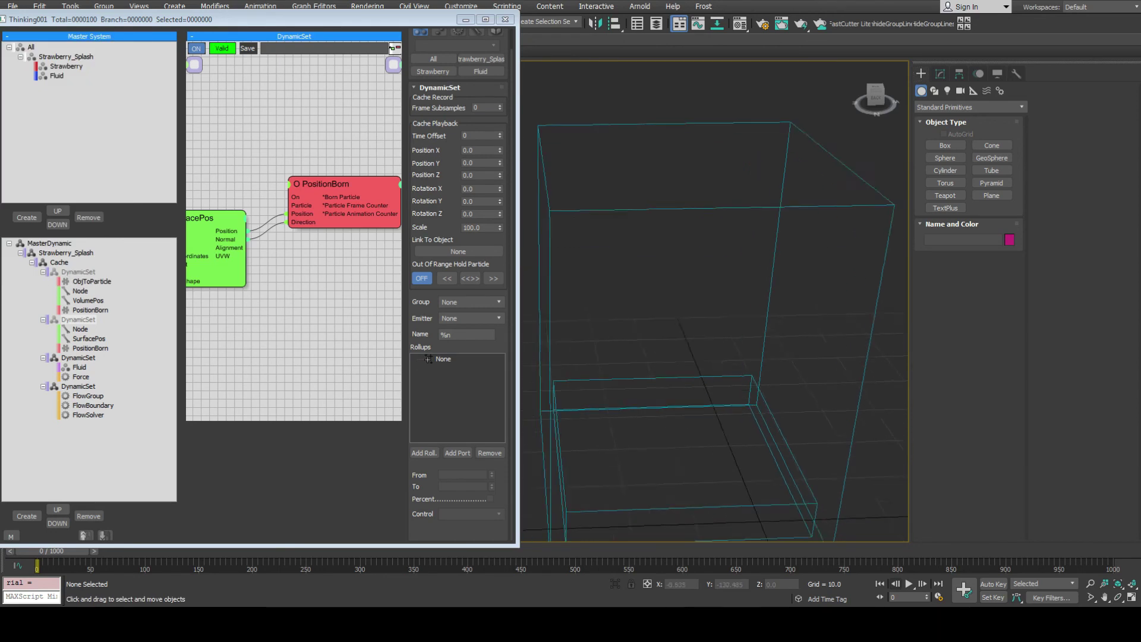
pyautogui.moveTo(563, 292); pyautogui.dragTo(529, 295, button='middle')
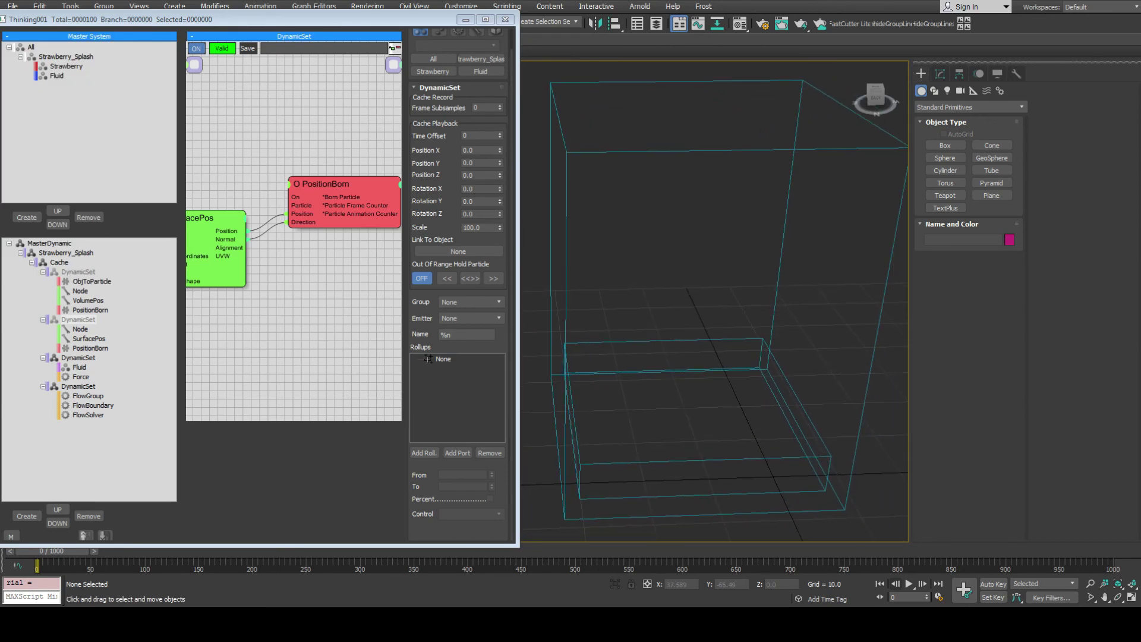
pyautogui.rightClick(78, 271)
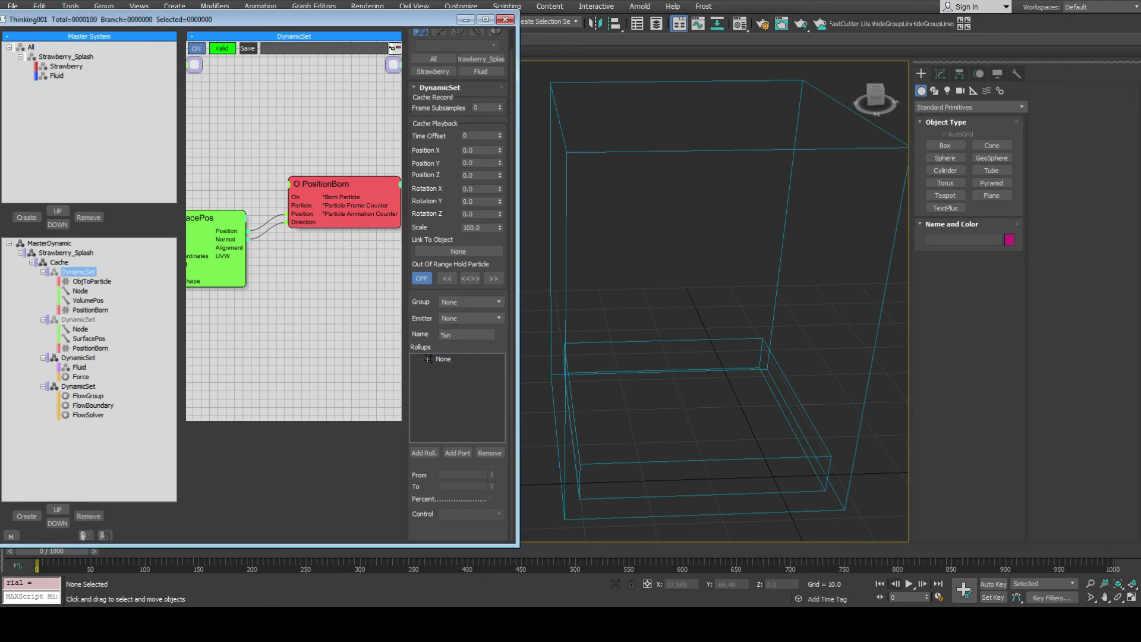
pyautogui.moveTo(703, 380); pyautogui.dragTo(667, 312, button='middle')
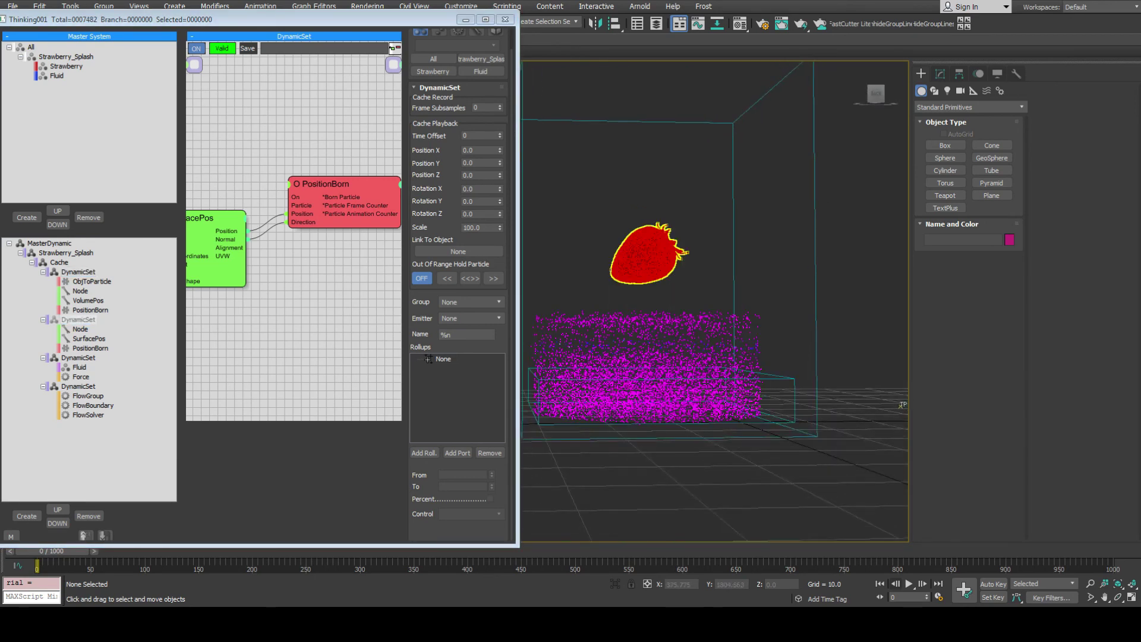
# Check the VolumePos set's PositionBorn settings and return to the FlowGroup settings.
pyautogui.click(87, 396)
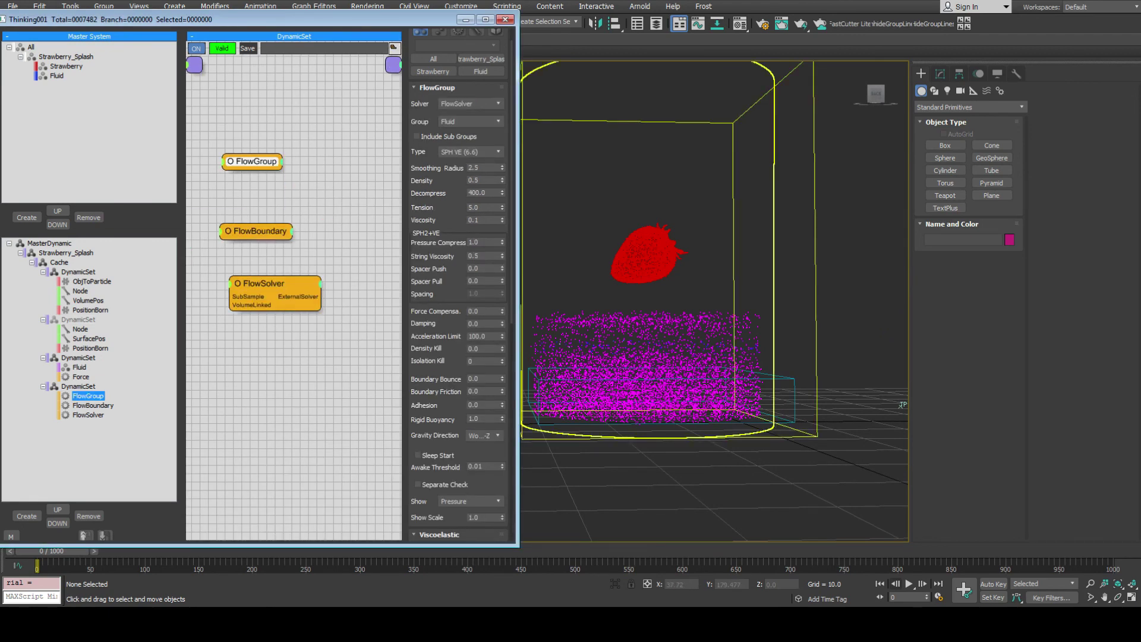
pyautogui.click(90, 309)
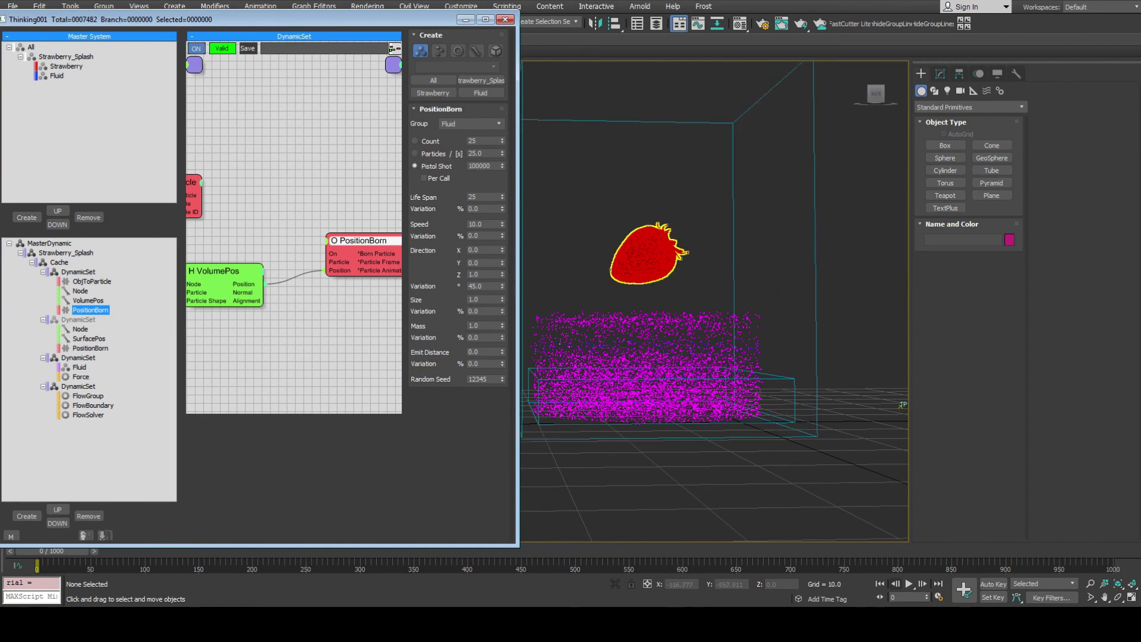
pyautogui.click(87, 396)
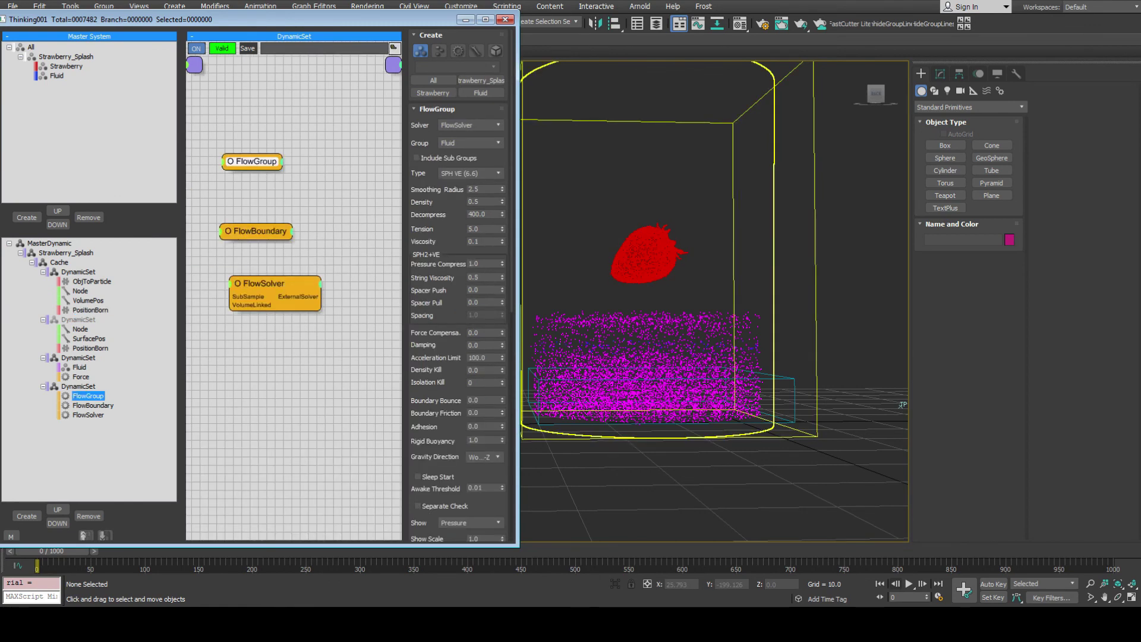
# Compare FlowGroup Smoothing Radius values of 1, 2, 1.5 and 1.1 on the fluid particles, and set it to 1.2.
pyautogui.doubleClick(476, 189)
pyautogui.write('1')
pyautogui.press('Return')
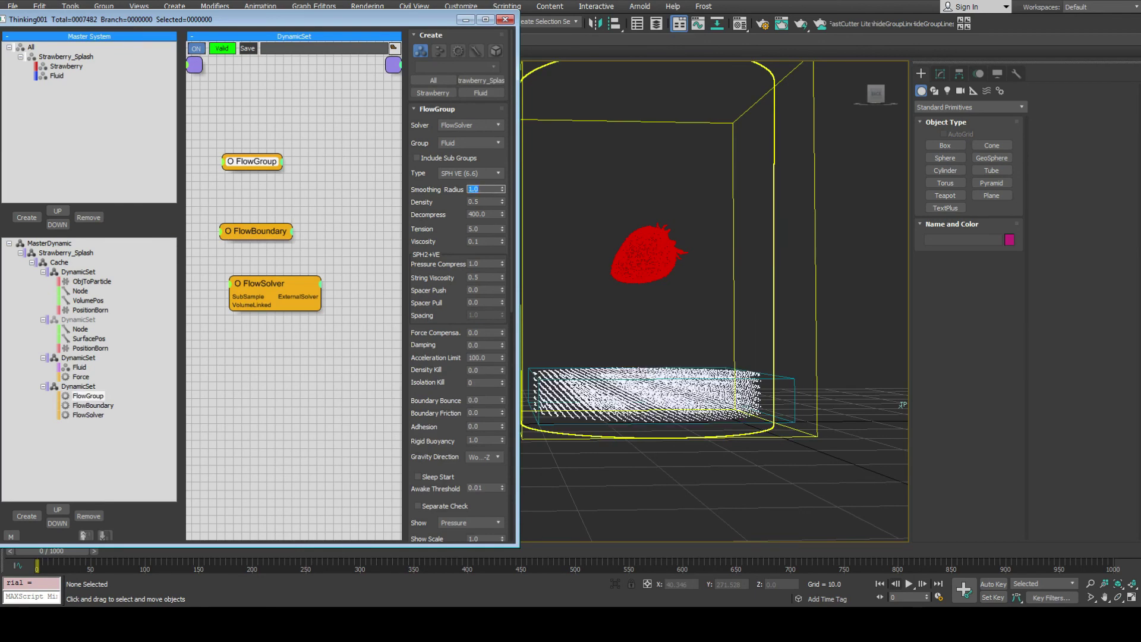
pyautogui.write('1.5')
pyautogui.press('Return')
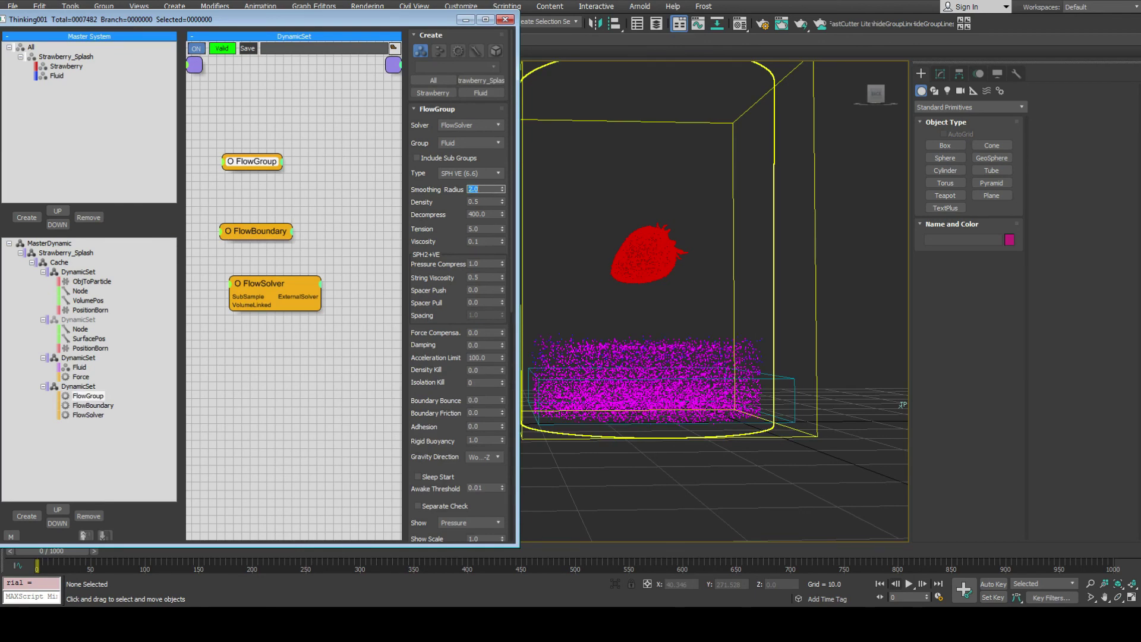
pyautogui.write('1')
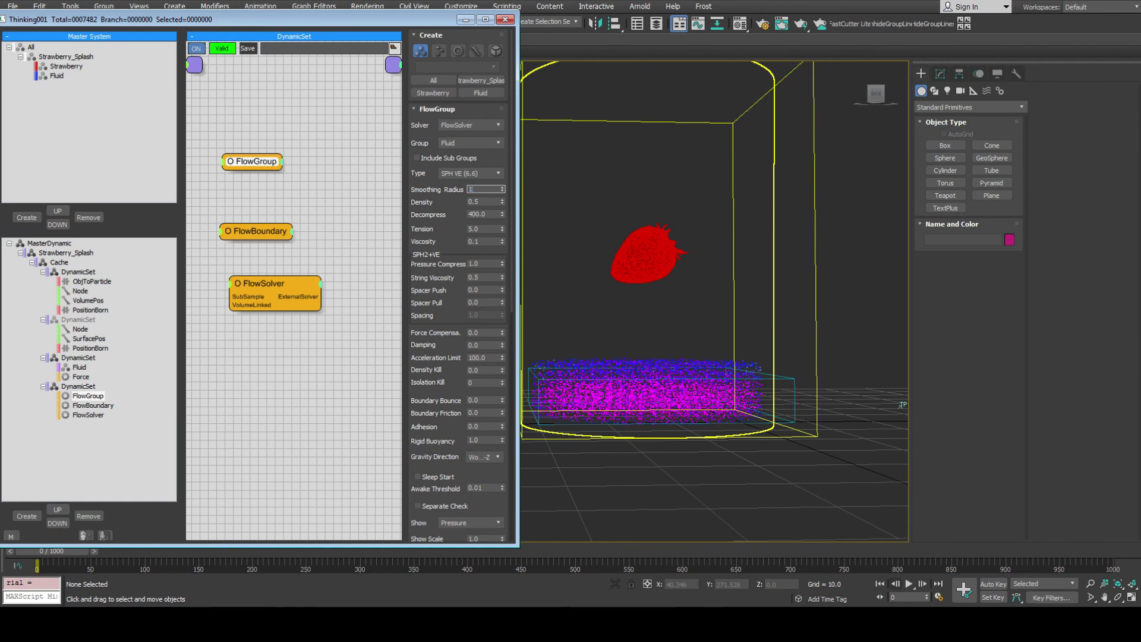
pyautogui.press('Return')
pyautogui.write('1.1')
pyautogui.press('Return')
pyautogui.write('1.2')
pyautogui.press('Return')
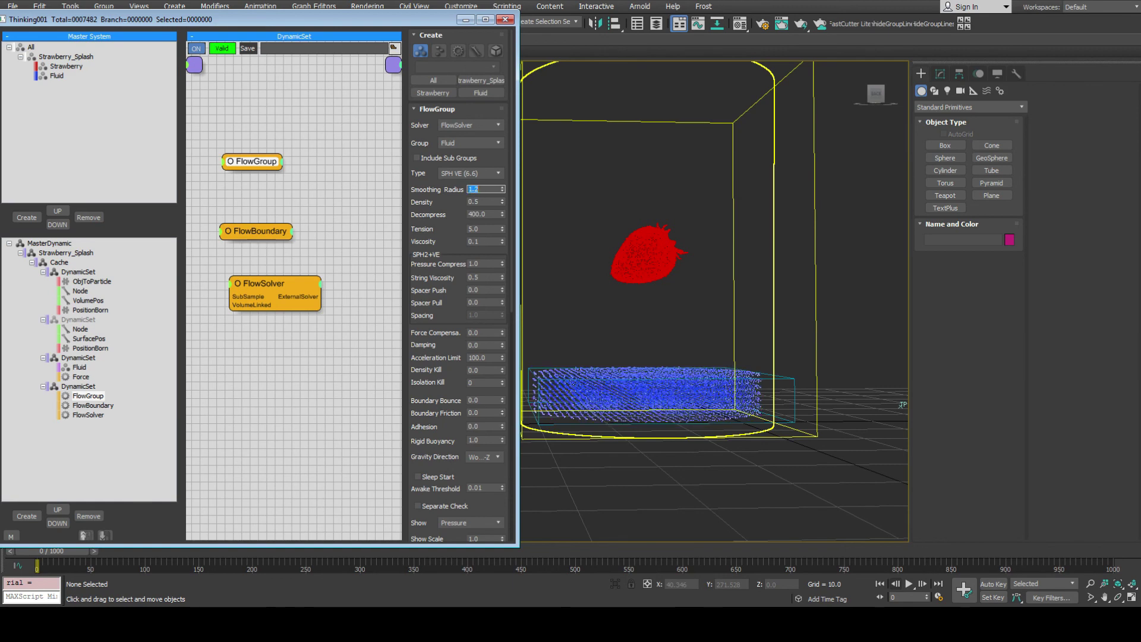
# Play the simulation from a closer, higher angle on the fluid volume and return to the start frame.
pyautogui.keyDown('alt'); pyautogui.moveTo(649, 255); pyautogui.dragTo(671, 297, button='middle'); pyautogui.keyUp('alt')
pyautogui.keyDown('alt'); pyautogui.moveTo(902, 392); pyautogui.dragTo(881, 378, button='middle'); pyautogui.keyUp('alt')
pyautogui.moveTo(691, 386); pyautogui.dragTo(649, 379, button='middle')
pyautogui.scroll(3, 685, 390)
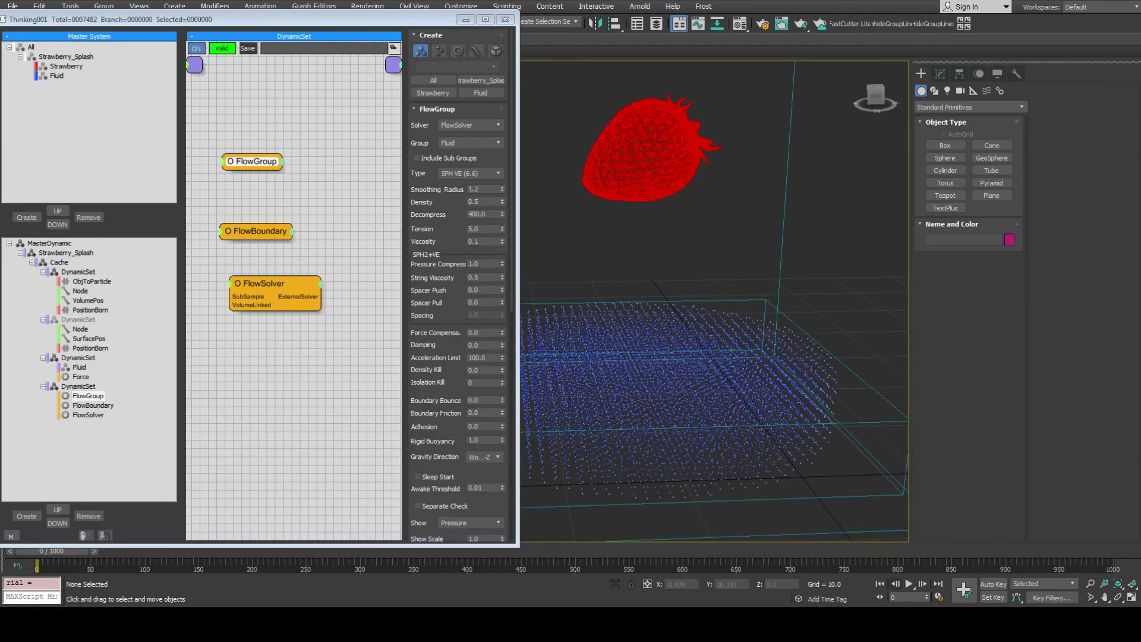
pyautogui.press('/')
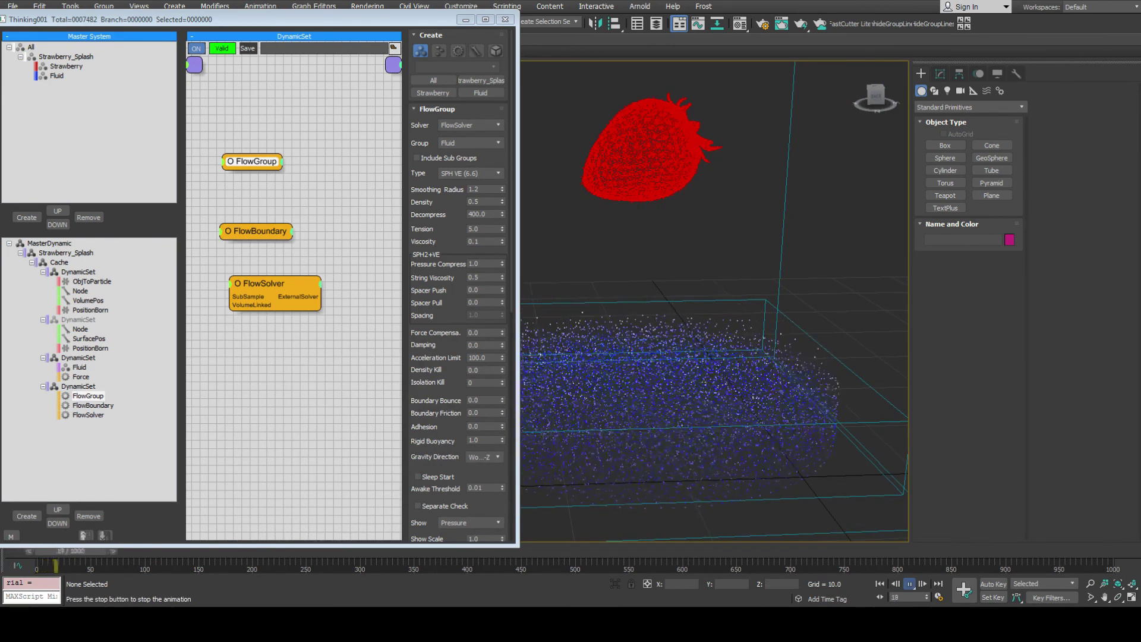
pyautogui.press('/')
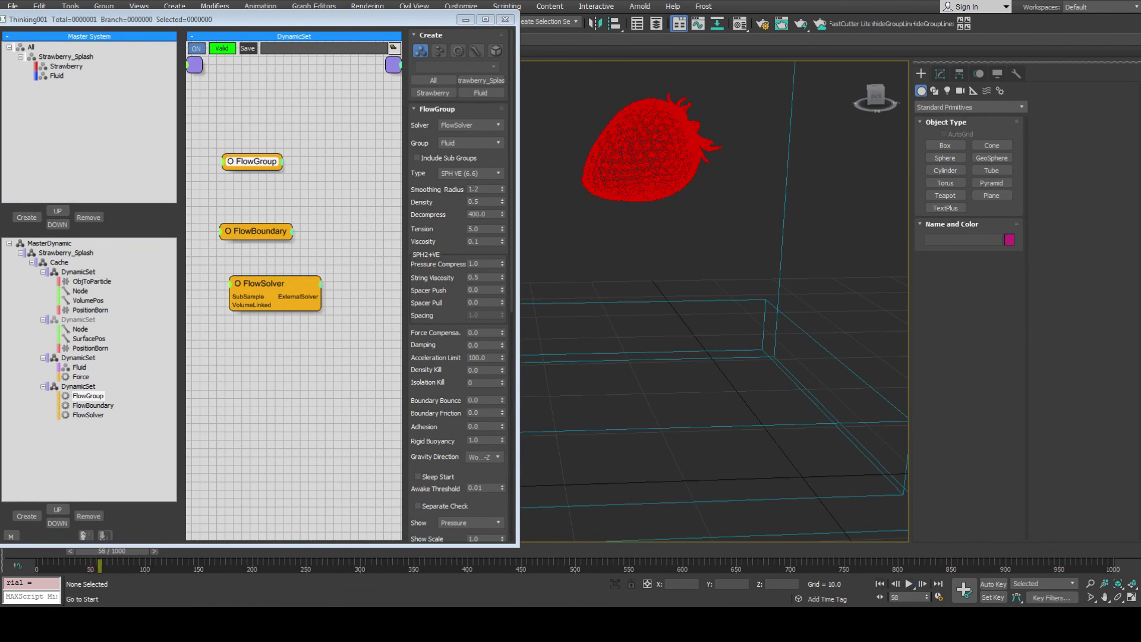
pyautogui.press('Home')
# Set the VolumePos set's PositionBorn Life Span to 500000, direction Variation to 0 and Mass to 0.02.
pyautogui.click(90, 310)
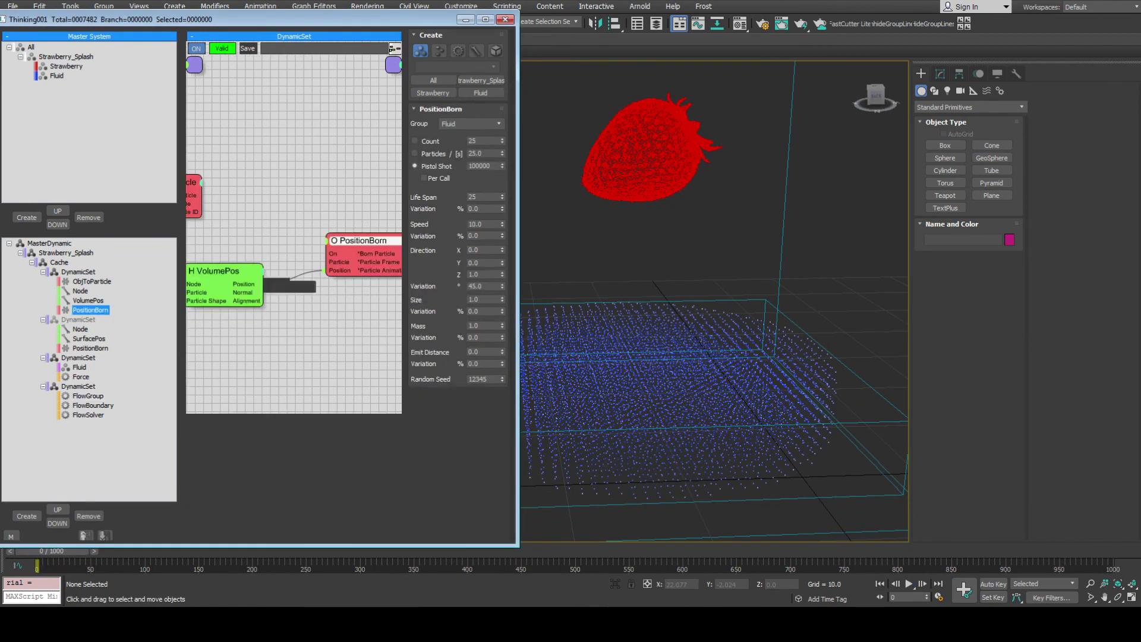
pyautogui.doubleClick(479, 197)
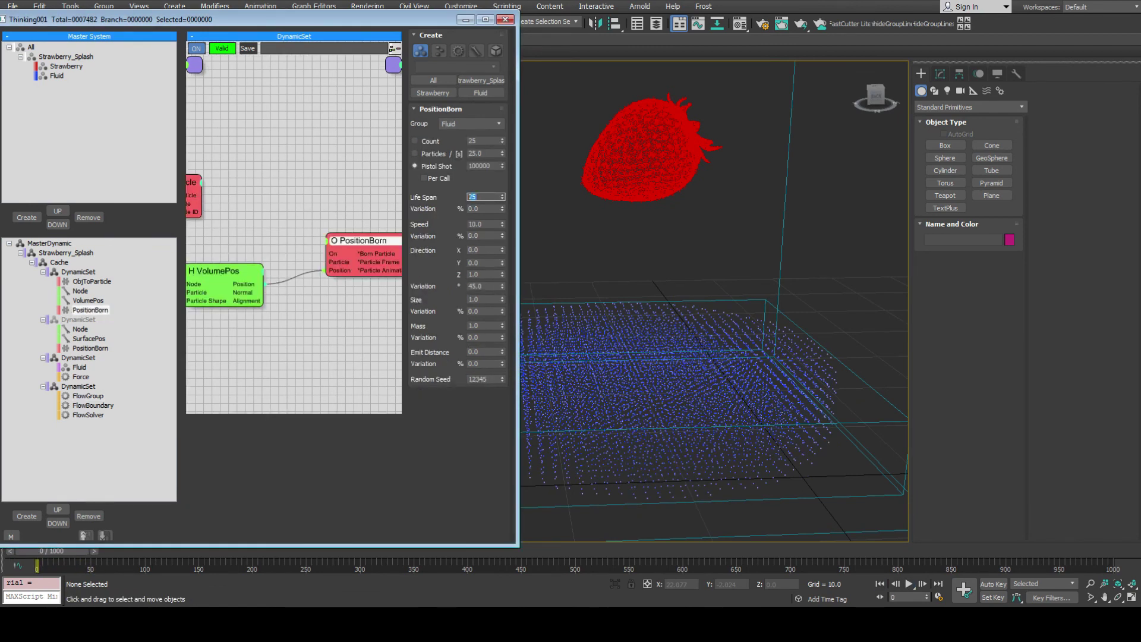
pyautogui.write('500000')
pyautogui.press('Return')
pyautogui.rightClick(501, 286)
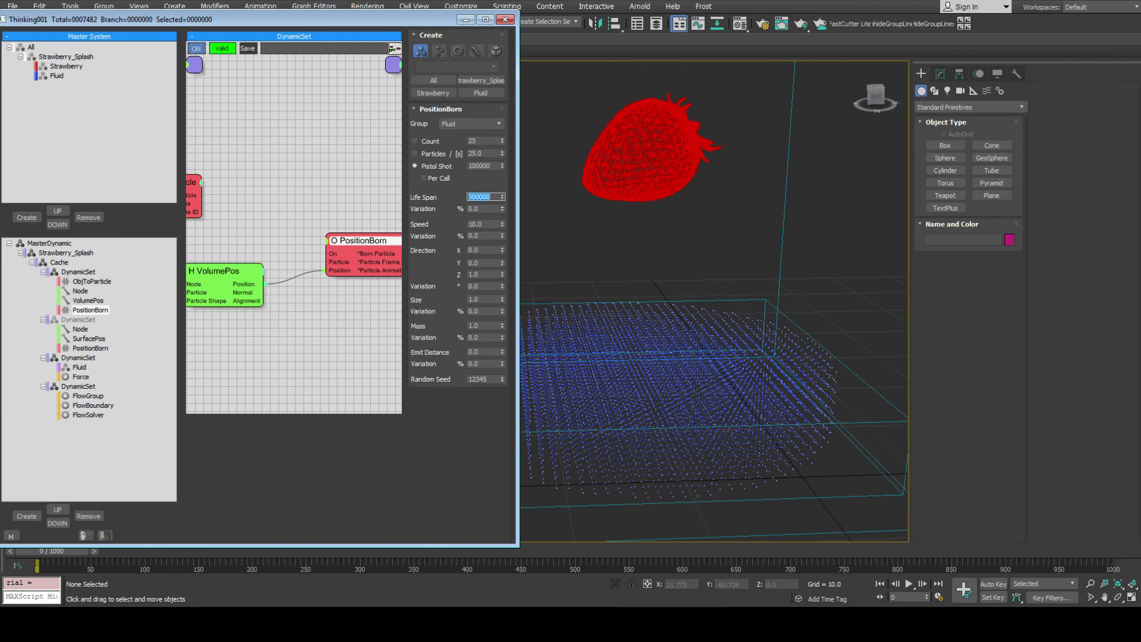
pyautogui.doubleClick(478, 325)
pyautogui.write('0.02')
pyautogui.press('Return')
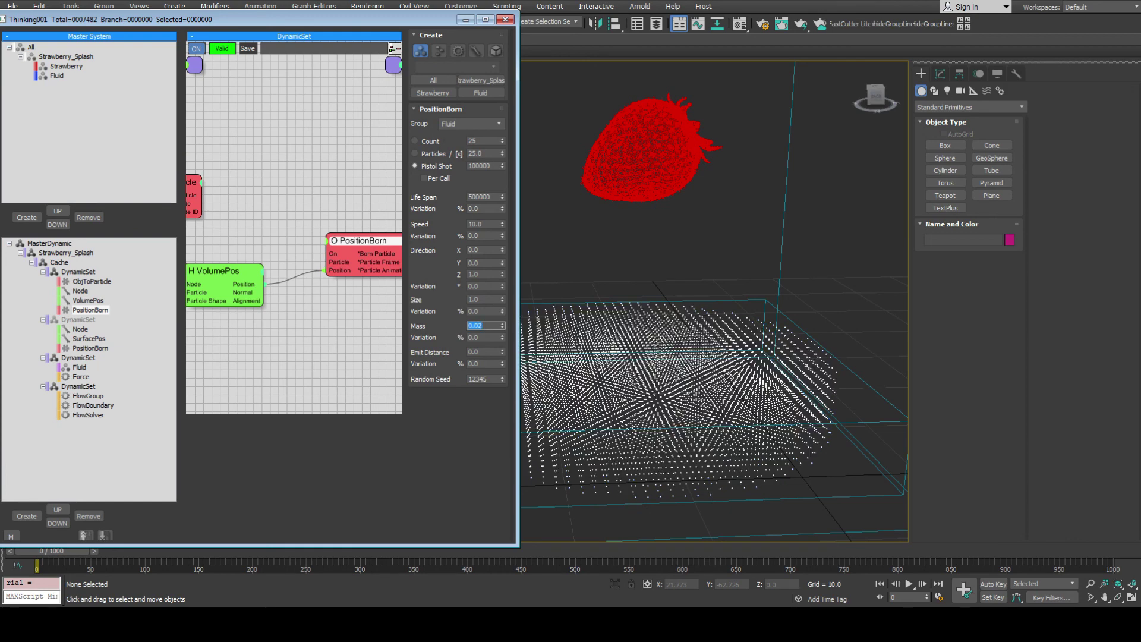
# Try larger FlowGroup Smoothing Radius values up to 4 on the fluid particles.
pyautogui.click(88, 395)
pyautogui.doubleClick(478, 188)
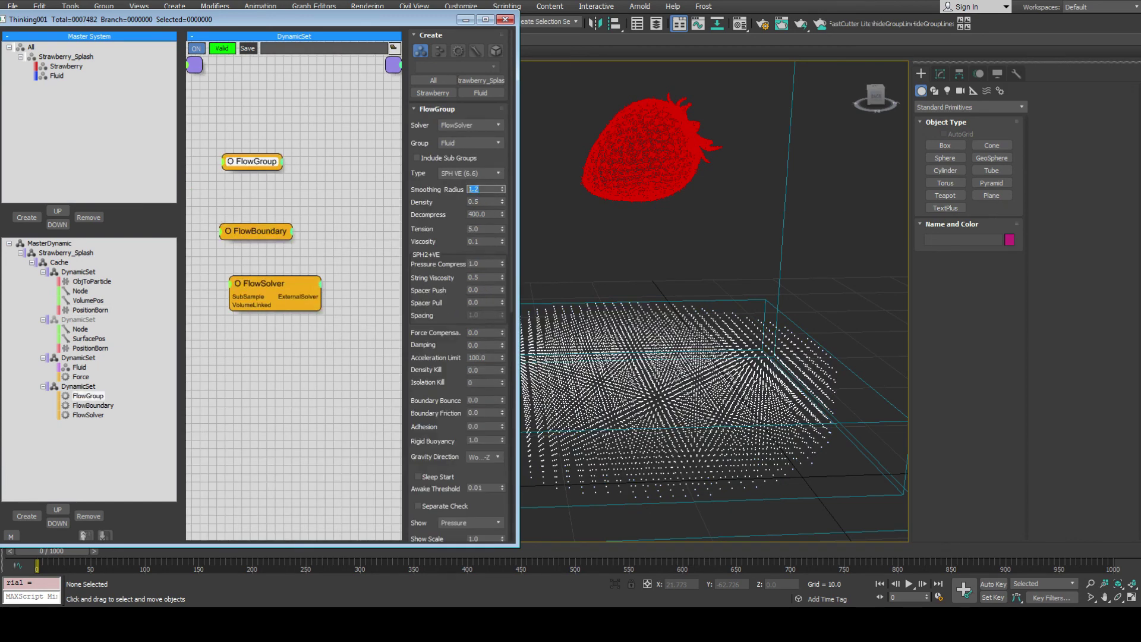
pyautogui.write('2')
pyautogui.press('Return')
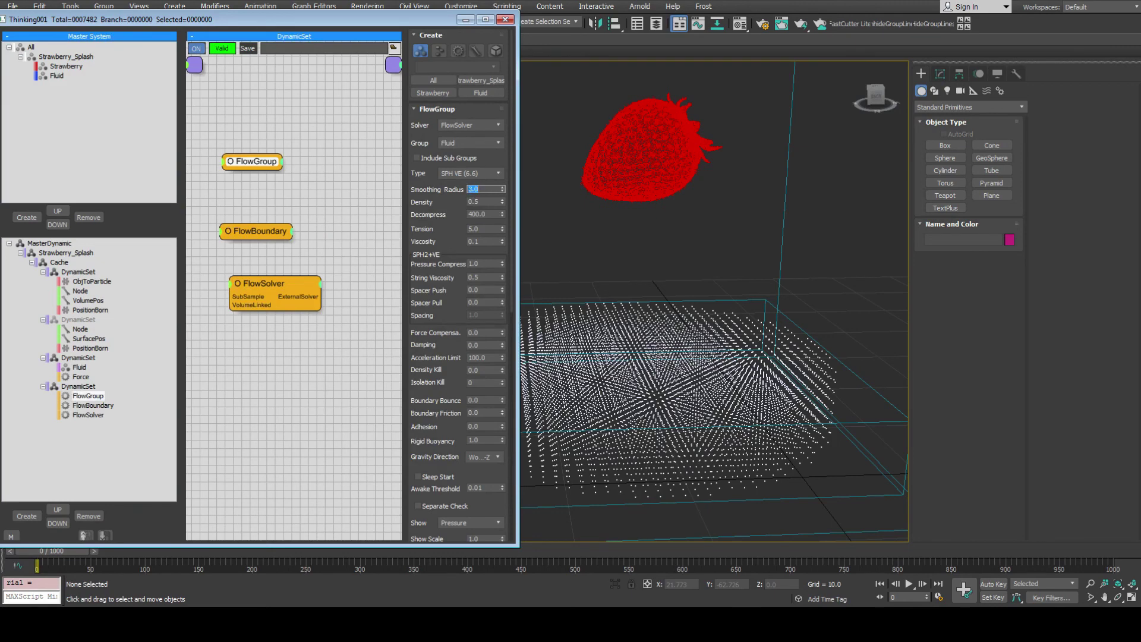
pyautogui.write('4')
pyautogui.press('Return')
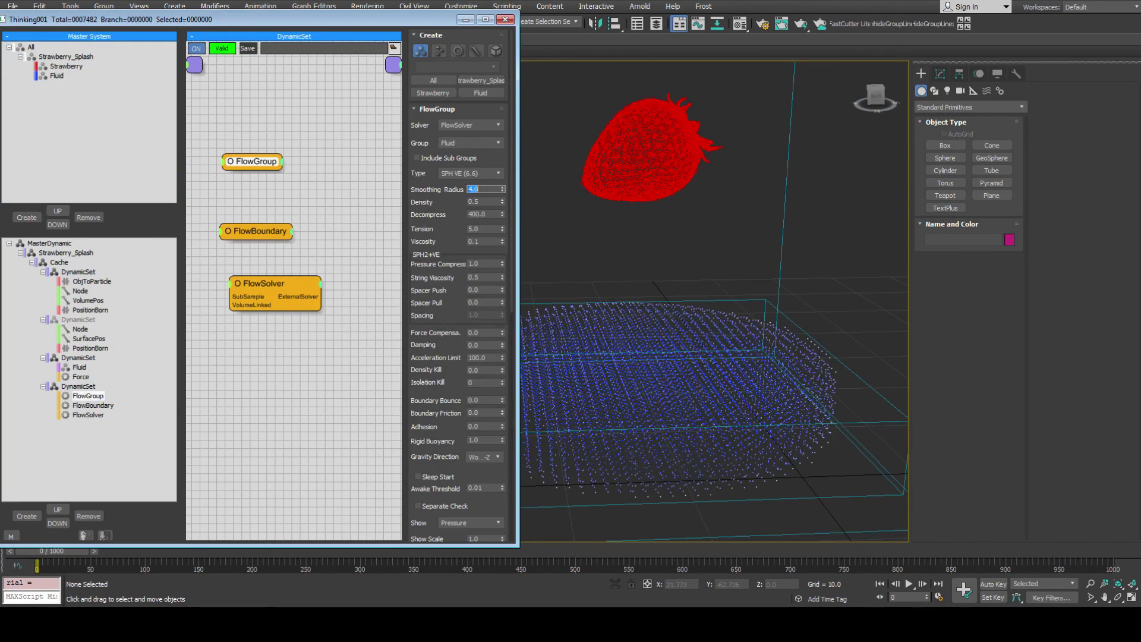
pyautogui.moveTo(654, 154)
pyautogui.mouseDown(button='middle')
pyautogui.moveTo(880, 95)
pyautogui.moveTo(699, 89)
pyautogui.moveTo(645, 151)
pyautogui.moveTo(667, 163)
pyautogui.mouseUp(button='middle')
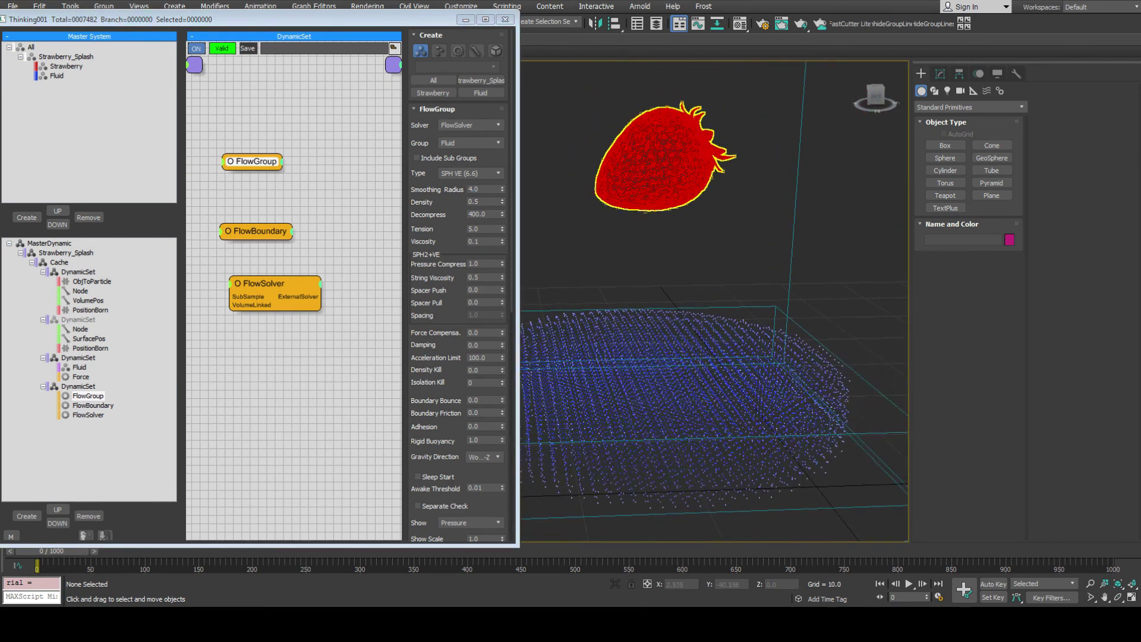
# Compare FlowGroup Smoothing Radius values of 3, 4 and 5 on the fluid particles, and set it to 3.5.
pyautogui.doubleClick(483, 189)
pyautogui.write('3')
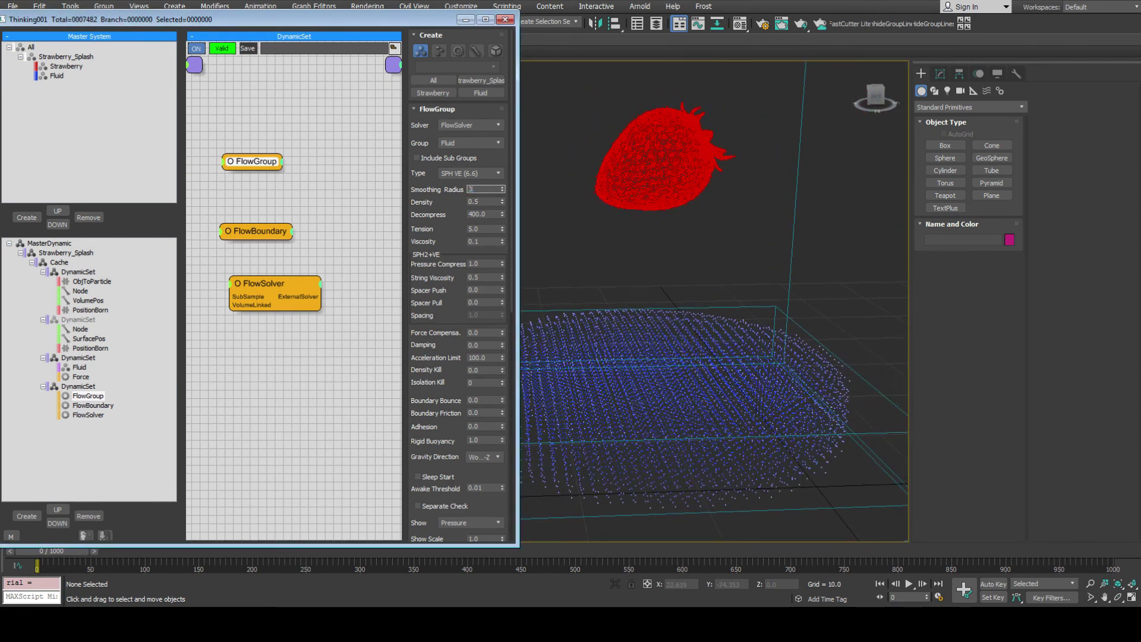
pyautogui.press('Return')
pyautogui.write('4')
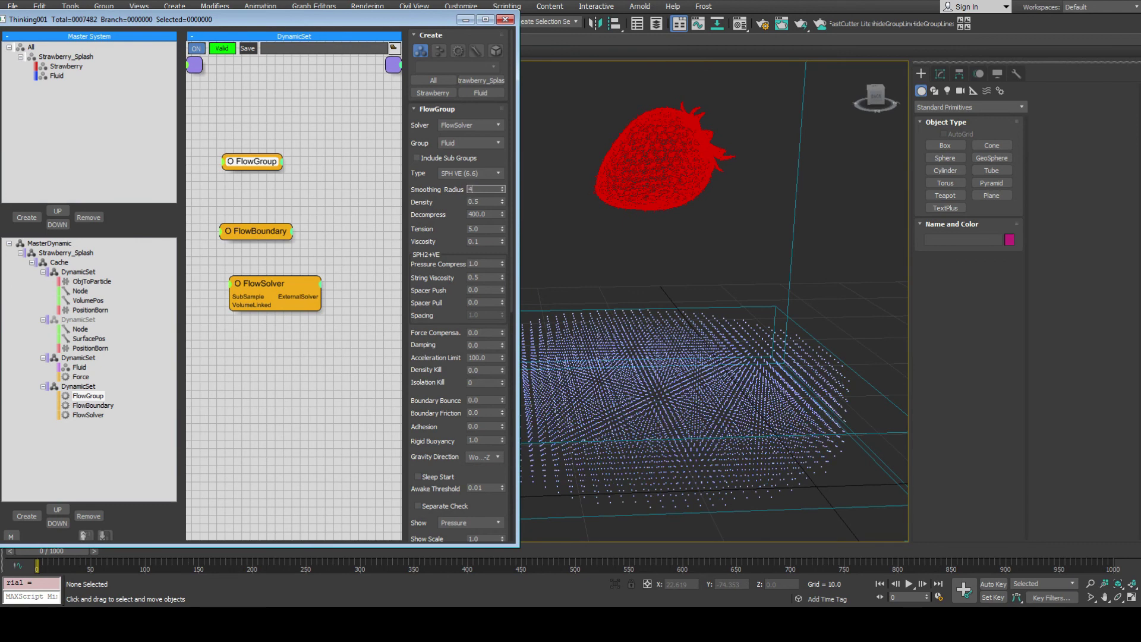
pyautogui.press('Return')
pyautogui.write('5')
pyautogui.press('Return')
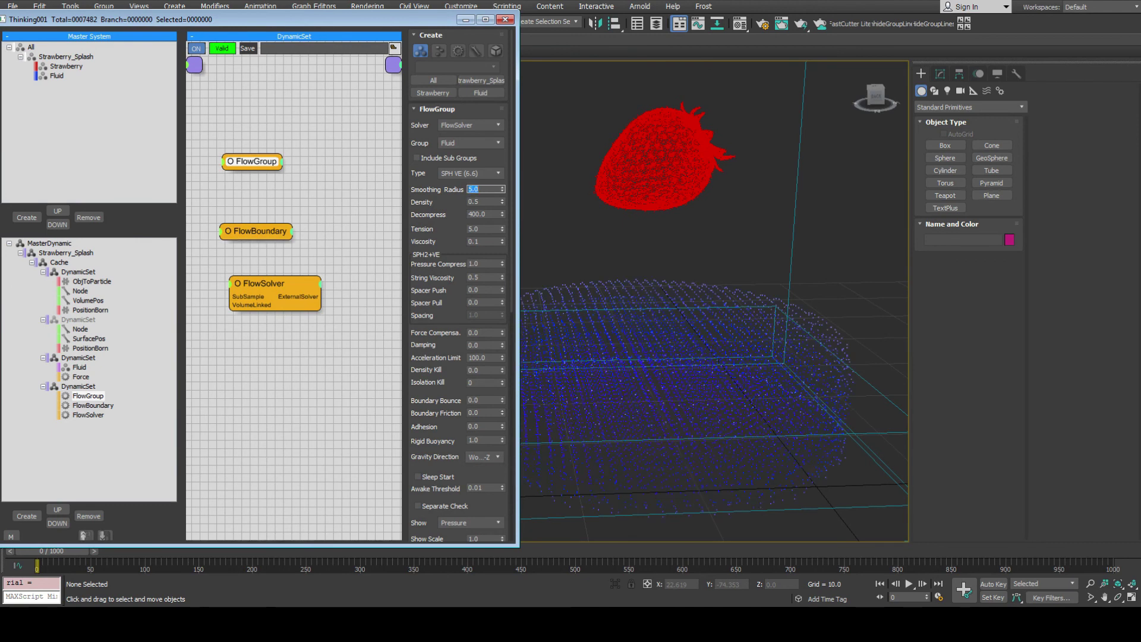
pyautogui.write('3')
pyautogui.press('Return')
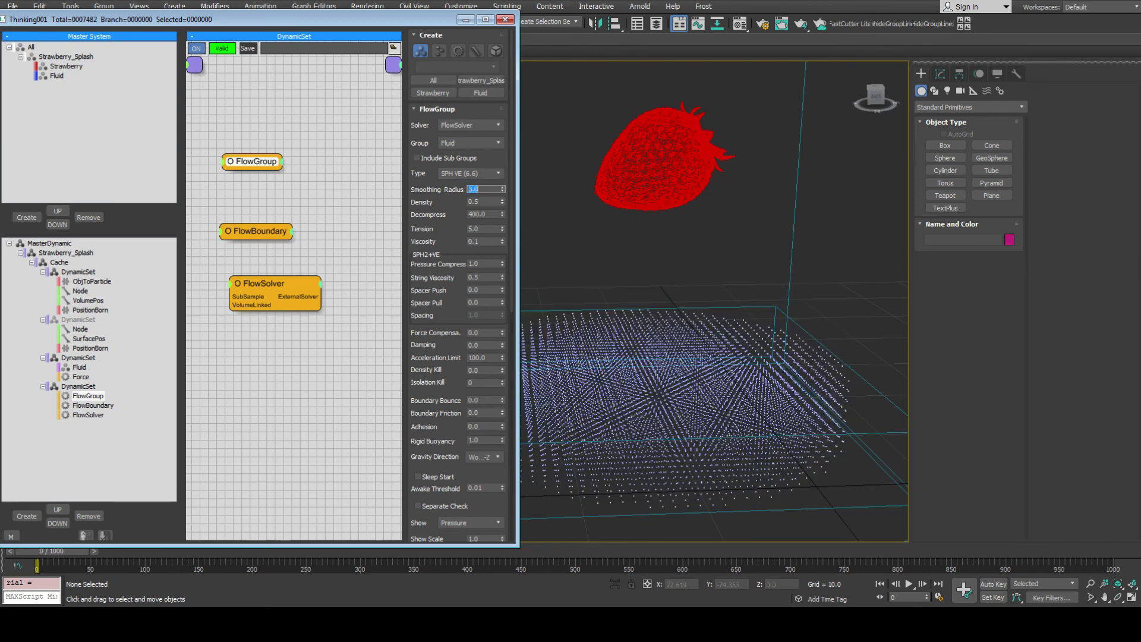
pyautogui.write('3.5')
pyautogui.press('Return')
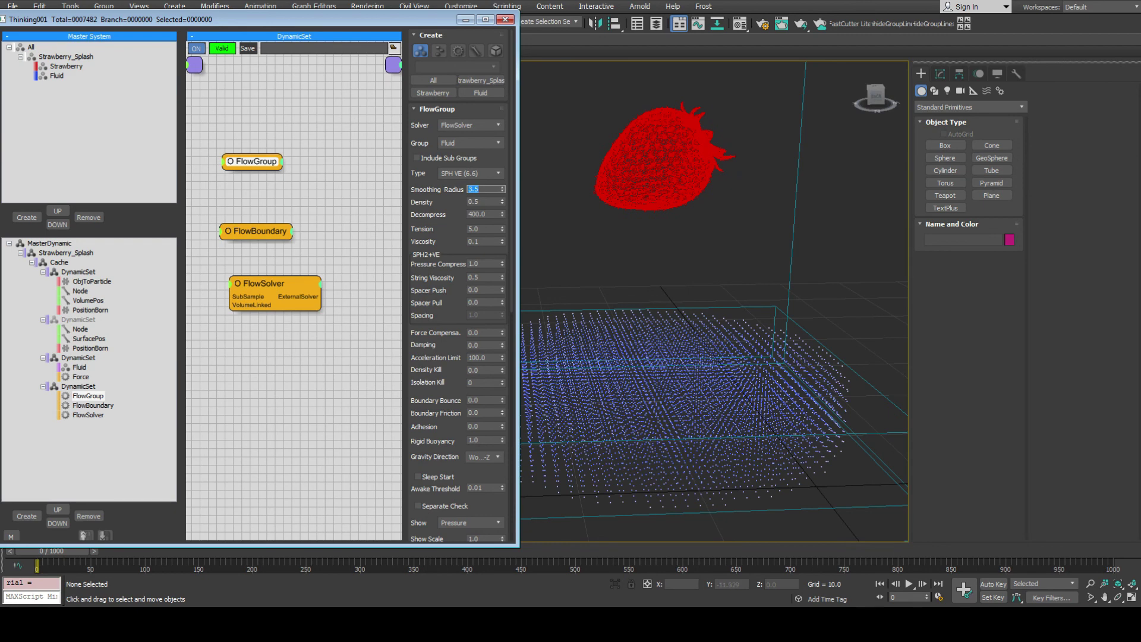
# Play the simulation to about frame 53 and examine the fluid in the front view.
pyautogui.click(908, 583)
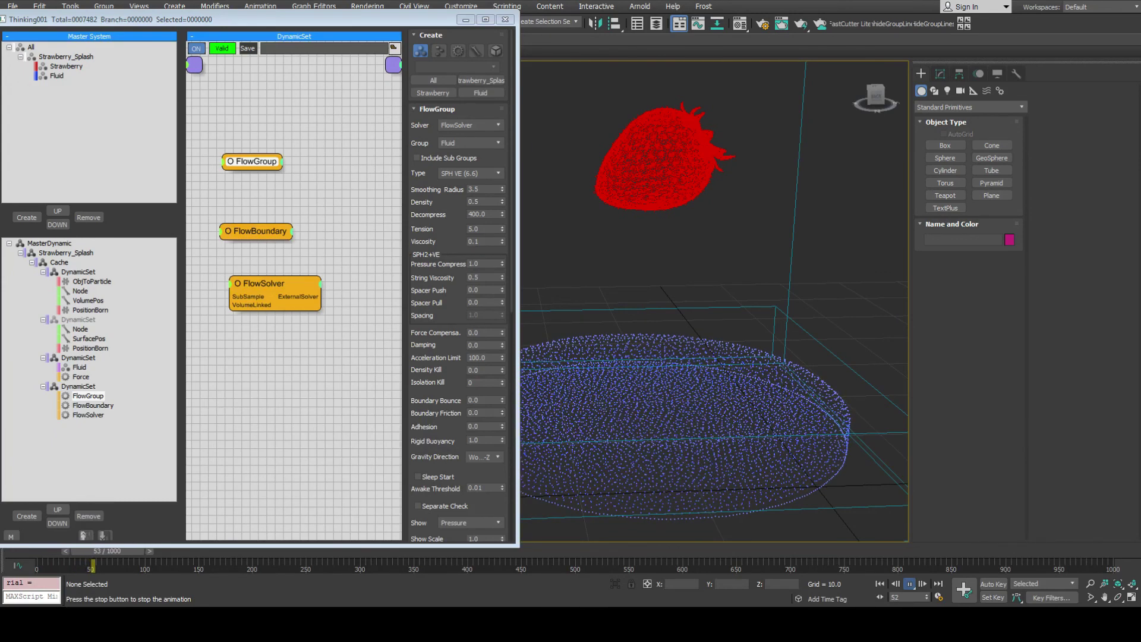
pyautogui.press('/')
pyautogui.press('f')
pyautogui.moveTo(760, 333); pyautogui.dragTo(666, 326, button='middle')
pyautogui.scroll(2, 666, 326)
pyautogui.moveTo(751, 389); pyautogui.dragTo(754, 378, button='middle')
pyautogui.scroll(-2, 753, 377)
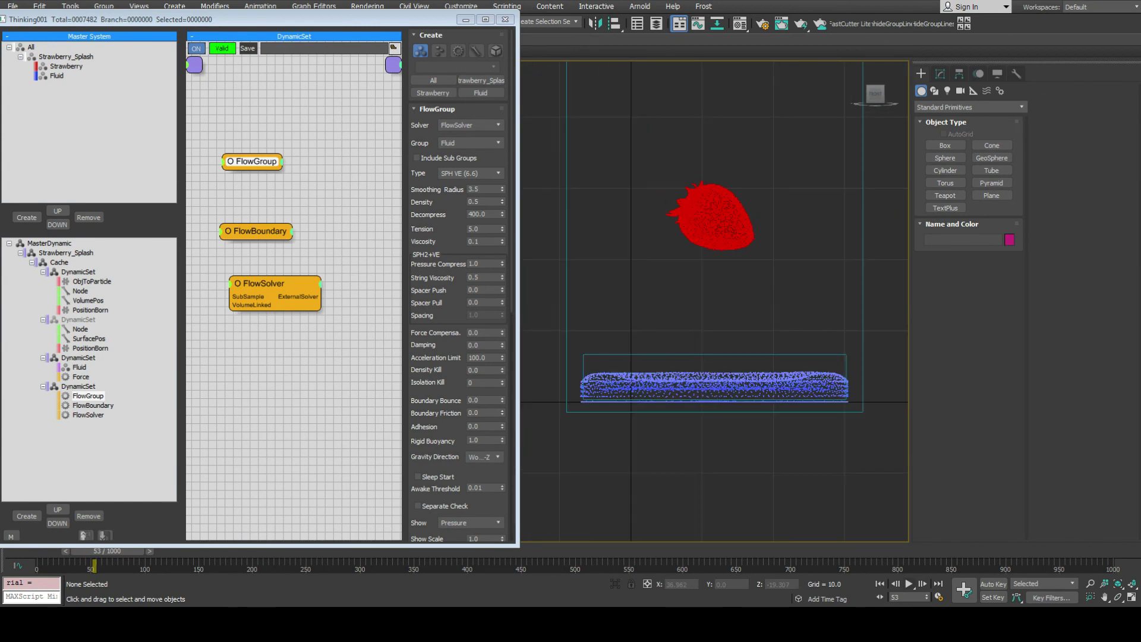
# Continue the simulation to about frame 176, checking the fluid surface up close, and return to the start frame.
pyautogui.press('/')
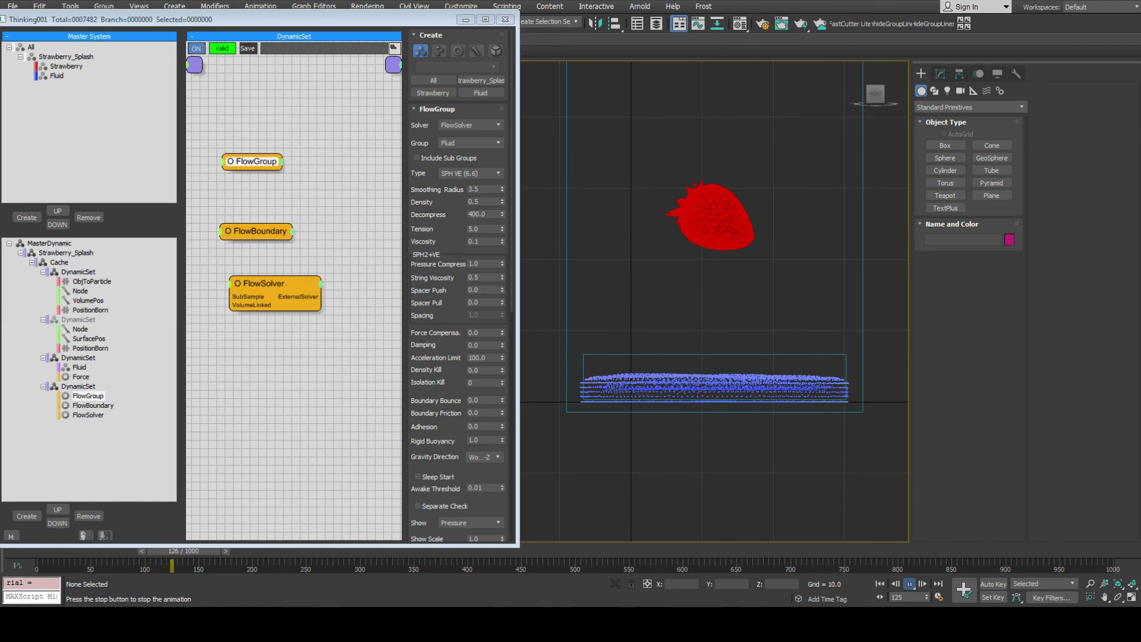
pyautogui.press('/')
pyautogui.scroll(2, 727, 389)
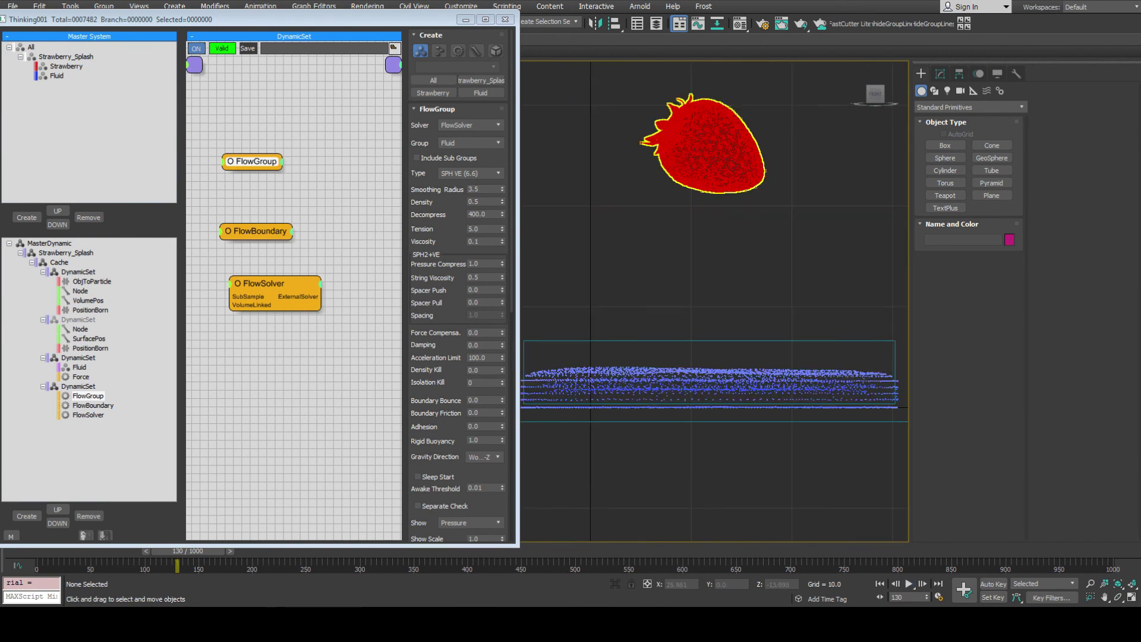
pyautogui.press('/')
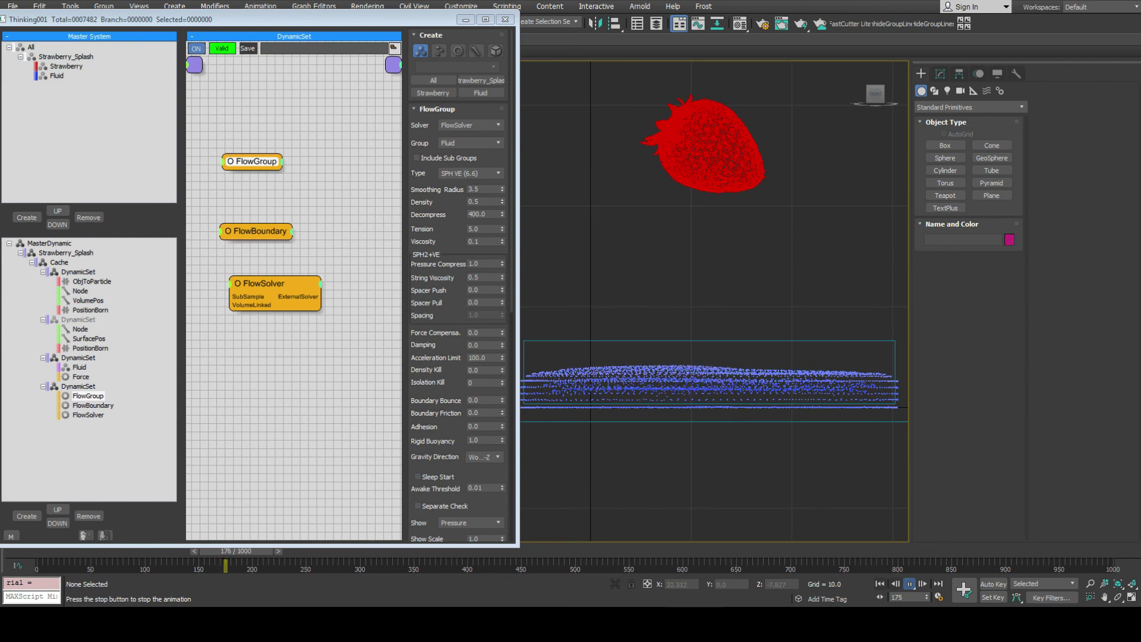
pyautogui.press('/')
pyautogui.press('Home')
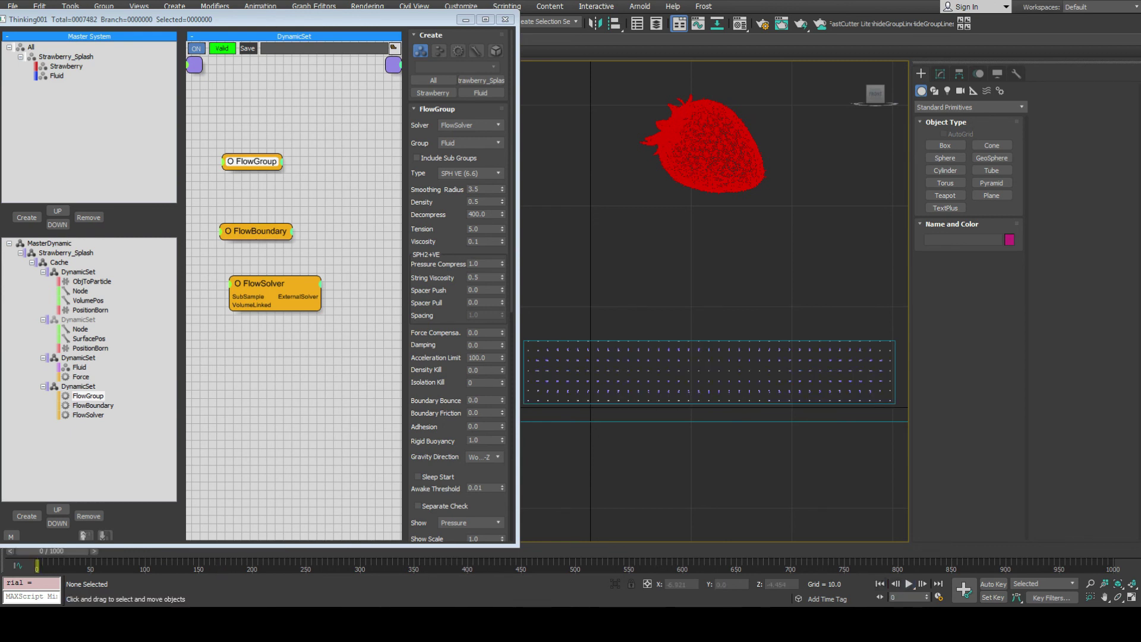
# Try Strength values of -20 and -10 on the fluid's Force operator, and set it to -9.81.
pyautogui.press('/')
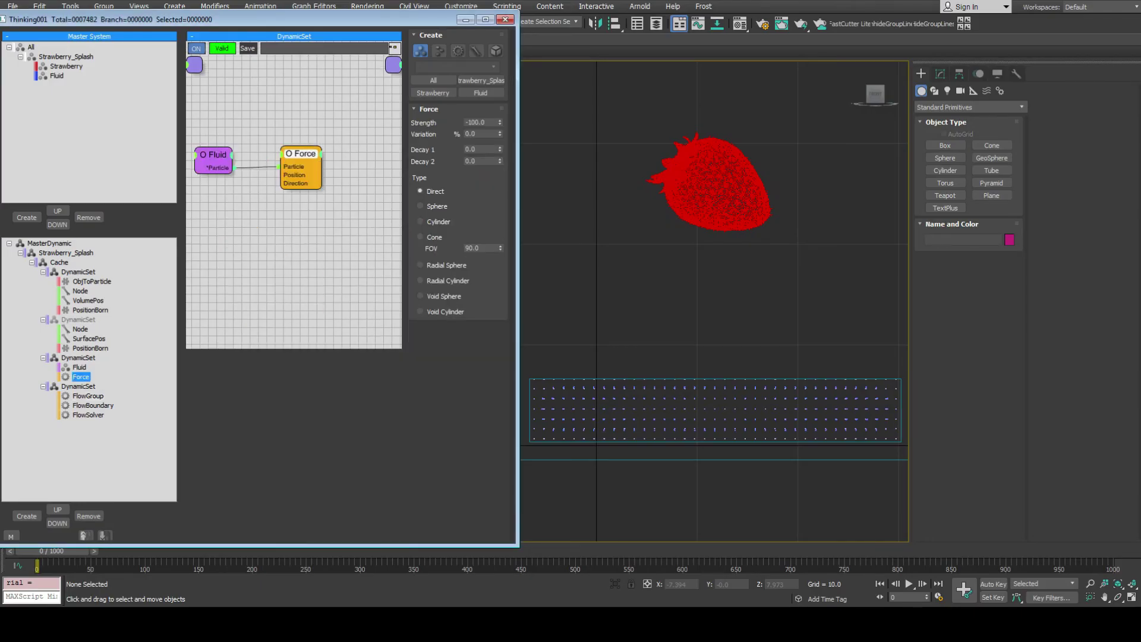
pyautogui.doubleClick(476, 122)
pyautogui.write('-20')
pyautogui.press('Return')
pyautogui.write('-10')
pyautogui.press('Return')
pyautogui.write('-9.8')
pyautogui.press('Return')
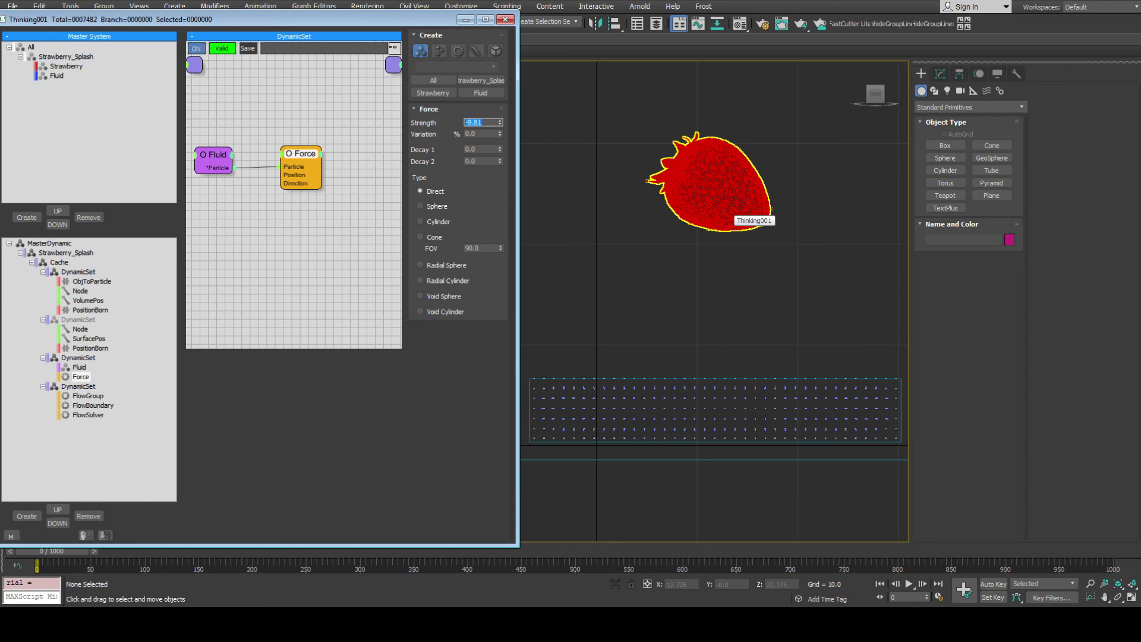
pyautogui.scroll(-4, 686, 294)
pyautogui.scroll(3, 749, 225)
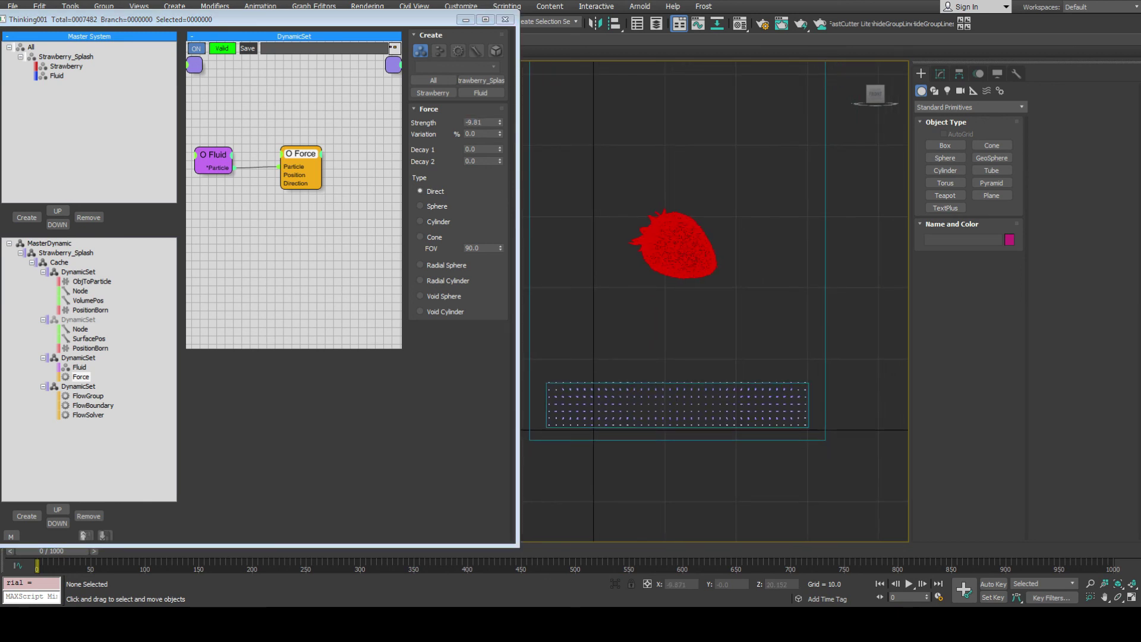
# Check the VolumePos set's PositionBorn settings, play the simulation with the weaker force, and return to the start frame.
pyautogui.click(89, 309)
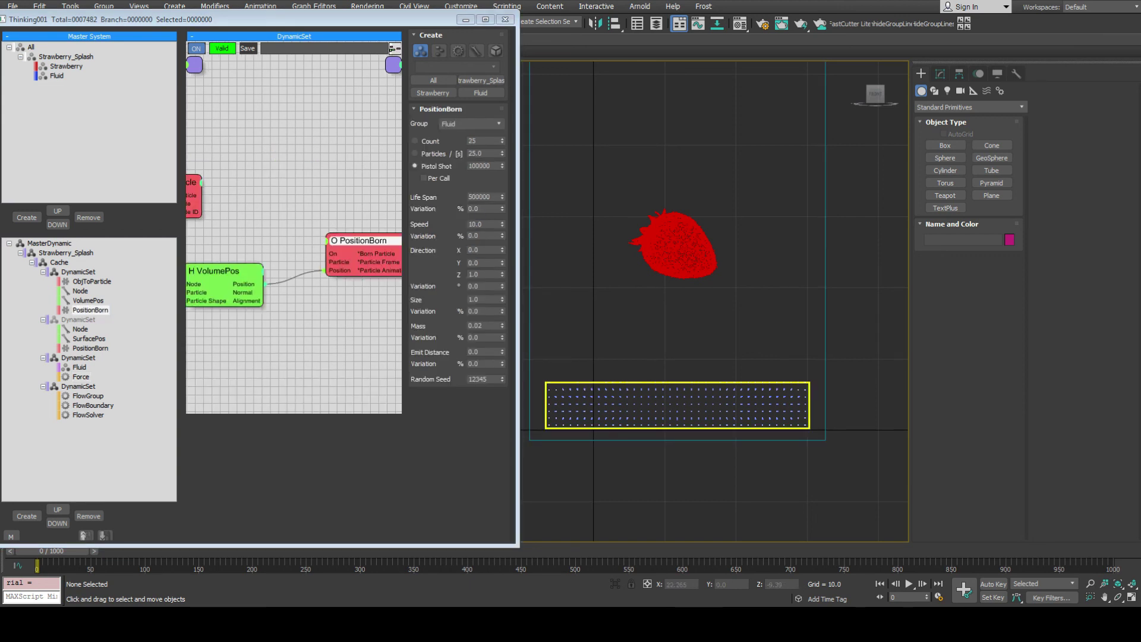
pyautogui.click(909, 584)
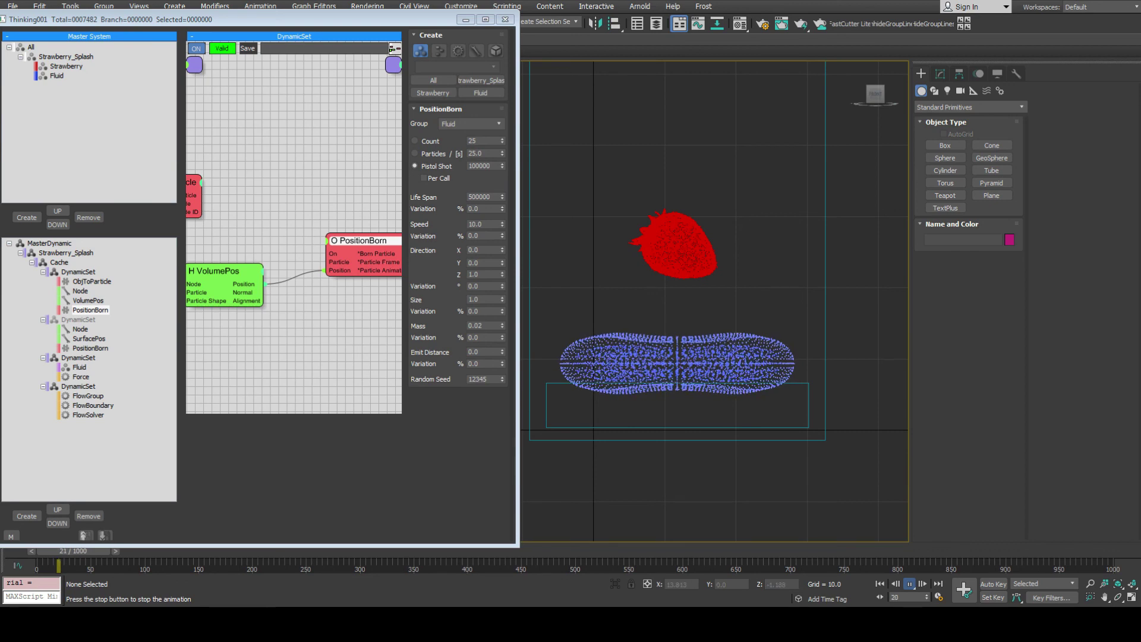
pyautogui.click(909, 583)
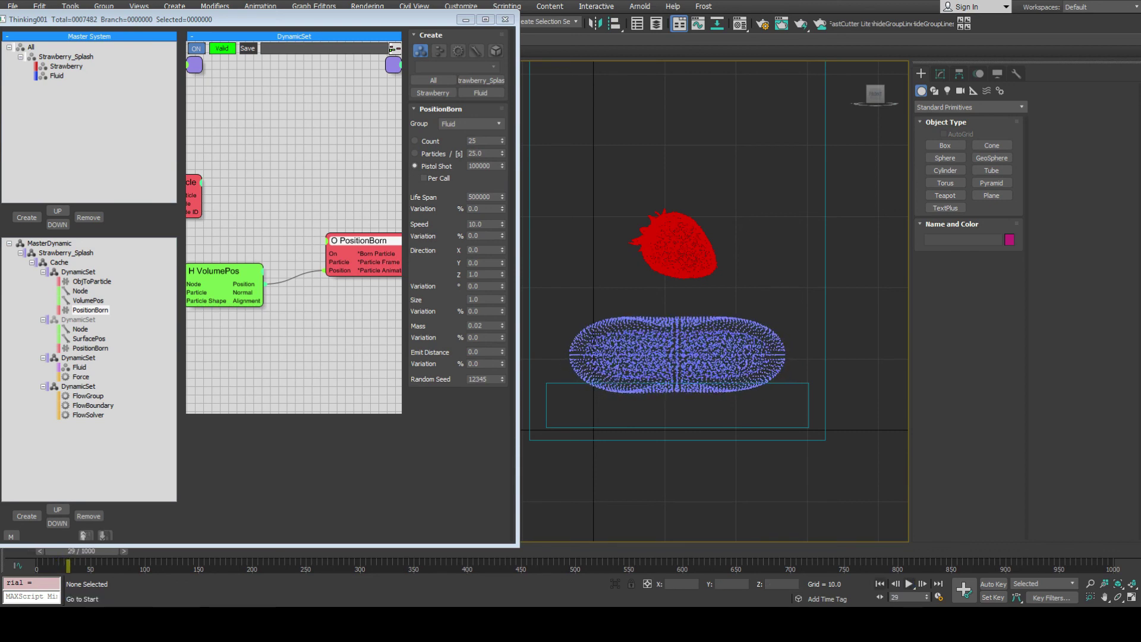
pyautogui.click(879, 583)
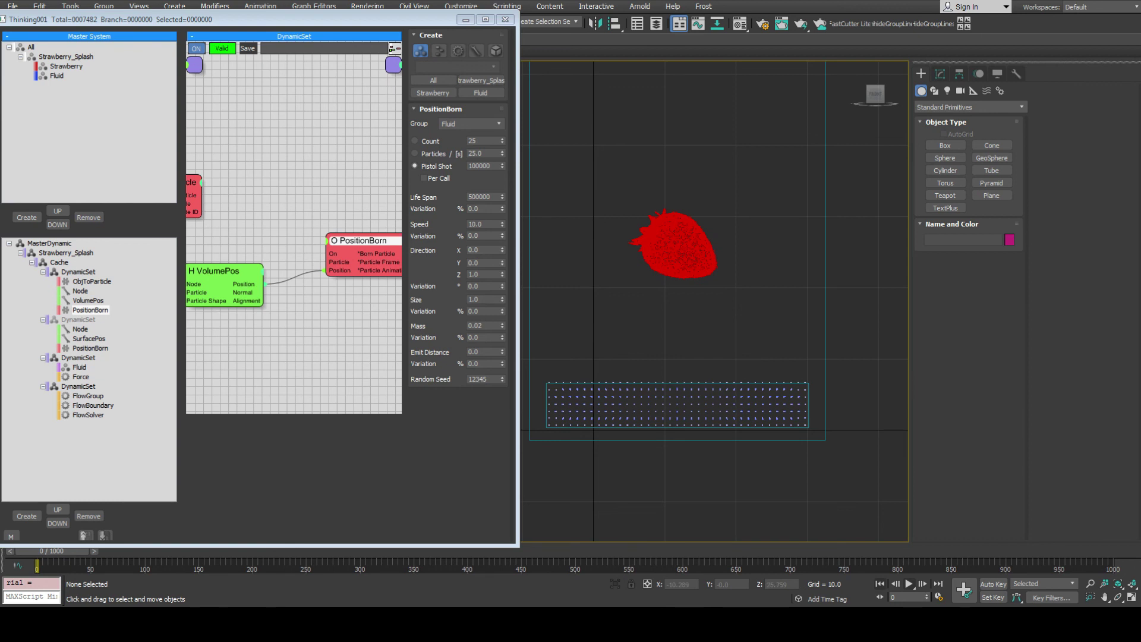
# Set the PositionBorn Speed to 0, play the simulation to test it, and return to the start frame.
pyautogui.doubleClick(483, 224)
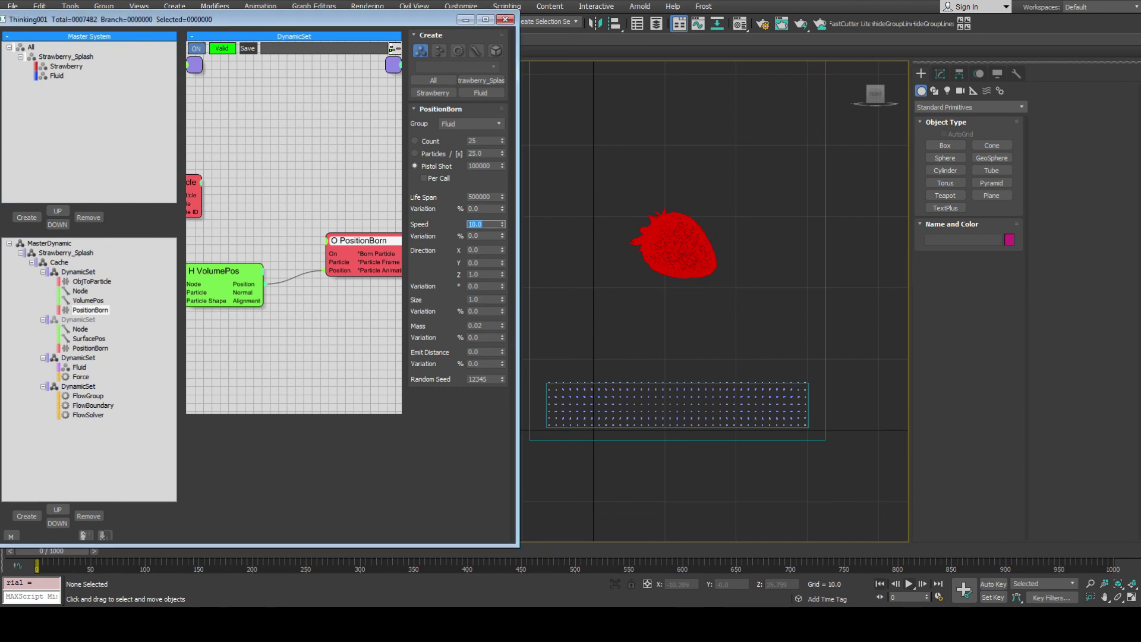
pyautogui.write('0')
pyautogui.press('Return')
pyautogui.click(908, 584)
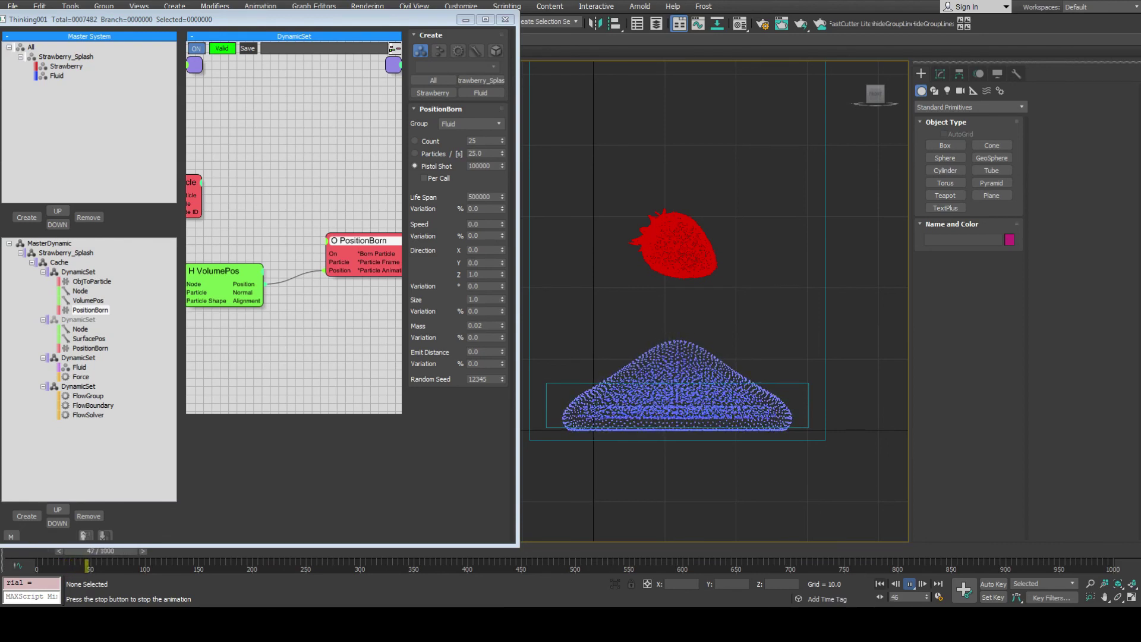
pyautogui.press('/')
pyautogui.press('Home')
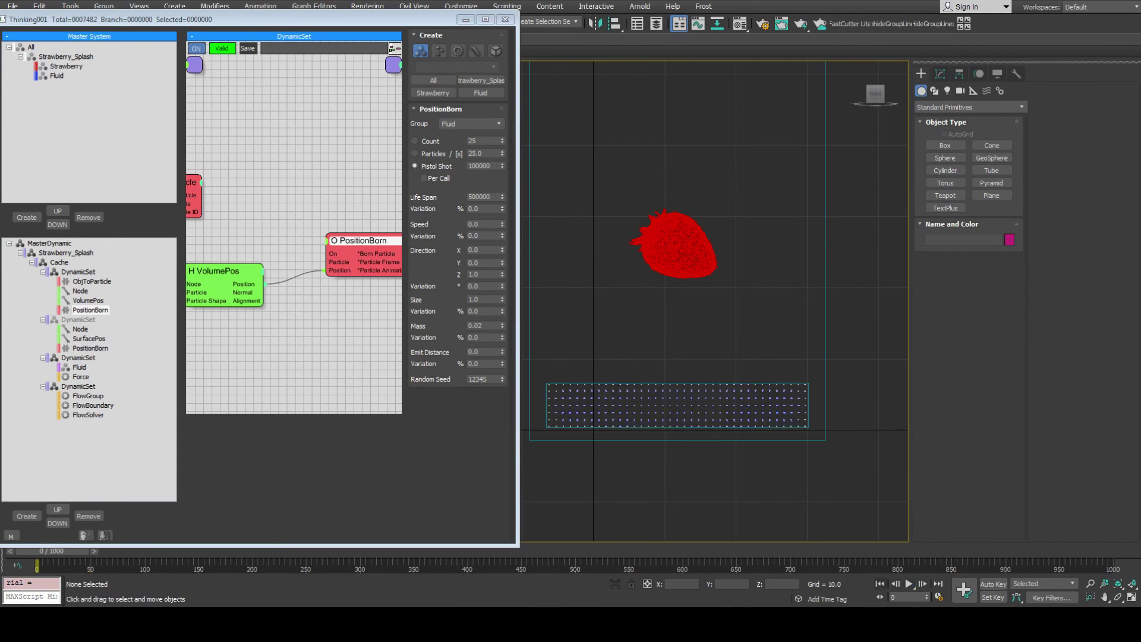
# Set the FlowGroup's Tension to 2.
pyautogui.click(88, 395)
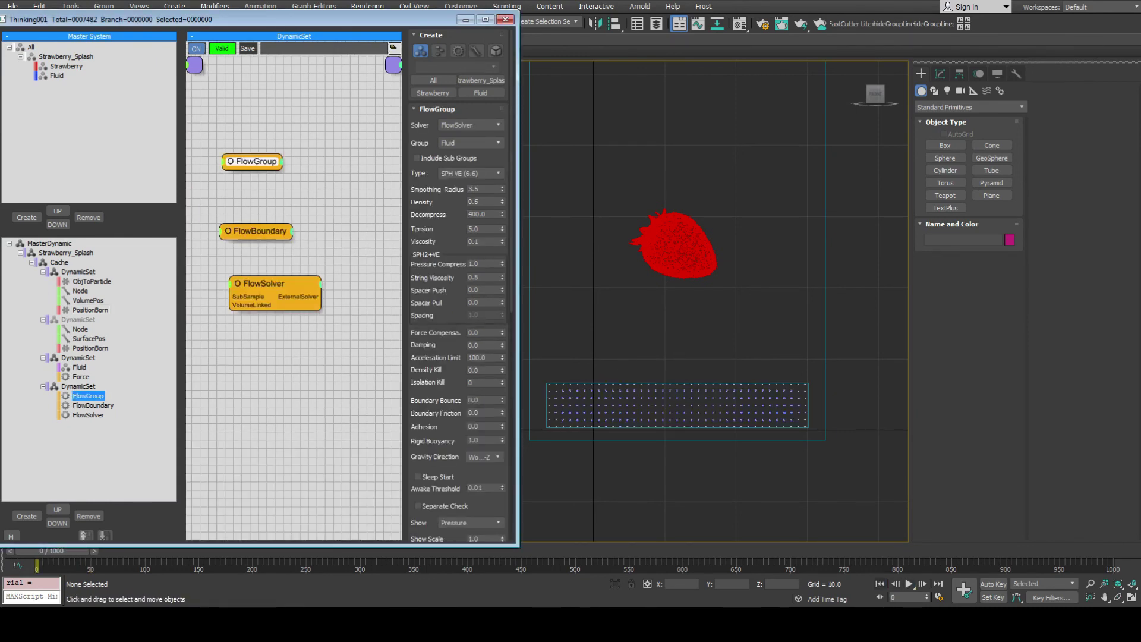
pyautogui.moveTo(480, 228); pyautogui.dragTo(473, 229)
pyautogui.write('2')
pyautogui.press('Return')
# Try a FlowGroup Acceleration Limit of 50 and restore it to 100.
pyautogui.moveTo(486, 357); pyautogui.dragTo(467, 357)
pyautogui.write('50')
pyautogui.press('Return')
pyautogui.write('100')
pyautogui.press('Return')
# Play the simulation to about frame 122 to check the fluid's shape with reduced tension, and return to the start frame.
pyautogui.press('/')
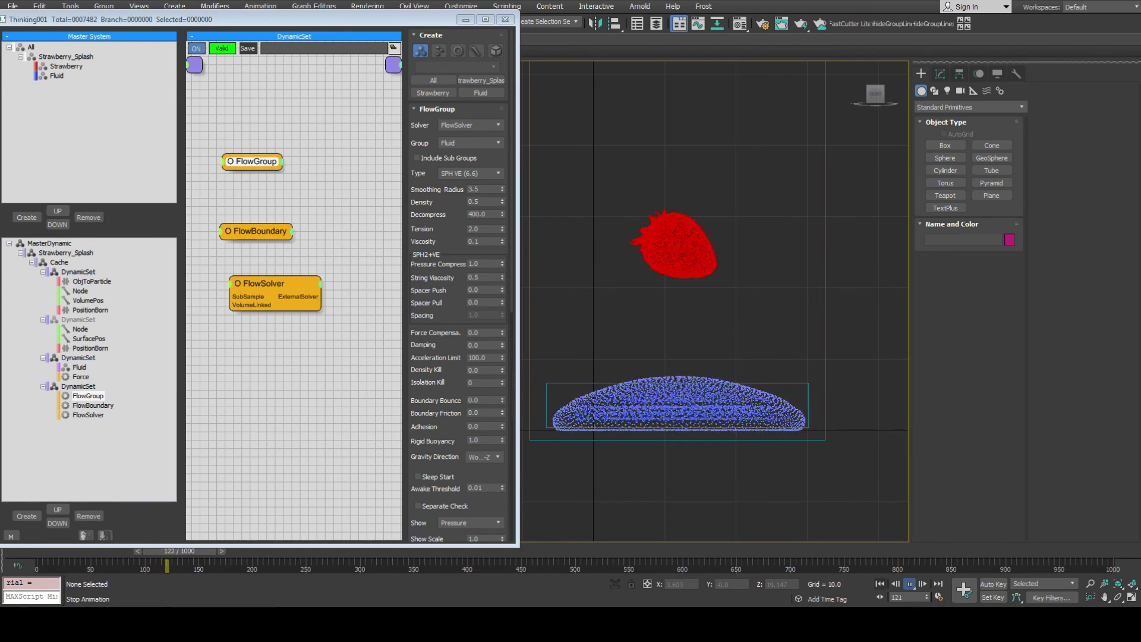
pyautogui.press('/')
pyautogui.press('Home')
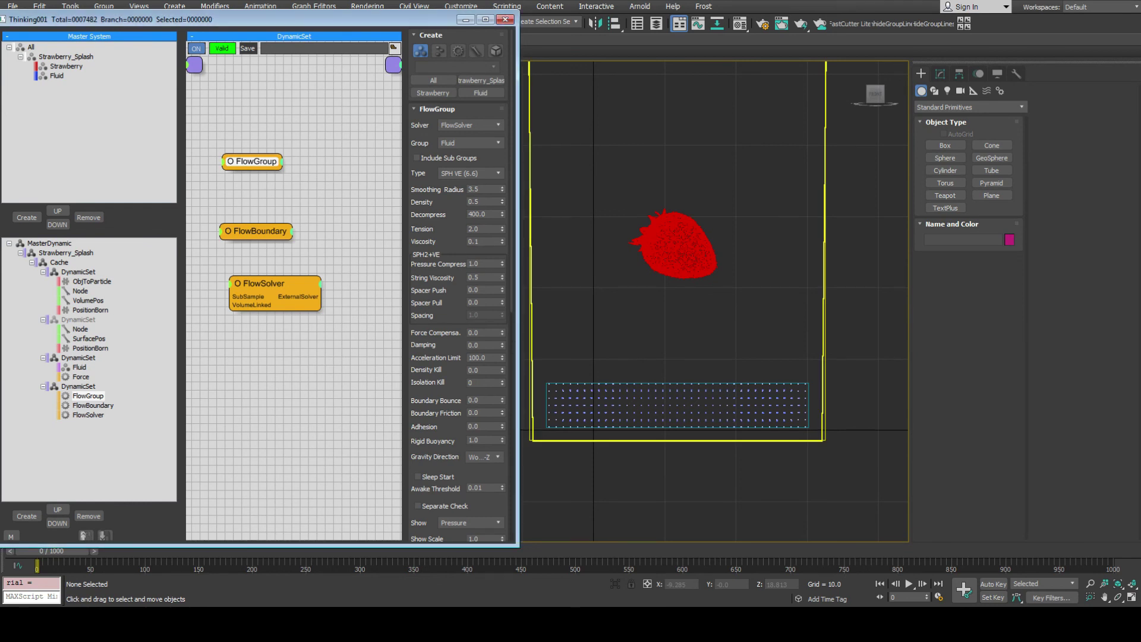
# Set the FlowGroup's Density to 0.05 and its Smoothing Radius to 1.8.
pyautogui.doubleClick(485, 201)
pyautogui.write('0.05')
pyautogui.press('Return')
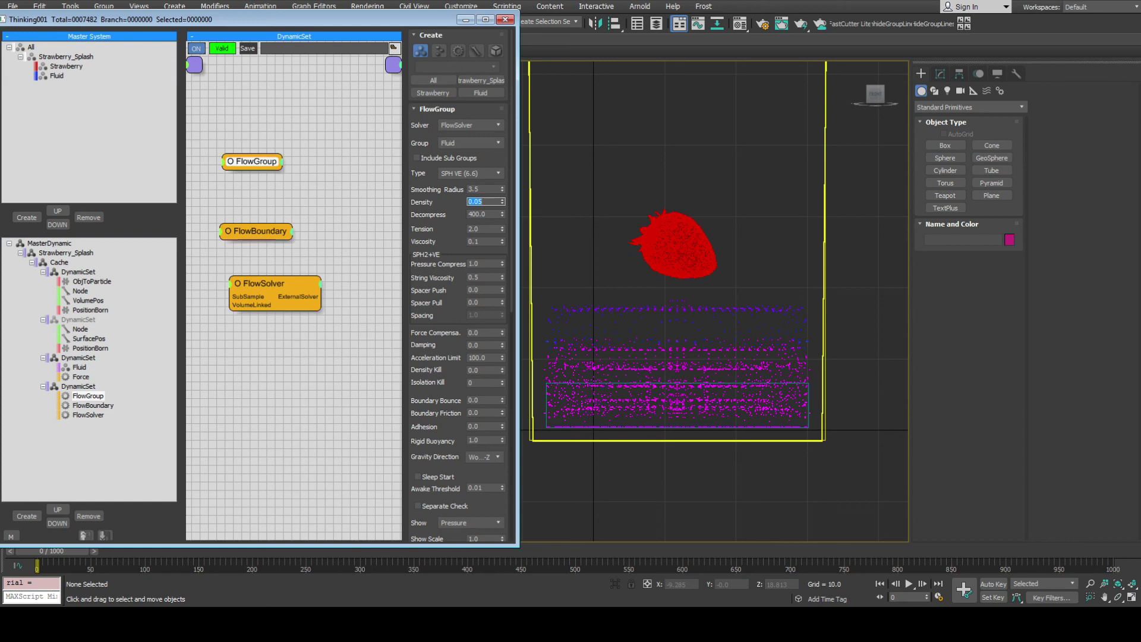
pyautogui.doubleClick(484, 189)
pyautogui.write('2')
pyautogui.press('Return')
pyautogui.write('1')
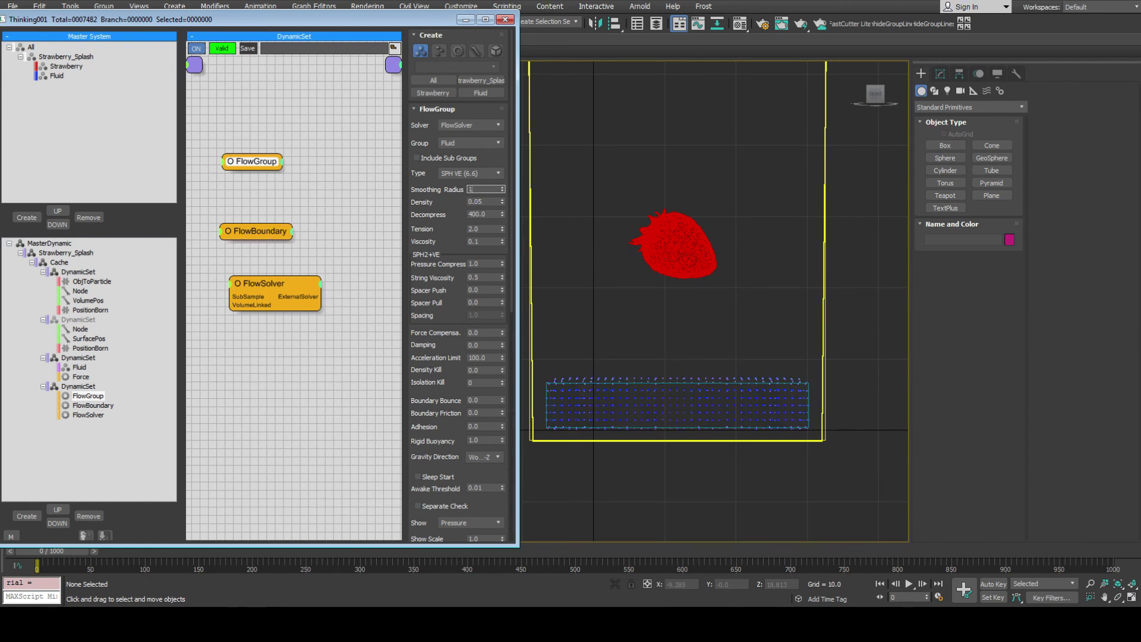
pyautogui.write('1.8')
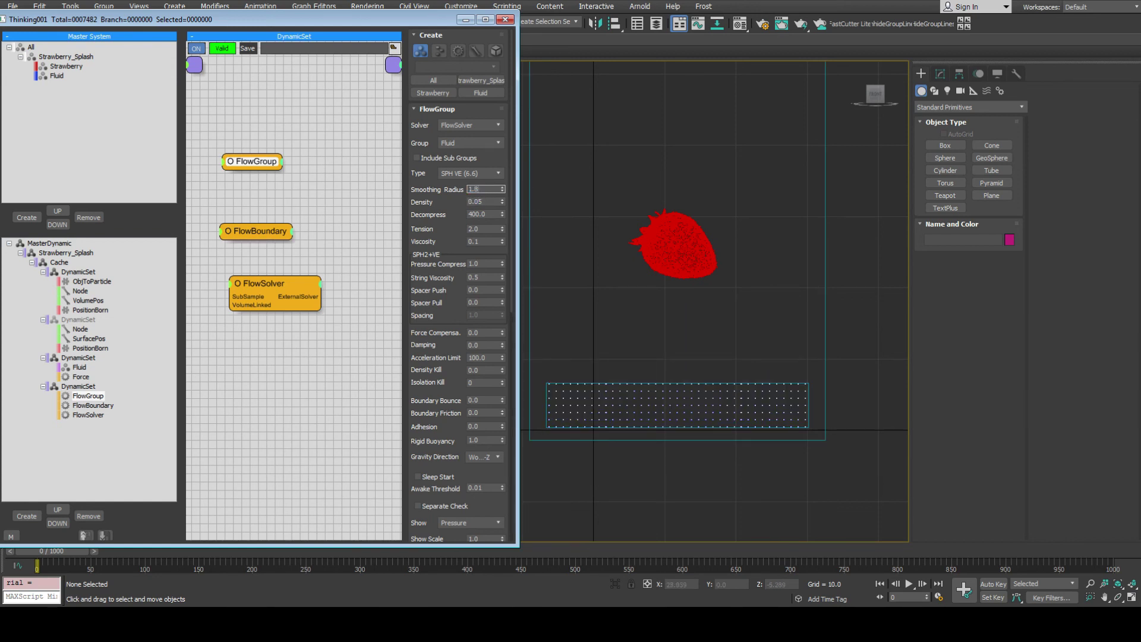
pyautogui.press('Return')
# Play the simulation to about frame 399 to check how the fluid settles with the new density and radius.
pyautogui.click(909, 583)
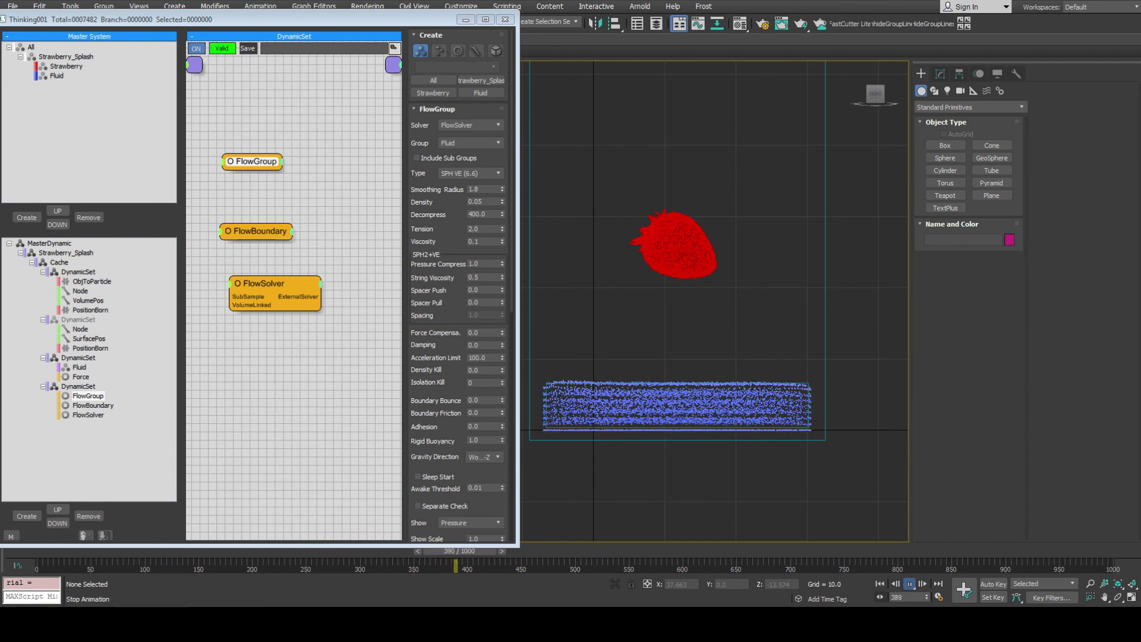
pyautogui.press('/')
# Turn off Show Info Tooltip in the MasterDynamic settings and continue the simulation to about frame 428.
pyautogui.click(49, 243)
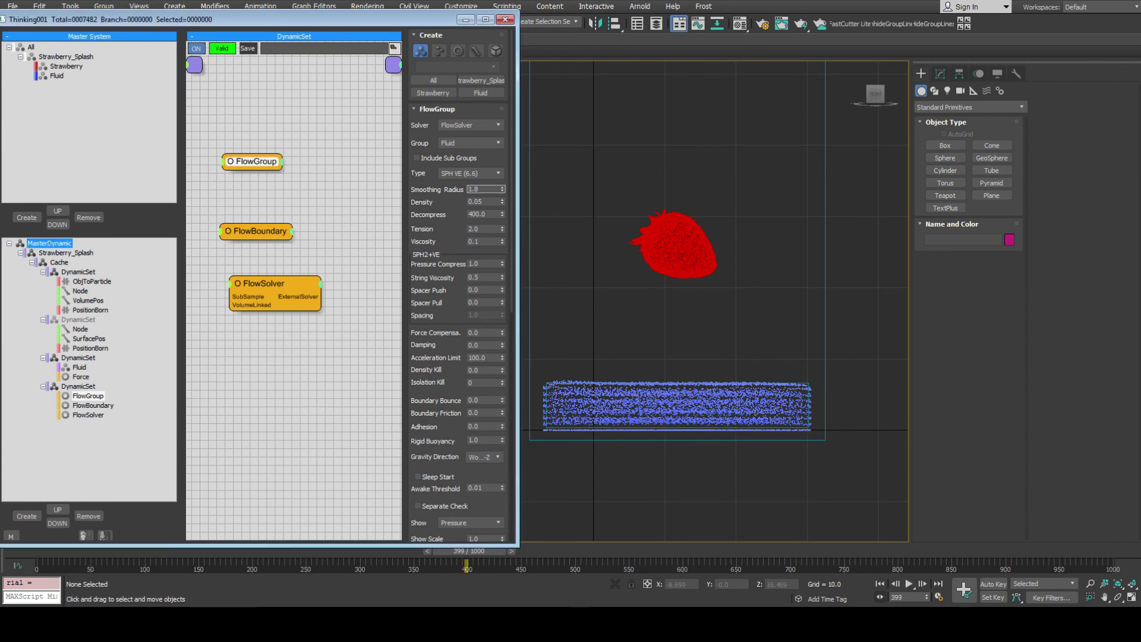
pyautogui.click(458, 187)
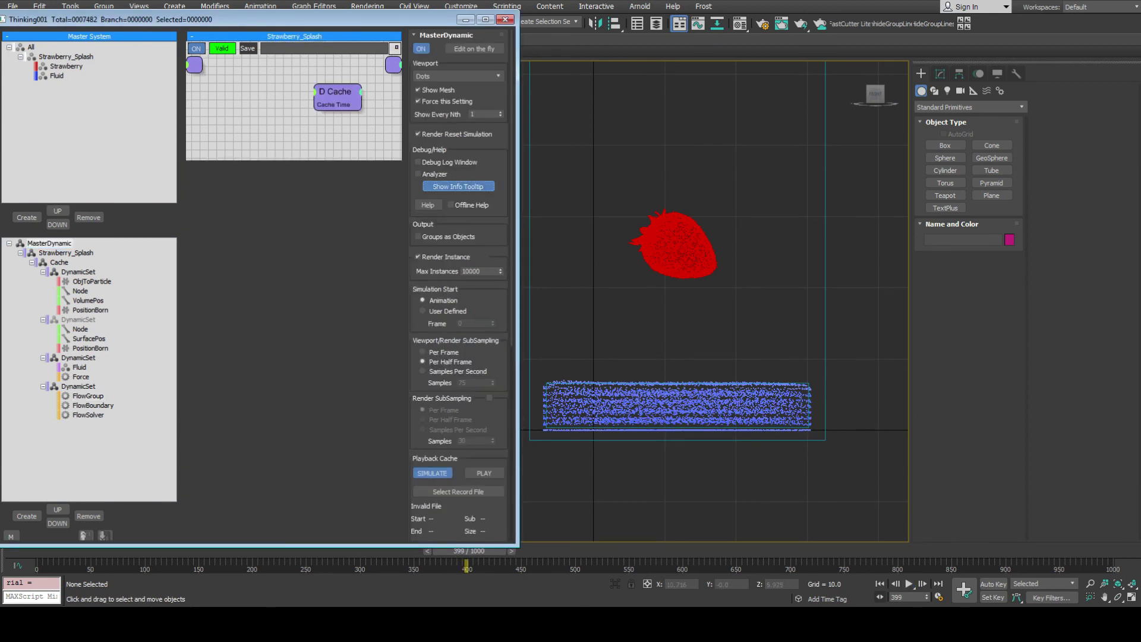
pyautogui.rightClick(669, 389)
pyautogui.click(665, 424)
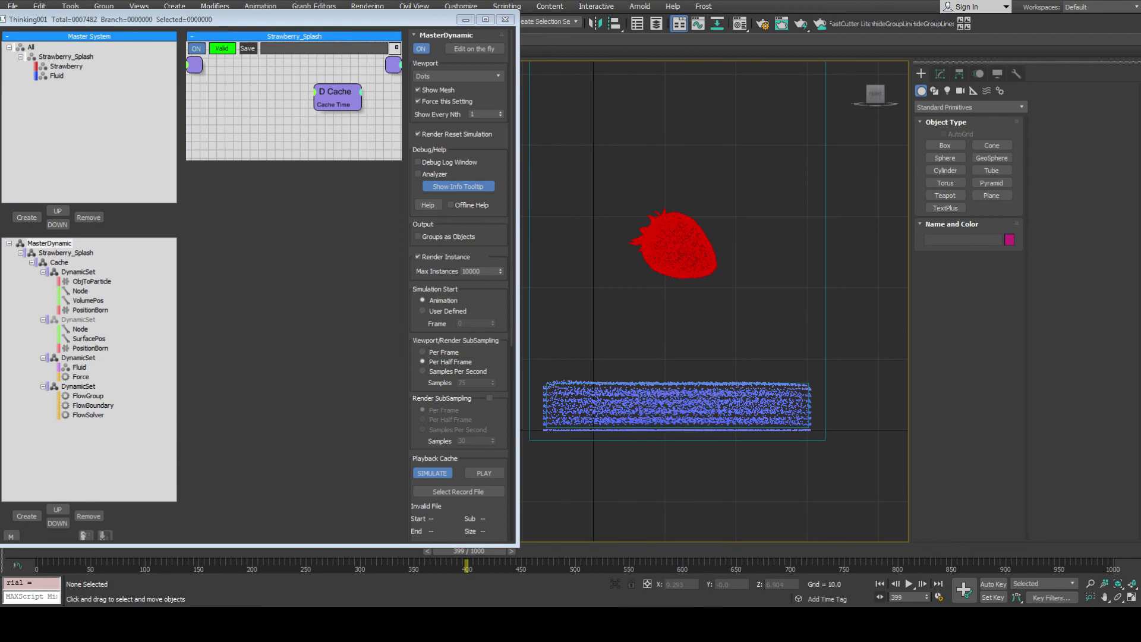
pyautogui.rightClick(660, 395)
pyautogui.click(658, 216)
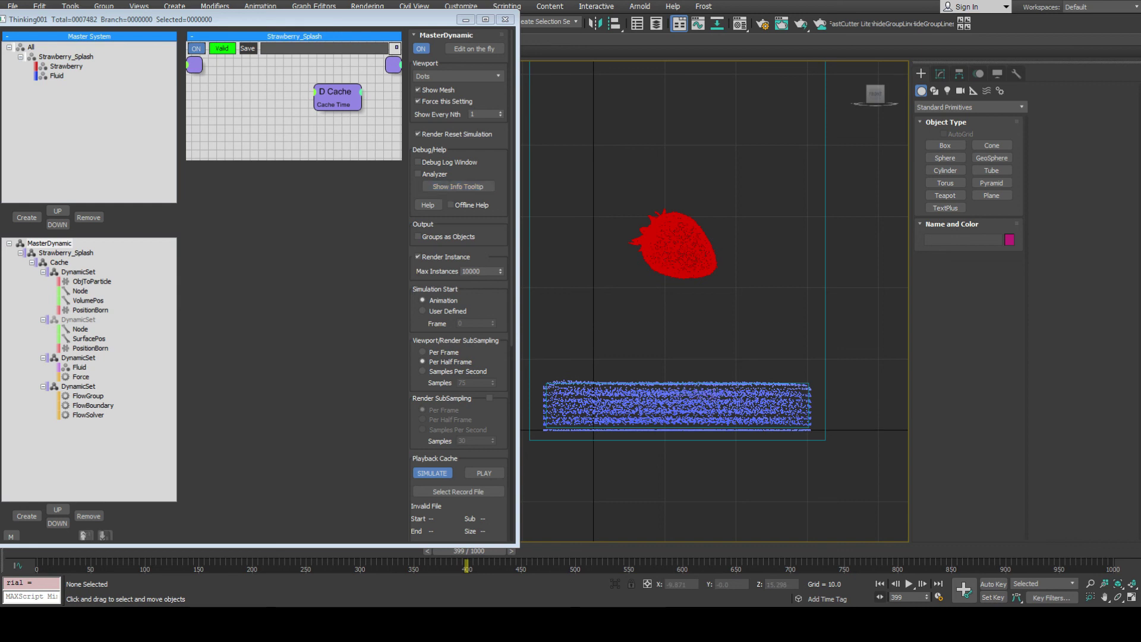
pyautogui.press('/')
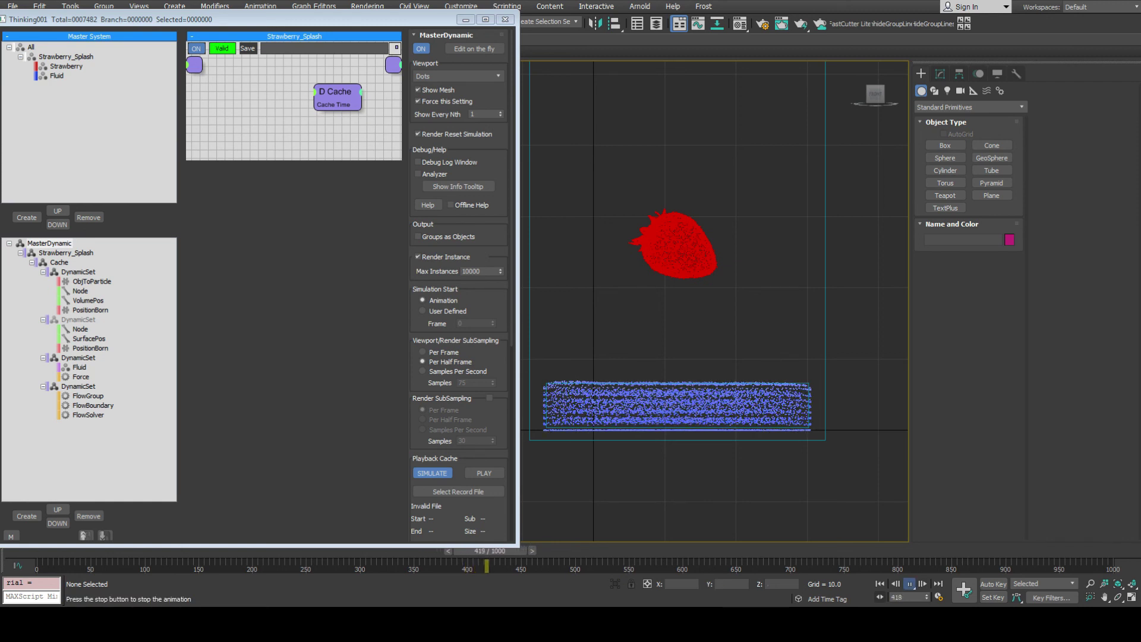
pyautogui.press('/')
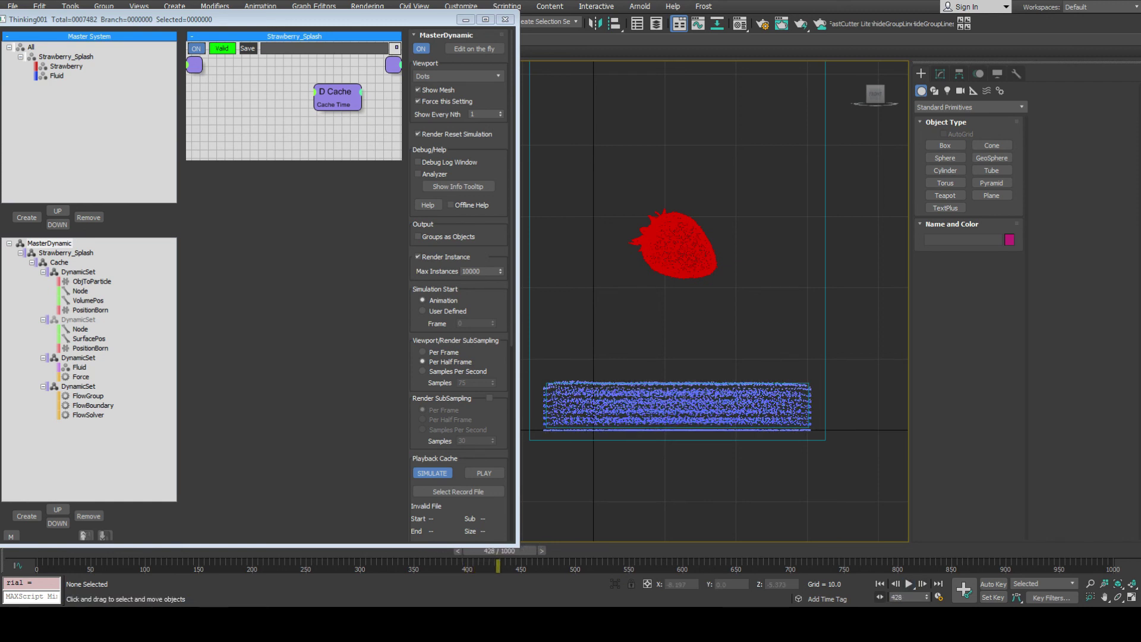
# Return to the start frame, add an InitialState generator operator to the first DynamicSet, and set its Source to Fluid.
pyautogui.click(78, 271)
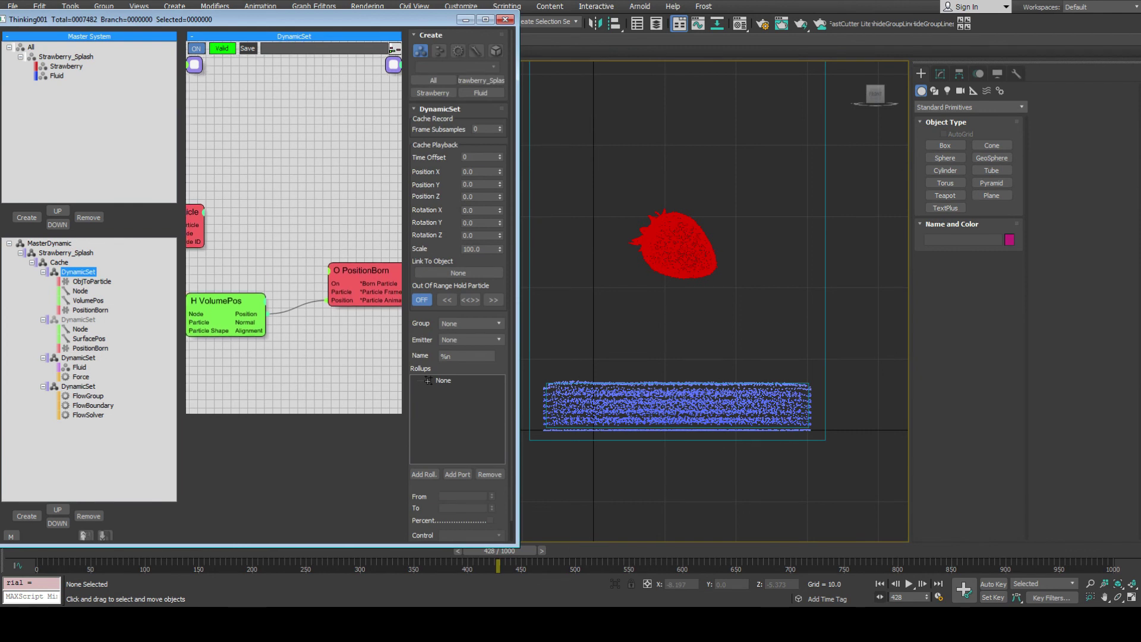
pyautogui.rightClick(231, 183)
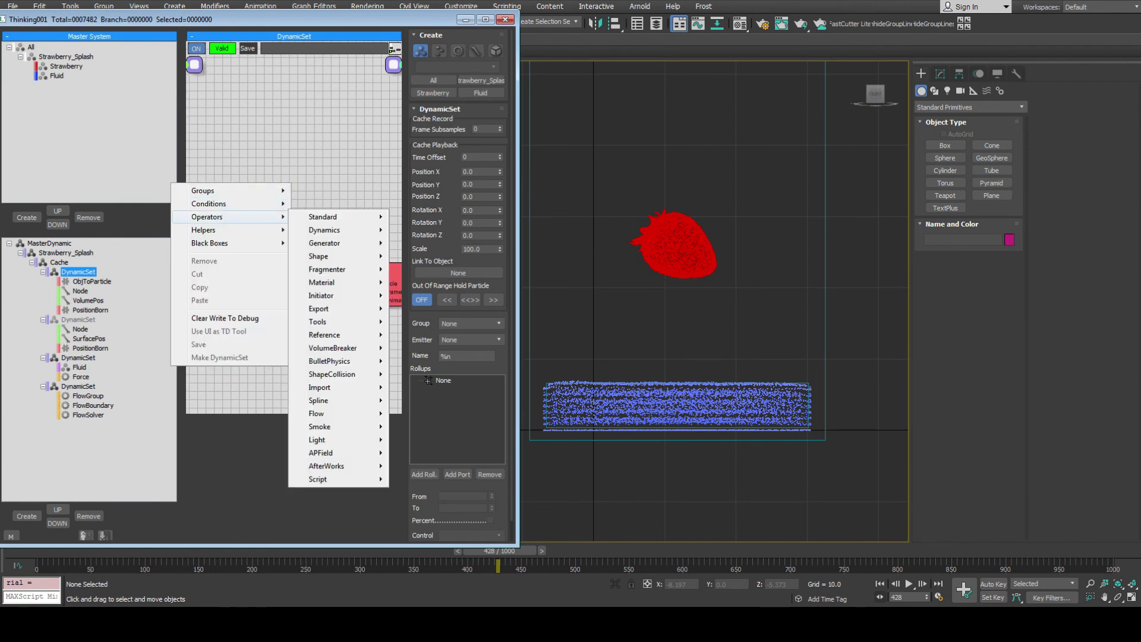
pyautogui.moveTo(238, 217)
pyautogui.moveTo(333, 243)
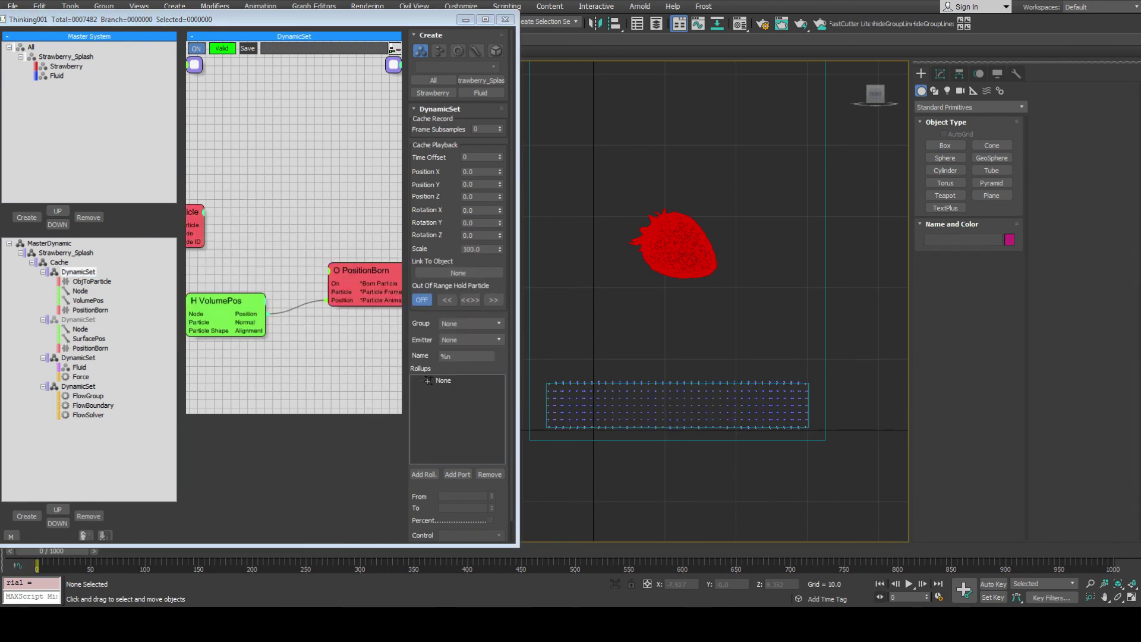
pyautogui.rightClick(187, 175)
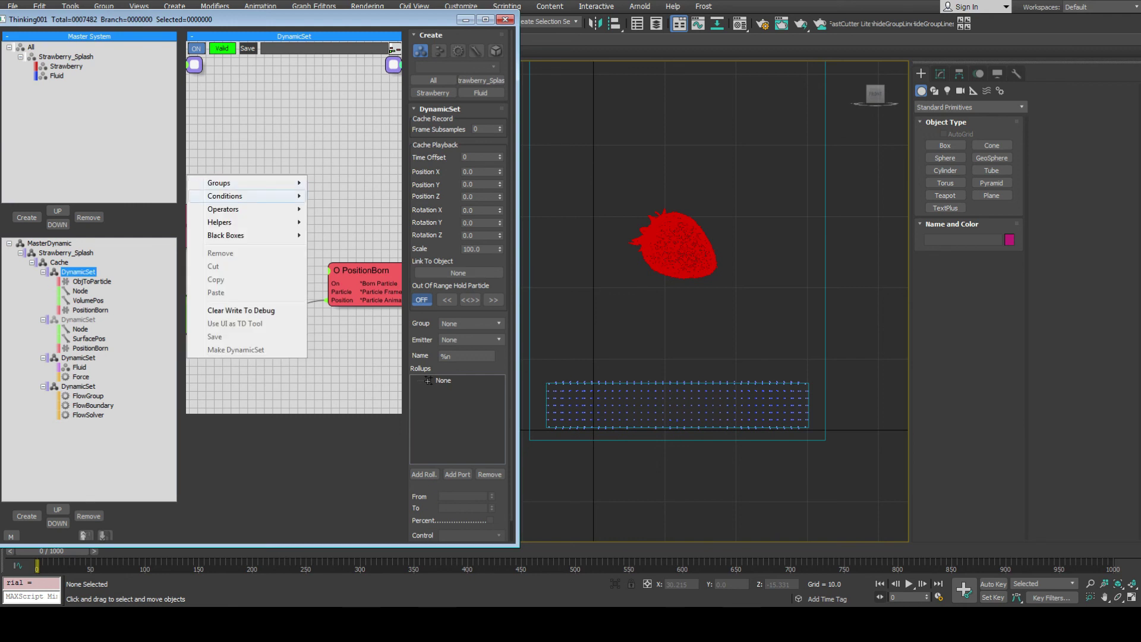
pyautogui.moveTo(254, 209)
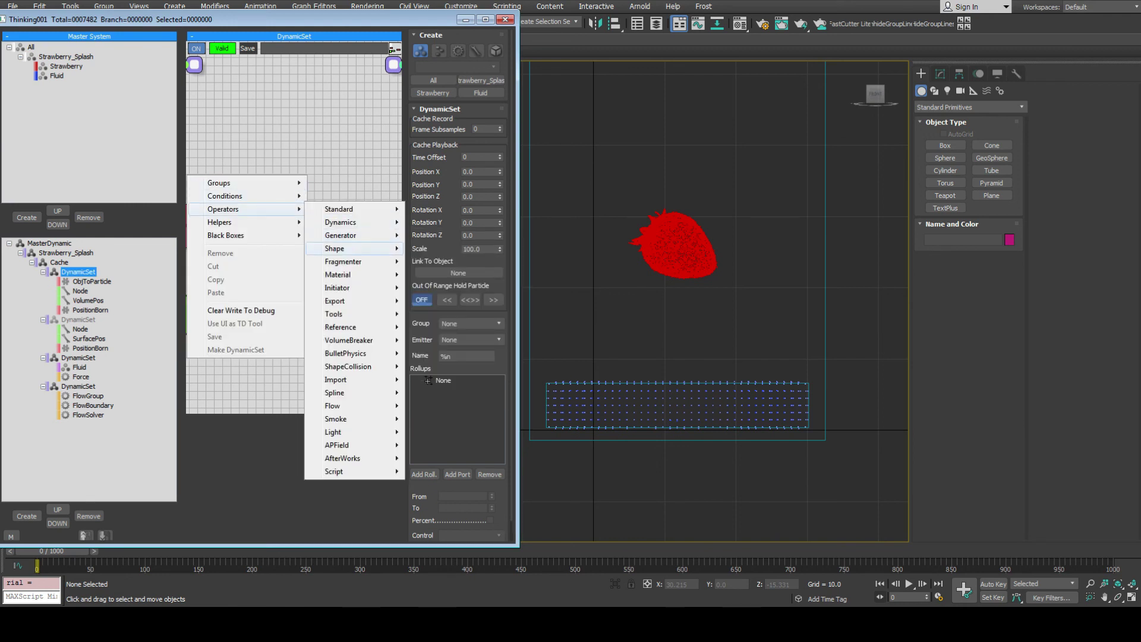
pyautogui.moveTo(340, 235)
pyautogui.click(438, 262)
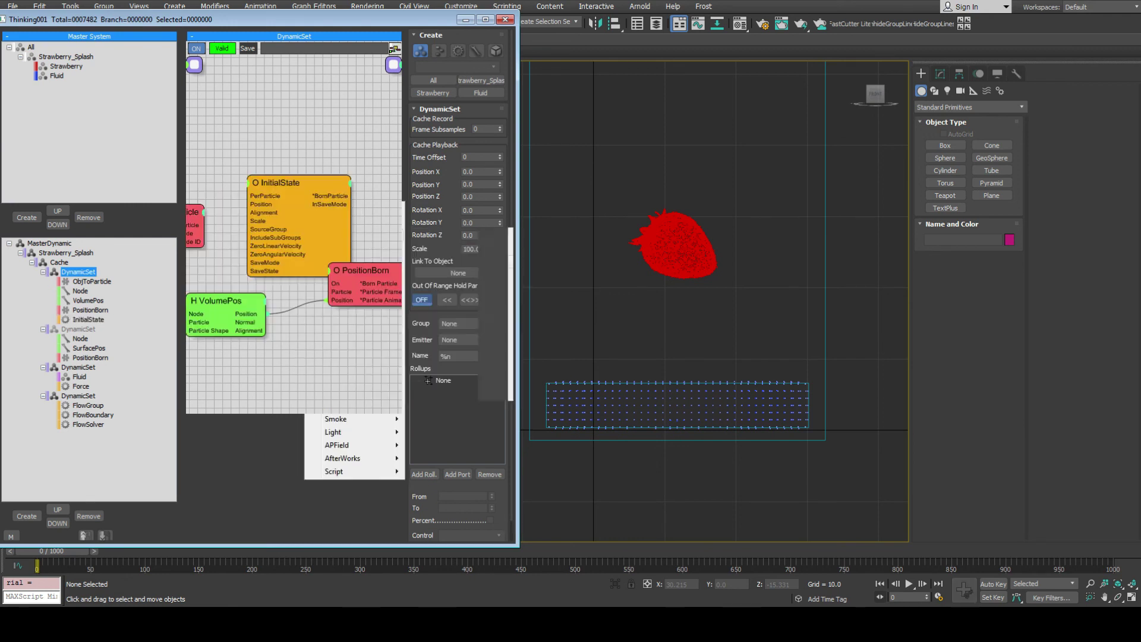
pyautogui.moveTo(261, 162); pyautogui.dragTo(262, 155)
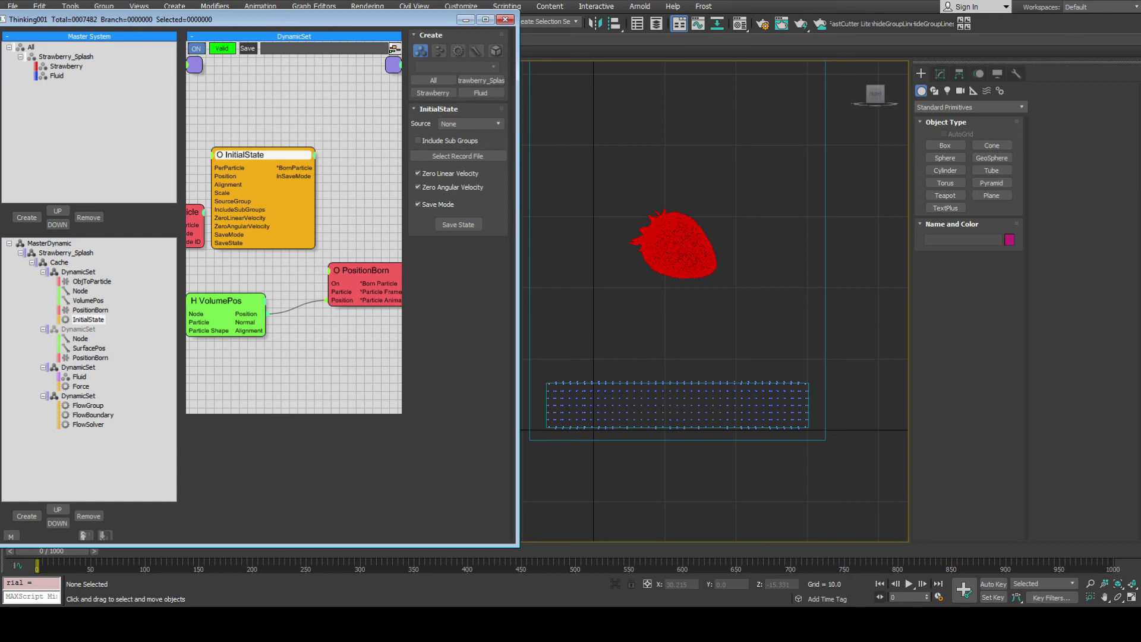
pyautogui.click(470, 124)
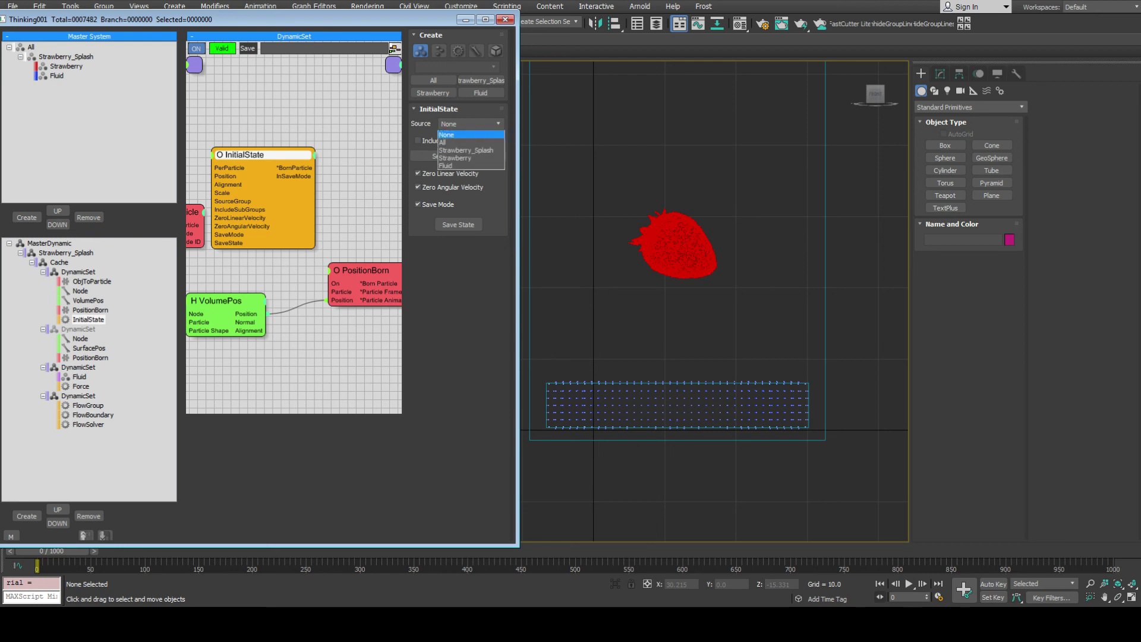
pyautogui.click(469, 165)
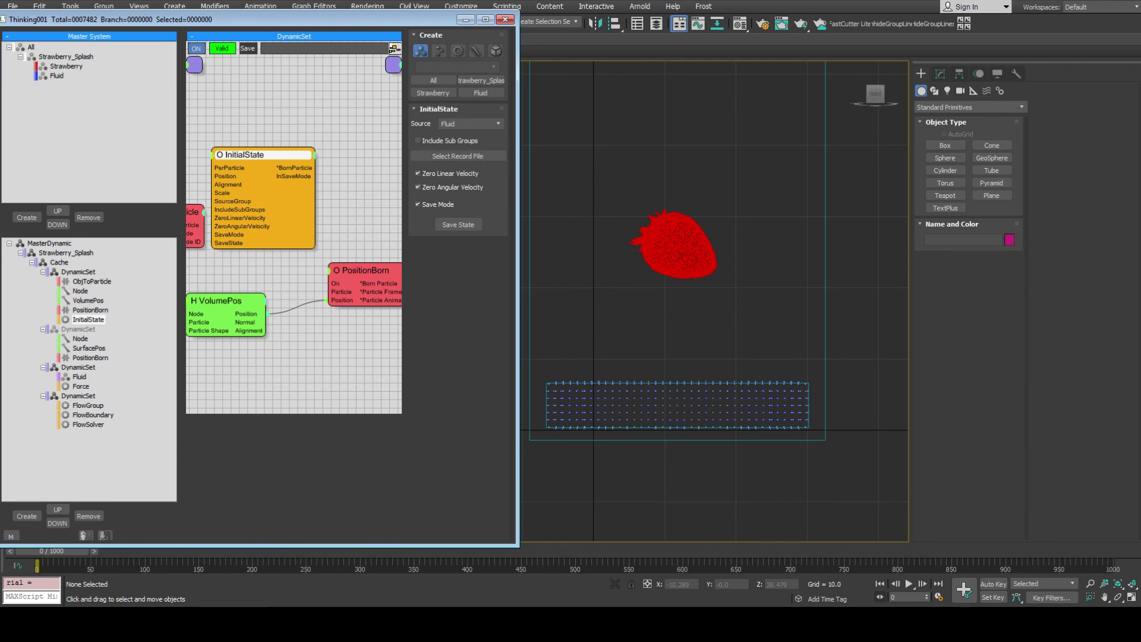
# Start choosing the InitialState's record file and browse to H:\shotwork\TP6_Fluids\Flowsolver_Tutorial using the path copied from the file explorer.
pyautogui.click(458, 225)
pyautogui.click(458, 156)
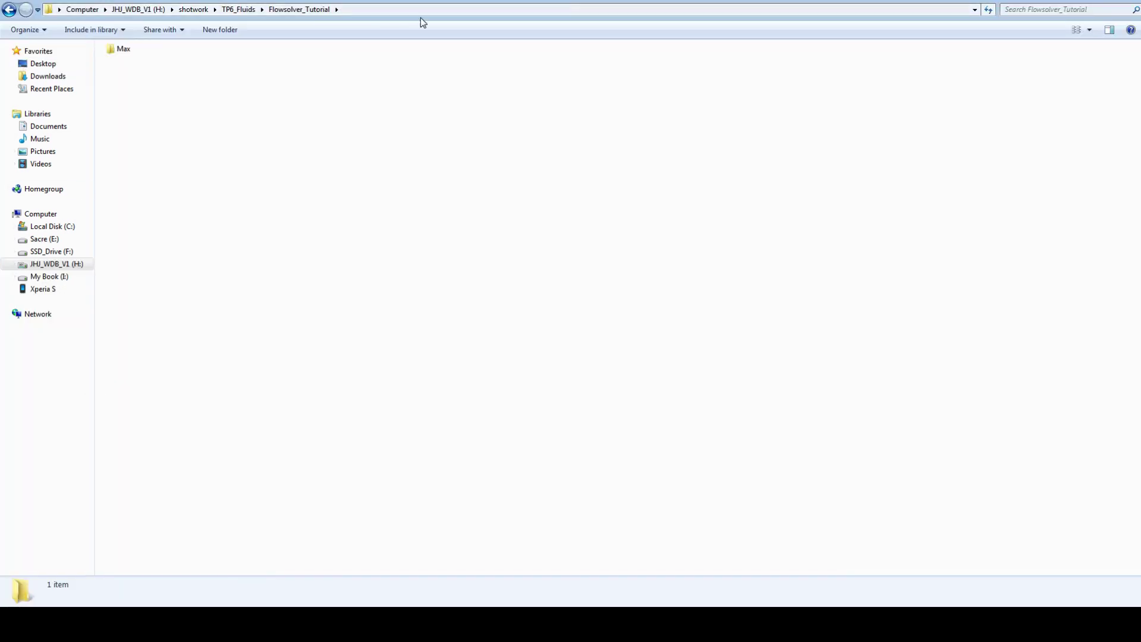
pyautogui.click(421, 10)
pyautogui.hotkey('ctrl', 'c')
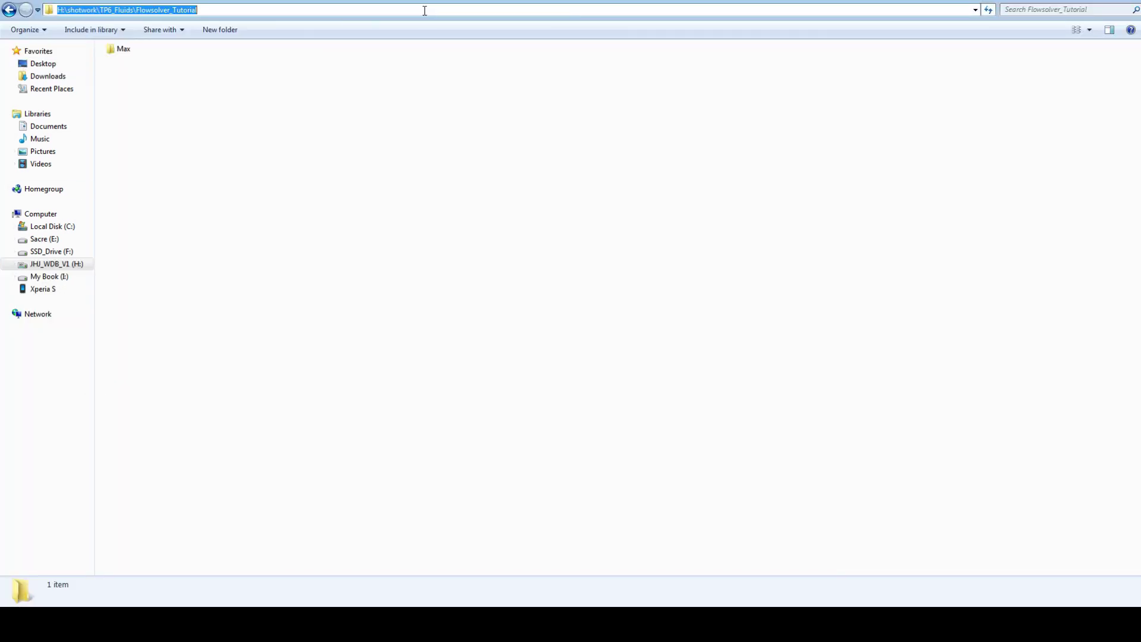
pyautogui.click(355, 624)
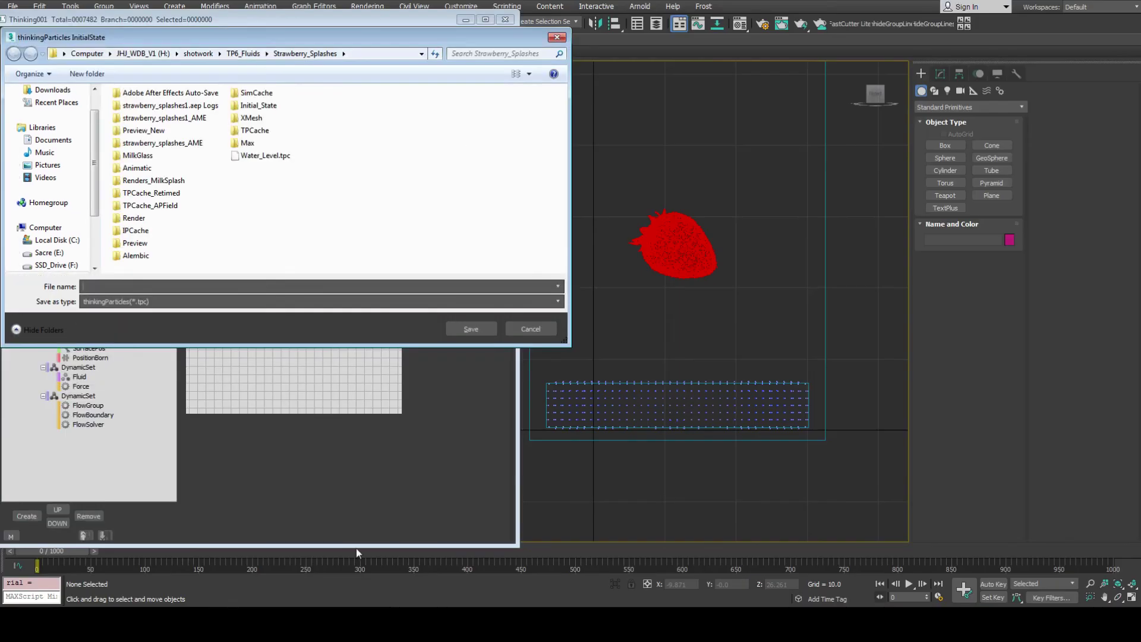
pyautogui.hotkey('ctrl', 'v')
pyautogui.press('Return')
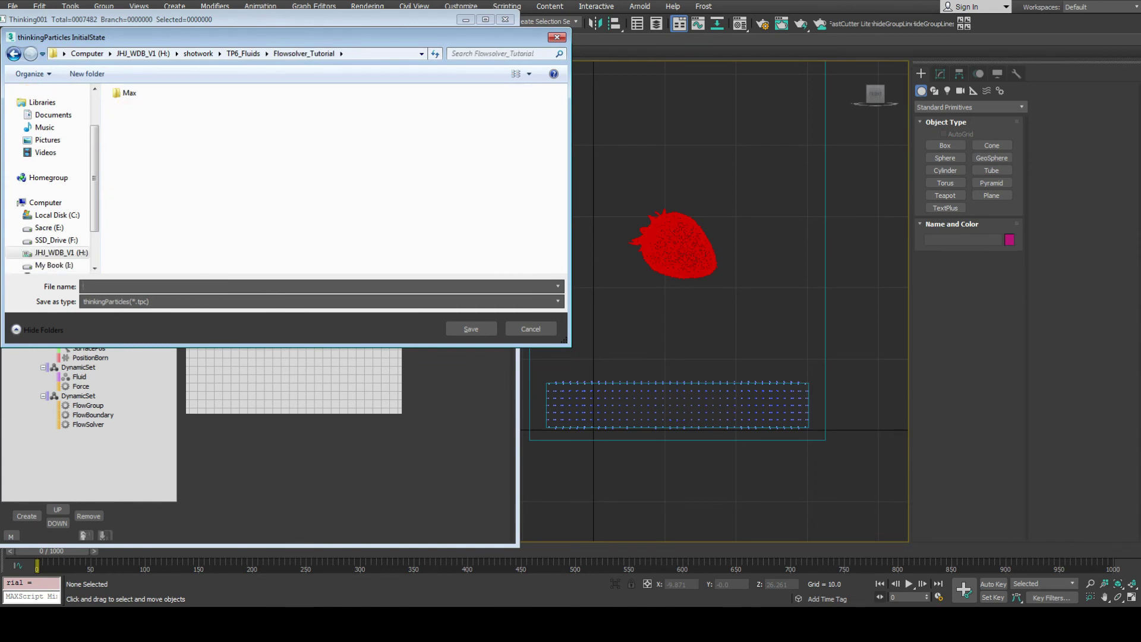
# Create a folder named Init inside Flowsolver_Tutorial and open it.
pyautogui.rightClick(188, 122)
pyautogui.moveTo(250, 262)
pyautogui.click(355, 262)
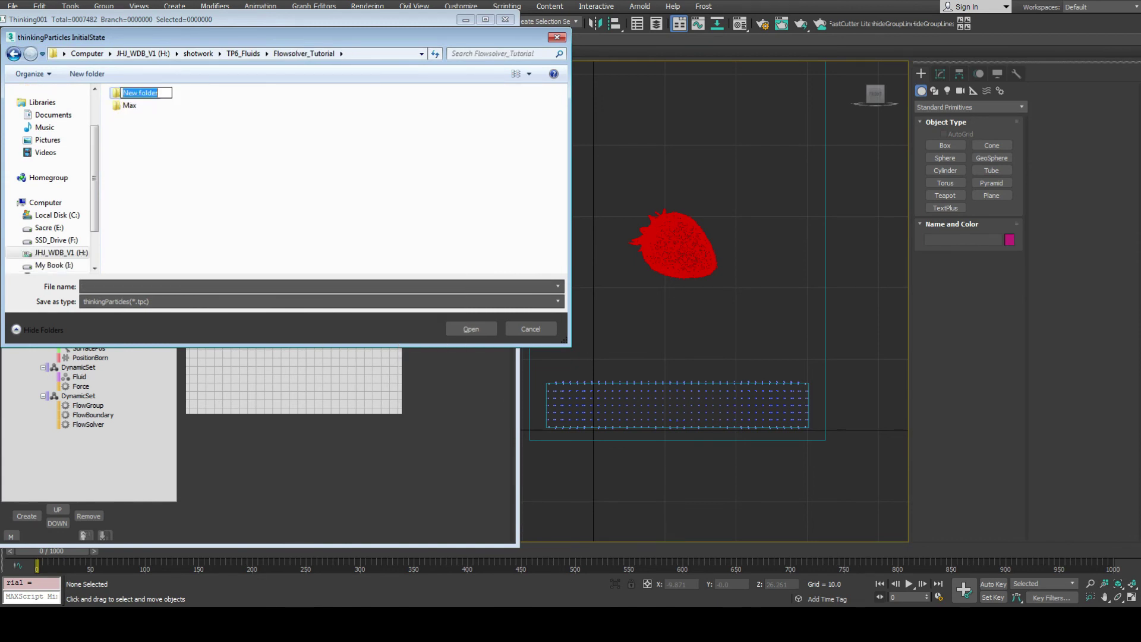
pyautogui.write('Init')
pyautogui.press('Return')
pyautogui.press('Return')
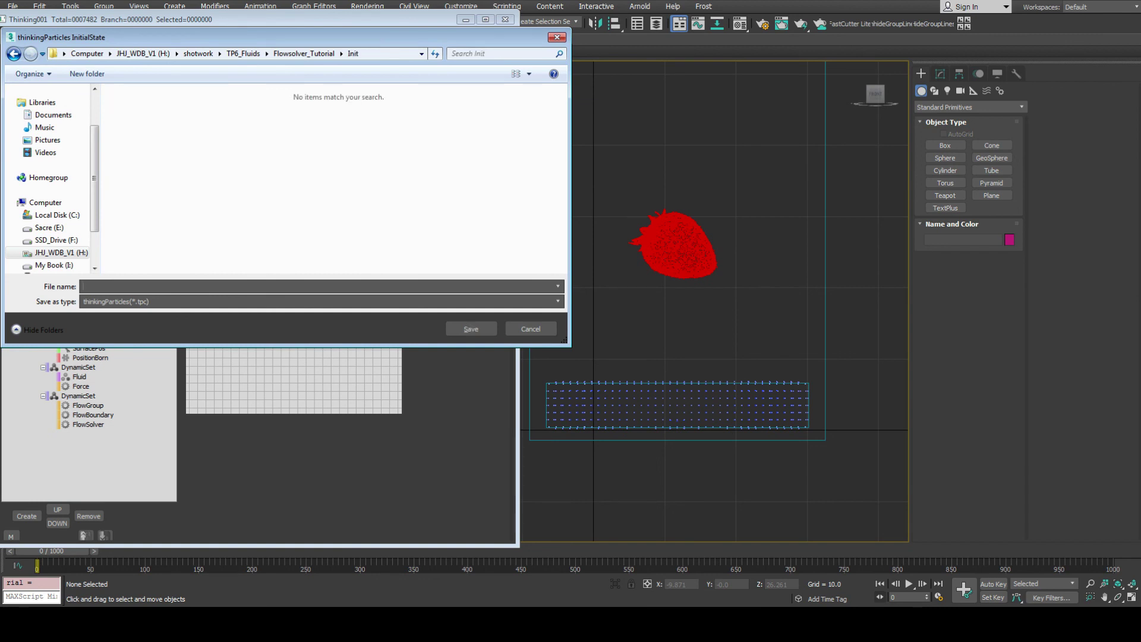
# Name the InitialState record file Fluid_Init, keep the thinkingParticles (*.tpc) type, and confirm it.
pyautogui.write('Fluid_Init')
pyautogui.click(321, 301)
pyautogui.click(321, 313)
pyautogui.press('Return')
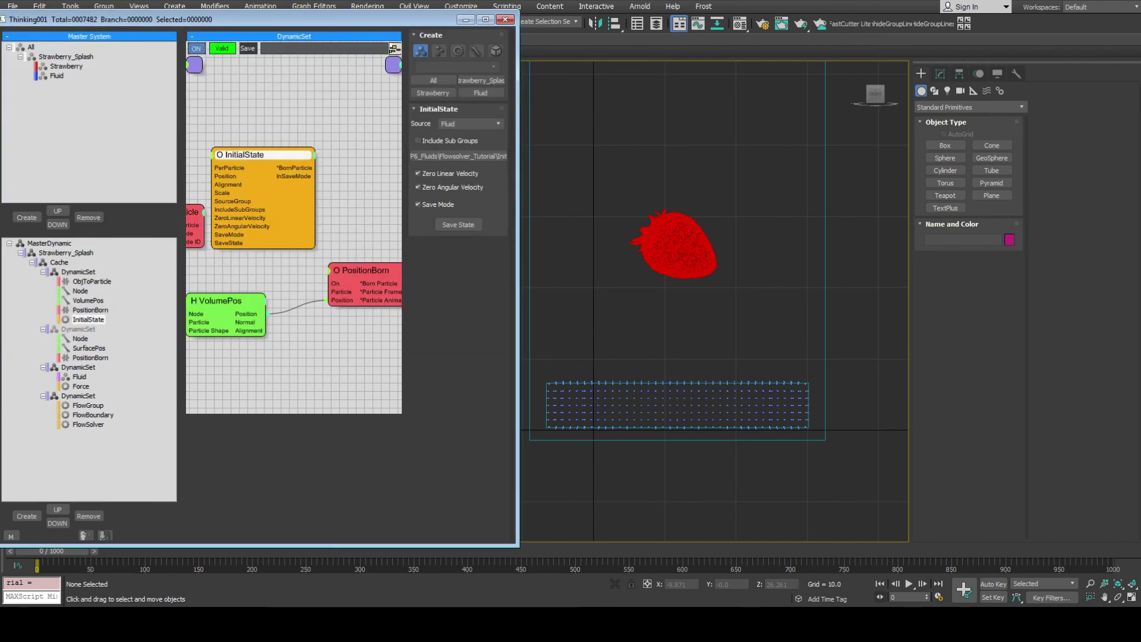
# Connect the InitialState's InSaveMode output to the On input of the PositionBorn node.
pyautogui.moveTo(248, 128); pyautogui.dragTo(215, 139, button='middle')
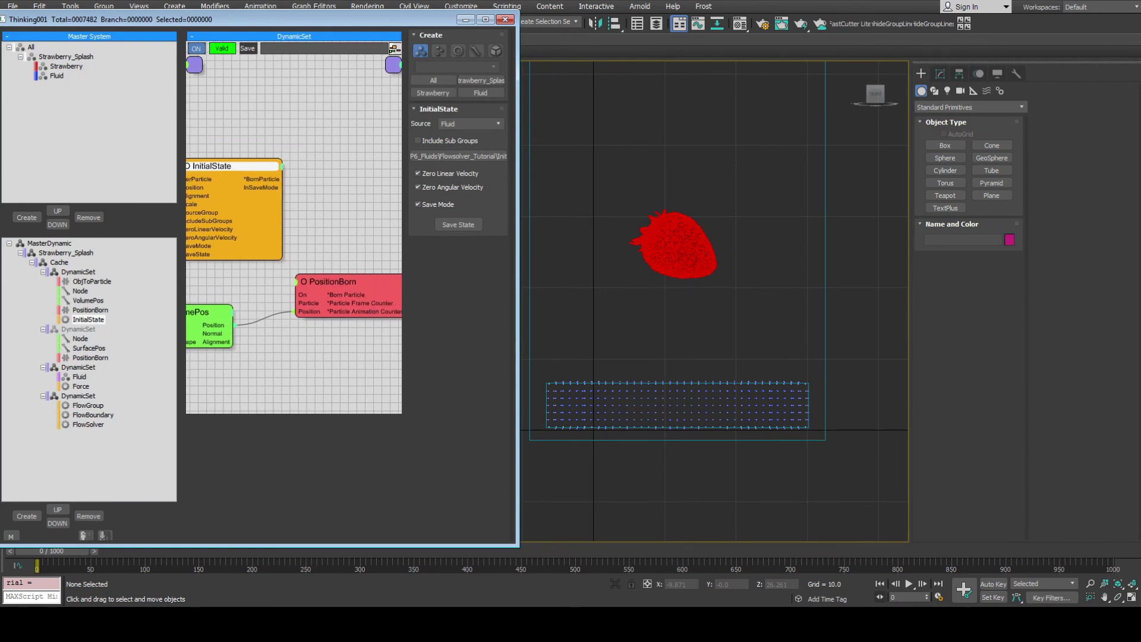
pyautogui.moveTo(333, 282); pyautogui.dragTo(356, 279)
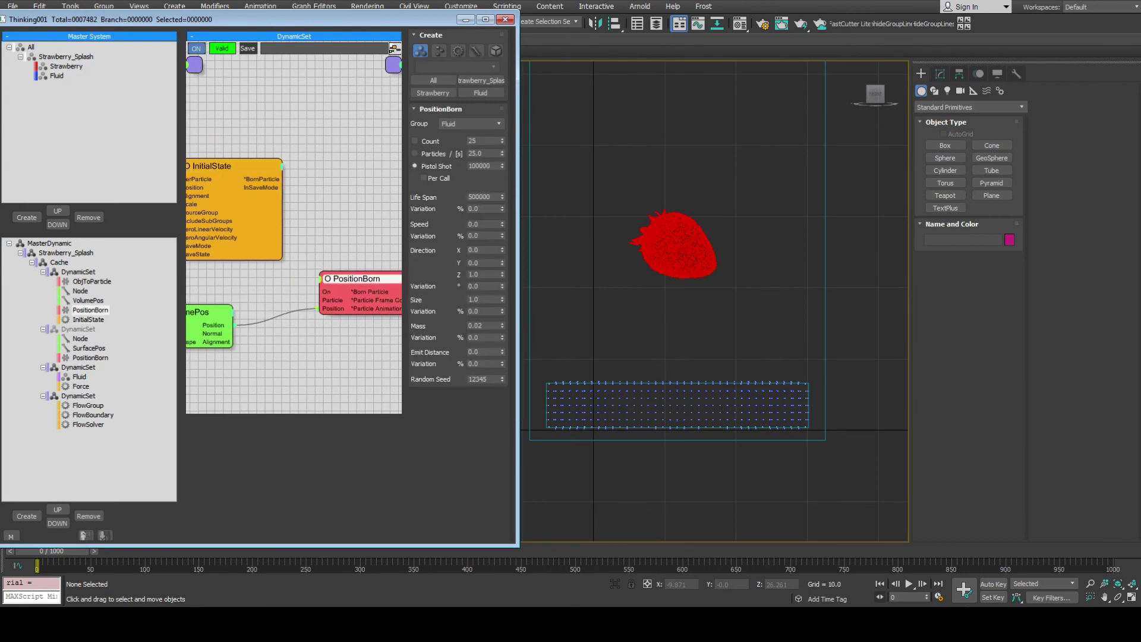
pyautogui.moveTo(284, 188)
pyautogui.mouseDown()
pyautogui.moveTo(321, 246)
pyautogui.moveTo(319, 292)
pyautogui.moveTo(360, 278)
pyautogui.mouseUp()
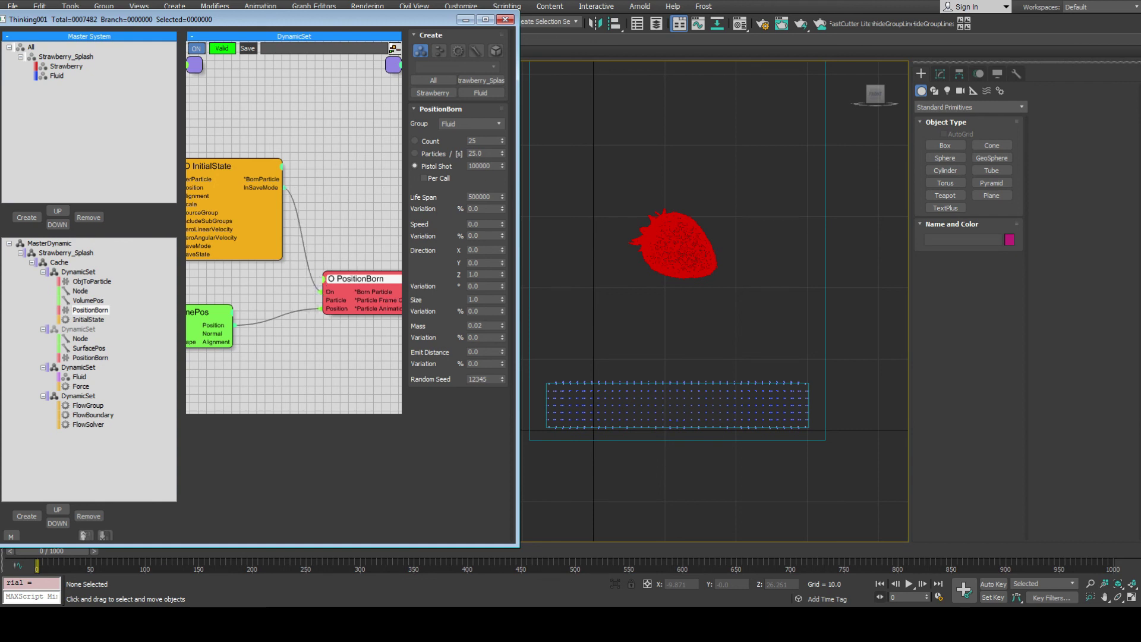
# Switch the InitialState's Save Mode off and back on.
pyautogui.click(233, 166)
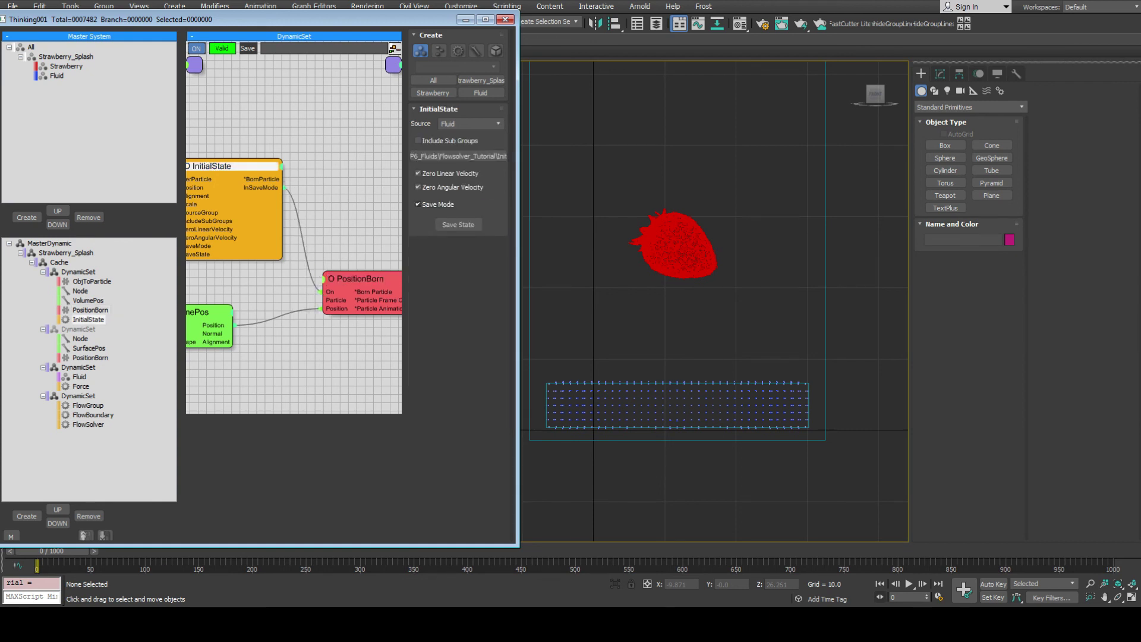
pyautogui.click(418, 203)
pyautogui.click(418, 203)
# Collapse the InitialState node to its connected port and reposition it and the PositionBorn node for a tidy layout.
pyautogui.moveTo(356, 278)
pyautogui.mouseDown()
pyautogui.moveTo(375, 276)
pyautogui.moveTo(349, 283)
pyautogui.mouseUp()
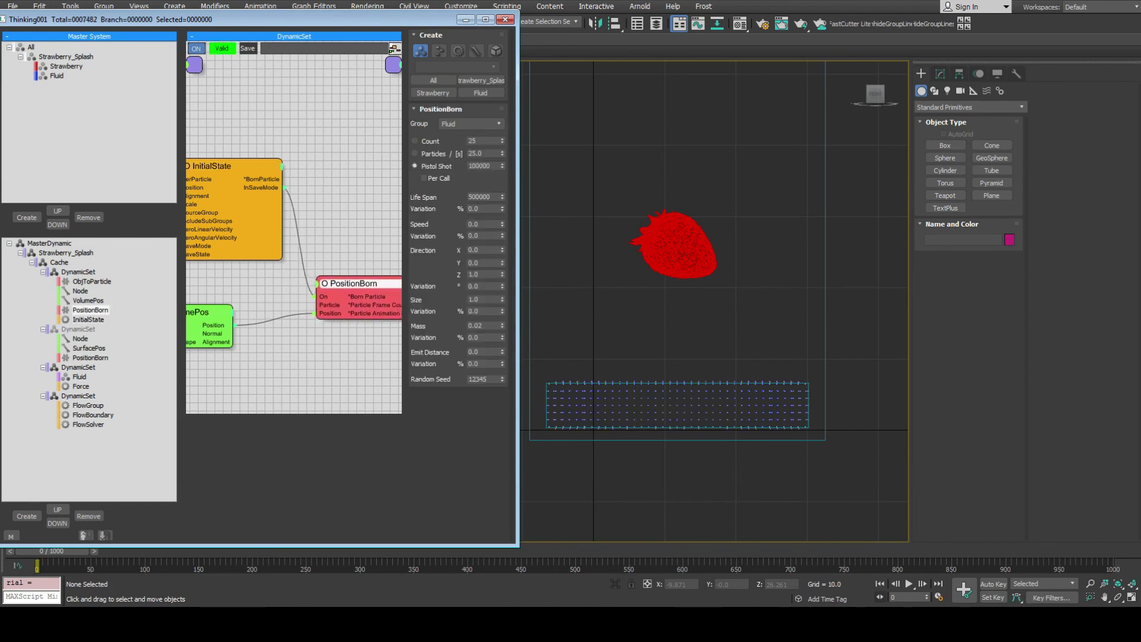
pyautogui.doubleClick(211, 166)
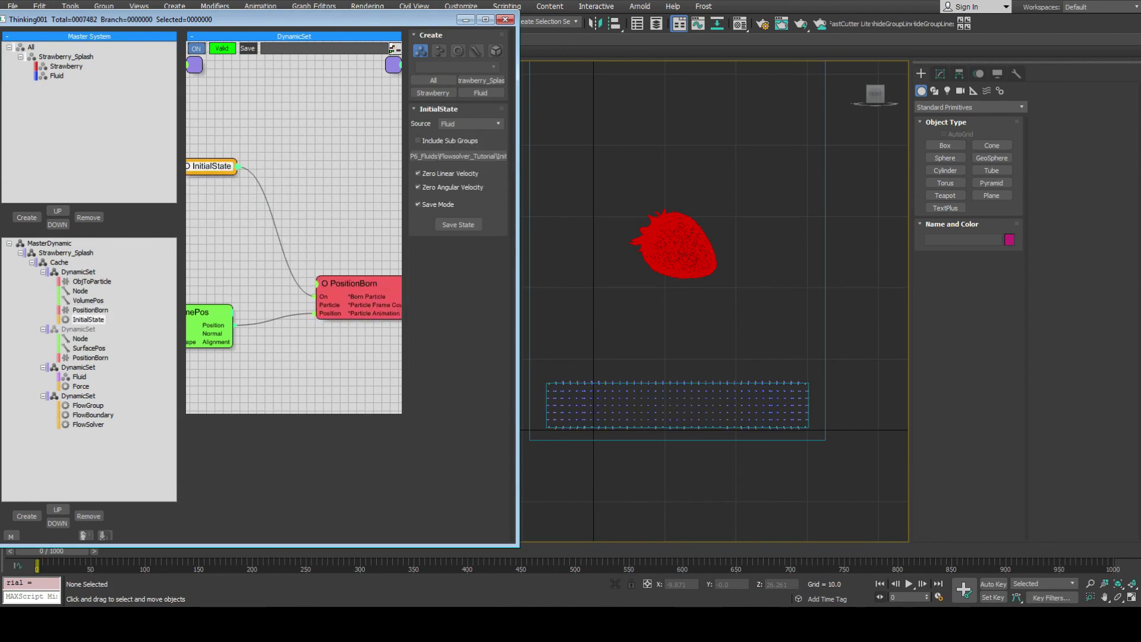
pyautogui.doubleClick(211, 165)
pyautogui.moveTo(211, 166); pyautogui.dragTo(234, 182)
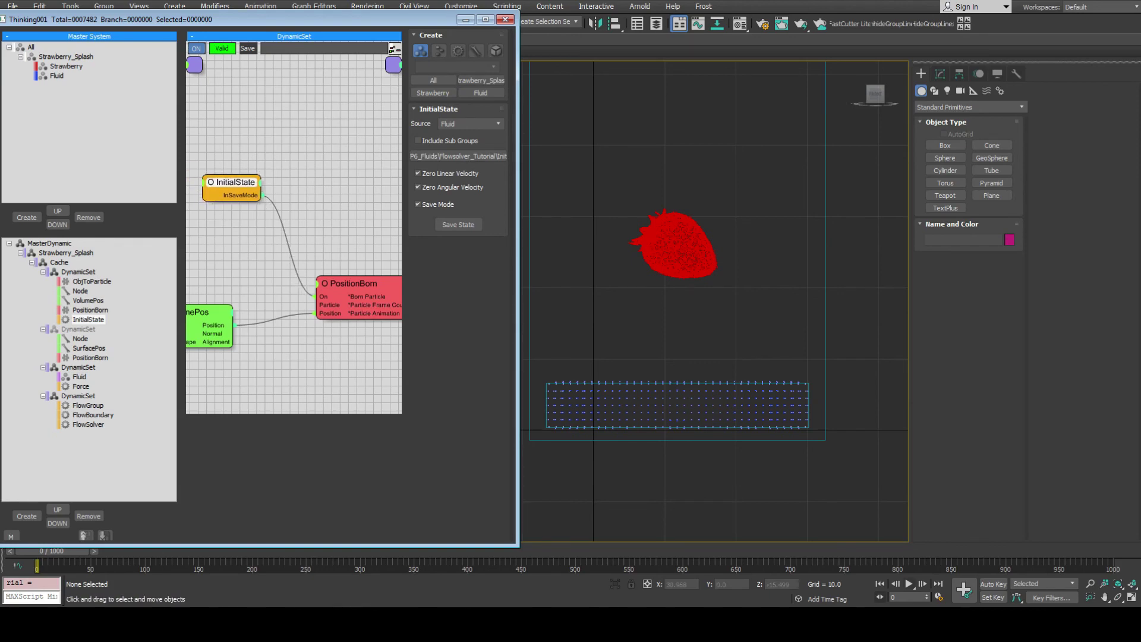
# Run the simulation to about frame 302 and stop there with the fluid settled.
pyautogui.press('/')
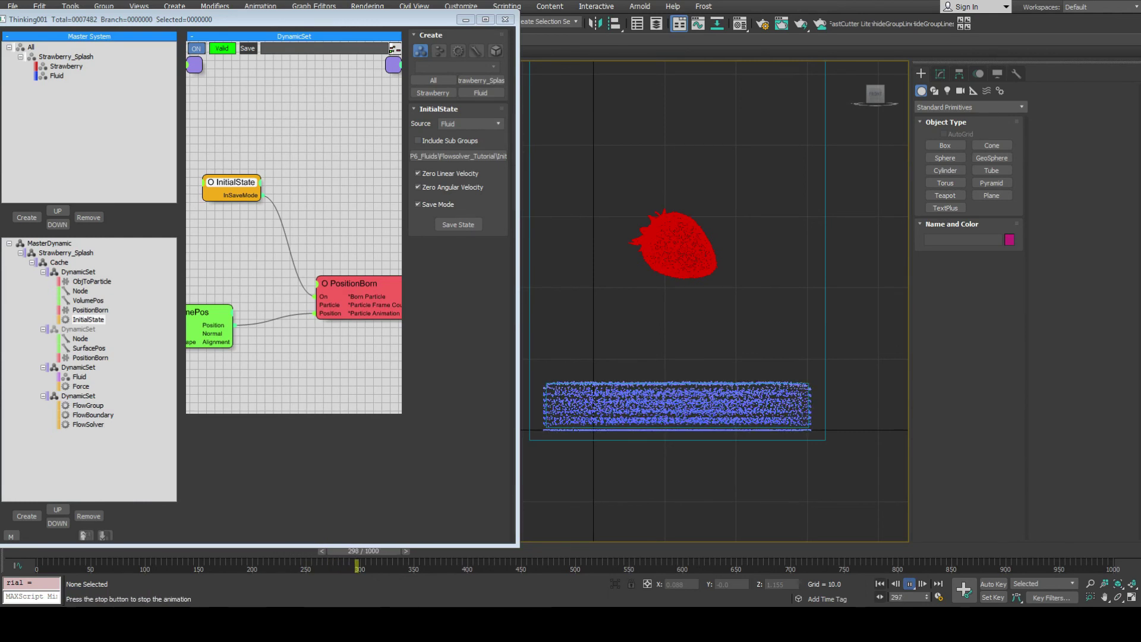
pyautogui.press('/')
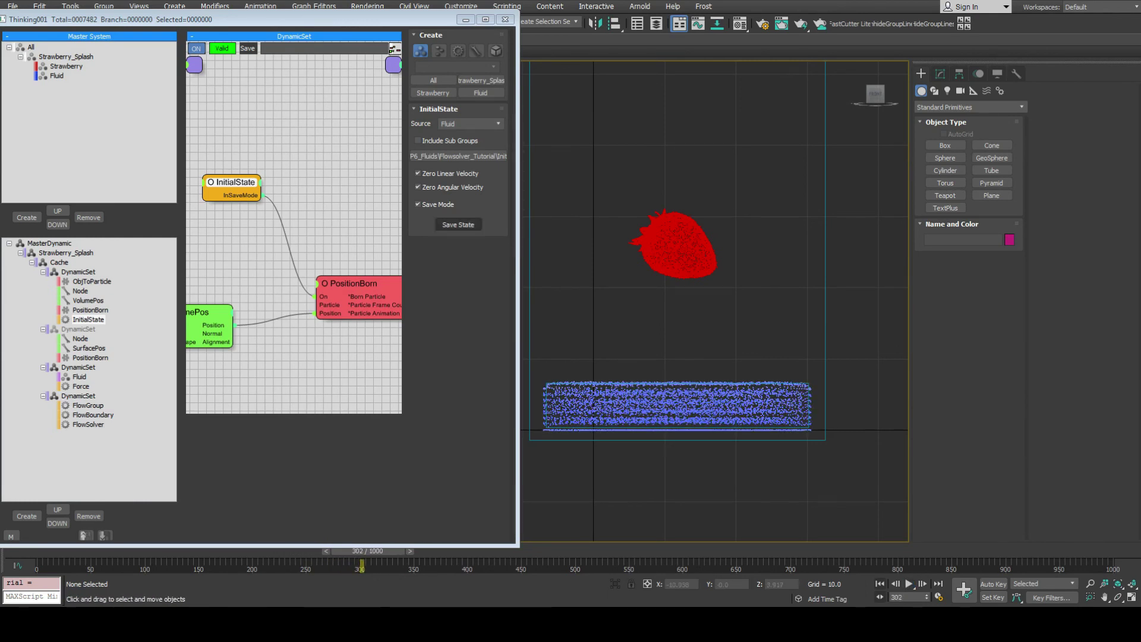
# Save the settled fluid's initial state and check for the saved file in the Flowsolver_Tutorial project's Init folder.
pyautogui.click(457, 224)
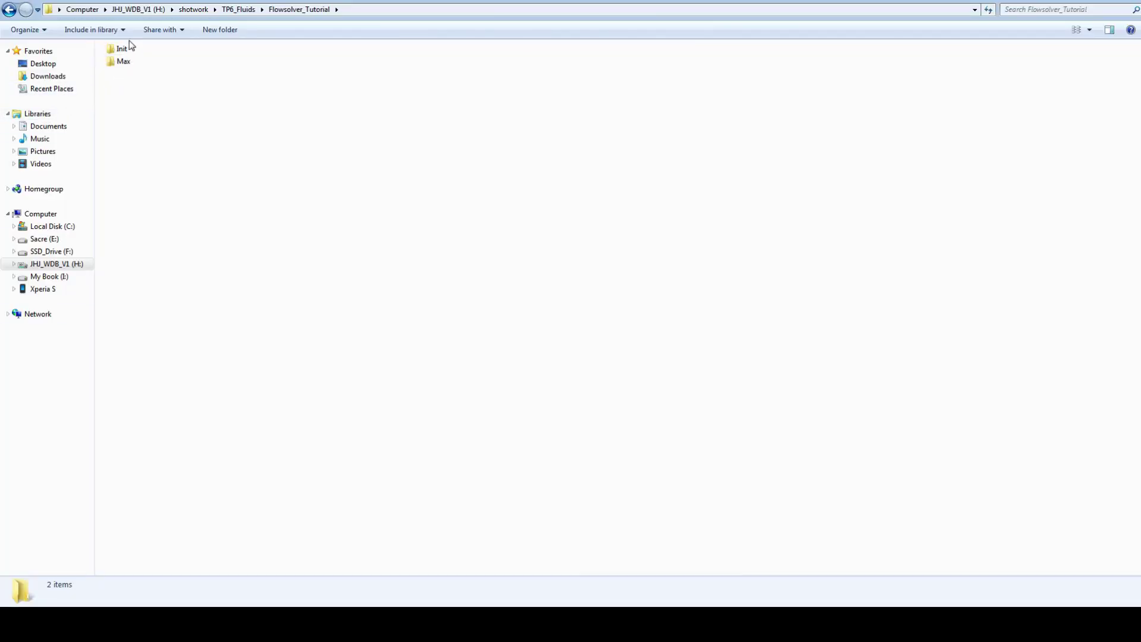
pyautogui.doubleClick(122, 48)
pyautogui.click(140, 49)
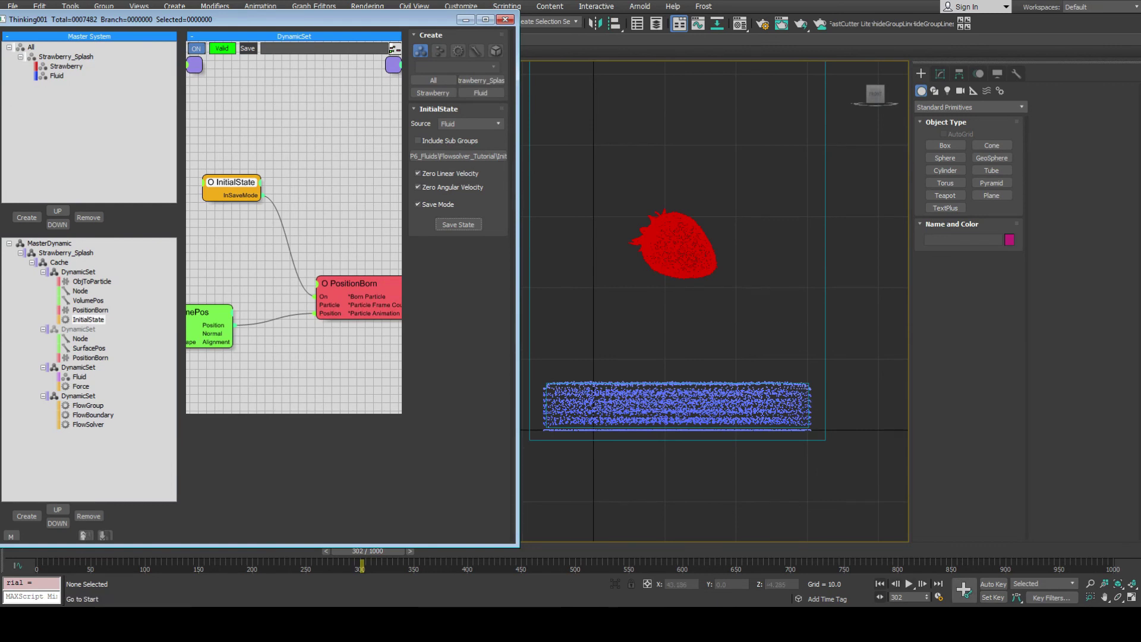
# Return to frame 0 and switch off the InitialState's Save Mode.
pyautogui.click(879, 583)
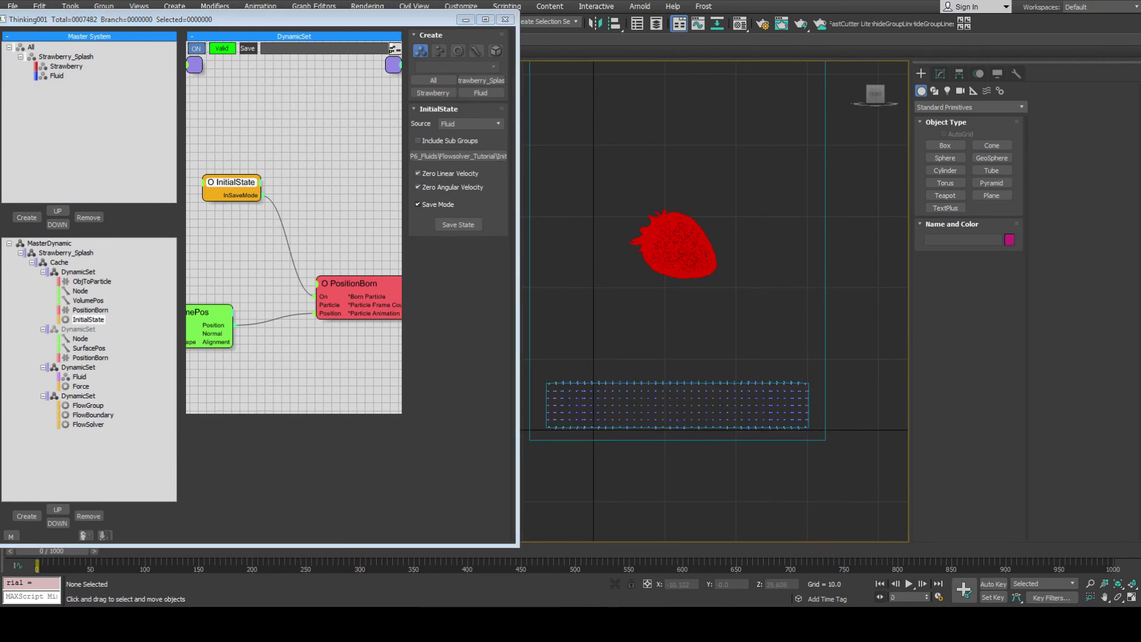
pyautogui.click(419, 204)
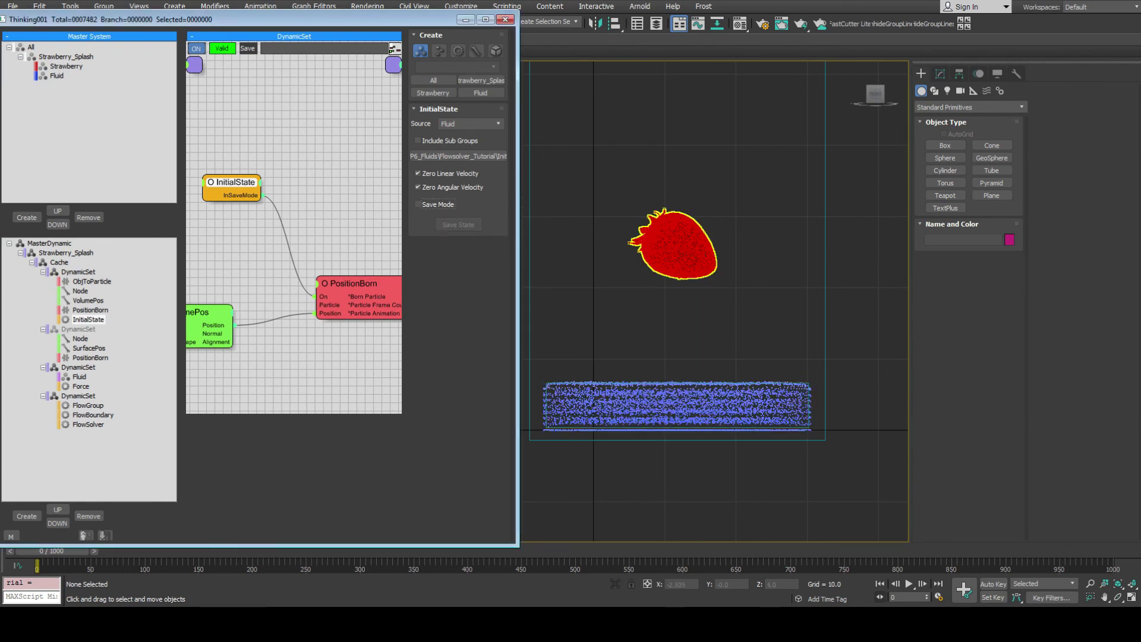
# Examine the loaded fluid in a perspective view, playing the simulation to about frame 40 and returning to frame 0.
pyautogui.moveTo(671, 243)
pyautogui.mouseDown(button='middle')
pyautogui.moveTo(754, 278)
pyautogui.moveTo(684, 243)
pyautogui.moveTo(667, 255)
pyautogui.mouseUp(button='middle')
pyautogui.press('p')
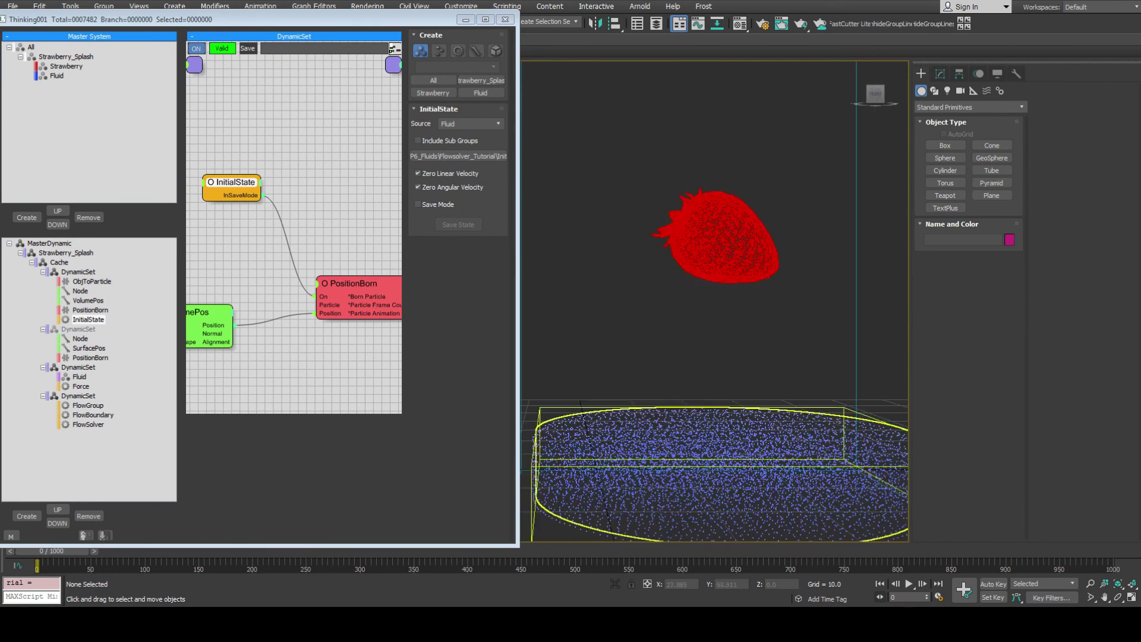
pyautogui.scroll(-3, 671, 339)
pyautogui.keyDown('alt'); pyautogui.moveTo(671, 333); pyautogui.dragTo(666, 256, button='middle'); pyautogui.keyUp('alt')
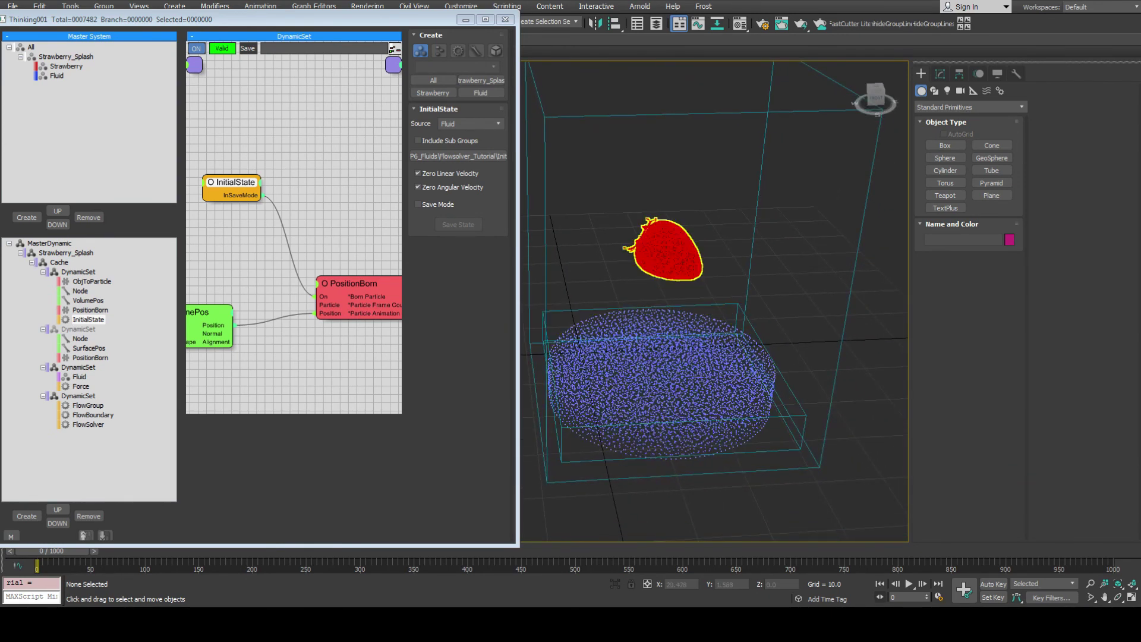
pyautogui.moveTo(665, 250)
pyautogui.keyDown('alt'); pyautogui.mouseDown(button='middle')
pyautogui.moveTo(670, 239)
pyautogui.moveTo(671, 260)
pyautogui.mouseUp(button='middle'); pyautogui.keyUp('alt')
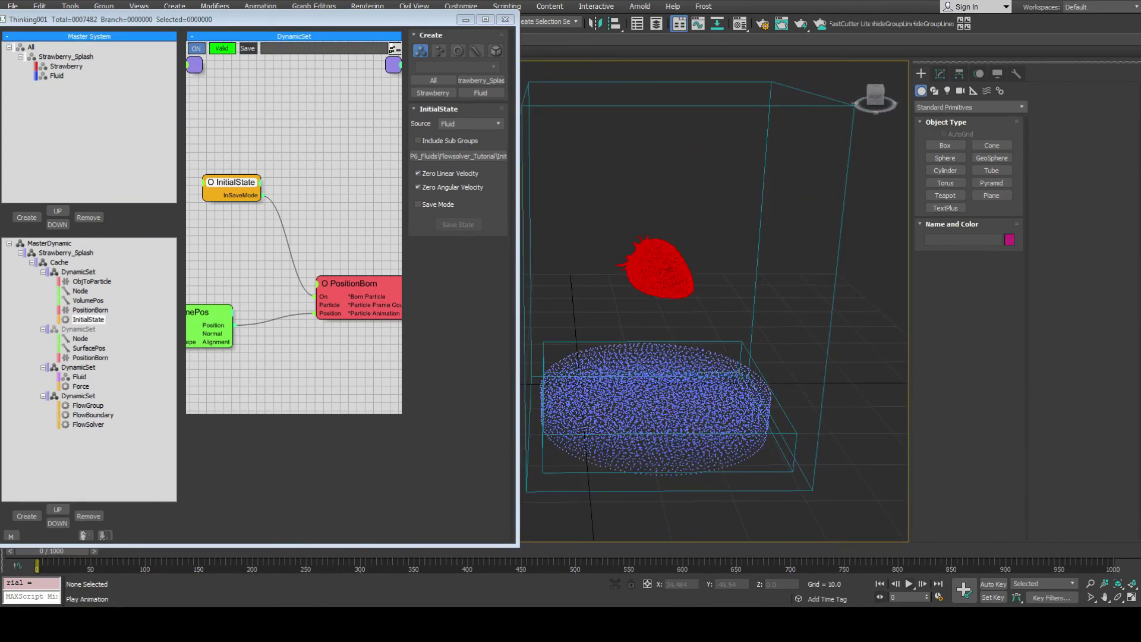
pyautogui.click(909, 583)
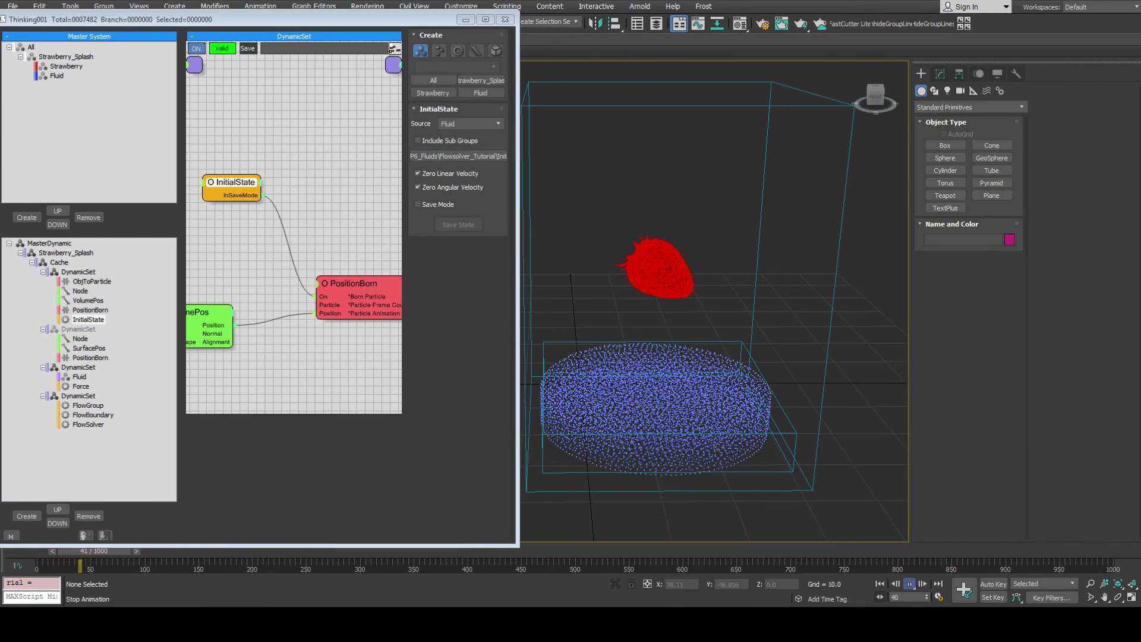
pyautogui.click(909, 584)
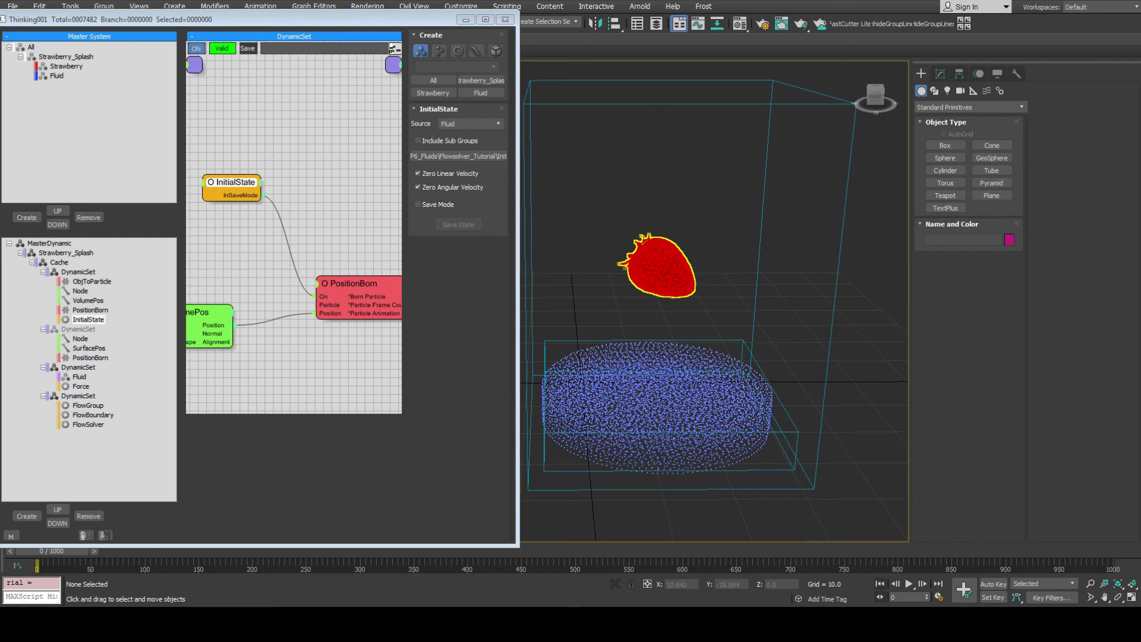
pyautogui.moveTo(572, 249); pyautogui.dragTo(637, 243, button='middle')
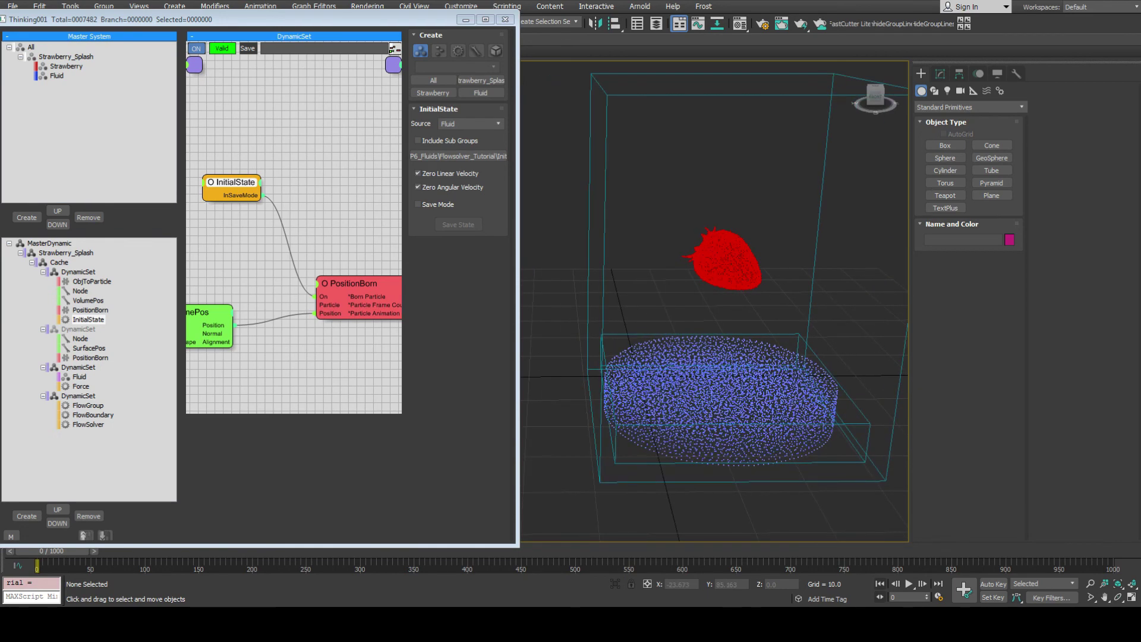
# Disable the InitialState node and shift it slightly to make room beside it.
pyautogui.rightClick(226, 185)
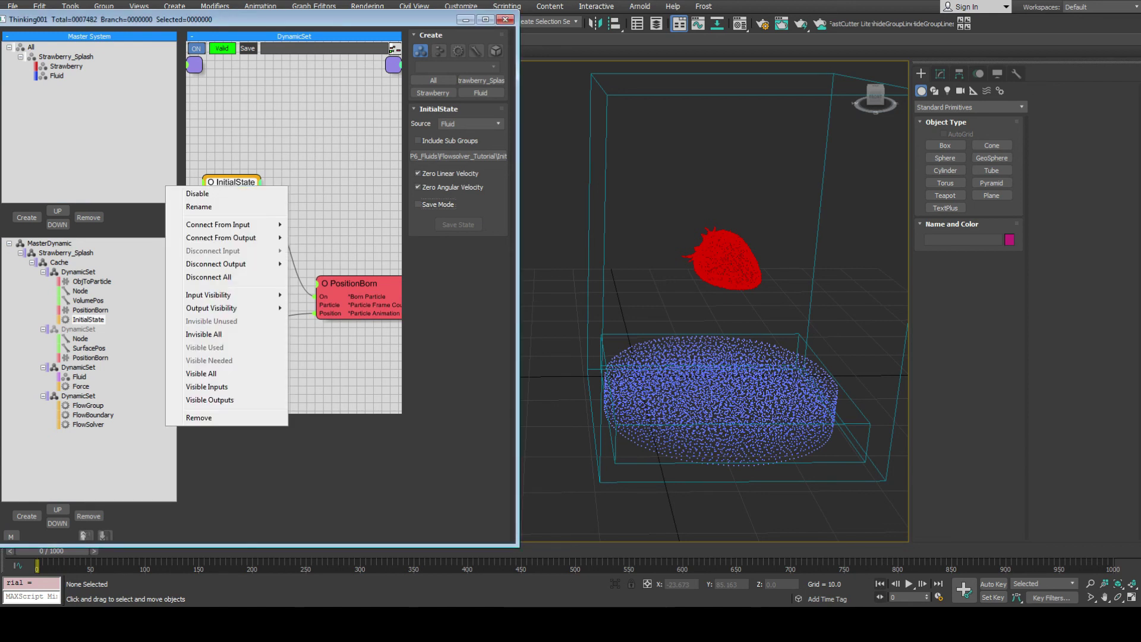
pyautogui.click(198, 194)
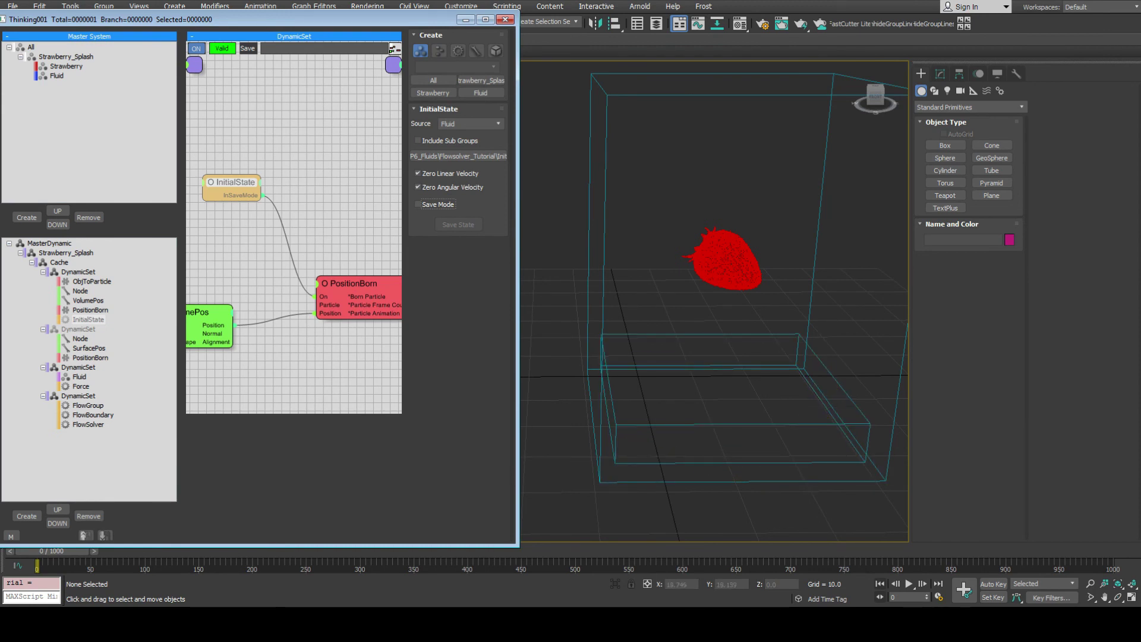
pyautogui.moveTo(231, 188); pyautogui.dragTo(217, 182)
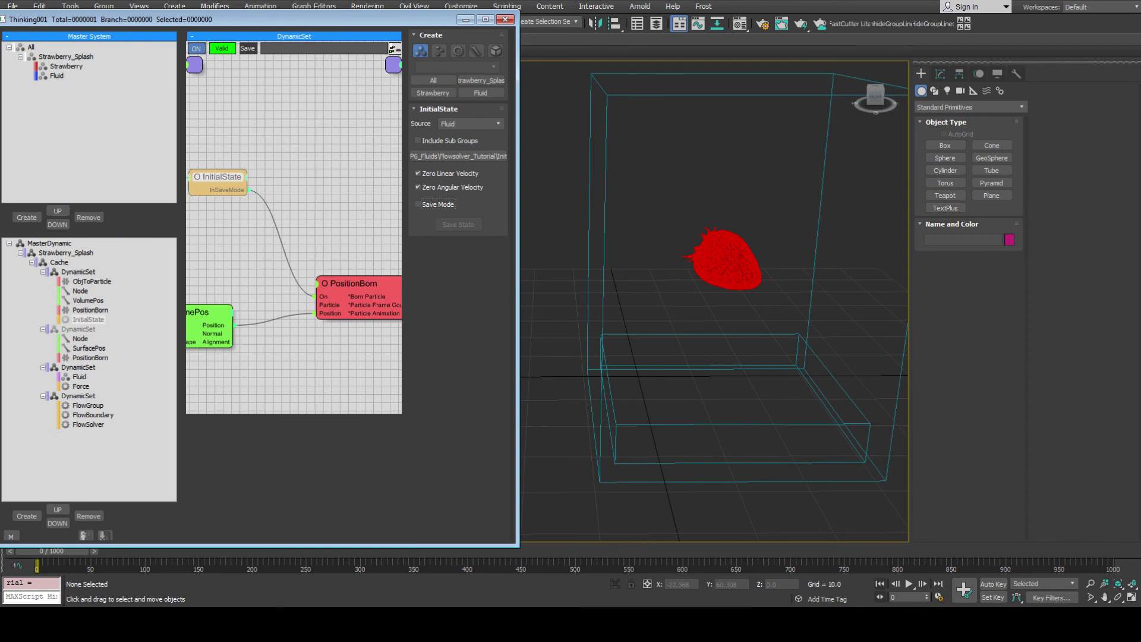
# Add a standard Mass operator and connect the InitialState's BornParticle output to its Particle input.
pyautogui.rightClick(213, 150)
pyautogui.moveTo(271, 183)
pyautogui.moveTo(379, 183)
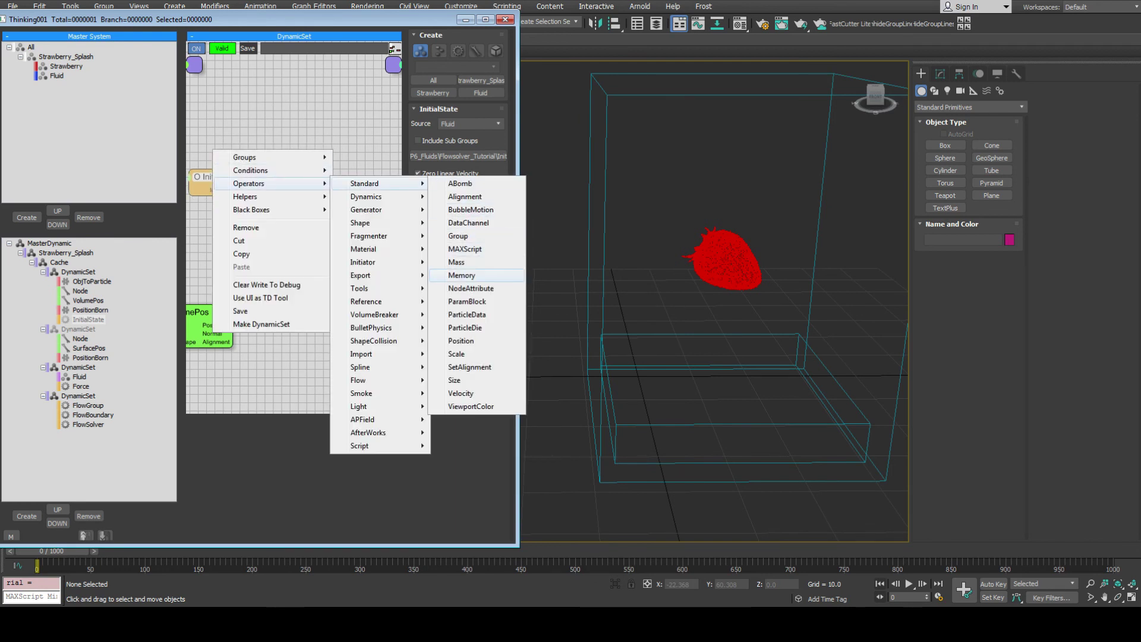
pyautogui.click(452, 262)
pyautogui.moveTo(297, 156); pyautogui.dragTo(334, 141)
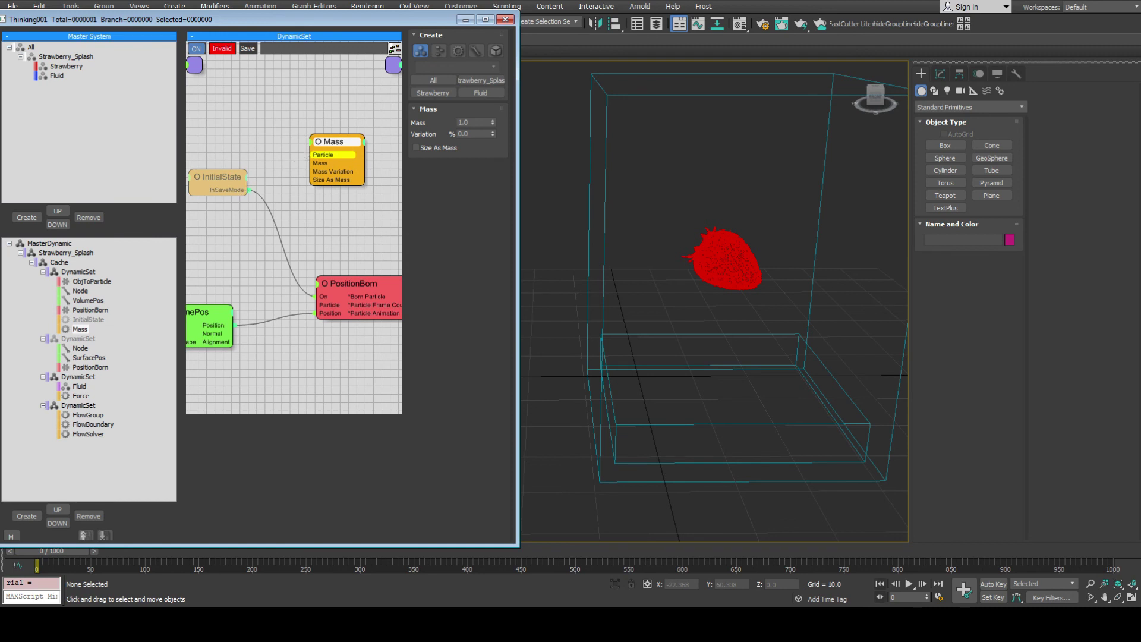
pyautogui.click(246, 176)
pyautogui.click(246, 184)
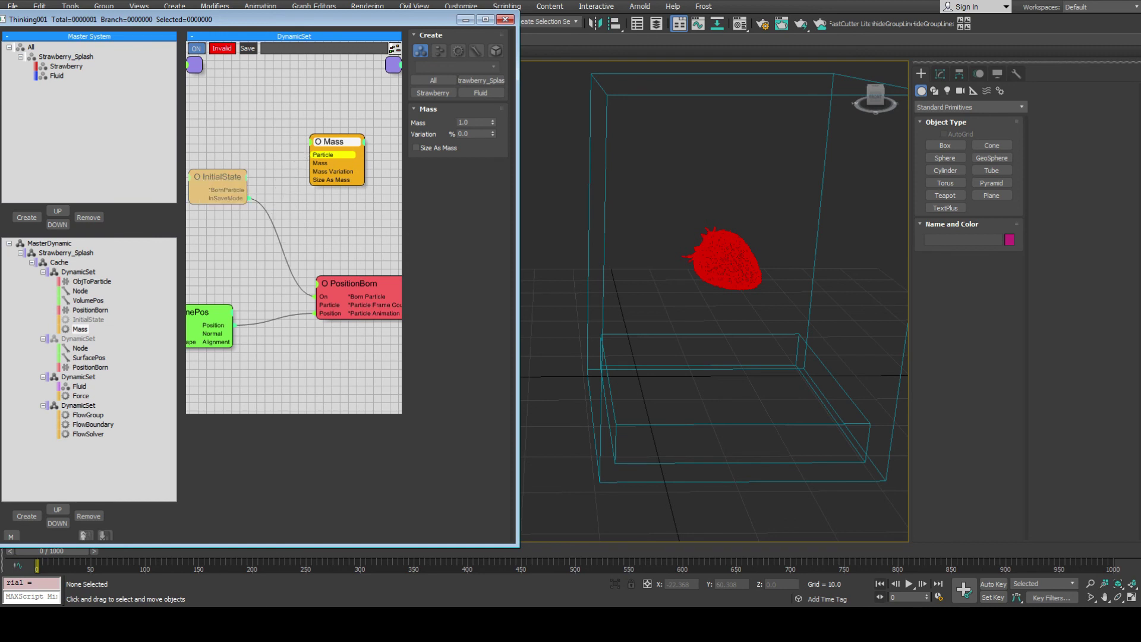
pyautogui.moveTo(249, 190); pyautogui.dragTo(337, 157)
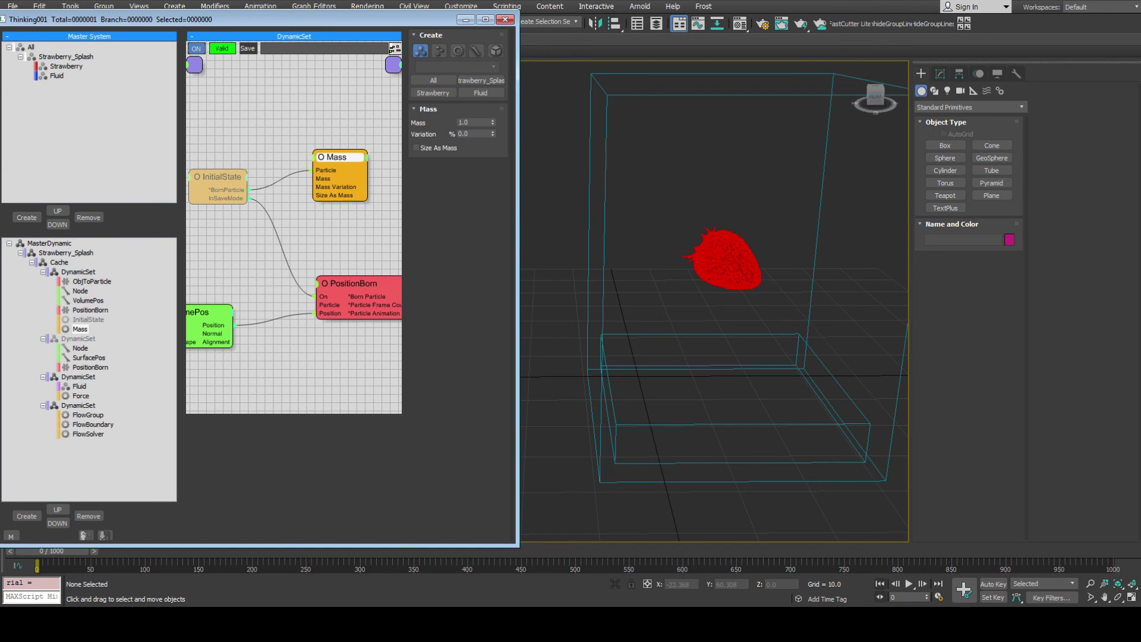
# Set the fluid's Mass operator to 0.02 and check it against the mass in the PositionBorn node.
pyautogui.doubleClick(466, 122)
pyautogui.write('0.02')
pyautogui.press('Return')
pyautogui.click(348, 284)
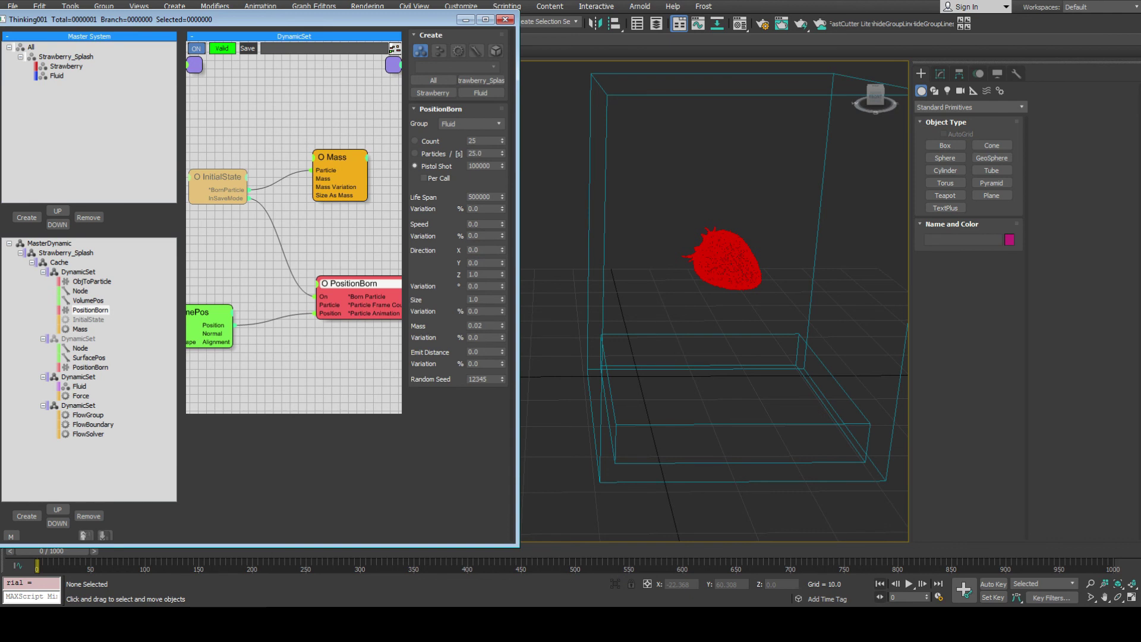
pyautogui.moveTo(349, 283); pyautogui.dragTo(341, 282)
# Move the ObjToParticle node well above the fluid nodes in the first DynamicSet and widen the thinkingParticles window.
pyautogui.click(78, 271)
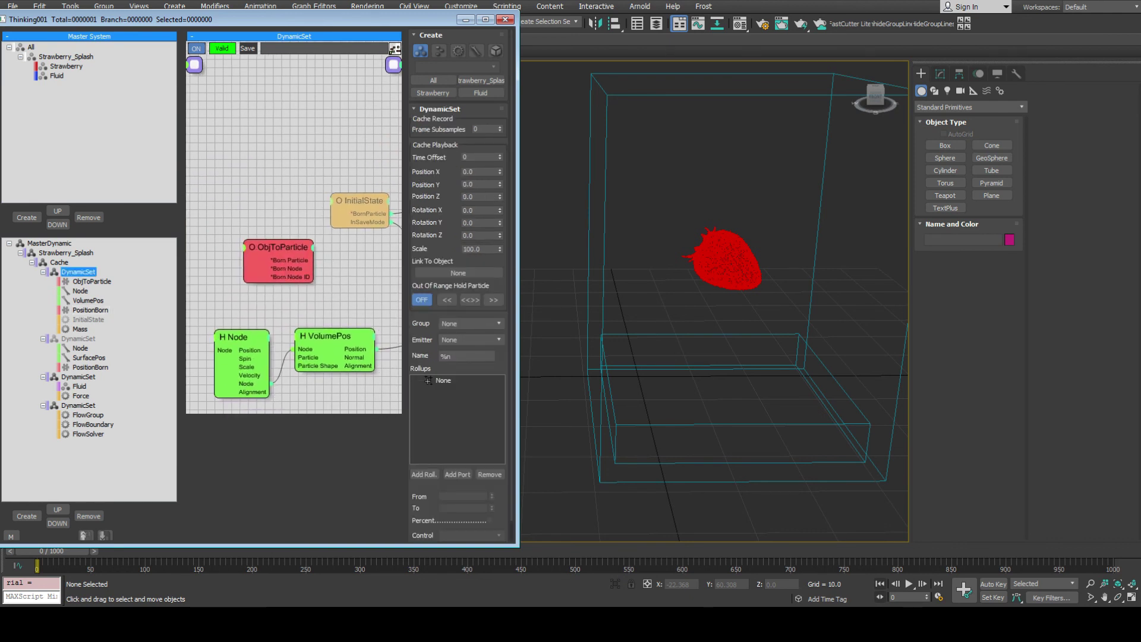
pyautogui.moveTo(263, 238); pyautogui.dragTo(256, 69)
pyautogui.moveTo(294, 178); pyautogui.dragTo(214, 323, button='middle')
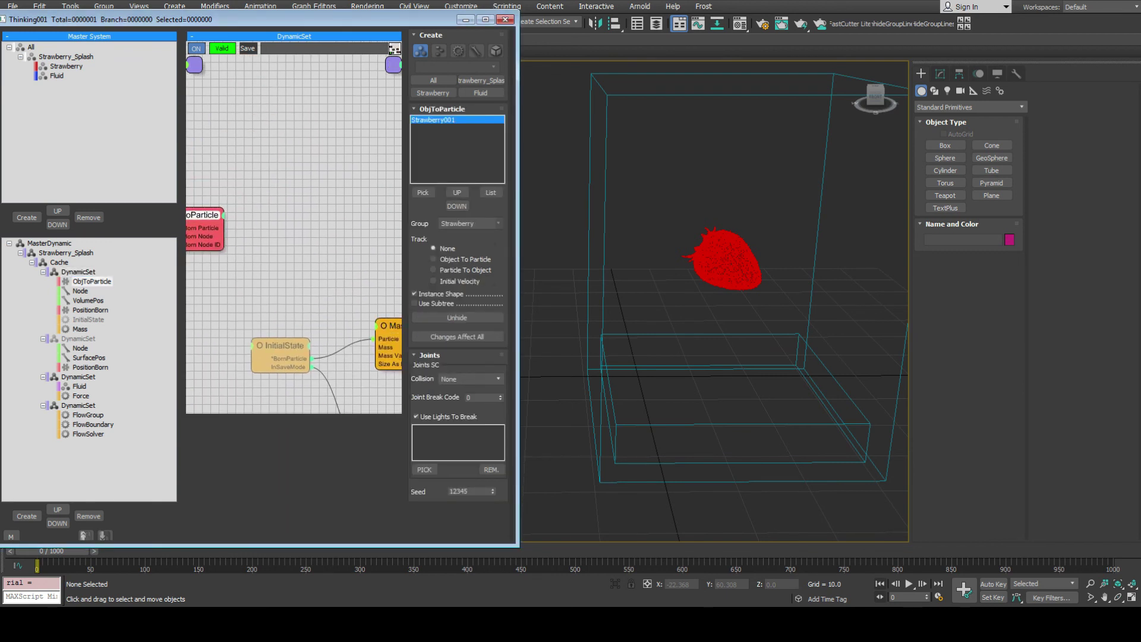
pyautogui.moveTo(205, 229); pyautogui.dragTo(230, 181)
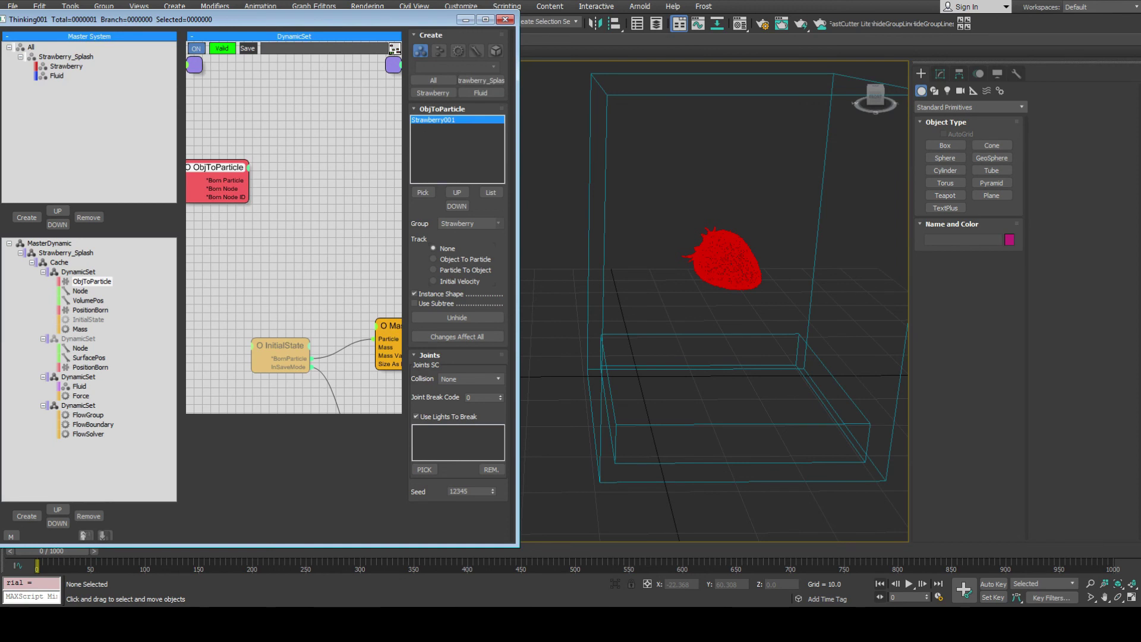
pyautogui.moveTo(517, 77); pyautogui.dragTo(606, 78)
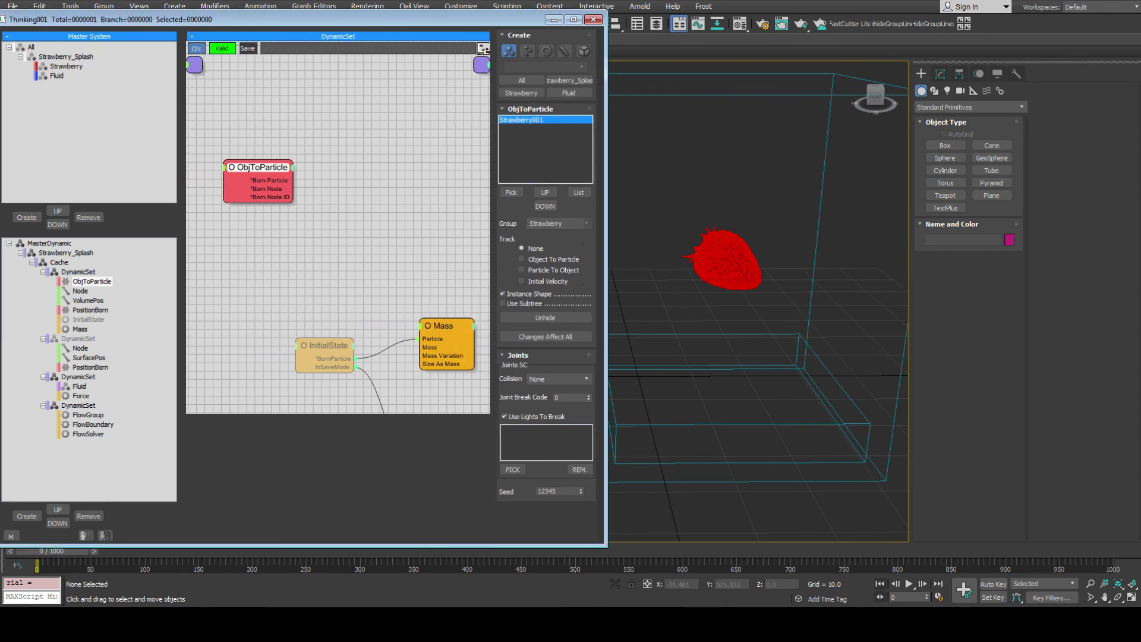
# Add a second Mass operator and connect the ObjToParticle's Born Particle output to its Particle input.
pyautogui.rightClick(290, 143)
pyautogui.moveTo(357, 175)
pyautogui.moveTo(452, 175)
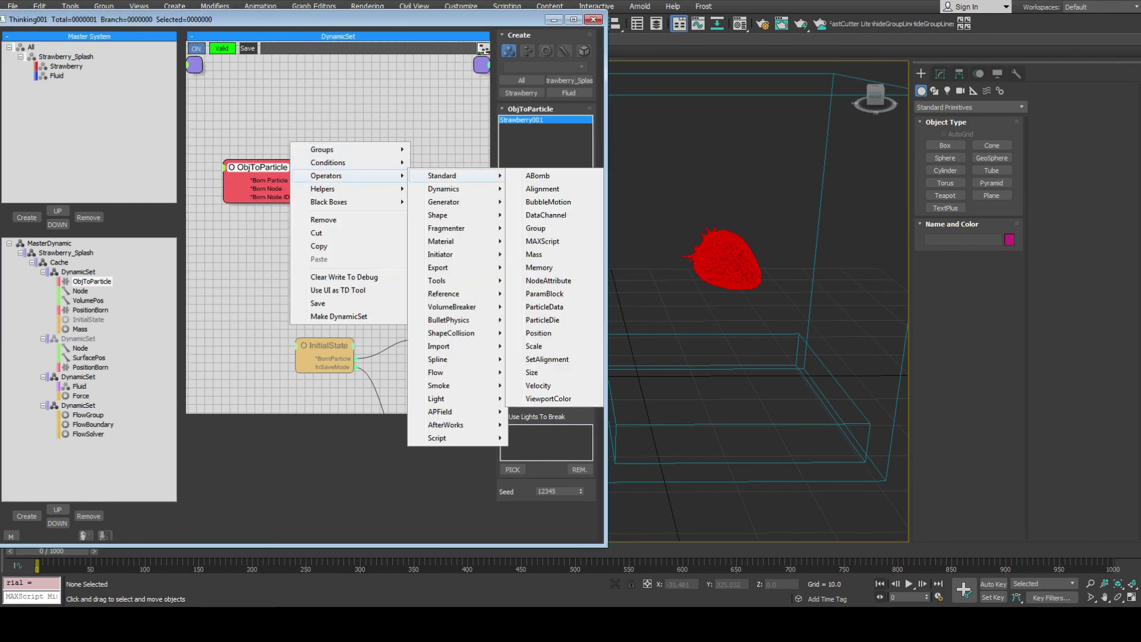
pyautogui.click(533, 254)
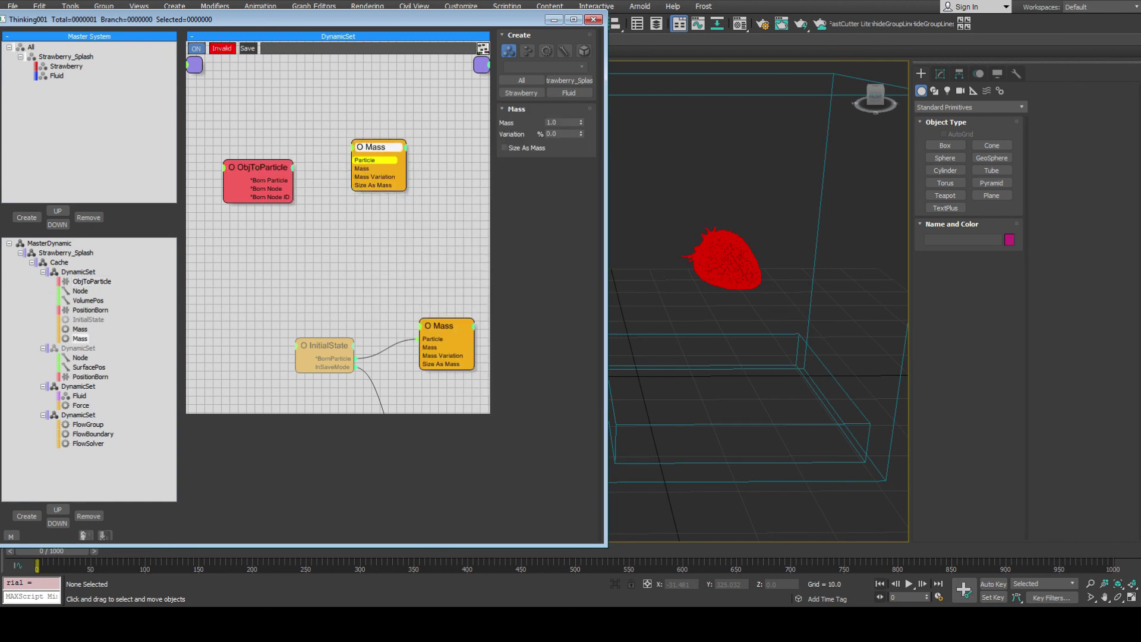
pyautogui.moveTo(378, 146); pyautogui.dragTo(387, 109)
pyautogui.moveTo(294, 178); pyautogui.dragTo(359, 122)
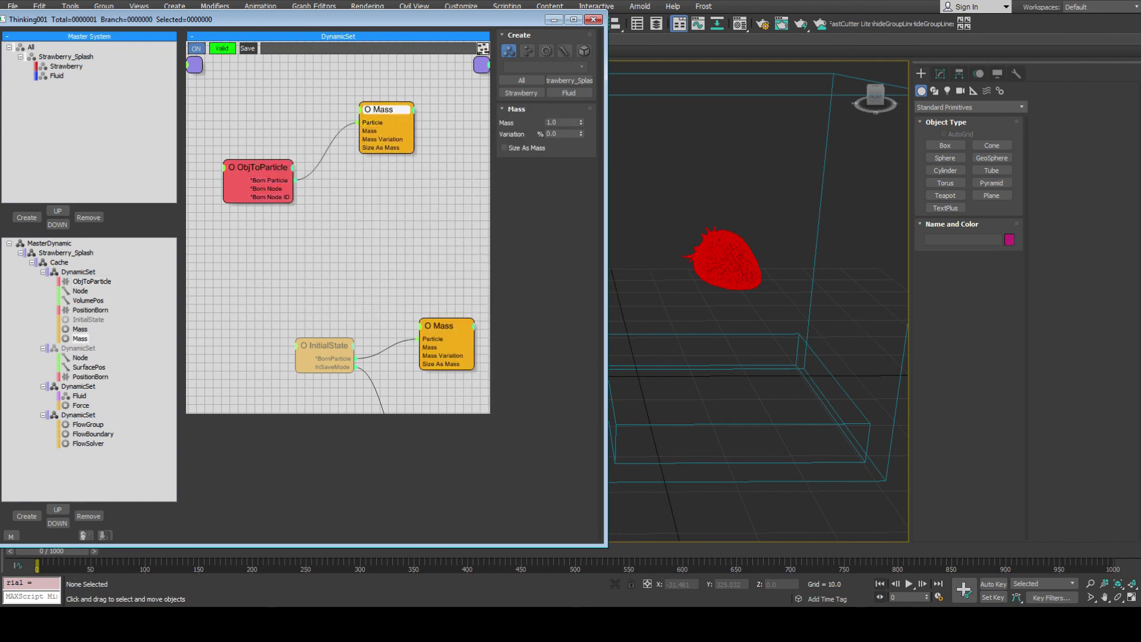
# Set the strawberry's Mass operator to 15 and reduce the node to its connected Particle port.
pyautogui.doubleClick(554, 122)
pyautogui.write('15')
pyautogui.press('Return')
pyautogui.click(368, 109)
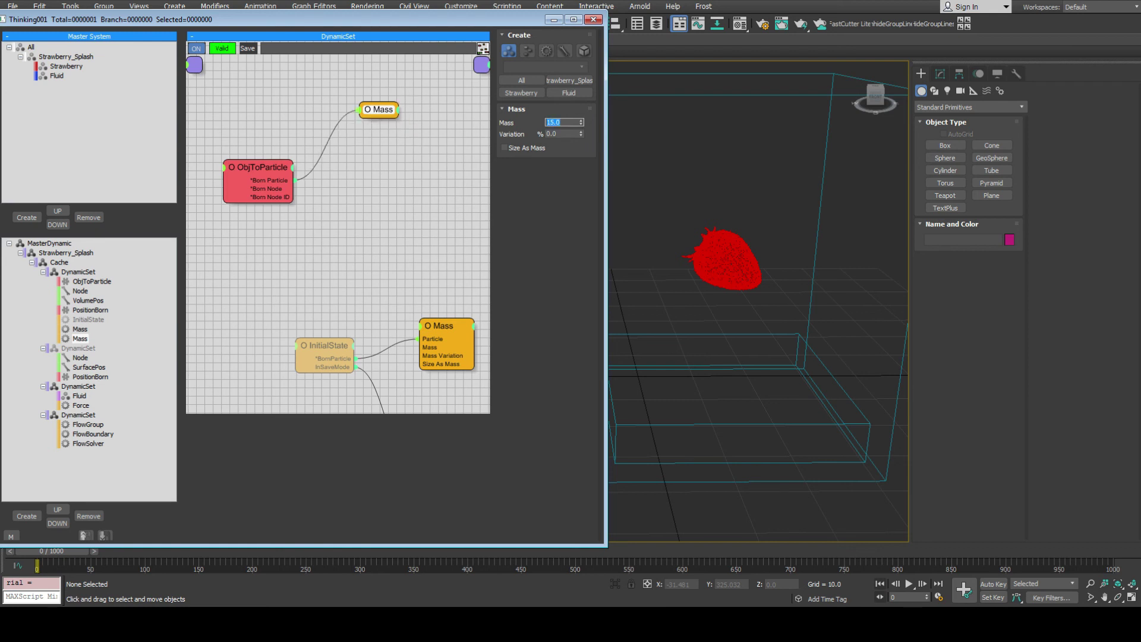
pyautogui.click(368, 109)
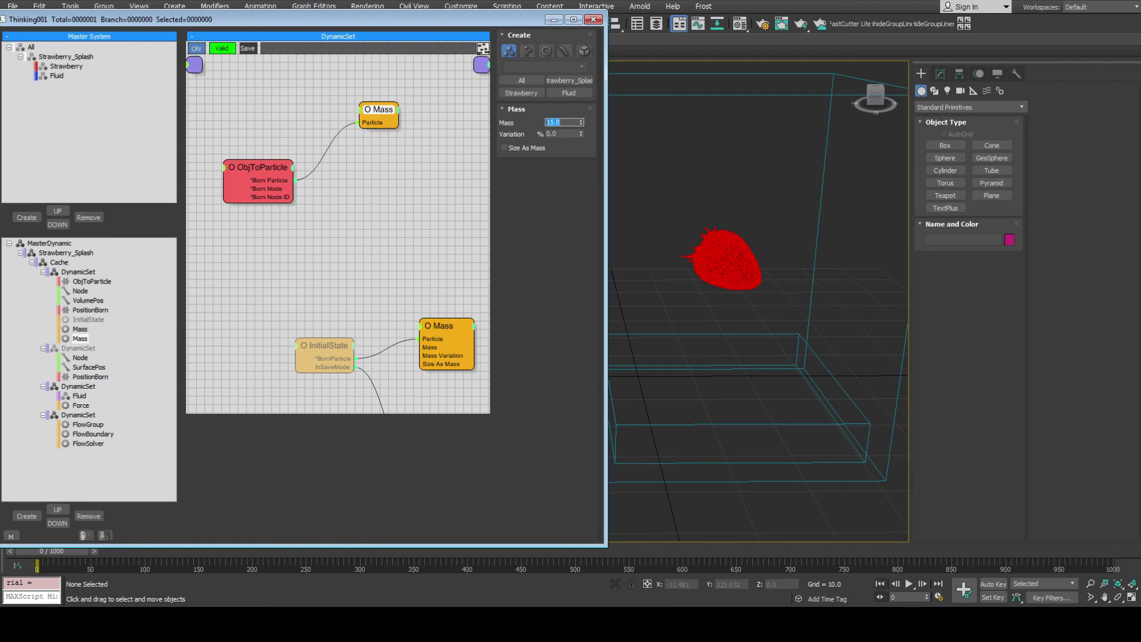
# Add a Strawberry group node below the Fluid node in the DynamicSet that holds the fluid's Force.
pyautogui.click(78, 386)
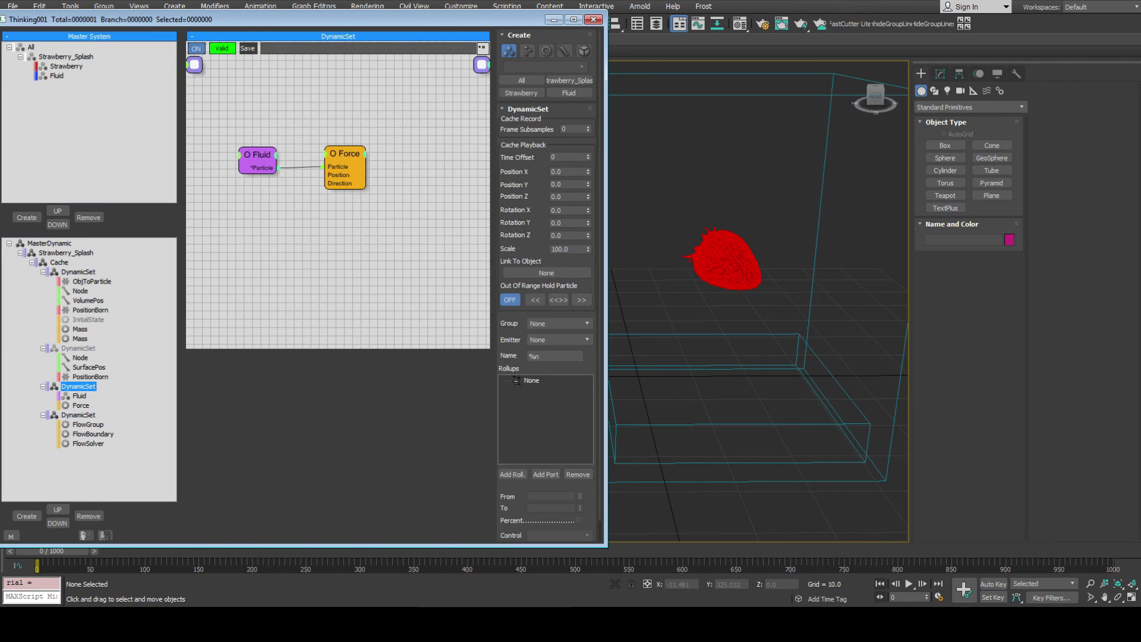
pyautogui.click(520, 93)
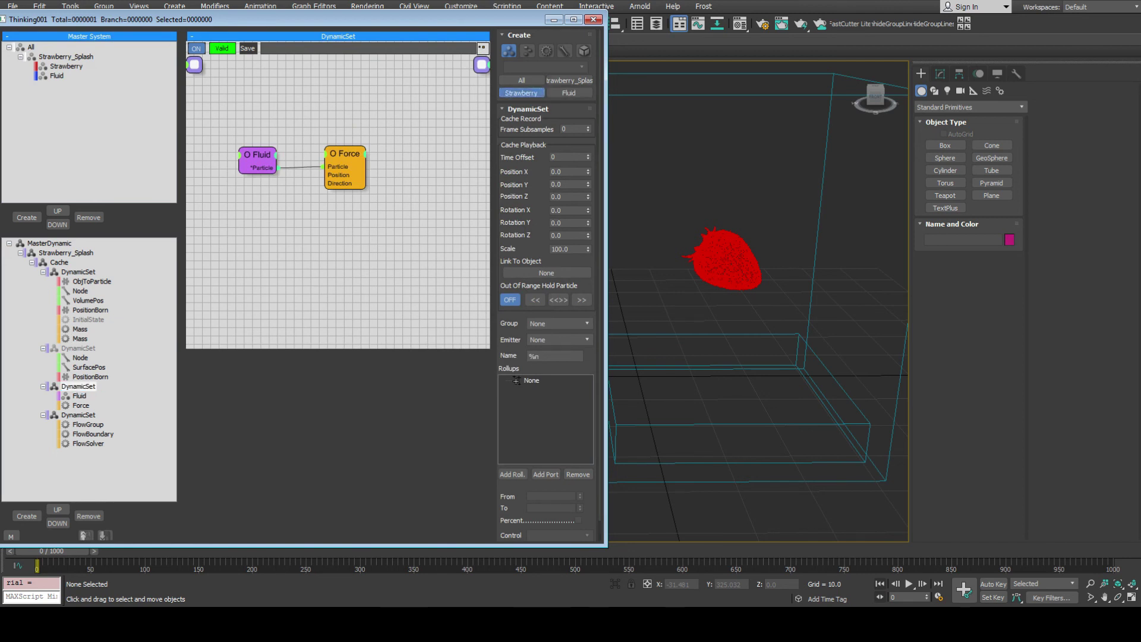
pyautogui.click(249, 239)
pyautogui.moveTo(278, 246); pyautogui.dragTo(243, 246)
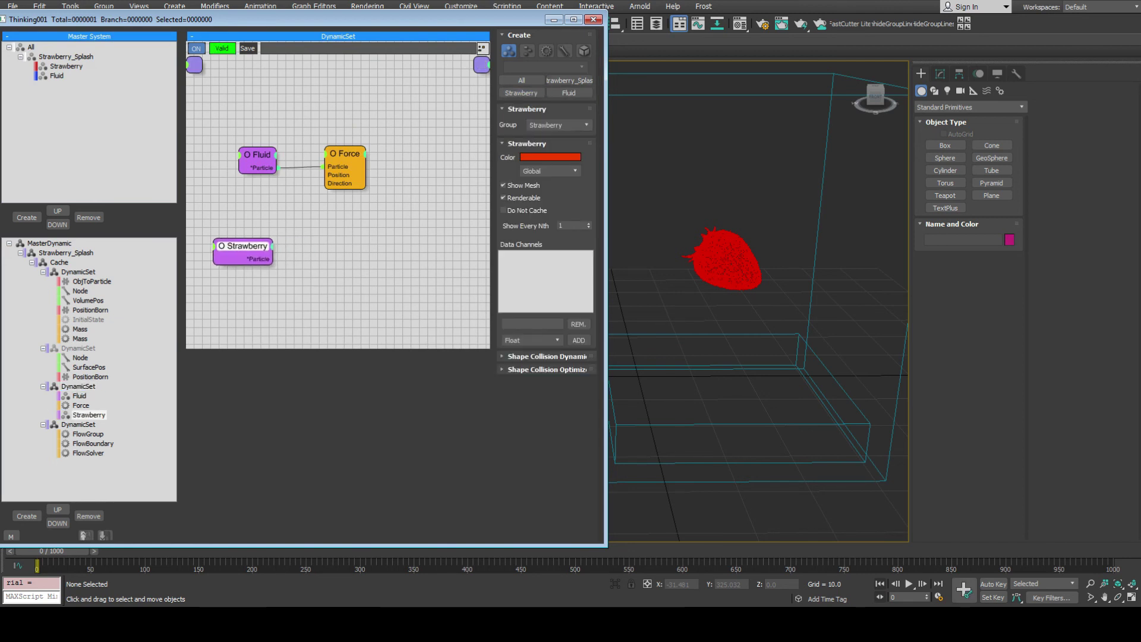
# Add a Force operator fed by the Strawberry group's Particle output and set its strength to -40.
pyautogui.rightClick(247, 225)
pyautogui.moveTo(283, 258)
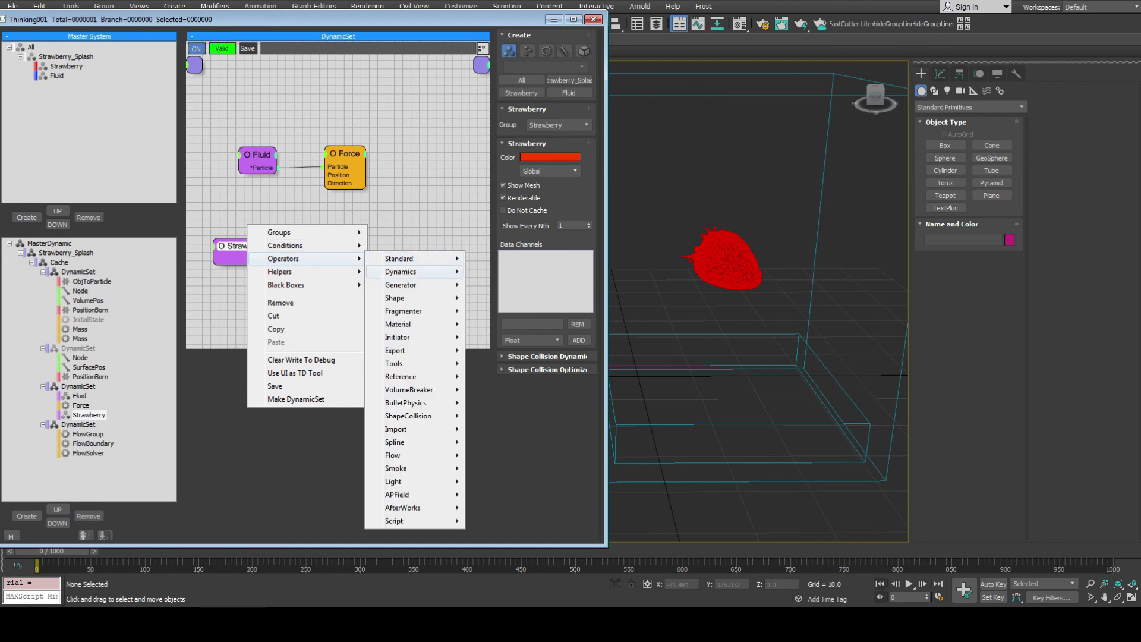
pyautogui.moveTo(400, 271)
pyautogui.click(491, 298)
pyautogui.moveTo(320, 245); pyautogui.dragTo(348, 235)
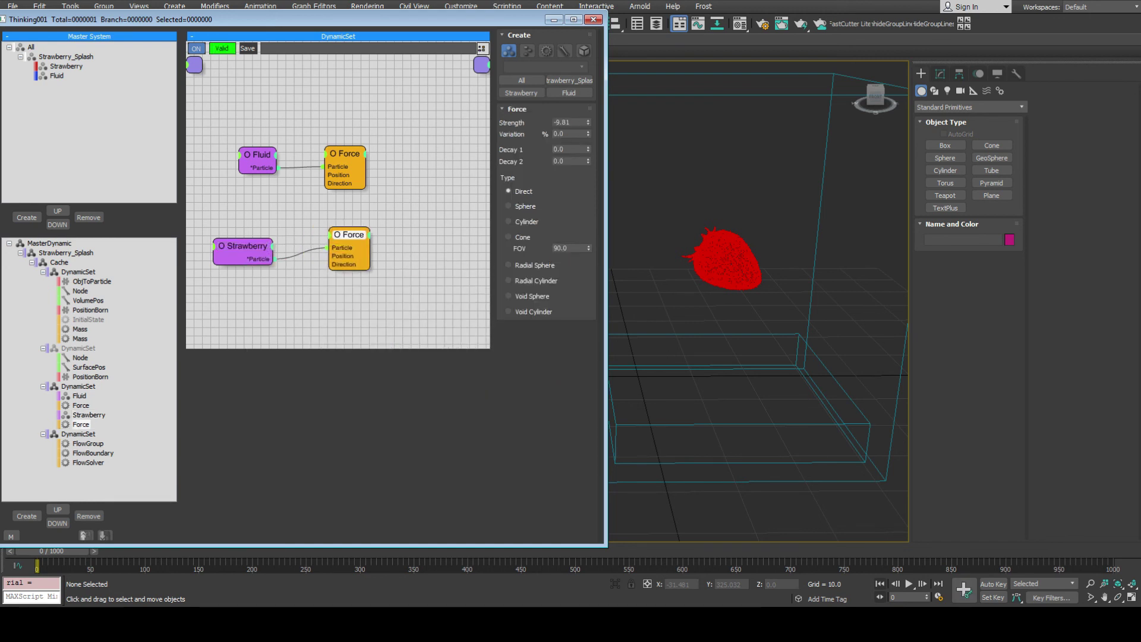
pyautogui.moveTo(572, 123); pyautogui.dragTo(556, 122)
pyautogui.write('-40')
pyautogui.press('Return')
# Play the simulation to about frame 51 to check the strawberry's fall, and return to frame 0.
pyautogui.press('/')
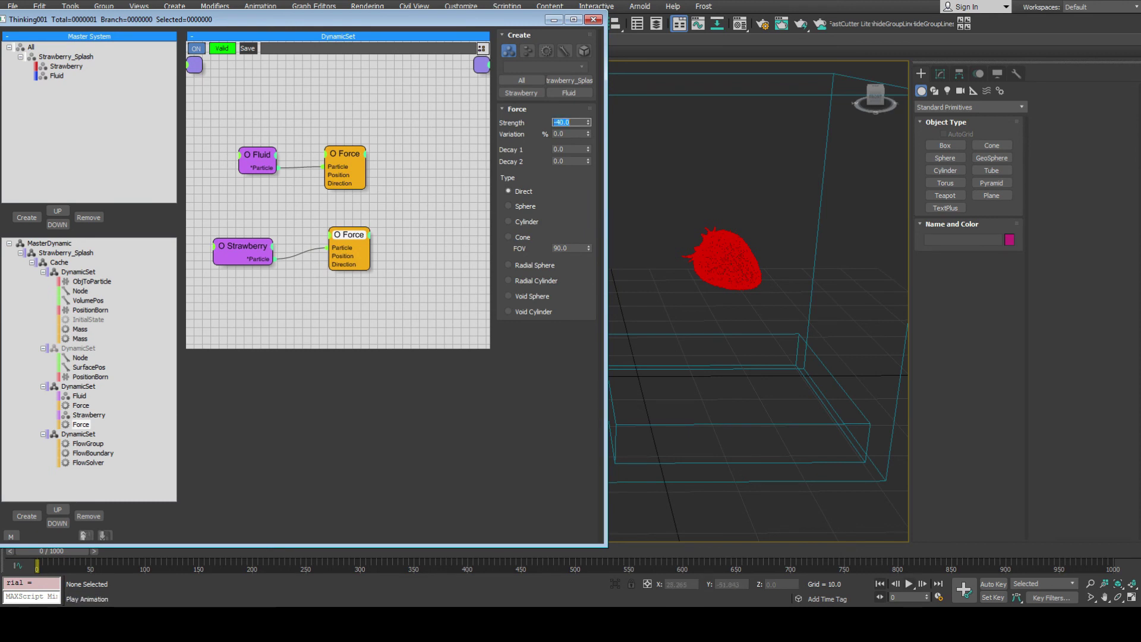
pyautogui.press('/')
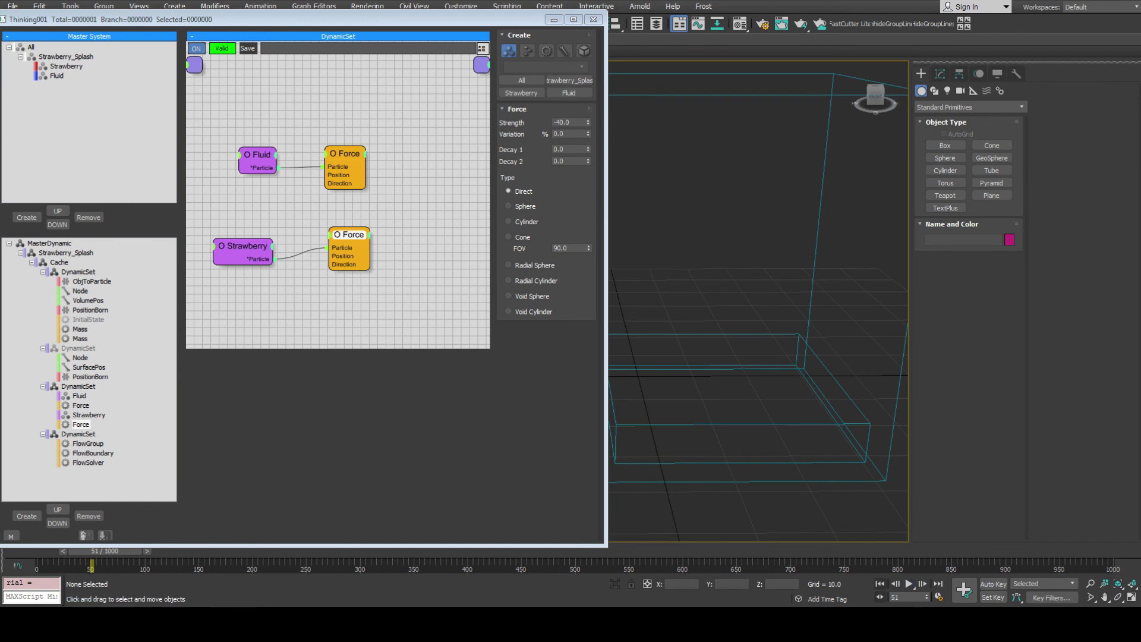
pyautogui.press('Home')
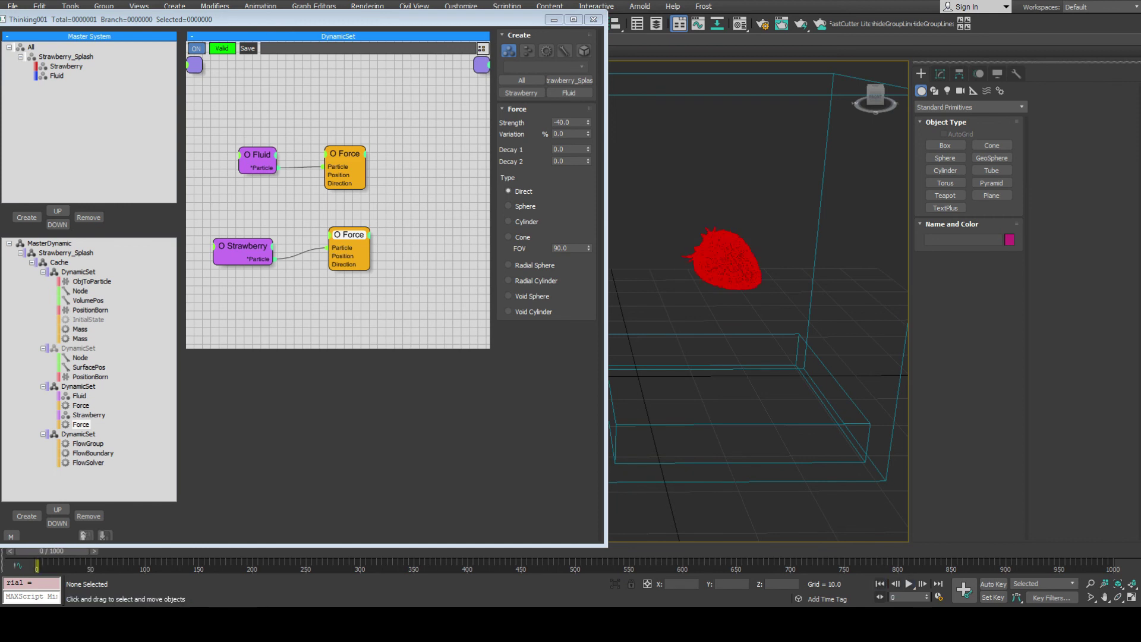
# Add a Velocity operator in the first DynamicSet, fed by the Born Particle output of the strawberry's ObjToParticle node.
pyautogui.click(88, 300)
pyautogui.click(92, 281)
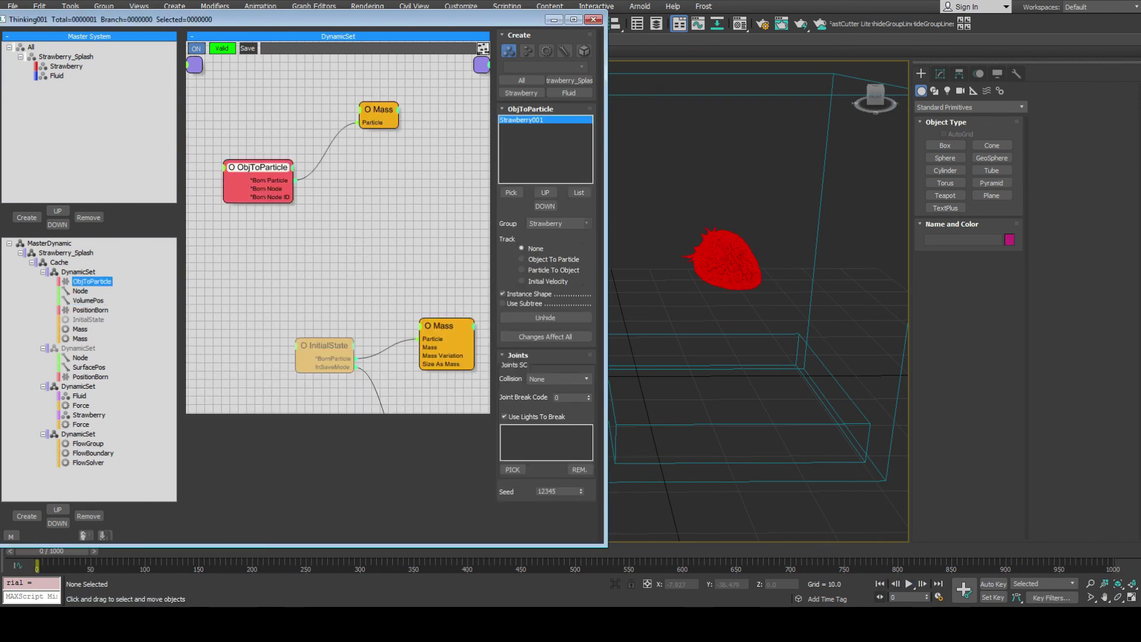
pyautogui.rightClick(284, 165)
pyautogui.moveTo(333, 196)
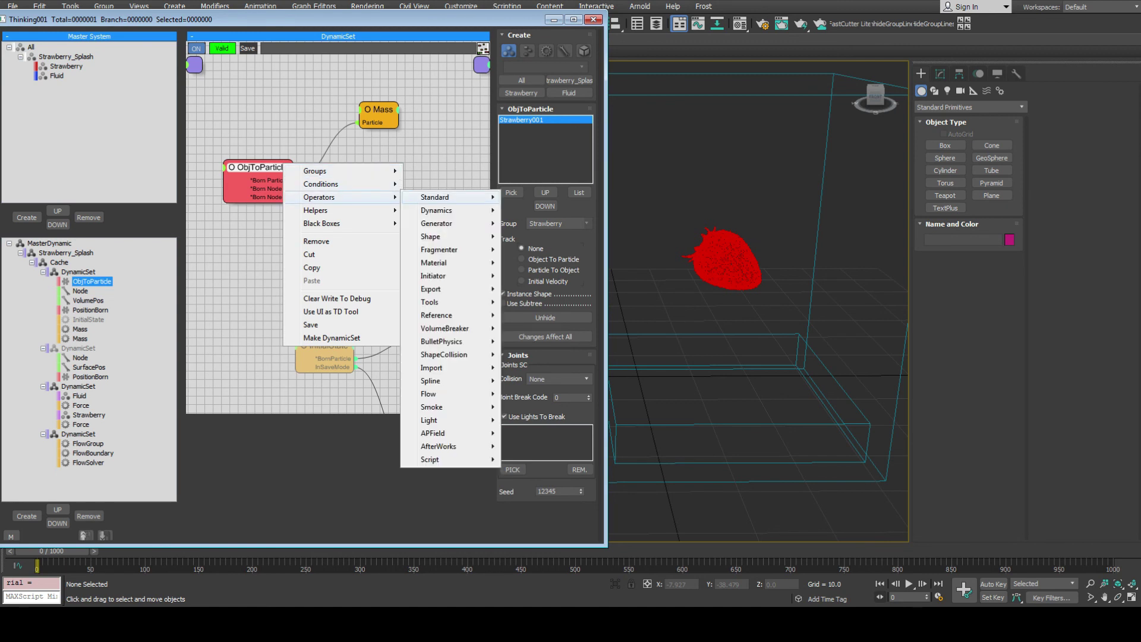
pyautogui.moveTo(434, 197)
pyautogui.click(531, 407)
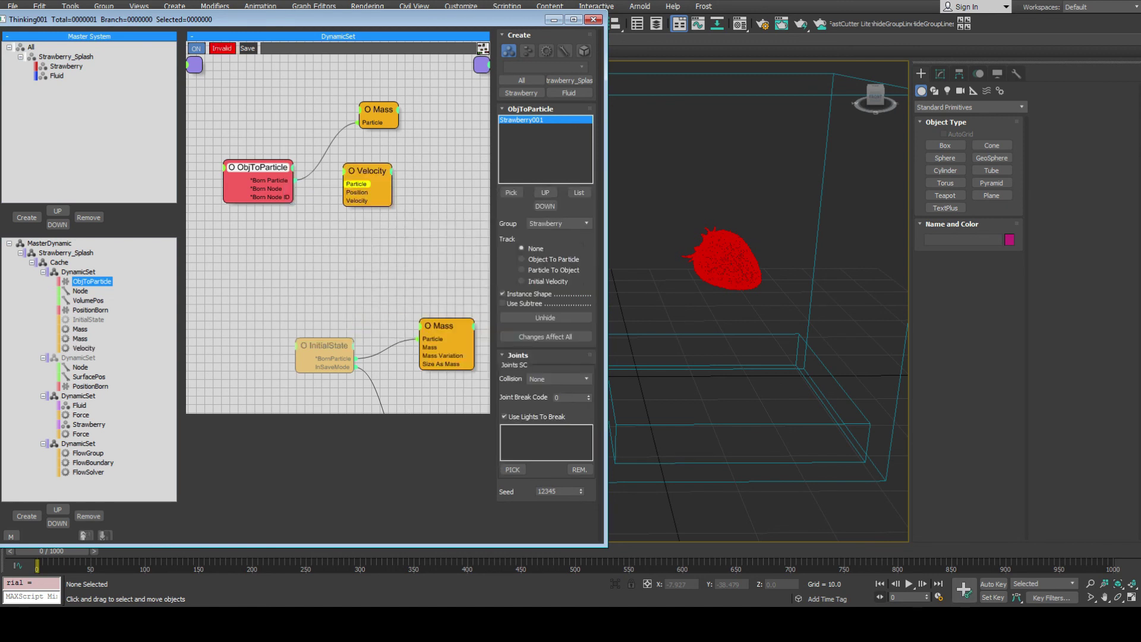
pyautogui.moveTo(355, 183); pyautogui.dragTo(391, 173)
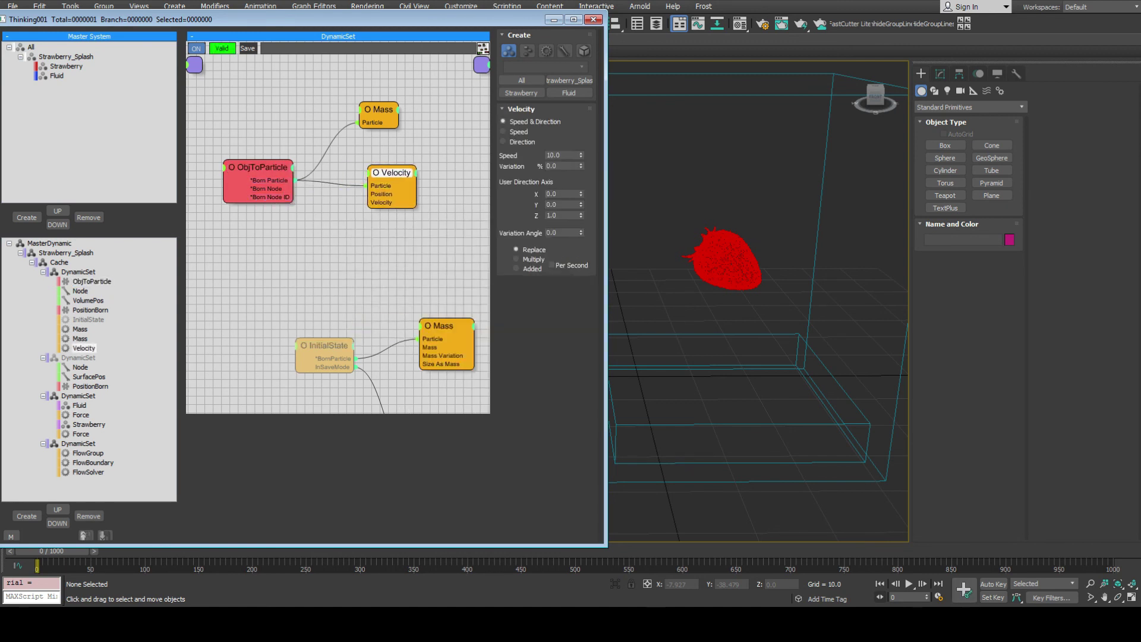
# Set the strawberry's Velocity operator to a speed of 50 and its Z direction to -1.
pyautogui.doubleClick(560, 155)
pyautogui.write('50')
pyautogui.press('Return')
pyautogui.doubleClick(561, 215)
pyautogui.write('-1')
pyautogui.press('Return')
# Play the simulation twice, to about frames 38 and 25, to check the strawberry's fall, and return to frame 0.
pyautogui.click(908, 584)
pyautogui.click(908, 583)
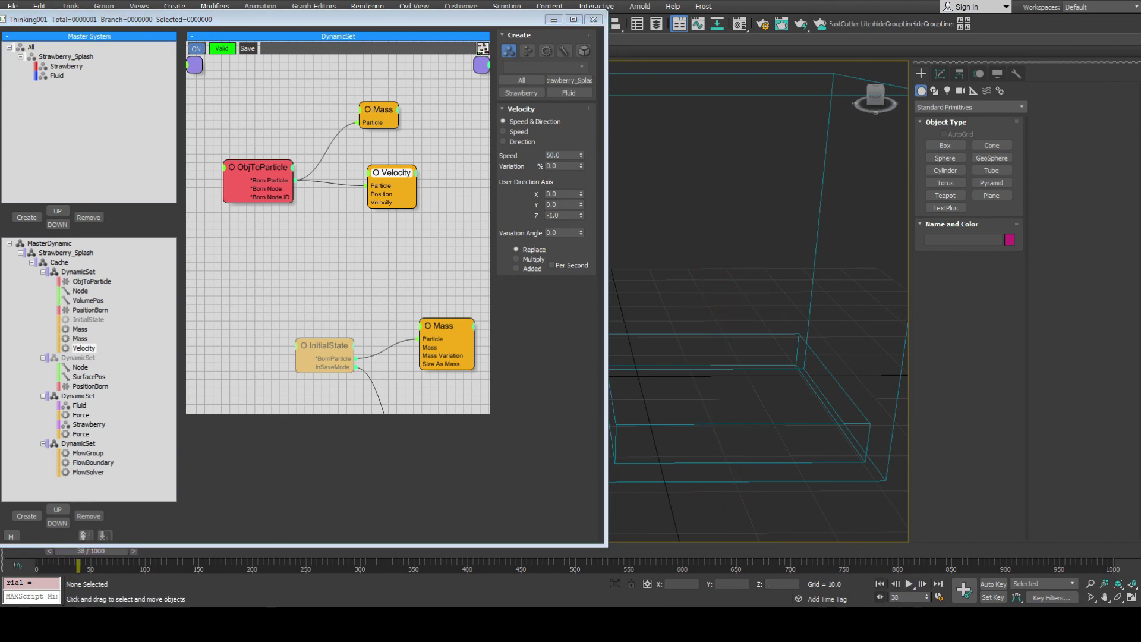
pyautogui.click(880, 584)
pyautogui.click(908, 584)
pyautogui.click(909, 583)
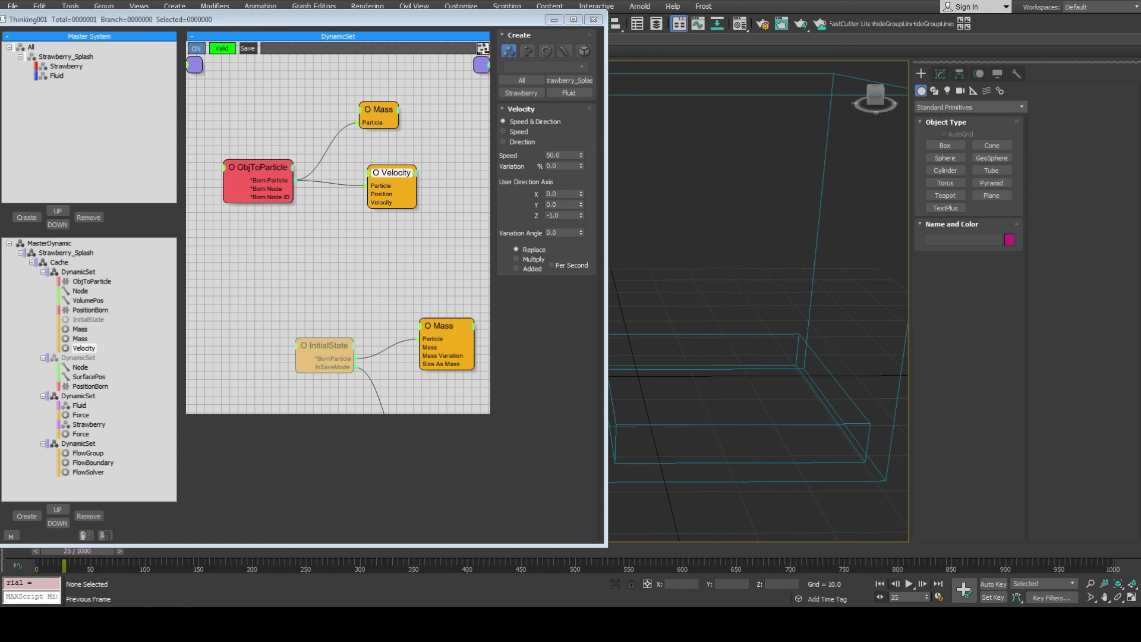
pyautogui.press('Home')
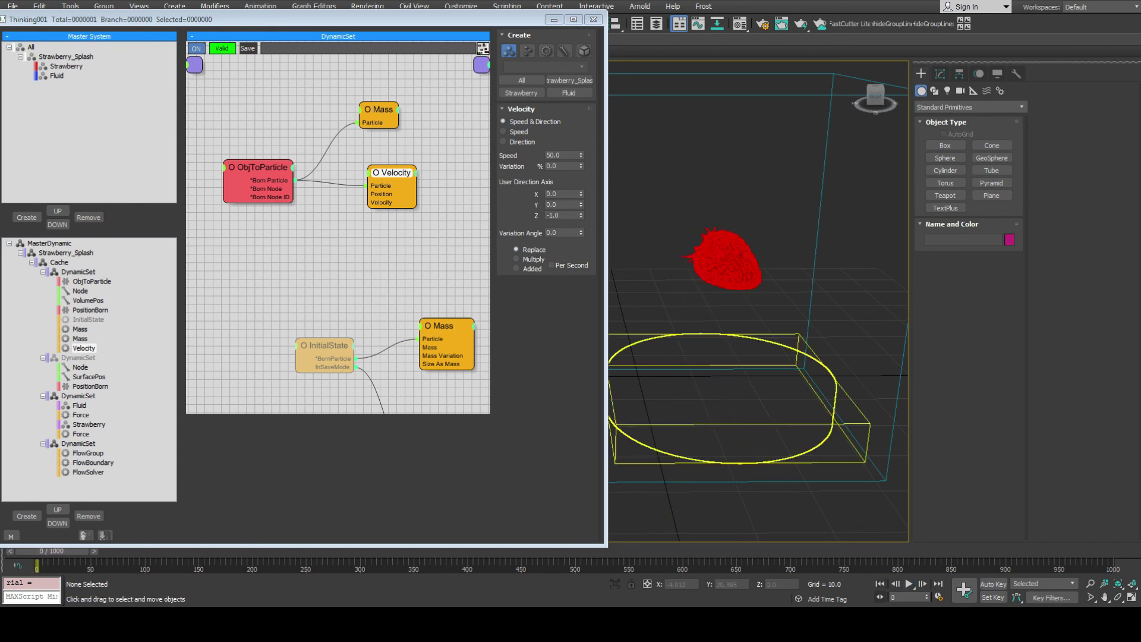
pyautogui.moveTo(391, 172); pyautogui.dragTo(392, 165)
# Turn off Display as Box in the object properties of the tall container Cylinder002.
pyautogui.moveTo(810, 363); pyautogui.dragTo(783, 381, button='middle')
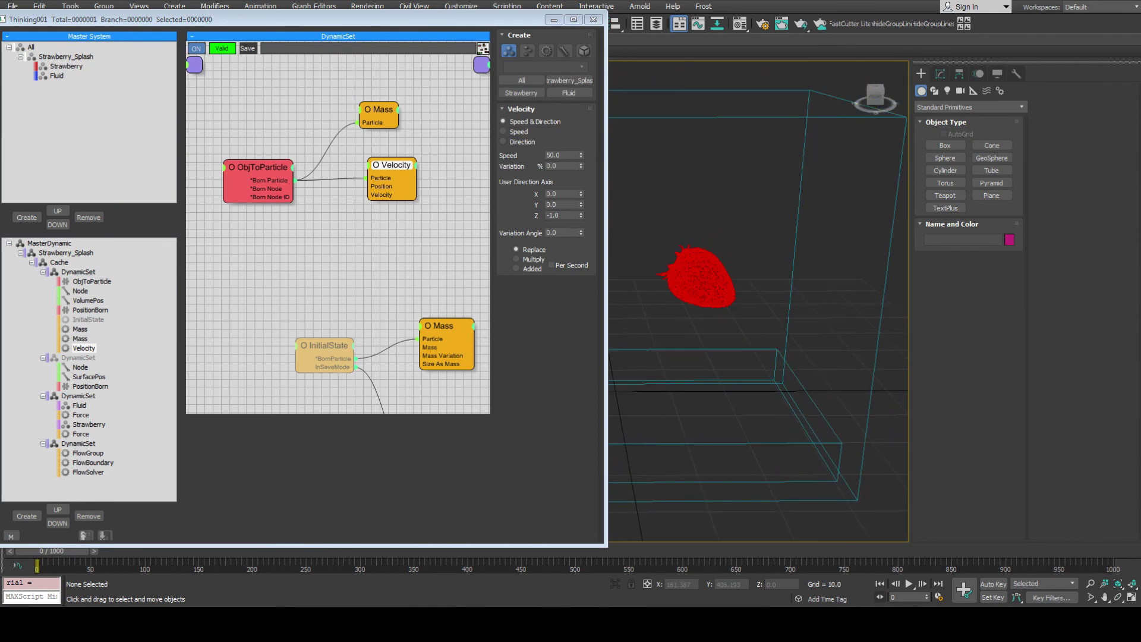
pyautogui.click(825, 114)
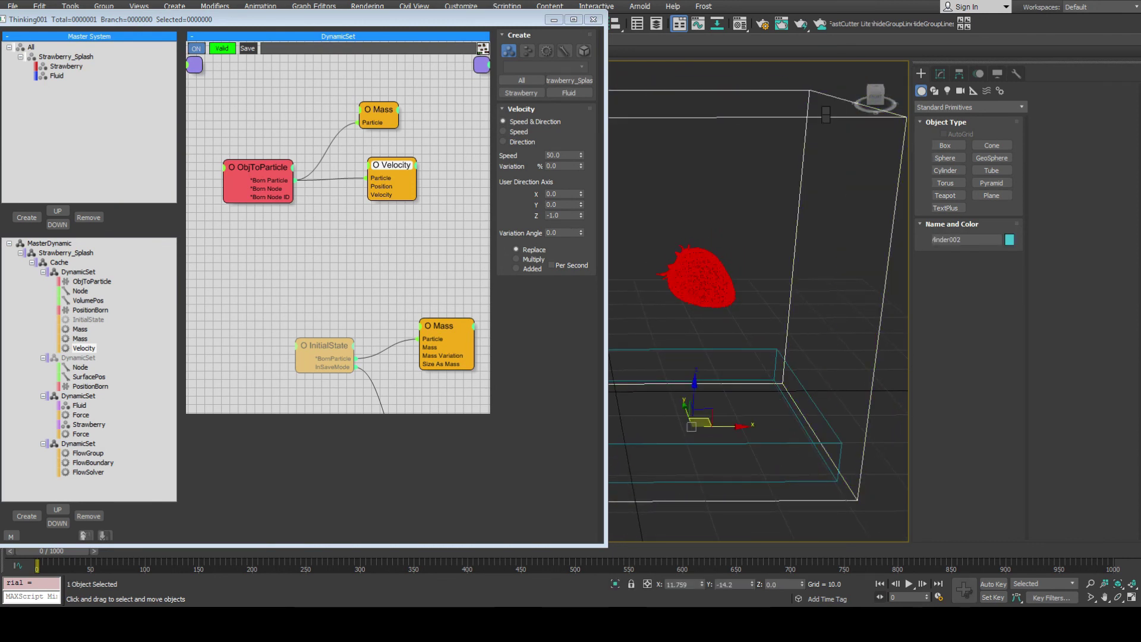
pyautogui.click(851, 208)
pyautogui.click(467, 322)
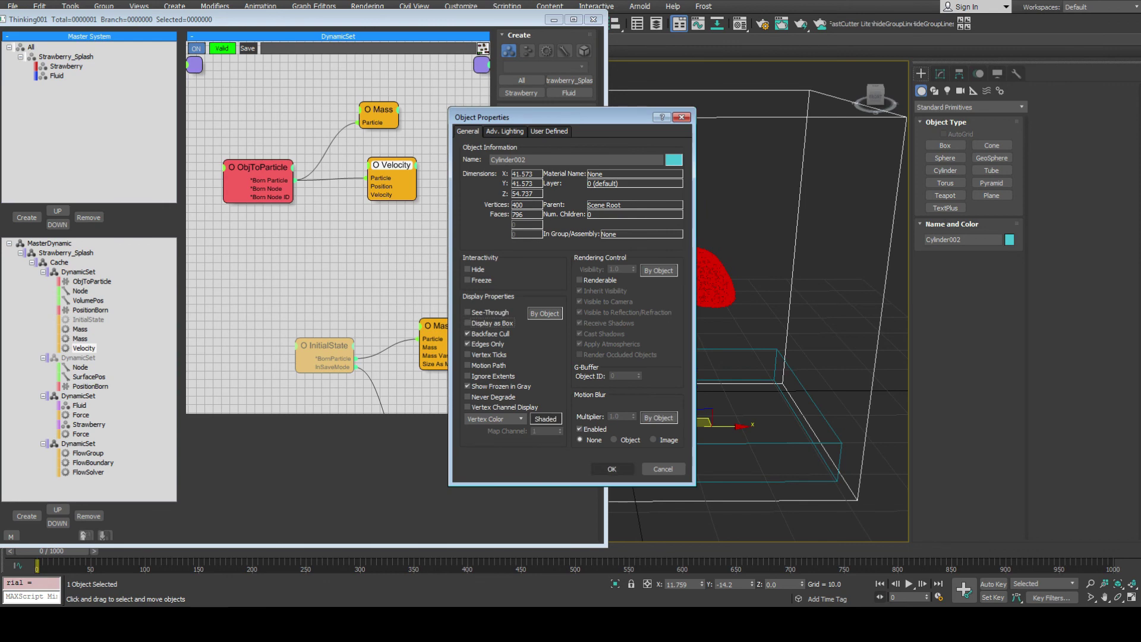
pyautogui.click(611, 469)
pyautogui.click(754, 434)
pyautogui.moveTo(754, 433); pyautogui.dragTo(768, 373, button='middle')
pyautogui.press('f')
pyautogui.moveTo(743, 446); pyautogui.dragTo(703, 444, button='middle')
pyautogui.press('p')
pyautogui.scroll(-2, 748, 533)
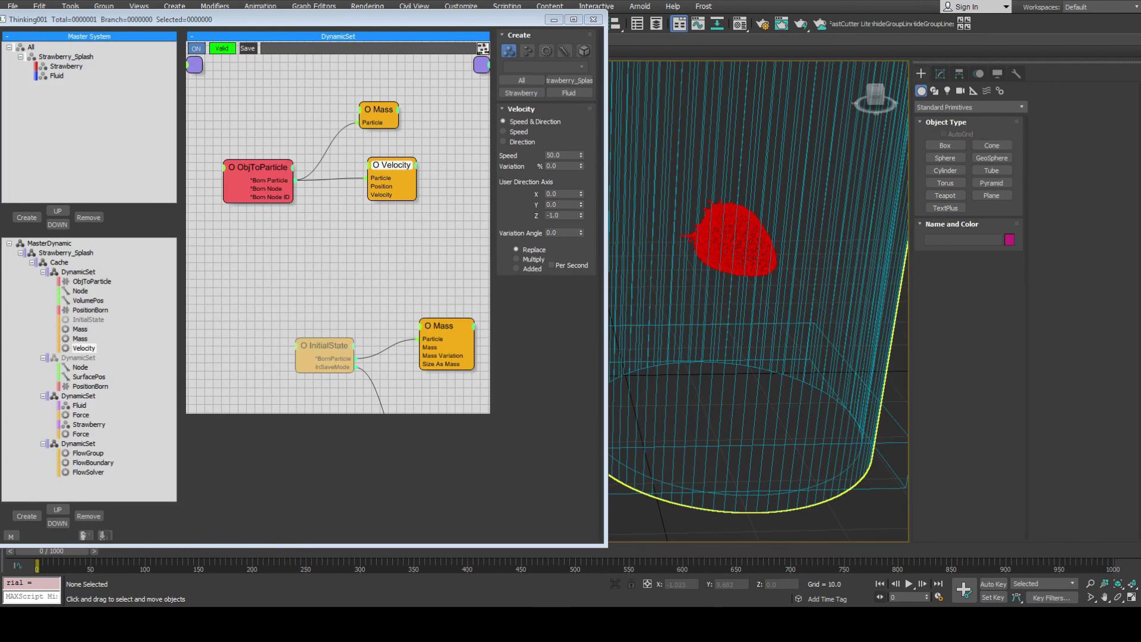
# Create a new DynamicSet under Cache, below the existing ones, and move the FlowSolver operator into it.
pyautogui.click(78, 443)
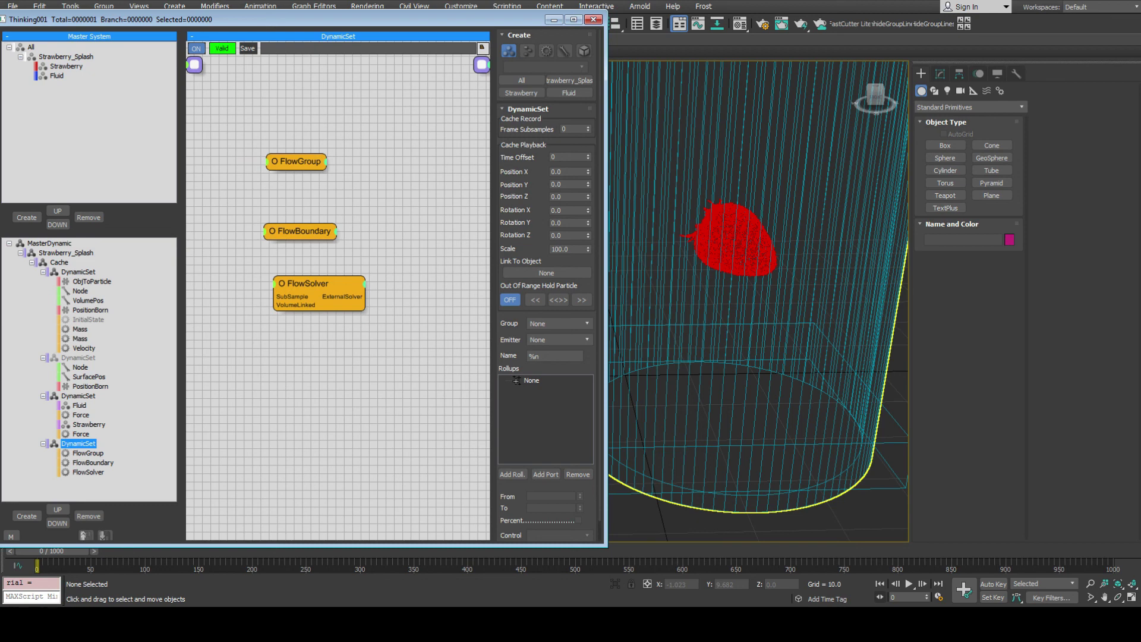
pyautogui.click(308, 284)
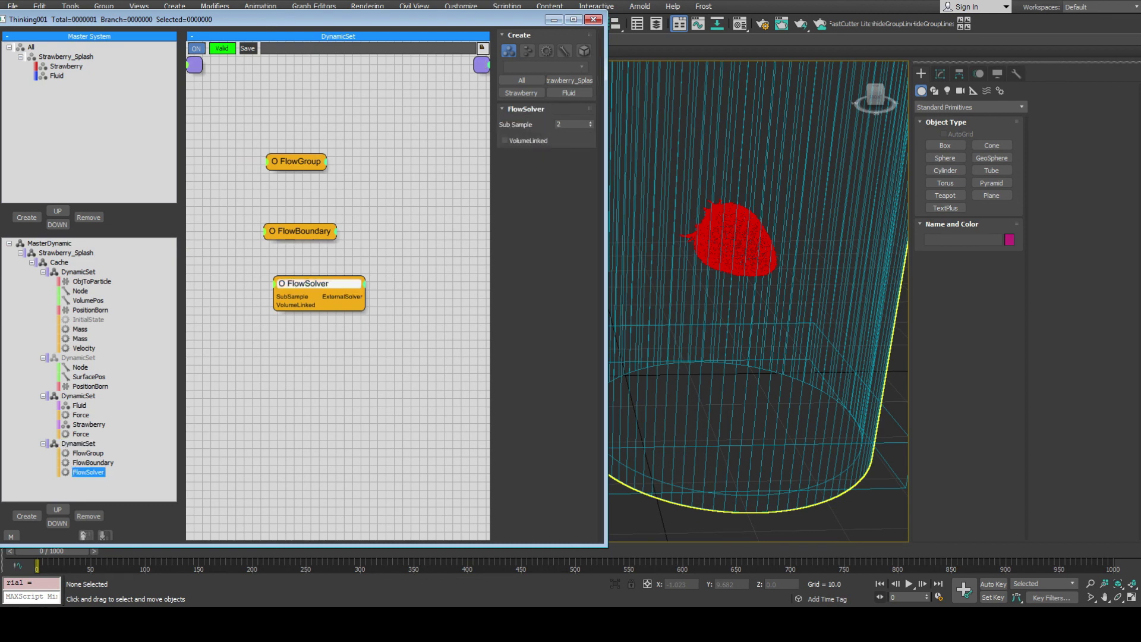
pyautogui.click(78, 272)
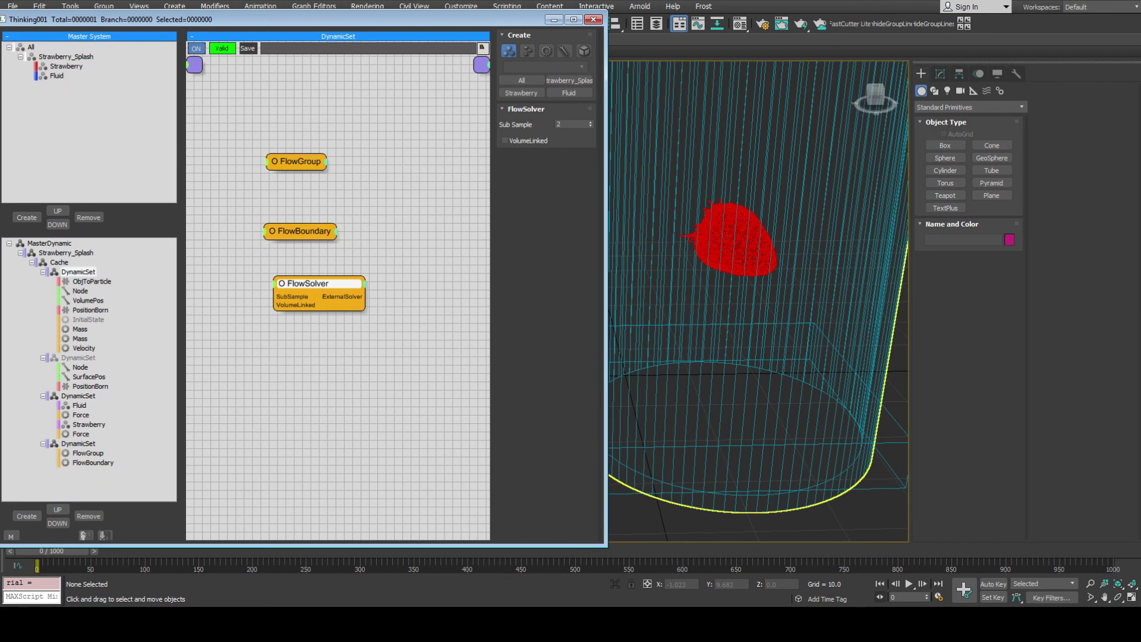
pyautogui.click(58, 262)
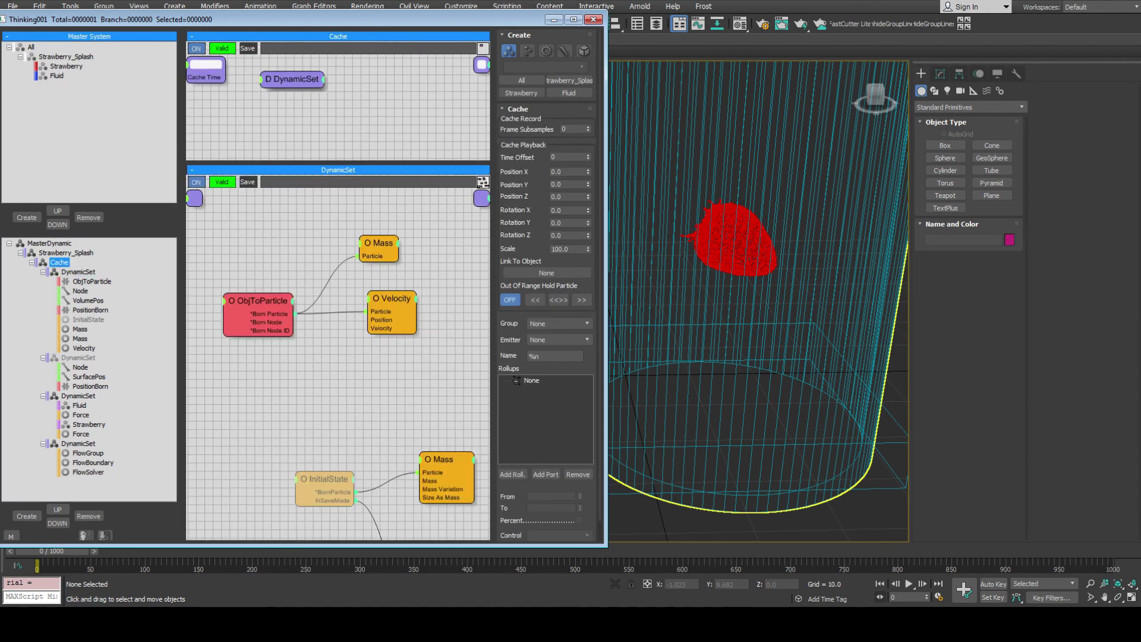
pyautogui.click(26, 515)
pyautogui.moveTo(88, 472); pyautogui.dragTo(33, 481)
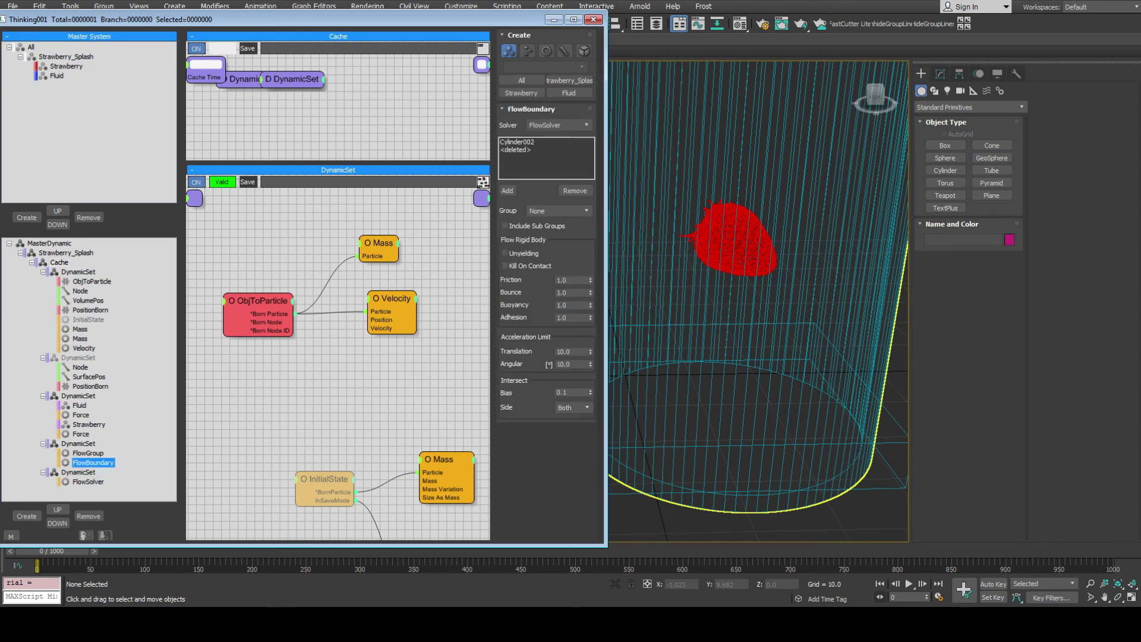
pyautogui.click(78, 471)
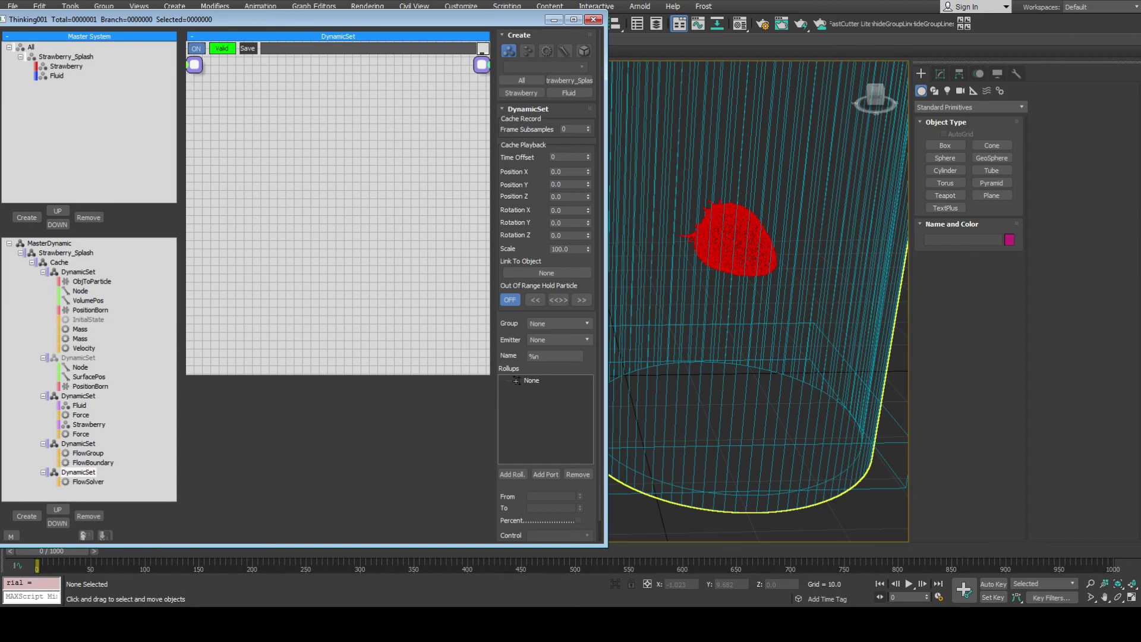
# Add a BulletPhysics operator below the FlowSolver in the new DynamicSet.
pyautogui.click(88, 481)
pyautogui.moveTo(452, 356); pyautogui.dragTo(203, 225, button='middle')
pyautogui.rightClick(203, 226)
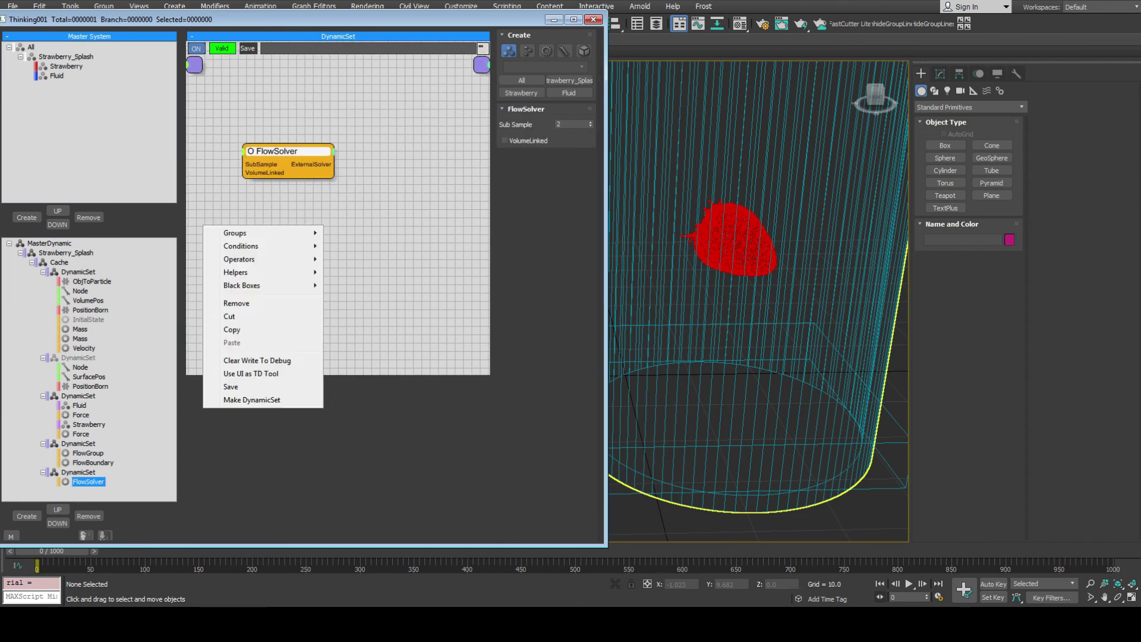
pyautogui.moveTo(239, 259)
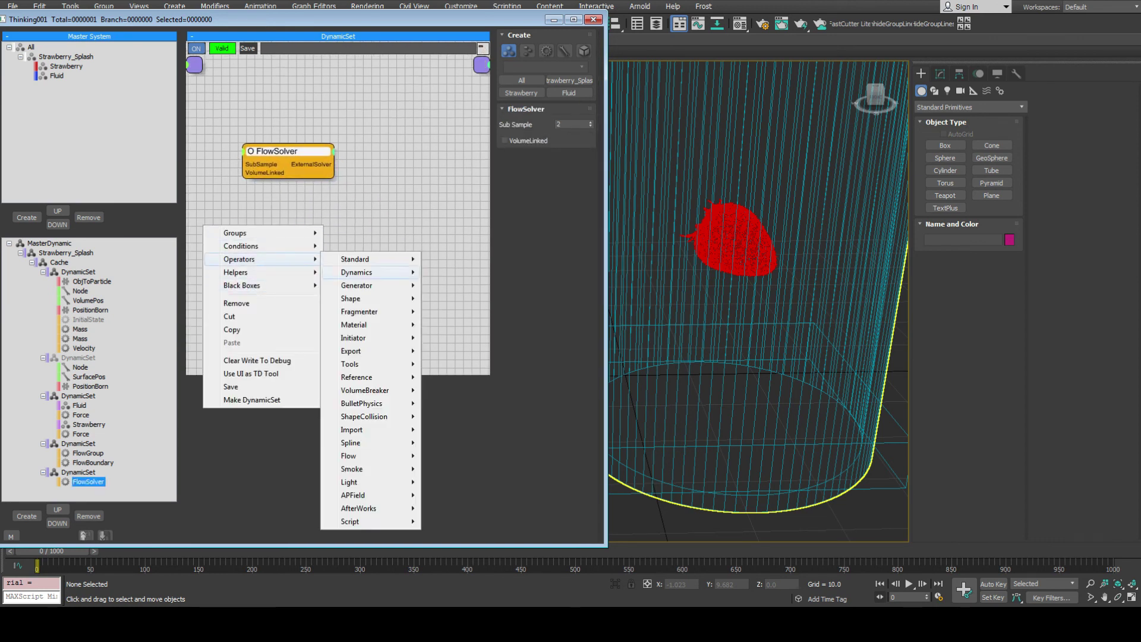
pyautogui.moveTo(361, 402)
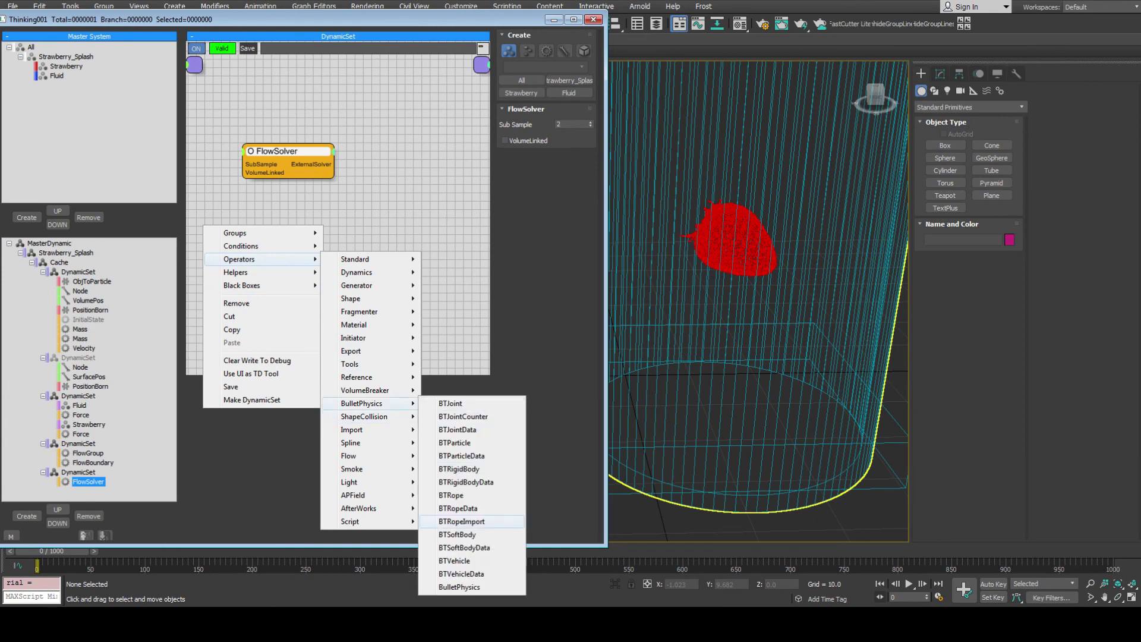
pyautogui.click(458, 586)
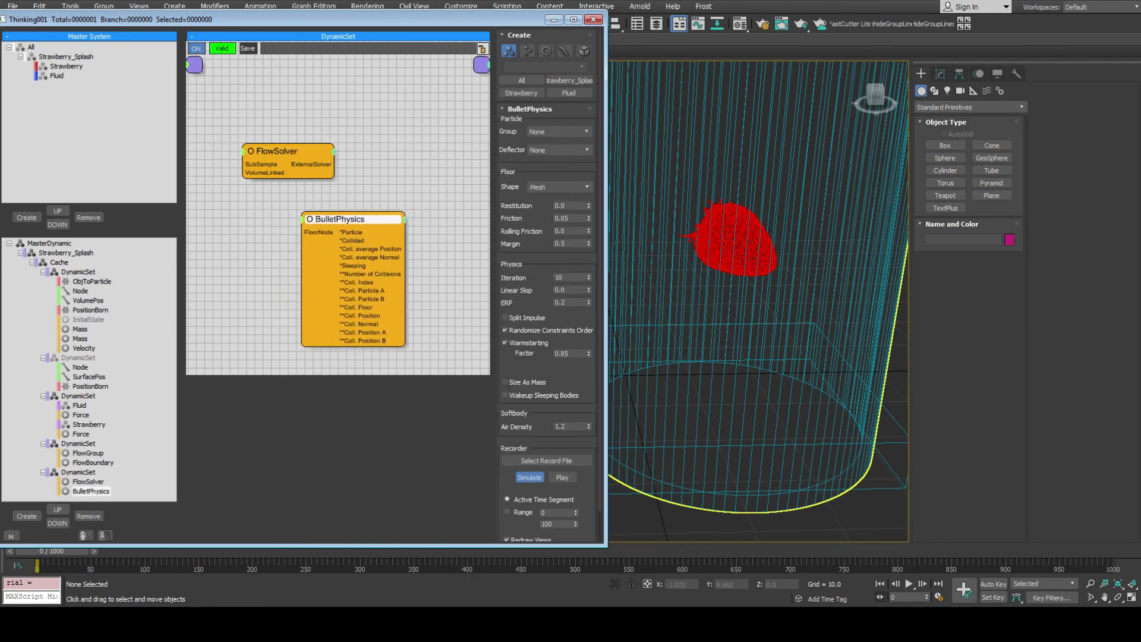
pyautogui.moveTo(353, 219); pyautogui.dragTo(363, 217)
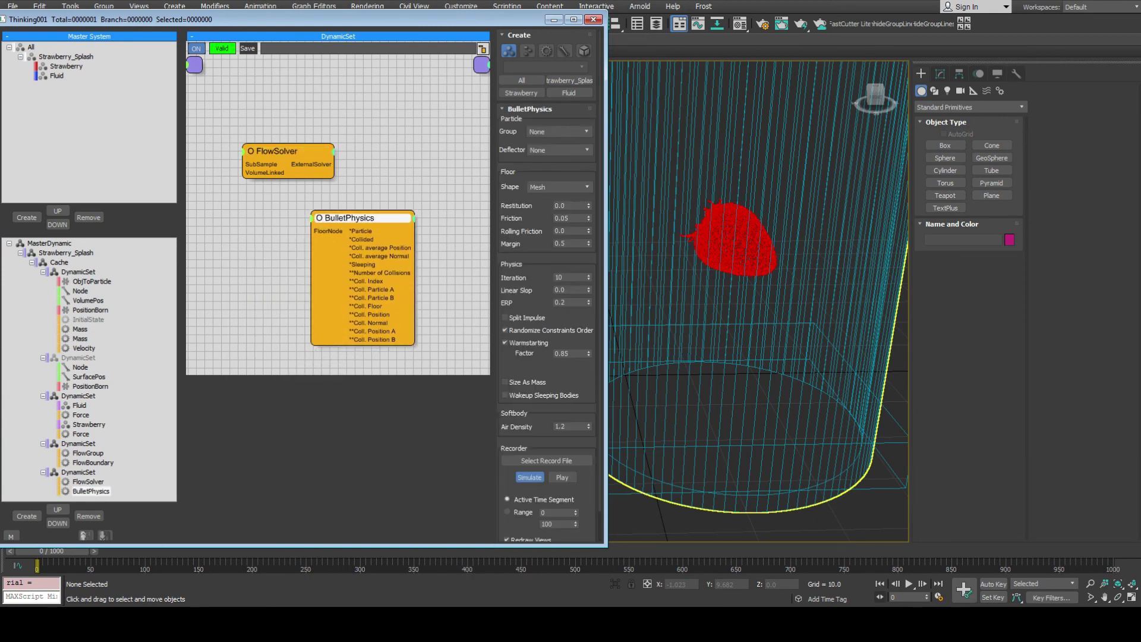
# Add a Node helper that references Cylinder002 and connect its Node output to the BulletPhysics FloorNode input.
pyautogui.click(87, 481)
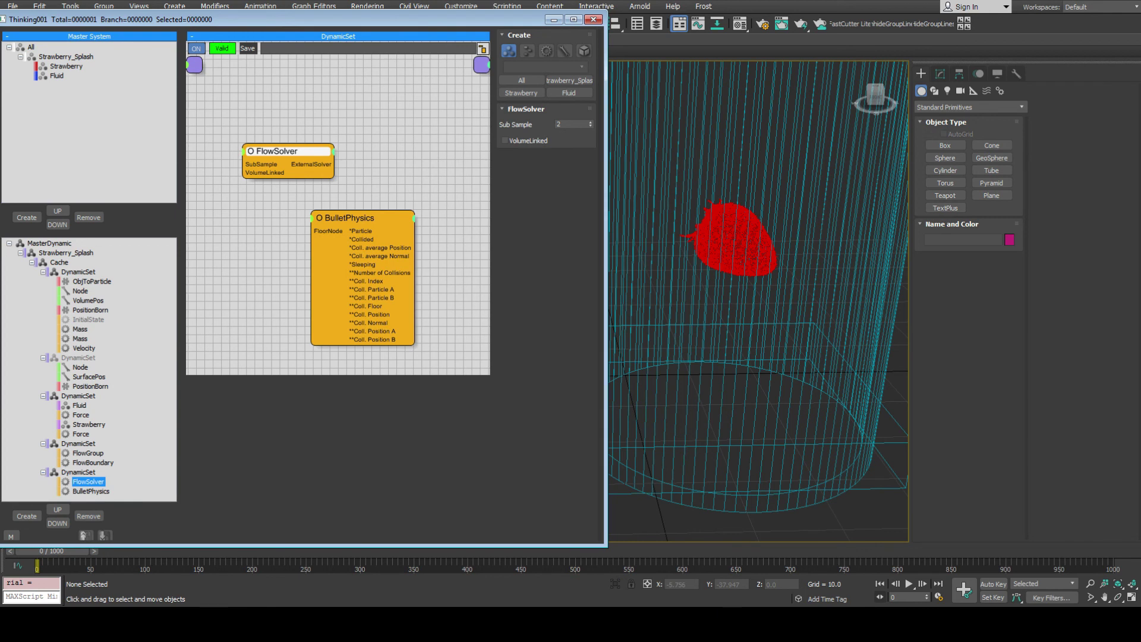
pyautogui.moveTo(356, 217); pyautogui.dragTo(388, 212)
pyautogui.rightClick(146, 252)
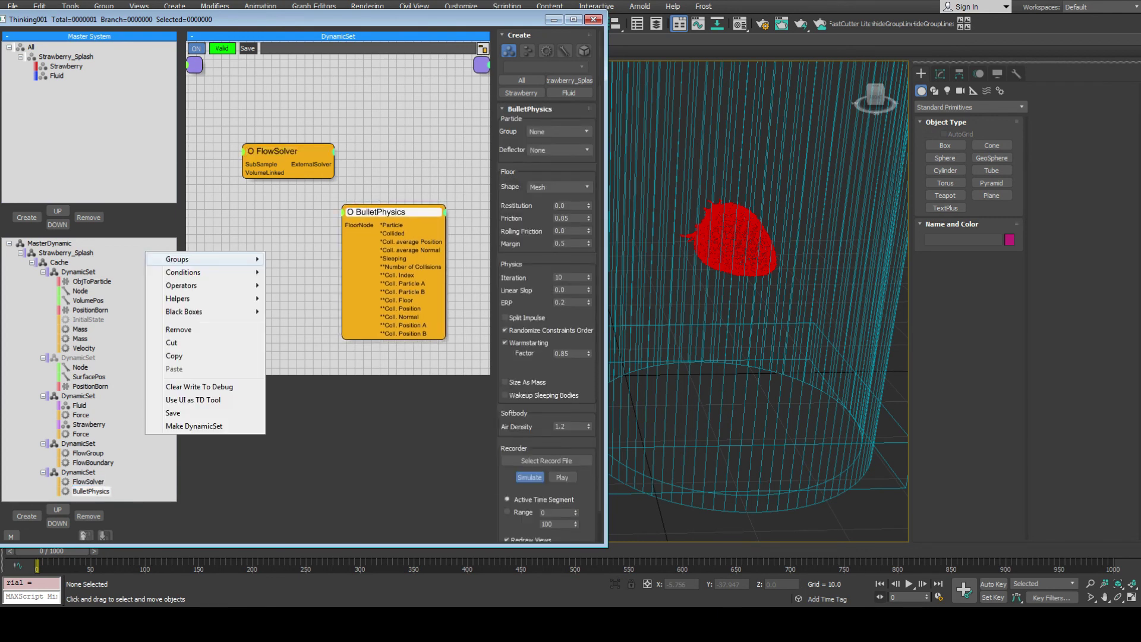
pyautogui.moveTo(179, 298)
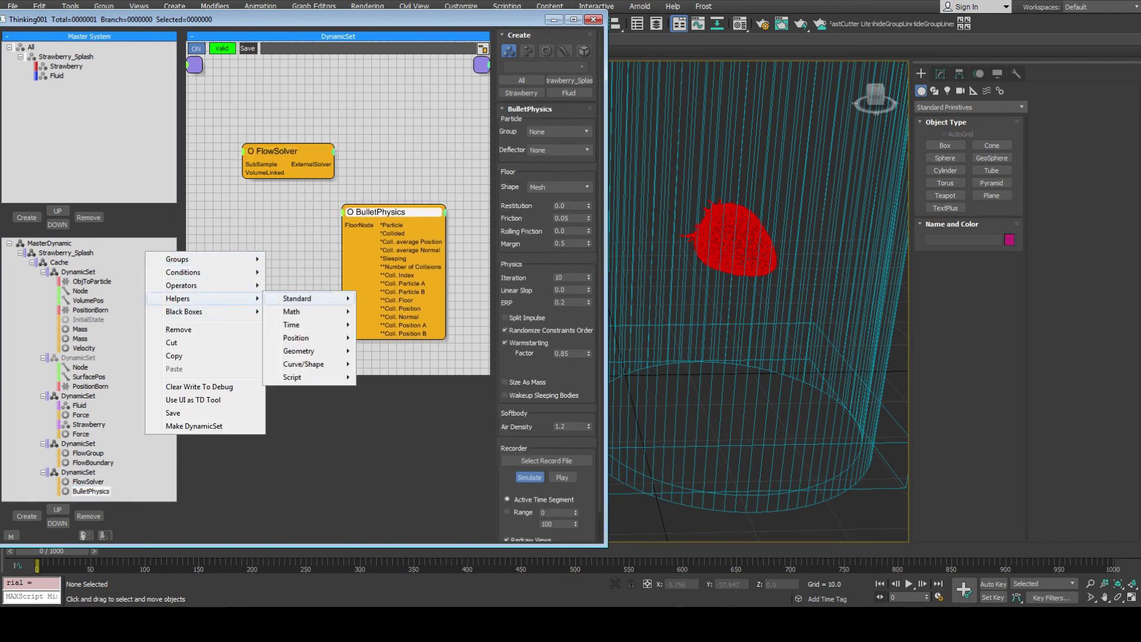
pyautogui.moveTo(303, 298)
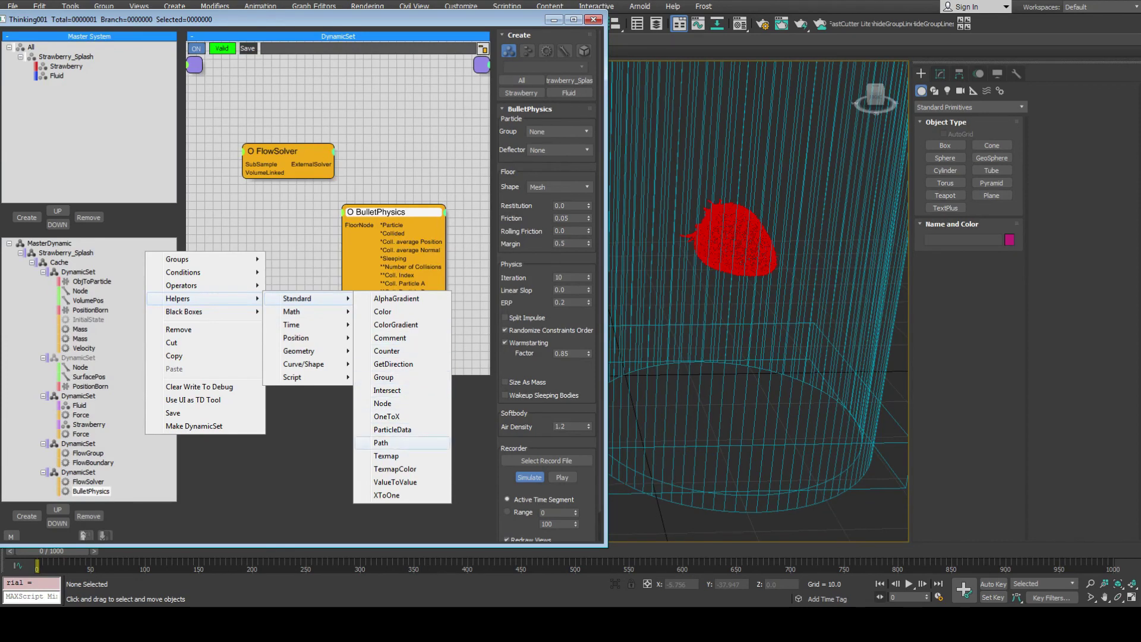
pyautogui.click(382, 403)
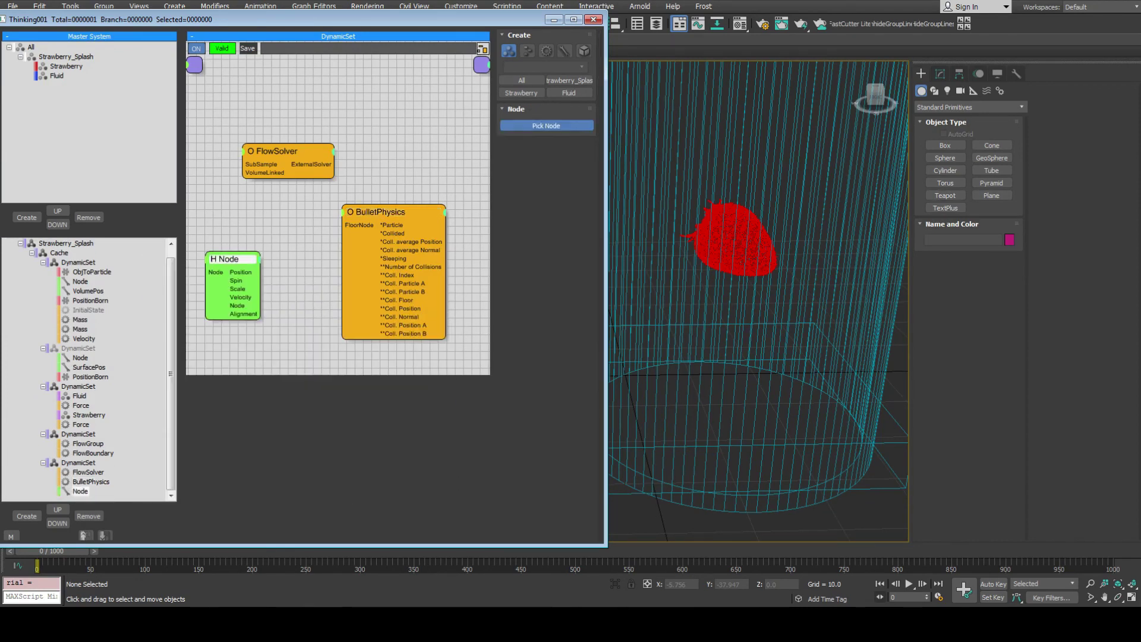
pyautogui.click(659, 232)
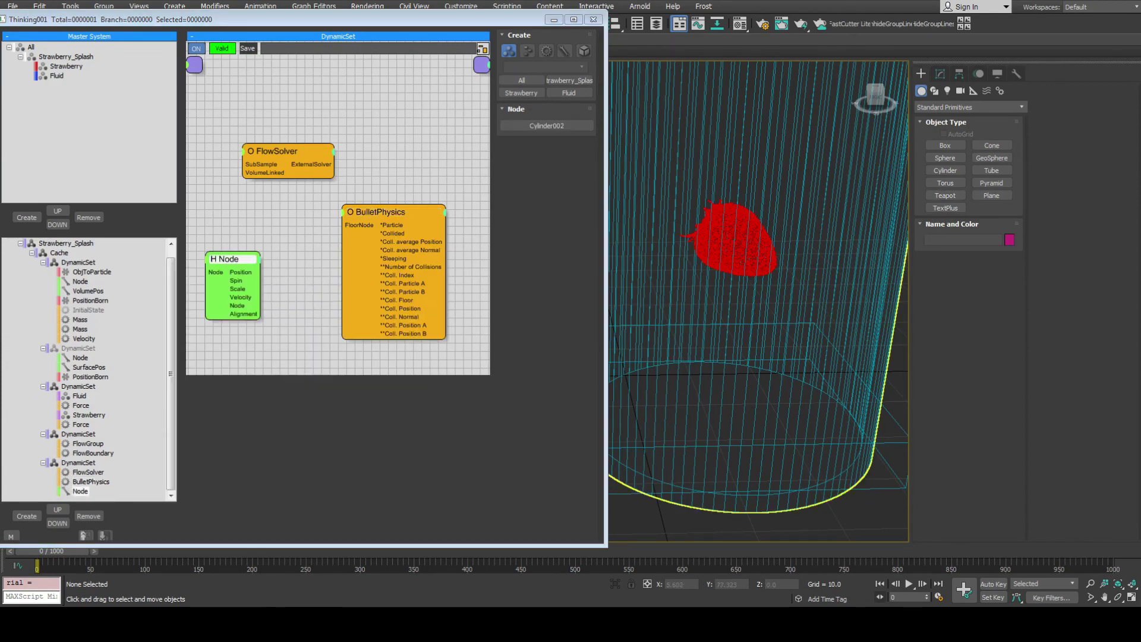
pyautogui.moveTo(261, 304); pyautogui.dragTo(343, 225)
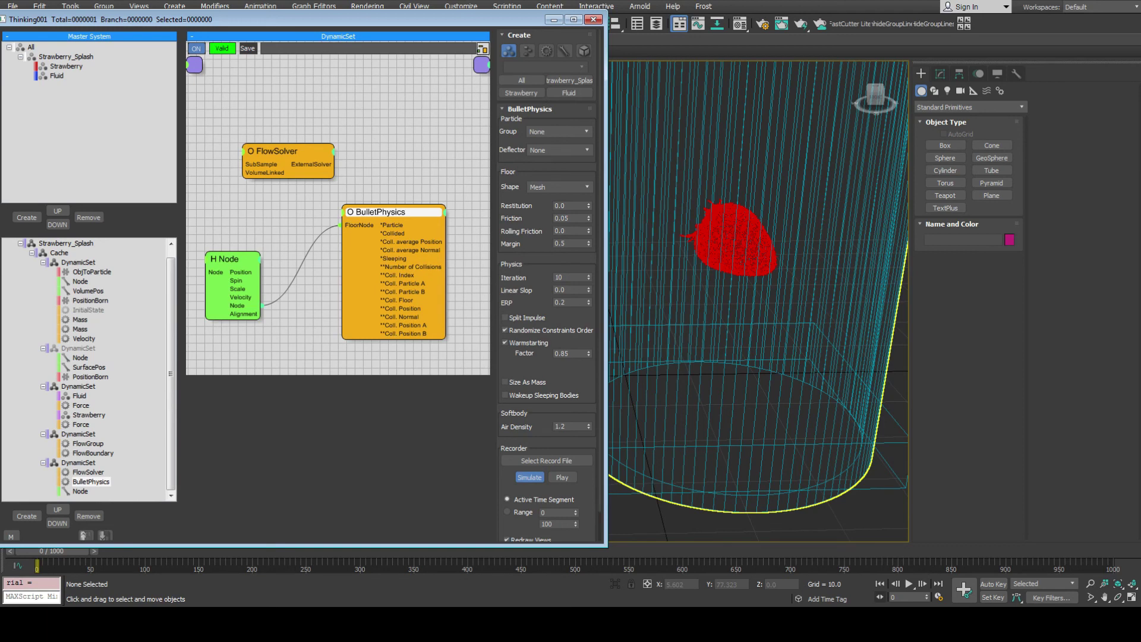
# Set the BulletPhysics floor friction to 0.8, the margin to 0.1 and the ERP to 0.05.
pyautogui.doubleClick(562, 218)
pyautogui.write('0.8')
pyautogui.press('Return')
pyautogui.doubleClick(560, 243)
pyautogui.write('0.1')
pyautogui.press('Return')
pyautogui.doubleClick(557, 302)
pyautogui.write('.05')
pyautogui.press('Return')
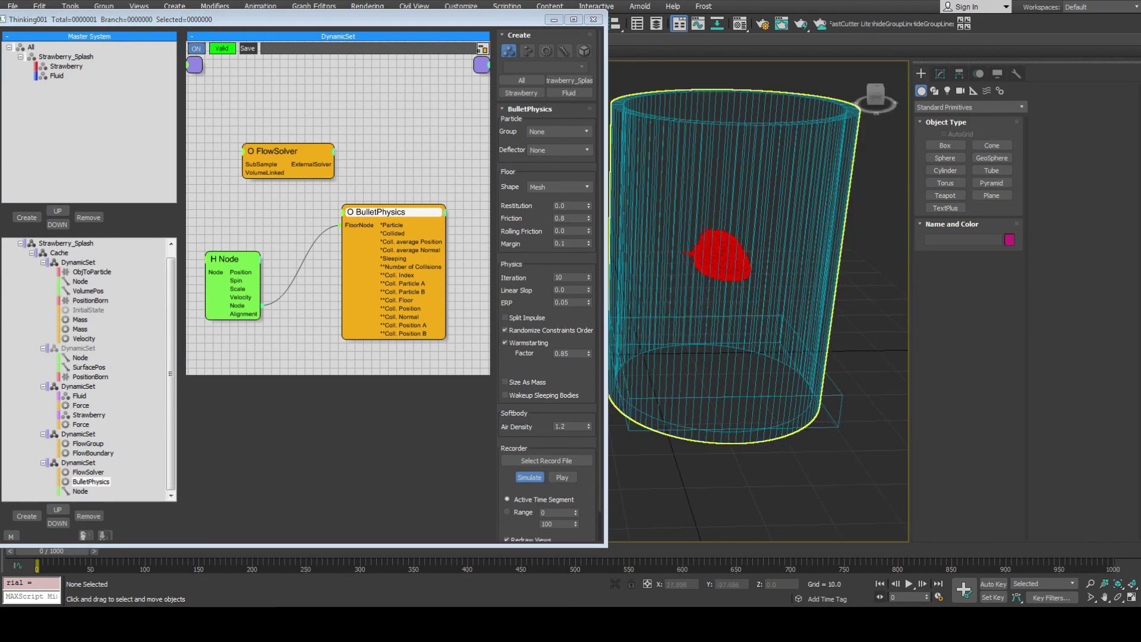
# Play the simulation to about frame 34 to check how the strawberry falls into the cylinder, and return to frame 0.
pyautogui.press('/')
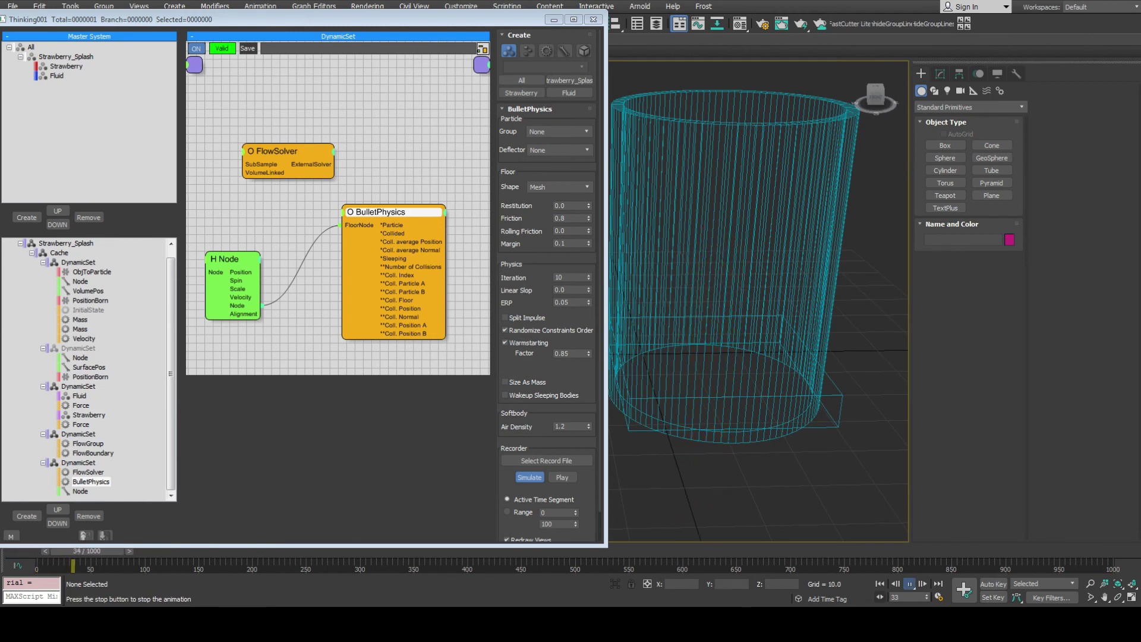
pyautogui.press('/')
pyautogui.press('Home')
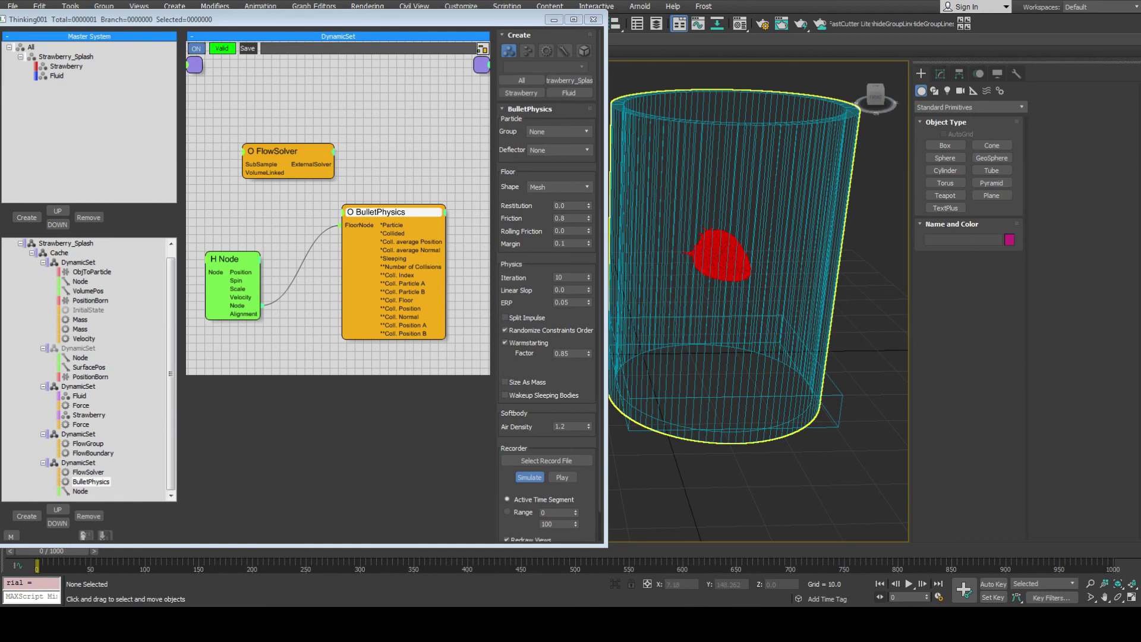
# Assign the Strawberry group as the particle group of the BulletPhysics operator.
pyautogui.click(558, 131)
pyautogui.click(558, 165)
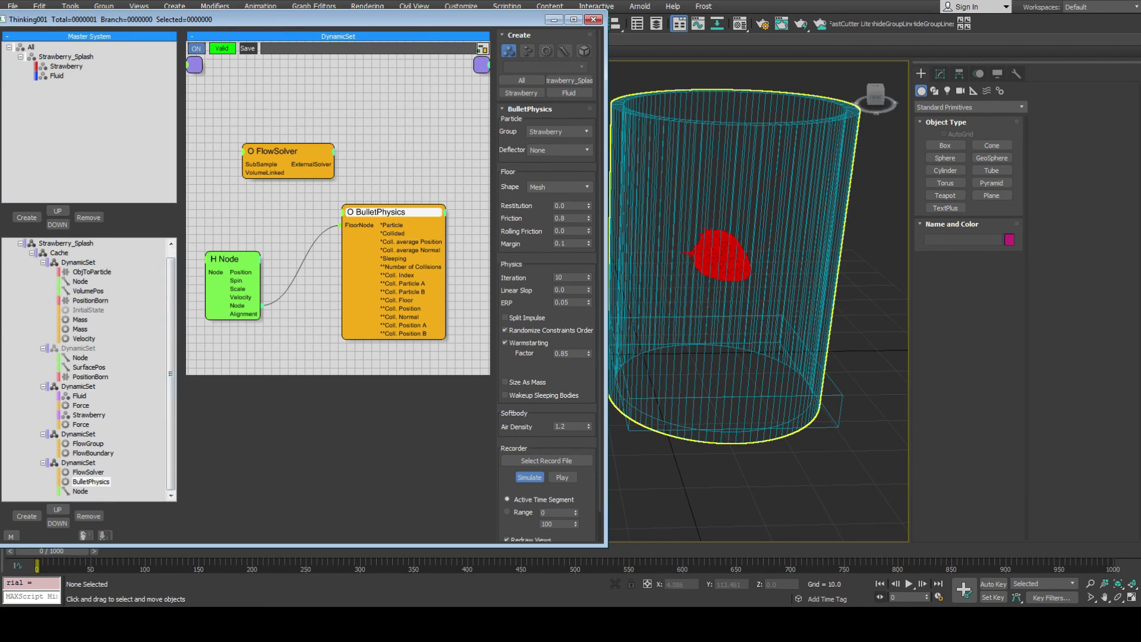
# Add a BTRigidBody operator beside ObjToParticle and connect the Born Particle output to its Particle input.
pyautogui.click(90, 300)
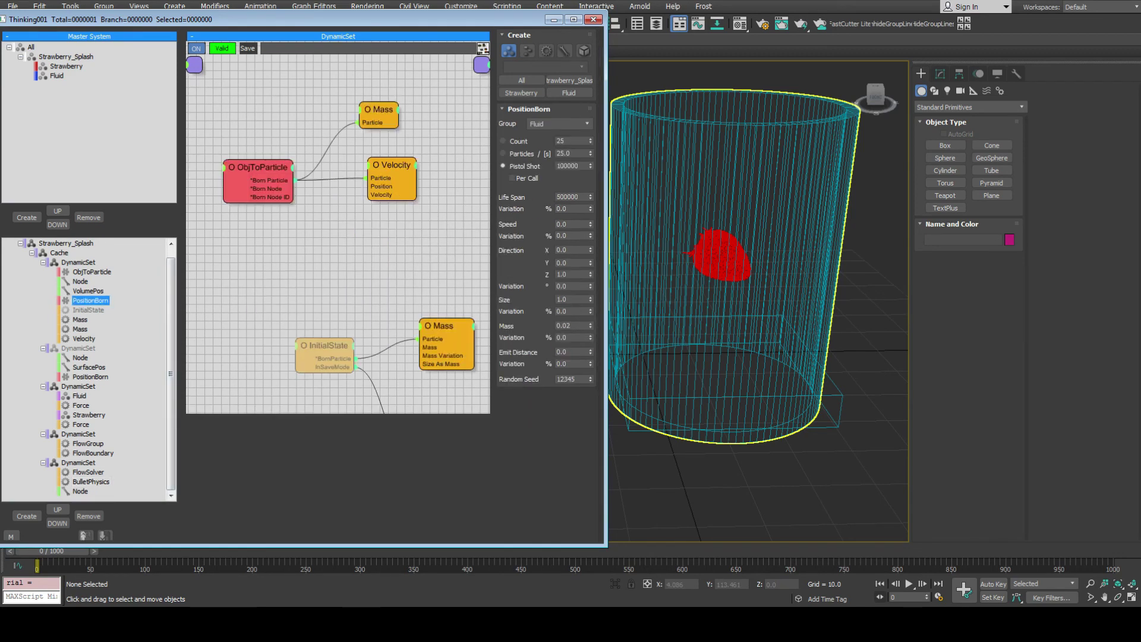
pyautogui.moveTo(261, 167); pyautogui.dragTo(251, 174)
pyautogui.rightClick(270, 221)
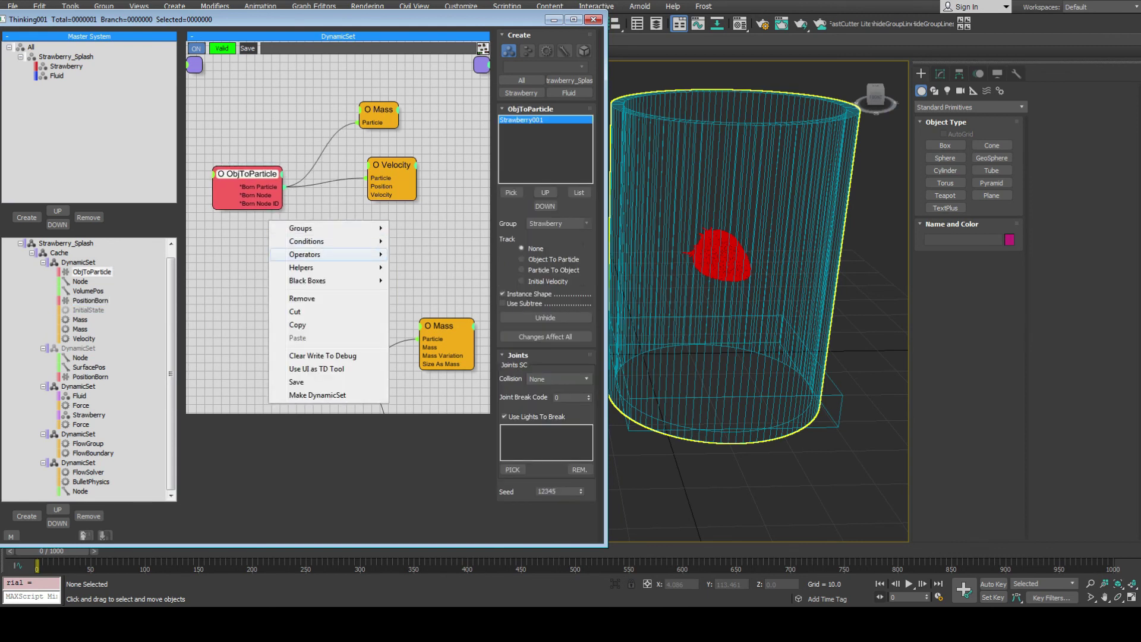
pyautogui.moveTo(305, 254)
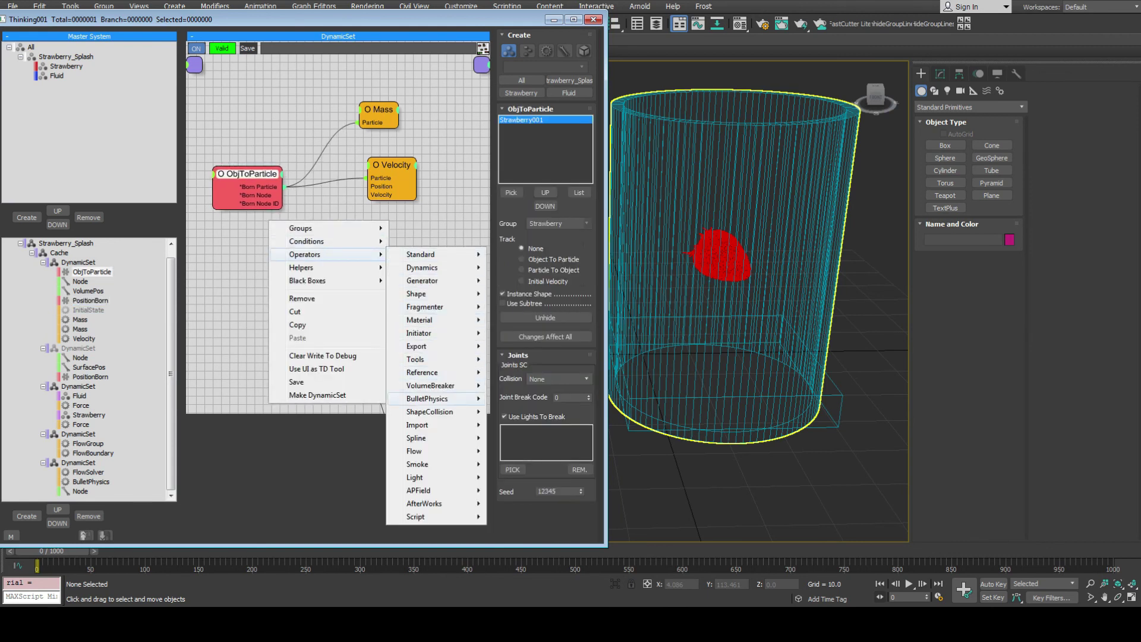
pyautogui.moveTo(426, 398)
pyautogui.click(524, 464)
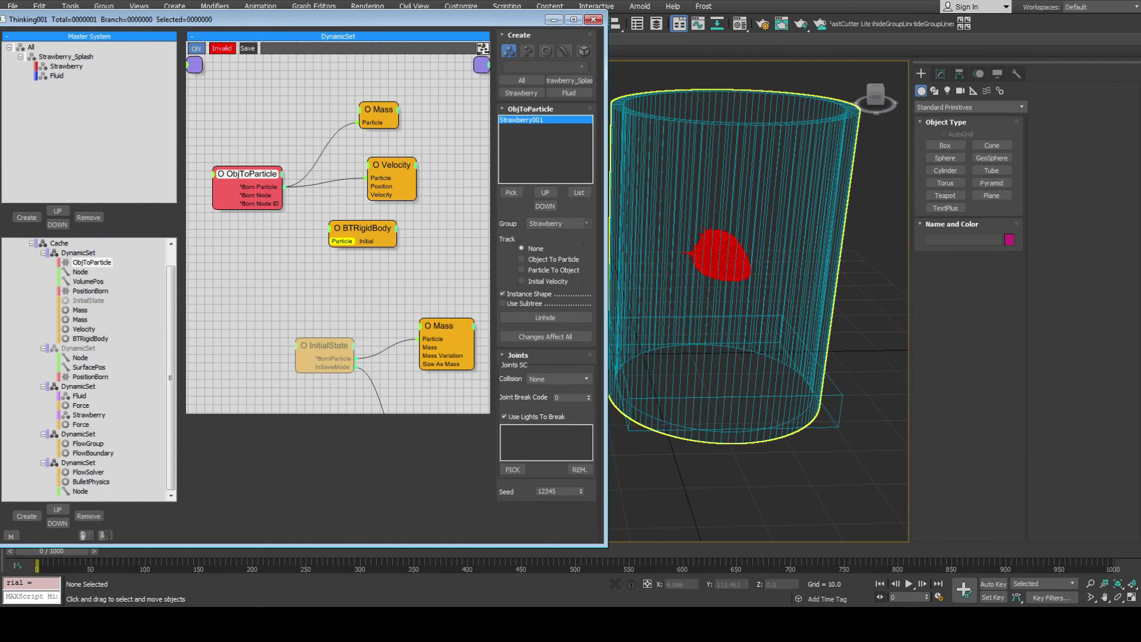
pyautogui.moveTo(397, 226); pyautogui.dragTo(260, 176)
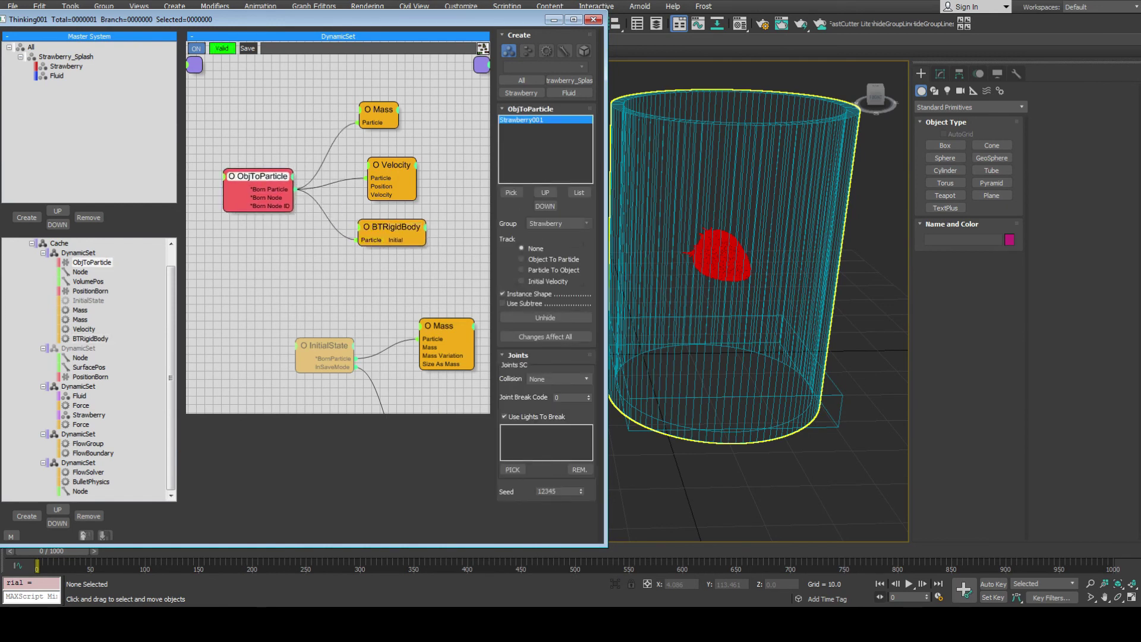
# Set the BTRigidBody collision to BulletPhysics and its shape to Sphere.
pyautogui.click(391, 227)
pyautogui.click(557, 125)
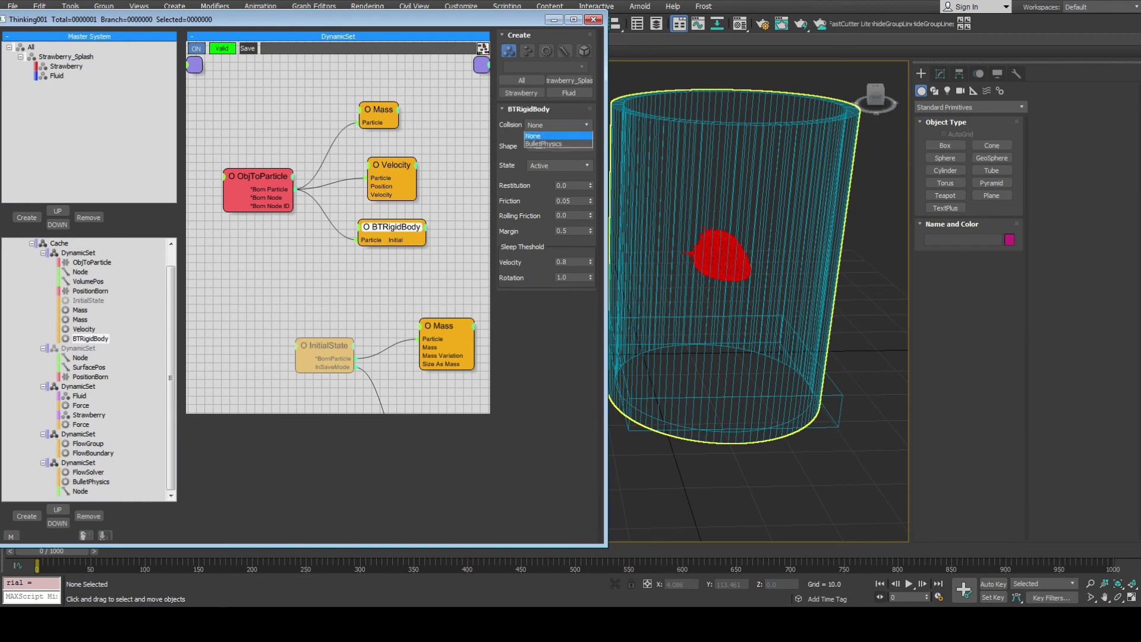
pyautogui.click(551, 143)
pyautogui.click(558, 145)
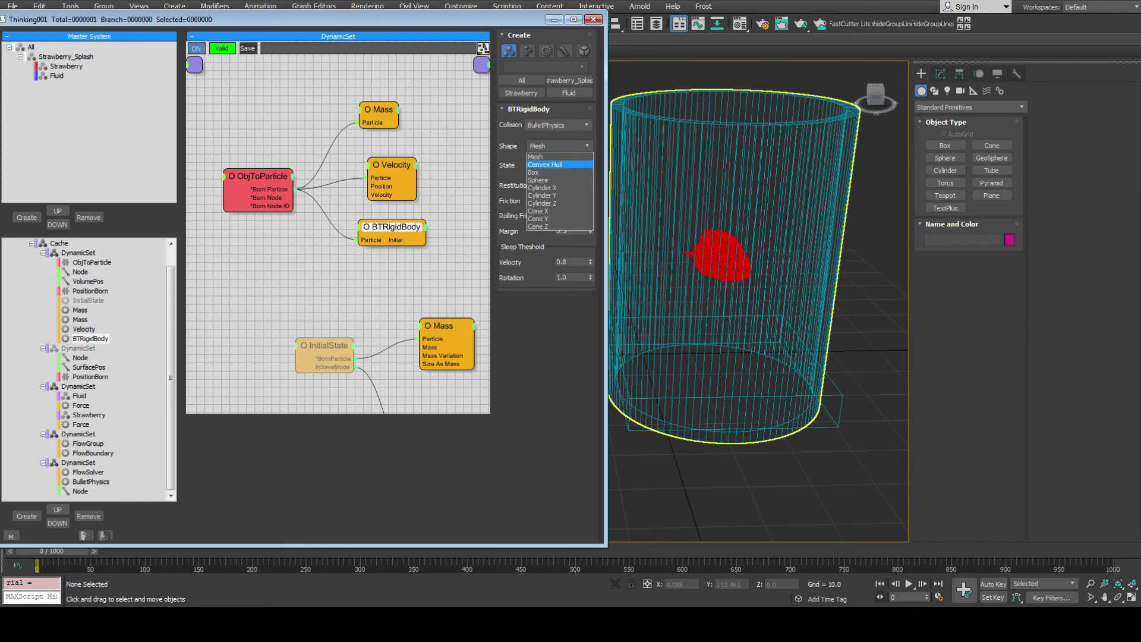
pyautogui.click(559, 180)
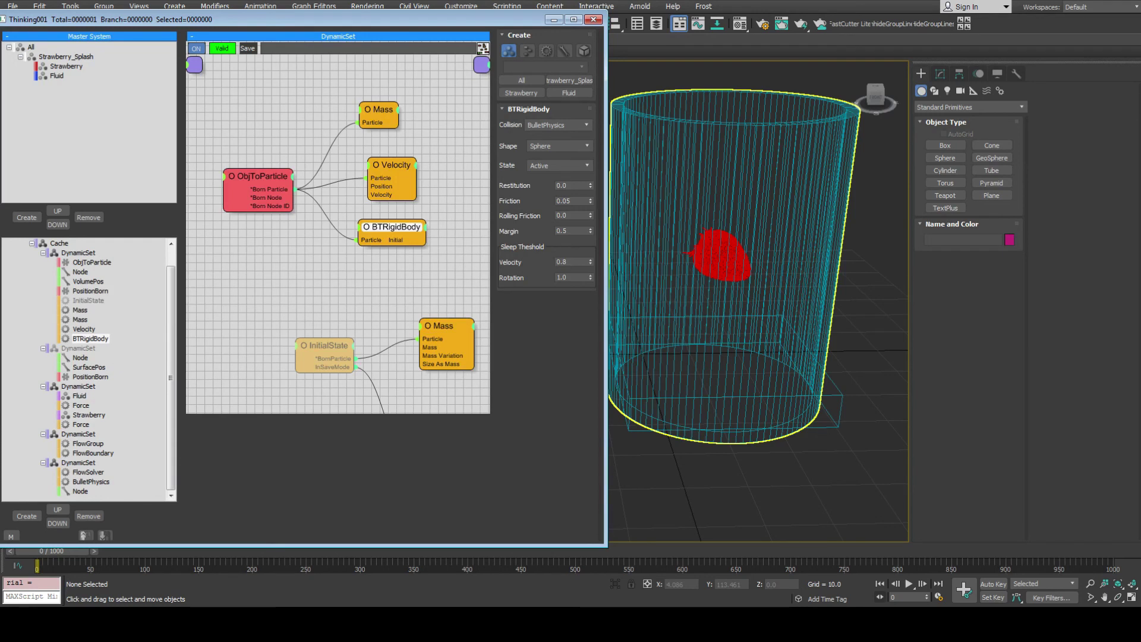
# Set the BTRigidBody margin to 0.1, the friction to 0.8 and the rolling friction to 0.2.
pyautogui.doubleClick(561, 231)
pyautogui.write('.1')
pyautogui.press('Return')
pyautogui.click(570, 200)
pyautogui.hotkey('ctrl', 'a')
pyautogui.write('0.8')
pyautogui.press('Return')
pyautogui.press('Tab')
pyautogui.write('0.2')
pyautogui.press('Return')
# Play the simulation several times, up to about frame 138, to check how the strawberry lands and rolls, and return to frame 0.
pyautogui.click(909, 583)
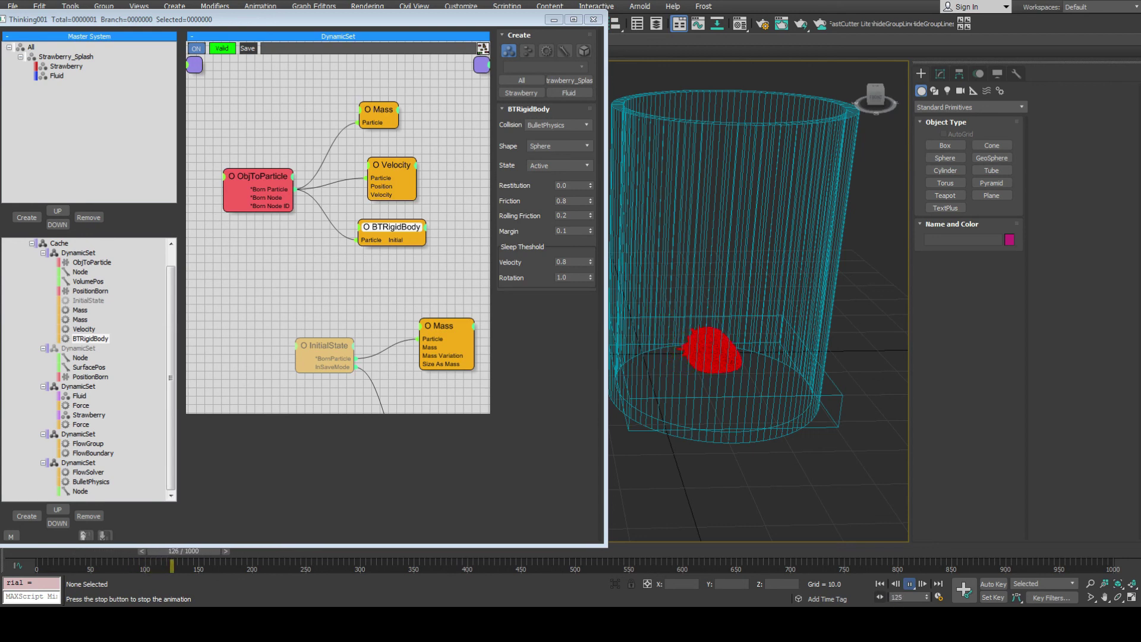
pyautogui.press('/')
pyautogui.press('Home')
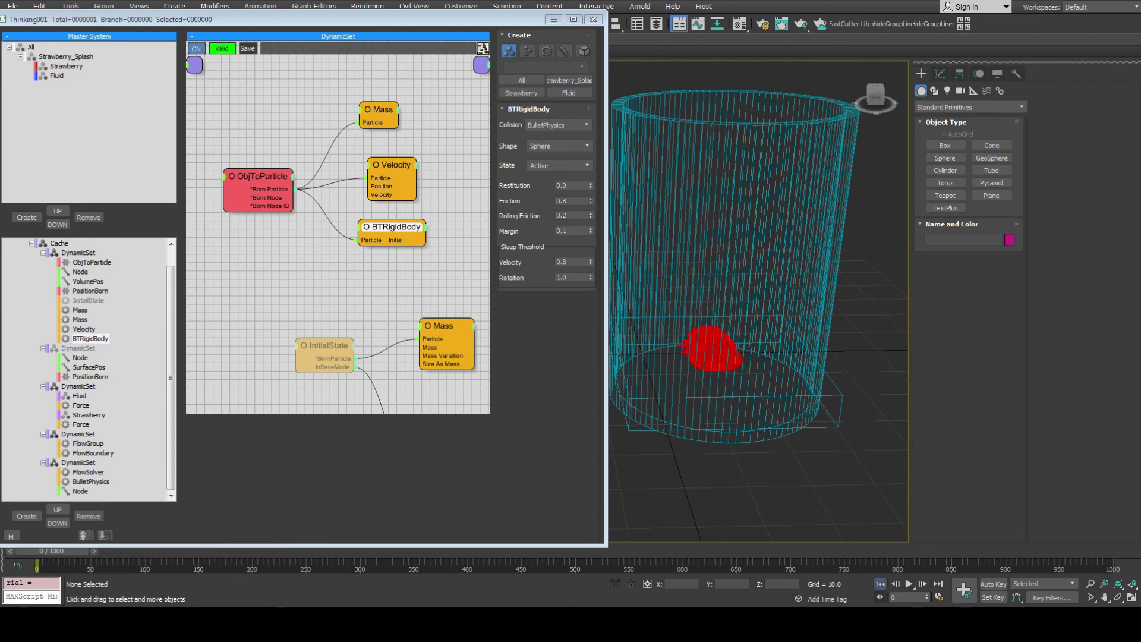
pyautogui.press('/')
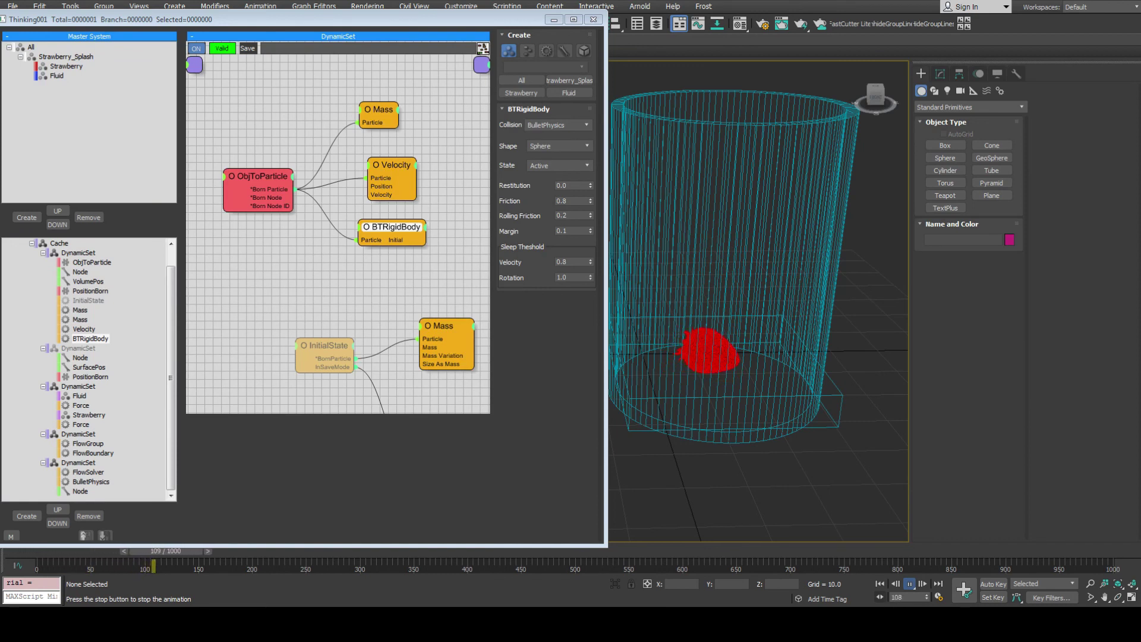
pyautogui.press('/')
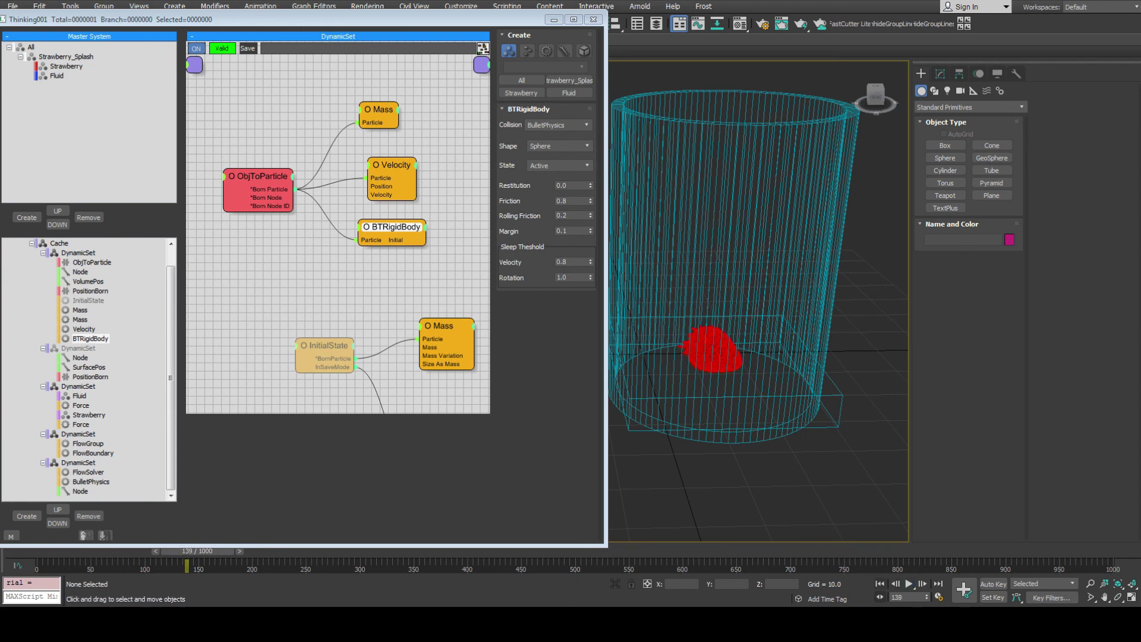
pyautogui.press('Home')
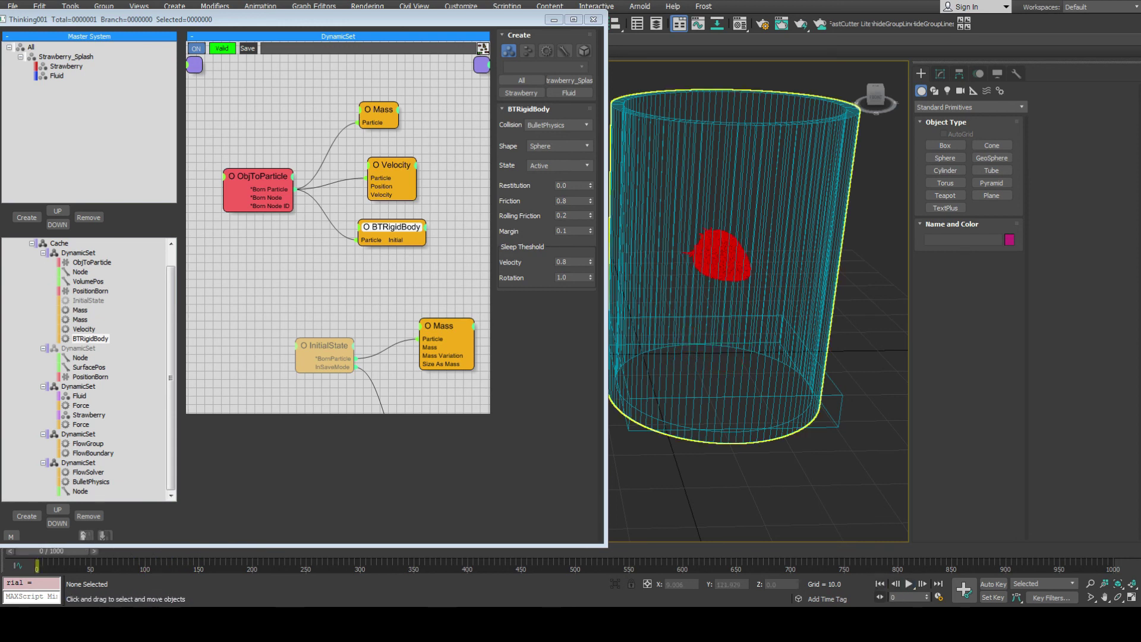
pyautogui.press('/')
pyautogui.press('/')
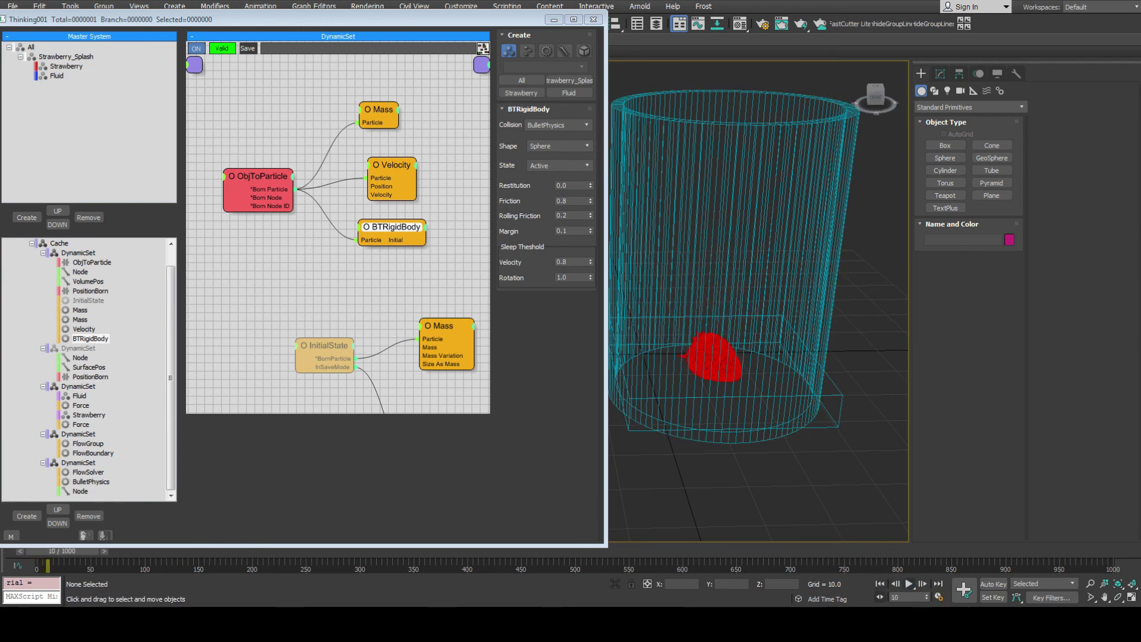
pyautogui.press('Home')
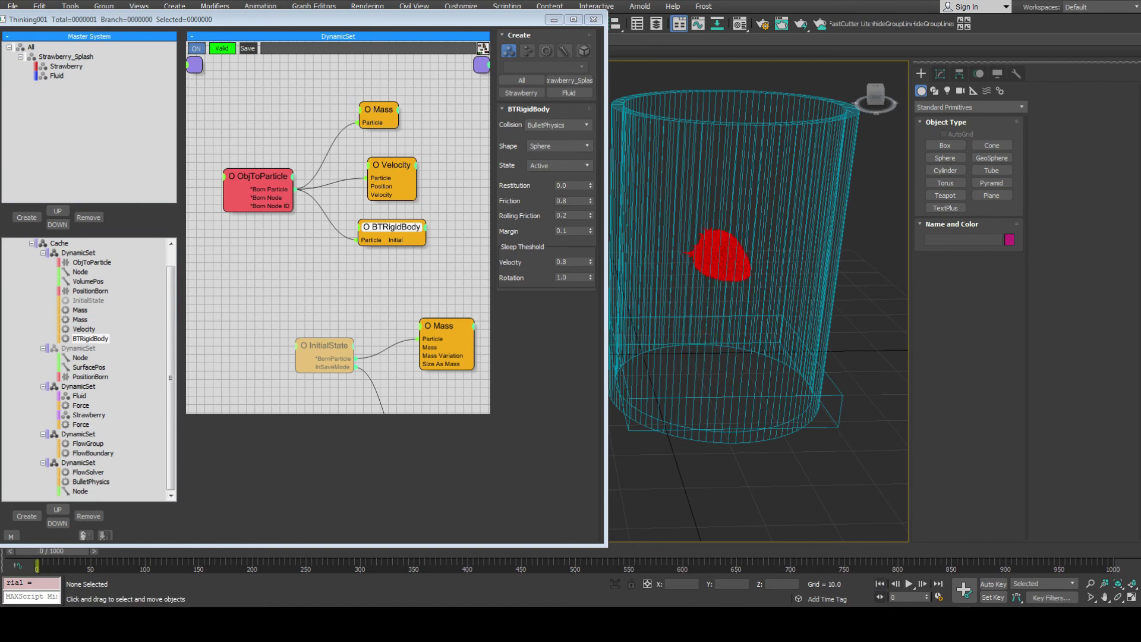
# Enable the InitialState operator and remove the deleted entry from the FlowBoundary's object list, keeping only Cylinder002.
pyautogui.click(65, 300)
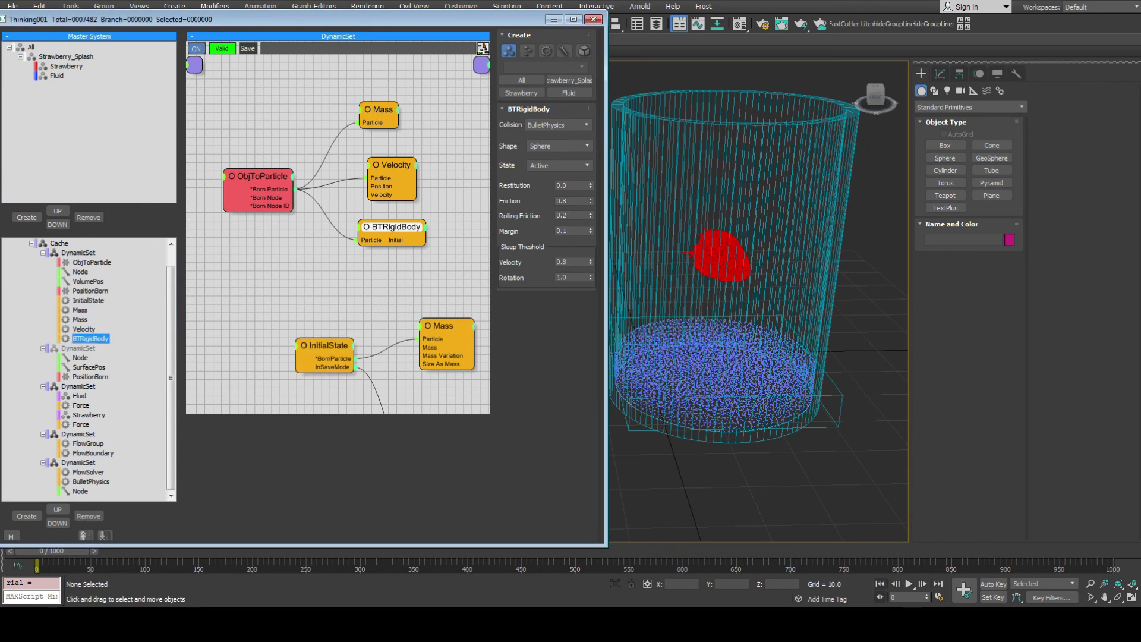
pyautogui.click(92, 453)
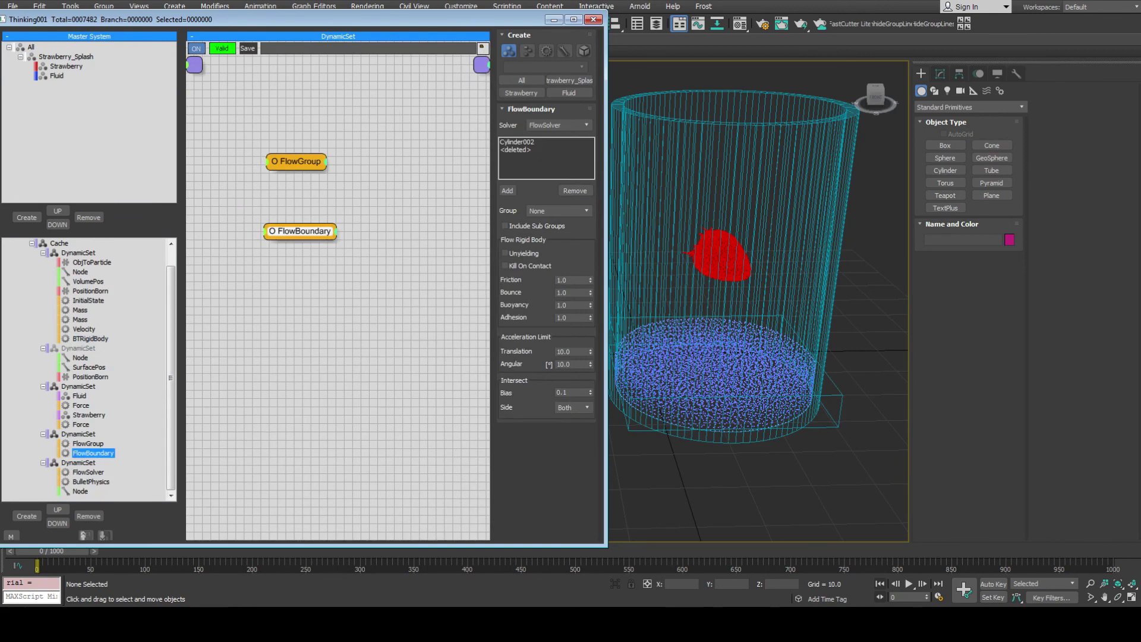
pyautogui.click(515, 149)
pyautogui.click(574, 191)
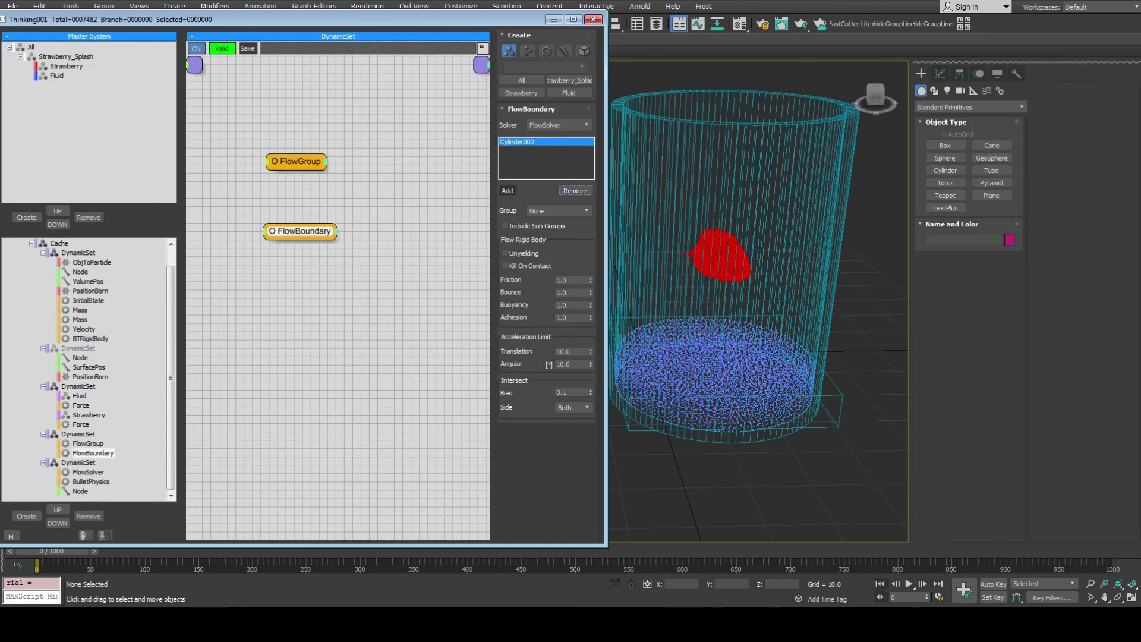
pyautogui.click(507, 190)
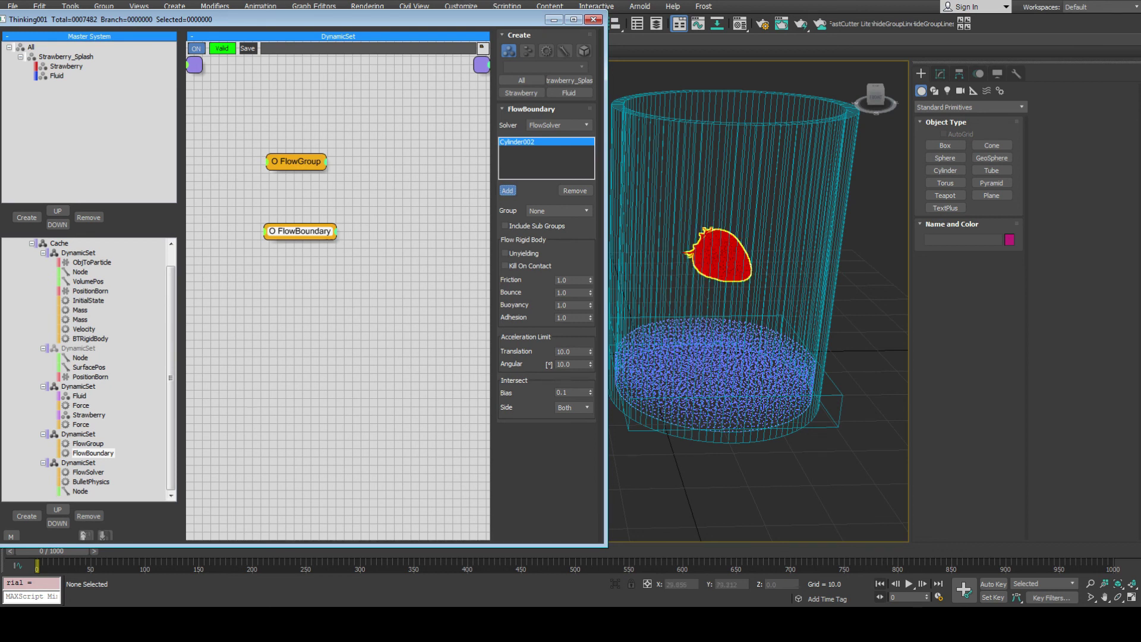
pyautogui.press('Escape')
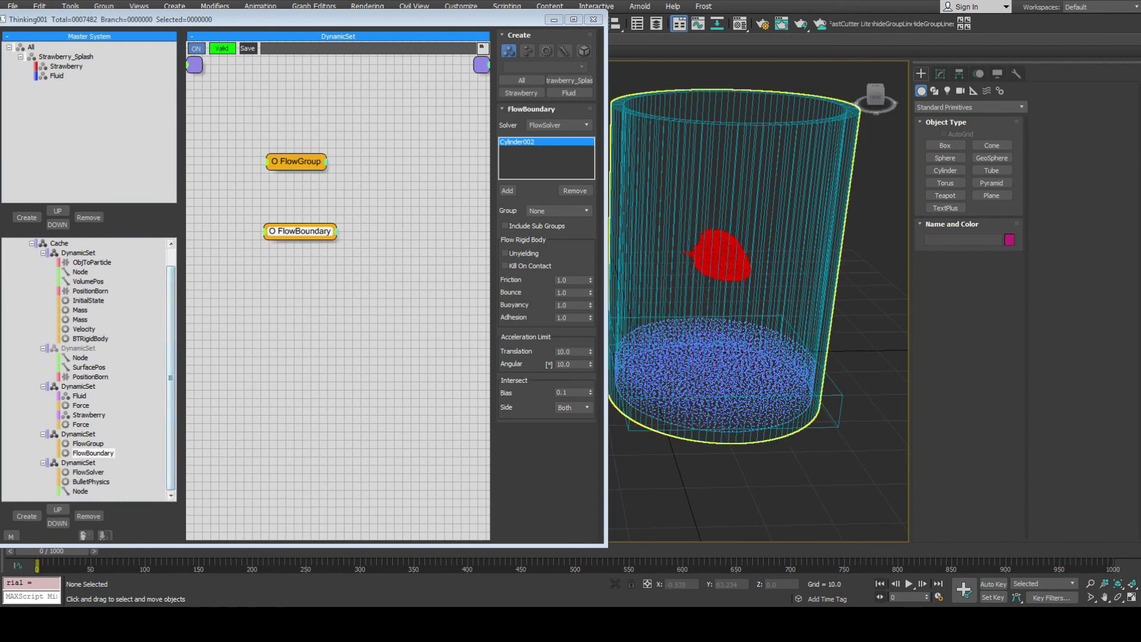
# Duplicate the FlowBoundary operator, remove Cylinder002 from the copy and set its group to Strawberry.
pyautogui.keyDown('shift'); pyautogui.moveTo(300, 231); pyautogui.dragTo(291, 294); pyautogui.keyUp('shift')
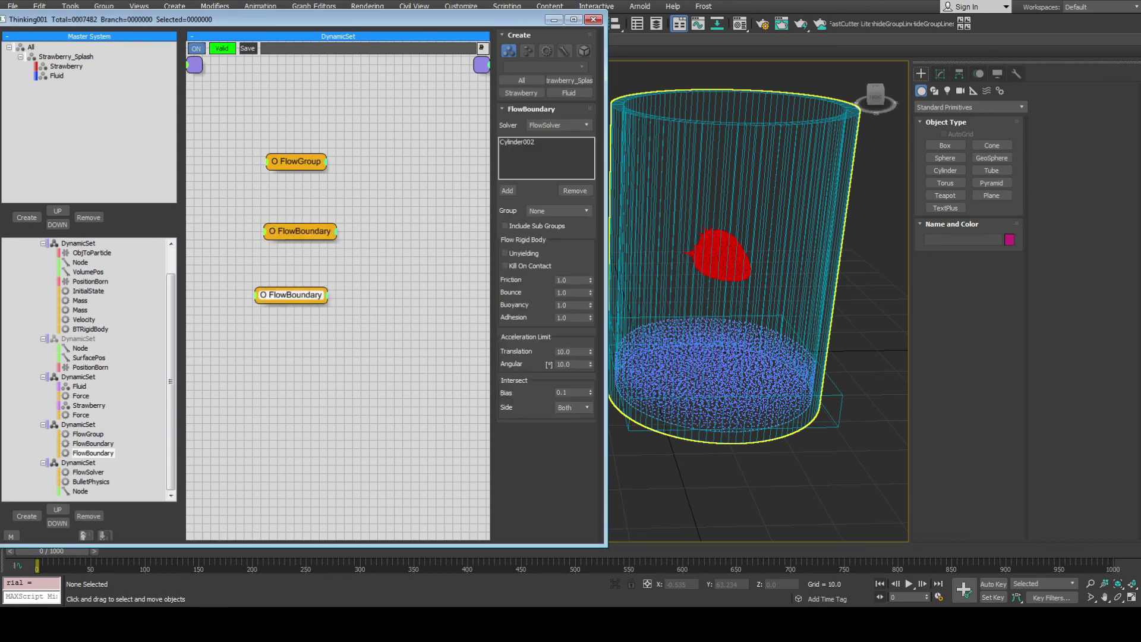
pyautogui.click(516, 141)
pyautogui.click(575, 190)
pyautogui.click(559, 210)
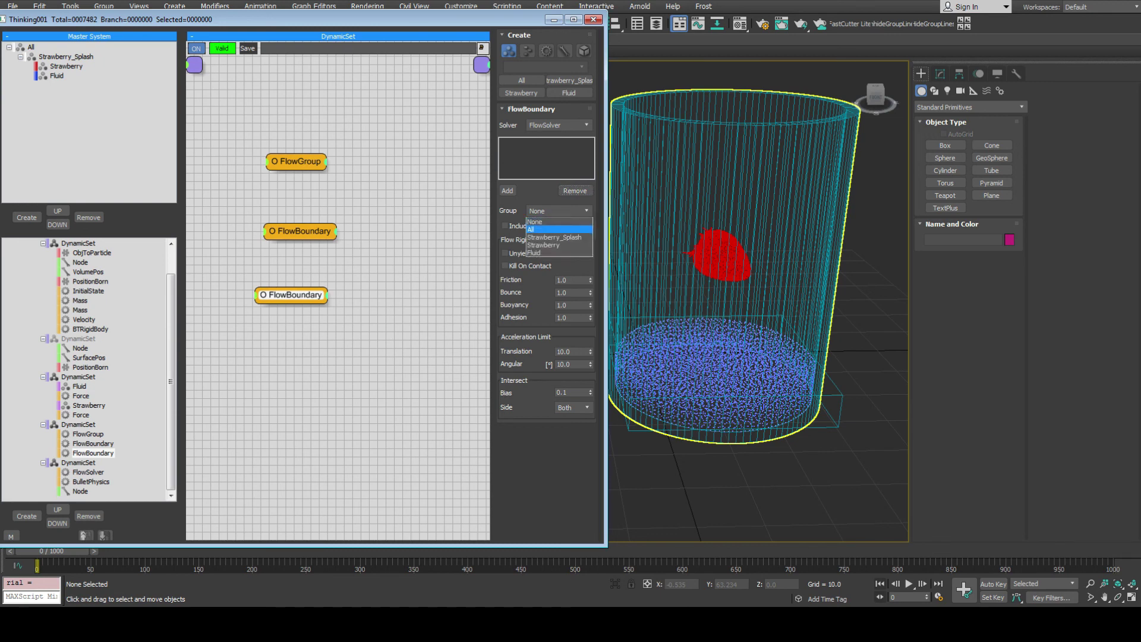
pyautogui.click(544, 245)
# Play the simulation to about frame 97, checking the strawberry's impact on the fluid in the front view, and return to frame 0.
pyautogui.click(908, 583)
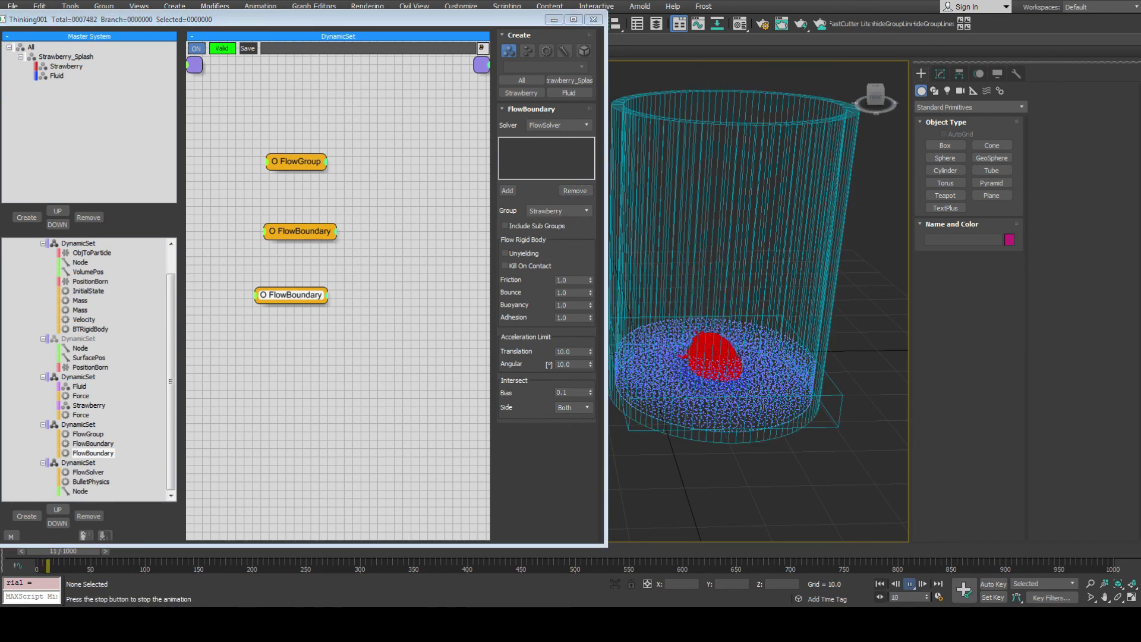
pyautogui.press('Escape')
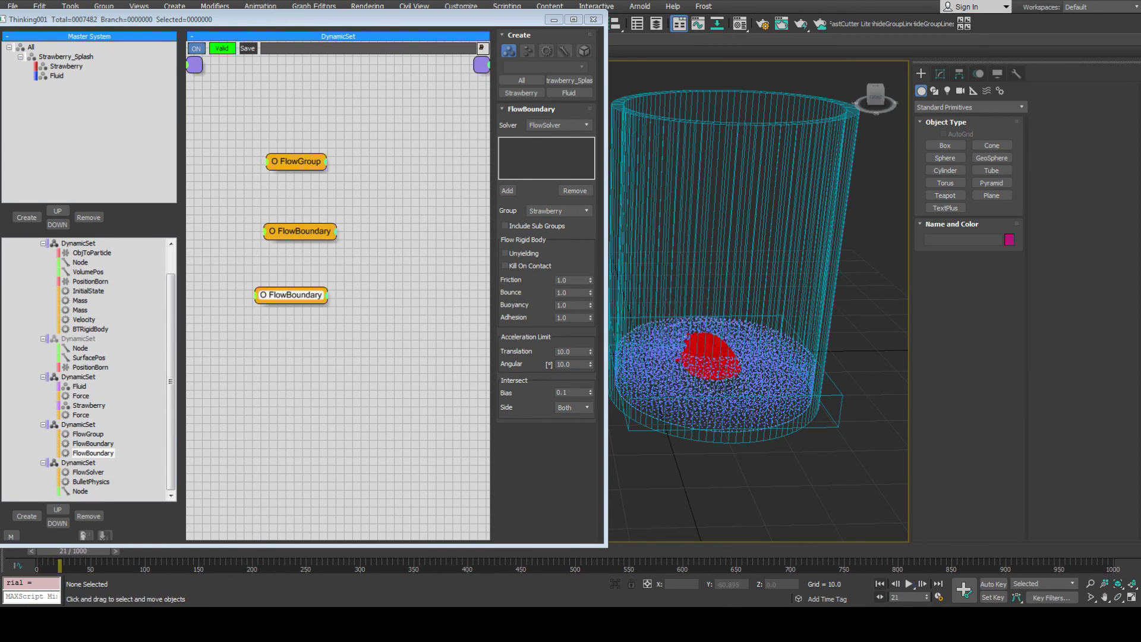
pyautogui.press('f')
pyautogui.moveTo(713, 361); pyautogui.dragTo(718, 348, button='middle')
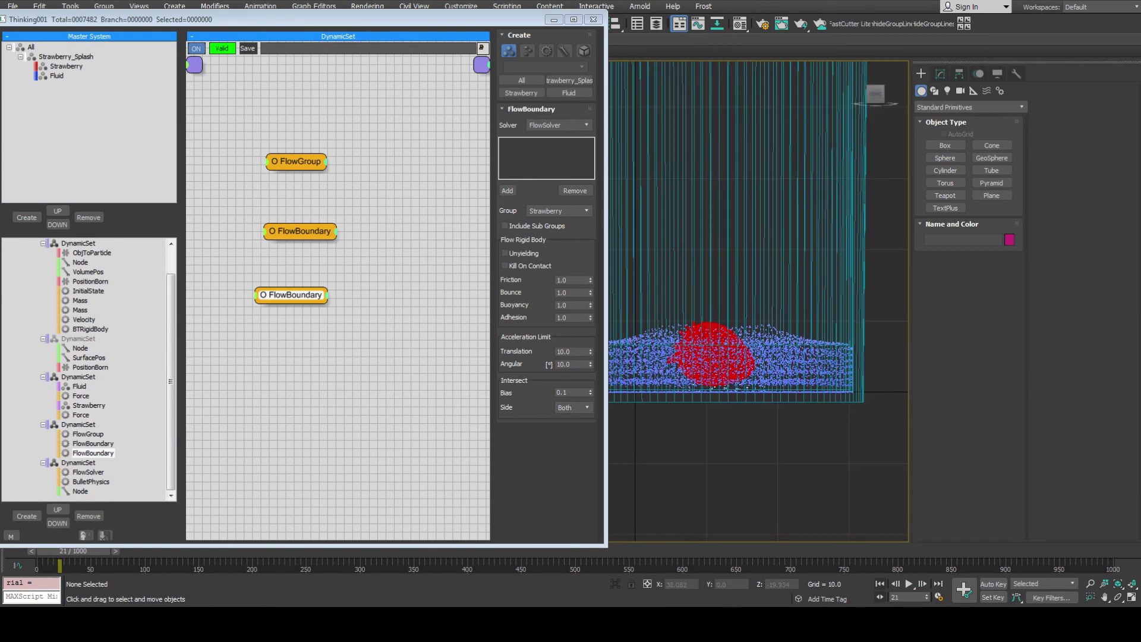
pyautogui.press('/')
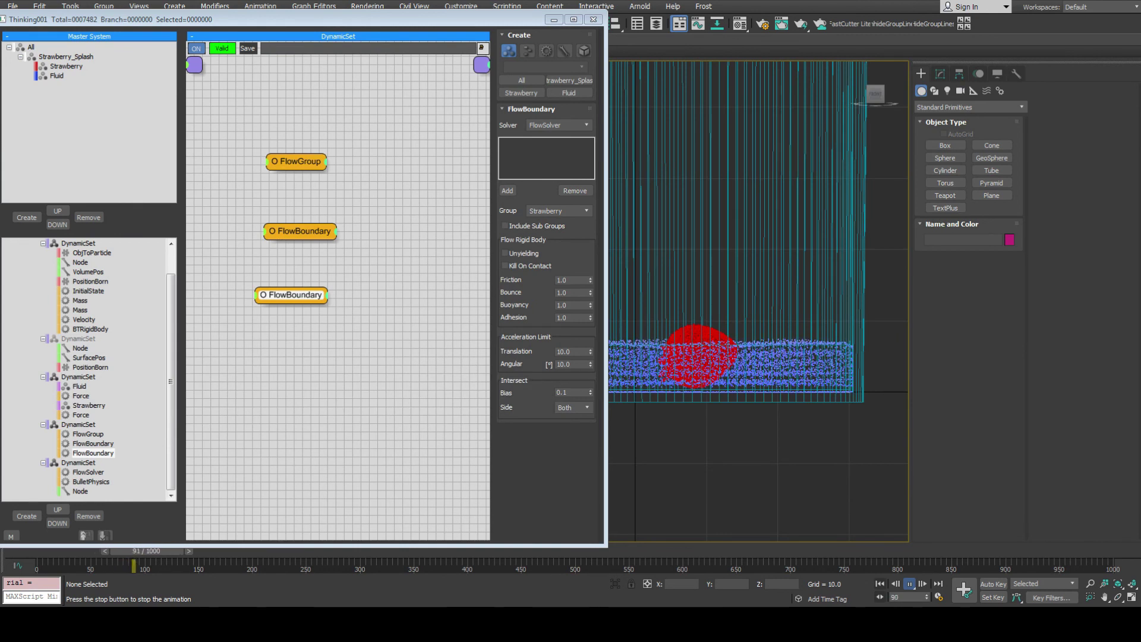
pyautogui.click(909, 583)
pyautogui.click(938, 597)
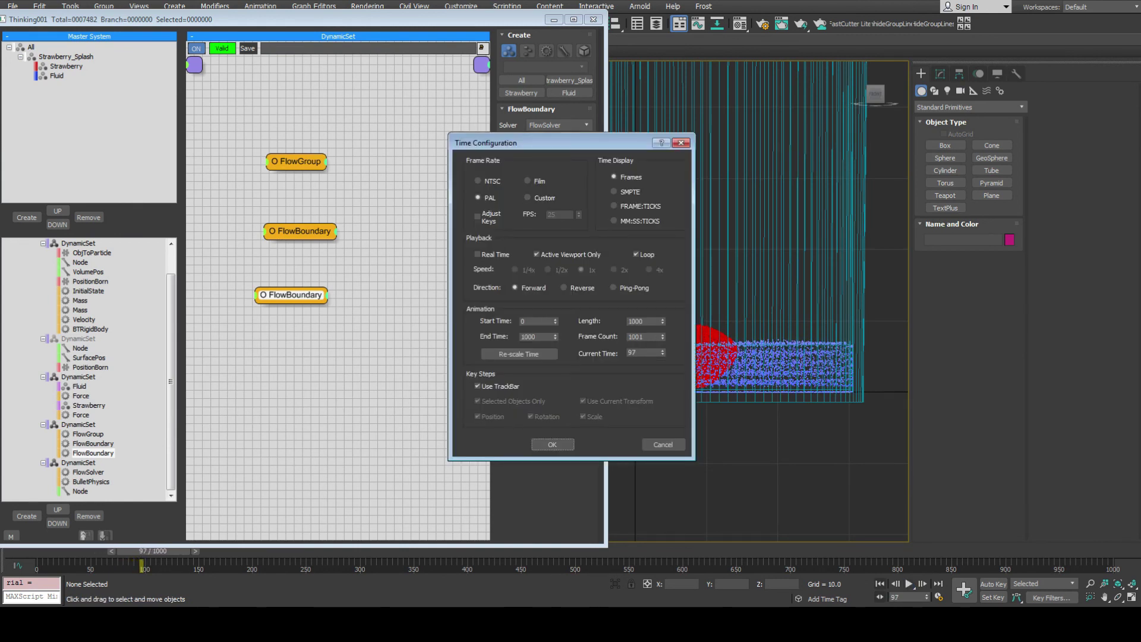
pyautogui.click(663, 444)
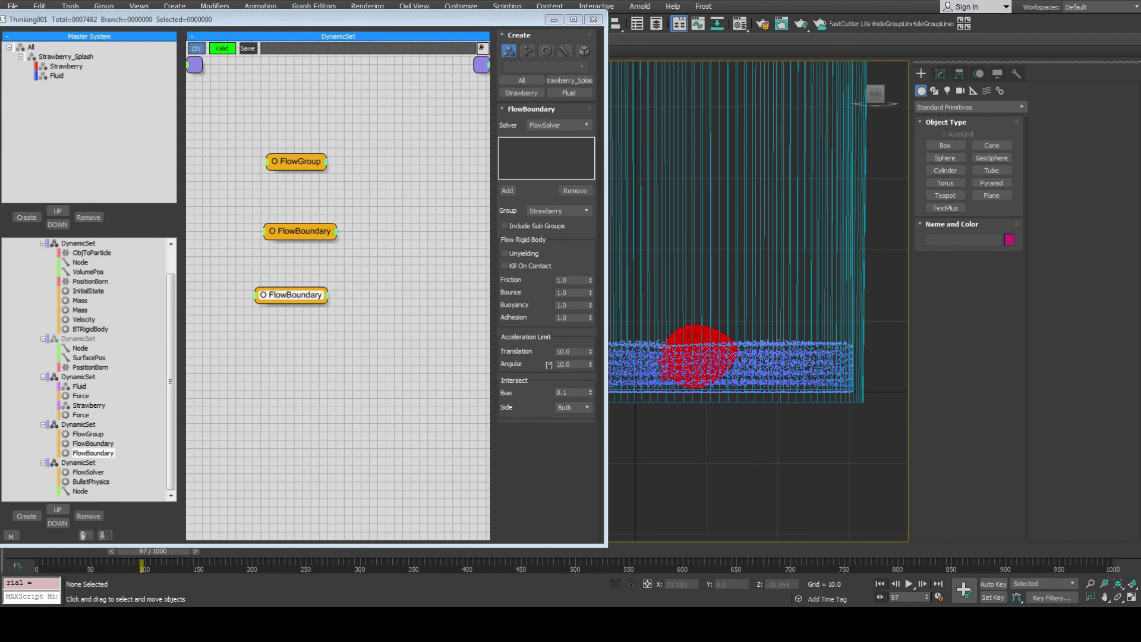
pyautogui.click(880, 583)
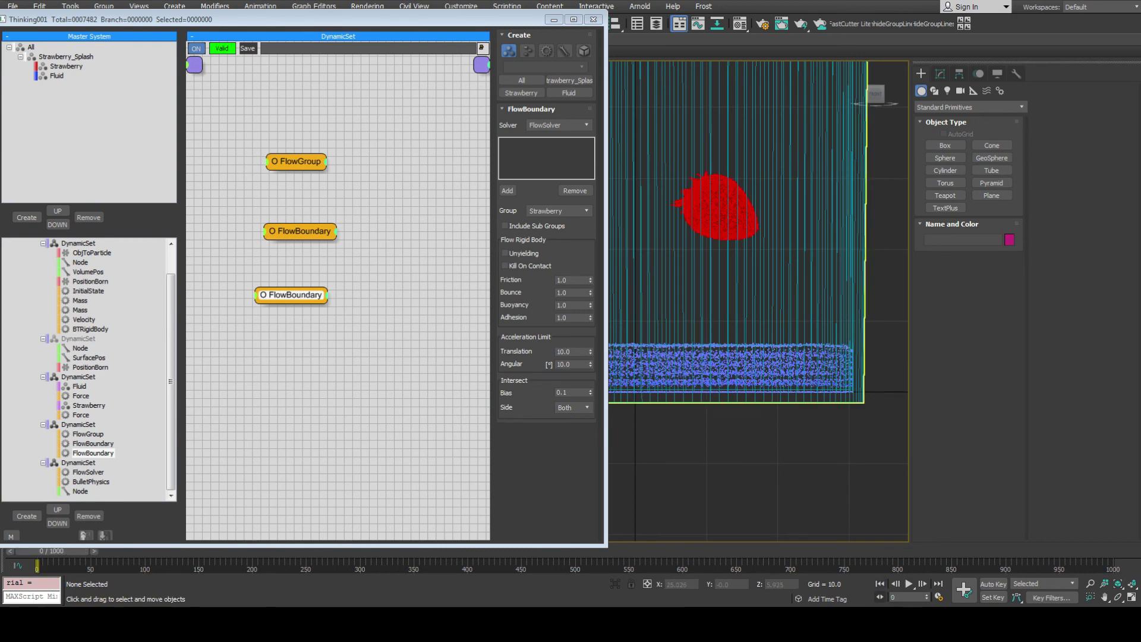
# Disable the FlowBoundary operator that uses the Strawberry group.
pyautogui.rightClick(285, 293)
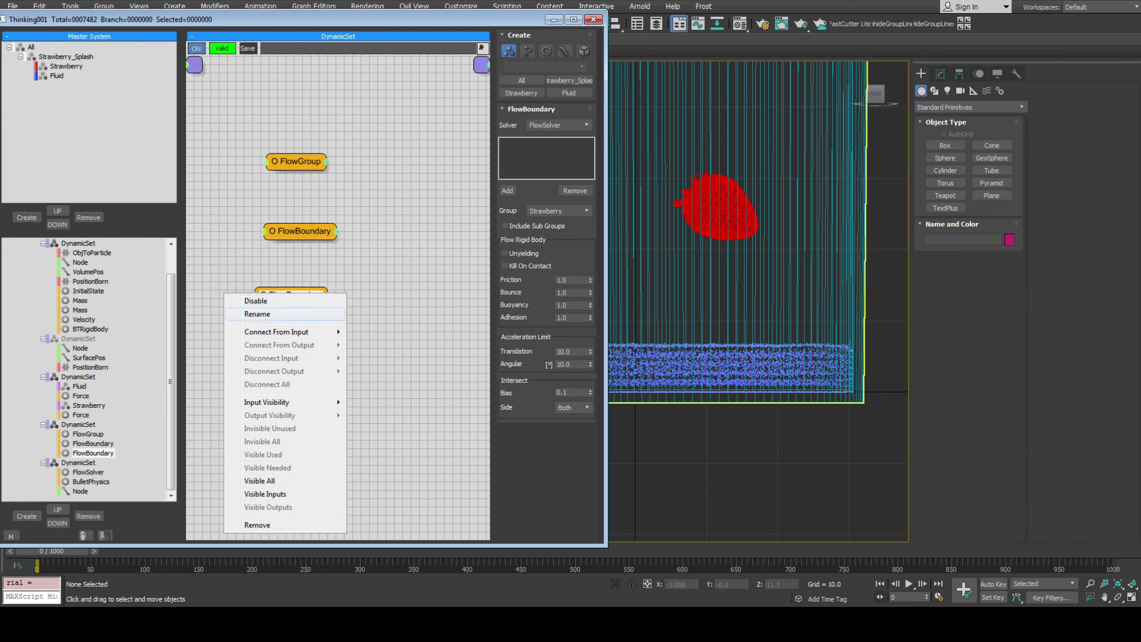
pyautogui.click(256, 301)
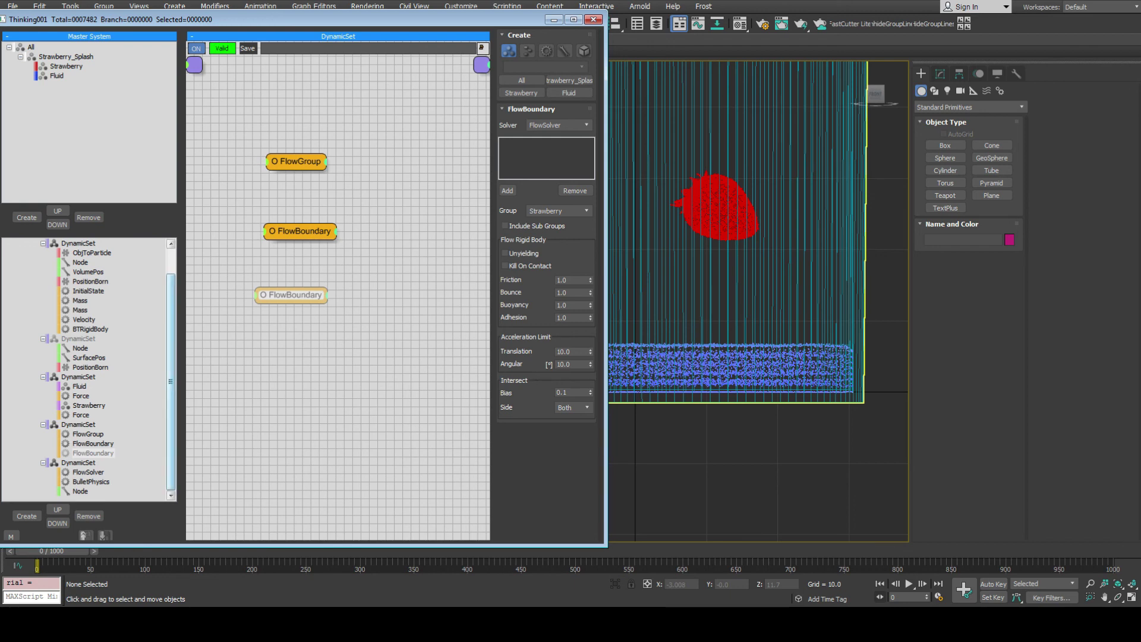
# Create a new DynamicSet under Cache and move it directly above the DynamicSet that holds the FlowSolver.
pyautogui.moveTo(169, 381); pyautogui.dragTo(170, 352)
pyautogui.click(59, 258)
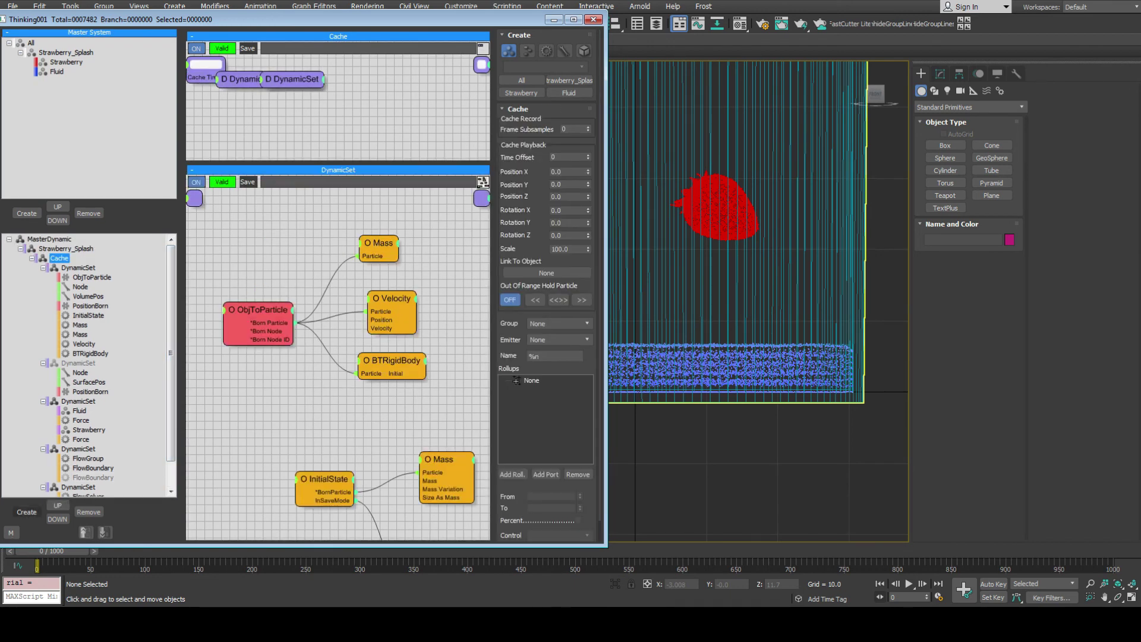
pyautogui.scroll(-2, 171, 368)
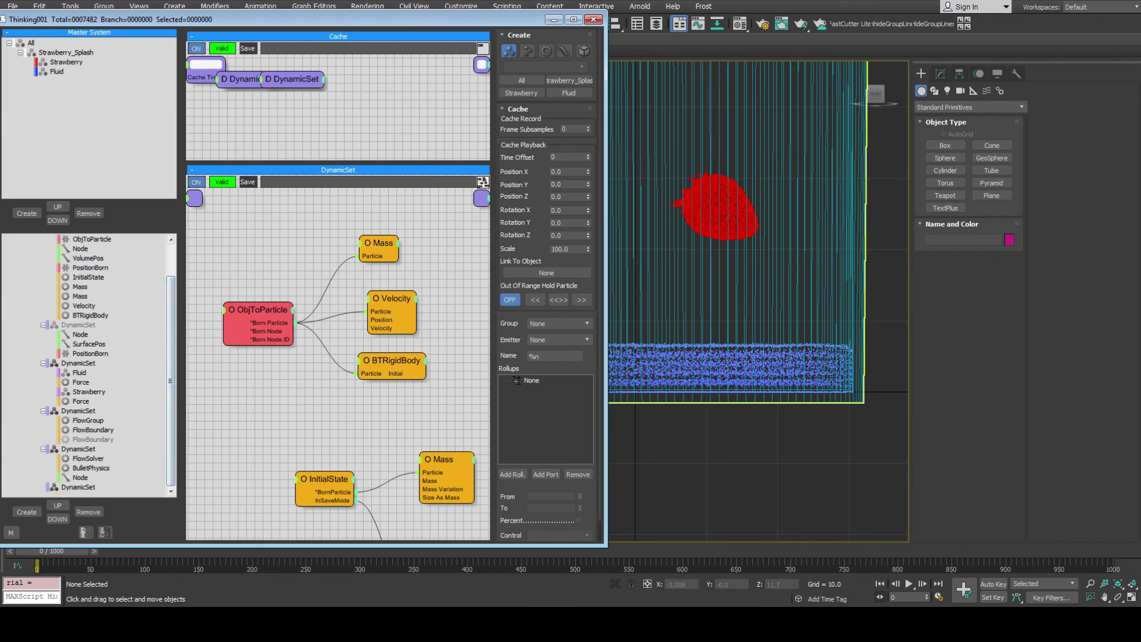
pyautogui.scroll(1, 77, 452)
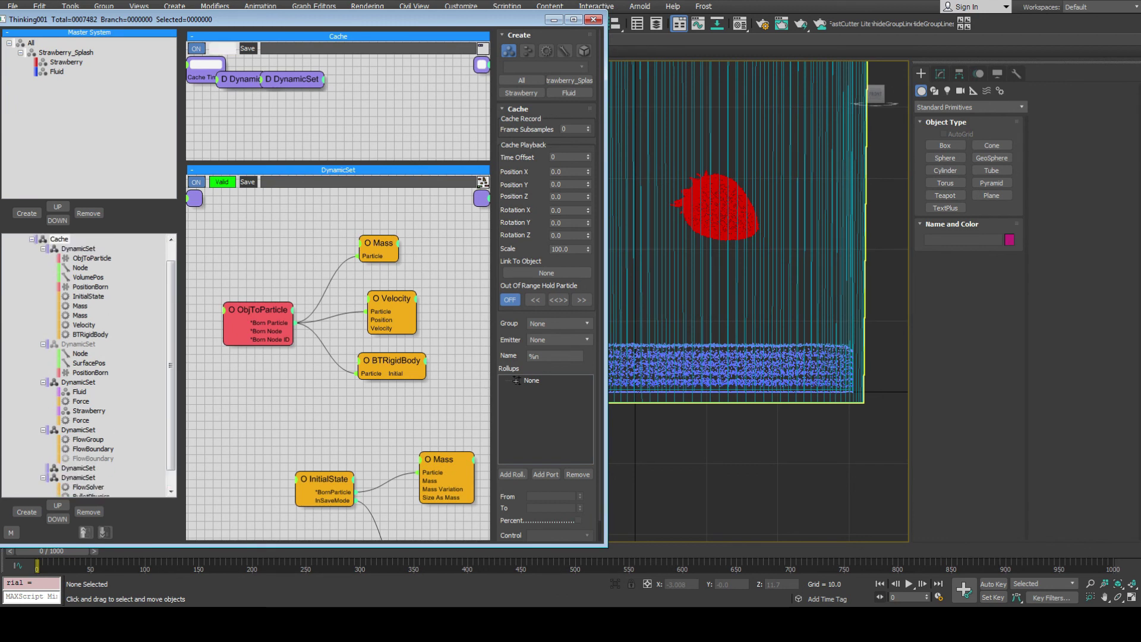
# Save the scene under the new file name Flowsolver_Tut_Start_03.max.
pyautogui.click(11, 6)
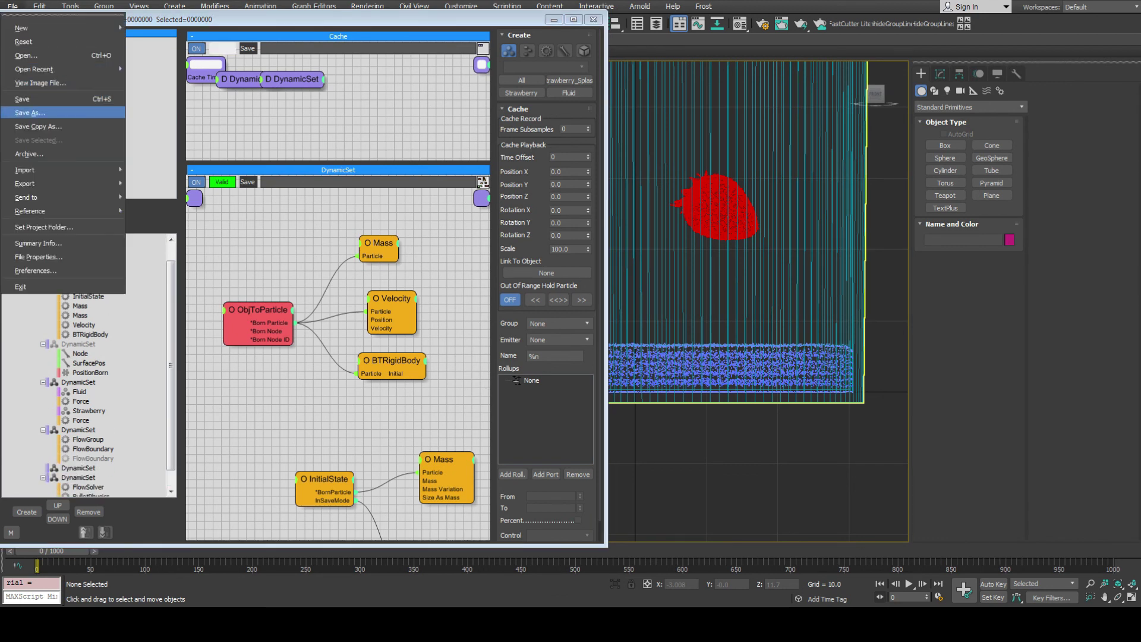
pyautogui.click(35, 112)
pyautogui.click(198, 357)
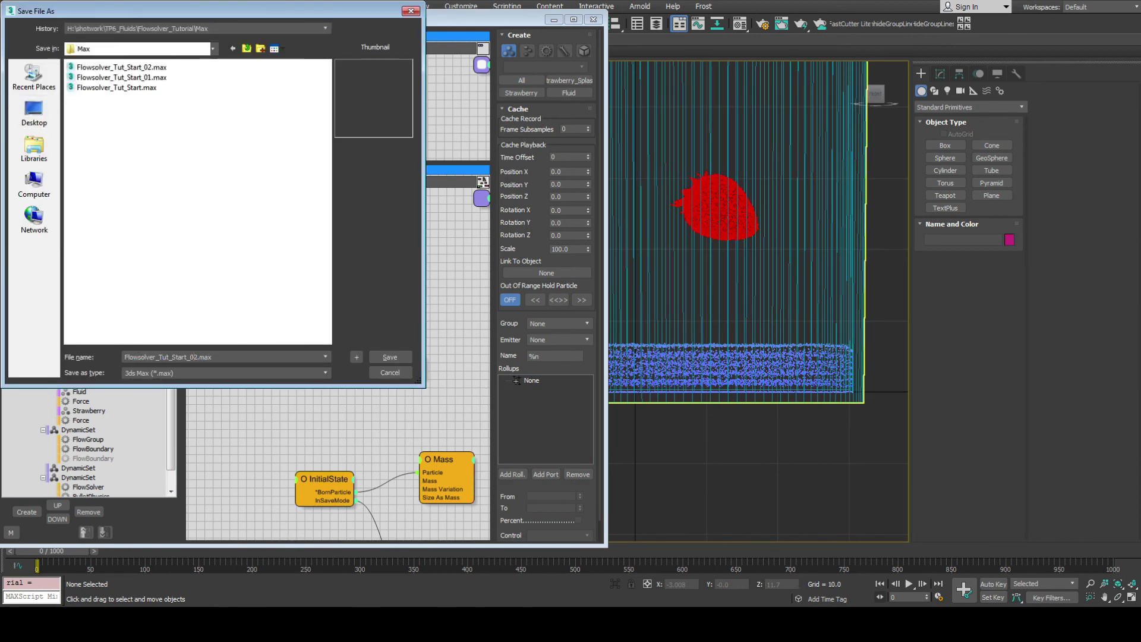
pyautogui.press('BackSpace')
pyautogui.write('3')
pyautogui.press('Return')
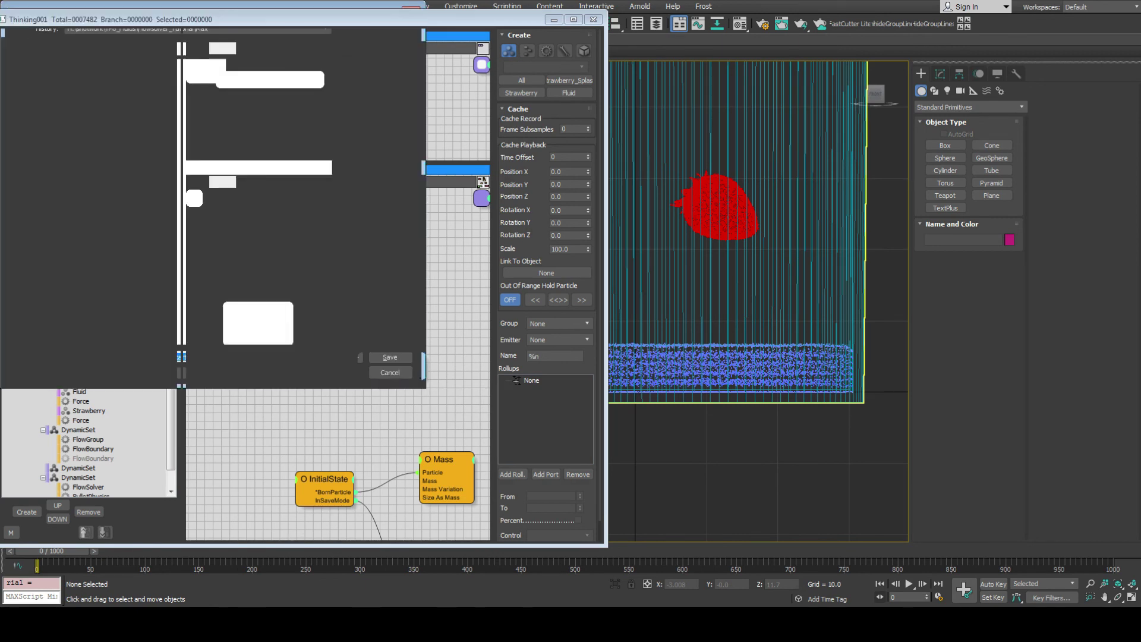
# Disable the InitialState operator that brings in the fluid and open the new empty DynamicSet above the FlowSolver's set.
pyautogui.click(78, 467)
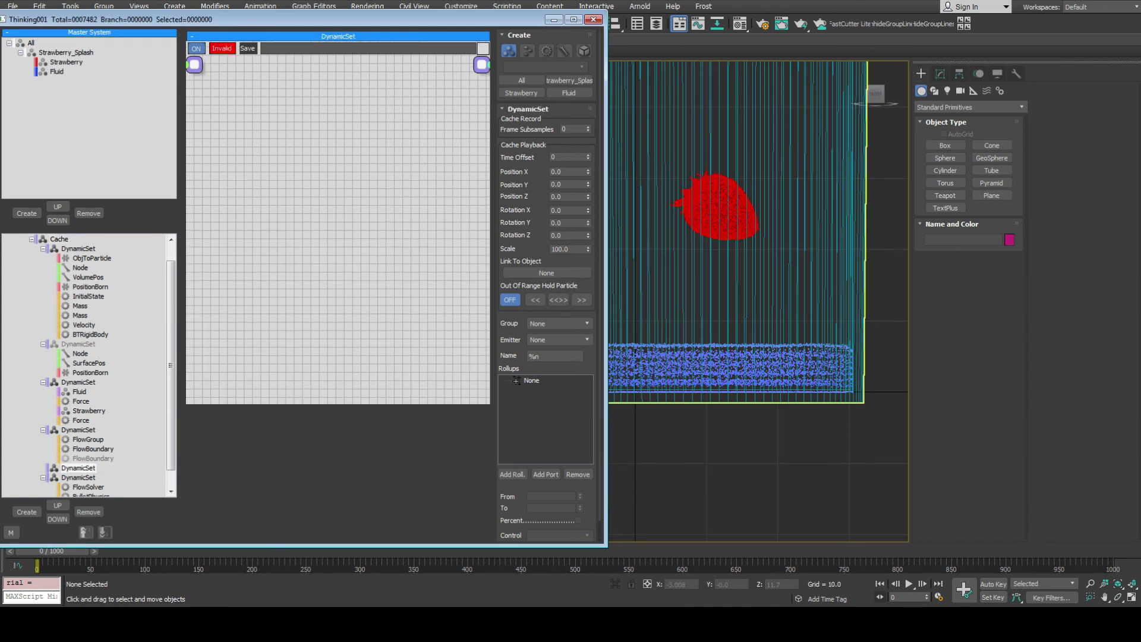
pyautogui.rightClick(87, 296)
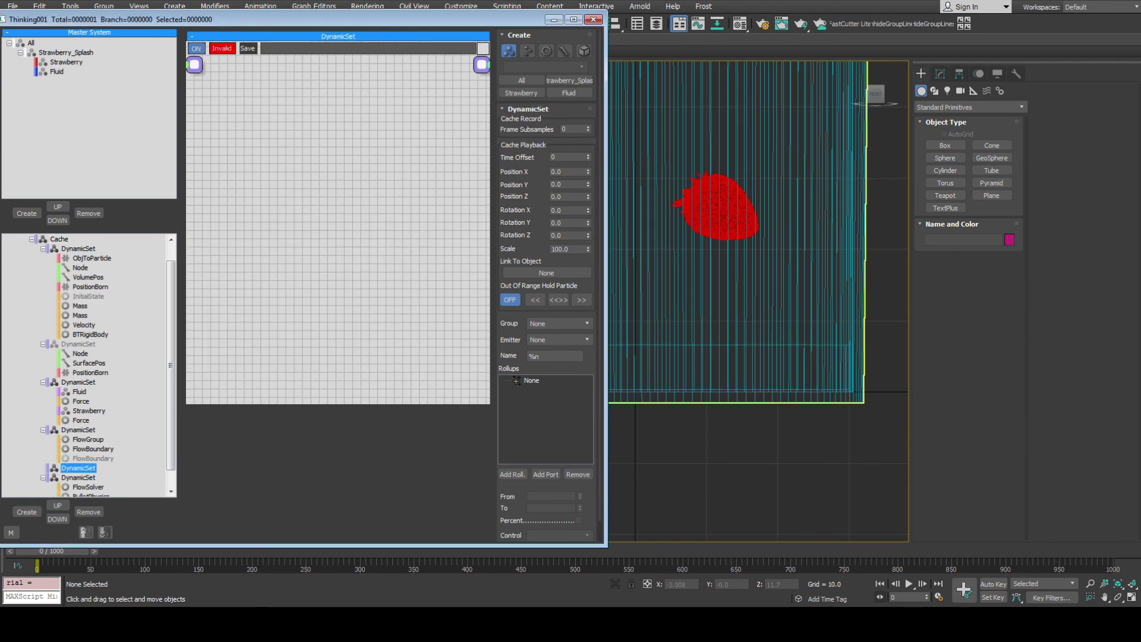
pyautogui.click(908, 584)
pyautogui.press('Escape')
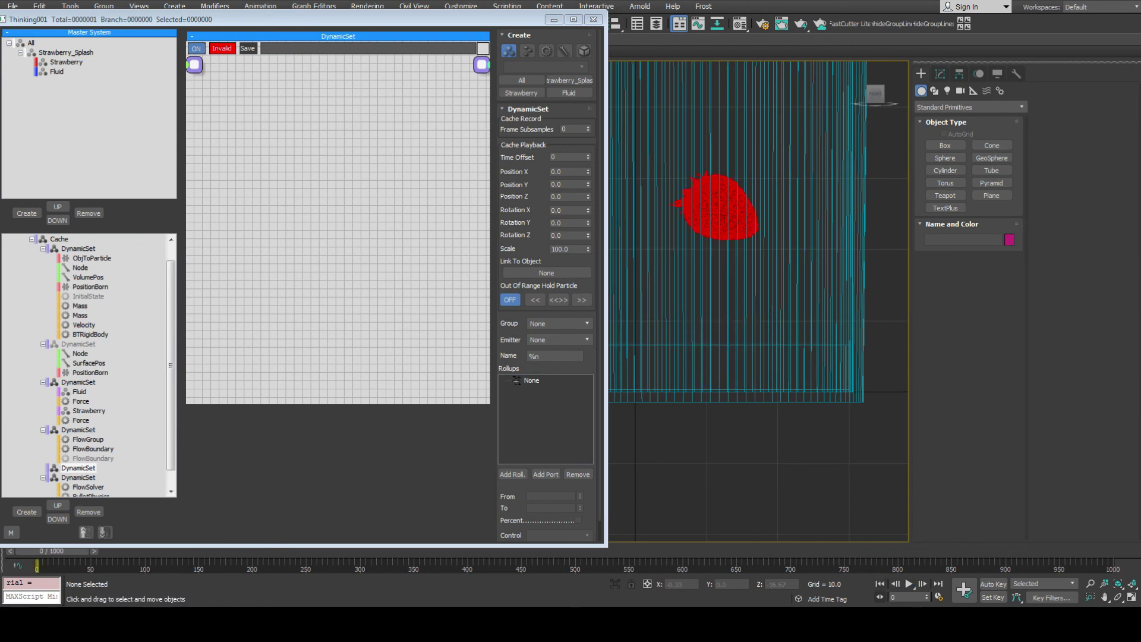
pyautogui.click(78, 468)
pyautogui.moveTo(171, 365); pyautogui.dragTo(170, 380)
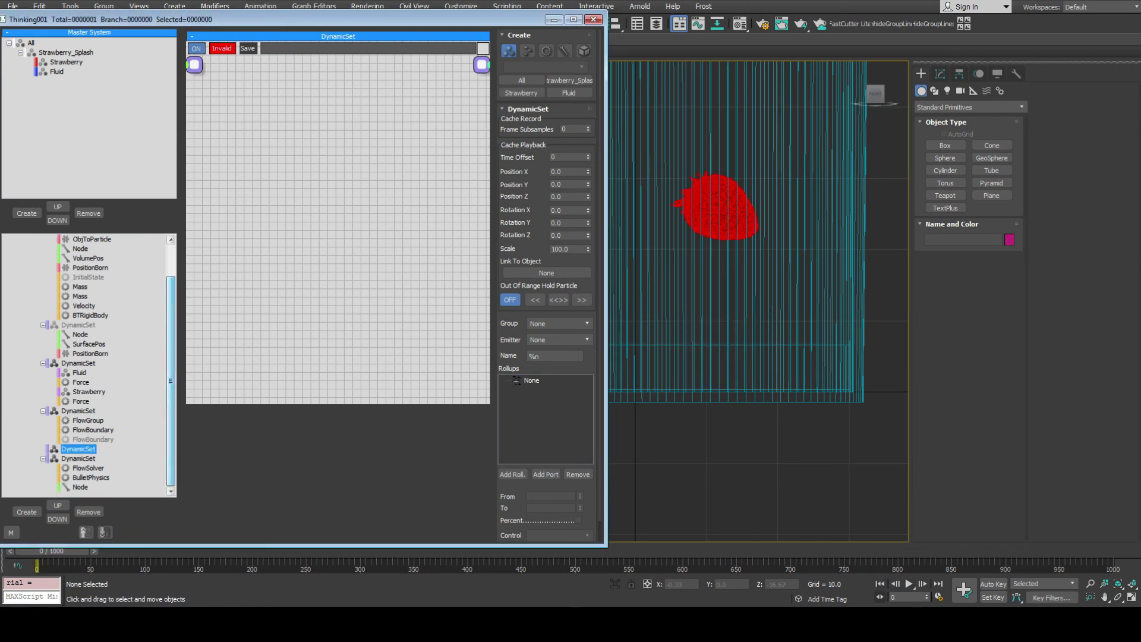
# Examine the available APField operators and inspect the strawberry particle in the container up close.
pyautogui.rightClick(139, 127)
pyautogui.moveTo(179, 160)
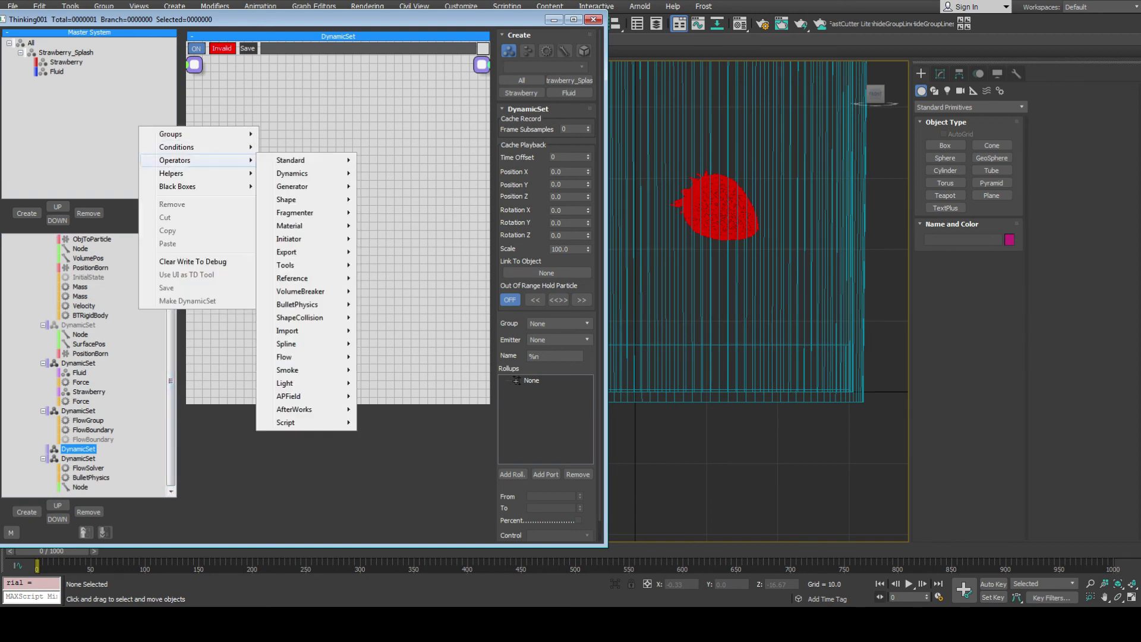
pyautogui.moveTo(288, 396)
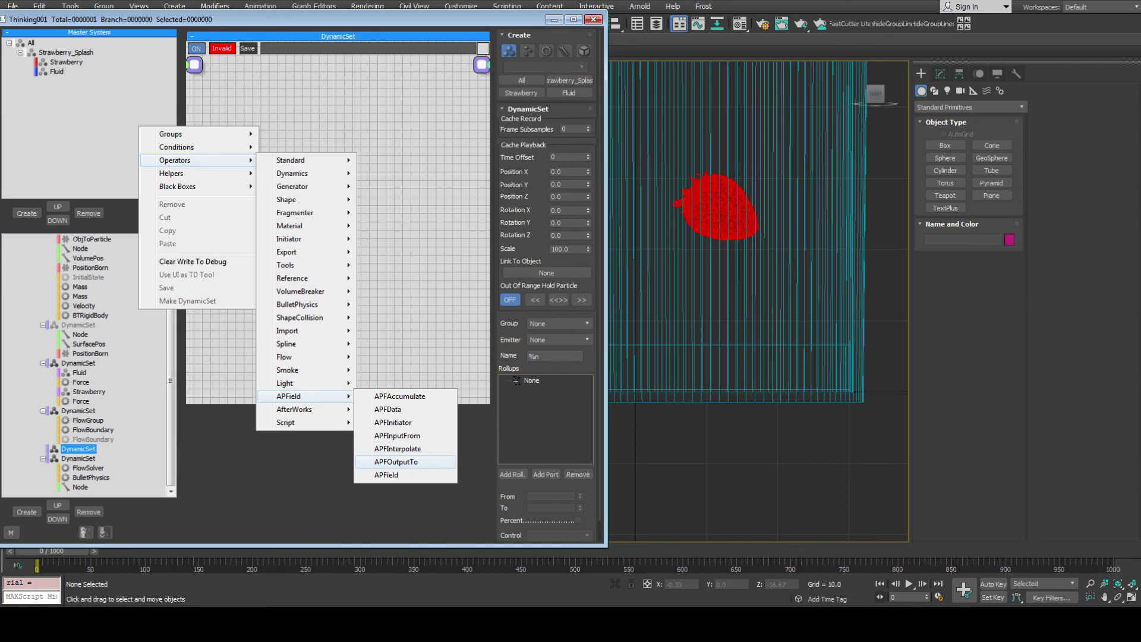
pyautogui.click(521, 93)
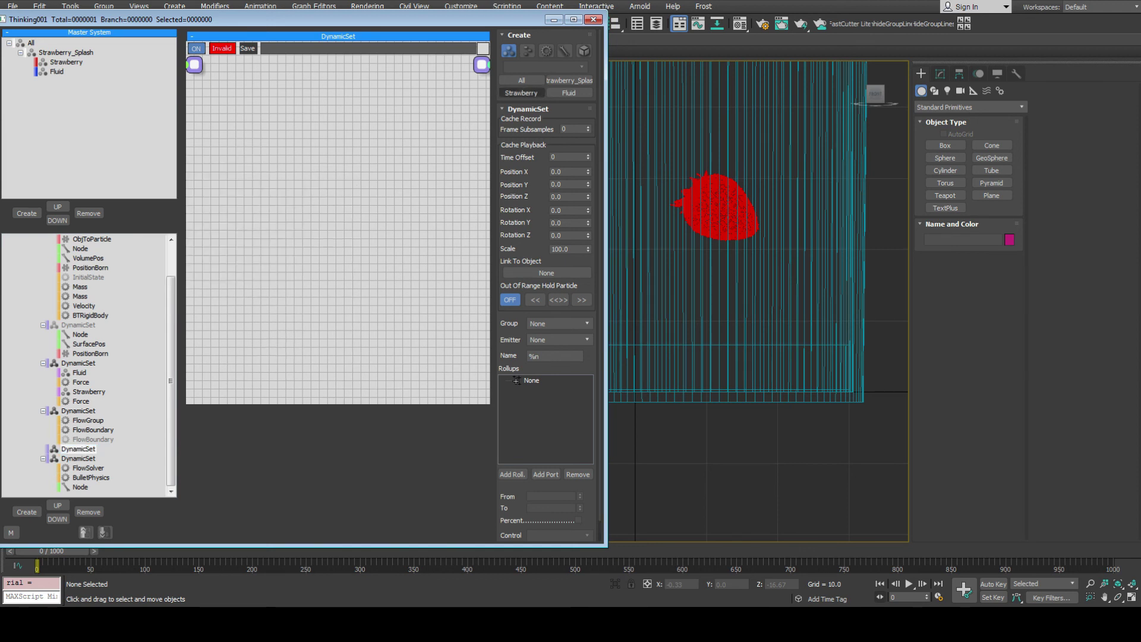
pyautogui.moveTo(701, 196); pyautogui.dragTo(718, 258, button='middle')
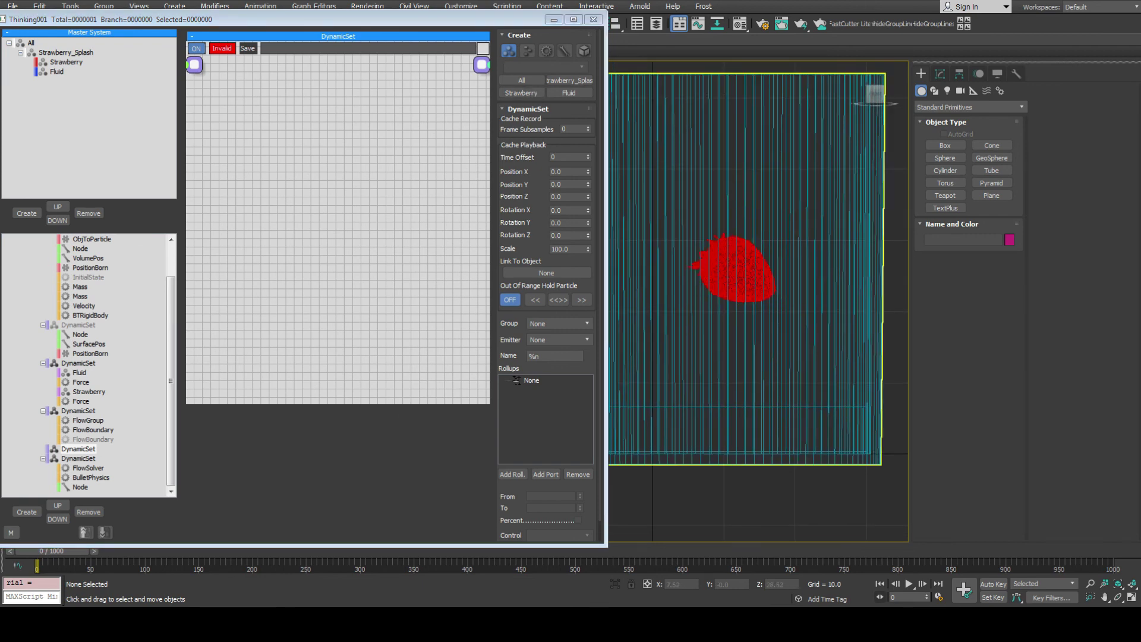
pyautogui.scroll(6, 710, 248)
pyautogui.click(785, 260)
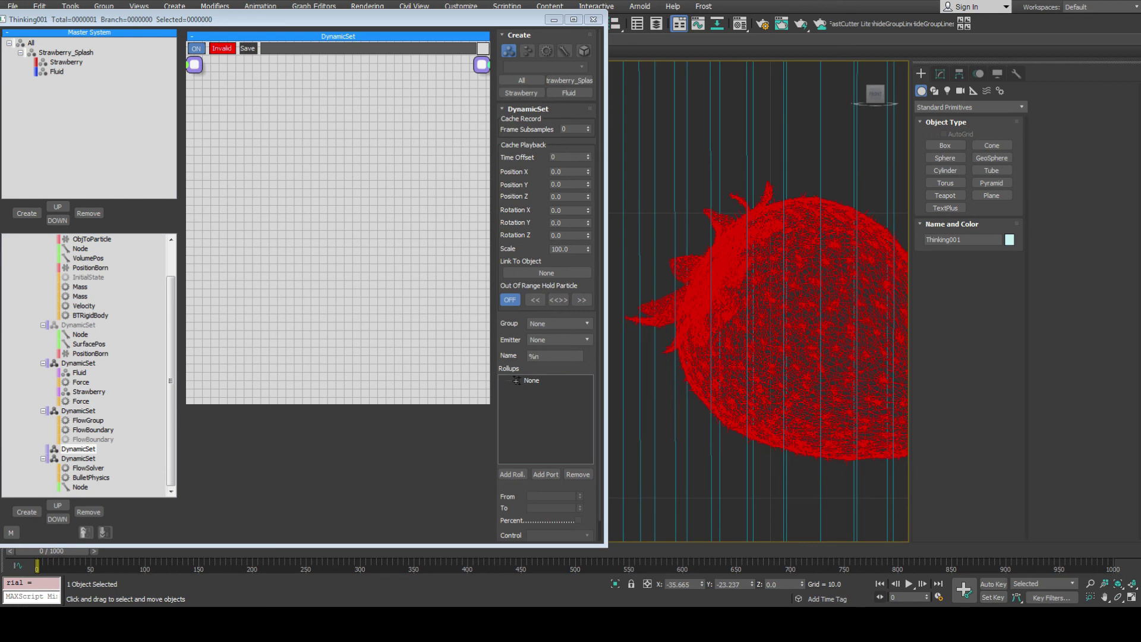
pyautogui.scroll(-6, 716, 250)
pyautogui.moveTo(716, 250); pyautogui.dragTo(690, 252, button='middle')
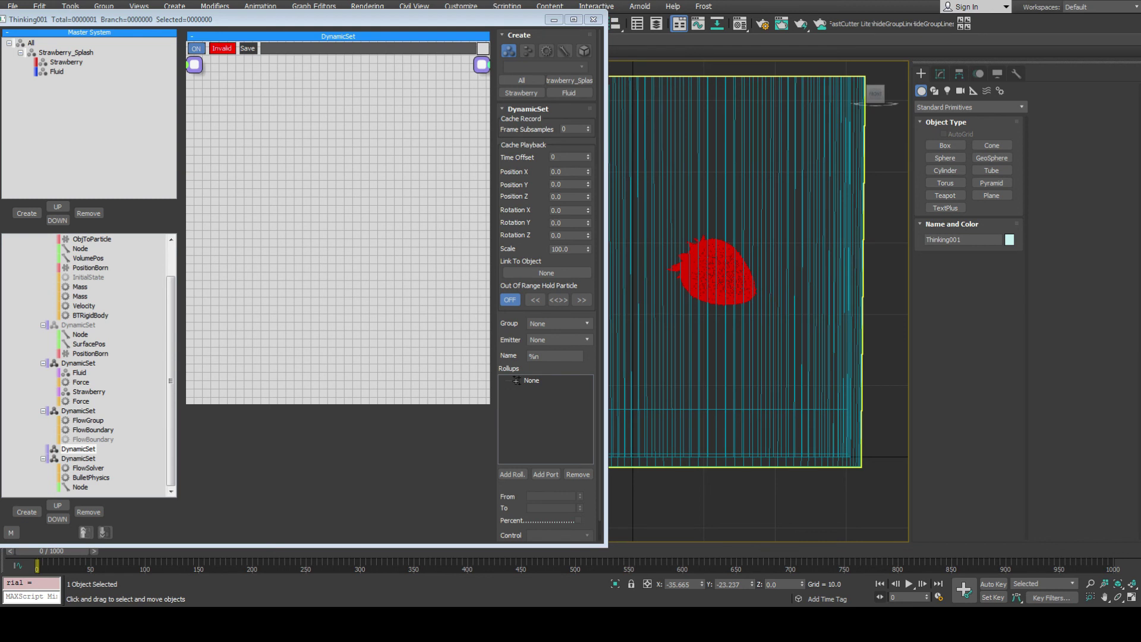
pyautogui.scroll(-5, 757, 300)
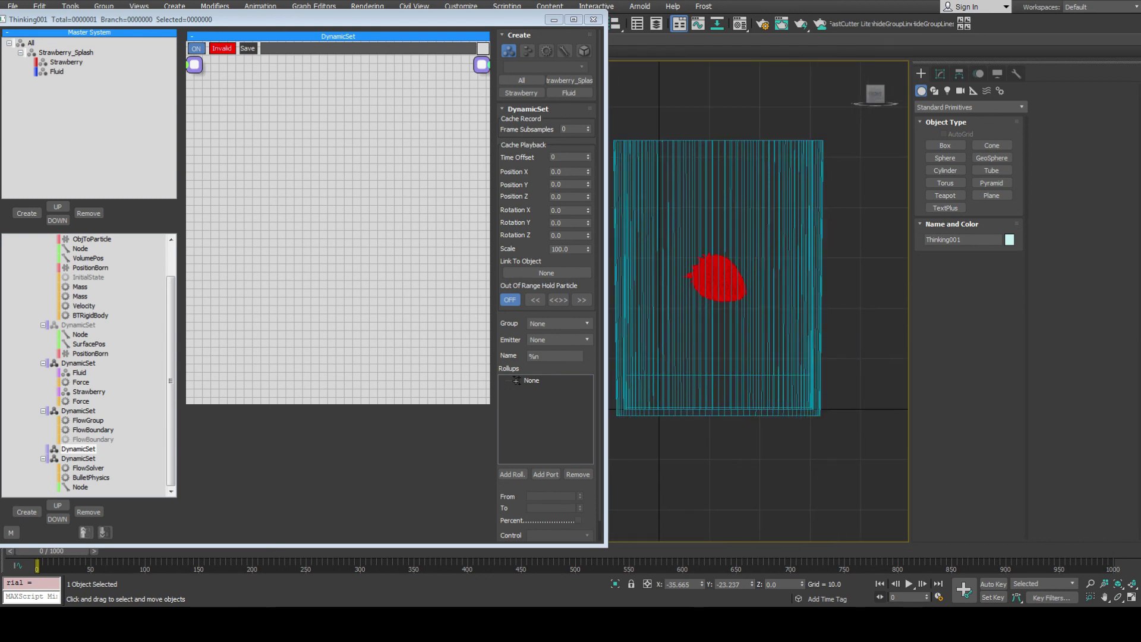
pyautogui.hotkey('ctrl', 'd')
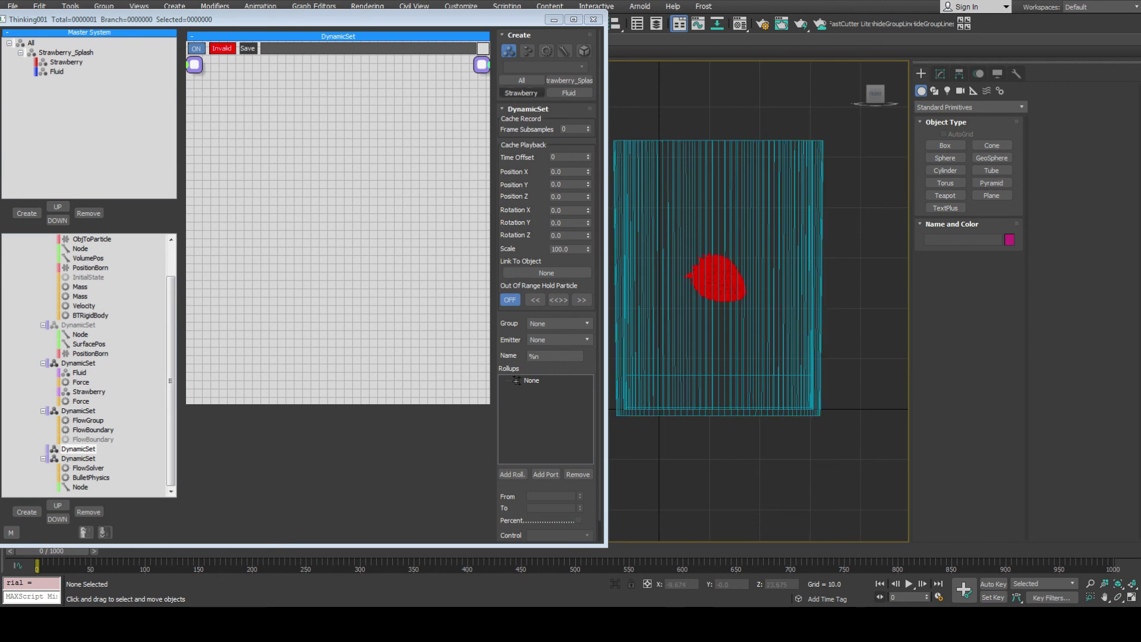
# Add the Strawberry group and an APField operator to the DynamicSet and wire the group's Particle output to the APField's Particle input.
pyautogui.click(520, 92)
pyautogui.click(520, 93)
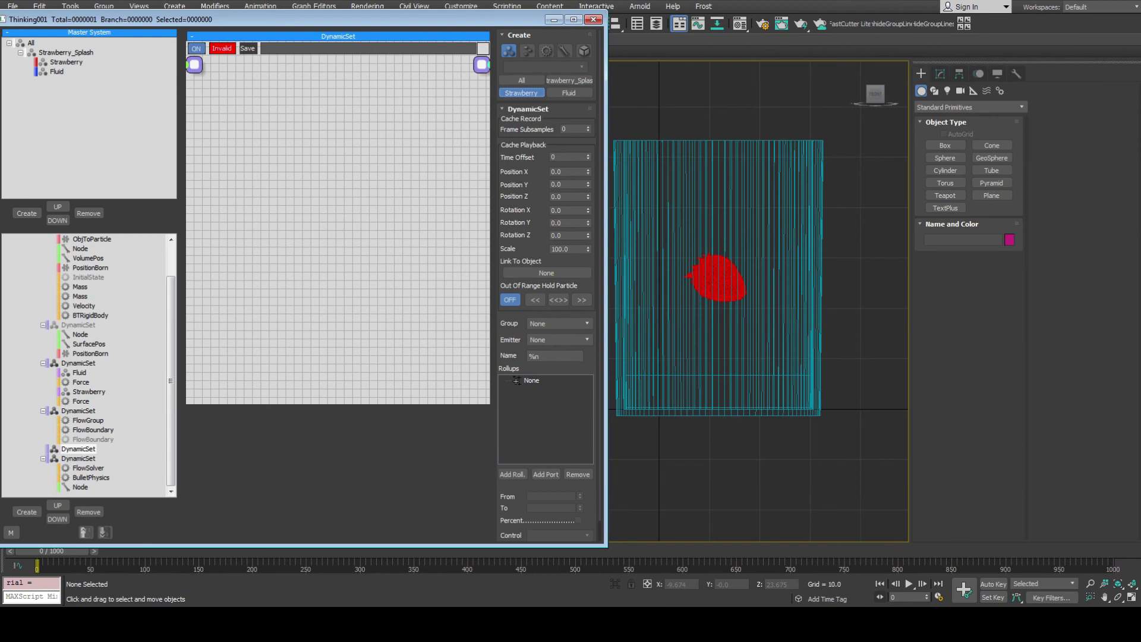
pyautogui.moveTo(516, 380); pyautogui.dragTo(225, 193)
pyautogui.rightClick(213, 155)
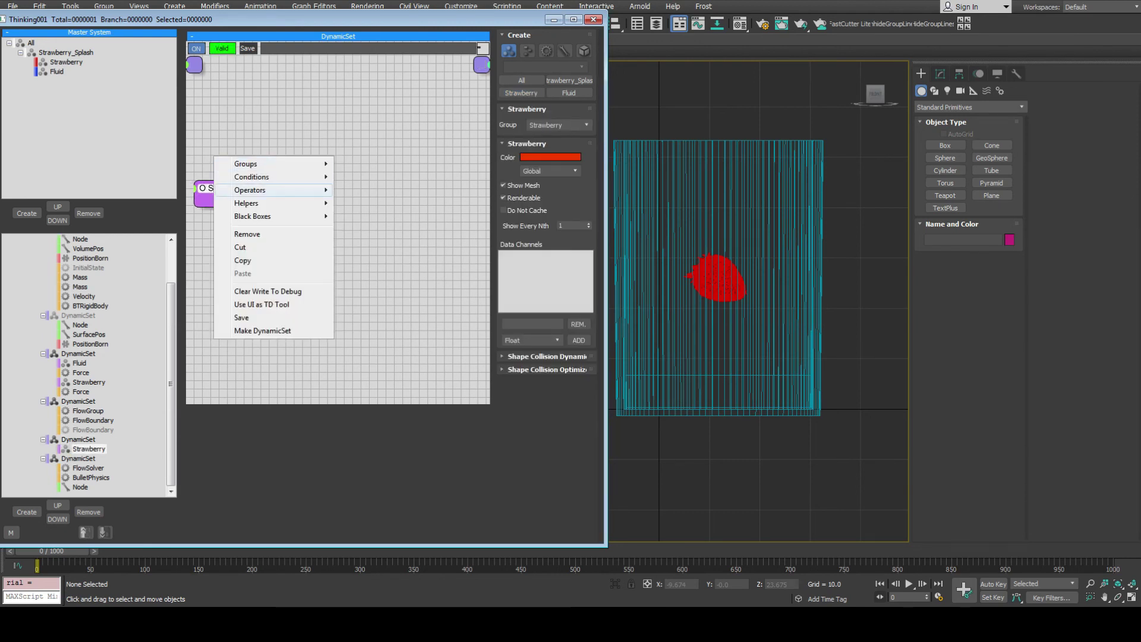
pyautogui.moveTo(267, 190)
pyautogui.moveTo(380, 426)
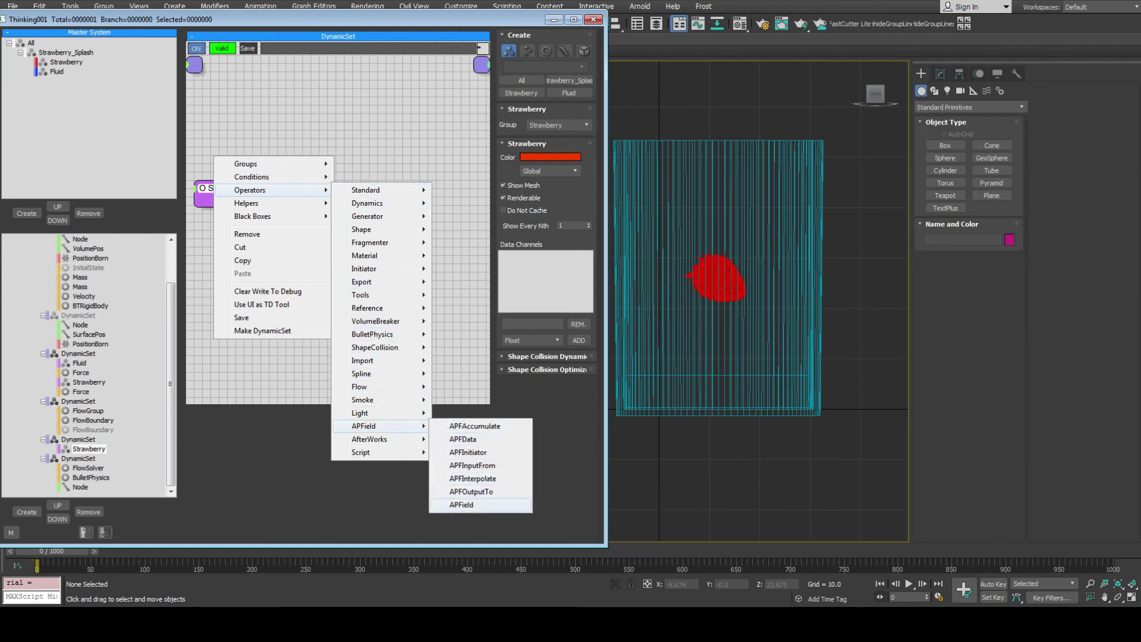
pyautogui.click(461, 504)
pyautogui.moveTo(318, 163); pyautogui.dragTo(249, 200)
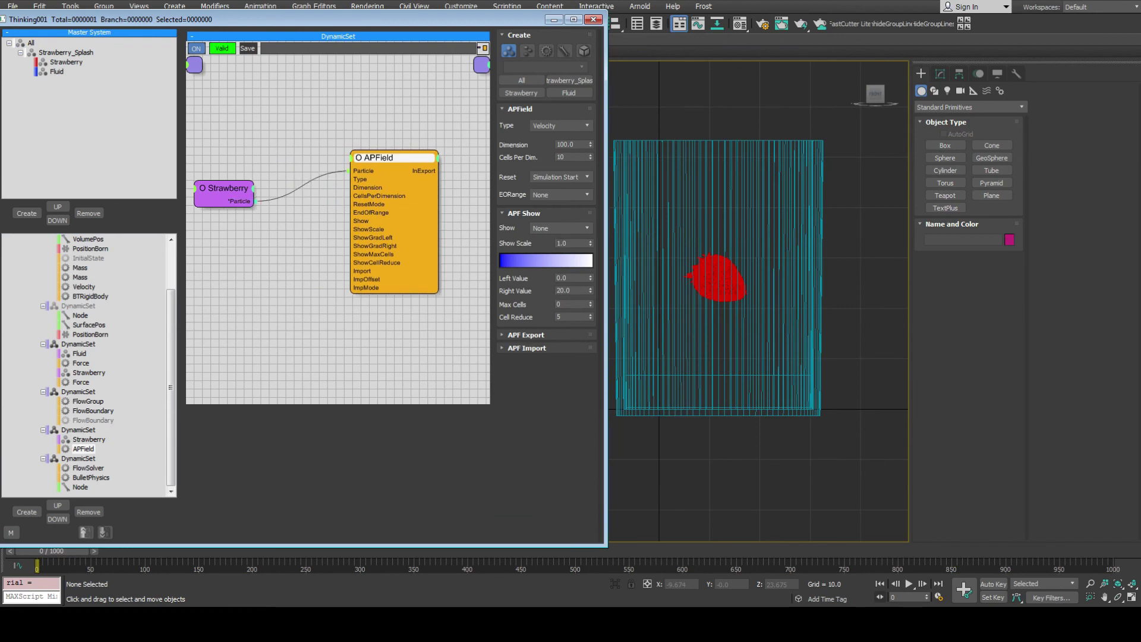
pyautogui.doubleClick(380, 157)
# Set the APField's type to Shape Distance.
pyautogui.click(560, 126)
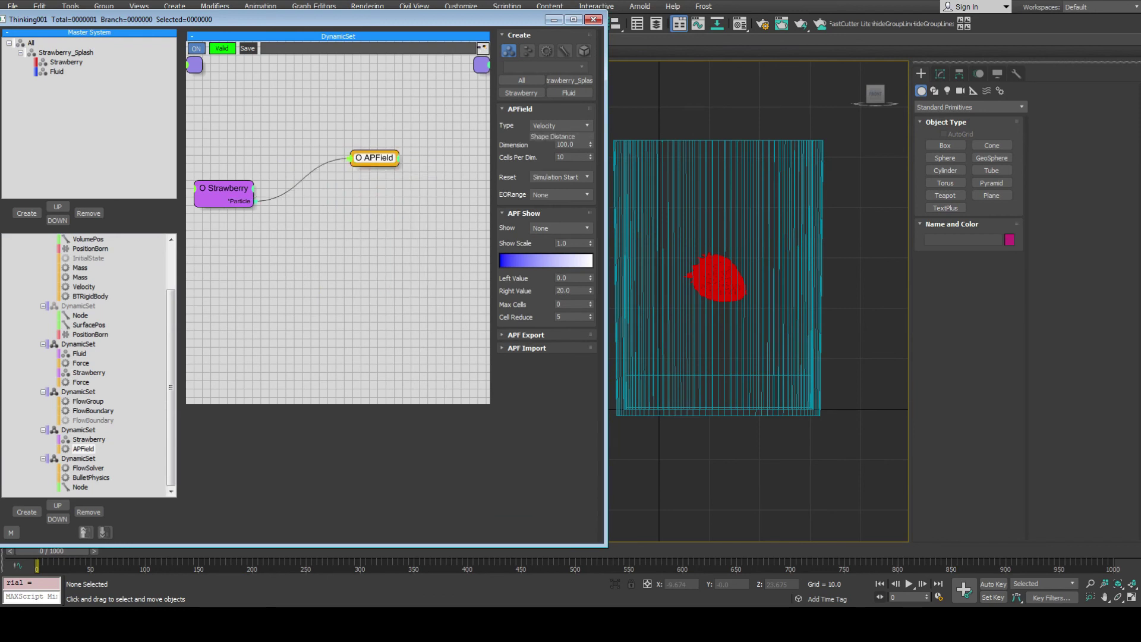
pyautogui.press('Down')
pyautogui.press('Down')
pyautogui.press('Down')
pyautogui.press('Down')
pyautogui.press('Down')
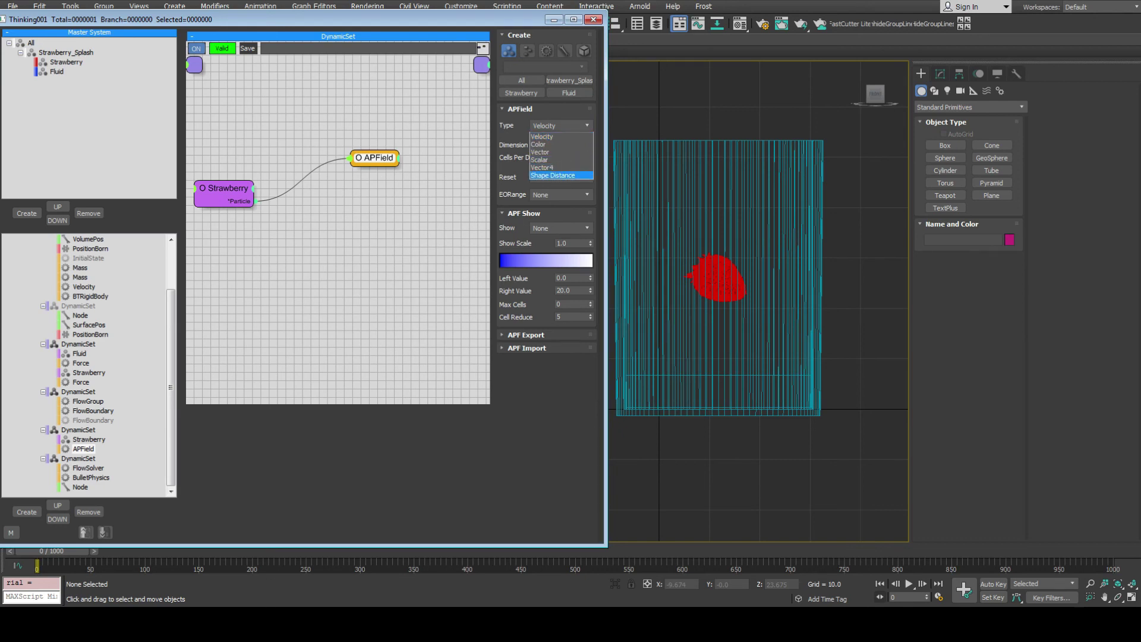
pyautogui.press('Return')
pyautogui.scroll(5, 728, 280)
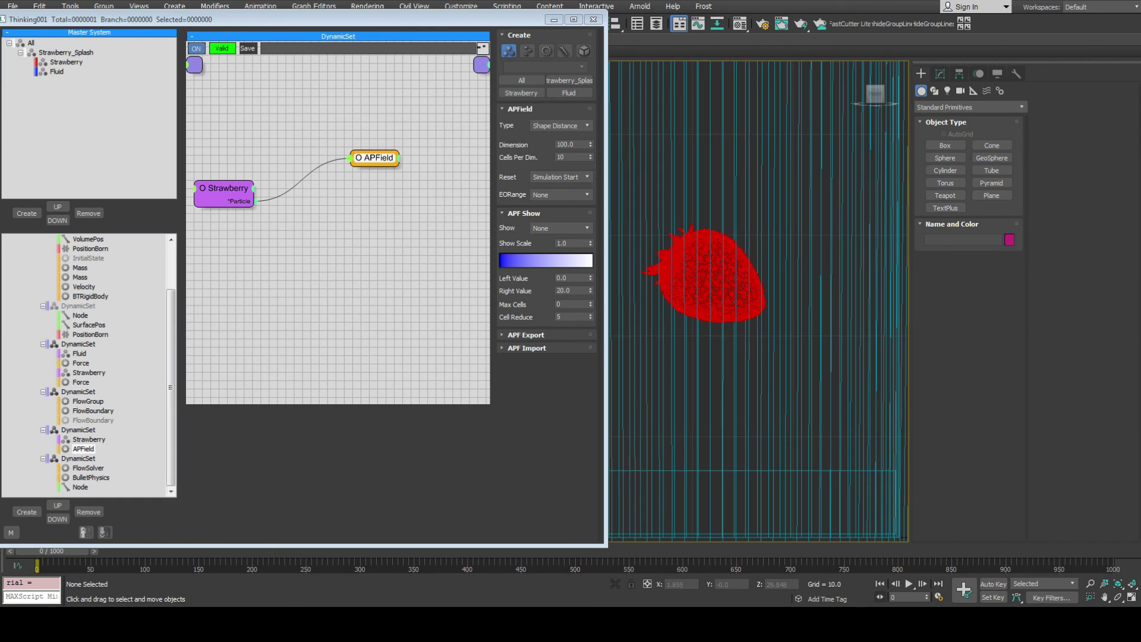
# Choose Simulation Start as the APField's reset mode and reduce its node to the connected Particle port.
pyautogui.click(560, 176)
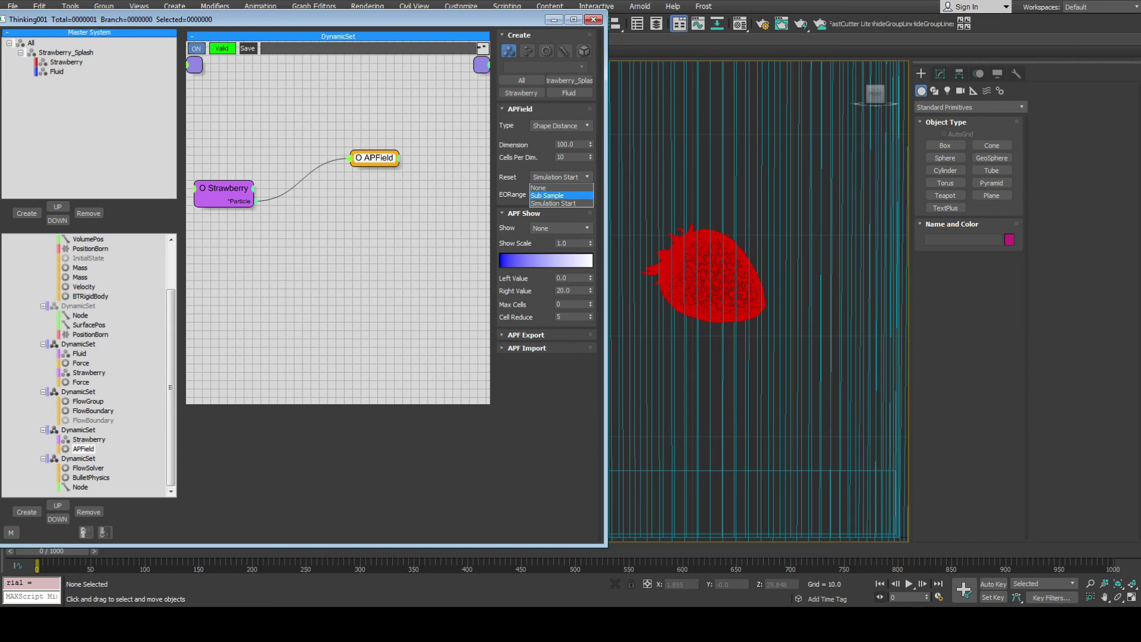
pyautogui.press('Escape')
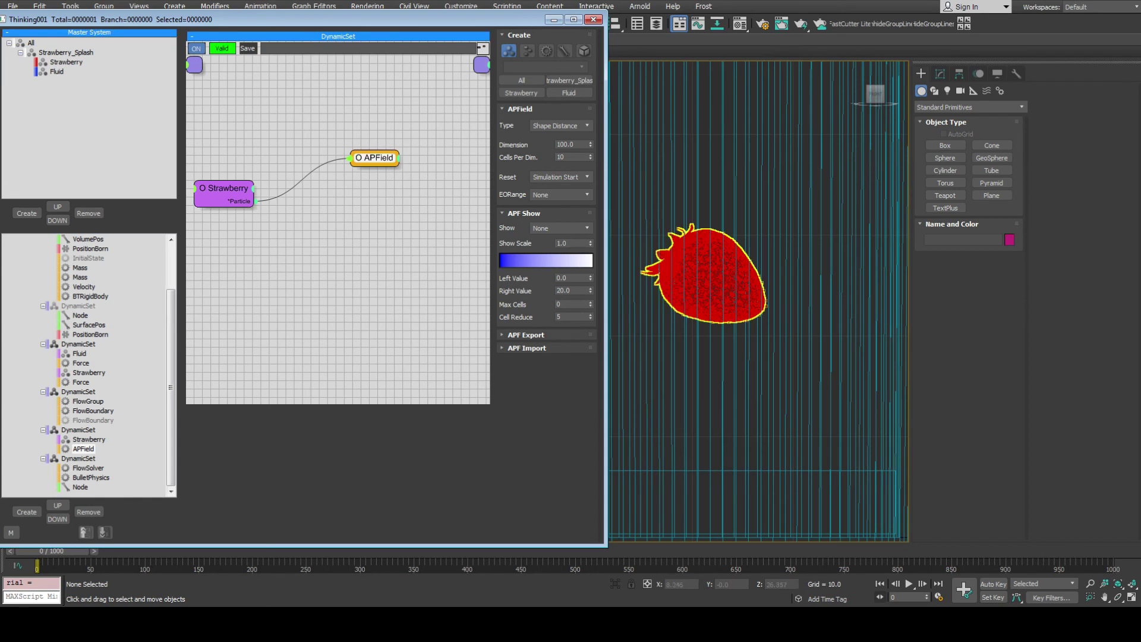
pyautogui.scroll(2, 723, 281)
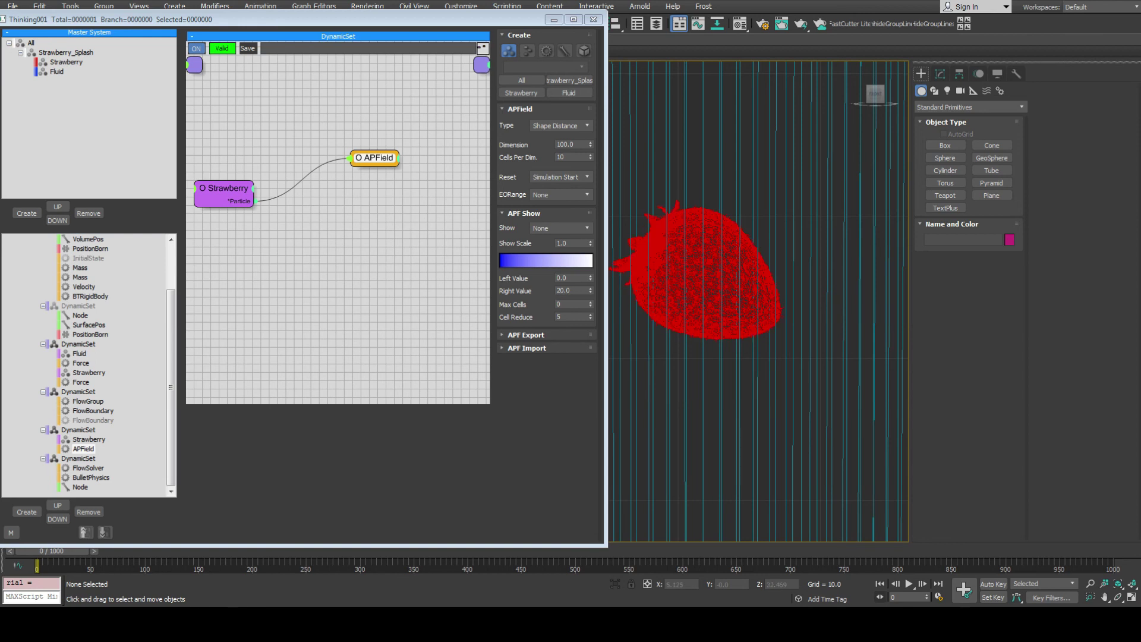
pyautogui.click(560, 177)
pyautogui.click(560, 204)
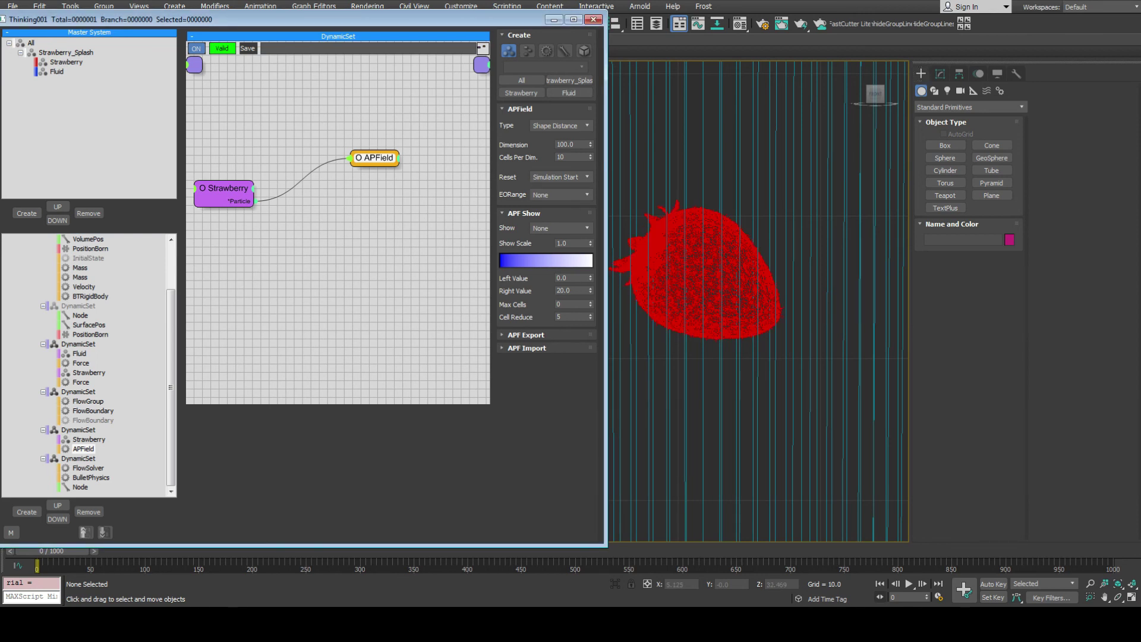
pyautogui.doubleClick(374, 158)
pyautogui.moveTo(375, 157); pyautogui.dragTo(379, 148)
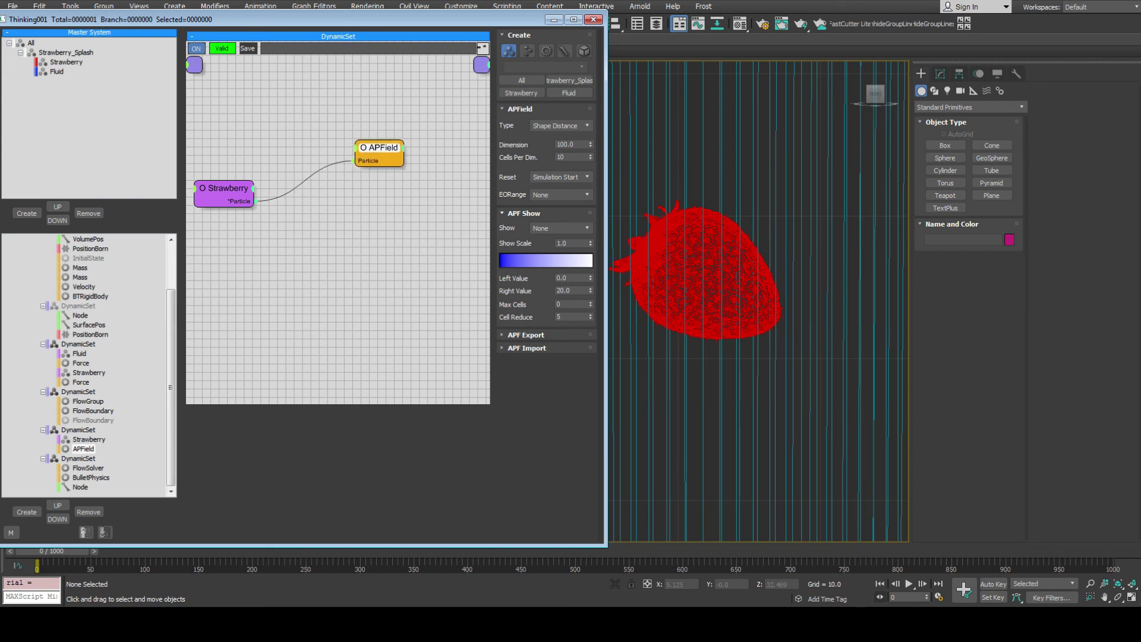
# Set the APField's viewport display to Cell Position.
pyautogui.click(560, 227)
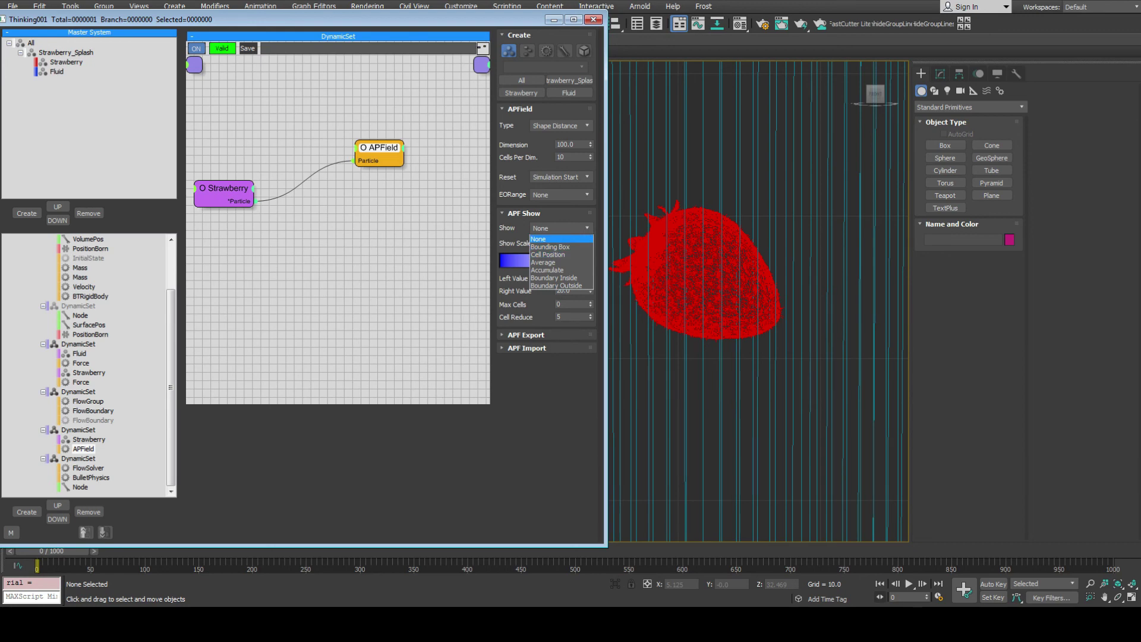
pyautogui.click(547, 254)
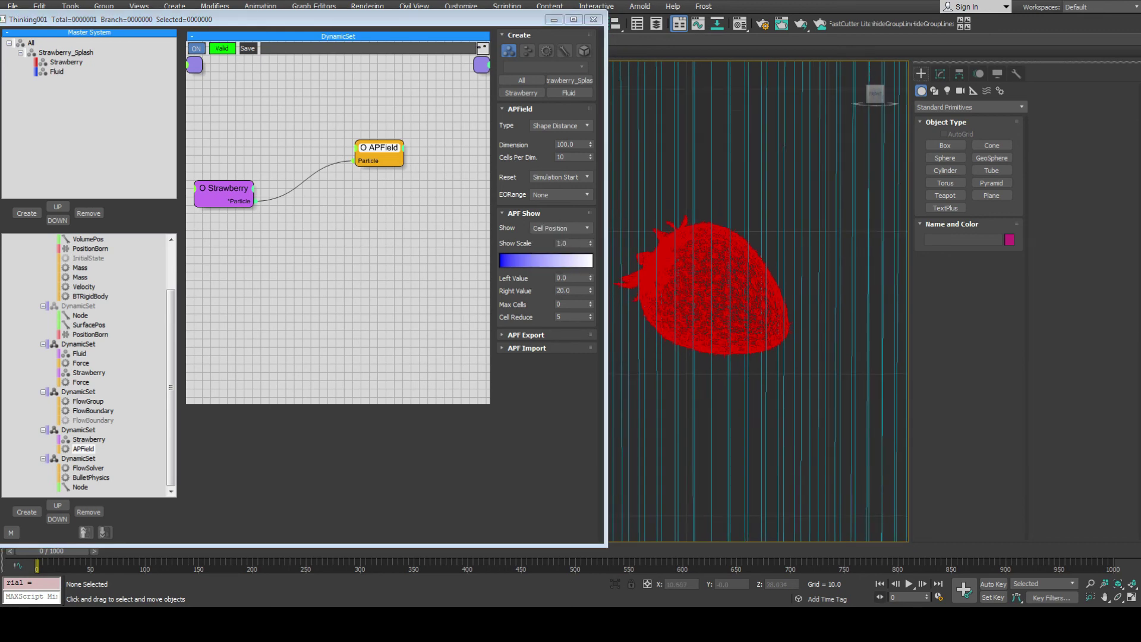
pyautogui.moveTo(692, 253); pyautogui.dragTo(752, 248, button='middle')
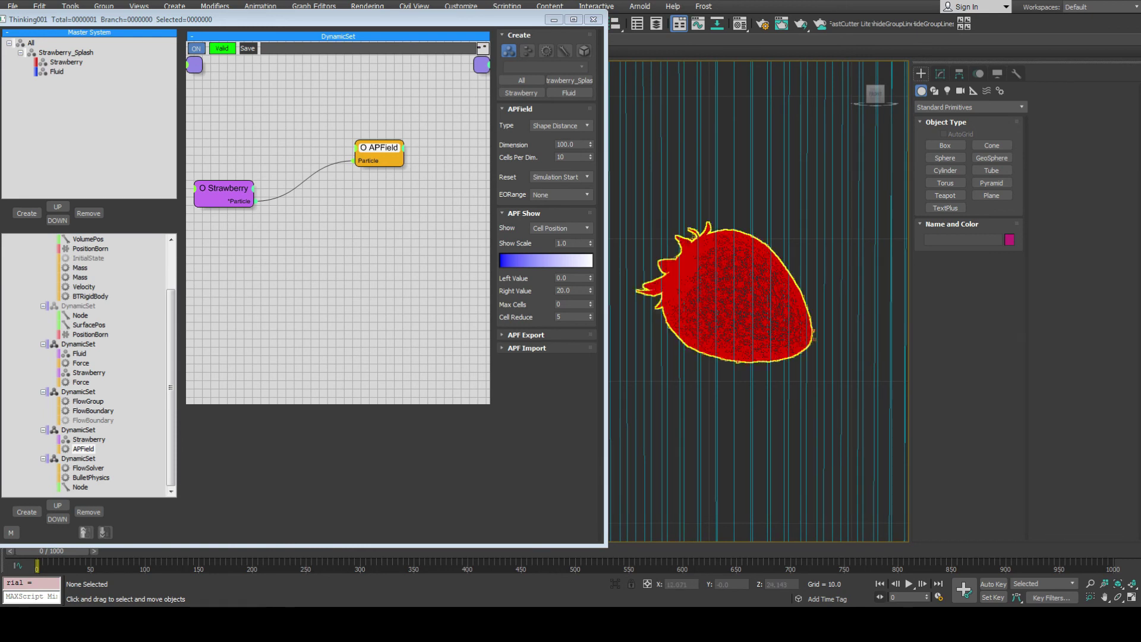
# Add an APFInitiator operator below the APField node in the DynamicSet.
pyautogui.rightClick(282, 186)
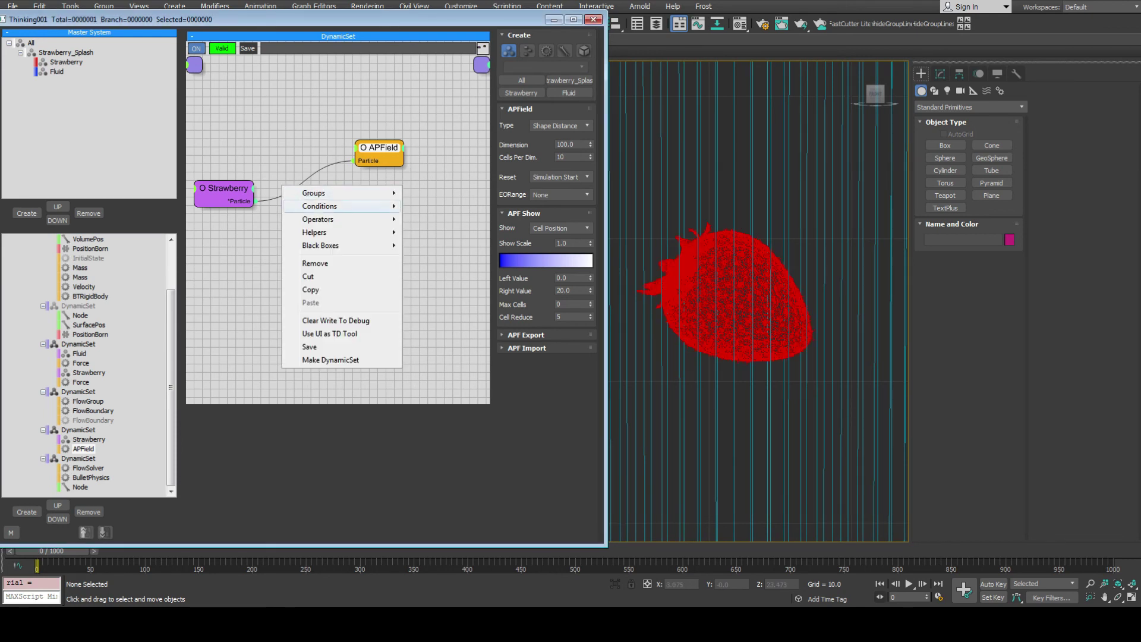
pyautogui.moveTo(333, 219)
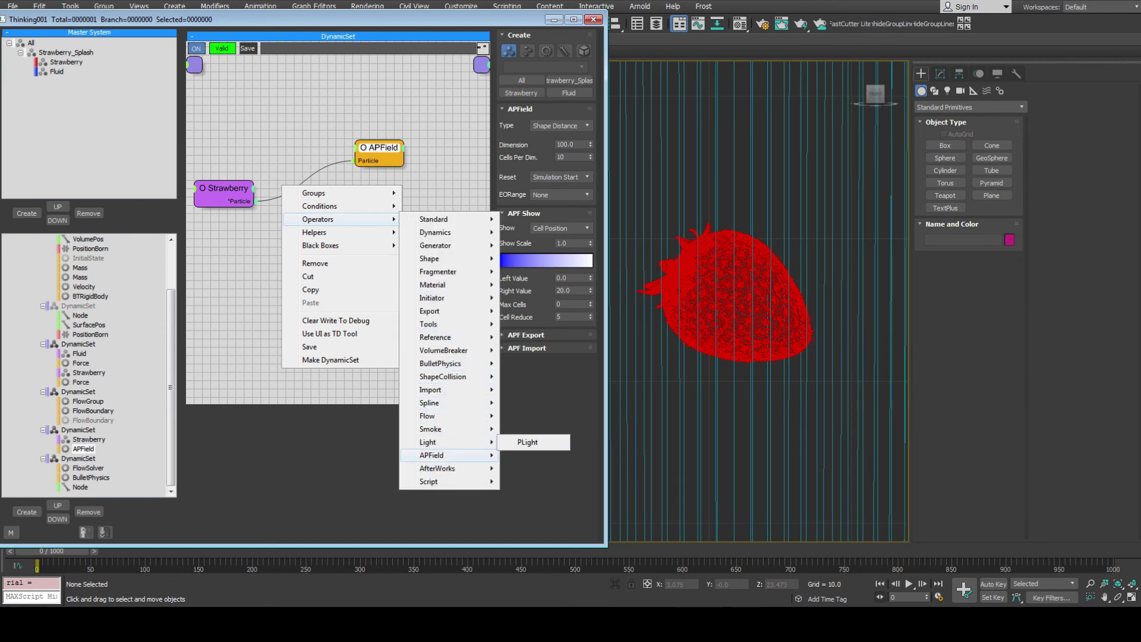
pyautogui.moveTo(451, 455)
pyautogui.click(537, 481)
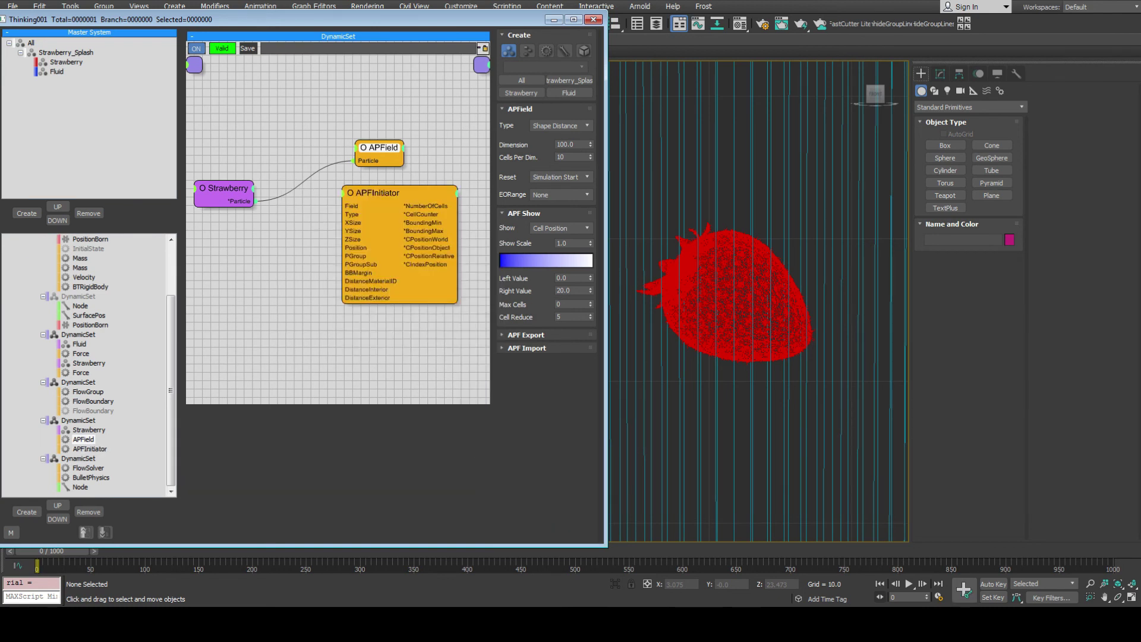
# Connect the Strawberry group to the APFInitiator node and assign APField as the initiator's field.
pyautogui.moveTo(328, 205); pyautogui.dragTo(253, 202)
pyautogui.moveTo(392, 193); pyautogui.dragTo(402, 200)
pyautogui.click(559, 125)
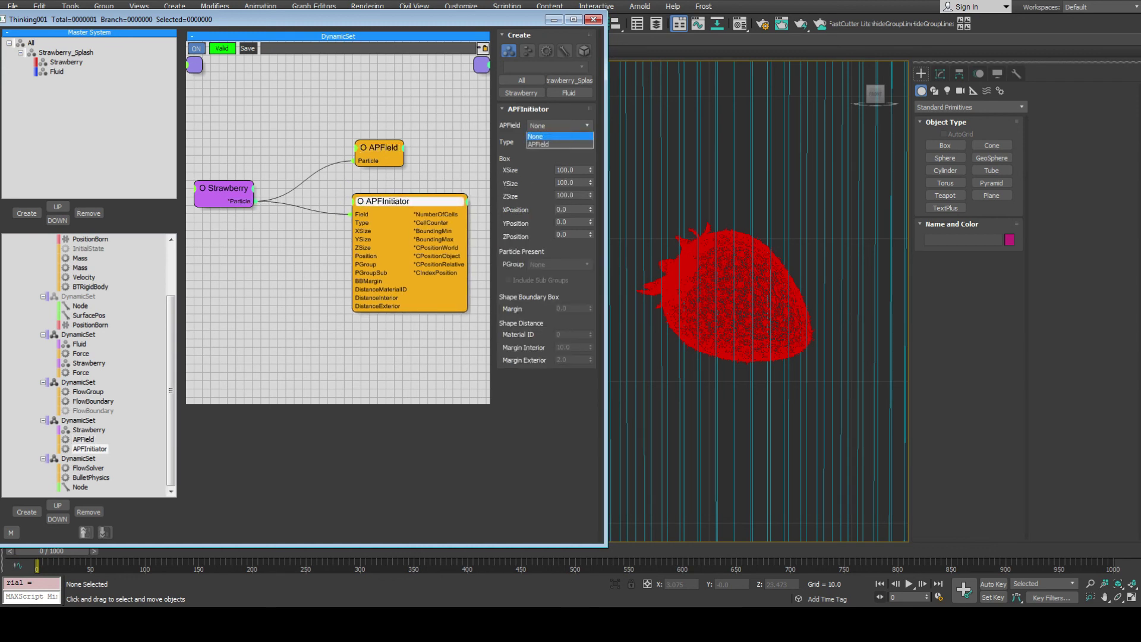
pyautogui.click(558, 144)
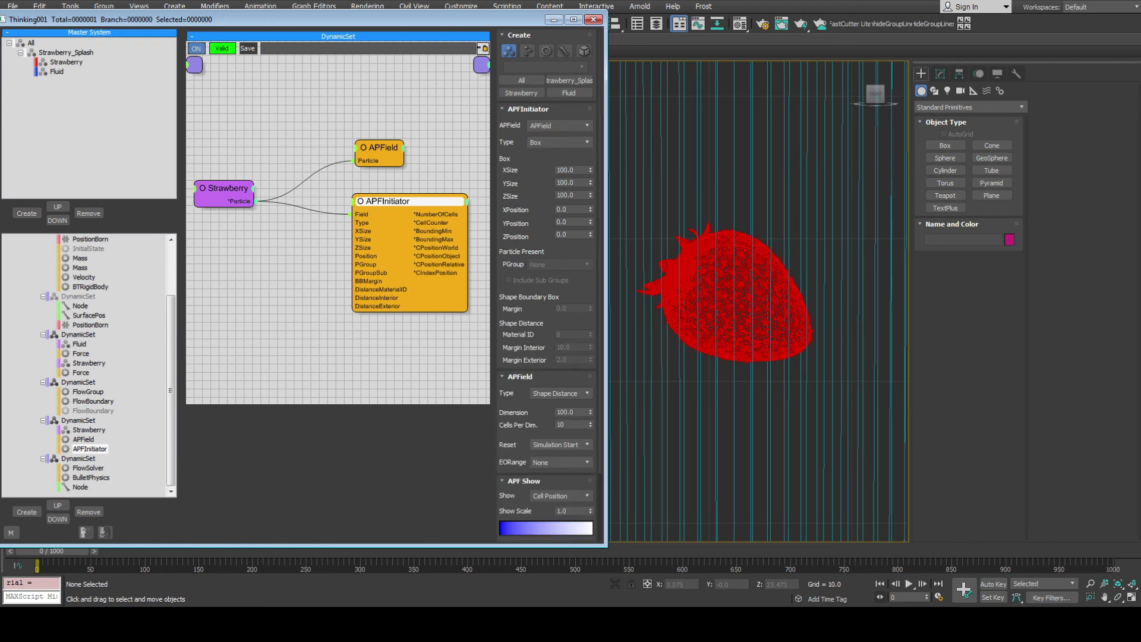
# Tidy the placement of the APField and APFInitiator nodes and set the initiator type to Shape Distance.
pyautogui.moveTo(380, 147); pyautogui.dragTo(378, 148)
pyautogui.moveTo(392, 201); pyautogui.dragTo(376, 201)
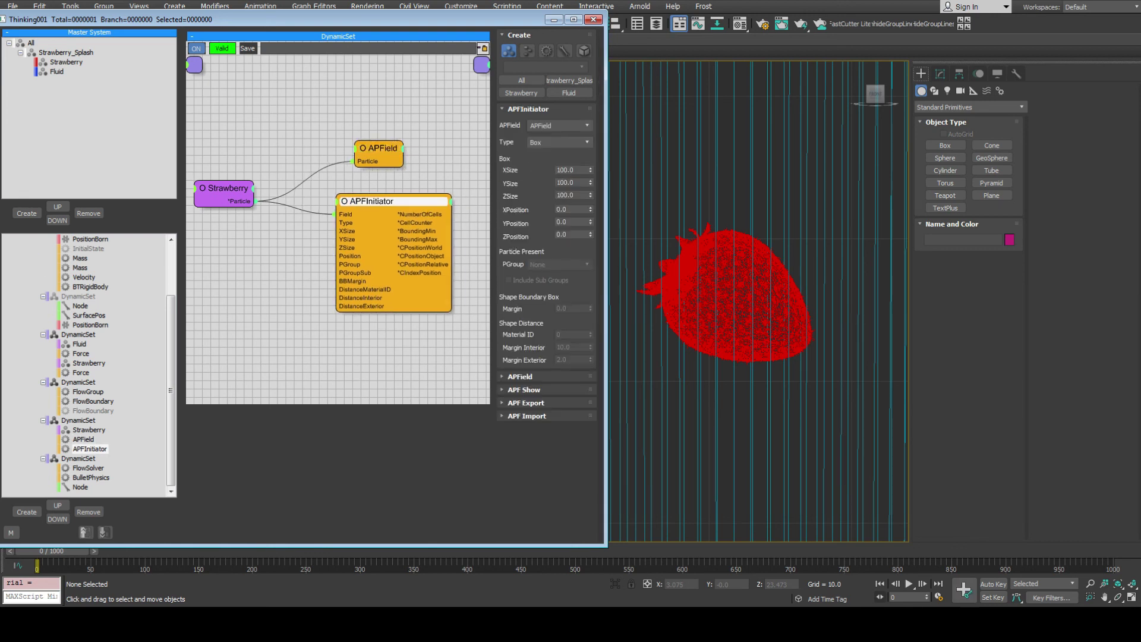
pyautogui.click(559, 142)
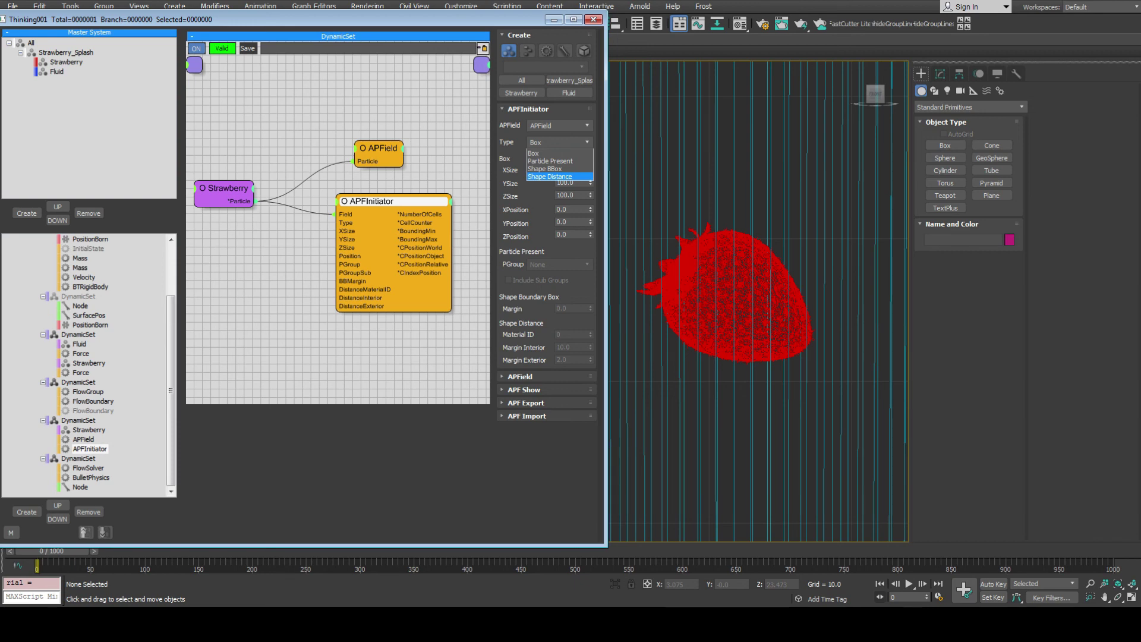
pyautogui.click(549, 176)
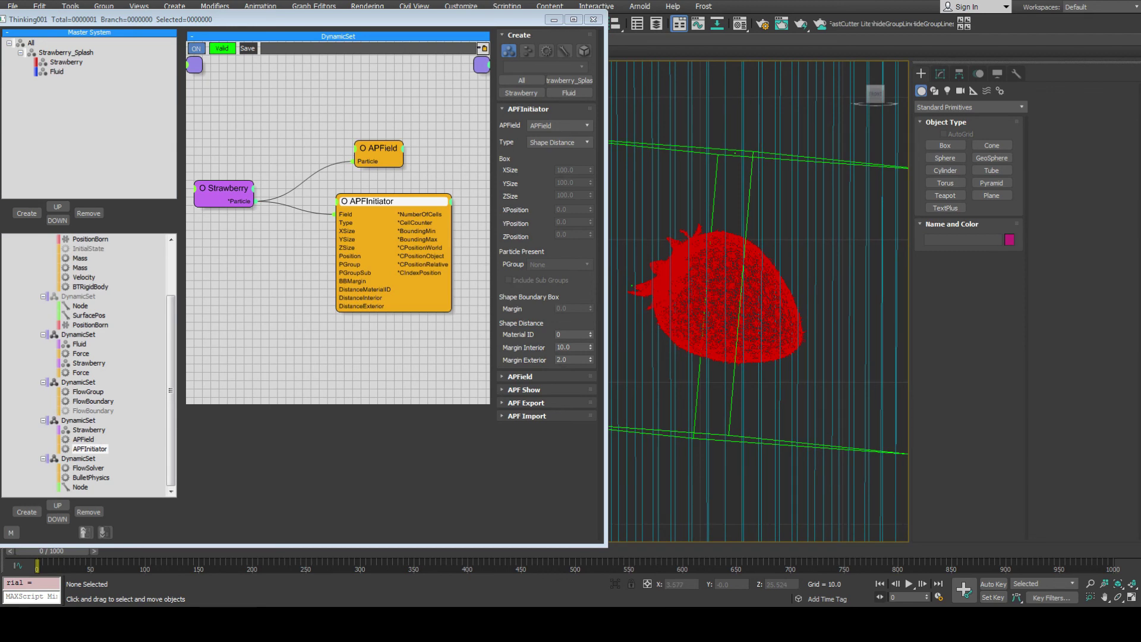
# Keep the APF display mode on Cell Position and examine the field bounds and cells around the strawberry.
pyautogui.click(523, 389)
pyautogui.click(560, 404)
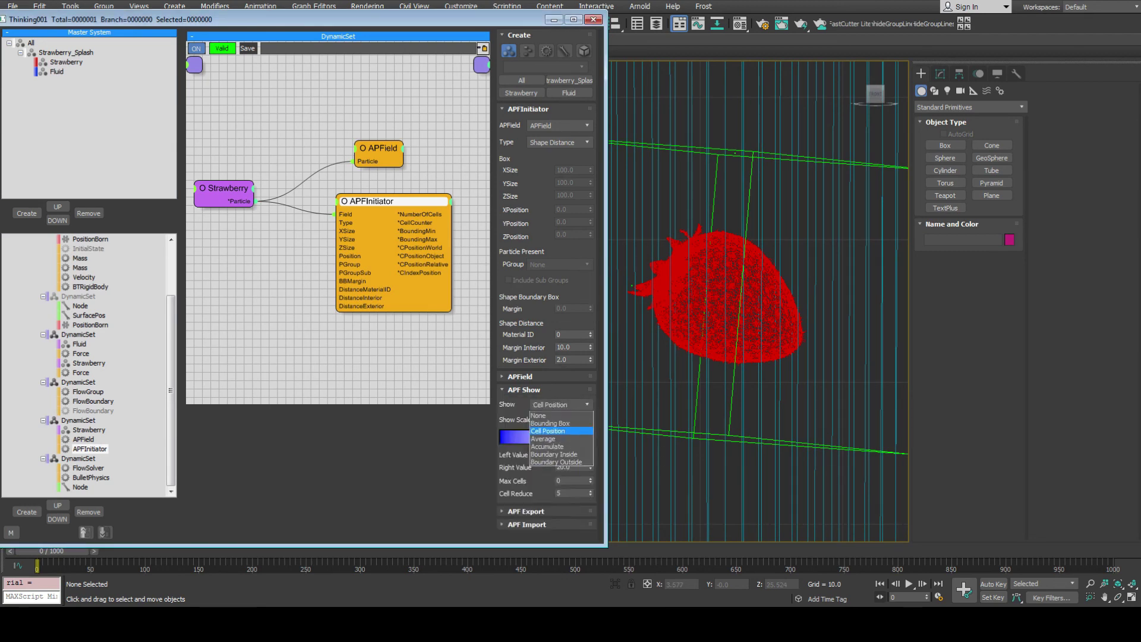
pyautogui.click(547, 430)
pyautogui.moveTo(759, 301); pyautogui.dragTo(720, 313, button='middle')
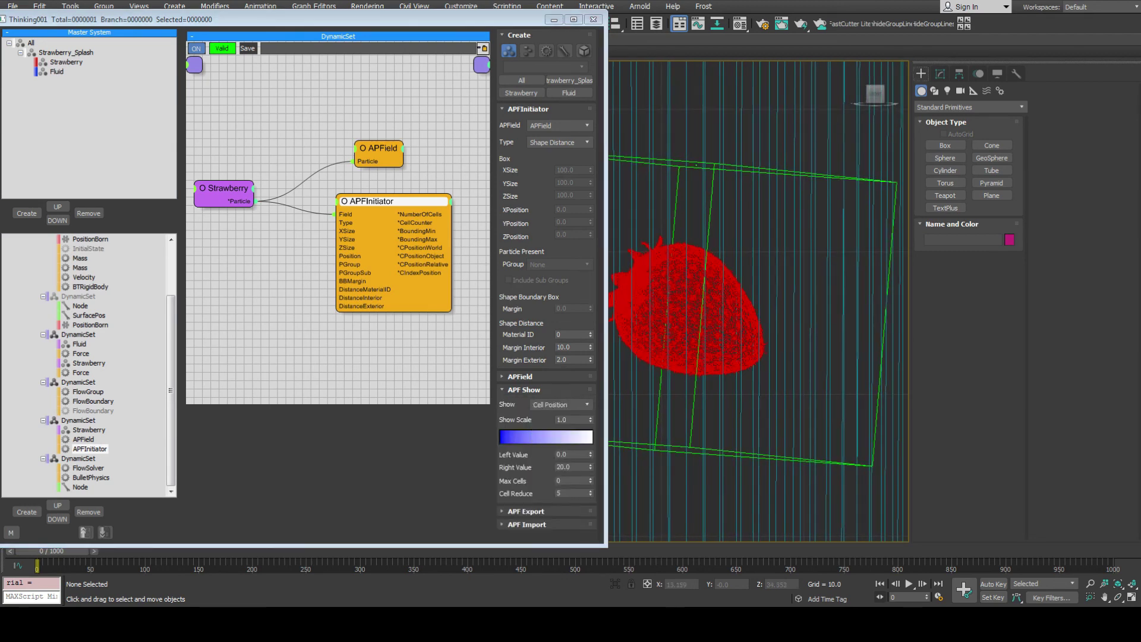
pyautogui.moveTo(694, 166); pyautogui.dragTo(659, 186, button='middle')
pyautogui.scroll(5, 658, 186)
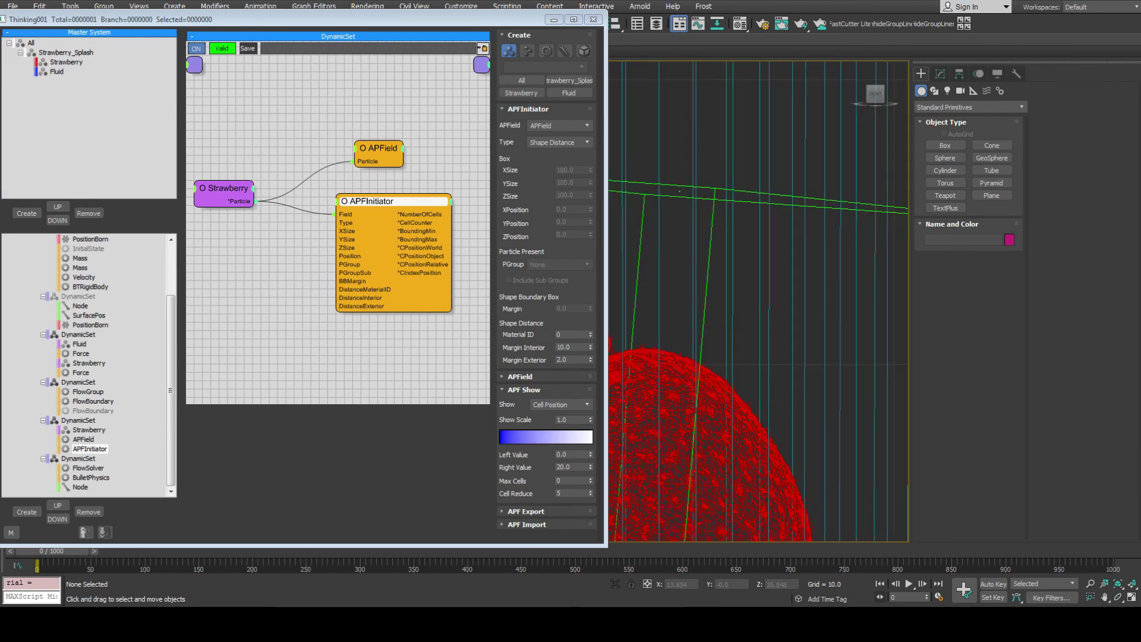
pyautogui.scroll(5, 758, 302)
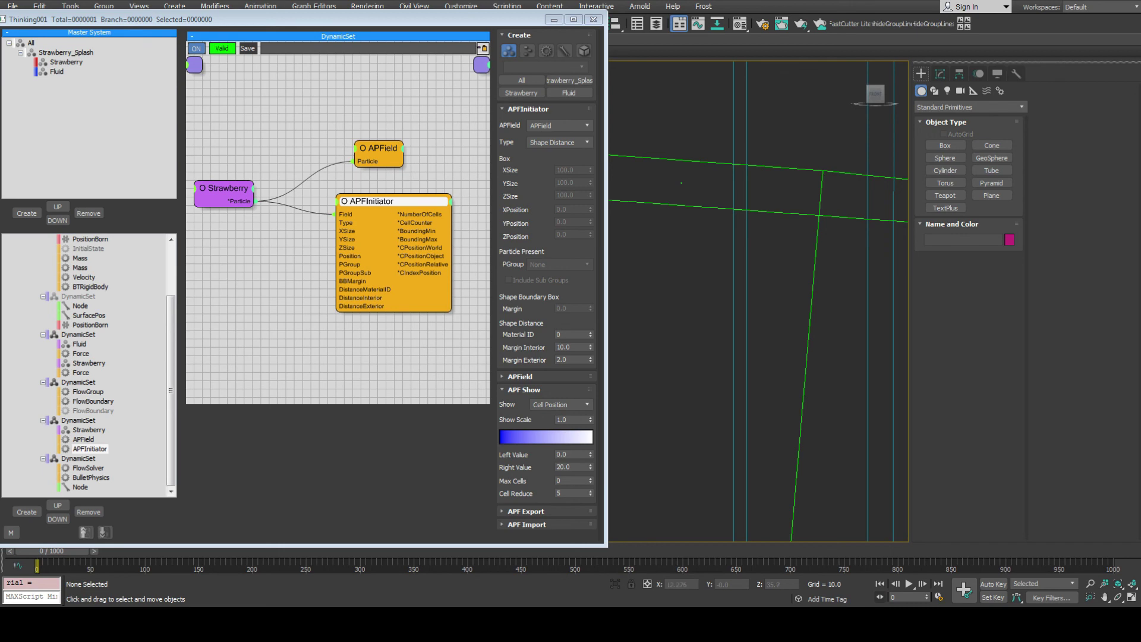
pyautogui.scroll(-6, 758, 301)
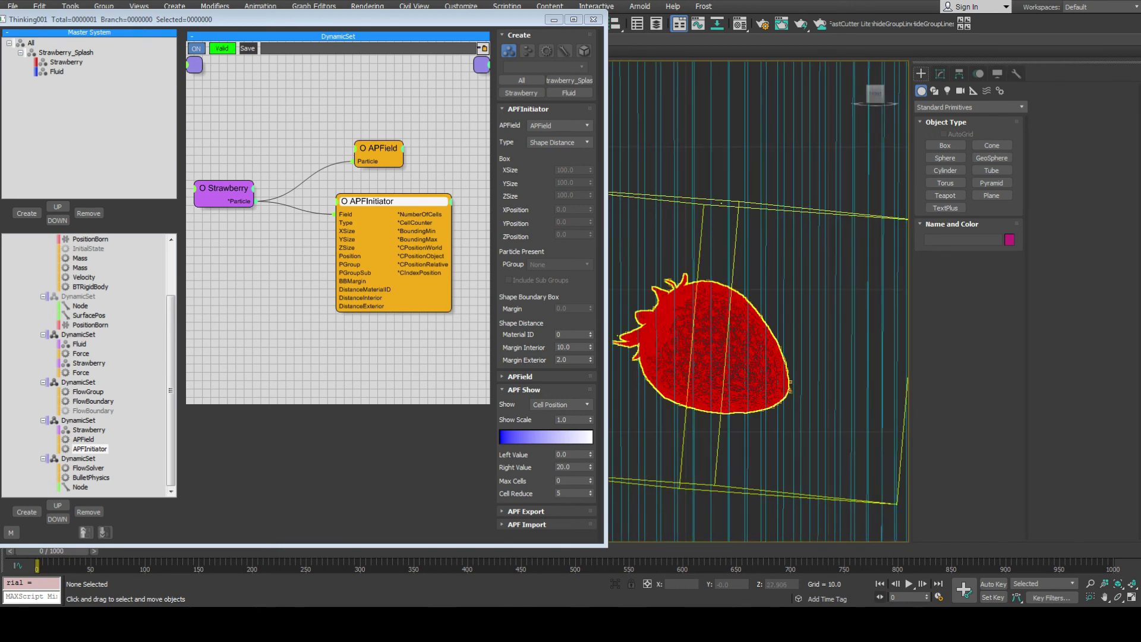
pyautogui.moveTo(700, 347); pyautogui.dragTo(710, 294, button='middle')
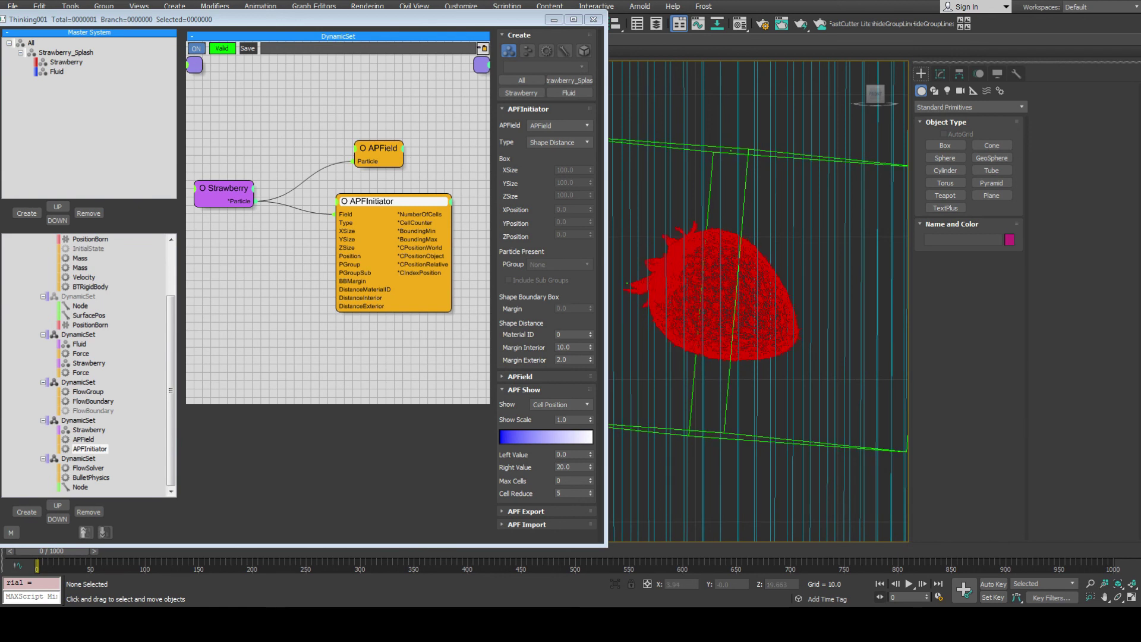
# Try APField dimensions of 20, 10 and 100 to compare the cell density around the strawberry.
pyautogui.click(519, 376)
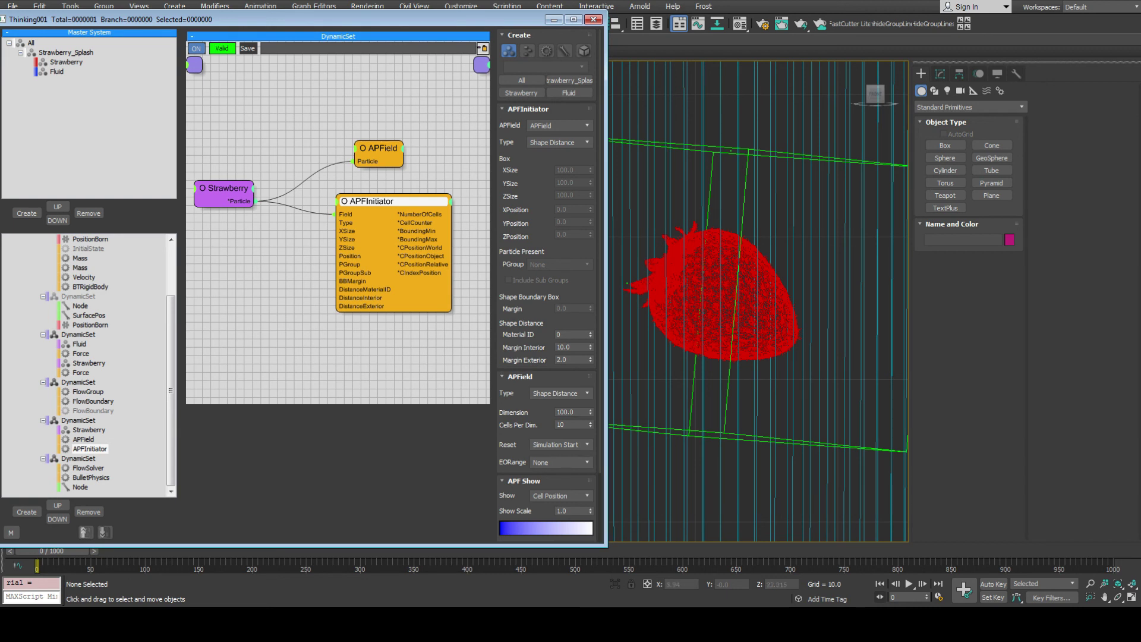
pyautogui.doubleClick(564, 412)
pyautogui.doubleClick(565, 424)
pyautogui.doubleClick(564, 412)
pyautogui.write('20')
pyautogui.press('Return')
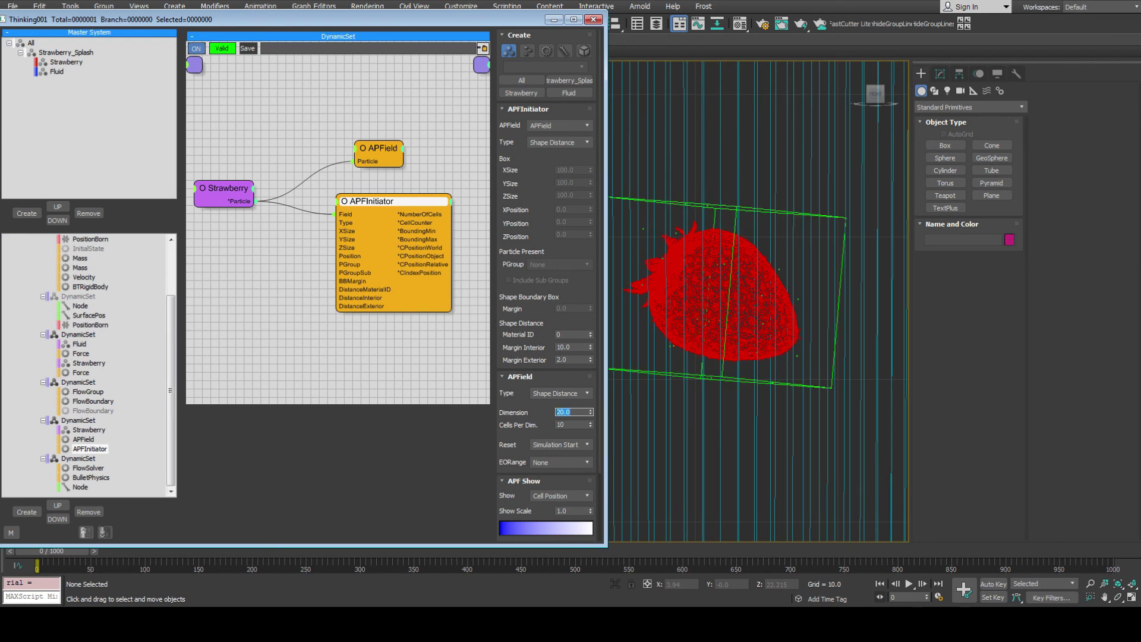
pyautogui.write('10')
pyautogui.press('Return')
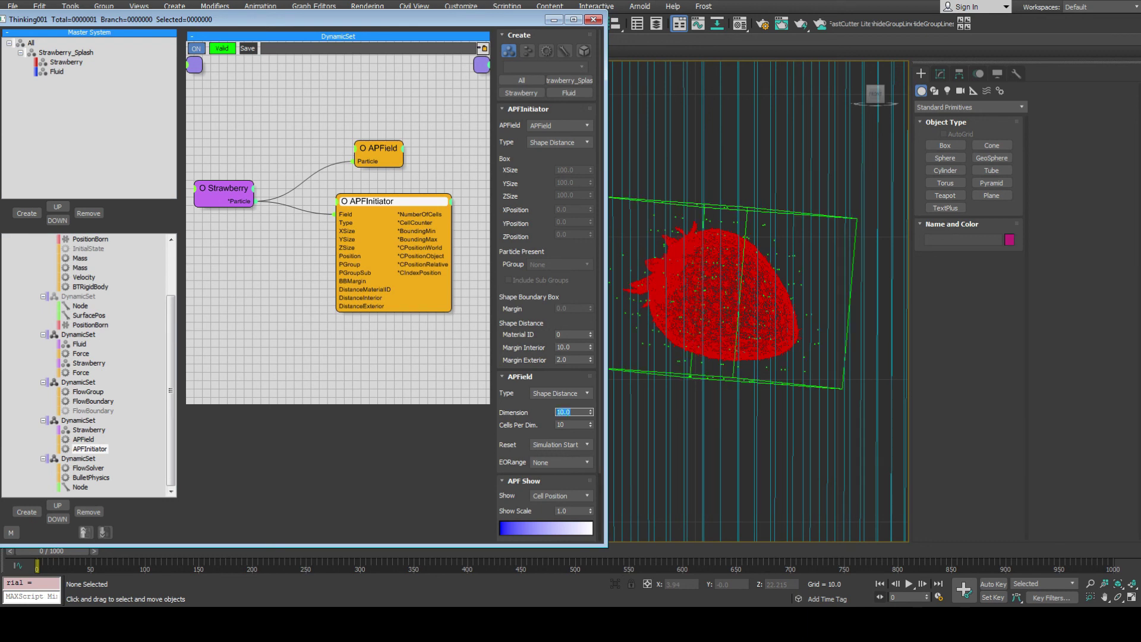
pyautogui.write('100')
pyautogui.press('Return')
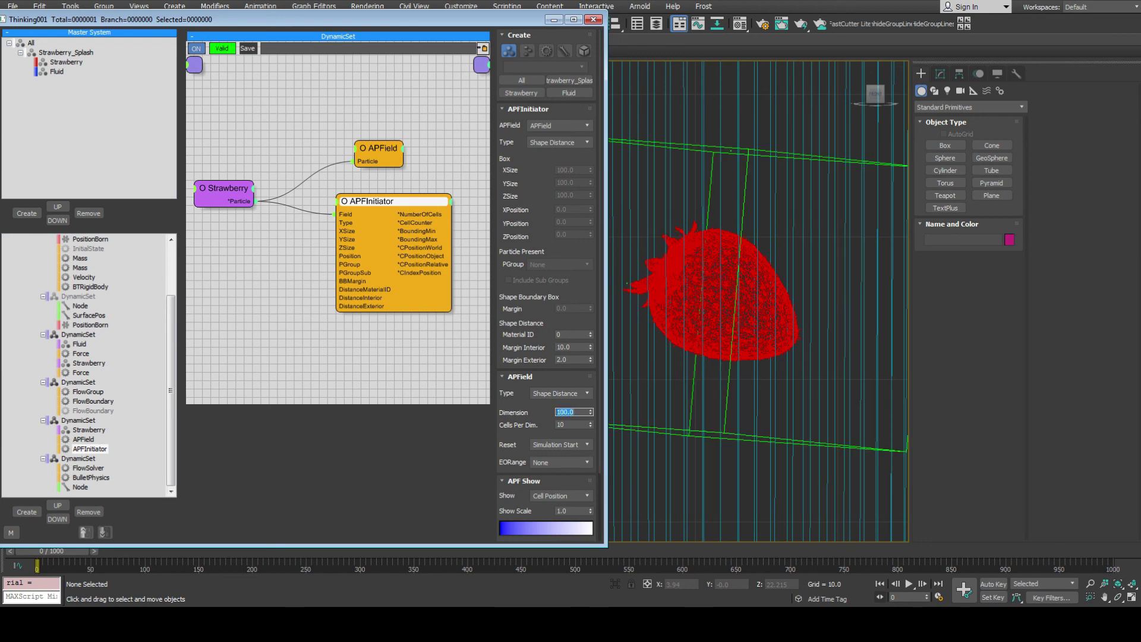
# Try 100 and 10 as the APField's number of cells per dimension.
pyautogui.press('Tab')
pyautogui.write('100')
pyautogui.press('Return')
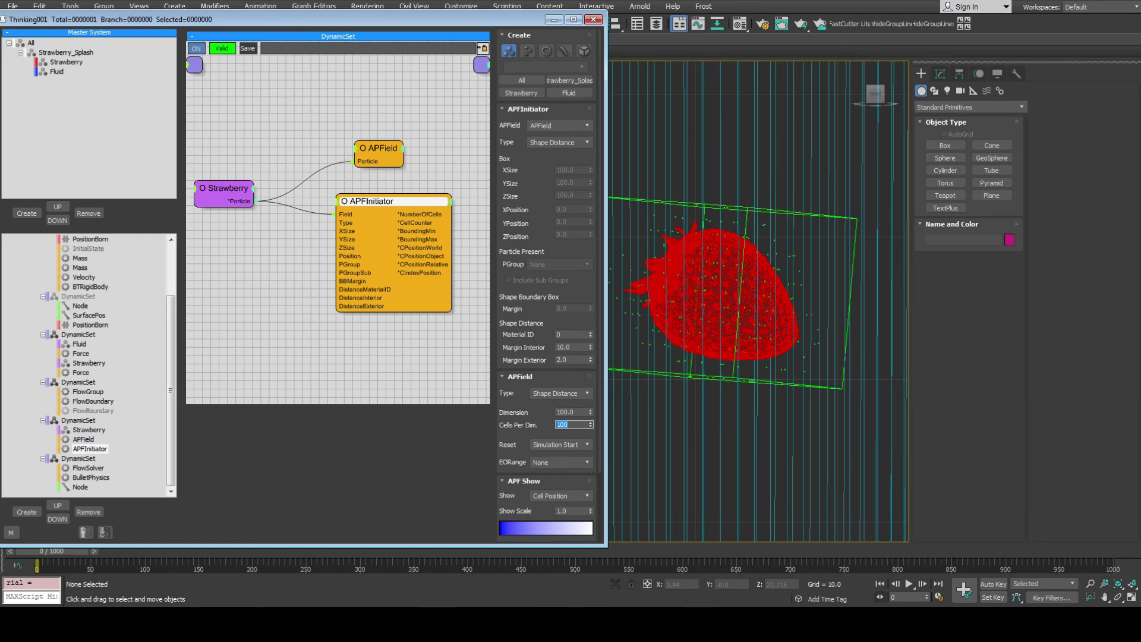
pyautogui.write('10')
pyautogui.press('Return')
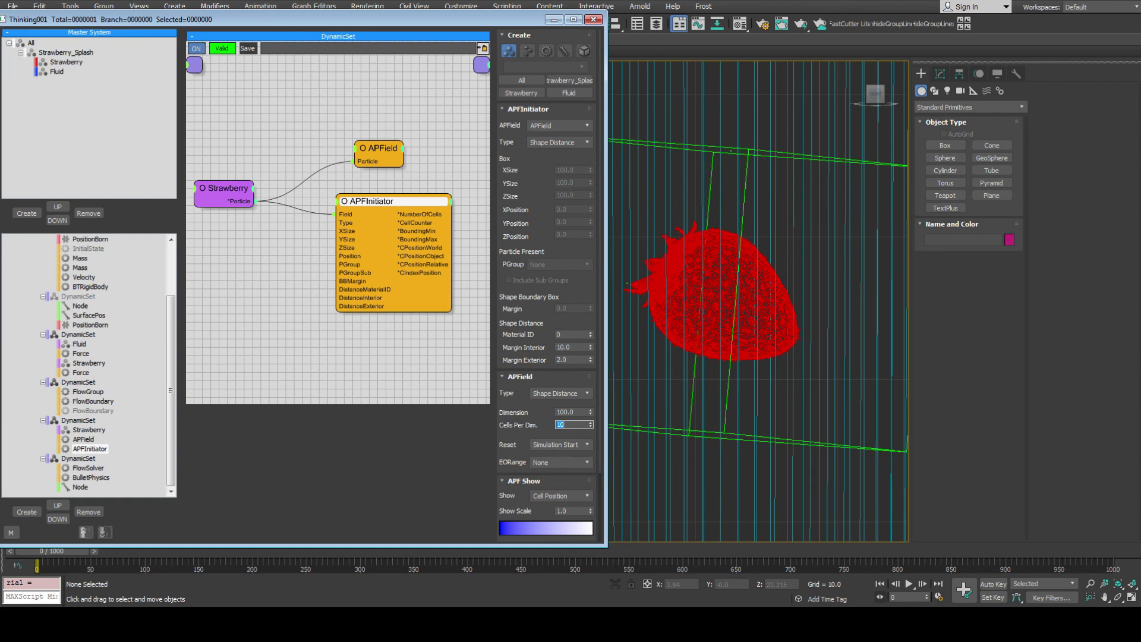
# Set the APField to 1 cell per dimension and reduce its dimension through 1 and 0.5 to 0.2.
pyautogui.write('1')
pyautogui.press('Return')
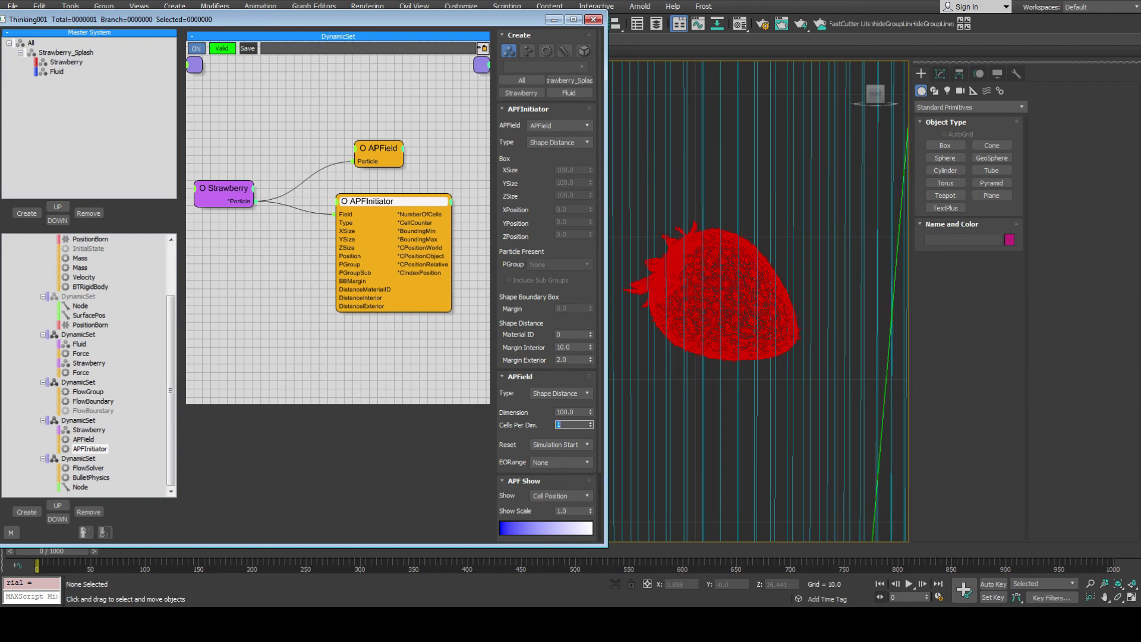
pyautogui.click(572, 411)
pyautogui.write('1')
pyautogui.press('Return')
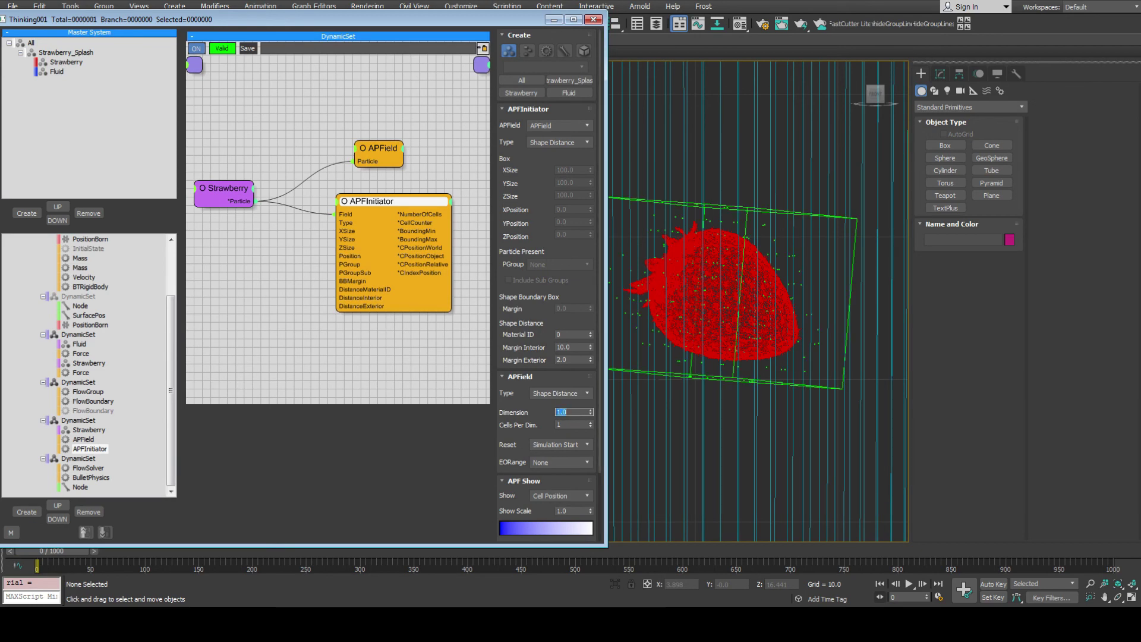
pyautogui.write('0.5')
pyautogui.press('Return')
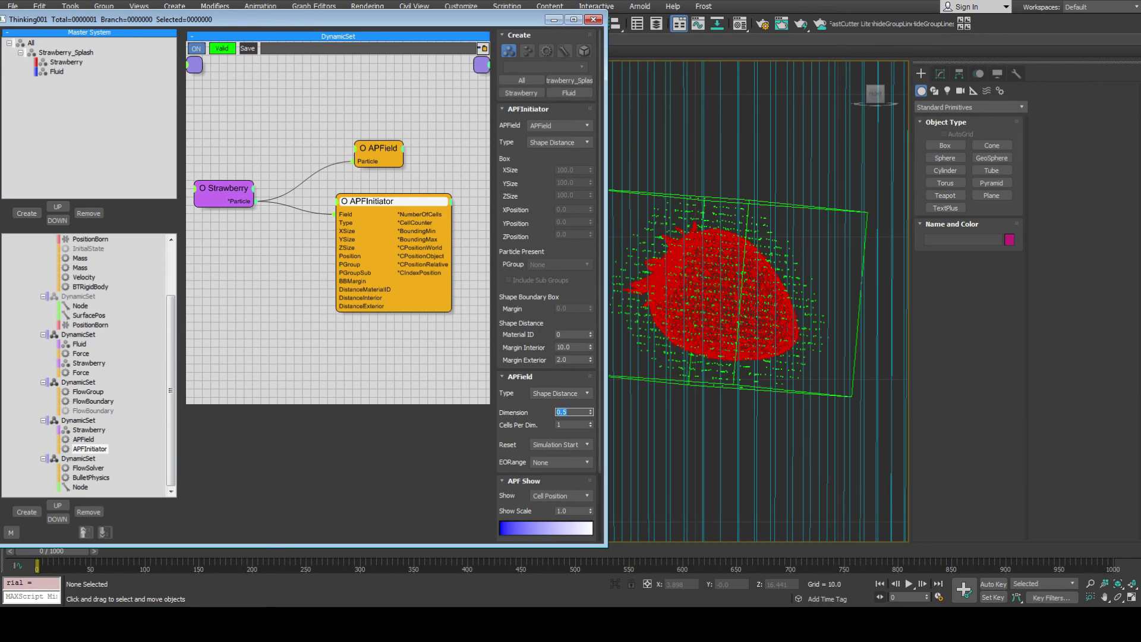
pyautogui.write('0.2')
pyautogui.press('Return')
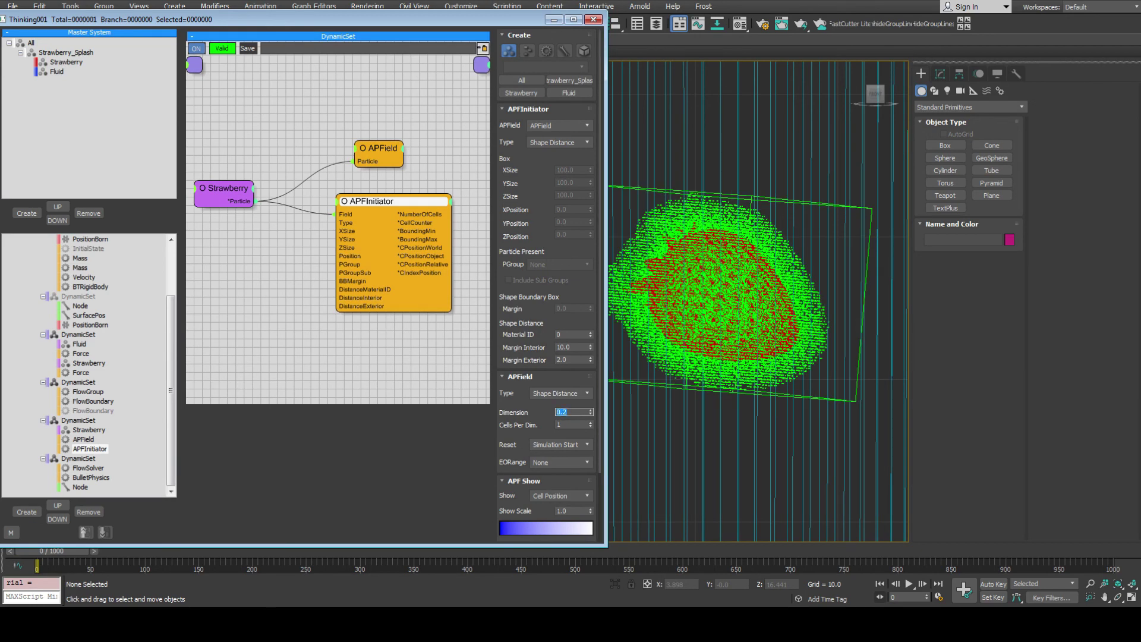
# Inspect the cells surrounding the strawberry's surface and set the APFInitiator's exterior margin to 1.0.
pyautogui.scroll(3, 766, 272)
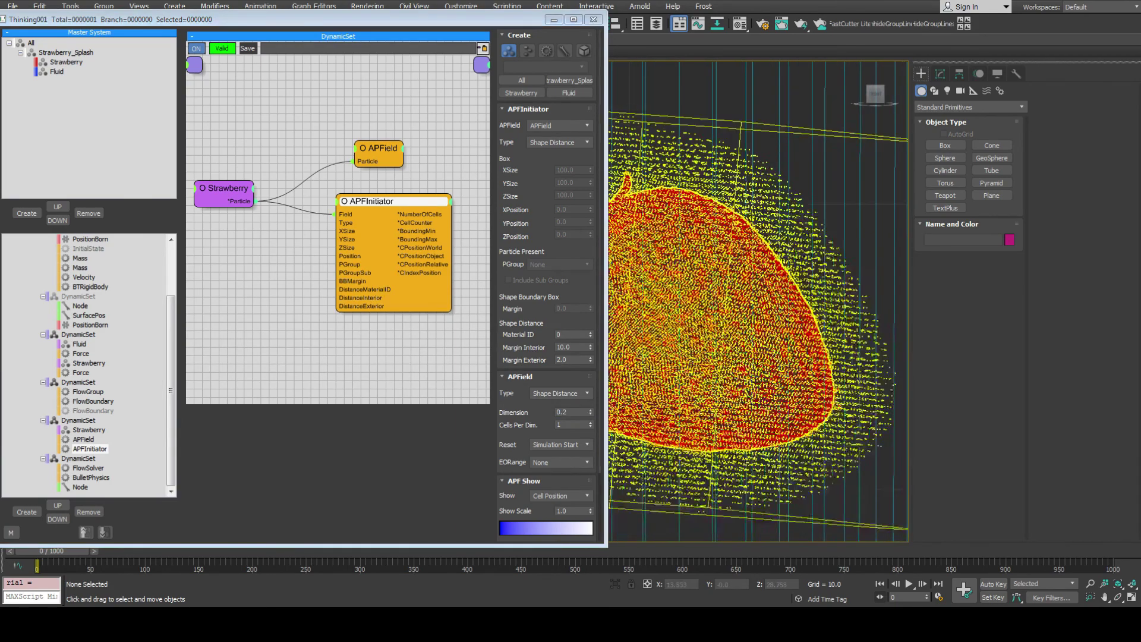
pyautogui.moveTo(765, 272); pyautogui.dragTo(691, 266, button='middle')
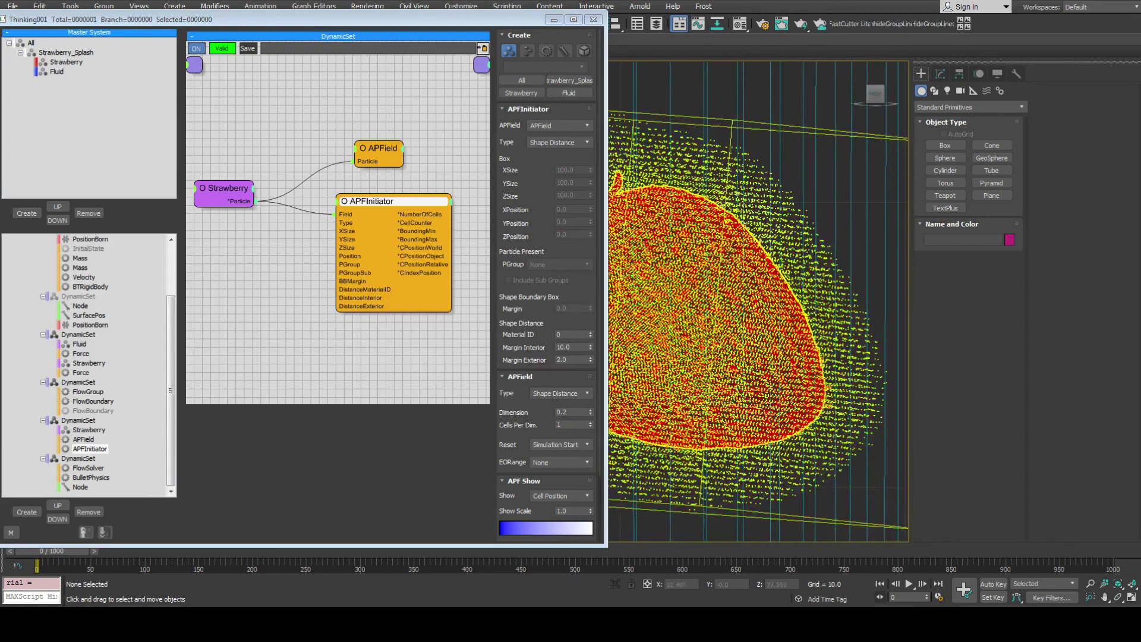
pyautogui.scroll(2, 761, 195)
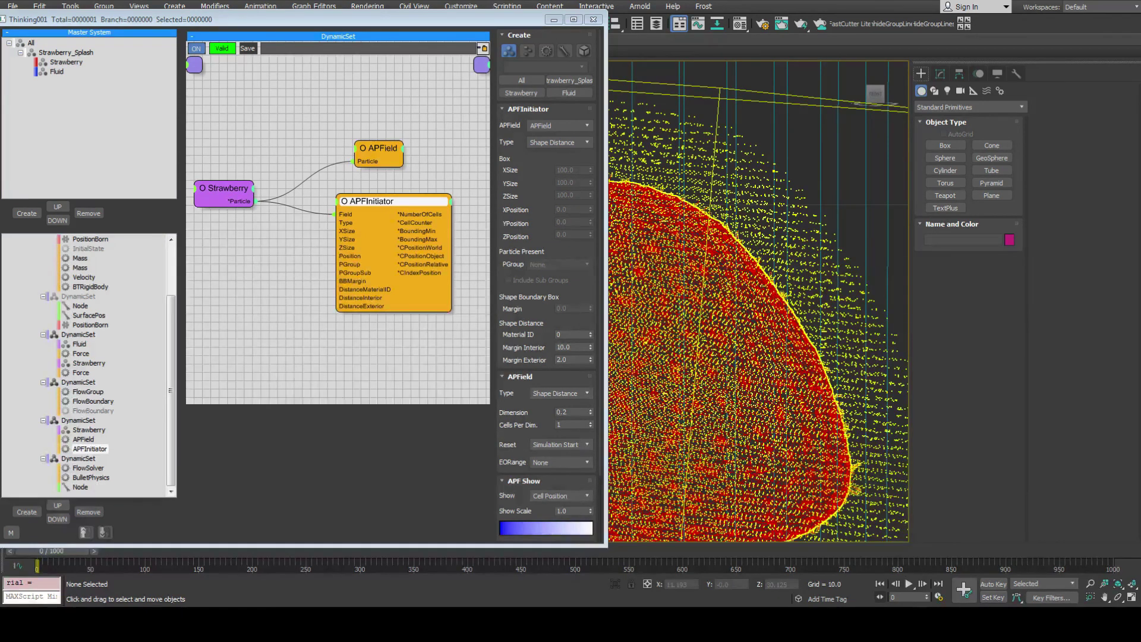
pyautogui.scroll(-3, 546, 285)
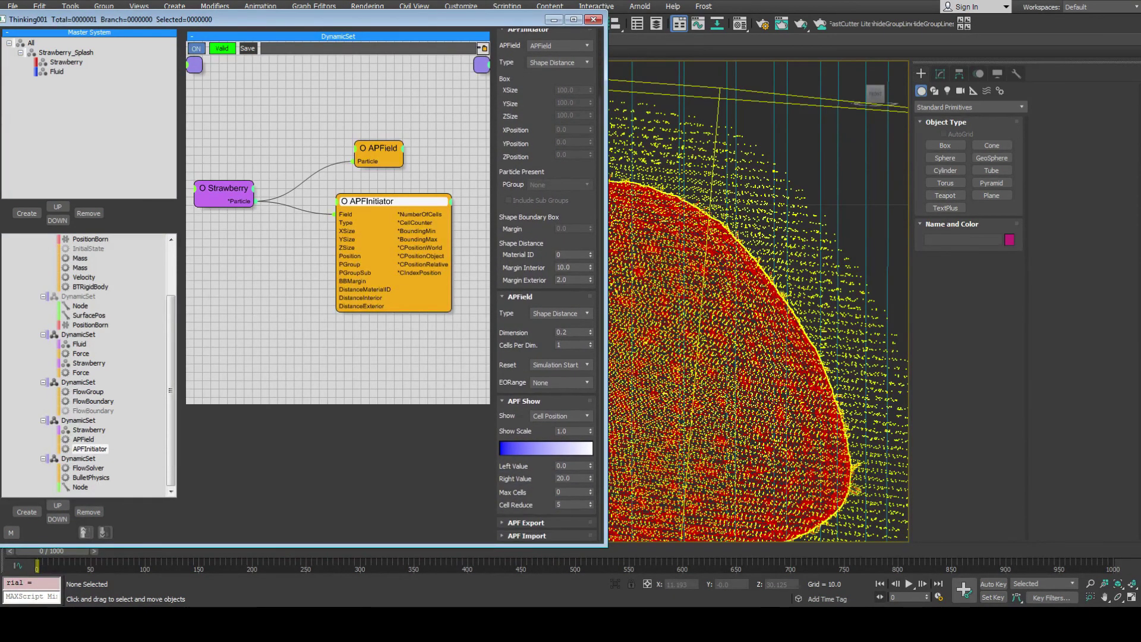
pyautogui.scroll(1, 547, 285)
pyautogui.doubleClick(563, 271)
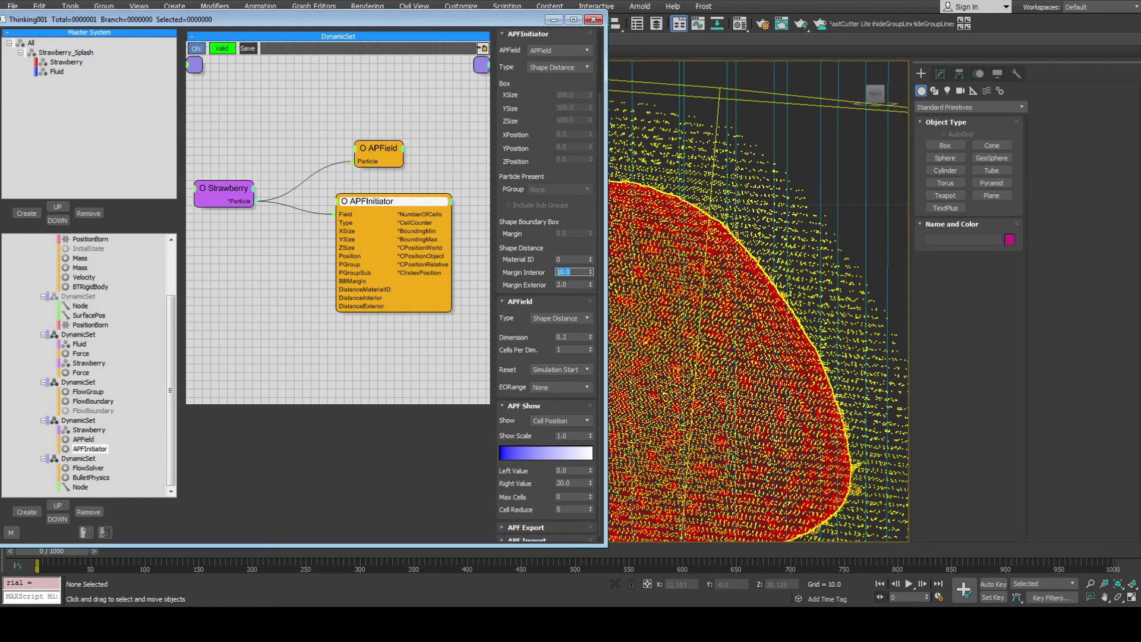
pyautogui.press('Tab')
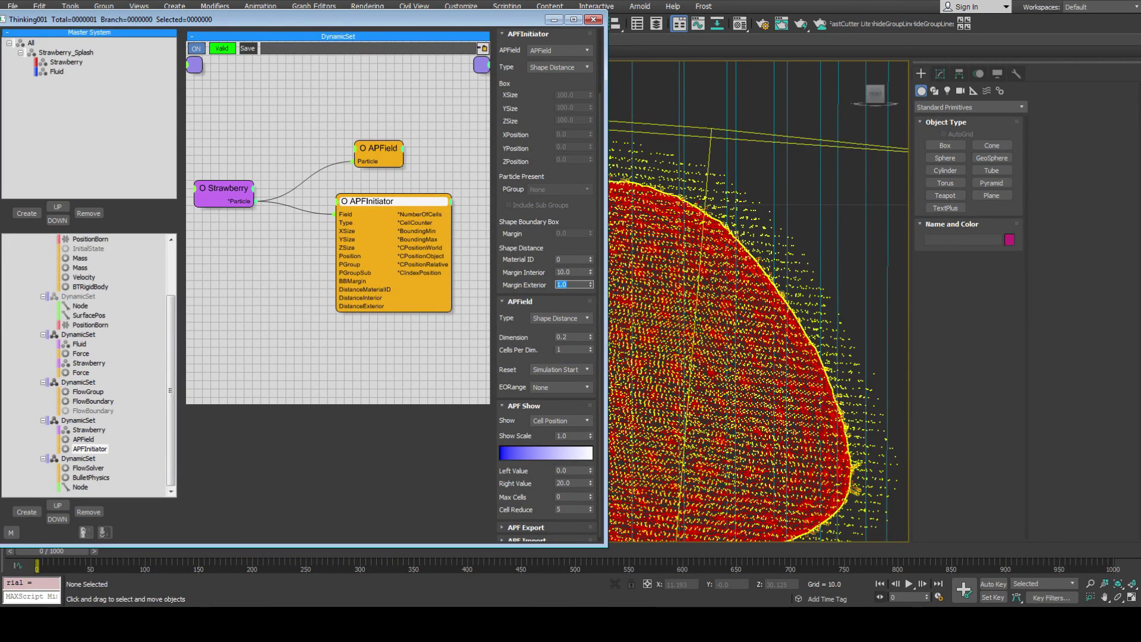
# Tighten the cell shell around the strawberry by setting the APFInitiator's exterior margin to 0.5.
pyautogui.moveTo(758, 301); pyautogui.dragTo(734, 296, button='middle')
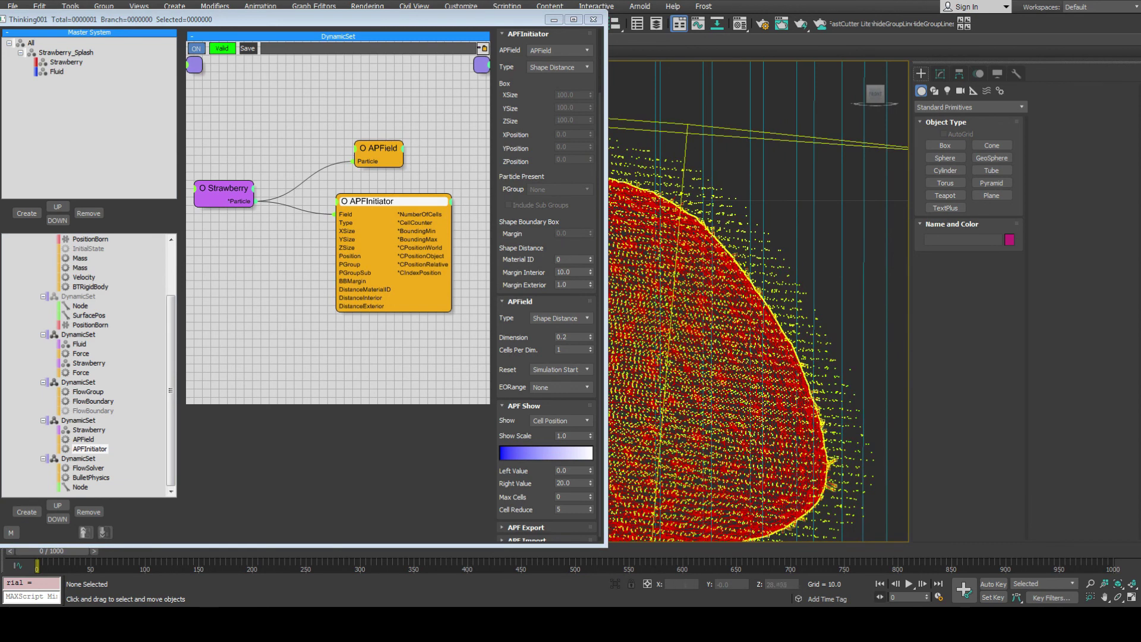
pyautogui.moveTo(794, 245); pyautogui.dragTo(778, 247, button='middle')
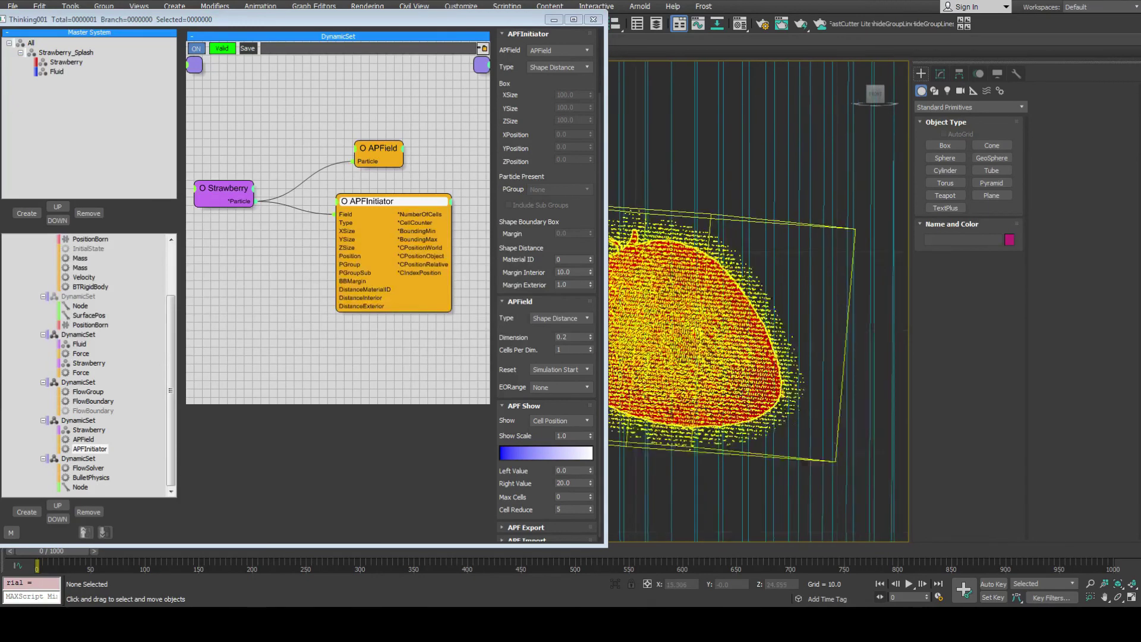
pyautogui.doubleClick(567, 285)
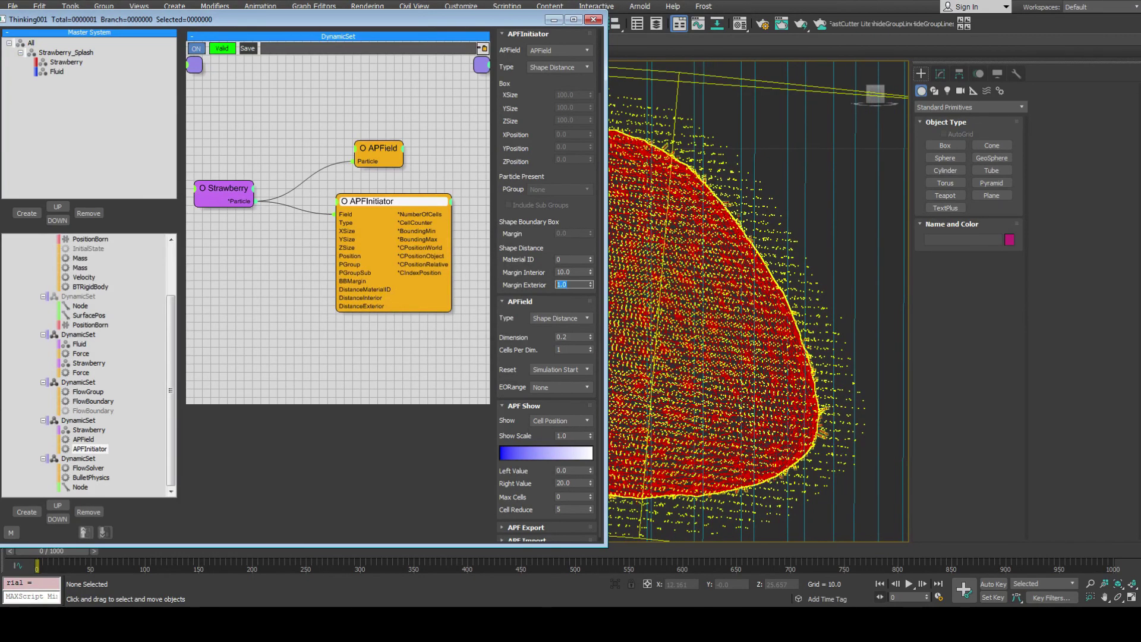
pyautogui.press('BackSpace')
pyautogui.press('Return')
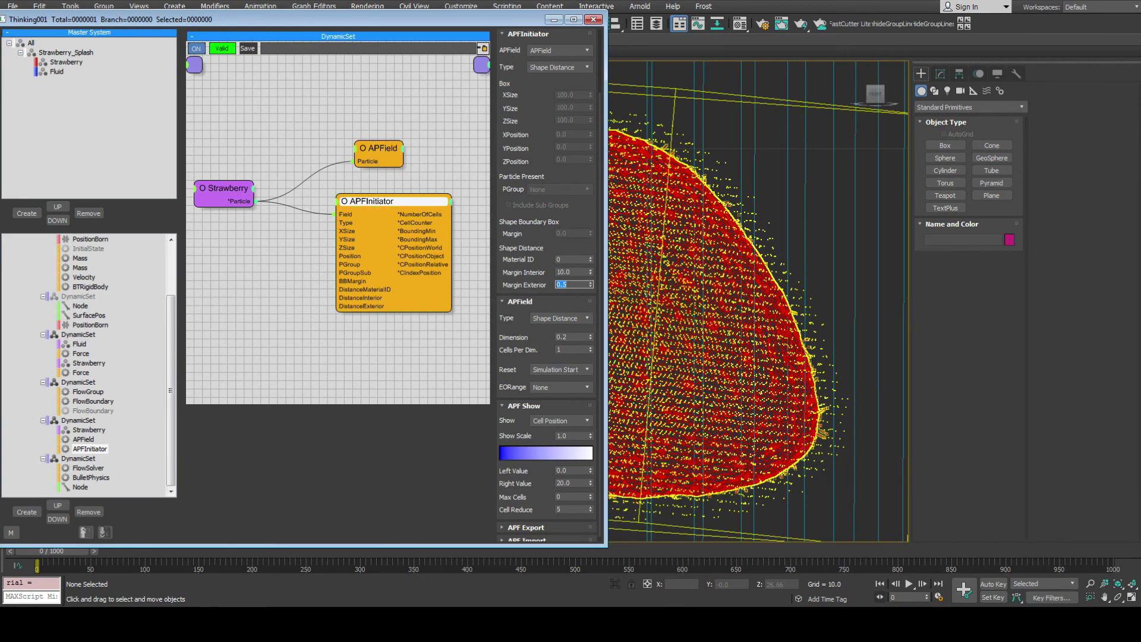
pyautogui.scroll(-4, 835, 281)
pyautogui.scroll(1, 822, 281)
pyautogui.moveTo(822, 281); pyautogui.dragTo(762, 272, button='middle')
pyautogui.moveTo(617, 398); pyautogui.dragTo(609, 383, button='middle')
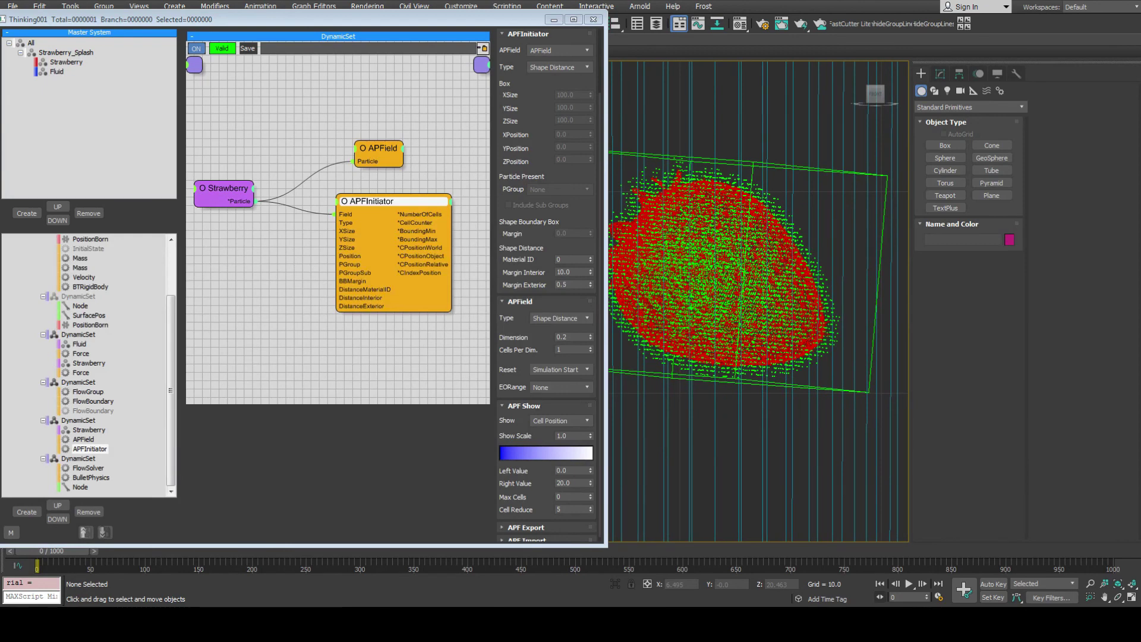
# Show the field's outside boundary vectors and look closely at them along the strawberry's surface.
pyautogui.click(560, 420)
pyautogui.click(560, 473)
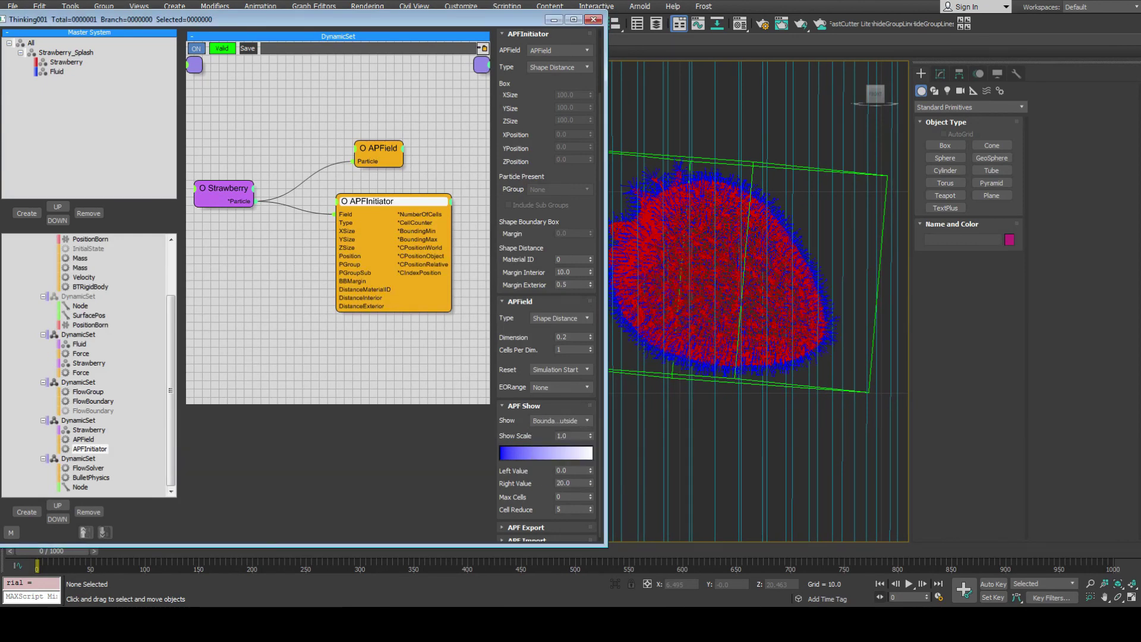
pyautogui.scroll(5, 786, 234)
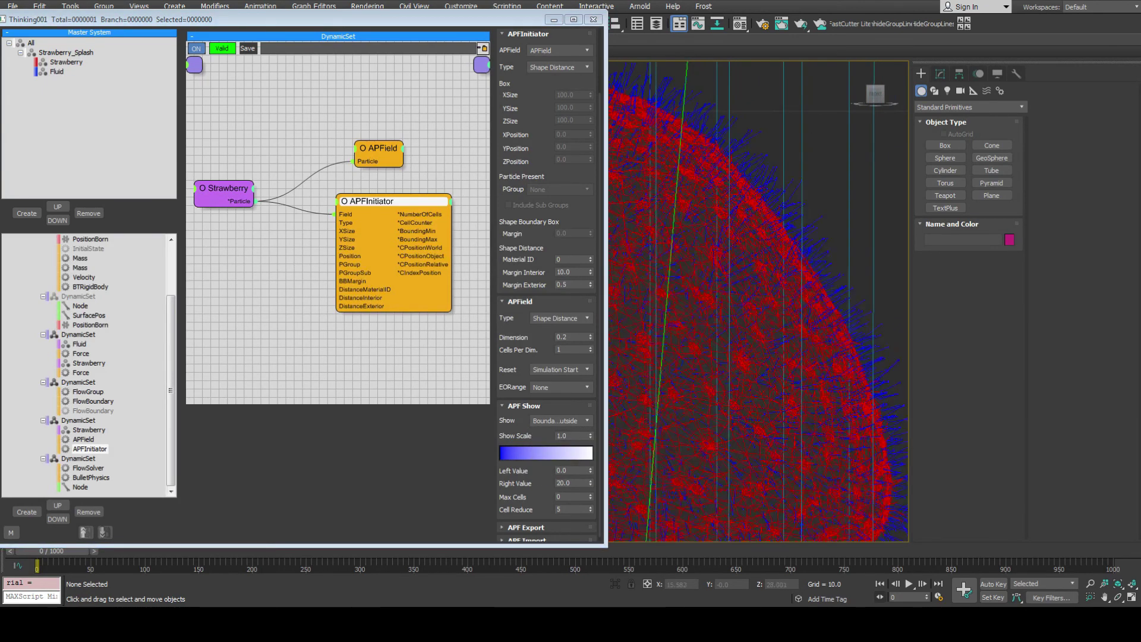
pyautogui.moveTo(786, 256); pyautogui.dragTo(734, 234, button='middle')
# Try a smaller exterior margin of 0.3 on the APFInitiator, then return it to 0.5.
pyautogui.doubleClick(564, 284)
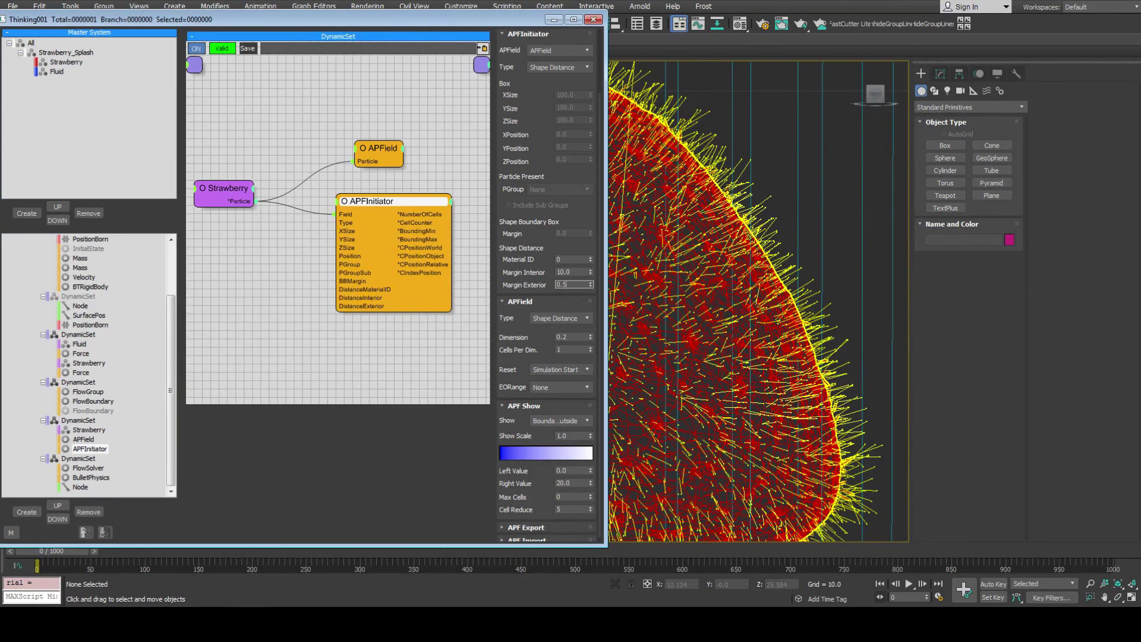
pyautogui.write('0.3')
pyautogui.press('Return')
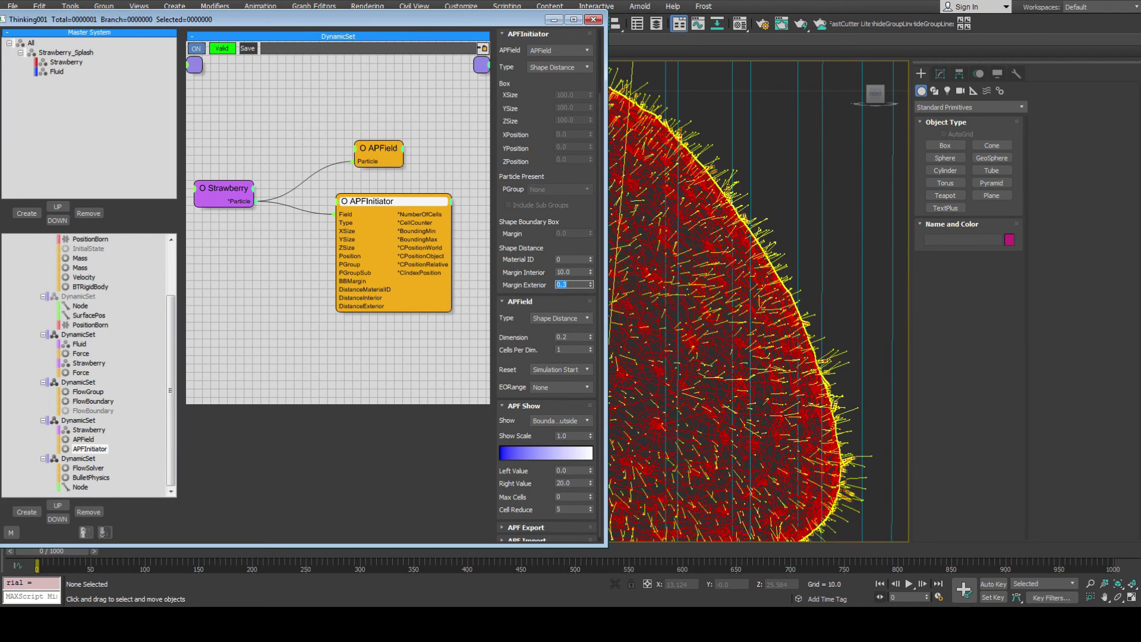
pyautogui.write('.41')
pyautogui.press('Return')
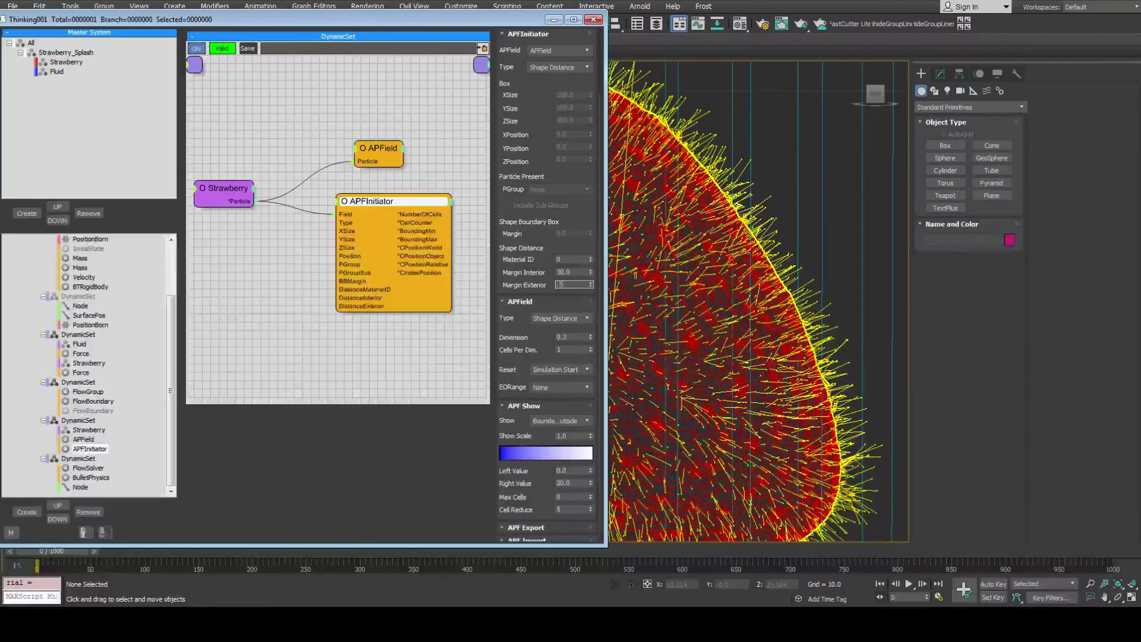
pyautogui.write('.5')
pyautogui.press('Return')
# Set the APFInitiator's interior margin to 0.5.
pyautogui.scroll(-7, 741, 215)
pyautogui.moveTo(641, 308); pyautogui.dragTo(707, 345, button='middle')
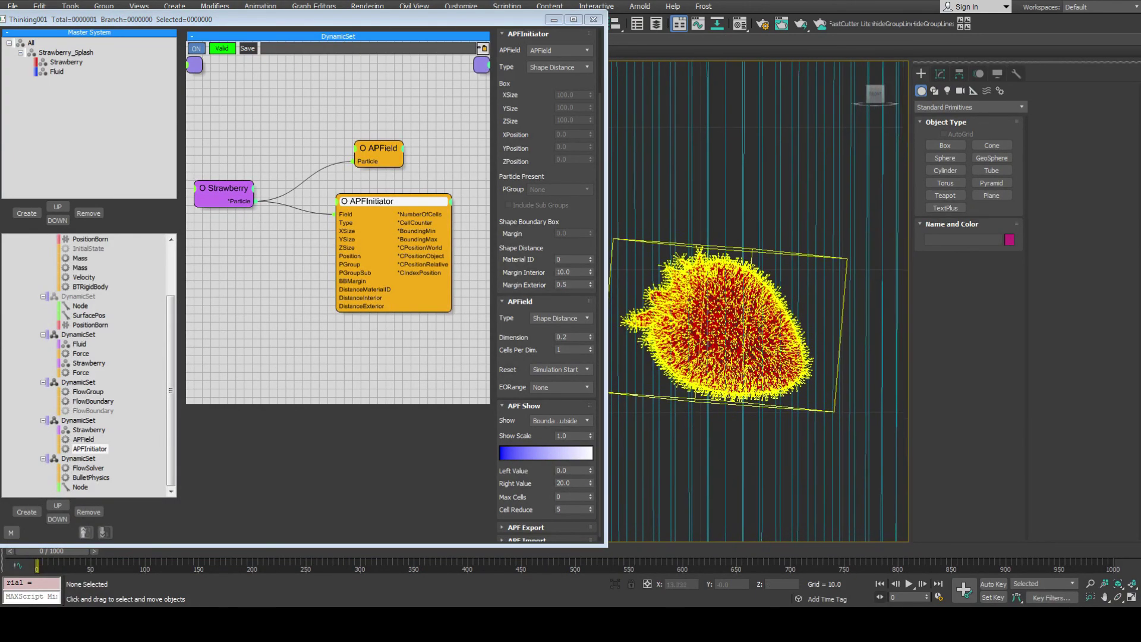
pyautogui.scroll(10, 796, 297)
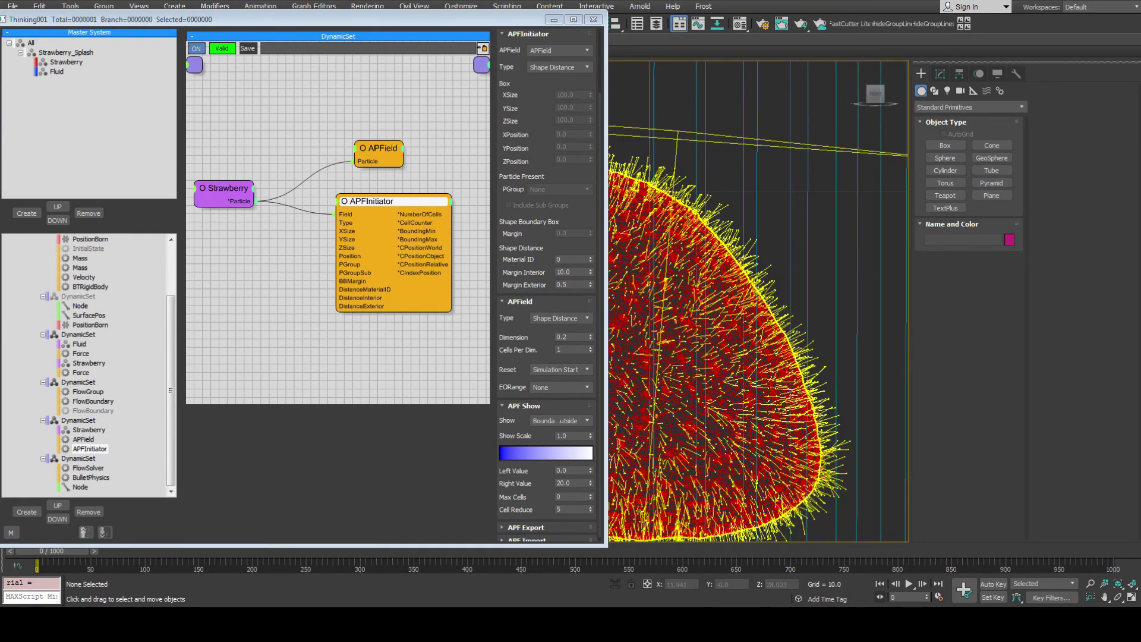
pyautogui.doubleClick(564, 272)
pyautogui.write('0.5')
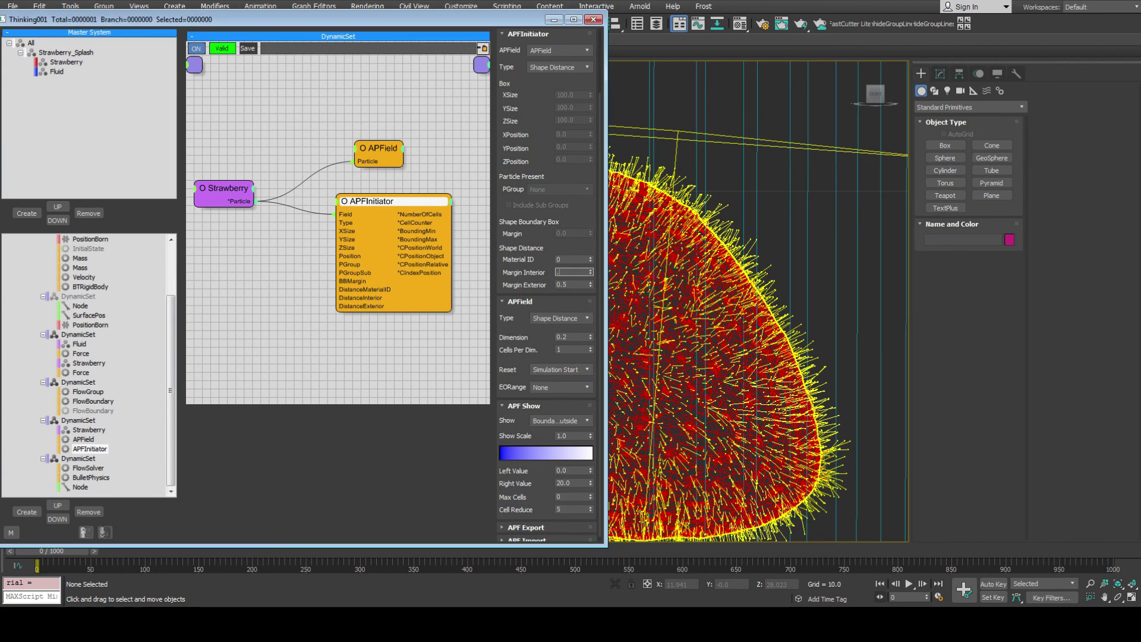
pyautogui.press('Return')
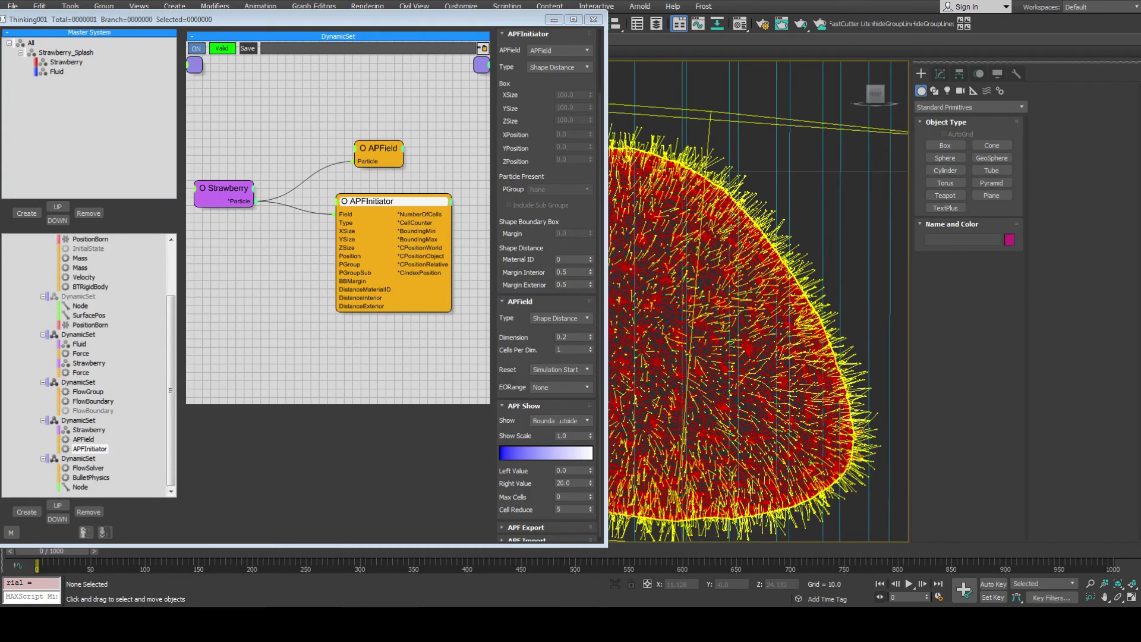
# Switch the field display to Boundary Inside and view the vectors within the strawberry.
pyautogui.click(560, 420)
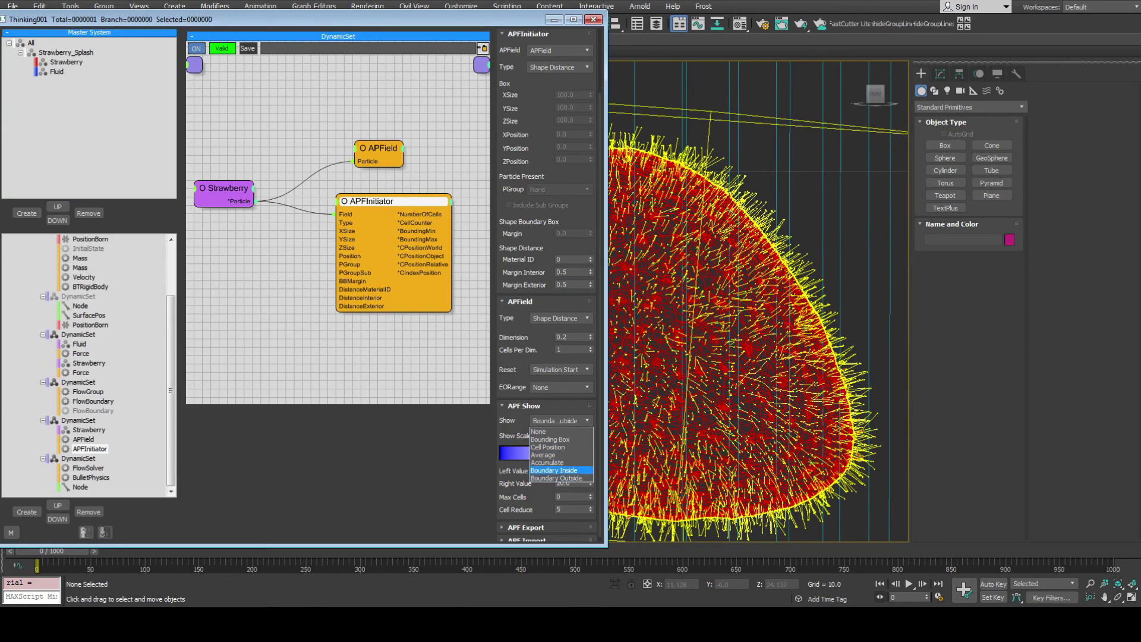
pyautogui.click(554, 470)
pyautogui.moveTo(617, 321); pyautogui.dragTo(701, 253, button='middle')
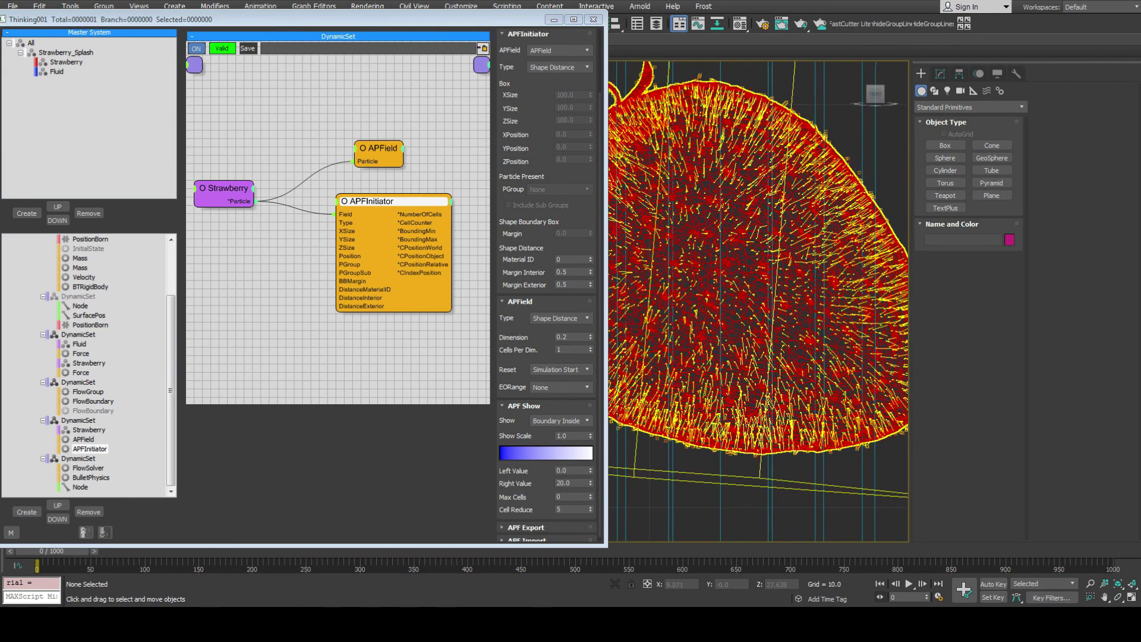
# Turn off Show Mesh for MasterDynamic and examine the inside boundary vectors without the strawberry mesh.
pyautogui.moveTo(170, 390); pyautogui.dragTo(171, 336)
pyautogui.click(49, 238)
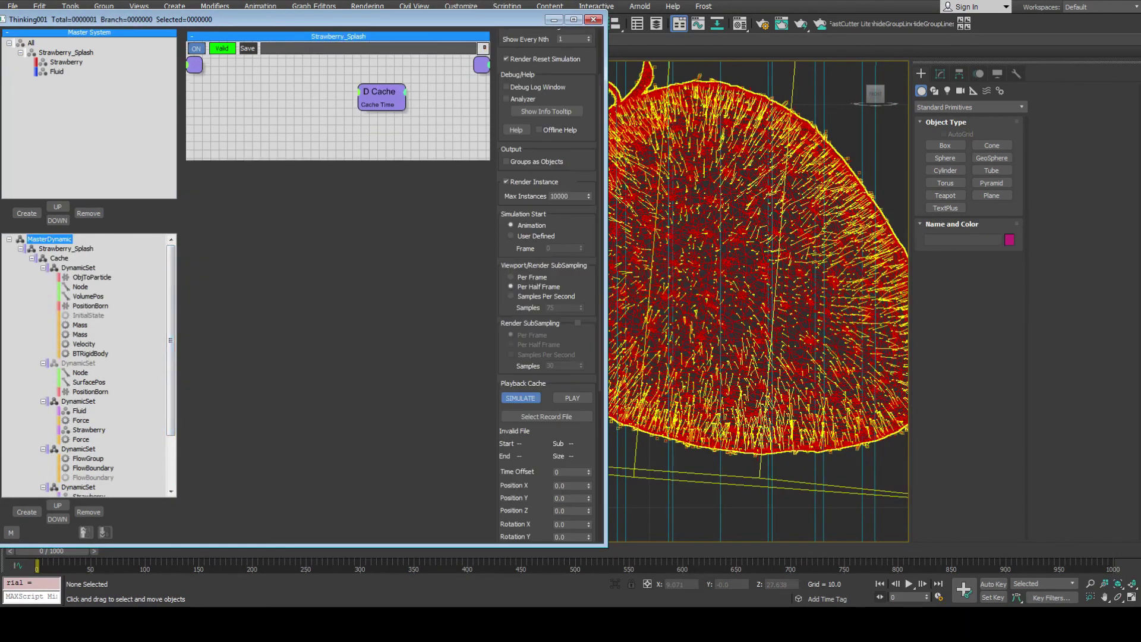
pyautogui.moveTo(546, 255); pyautogui.dragTo(546, 331)
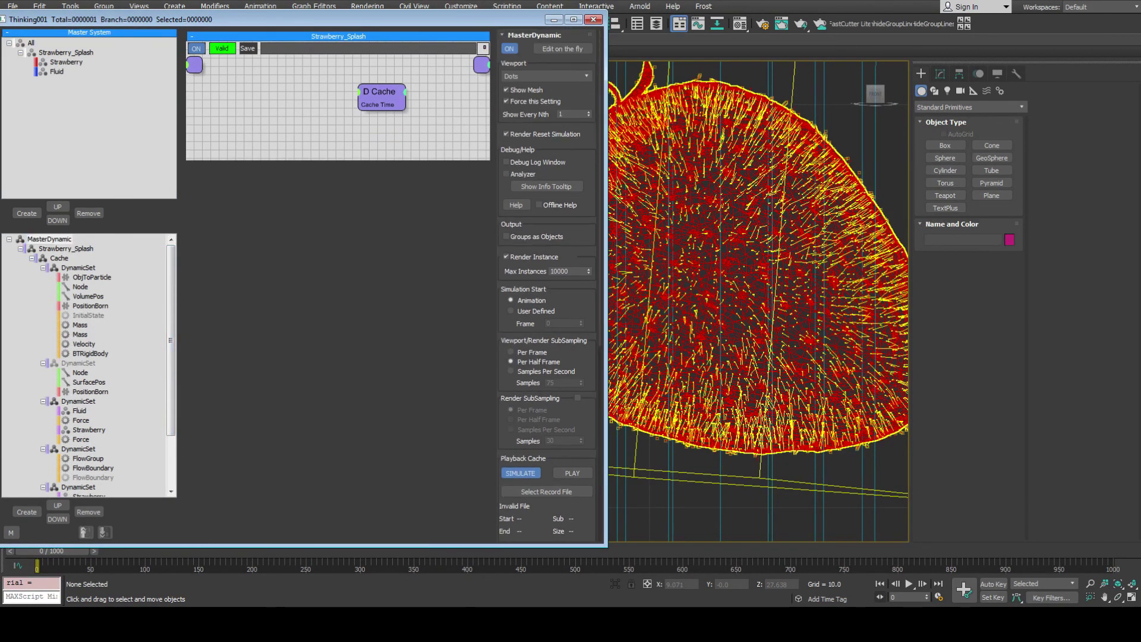
pyautogui.click(506, 89)
pyautogui.moveTo(776, 300); pyautogui.dragTo(759, 304, button='middle')
pyautogui.scroll(2, 758, 303)
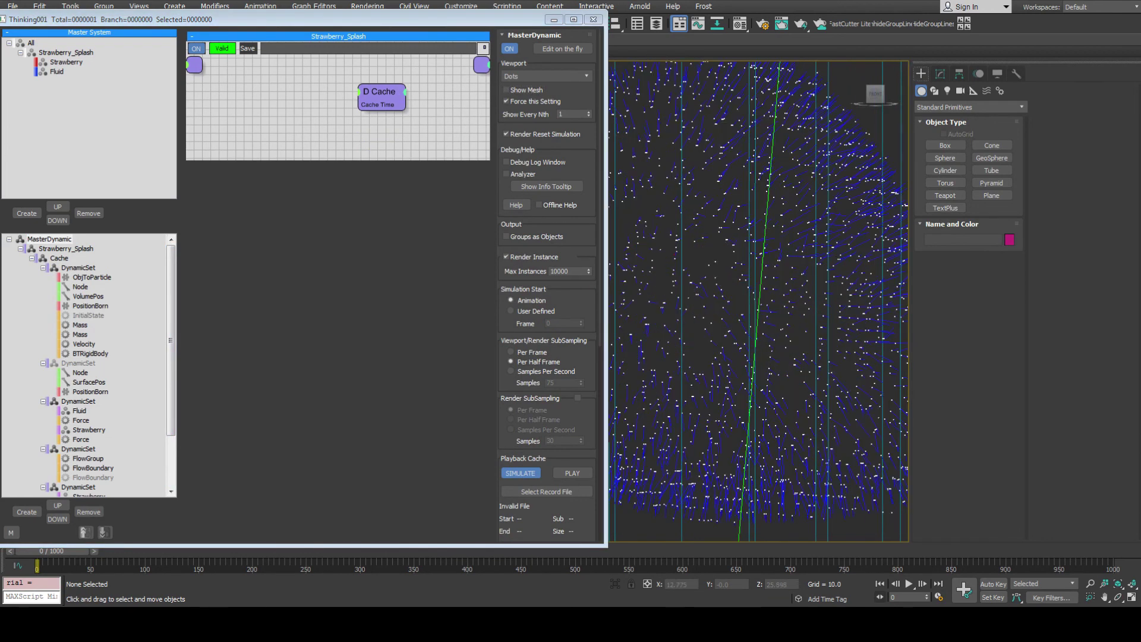
pyautogui.scroll(2, 758, 232)
pyautogui.scroll(1, 773, 297)
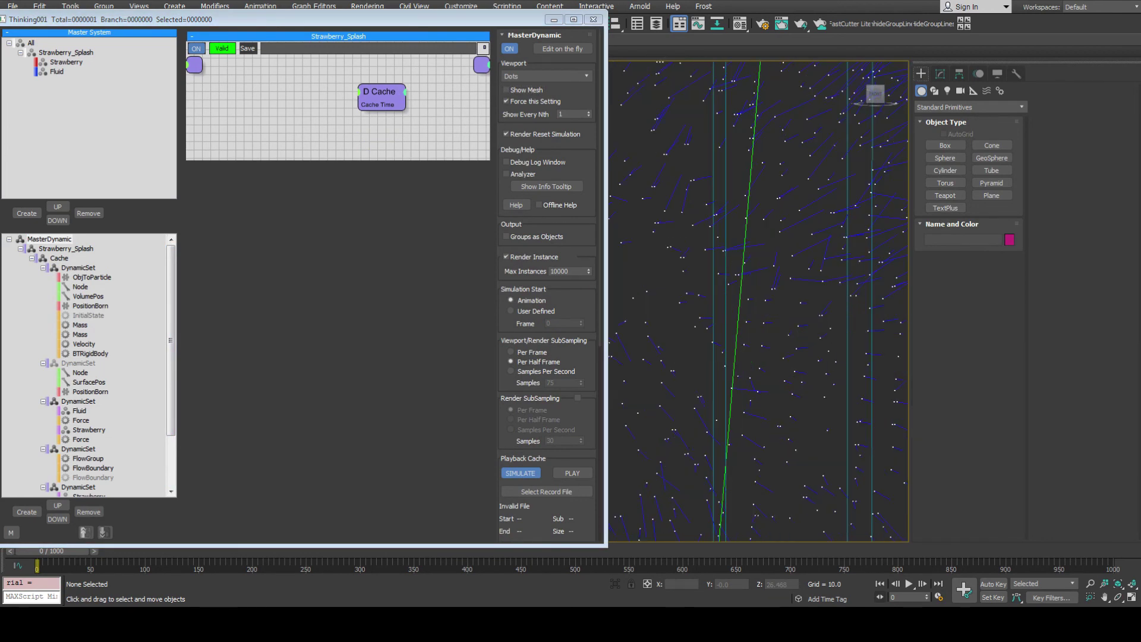
pyautogui.scroll(-5, 758, 301)
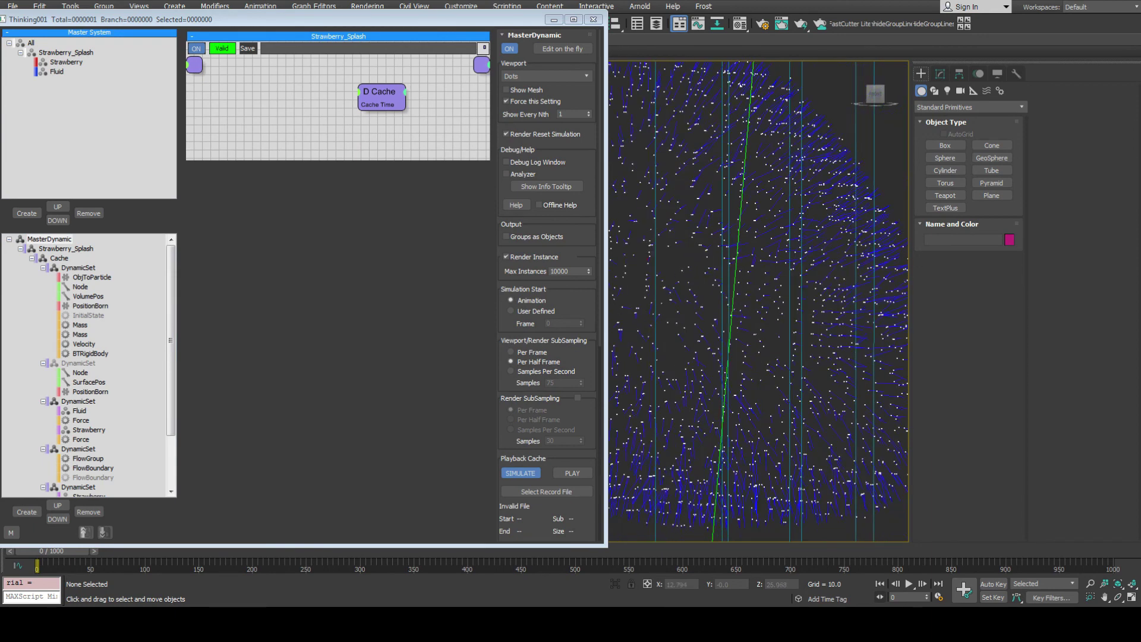
pyautogui.moveTo(784, 220); pyautogui.dragTo(733, 233, button='middle')
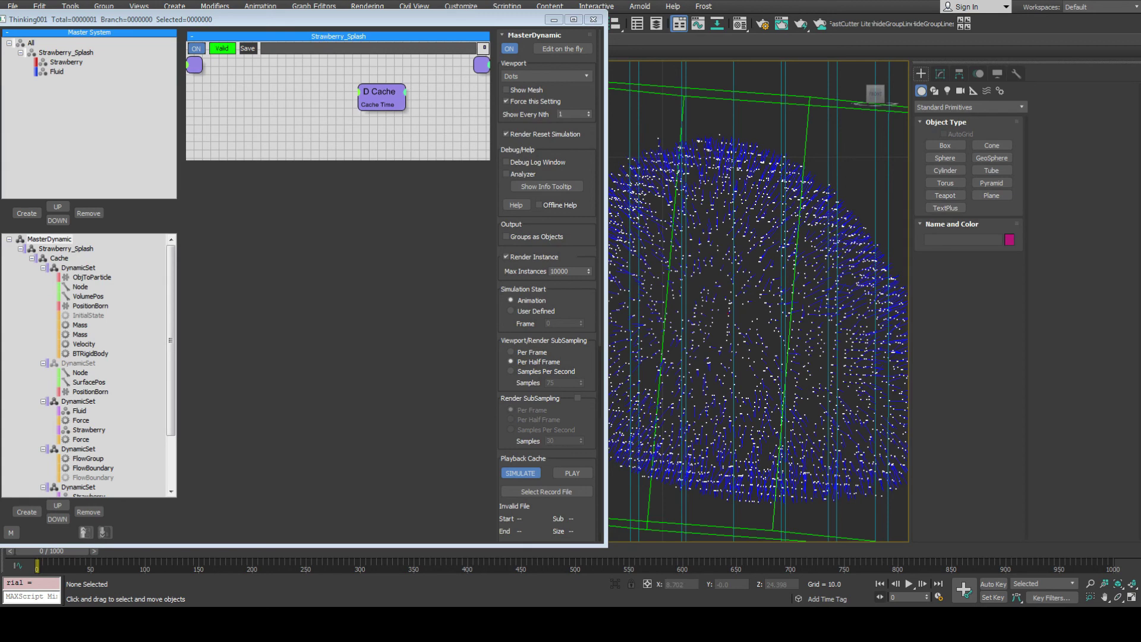
# Try 1 and 5 as the APFInitiator's interior margin in the strawberry's field set.
pyautogui.click(78, 486)
pyautogui.scroll(-3, 84, 365)
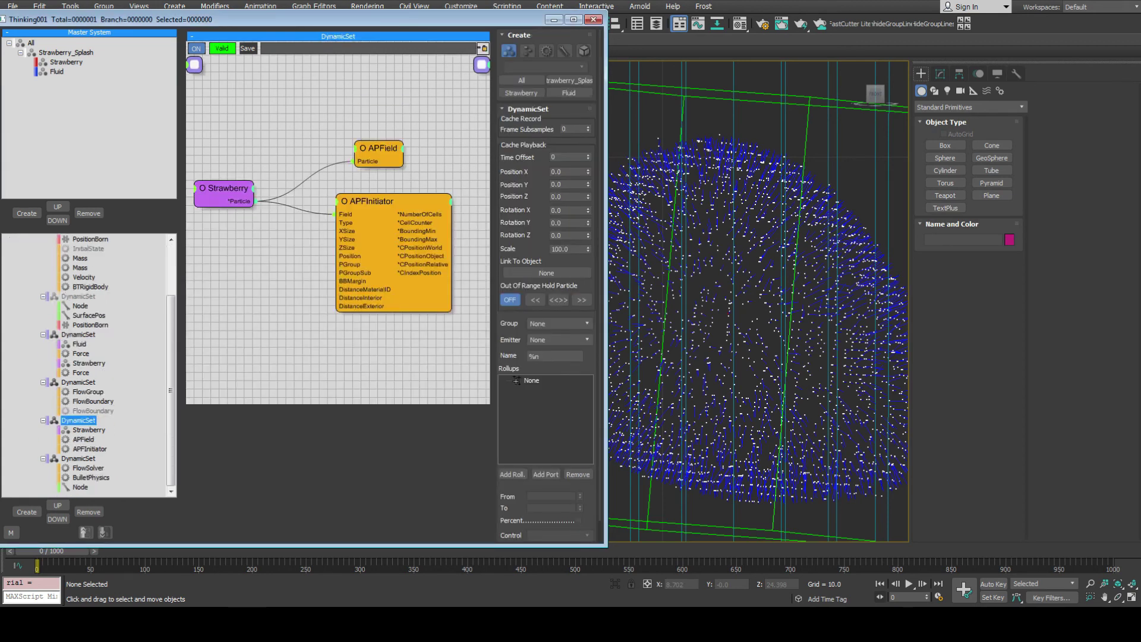
pyautogui.click(416, 201)
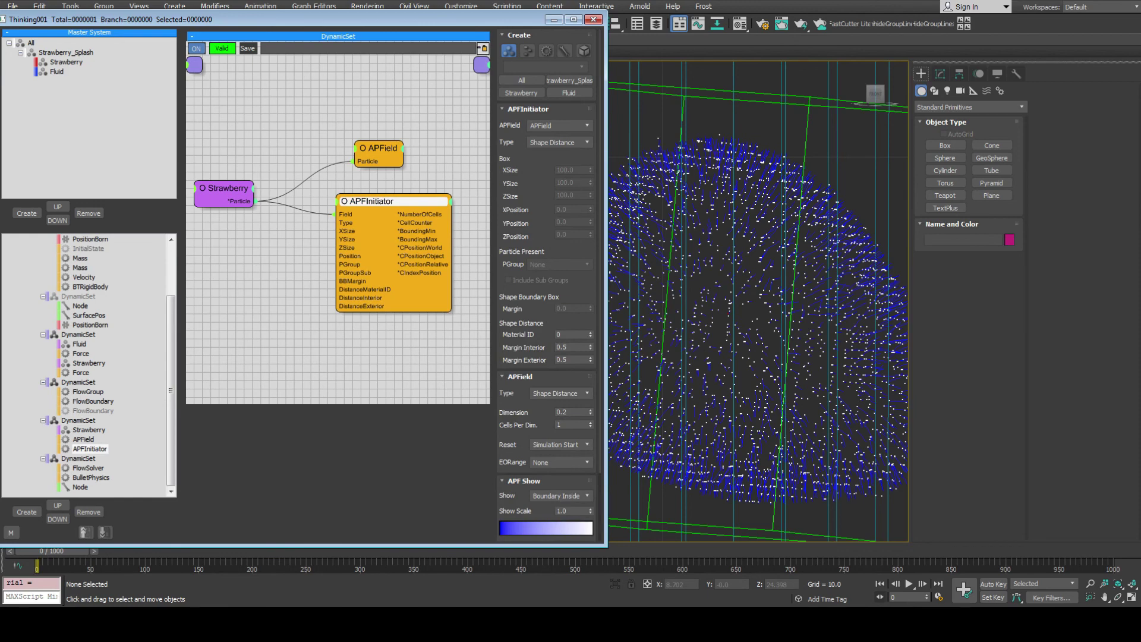
pyautogui.doubleClick(561, 347)
pyautogui.write('1')
pyautogui.press('Return')
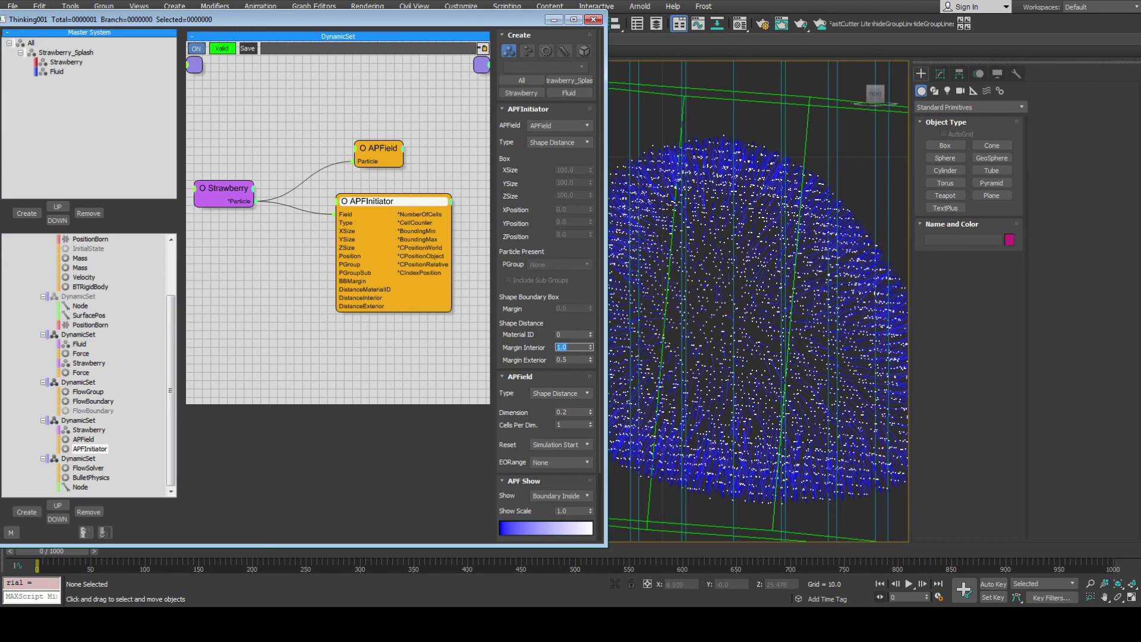
pyautogui.write('5')
pyautogui.press('Return')
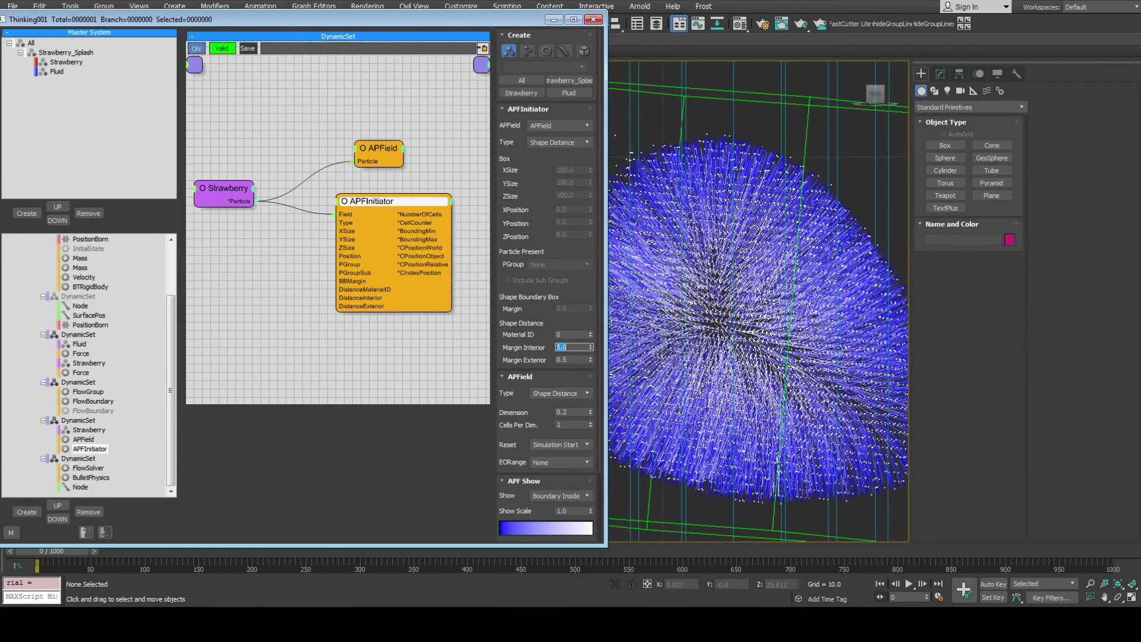
# Compare interior margins of 2, 3, 4 and 5 on the APFInitiator.
pyautogui.write('2')
pyautogui.press('Return')
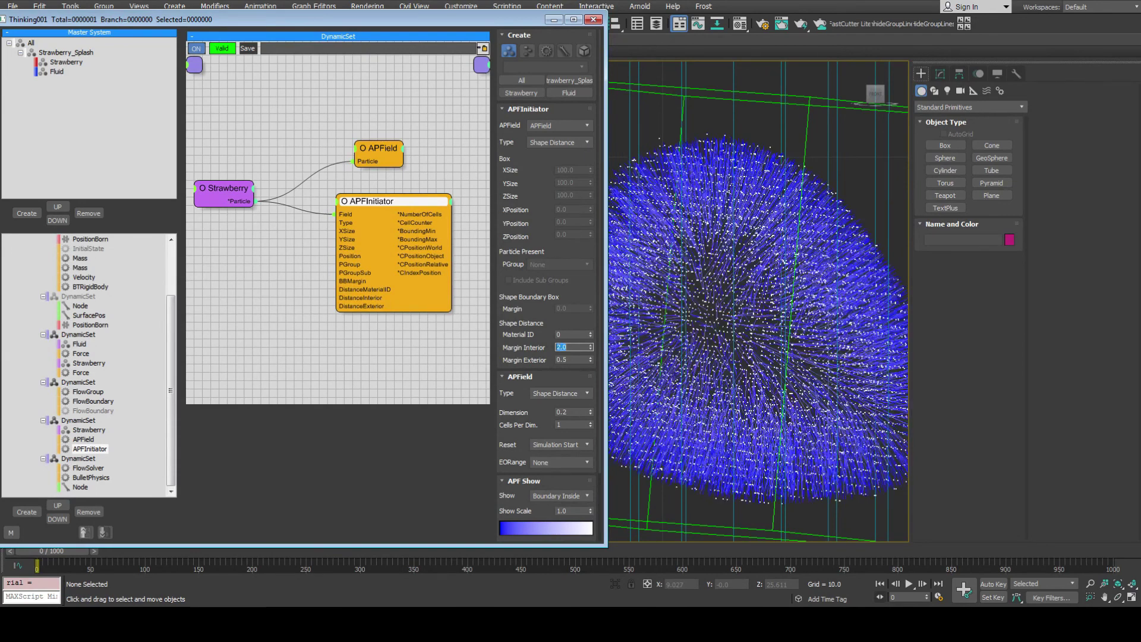
pyautogui.write('3')
pyautogui.press('Return')
pyautogui.write('4')
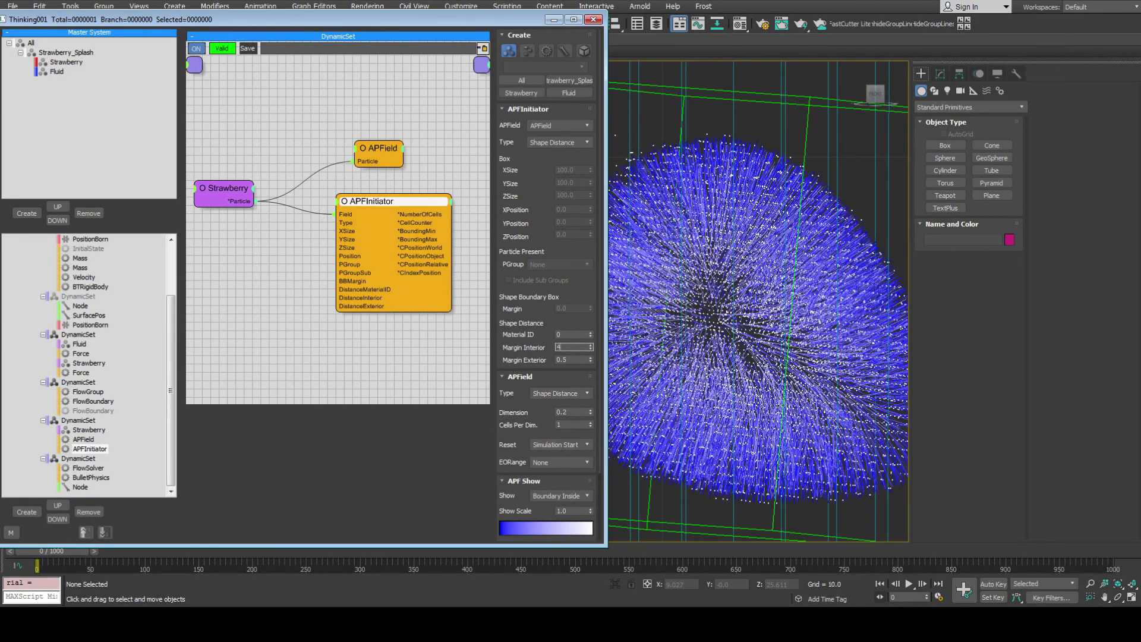
pyautogui.press('Return')
pyautogui.write('5')
pyautogui.press('Return')
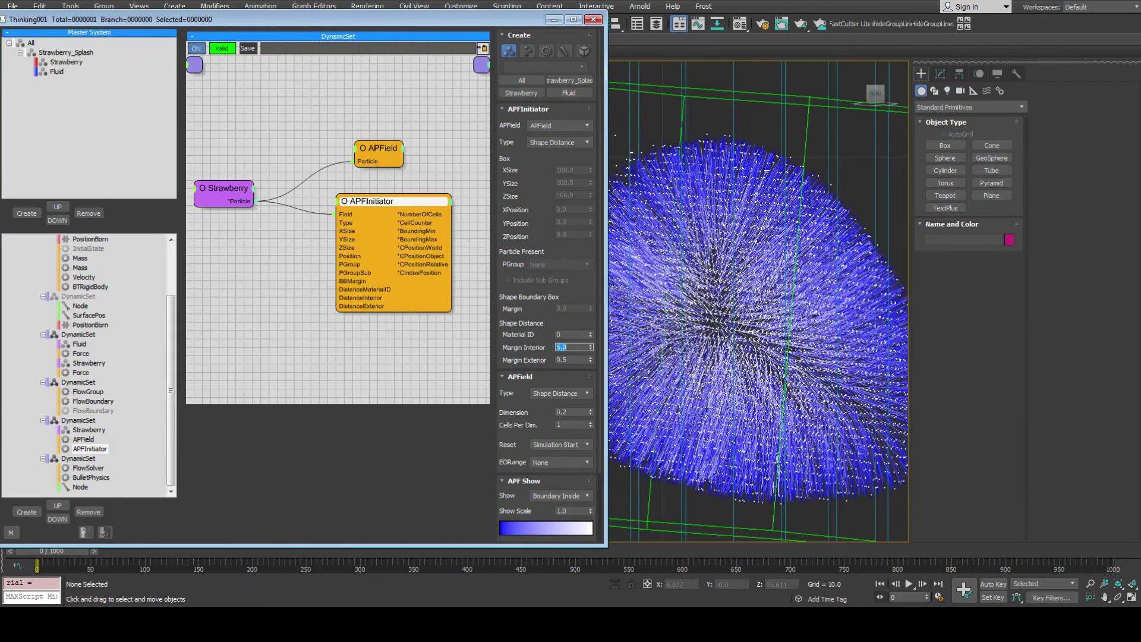
# Set the APFInitiator's interior margin to 10 and inspect how the vectors fill the strawberry's volume.
pyautogui.write('10')
pyautogui.press('Return')
pyautogui.moveTo(719, 321); pyautogui.dragTo(783, 366, button='middle')
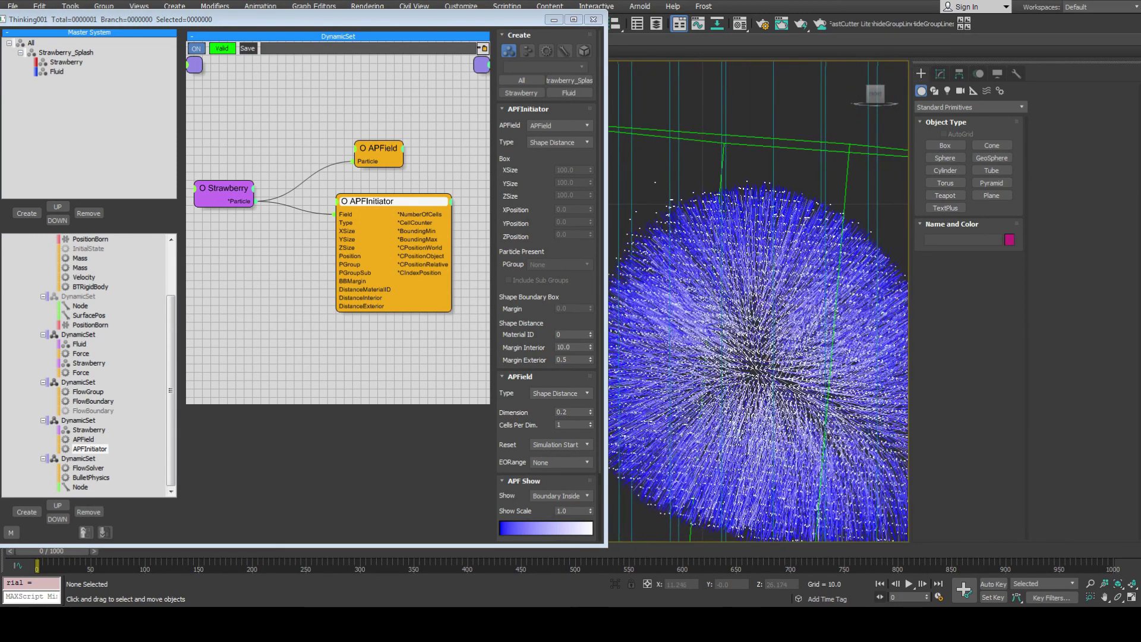
pyautogui.scroll(-2, 698, 289)
pyautogui.scroll(1, 698, 289)
pyautogui.scroll(2, 714, 281)
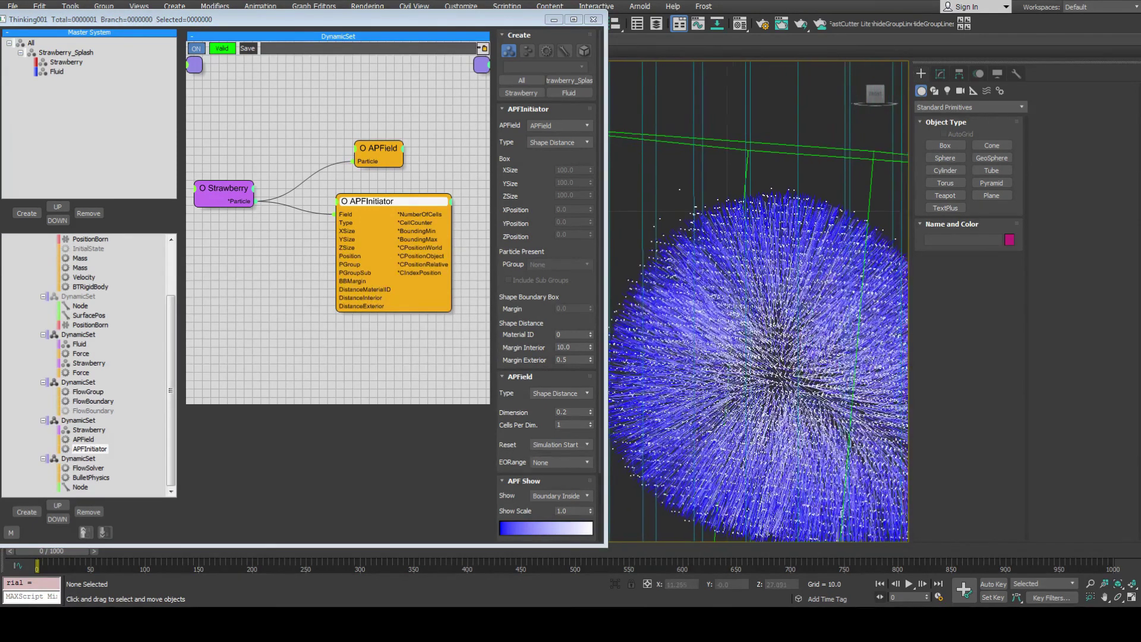
pyautogui.moveTo(713, 282); pyautogui.dragTo(649, 264, button='middle')
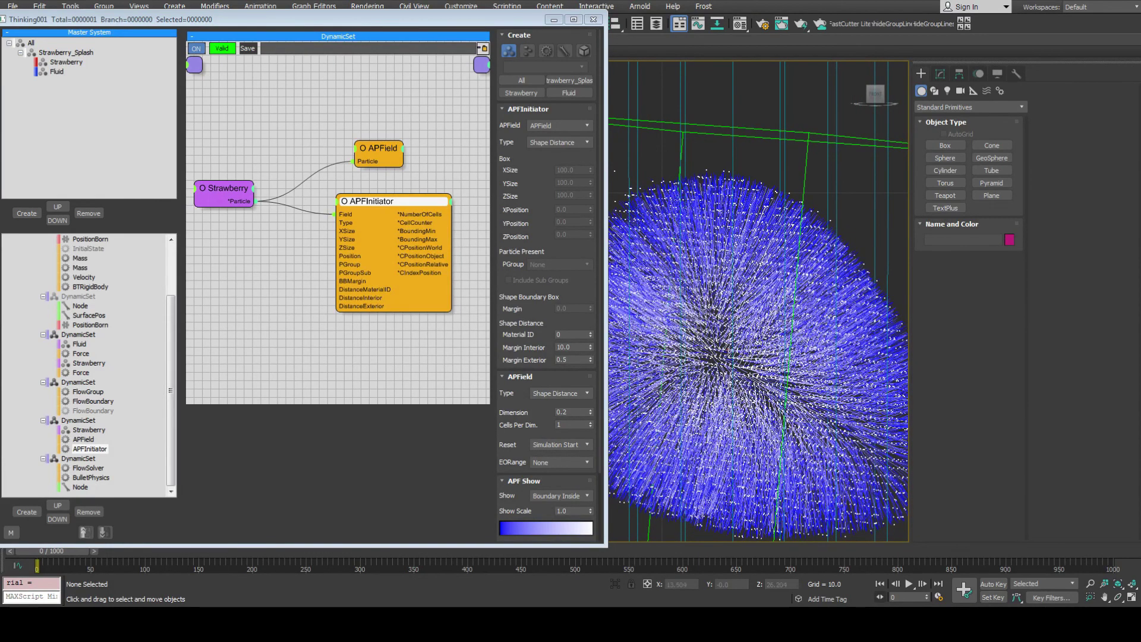
pyautogui.moveTo(737, 298); pyautogui.dragTo(763, 294, button='middle')
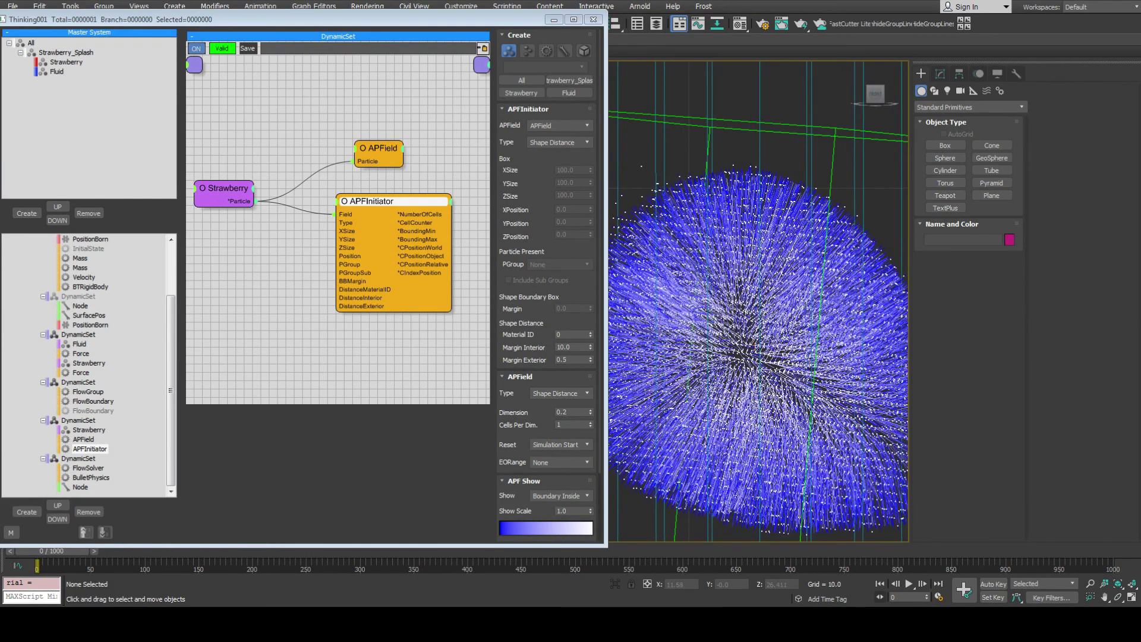
pyautogui.scroll(-5, 758, 301)
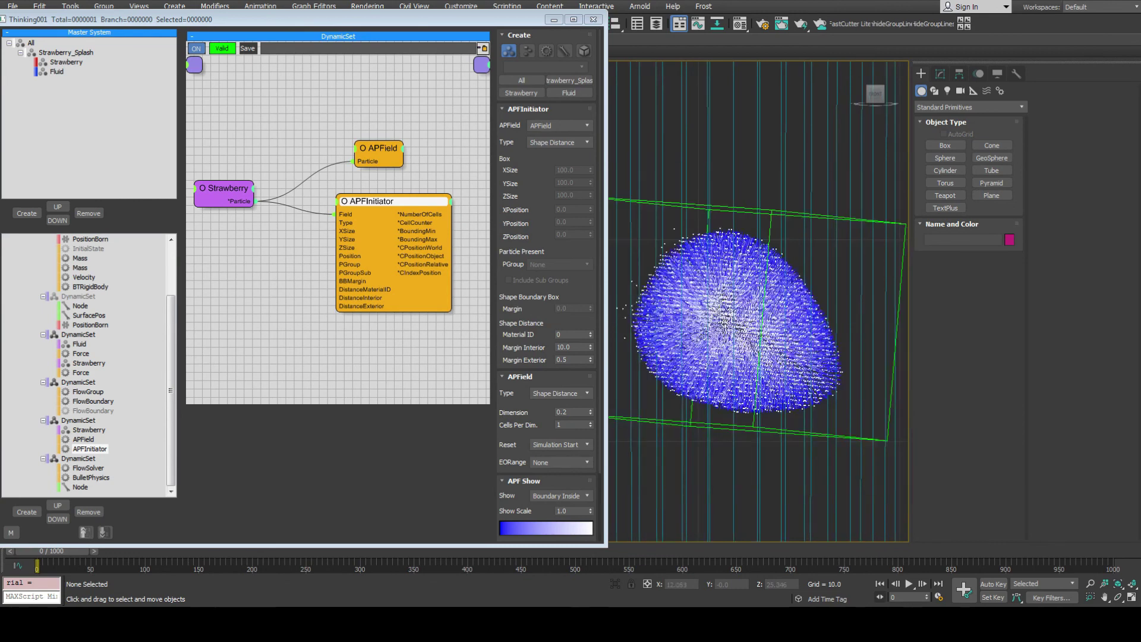
pyautogui.moveTo(760, 297); pyautogui.dragTo(748, 265, button='middle')
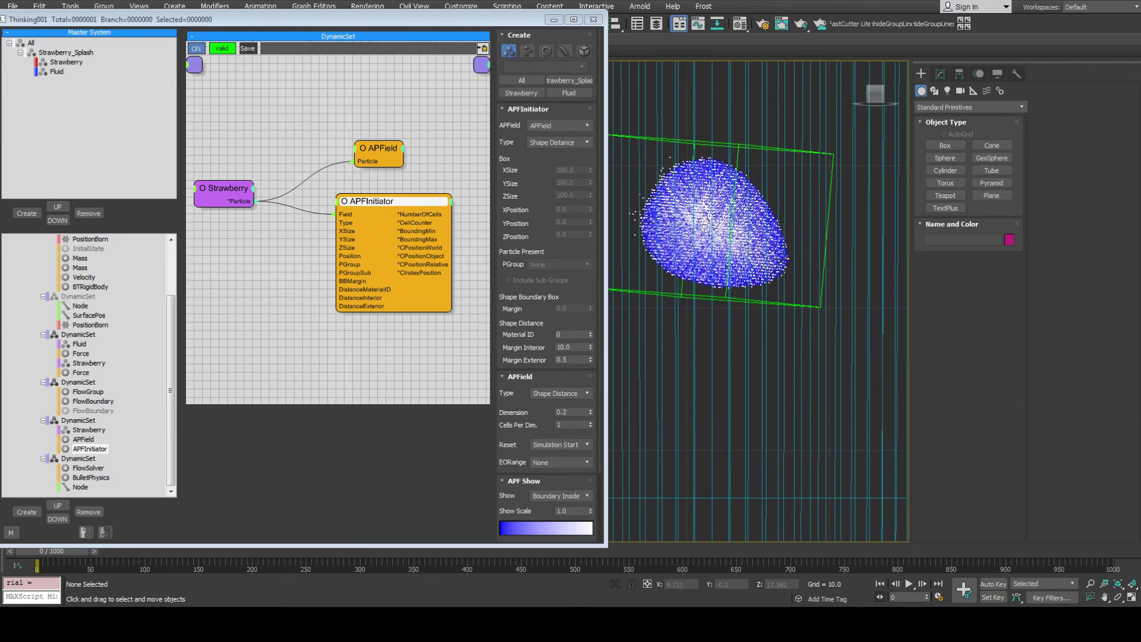
# Switch the field display back to Cell Position.
pyautogui.doubleClick(569, 347)
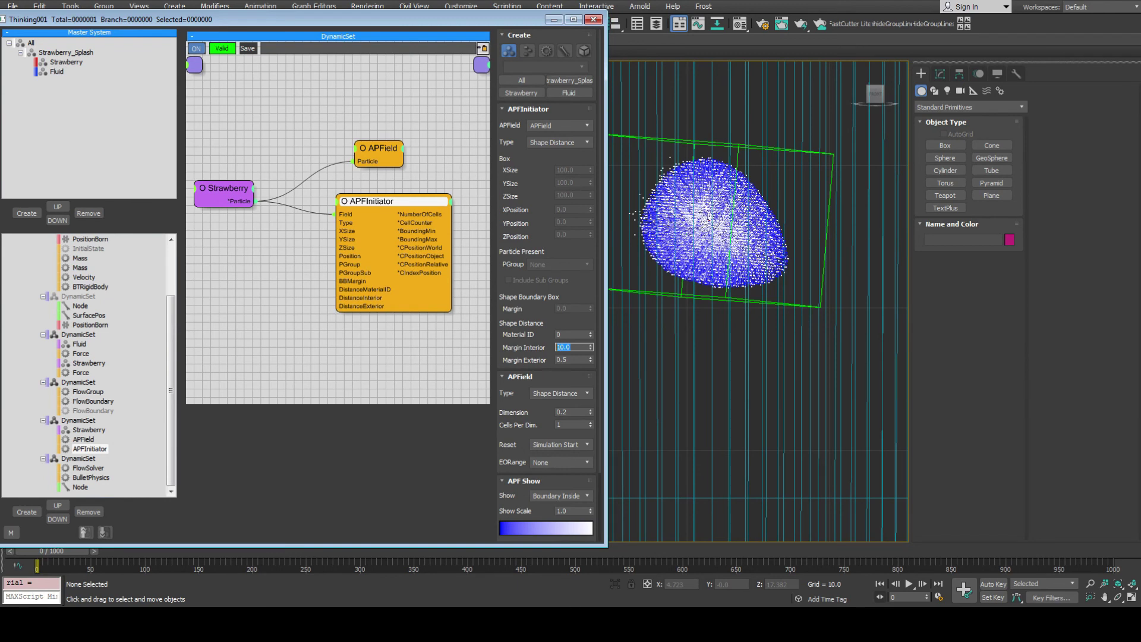
pyautogui.doubleClick(562, 360)
pyautogui.scroll(-3, 547, 285)
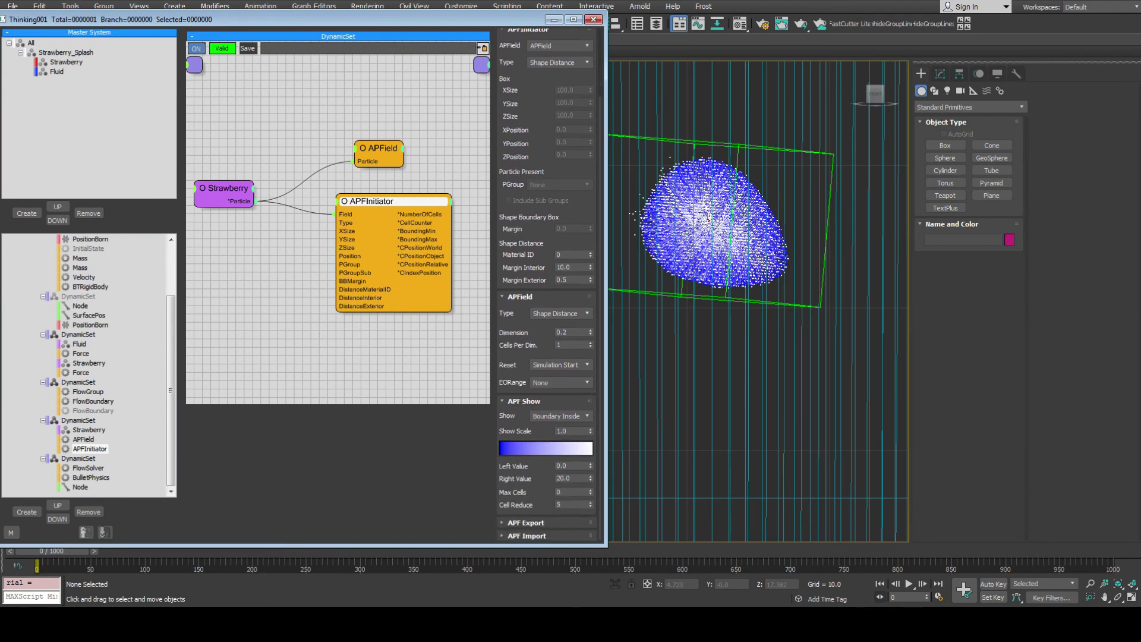
pyautogui.click(560, 415)
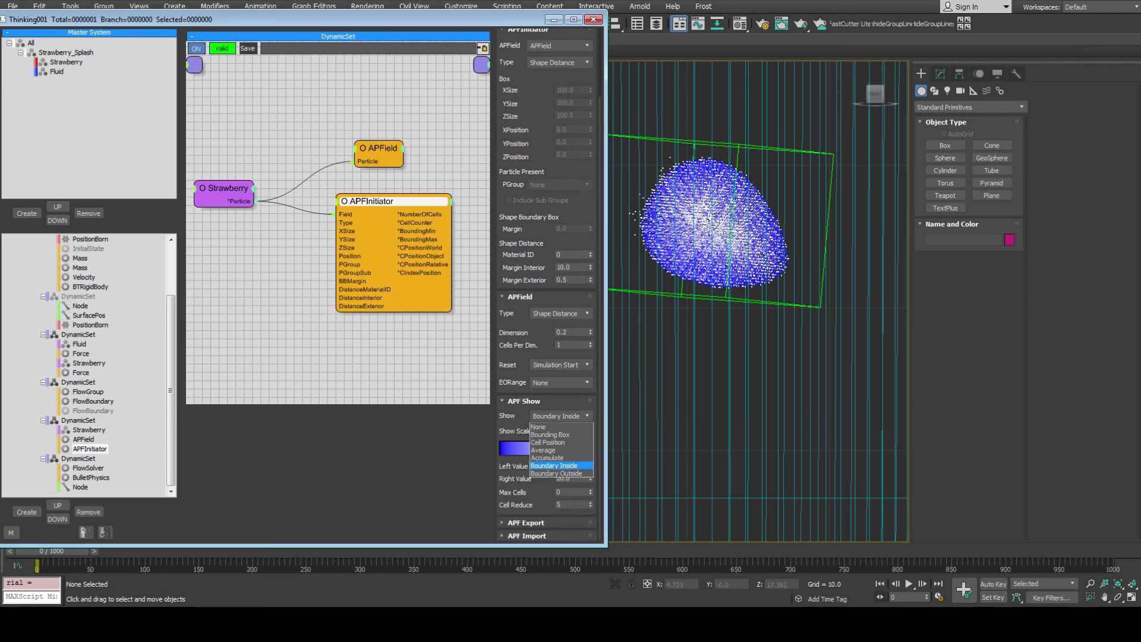
pyautogui.click(552, 442)
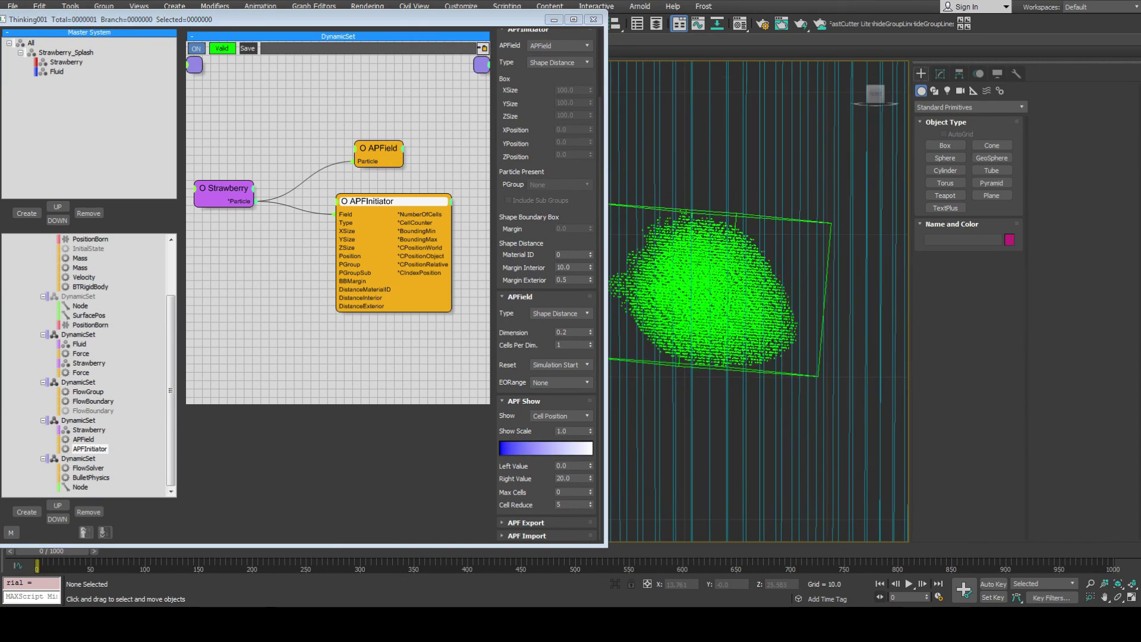
# Turn on mesh display in the MasterDynamic settings to compare the strawberry's mesh with the field cells.
pyautogui.scroll(3, 755, 136)
pyautogui.moveTo(170, 390); pyautogui.dragTo(171, 340)
pyautogui.click(49, 239)
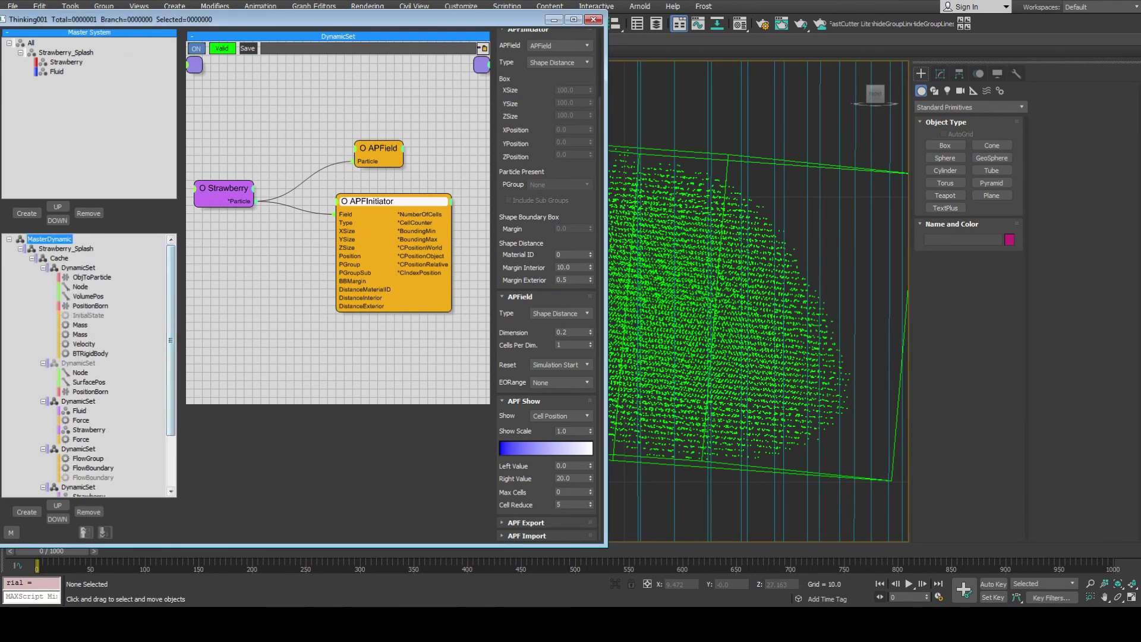
pyautogui.scroll(3, 546, 285)
pyautogui.click(506, 90)
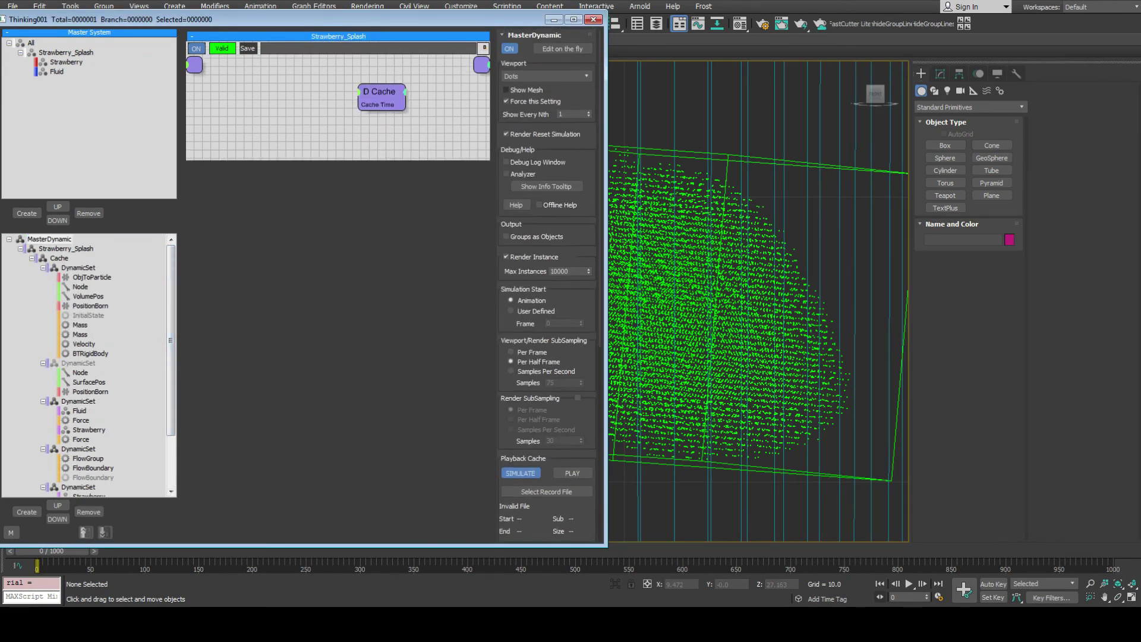
pyautogui.moveTo(698, 268); pyautogui.dragTo(678, 274, button='middle')
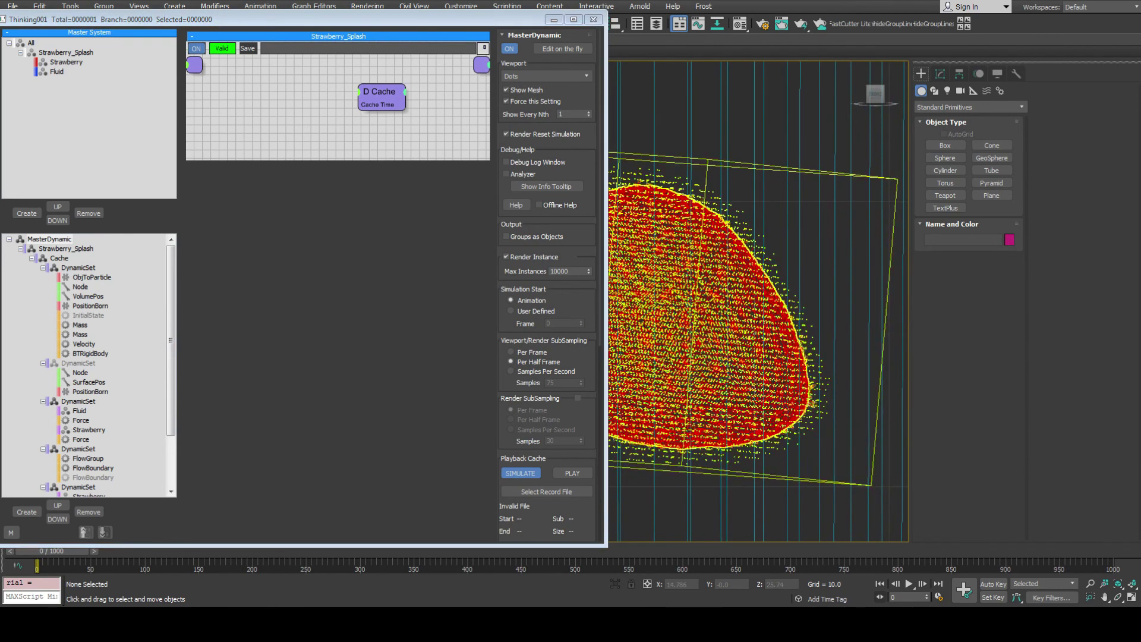
pyautogui.moveTo(647, 360); pyautogui.dragTo(659, 298, button='middle')
# Set the APField's Show option to None to hide the field display around the strawberry.
pyautogui.moveTo(170, 340); pyautogui.dragTo(170, 390)
pyautogui.click(84, 439)
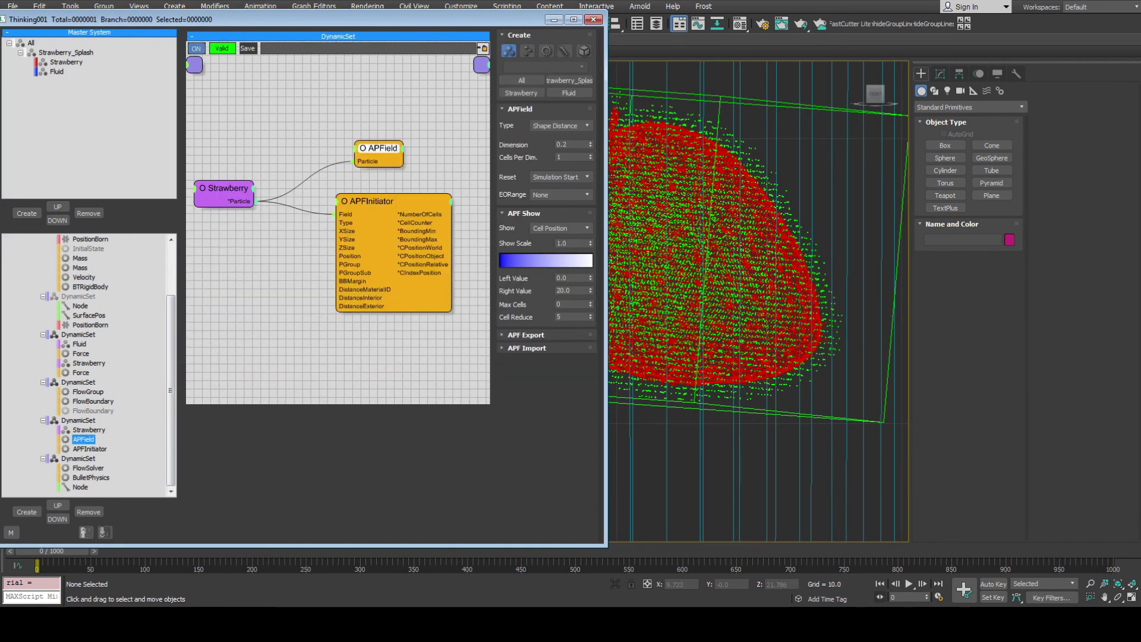
pyautogui.click(560, 228)
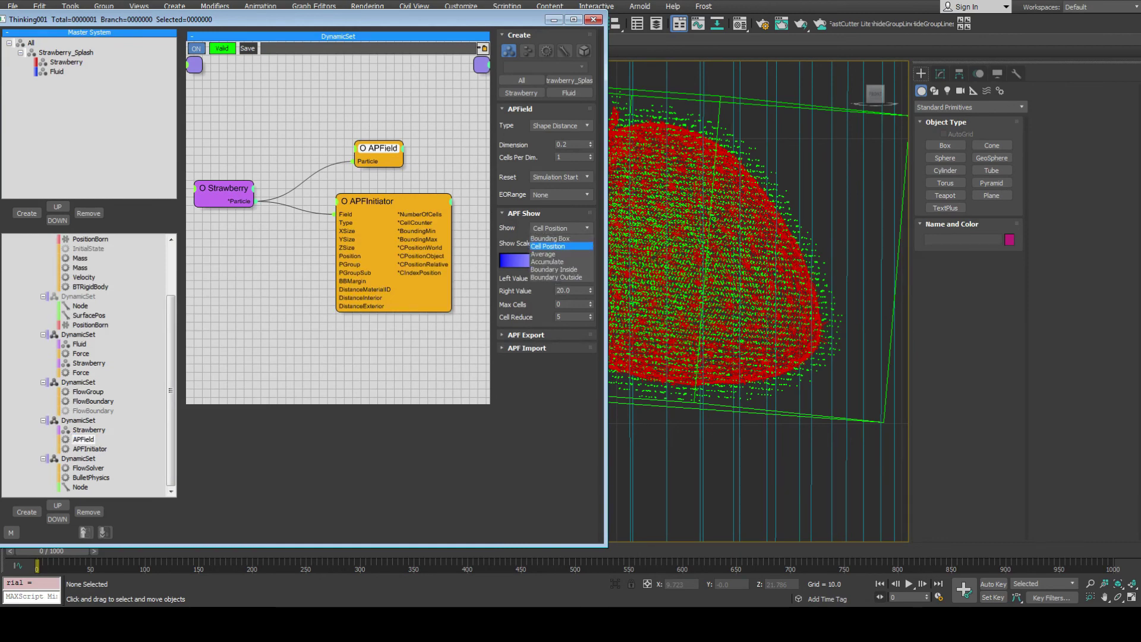
pyautogui.click(552, 238)
pyautogui.scroll(-6, 742, 240)
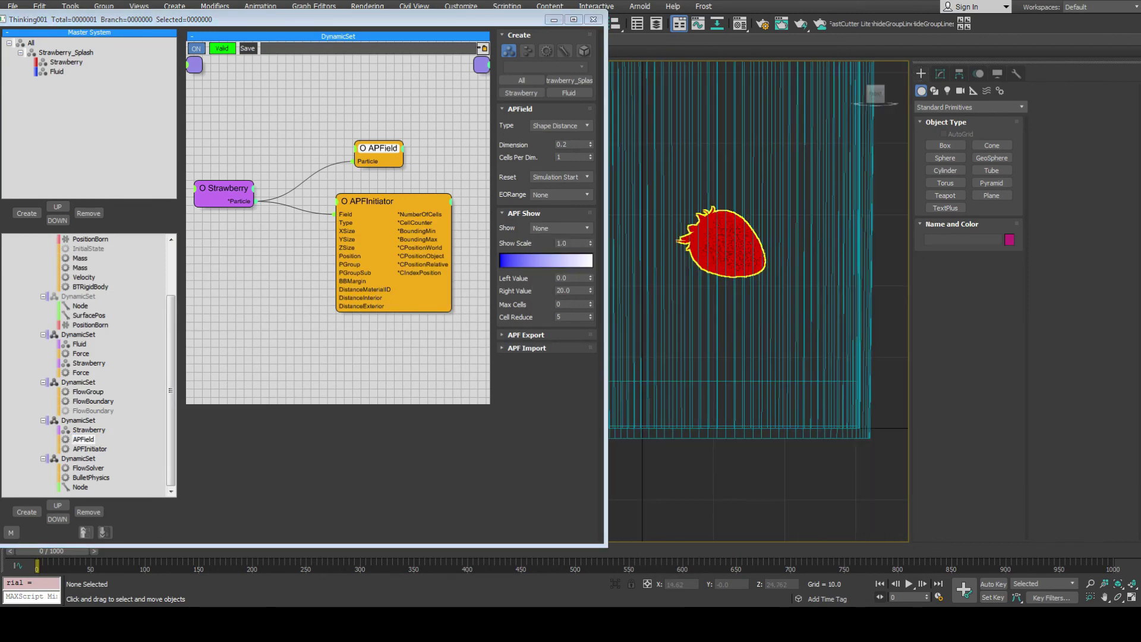
pyautogui.moveTo(722, 242); pyautogui.dragTo(723, 235, button='middle')
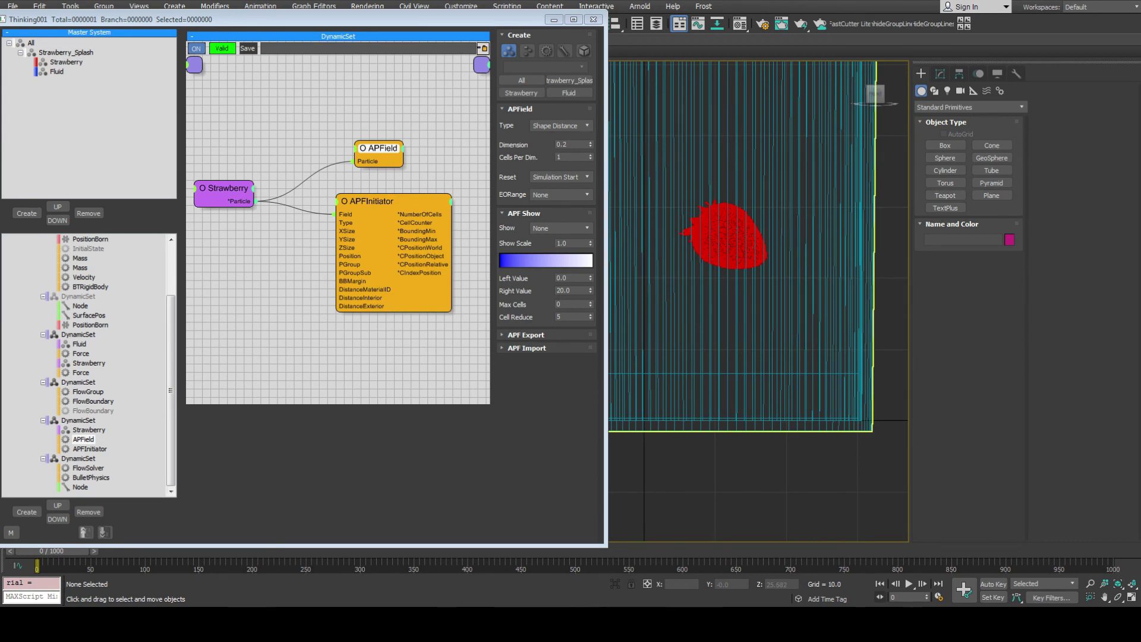
pyautogui.moveTo(701, 189); pyautogui.dragTo(675, 185, button='middle')
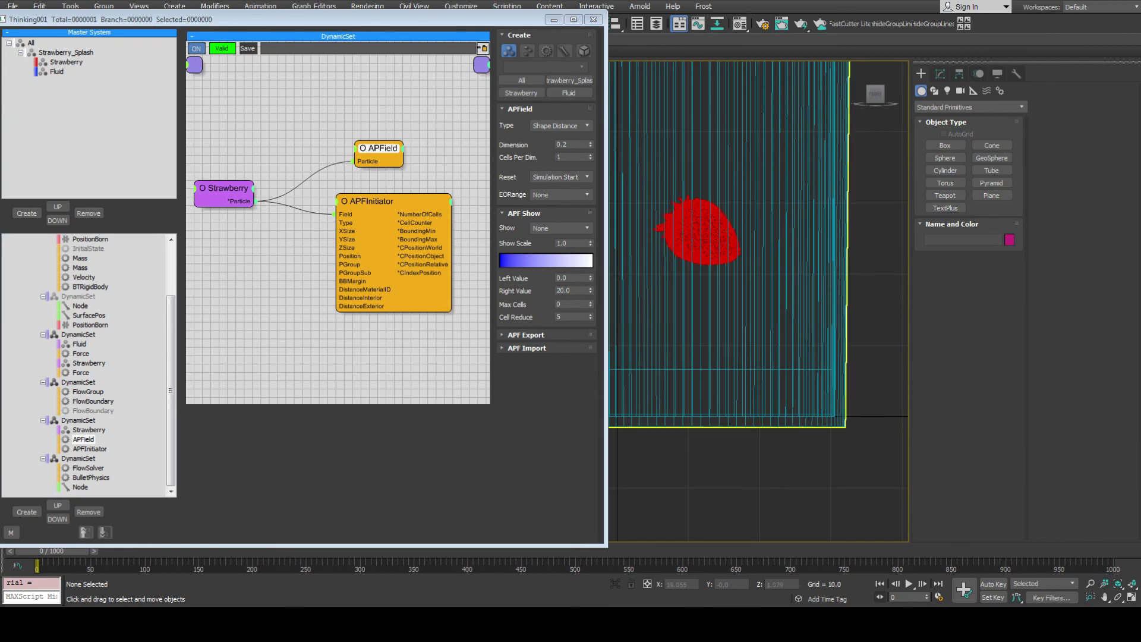
# Add an APFOutputTo operator to the strawberry's field set and connect it to the Strawberry group's particles.
pyautogui.click(344, 201)
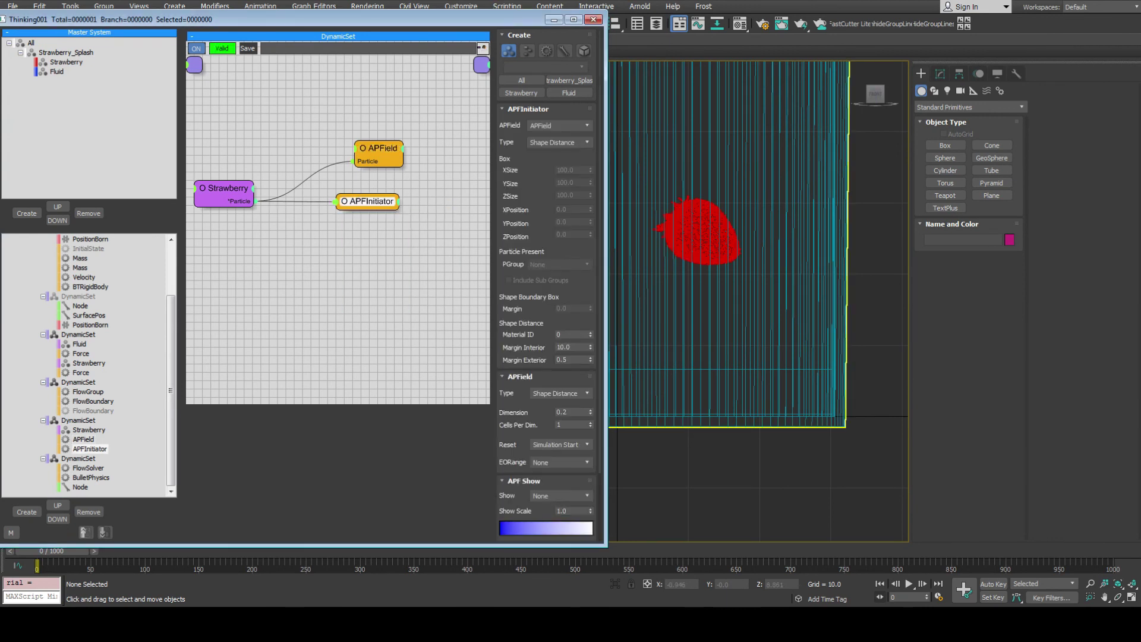
pyautogui.click(344, 200)
pyautogui.rightClick(291, 251)
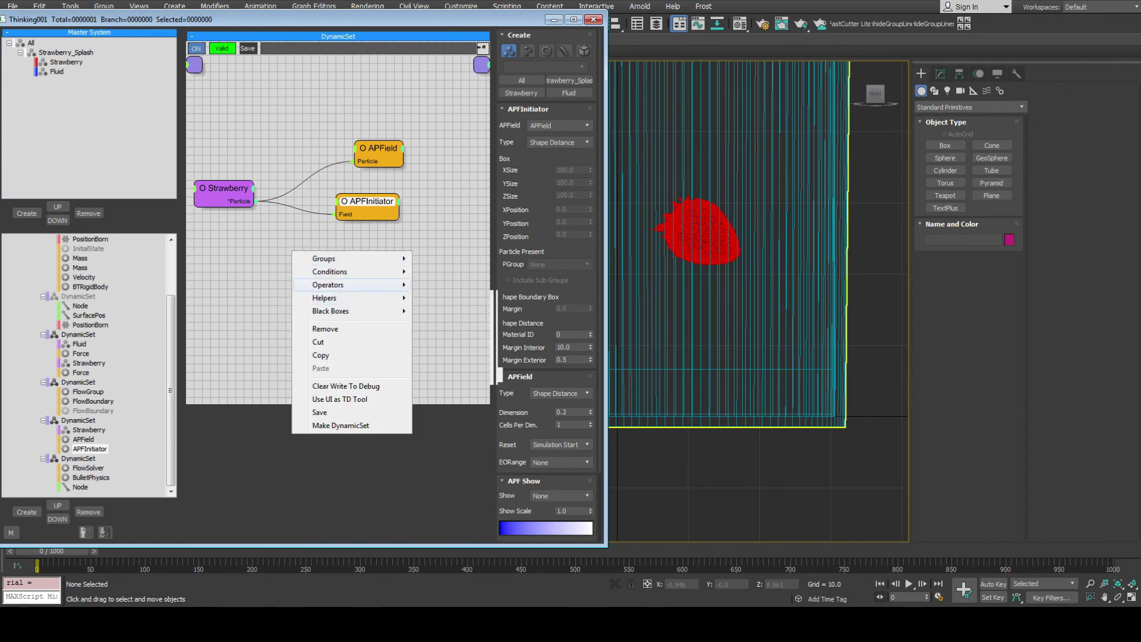
pyautogui.moveTo(328, 285)
pyautogui.moveTo(441, 520)
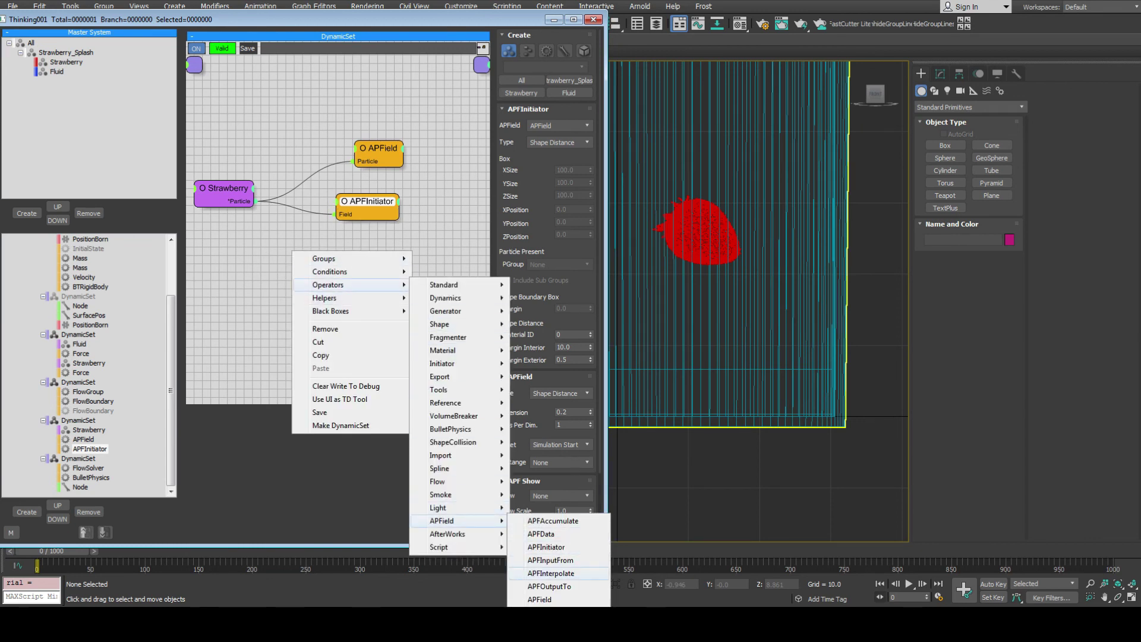
pyautogui.click(548, 586)
pyautogui.moveTo(402, 259); pyautogui.dragTo(224, 201)
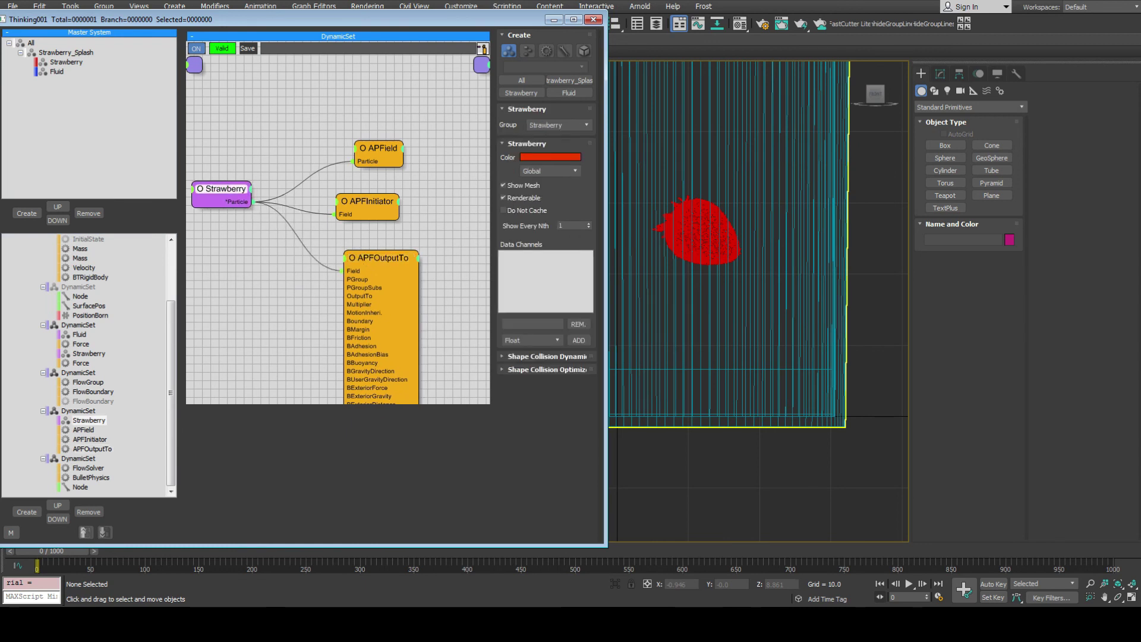
# Collapse the APFOutputTo node to its used inputs and assign APField as its field.
pyautogui.doubleClick(379, 258)
pyautogui.doubleClick(379, 257)
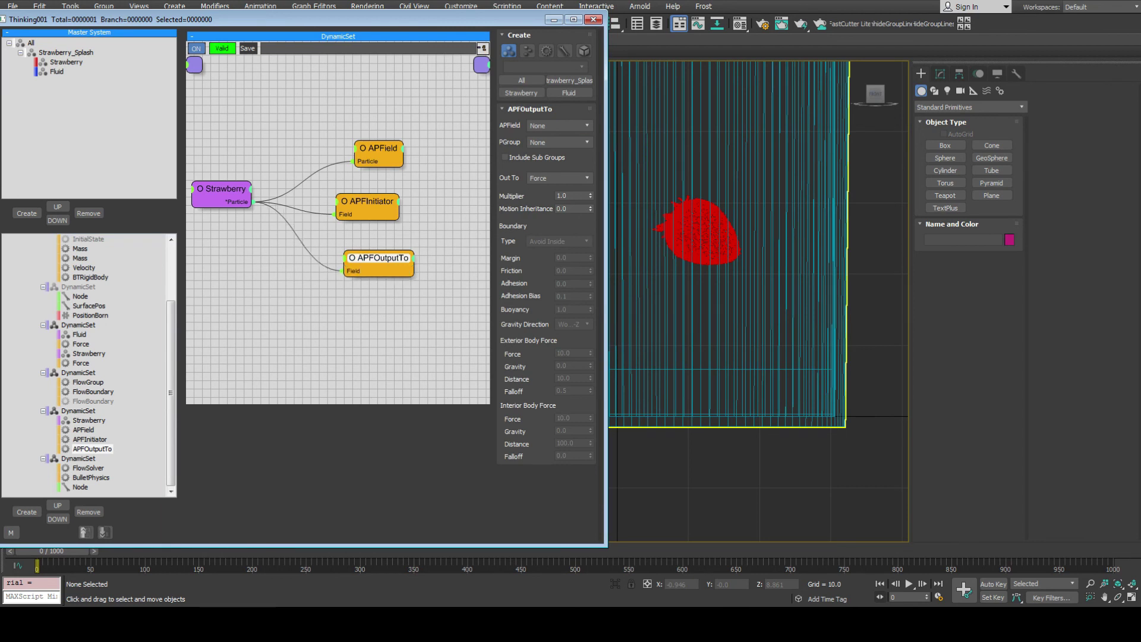
pyautogui.click(559, 125)
pyautogui.click(559, 144)
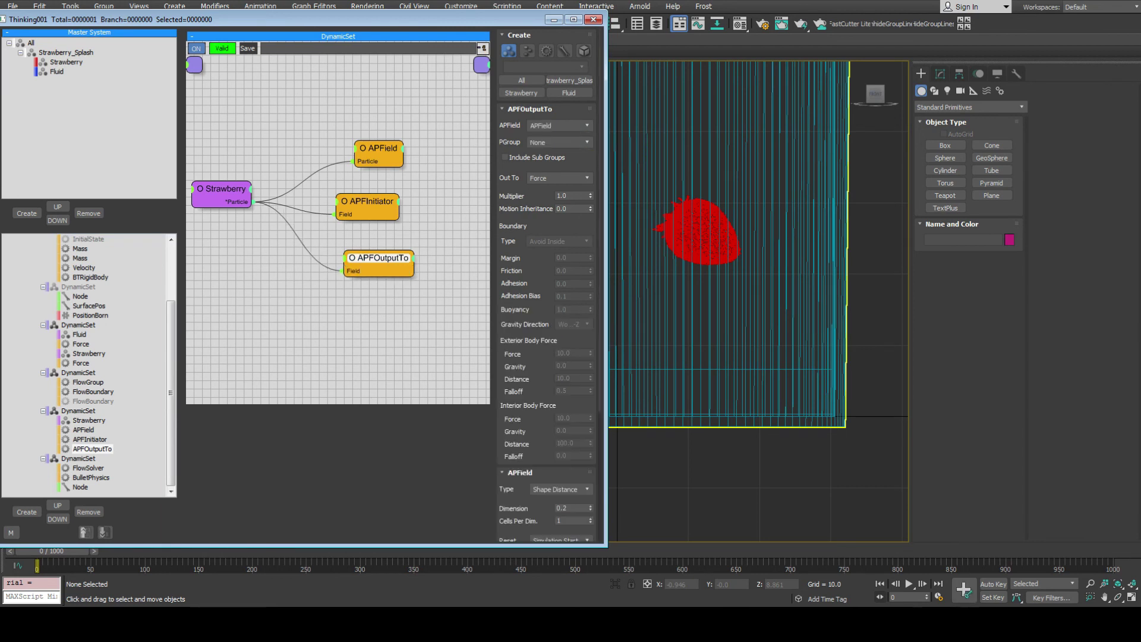
# Move the APField node slightly and rename it "APField - Strawberry".
pyautogui.moveTo(379, 147); pyautogui.dragTo(366, 145)
pyautogui.rightClick(366, 147)
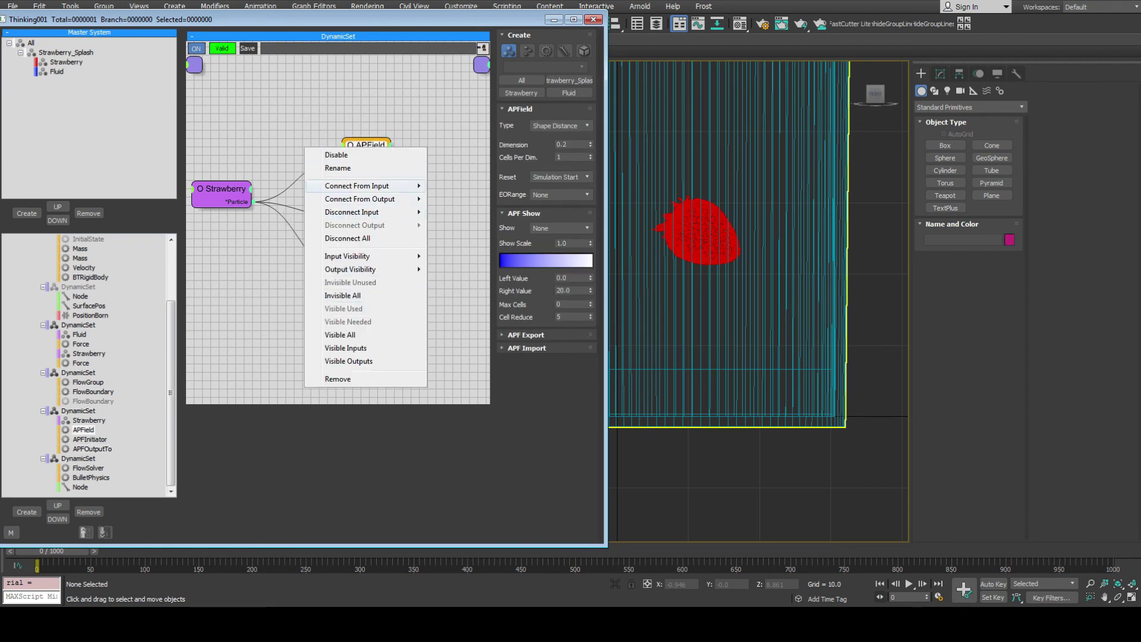
pyautogui.click(337, 168)
pyautogui.click(370, 145)
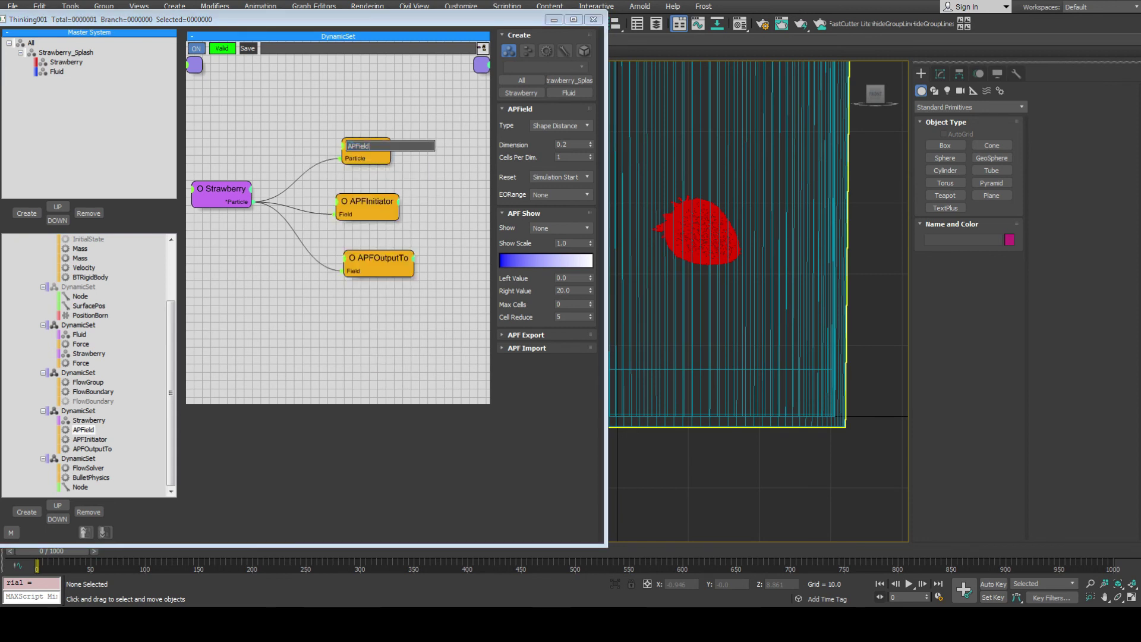
pyautogui.write('- Strawberry')
pyautogui.press('Return')
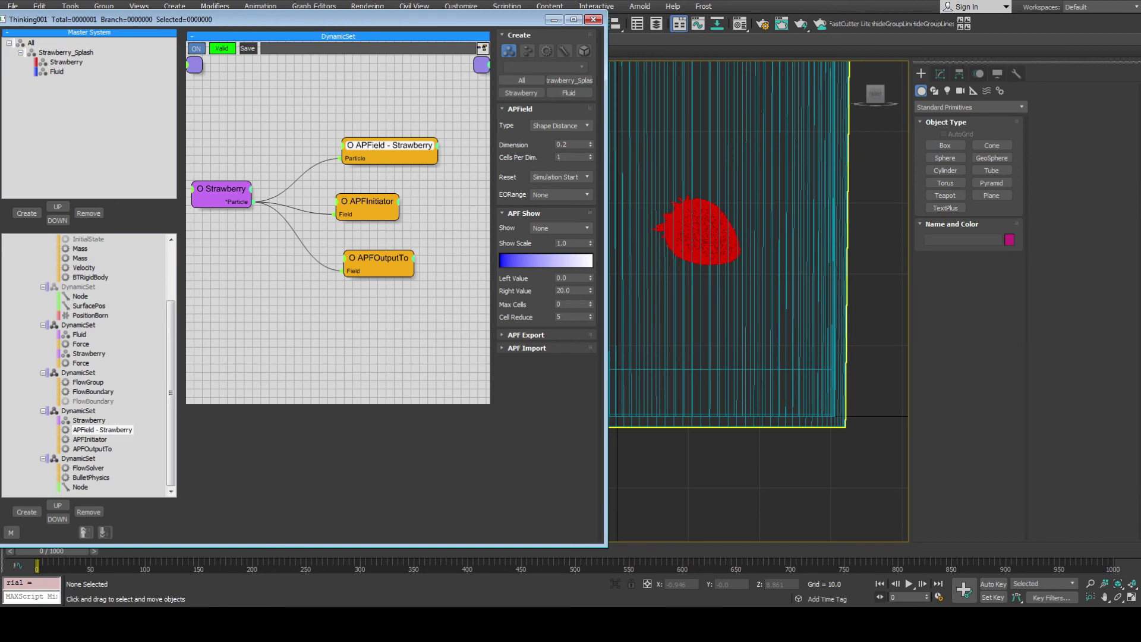
# Set the APFOutputTo's particle group to Fluid and its output to Boundary.
pyautogui.click(378, 258)
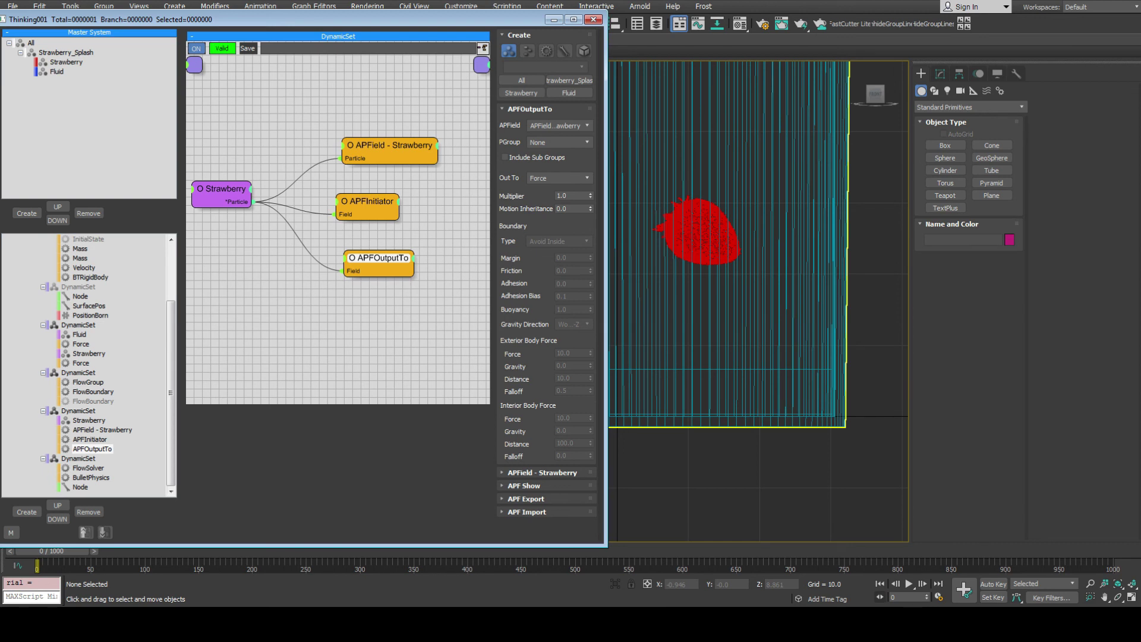
pyautogui.click(558, 142)
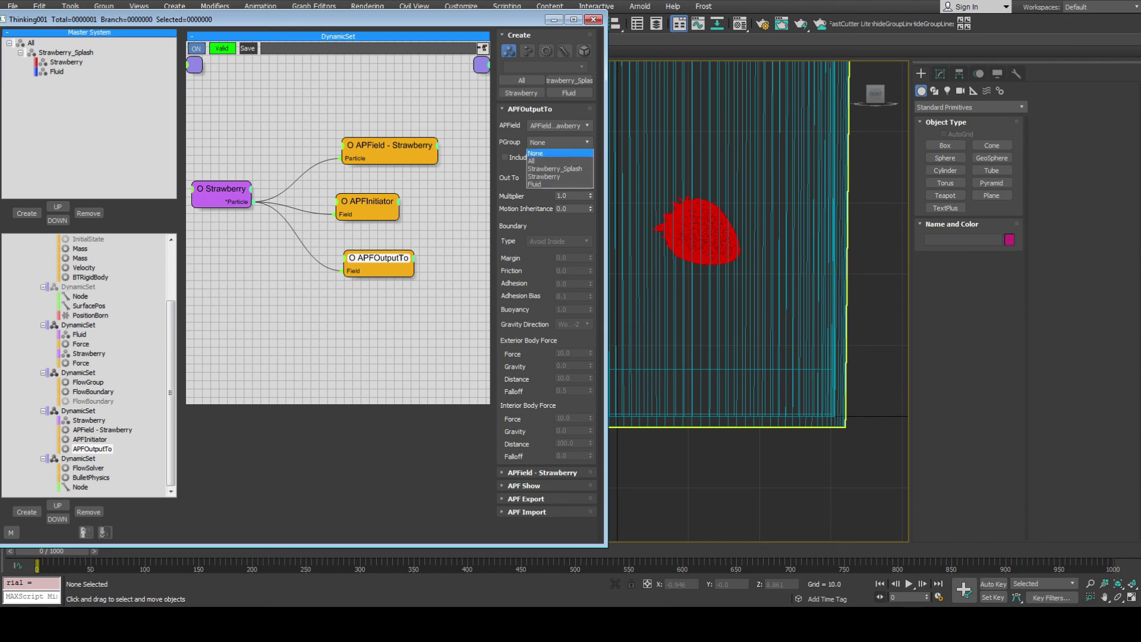
pyautogui.click(558, 183)
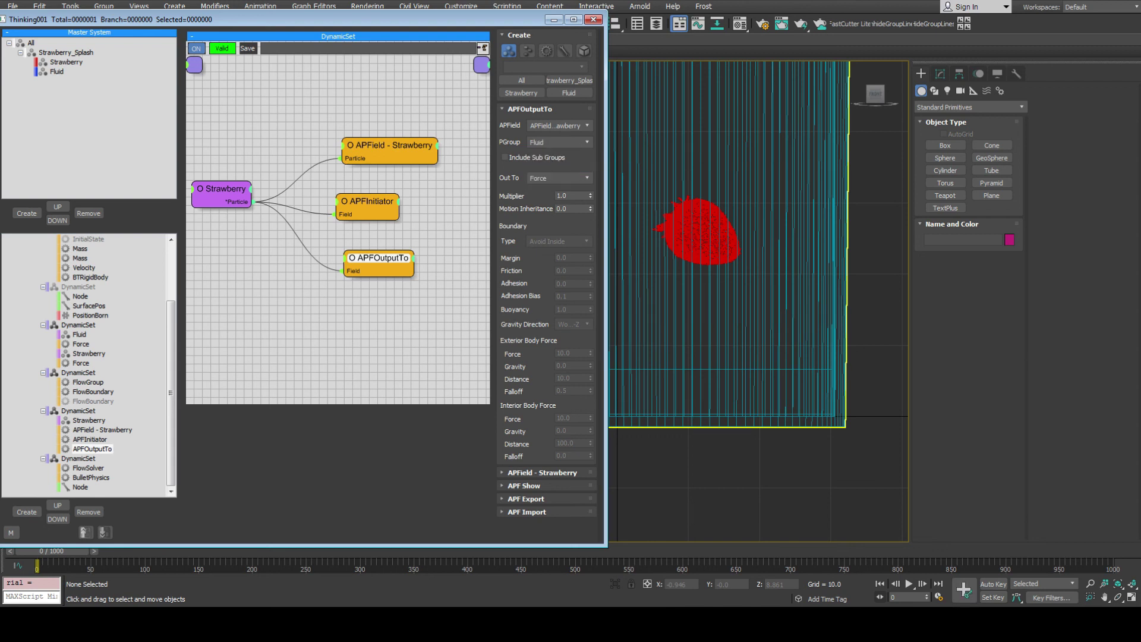
pyautogui.click(558, 178)
pyautogui.press('Down')
pyautogui.press('Down')
pyautogui.press('Down')
pyautogui.press('Down')
pyautogui.press('Down')
pyautogui.press('Down')
pyautogui.press('Down')
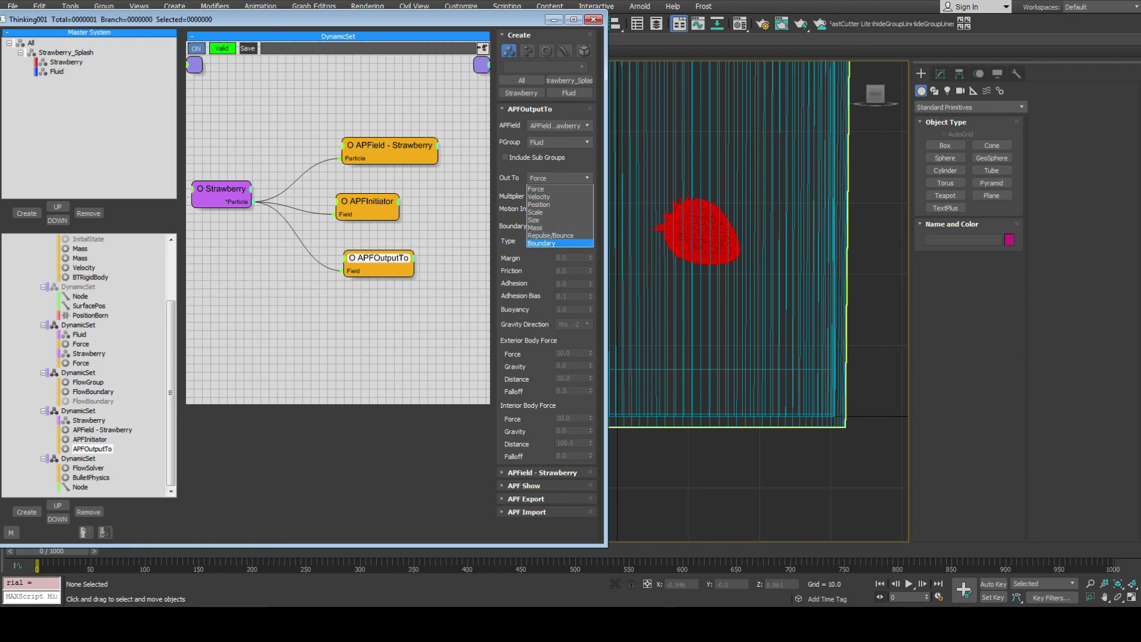
pyautogui.press('Return')
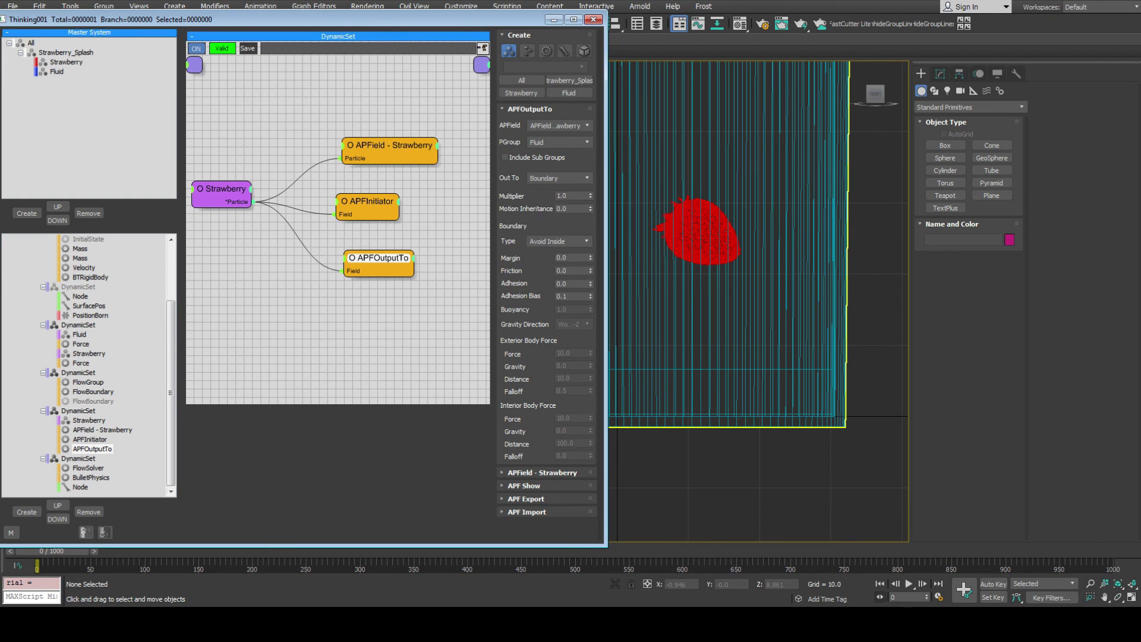
# Review the boundary types available for APFOutputTo, from Avoid Inside to Spring Force, keeping Avoid Inside.
pyautogui.click(558, 241)
pyautogui.press('Down')
pyautogui.press('Down')
pyautogui.press('Down')
pyautogui.press('Down')
pyautogui.press('Down')
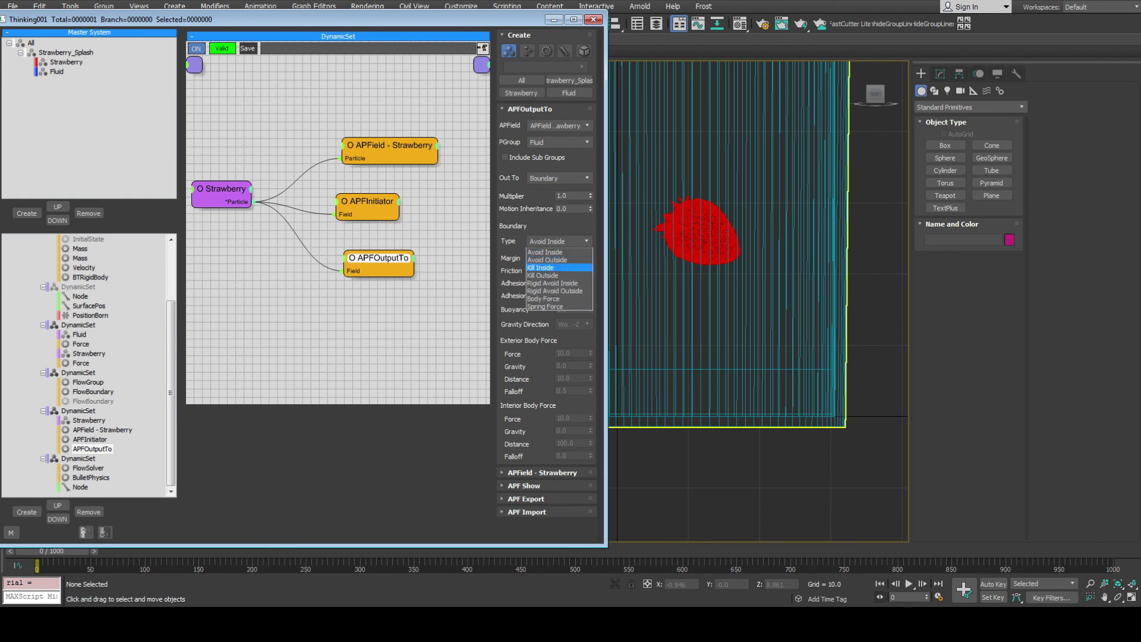
pyautogui.press('Down')
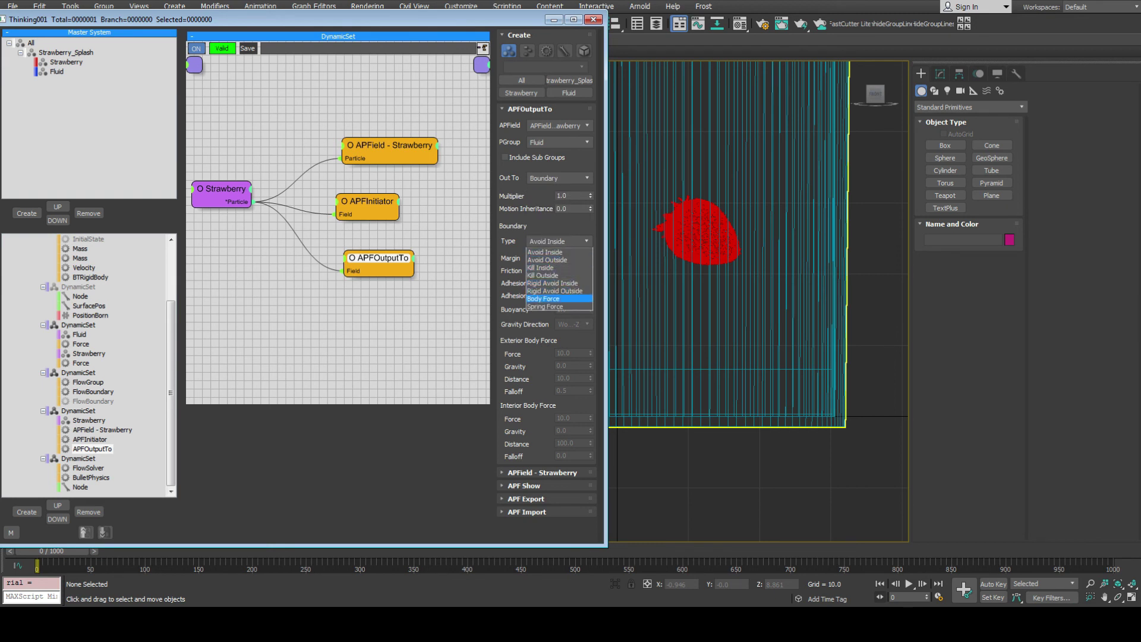
pyautogui.press('Down')
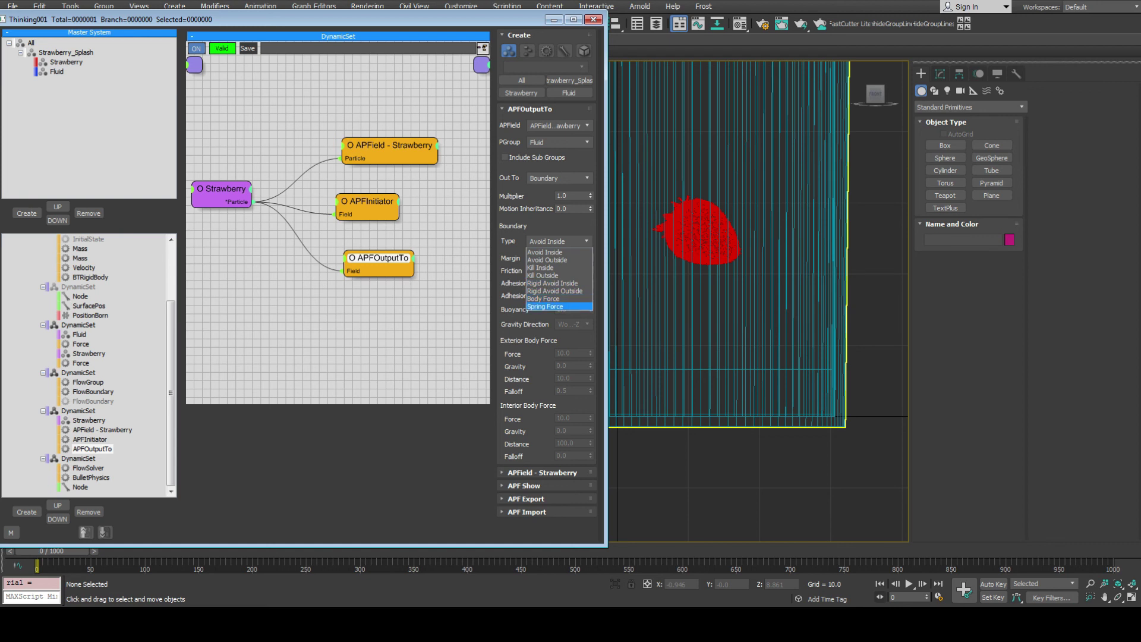
pyautogui.press('Up')
pyautogui.press('Up')
pyautogui.press('Up')
pyautogui.press('Up')
pyautogui.press('Up')
pyautogui.press('Up')
pyautogui.press('Up')
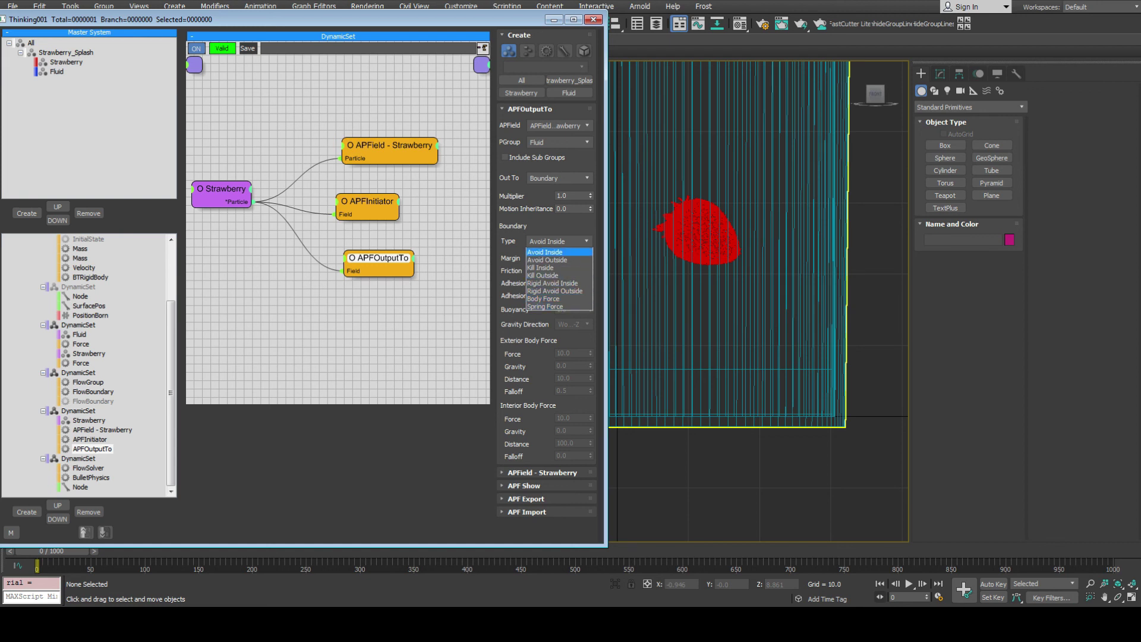
pyautogui.press('Return')
# Inspect the strawberry's mesh up close and try Avoid Outside as the APFOutputTo's boundary type.
pyautogui.scroll(7, 686, 217)
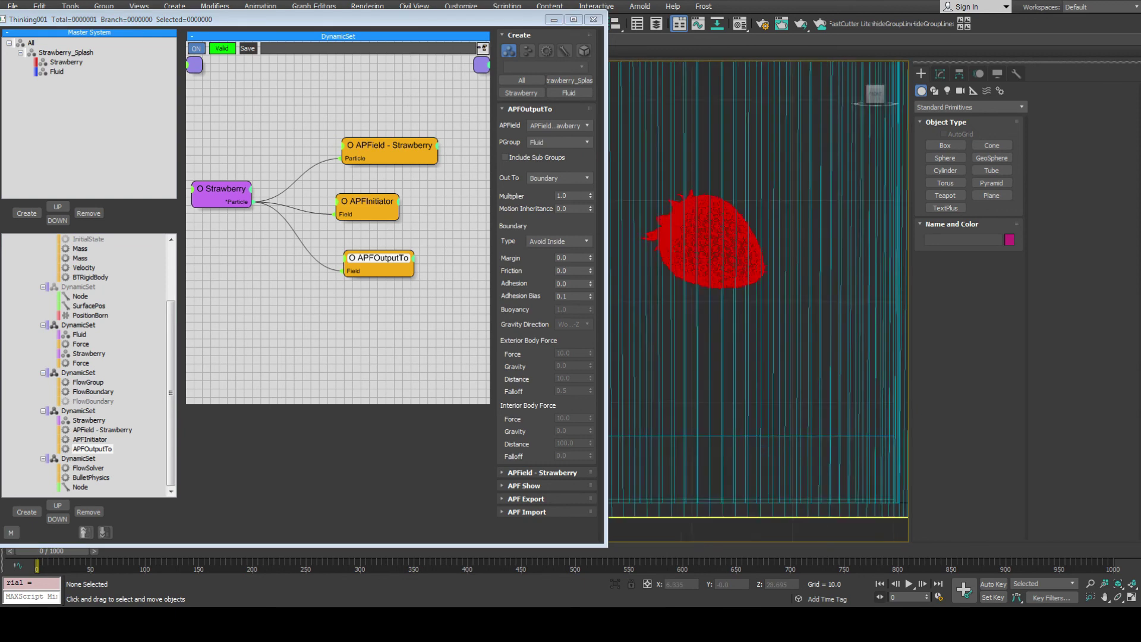
pyautogui.scroll(3, 699, 252)
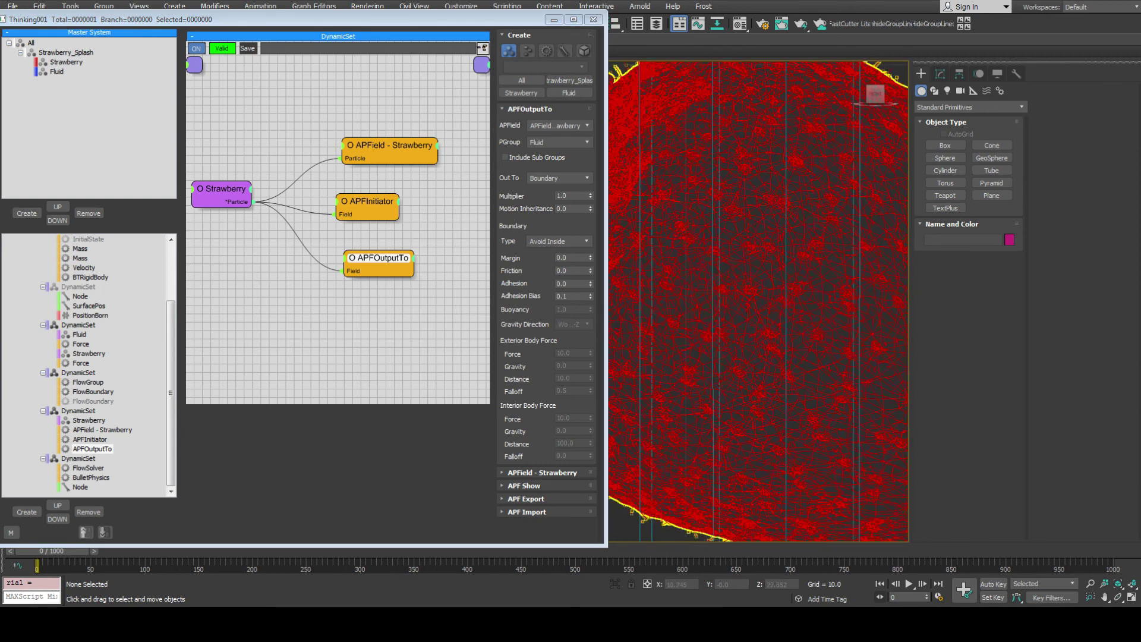
pyautogui.press('z')
pyautogui.scroll(3, 752, 268)
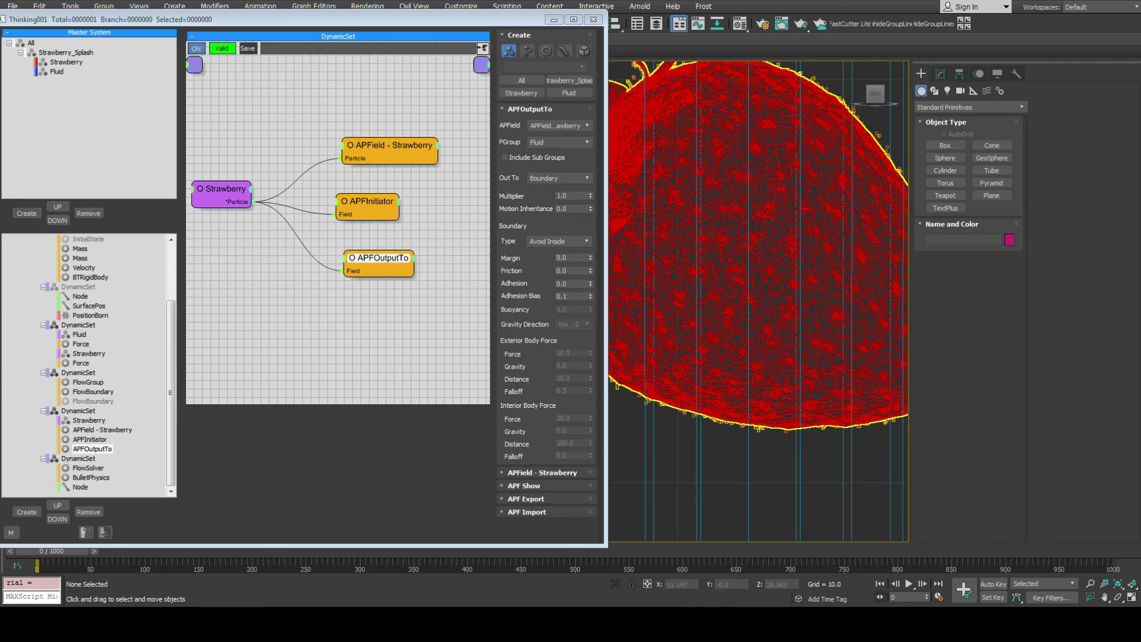
pyautogui.scroll(-4, 758, 301)
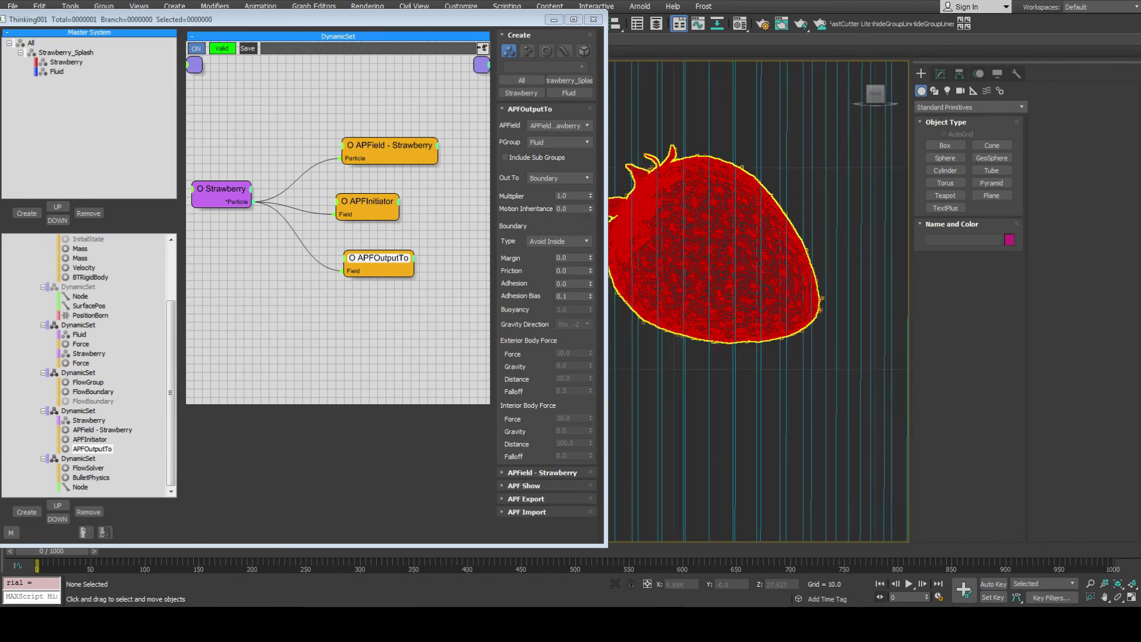
pyautogui.click(559, 241)
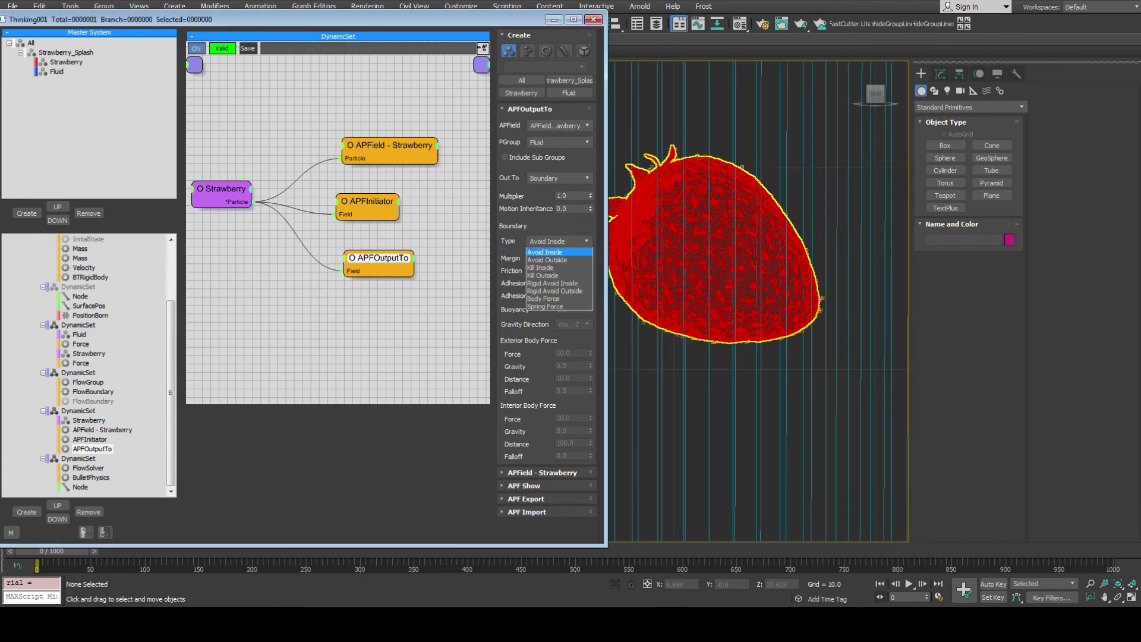
pyautogui.click(546, 259)
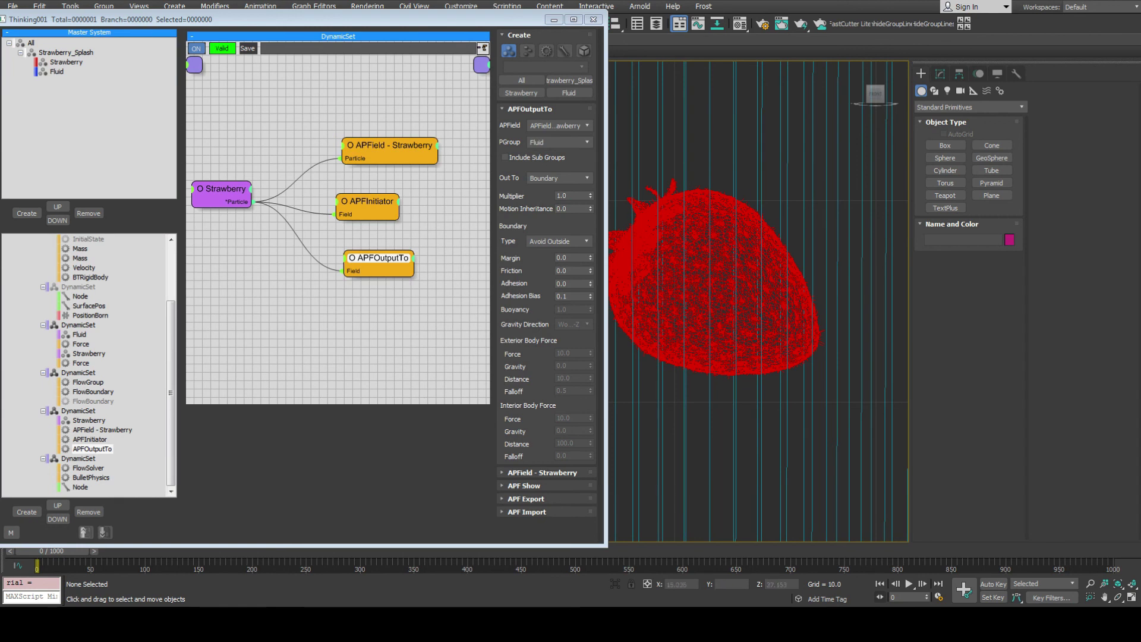
# Return the APFOutputTo's boundary type to Avoid Inside, and finally set it to Rigid Avoid Inside.
pyautogui.click(559, 240)
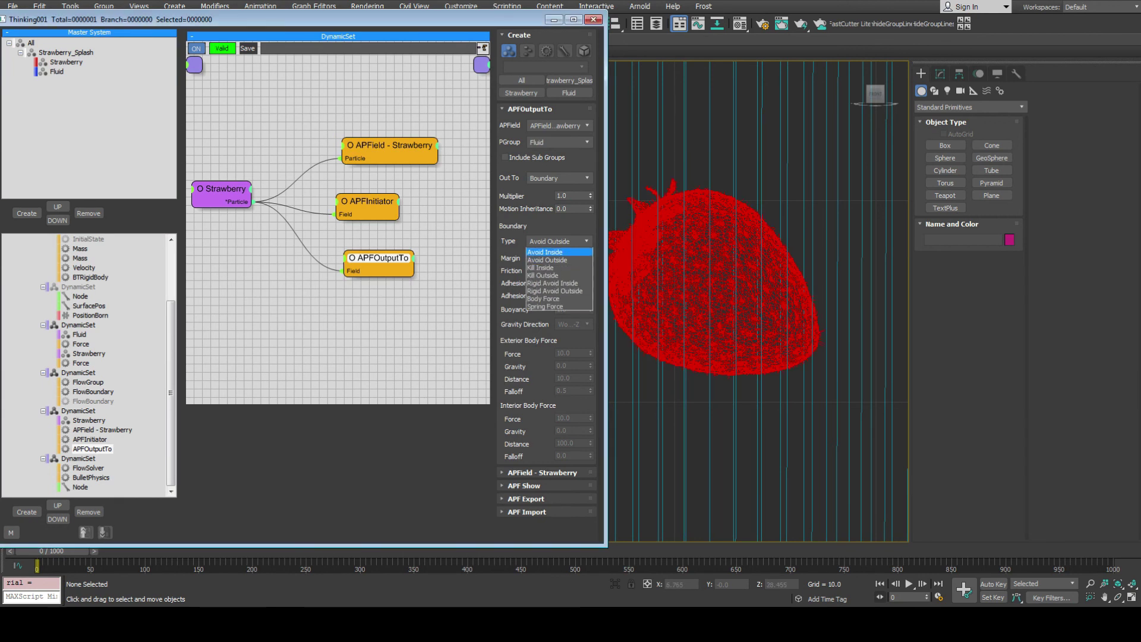
pyautogui.click(559, 252)
pyautogui.click(559, 240)
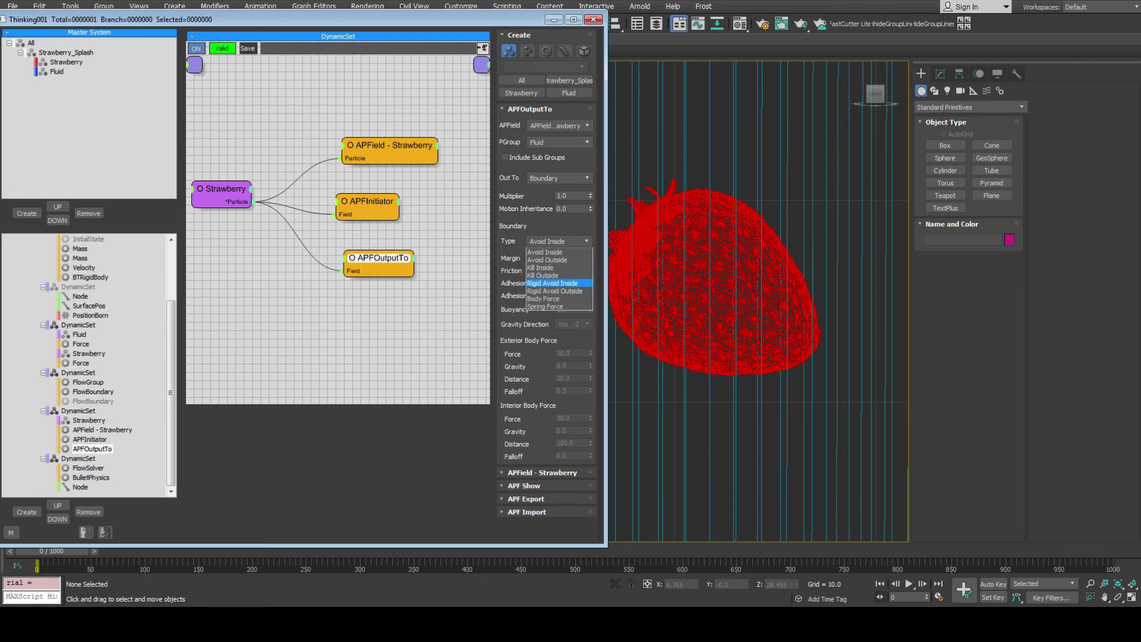
pyautogui.click(552, 282)
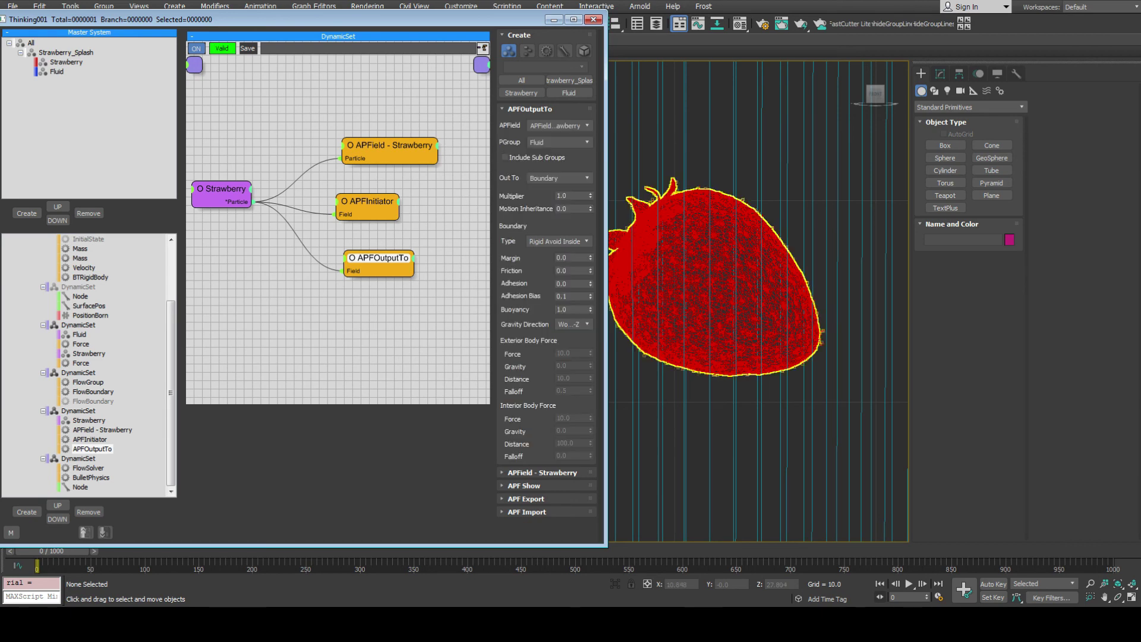
# Set the APFOutputTo's boundary type to Avoid Inside.
pyautogui.scroll(-2, 610, 273)
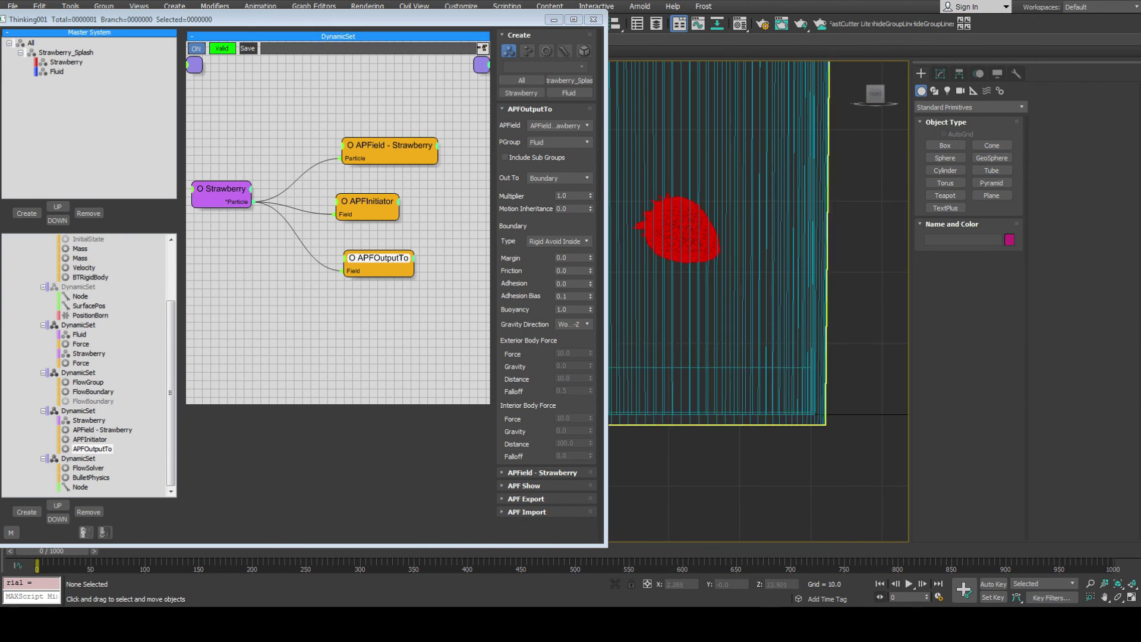
pyautogui.click(558, 241)
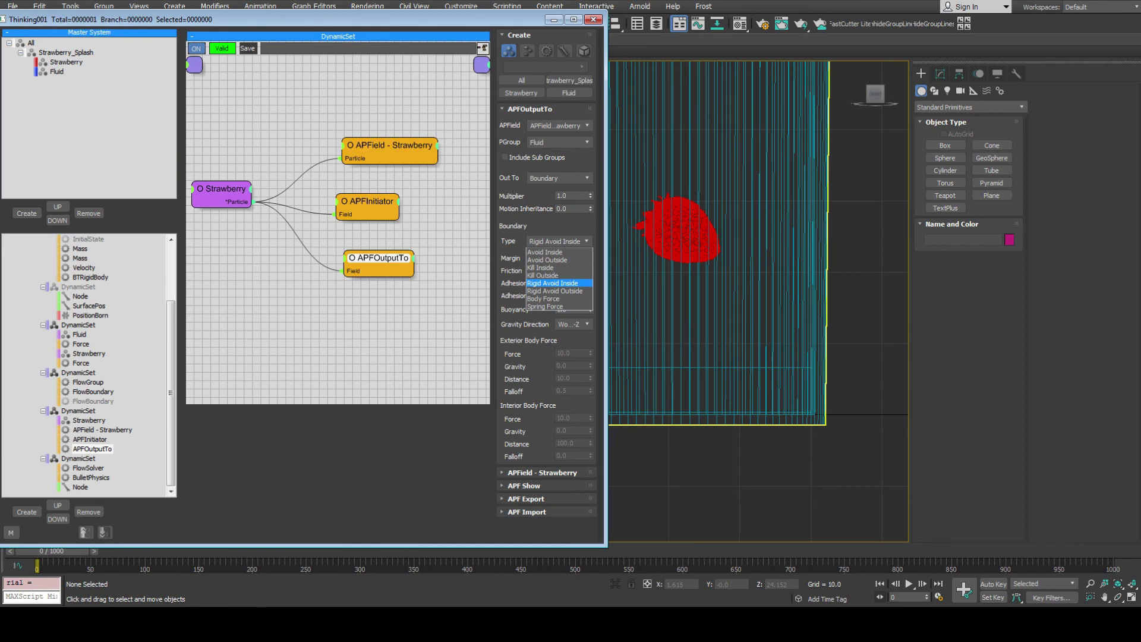
pyautogui.click(545, 252)
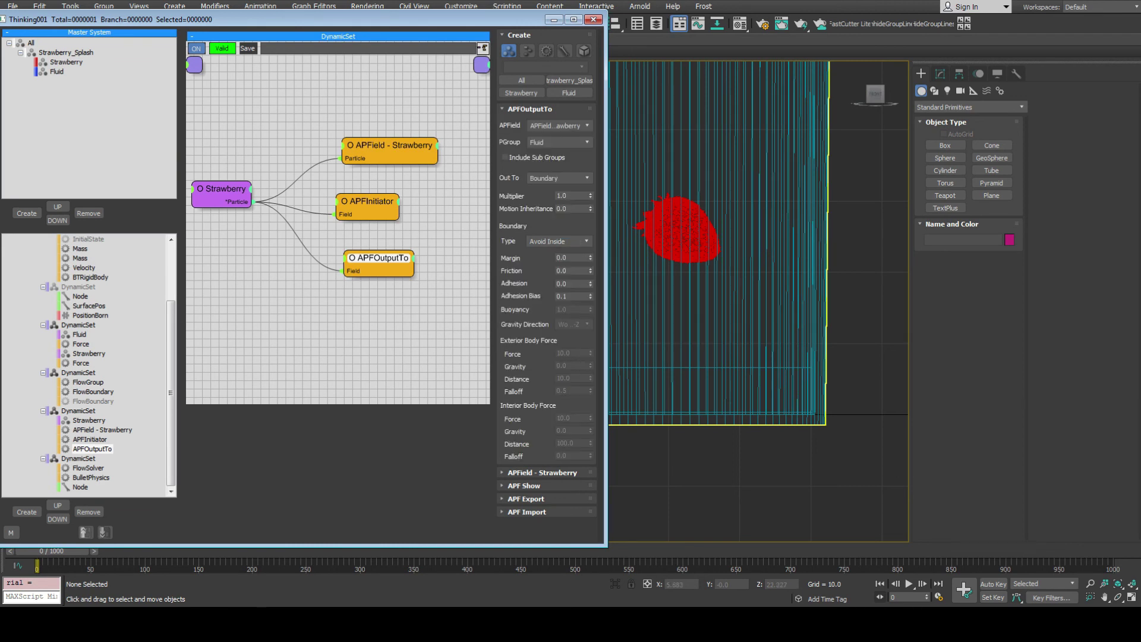
pyautogui.moveTo(662, 241); pyautogui.dragTo(665, 246, button='middle')
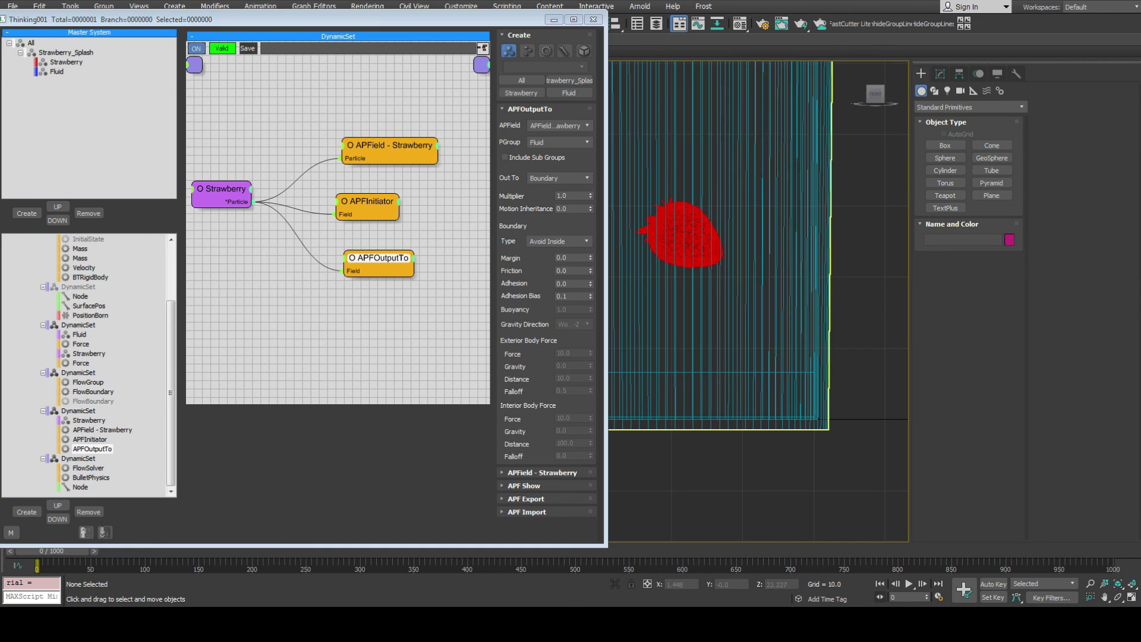
# Turn the InitialState operator back on, play the splash simulation and return to the first frame.
pyautogui.click(65, 239)
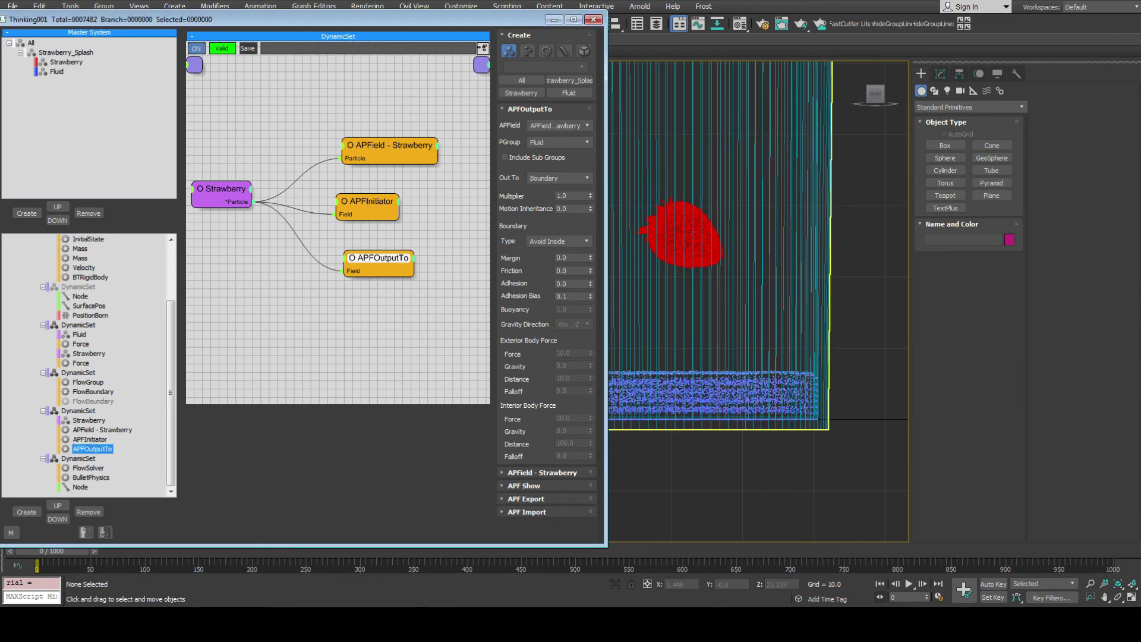
pyautogui.moveTo(769, 328); pyautogui.dragTo(752, 321, button='middle')
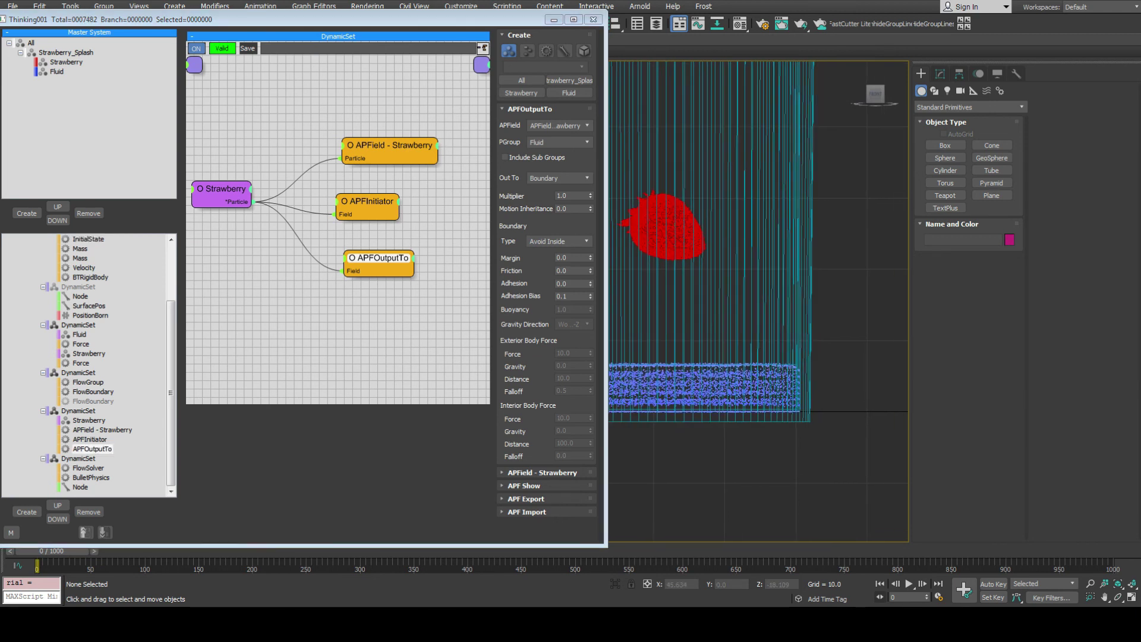
pyautogui.click(909, 583)
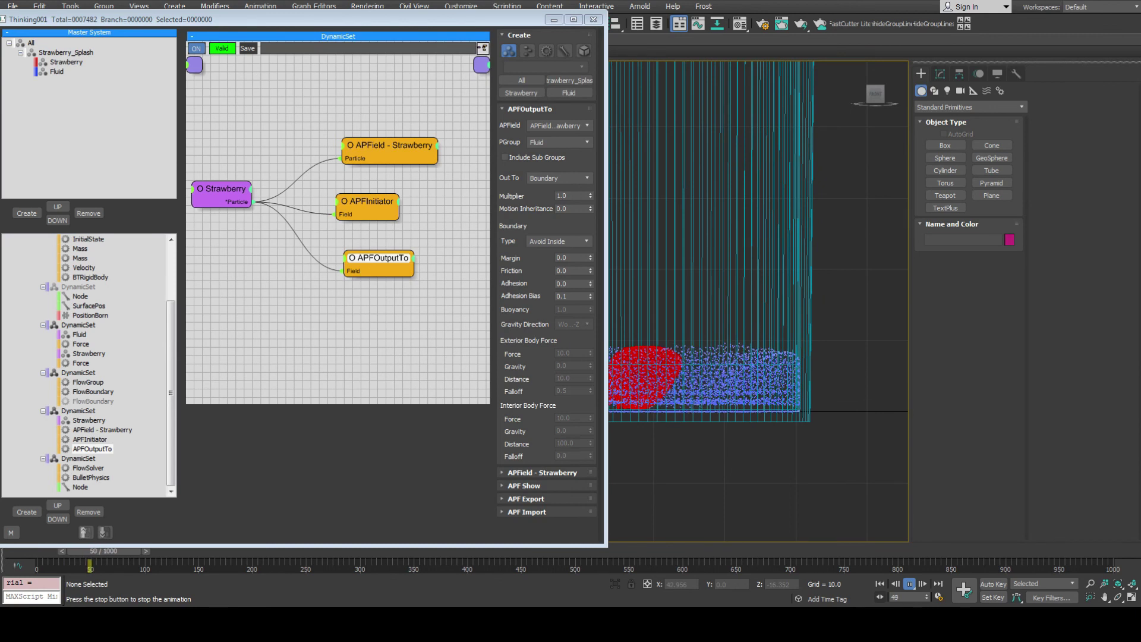
pyautogui.press('/')
pyautogui.press('Home')
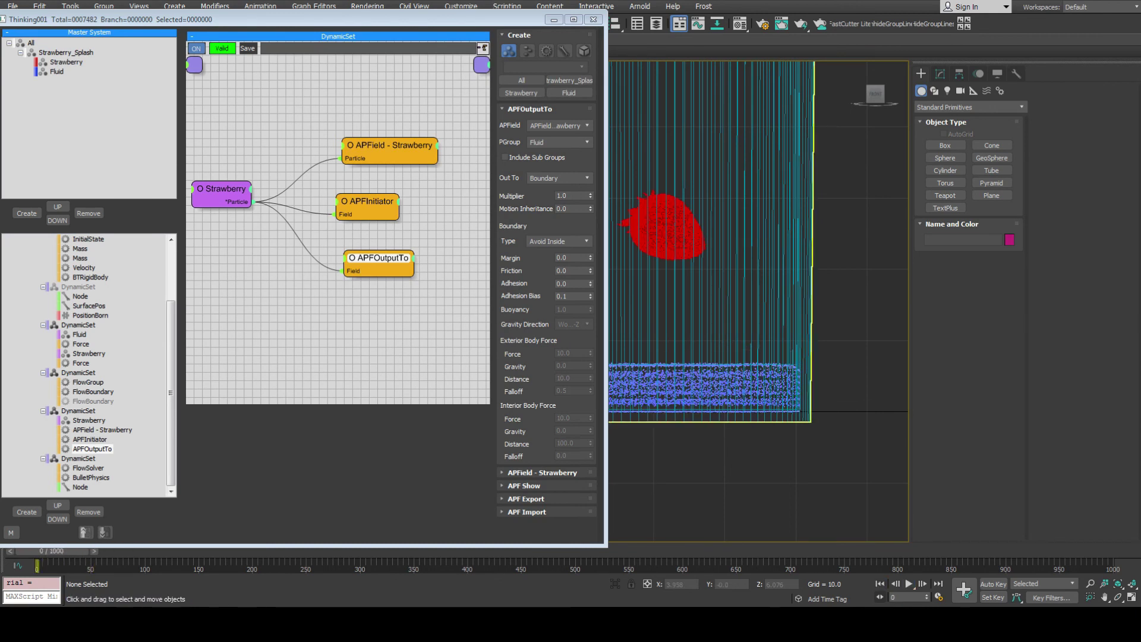
# Try an APFOutputTo boundary margin of 1.0, play the simulation and rewind it.
pyautogui.doubleClick(570, 257)
pyautogui.write('1')
pyautogui.press('Return')
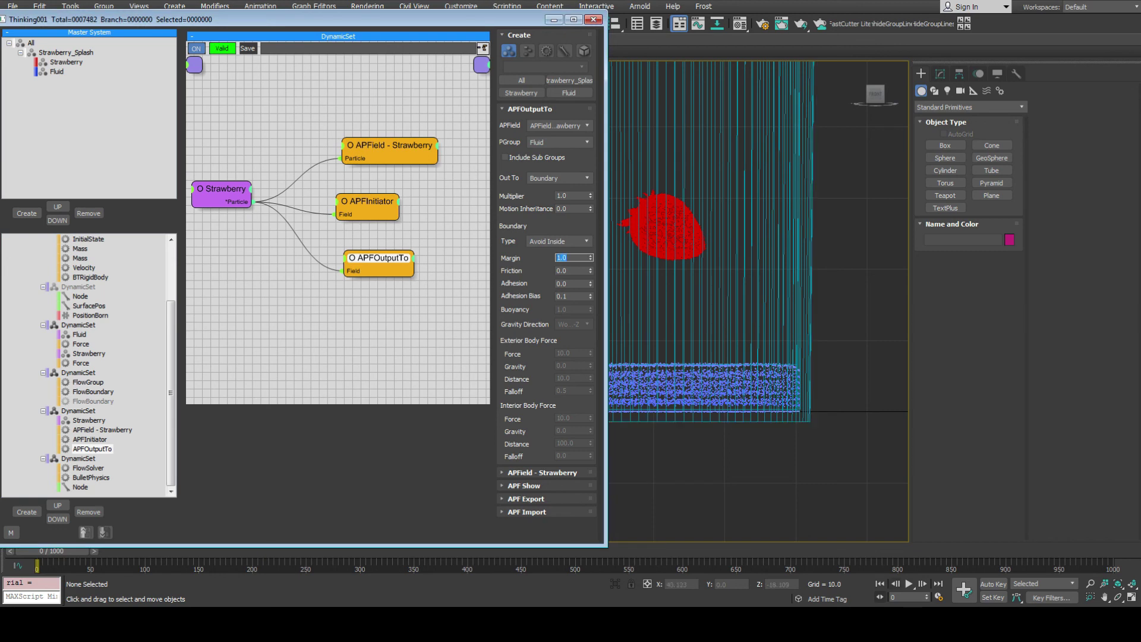
pyautogui.press('/')
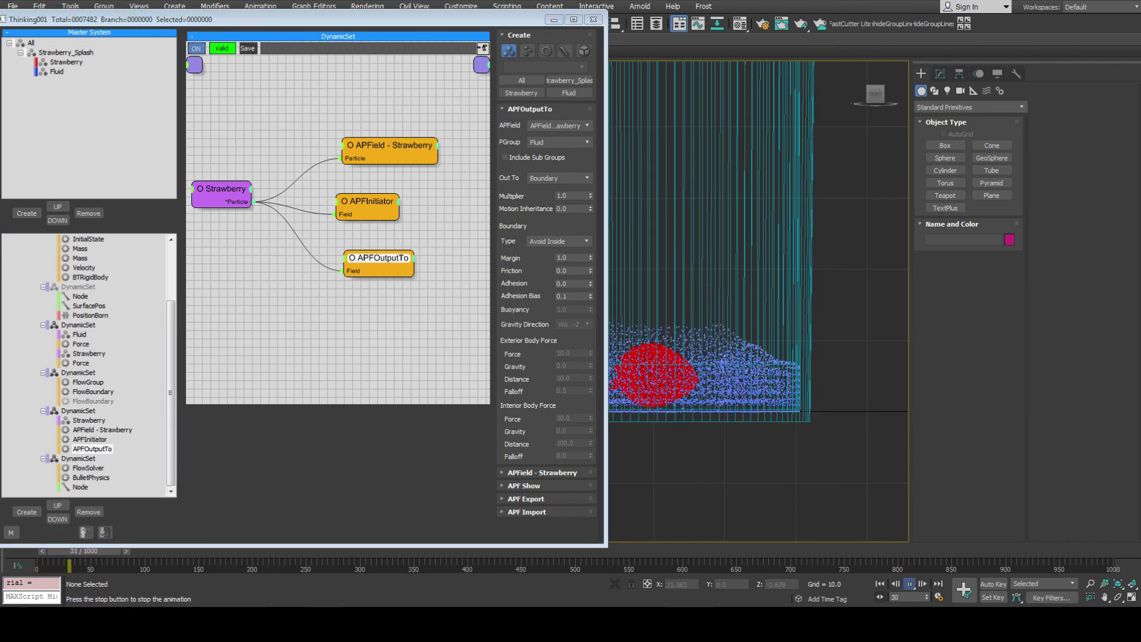
pyautogui.press('/')
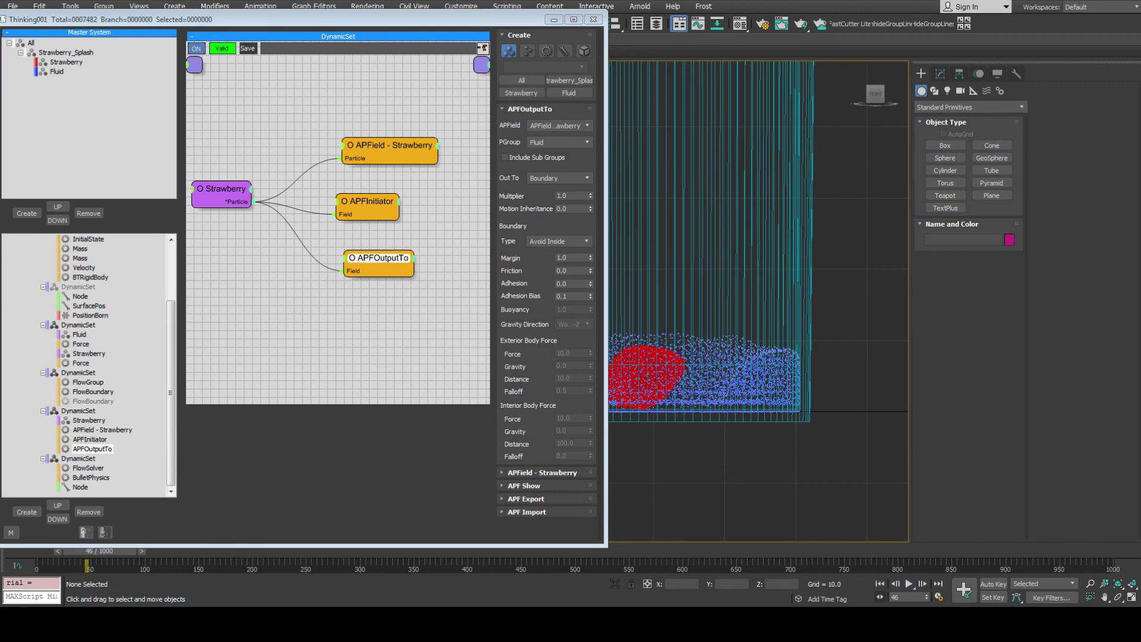
pyautogui.press('Home')
# Try a larger APFOutputTo boundary margin of 2.0, play the simulation and rewind it.
pyautogui.doubleClick(562, 257)
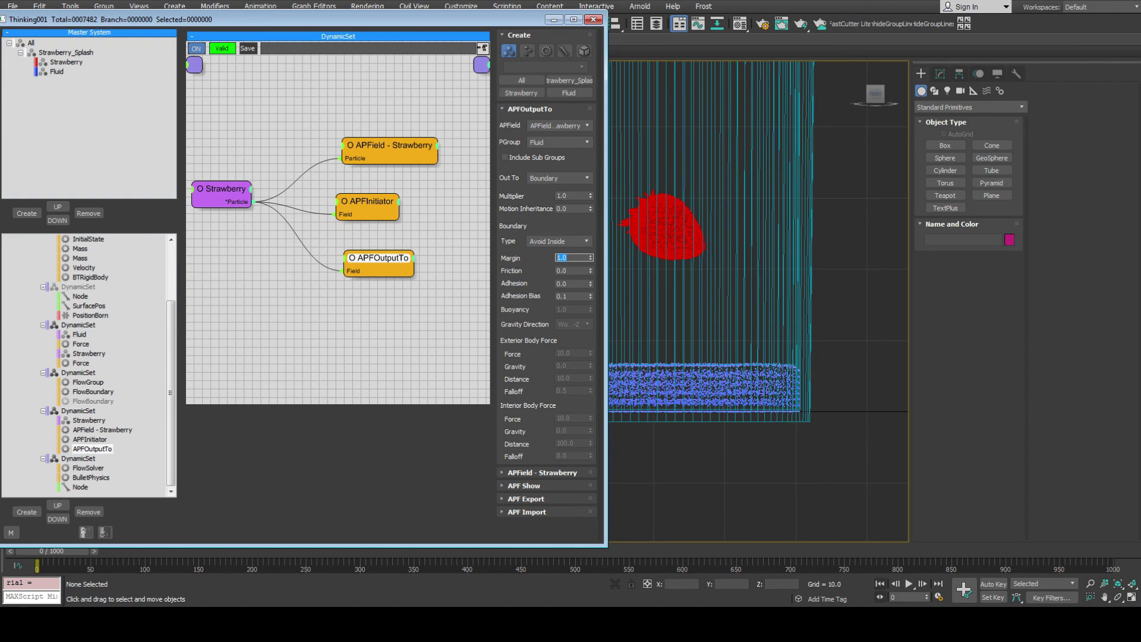
pyautogui.write('0.5')
pyautogui.press('Return')
pyautogui.write('2.0')
pyautogui.press('Return')
pyautogui.press('/')
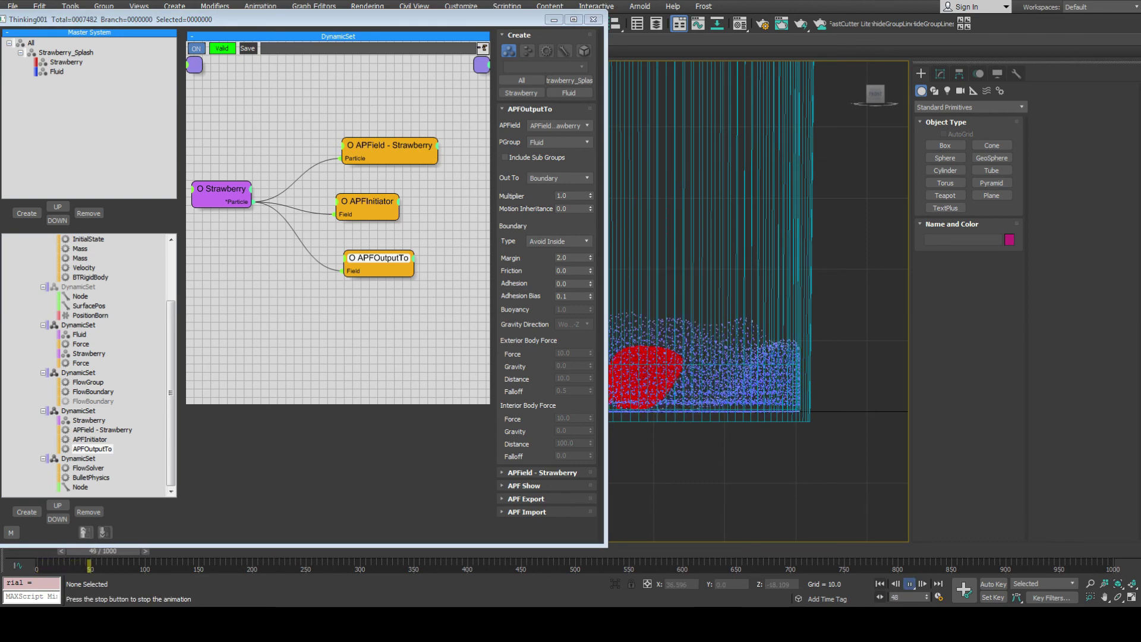
pyautogui.press('/')
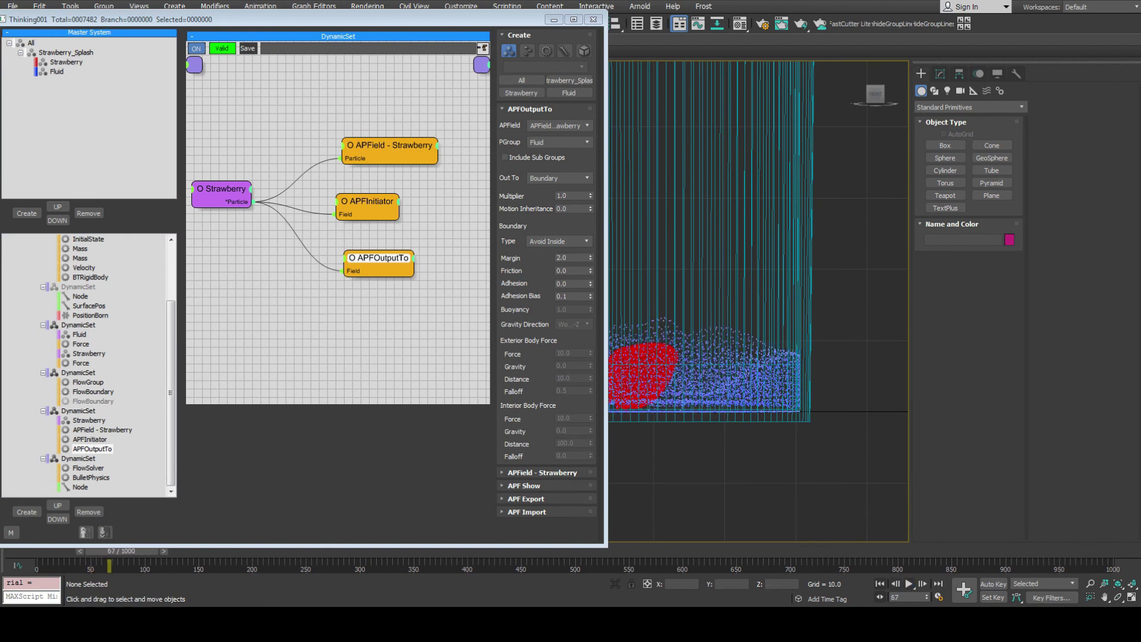
pyautogui.click(880, 583)
# Set the APFOutputTo's margin and friction both to 0.5, play the simulation and rewind it.
pyautogui.doubleClick(565, 257)
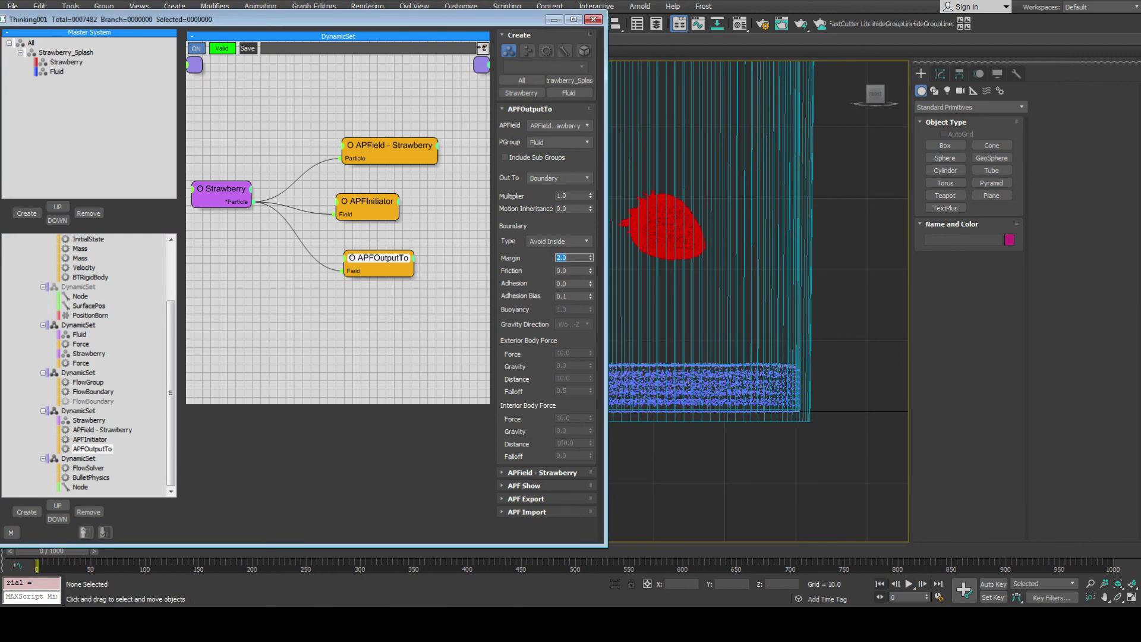
pyautogui.write('.5')
pyautogui.press('Tab')
pyautogui.write('.5')
pyautogui.press('Return')
pyautogui.press('/')
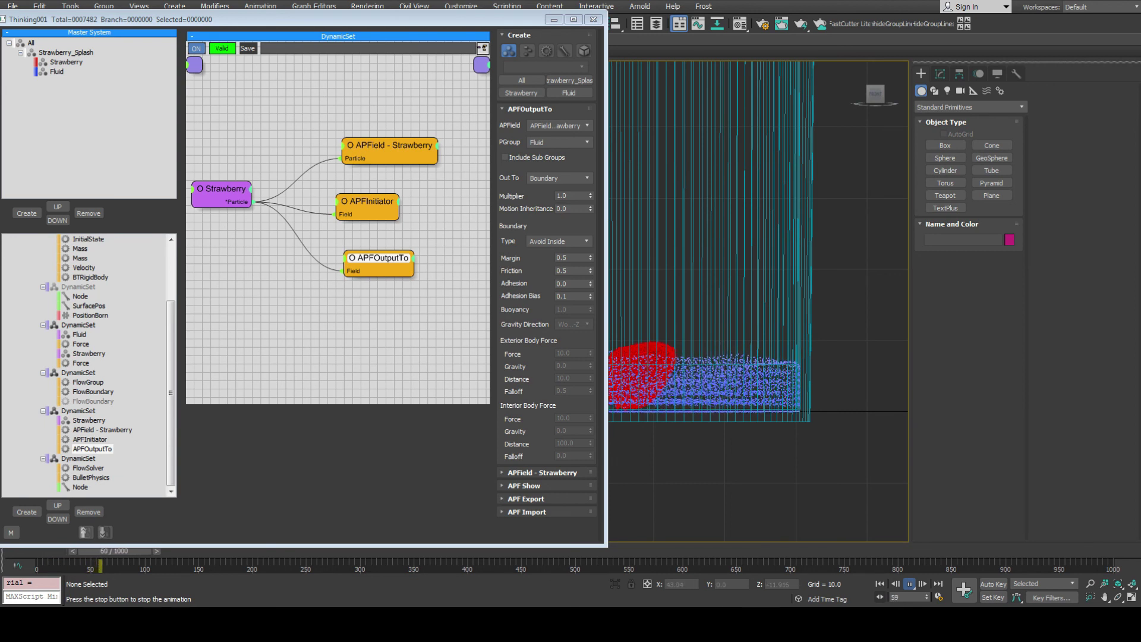
pyautogui.press('/')
pyautogui.press('Home')
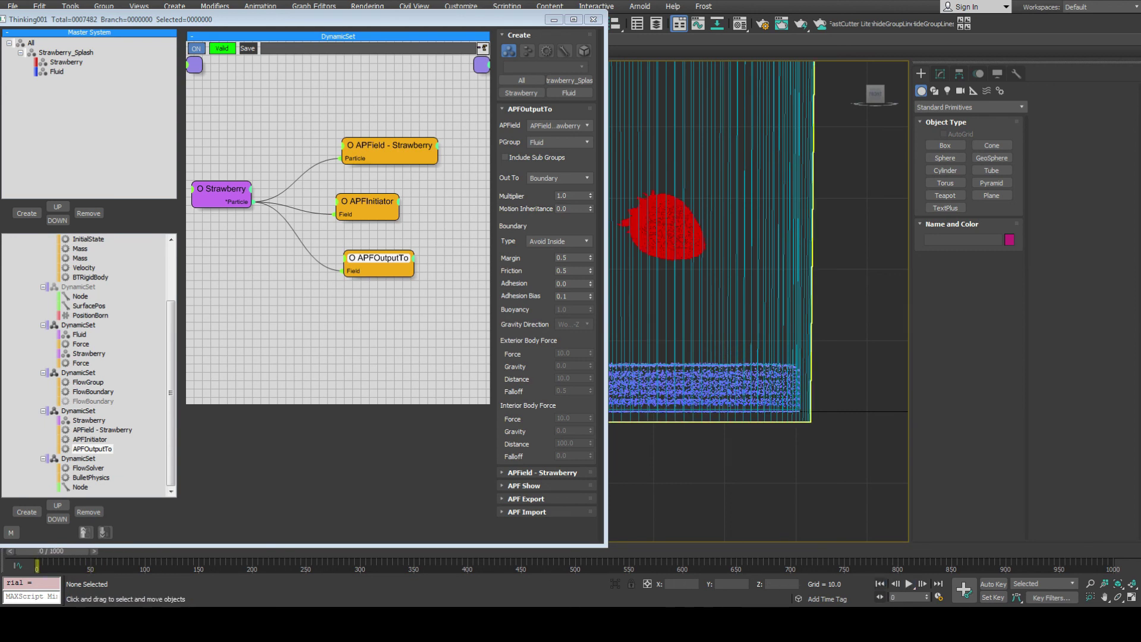
# Set the APFOutputTo's boundary friction to 0.
pyautogui.doubleClick(572, 270)
pyautogui.write('0')
pyautogui.press('Return')
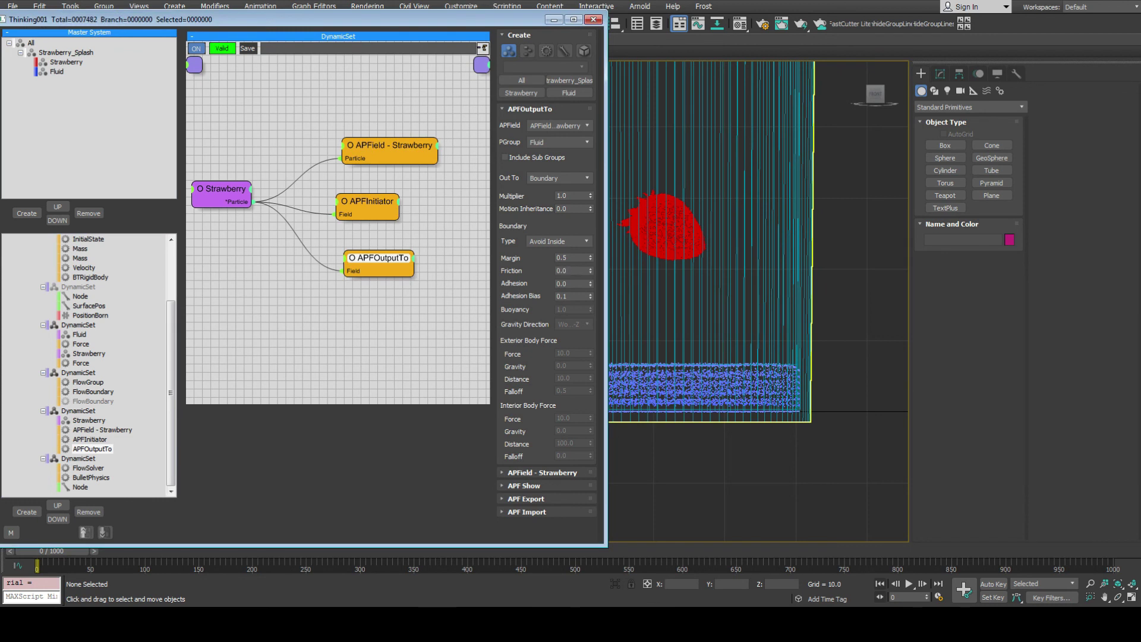
# Try an APFOutputTo adhesion of 25 by playing the simulation, and restore the adhesion to 0.
pyautogui.doubleClick(570, 283)
pyautogui.write('25')
pyautogui.press('Return')
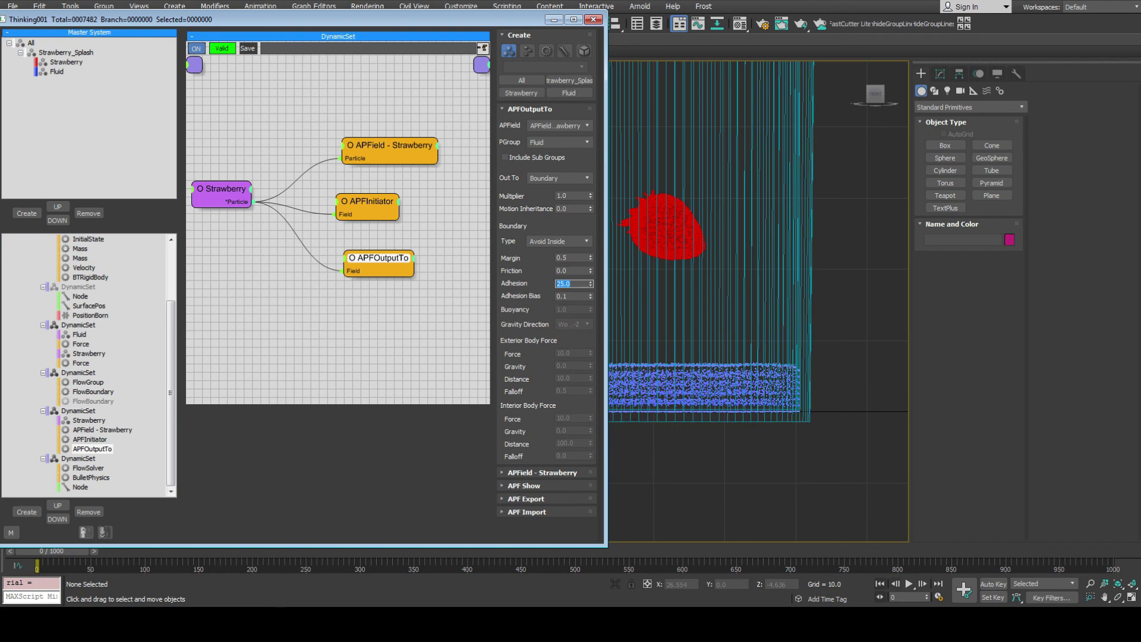
pyautogui.press('/')
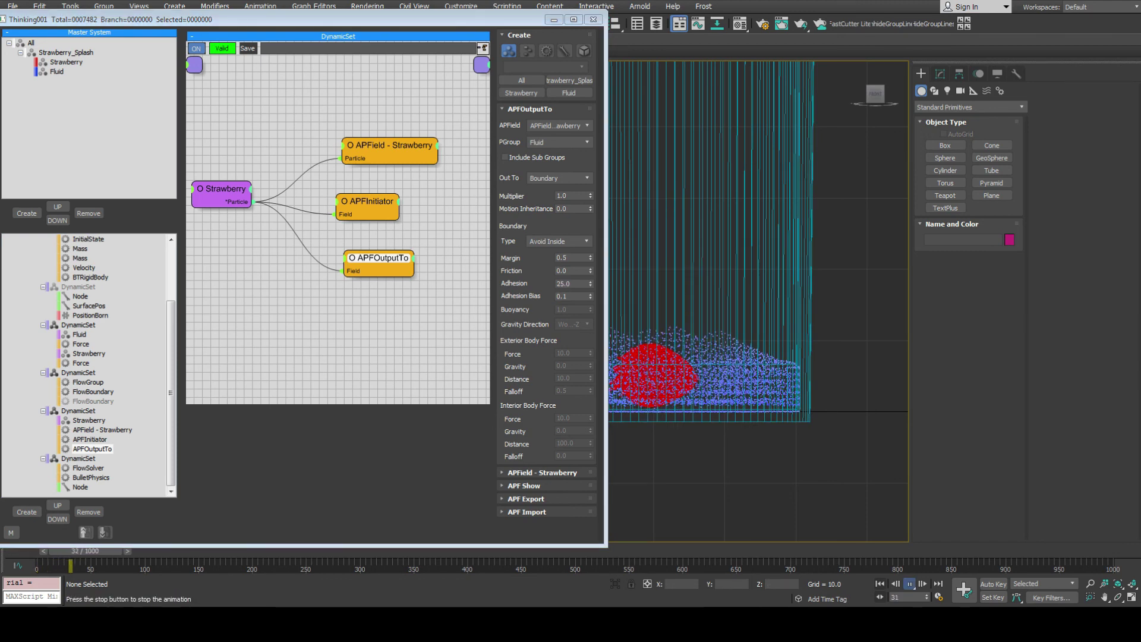
pyautogui.press('Home')
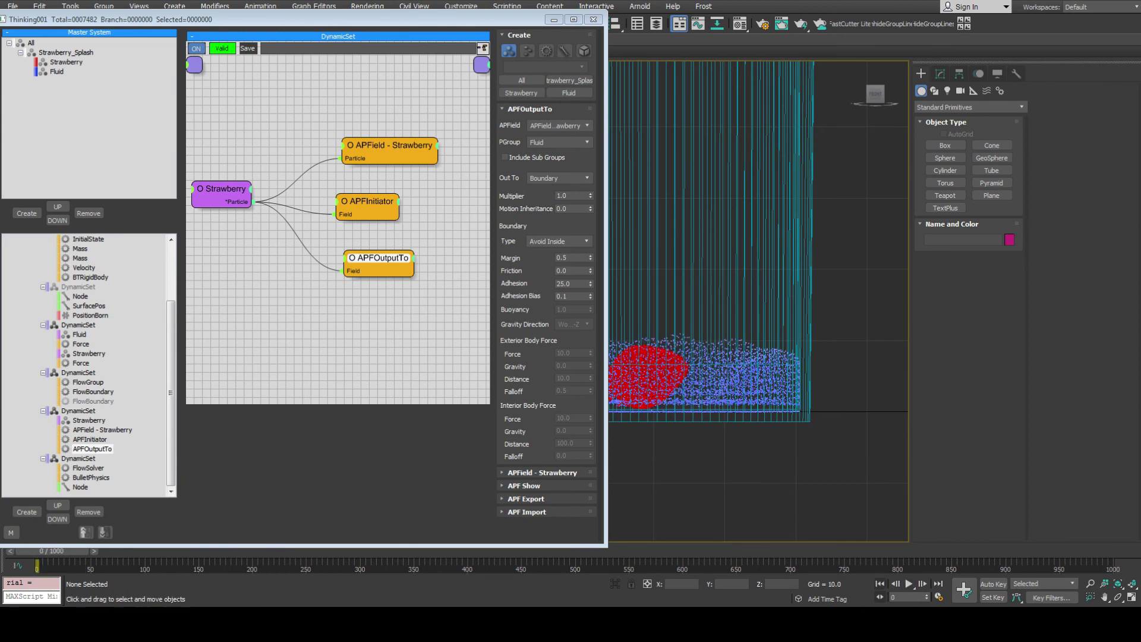
pyautogui.doubleClick(567, 284)
pyautogui.write('0')
pyautogui.press('Return')
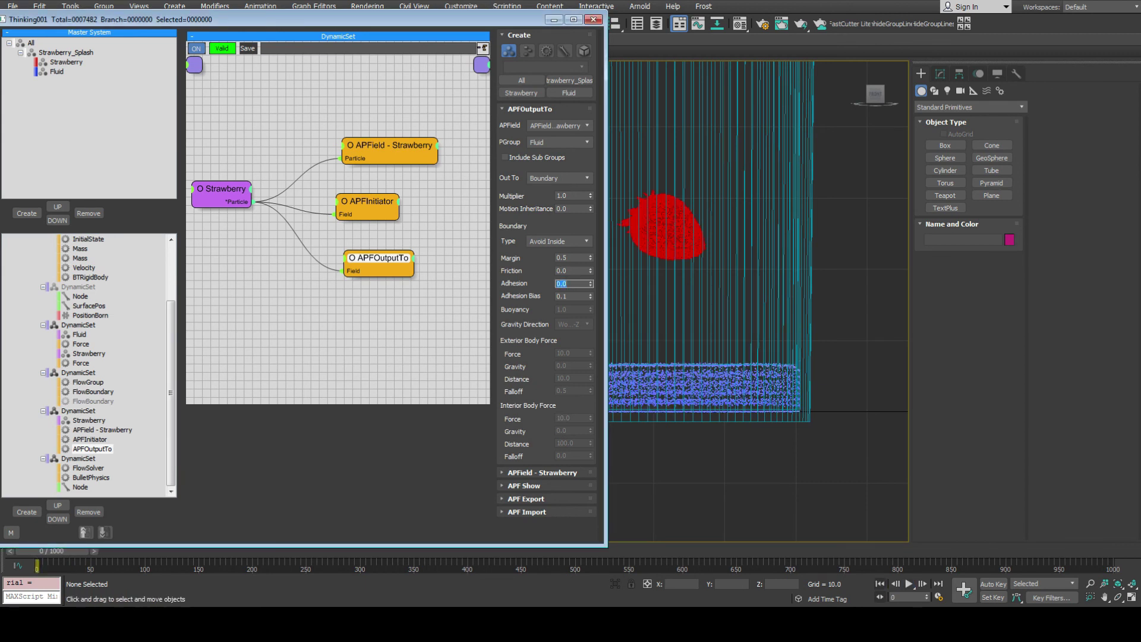
# Play the simulation to about frame 14 and view the splash in perspective.
pyautogui.click(567, 257)
pyautogui.doubleClick(571, 257)
pyautogui.press('/')
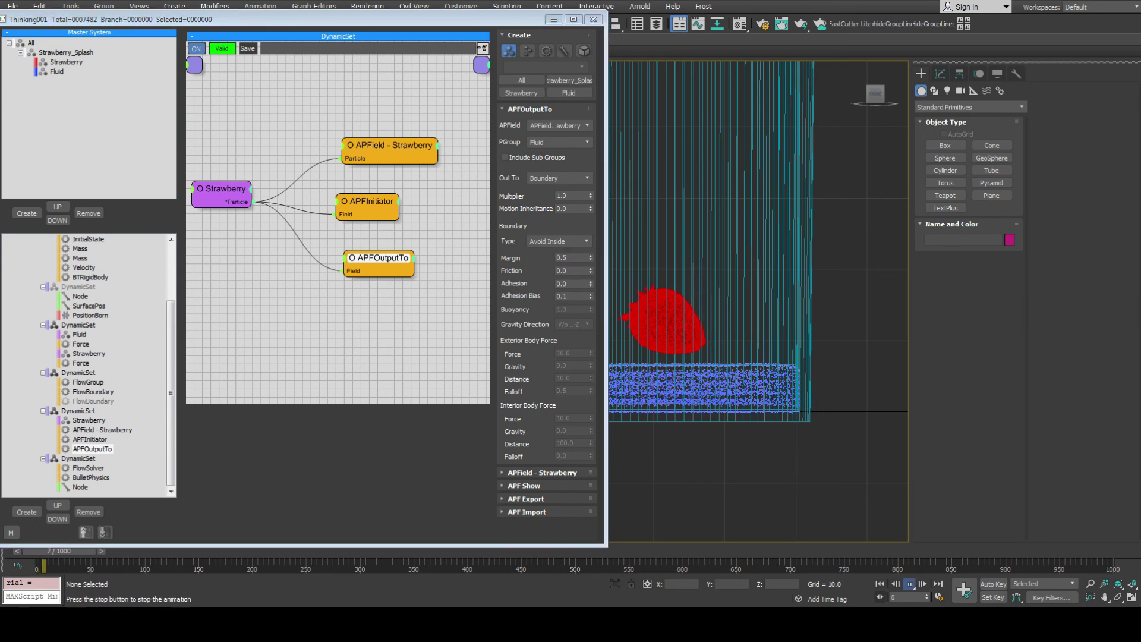
pyautogui.press('/')
pyautogui.moveTo(772, 356); pyautogui.dragTo(753, 351, button='middle')
pyautogui.press('p')
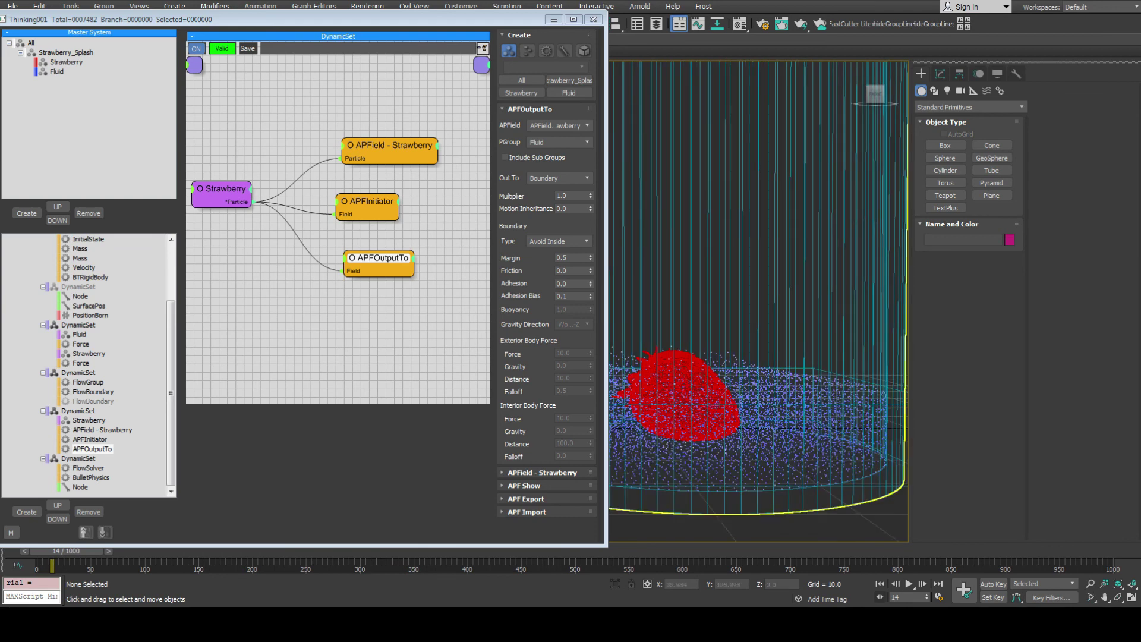
# Display the large Cylinder002 container as a box through its object properties.
pyautogui.scroll(-3, 820, 197)
pyautogui.click(820, 197)
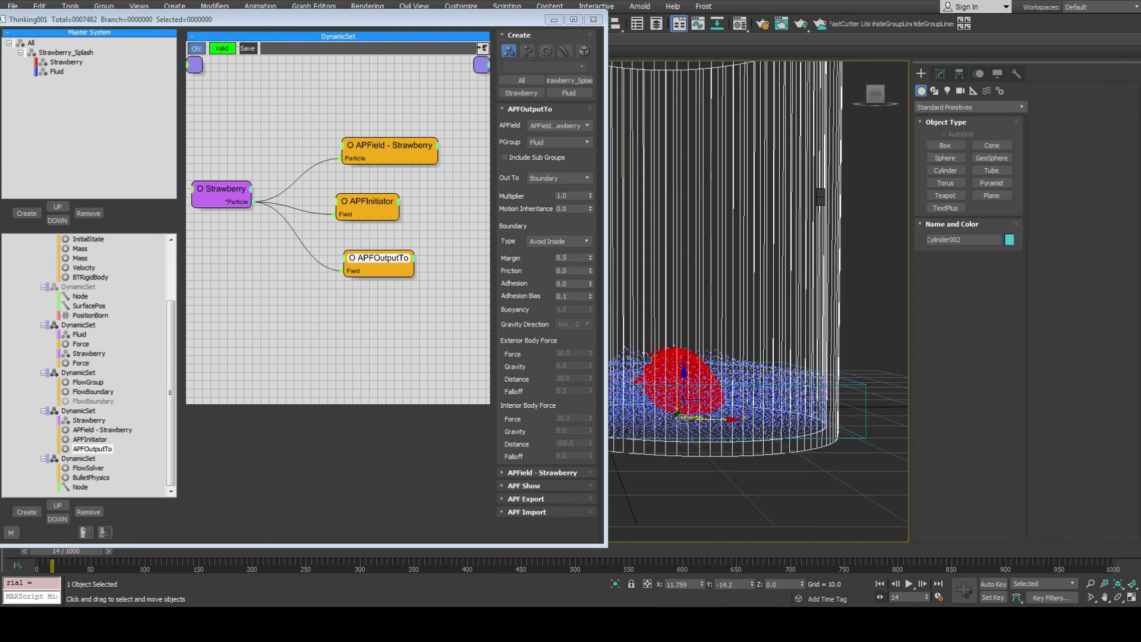
pyautogui.click(847, 278)
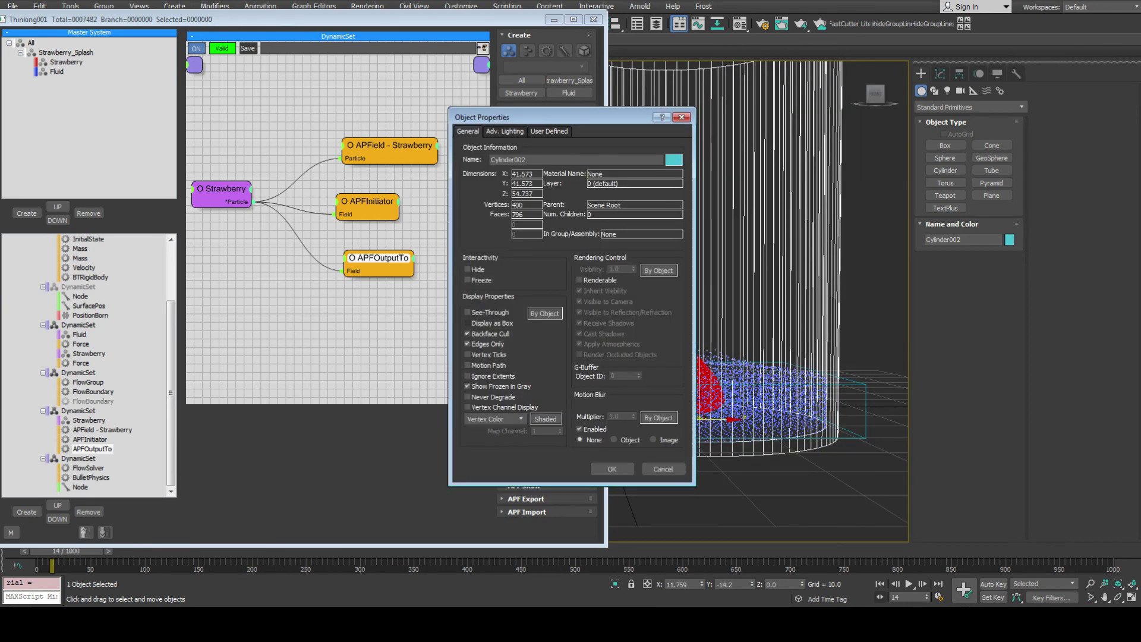
pyautogui.click(467, 322)
pyautogui.click(611, 468)
# Play the simulation on to about frame 23 while examining the fluid around the strawberry up close.
pyautogui.keyDown('alt'); pyautogui.moveTo(695, 380); pyautogui.dragTo(719, 380, button='middle'); pyautogui.keyUp('alt')
pyautogui.scroll(3, 689, 351)
pyautogui.press('/')
pyautogui.press('/')
pyautogui.keyDown('alt'); pyautogui.moveTo(767, 250); pyautogui.dragTo(778, 273, button='middle'); pyautogui.keyUp('alt')
pyautogui.press('/')
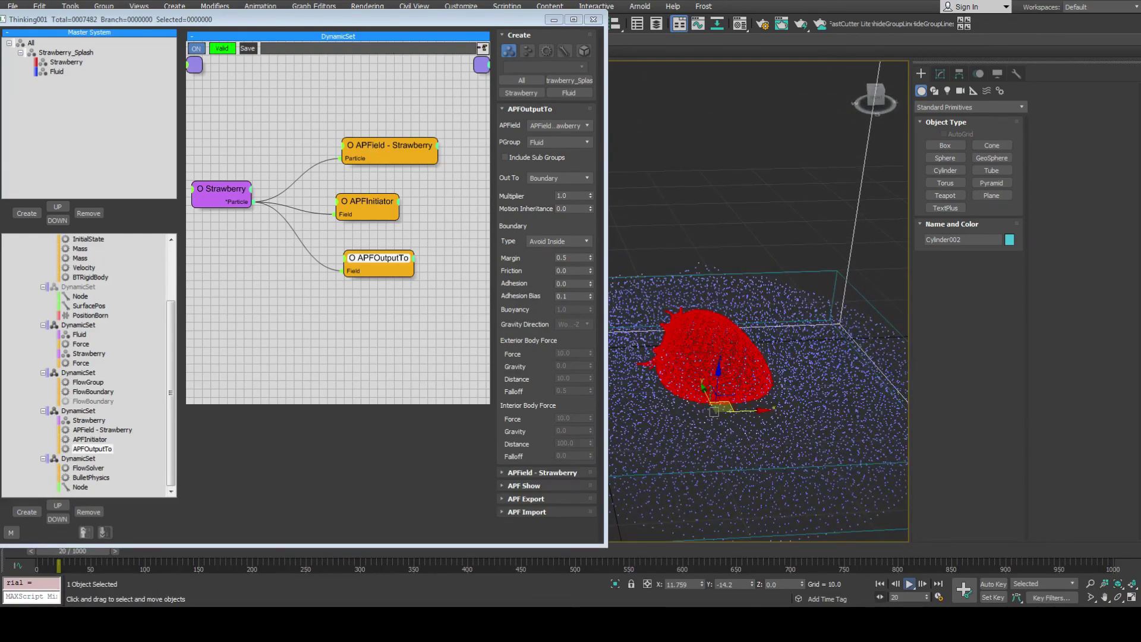
pyautogui.press('/')
# Create a Thinkbox Frost object above the fluid and add Thinking001 as its particle source.
pyautogui.click(969, 107)
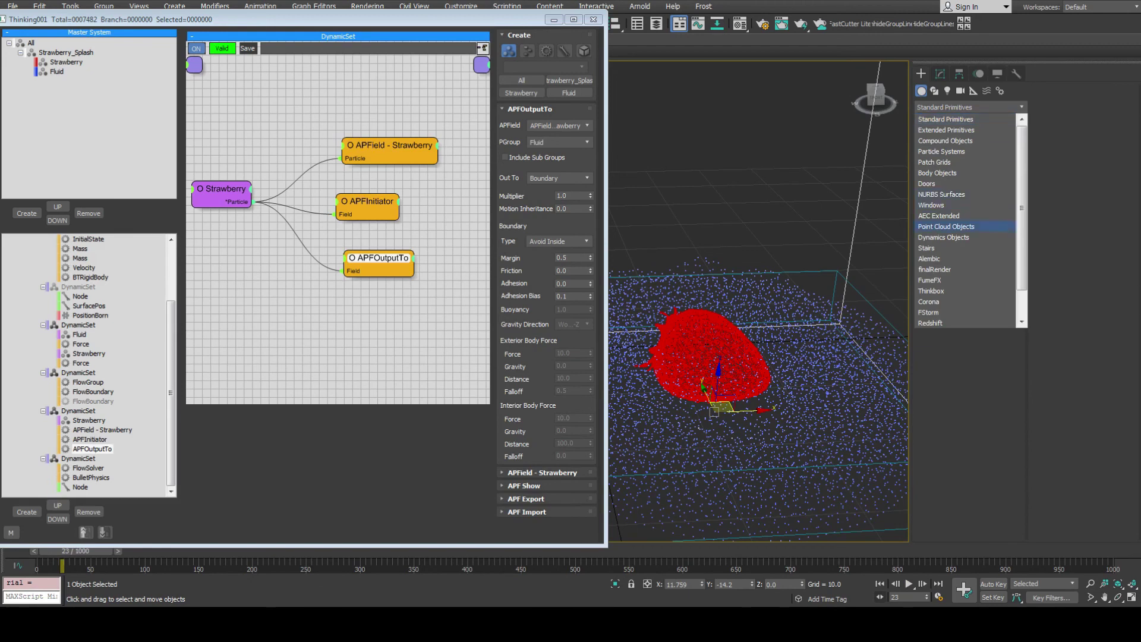
pyautogui.click(930, 290)
pyautogui.click(945, 145)
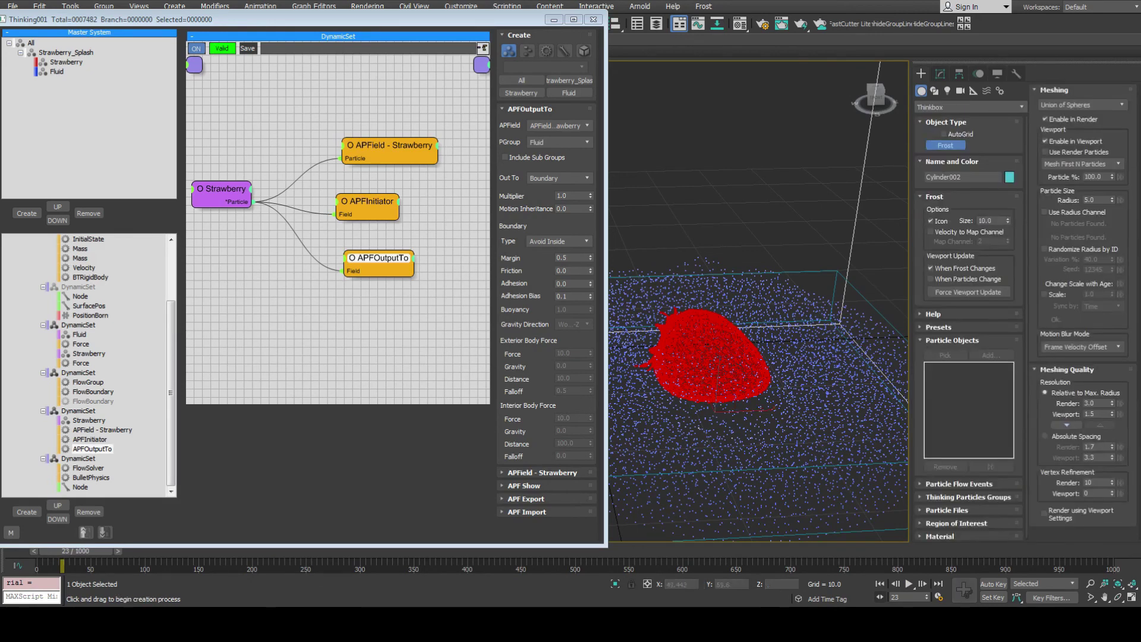
pyautogui.click(754, 211)
pyautogui.moveTo(764, 218); pyautogui.dragTo(772, 224)
pyautogui.rightClick(773, 224)
pyautogui.click(939, 73)
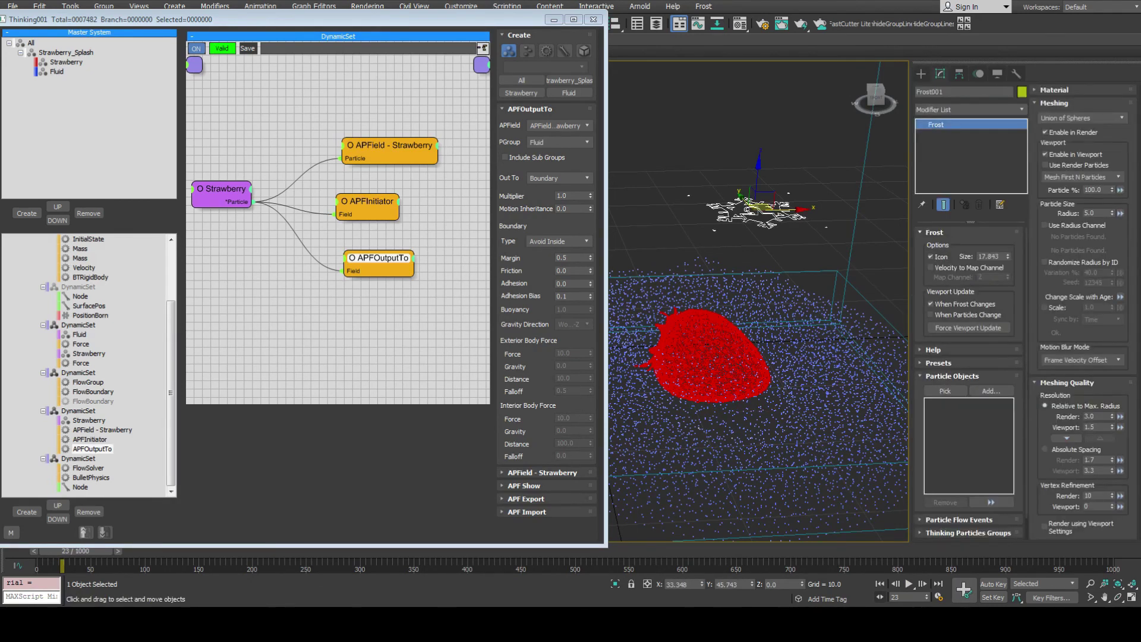
pyautogui.click(944, 390)
pyautogui.click(704, 356)
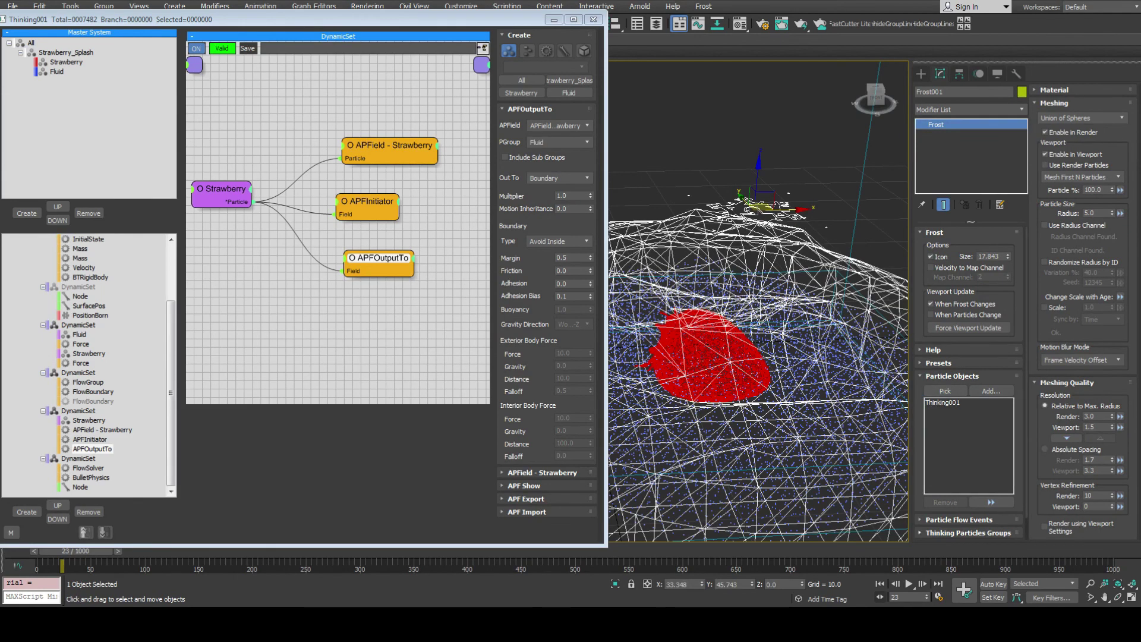
# Limit the Frost object to the Thinking001 Fluid group and set its meshing method to Zhu/Bridson.
pyautogui.click(967, 532)
pyautogui.click(1040, 115)
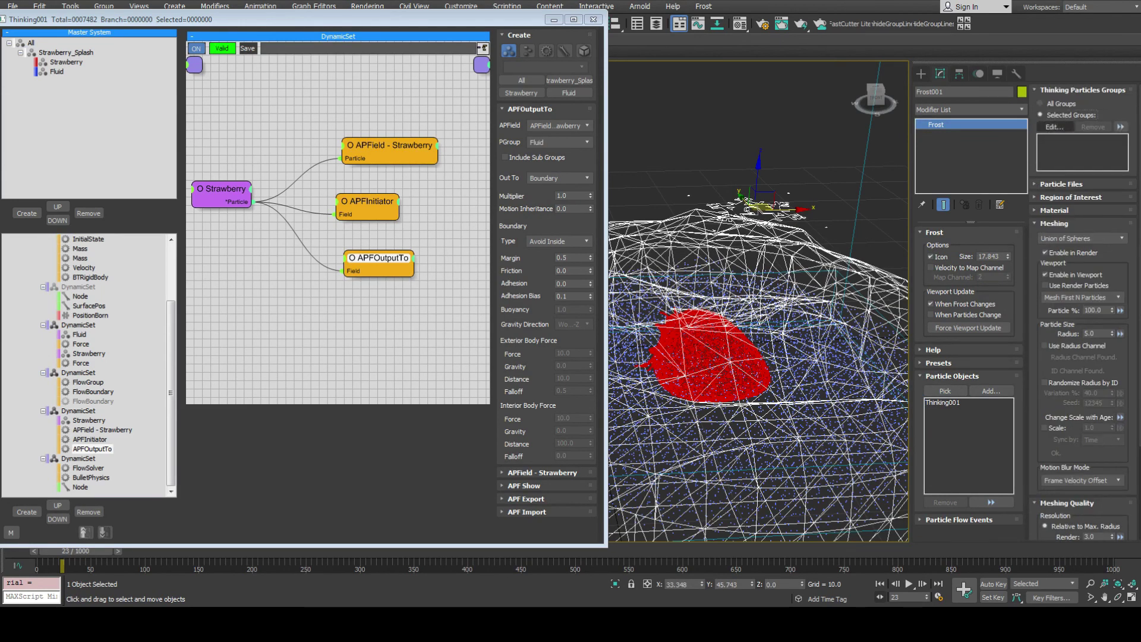
pyautogui.click(1053, 126)
pyautogui.doubleClick(463, 227)
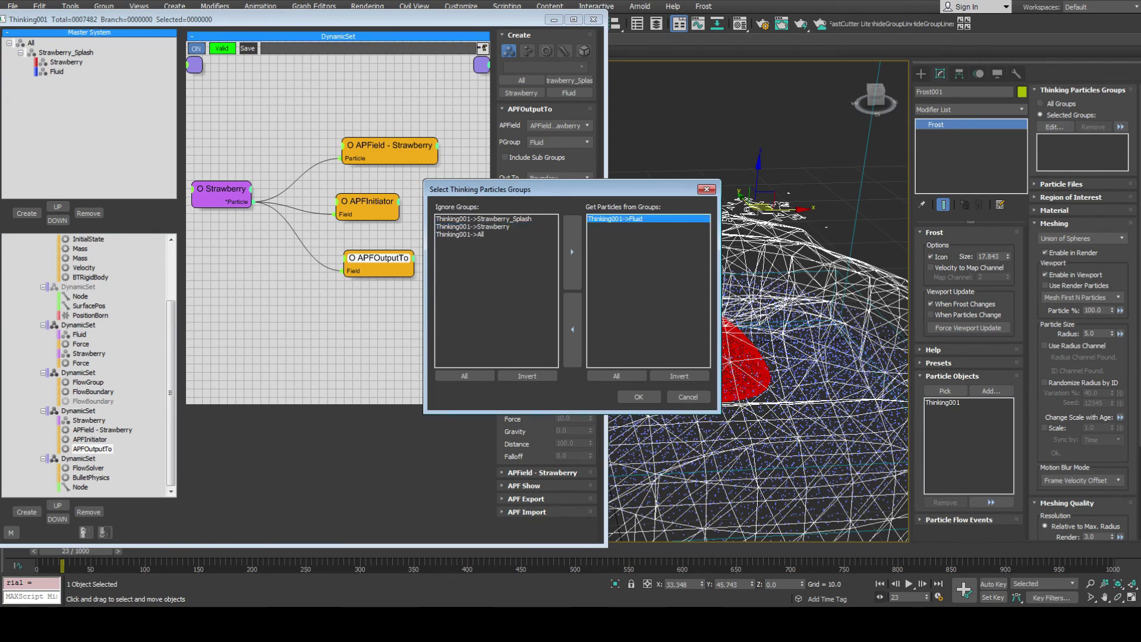
pyautogui.press('Return')
pyautogui.click(1081, 237)
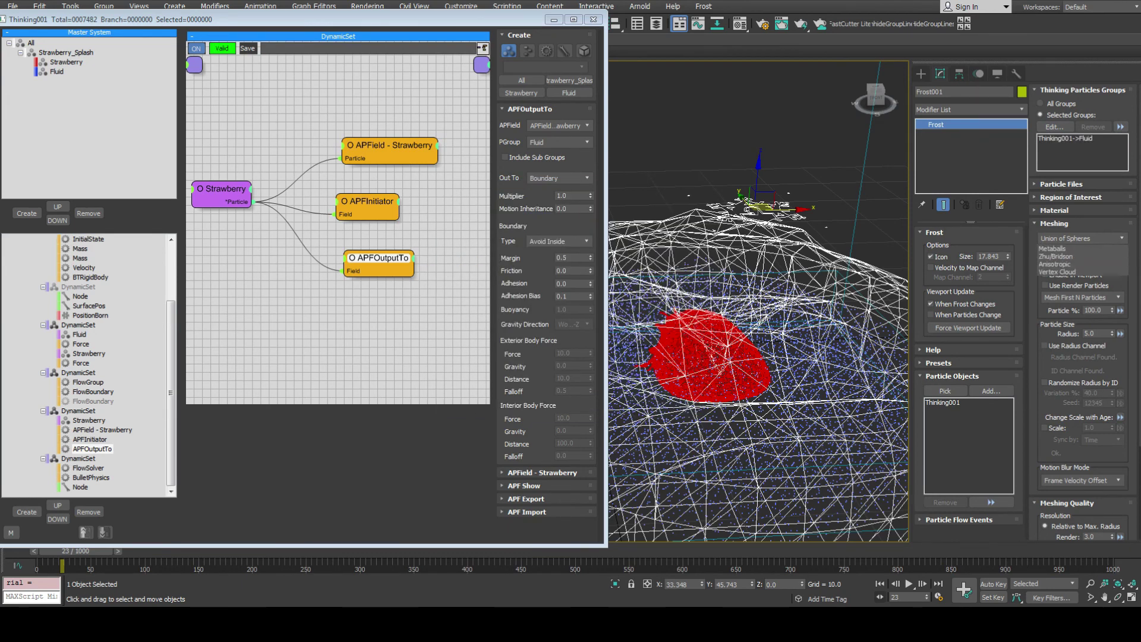
pyautogui.click(1061, 271)
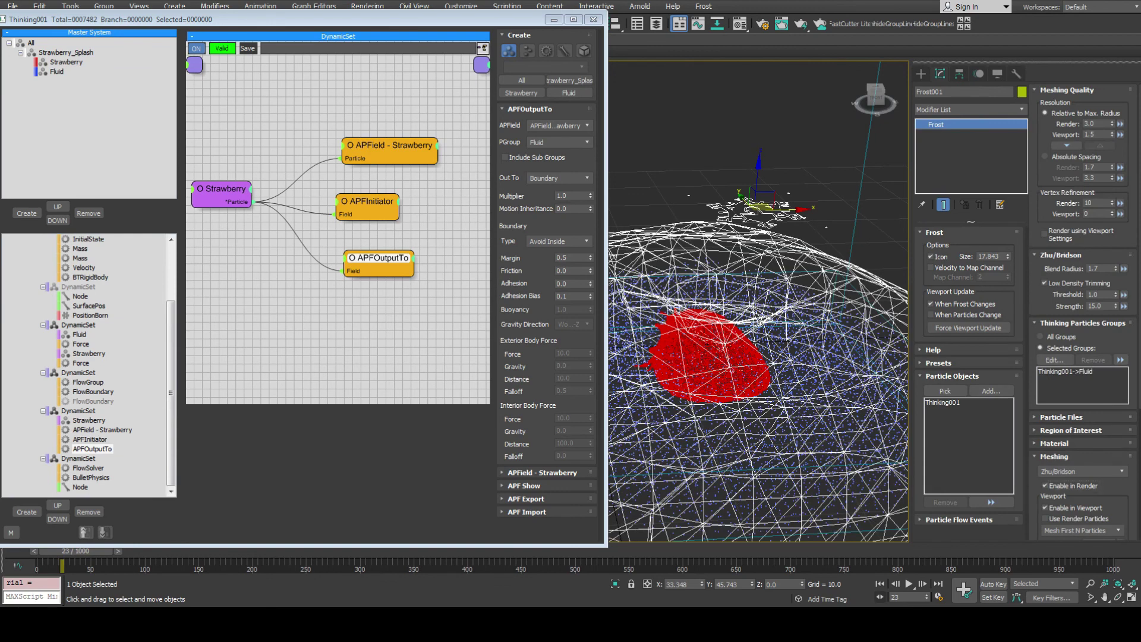
# Set the Frost object's particle size radius to 0.8.
pyautogui.scroll(-5, 1082, 309)
pyautogui.doubleClick(1095, 448)
pyautogui.write('1')
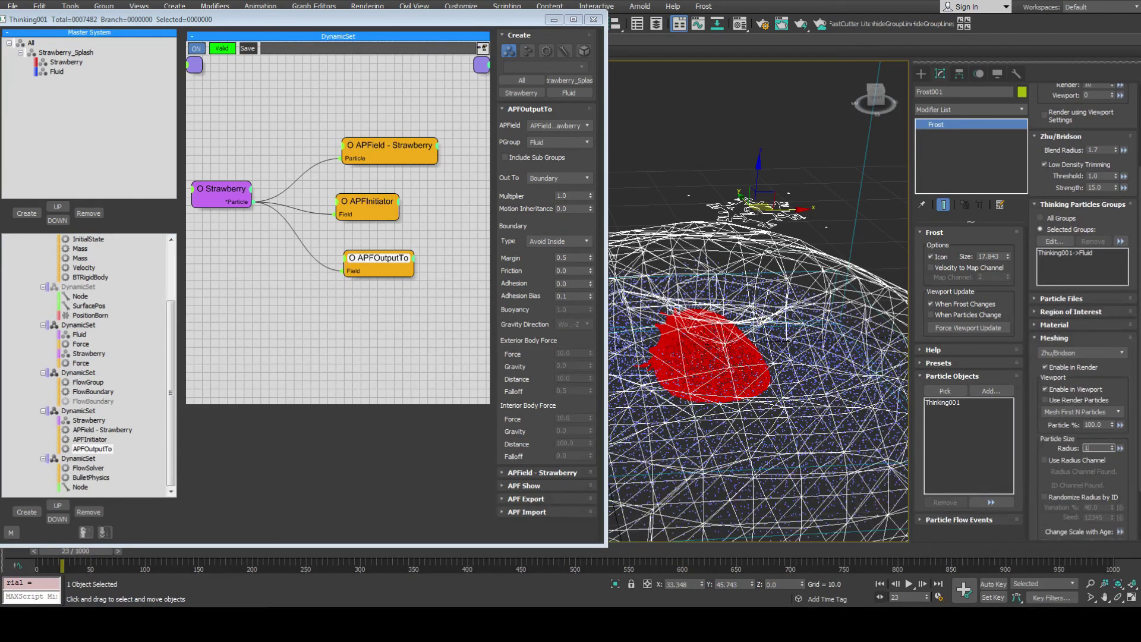
pyautogui.press('Return')
pyautogui.write('0.8')
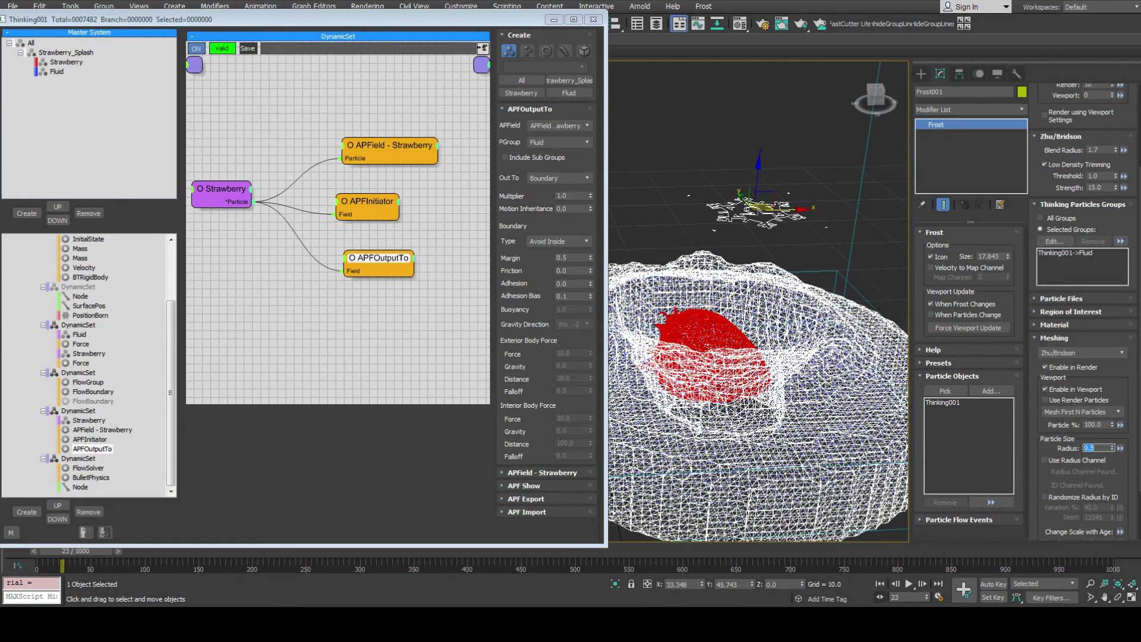
pyautogui.press('Return')
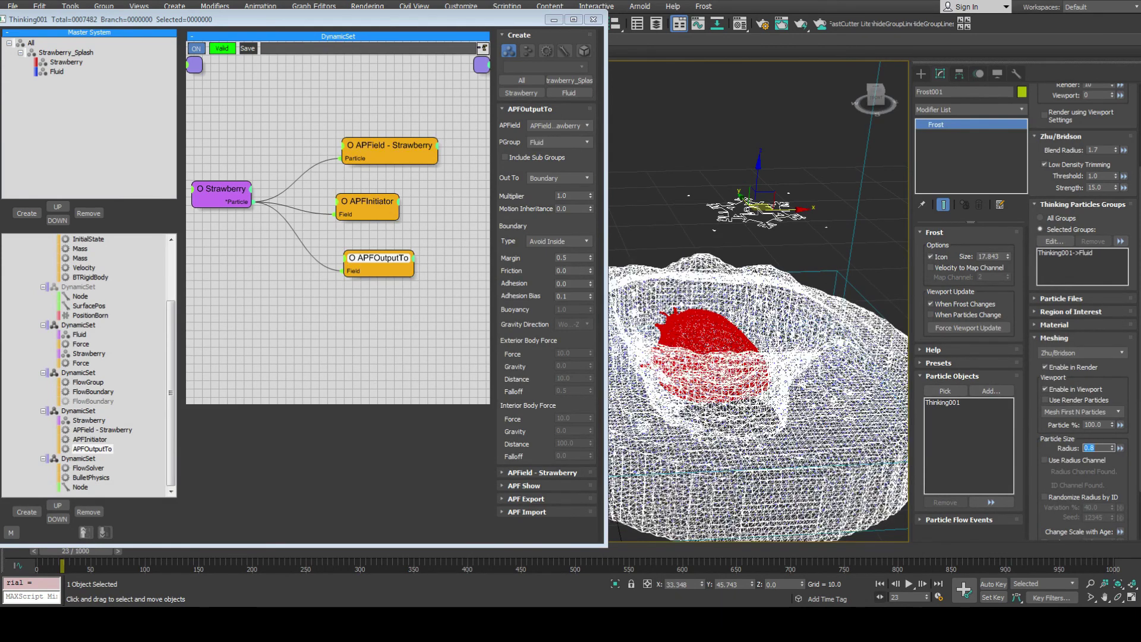
# Display the viewport shaded and play the simulation to about frame 77 to examine the Frost mesh around the strawberry.
pyautogui.moveTo(772, 386)
pyautogui.mouseDown(button='middle')
pyautogui.moveTo(755, 386)
pyautogui.moveTo(764, 431)
pyautogui.mouseUp(button='middle')
pyautogui.press('F3')
pyautogui.press('/')
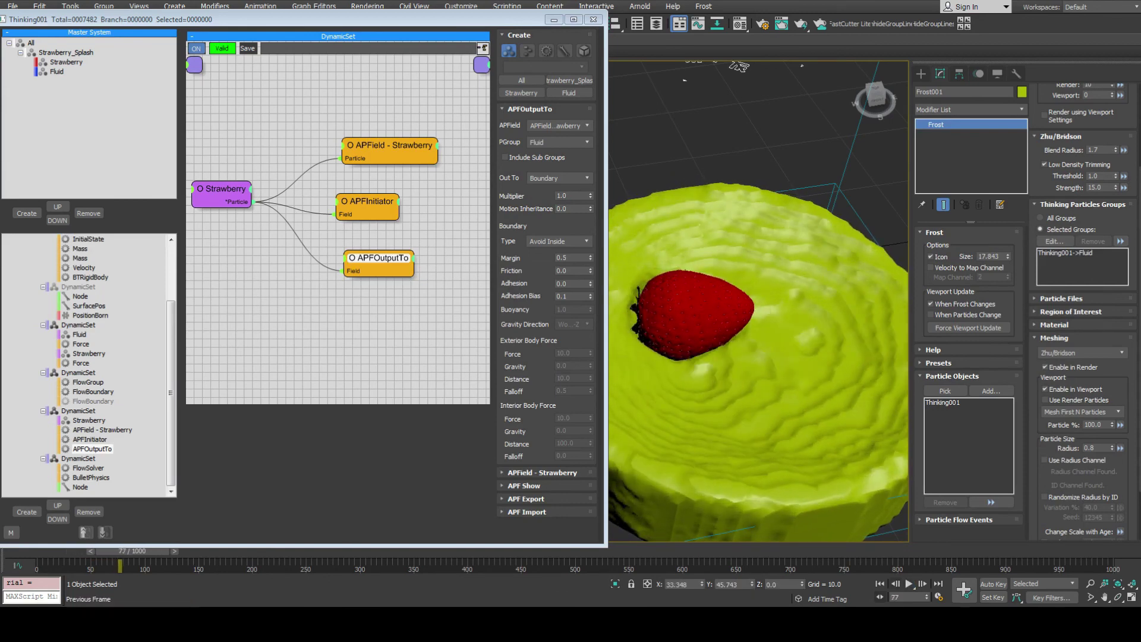
pyautogui.press('/')
# Turn off the Frost mesh's viewport display, replay the simulation from the start to about frame 59, and rewind to frame 0.
pyautogui.press('Home')
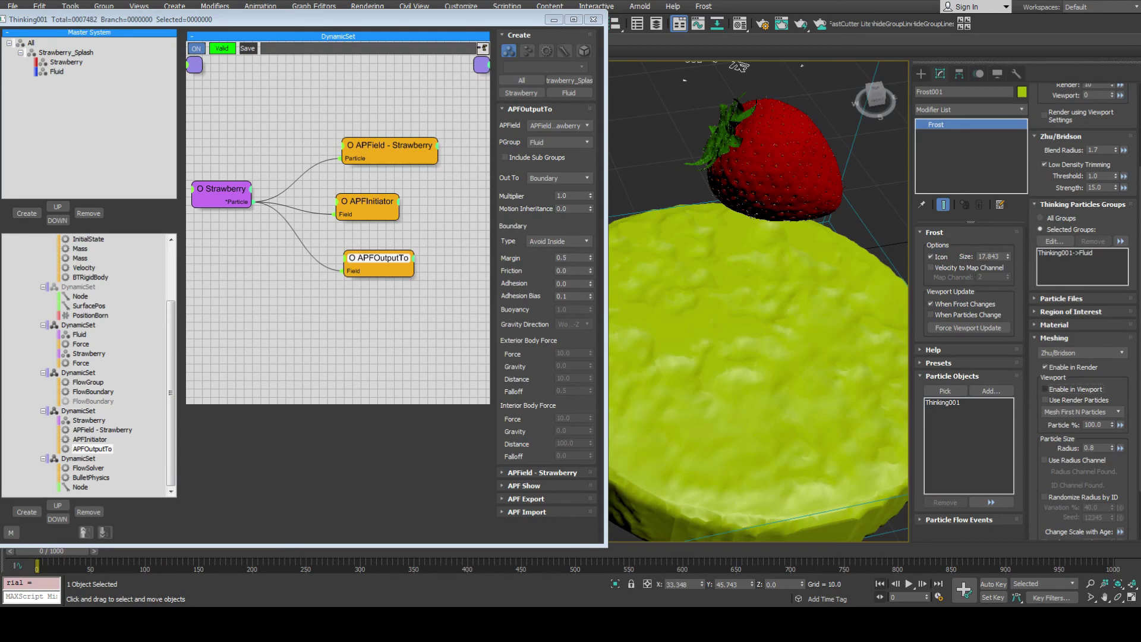
pyautogui.moveTo(758, 301); pyautogui.dragTo(725, 296, button='middle')
pyautogui.press('/')
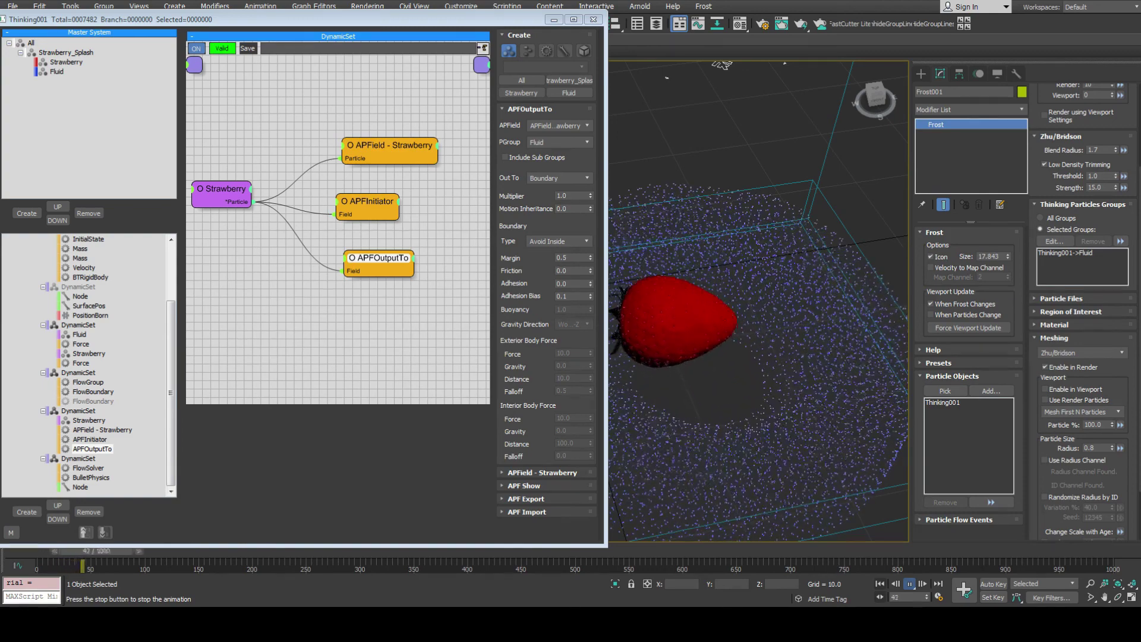
pyautogui.press('/')
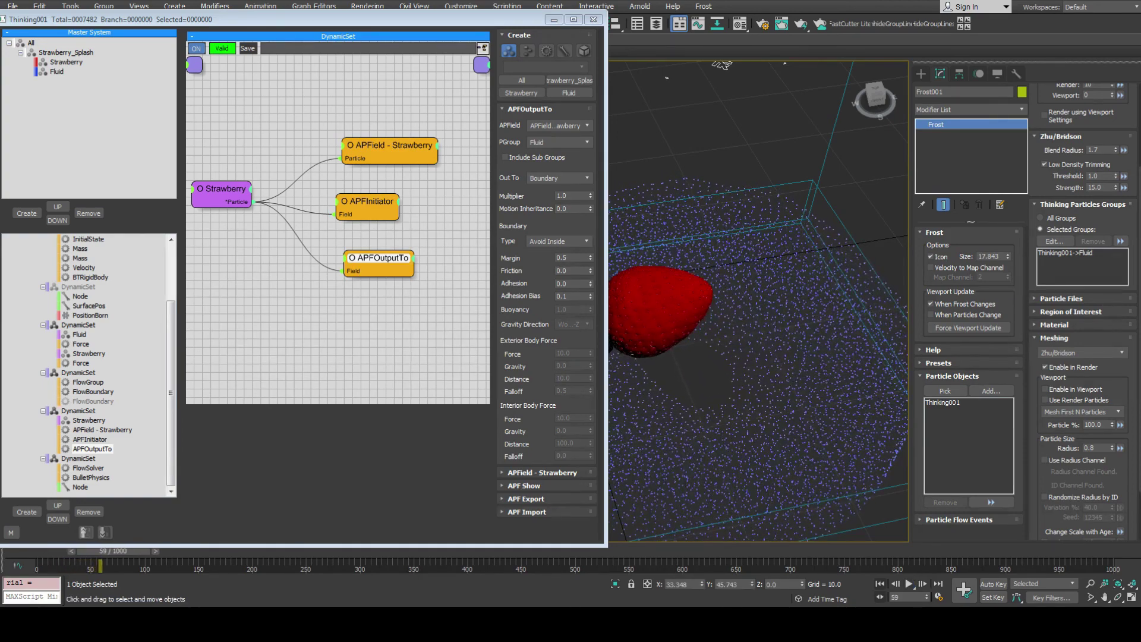
pyautogui.press('Home')
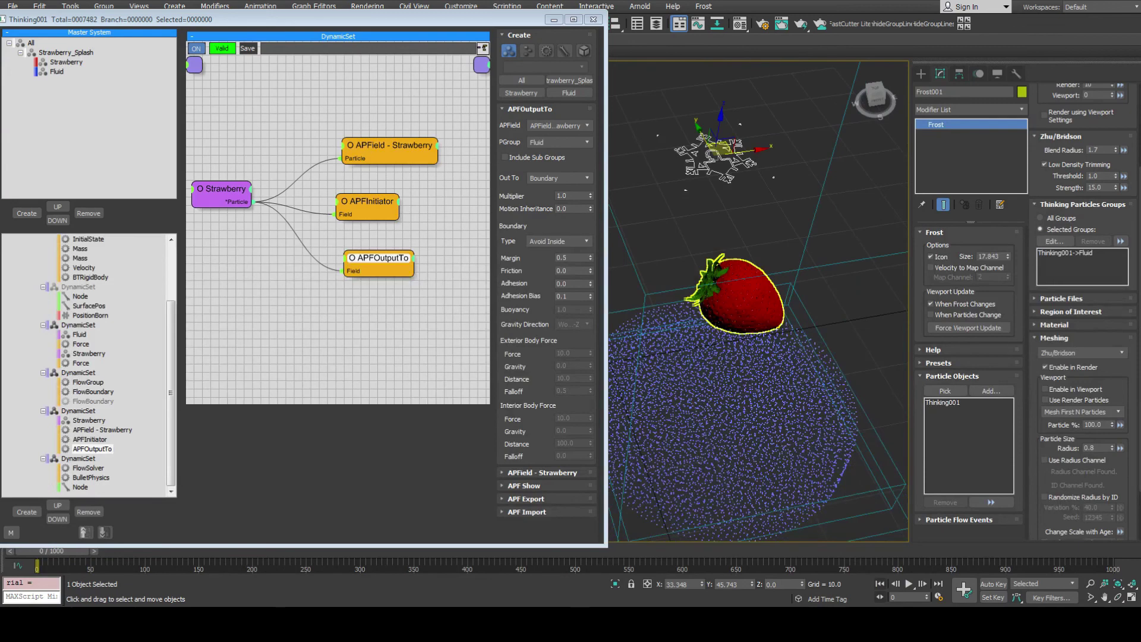
# Disable the DynamicSet holding the strawberry's APF operators and the ObjToParticle operator.
pyautogui.click(54, 411)
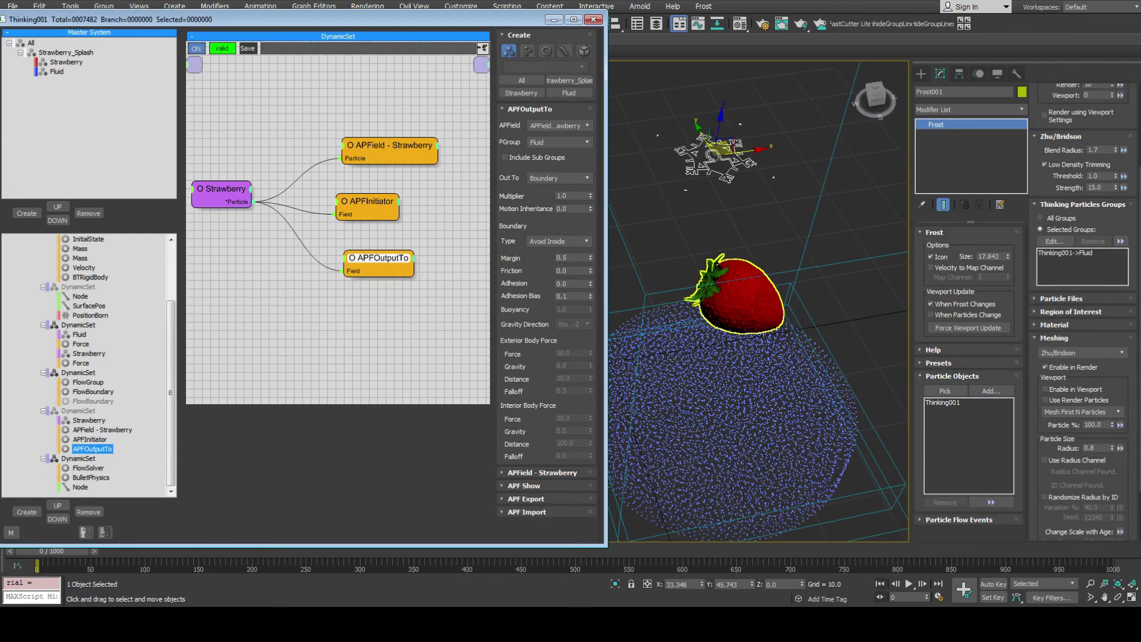
pyautogui.scroll(3, 90, 365)
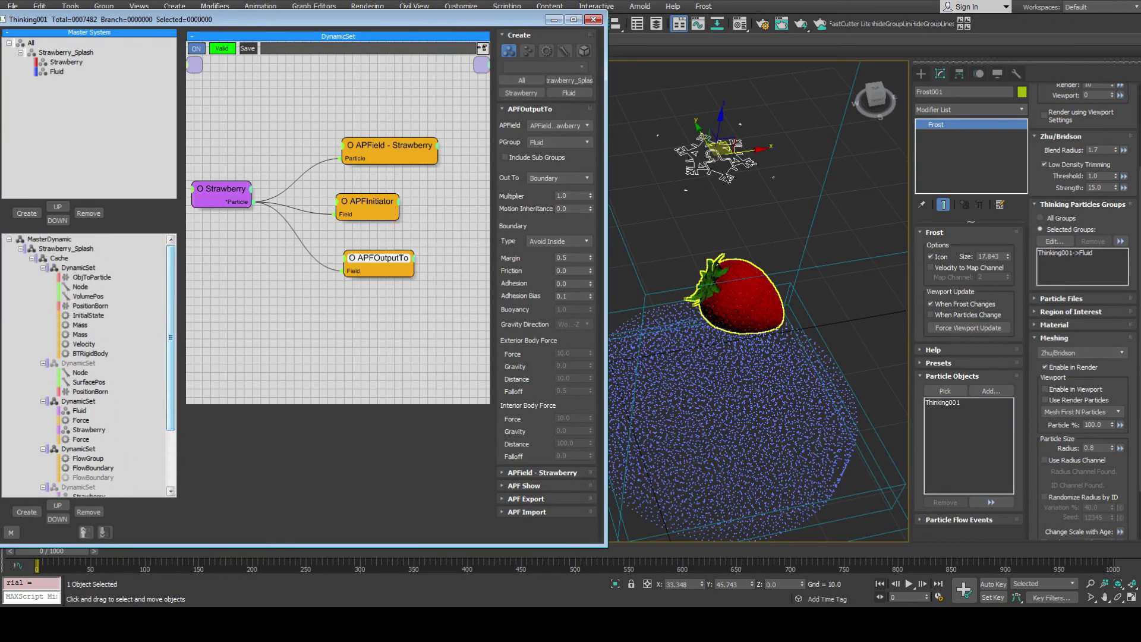
pyautogui.click(66, 277)
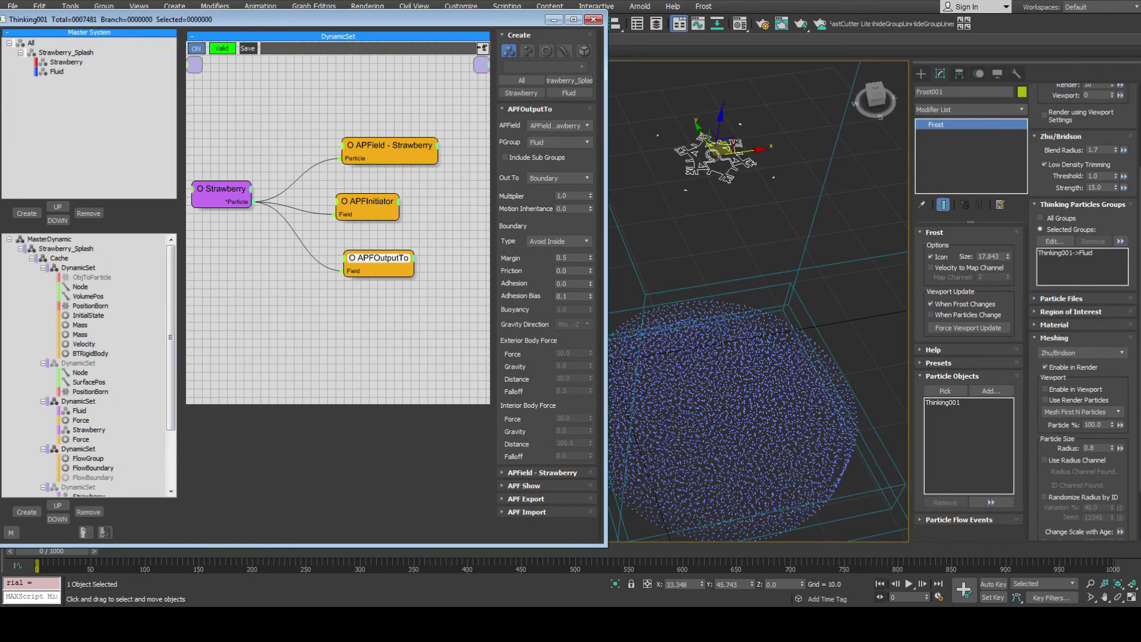
pyautogui.keyDown('alt'); pyautogui.moveTo(754, 285); pyautogui.dragTo(831, 302, button='middle'); pyautogui.keyUp('alt')
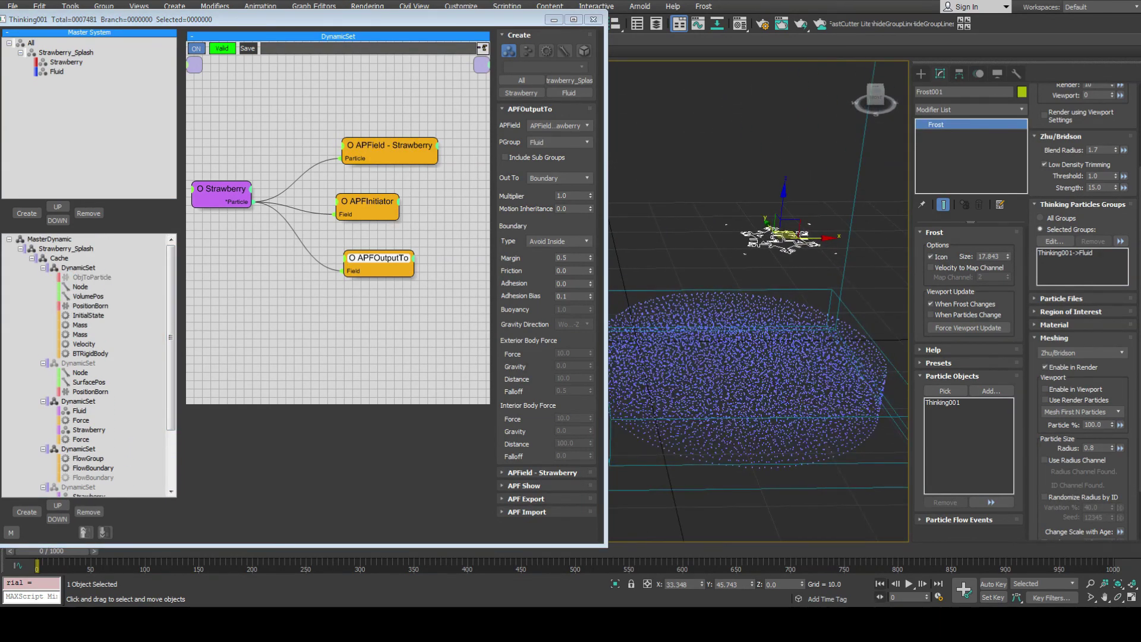
# Turn on Save Mode for the Fluid InitialState operator and open the parameters of the connected PositionBorn operator.
pyautogui.click(88, 315)
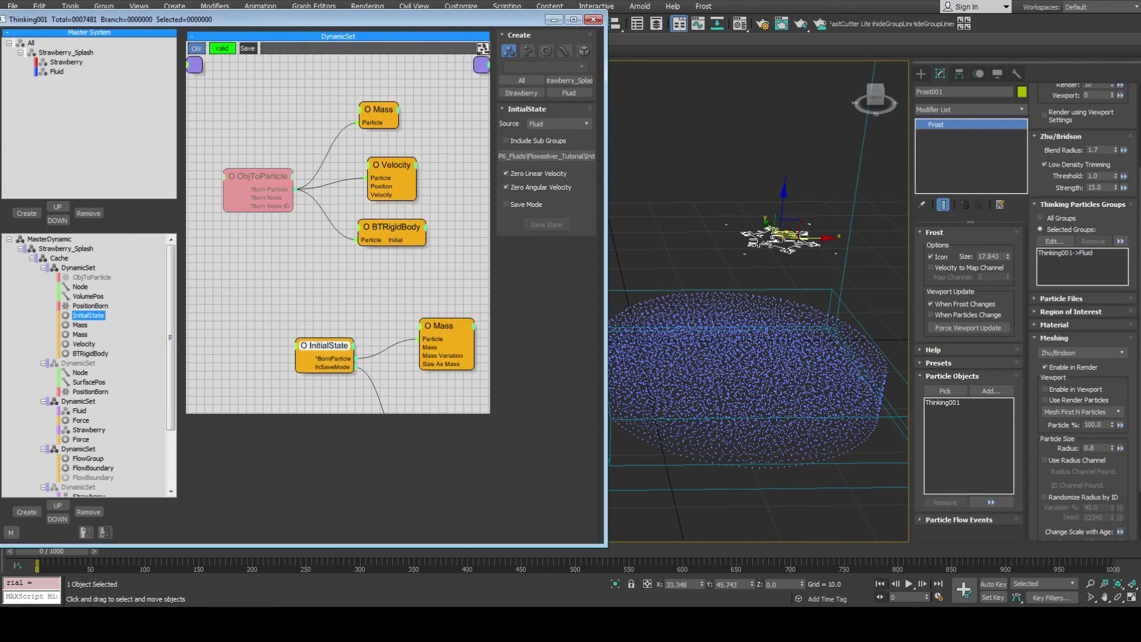
pyautogui.click(506, 204)
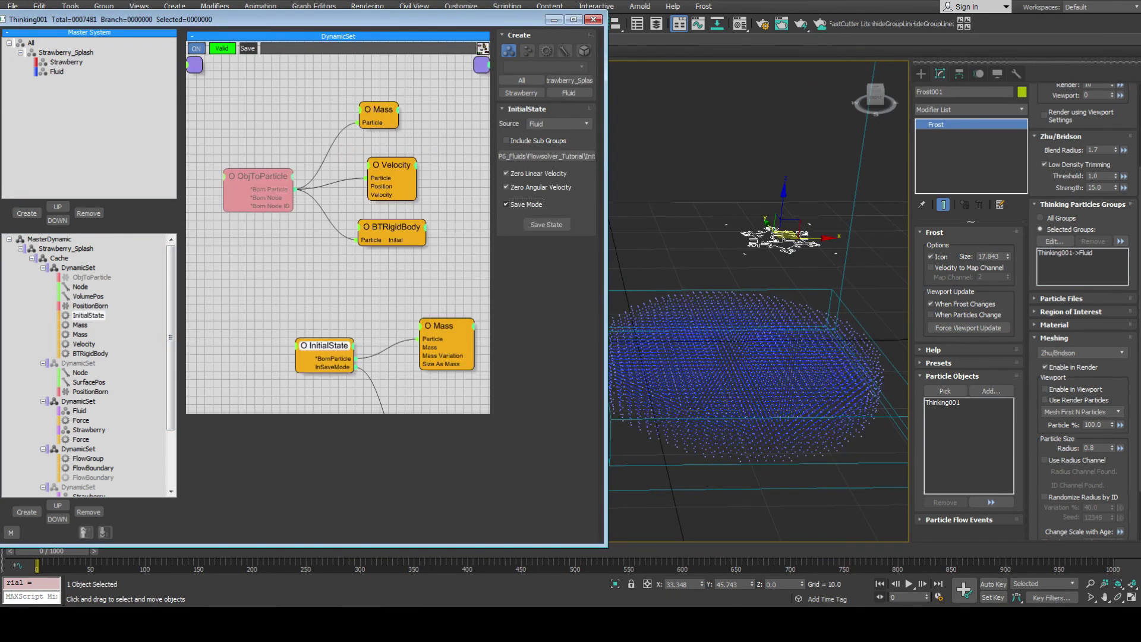
pyautogui.moveTo(404, 279); pyautogui.dragTo(244, 128, button='middle')
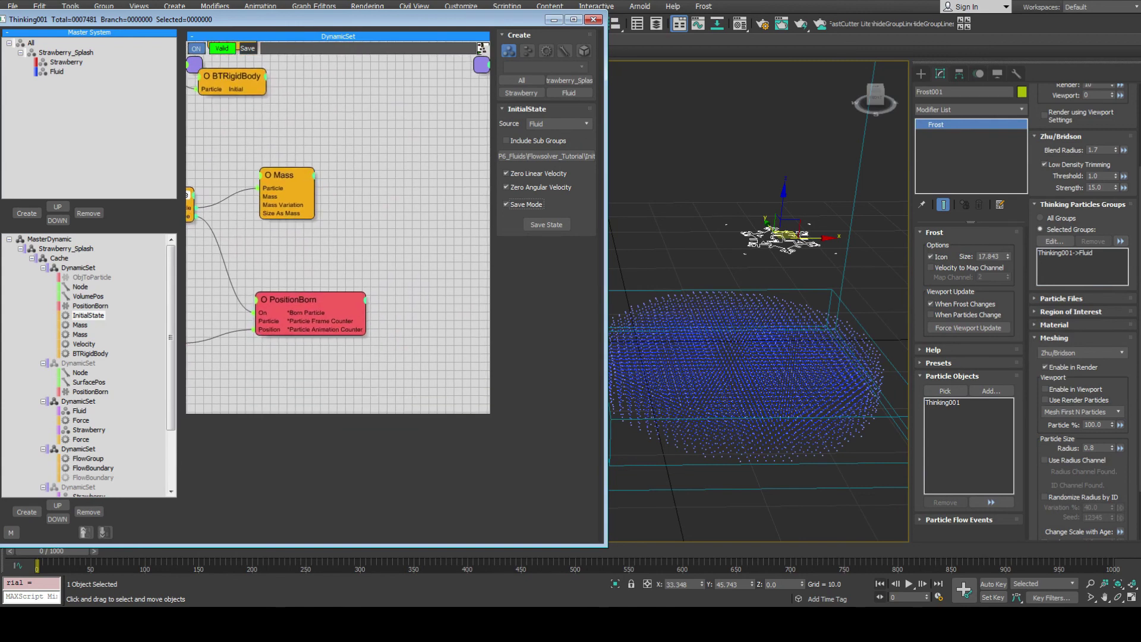
pyautogui.moveTo(309, 300); pyautogui.dragTo(351, 294)
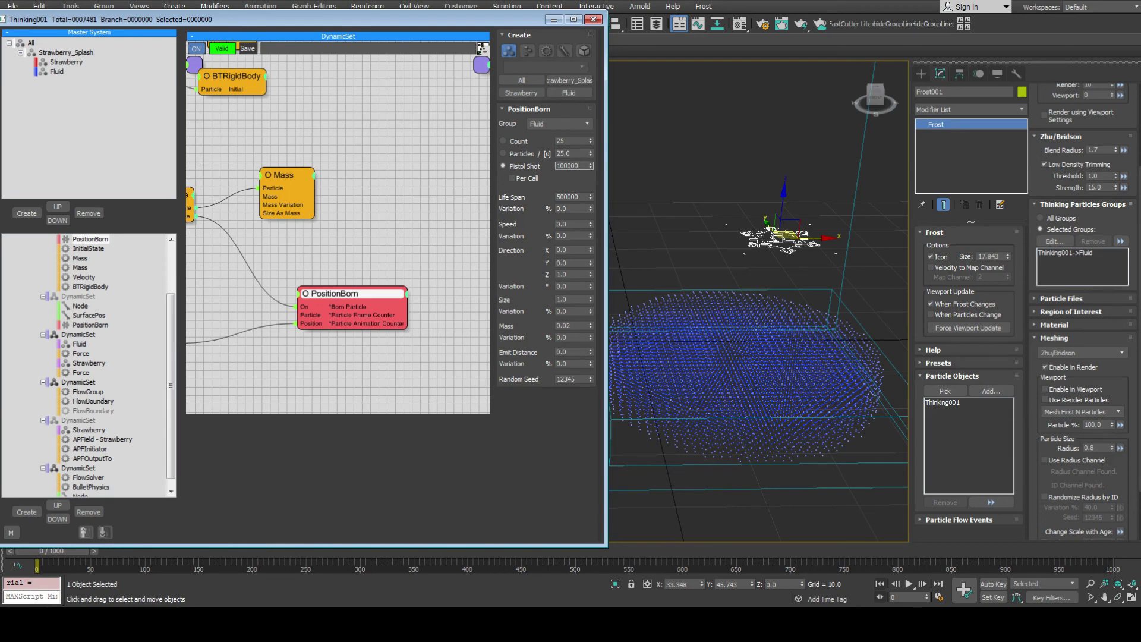
# Review the MasterDynamic and FlowGroup settings and disable the FlowSolver operator.
pyautogui.scroll(-1, 89, 366)
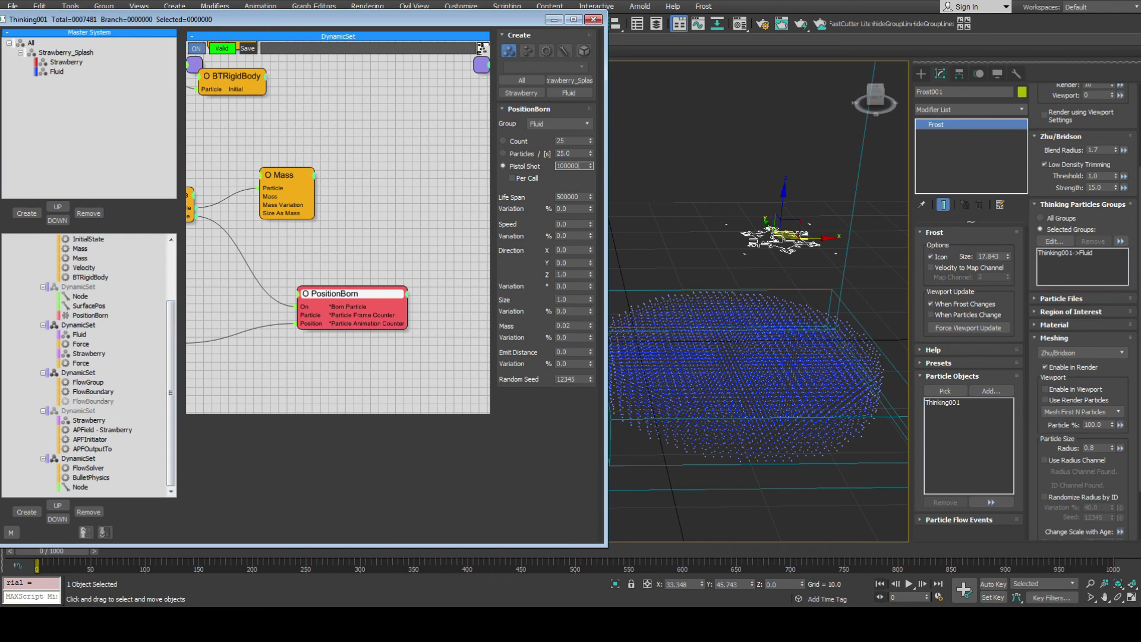
pyautogui.scroll(3, 89, 365)
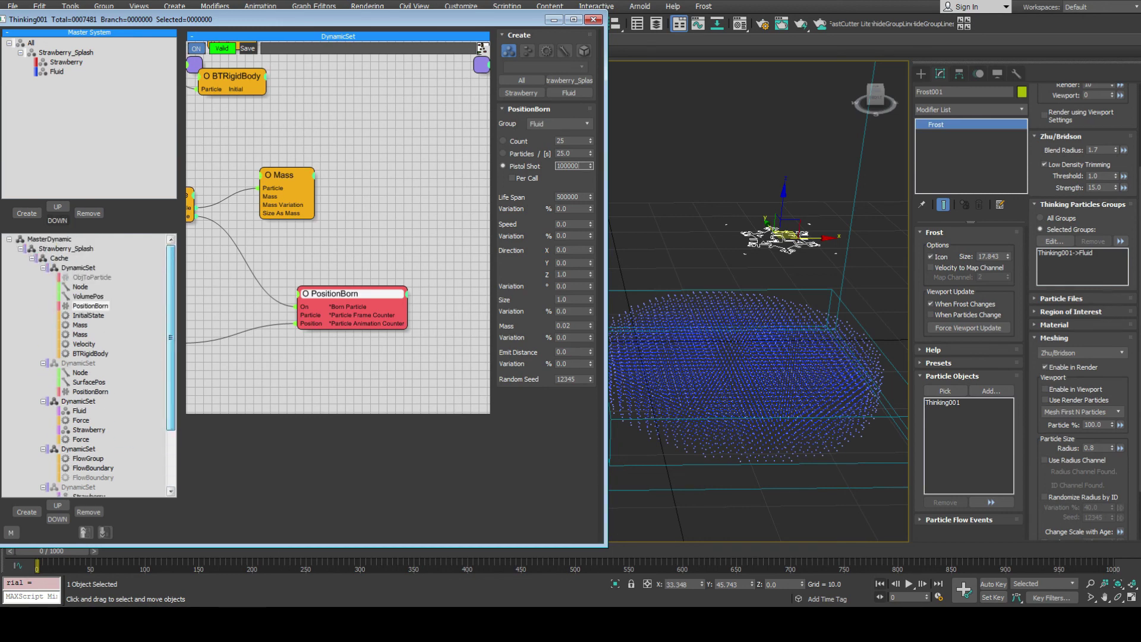
pyautogui.click(49, 239)
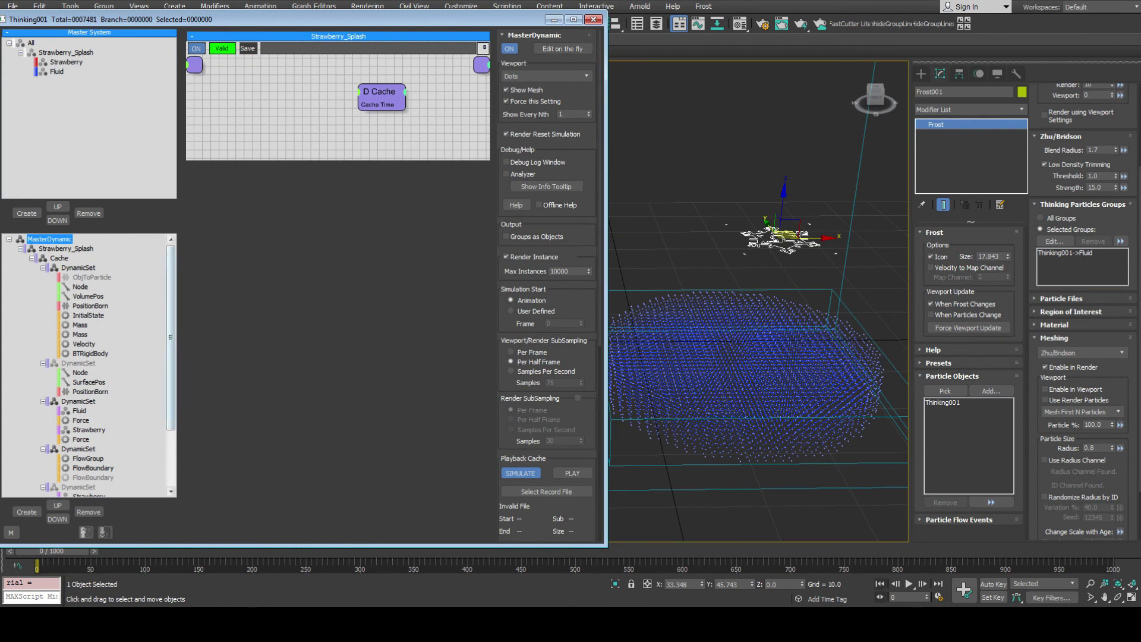
pyautogui.scroll(-3, 90, 365)
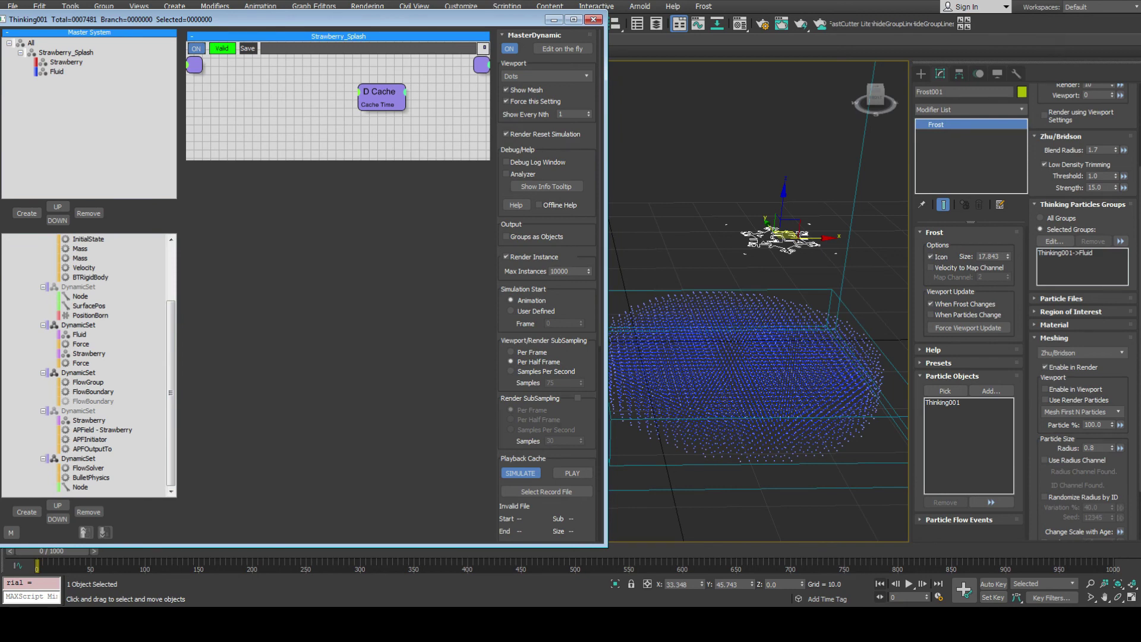
pyautogui.click(88, 382)
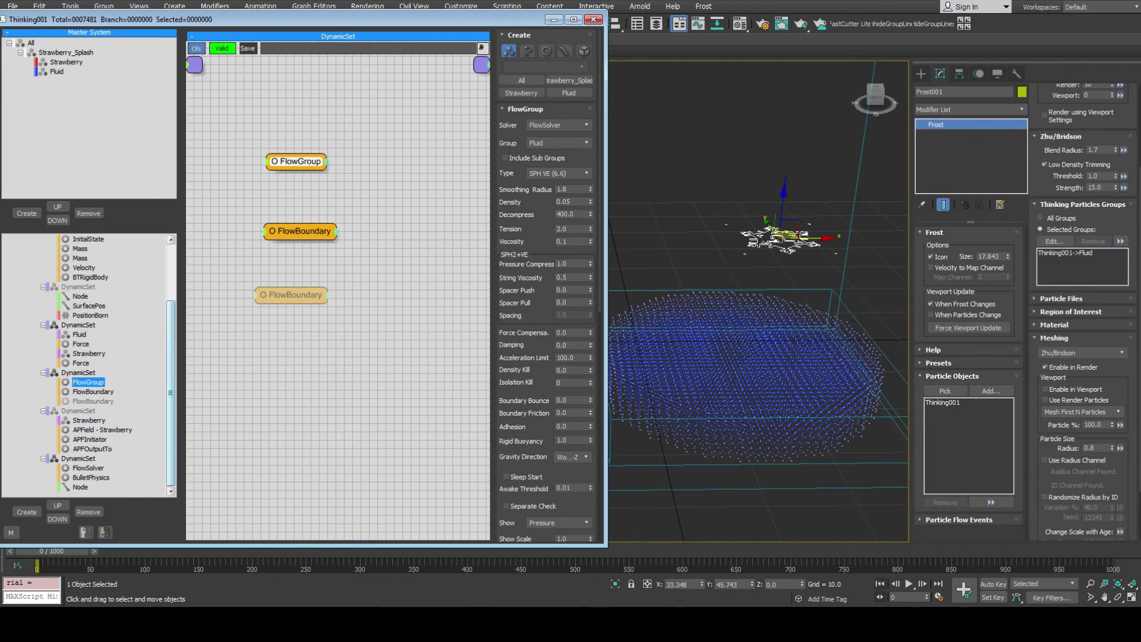
pyautogui.moveTo(170, 392)
pyautogui.mouseDown()
pyautogui.moveTo(170, 346)
pyautogui.moveTo(170, 394)
pyautogui.mouseUp()
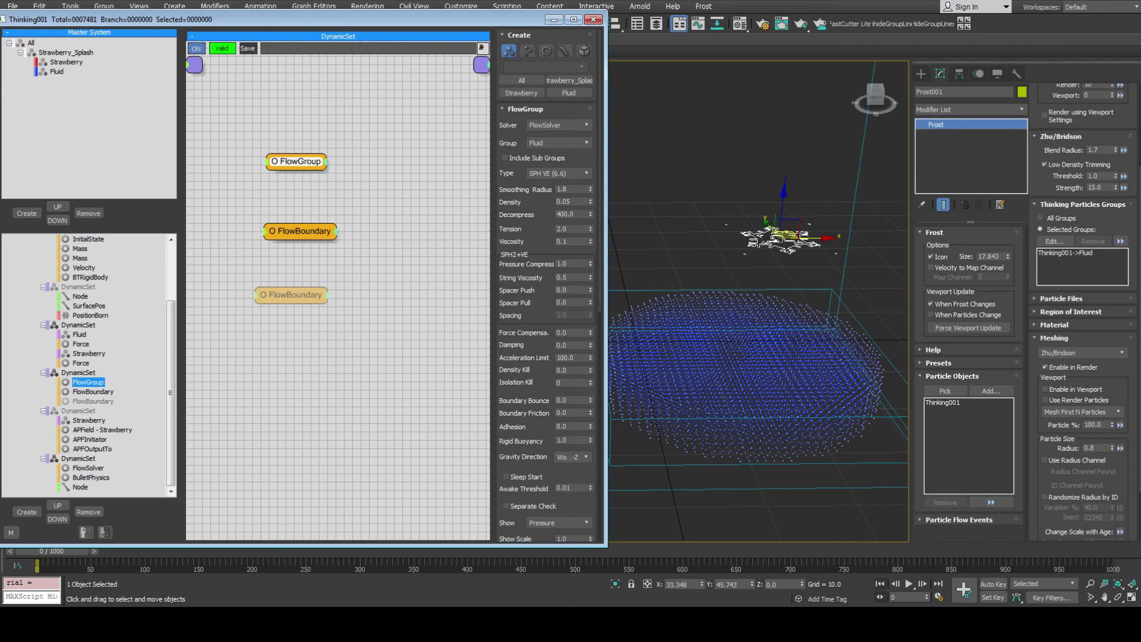
pyautogui.rightClick(88, 468)
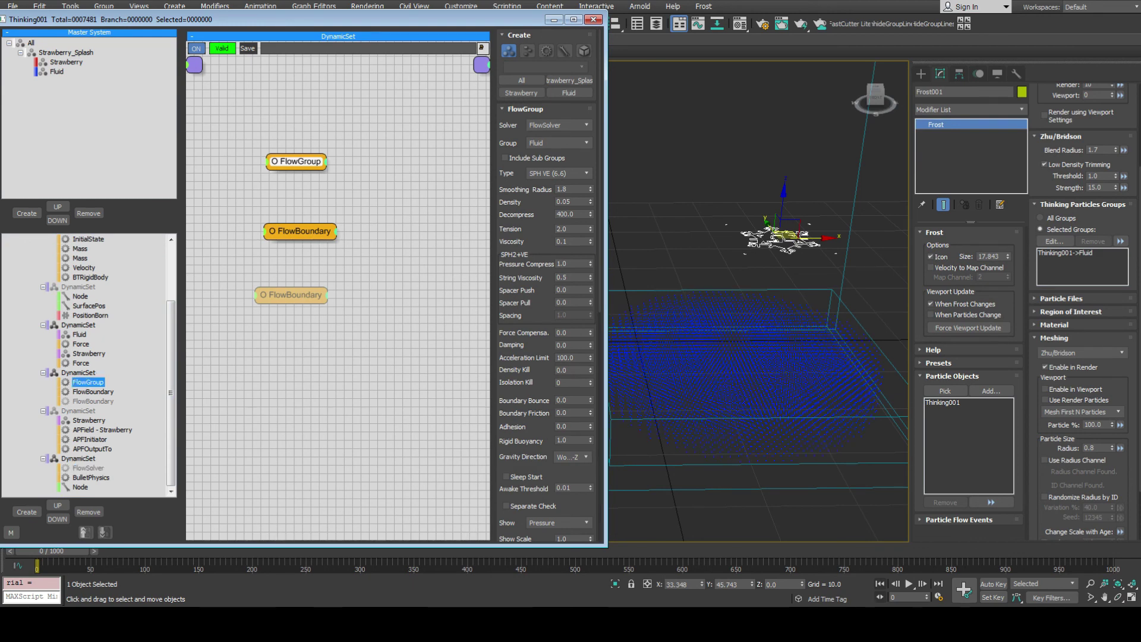
# Set the Pistol Shot amount of the Fluid PositionBorn operator to 1000000.
pyautogui.scroll(3, 89, 365)
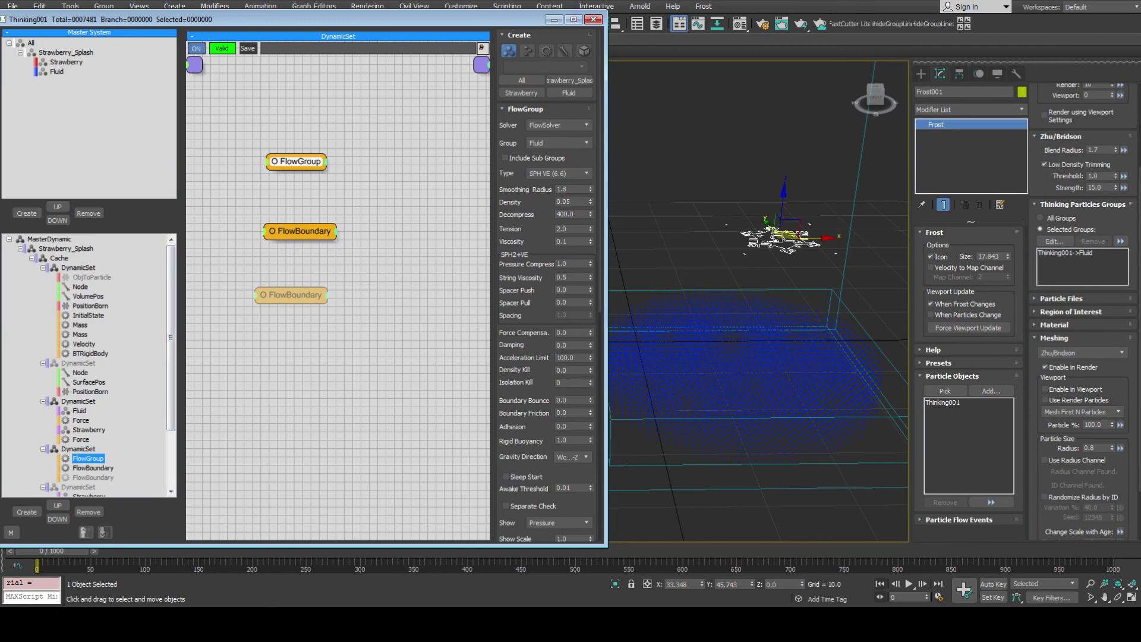
pyautogui.click(88, 315)
pyautogui.click(90, 306)
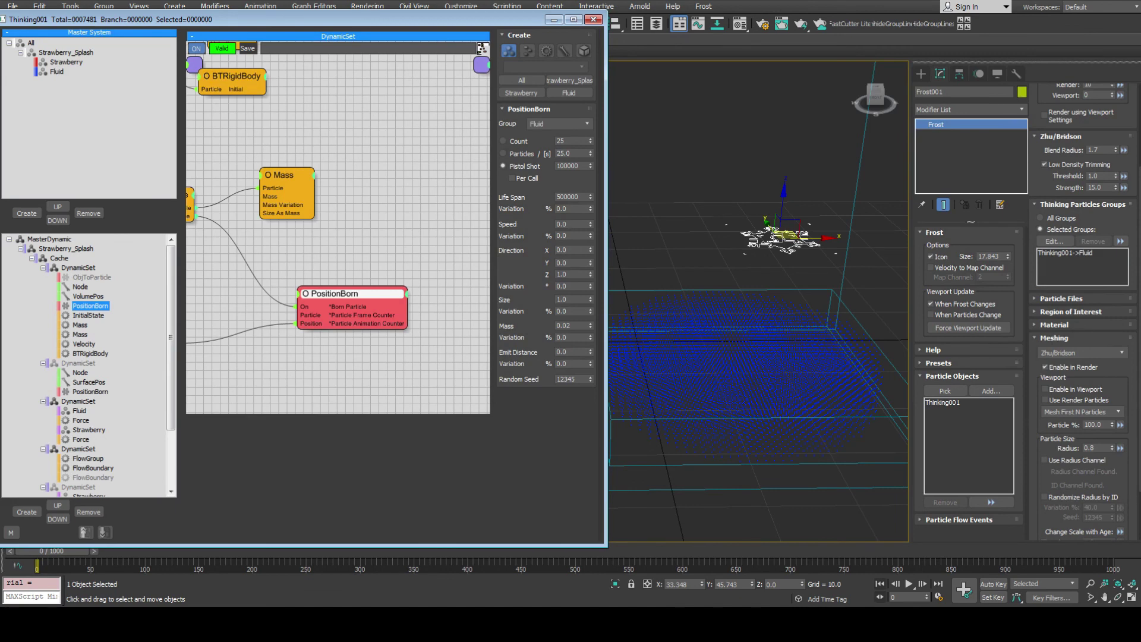
pyautogui.click(579, 166)
pyautogui.write('0')
pyautogui.press('Return')
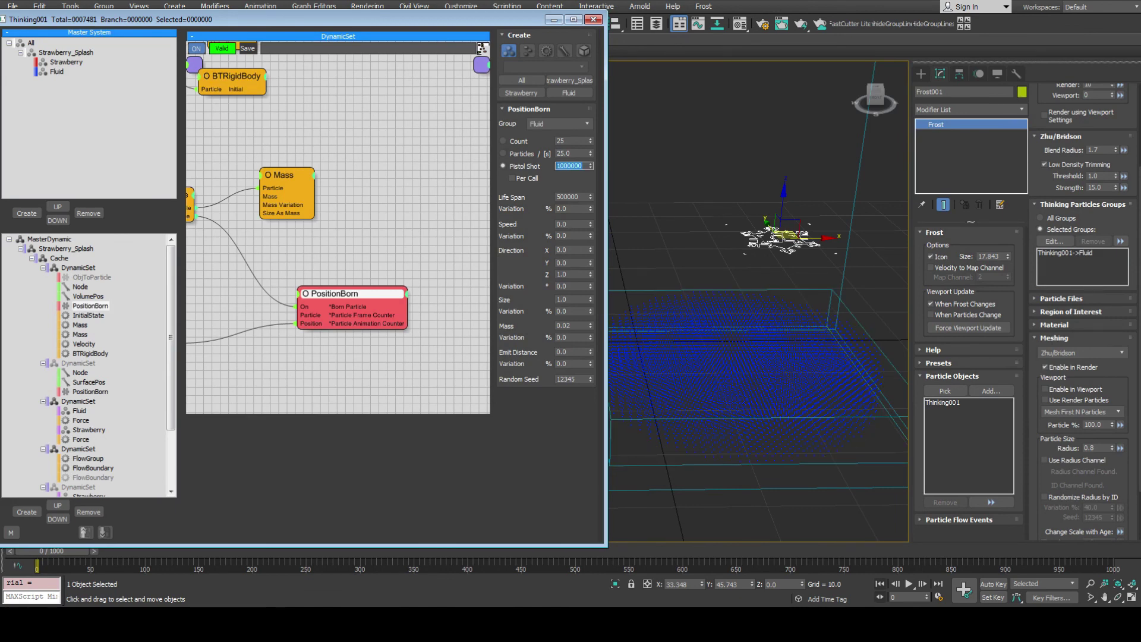
# Switch to the front view of the fluid container and set the VolumePos operator's Raster to 0.5.
pyautogui.moveTo(737, 351); pyautogui.dragTo(778, 327, button='middle')
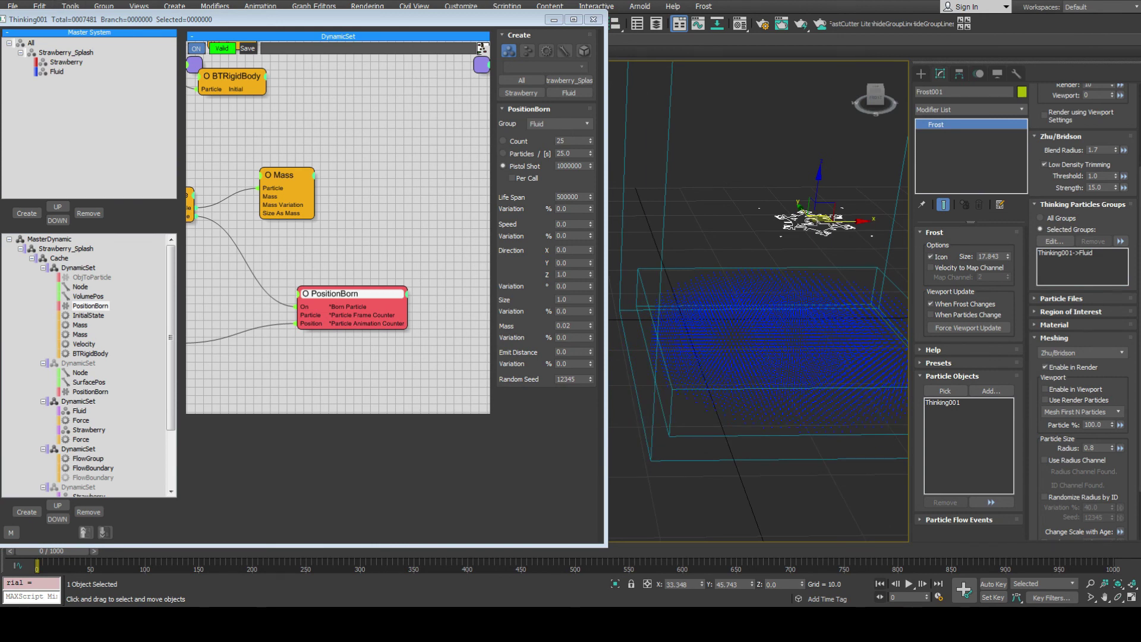
pyautogui.moveTo(823, 383); pyautogui.dragTo(903, 324, button='middle')
pyautogui.press('f')
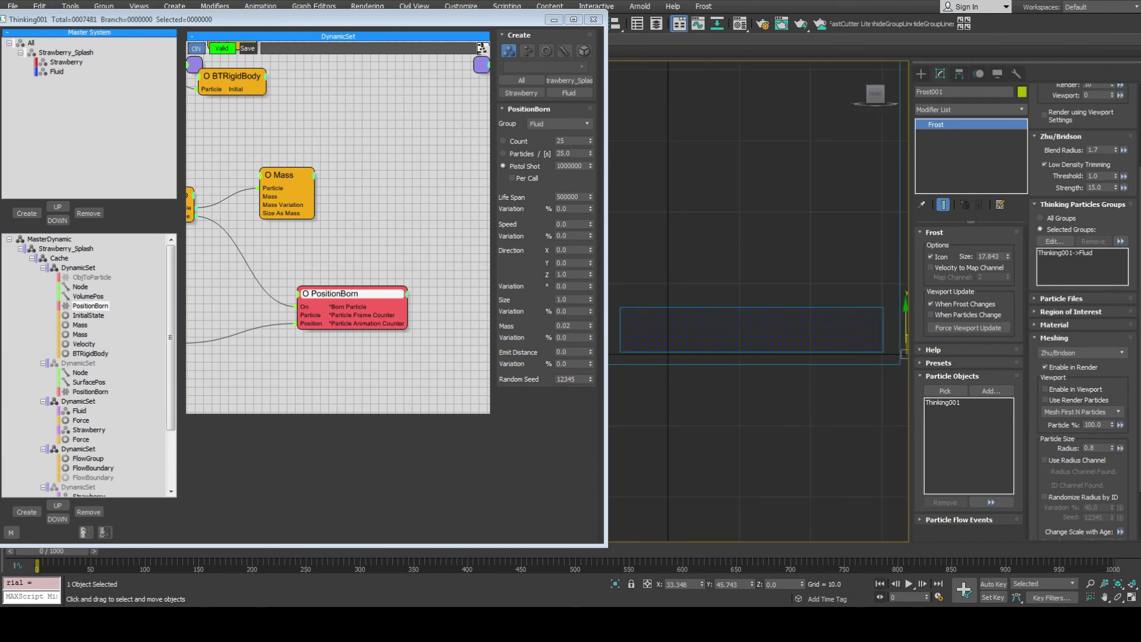
pyautogui.moveTo(333, 238); pyautogui.dragTo(461, 262, button='middle')
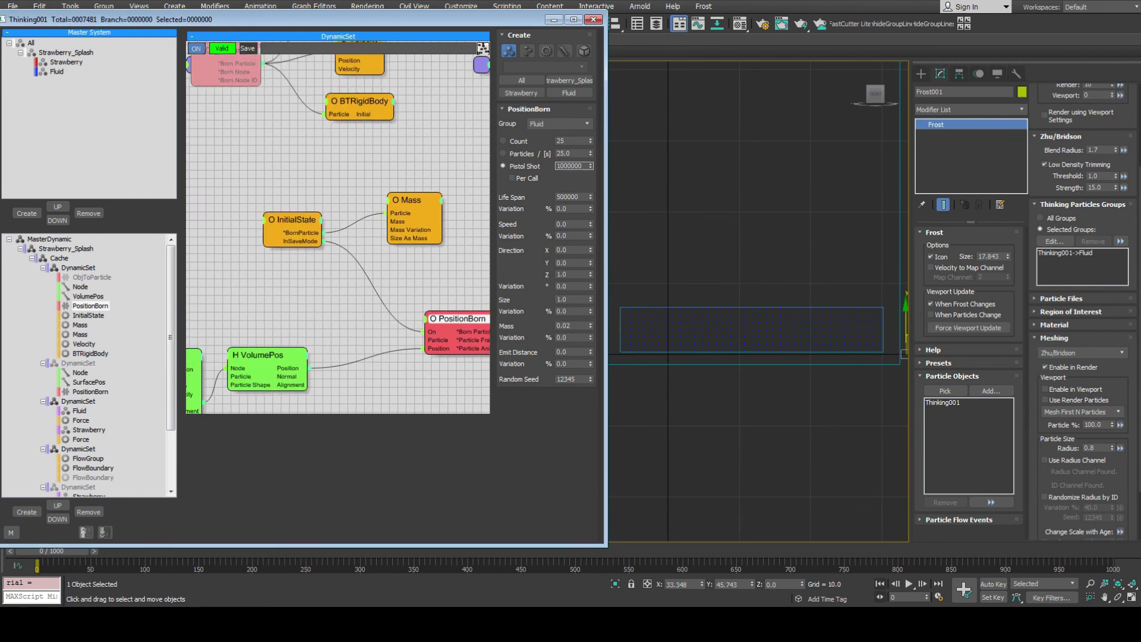
pyautogui.moveTo(267, 354); pyautogui.dragTo(268, 351)
pyautogui.doubleClick(561, 254)
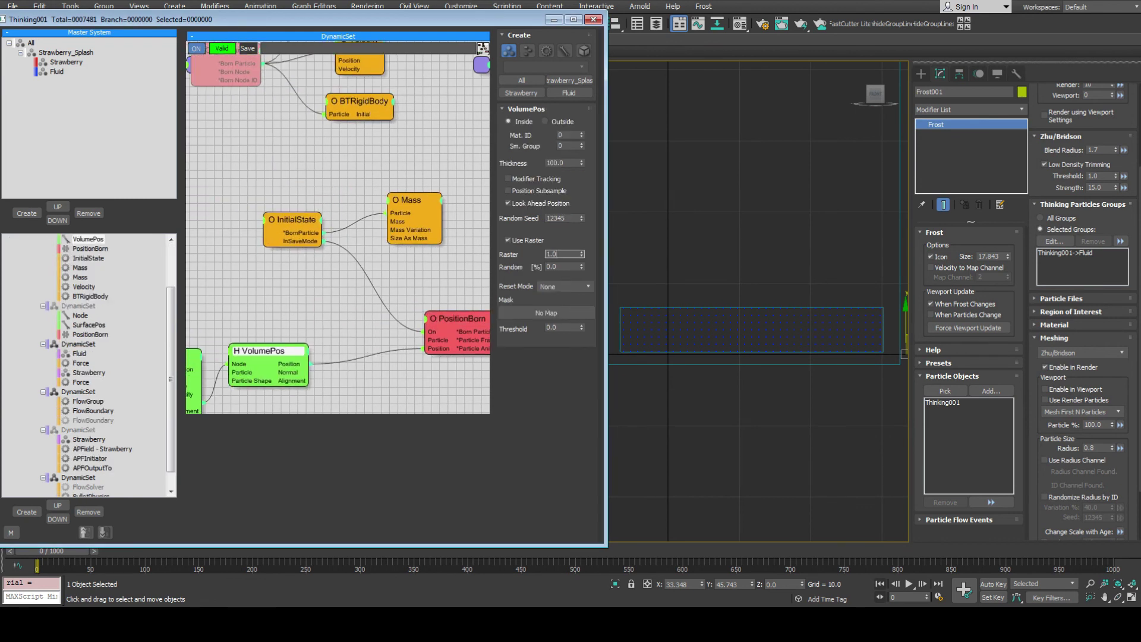
pyautogui.write('0.5')
pyautogui.press('Return')
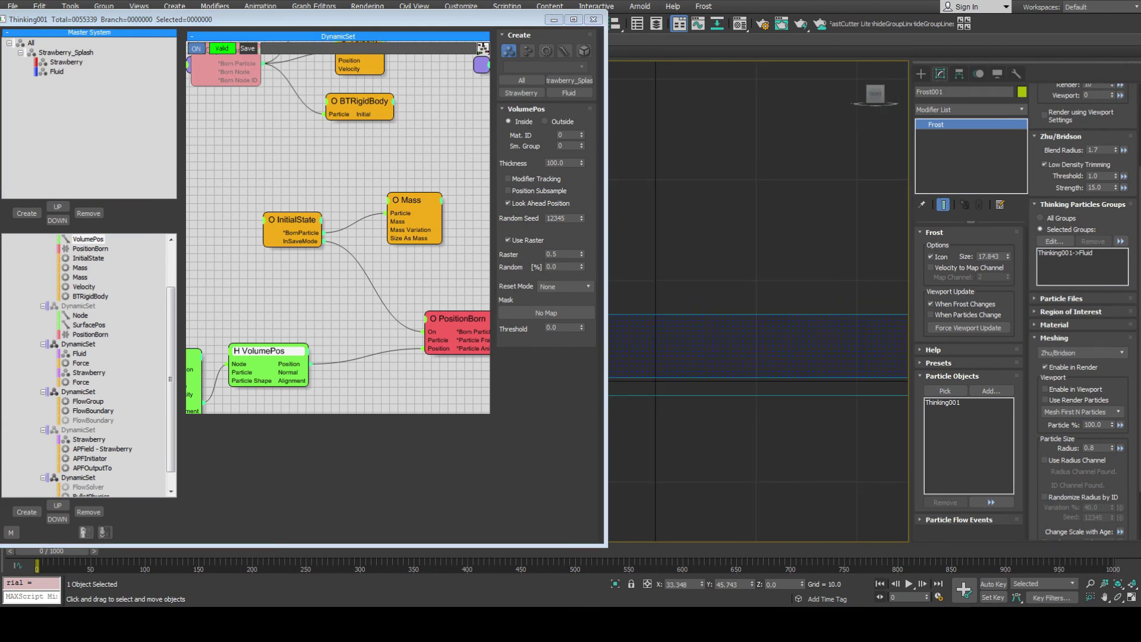
# Try VolumePos Raster values of 0.2 and 0.3, and settle on 0.25 for the fluid fill.
pyautogui.doubleClick(561, 254)
pyautogui.write('0.2')
pyautogui.press('Return')
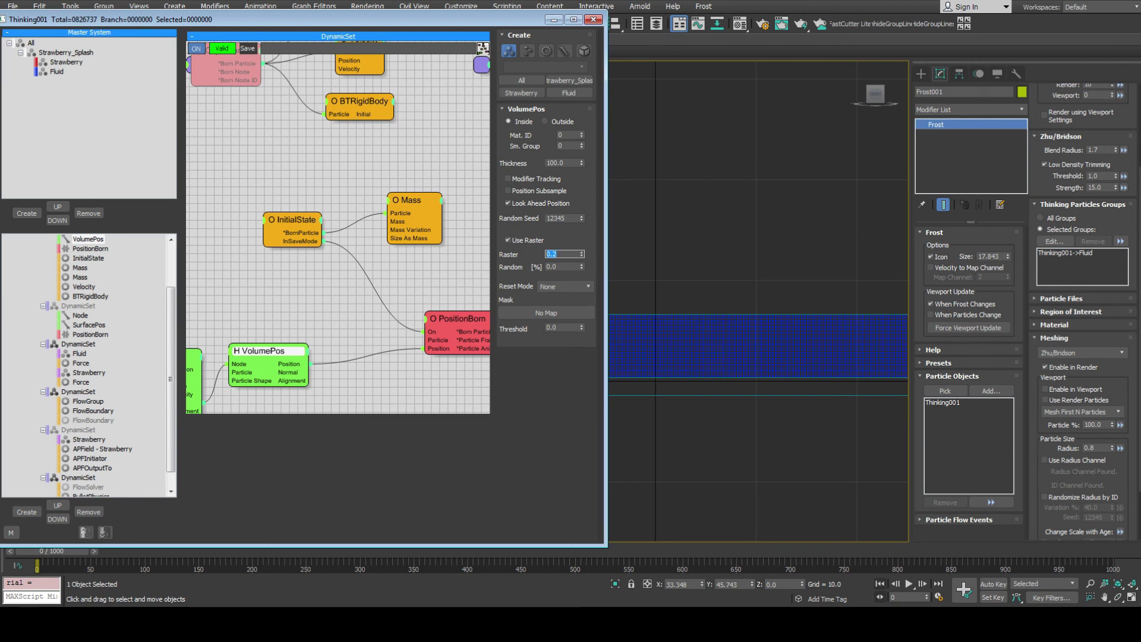
pyautogui.write('0.3')
pyautogui.press('Return')
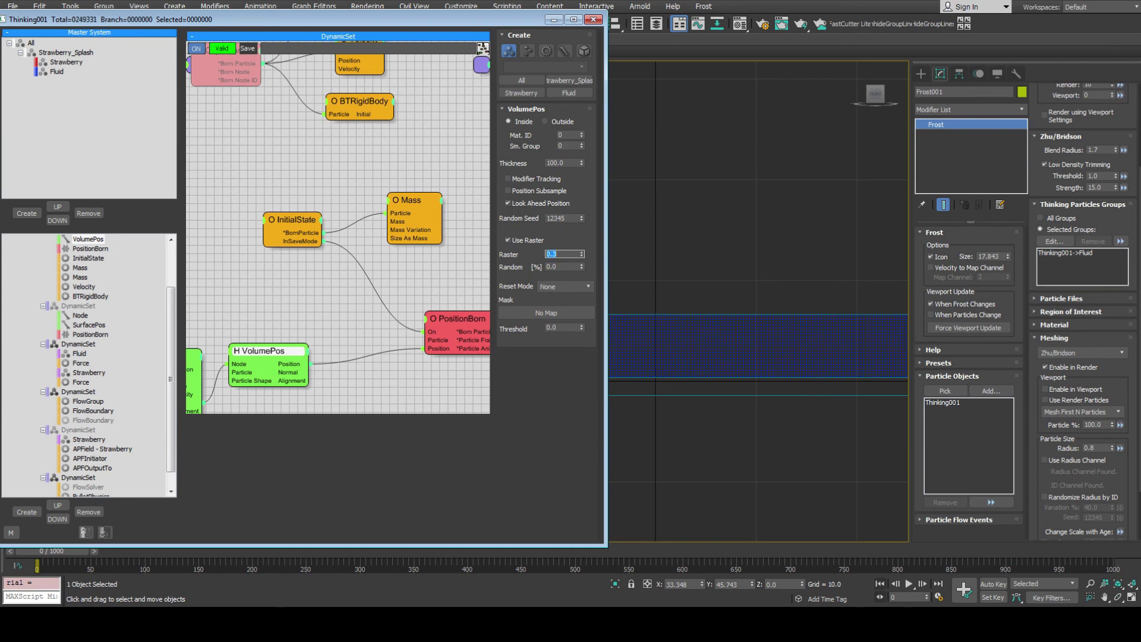
pyautogui.write('0.25')
pyautogui.press('Return')
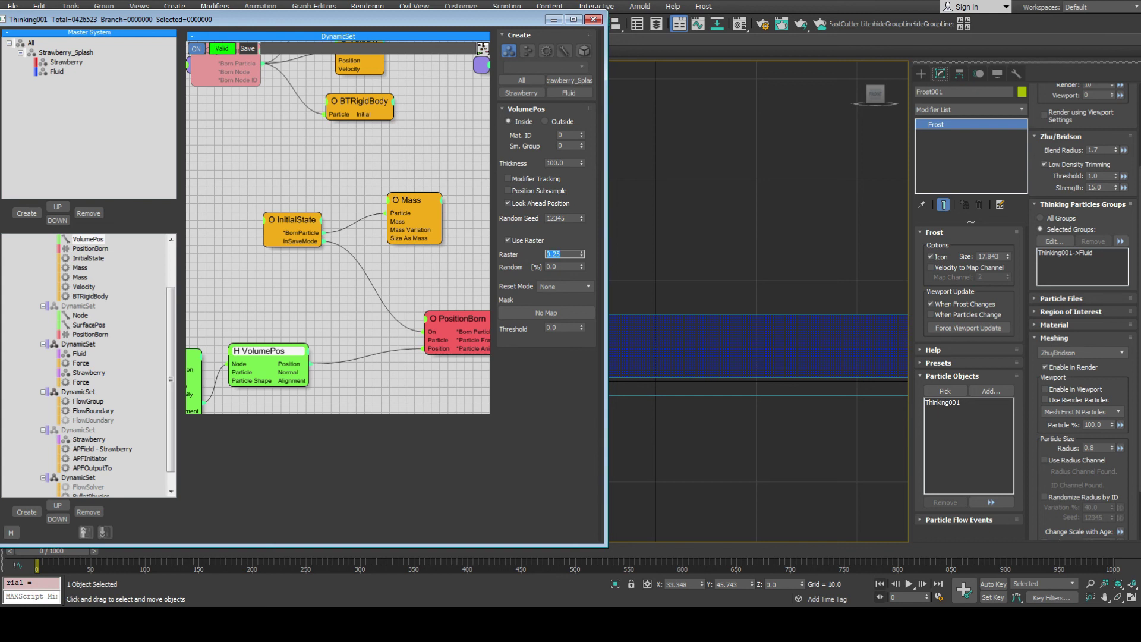
pyautogui.moveTo(754, 345); pyautogui.dragTo(721, 362, button='middle')
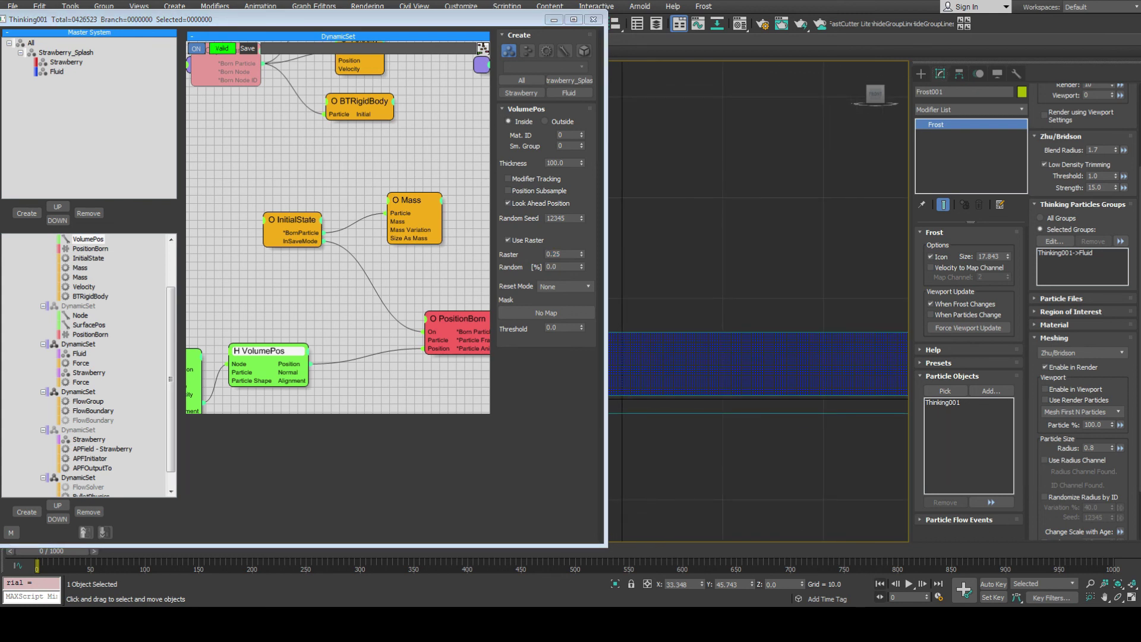
# Set the FlowGroup's Smoothing Radius to 0.2 and re-enable the FlowSolver operator.
pyautogui.press('p')
pyautogui.scroll(-4, 721, 363)
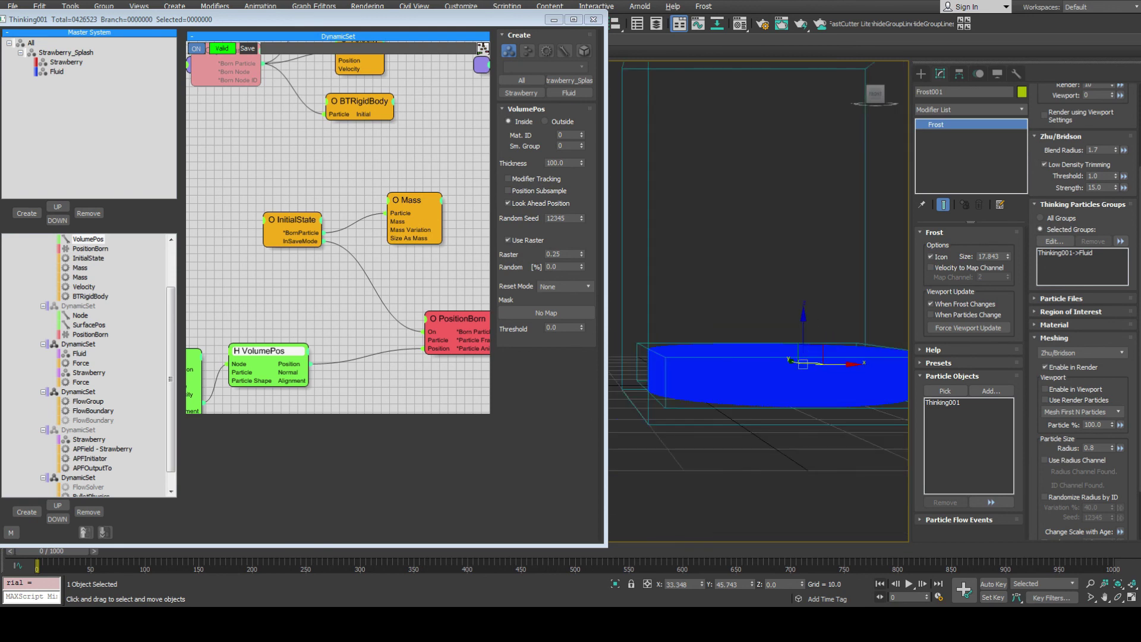
pyautogui.keyDown('alt'); pyautogui.moveTo(721, 363); pyautogui.dragTo(710, 228, button='middle'); pyautogui.keyUp('alt')
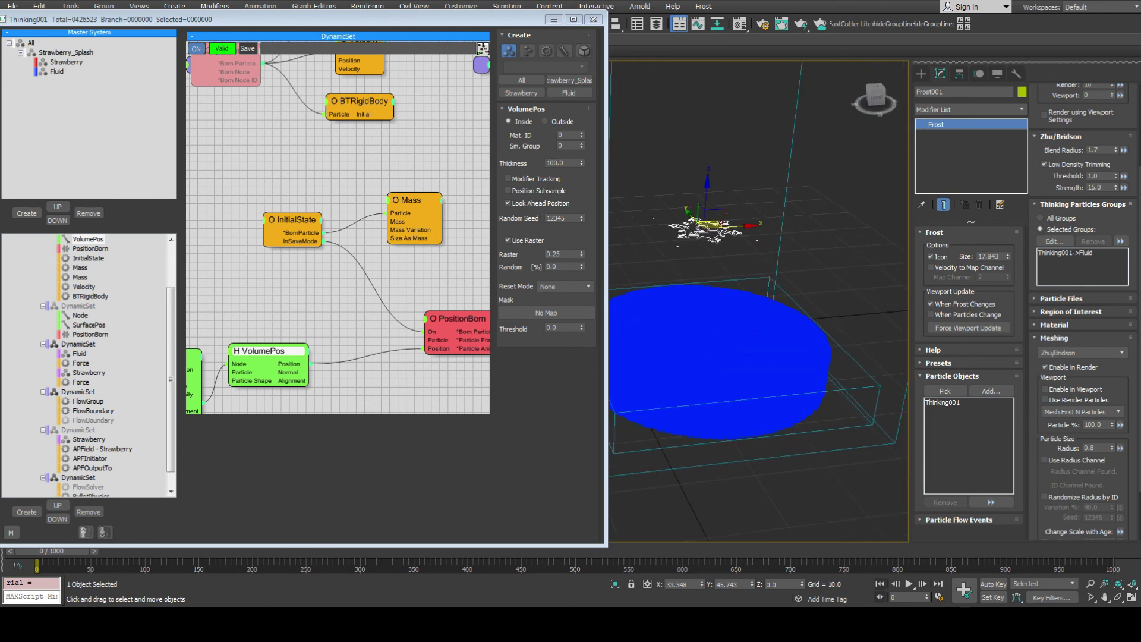
pyautogui.click(171, 378)
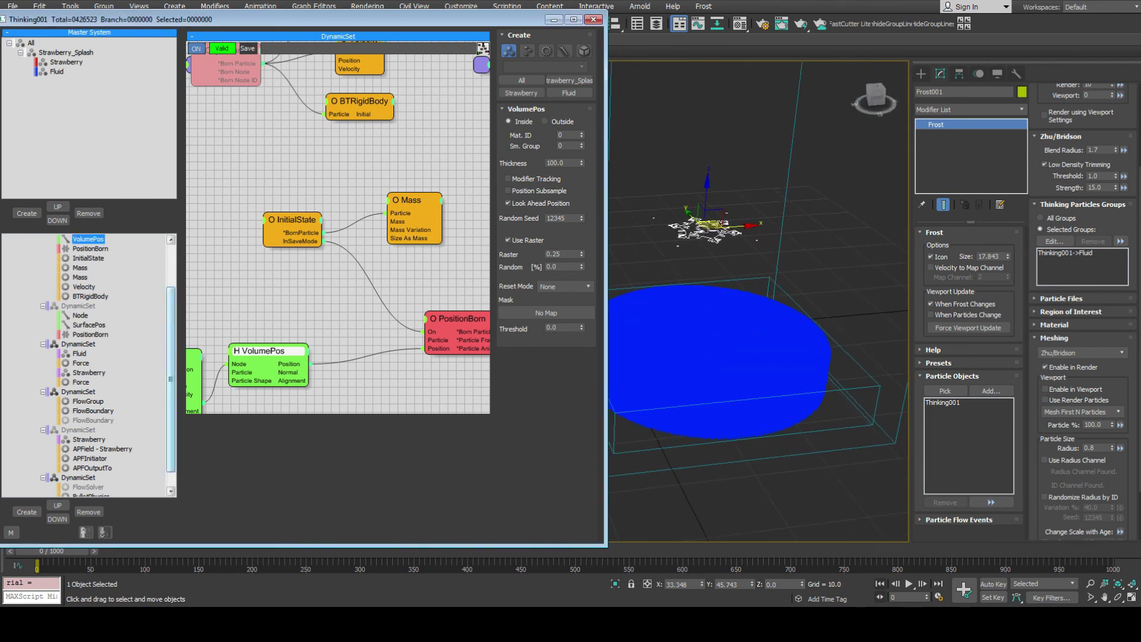
pyautogui.moveTo(170, 378); pyautogui.dragTo(171, 393)
pyautogui.click(88, 468)
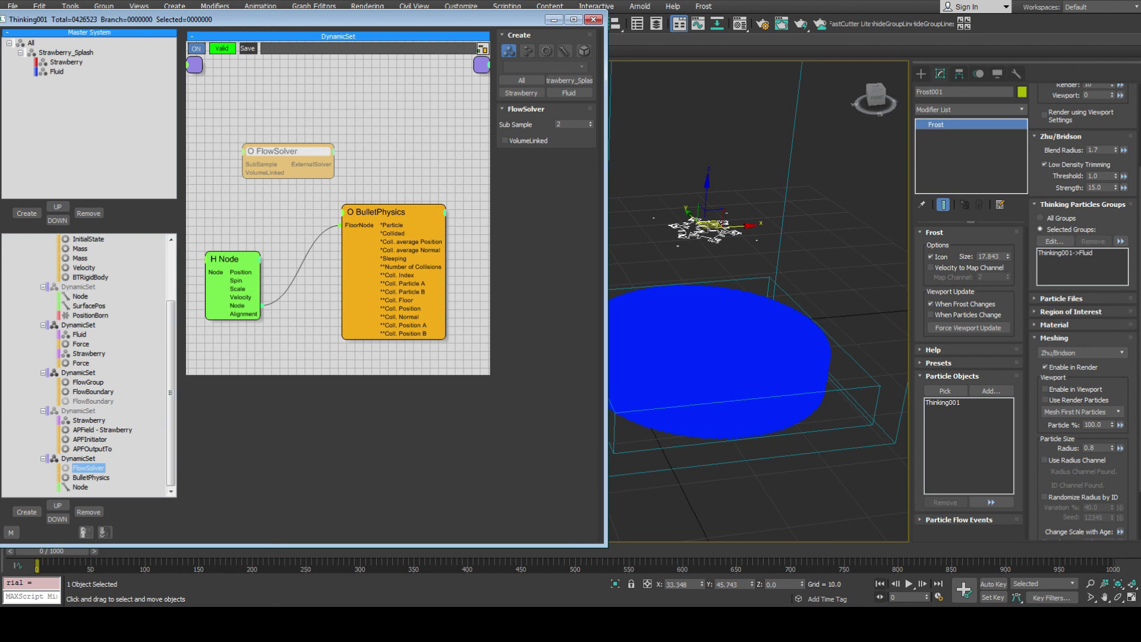
pyautogui.click(88, 382)
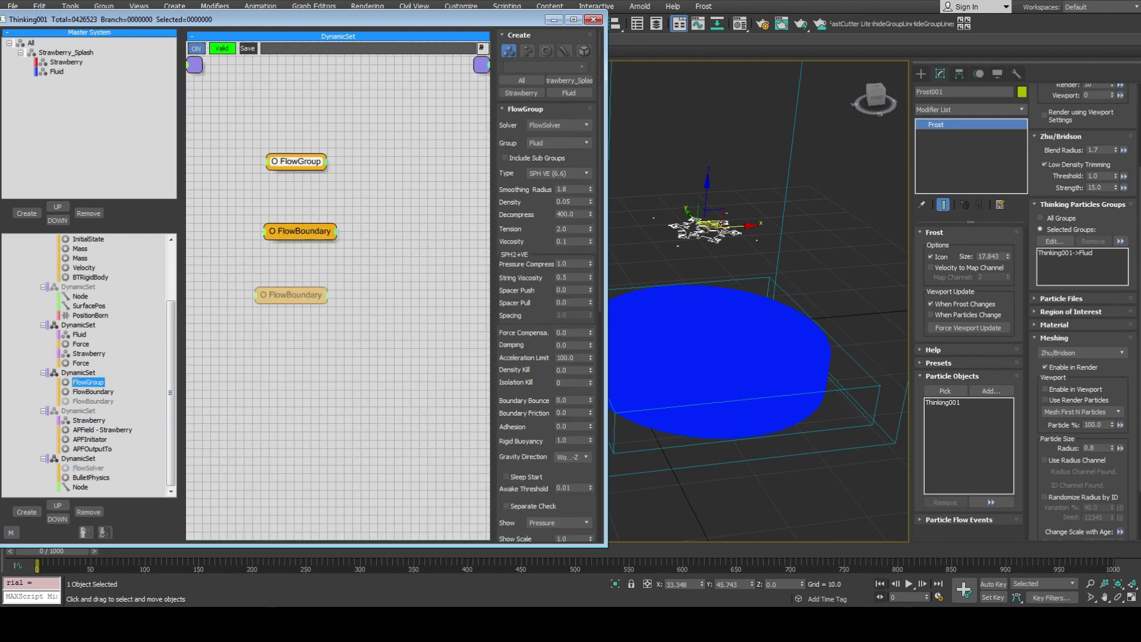
pyautogui.doubleClick(565, 214)
pyautogui.doubleClick(564, 188)
pyautogui.write('0.2')
pyautogui.press('Return')
pyautogui.click(88, 467)
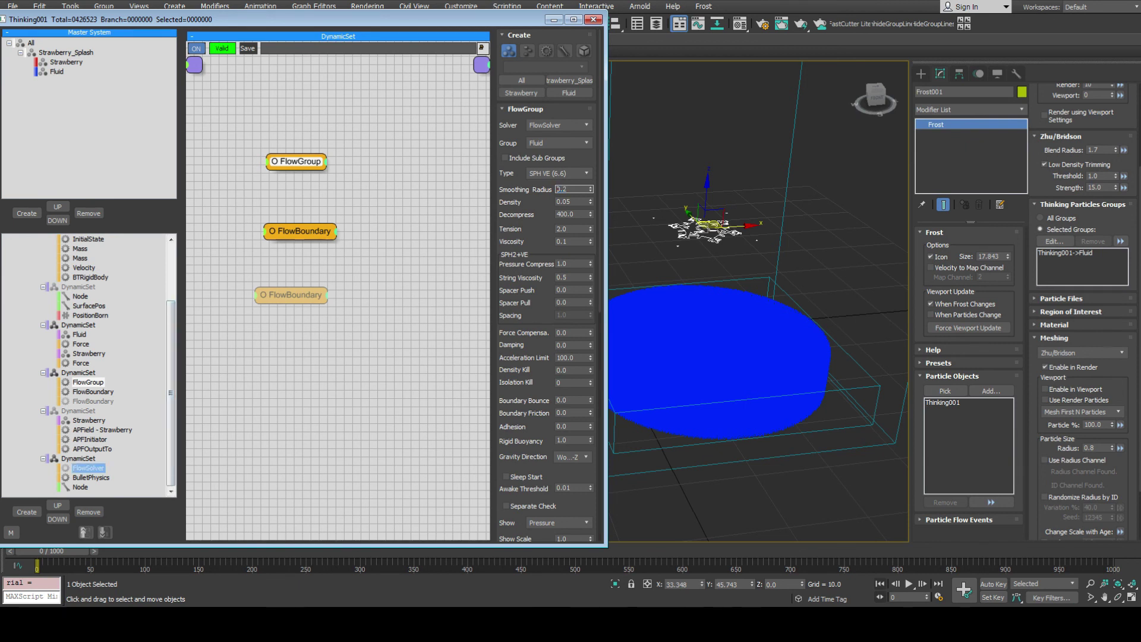
# Try FlowGroup Smoothing Radius values of 0.3, 0.4 and 0.5, and settle on 0.45 for the Fluid group.
pyautogui.click(88, 382)
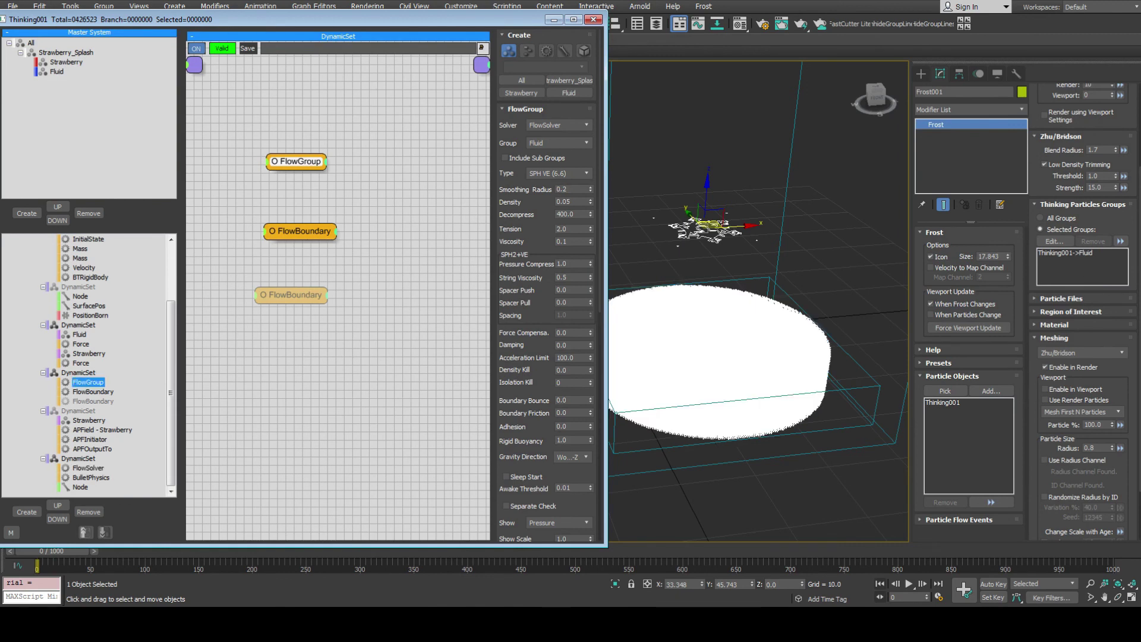
pyautogui.moveTo(731, 356); pyautogui.dragTo(781, 363, button='middle')
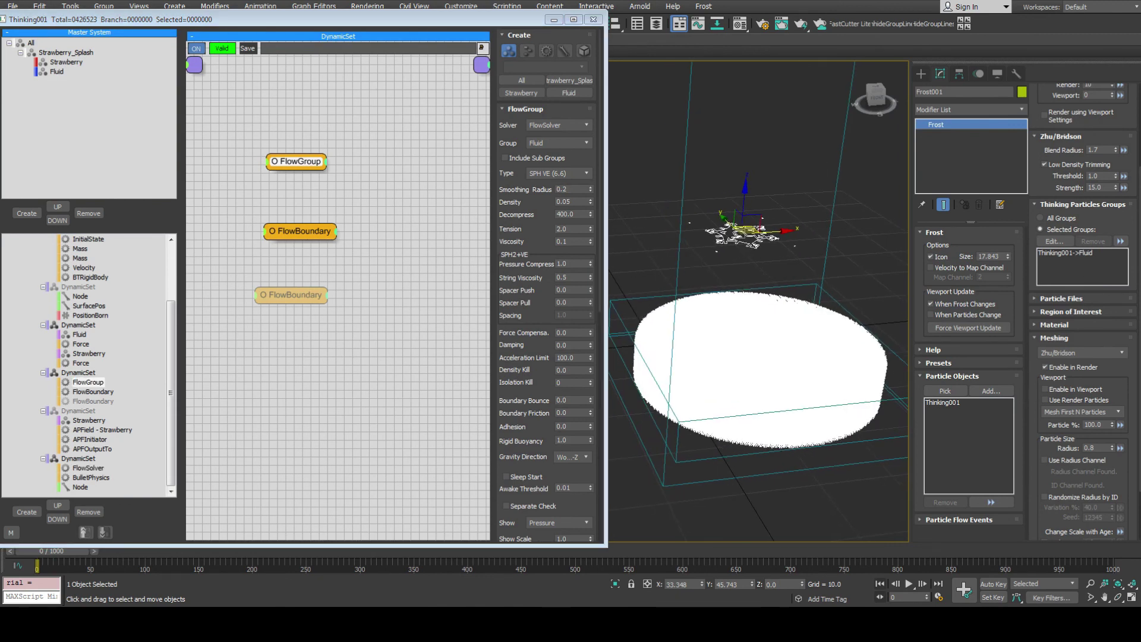
pyautogui.doubleClick(562, 189)
pyautogui.write('0.3')
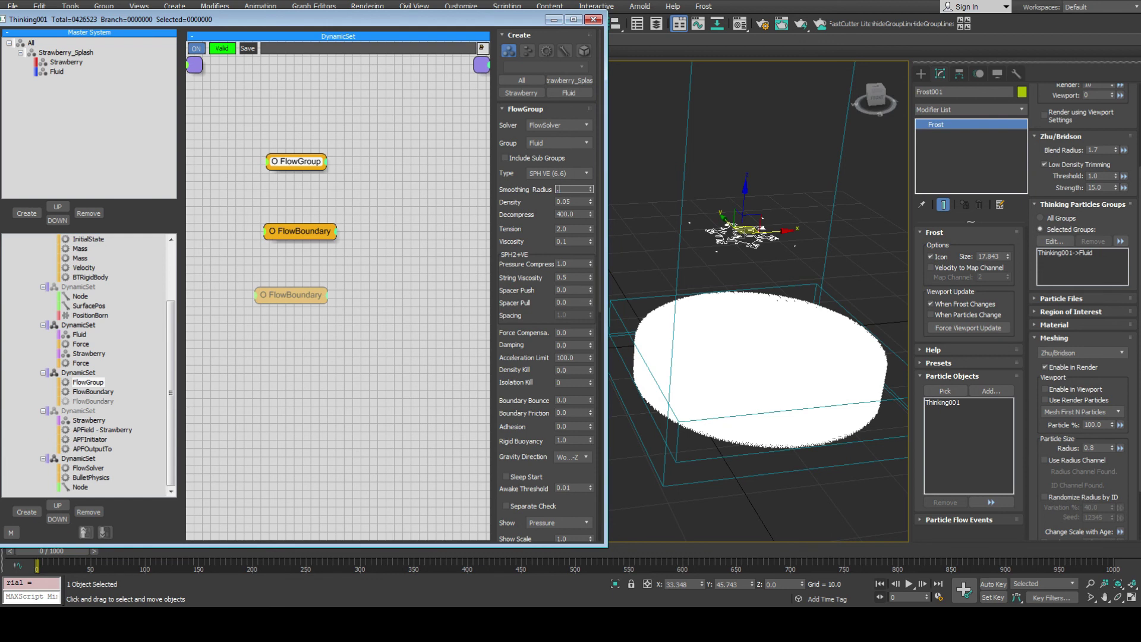
pyautogui.press('Return')
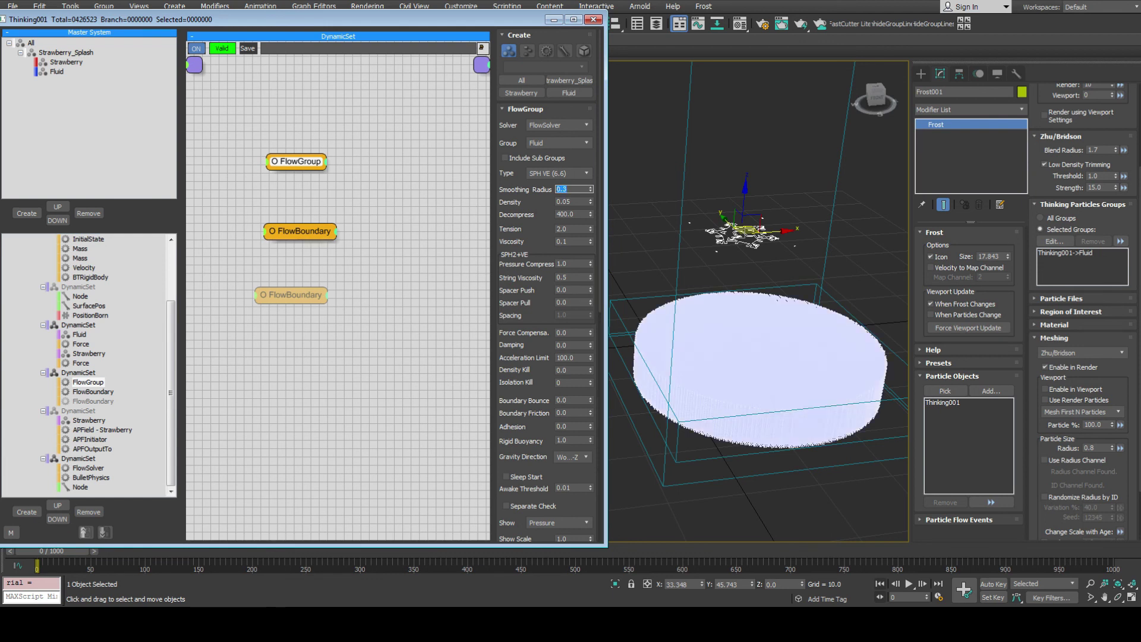
pyautogui.write('0.4')
pyautogui.press('Return')
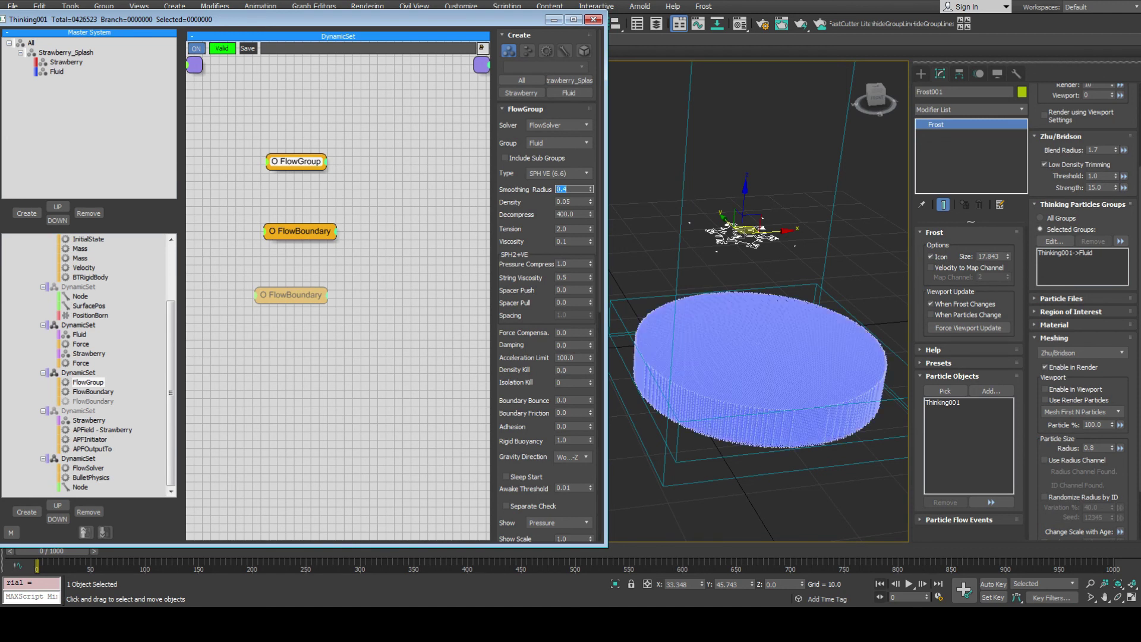
pyautogui.write('0.45')
pyautogui.press('Return')
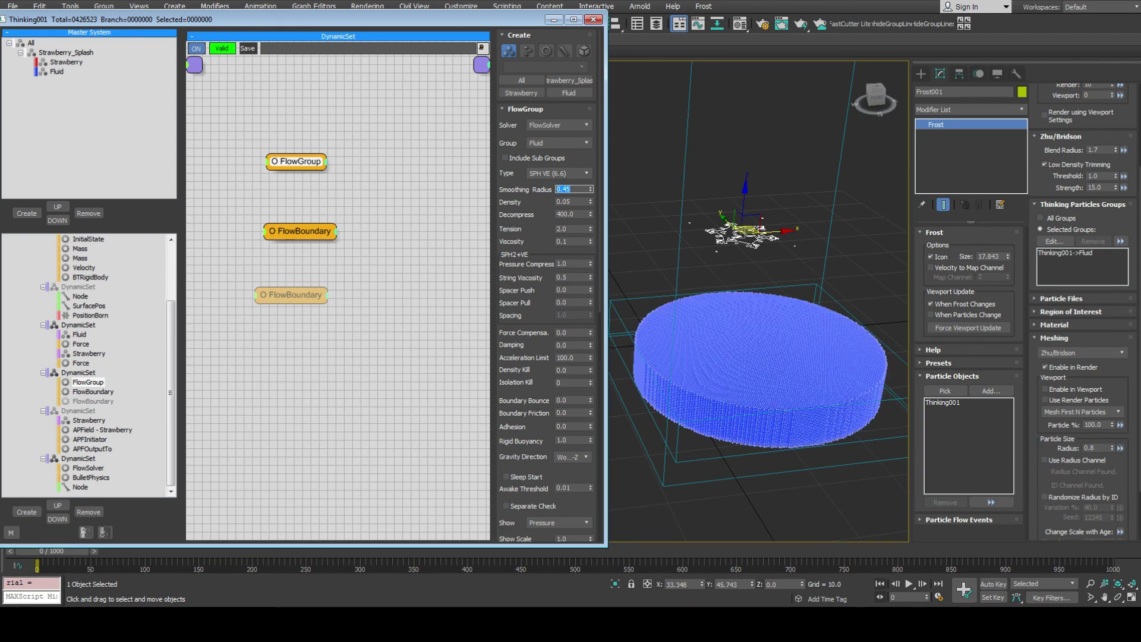
pyautogui.write('0.5')
pyautogui.press('Return')
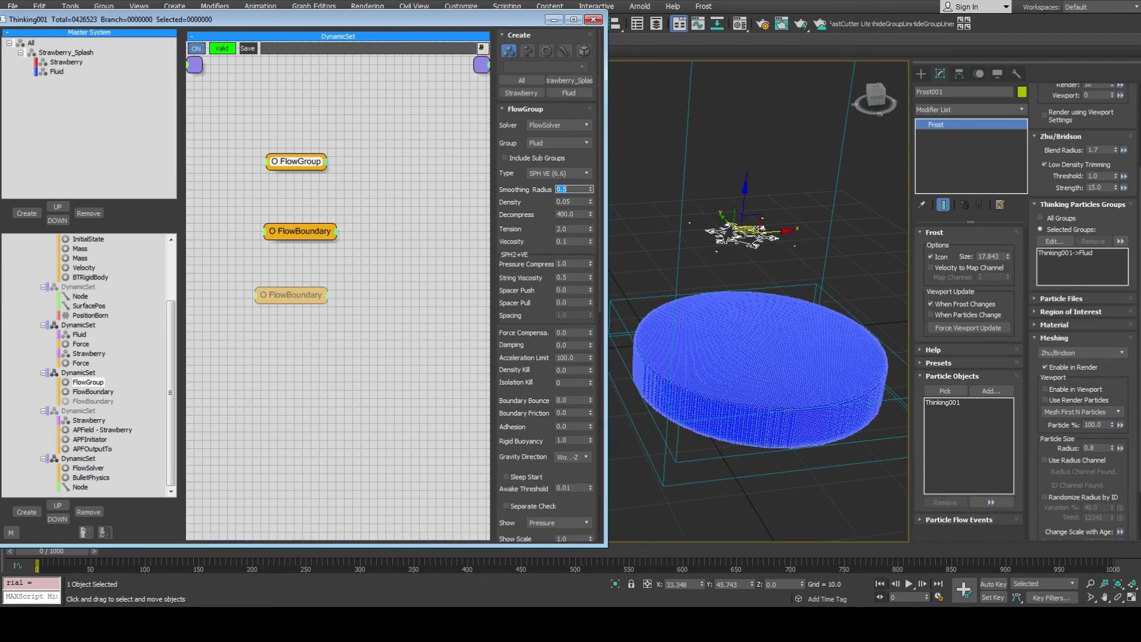
pyautogui.write('0.45')
pyautogui.press('Return')
pyautogui.moveTo(761, 356); pyautogui.dragTo(729, 341, button='middle')
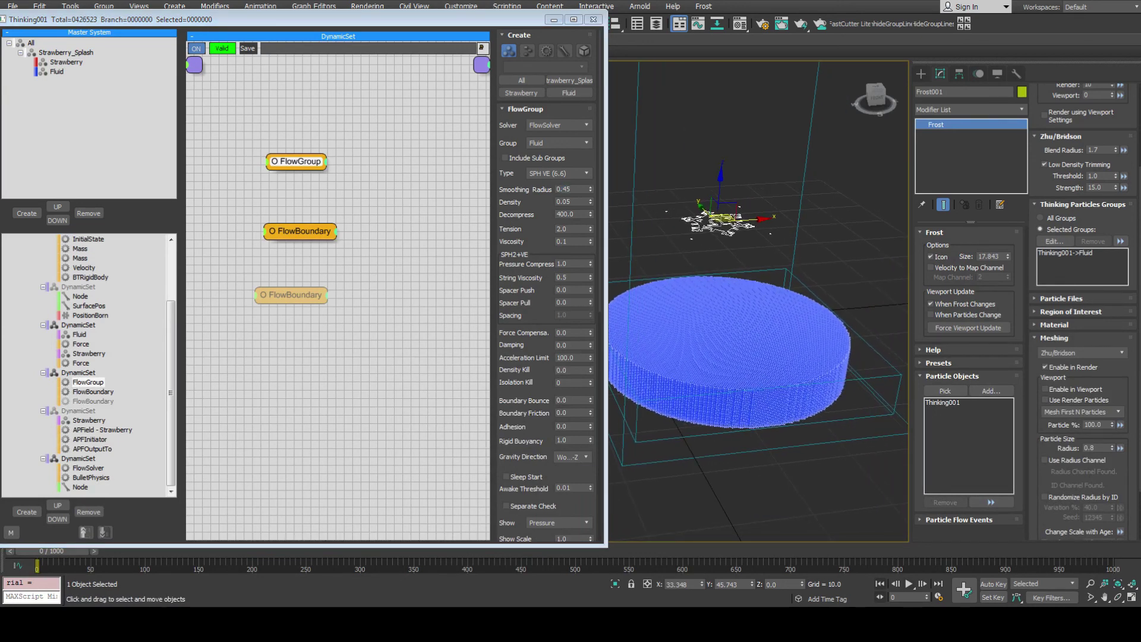
# Open the InitialState operator, run the simulation to frame 35, and check the fluid's surface in the front view.
pyautogui.moveTo(171, 392); pyautogui.dragTo(171, 341)
pyautogui.click(88, 306)
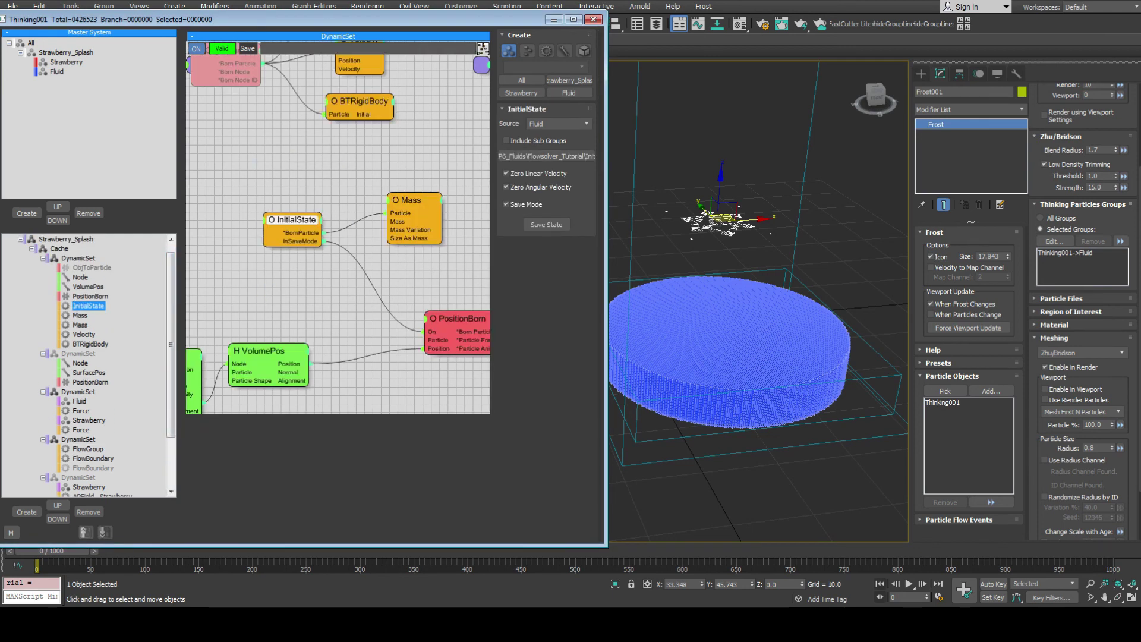
pyautogui.click(546, 225)
pyautogui.click(908, 584)
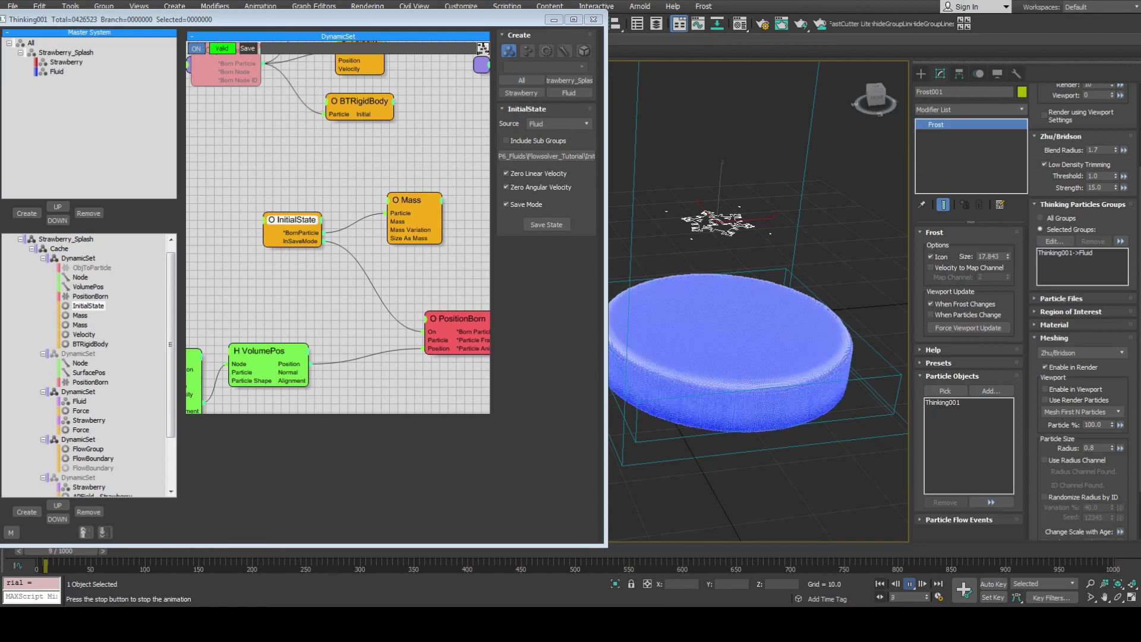
pyautogui.hotkey('alt', 'Tab')
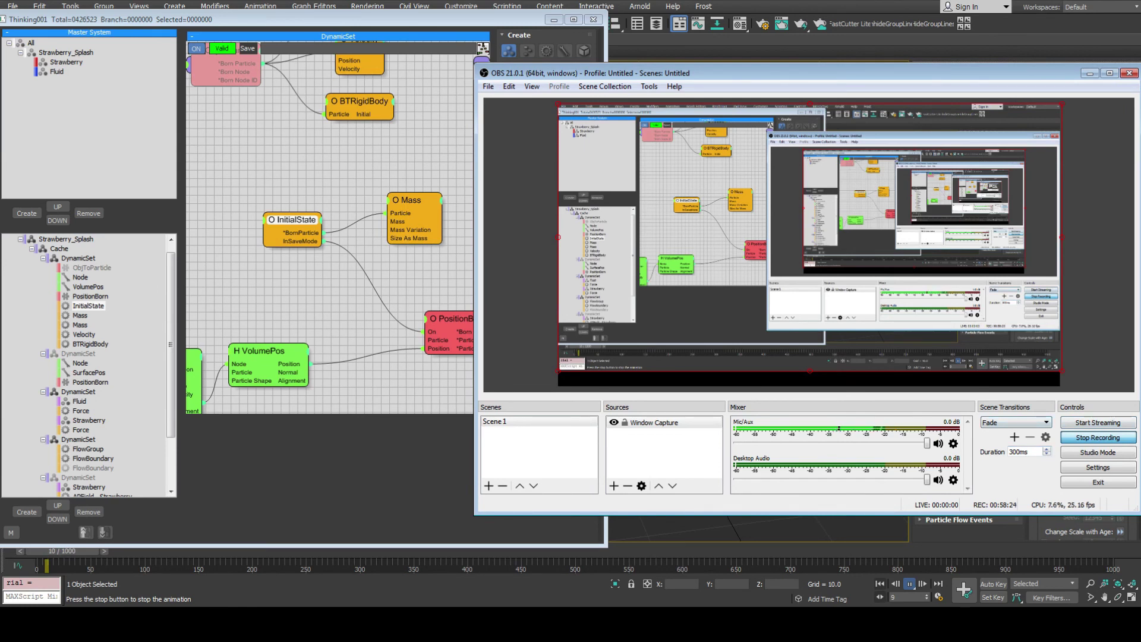
pyautogui.hotkey('alt', 'Tab')
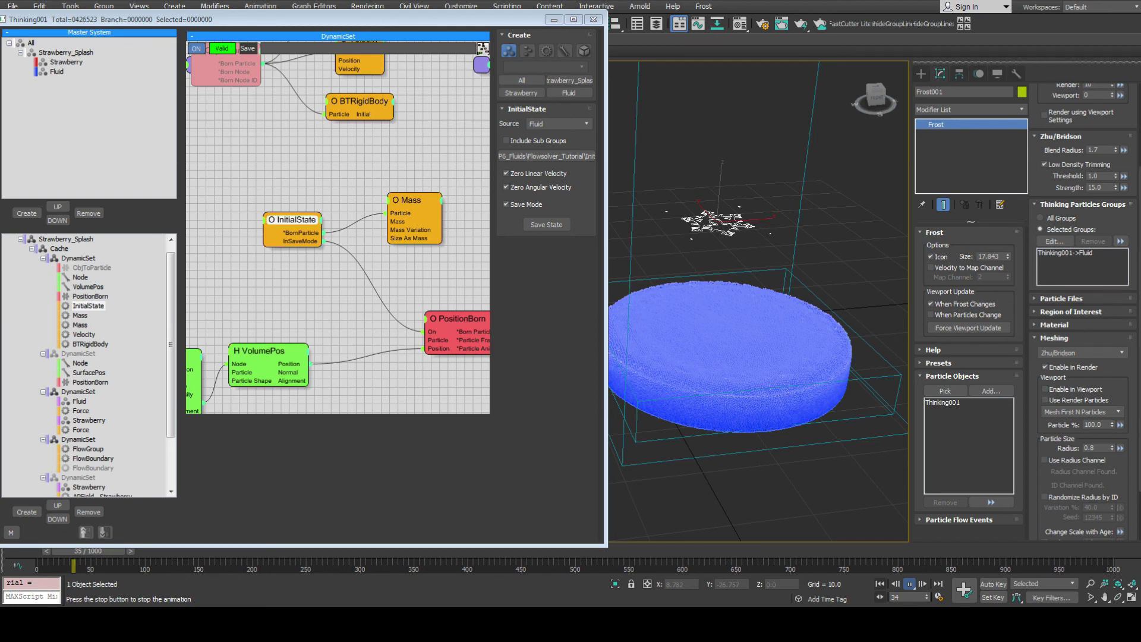
pyautogui.press('Escape')
pyautogui.press('f')
pyautogui.moveTo(758, 380); pyautogui.dragTo(758, 421, button='middle')
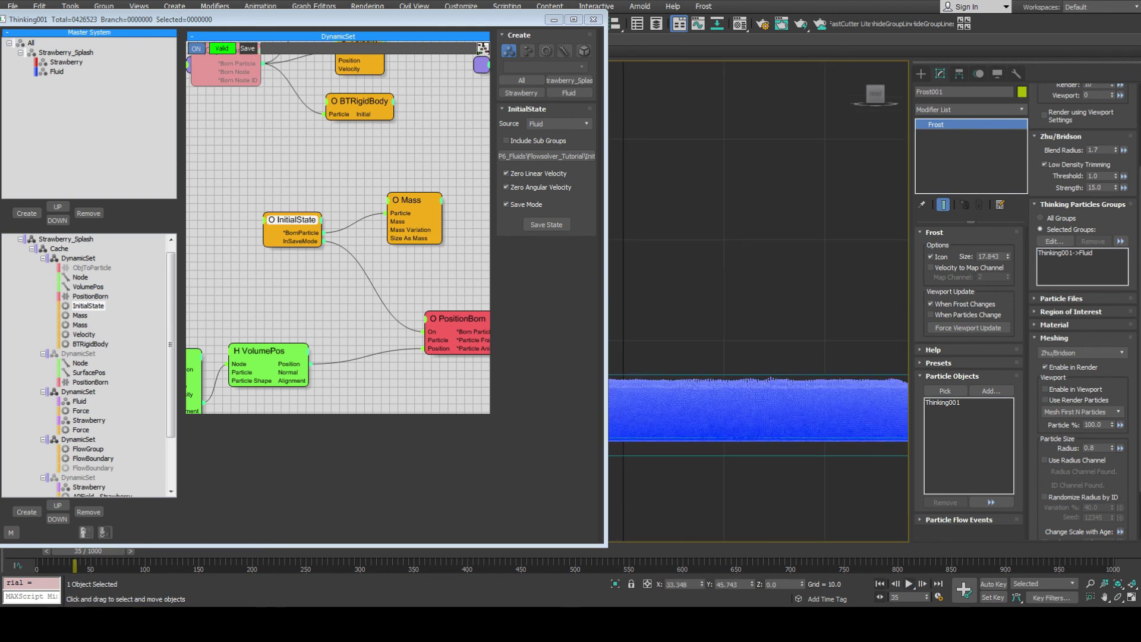
pyautogui.scroll(-2, 758, 422)
# Continue the simulation to frame 71 to let the fluid settle, inspecting it in the perspective view.
pyautogui.click(908, 583)
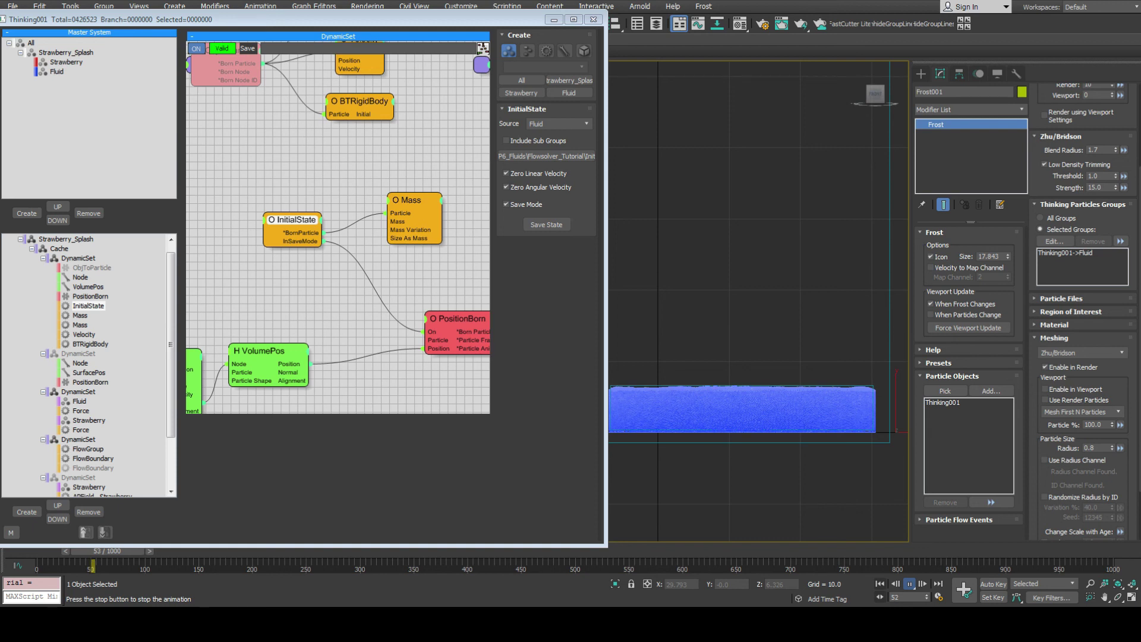
pyautogui.press('Escape')
pyautogui.press('p')
pyautogui.keyDown('alt'); pyautogui.moveTo(758, 300); pyautogui.dragTo(772, 336, button='middle'); pyautogui.keyUp('alt')
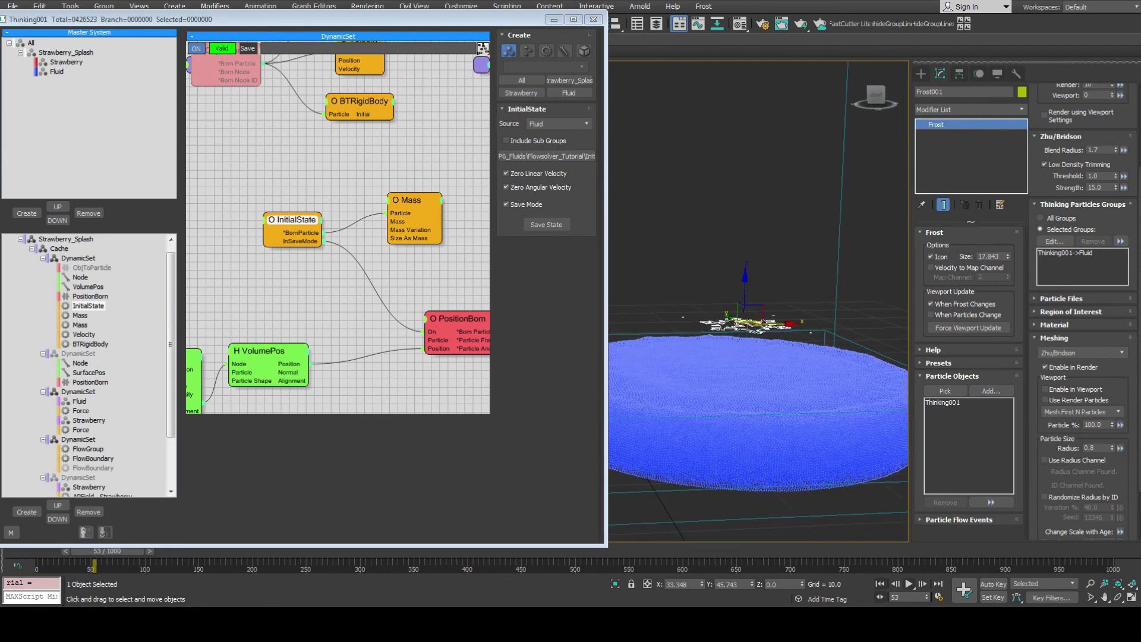
pyautogui.press('/')
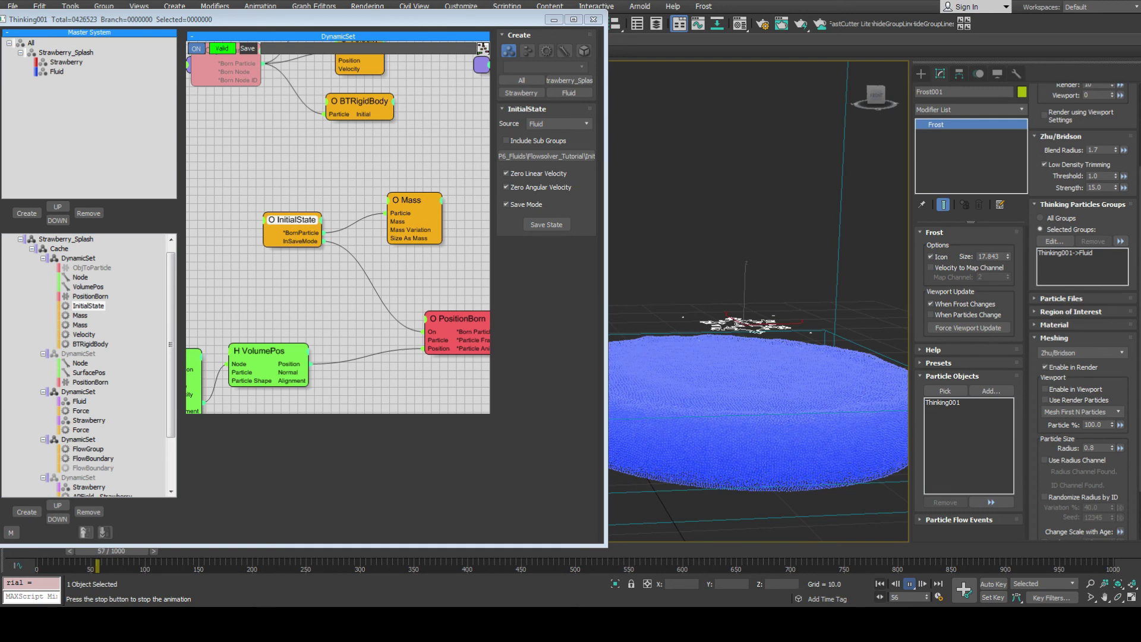
pyautogui.hotkey('ctrl', 'shift', 'Escape')
pyautogui.click(140, 28)
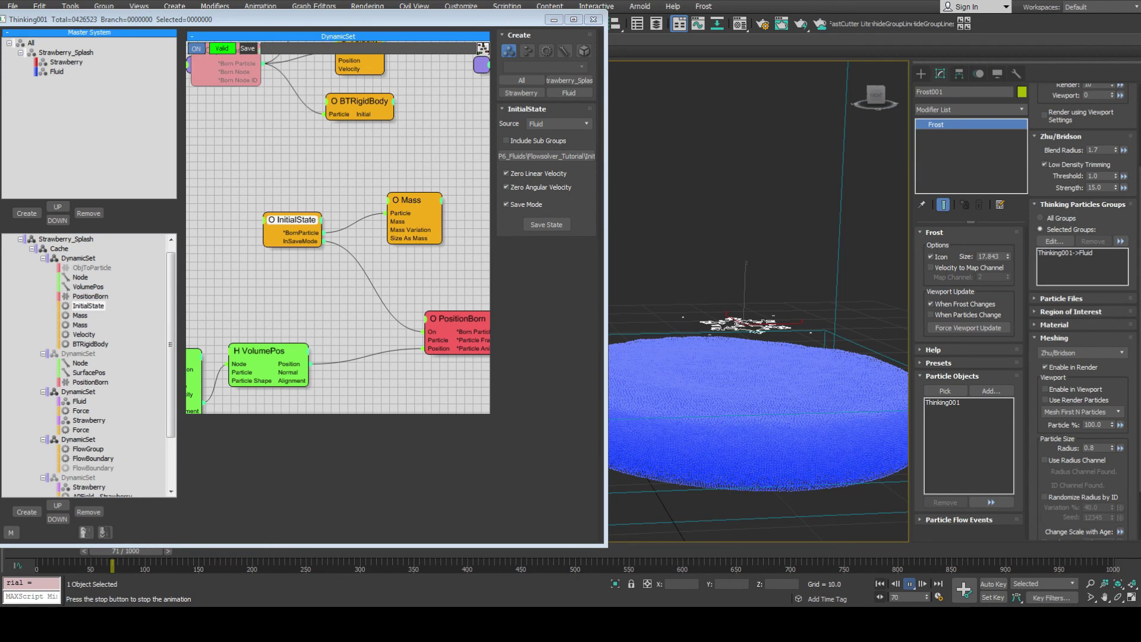
pyautogui.press('/')
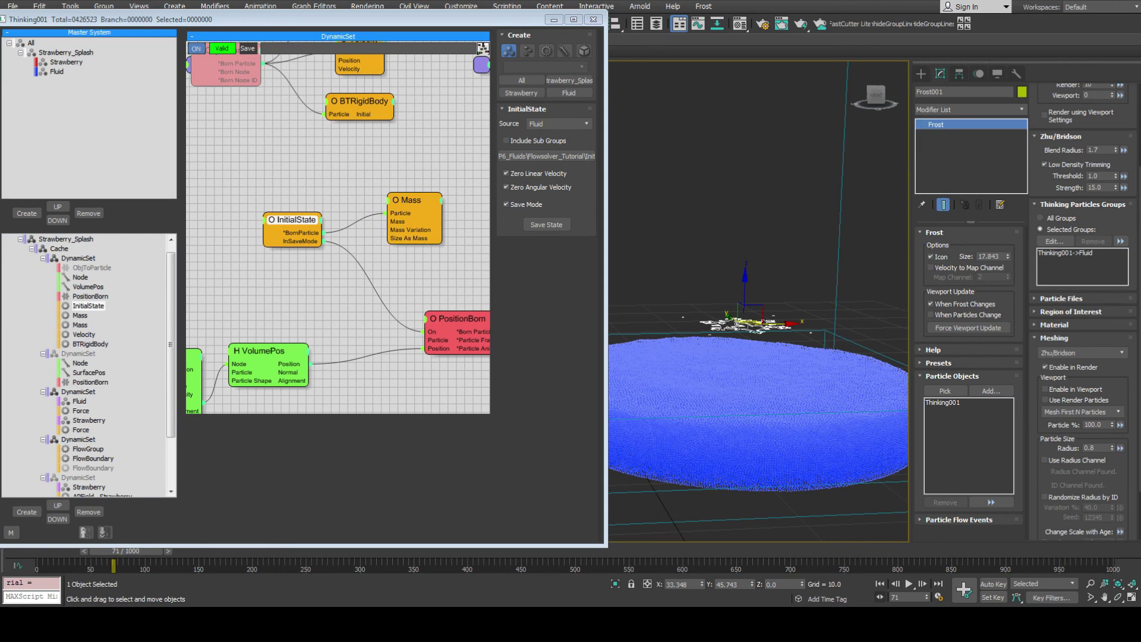
# Open the MasterDynamic settings and check the Show Info Tooltip option.
pyautogui.moveTo(170, 344); pyautogui.dragTo(170, 336)
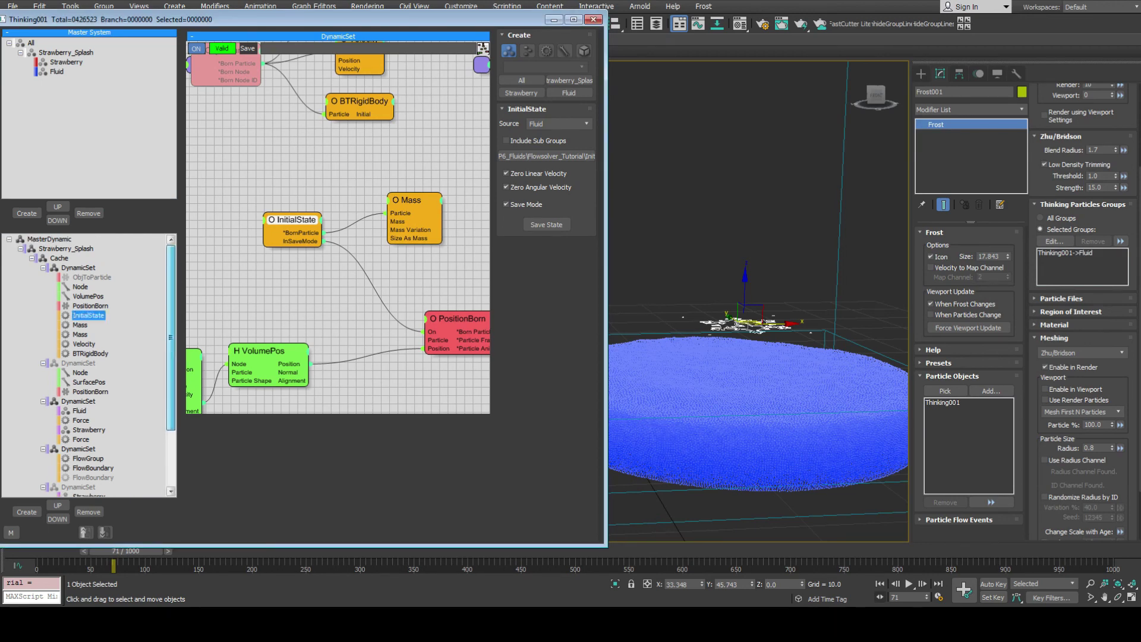
pyautogui.click(49, 239)
pyautogui.click(545, 186)
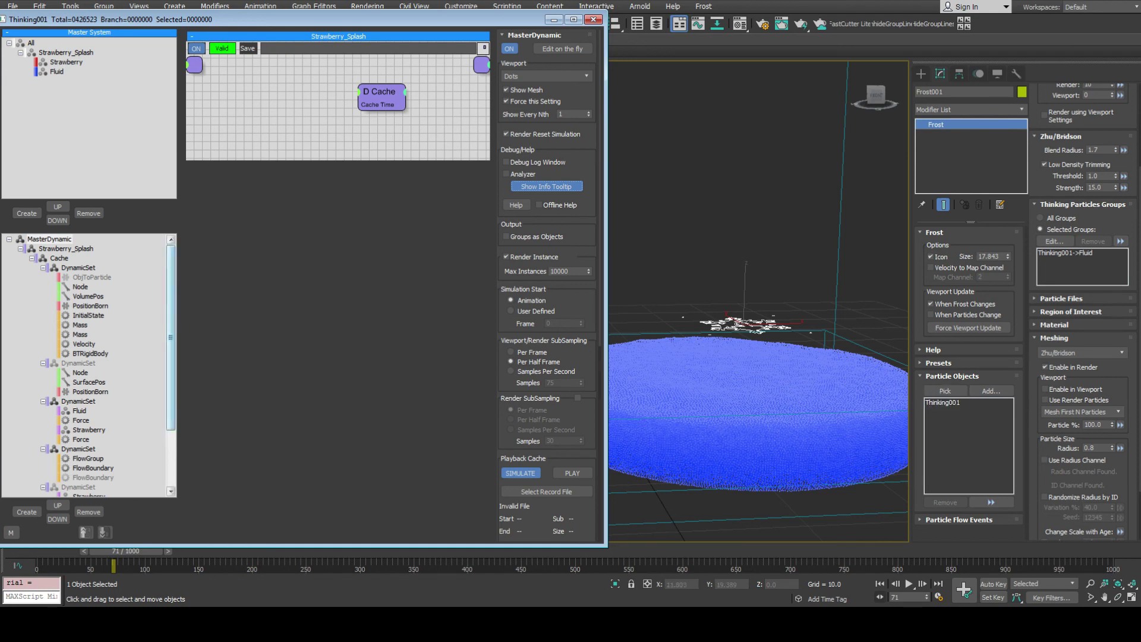
# Save the settled Fluid particles as the new state in the InitialState operator and turn off Save Mode.
pyautogui.click(88, 315)
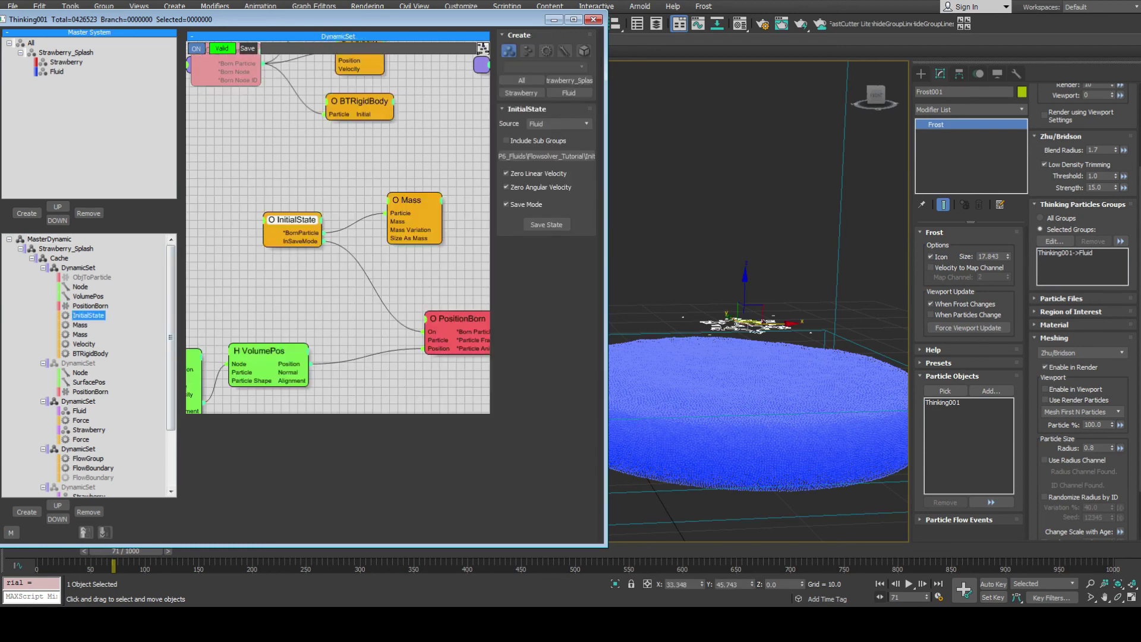
pyautogui.click(545, 224)
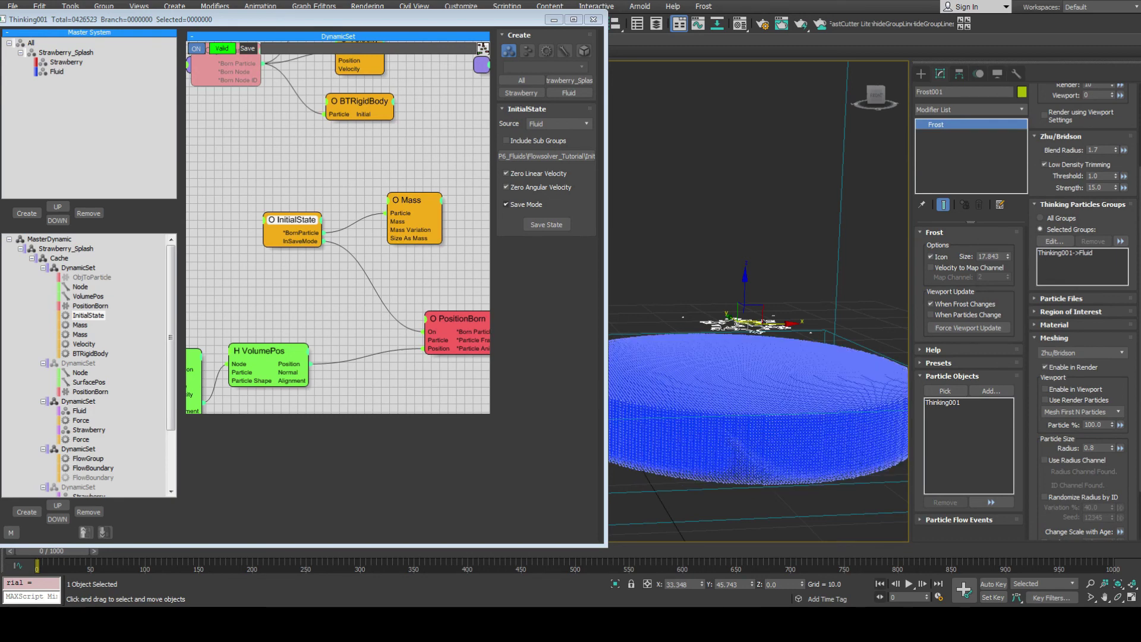
pyautogui.click(506, 204)
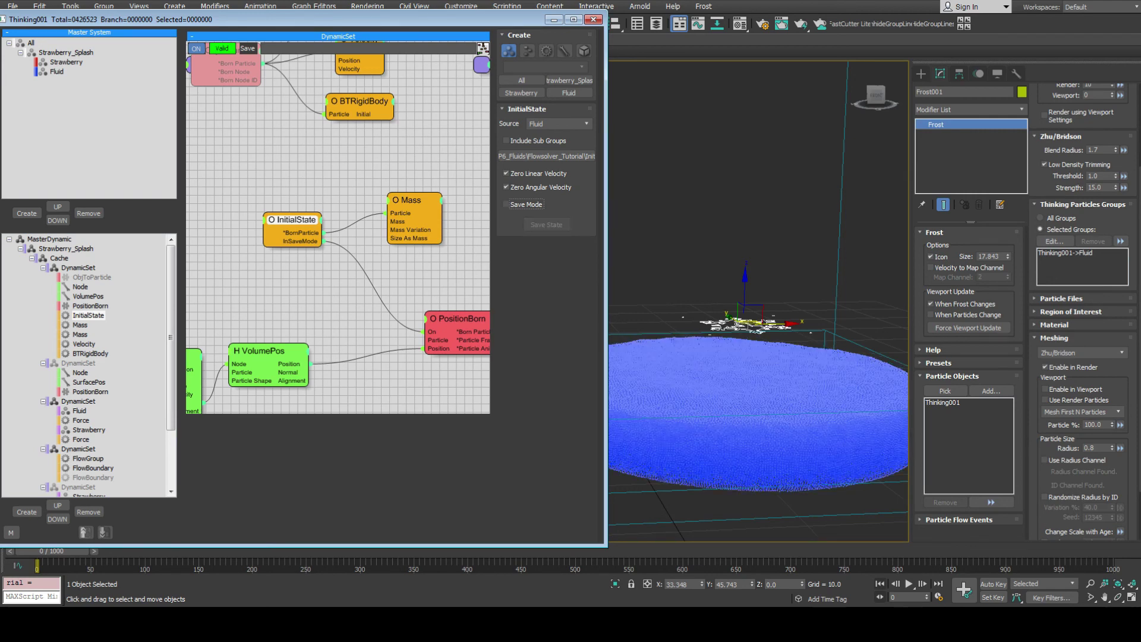
# Re-enable the strawberry's ObjToParticle operator and the DynamicSet containing the APField operators.
pyautogui.click(92, 277)
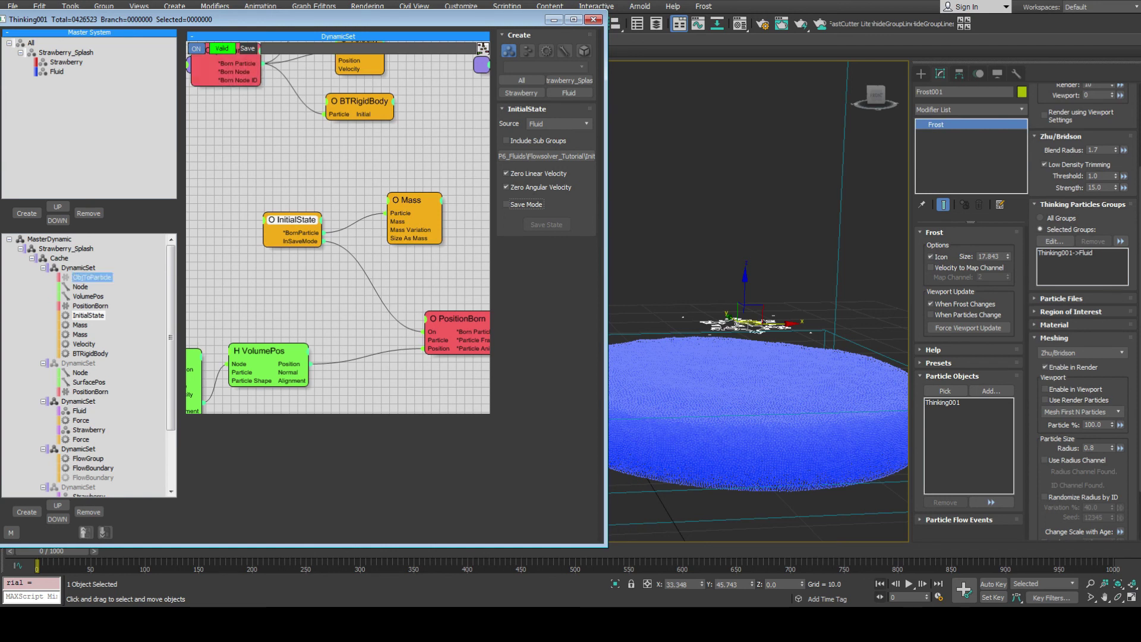
pyautogui.click(698, 295)
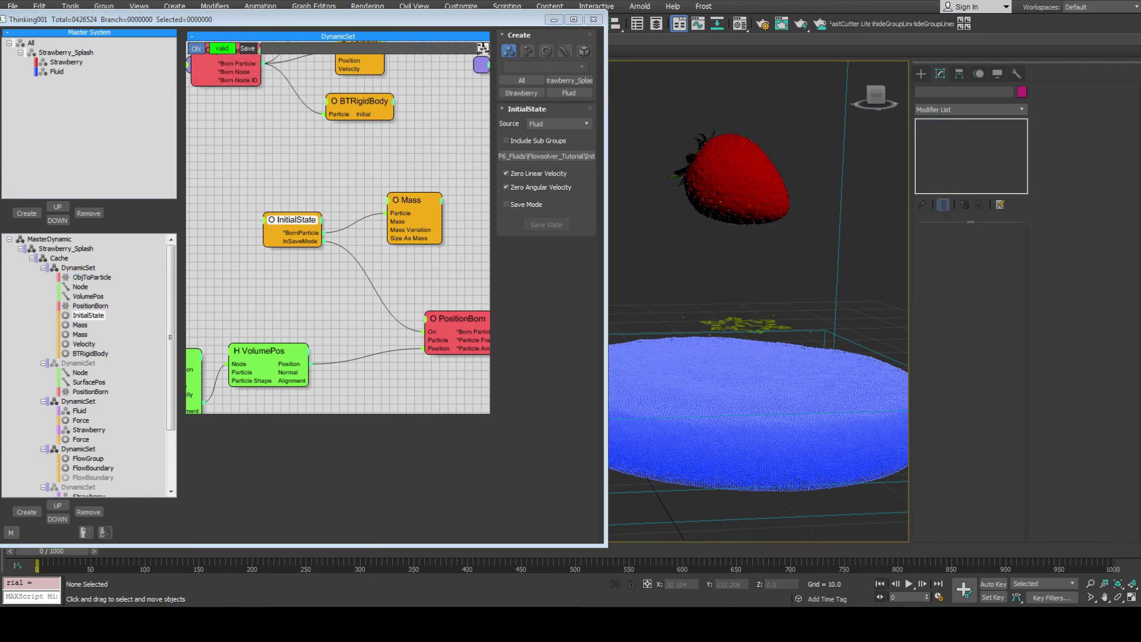
pyautogui.moveTo(171, 337); pyautogui.dragTo(171, 392)
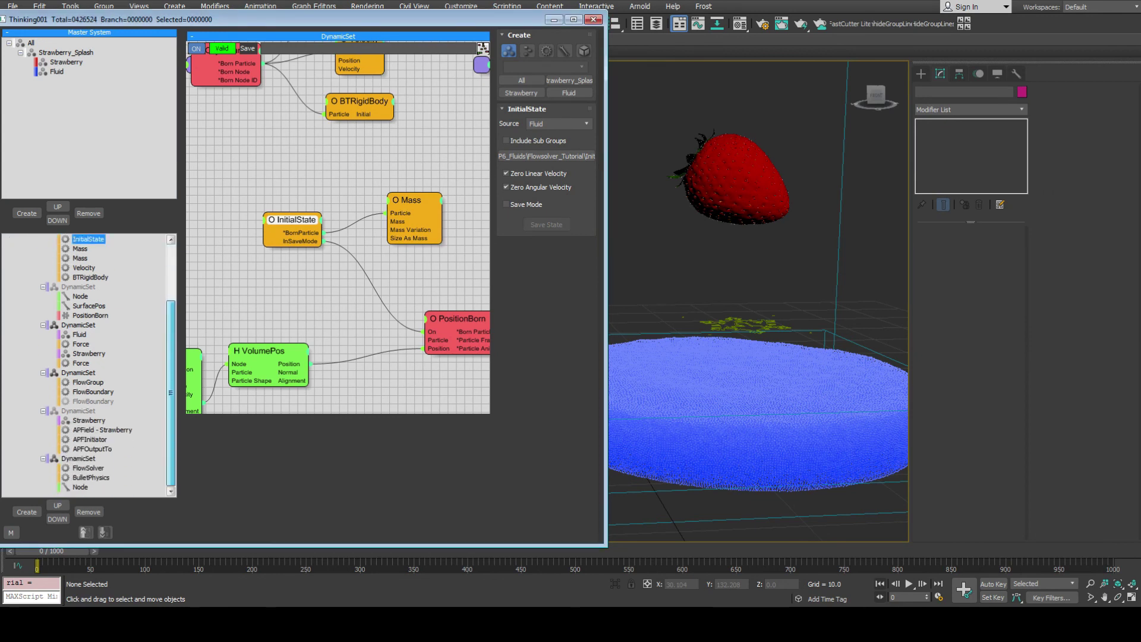
pyautogui.click(78, 411)
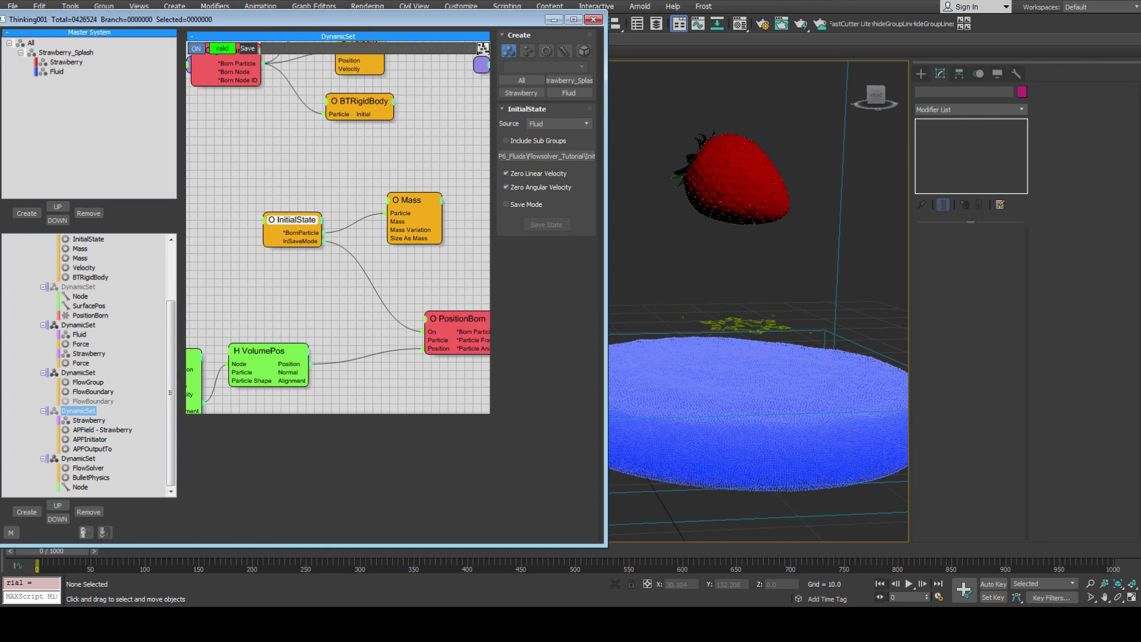
pyautogui.click(88, 239)
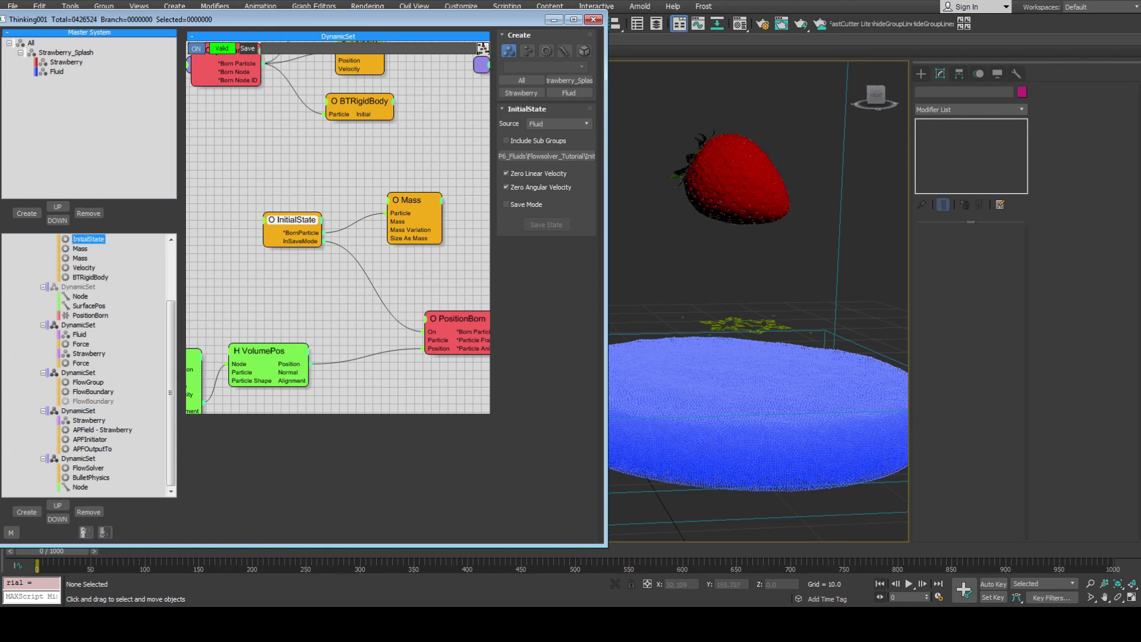
pyautogui.moveTo(772, 285); pyautogui.dragTo(794, 316, button='middle')
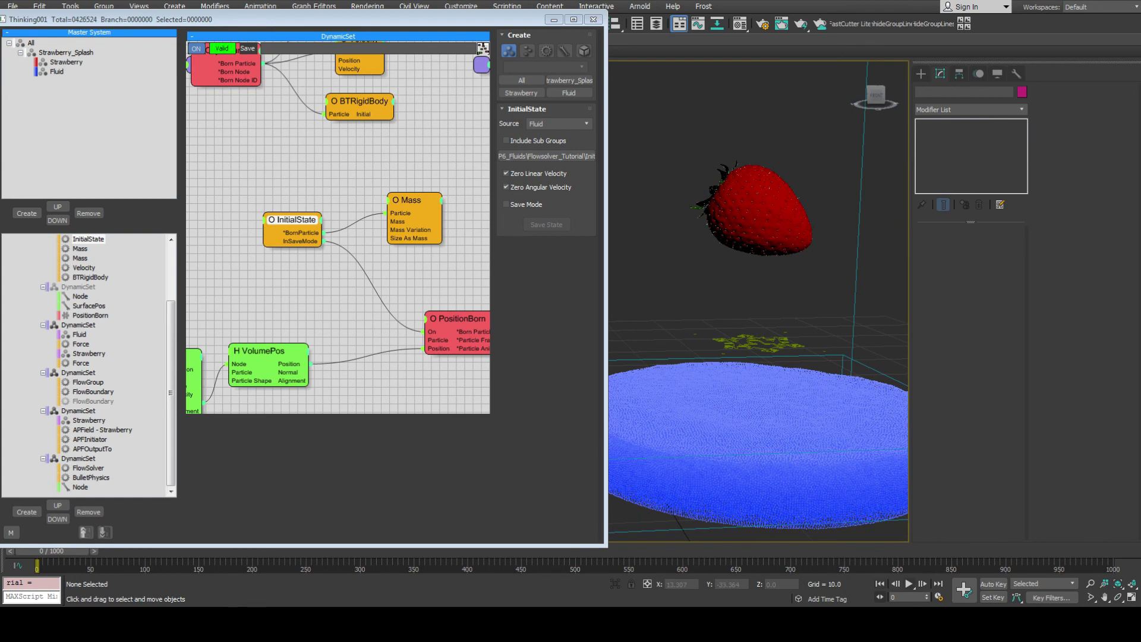
# Run the high-resolution splash simulation to frame 28, pausing at frame 24 to inspect the fluid around the strawberry.
pyautogui.click(908, 584)
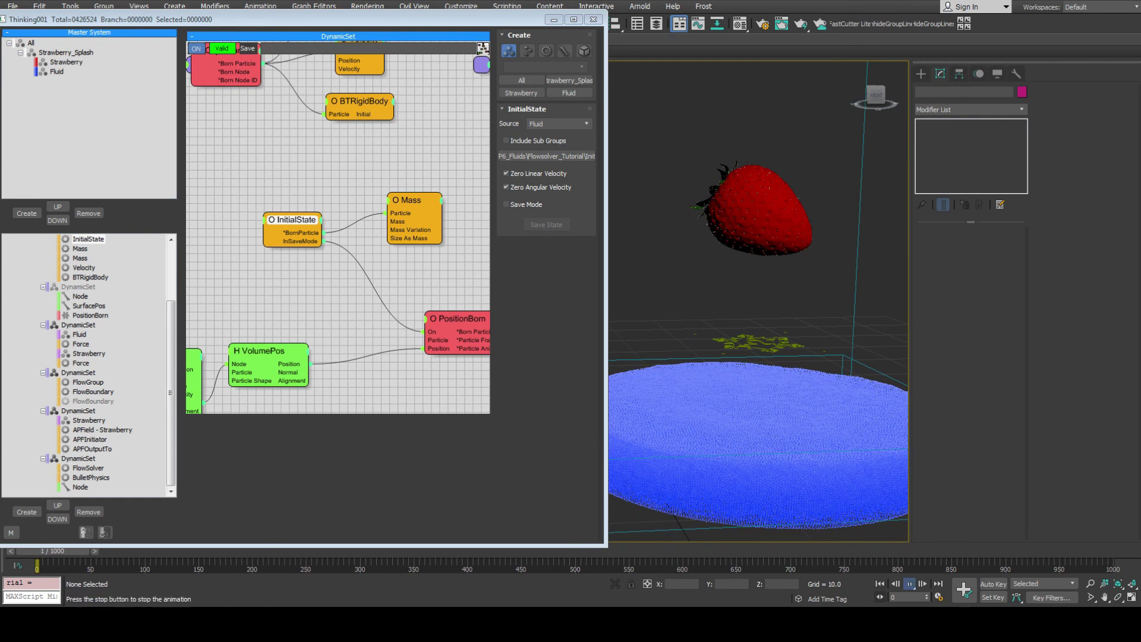
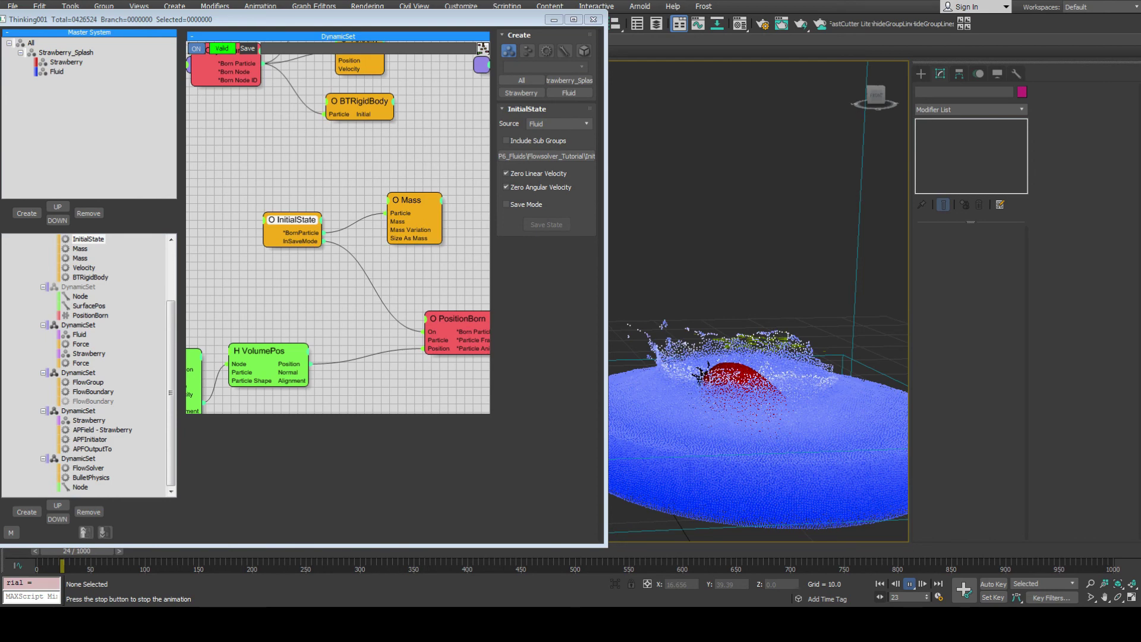
pyautogui.press('Escape')
pyautogui.keyDown('alt'); pyautogui.moveTo(784, 356); pyautogui.dragTo(745, 387, button='middle'); pyautogui.keyUp('alt')
pyautogui.scroll(4, 742, 297)
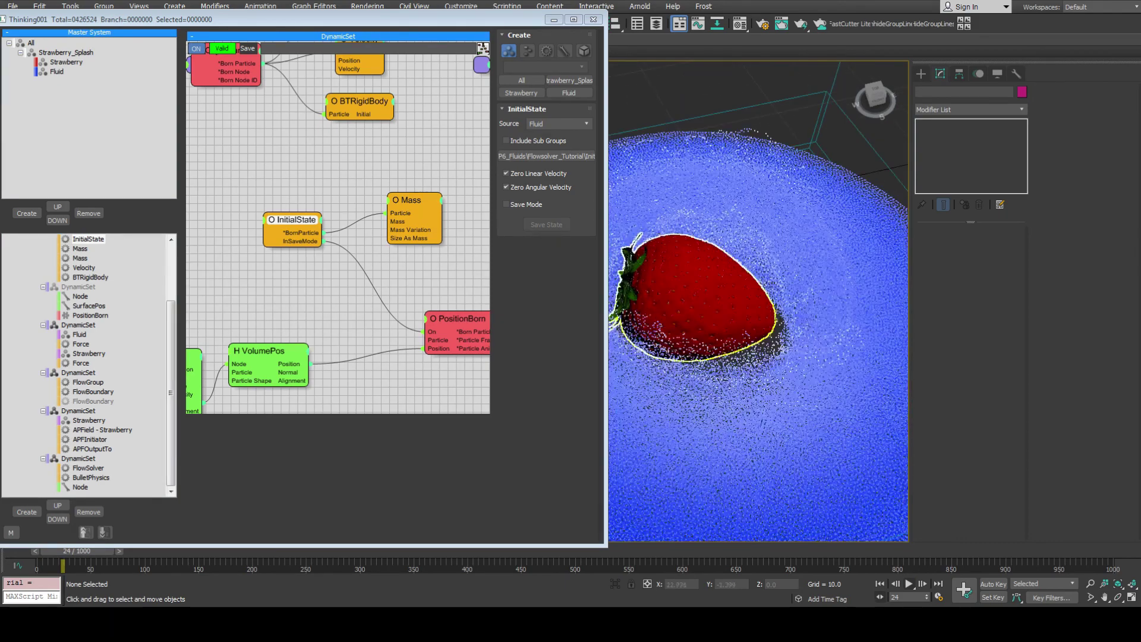
pyautogui.keyDown('alt'); pyautogui.moveTo(771, 340); pyautogui.dragTo(771, 274, button='middle'); pyautogui.keyUp('alt')
pyautogui.moveTo(770, 381); pyautogui.dragTo(771, 311, button='middle')
pyautogui.scroll(-4, 771, 297)
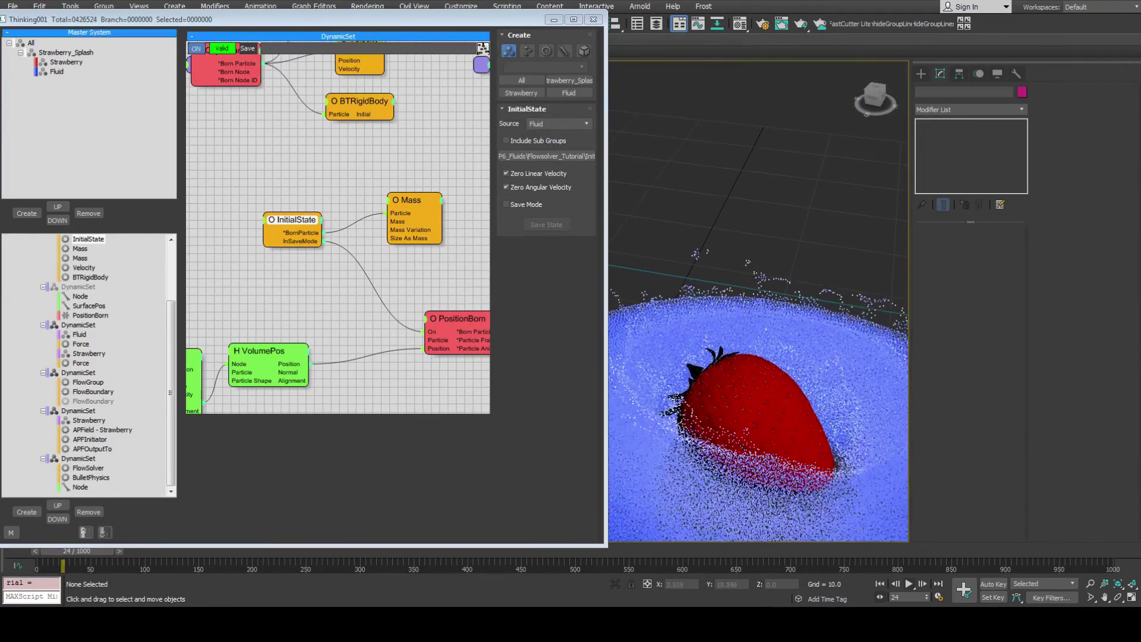
pyautogui.keyDown('alt'); pyautogui.moveTo(771, 386); pyautogui.dragTo(781, 362, button='middle'); pyautogui.keyUp('alt')
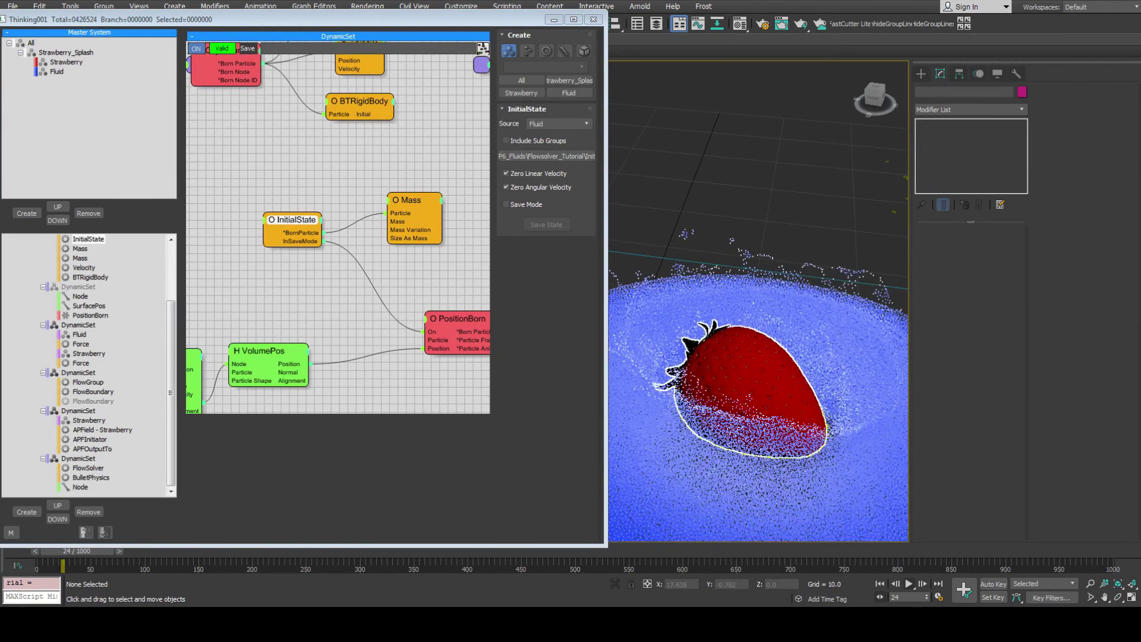
pyautogui.click(909, 583)
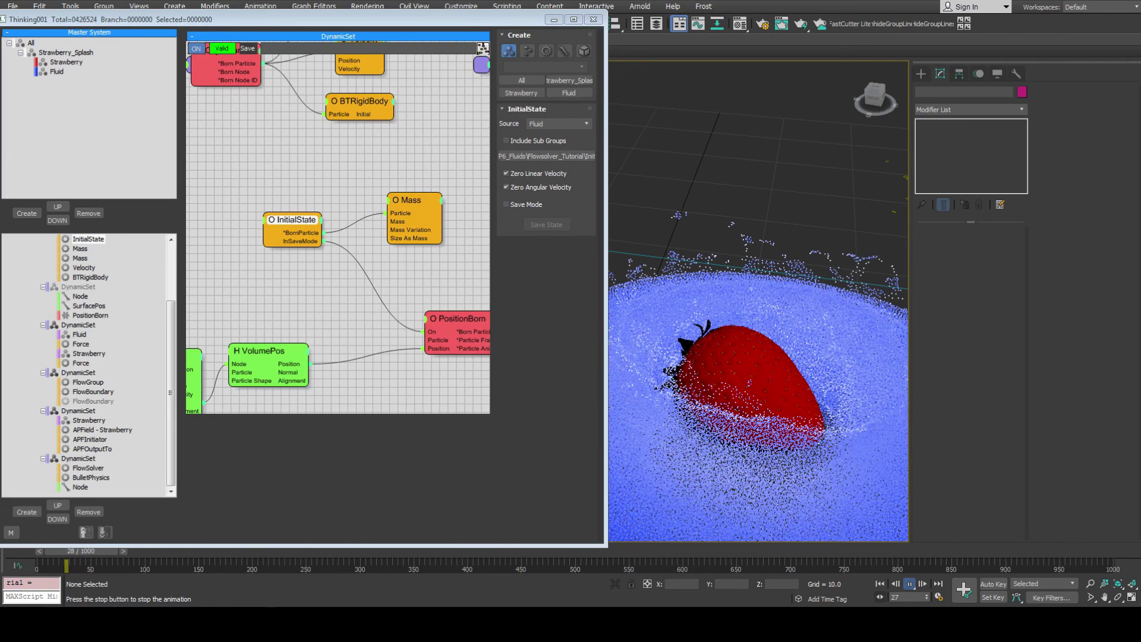
pyautogui.press('Escape')
pyautogui.keyDown('alt'); pyautogui.moveTo(746, 374); pyautogui.dragTo(701, 365, button='middle'); pyautogui.keyUp('alt')
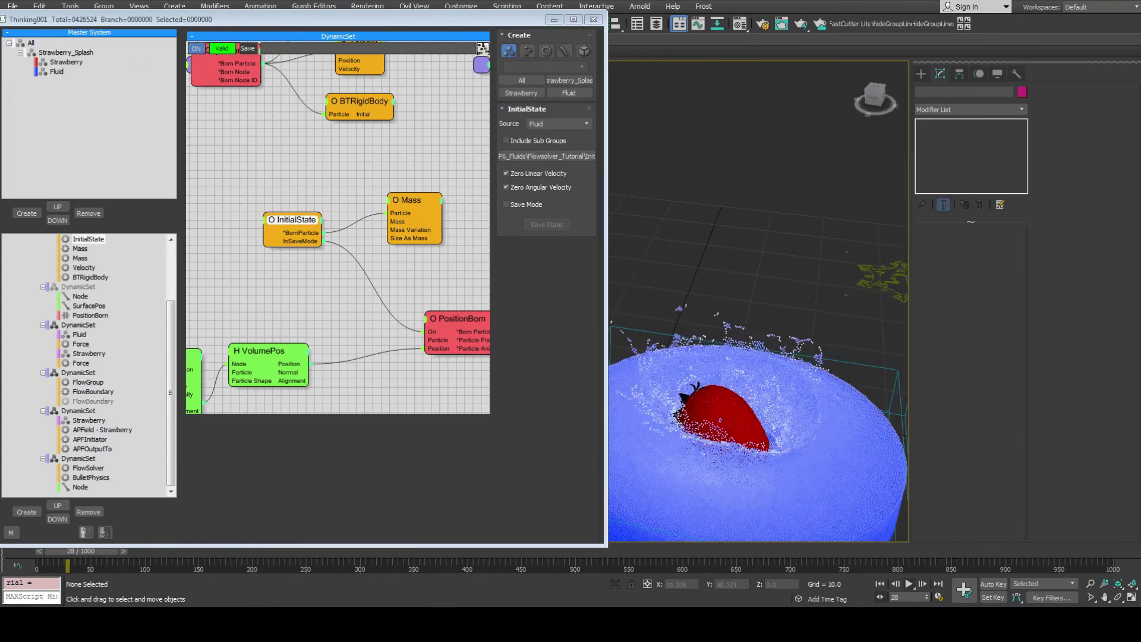
# Select the Frost object and set its particle radius to 0.3, trying 0.5 and 0.4 on the way, and inspect the meshed splash.
pyautogui.click(881, 276)
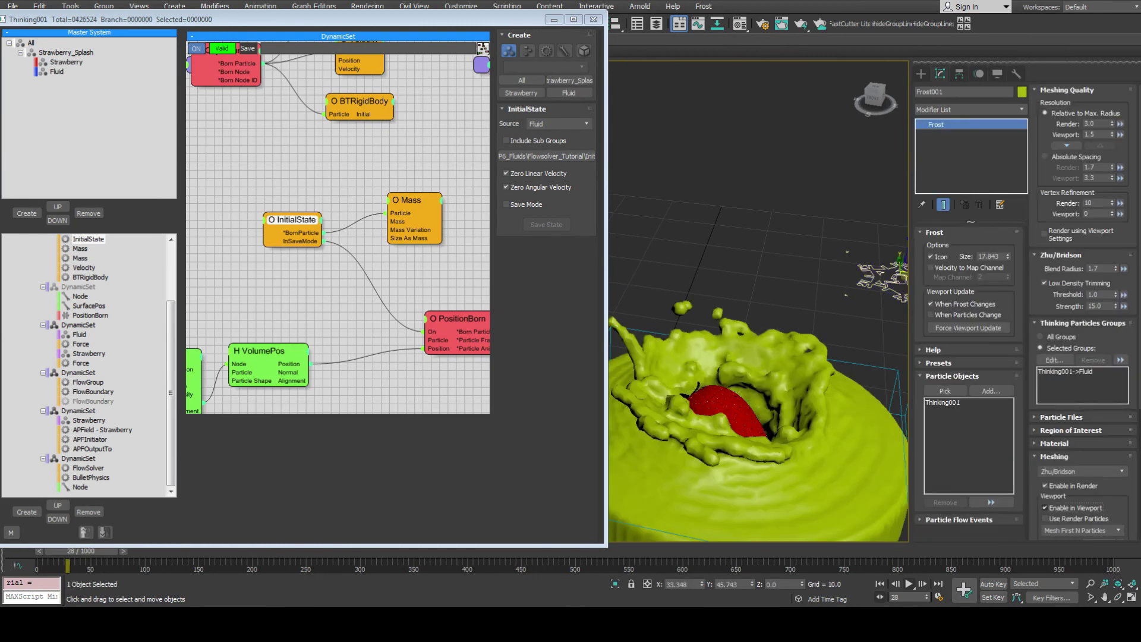
pyautogui.scroll(-4, 1063, 451)
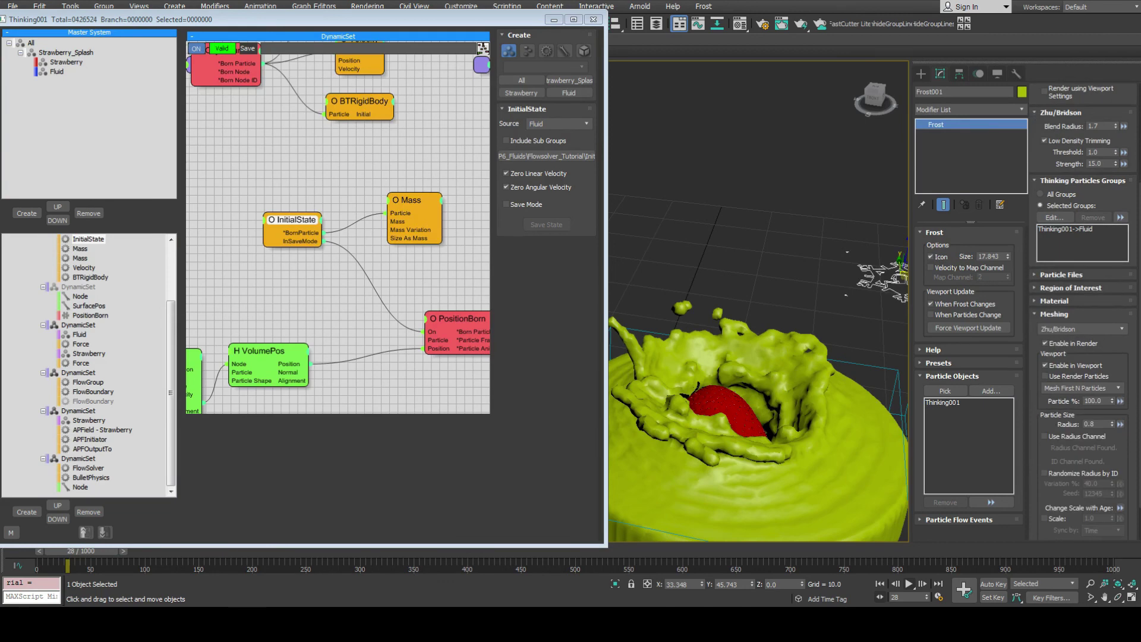
pyautogui.doubleClick(1092, 424)
pyautogui.write('.5')
pyautogui.press('Return')
pyautogui.write('.3')
pyautogui.press('Return')
pyautogui.write('.4')
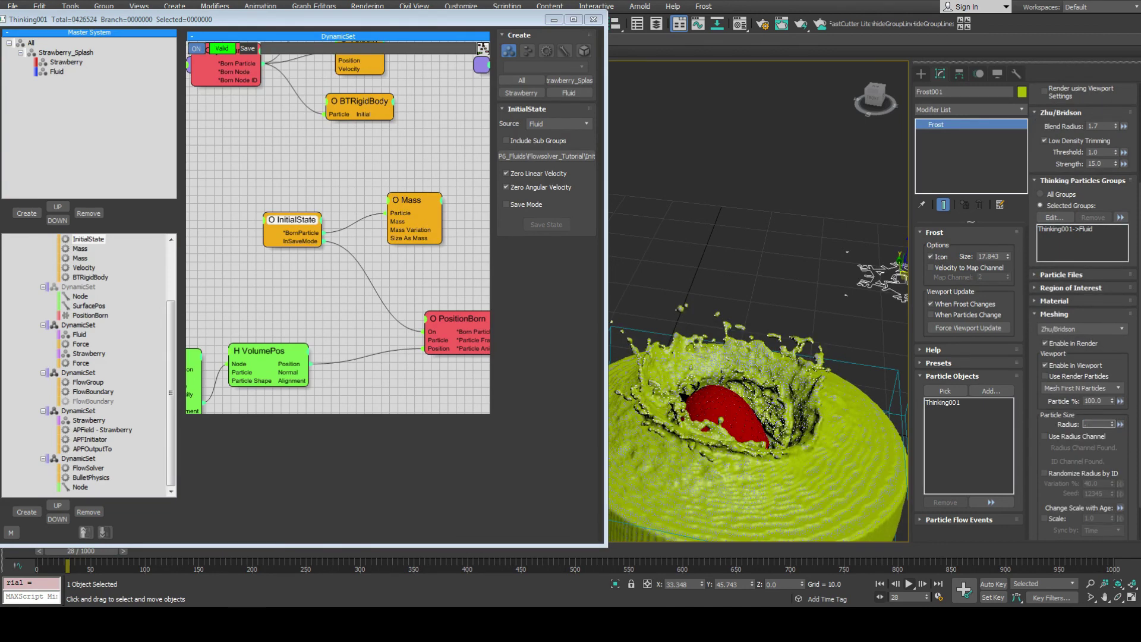
pyautogui.press('Return')
pyautogui.write('0.3')
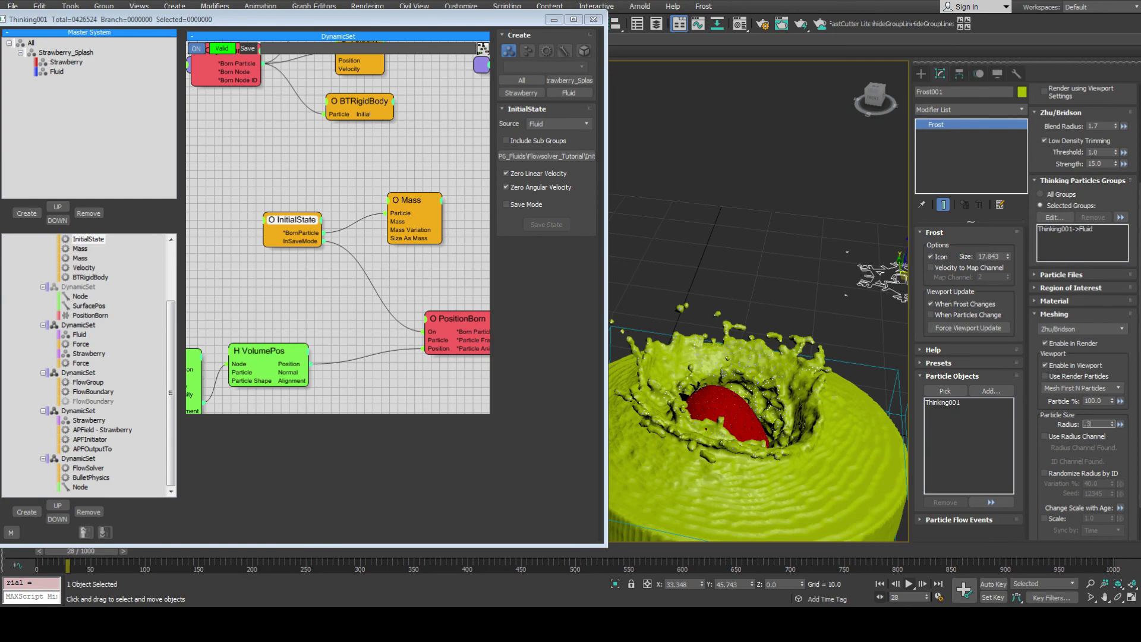
pyautogui.press('Return')
pyautogui.keyDown('alt'); pyautogui.moveTo(696, 341); pyautogui.dragTo(742, 330, button='middle'); pyautogui.keyUp('alt')
pyautogui.scroll(3, 737, 309)
pyautogui.keyDown('alt'); pyautogui.moveTo(776, 288); pyautogui.dragTo(778, 285, button='middle'); pyautogui.keyUp('alt')
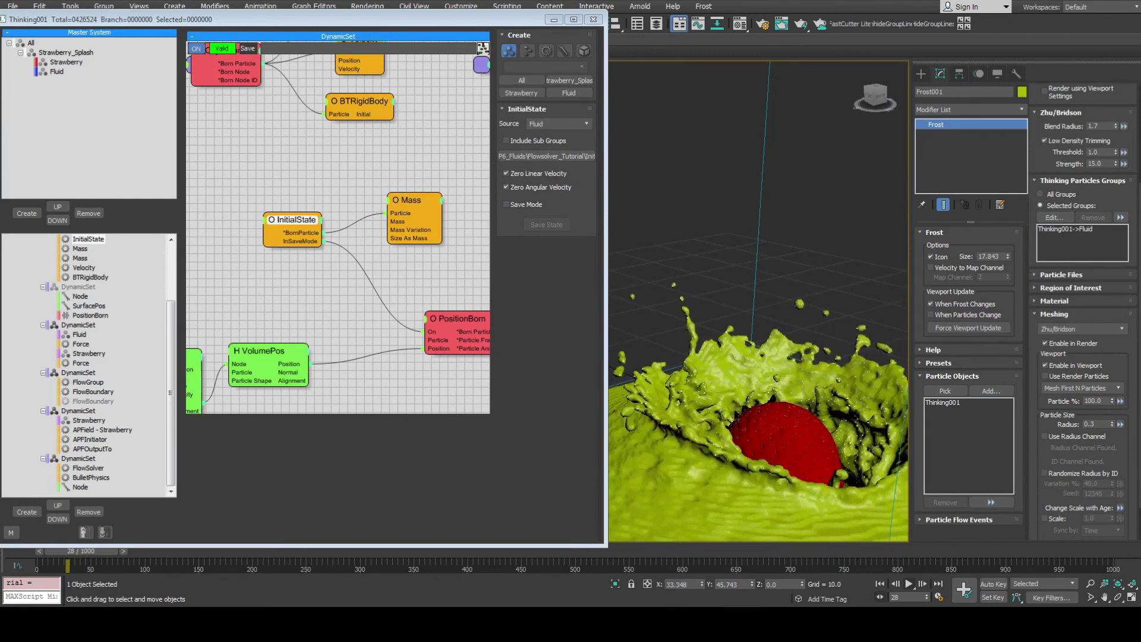
# Switch Frost's meshing method to Anisotropic and set the particle radius to 0.2.
pyautogui.click(1081, 328)
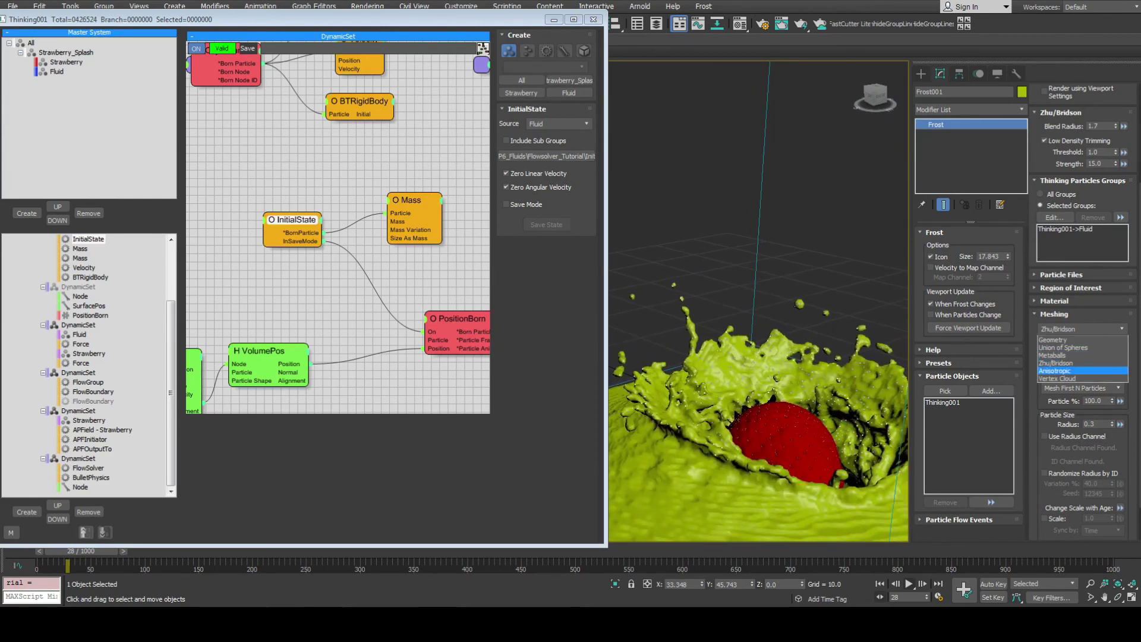
pyautogui.click(1081, 369)
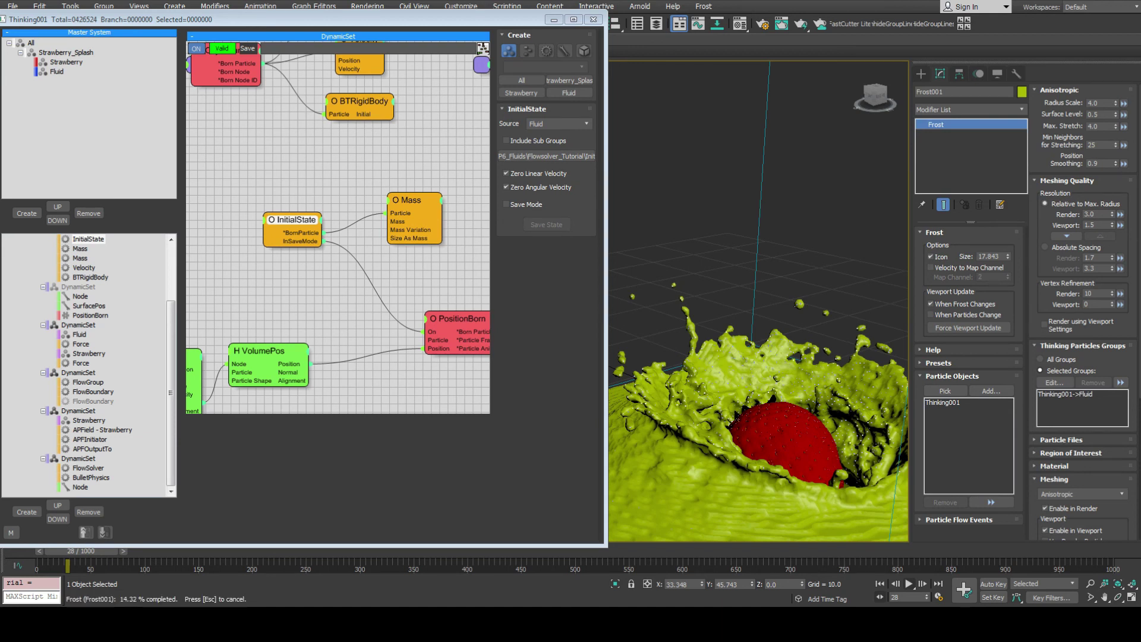
pyautogui.press('Escape')
pyautogui.press('Escape')
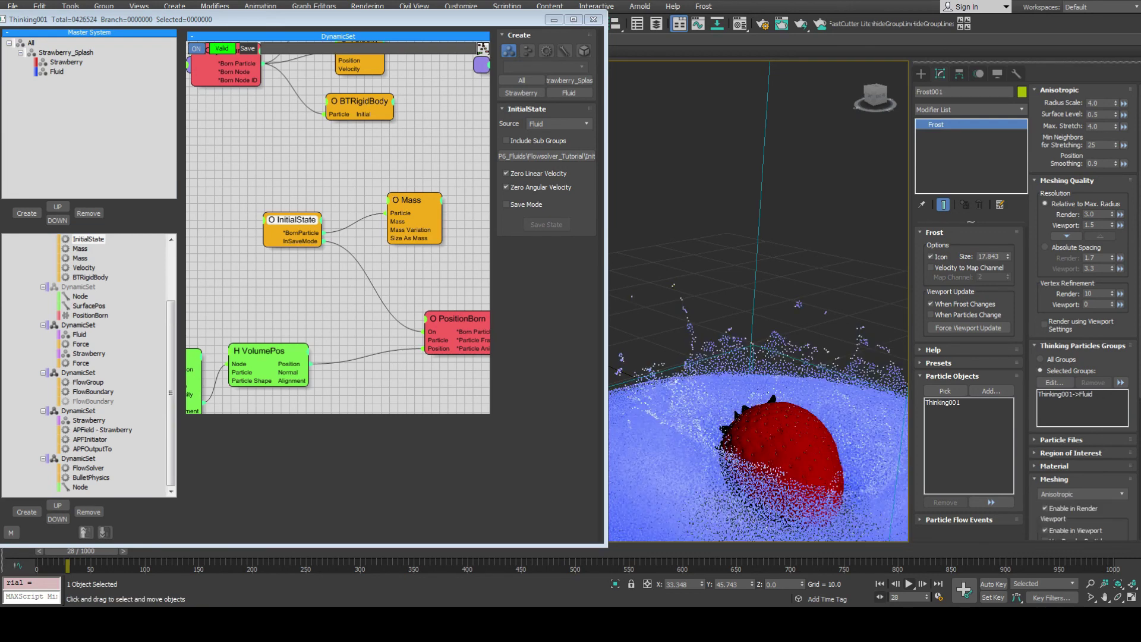
pyautogui.scroll(-4, 1082, 309)
pyautogui.doubleClick(1092, 465)
pyautogui.write('.')
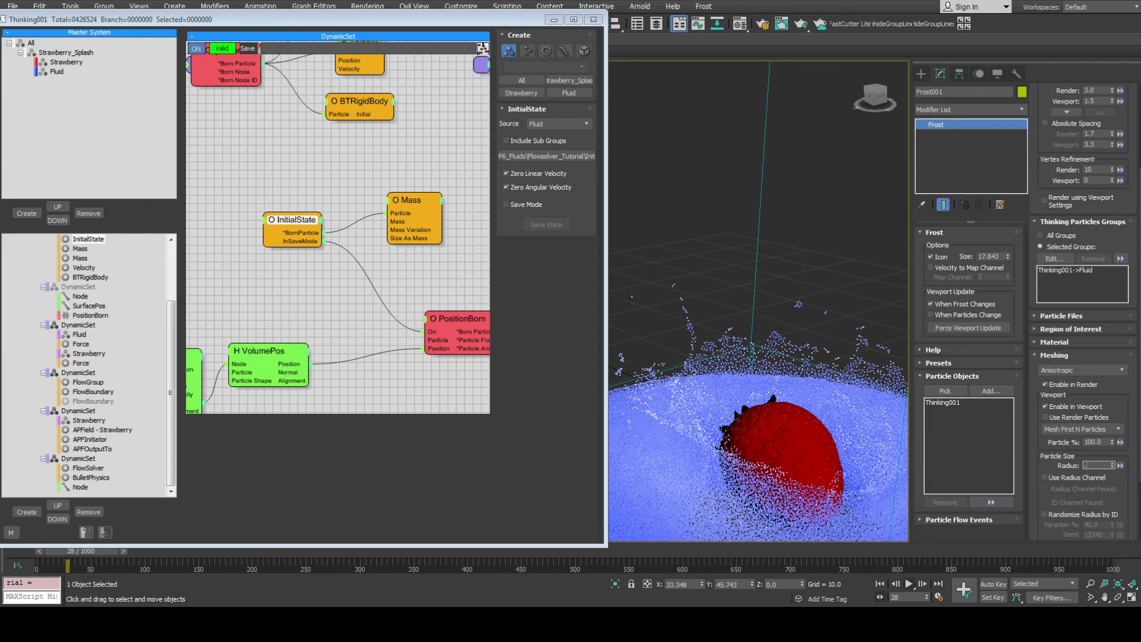
pyautogui.write('2')
pyautogui.press('Return')
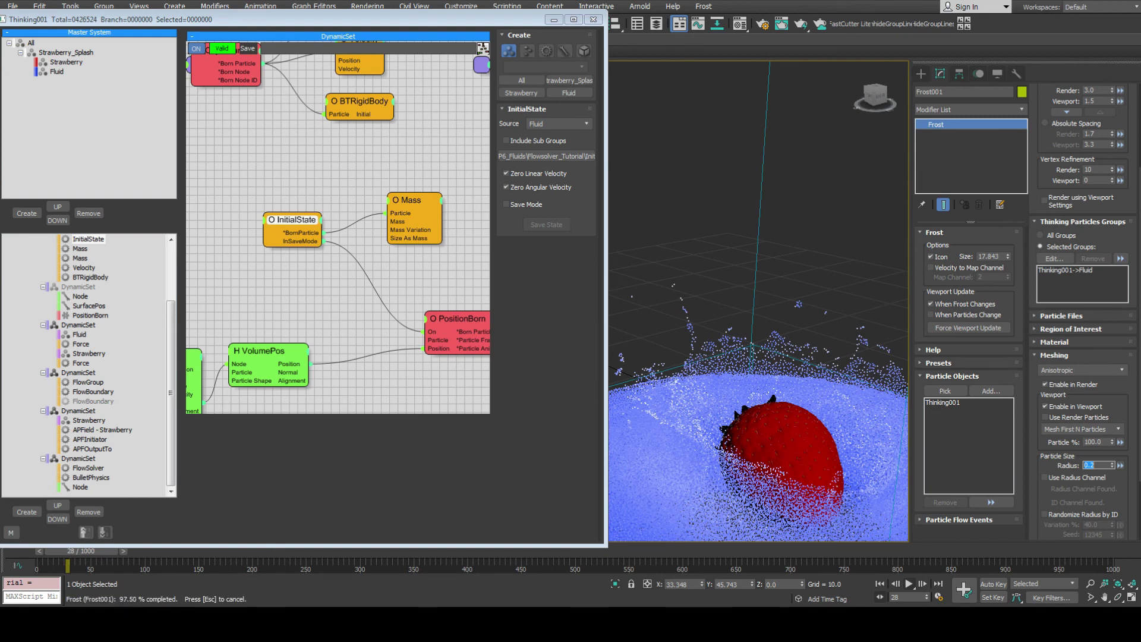
# Inspect the anisotropic Frost mesh around the strawberry from several angles and distances.
pyautogui.keyDown('alt'); pyautogui.moveTo(779, 462); pyautogui.dragTo(665, 452, button='middle'); pyautogui.keyUp('alt')
pyautogui.scroll(-3, 758, 380)
pyautogui.scroll(1, 758, 381)
pyautogui.keyDown('alt'); pyautogui.moveTo(758, 381); pyautogui.dragTo(728, 398, button='middle'); pyautogui.keyUp('alt')
pyautogui.scroll(-3, 758, 381)
pyautogui.scroll(3, 758, 380)
pyautogui.scroll(-2, 758, 380)
pyautogui.keyDown('alt'); pyautogui.moveTo(778, 433); pyautogui.dragTo(780, 416, button='middle'); pyautogui.keyUp('alt')
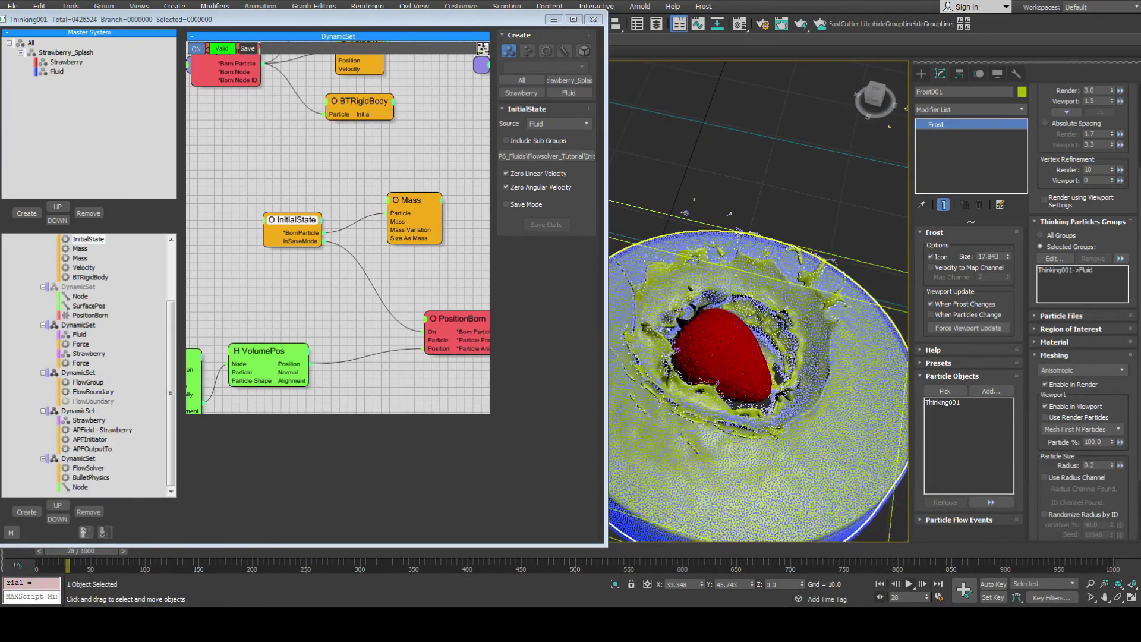
# Frame the splash closely in the full perspective view with safe frames shown, and turn off Frost's viewport meshing.
pyautogui.click(554, 19)
pyautogui.moveTo(688, 351); pyautogui.dragTo(516, 255, button='middle')
pyautogui.scroll(3, 545, 340)
pyautogui.keyDown('alt'); pyautogui.moveTo(517, 122); pyautogui.dragTo(631, 442, button='middle'); pyautogui.keyUp('alt')
pyautogui.keyDown('alt'); pyautogui.moveTo(261, 332); pyautogui.dragTo(263, 327, button='middle'); pyautogui.keyUp('alt')
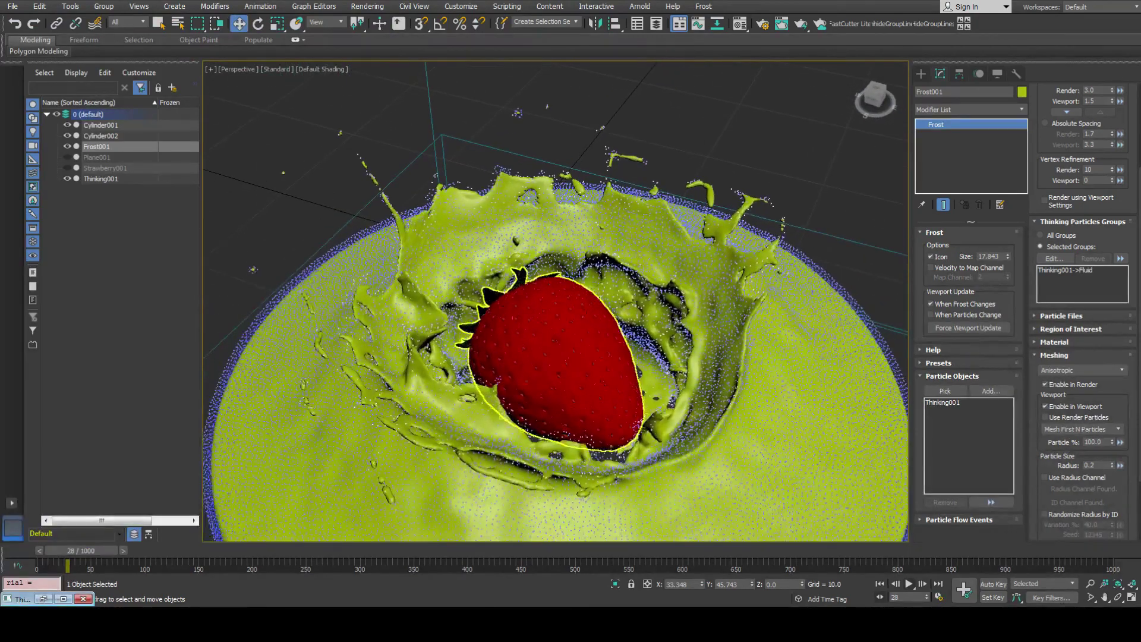
pyautogui.hotkey('shift', 'f')
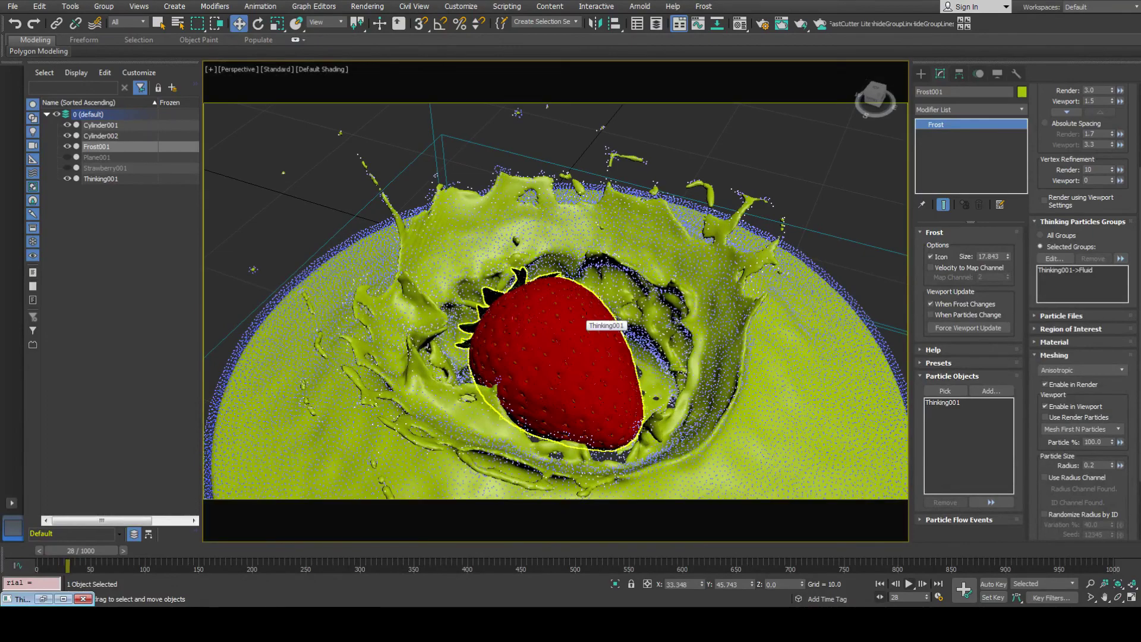
pyautogui.keyDown('alt'); pyautogui.moveTo(585, 315); pyautogui.dragTo(577, 244, button='middle'); pyautogui.keyUp('alt')
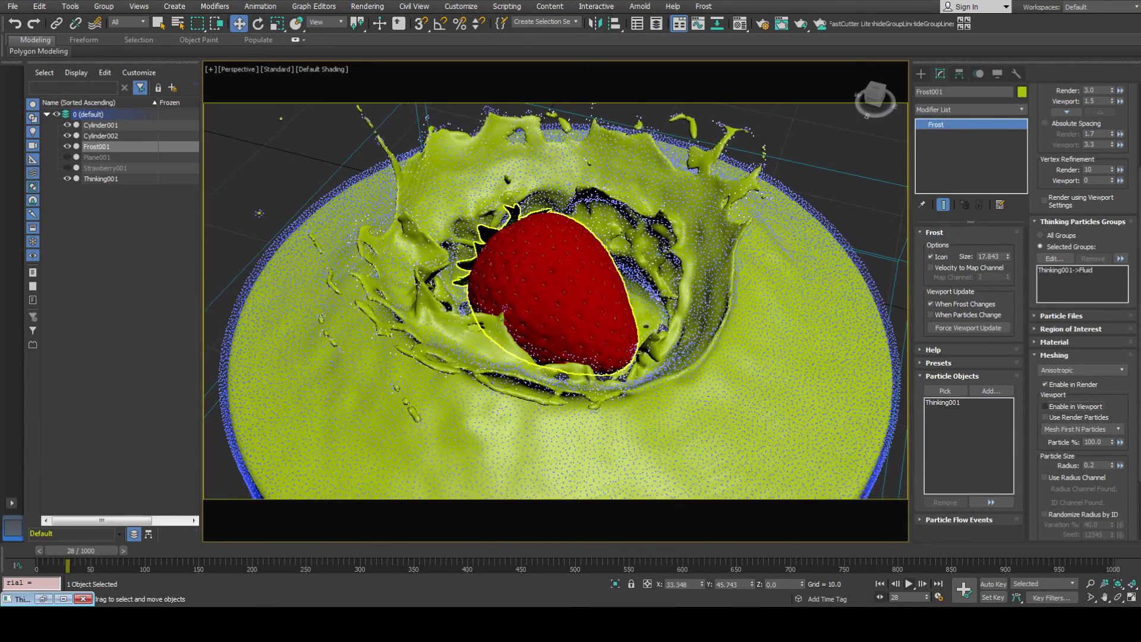
# Return to frame 0 and briefly play the start of the simulation in the front view.
pyautogui.press('Home')
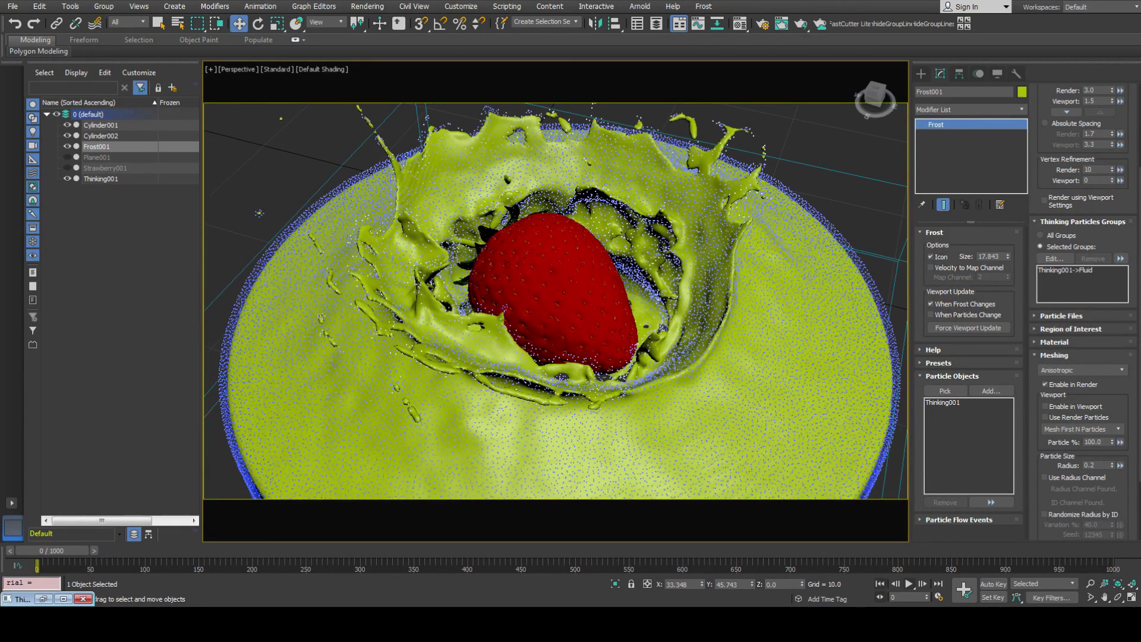
pyautogui.press('f')
pyautogui.moveTo(394, 430); pyautogui.dragTo(325, 453, button='middle')
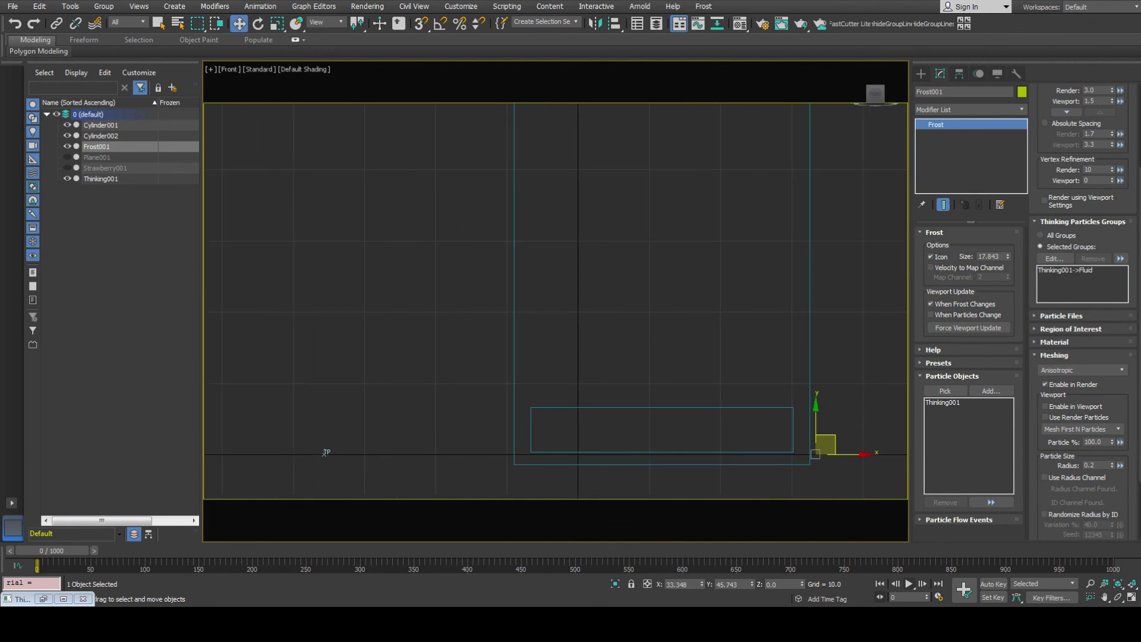
pyautogui.press('/')
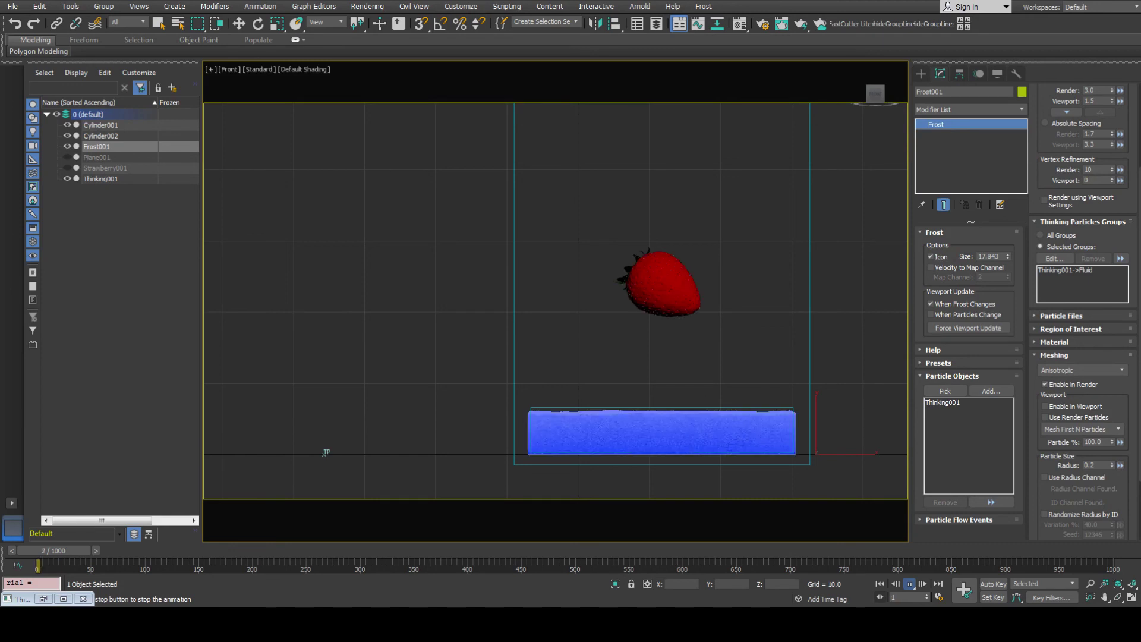
pyautogui.press('Escape')
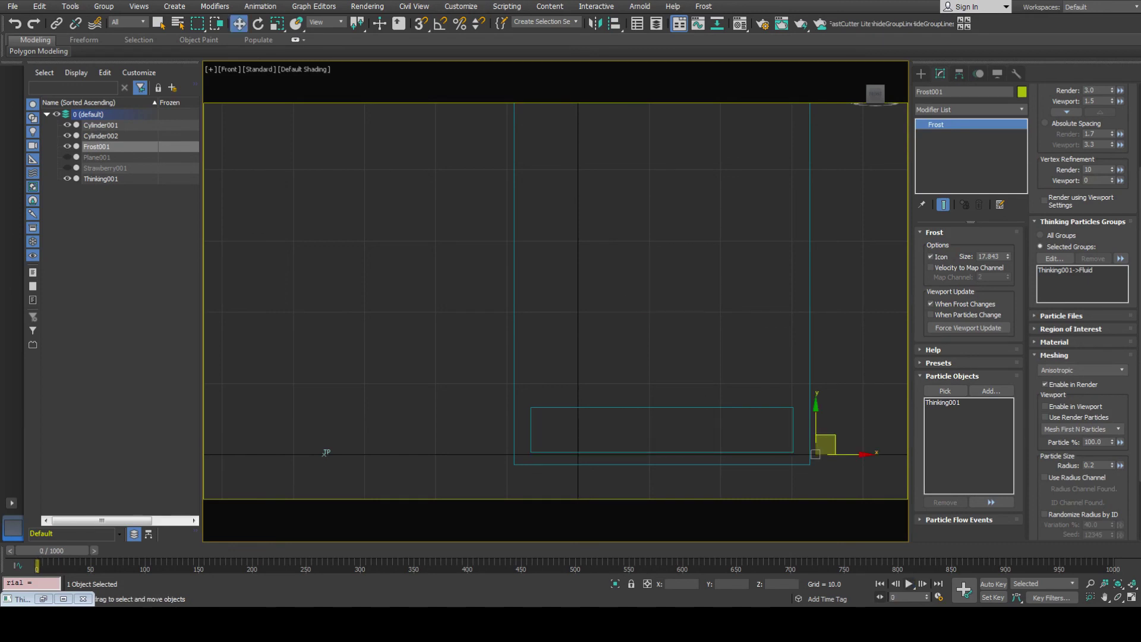
# Restore the thinkingParticles window and set the strength of the Fluid's Force operator to -20.
pyautogui.click(44, 598)
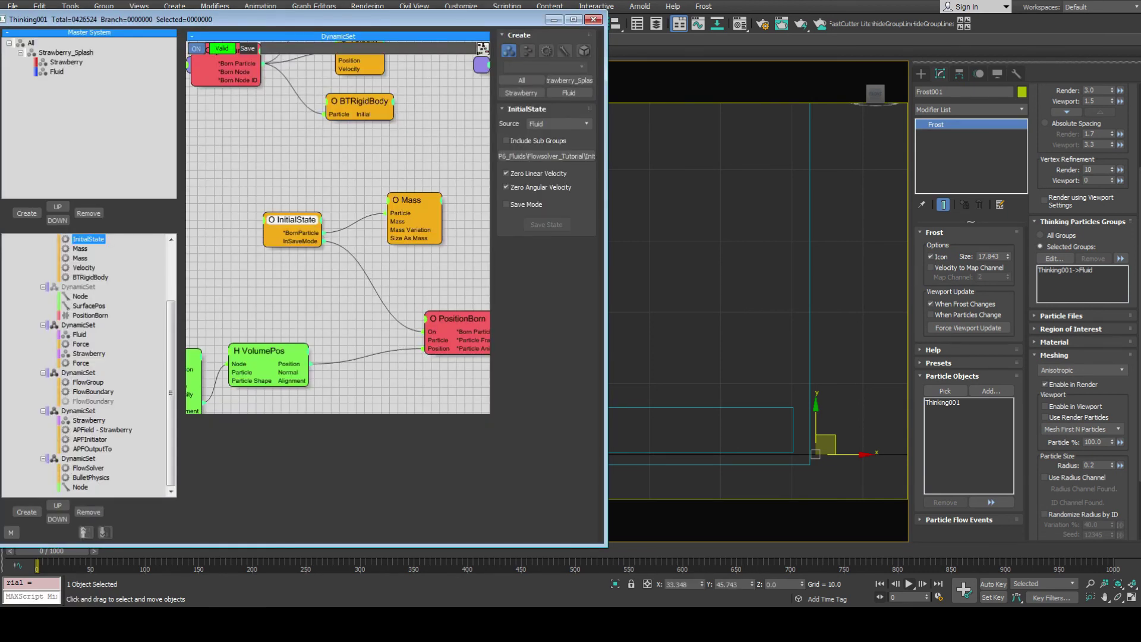
pyautogui.click(81, 343)
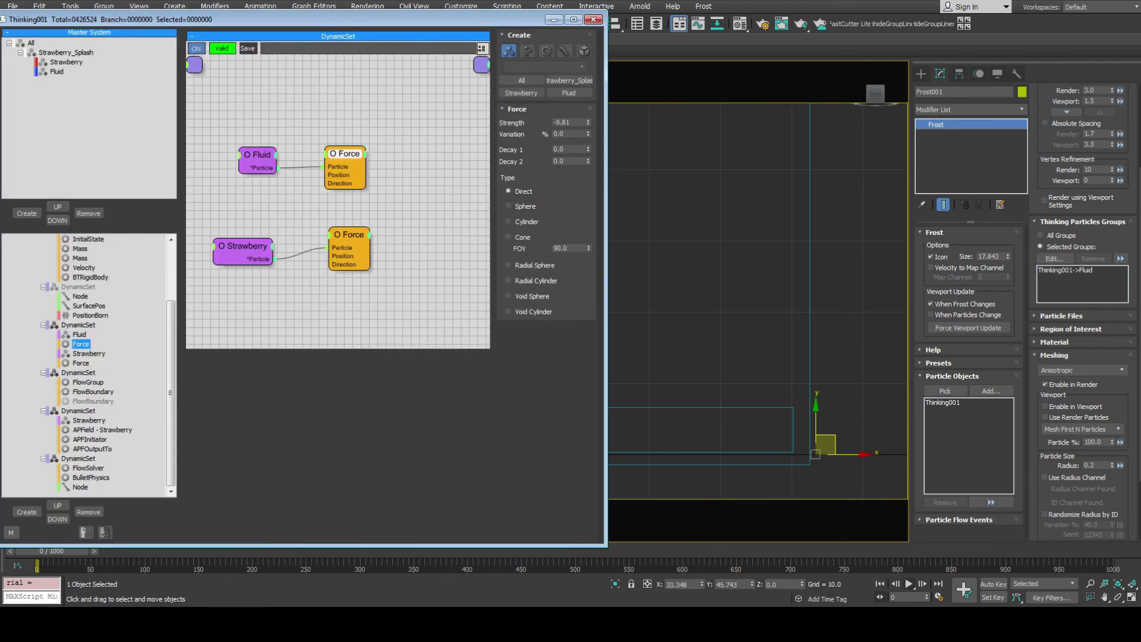
pyautogui.moveTo(570, 122); pyautogui.dragTo(556, 122)
pyautogui.write('-20')
pyautogui.press('Return')
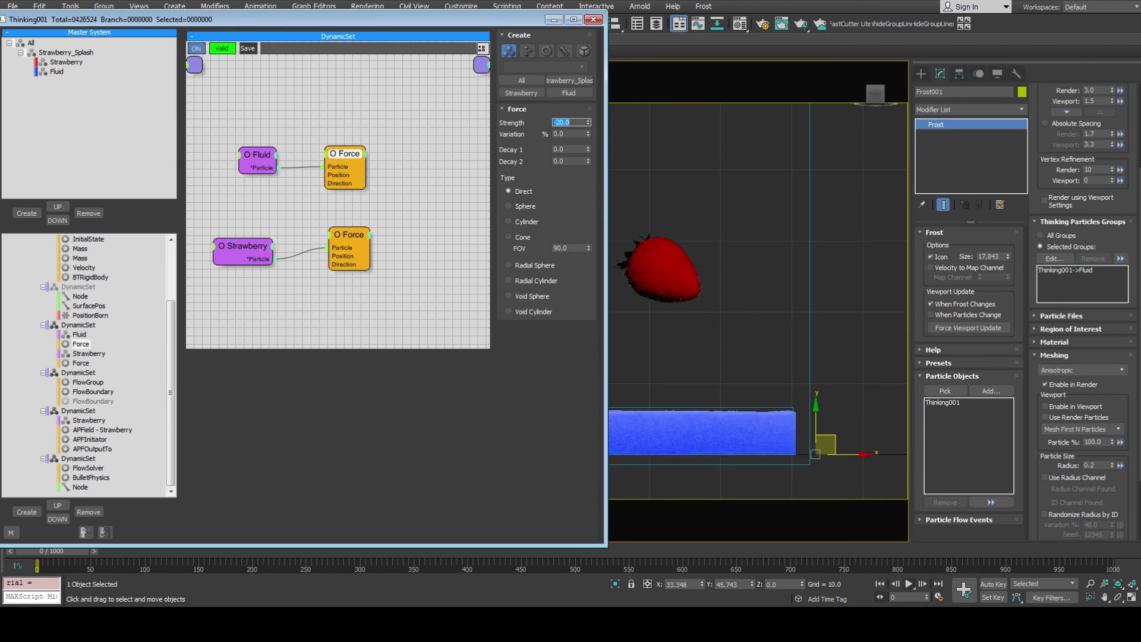
# Review the settings of the InitialState, FlowGroup and strawberry Force operators.
pyautogui.moveTo(660, 268); pyautogui.dragTo(707, 262, button='middle')
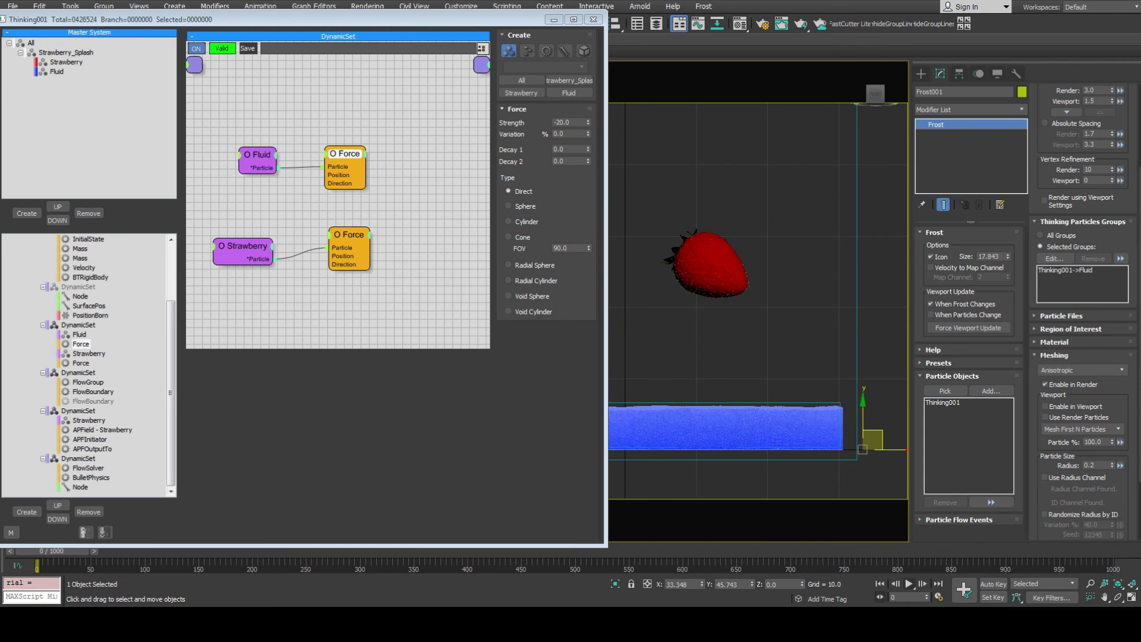
pyautogui.moveTo(170, 392); pyautogui.dragTo(170, 337)
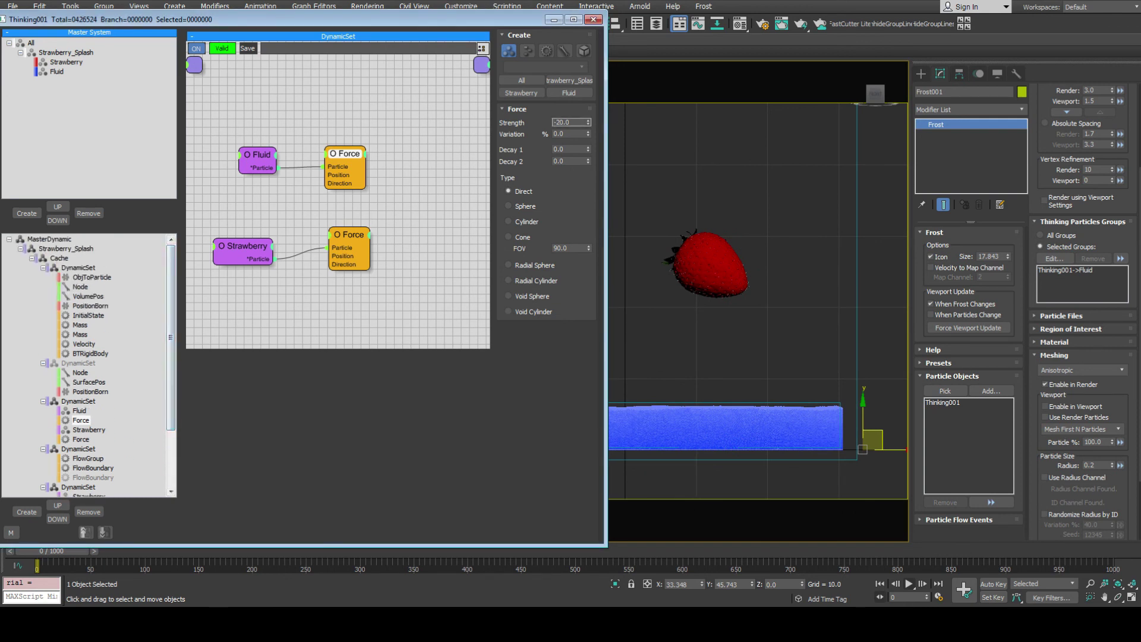
pyautogui.click(88, 315)
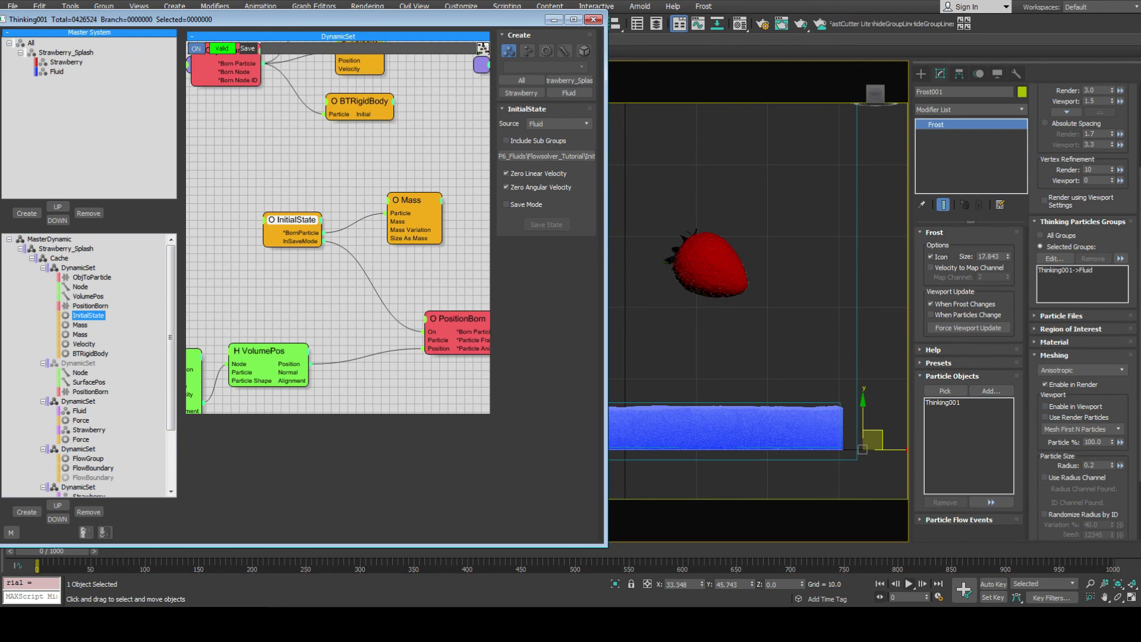
pyautogui.click(88, 458)
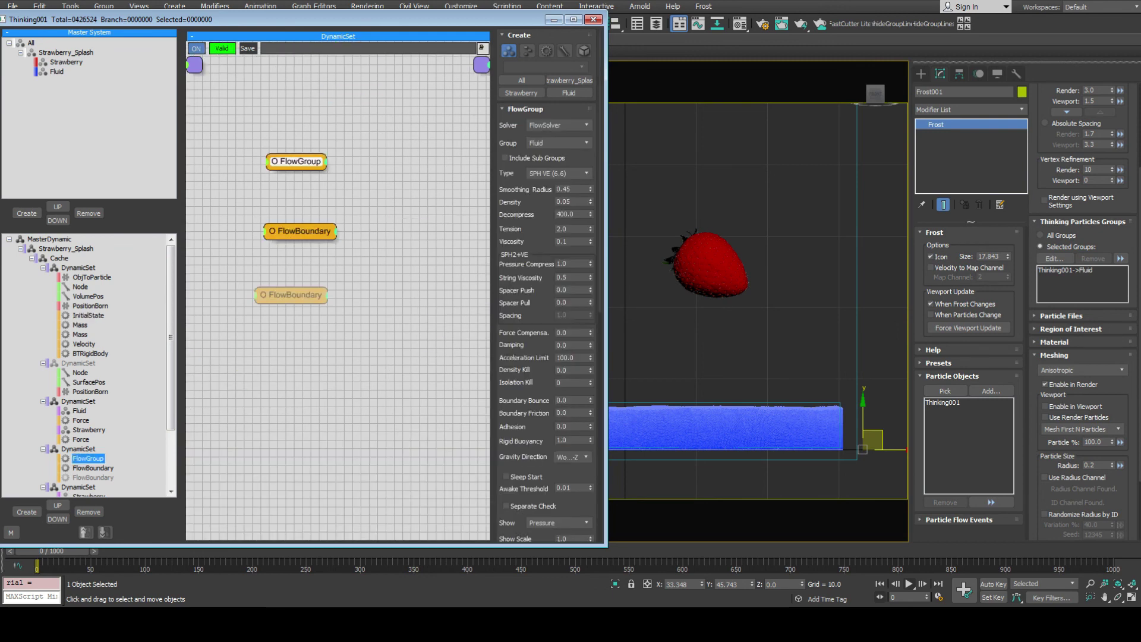
pyautogui.click(81, 439)
pyautogui.click(570, 122)
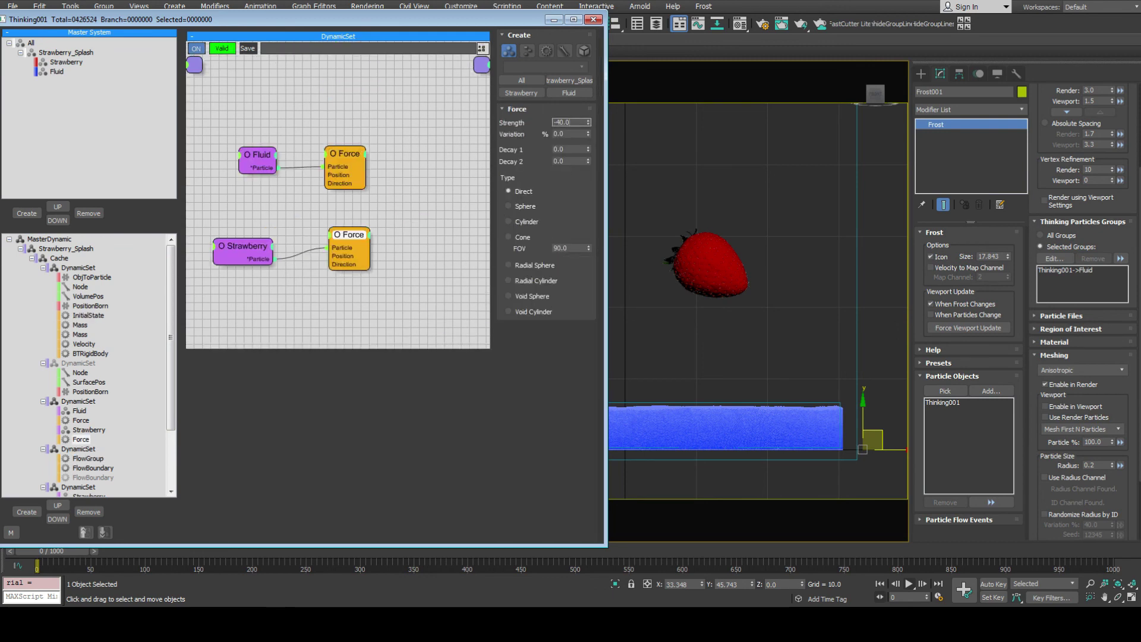
# Set the strength of the Fluid's Force operator to -9.81 and open the APFOutputTo settings.
pyautogui.write('-9.81')
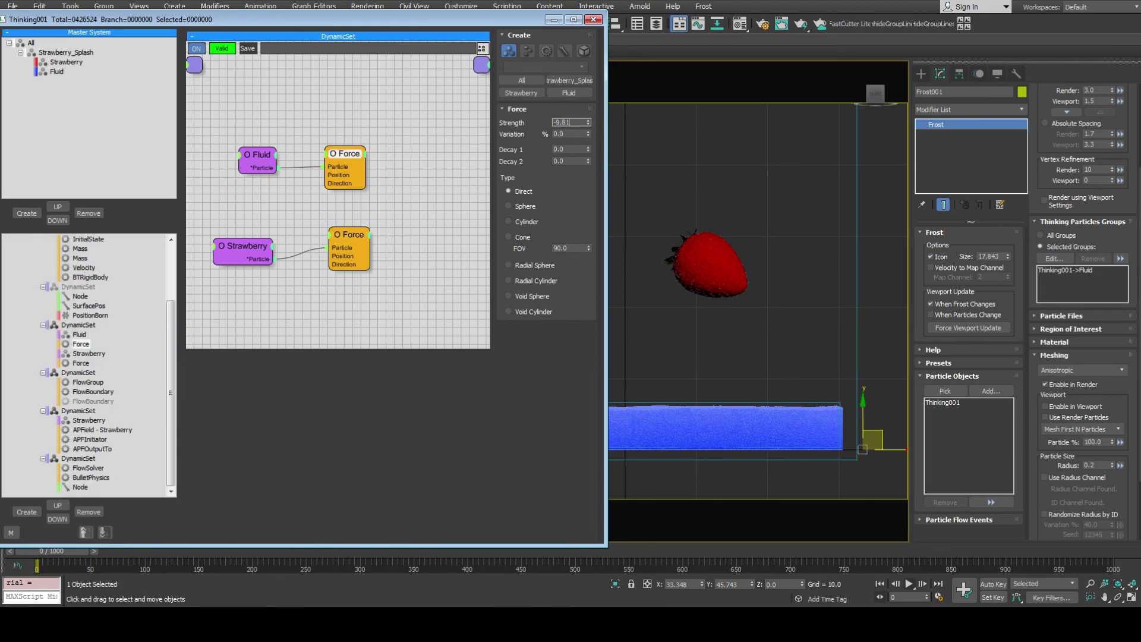
pyautogui.doubleClick(570, 122)
pyautogui.click(92, 449)
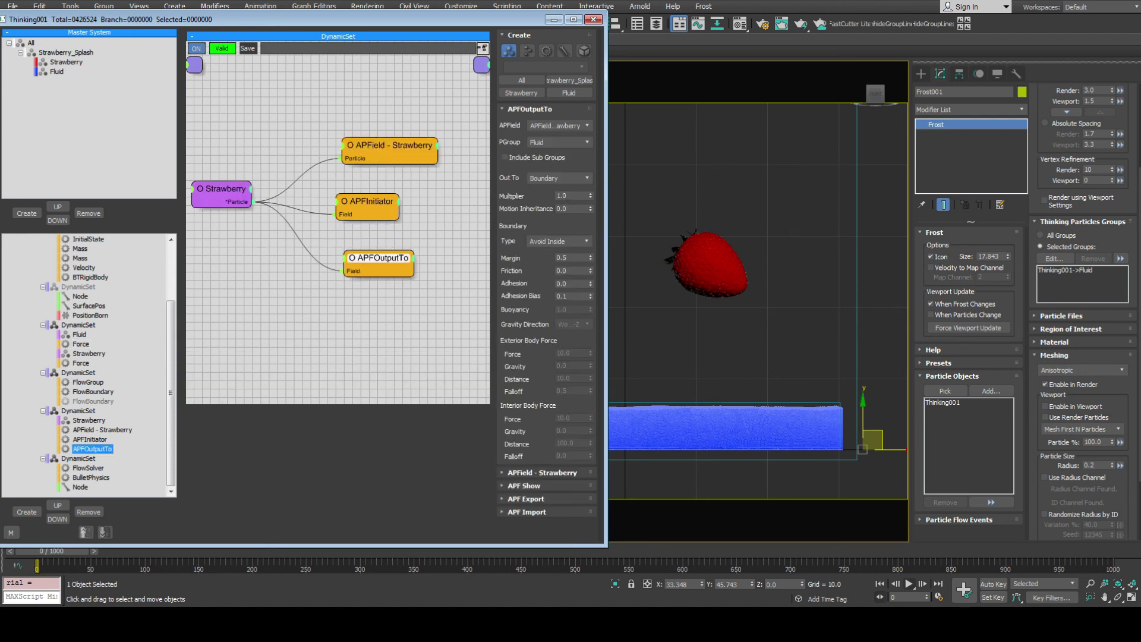
# Set the APFOutputTo Margin to 0.1 and show the strawberry and fluid basin in the perspective view.
pyautogui.moveTo(569, 258); pyautogui.dragTo(556, 257)
pyautogui.write('.1')
pyautogui.press('Return')
pyautogui.moveTo(758, 302); pyautogui.dragTo(728, 333, button='middle')
pyautogui.press('p')
pyautogui.scroll(-2, 698, 368)
pyautogui.scroll(-3, 697, 368)
pyautogui.scroll(2, 725, 333)
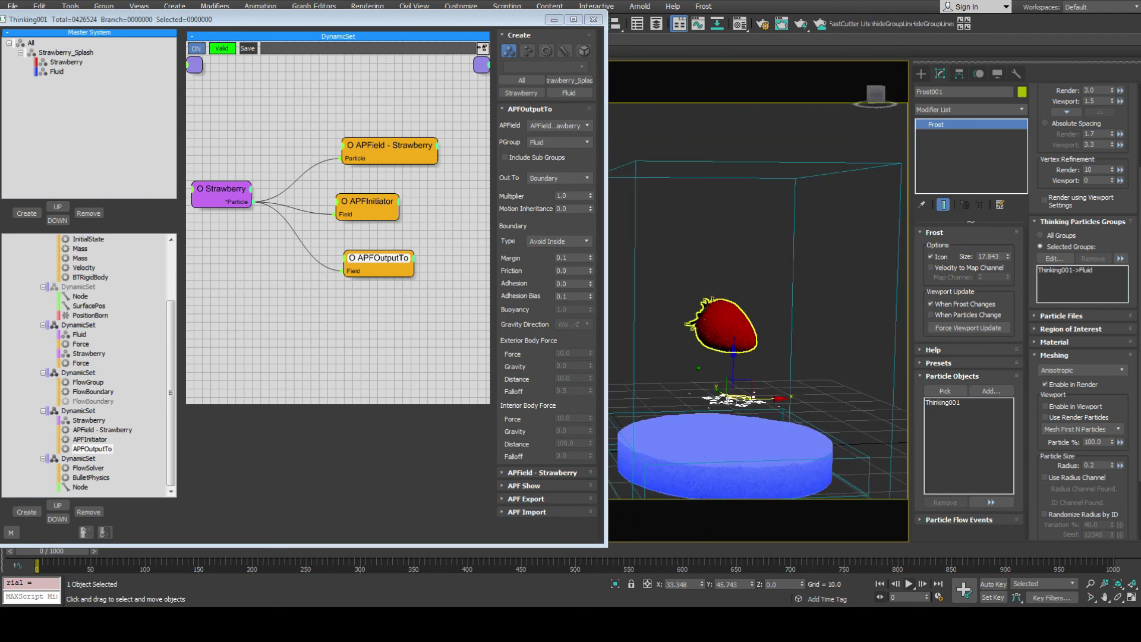
# Deselect the Frost object, save the scene as Flowsolver_Tut_Start_03.max, and start playing the simulation.
pyautogui.click(672, 267)
pyautogui.click(12, 6)
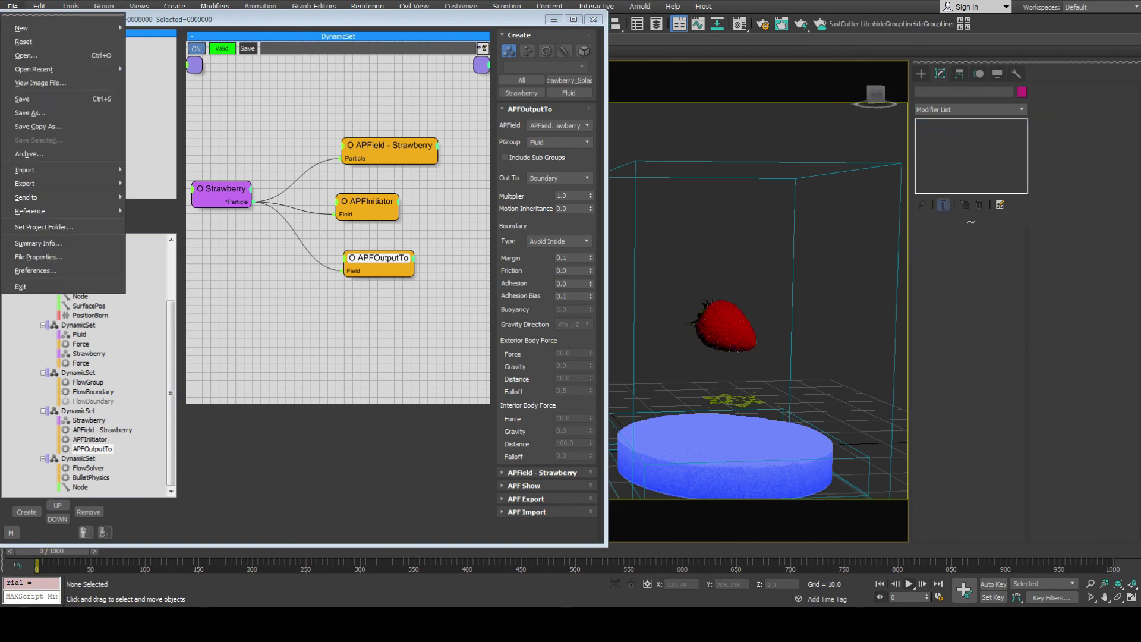
pyautogui.click(30, 112)
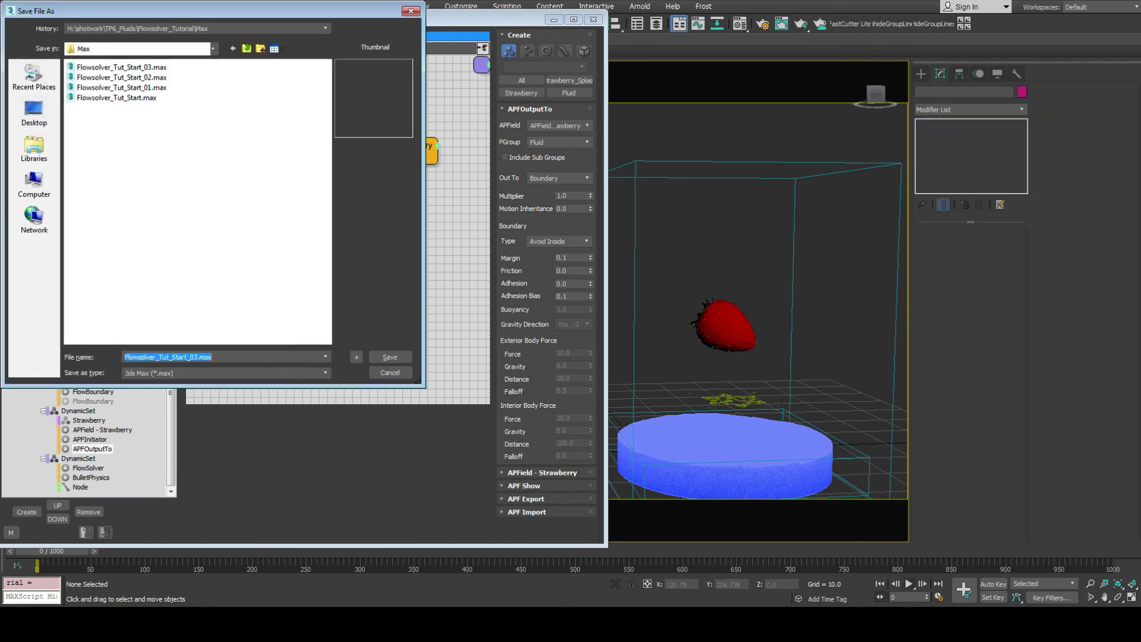
pyautogui.click(198, 357)
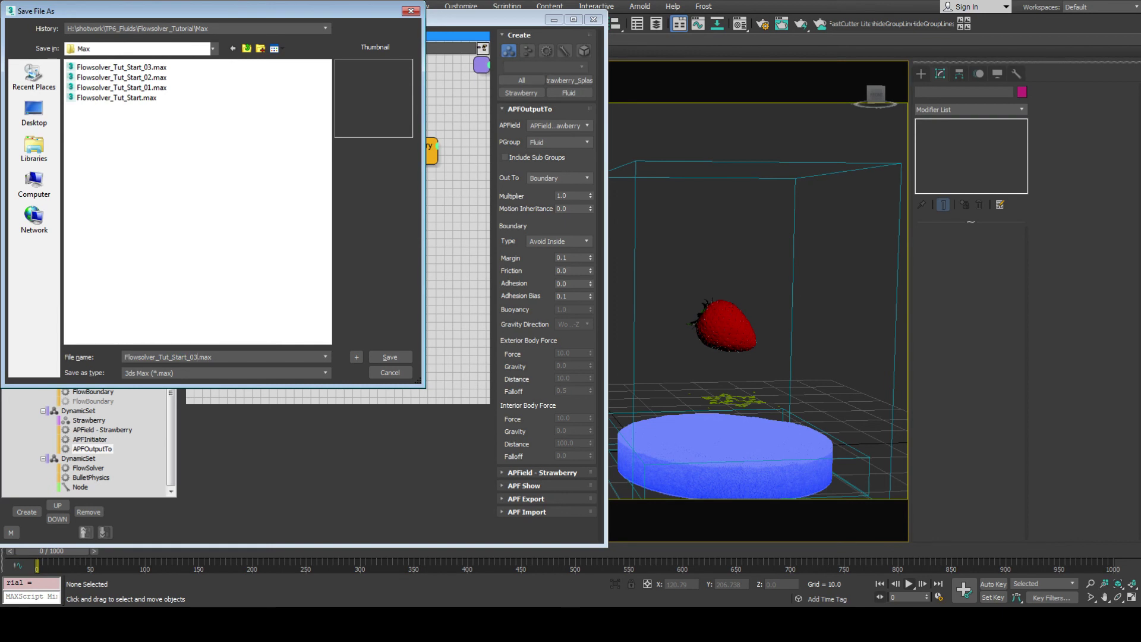
pyautogui.press('Return')
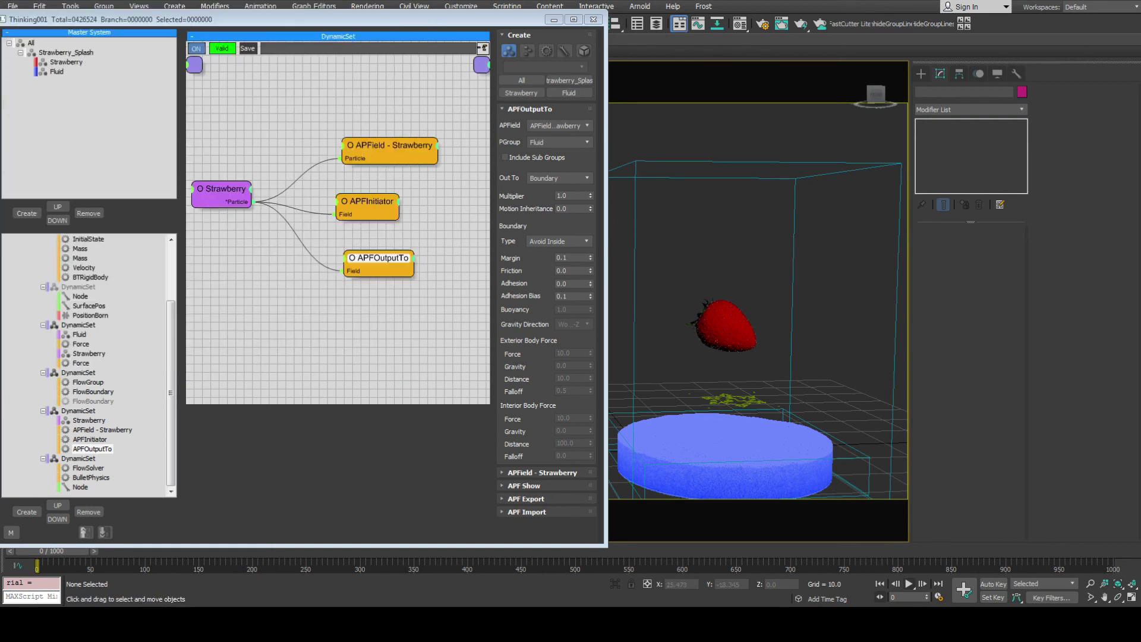
pyautogui.press('/')
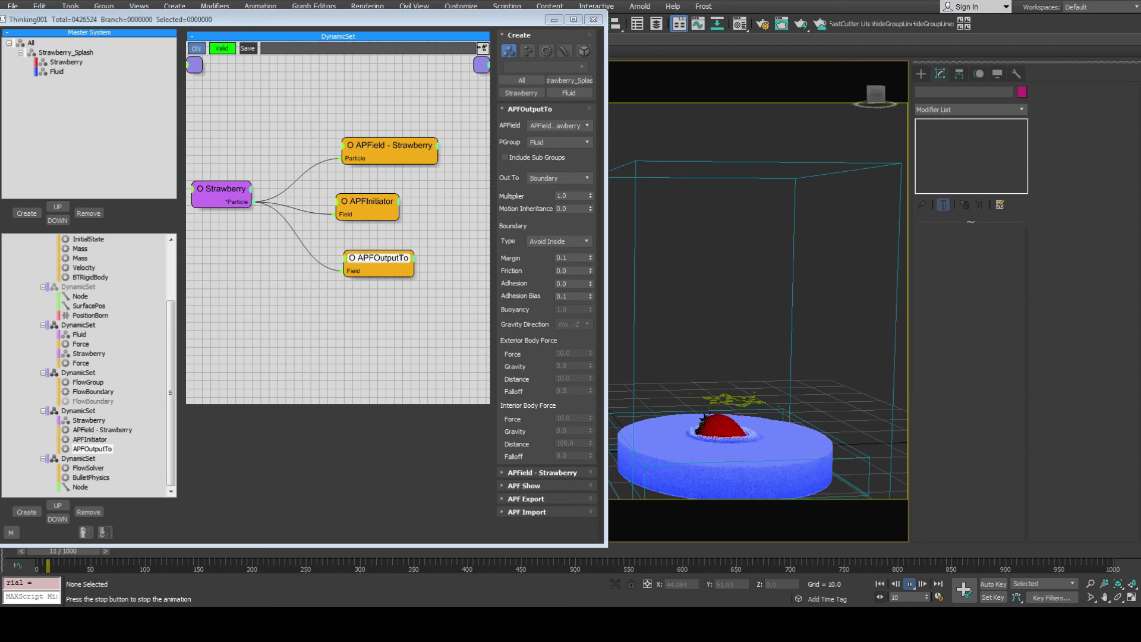
pyautogui.hotkey('alt', 'Tab')
pyautogui.hotkey('ctrl', 'm')
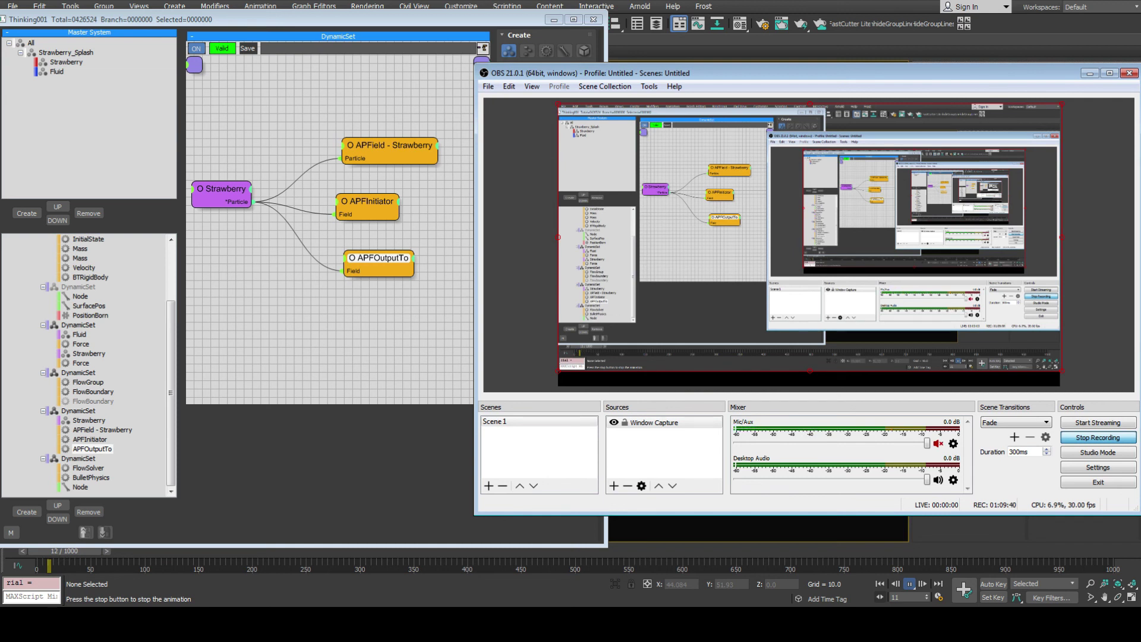
pyautogui.hotkey('ctrl', 'm')
pyautogui.hotkey('alt', 'Tab')
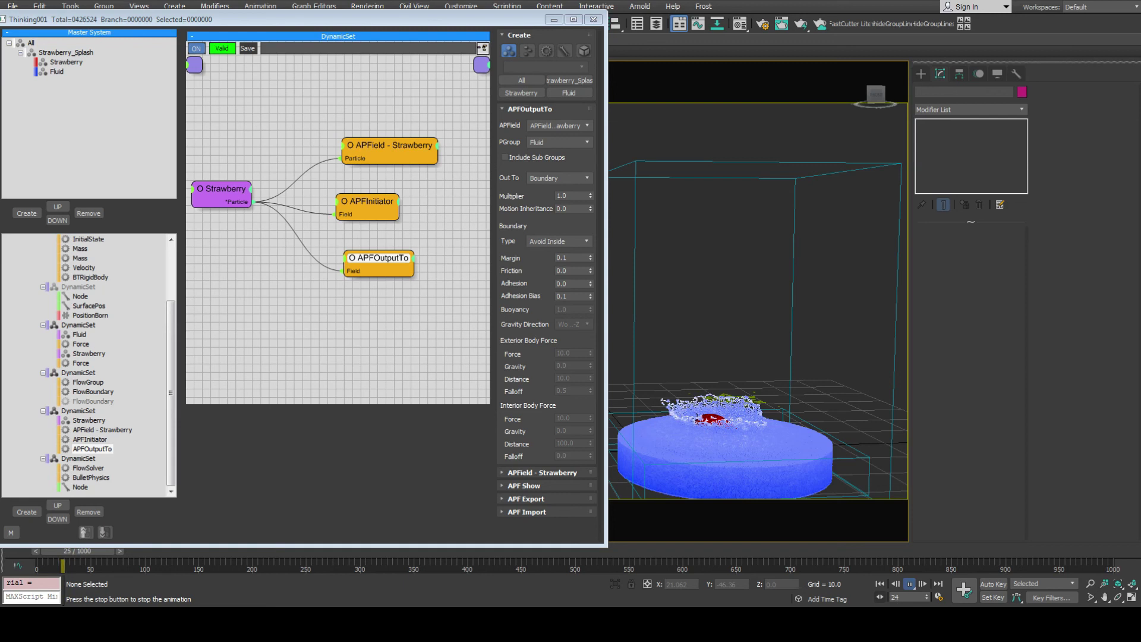
# Stop the simulation at frame 25 and examine the splash around the strawberry up close.
pyautogui.press('Escape')
pyautogui.keyDown('alt'); pyautogui.moveTo(716, 410); pyautogui.dragTo(780, 143, button='middle'); pyautogui.keyUp('alt')
pyautogui.scroll(3, 752, 424)
pyautogui.scroll(2, 752, 425)
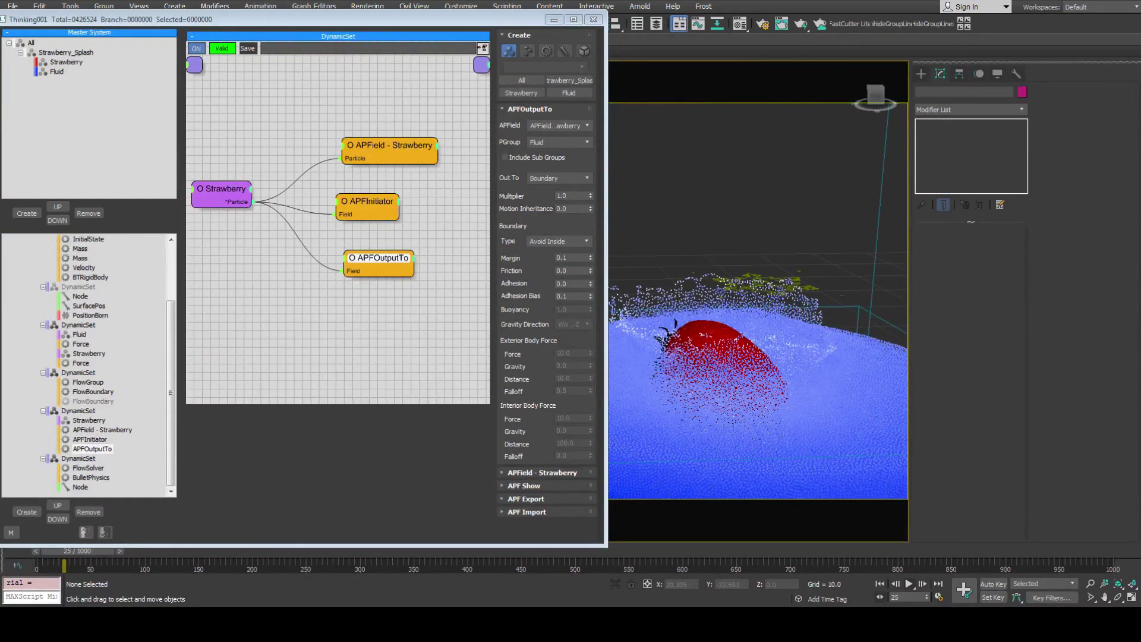
# Continue the simulation to frame 34 and examine the strawberry and fluid crater from above.
pyautogui.press('/')
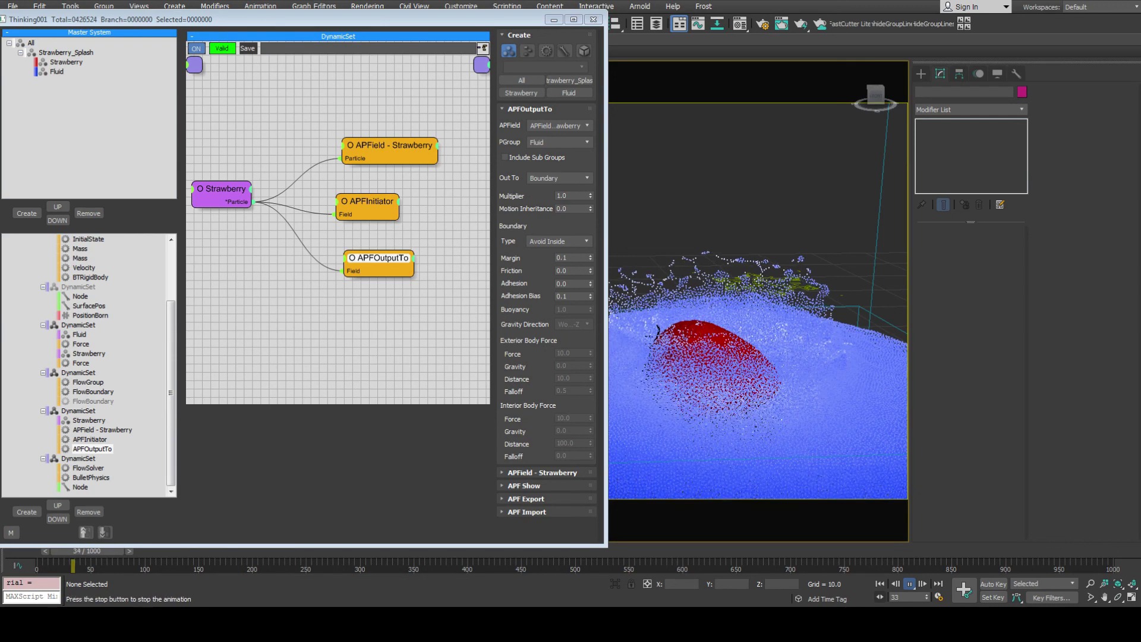
pyautogui.press('Escape')
pyautogui.keyDown('alt'); pyautogui.moveTo(743, 332); pyautogui.dragTo(772, 433, button='middle'); pyautogui.keyUp('alt')
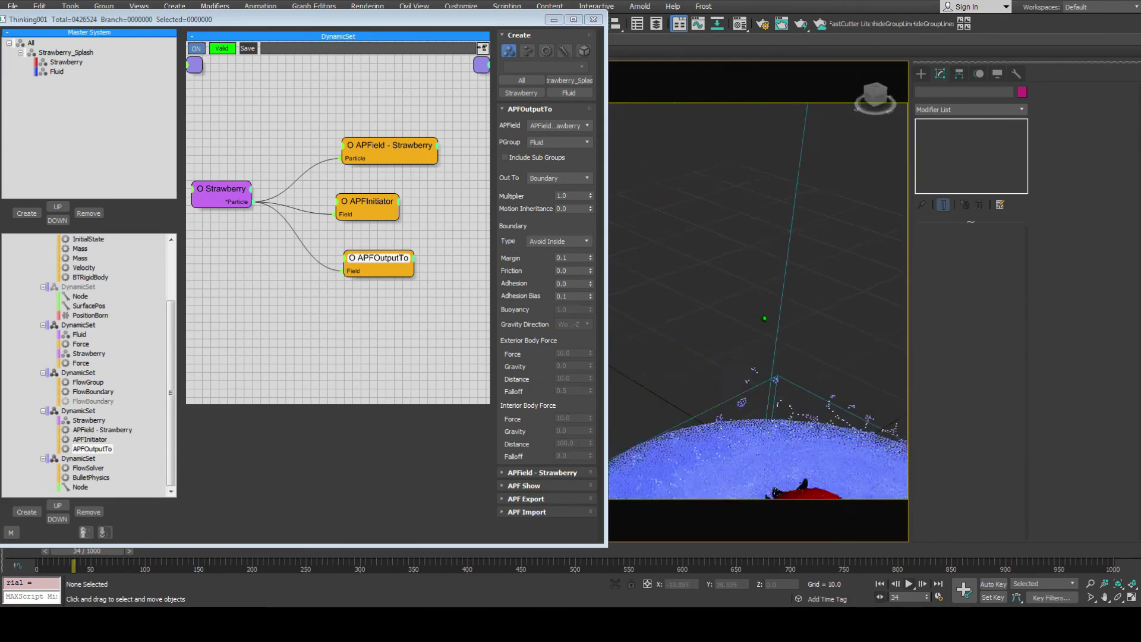
pyautogui.keyDown('alt'); pyautogui.moveTo(745, 398); pyautogui.dragTo(746, 368, button='middle'); pyautogui.keyUp('alt')
pyautogui.keyDown('alt'); pyautogui.moveTo(757, 357); pyautogui.dragTo(802, 434, button='middle'); pyautogui.keyUp('alt')
pyautogui.keyDown('alt'); pyautogui.moveTo(701, 279); pyautogui.dragTo(692, 276, button='middle'); pyautogui.keyUp('alt')
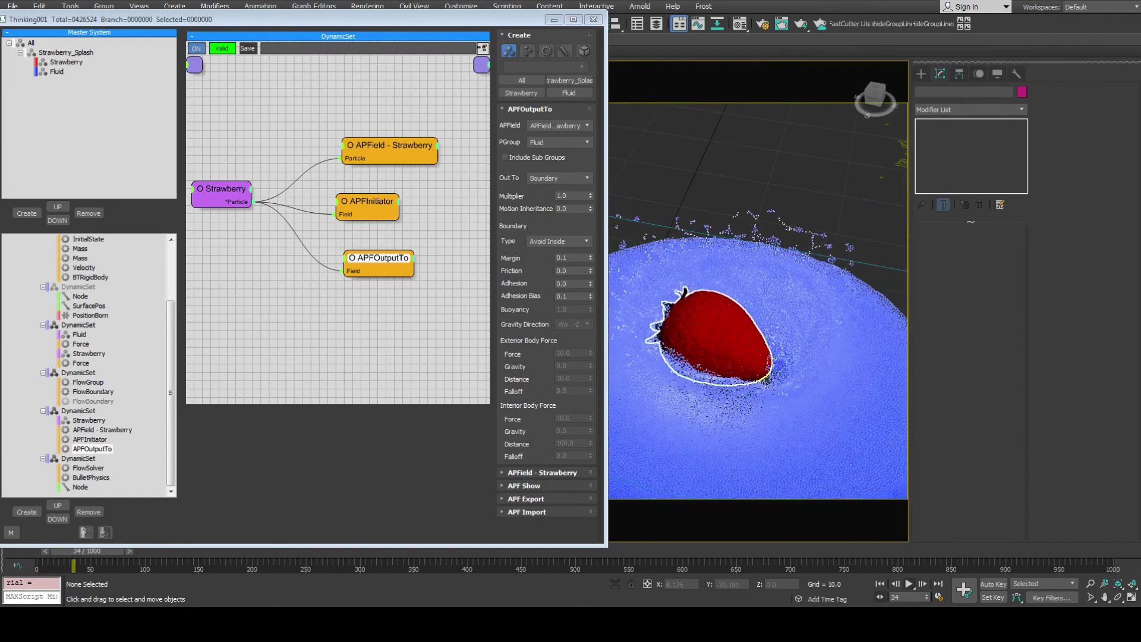
# Continue the simulation to frame 43 and examine the splash in the front and perspective views.
pyautogui.press('/')
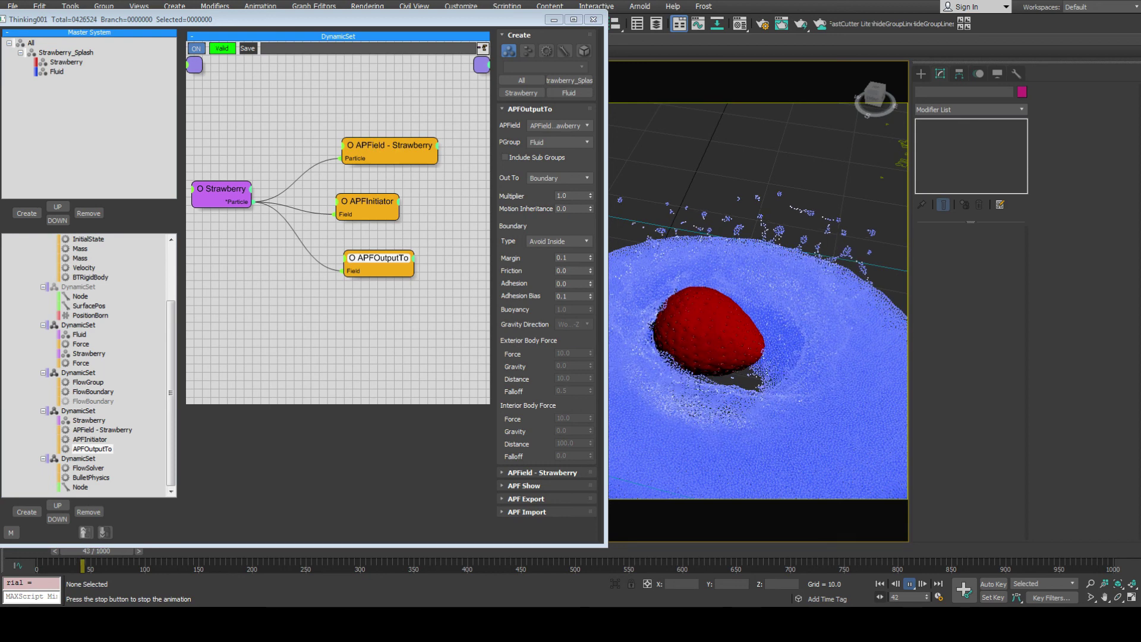
pyautogui.press('/')
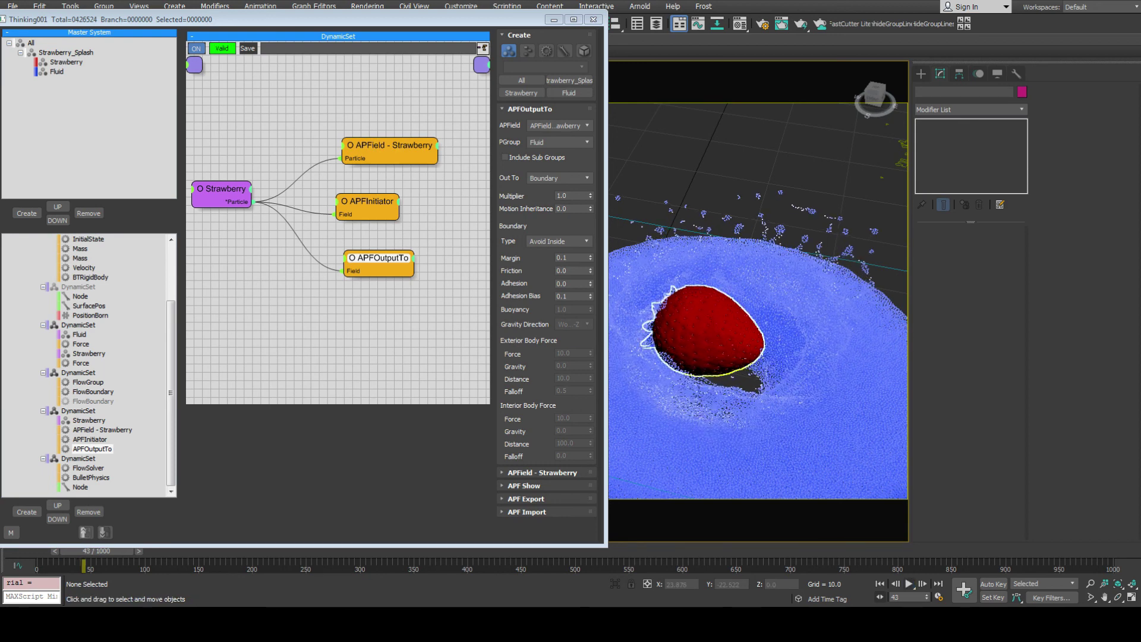
pyautogui.press('f')
pyautogui.moveTo(738, 355); pyautogui.dragTo(833, 343, button='middle')
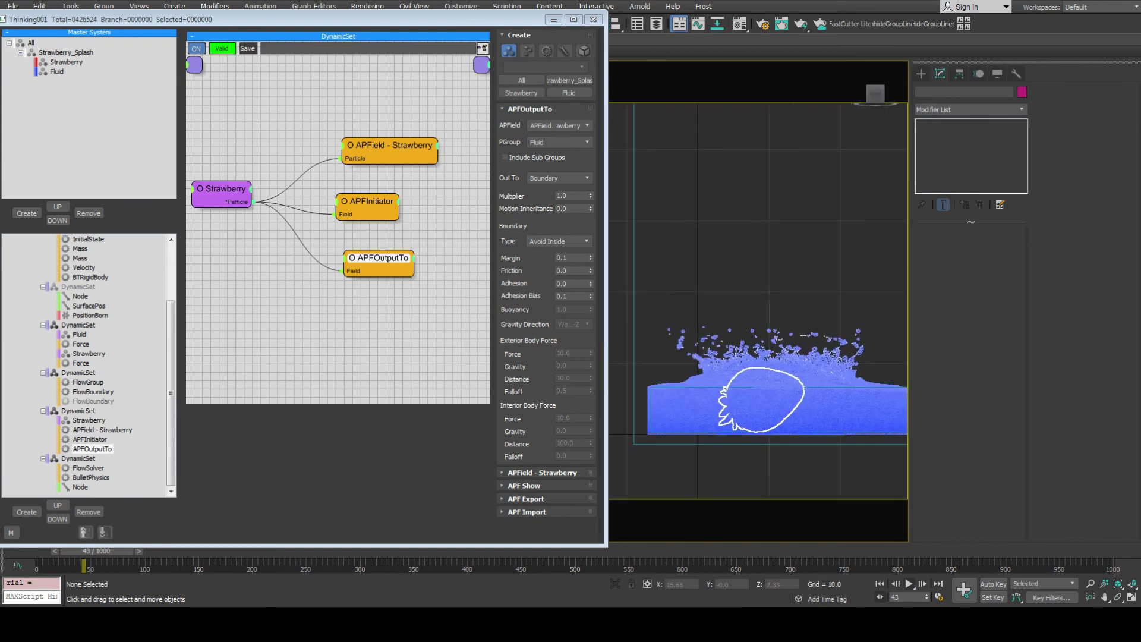
pyautogui.scroll(5, 744, 414)
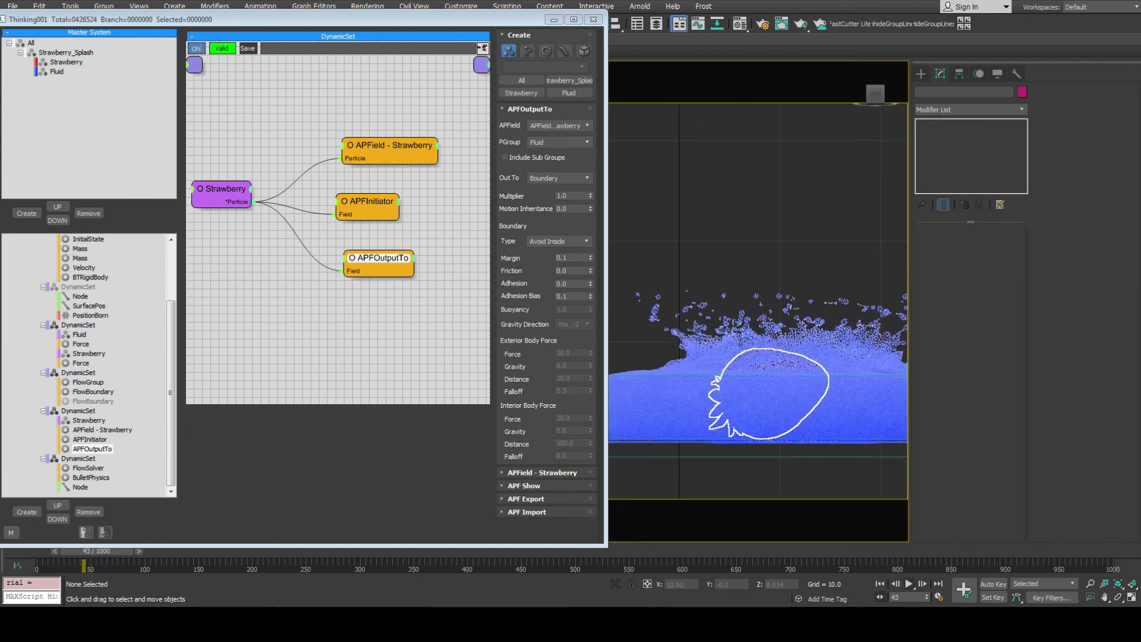
pyautogui.moveTo(818, 356); pyautogui.dragTo(783, 372, button='middle')
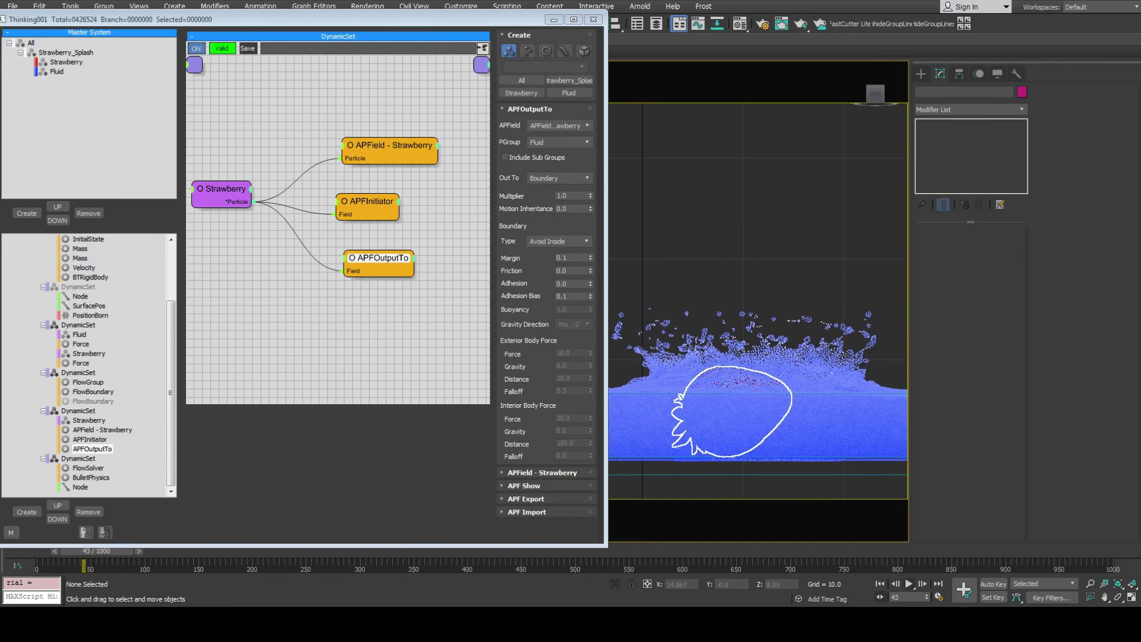
pyautogui.press('p')
pyautogui.keyDown('alt'); pyautogui.moveTo(742, 297); pyautogui.dragTo(686, 237, button='middle'); pyautogui.keyUp('alt')
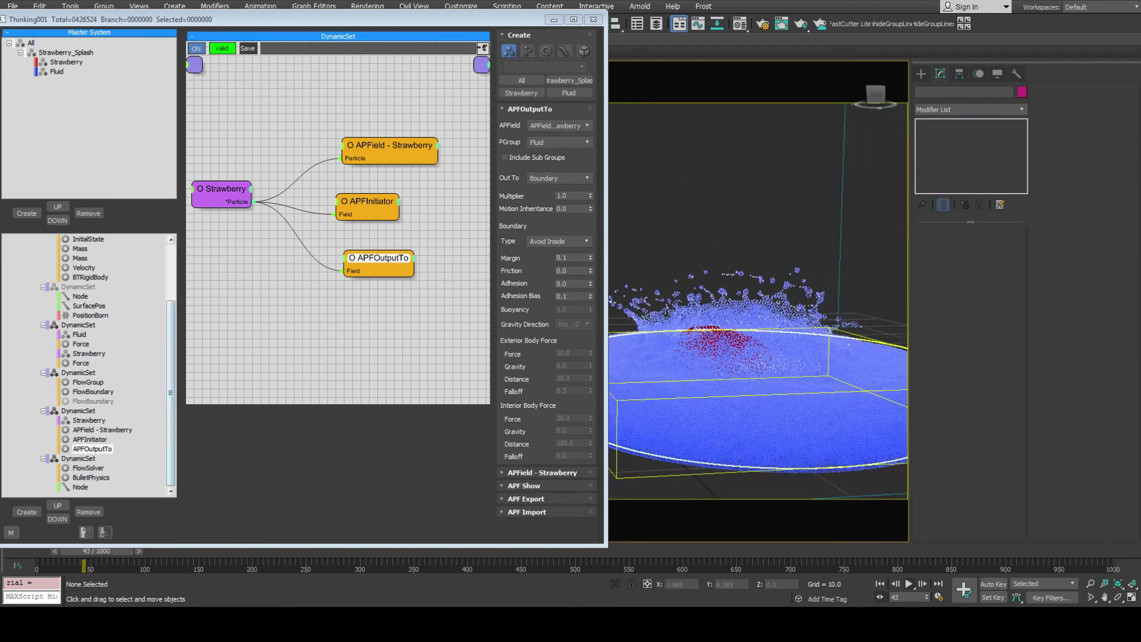
pyautogui.moveTo(170, 392)
pyautogui.mouseDown()
pyautogui.moveTo(170, 353)
pyautogui.moveTo(170, 392)
pyautogui.mouseUp()
pyautogui.rightClick(224, 303)
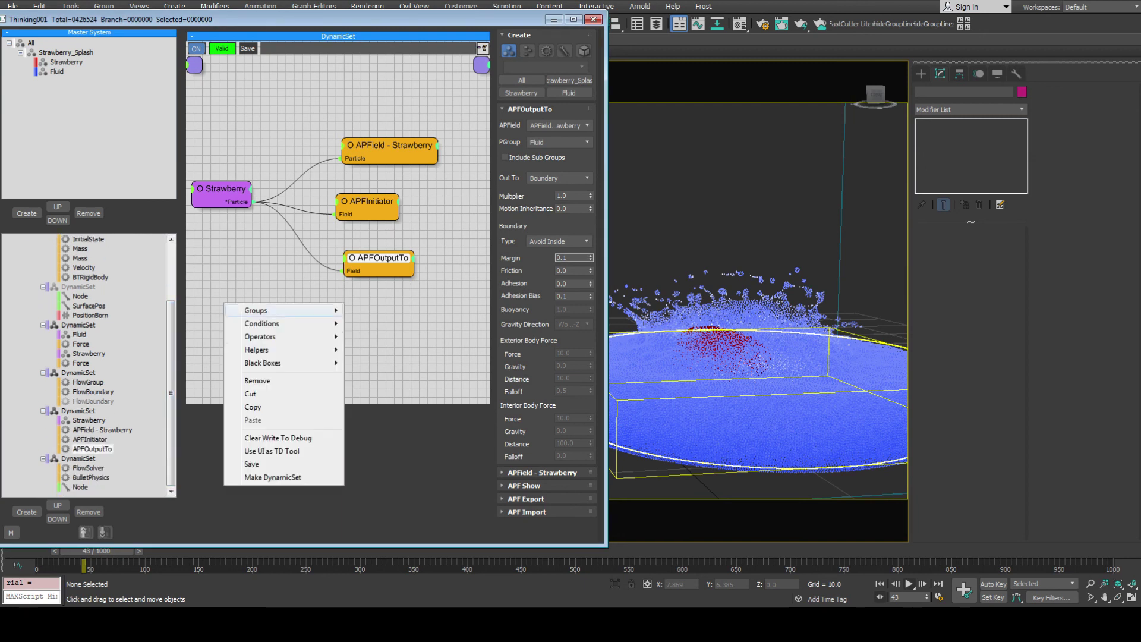
pyautogui.moveTo(279, 336)
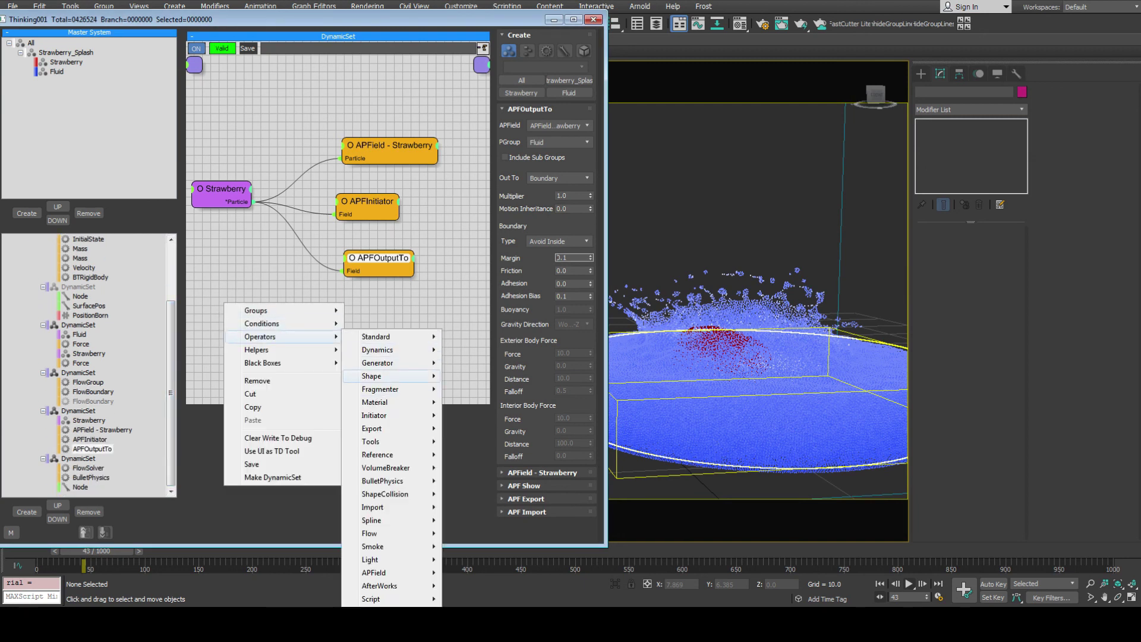
pyautogui.moveTo(381, 376)
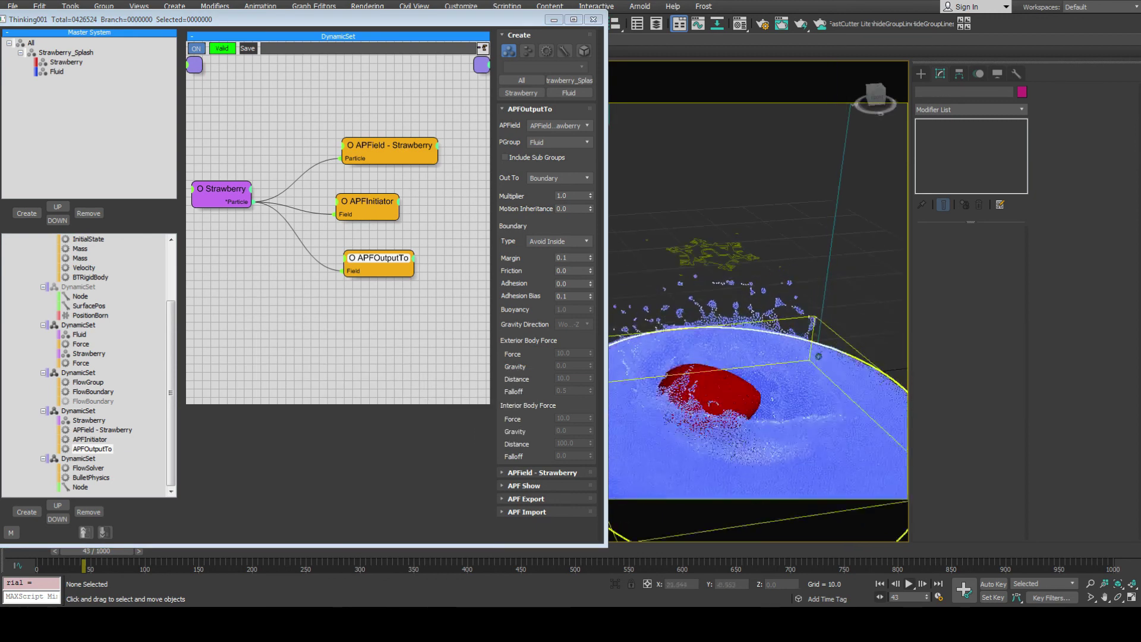
# Select the Frost object and check its version and copyright information.
pyautogui.click(723, 182)
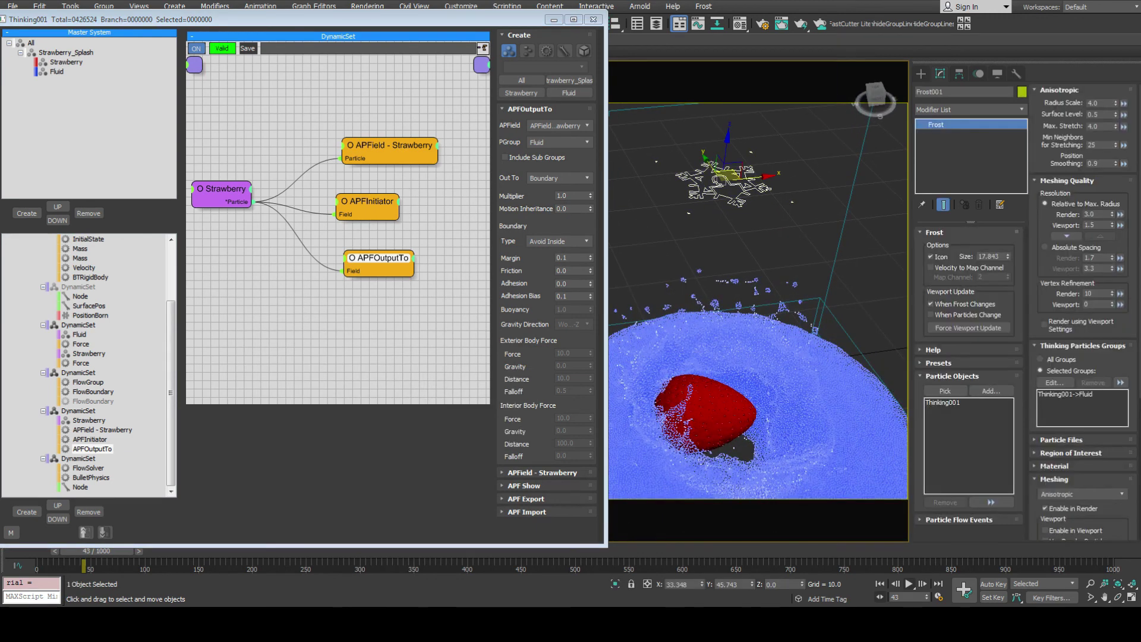
pyautogui.click(930, 314)
pyautogui.click(933, 349)
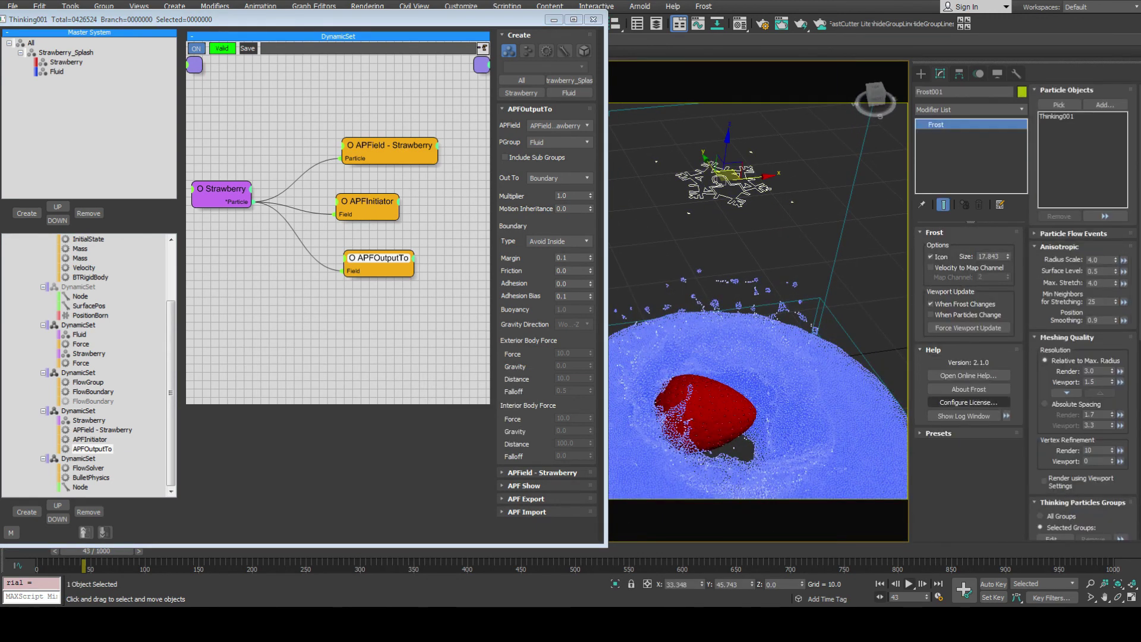
pyautogui.click(968, 388)
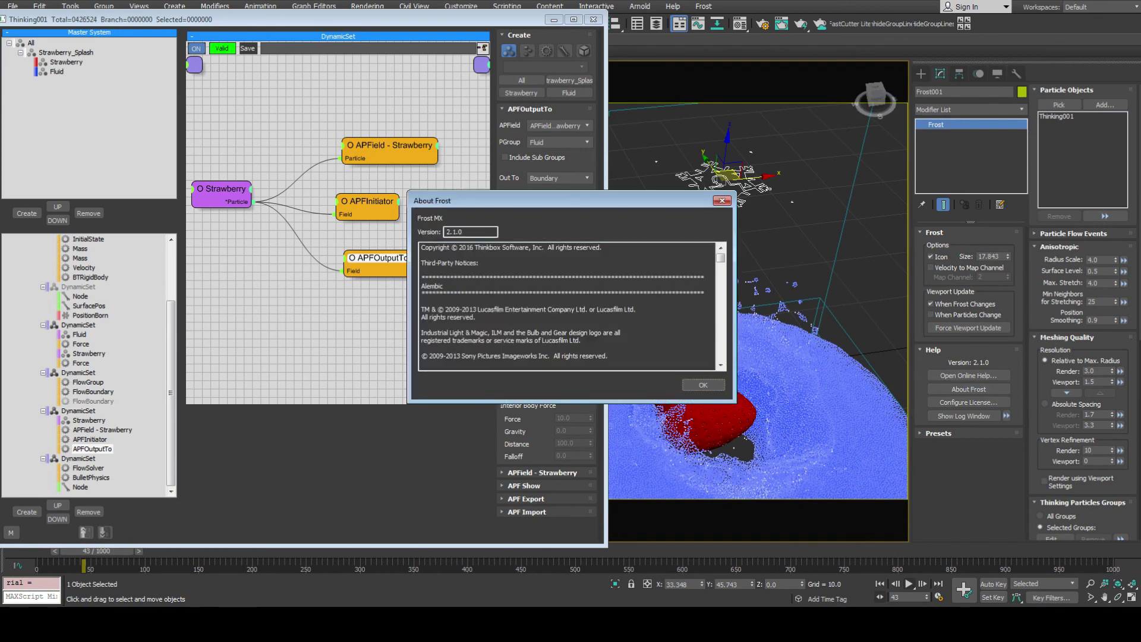
pyautogui.click(722, 200)
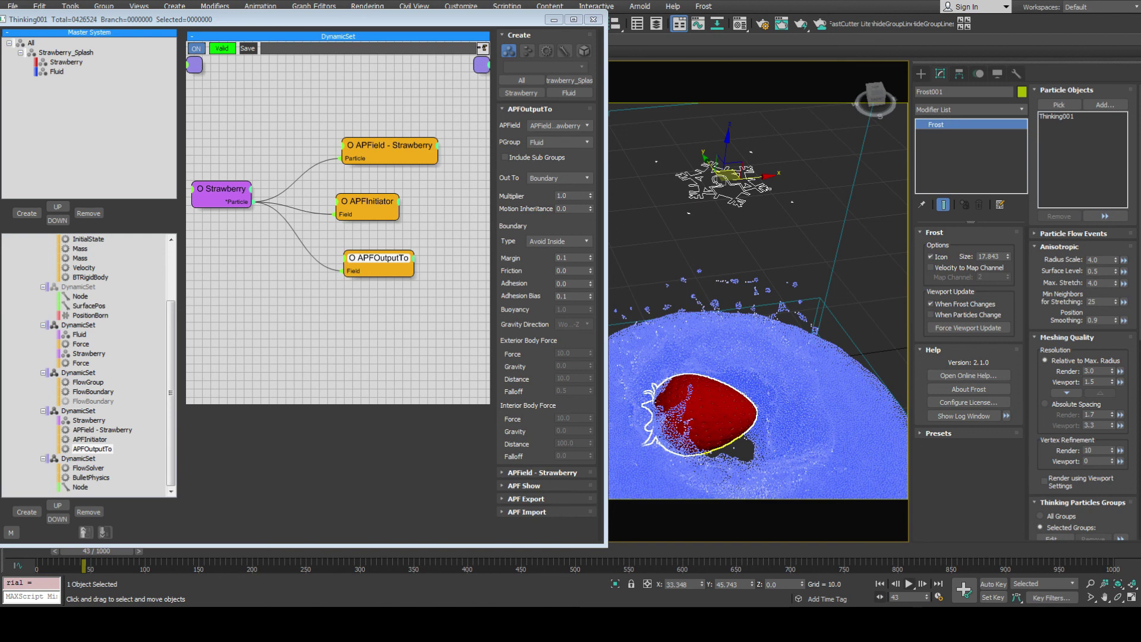
# Change the Frost meshing method to Zhu/Bridson and enable the mesh in the viewport.
pyautogui.scroll(-3, 1081, 309)
pyautogui.scroll(-2, 1082, 356)
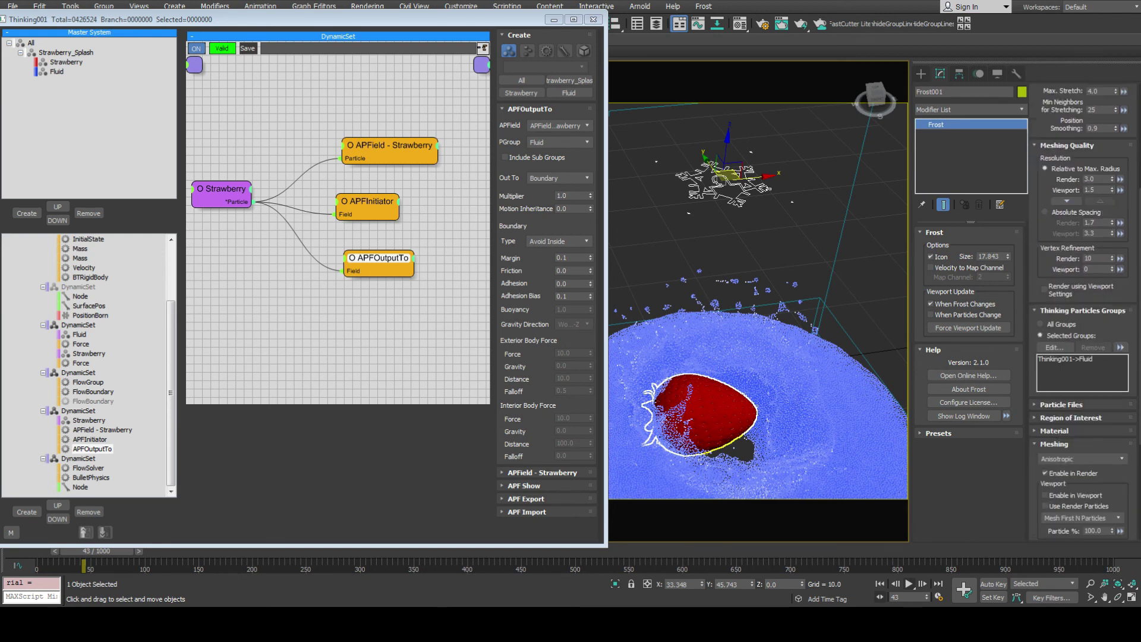
pyautogui.click(1082, 458)
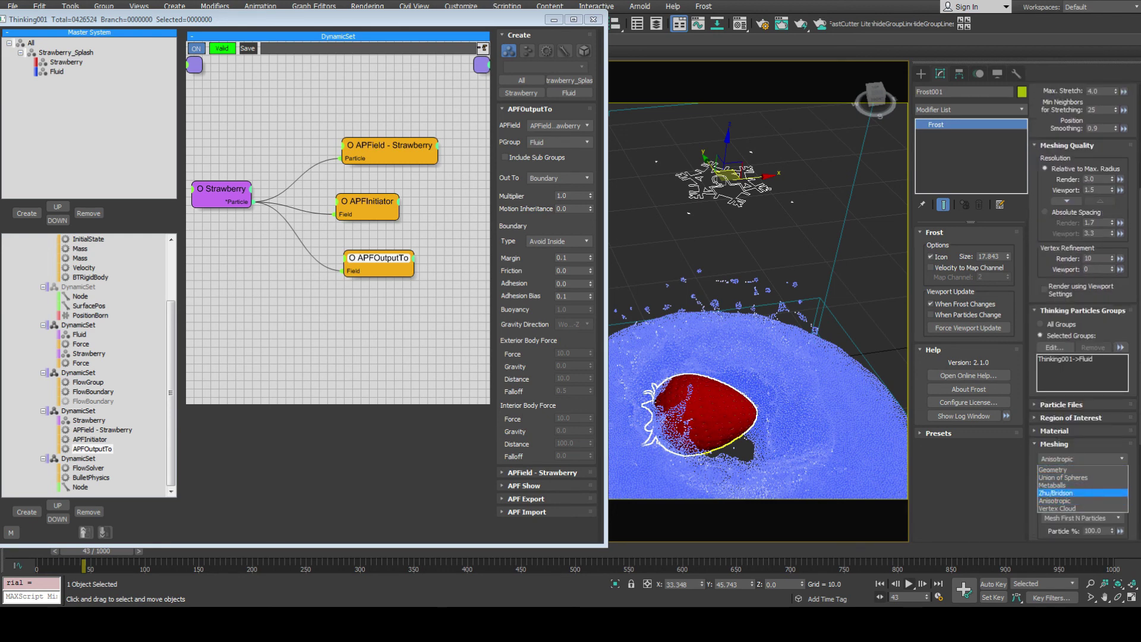
pyautogui.click(1081, 493)
pyautogui.scroll(-5, 1081, 297)
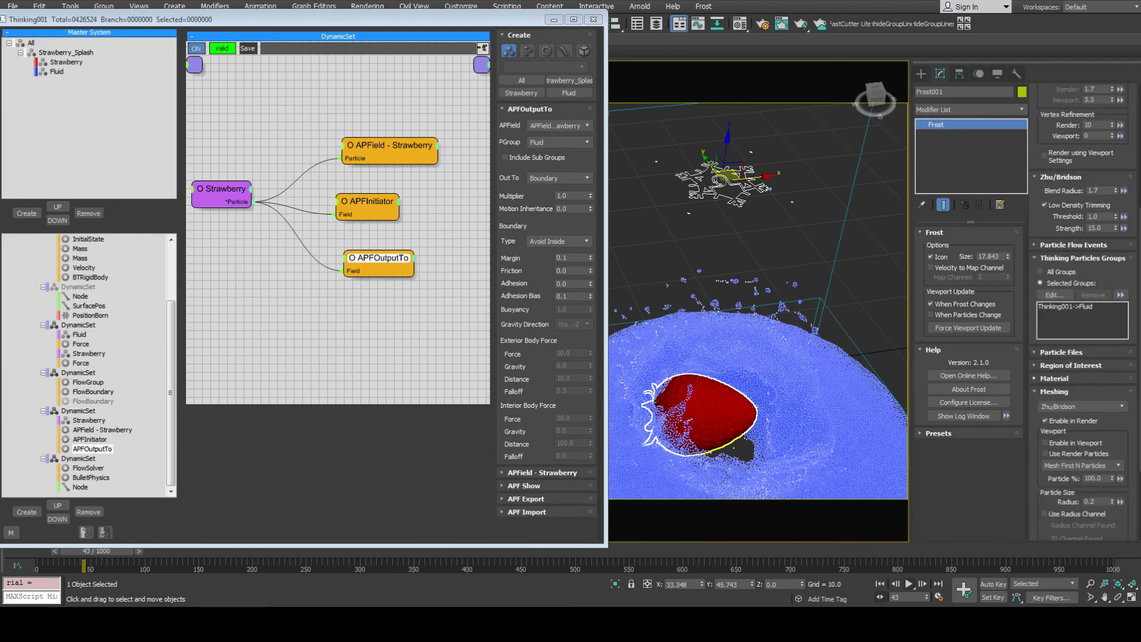
pyautogui.keyDown('alt'); pyautogui.moveTo(768, 386); pyautogui.dragTo(768, 325, button='middle'); pyautogui.keyUp('alt')
pyautogui.scroll(-3, 1081, 297)
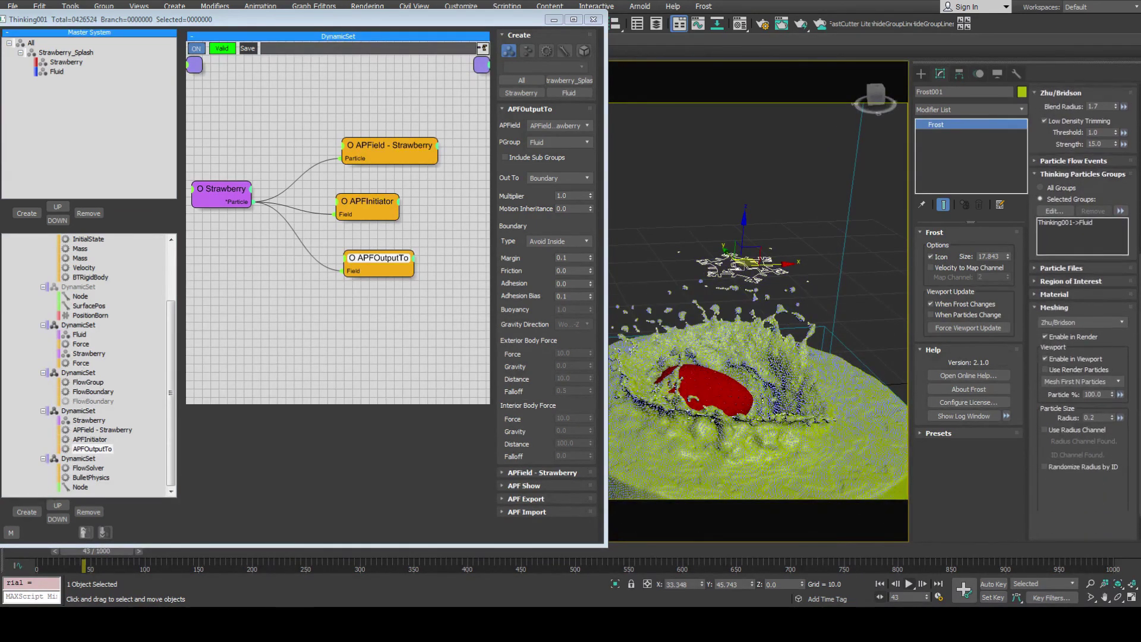
# Set the Zhu/Bridson Blend Radius to 2.5 and force a viewport update of the Frost mesh.
pyautogui.scroll(3, 1081, 297)
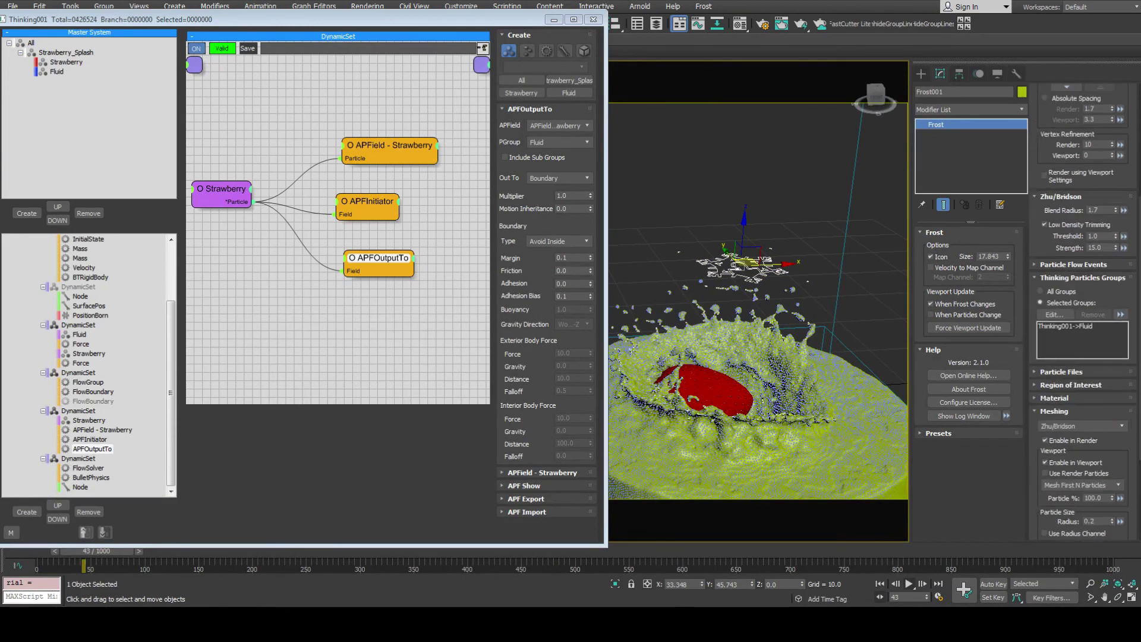
pyautogui.doubleClick(1093, 210)
pyautogui.write('2.5')
pyautogui.press('Return')
pyautogui.click(967, 328)
pyautogui.keyDown('alt'); pyautogui.moveTo(742, 380); pyautogui.dragTo(743, 323, button='middle'); pyautogui.keyUp('alt')
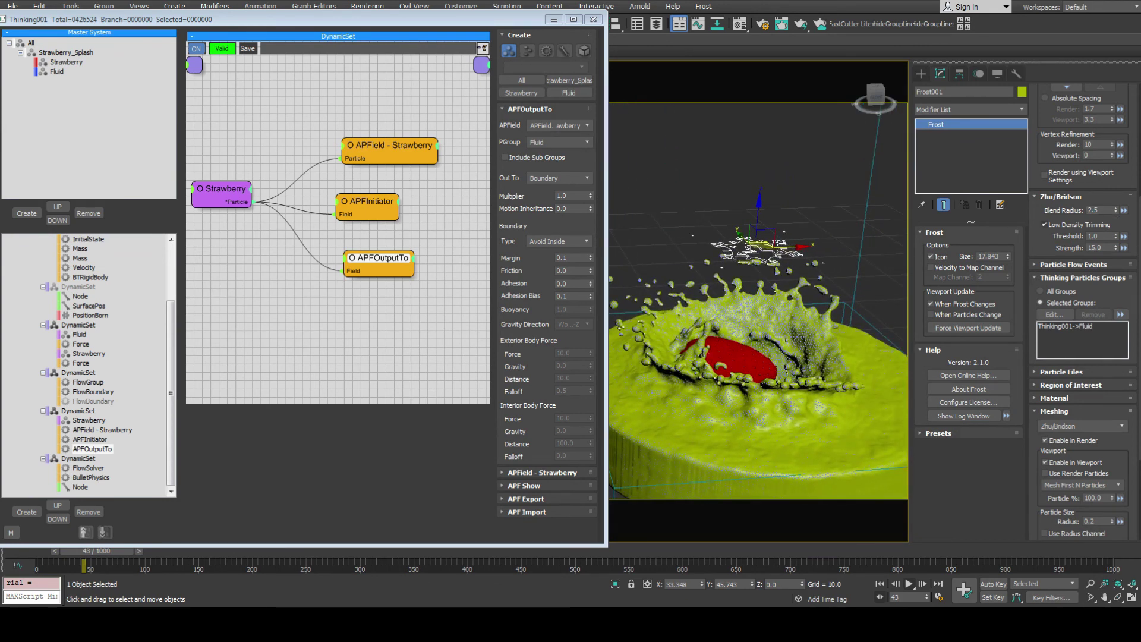
# Set the Zhu/Bridson Blend Radius to 3.0 after trying 5.0, and examine the meshed splash from several angles.
pyautogui.doubleClick(1093, 209)
pyautogui.write('3')
pyautogui.press('Return')
pyautogui.write('5.0')
pyautogui.press('Return')
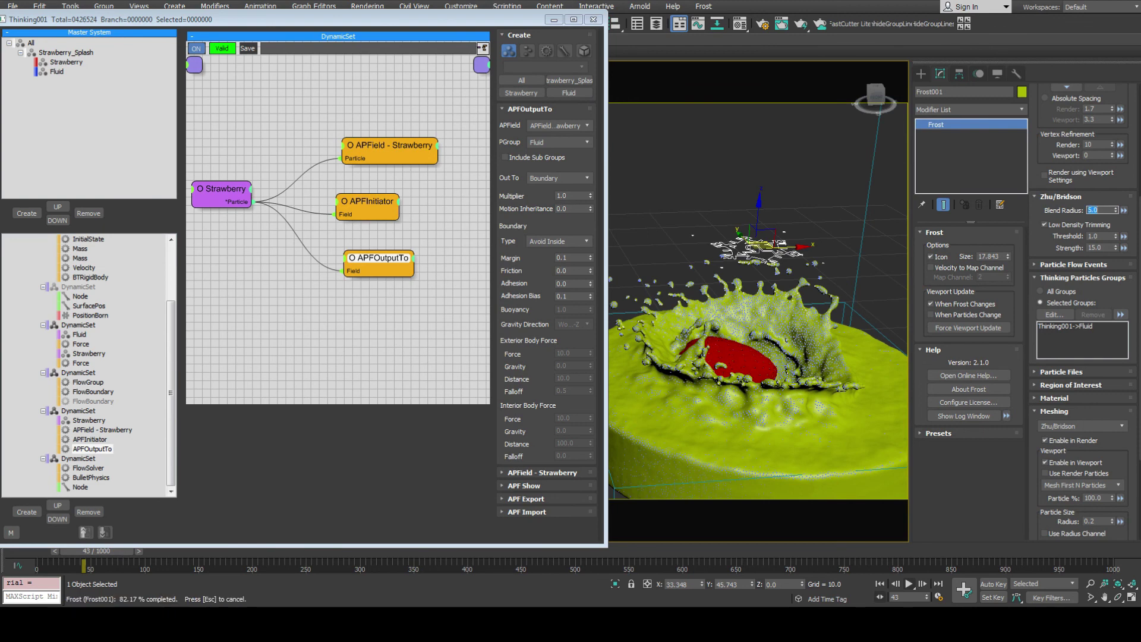
pyautogui.write('3.0')
pyautogui.press('Return')
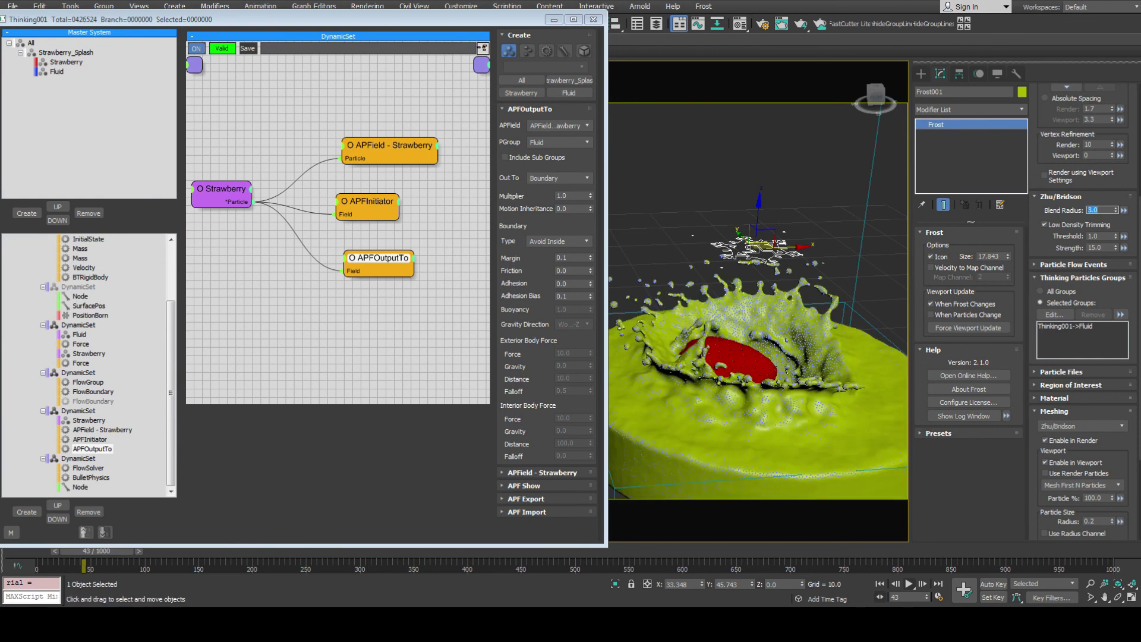
pyautogui.keyDown('alt'); pyautogui.moveTo(773, 337); pyautogui.dragTo(683, 366, button='middle'); pyautogui.keyUp('alt')
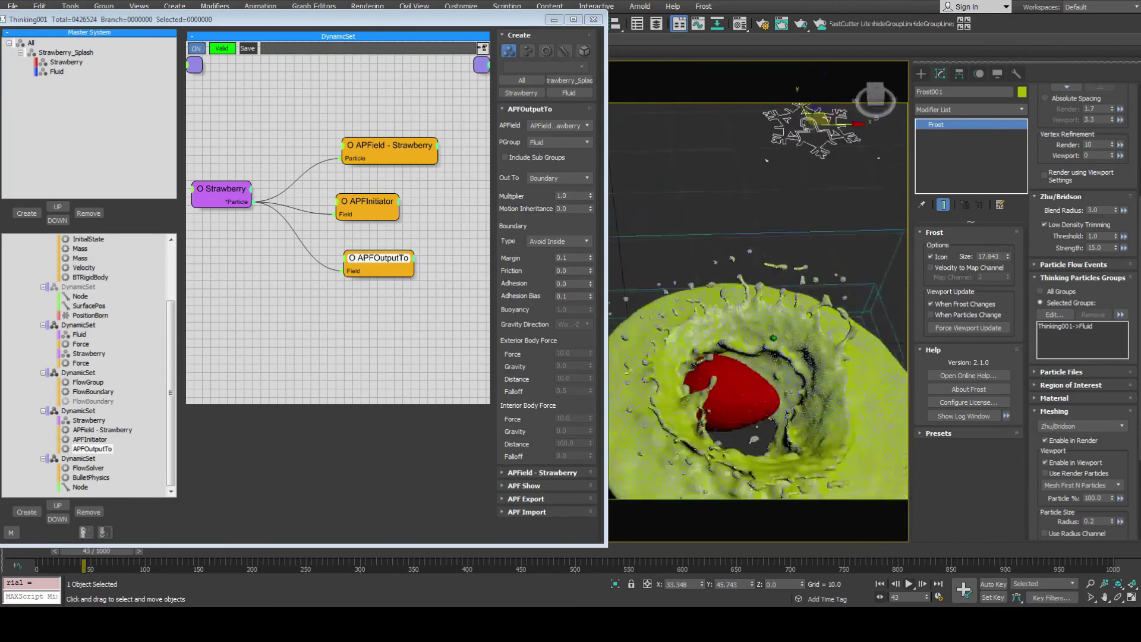
pyautogui.moveTo(786, 414)
pyautogui.keyDown('alt'); pyautogui.mouseDown(button='middle')
pyautogui.moveTo(743, 392)
pyautogui.moveTo(722, 439)
pyautogui.moveTo(744, 388)
pyautogui.moveTo(735, 342)
pyautogui.moveTo(728, 398)
pyautogui.moveTo(716, 354)
pyautogui.moveTo(695, 375)
pyautogui.moveTo(751, 332)
pyautogui.moveTo(759, 384)
pyautogui.moveTo(788, 338)
pyautogui.moveTo(775, 354)
pyautogui.moveTo(790, 407)
pyautogui.moveTo(772, 351)
pyautogui.moveTo(793, 324)
pyautogui.moveTo(760, 339)
pyautogui.mouseUp(button='middle'); pyautogui.keyUp('alt')
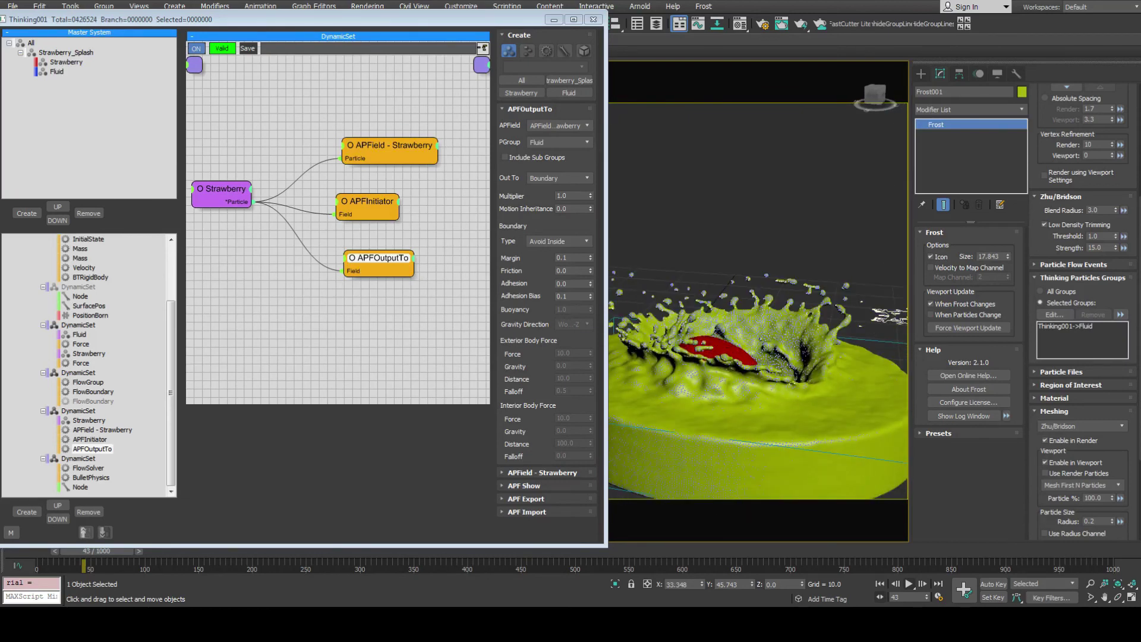
# At frame 0, turn off Frost's viewport mesh and set the APFOutputTo boundary Margin to 0.01.
pyautogui.press('Home')
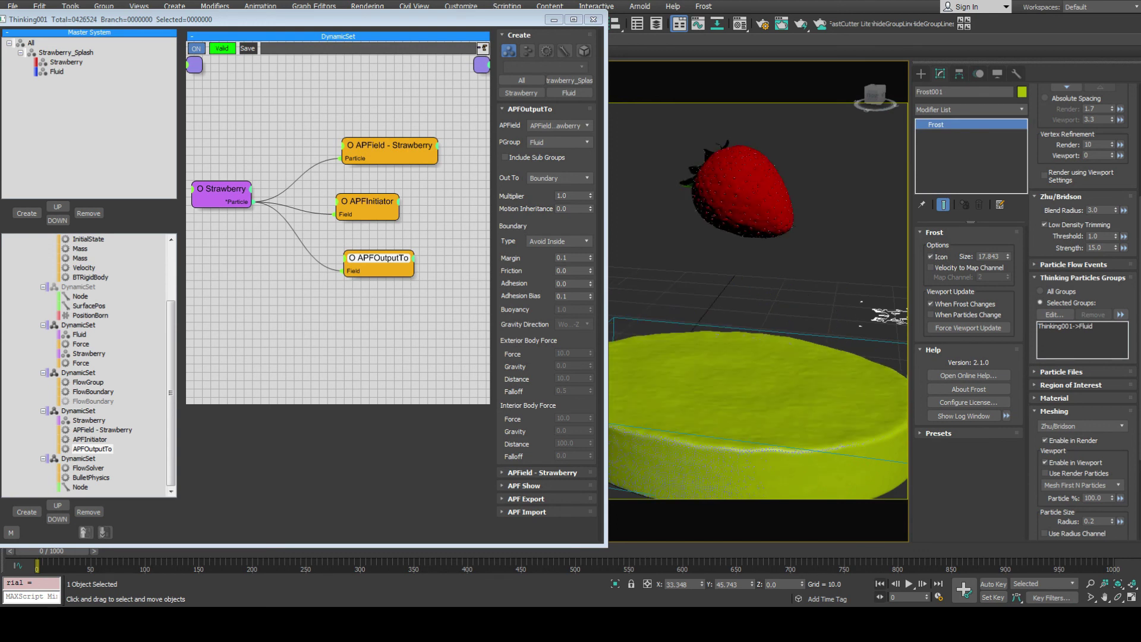
pyautogui.click(1044, 462)
pyautogui.click(557, 257)
pyautogui.doubleClick(561, 257)
pyautogui.write('.')
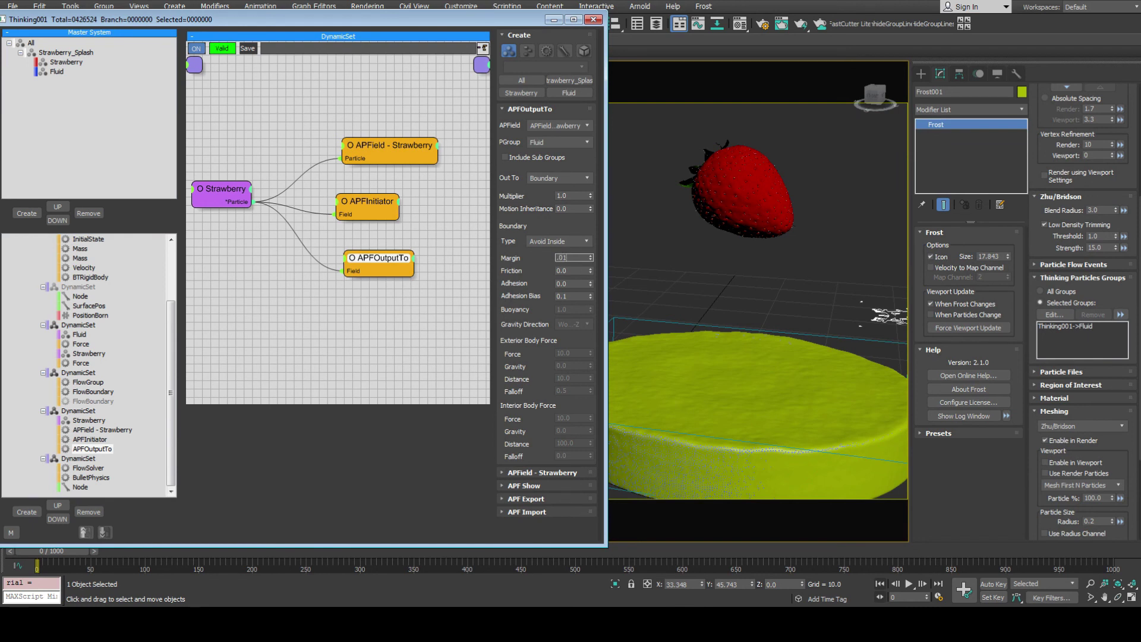
pyautogui.press('Return')
# Simulate the splash up to frame 22 and examine the fluid particles around the strawberry up close.
pyautogui.press('/')
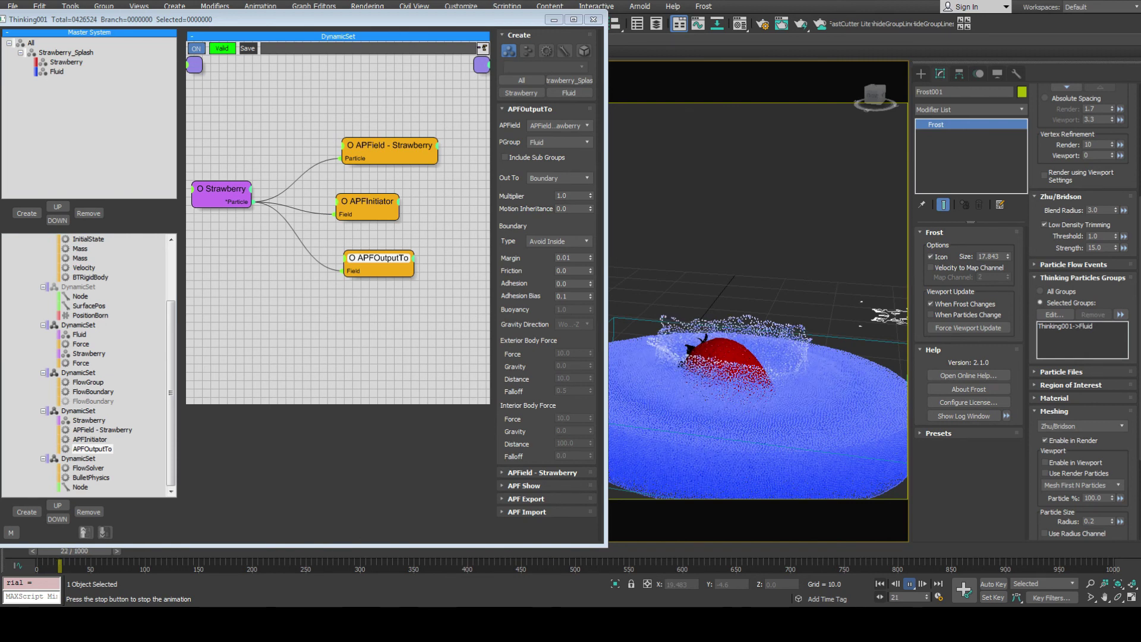
pyautogui.press('Escape')
pyautogui.keyDown('alt'); pyautogui.moveTo(736, 371); pyautogui.dragTo(707, 318, button='middle'); pyautogui.keyUp('alt')
pyautogui.scroll(2, 736, 380)
pyautogui.moveTo(739, 239); pyautogui.dragTo(832, 314, button='middle')
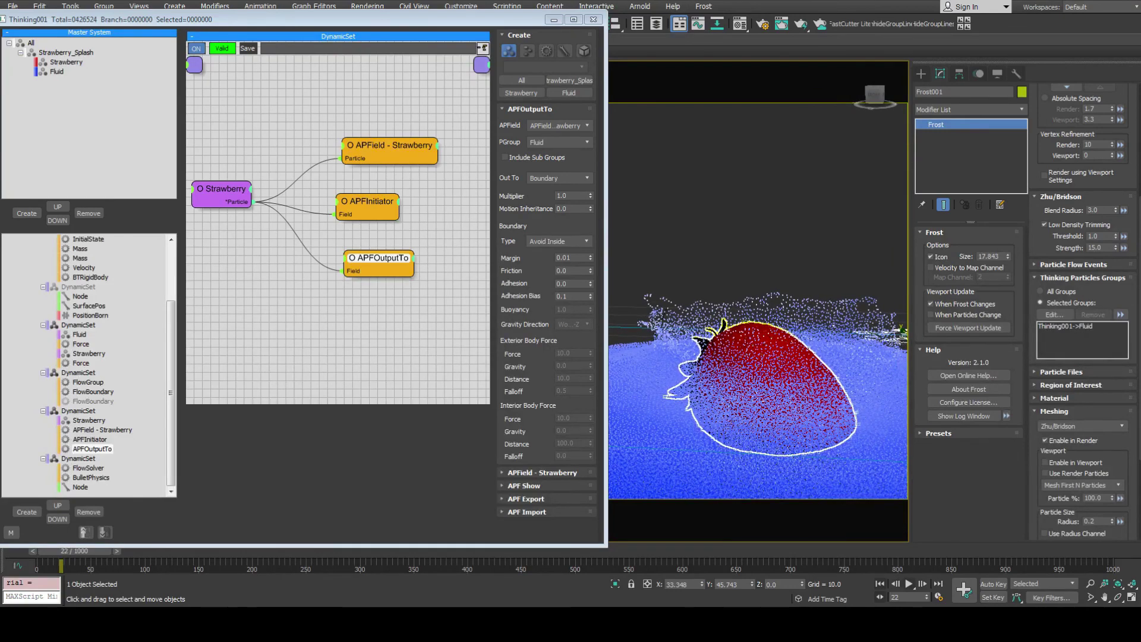
# Continue the simulation to frame 31, pausing at frame 28 to inspect the strawberry impact from above.
pyautogui.click(908, 584)
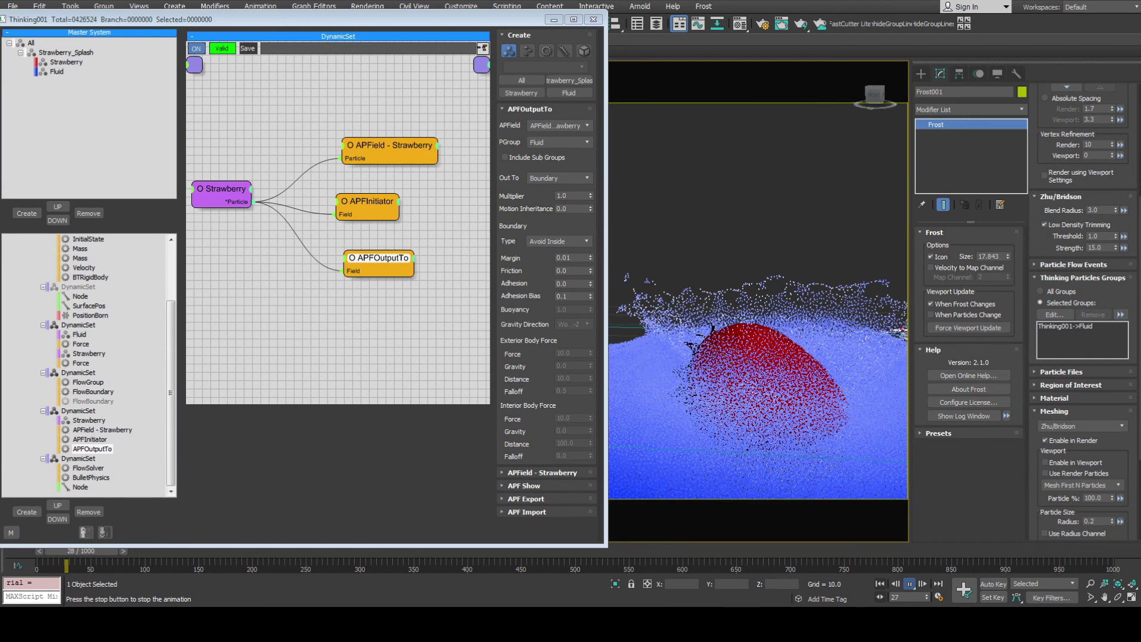
pyautogui.press('Escape')
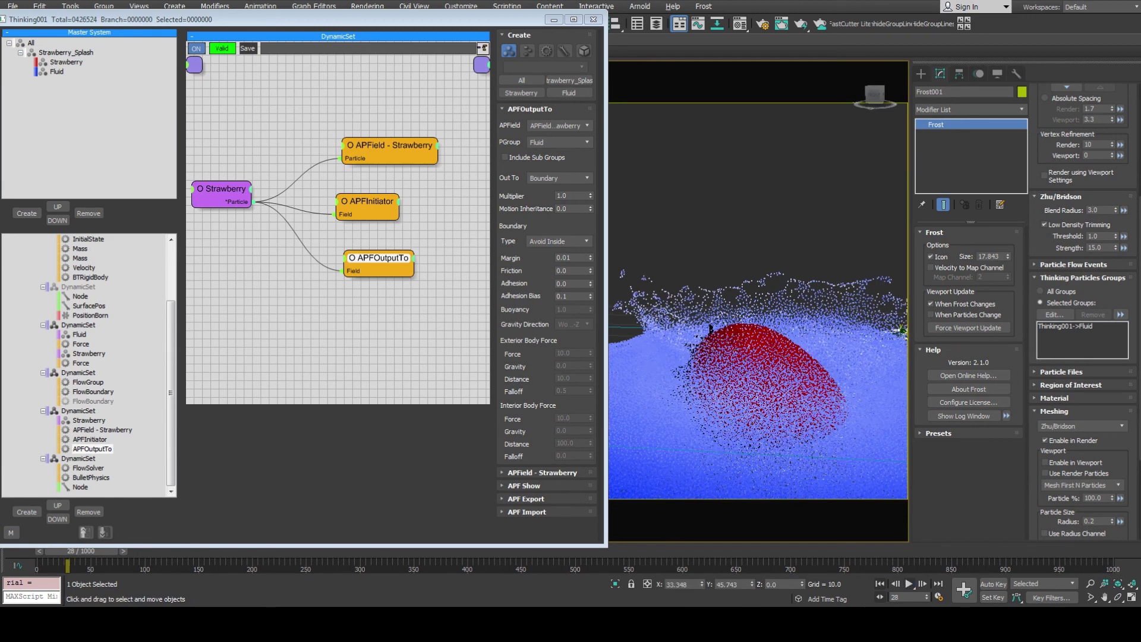
pyautogui.keyDown('alt'); pyautogui.moveTo(757, 351); pyautogui.dragTo(695, 315, button='middle'); pyautogui.keyUp('alt')
pyautogui.keyDown('alt'); pyautogui.moveTo(814, 274); pyautogui.dragTo(747, 278, button='middle'); pyautogui.keyUp('alt')
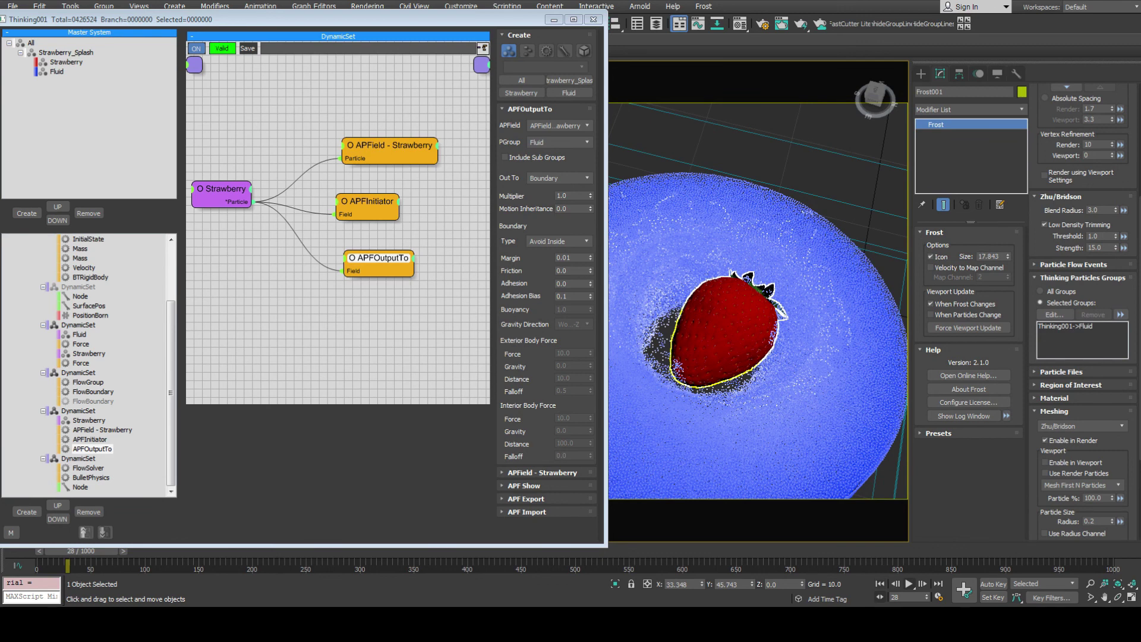
pyautogui.press('/')
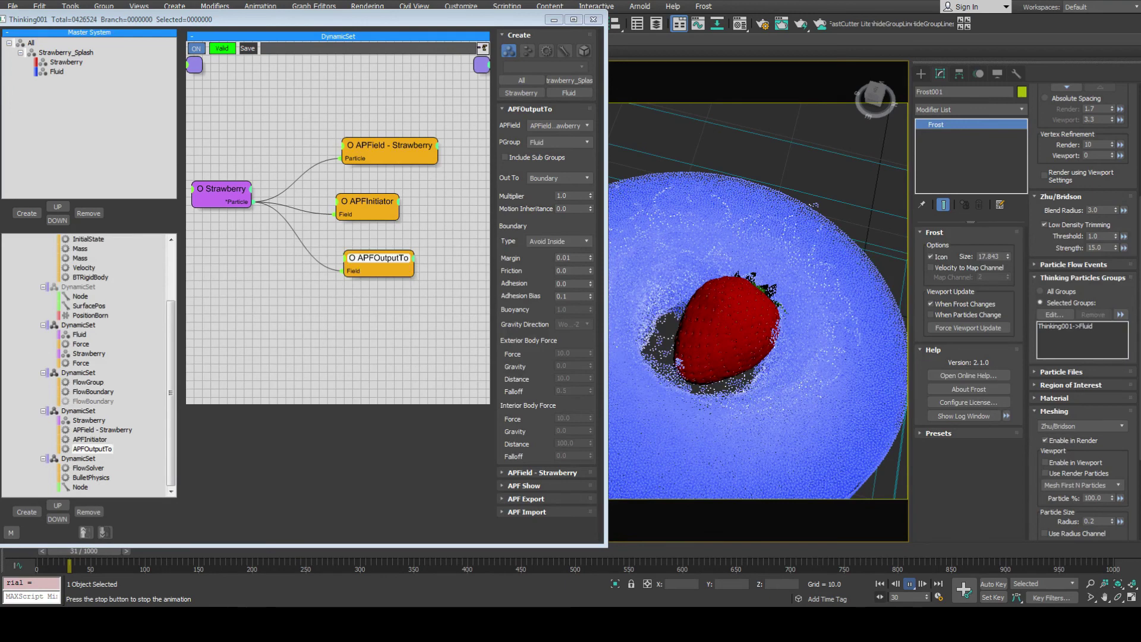
pyautogui.press('Escape')
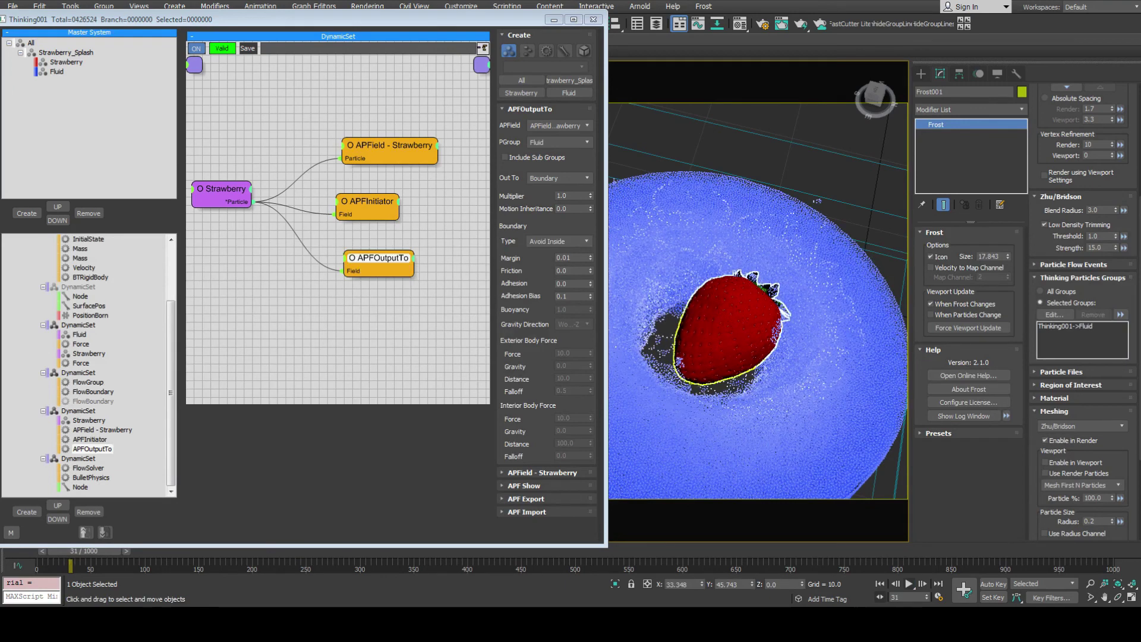
# Examine the contact between the strawberry and the fluid particles at frame 31 from several views.
pyautogui.press('f')
pyautogui.moveTo(743, 386); pyautogui.dragTo(778, 410, button='middle')
pyautogui.press('p')
pyautogui.moveTo(855, 392); pyautogui.dragTo(689, 350, button='middle')
pyautogui.hotkey('shift', 'z')
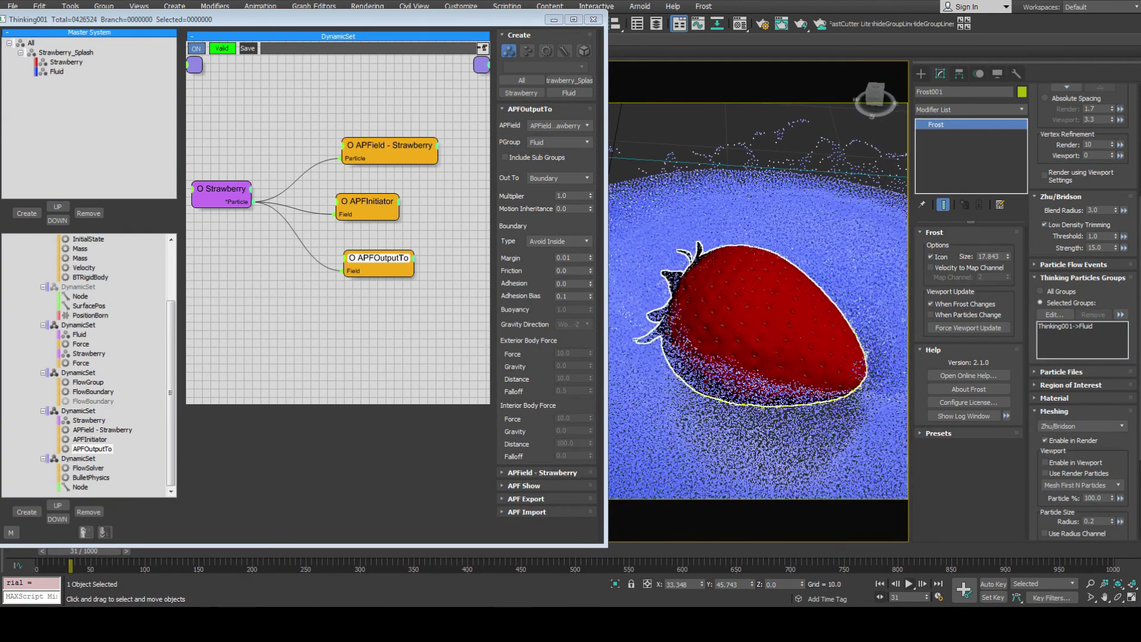
pyautogui.hotkey('shift', 'z')
pyautogui.hotkey('shift', 'z')
pyautogui.hotkey('shift', 'z')
pyautogui.hotkey('shift', 'z')
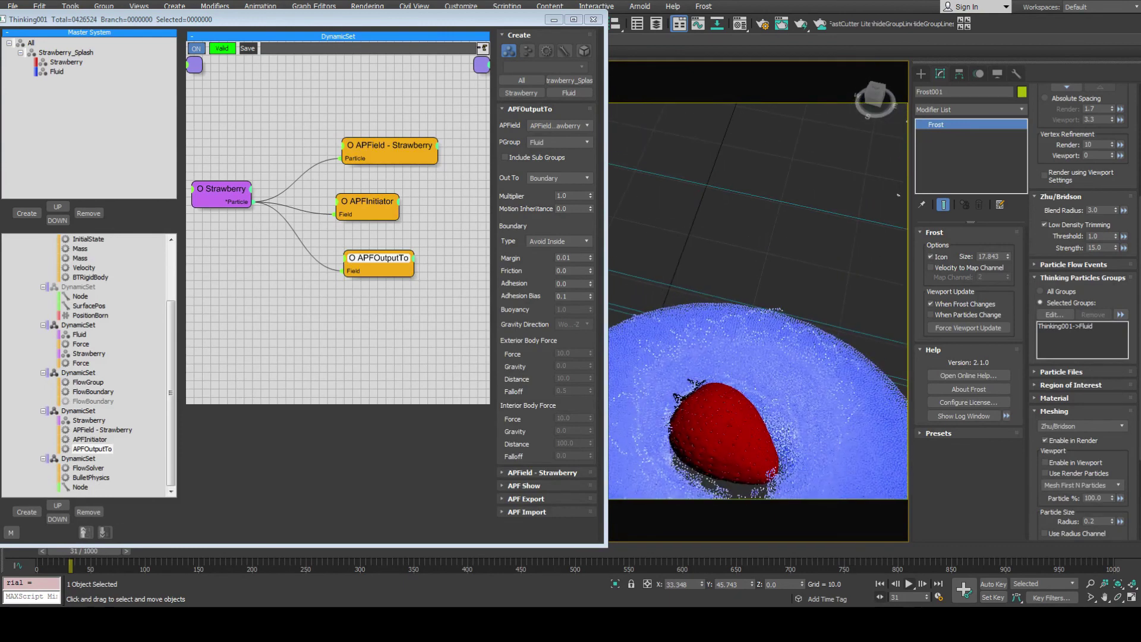
pyautogui.hotkey('shift', 'z')
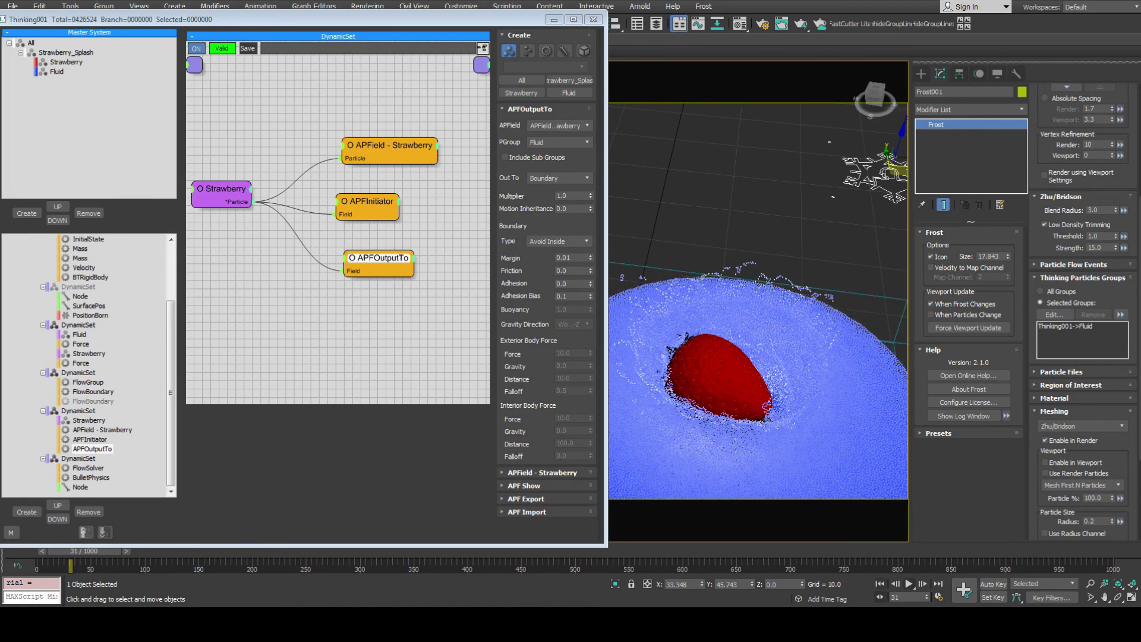
# Return to frame 0 and review the APFOutputTo boundary types, keeping Avoid Inside.
pyautogui.press('Home')
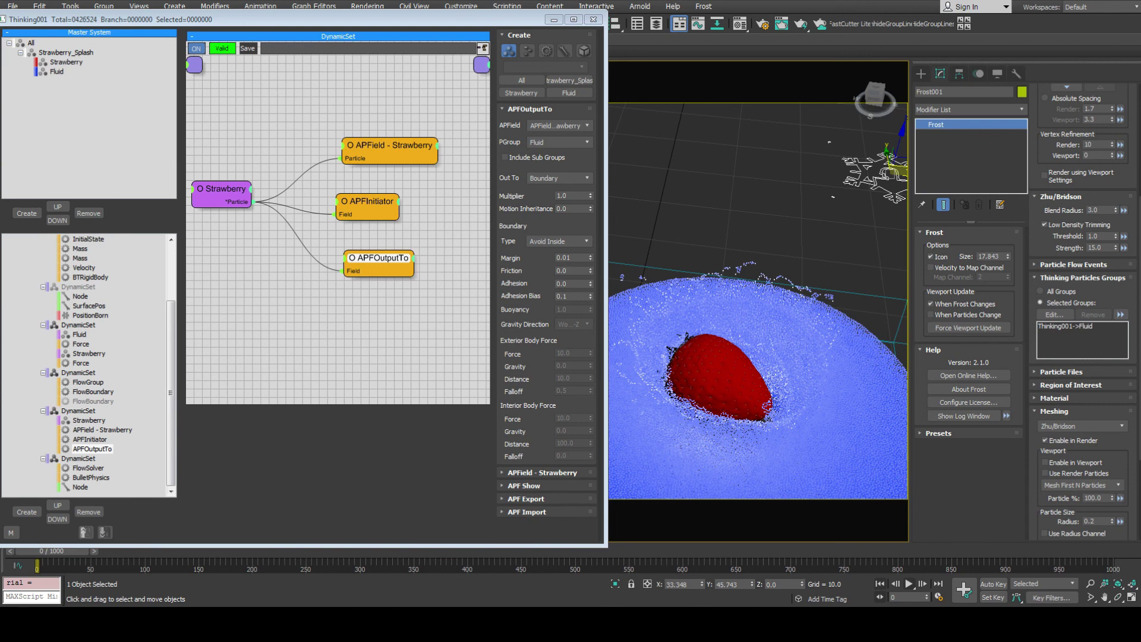
pyautogui.click(558, 240)
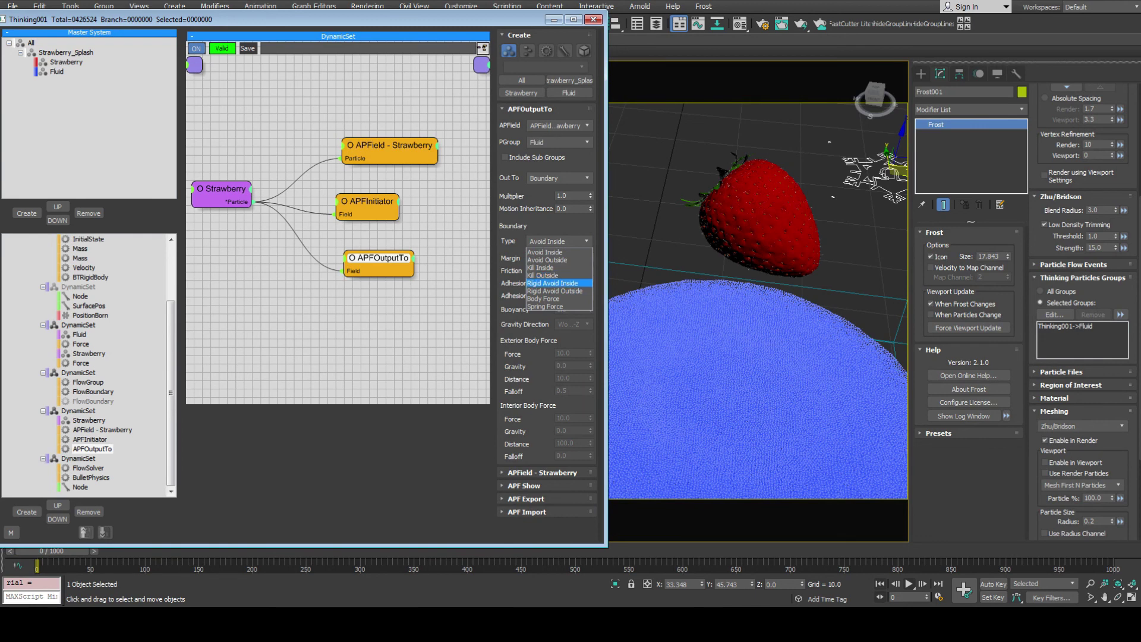
pyautogui.click(544, 252)
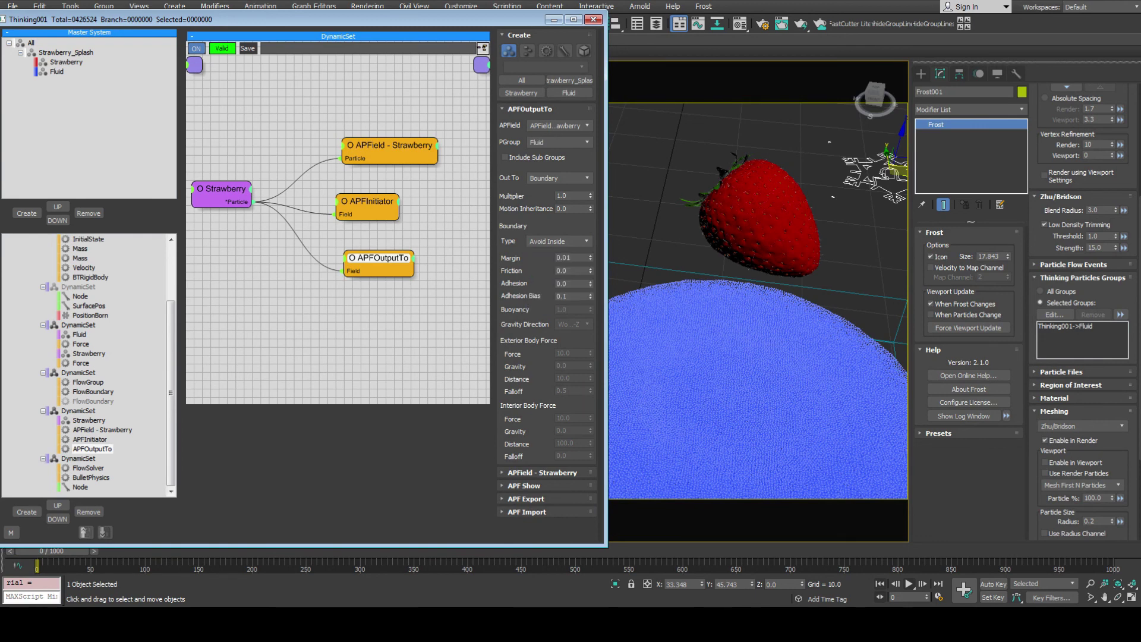
# Check the Mass operators of the fluid and the strawberry, and return to the APFOutputTo settings.
pyautogui.scroll(3, 90, 365)
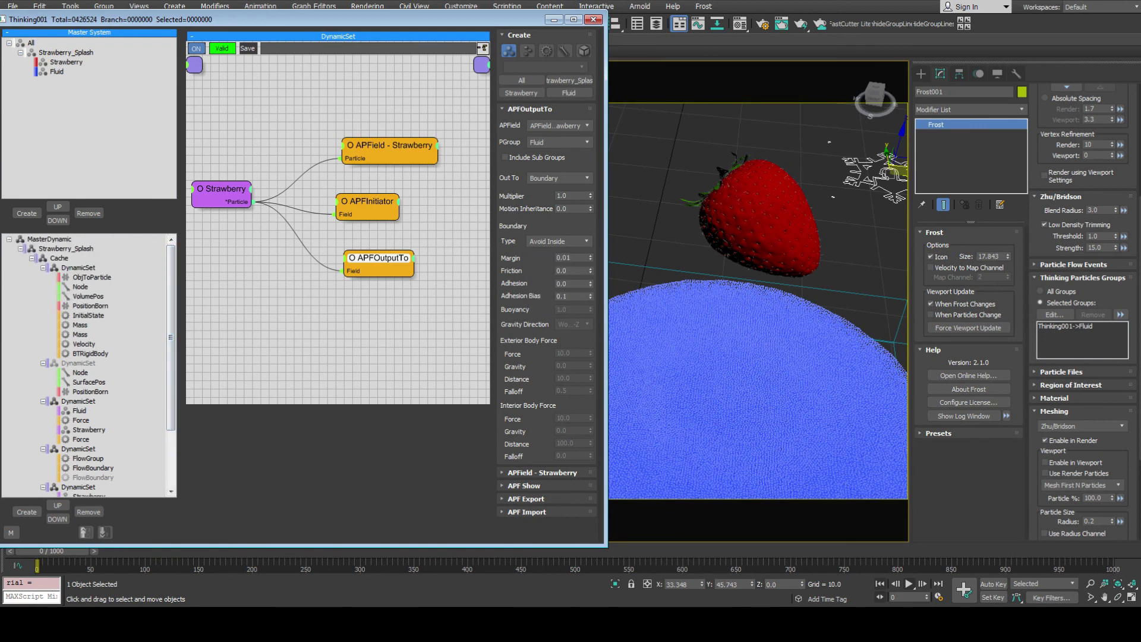
pyautogui.click(80, 324)
pyautogui.moveTo(356, 161); pyautogui.dragTo(353, 238, button='middle')
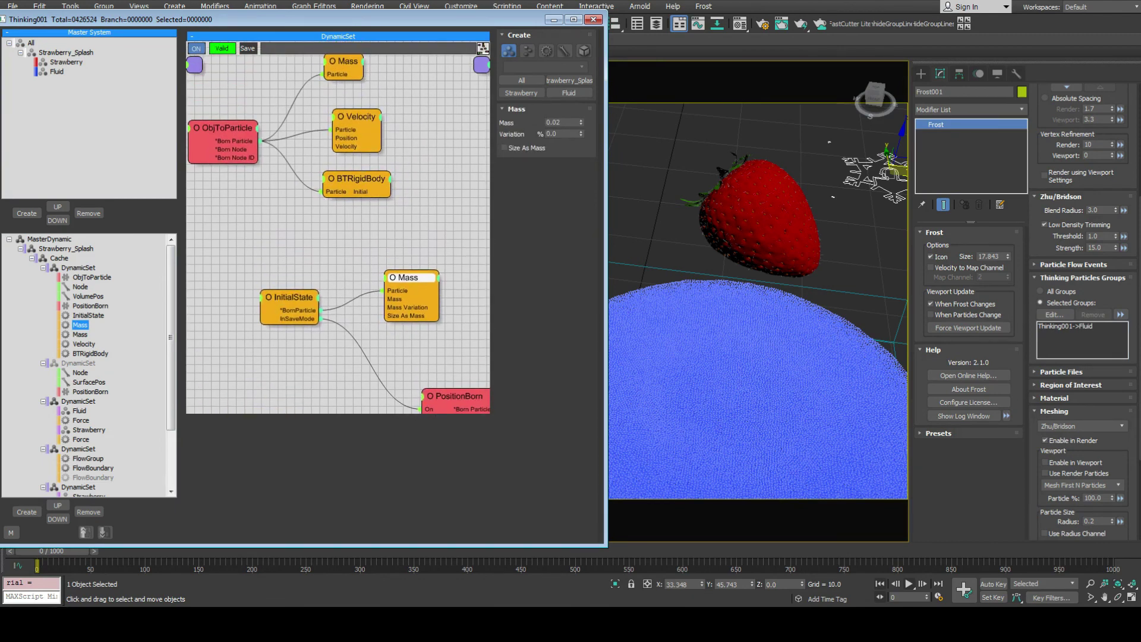
pyautogui.click(343, 61)
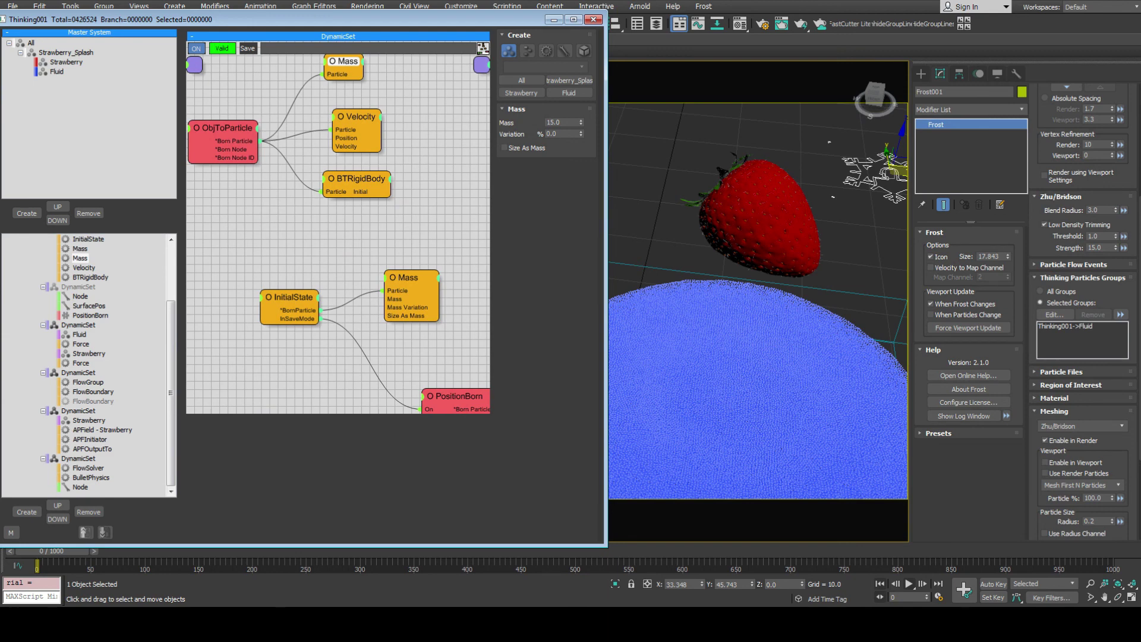
pyautogui.moveTo(761, 220); pyautogui.dragTo(774, 127, button='middle')
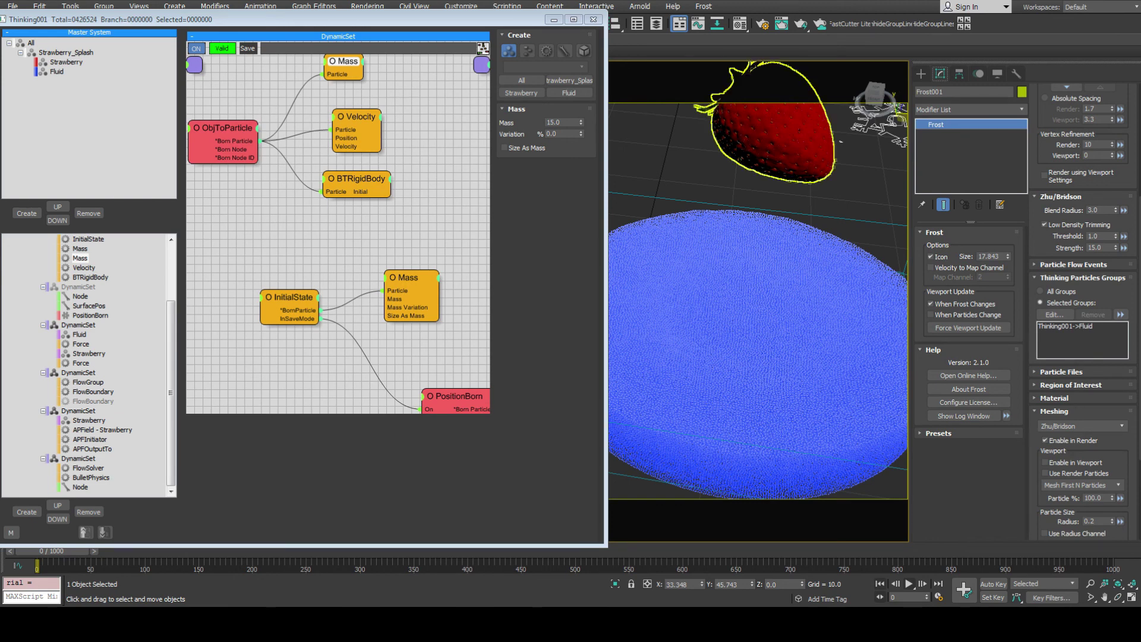
pyautogui.doubleClick(559, 122)
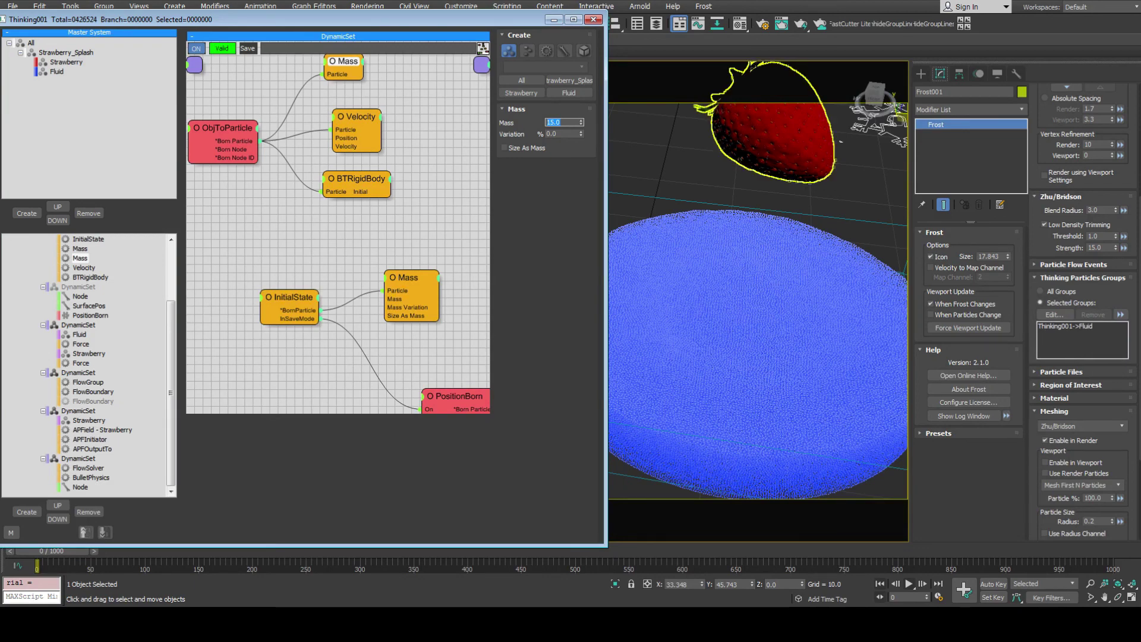
pyautogui.click(91, 449)
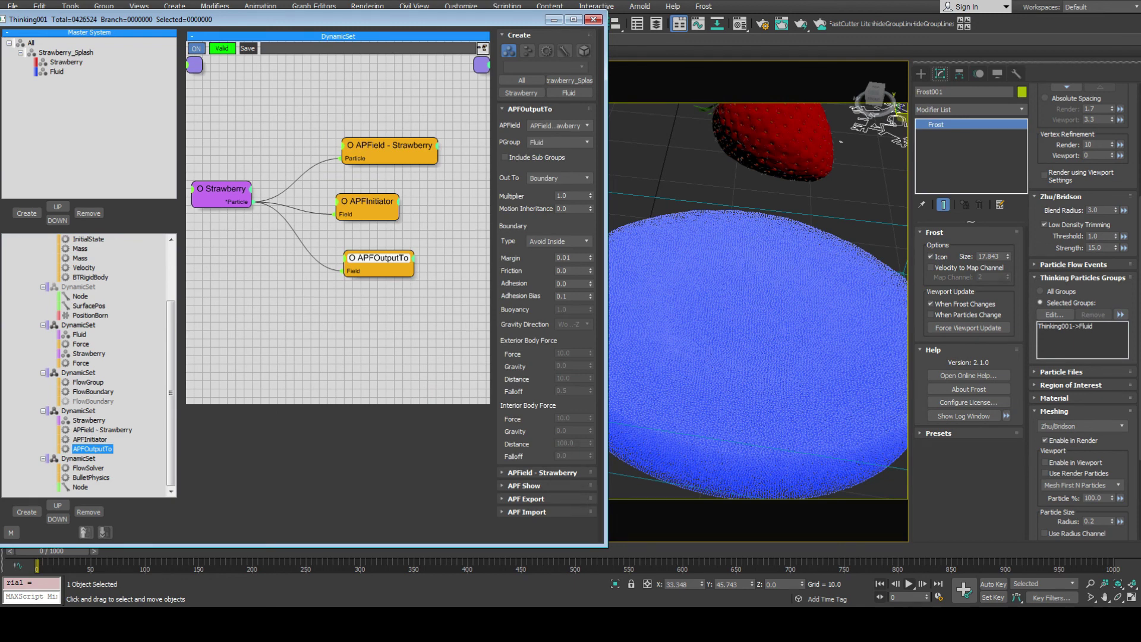
# Save the scene under the new file name Flowsolver_Tut_Final.
pyautogui.moveTo(287, 19); pyautogui.dragTo(304, 31)
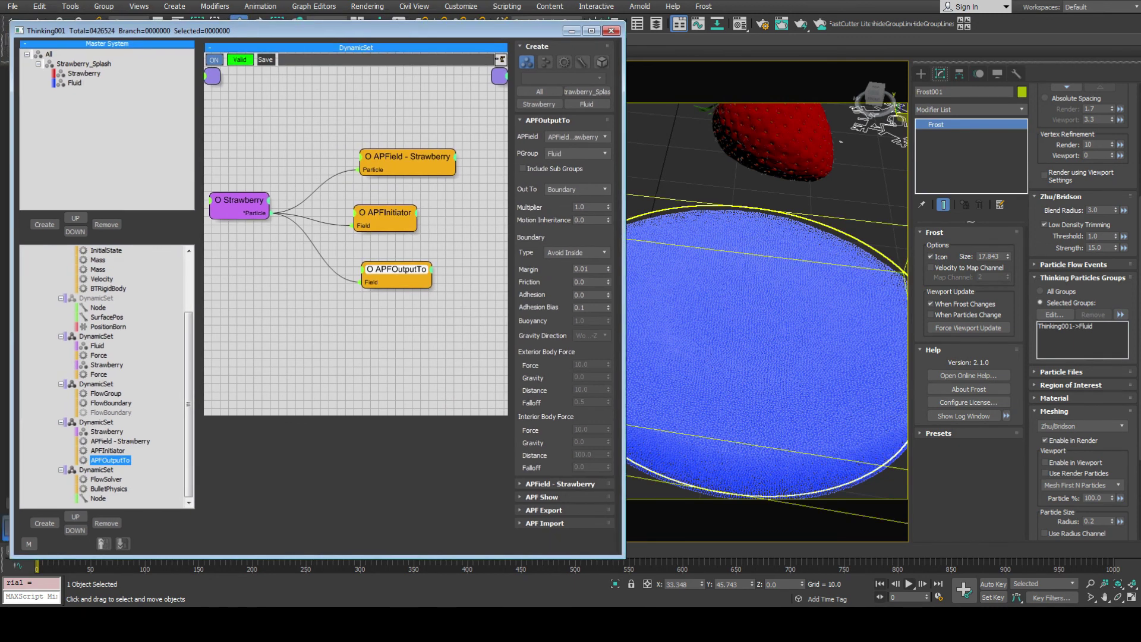
pyautogui.click(12, 6)
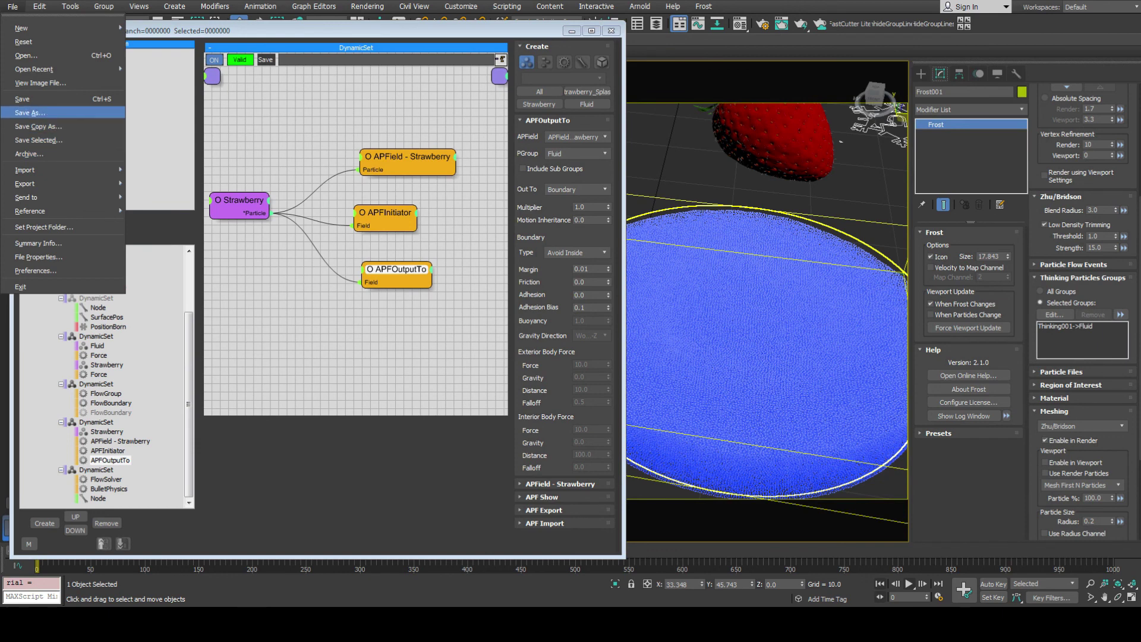
pyautogui.click(30, 112)
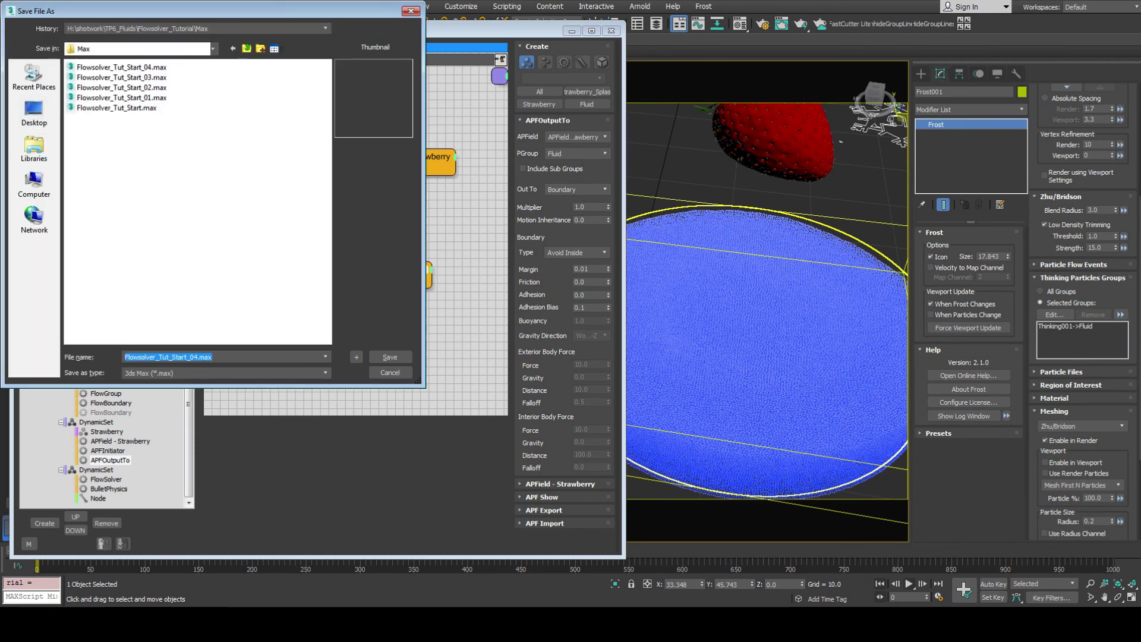
pyautogui.moveTo(172, 356); pyautogui.dragTo(212, 356)
pyautogui.write('Fin')
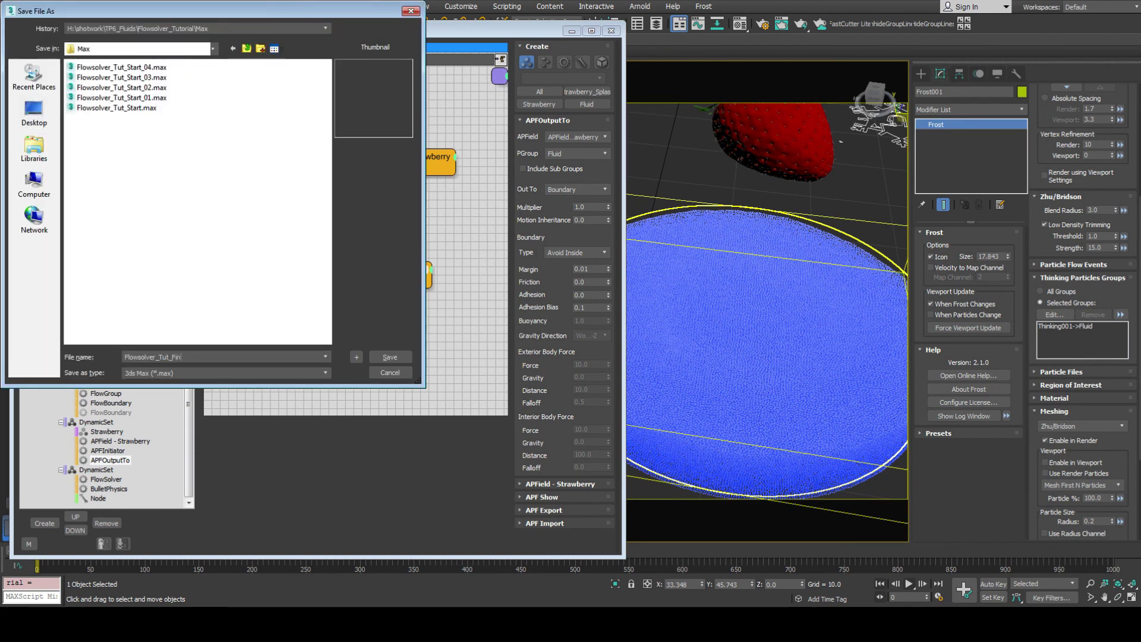
pyautogui.write('al')
pyautogui.press('Return')
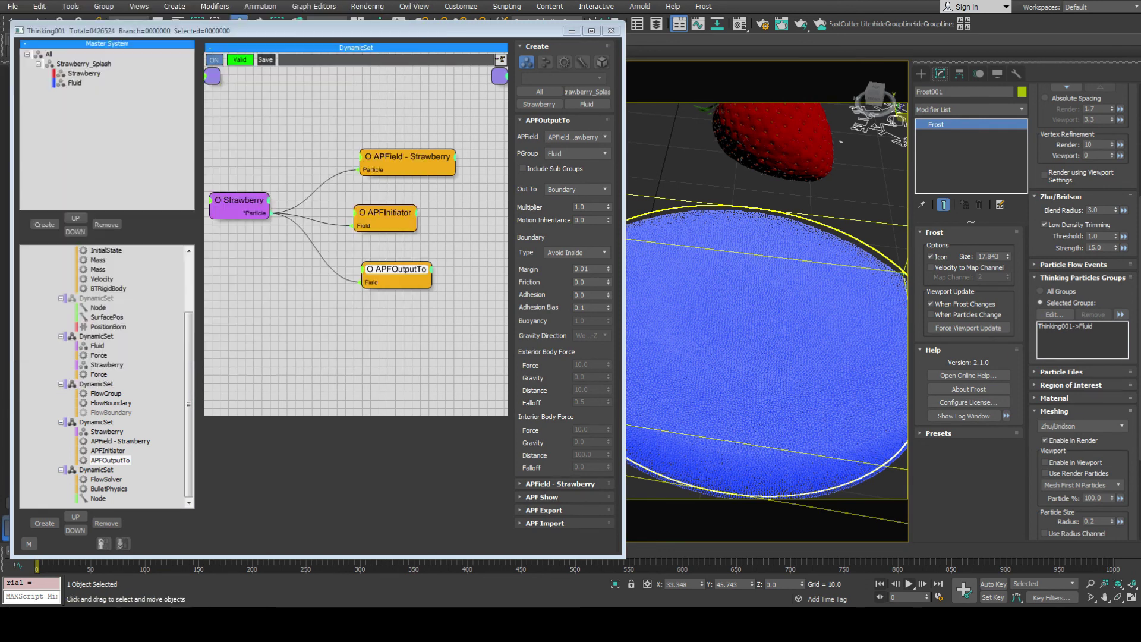
# Set the animation End Time to 100 in the time configuration.
pyautogui.click(938, 597)
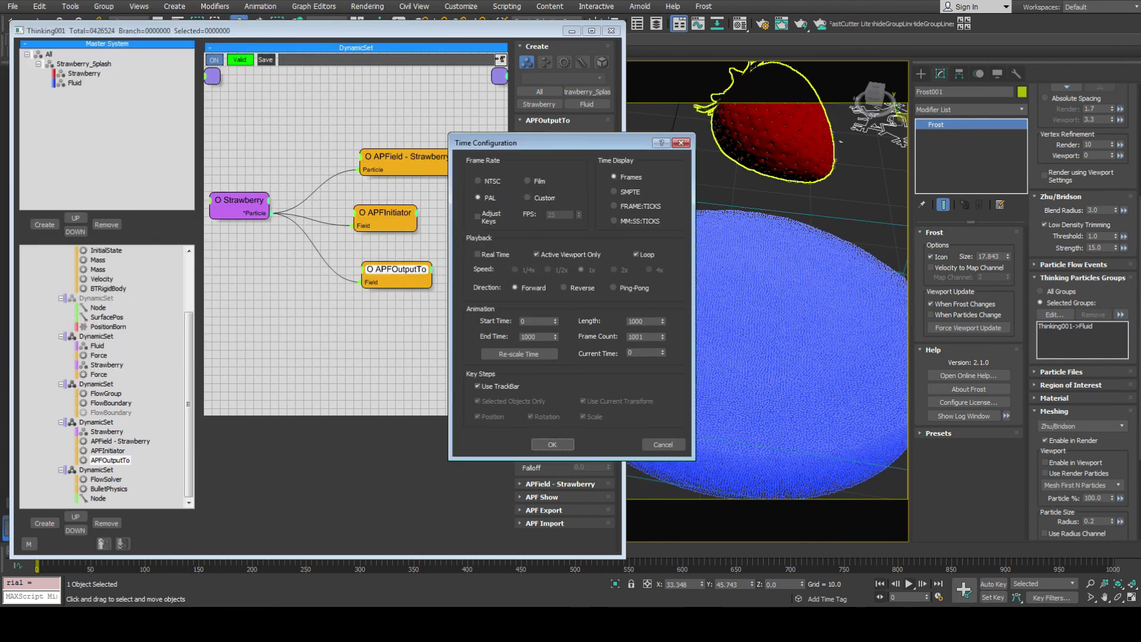
pyautogui.doubleClick(536, 336)
pyautogui.write('100')
pyautogui.press('Return')
pyautogui.click(552, 444)
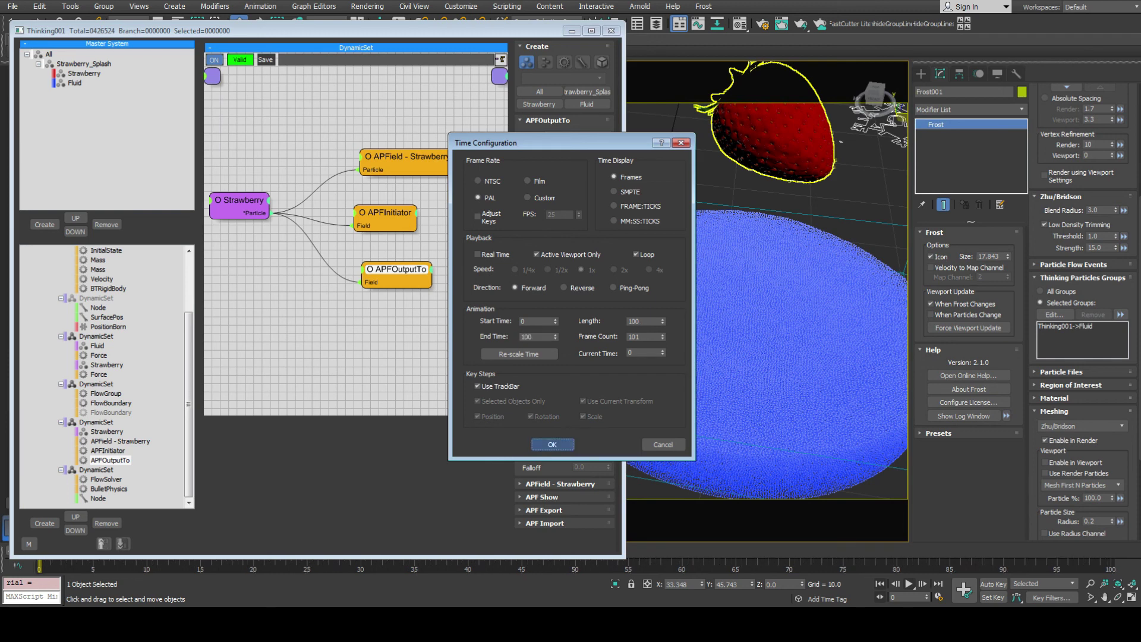
# Add a TimeBase helper to the Strawberry_Splash dynamic set beside the Cache node.
pyautogui.moveTo(189, 404); pyautogui.dragTo(188, 349)
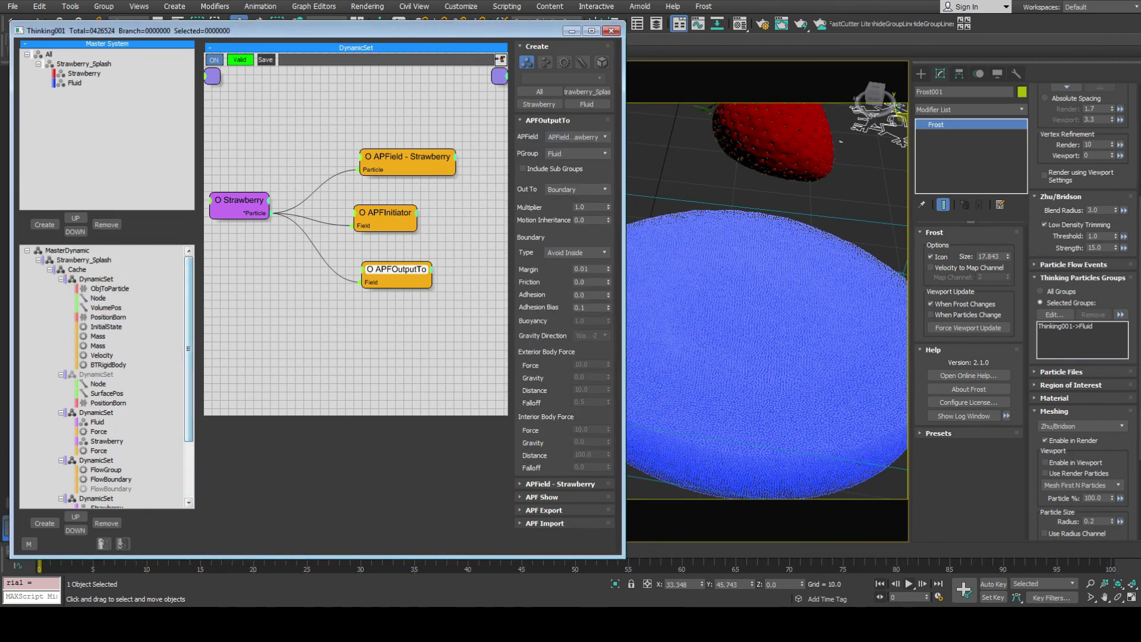
pyautogui.rightClick(76, 269)
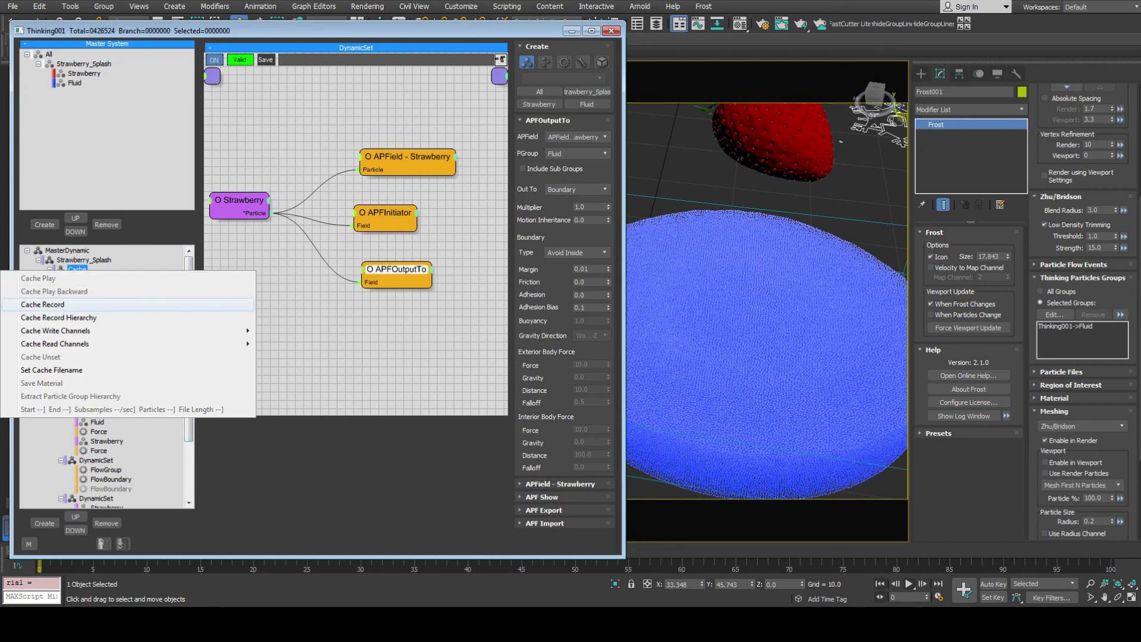
pyautogui.click(42, 305)
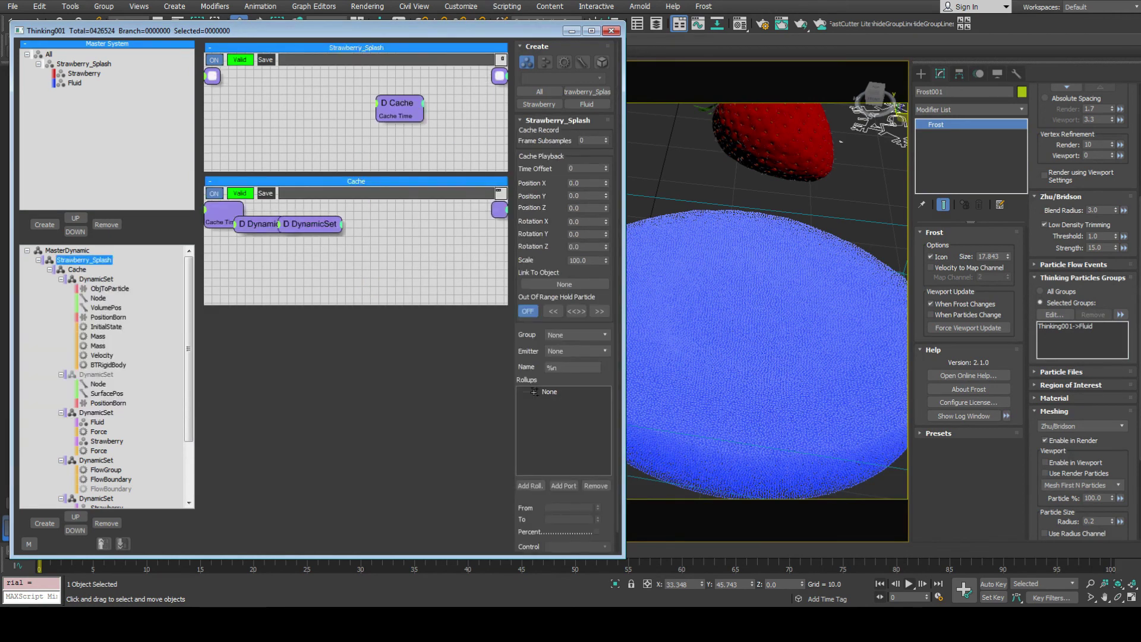
pyautogui.rightClick(192, 101)
pyautogui.moveTo(225, 148)
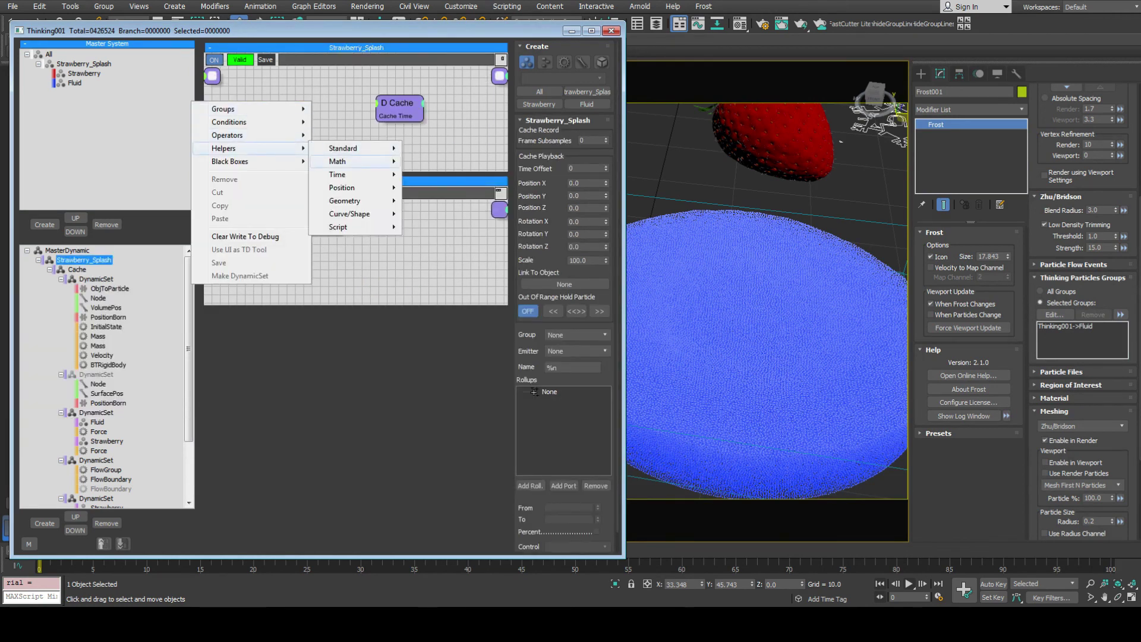
pyautogui.click(439, 214)
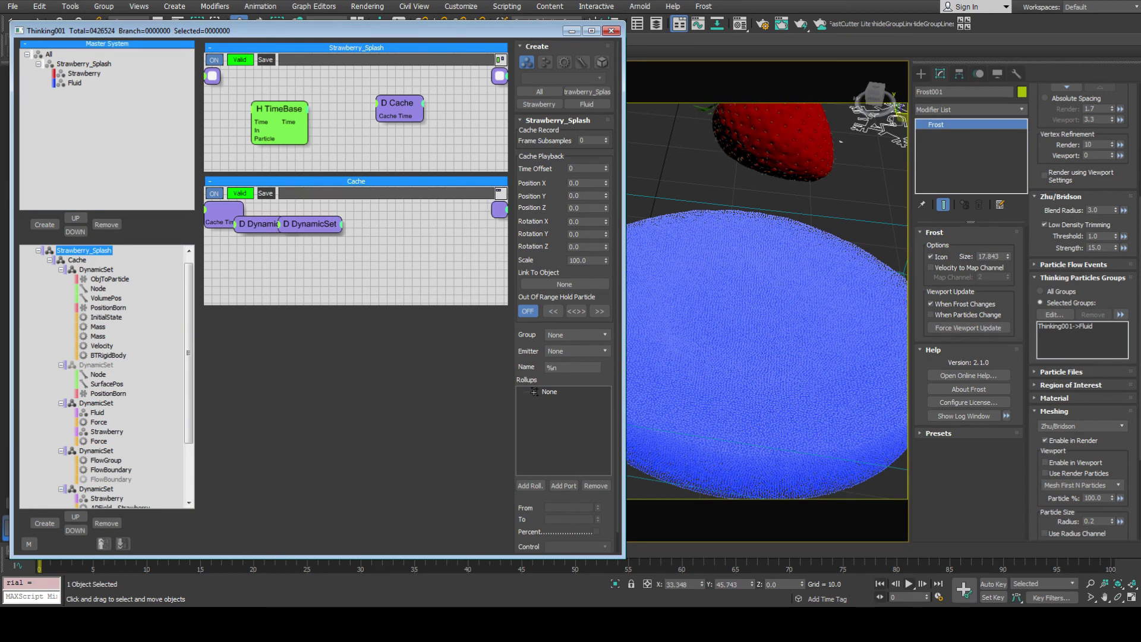
# Connect the TimeBase Time output to the Cache node's Cache Time input and set the Time Factor to 50%.
pyautogui.moveTo(295, 122); pyautogui.dragTo(387, 115)
pyautogui.click(279, 109)
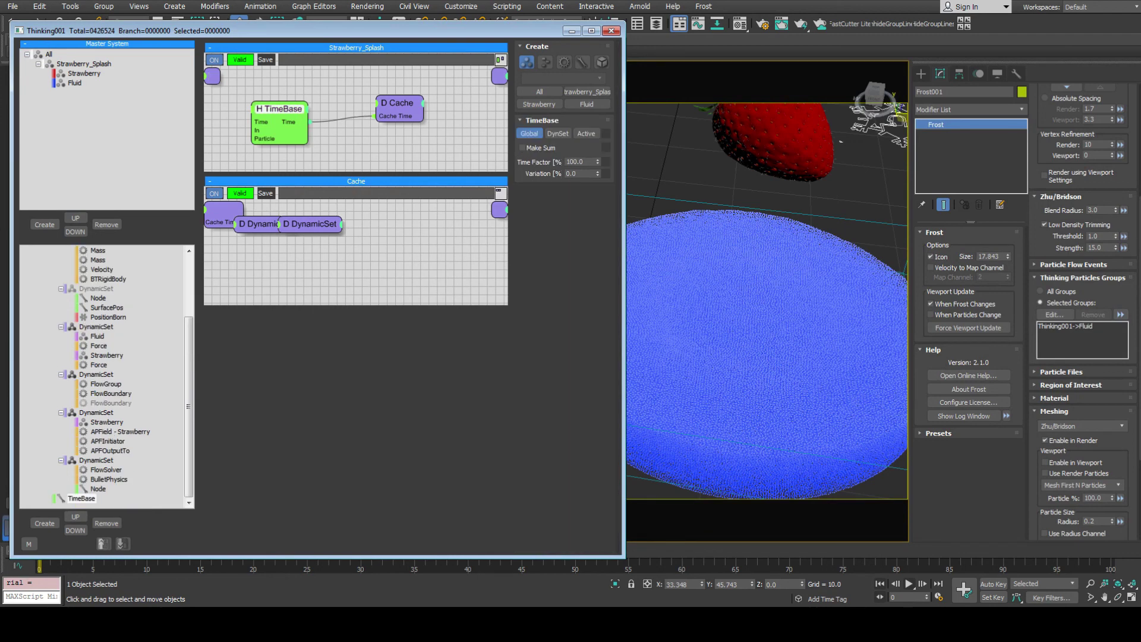
pyautogui.doubleClick(575, 162)
pyautogui.write('50')
pyautogui.press('Return')
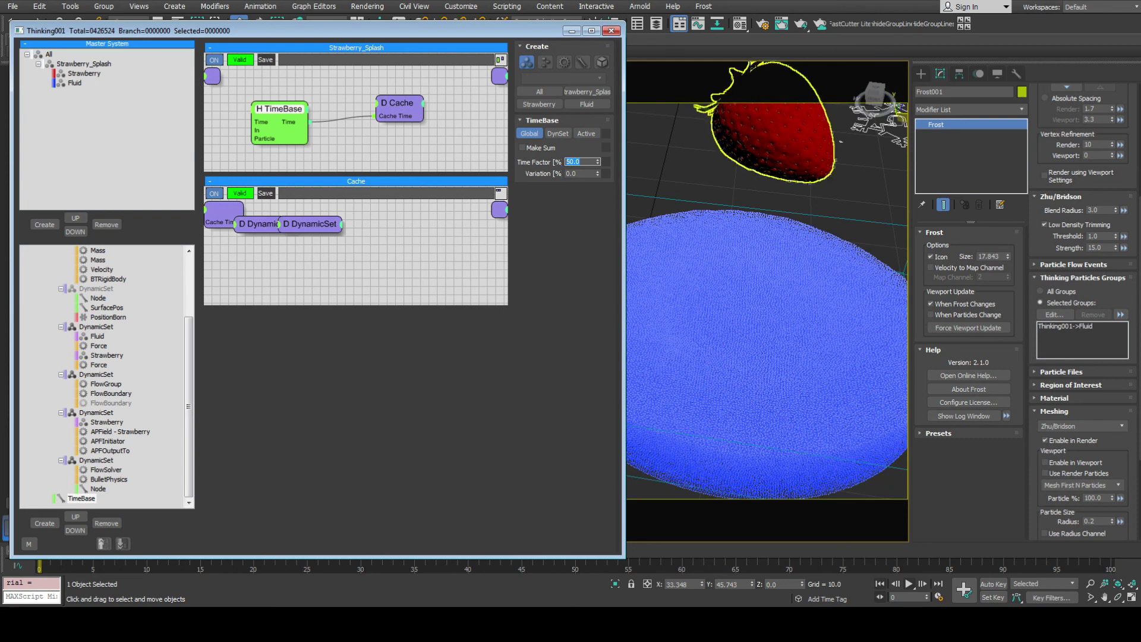
# Remove the TimeBase helper from the Strawberry_Splash dynamic set and select the Cache node.
pyautogui.moveTo(772, 142); pyautogui.dragTo(740, 155, button='middle')
pyautogui.keyDown('alt'); pyautogui.moveTo(822, 150); pyautogui.dragTo(817, 158, button='middle'); pyautogui.keyUp('alt')
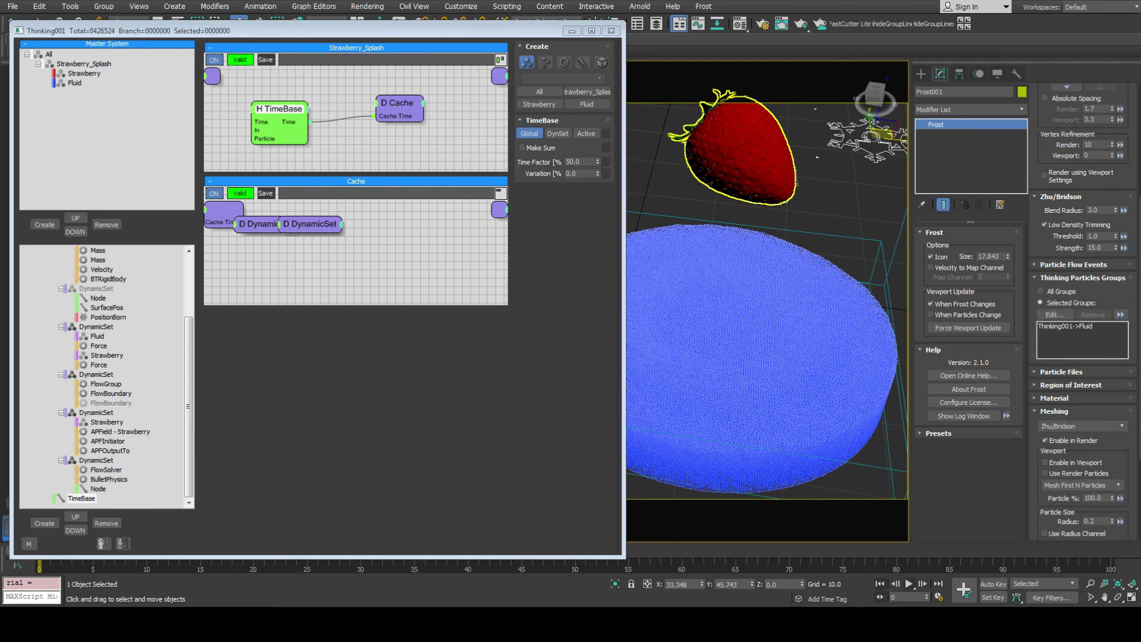
pyautogui.moveTo(187, 406); pyautogui.dragTo(188, 346)
pyautogui.click(66, 250)
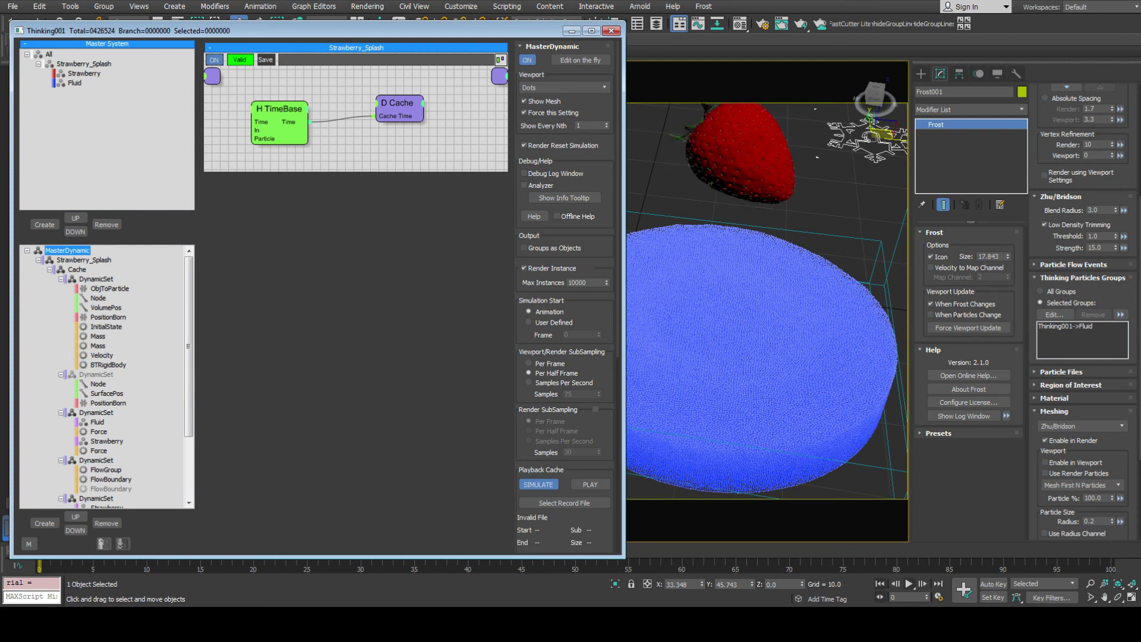
pyautogui.click(297, 112)
pyautogui.rightClick(297, 113)
pyautogui.click(271, 345)
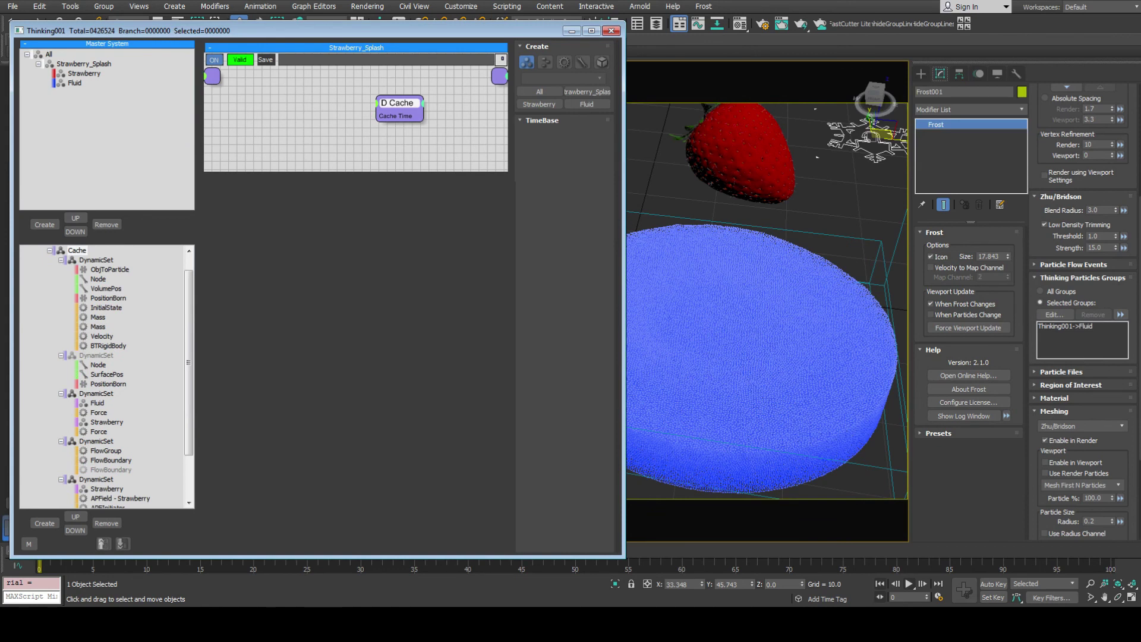
pyautogui.click(76, 250)
pyautogui.scroll(1, 106, 374)
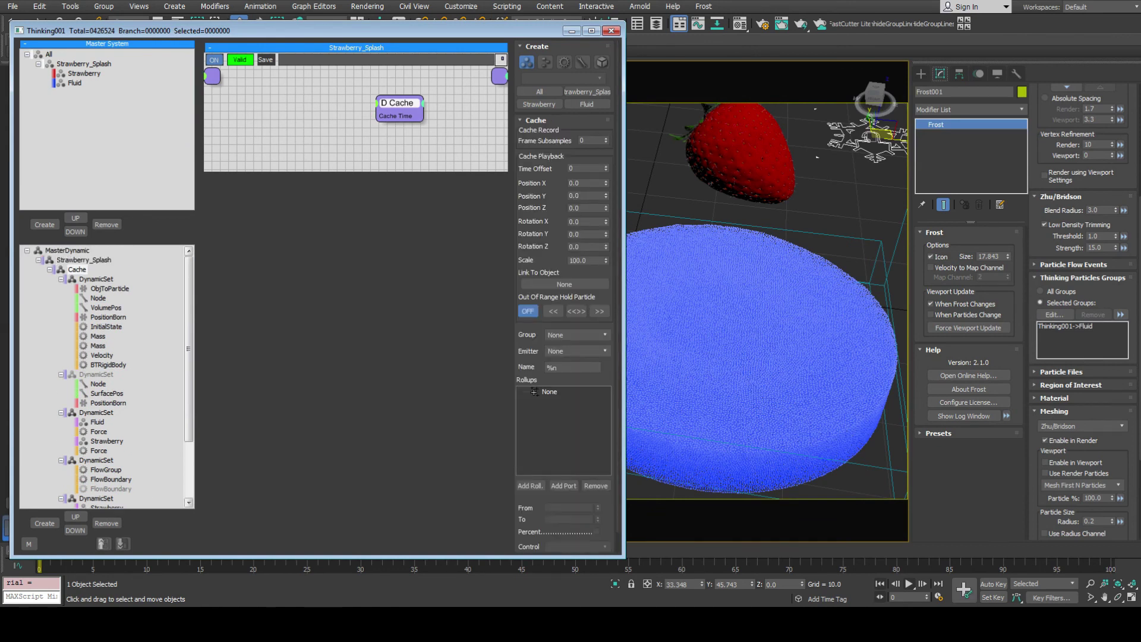
# Delete the Frost001 object from the scene.
pyautogui.click(737, 154)
pyautogui.click(687, 195)
pyautogui.scroll(-3, 687, 194)
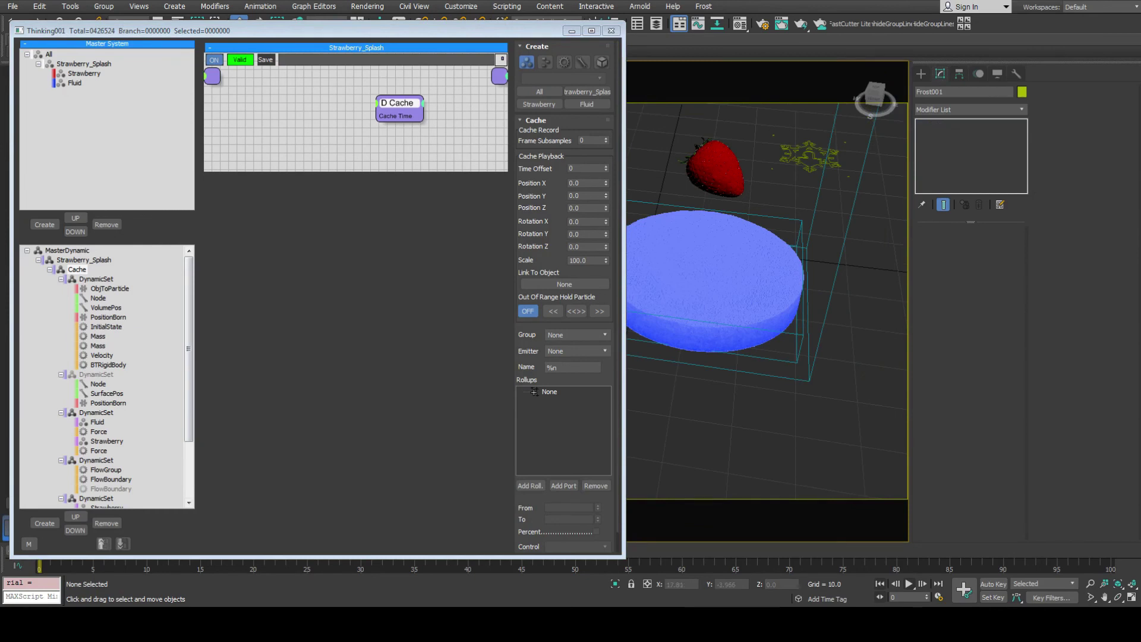
pyautogui.moveTo(715, 170); pyautogui.dragTo(738, 253, button='middle')
pyautogui.click(826, 215)
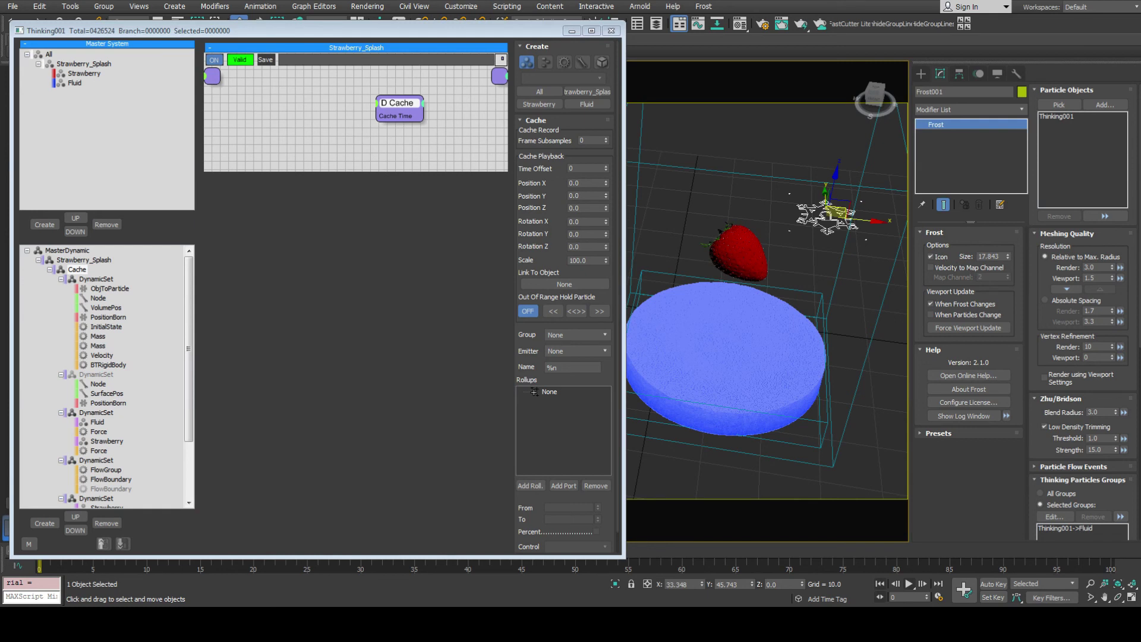
pyautogui.press('Delete')
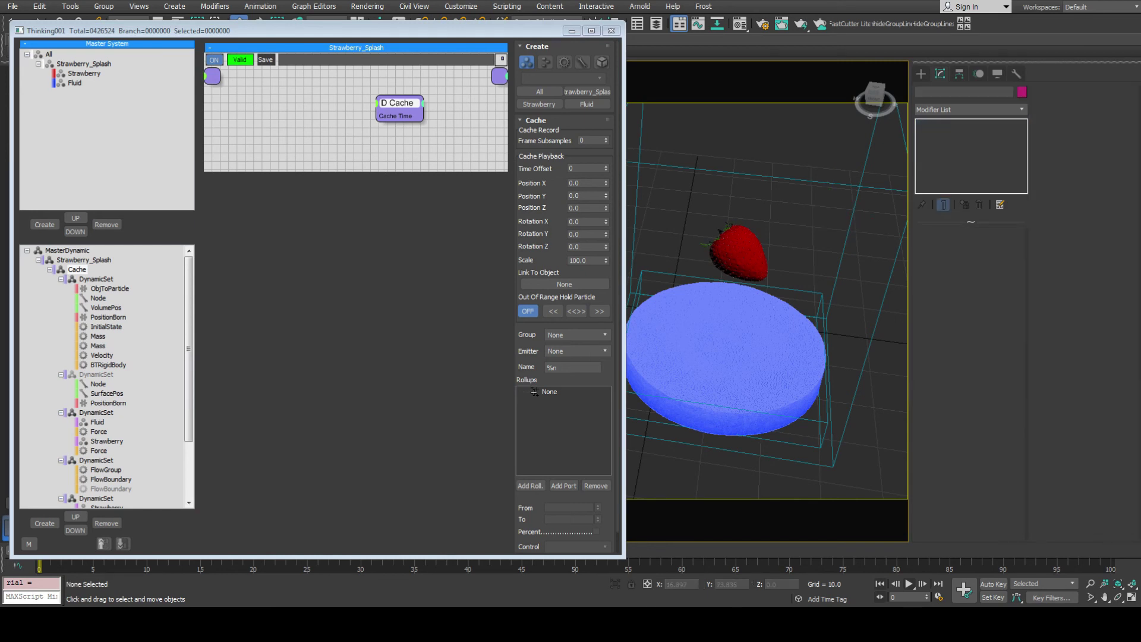
# Create a new DynamicSet under Cache and enlarge its node graph area.
pyautogui.click(77, 269)
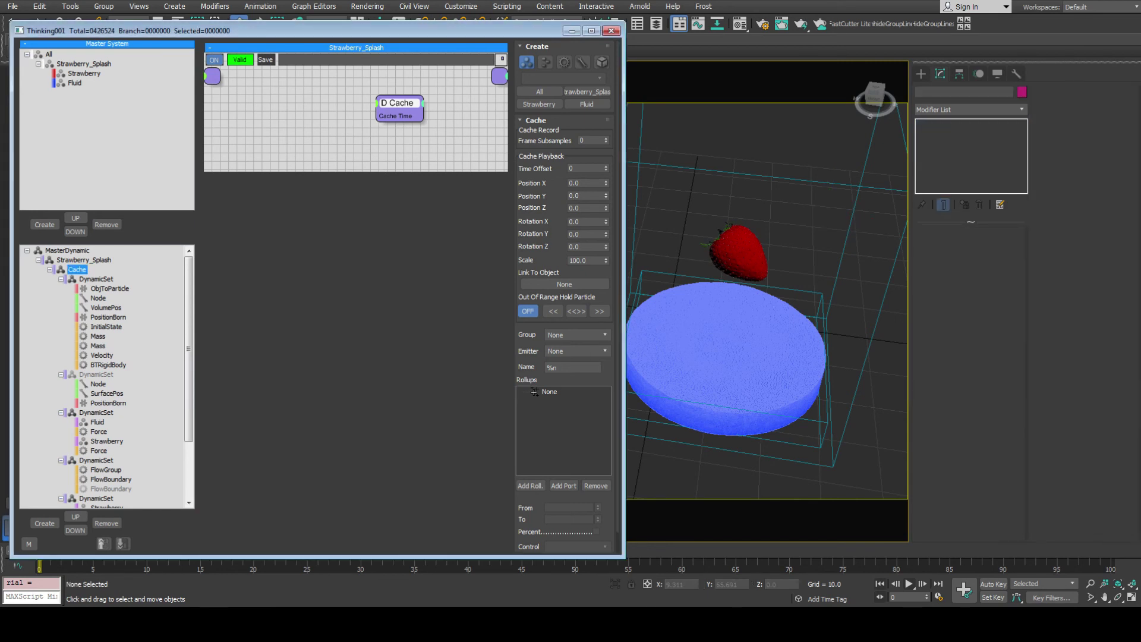
pyautogui.click(61, 278)
pyautogui.click(60, 288)
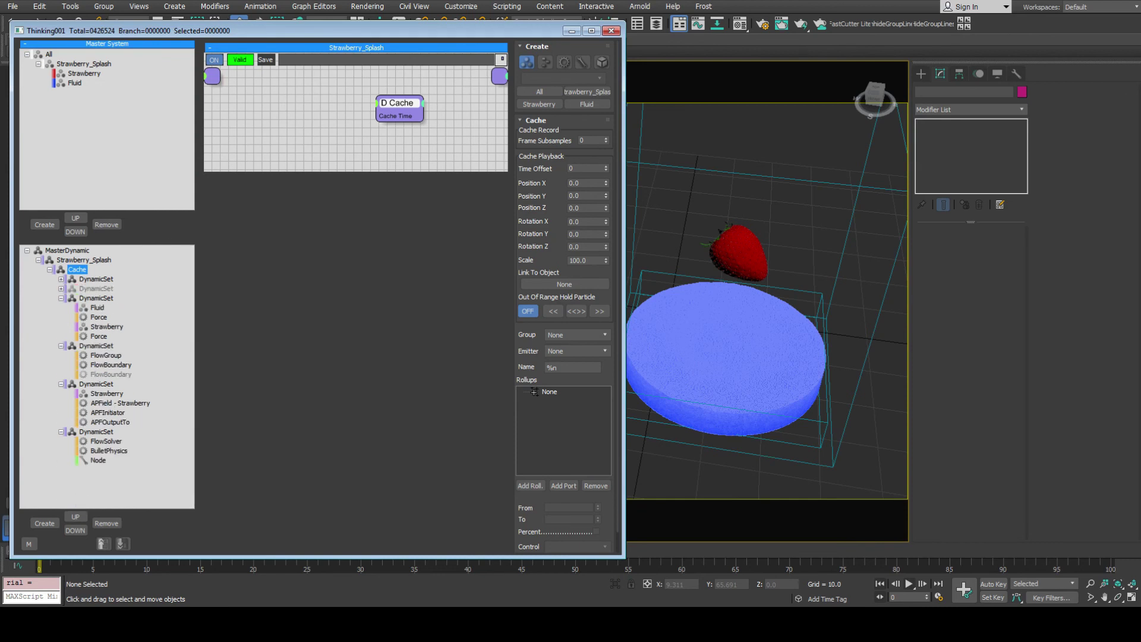
pyautogui.click(61, 298)
pyautogui.click(44, 523)
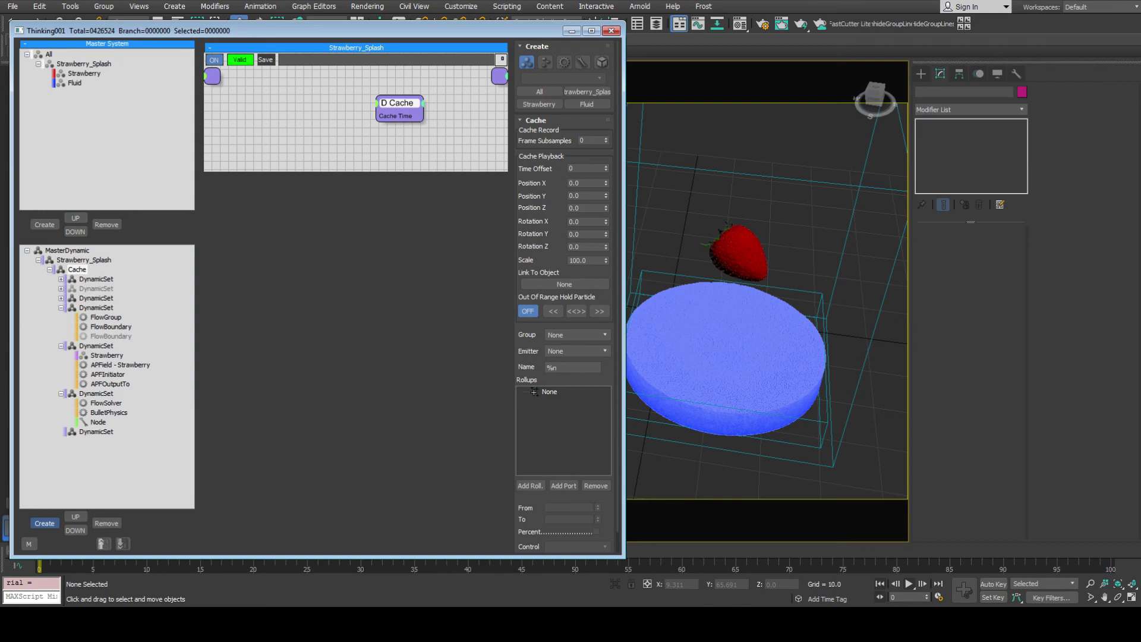
pyautogui.click(95, 432)
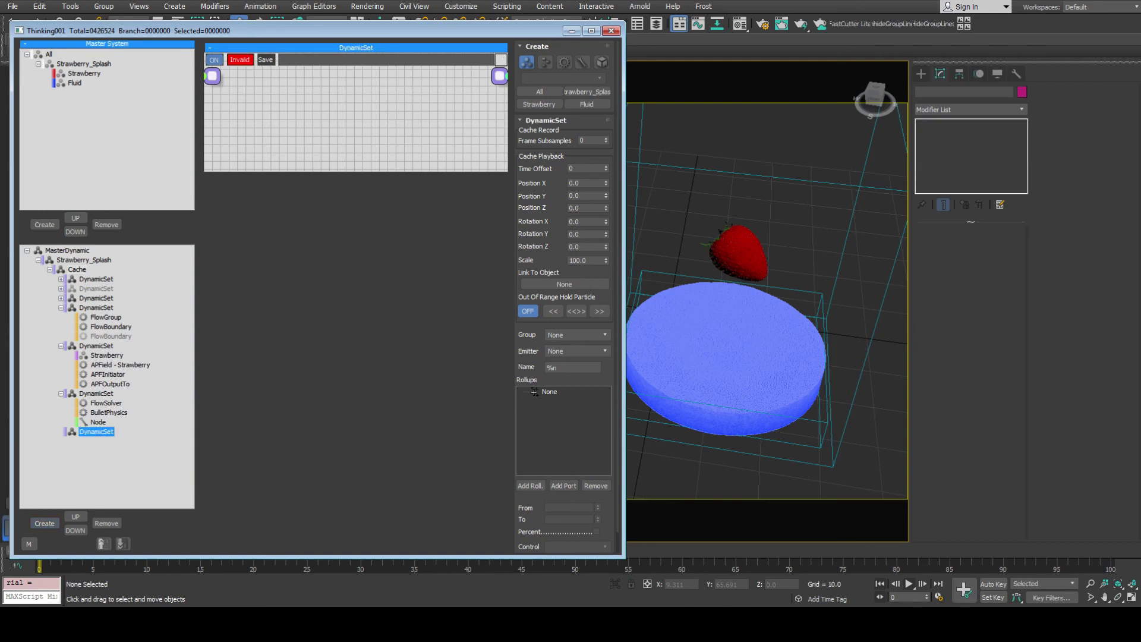
pyautogui.moveTo(356, 171); pyautogui.dragTo(355, 443)
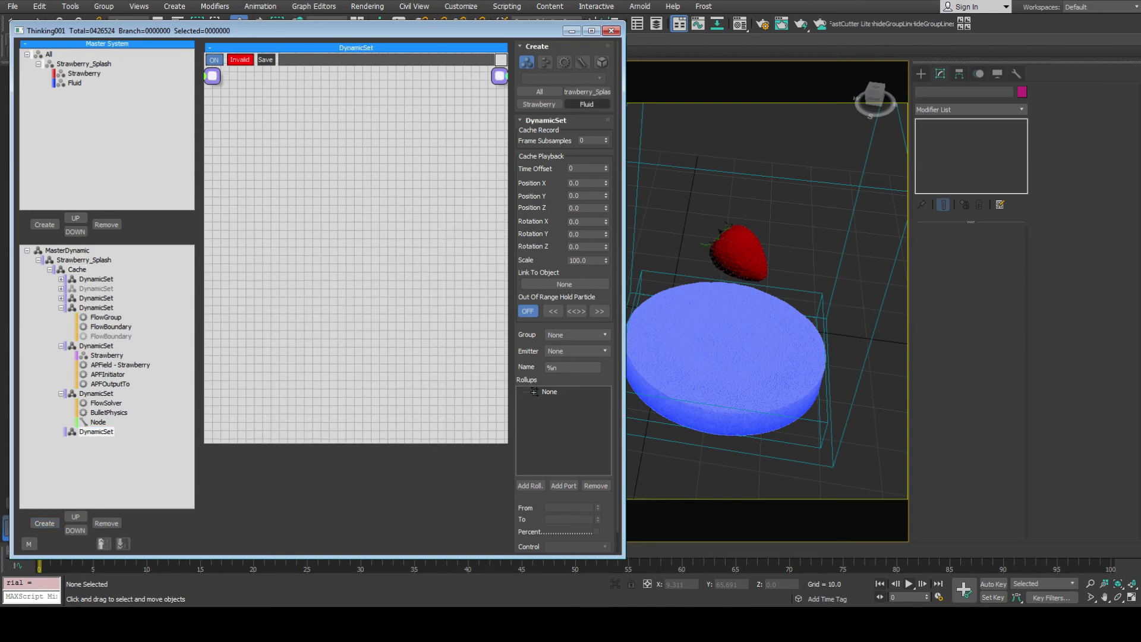
# Add a Fluid group node and an ImplicitShape operator to the new DynamicSet.
pyautogui.click(235, 167)
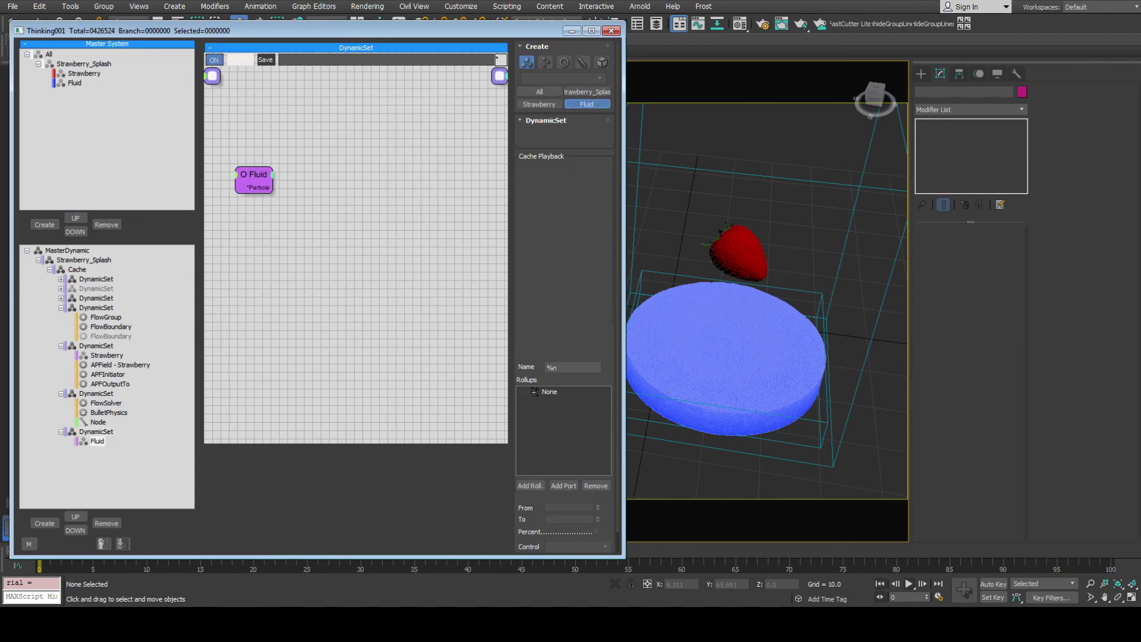
pyautogui.click(254, 178)
pyautogui.rightClick(241, 174)
pyautogui.moveTo(277, 208)
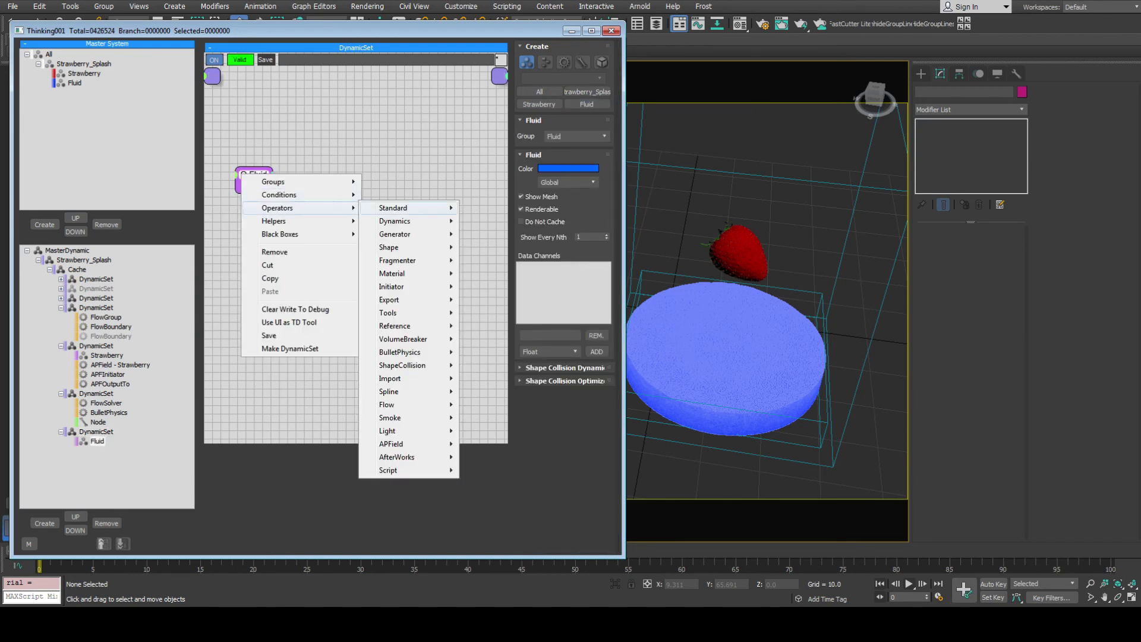
pyautogui.moveTo(410, 247)
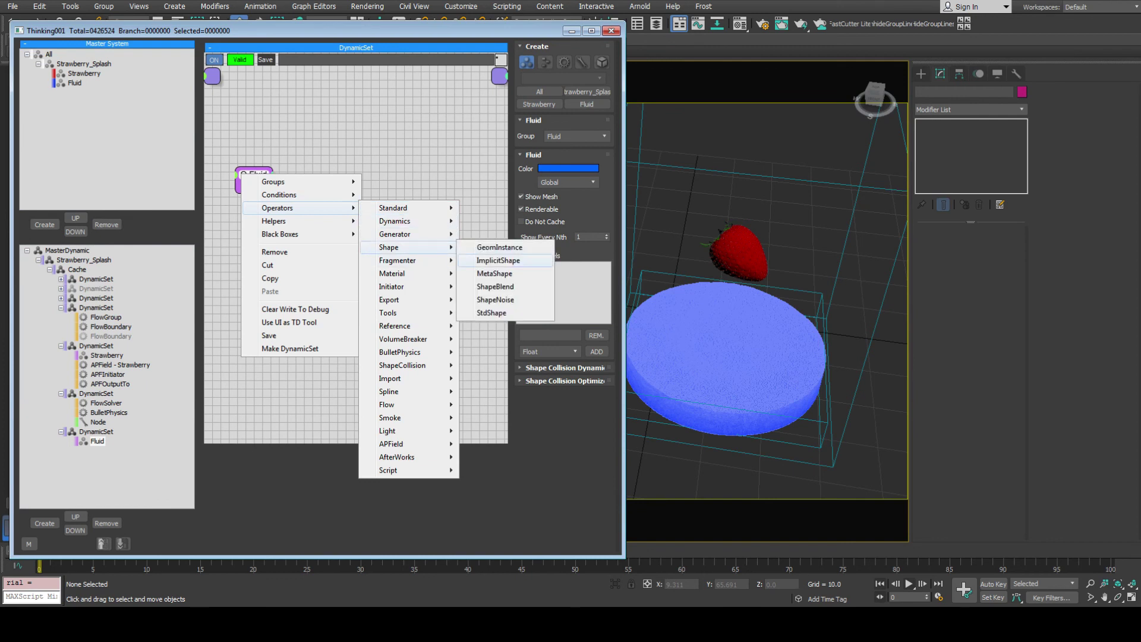
pyautogui.click(487, 247)
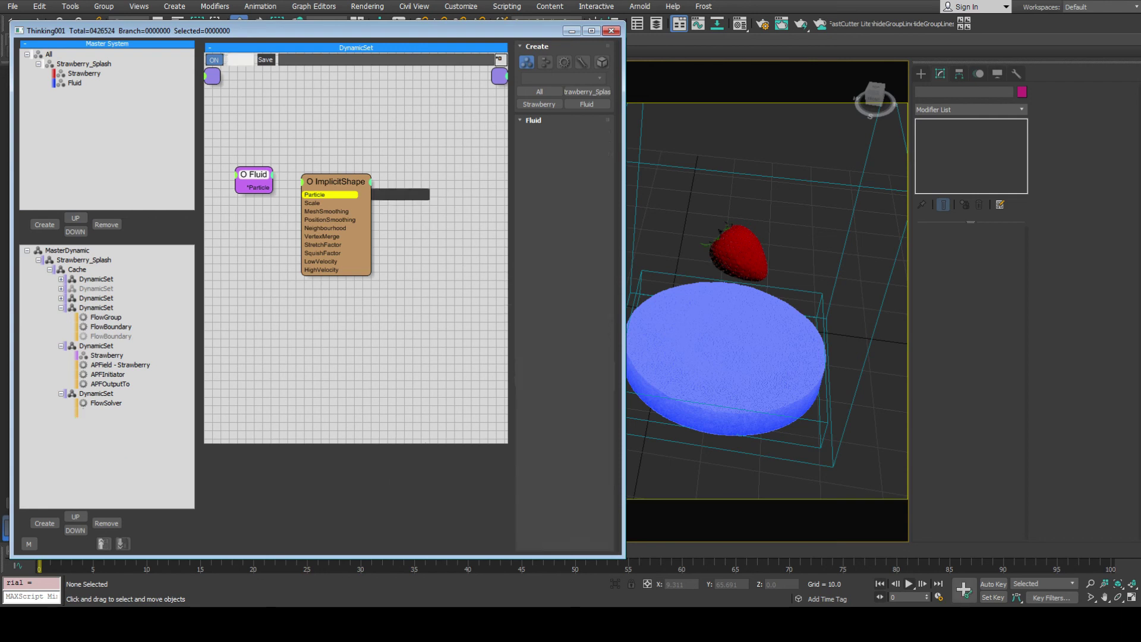
# Set the ImplicitShape to type Surface (6.3) with Scale 0.1 and connect the Fluid Particle output to its Particle input.
pyautogui.click(574, 133)
pyautogui.click(575, 151)
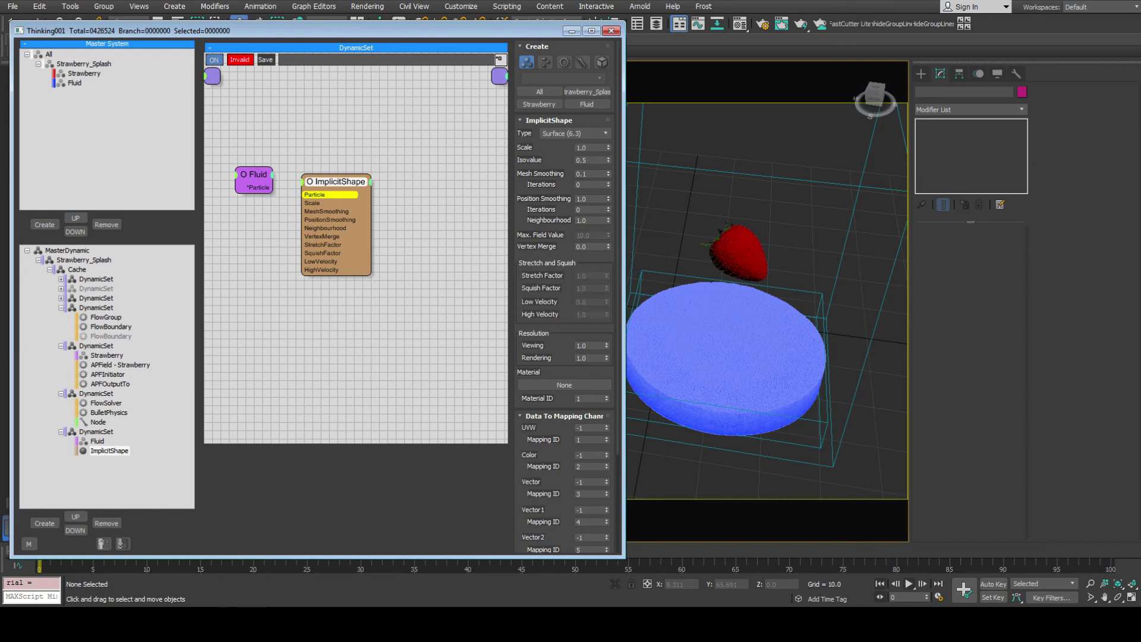
pyautogui.doubleClick(590, 147)
pyautogui.write('0.1')
pyautogui.press('Return')
pyautogui.moveTo(304, 194); pyautogui.dragTo(260, 187)
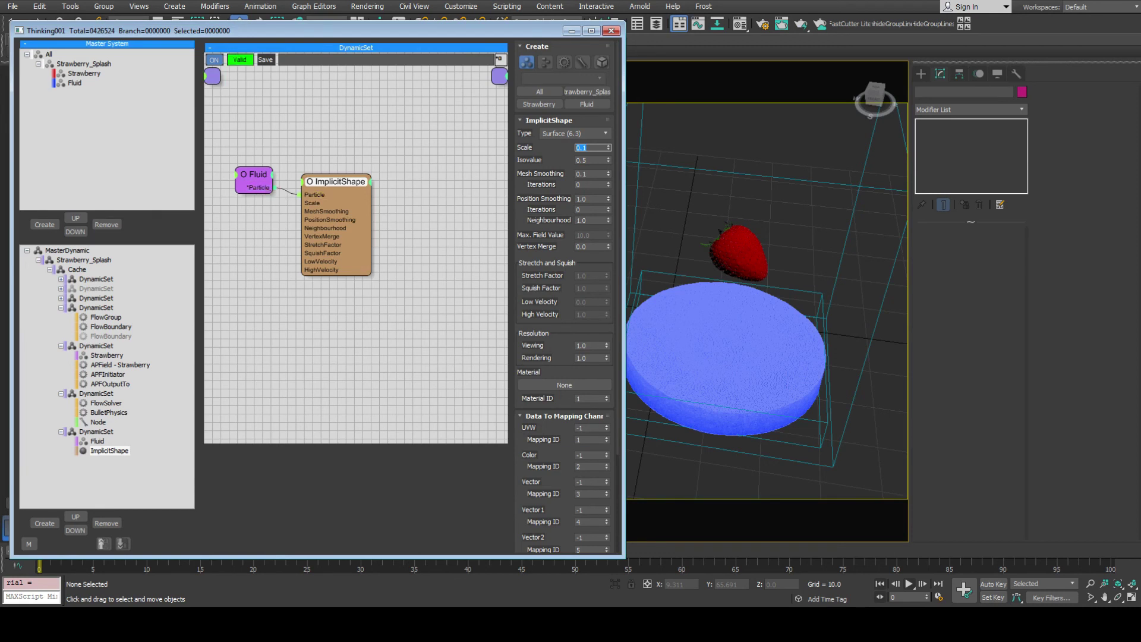
# Try ImplicitShape Scale values of 0.5 and 1.0 on the fluid.
pyautogui.click(95, 431)
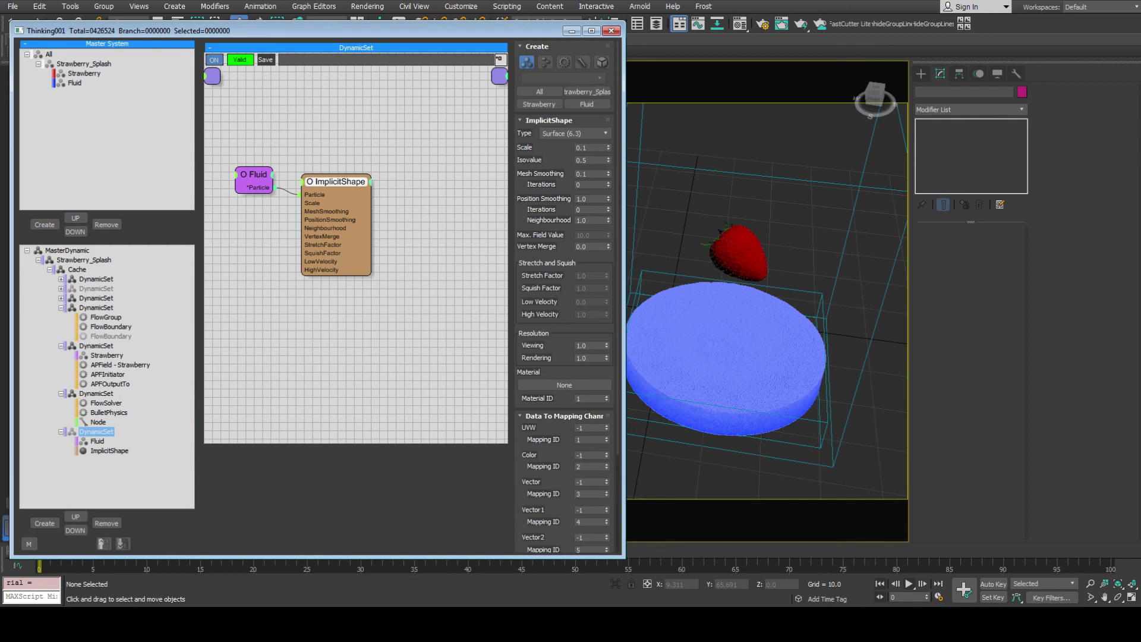
pyautogui.click(109, 450)
pyautogui.moveTo(722, 373); pyautogui.dragTo(722, 340, button='middle')
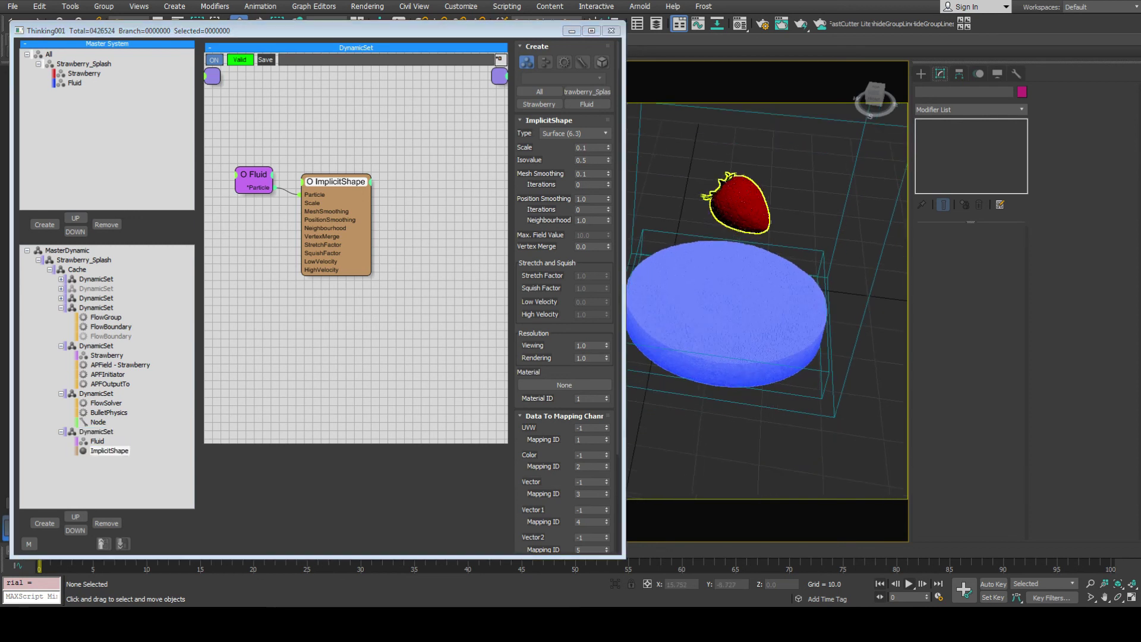
pyautogui.scroll(3, 722, 340)
pyautogui.doubleClick(585, 147)
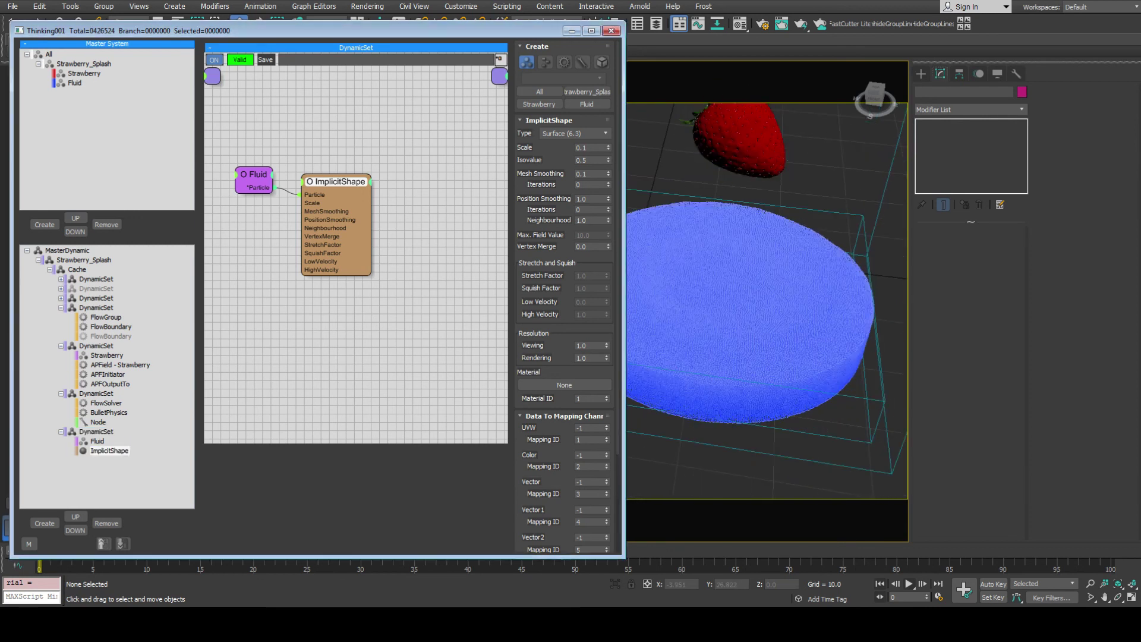
pyautogui.write('.5')
pyautogui.press('Return')
pyautogui.write('1')
pyautogui.press('Return')
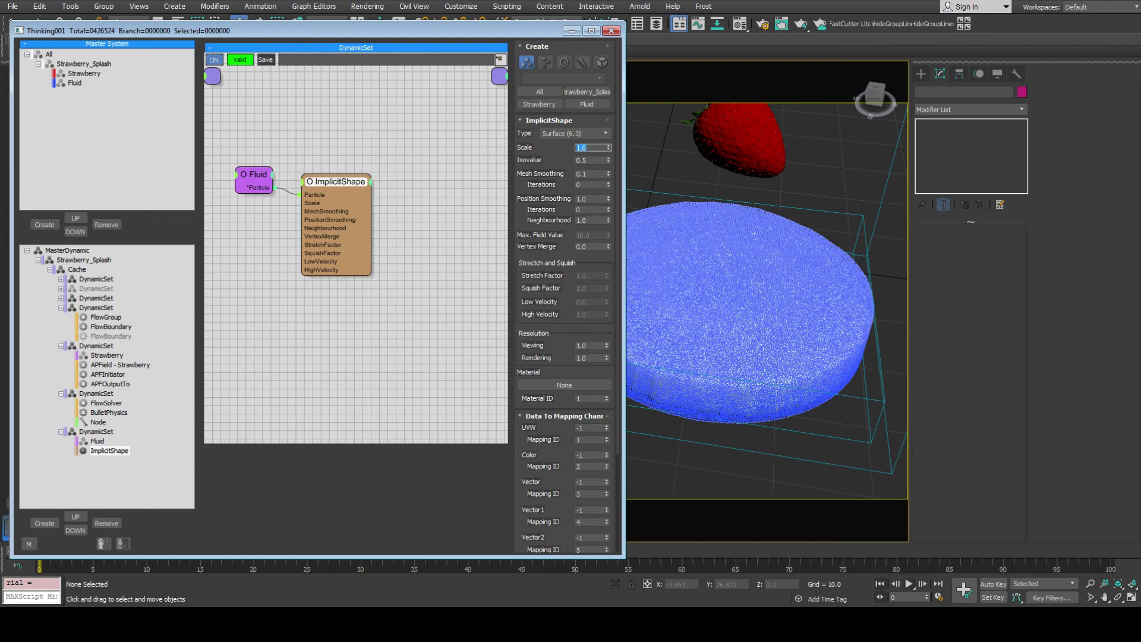
# Inspect the fluid surface up close and set the ImplicitShape Scale to 2.0.
pyautogui.moveTo(749, 402)
pyautogui.mouseDown(button='middle')
pyautogui.moveTo(735, 365)
pyautogui.moveTo(735, 397)
pyautogui.mouseUp(button='middle')
pyautogui.scroll(3, 734, 365)
pyautogui.scroll(3, 734, 365)
pyautogui.scroll(-3, 734, 397)
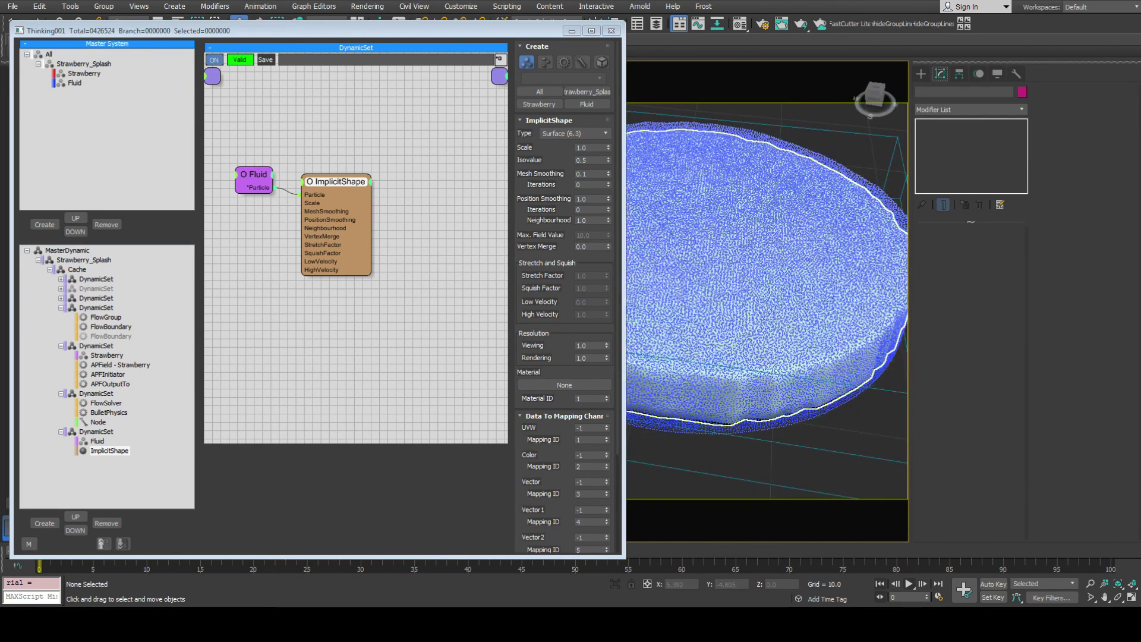
pyautogui.doubleClick(585, 148)
pyautogui.write('2')
pyautogui.press('Return')
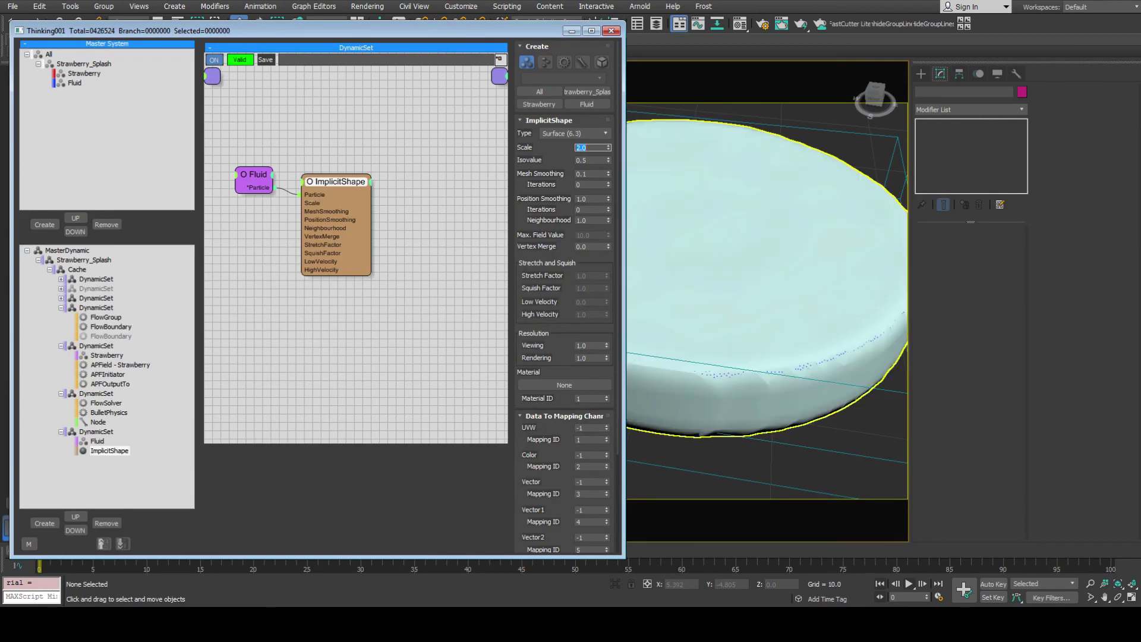
# Remove the DynamicSet containing the Fluid group and ImplicitShape from Cache.
pyautogui.scroll(-5, 766, 297)
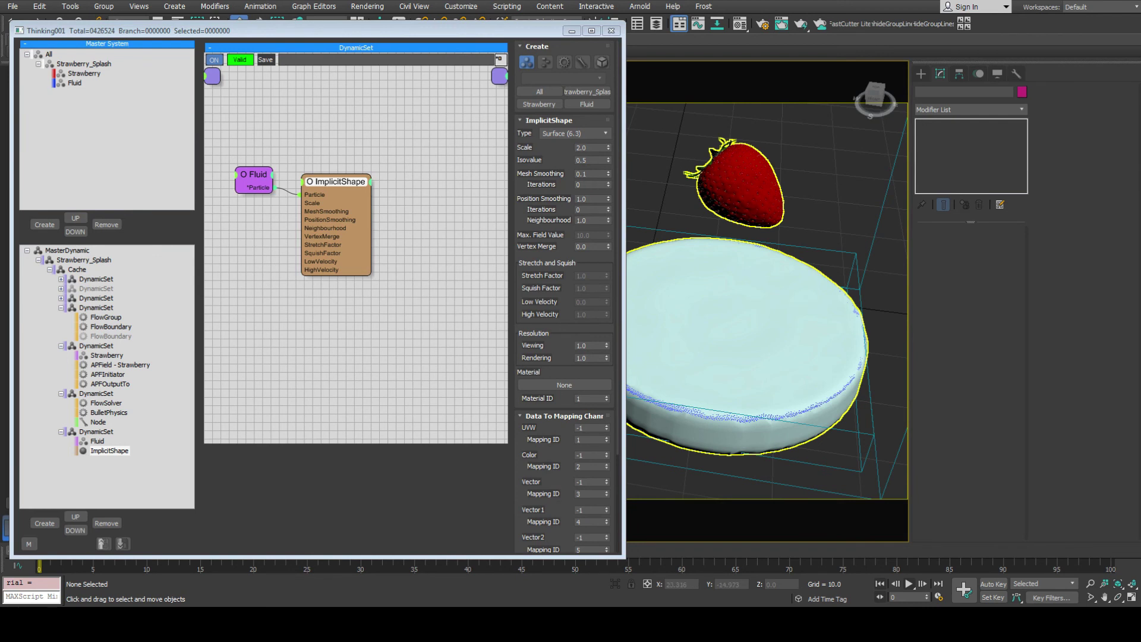
pyautogui.moveTo(743, 285); pyautogui.dragTo(715, 337, button='middle')
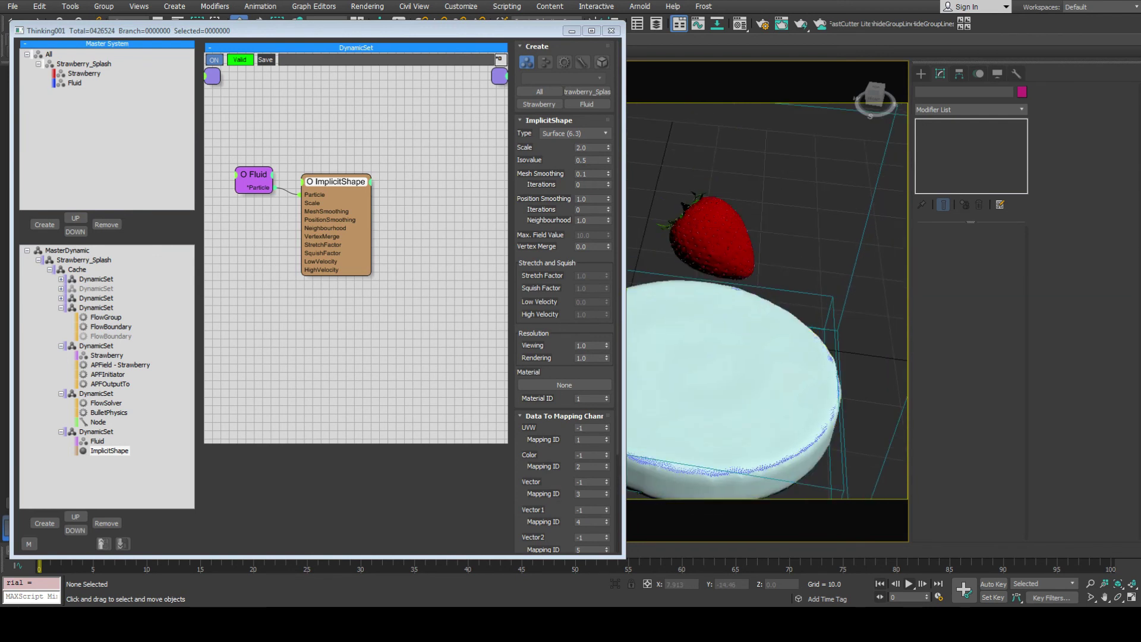
pyautogui.click(96, 432)
pyautogui.click(106, 523)
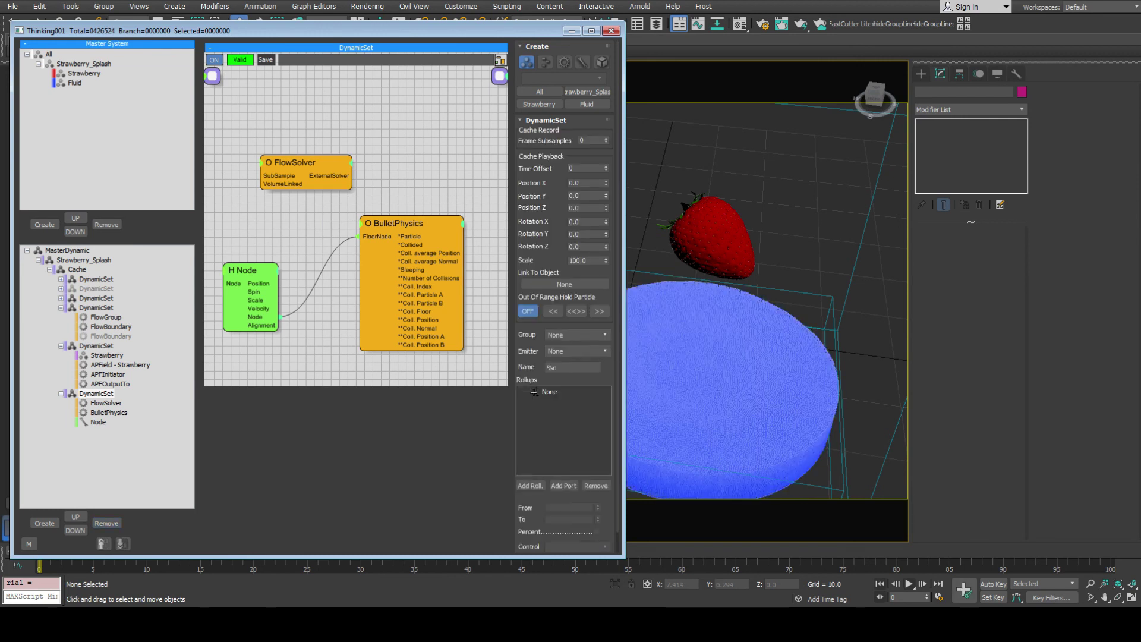
# Save the scene.
pyautogui.click(12, 6)
pyautogui.click(62, 98)
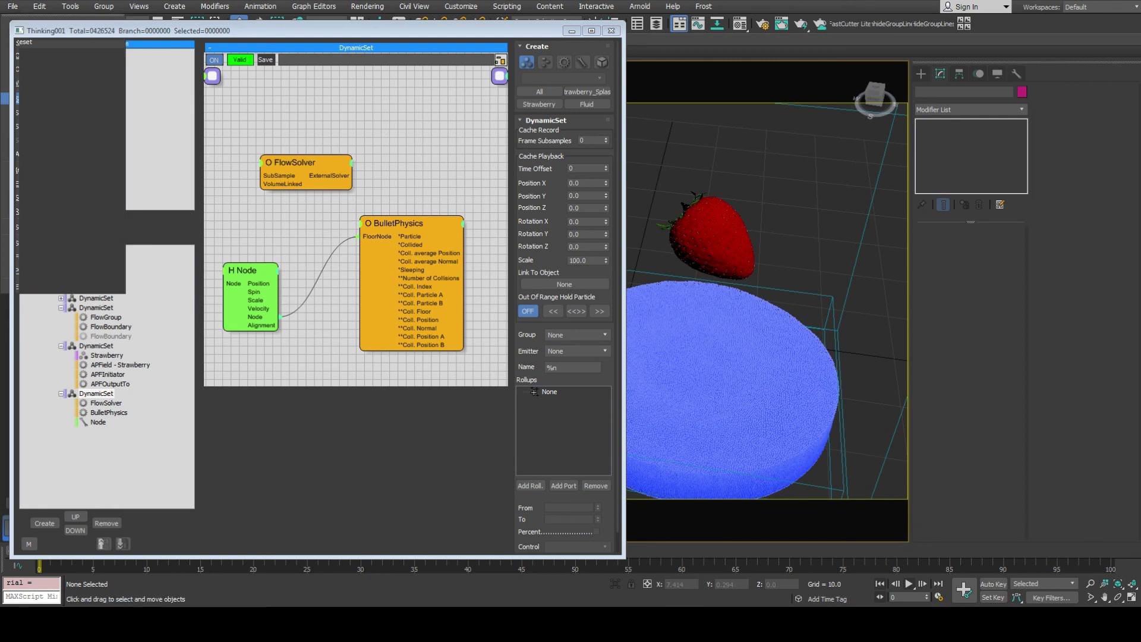
pyautogui.press('Escape')
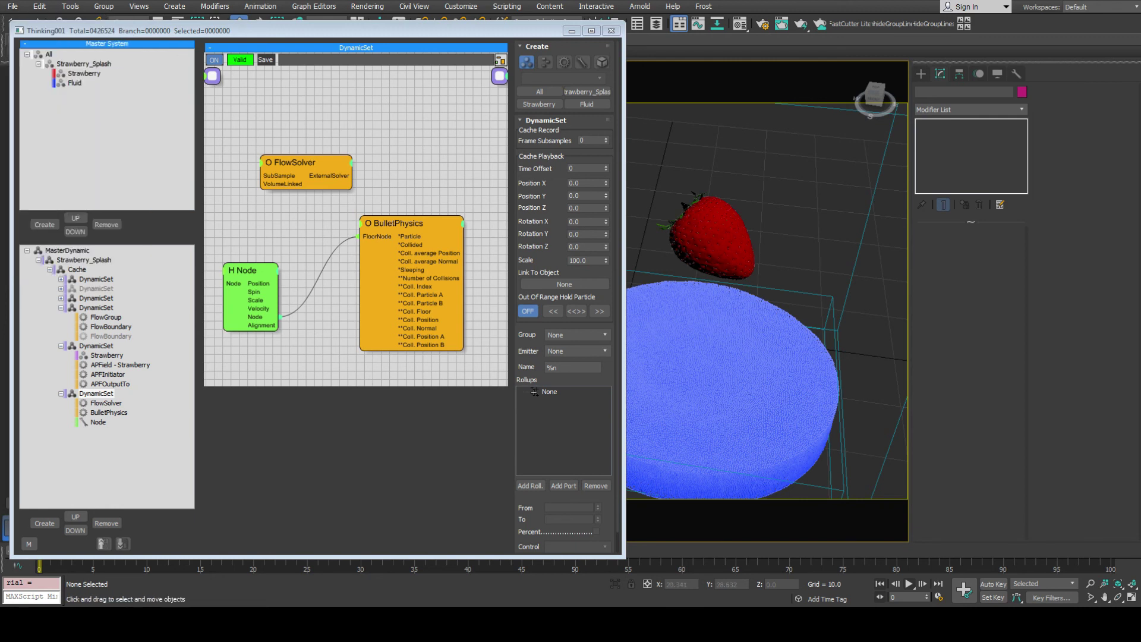
pyautogui.scroll(-4, 806, 196)
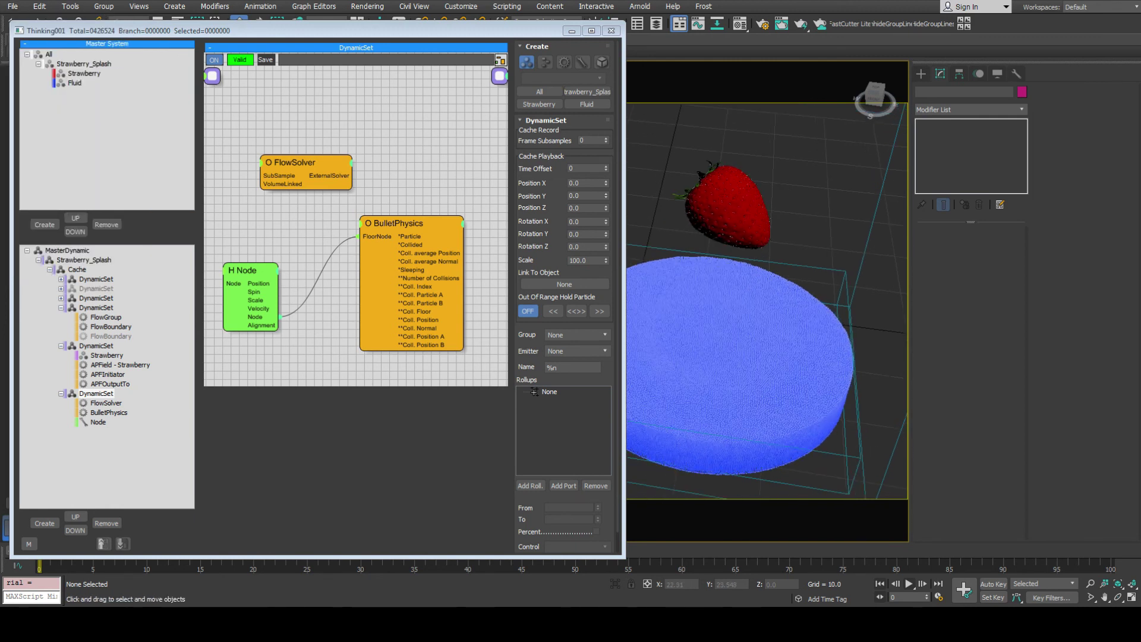
pyautogui.moveTo(750, 218); pyautogui.dragTo(738, 307, button='middle')
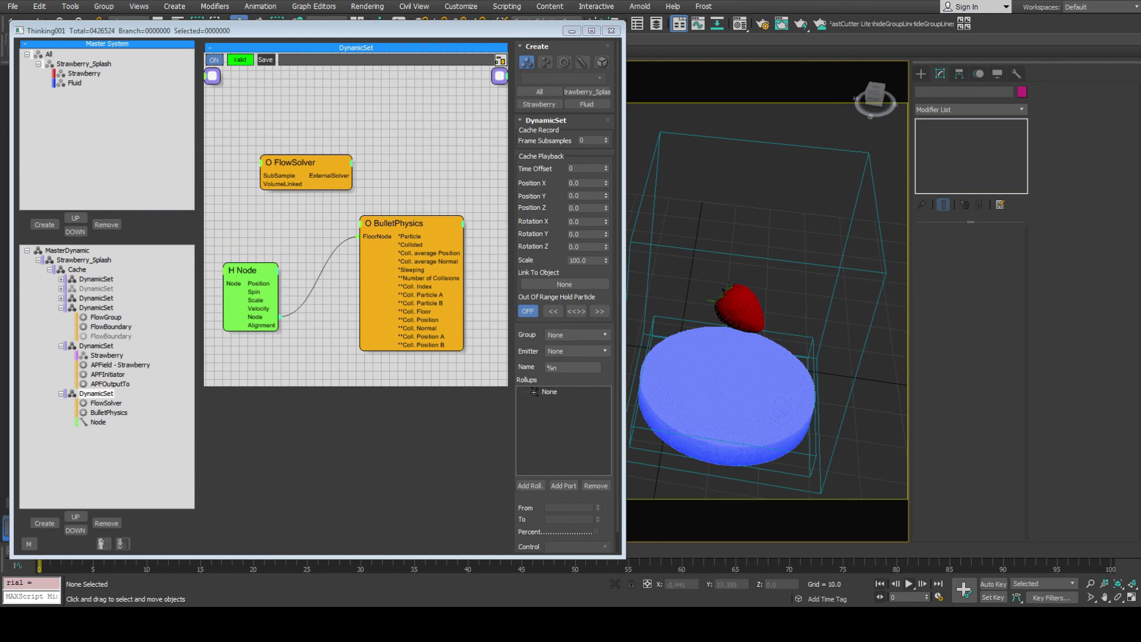
pyautogui.moveTo(699, 260)
pyautogui.mouseDown(button='middle')
pyautogui.moveTo(682, 259)
pyautogui.moveTo(707, 261)
pyautogui.mouseUp(button='middle')
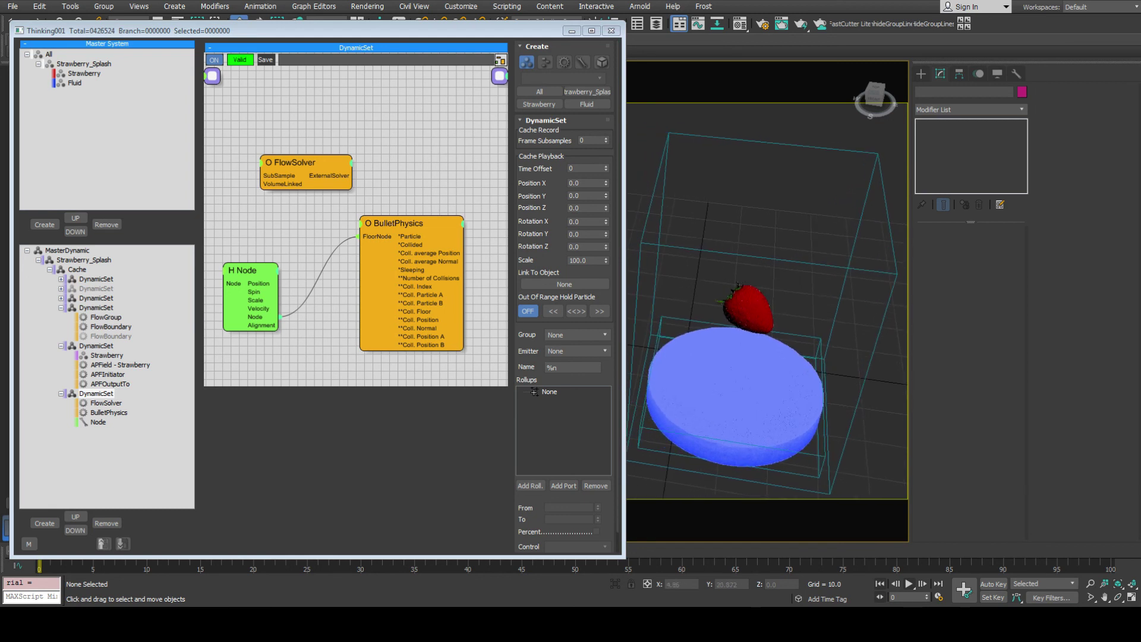